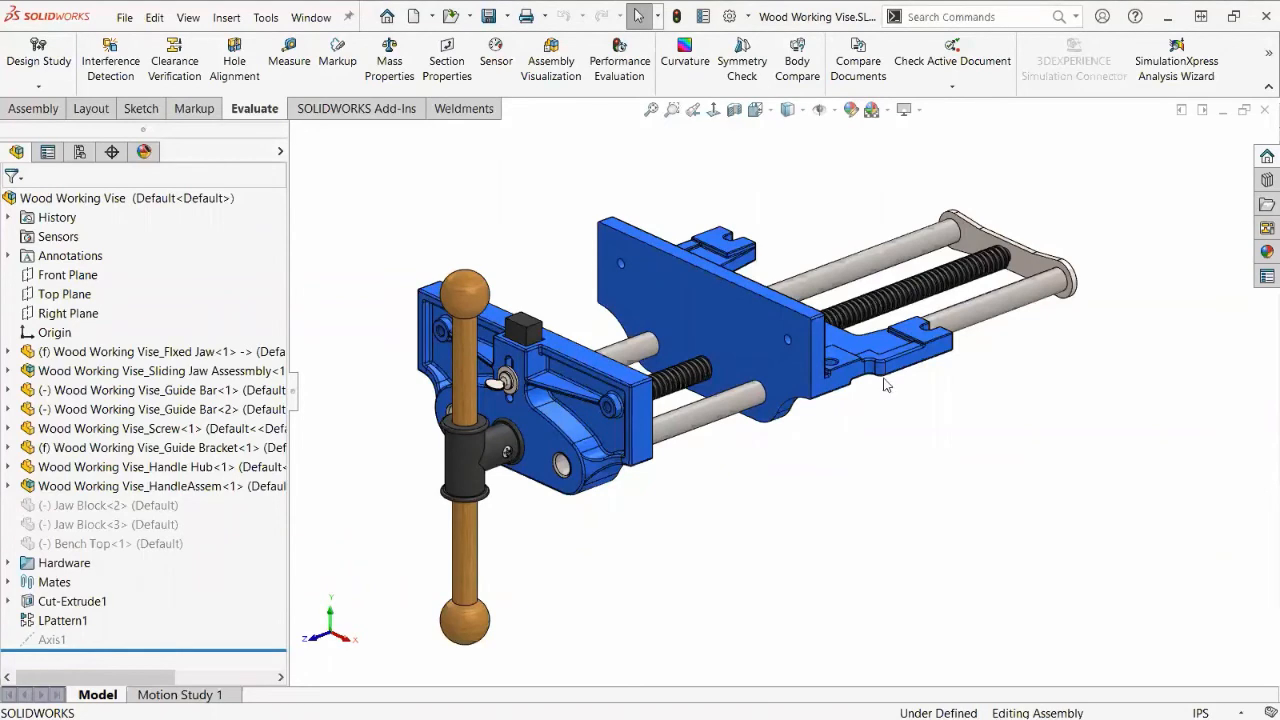
# Open the vise's handle hub part in its own window, examine its features and shape from several angles, and close the part.
pyautogui.moveTo(724, 517)
pyautogui.mouseDown(button='middle')
pyautogui.moveTo(674, 446)
pyautogui.moveTo(726, 509)
pyautogui.mouseUp(button='middle')
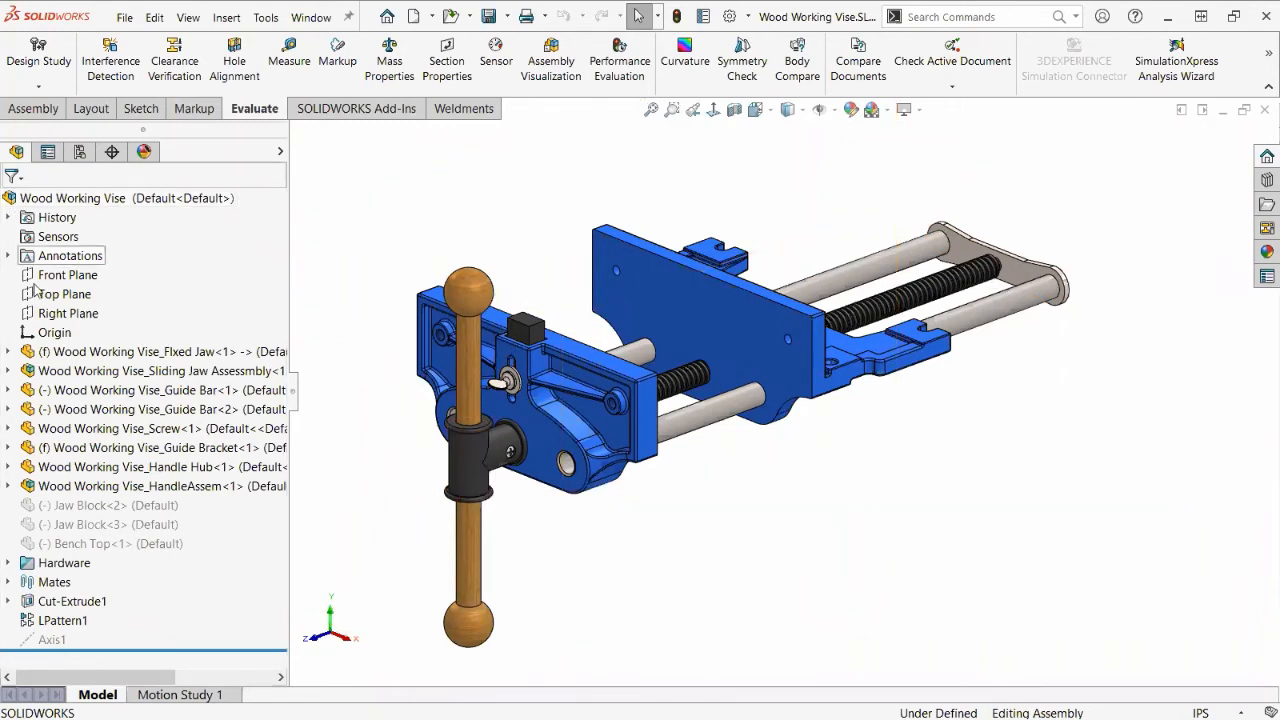
pyautogui.moveTo(30, 393)
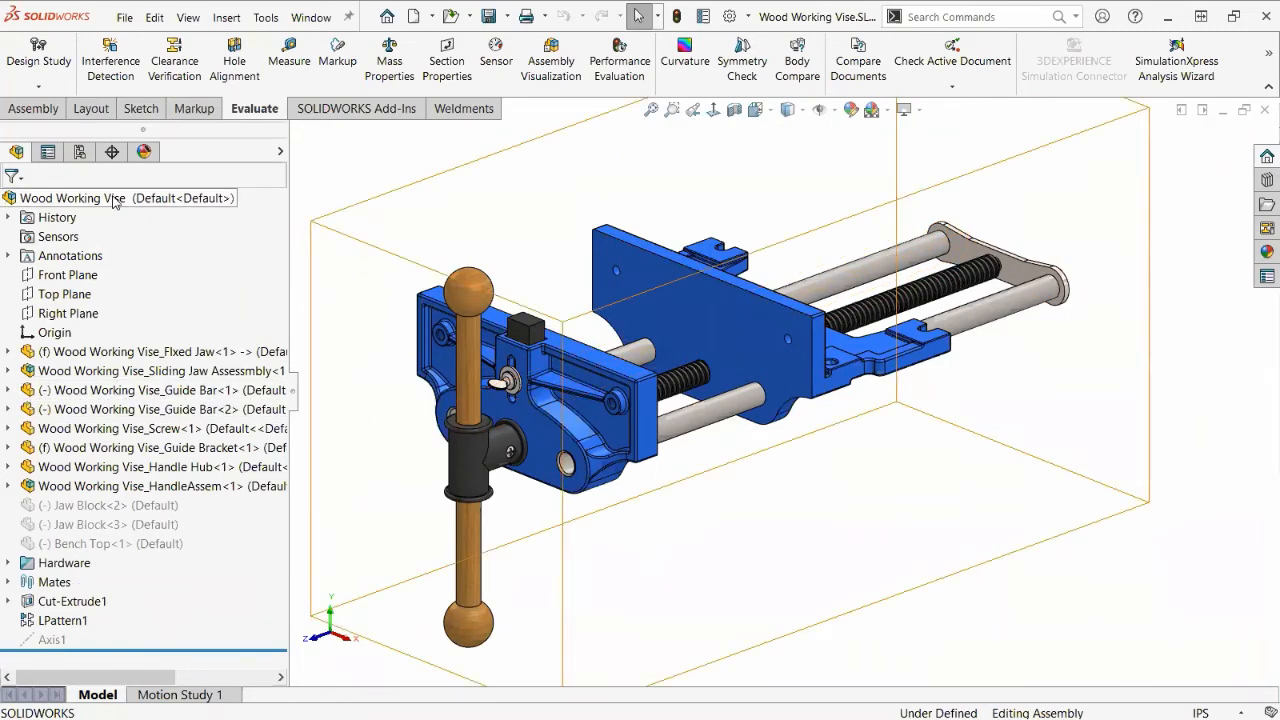
pyautogui.rightClick(470, 457)
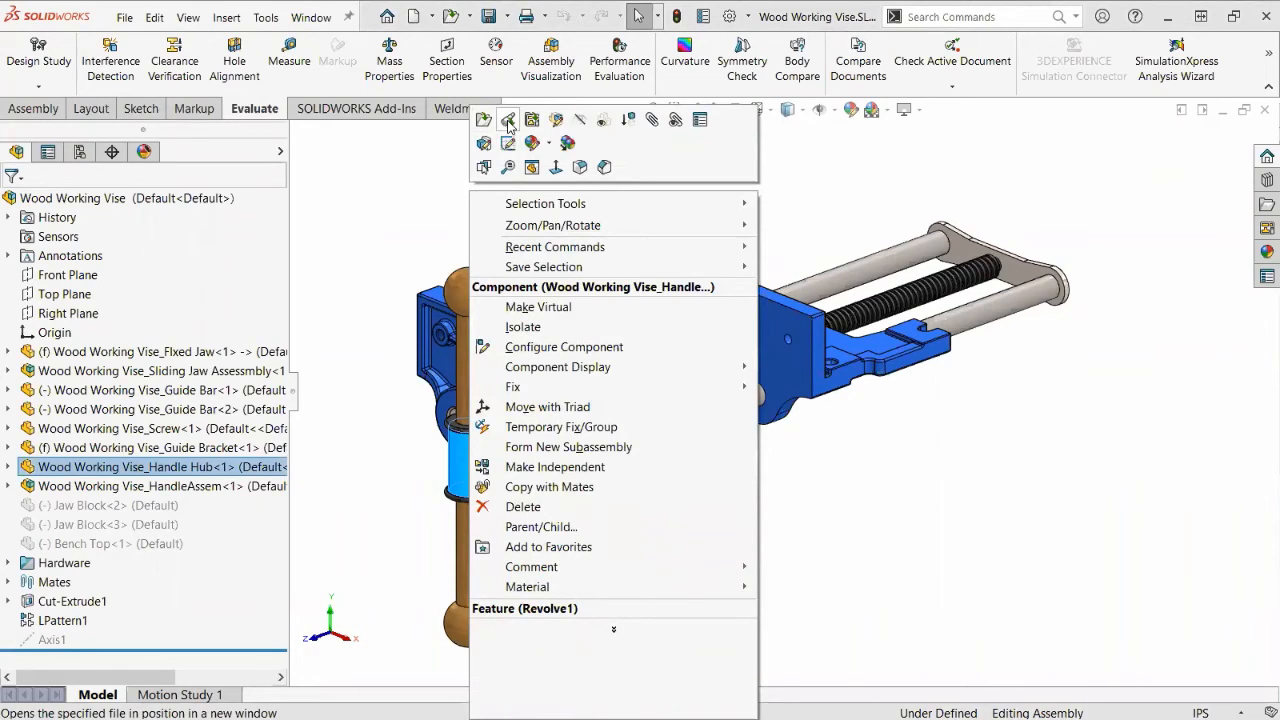
pyautogui.click(508, 121)
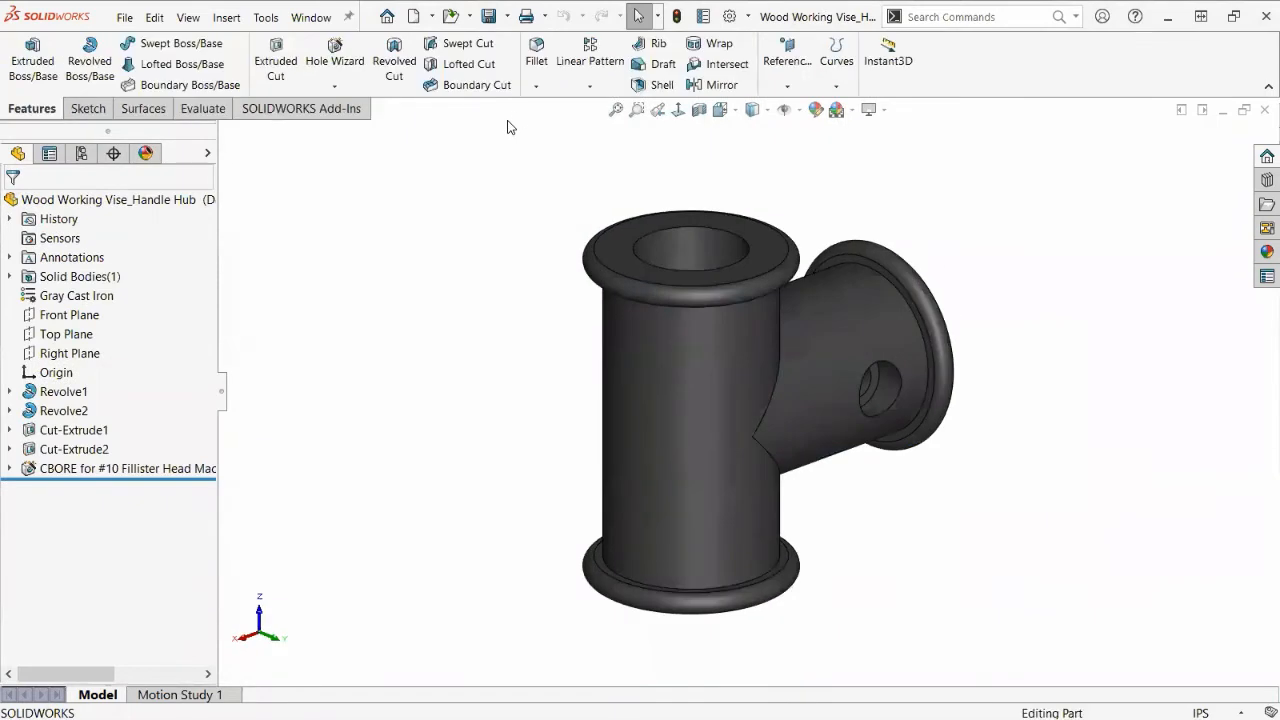
pyautogui.scroll(3, 525, 404)
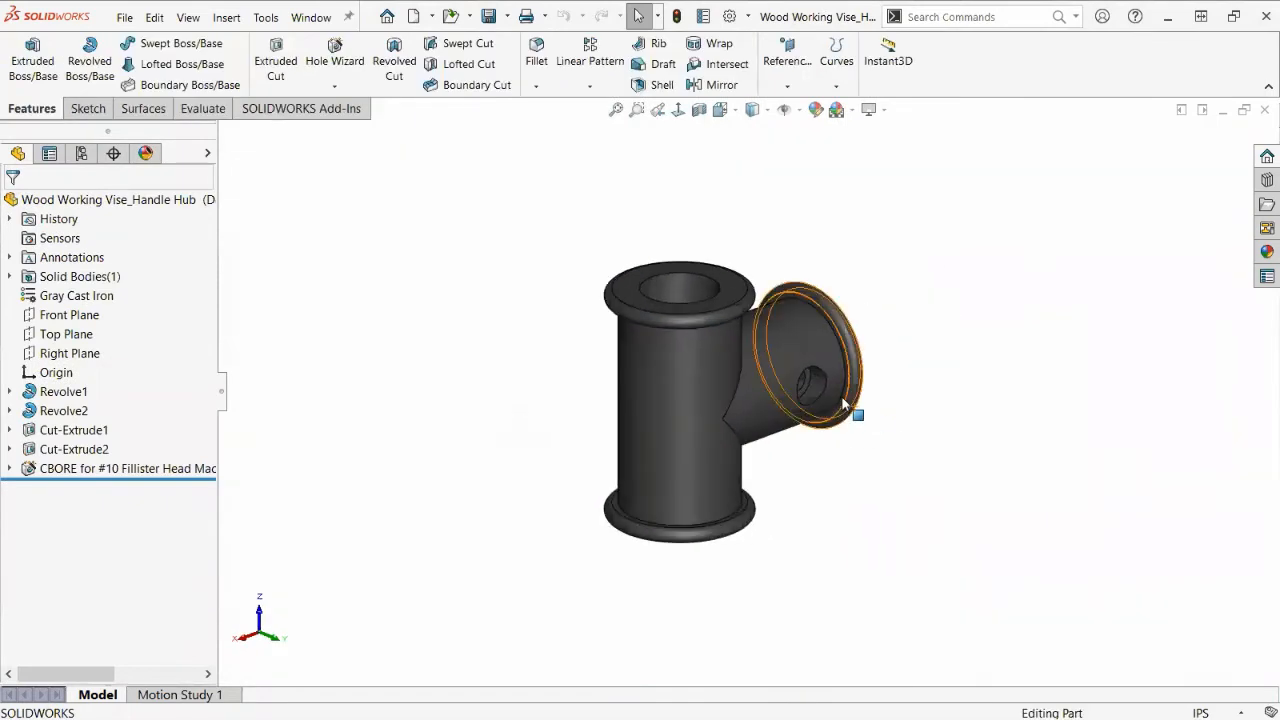
pyautogui.moveTo(900, 460); pyautogui.dragTo(1128, 377, button='middle')
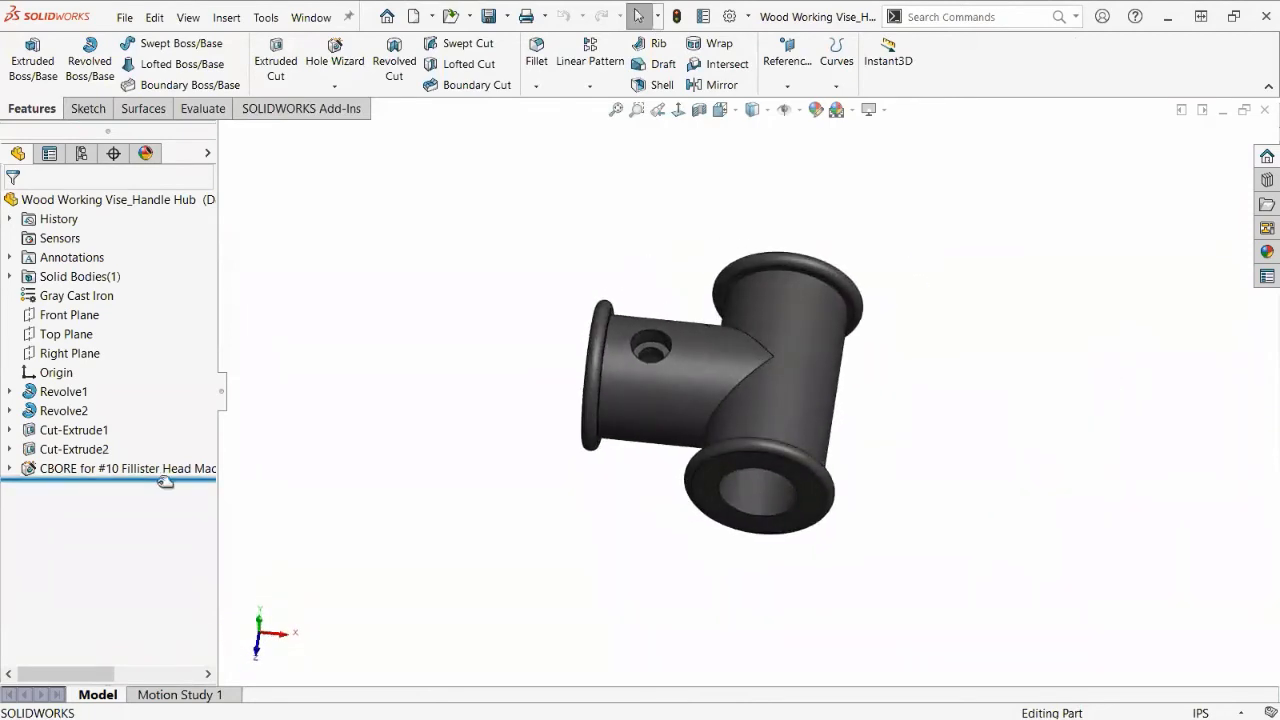
pyautogui.moveTo(62, 470)
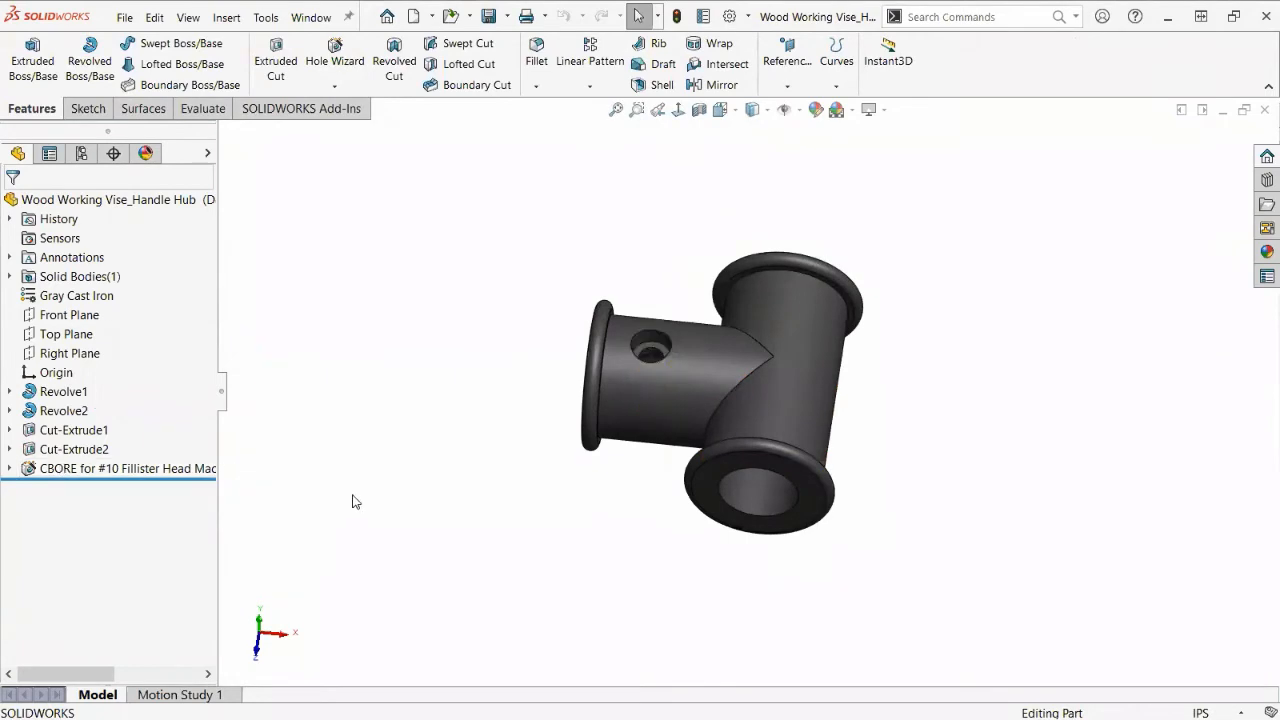
pyautogui.moveTo(440, 289); pyautogui.dragTo(521, 322, button='middle')
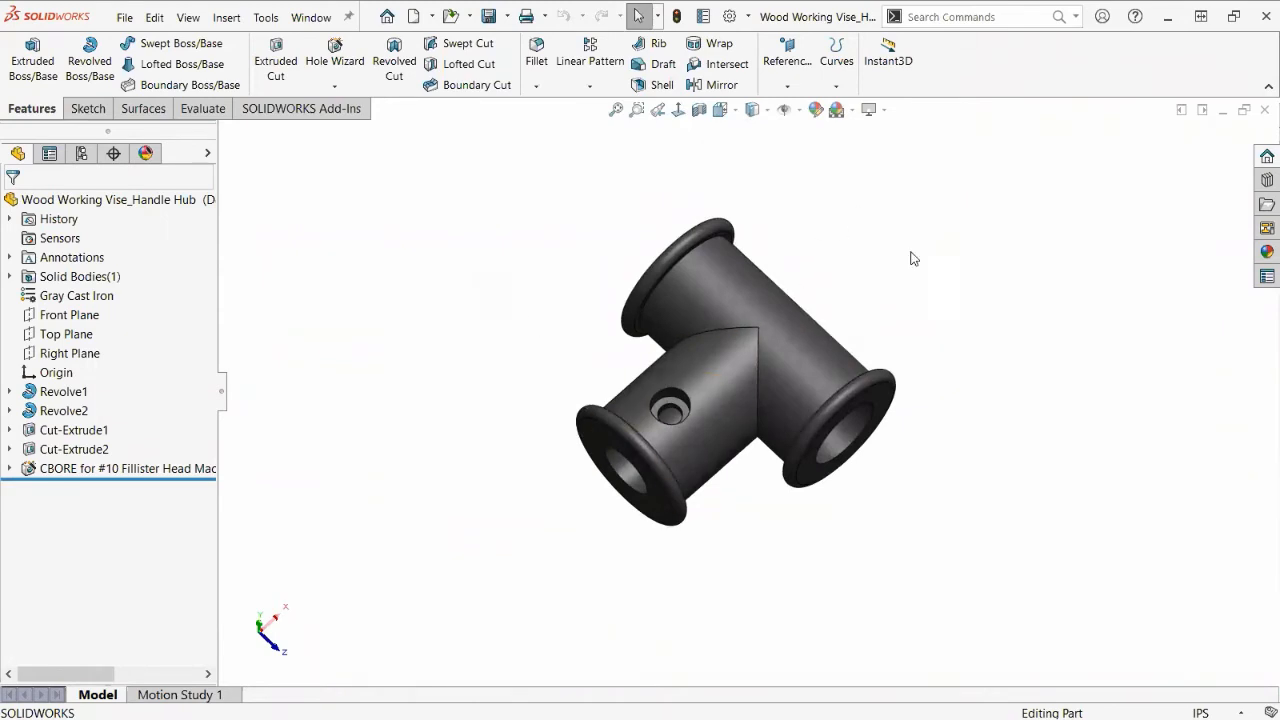
pyautogui.click(1264, 109)
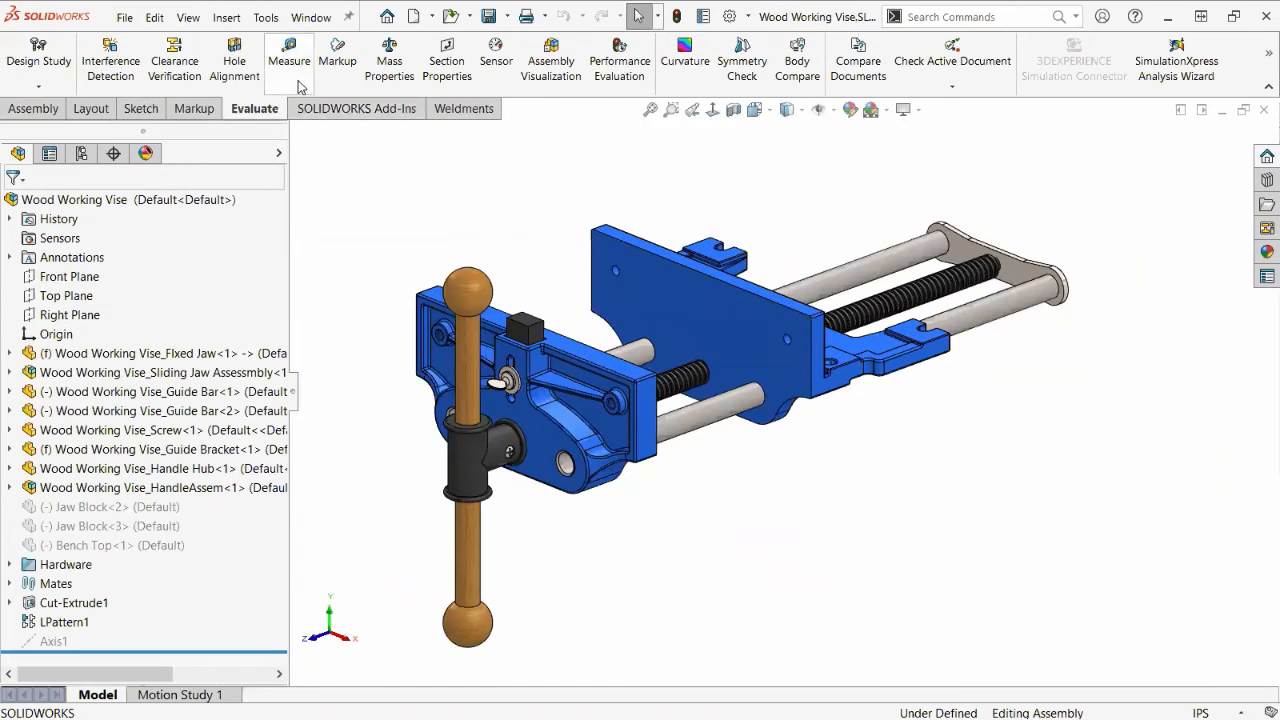
# Create a new part document and start a sketch on the Front Plane.
pyautogui.click(125, 20)
pyautogui.click(148, 44)
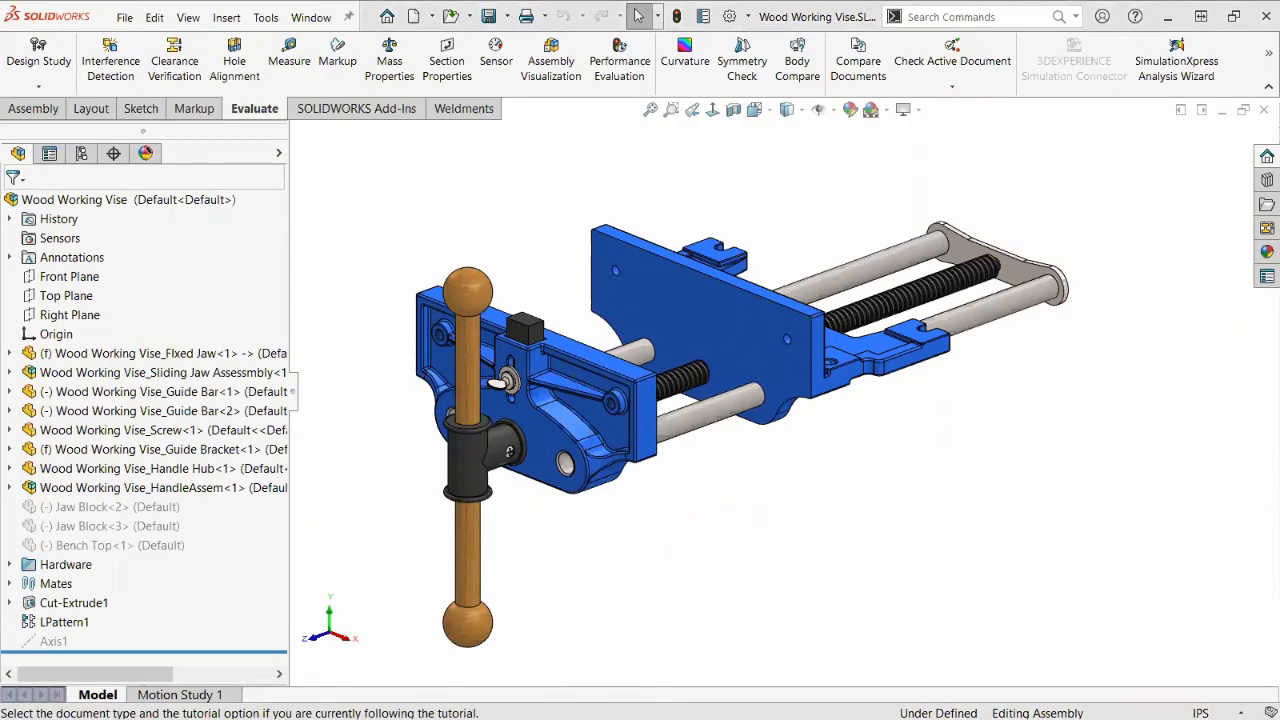
pyautogui.moveTo(725, 181); pyautogui.dragTo(680, 176)
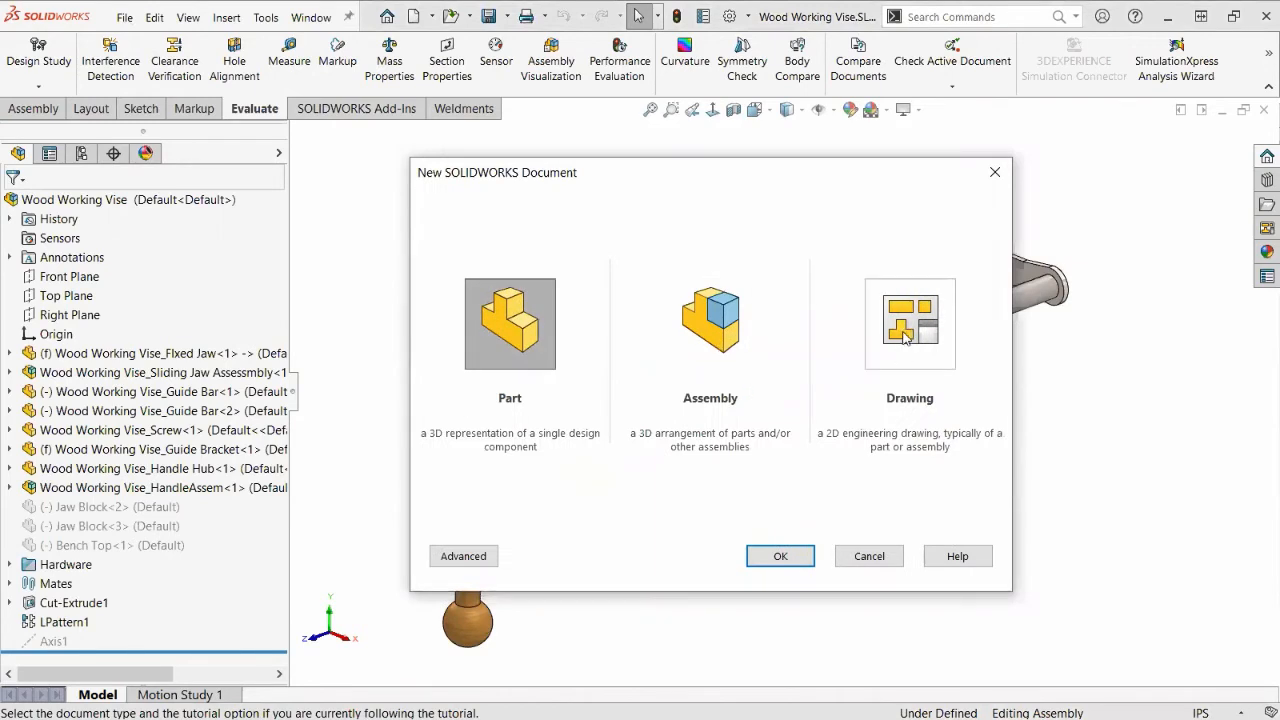
pyautogui.doubleClick(521, 344)
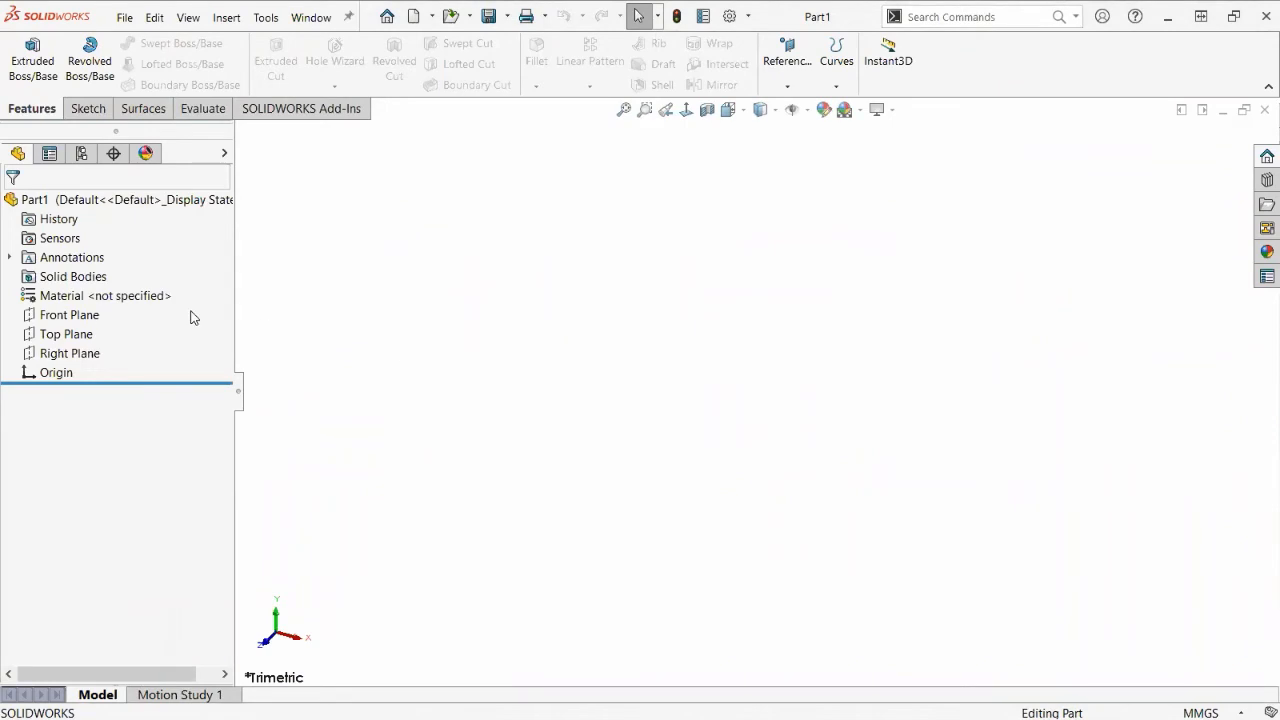
pyautogui.click(64, 318)
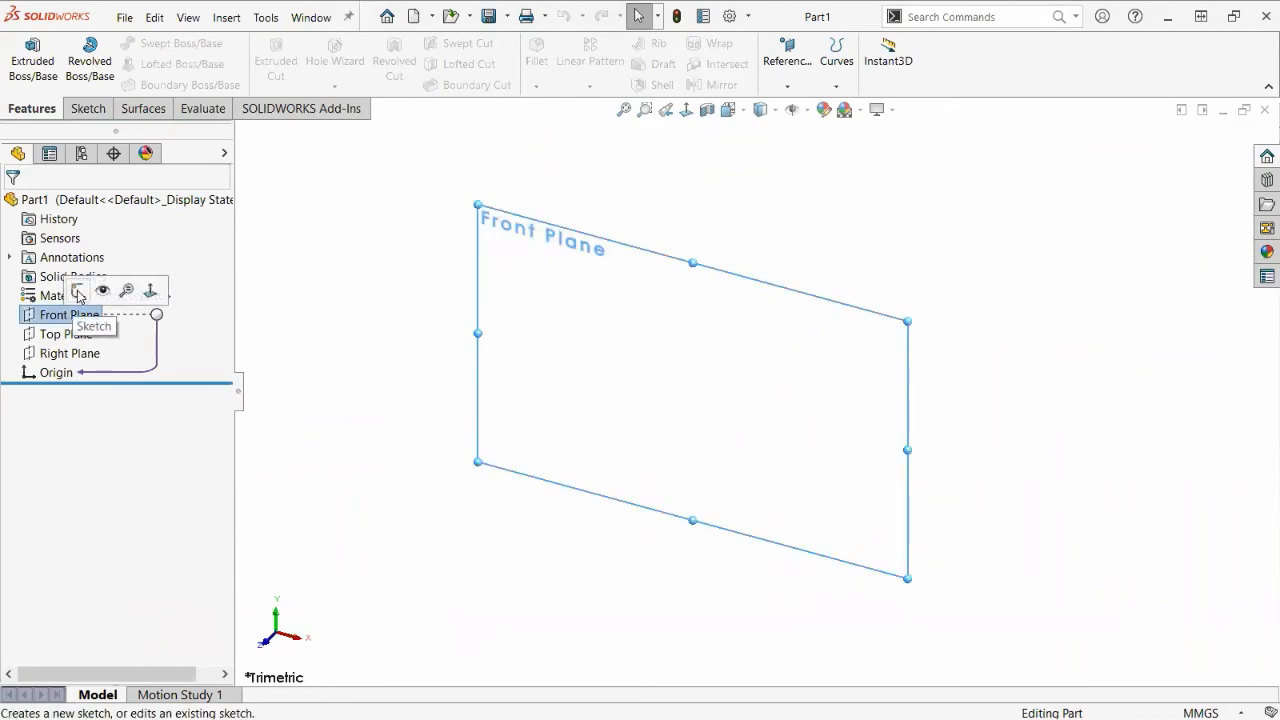
pyautogui.click(78, 292)
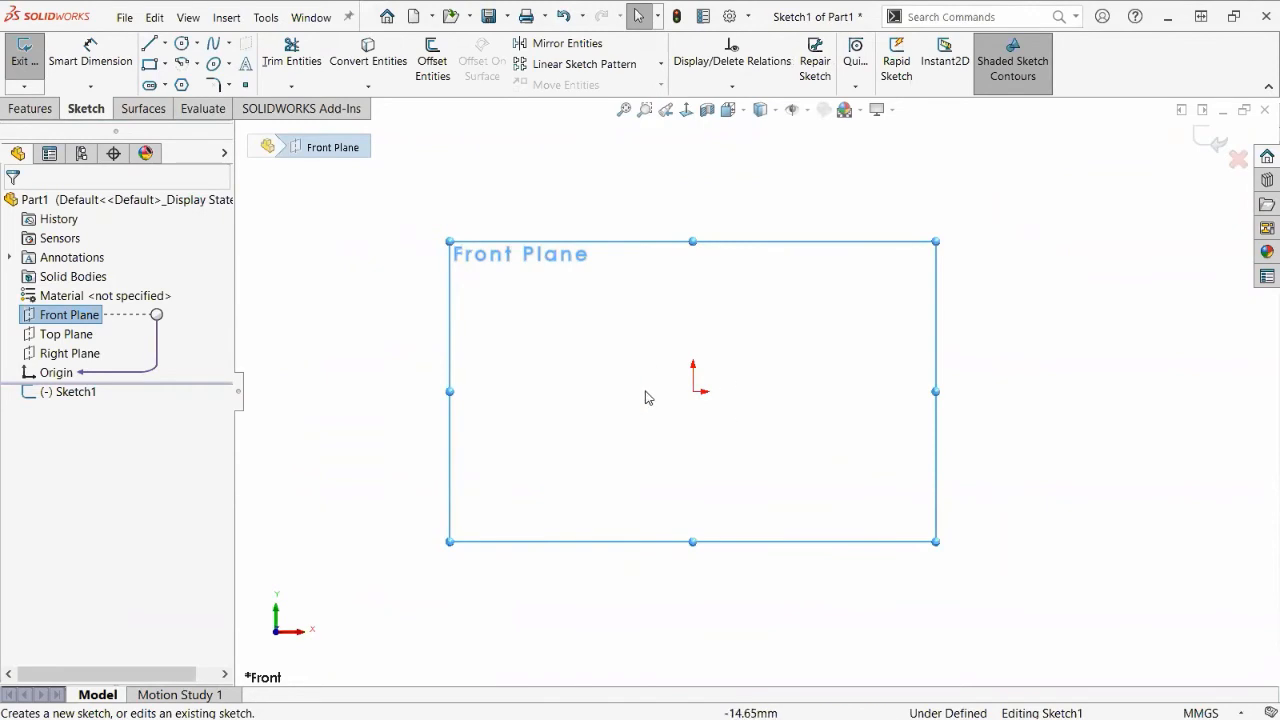
pyautogui.click(149, 43)
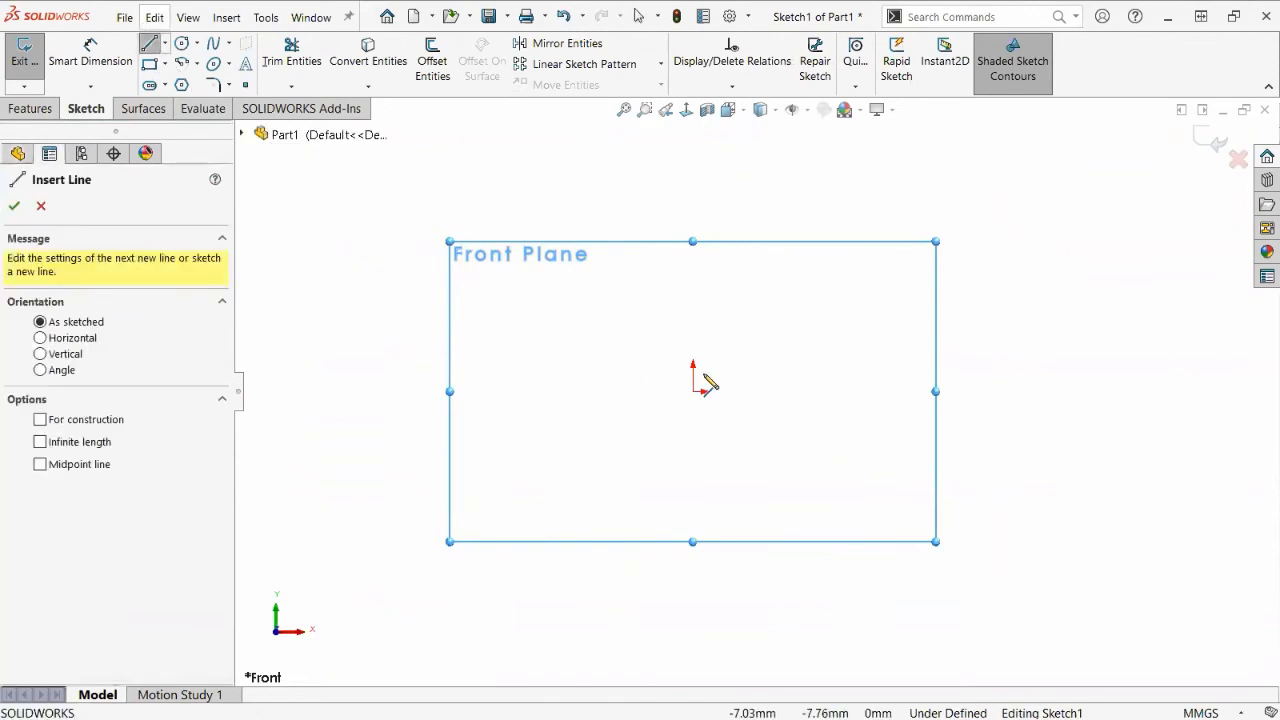
pyautogui.click(700, 328)
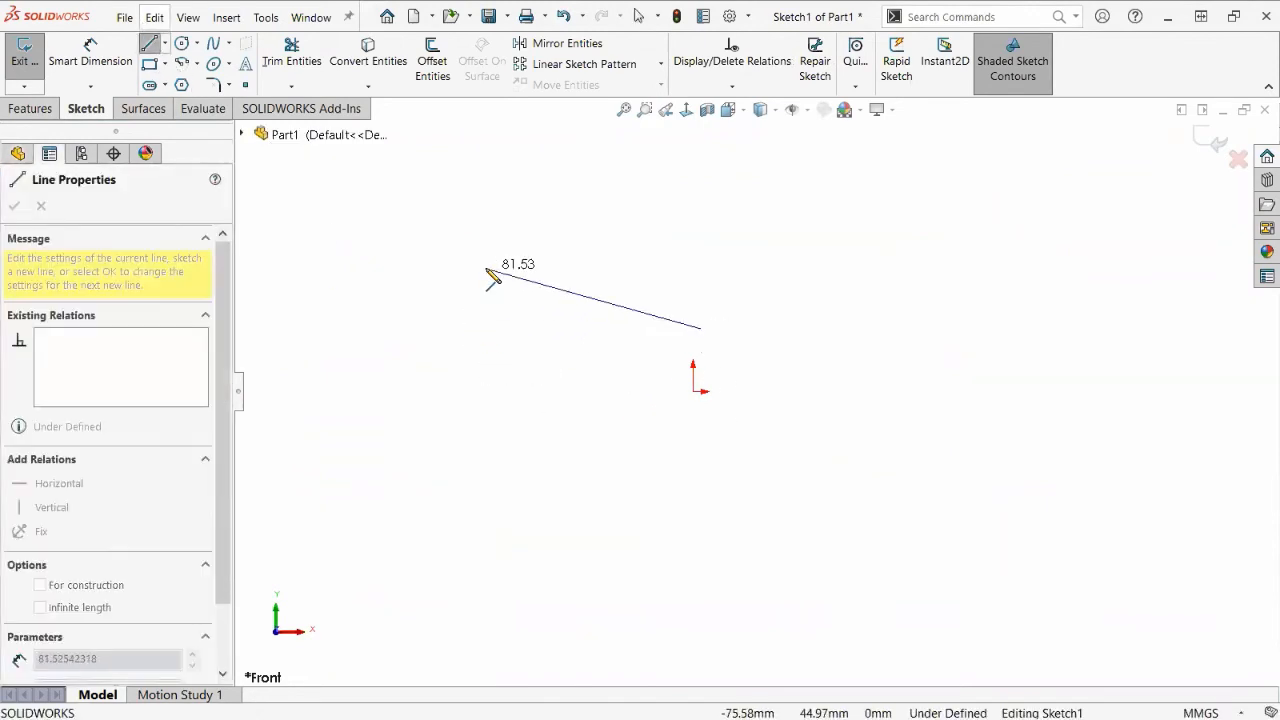
pyautogui.click(492, 336)
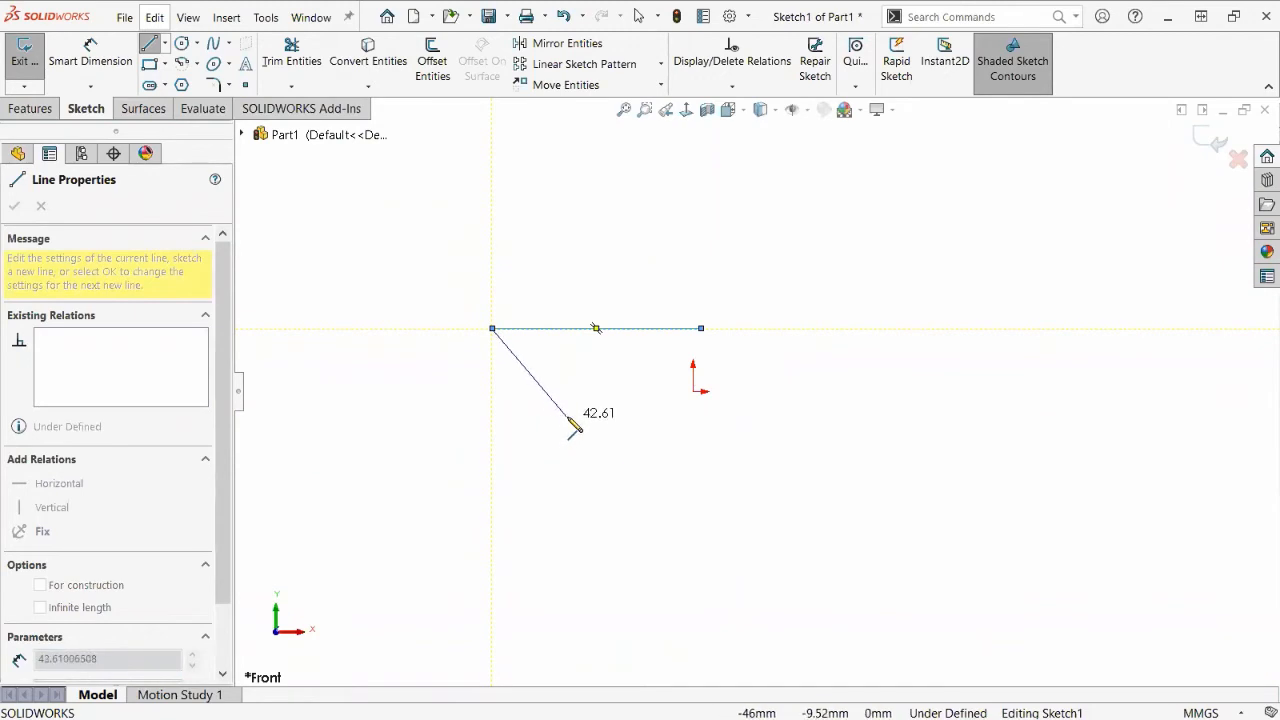
pyautogui.press('Escape')
pyautogui.moveTo(632, 328); pyautogui.dragTo(614, 265)
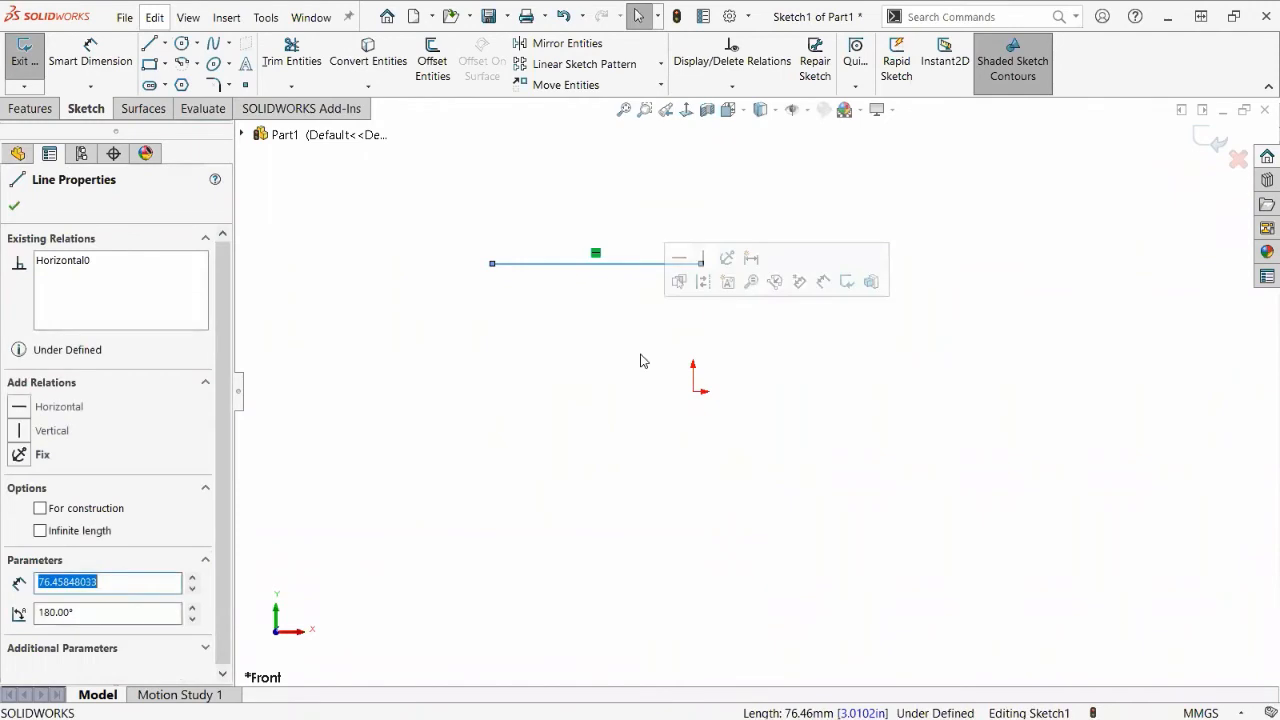
pyautogui.hotkey('ctrl', 'z')
pyautogui.hotkey('ctrl', 'z')
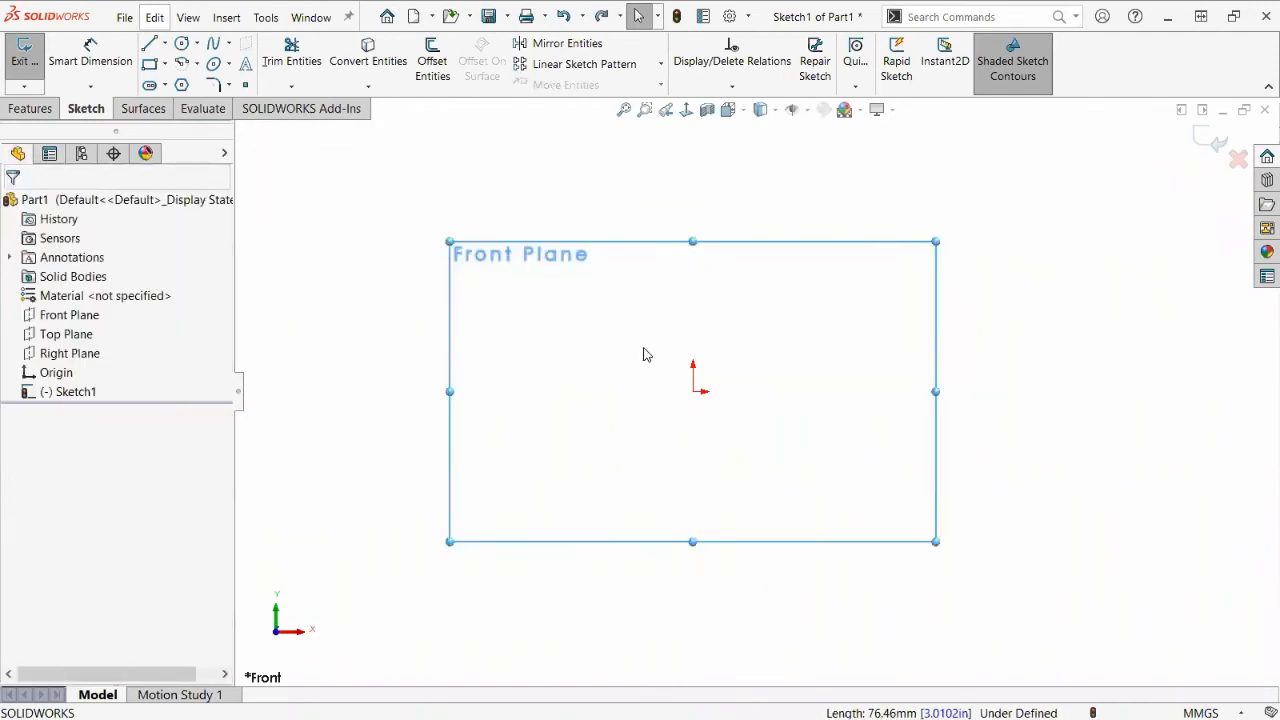
# Sketch a closed half profile from the origin: about 82 mm upper line, short riser, 180° arc, outer vertical, about 95 mm base, about 49 mm closing vertical.
pyautogui.click(150, 46)
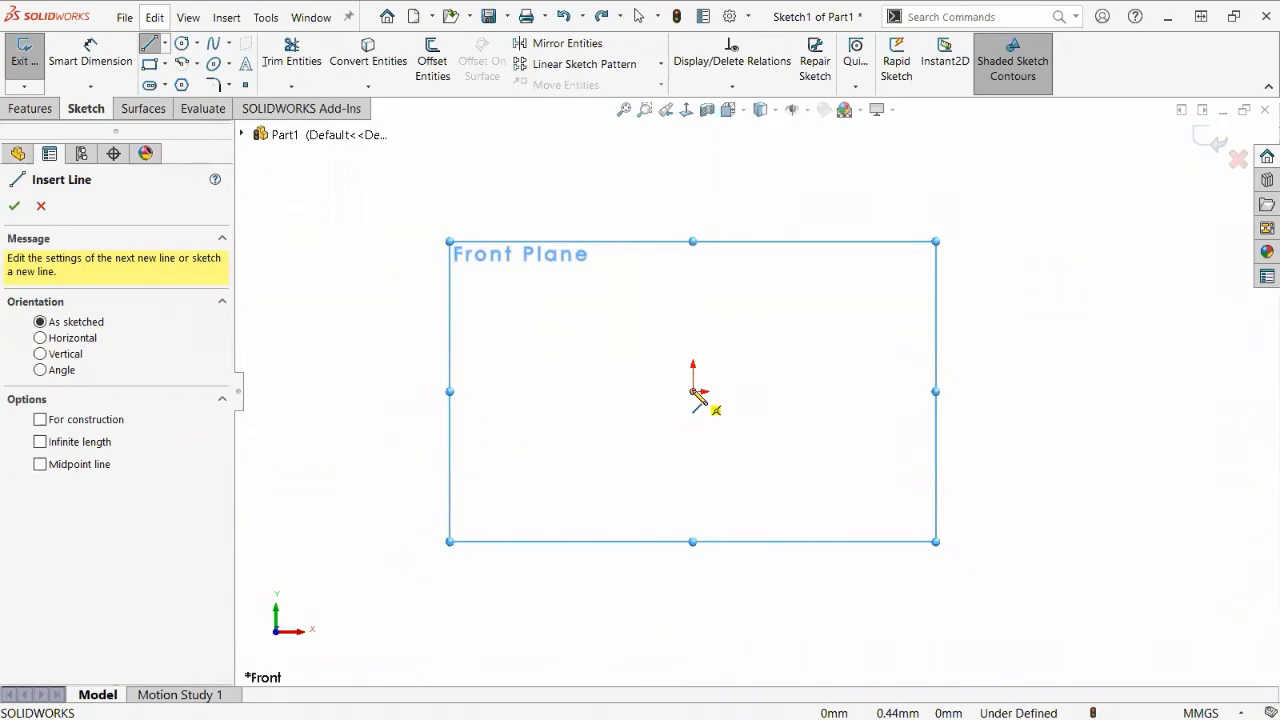
pyautogui.click(693, 391)
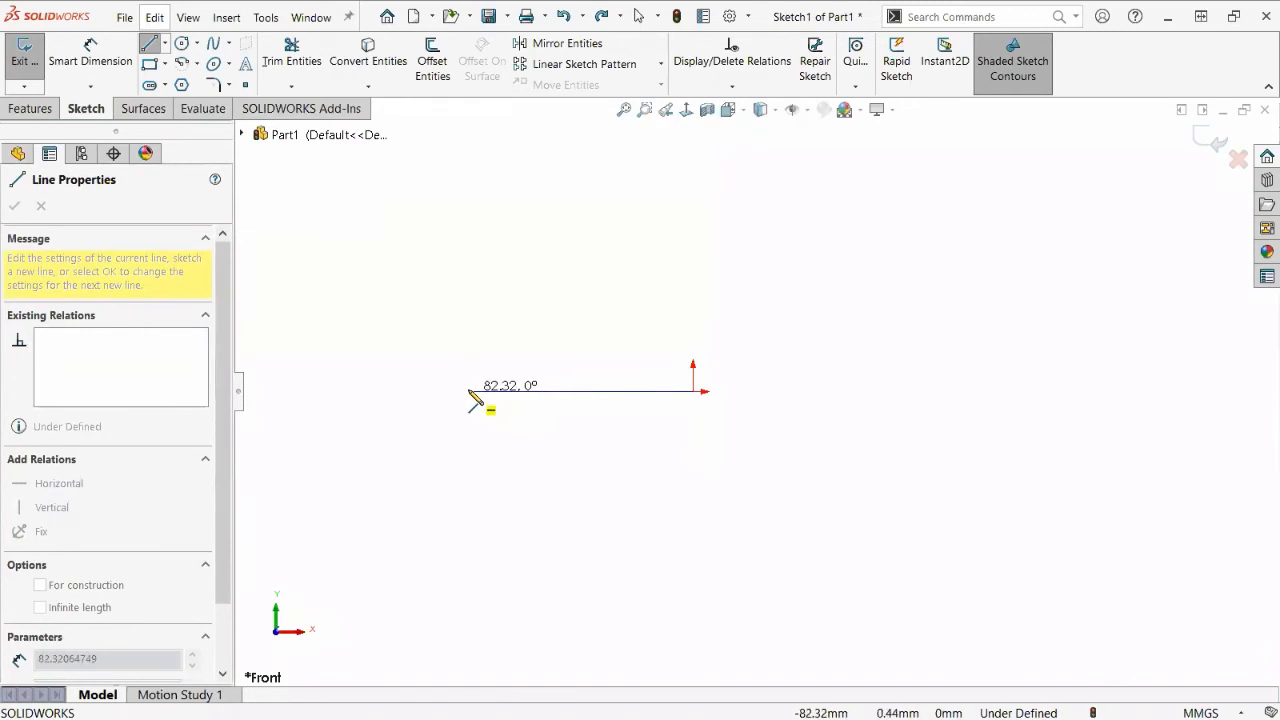
pyautogui.click(468, 392)
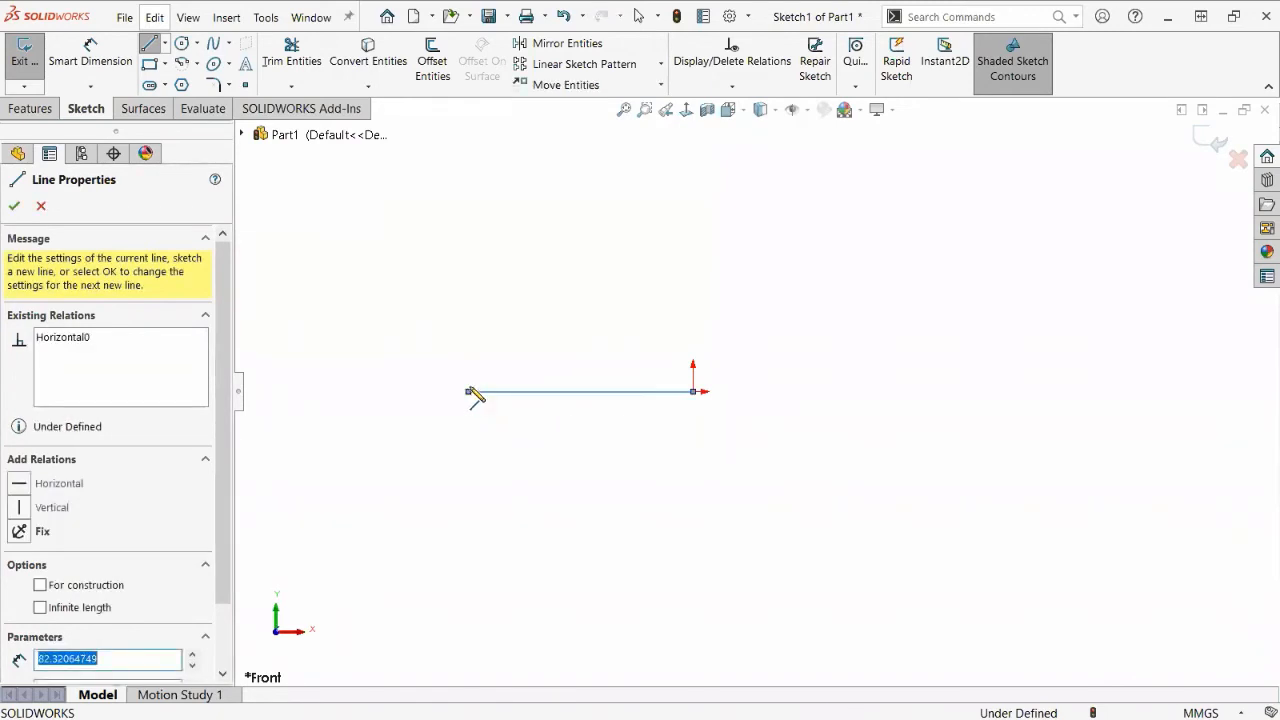
pyautogui.click(469, 371)
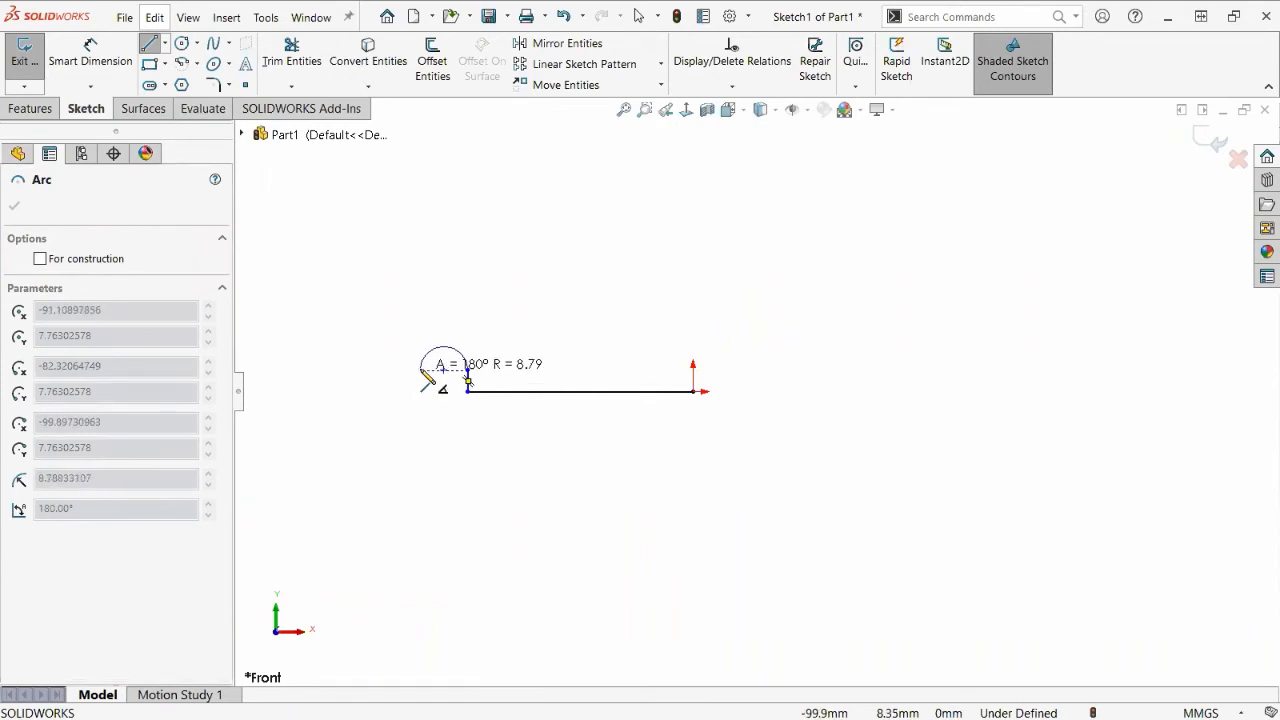
pyautogui.click(436, 376)
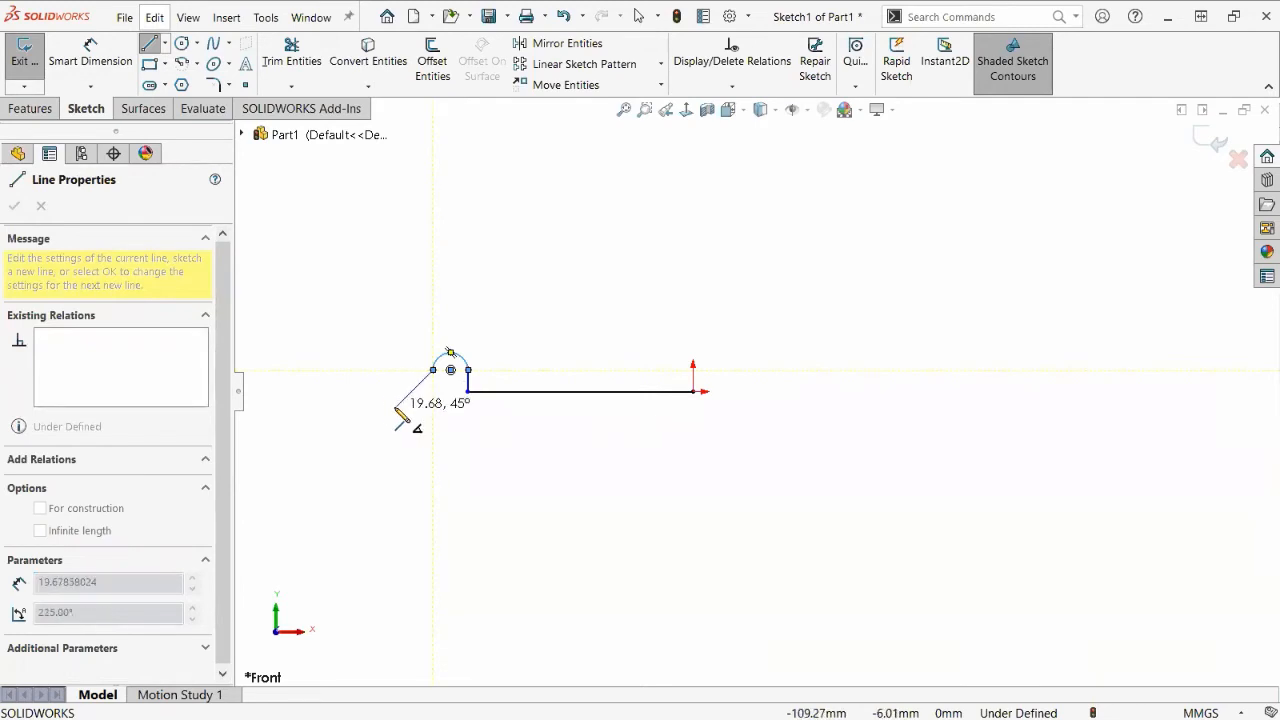
pyautogui.click(434, 524)
pyautogui.click(693, 524)
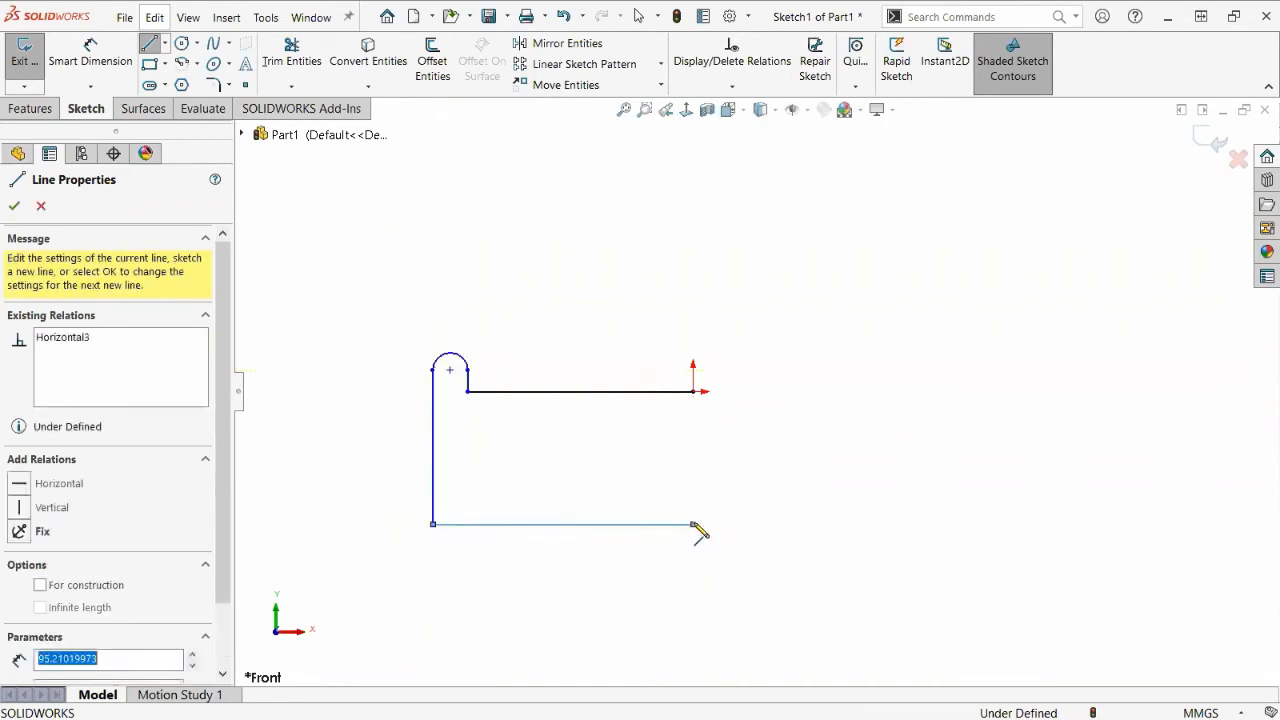
pyautogui.click(693, 391)
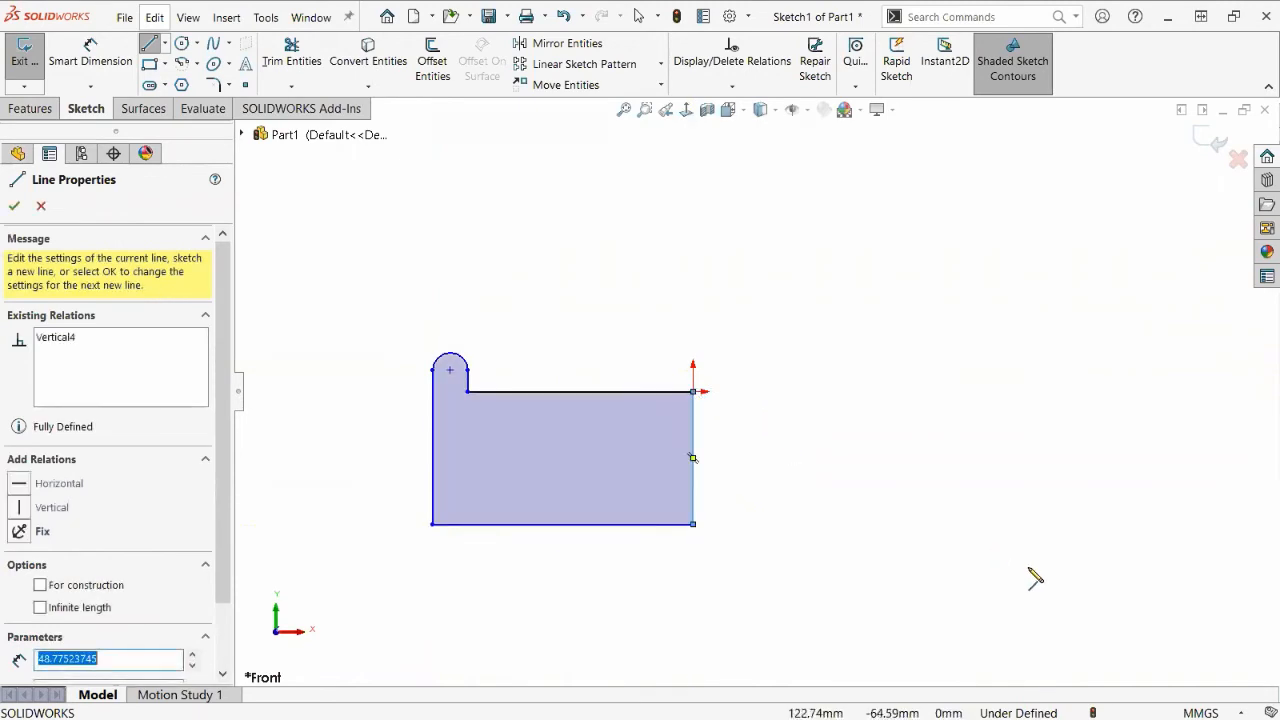
pyautogui.press('Escape')
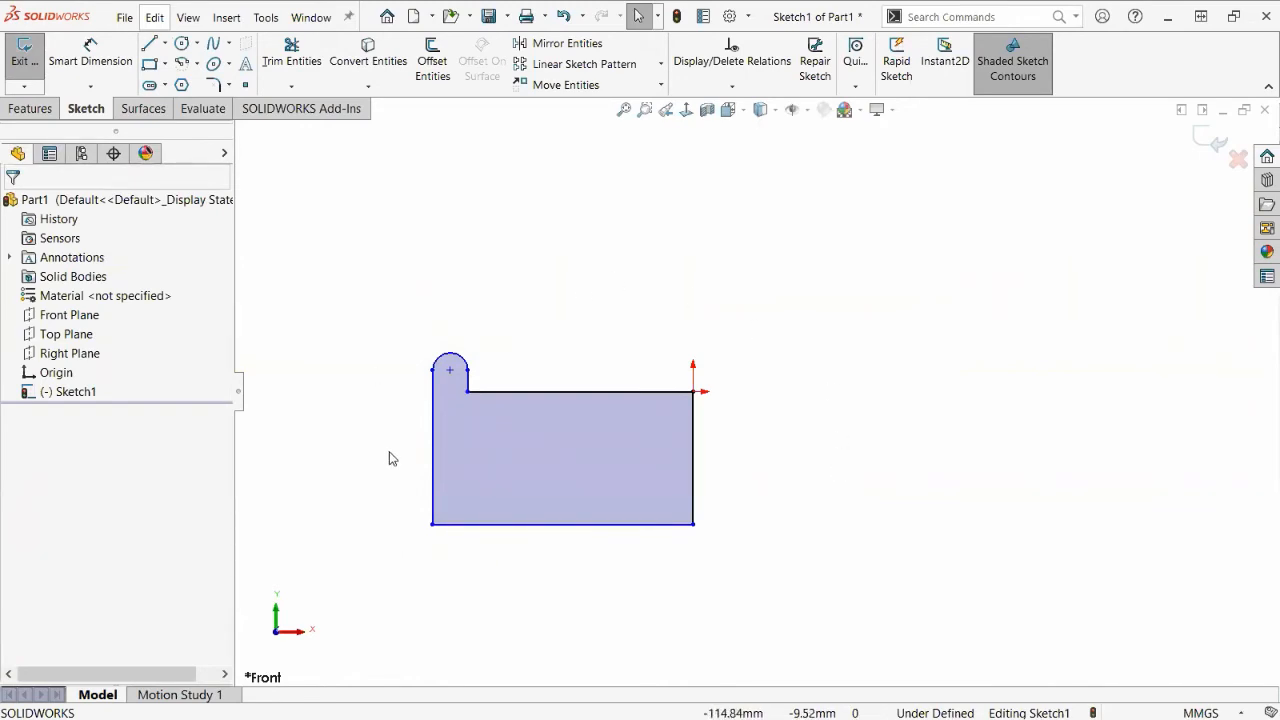
# Convert the vertical line below the origin to construction geometry and mirror the profile's other lines and arc about it.
pyautogui.click(692, 457)
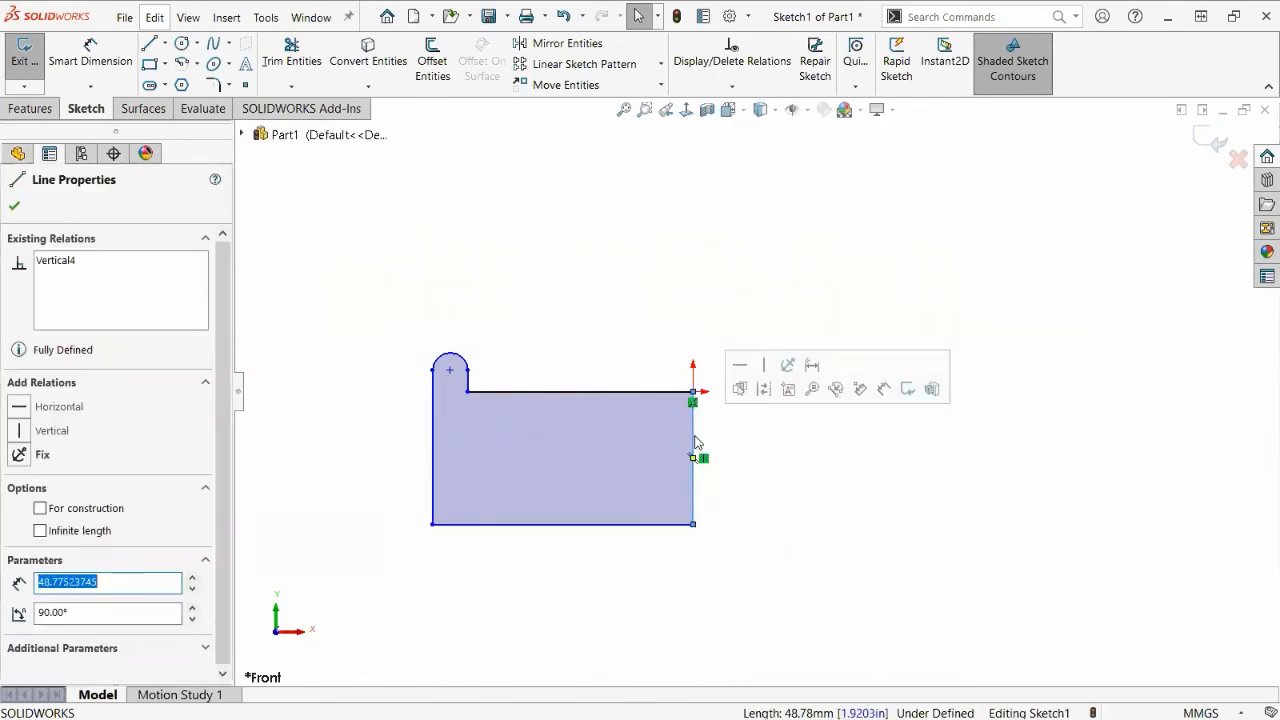
pyautogui.click(765, 392)
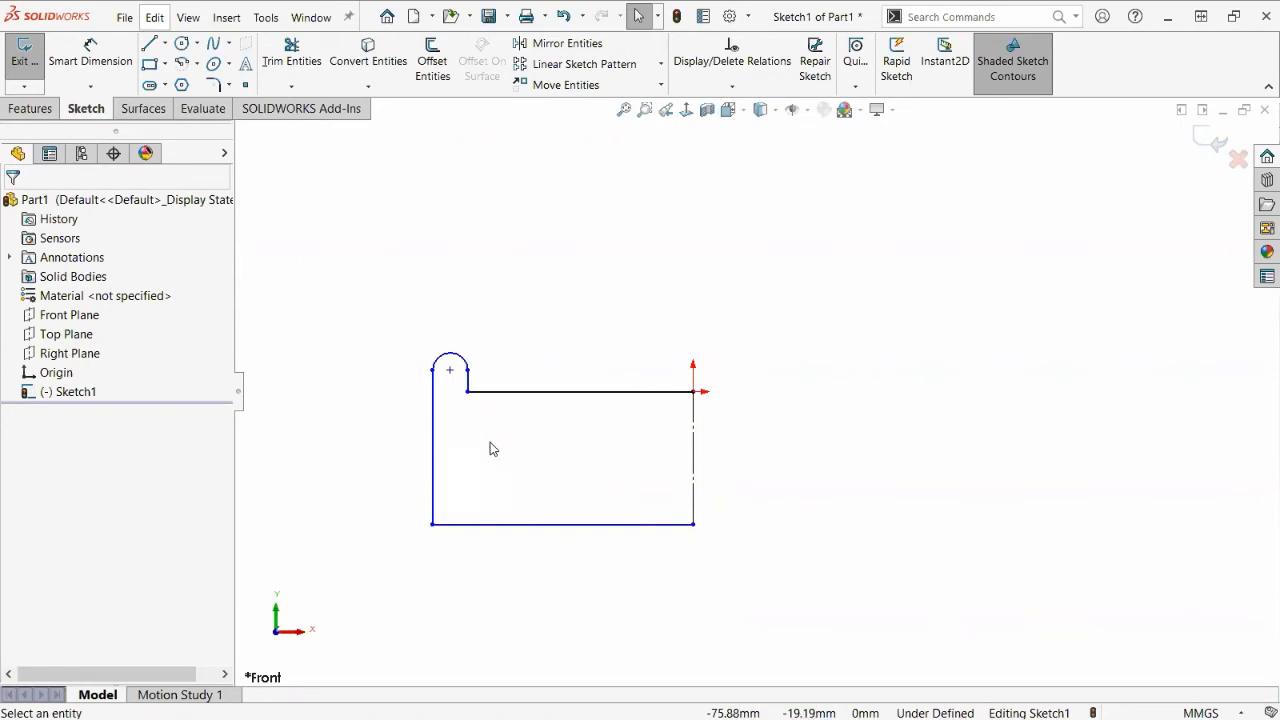
pyautogui.moveTo(687, 605)
pyautogui.mouseDown()
pyautogui.moveTo(449, 443)
pyautogui.moveTo(356, 298)
pyautogui.mouseUp()
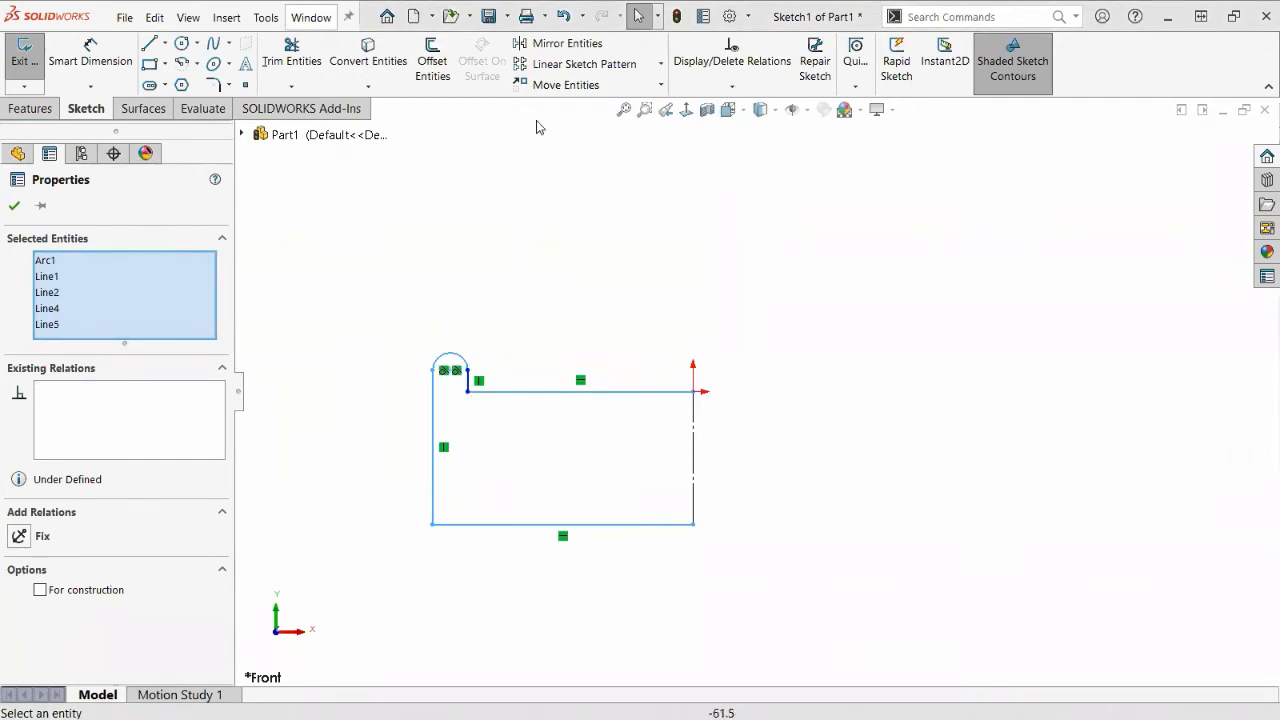
pyautogui.click(548, 46)
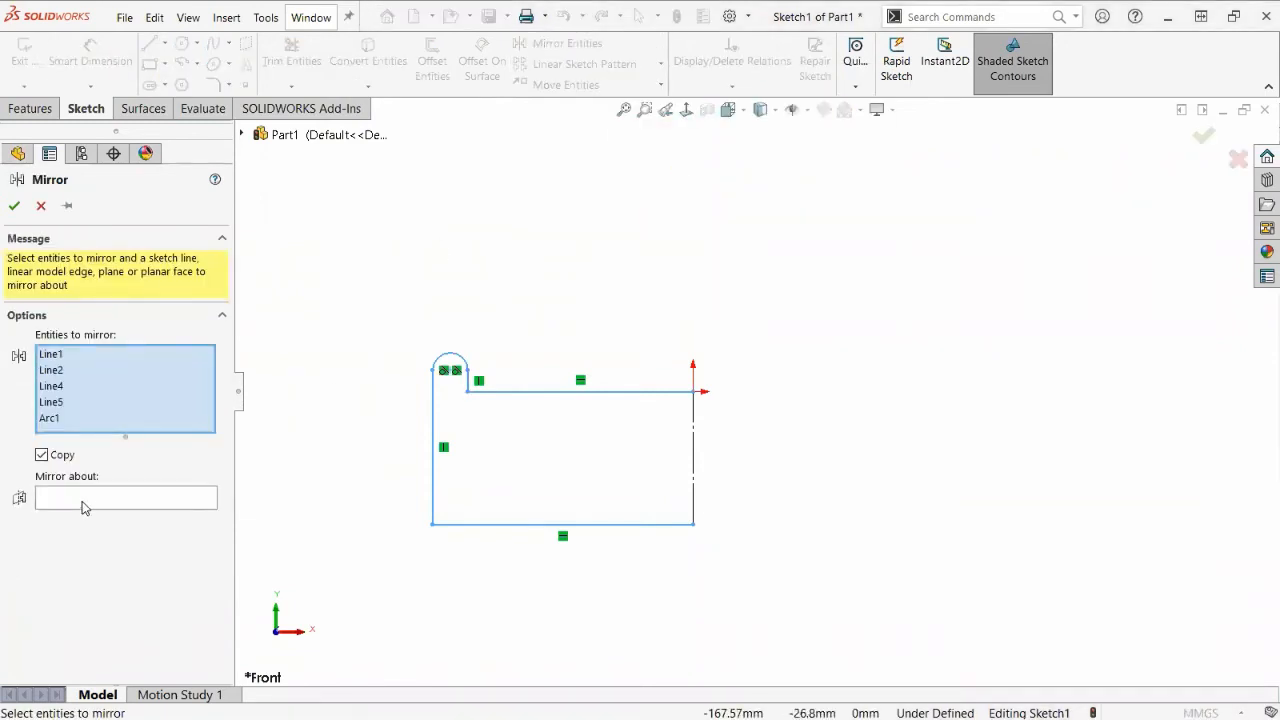
pyautogui.click(70, 500)
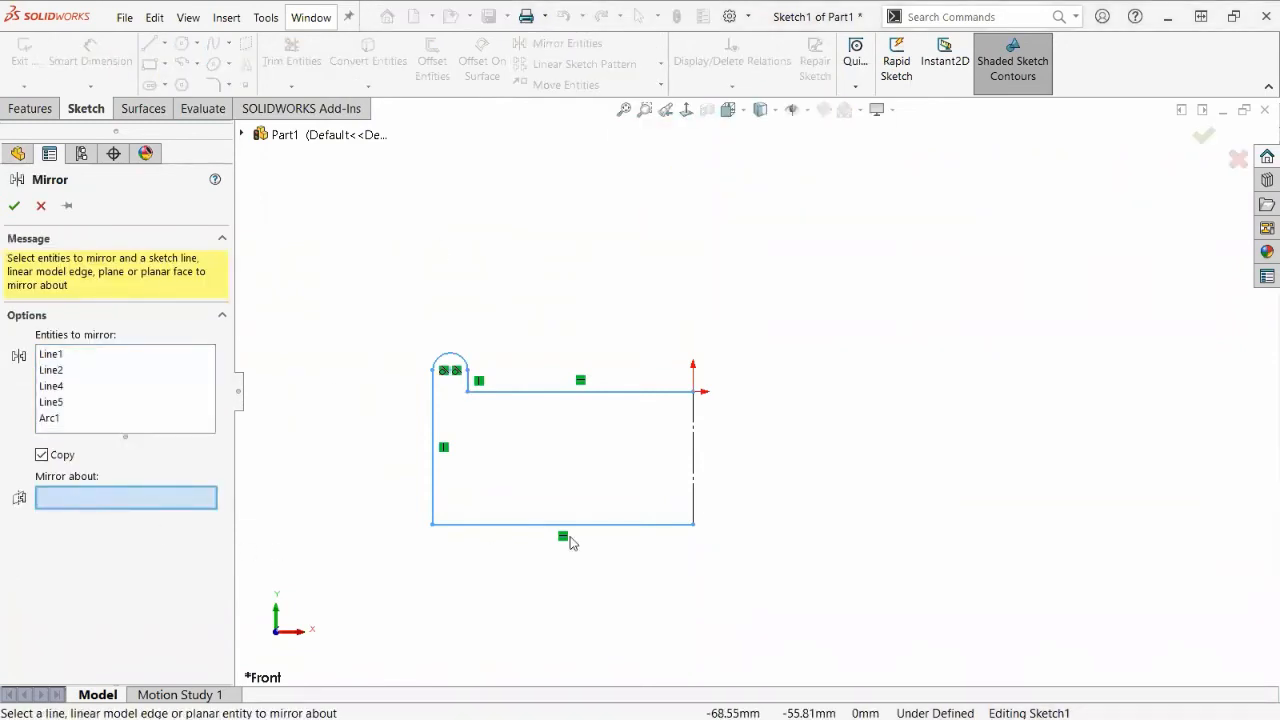
pyautogui.click(694, 446)
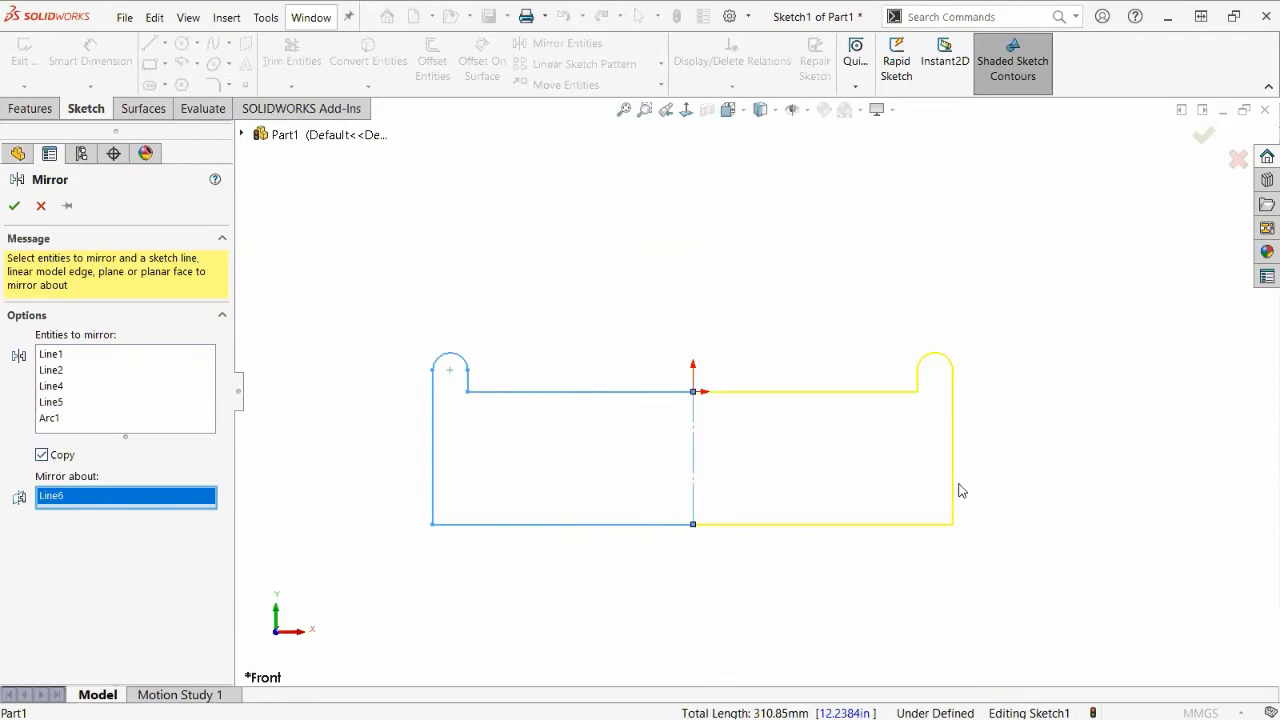
pyautogui.click(14, 207)
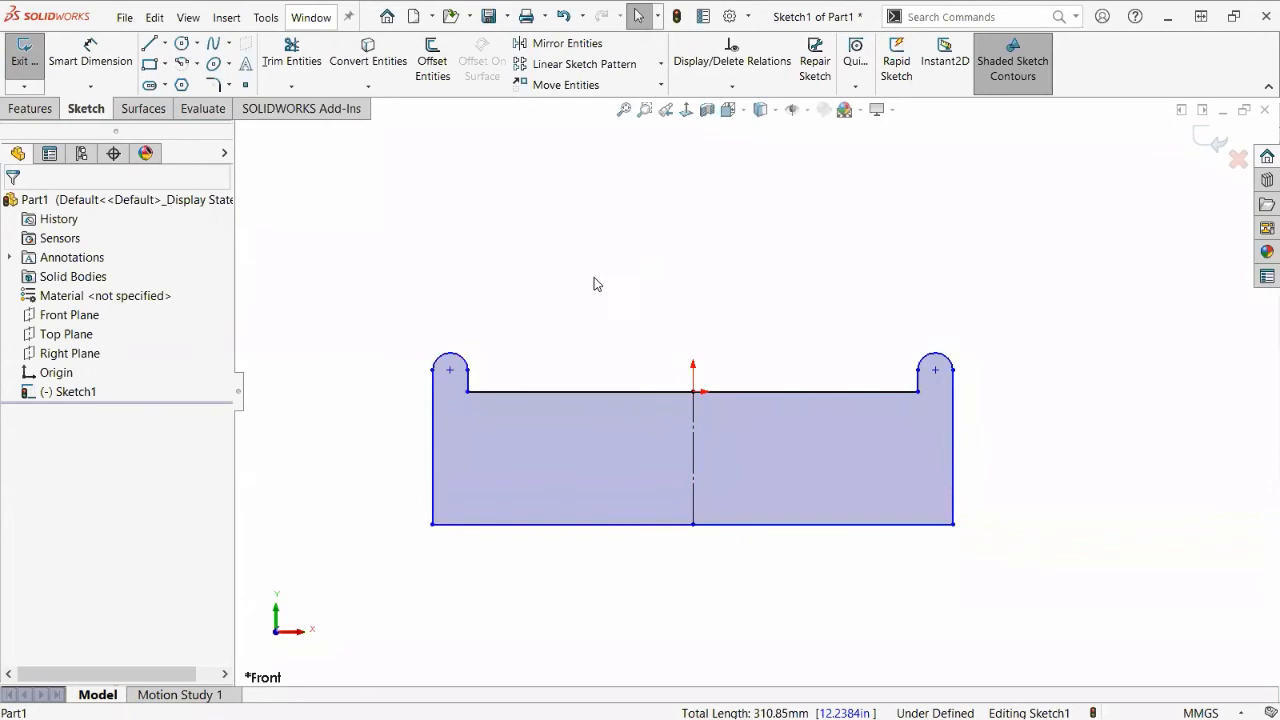
# Show all sketch relations and hide them again, and inspect the relations on the left arc and its outer endpoint.
pyautogui.moveTo(592, 274); pyautogui.dragTo(600, 200, button='right')
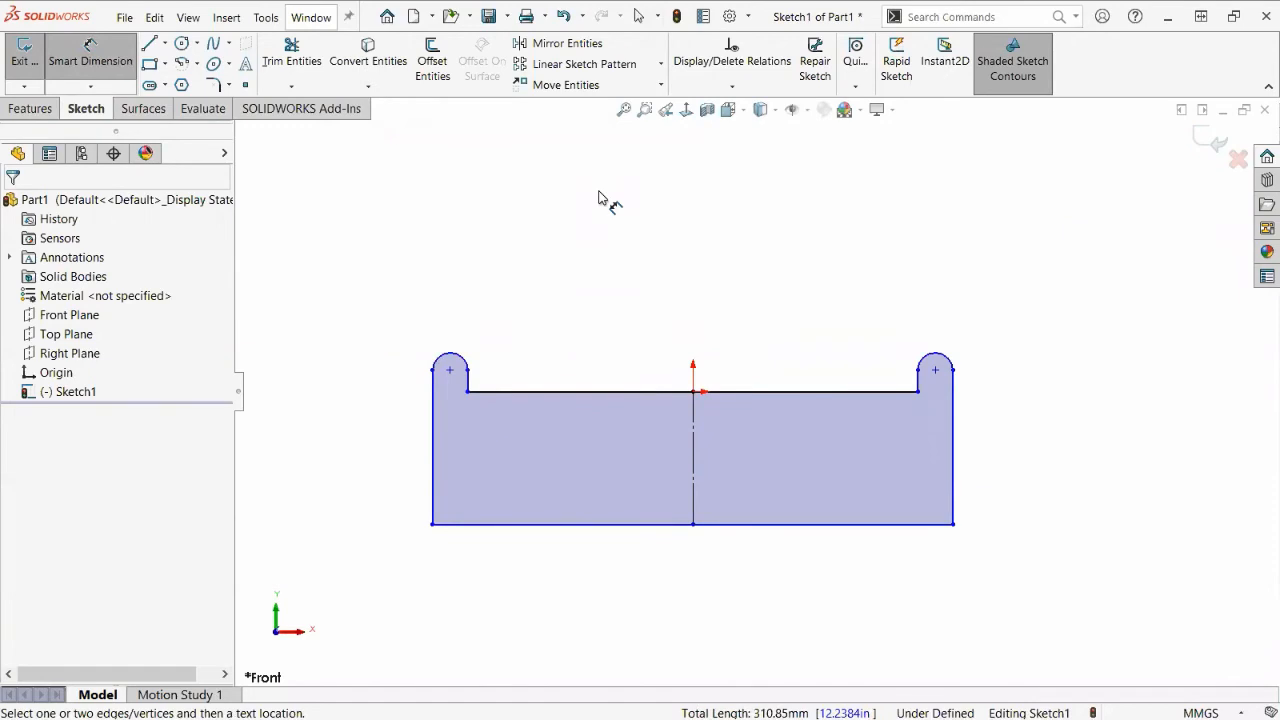
pyautogui.press('Escape')
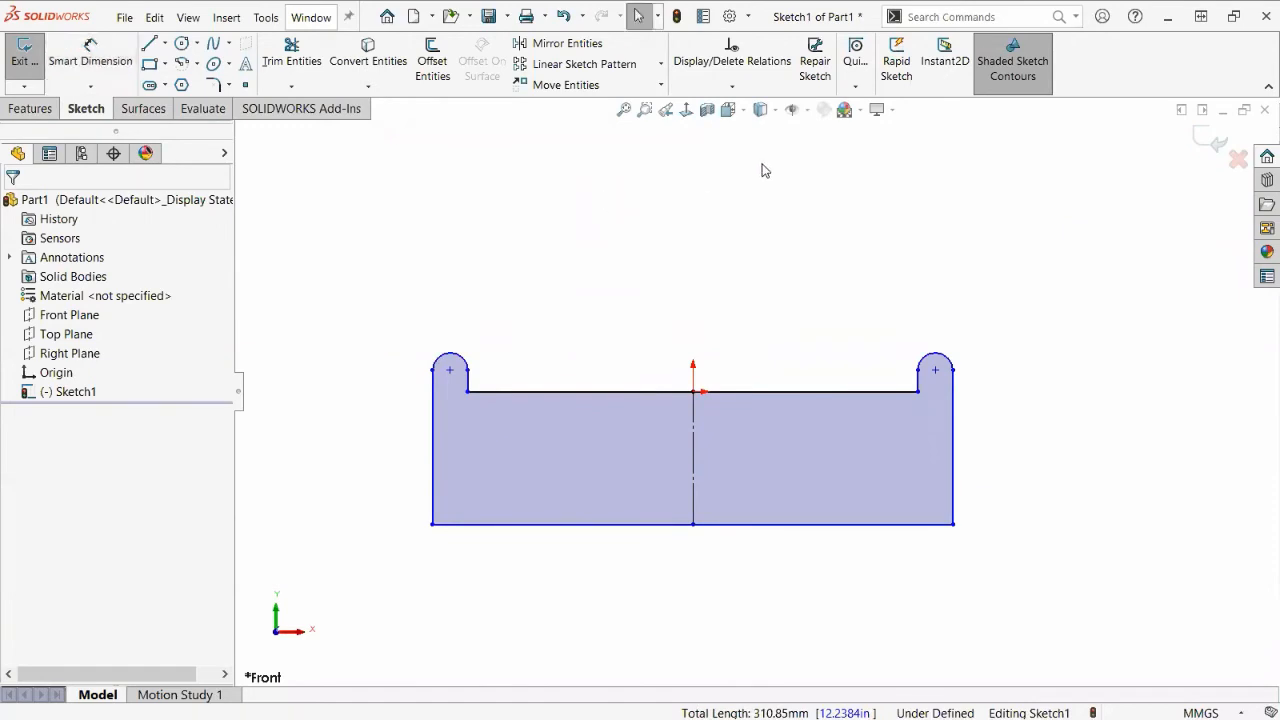
pyautogui.click(806, 109)
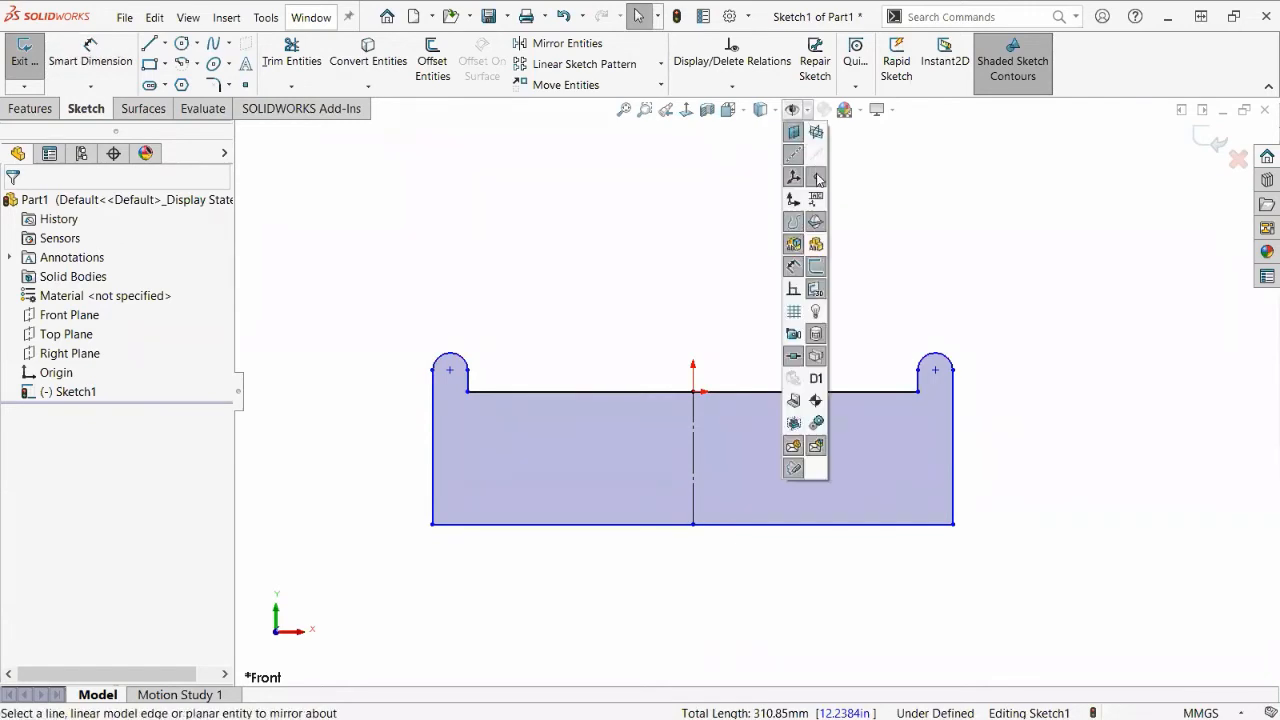
pyautogui.click(793, 290)
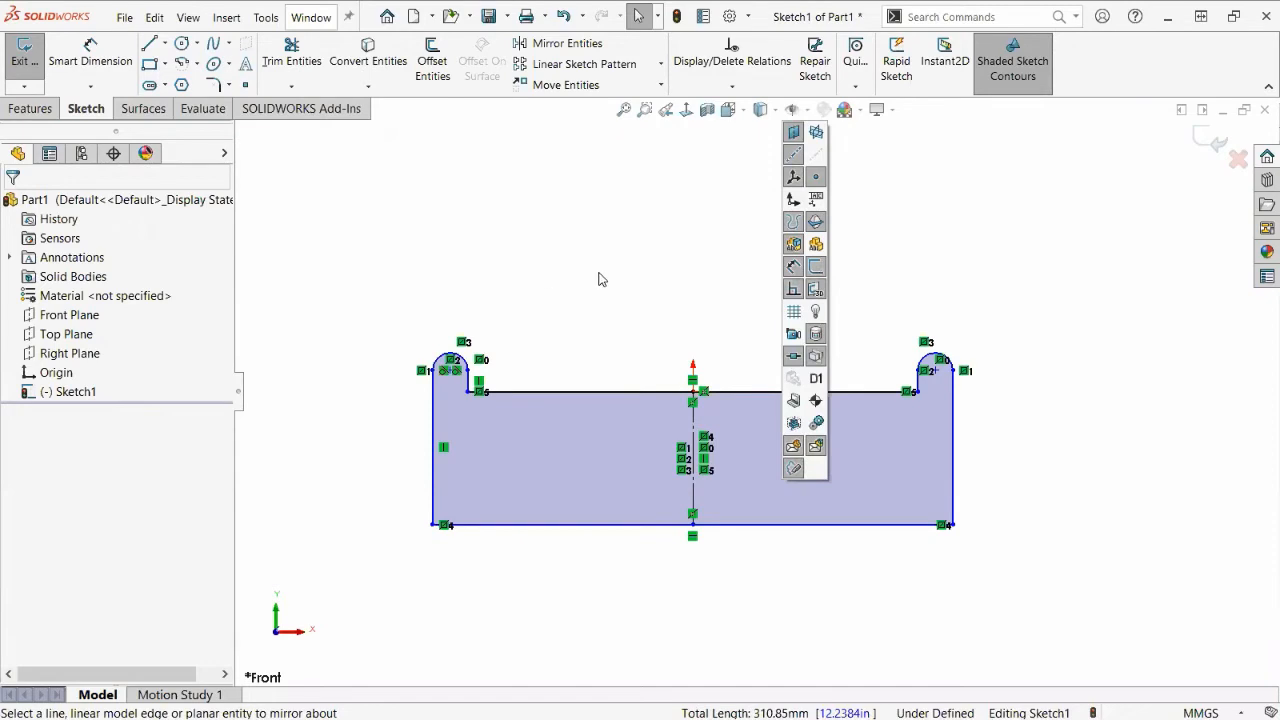
pyautogui.click(793, 290)
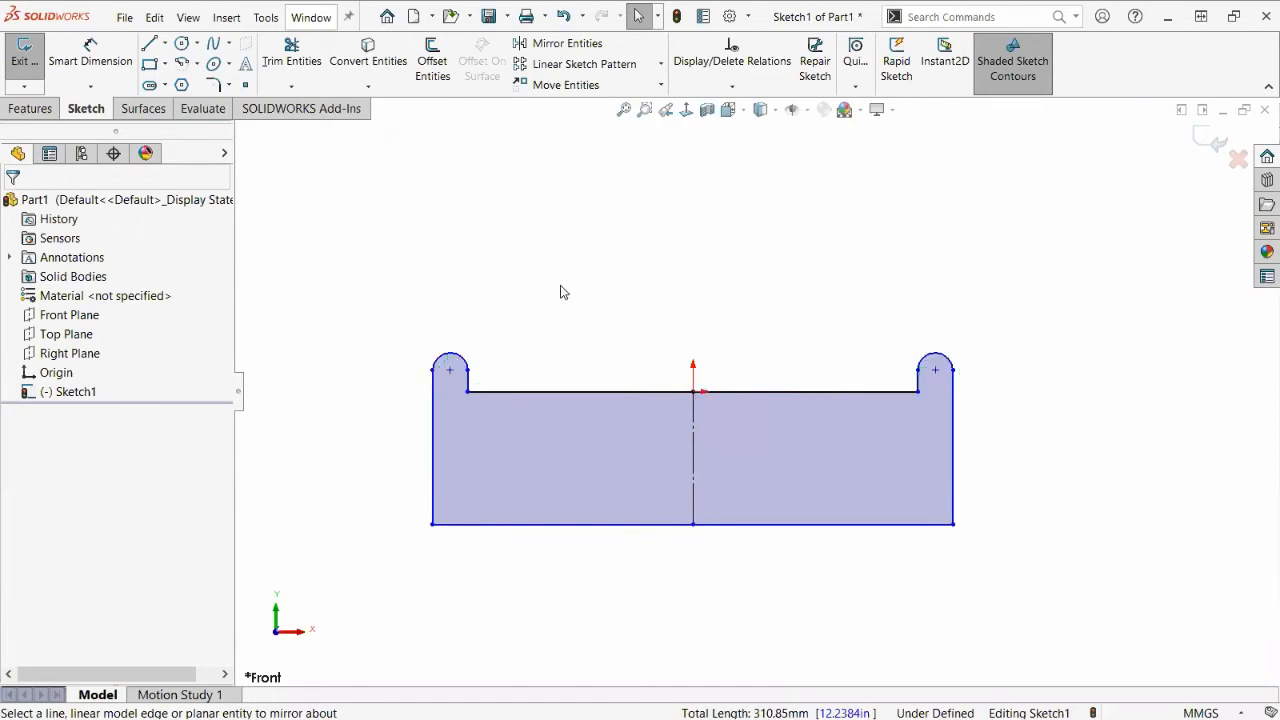
pyautogui.click(434, 372)
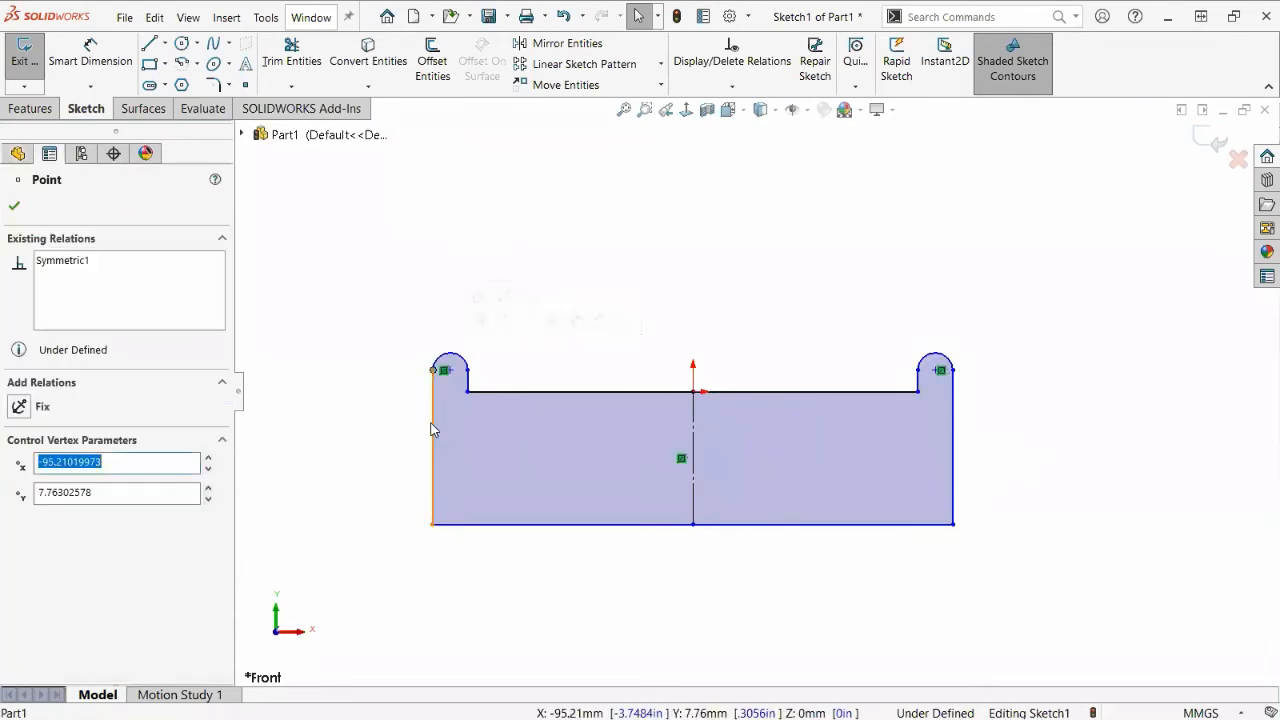
pyautogui.click(452, 361)
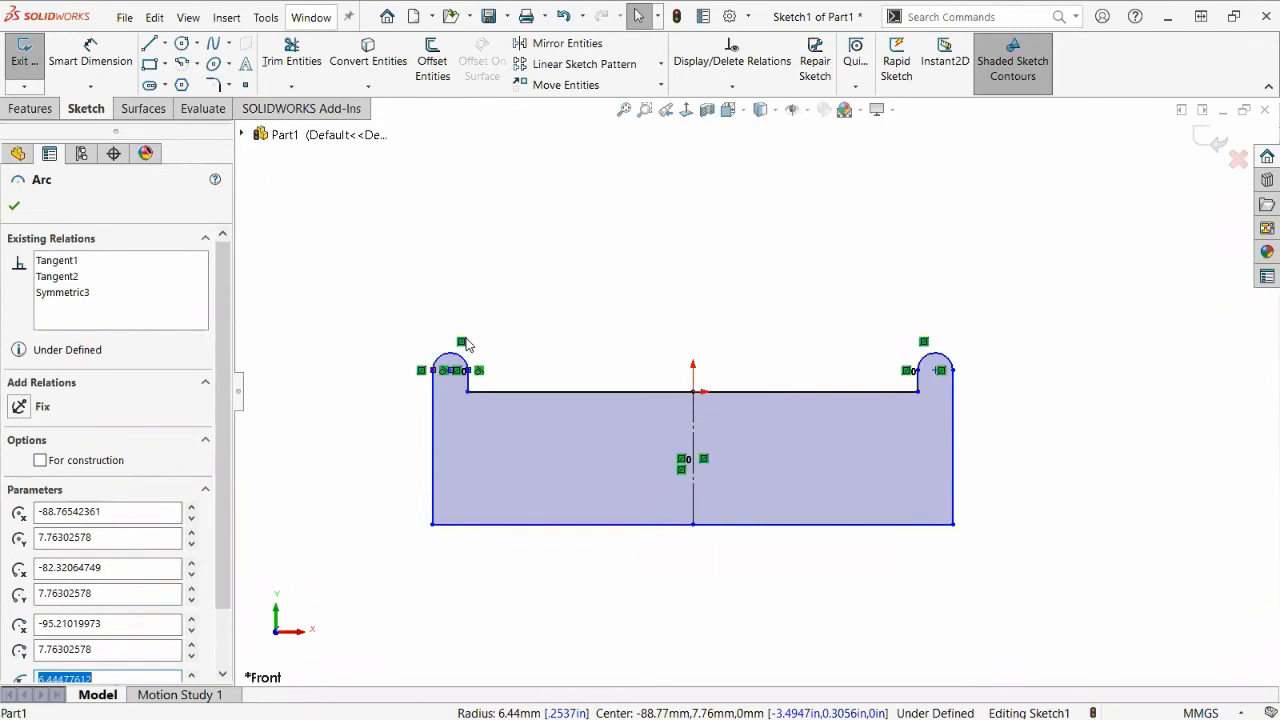
pyautogui.click(395, 322)
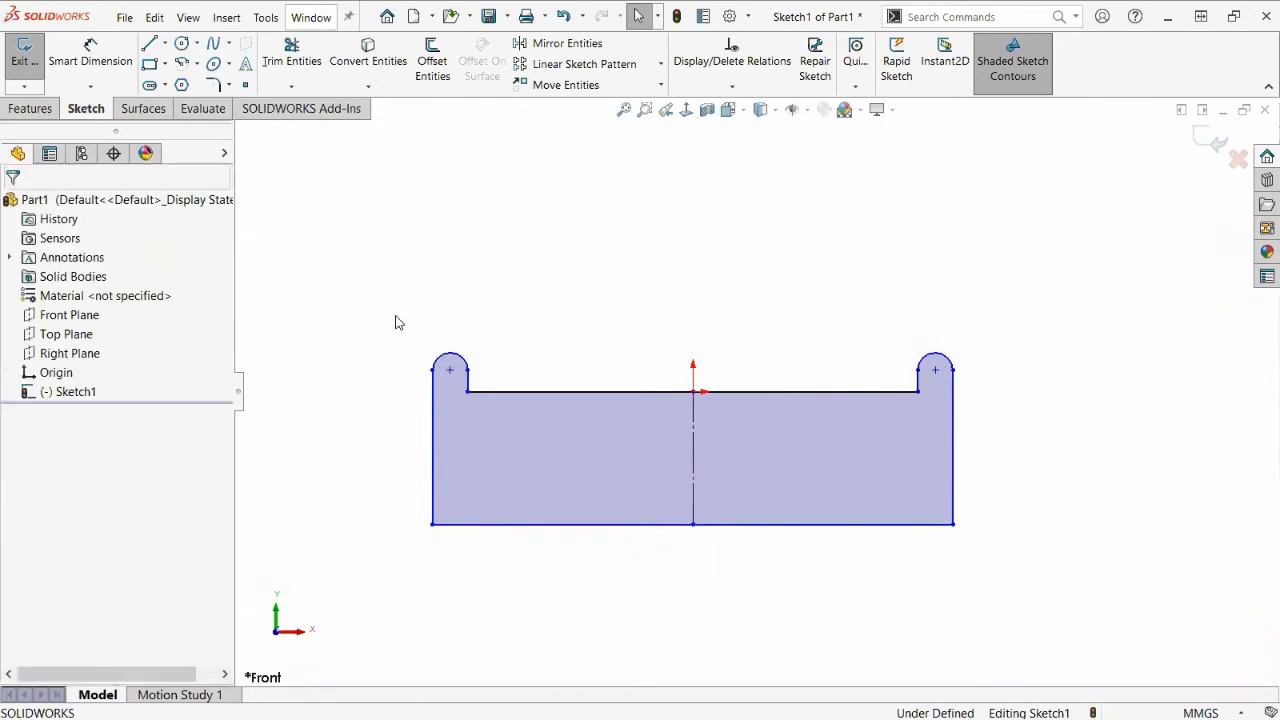
# Dimension the distance between the construction centerline and the left outer vertical line as 1 in.
pyautogui.moveTo(555, 340); pyautogui.dragTo(558, 237, button='right')
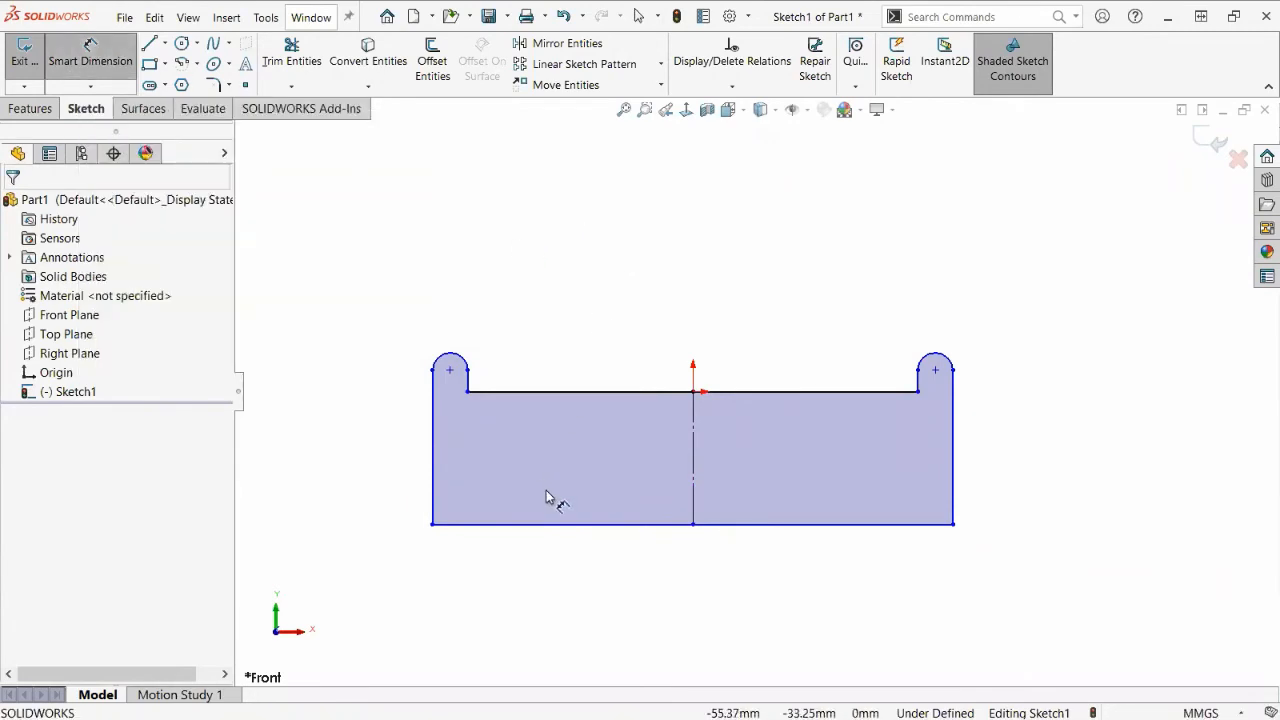
pyautogui.click(693, 466)
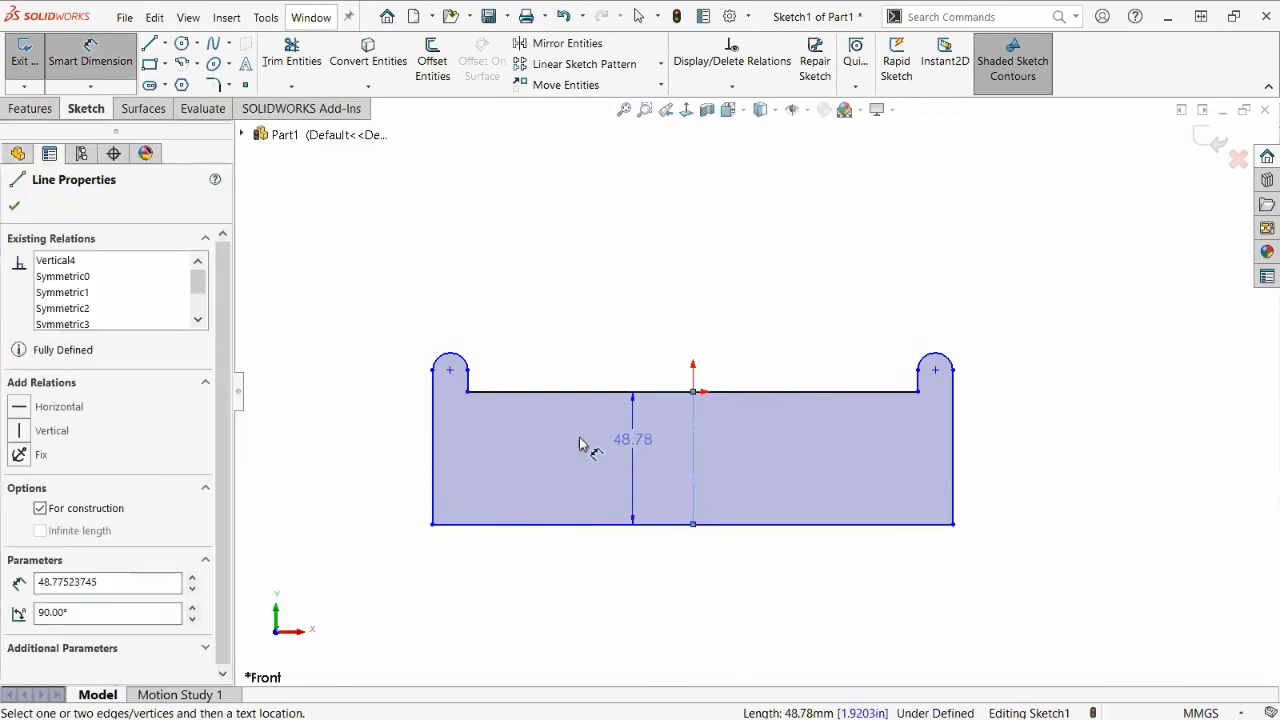
pyautogui.click(432, 443)
pyautogui.click(557, 569)
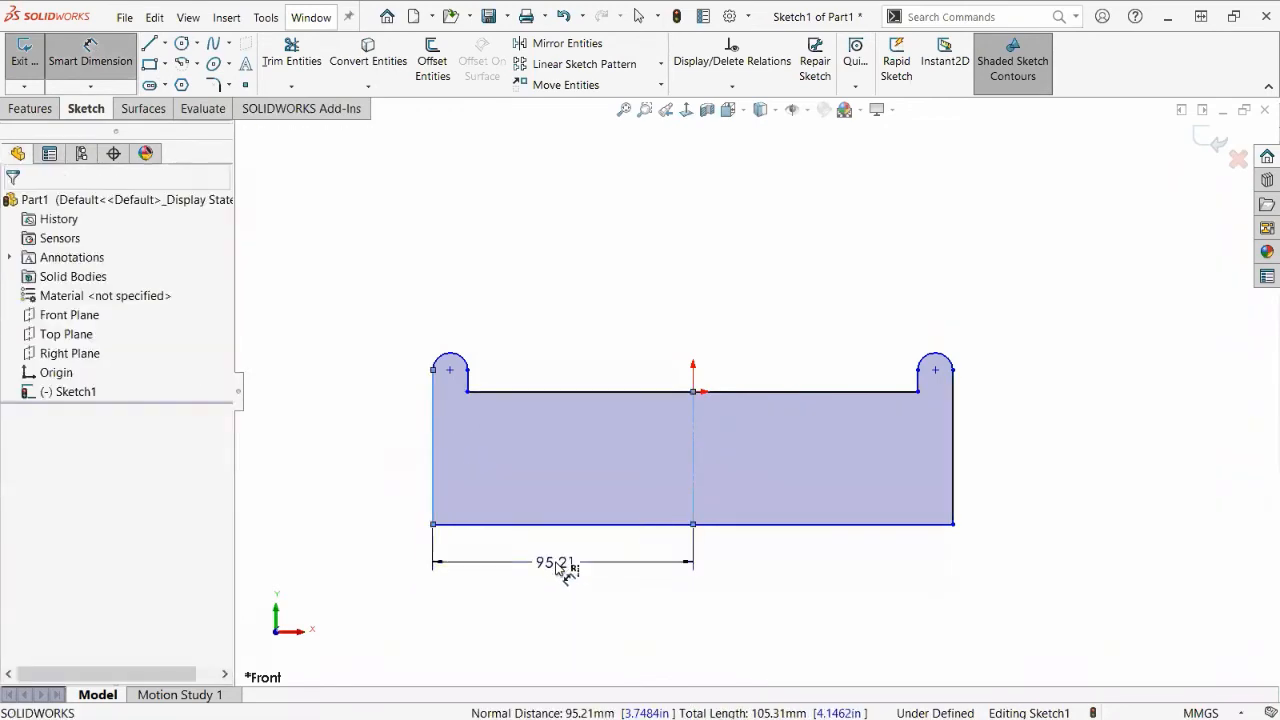
pyautogui.press('End')
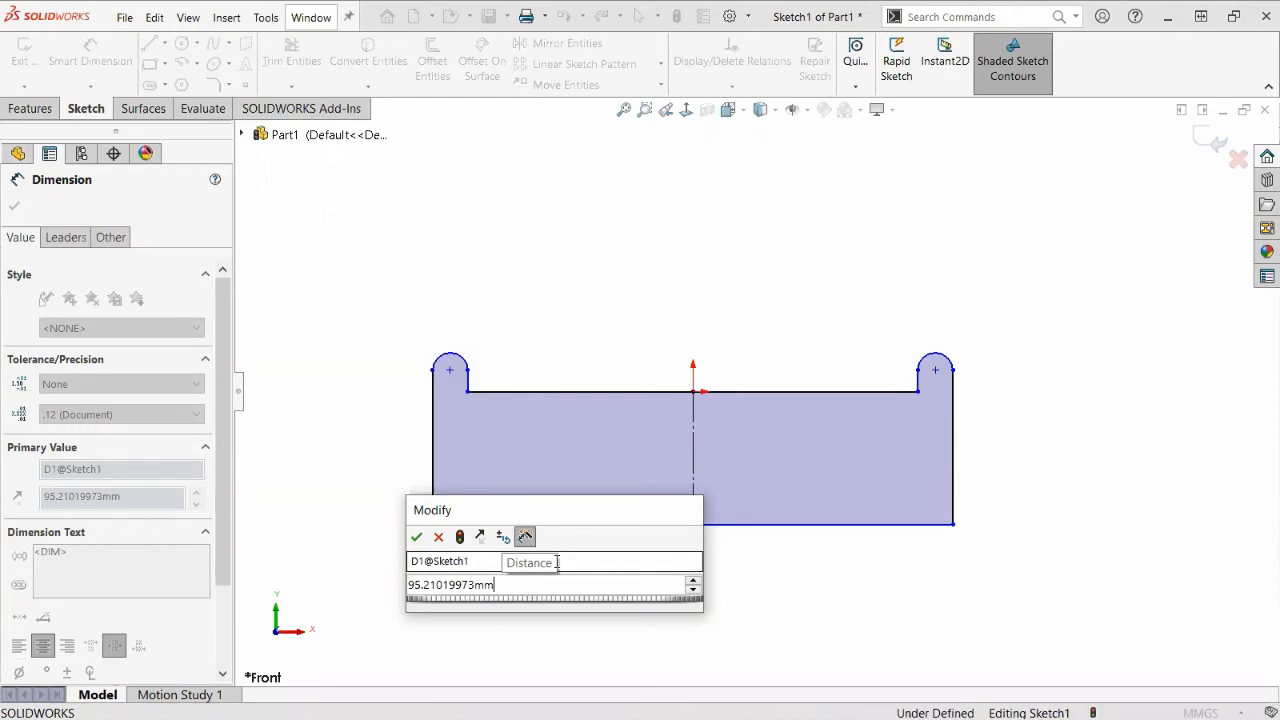
pyautogui.press('BackSpace')
pyautogui.press('BackSpace')
pyautogui.press('BackSpace')
pyautogui.press('BackSpace')
pyautogui.press('BackSpace')
pyautogui.press('BackSpace')
pyautogui.press('BackSpace')
pyautogui.press('BackSpace')
pyautogui.press('BackSpace')
pyautogui.press('BackSpace')
pyautogui.press('BackSpace')
pyautogui.press('BackSpace')
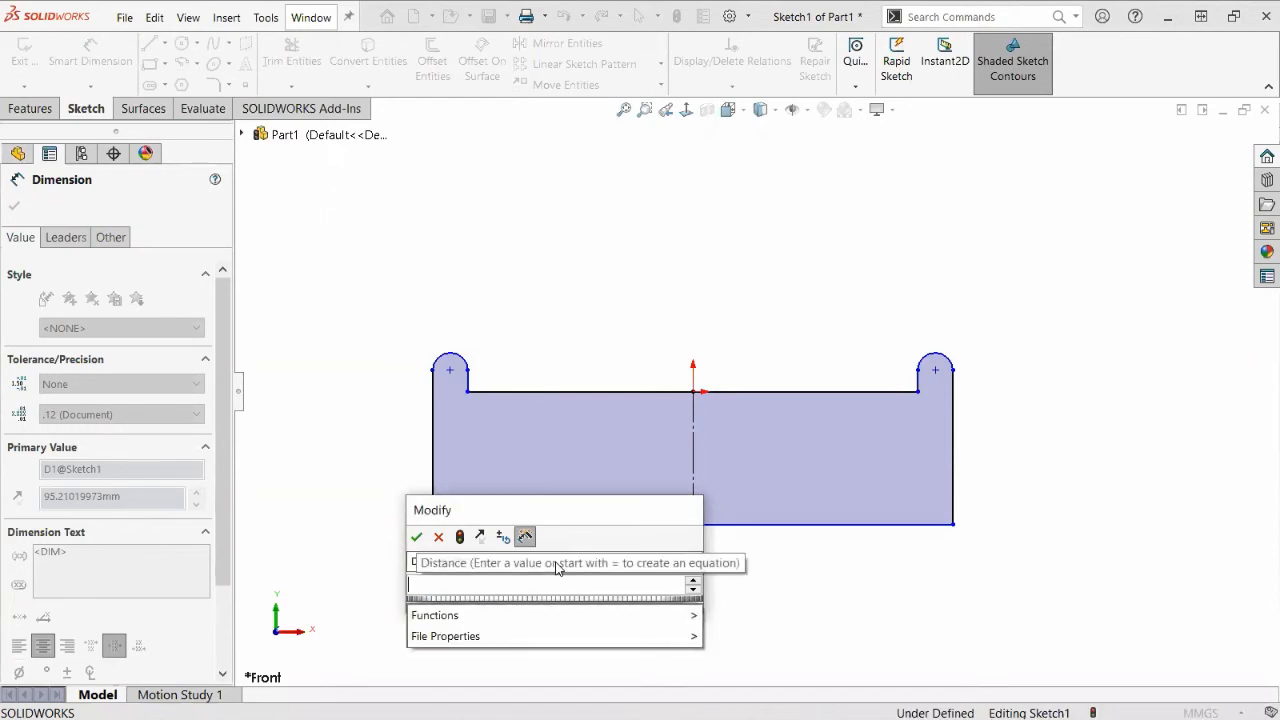
pyautogui.write('1in')
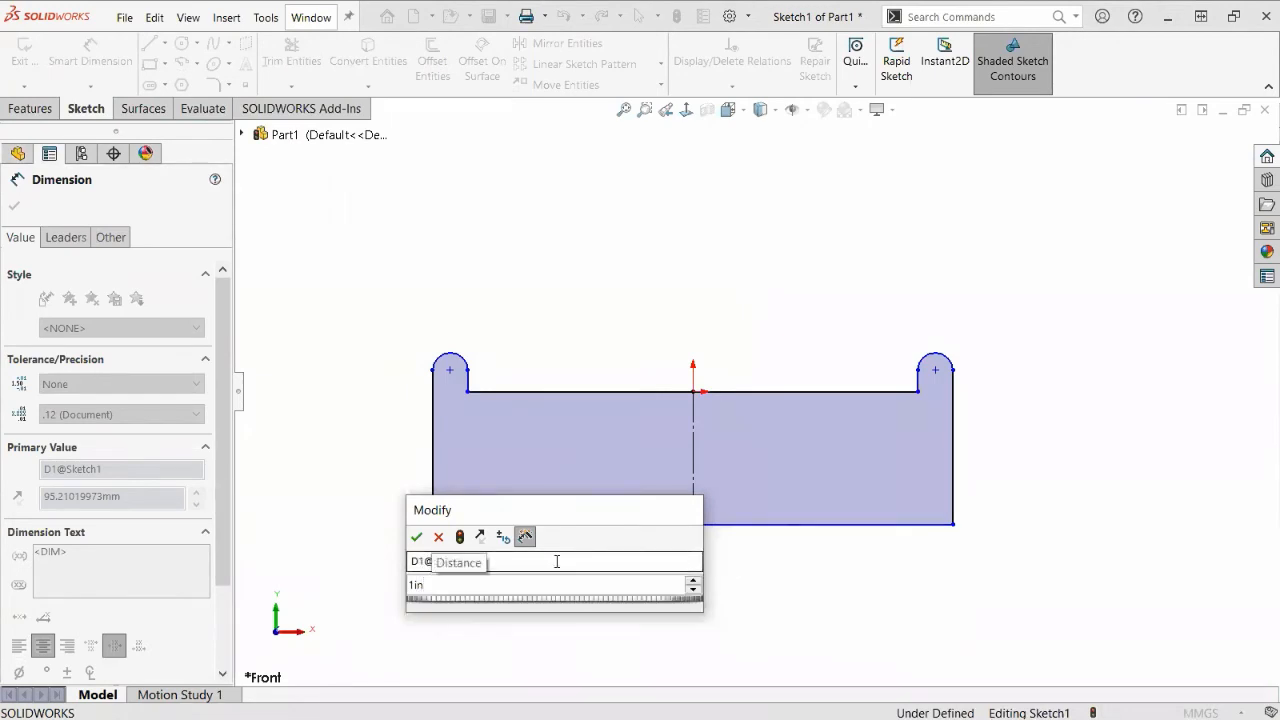
pyautogui.press('Return')
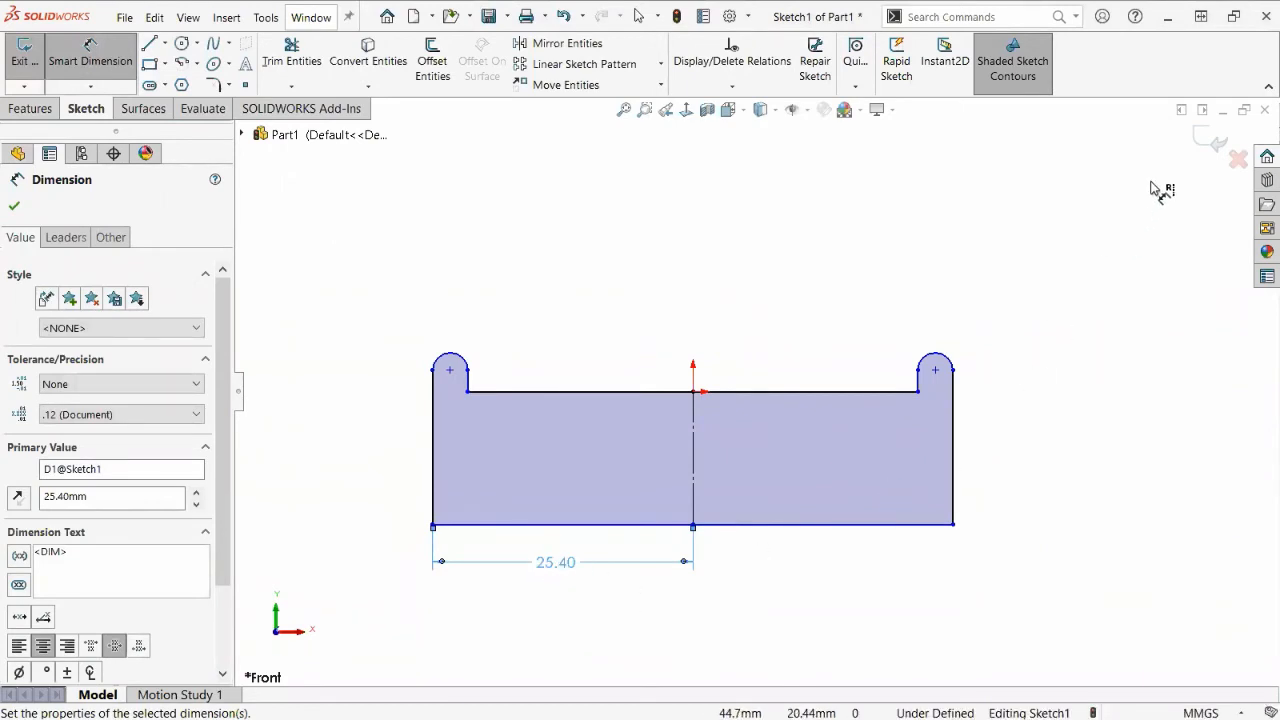
# Exit the sketch, change the document units to IPS (inch, pound, second), and reopen Sketch1 for editing.
pyautogui.click(1210, 153)
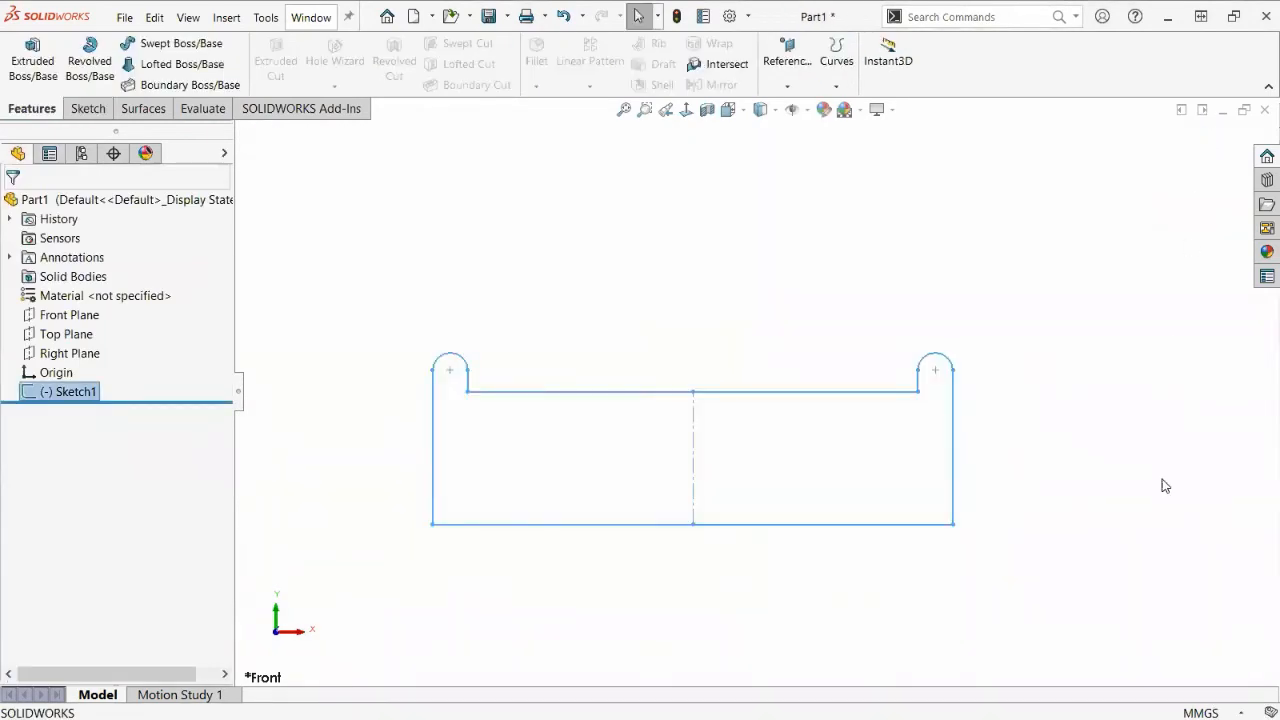
pyautogui.click(1200, 713)
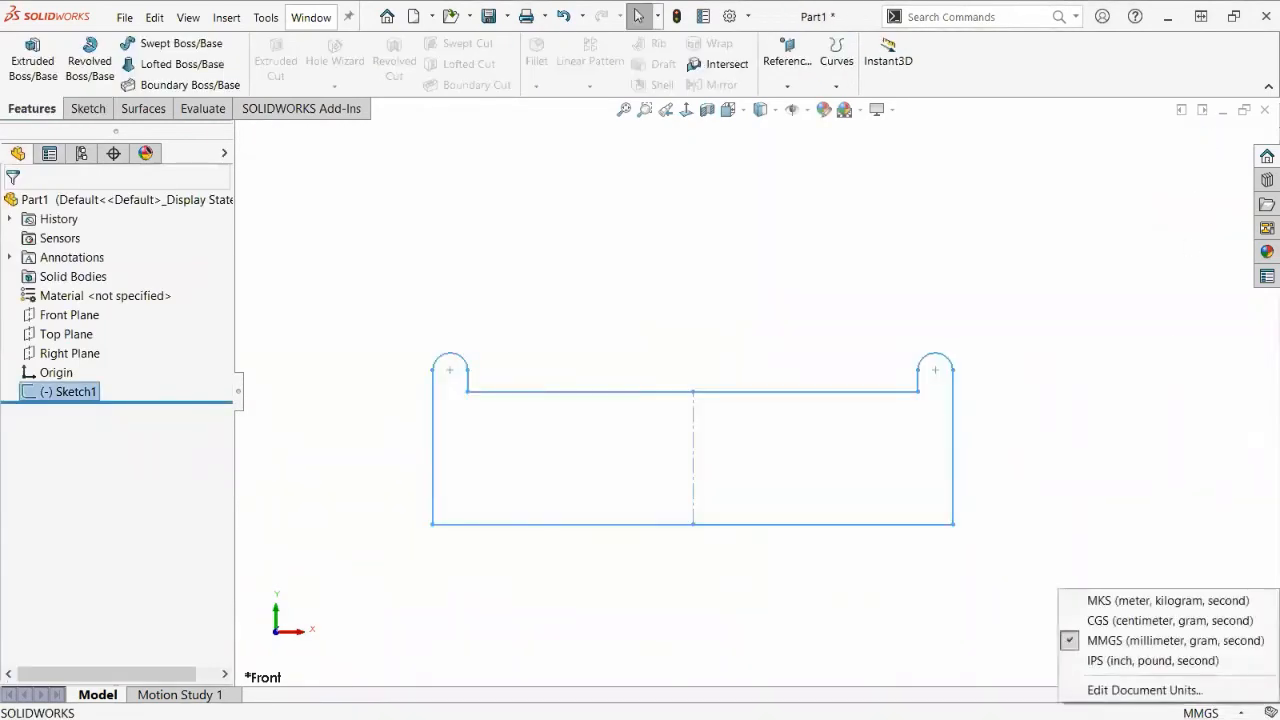
pyautogui.click(1184, 660)
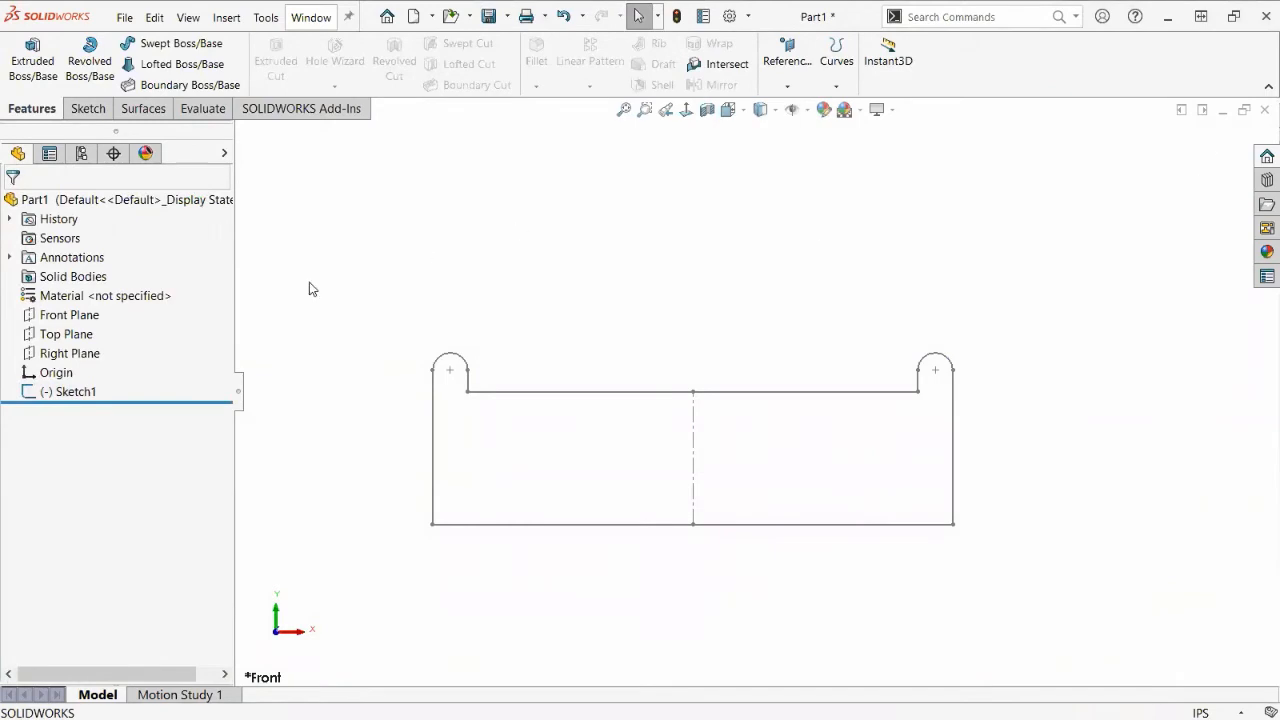
pyautogui.click(63, 394)
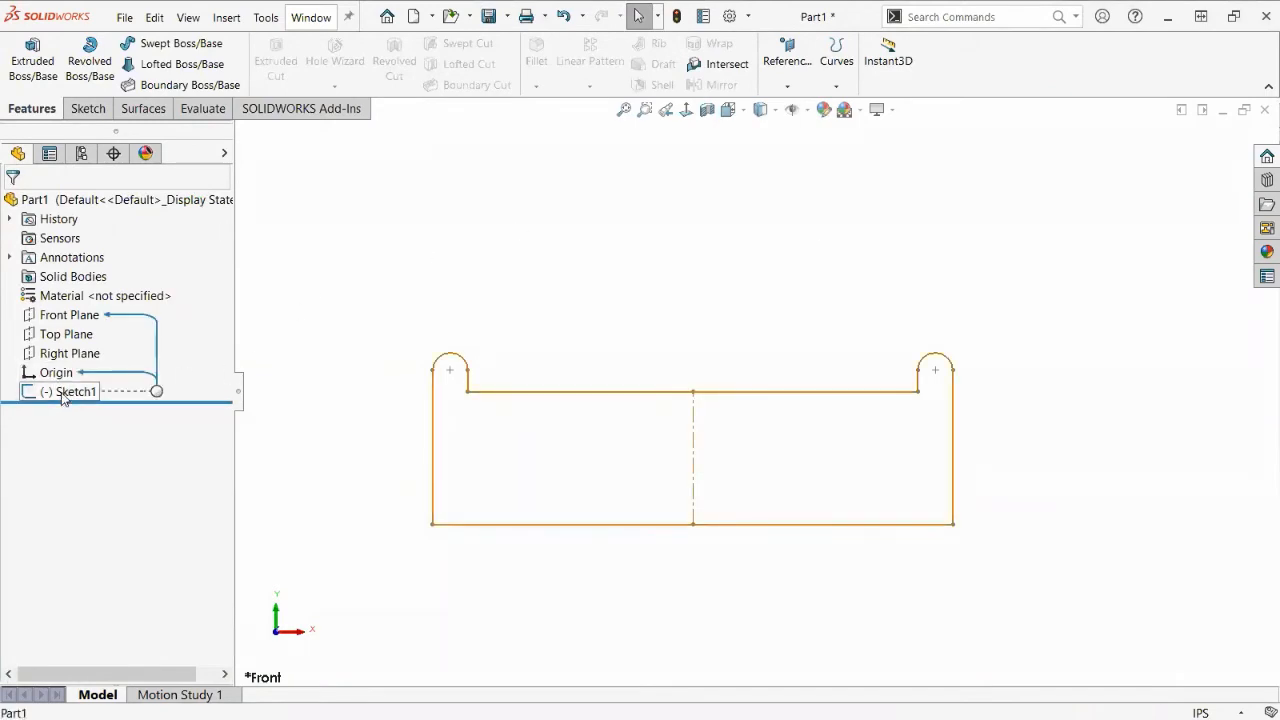
pyautogui.click(76, 352)
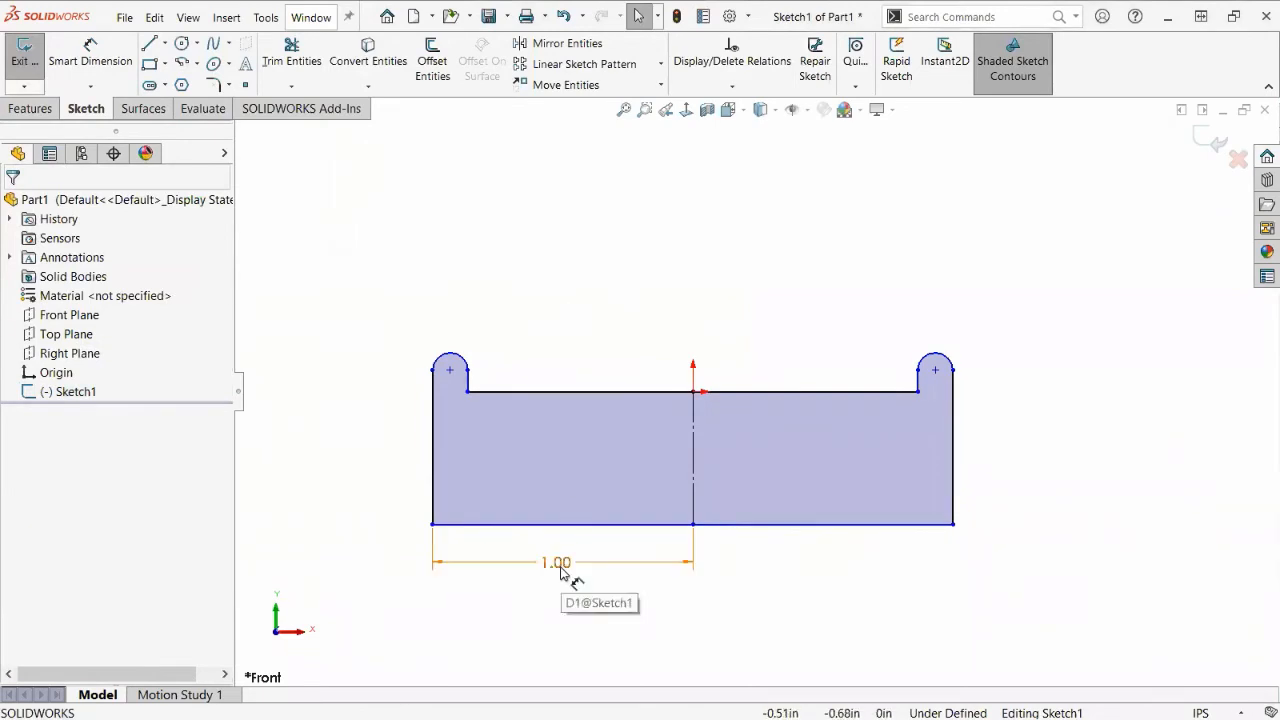
# Dimension the short vertical riser beside the left arc as 0.05 in.
pyautogui.moveTo(592, 335); pyautogui.dragTo(600, 240, button='right')
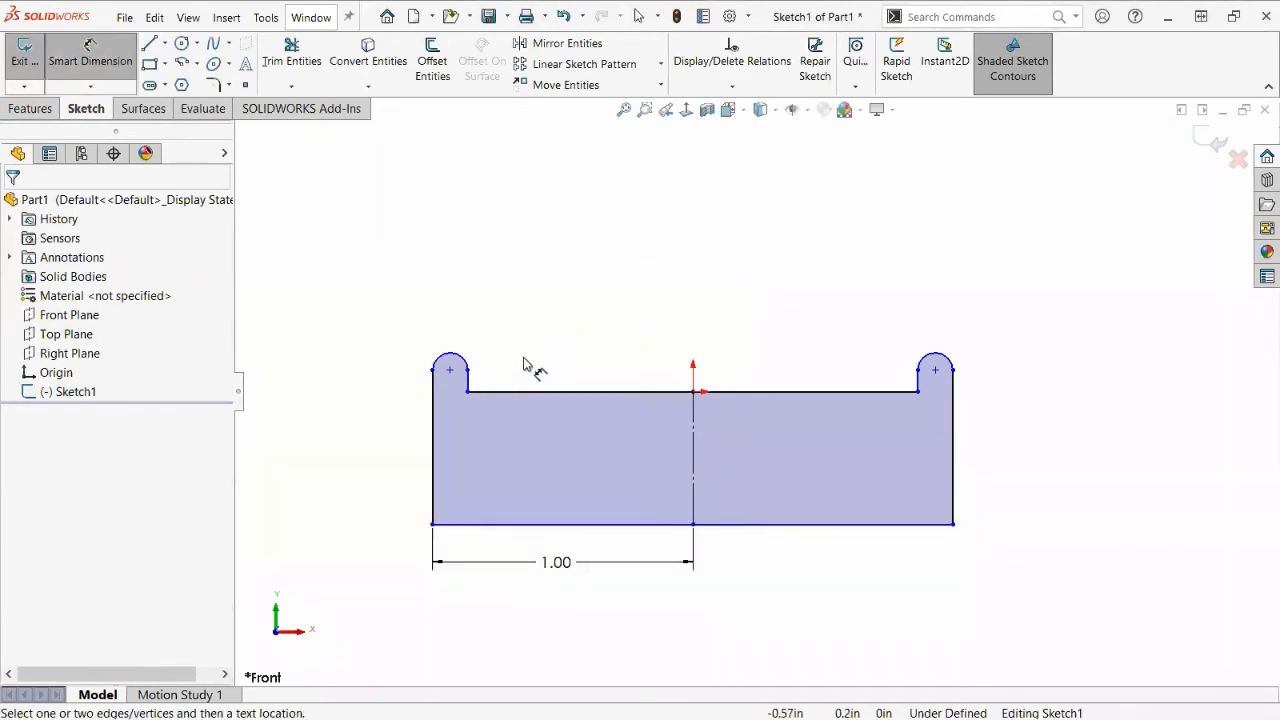
pyautogui.click(469, 381)
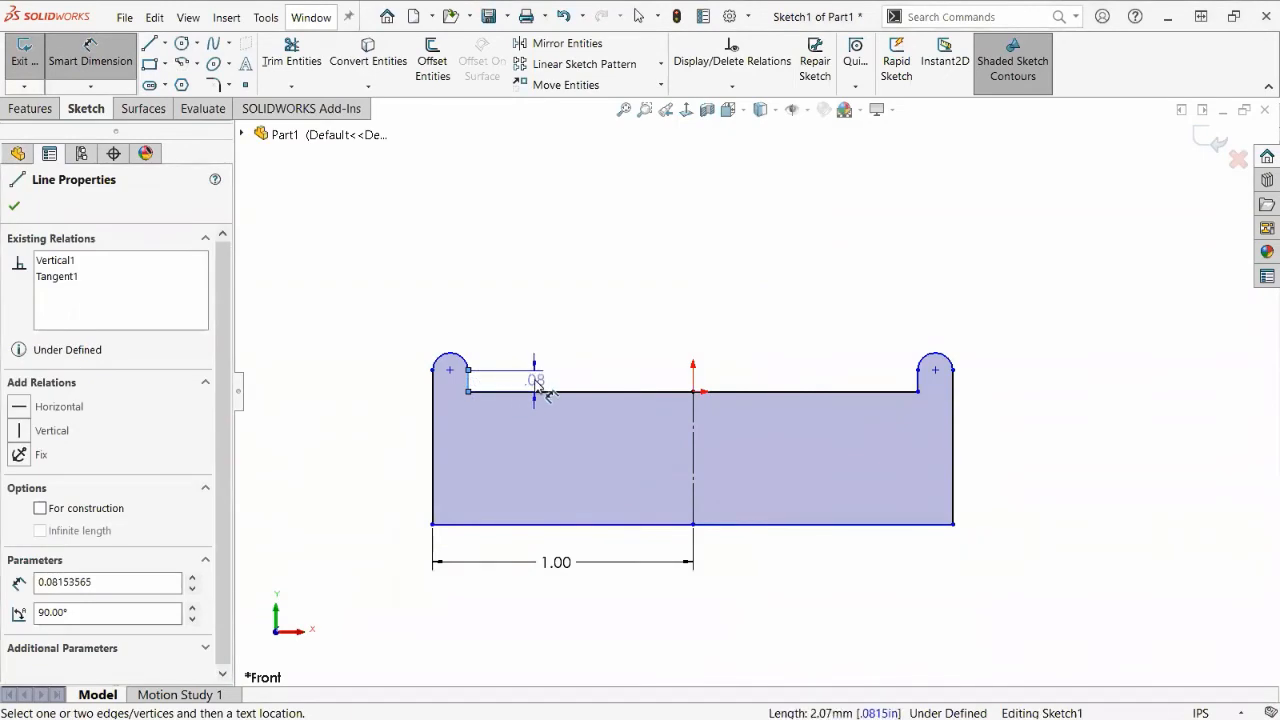
pyautogui.click(537, 383)
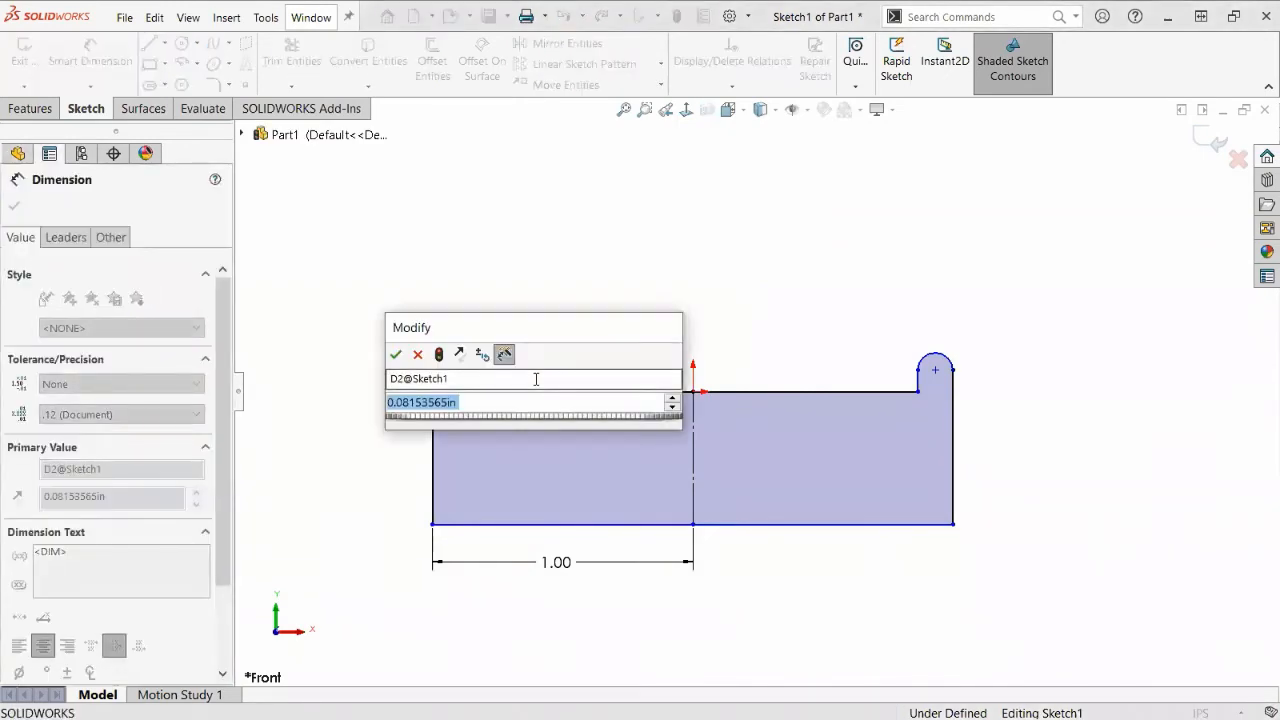
pyautogui.press('BackSpace')
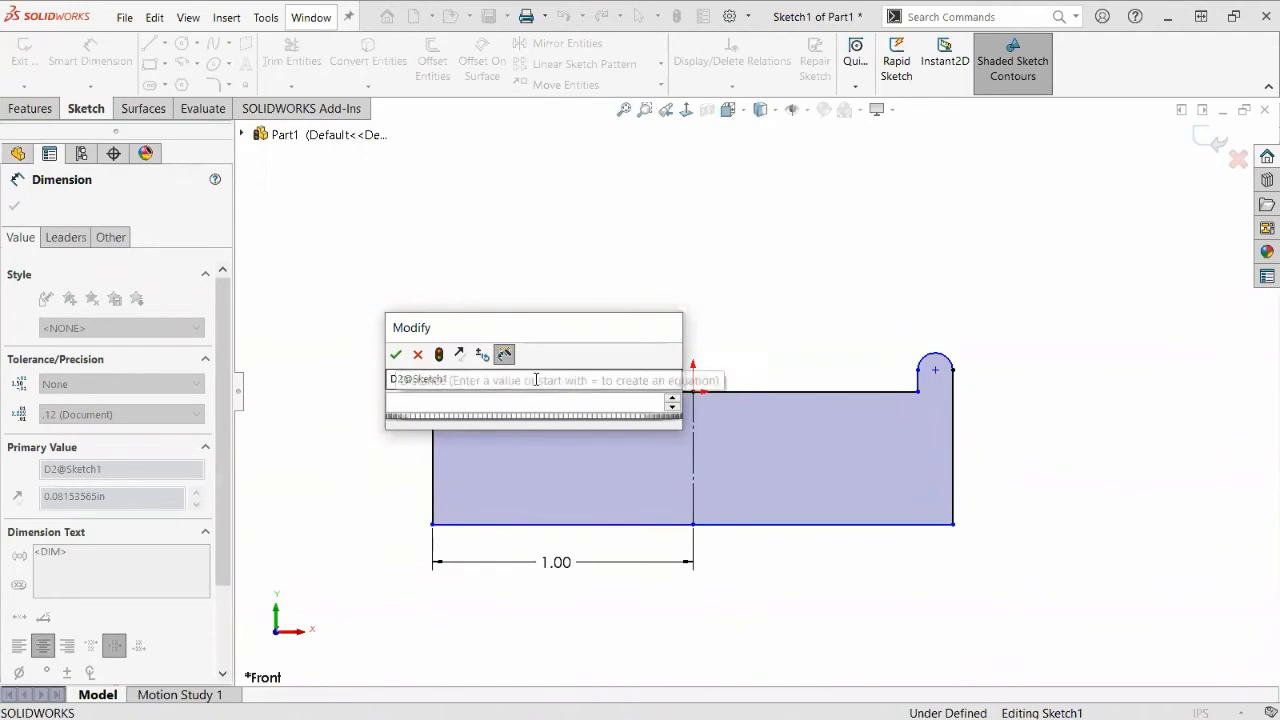
pyautogui.write('.05')
pyautogui.press('Return')
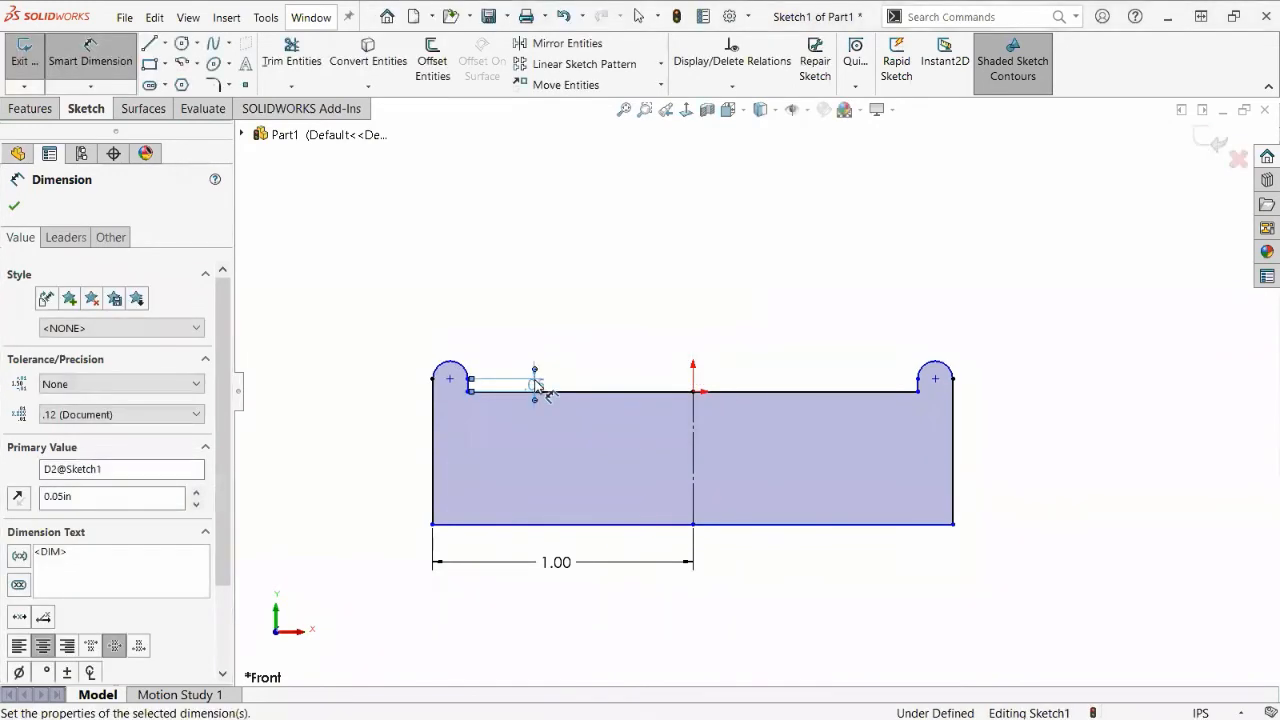
# Add a radius dimension to the left arc, try a value of 0.625 in, and undo that value.
pyautogui.click(466, 371)
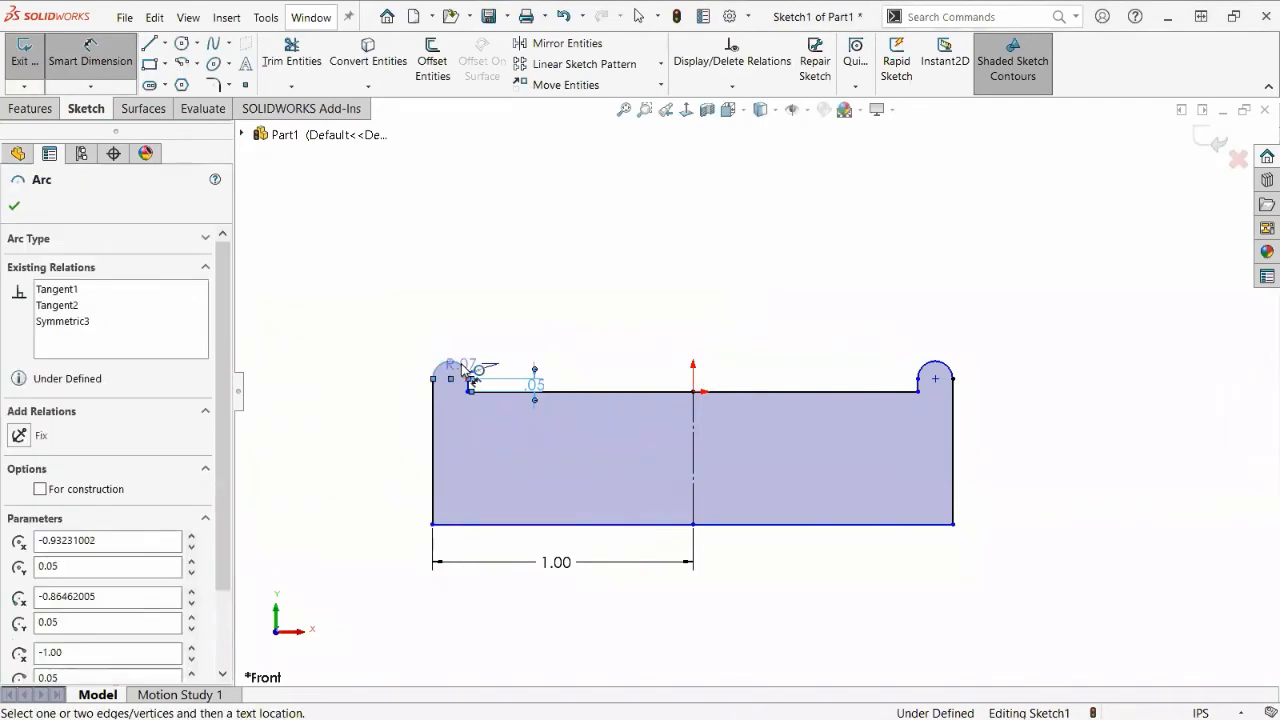
pyautogui.click(527, 325)
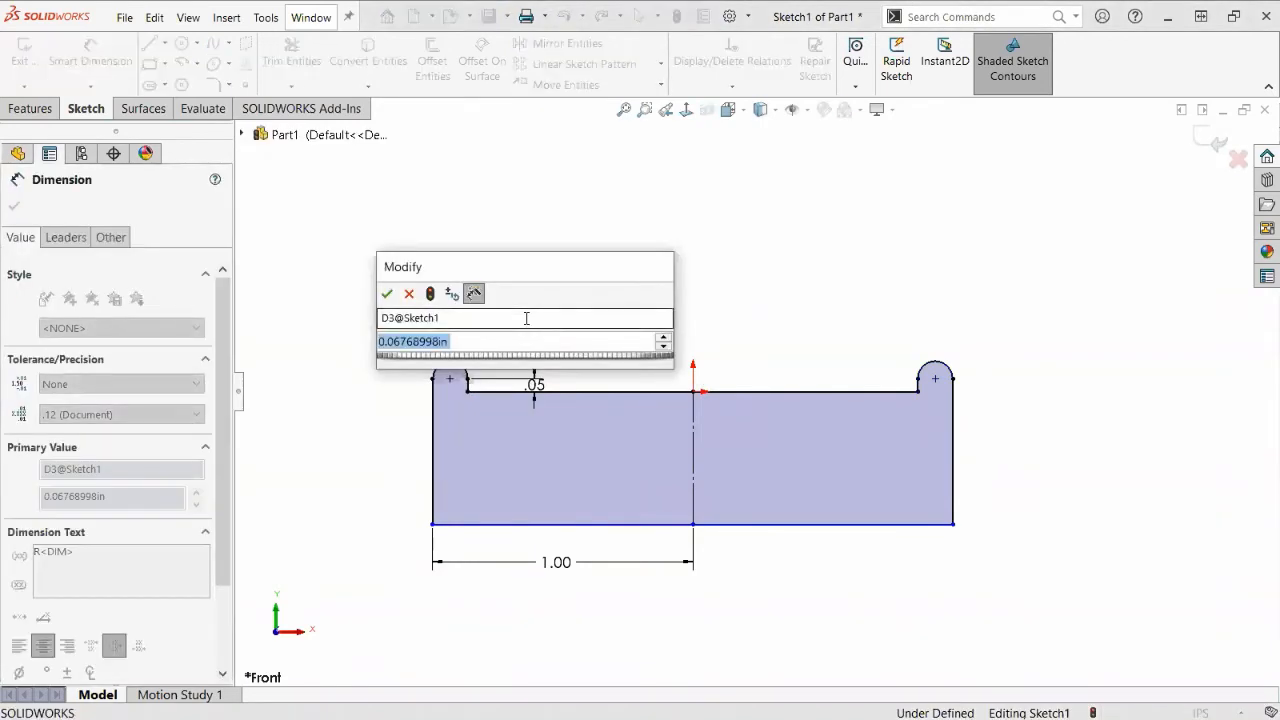
pyautogui.write('.625')
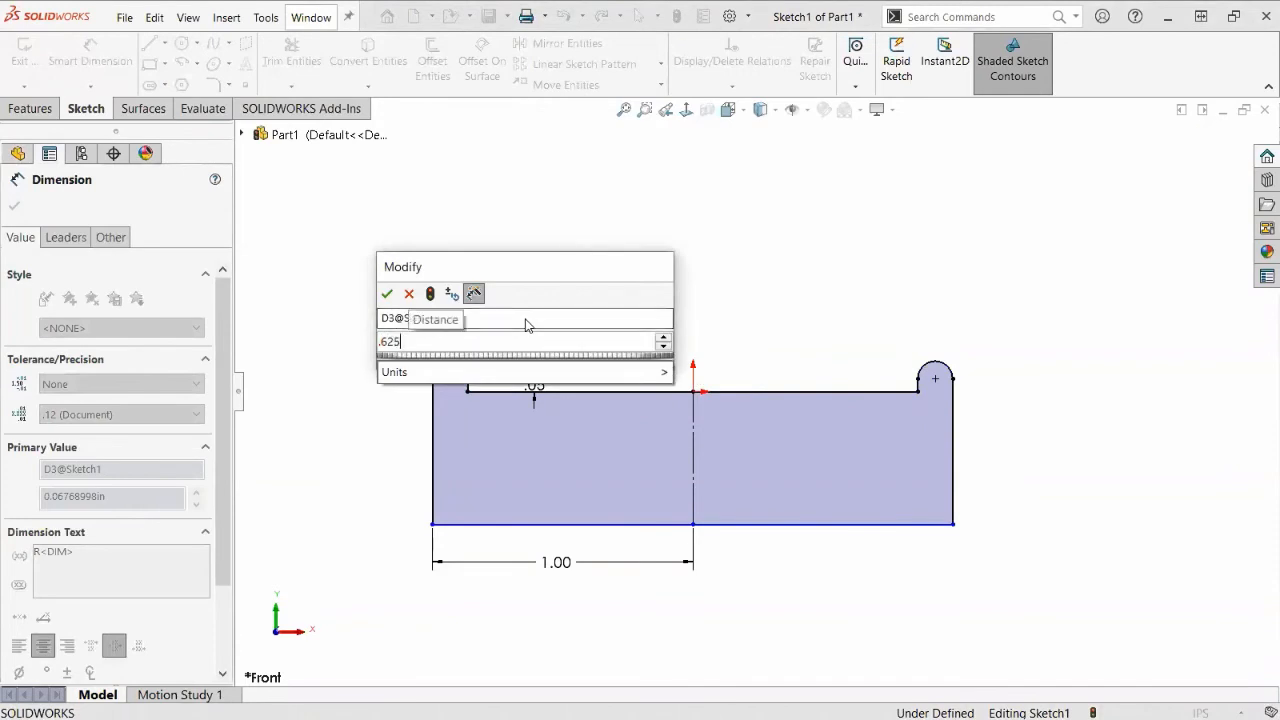
pyautogui.press('Return')
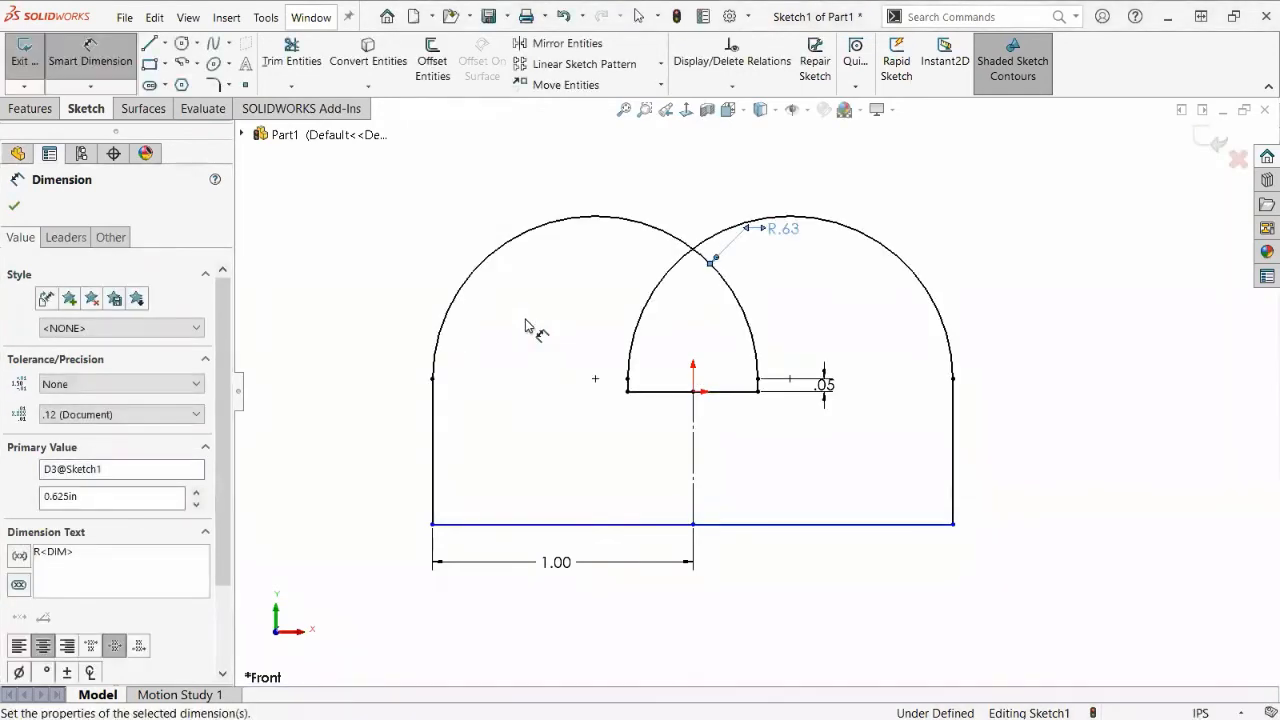
pyautogui.hotkey('ctrl', 'z')
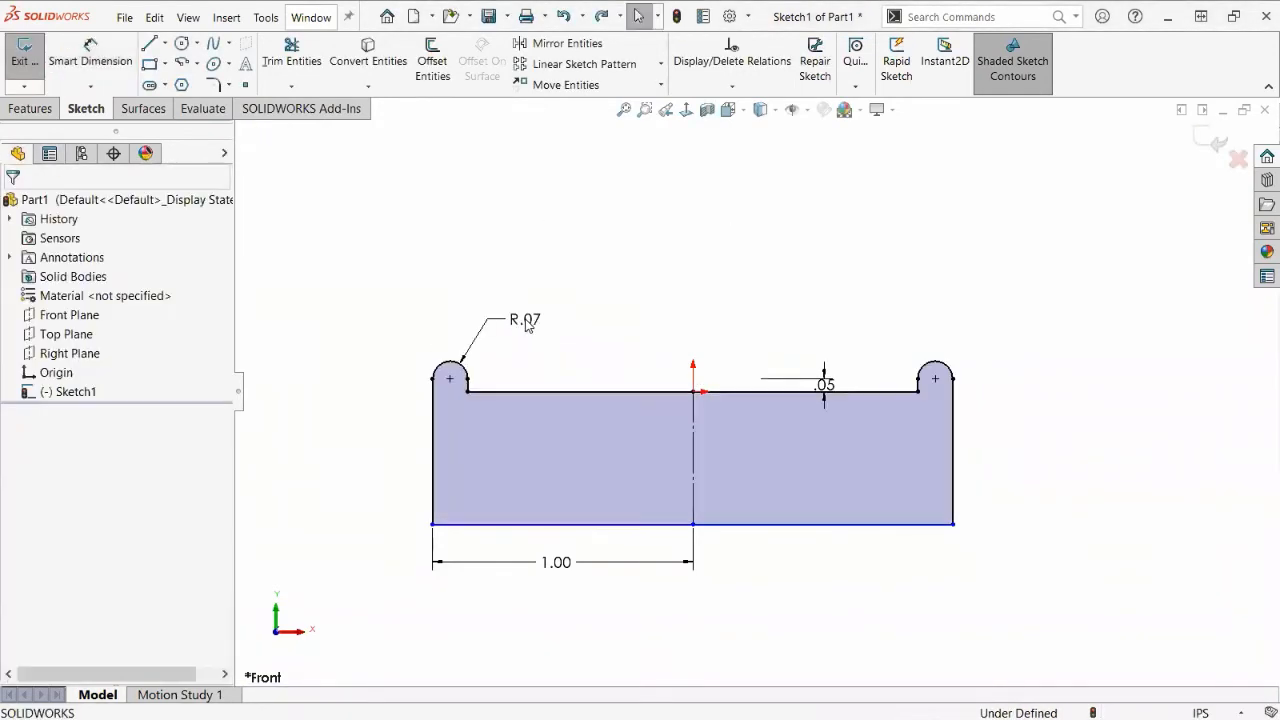
# Set the left arc's radius dimension to 0.0625 in.
pyautogui.doubleClick(526, 321)
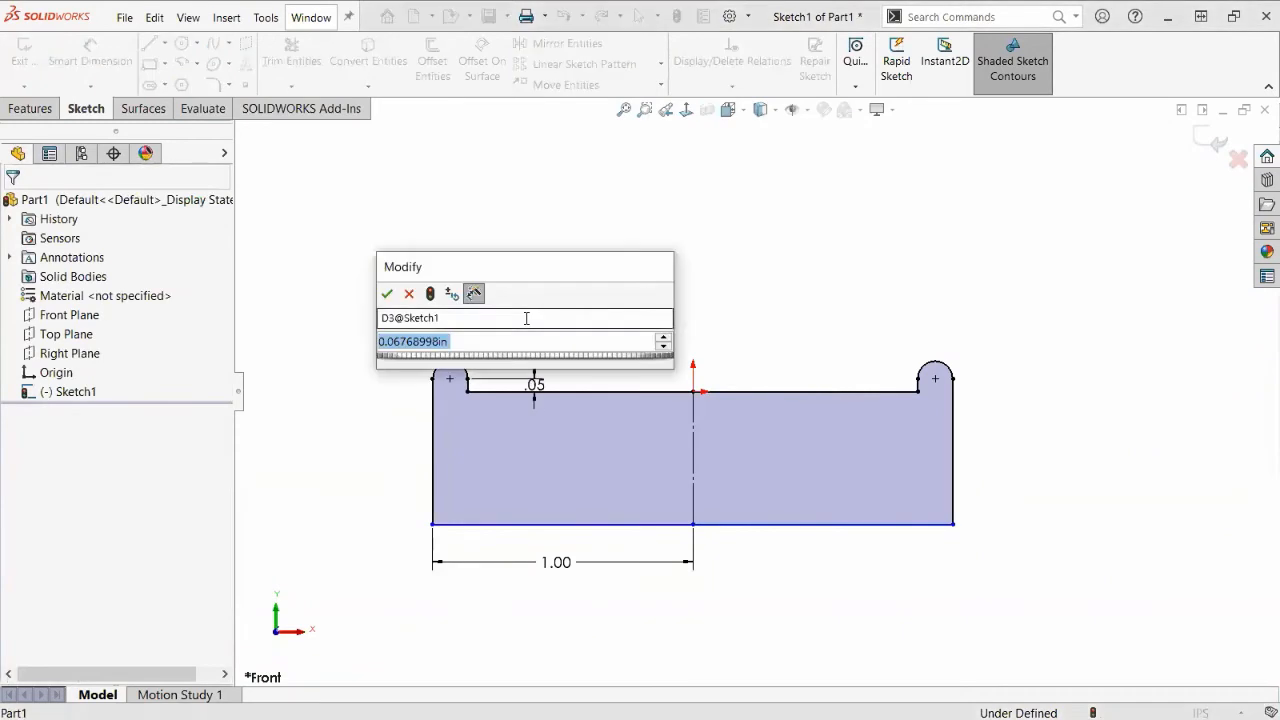
pyautogui.write('.0625')
pyautogui.click(527, 325)
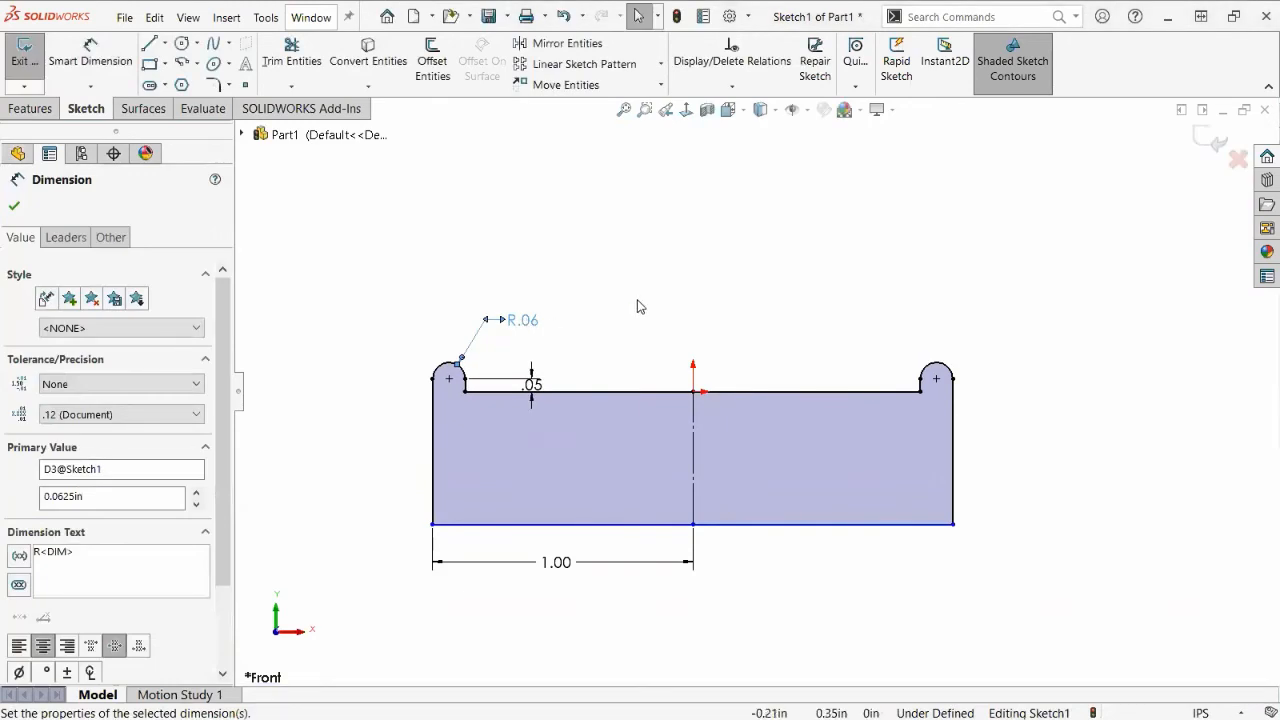
pyautogui.click(531, 222)
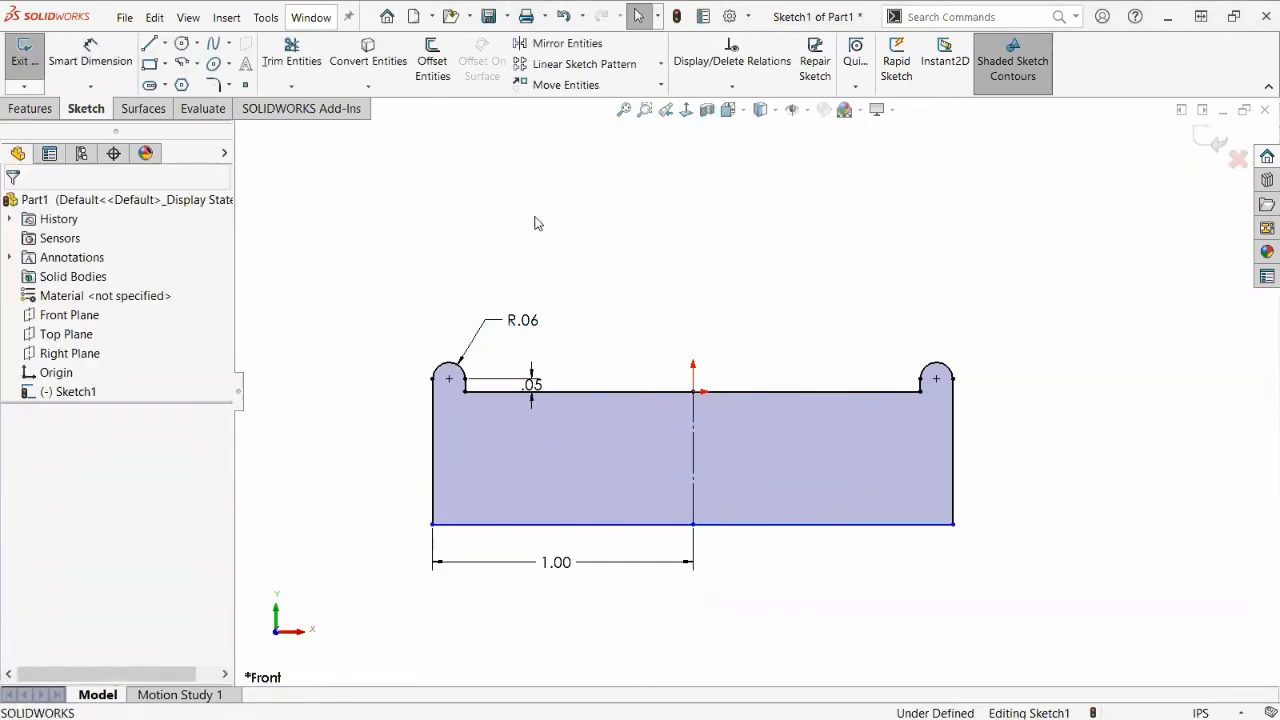
# Dimension the vertical distance between the profile's upper and lower horizontal lines as 0.5 in.
pyautogui.click(434, 525)
pyautogui.moveTo(437, 547)
pyautogui.mouseDown()
pyautogui.moveTo(449, 503)
pyautogui.moveTo(449, 520)
pyautogui.mouseUp()
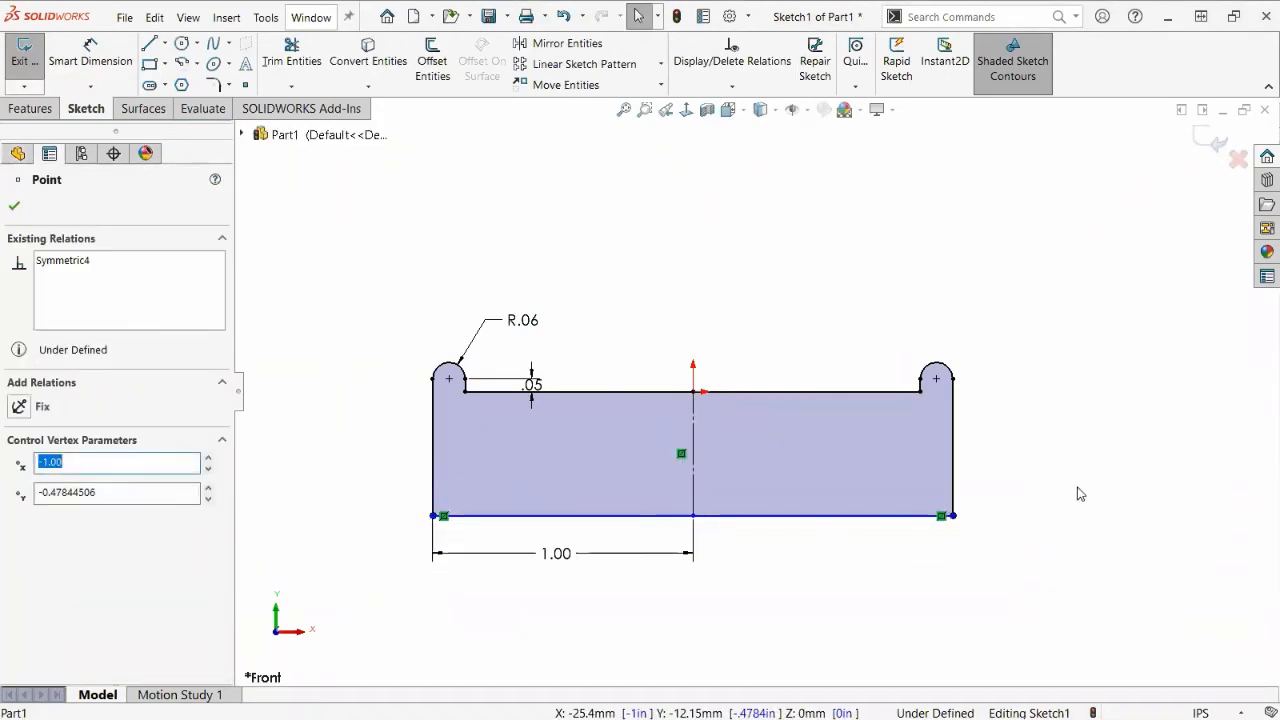
pyautogui.moveTo(1080, 493); pyautogui.dragTo(1100, 380, button='right')
pyautogui.click(807, 394)
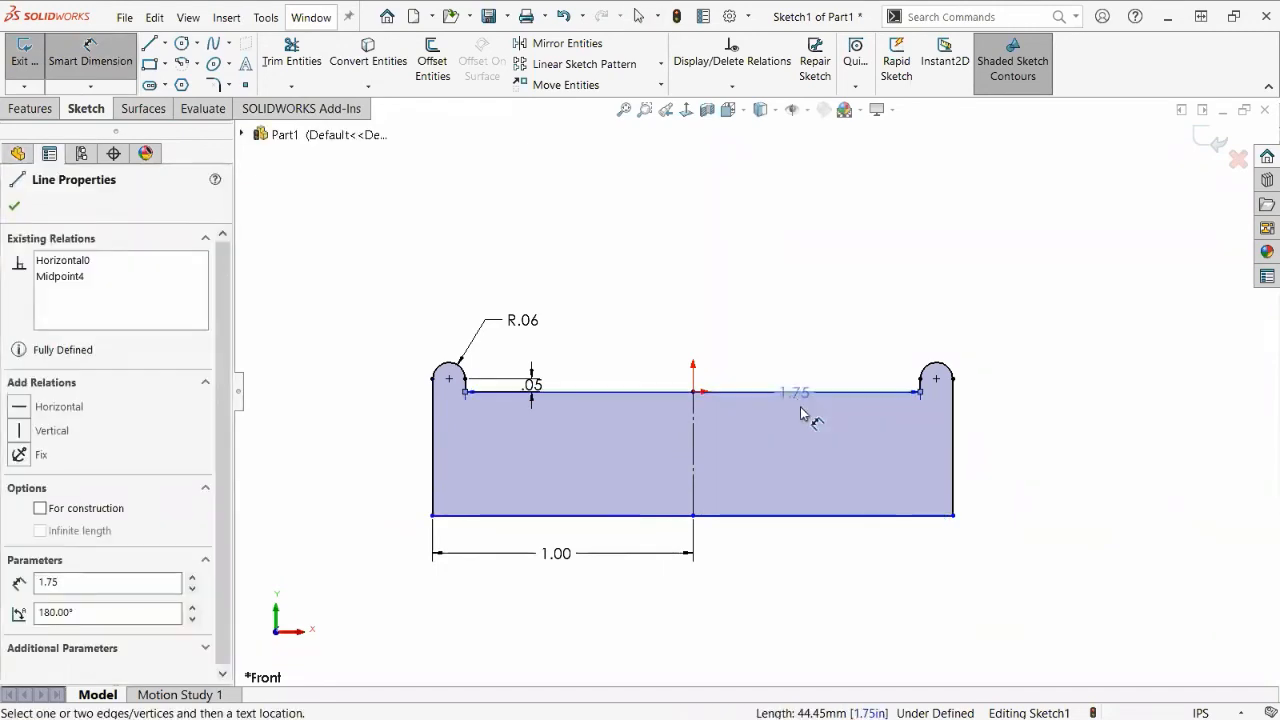
pyautogui.click(789, 514)
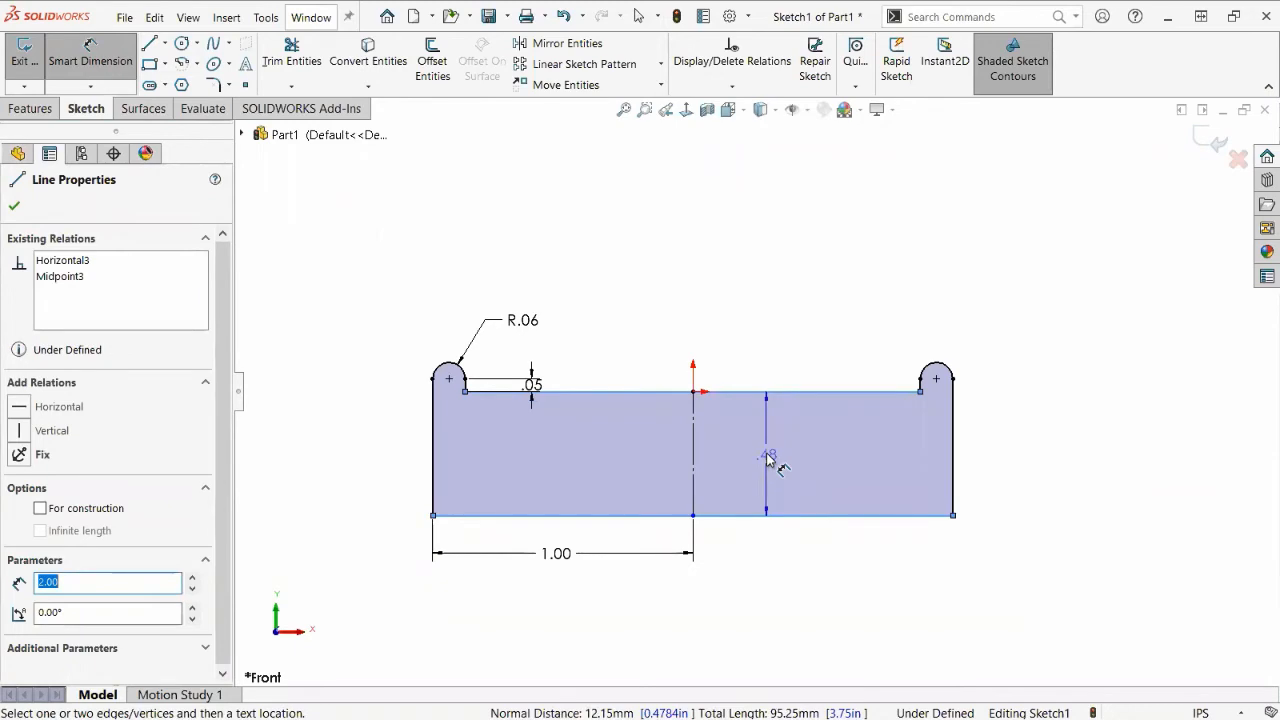
pyautogui.click(769, 460)
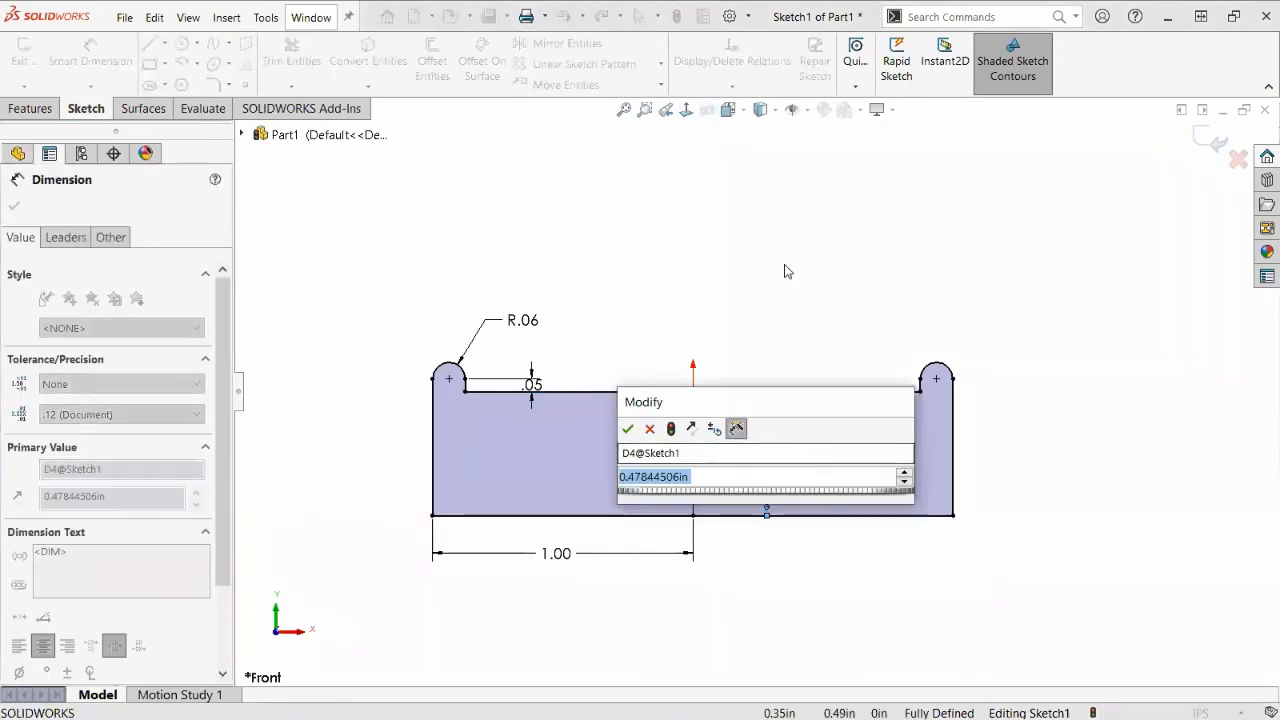
pyautogui.write('.5')
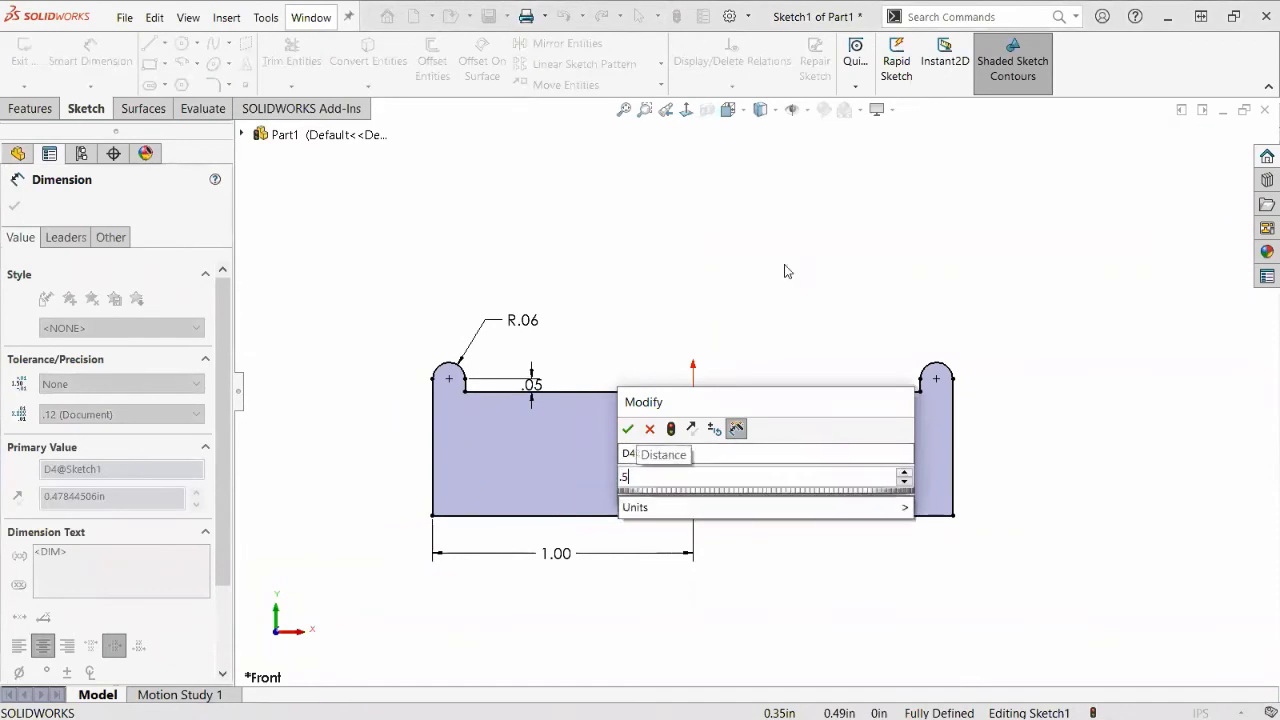
pyautogui.press('Return')
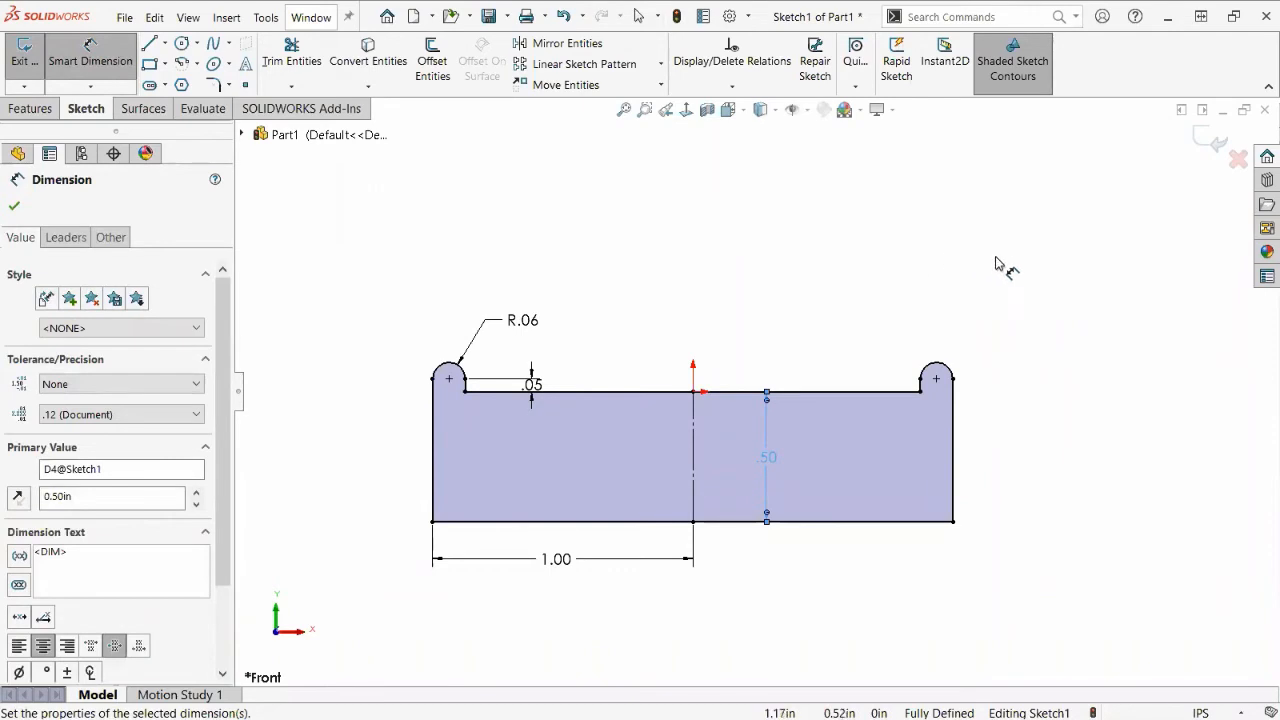
pyautogui.press('Escape')
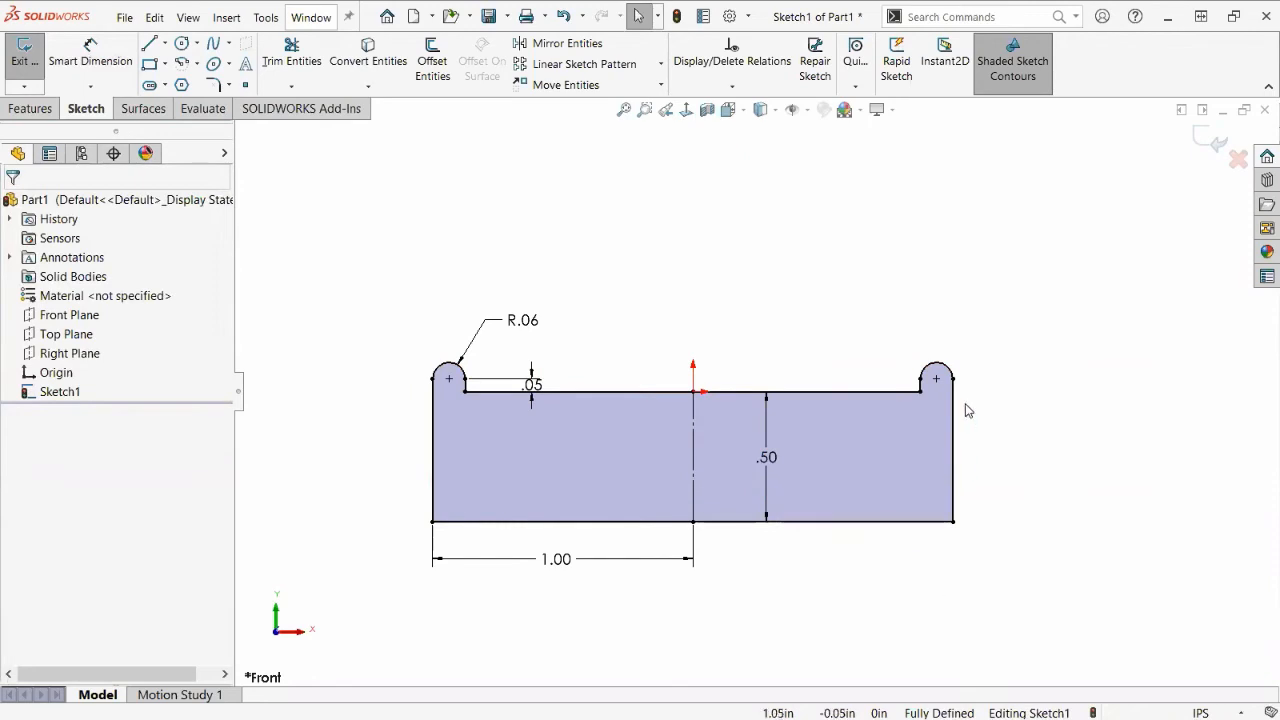
# Start a revolved boss from the profile and replace the vertical centerline with the bottom horizontal line as the axis of revolution.
pyautogui.scroll(2, 766, 624)
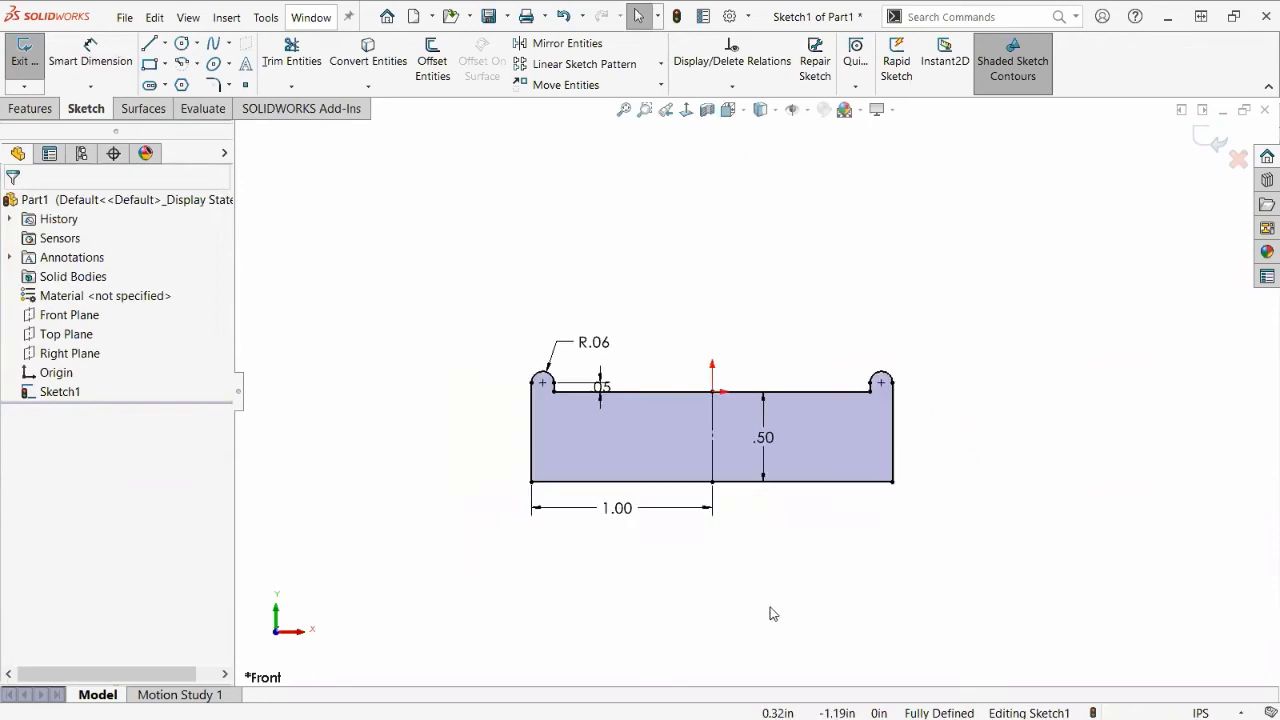
pyautogui.scroll(-1, 771, 608)
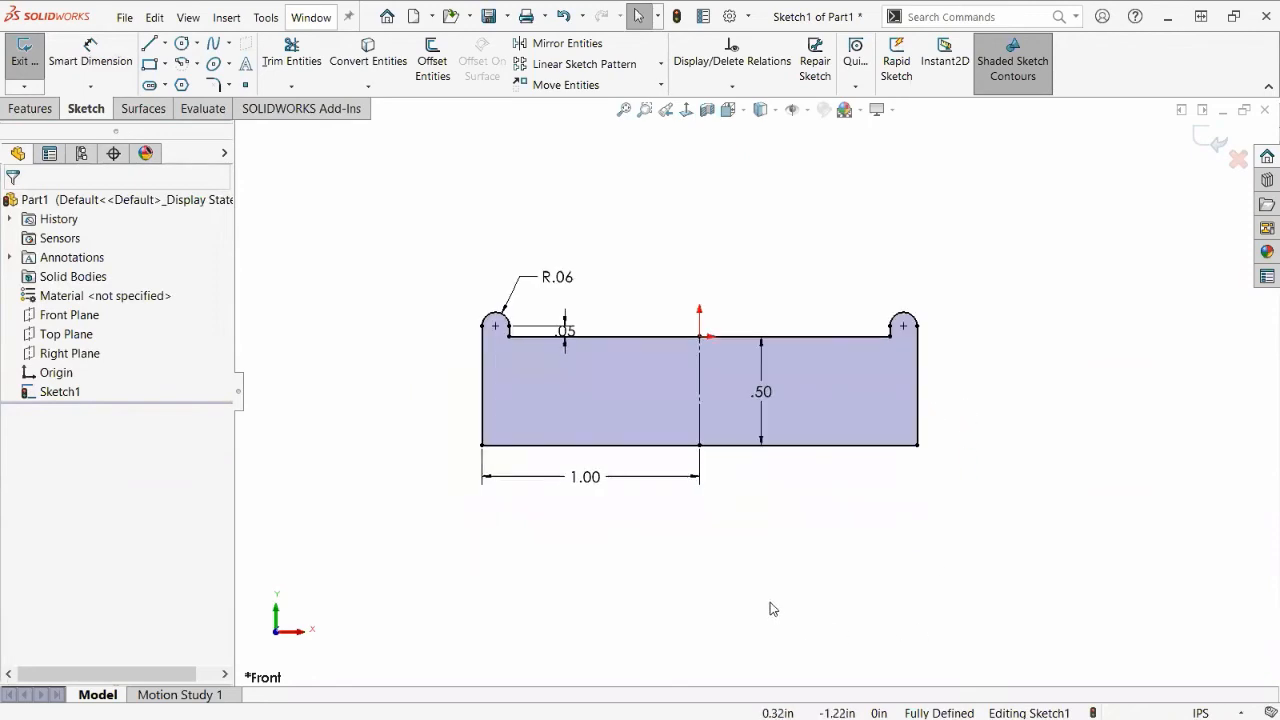
pyautogui.click(41, 112)
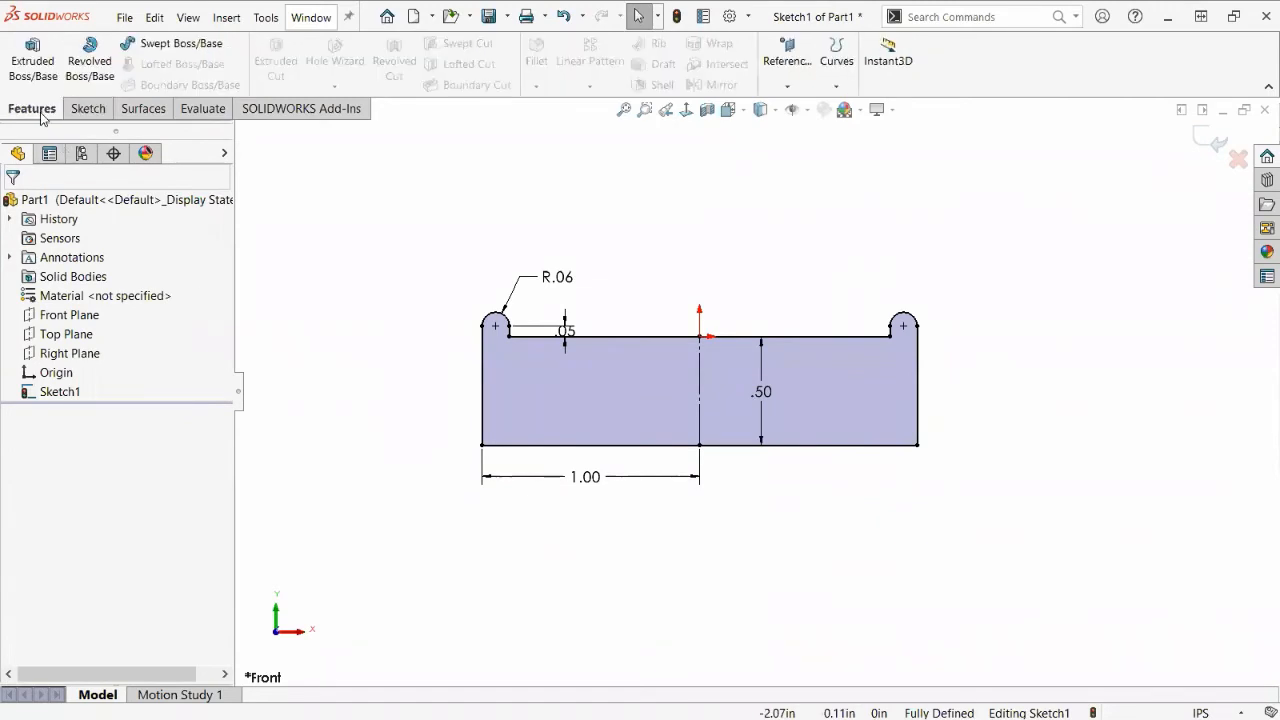
pyautogui.click(90, 65)
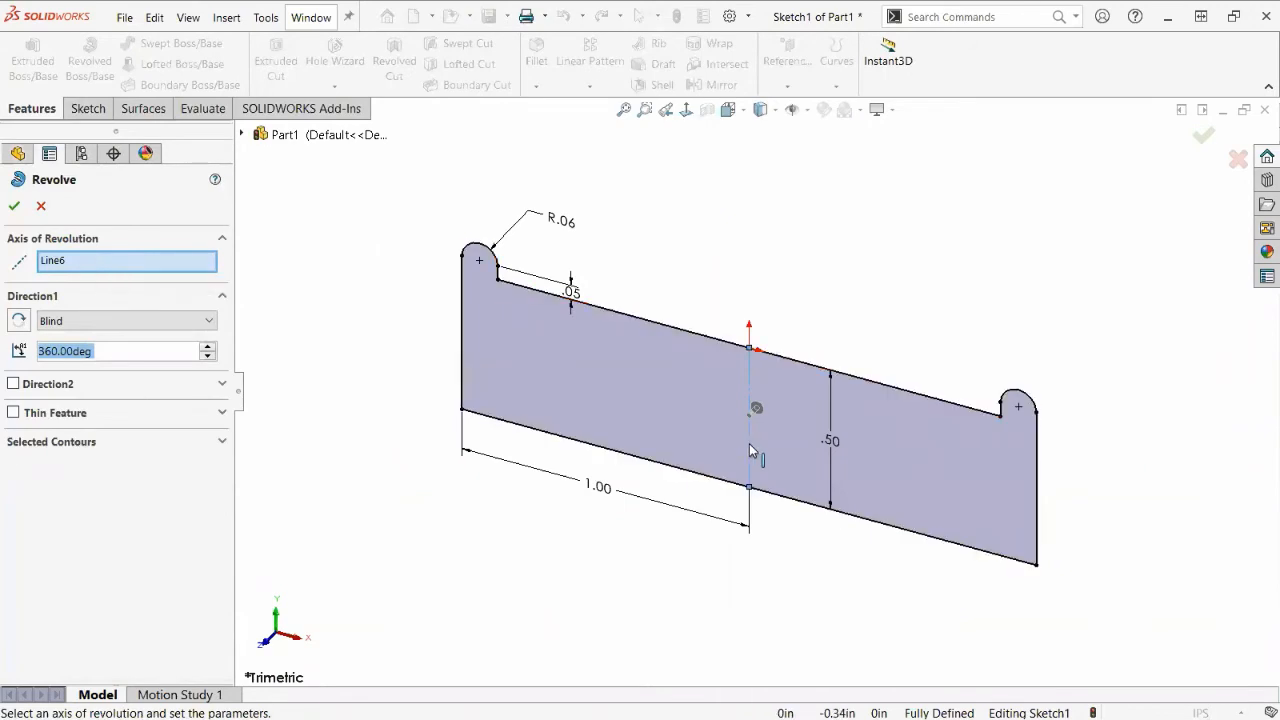
pyautogui.rightClick(83, 264)
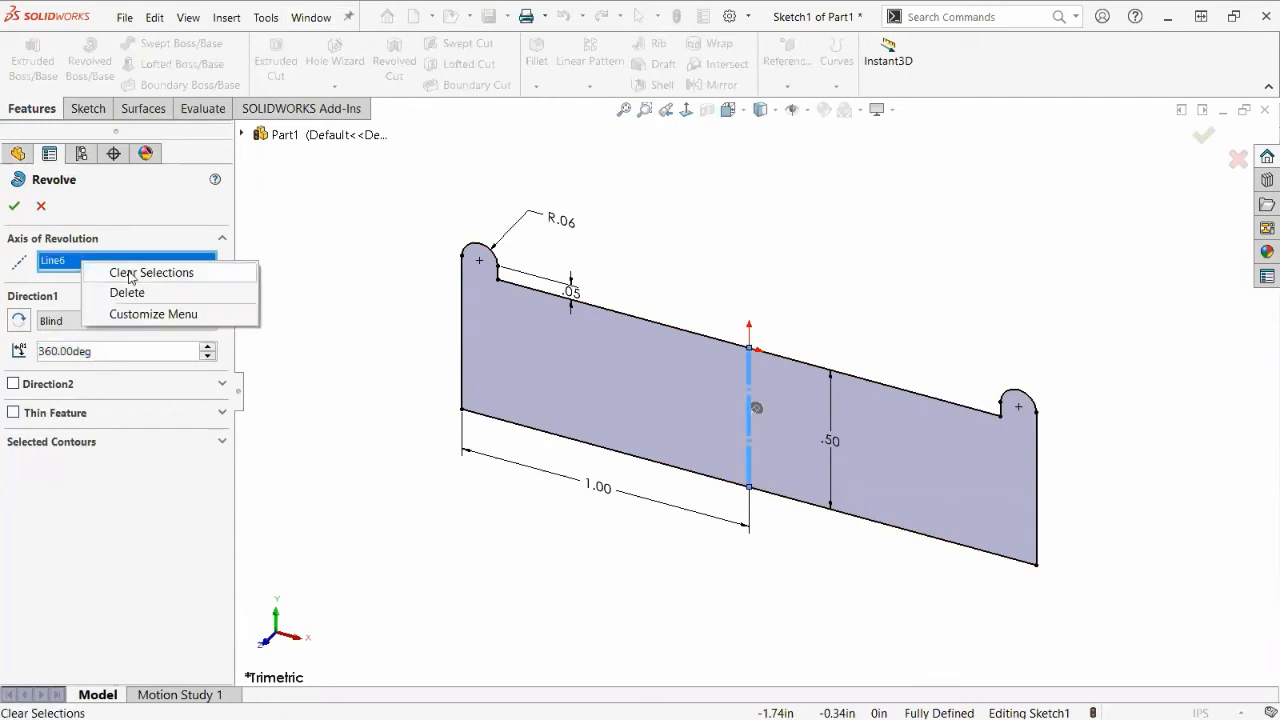
pyautogui.click(142, 293)
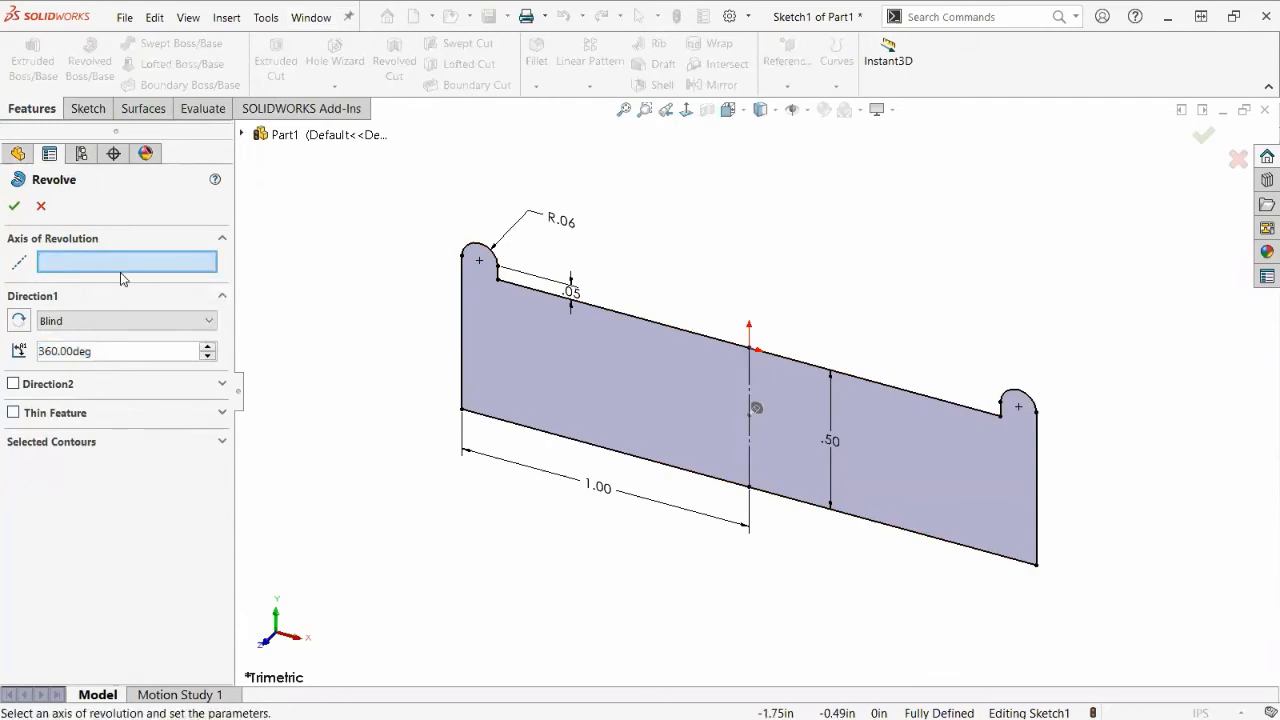
pyautogui.click(564, 439)
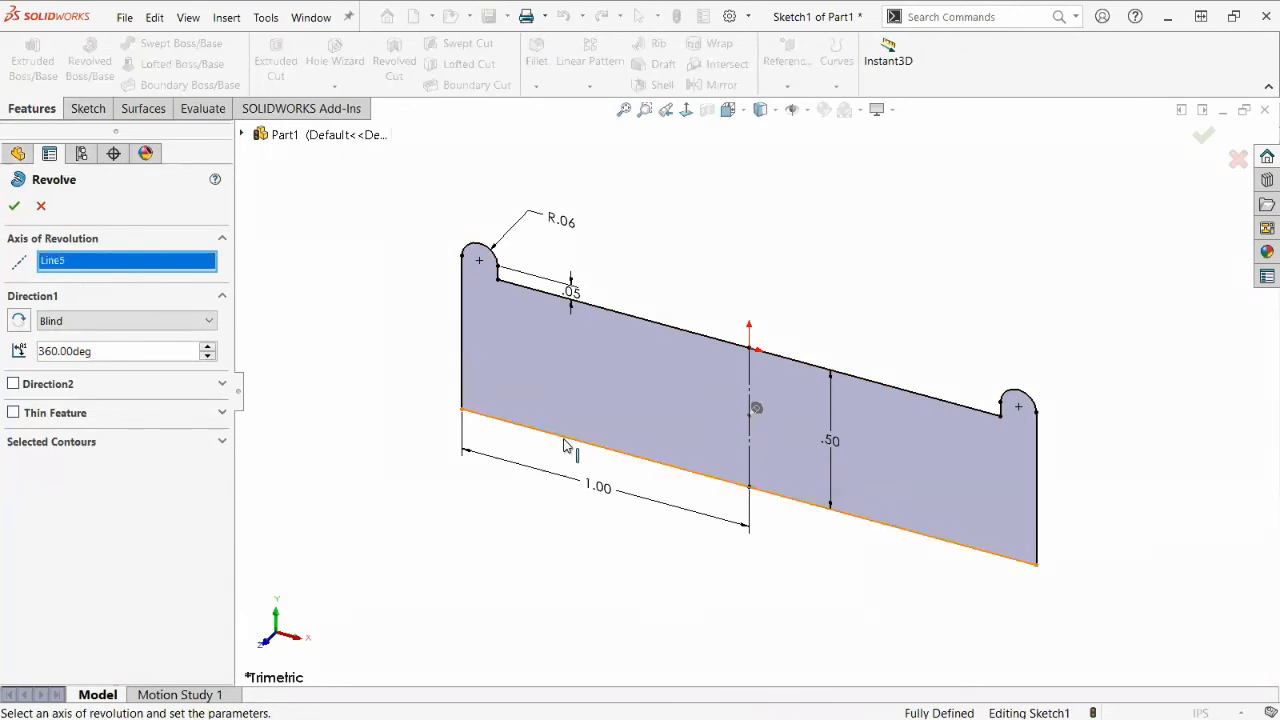
pyautogui.scroll(3, 765, 626)
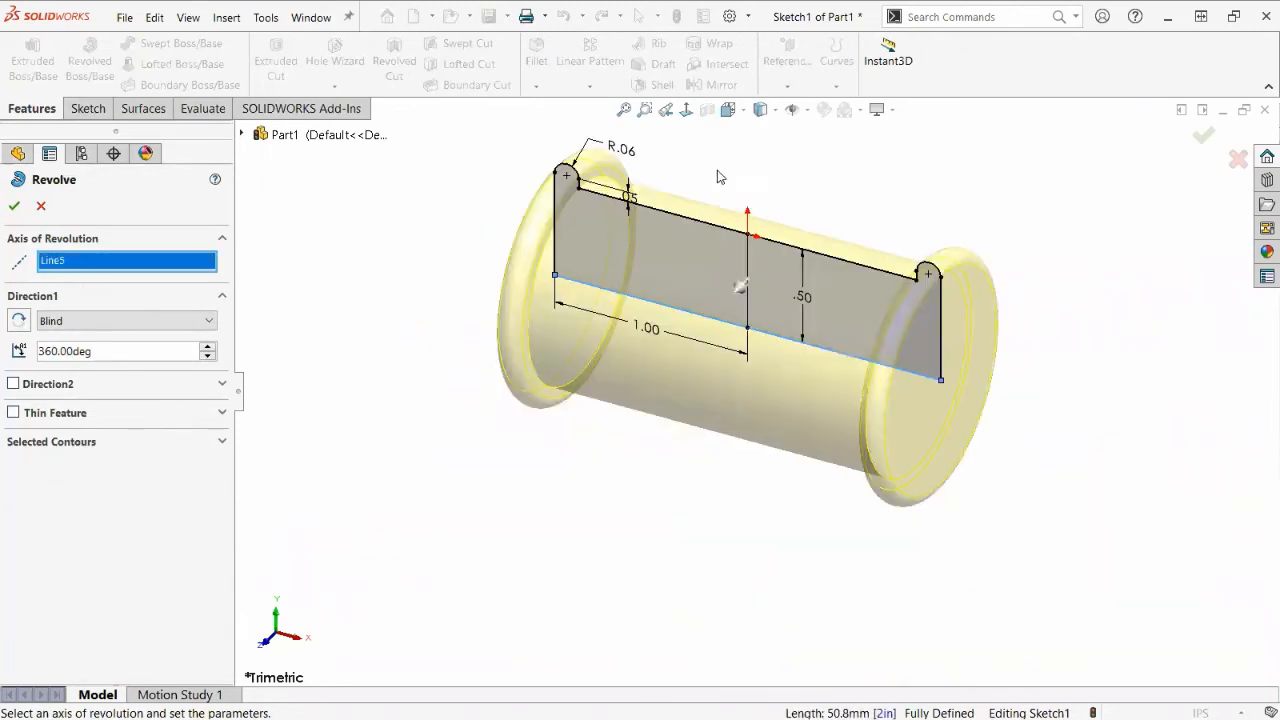
pyautogui.scroll(-1, 745, 191)
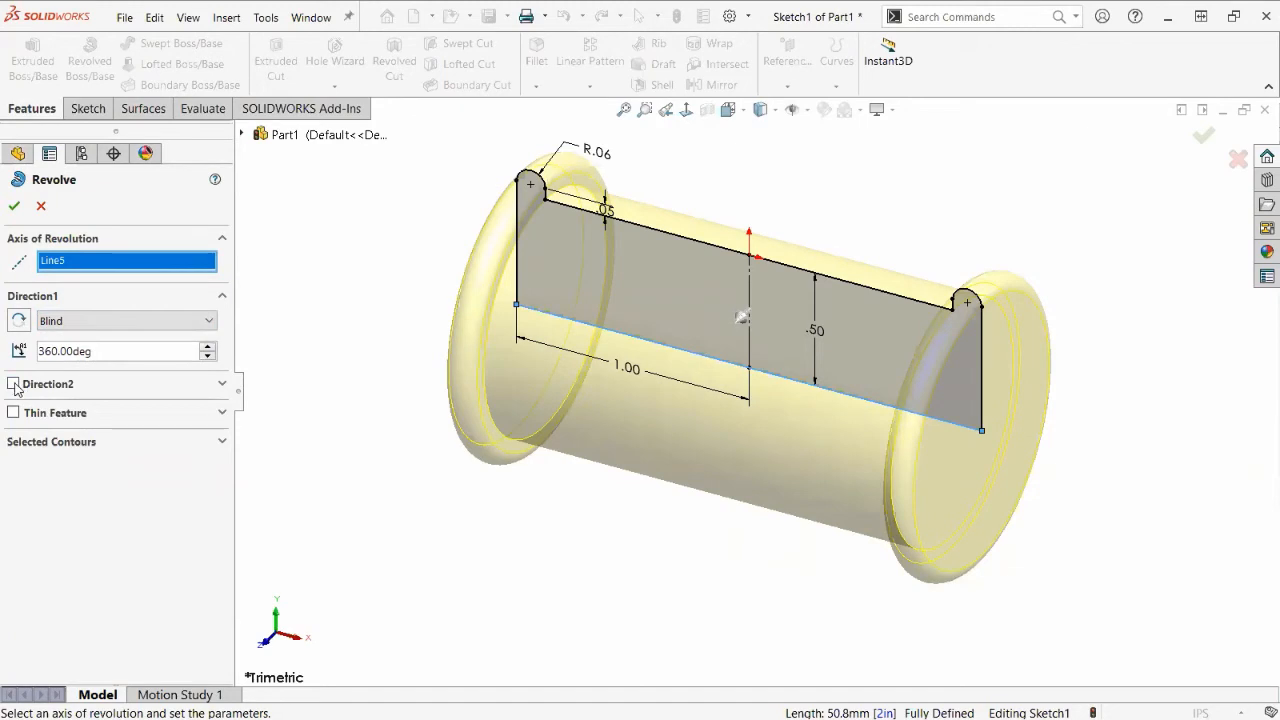
# Look through the revolve's Direction2, Thin Feature and Selected Contours options.
pyautogui.click(222, 387)
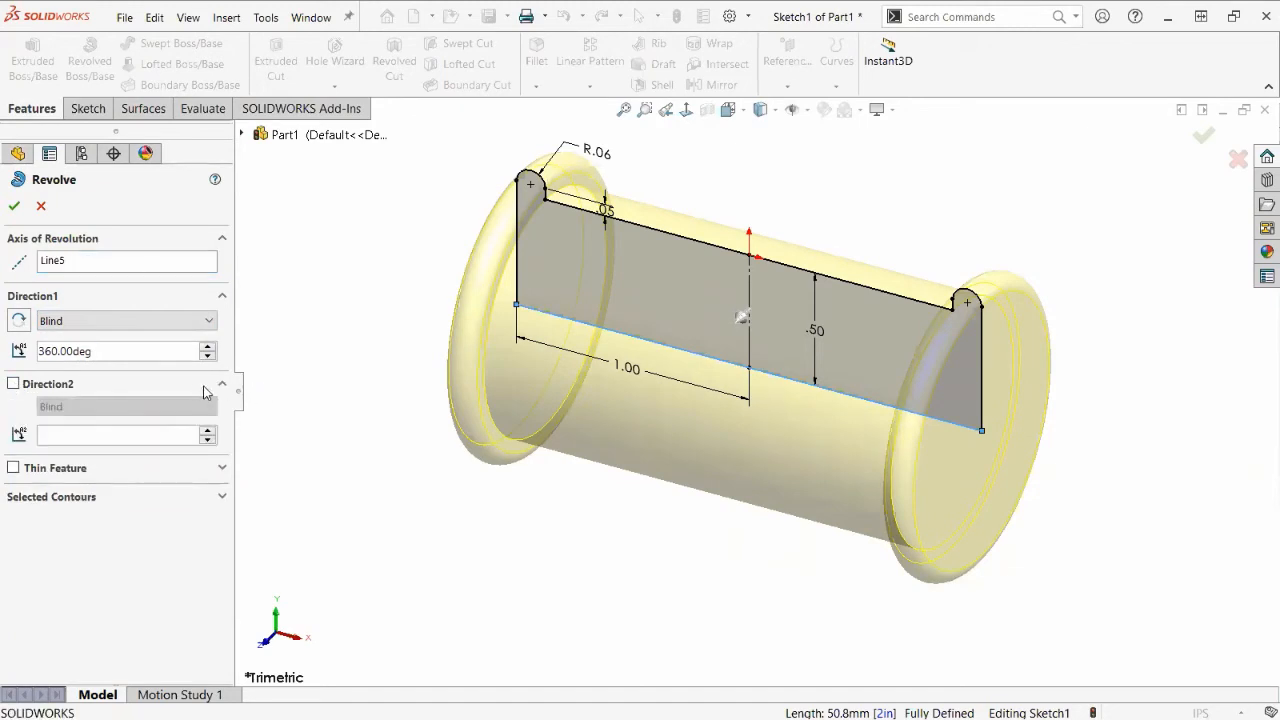
pyautogui.click(222, 387)
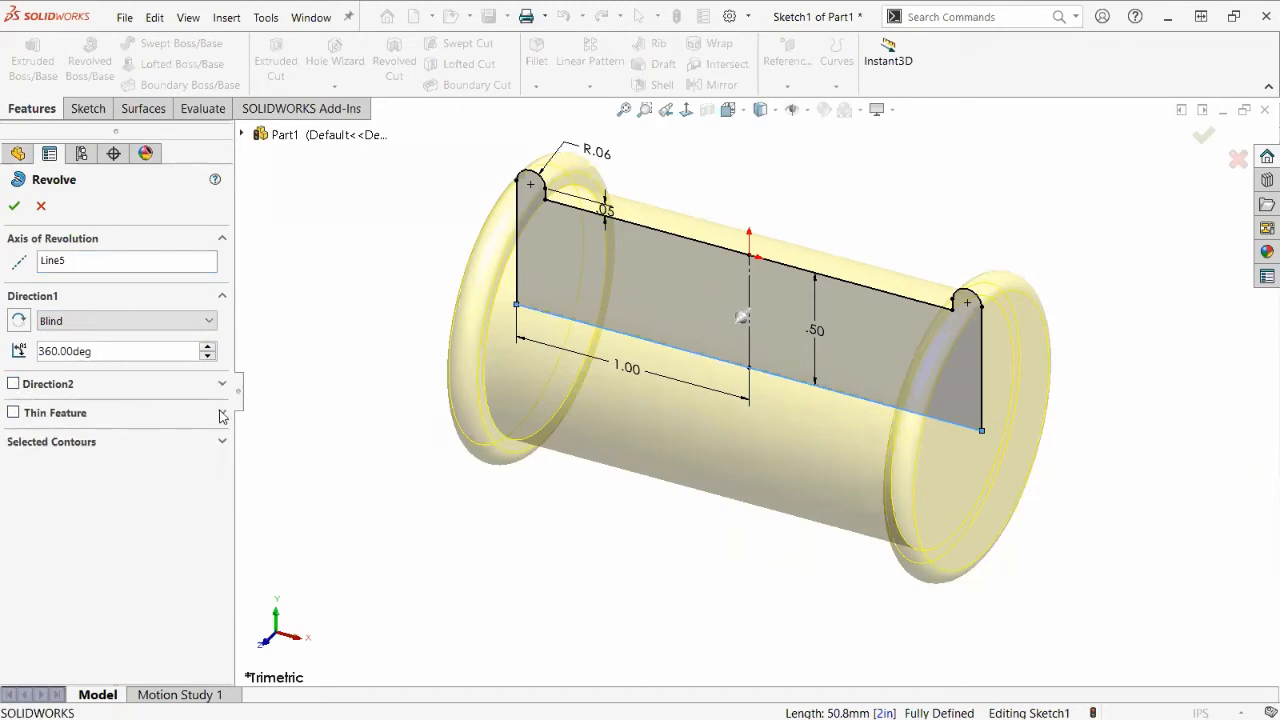
pyautogui.click(222, 416)
pyautogui.click(223, 416)
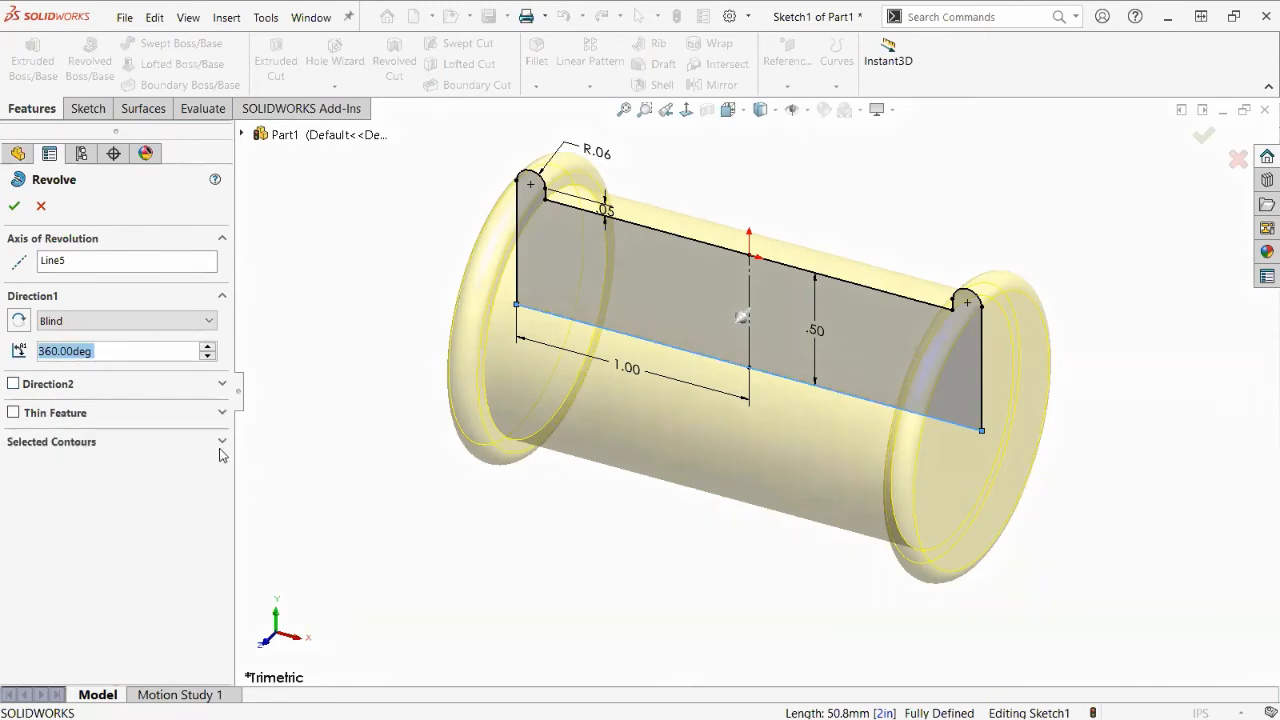
pyautogui.click(222, 443)
pyautogui.click(223, 444)
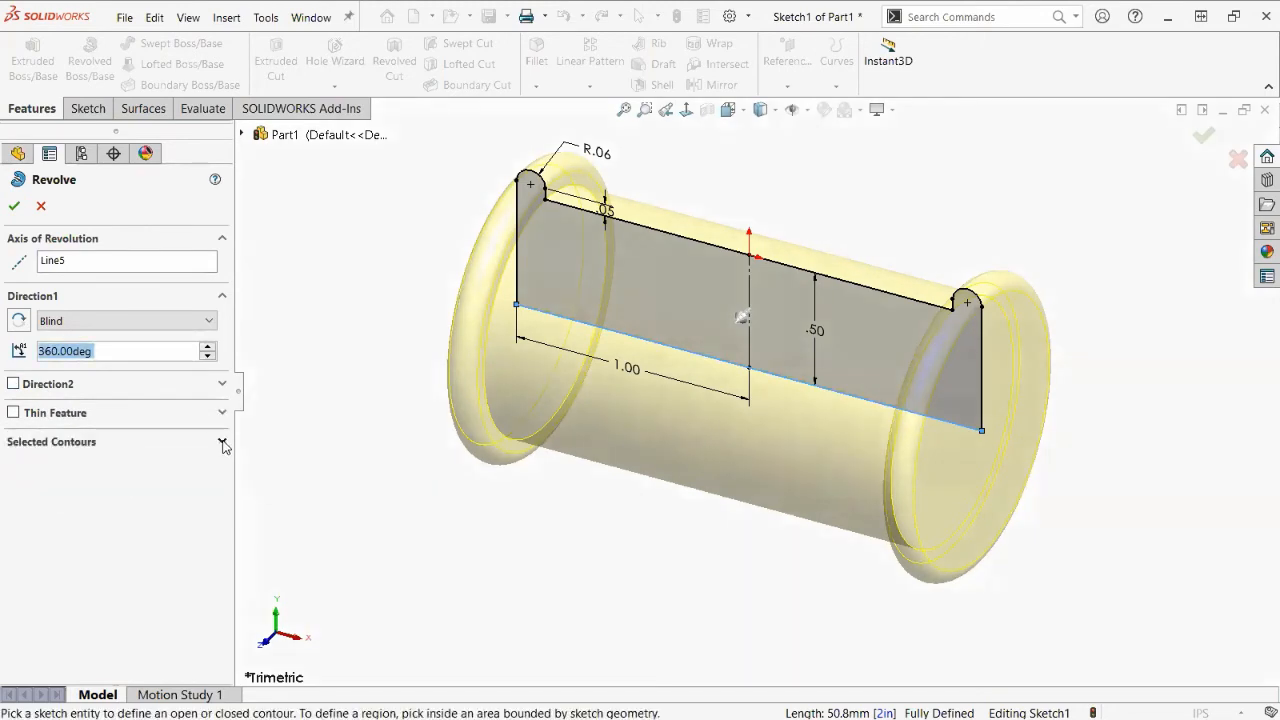
# Complete the revolve as a 360° Blind feature and inspect the spool-shaped solid.
pyautogui.click(14, 207)
pyautogui.moveTo(544, 465); pyautogui.dragTo(583, 434, button='middle')
pyautogui.moveTo(396, 366); pyautogui.dragTo(437, 301, button='right')
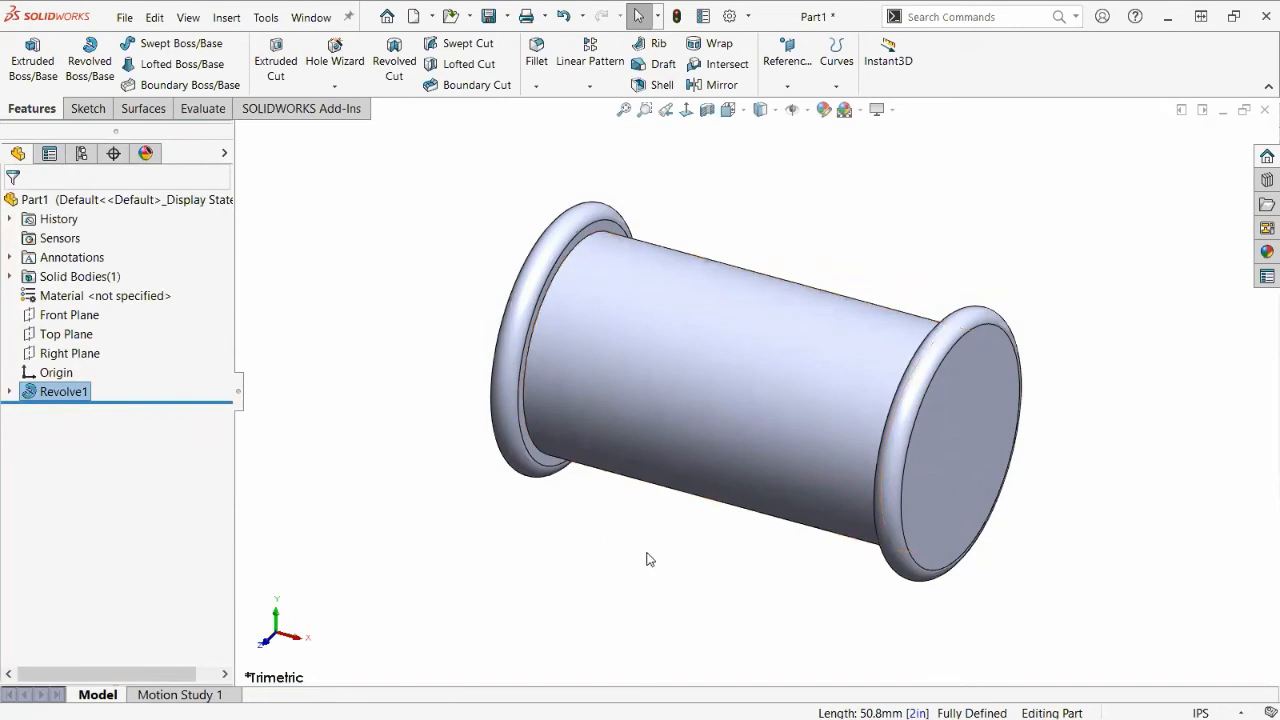
# View the revolved body's circular end face straight on and start a new sketch on the Right Plane.
pyautogui.moveTo(657, 559); pyautogui.dragTo(614, 471, button='middle')
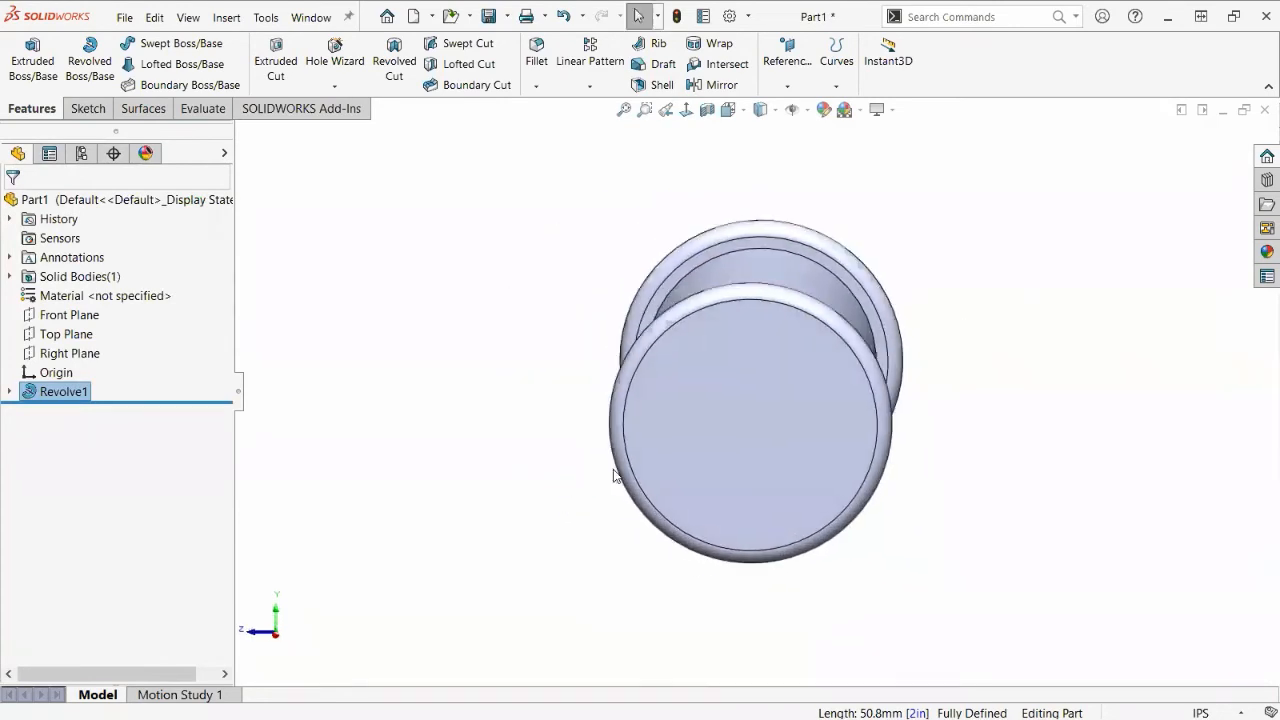
pyautogui.click(690, 432)
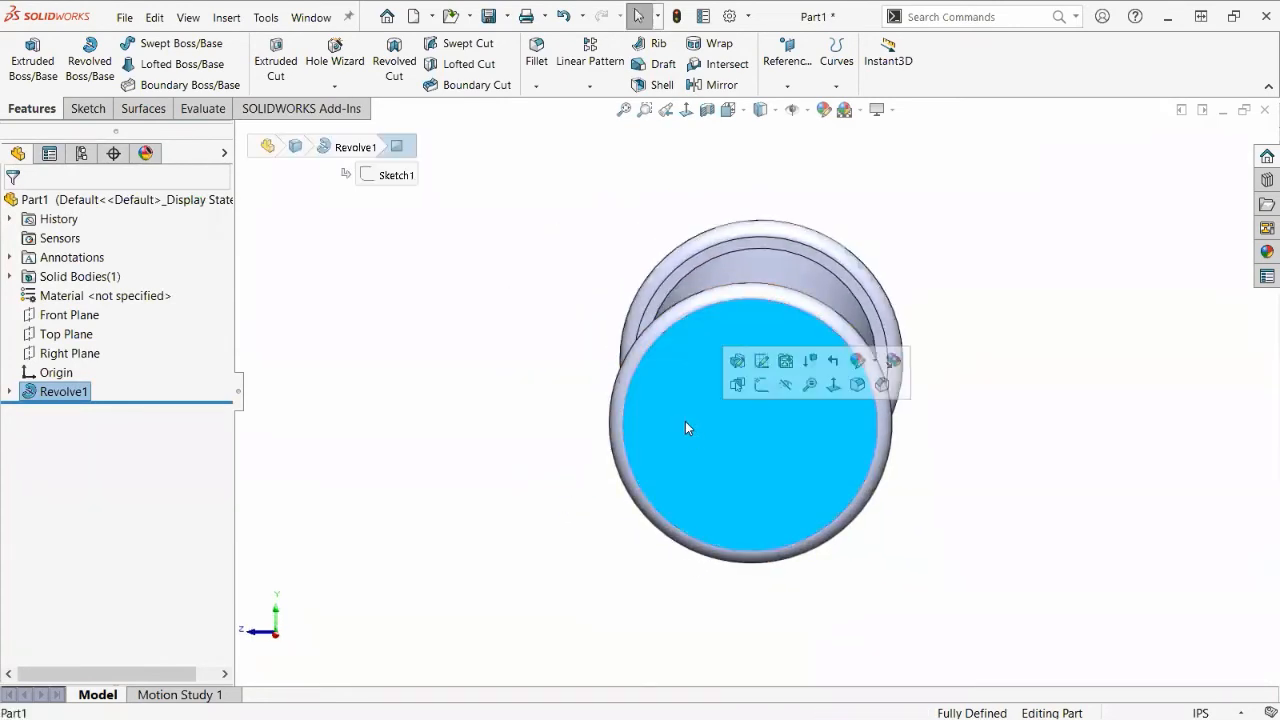
pyautogui.click(685, 110)
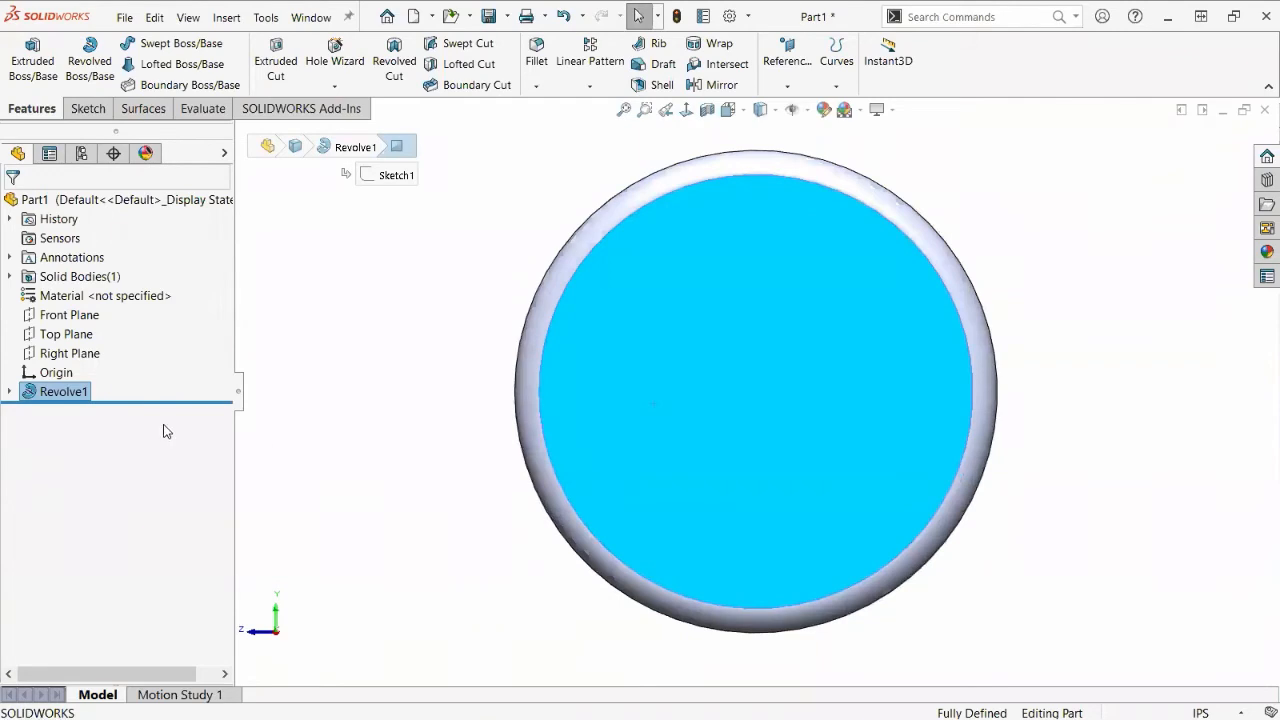
pyautogui.click(62, 355)
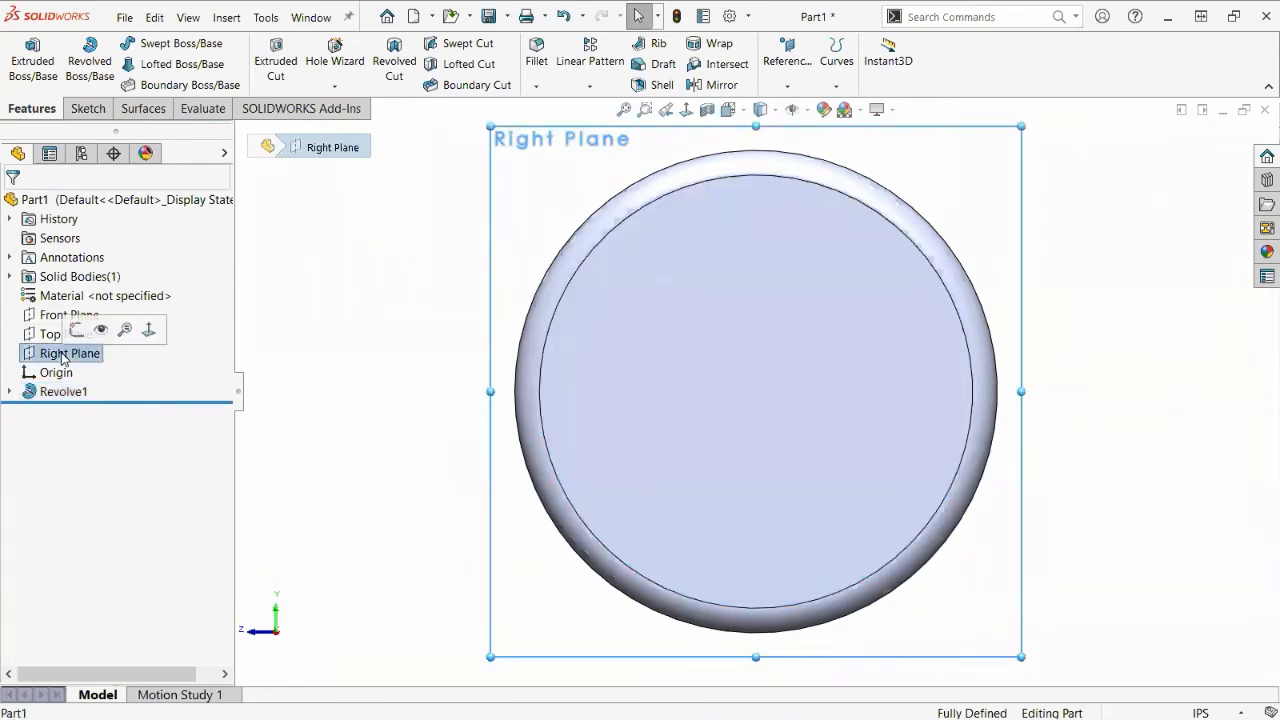
pyautogui.click(77, 332)
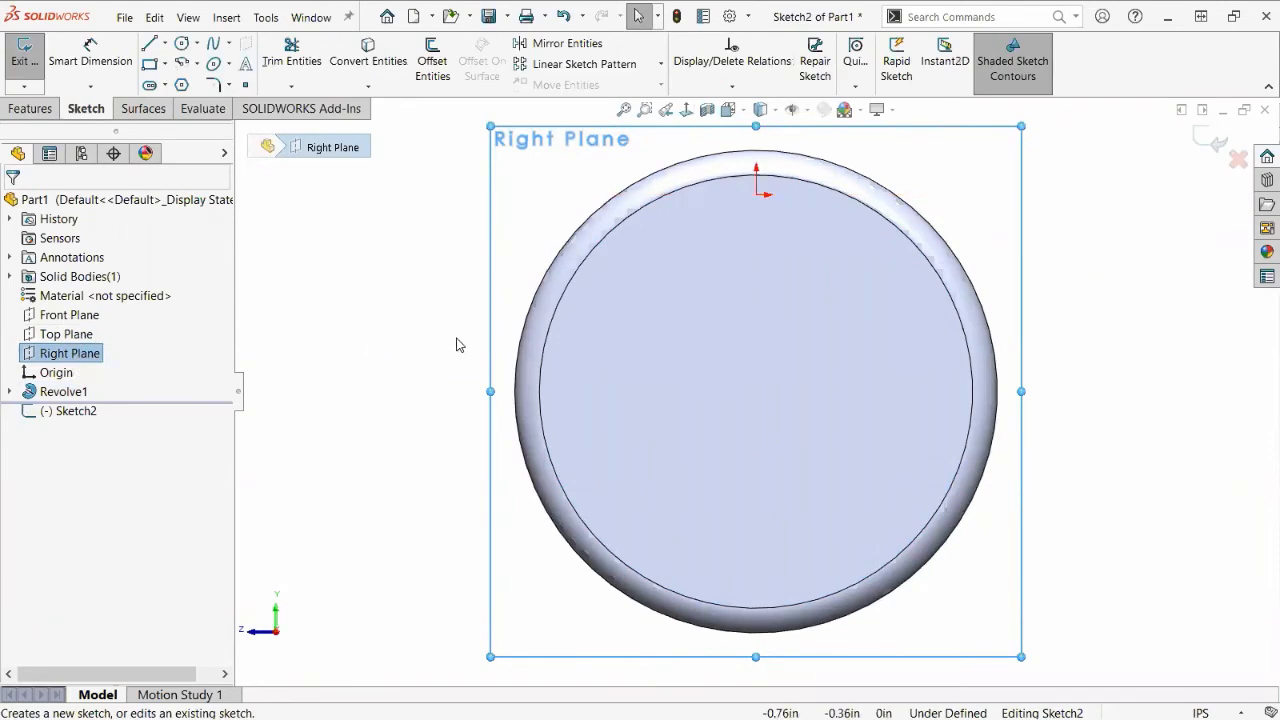
# Sketch a closed half-profile from the origin with a horizontal line, short riser, rounded tip, outer side, base and closing vertical about 0.53 in tall.
pyautogui.scroll(2, 482, 358)
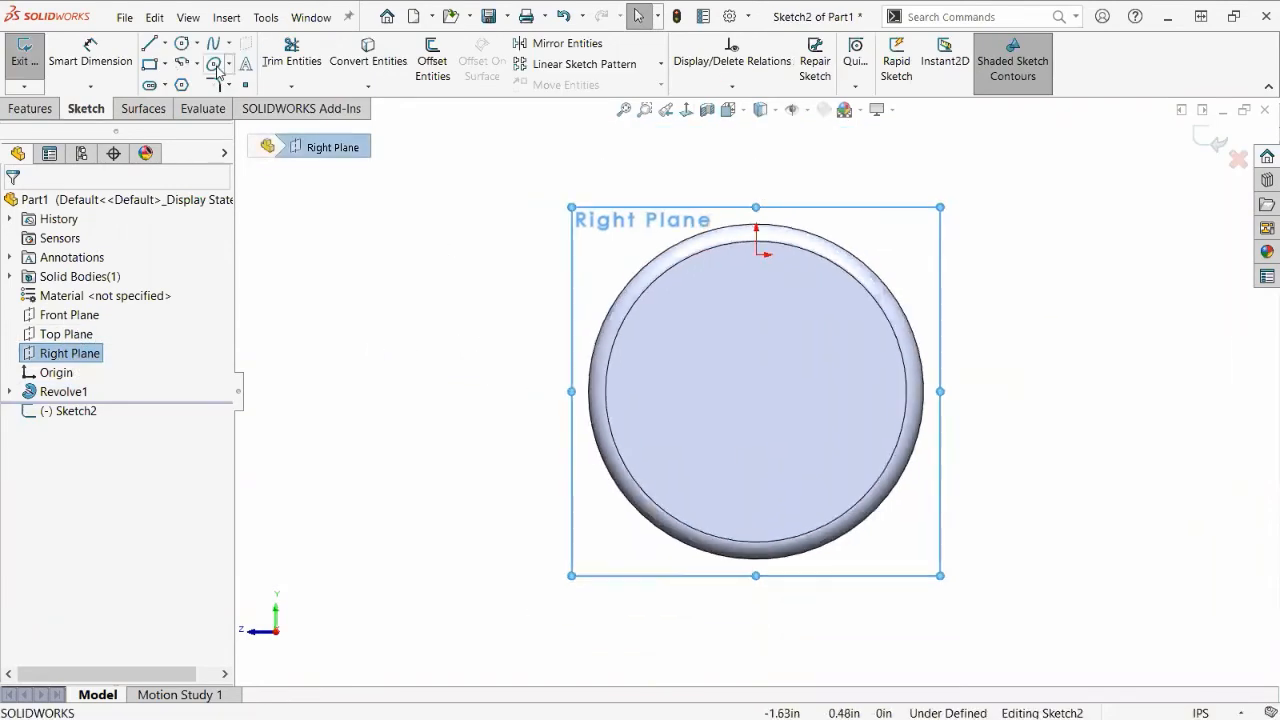
pyautogui.click(151, 46)
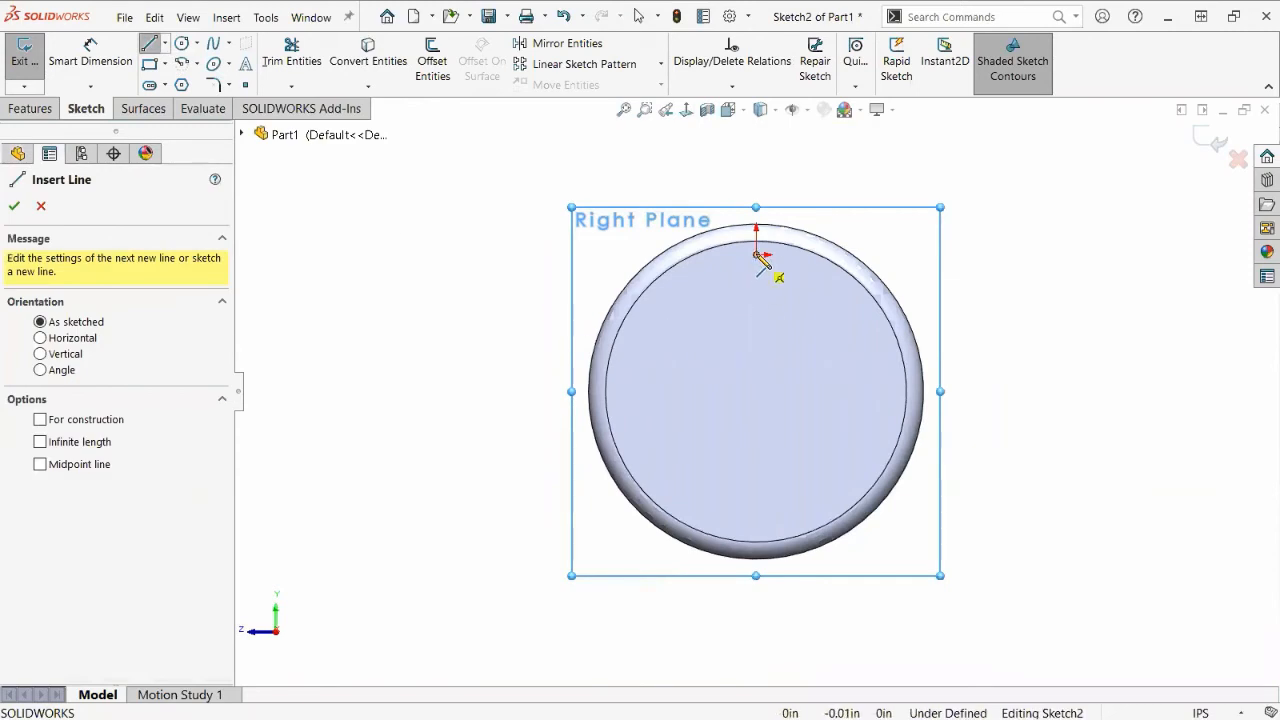
pyautogui.click(756, 254)
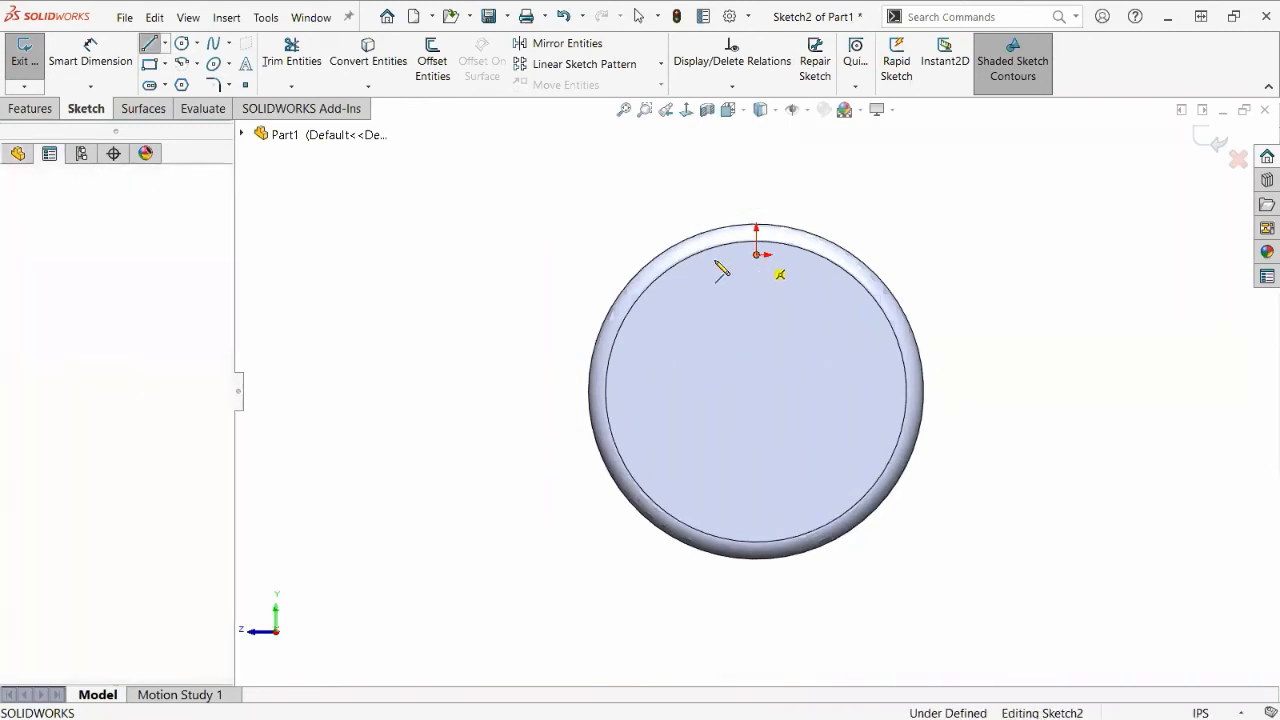
pyautogui.click(396, 254)
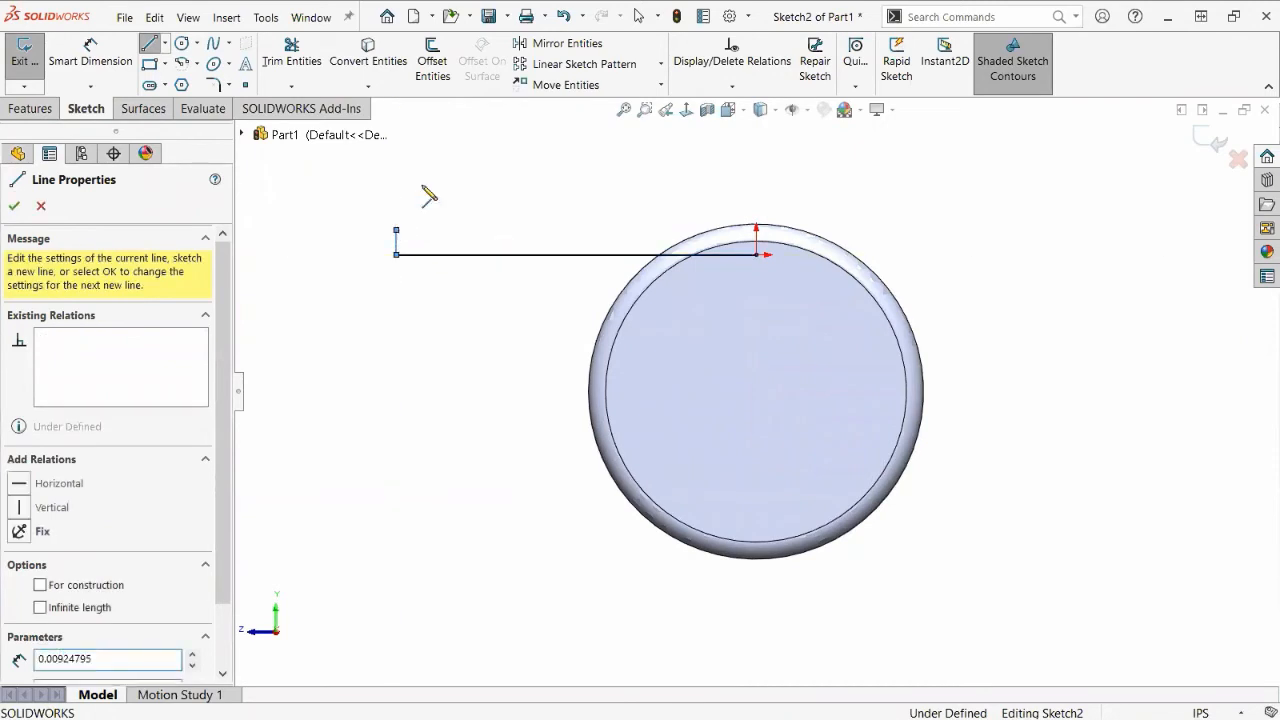
pyautogui.click(356, 230)
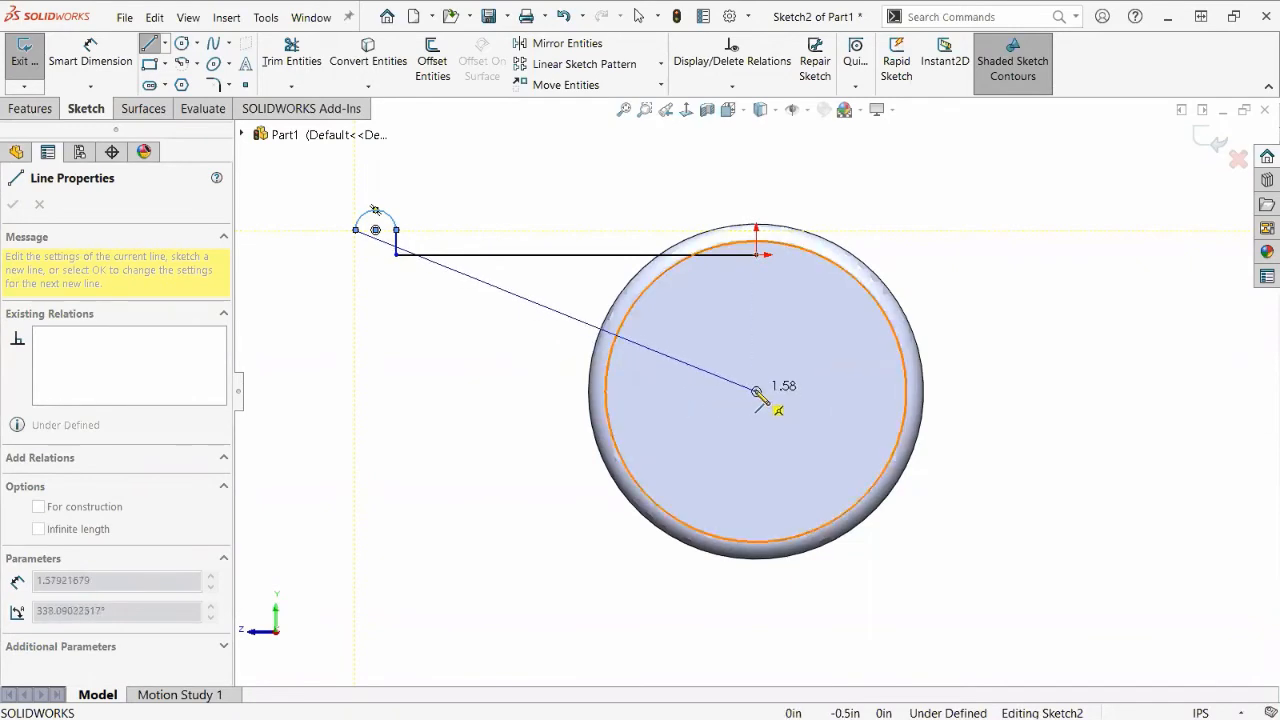
pyautogui.click(356, 400)
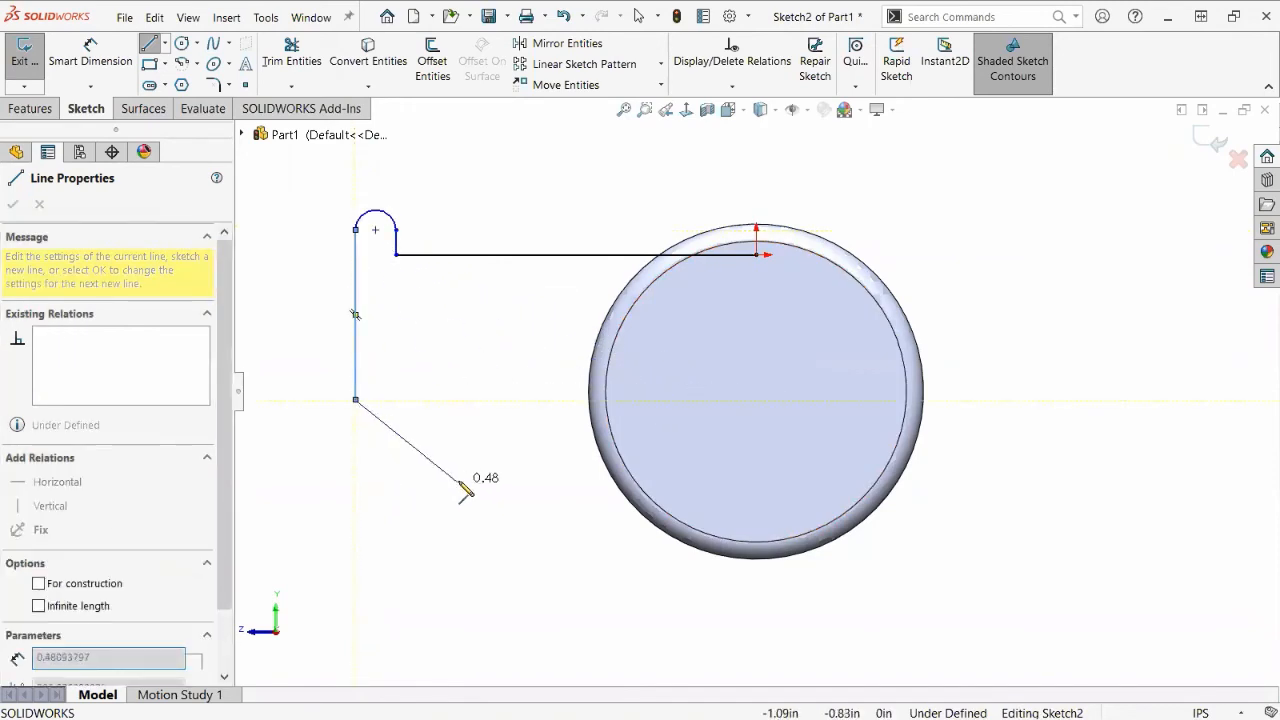
pyautogui.click(757, 401)
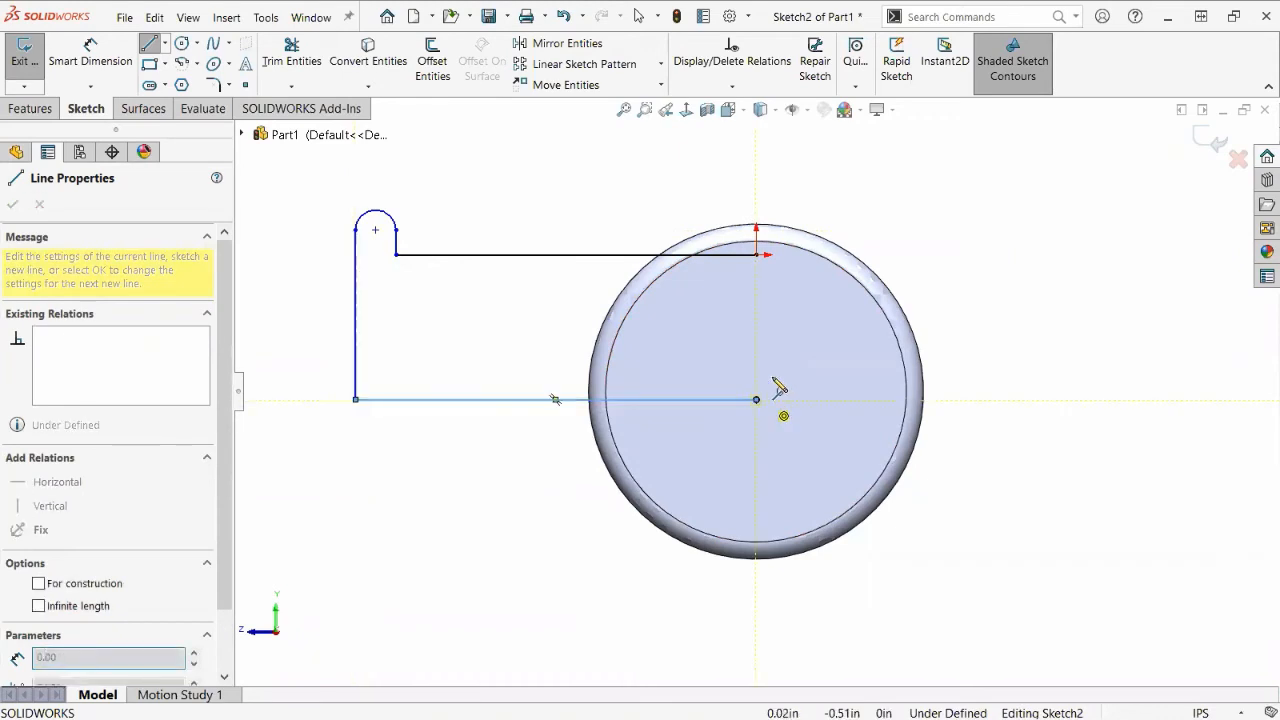
pyautogui.click(757, 255)
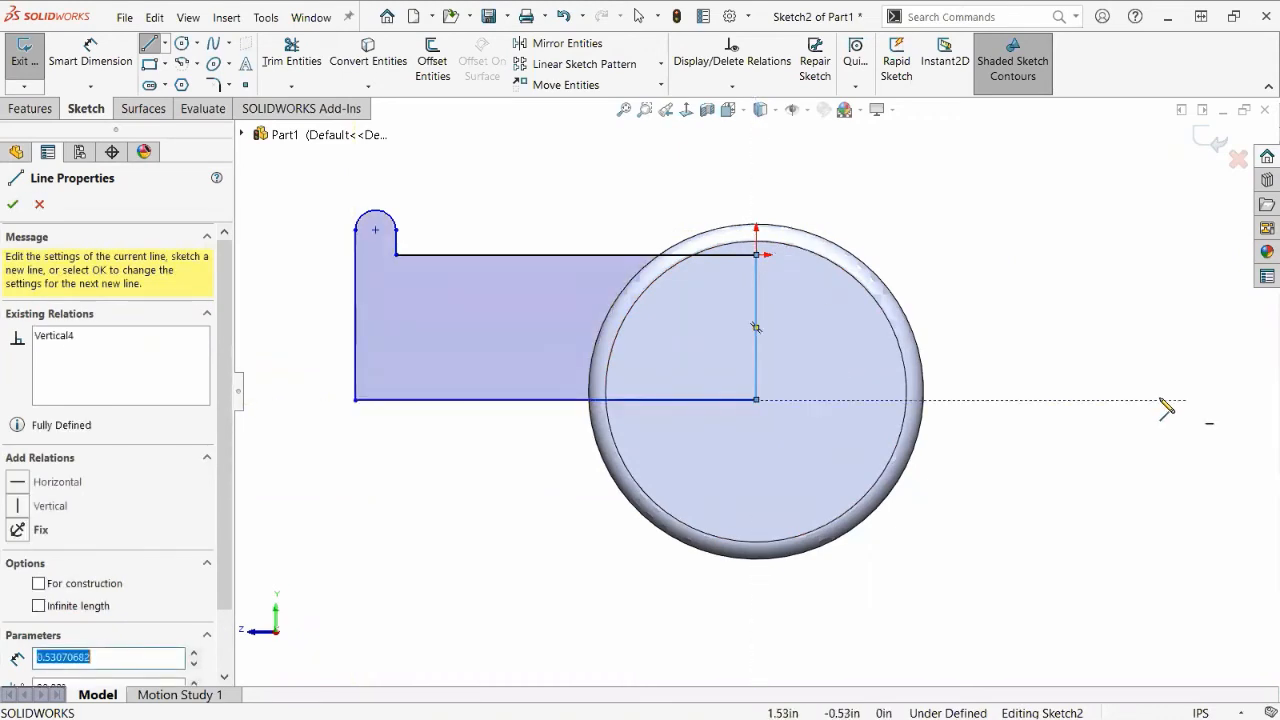
pyautogui.press('Escape')
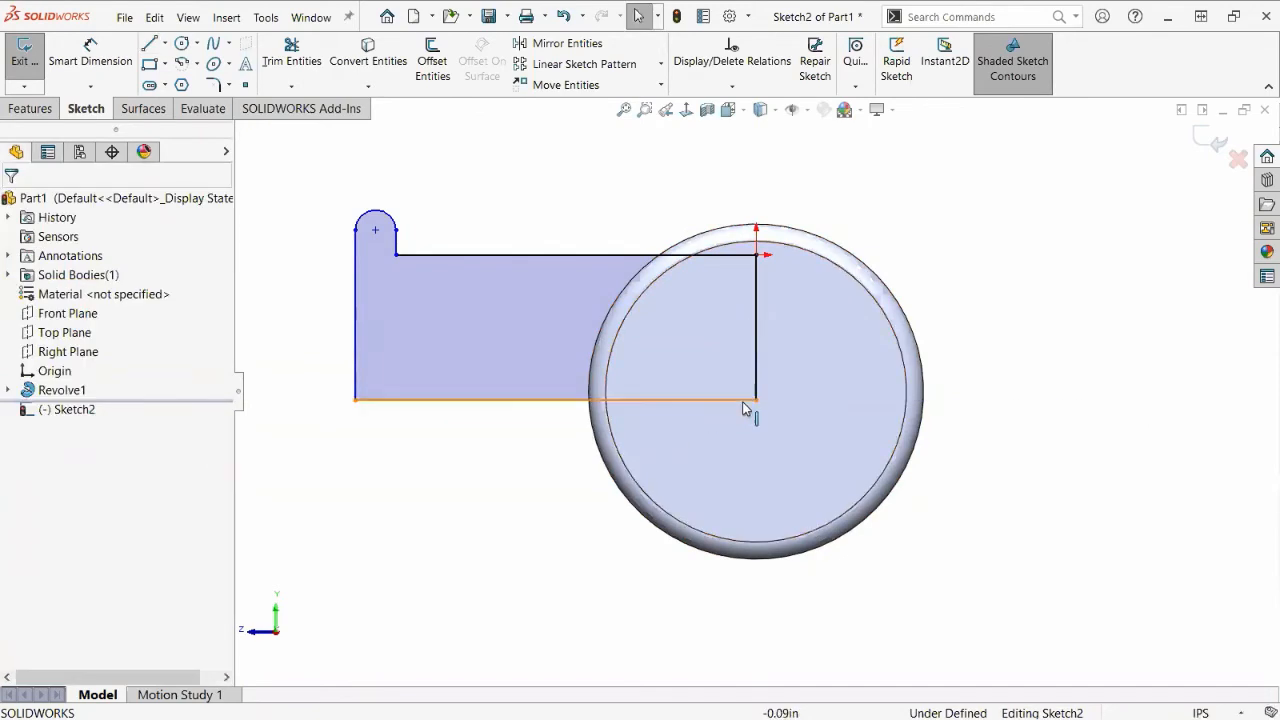
# Shorten the Right Plane profile by its lower corner and dimension the distance between its long horizontal lines as 0.5 in.
pyautogui.moveTo(757, 400); pyautogui.dragTo(707, 354)
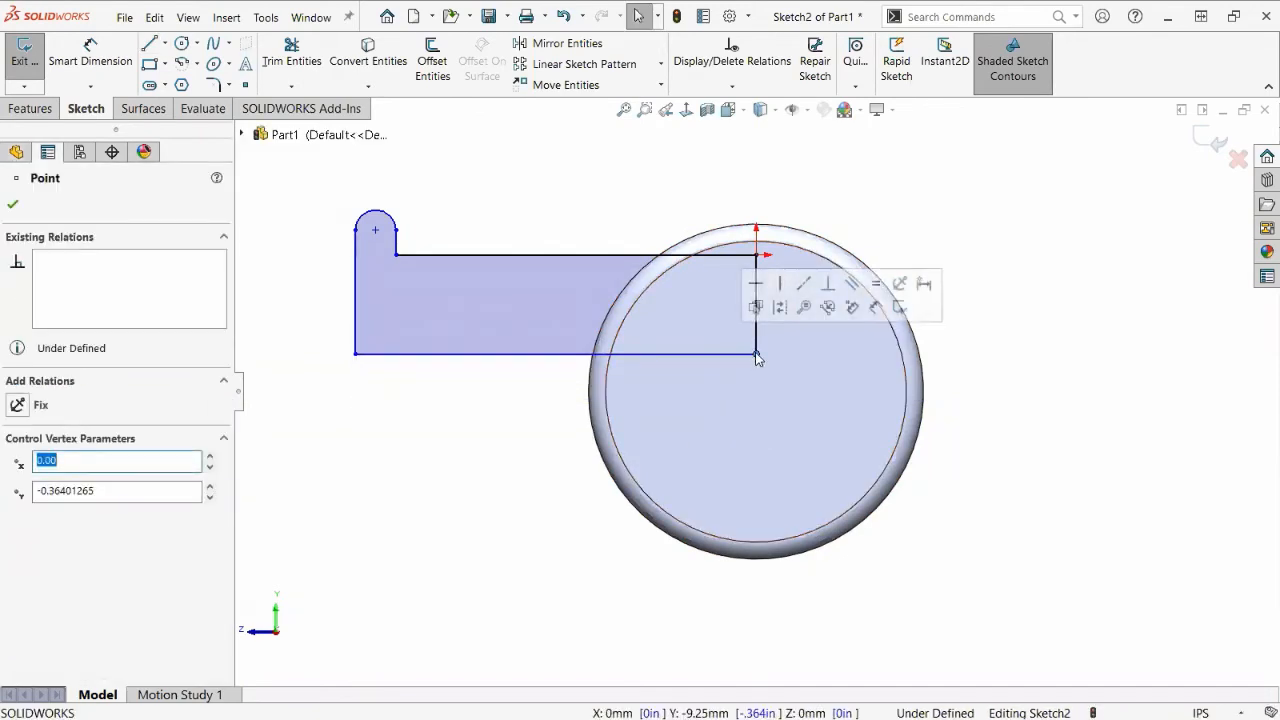
pyautogui.moveTo(461, 527); pyautogui.dragTo(476, 425, button='right')
pyautogui.click(508, 257)
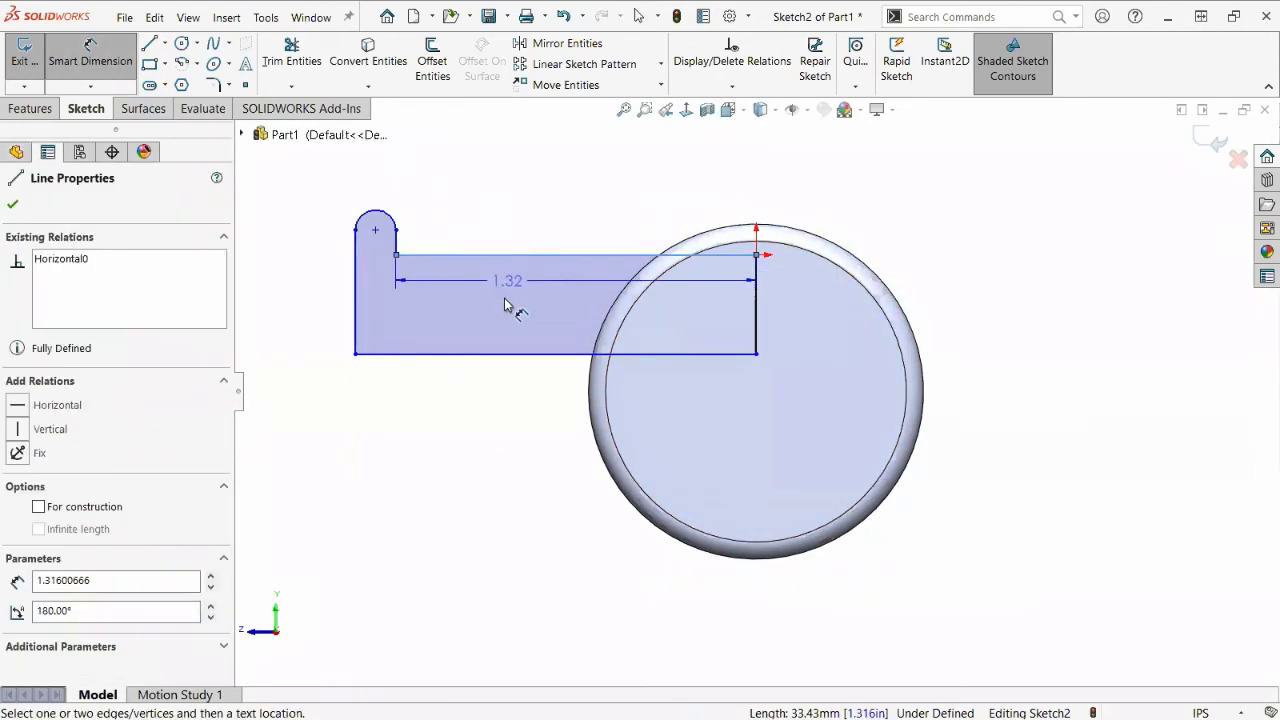
pyautogui.click(510, 355)
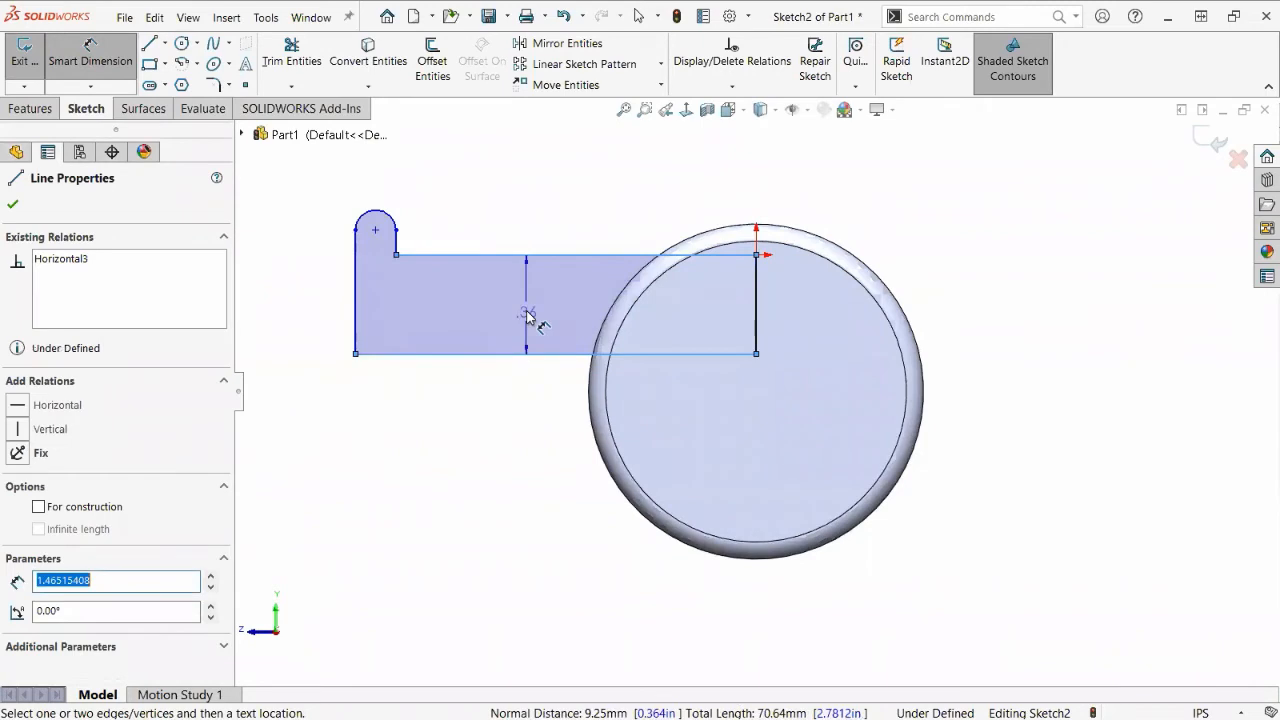
pyautogui.click(529, 310)
pyautogui.write('.5')
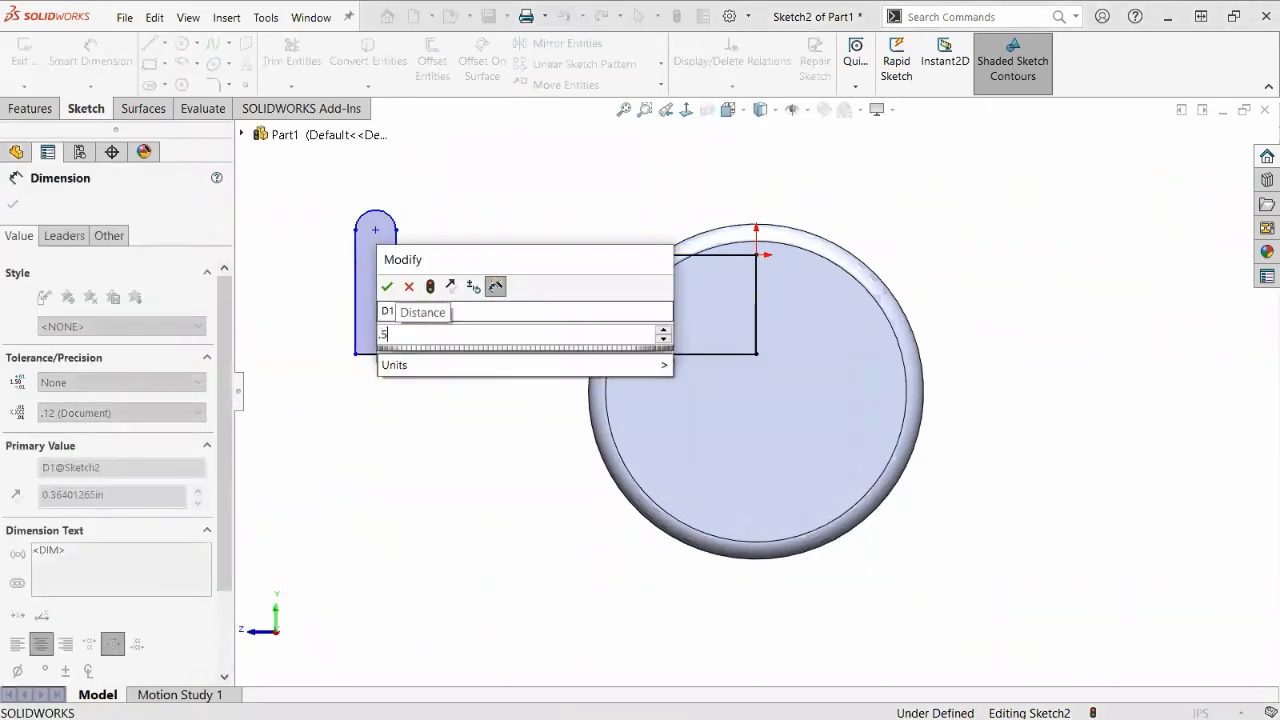
pyautogui.press('Return')
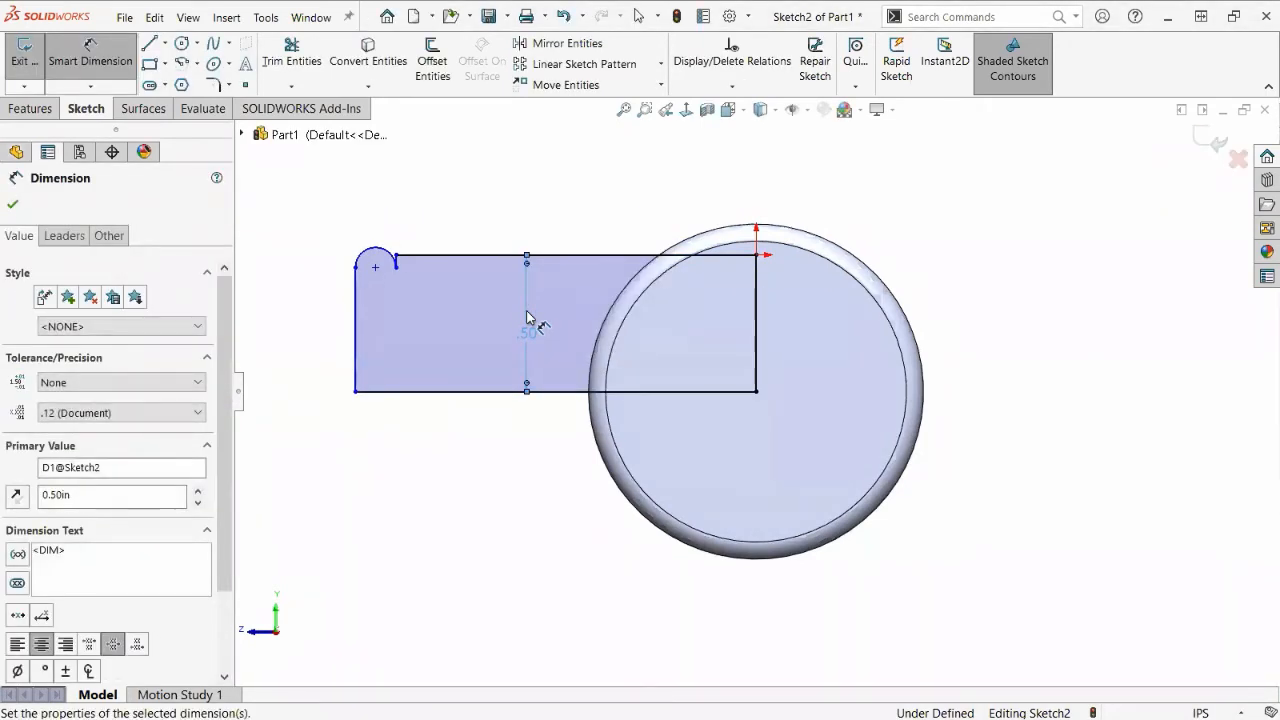
# Pull the rounded tip back above the upper horizontal line and set the short riser's height to 0.05 in.
pyautogui.click(398, 216)
pyautogui.press('Escape')
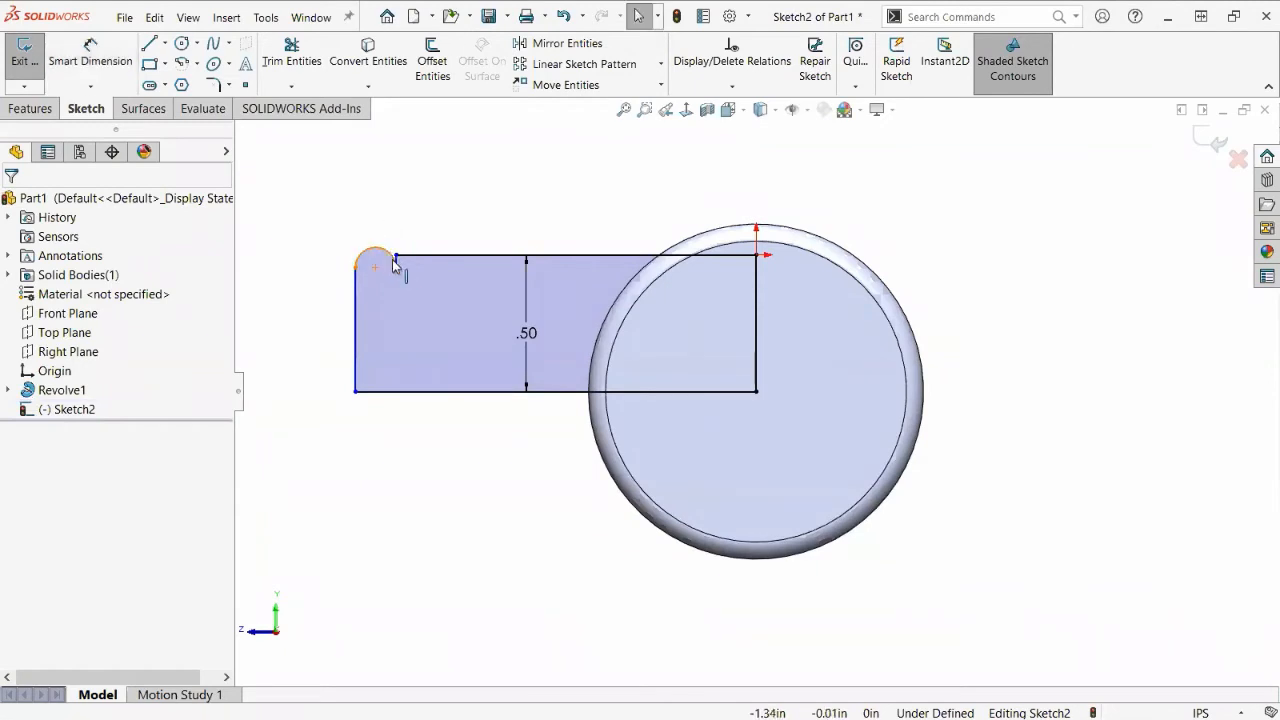
pyautogui.moveTo(396, 262); pyautogui.dragTo(398, 236)
pyautogui.press('Escape')
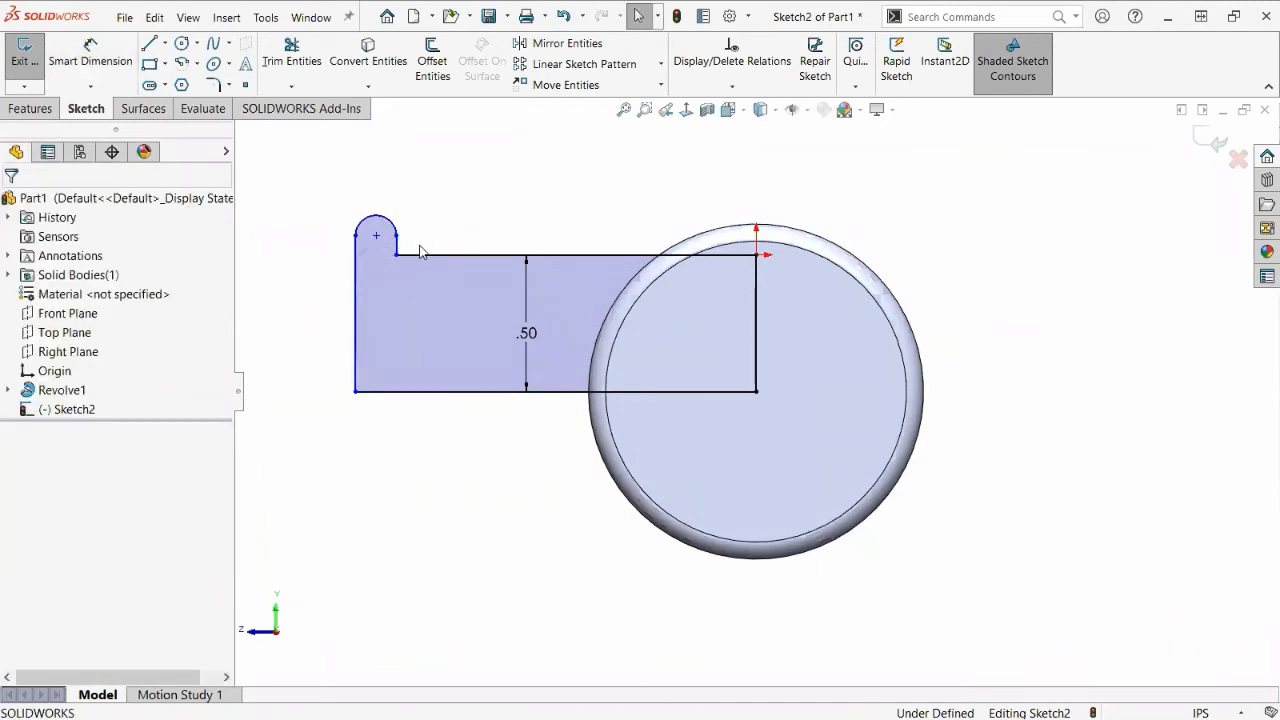
pyautogui.moveTo(434, 251); pyautogui.dragTo(435, 190, button='right')
pyautogui.click(400, 247)
pyautogui.click(448, 246)
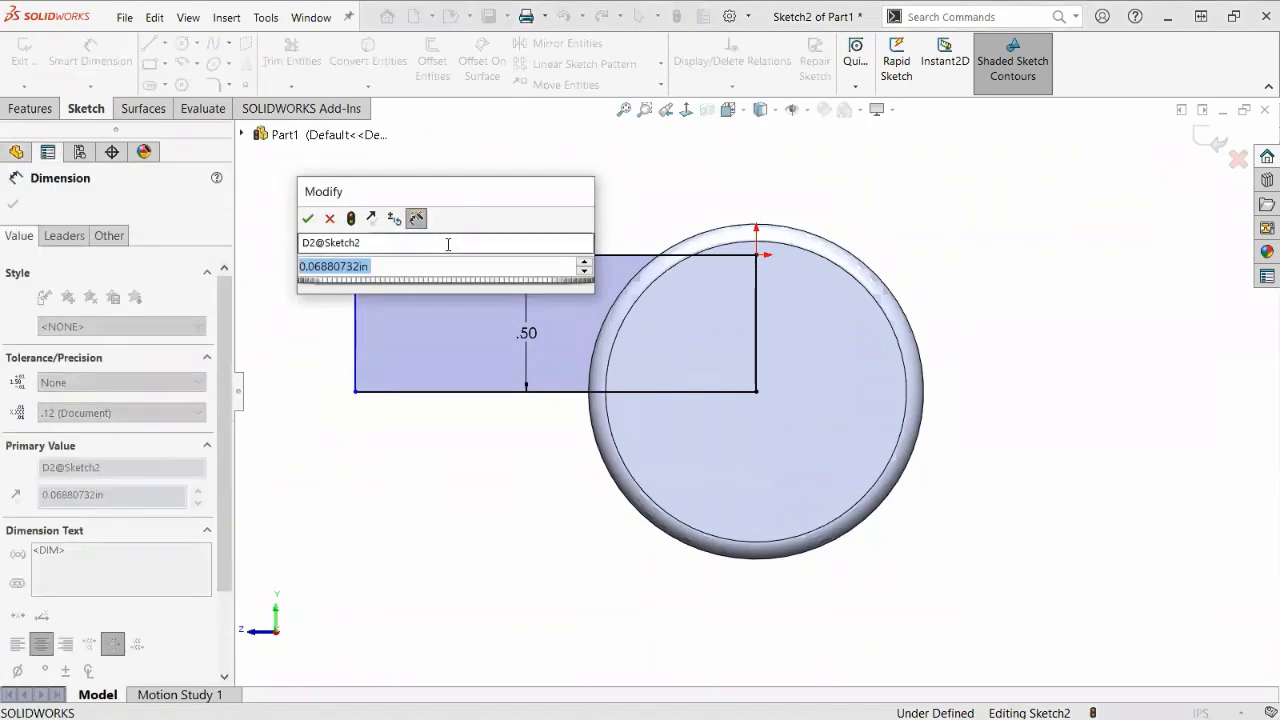
pyautogui.write('.05')
pyautogui.press('Return')
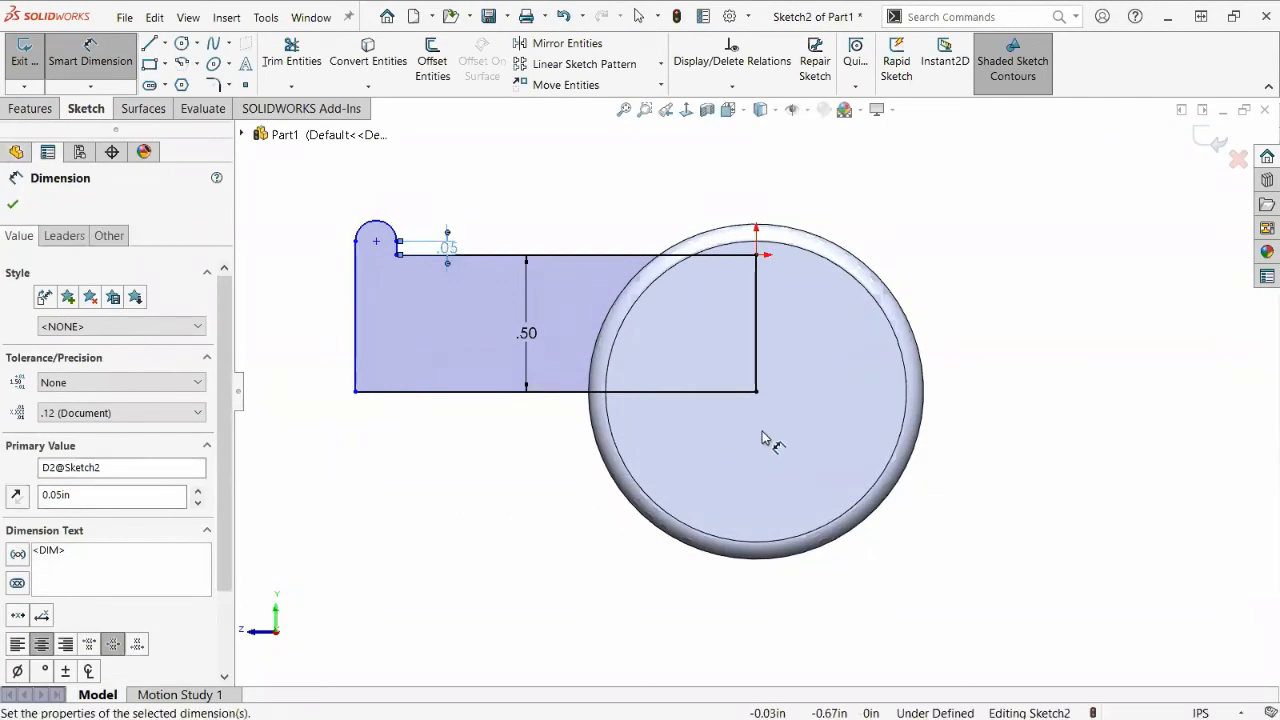
# Dimension the overall distance between the profile's two outer vertical lines as 1.5 in.
pyautogui.click(758, 364)
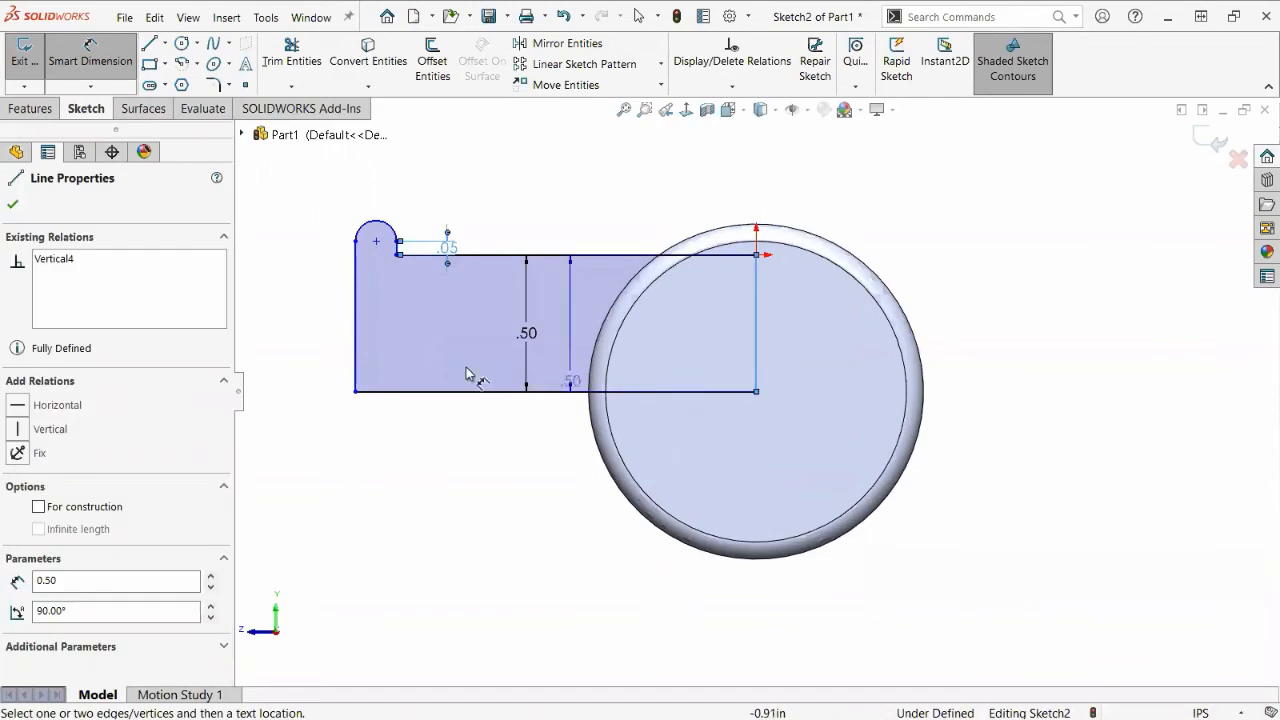
pyautogui.click(357, 346)
pyautogui.click(512, 428)
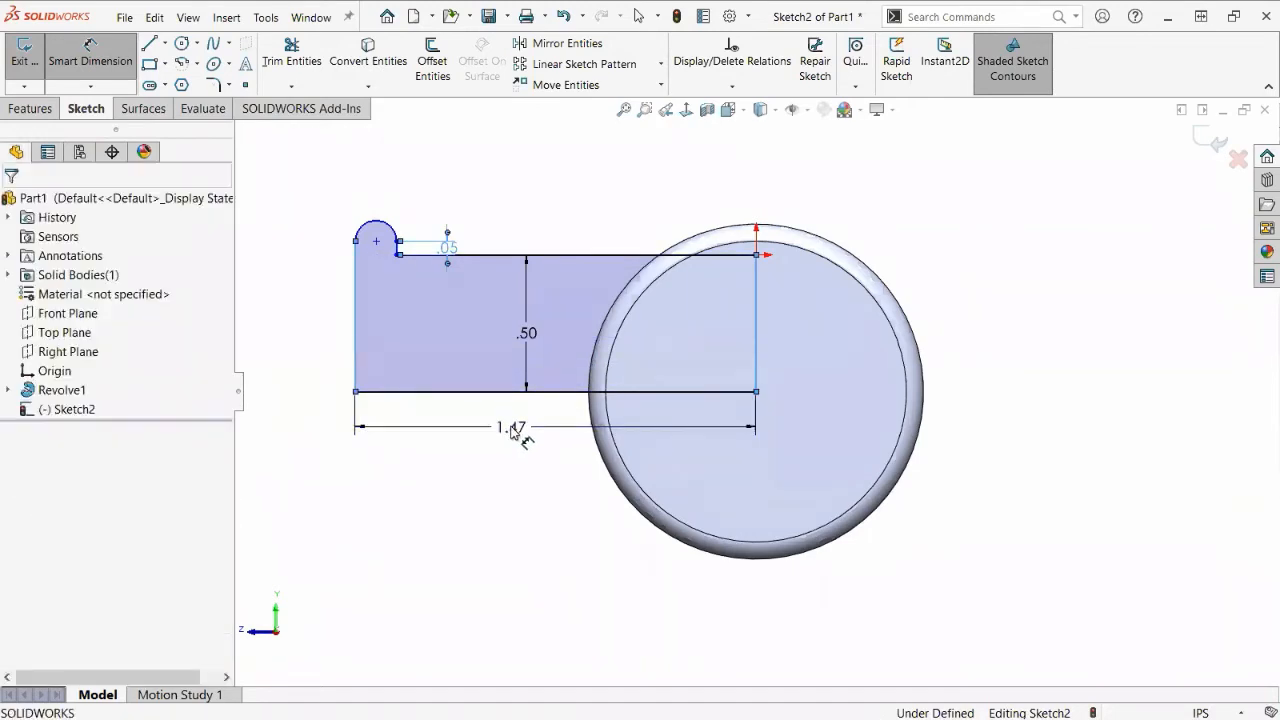
pyautogui.write('1.5')
pyautogui.press('Return')
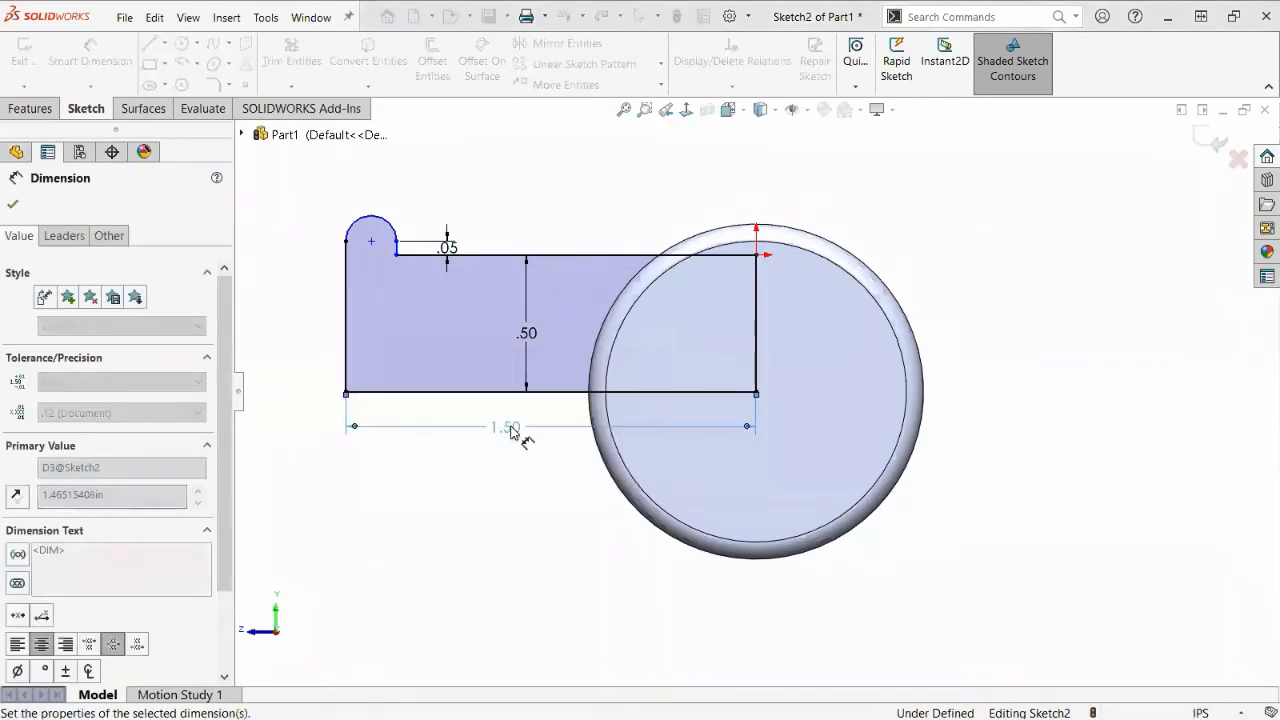
# Set the radius of the profile's rounded tip to 0.0625 in.
pyautogui.click(383, 222)
pyautogui.click(448, 189)
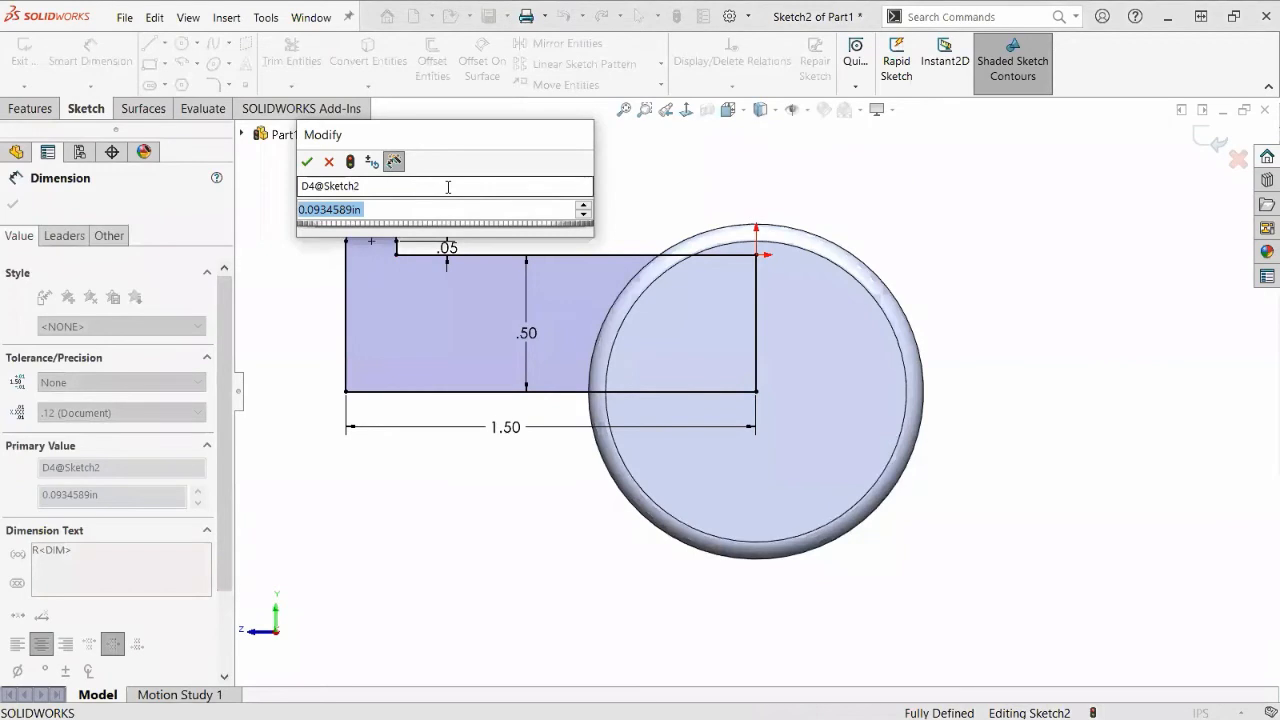
pyautogui.write('.0625')
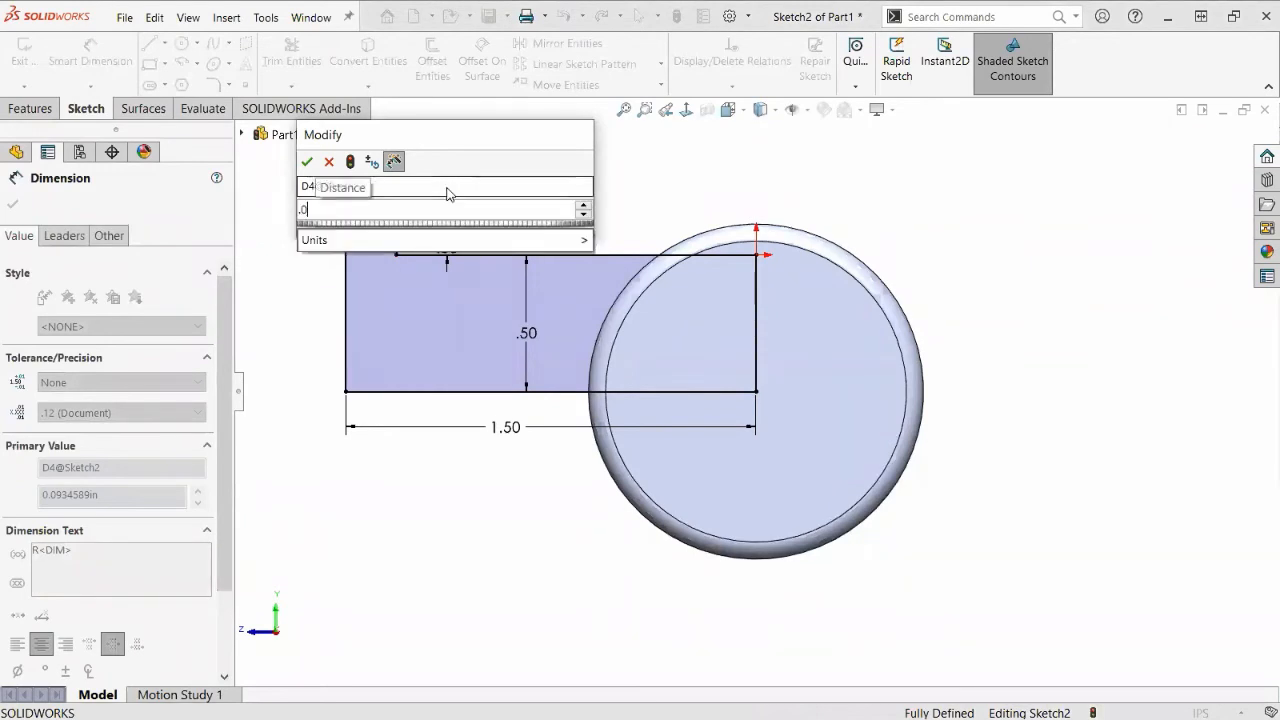
pyautogui.press('Return')
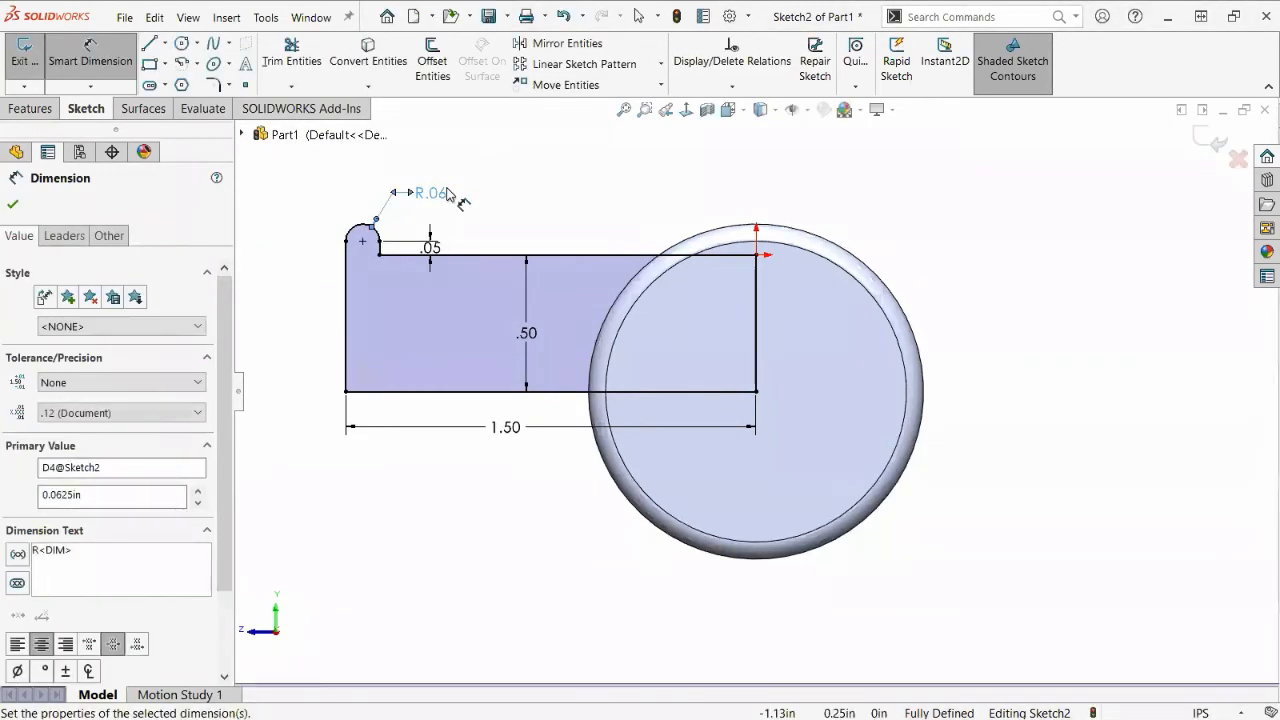
# Revolve the profile 360° about its long base line as a Blind boss with Merge result enabled.
pyautogui.click(30, 108)
pyautogui.click(88, 66)
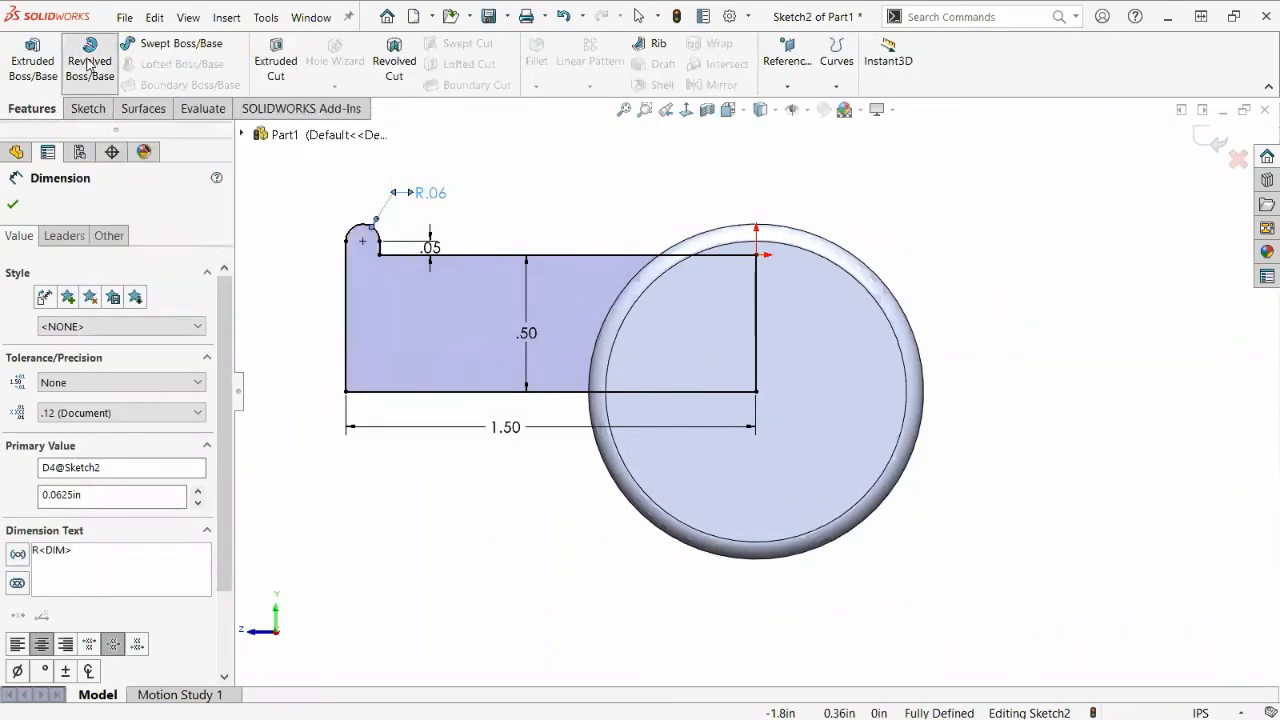
pyautogui.click(457, 392)
pyautogui.moveTo(560, 574); pyautogui.dragTo(633, 641, button='middle')
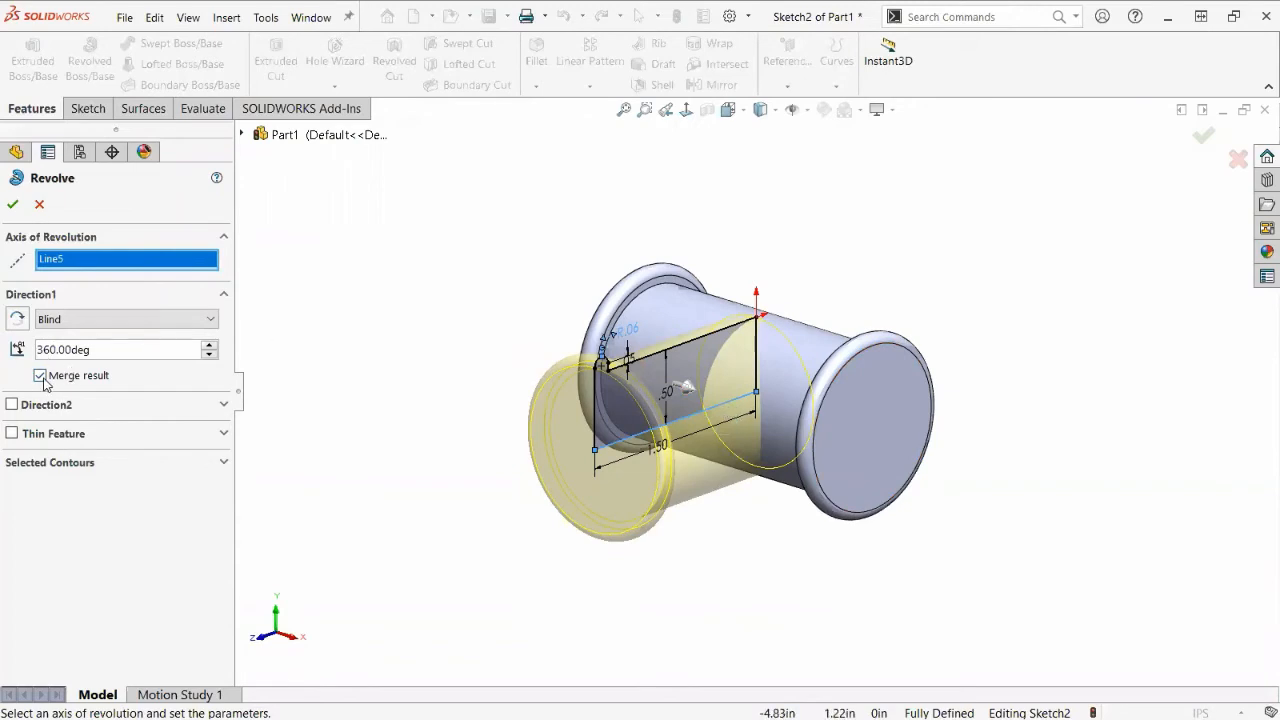
pyautogui.click(13, 204)
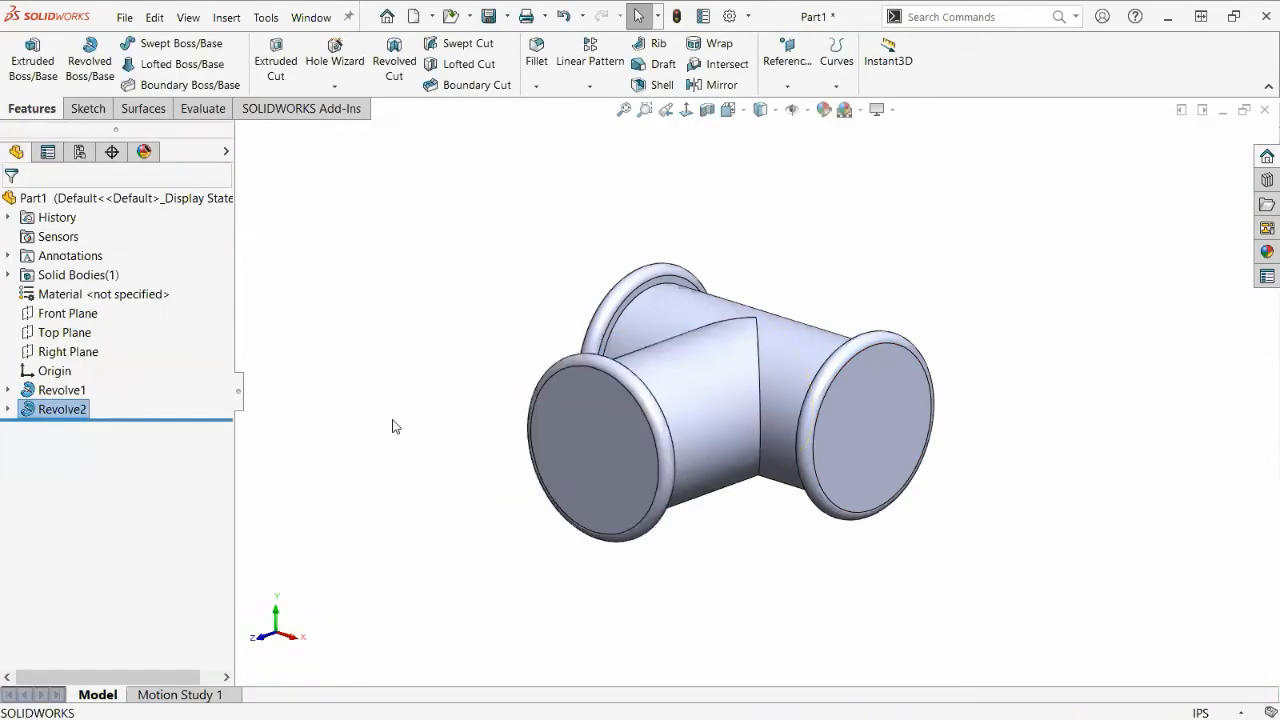
# Expand the part's solid bodies list and highlight the merged body in the model.
pyautogui.click(8, 275)
pyautogui.click(89, 297)
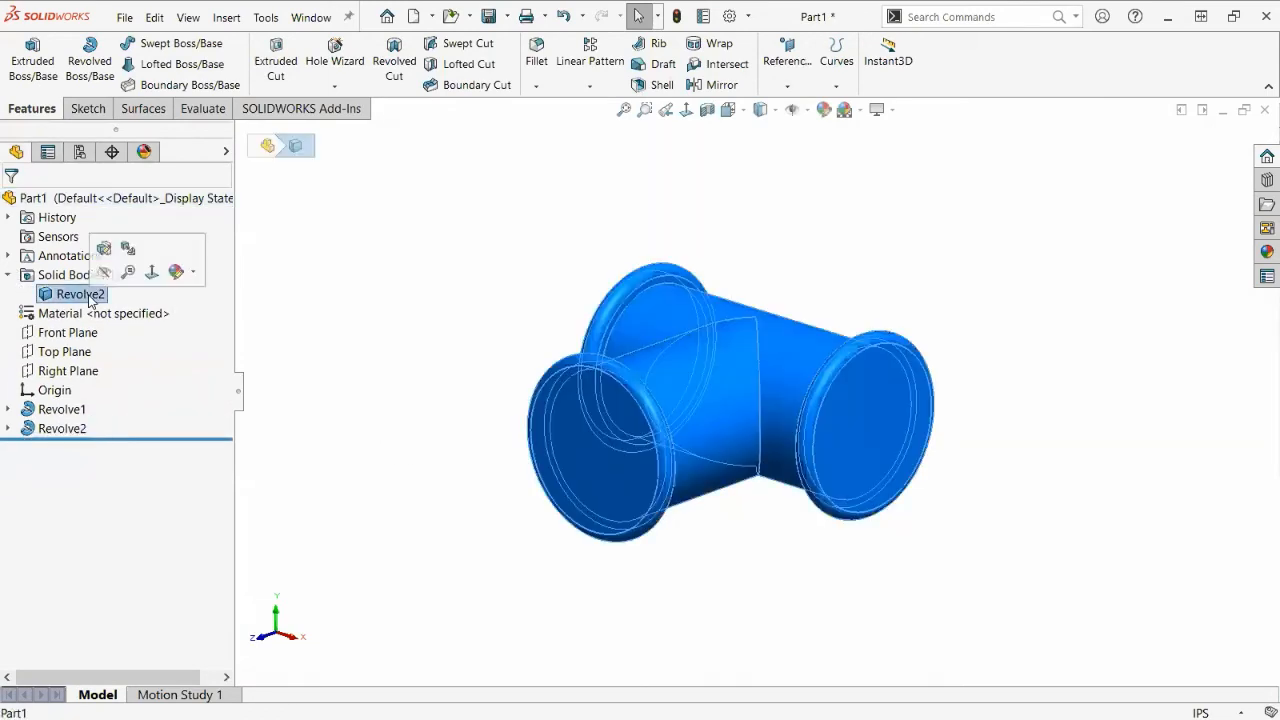
pyautogui.press('Escape')
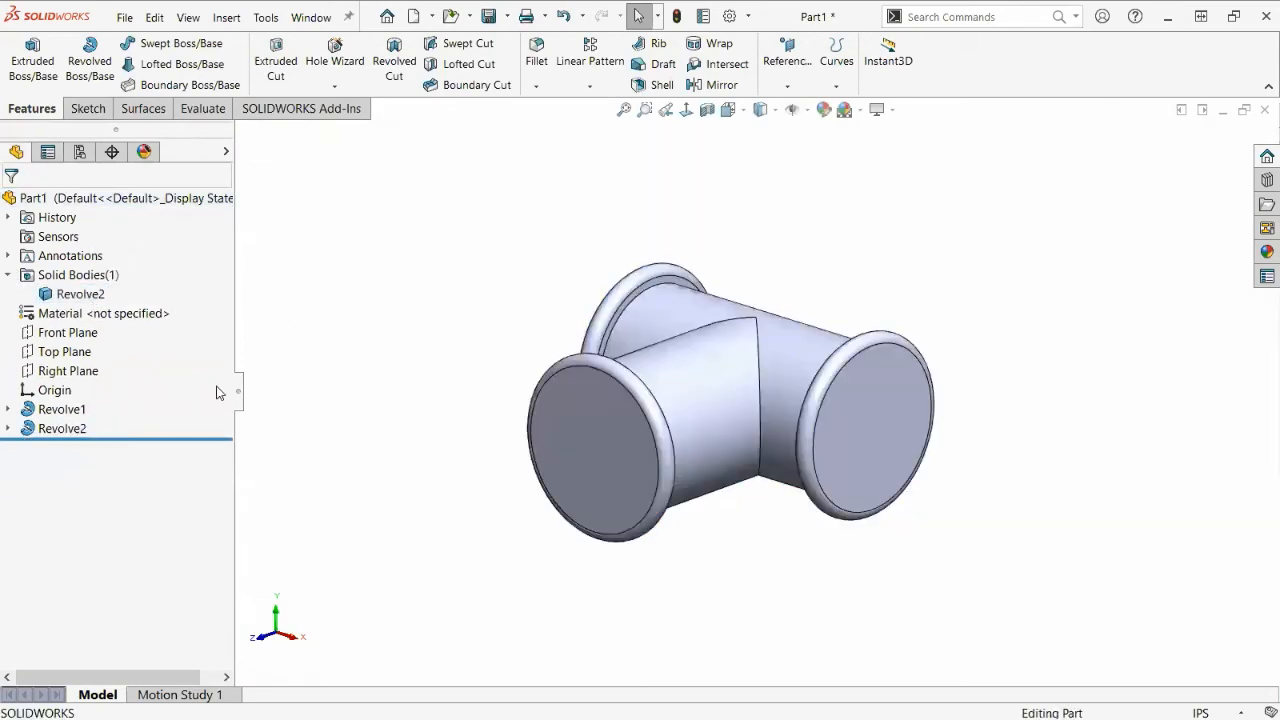
# Edit the second revolve and disable its Merge result option.
pyautogui.click(36, 430)
pyautogui.click(41, 380)
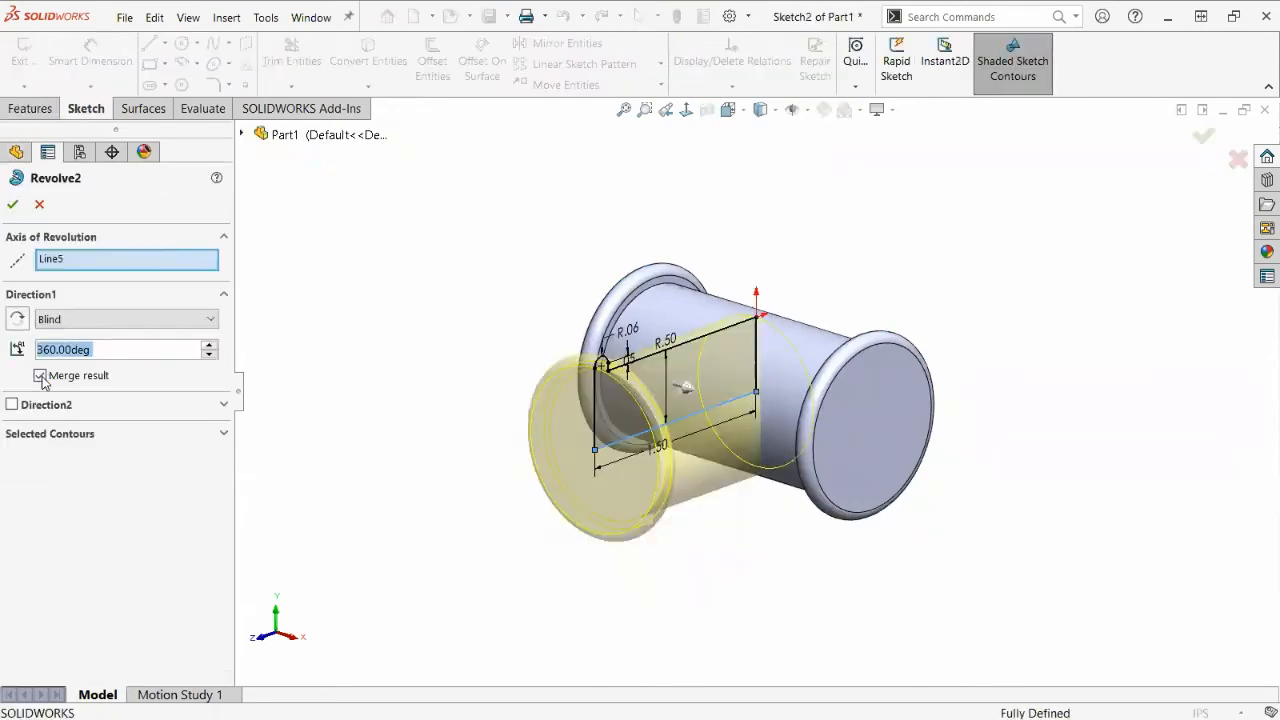
pyautogui.click(40, 376)
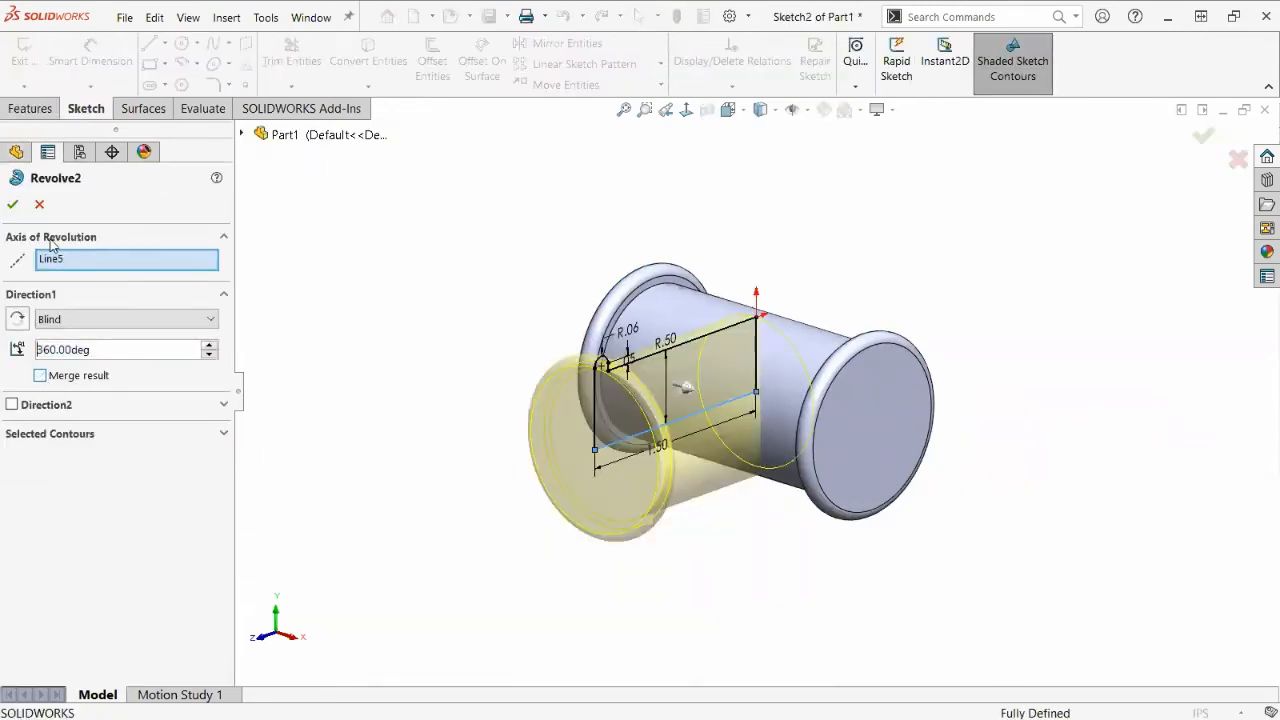
pyautogui.click(12, 204)
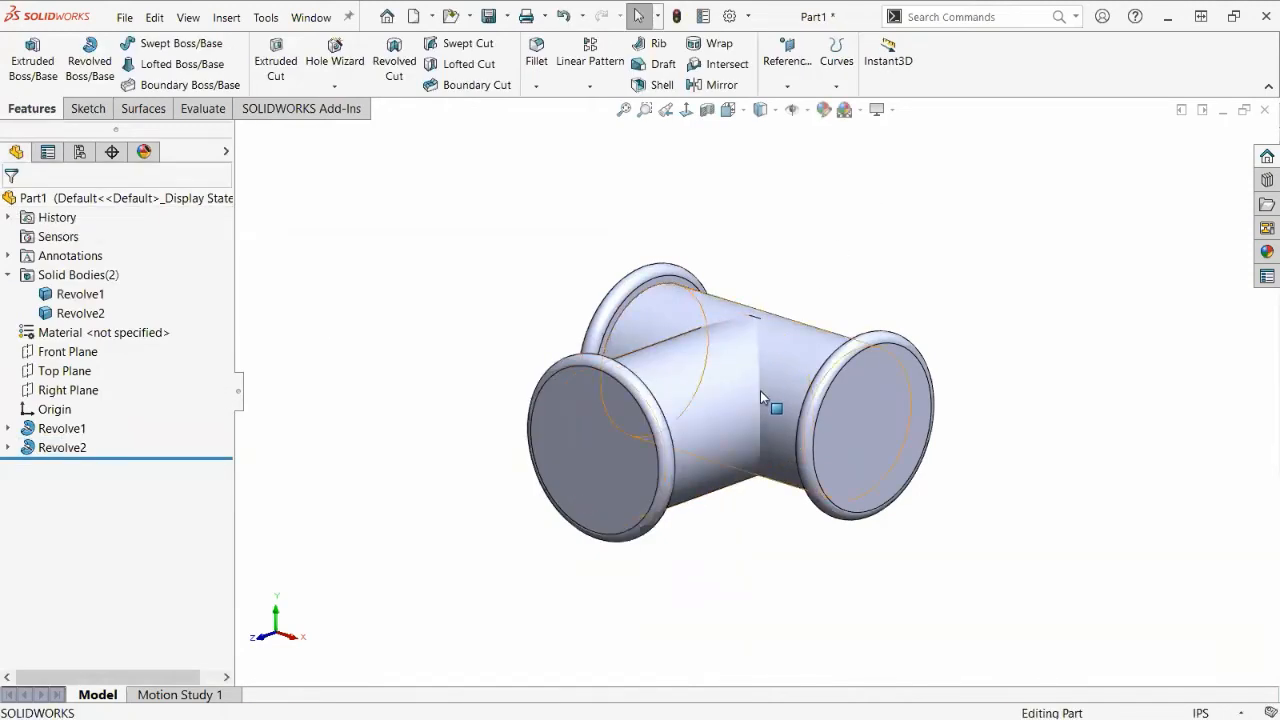
# Highlight each of the two separate solid bodies in turn to compare them.
pyautogui.click(76, 300)
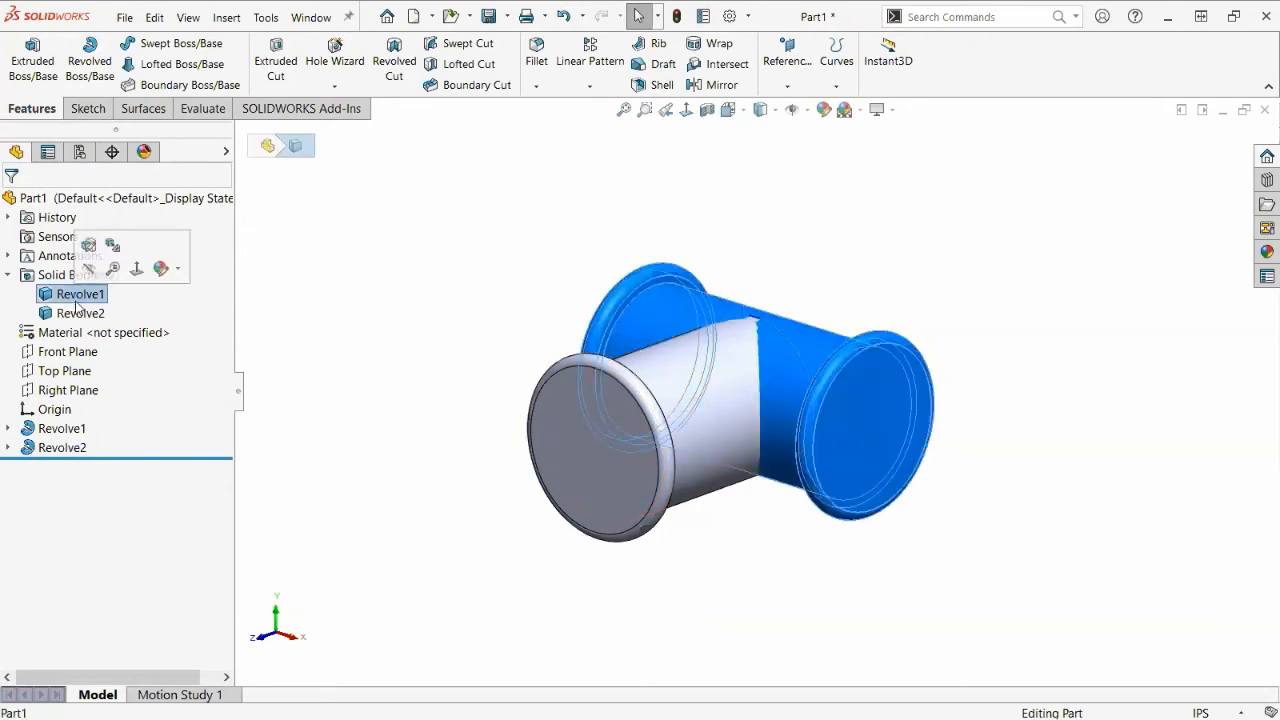
pyautogui.click(80, 313)
pyautogui.click(346, 295)
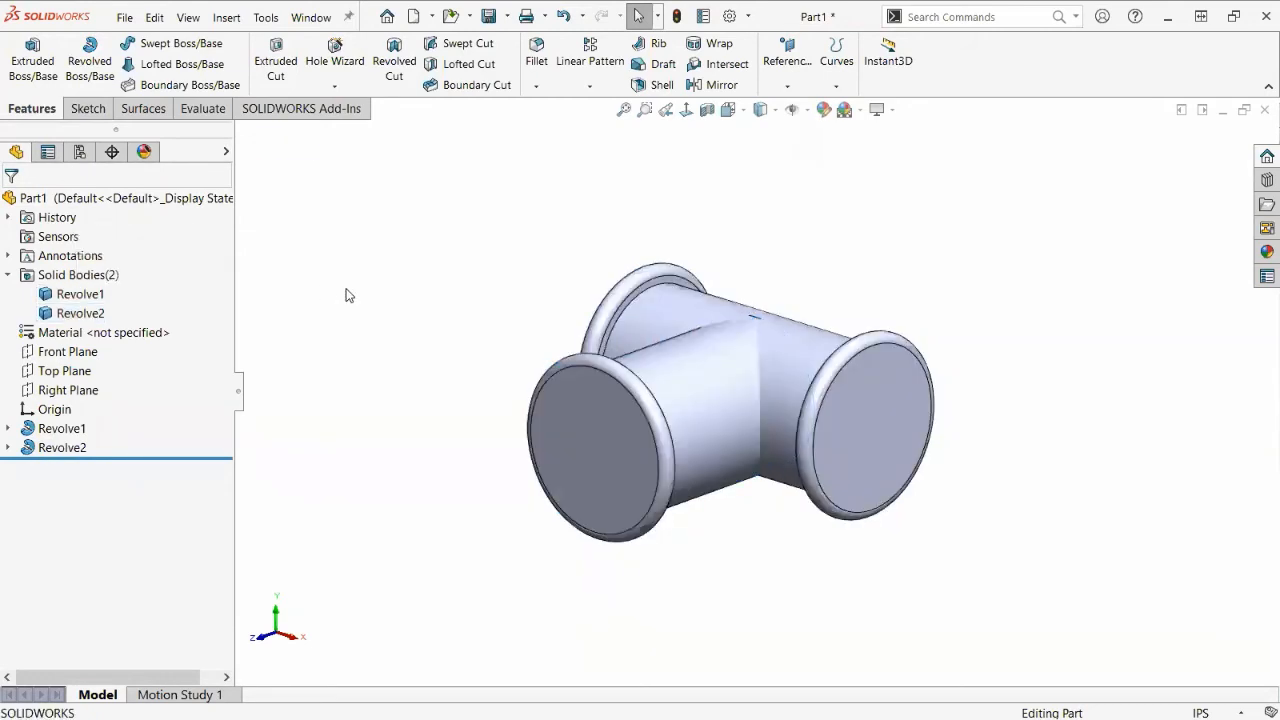
# Edit the second revolve again and re-enable its Merge result option.
pyautogui.click(45, 448)
pyautogui.click(62, 398)
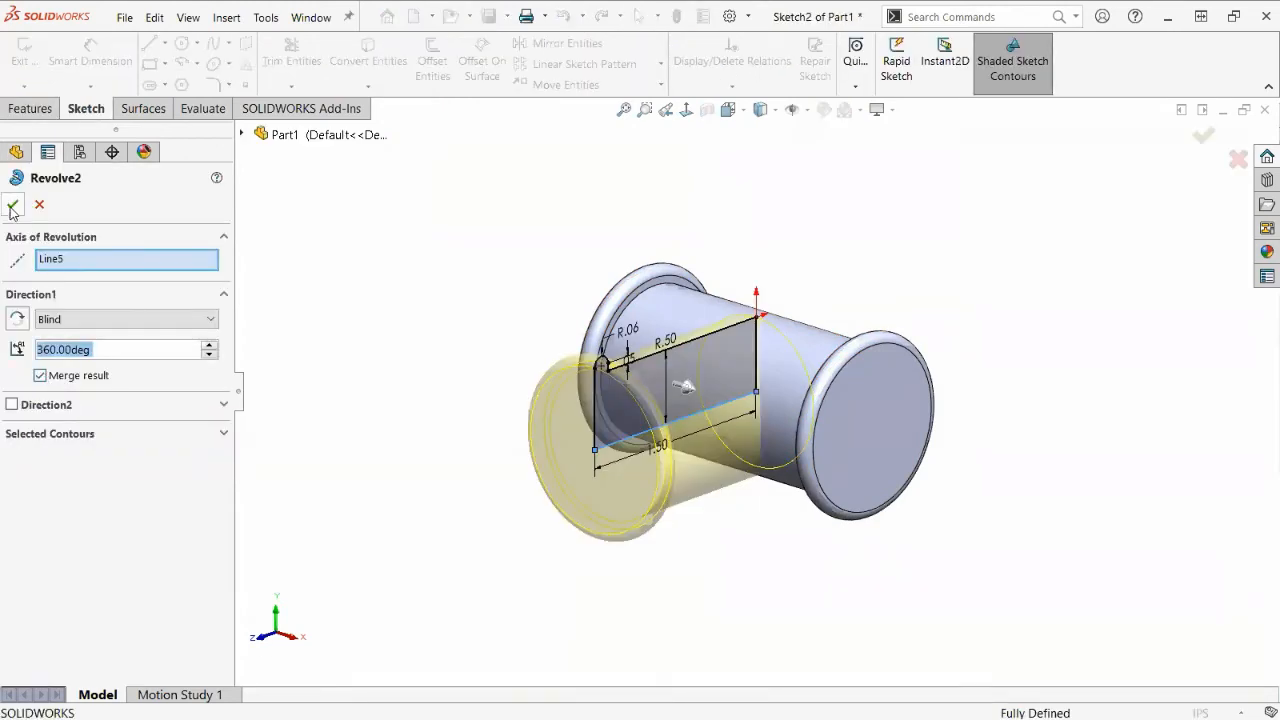
pyautogui.click(13, 205)
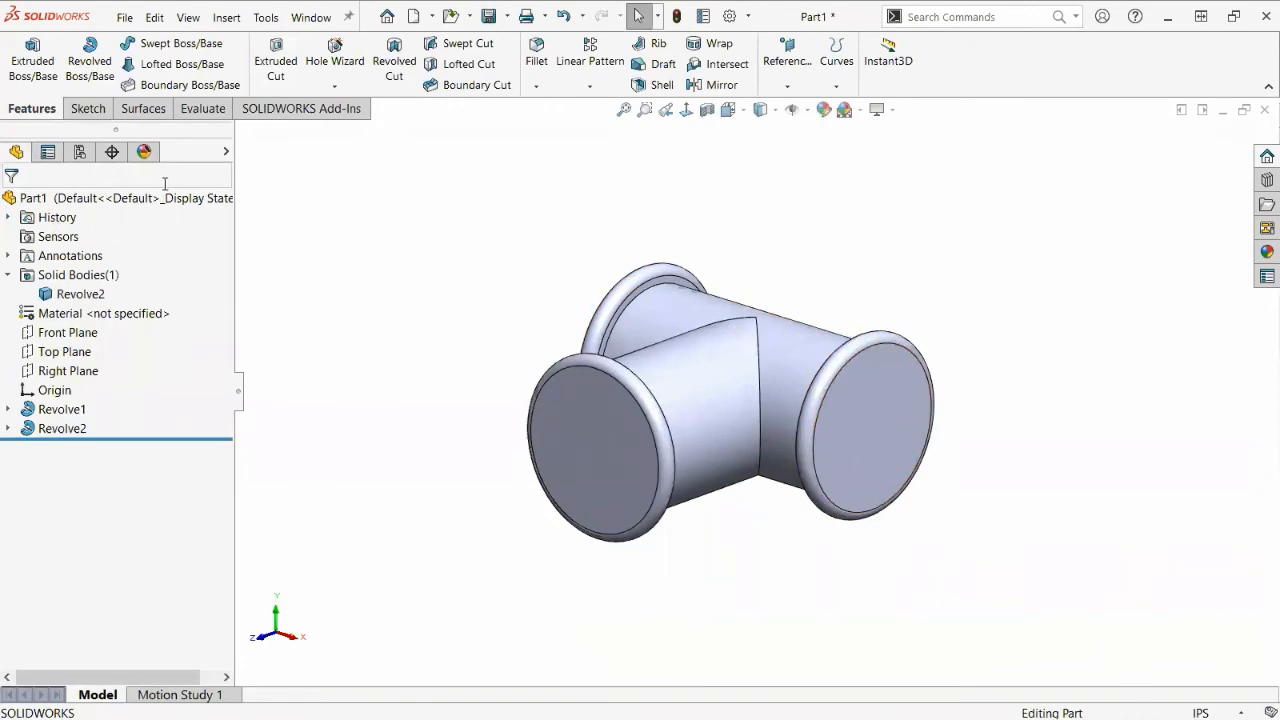
# Start a sketch on the first revolve's circular end face and draw a circle concentric with it, about 0.29 in in radius.
pyautogui.moveTo(637, 545); pyautogui.dragTo(686, 537, button='middle')
pyautogui.click(825, 405)
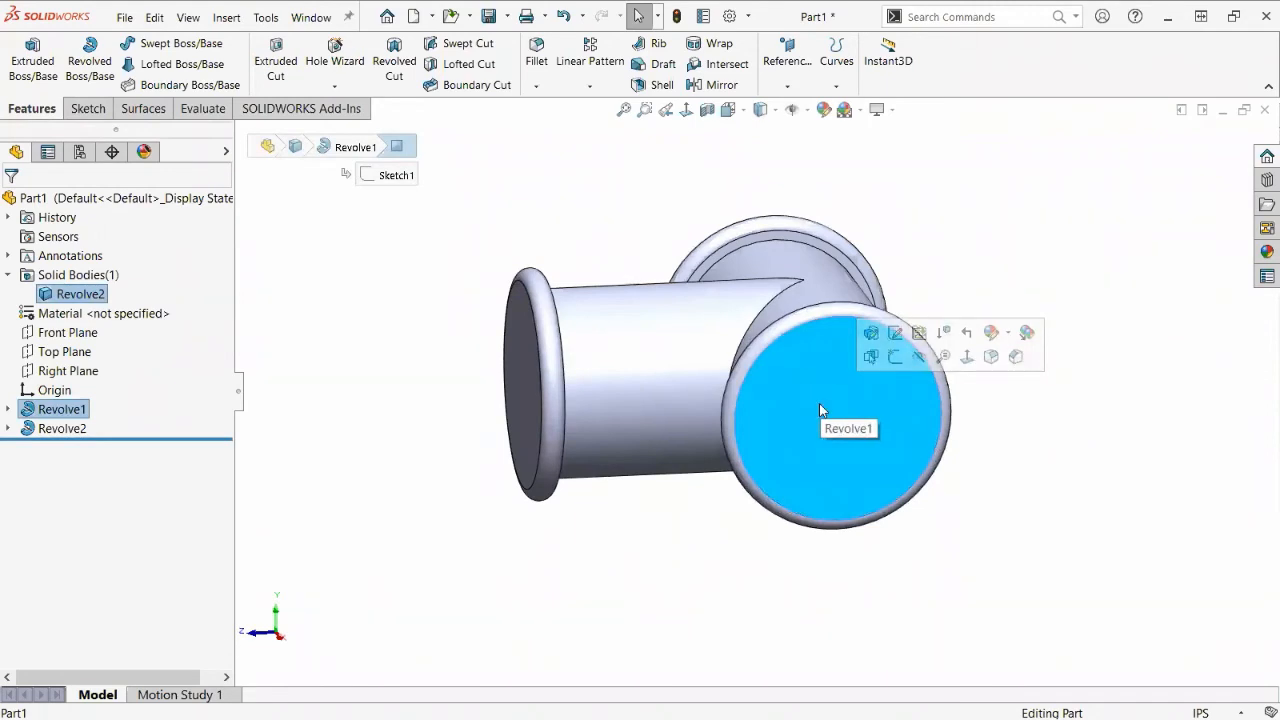
pyautogui.click(895, 359)
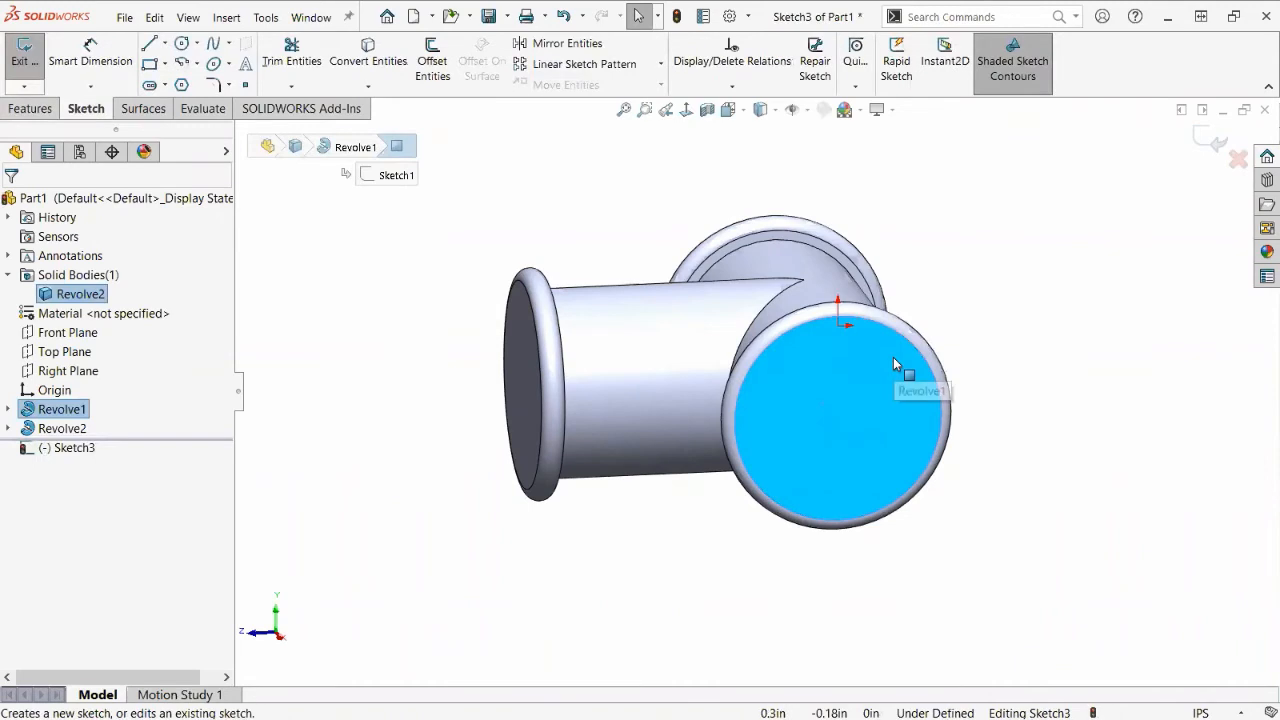
pyautogui.click(181, 44)
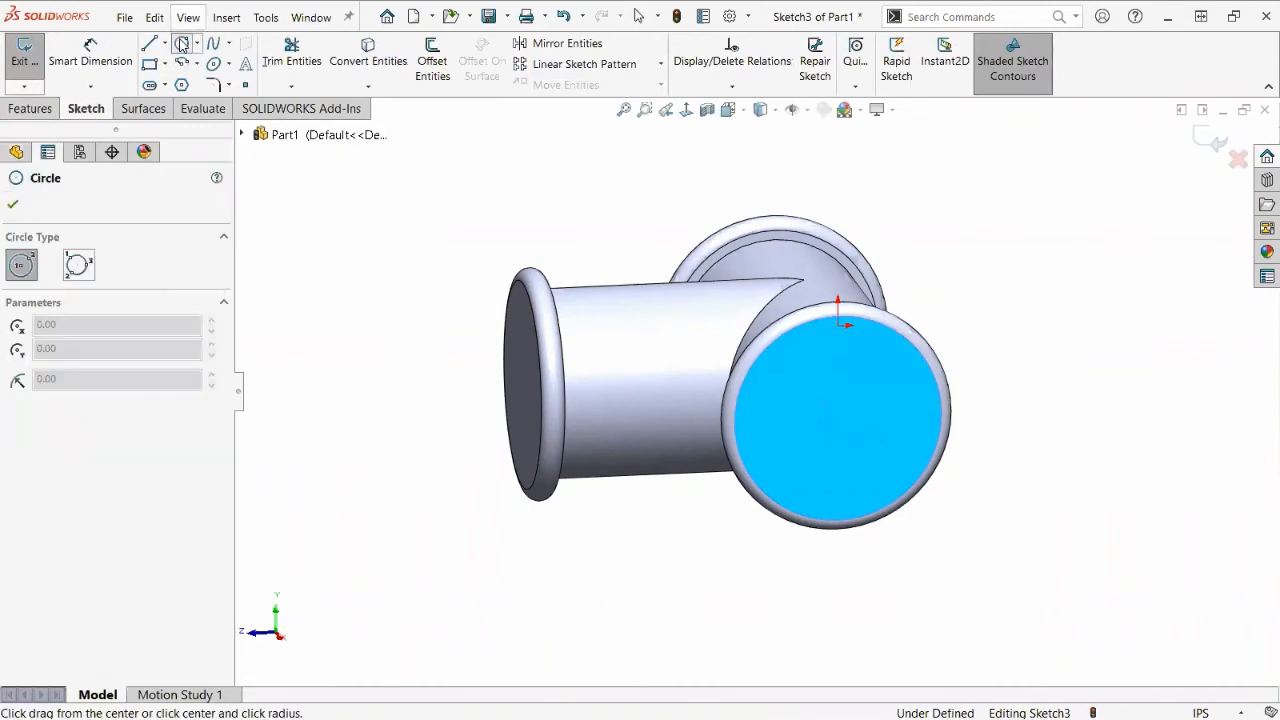
pyautogui.click(838, 419)
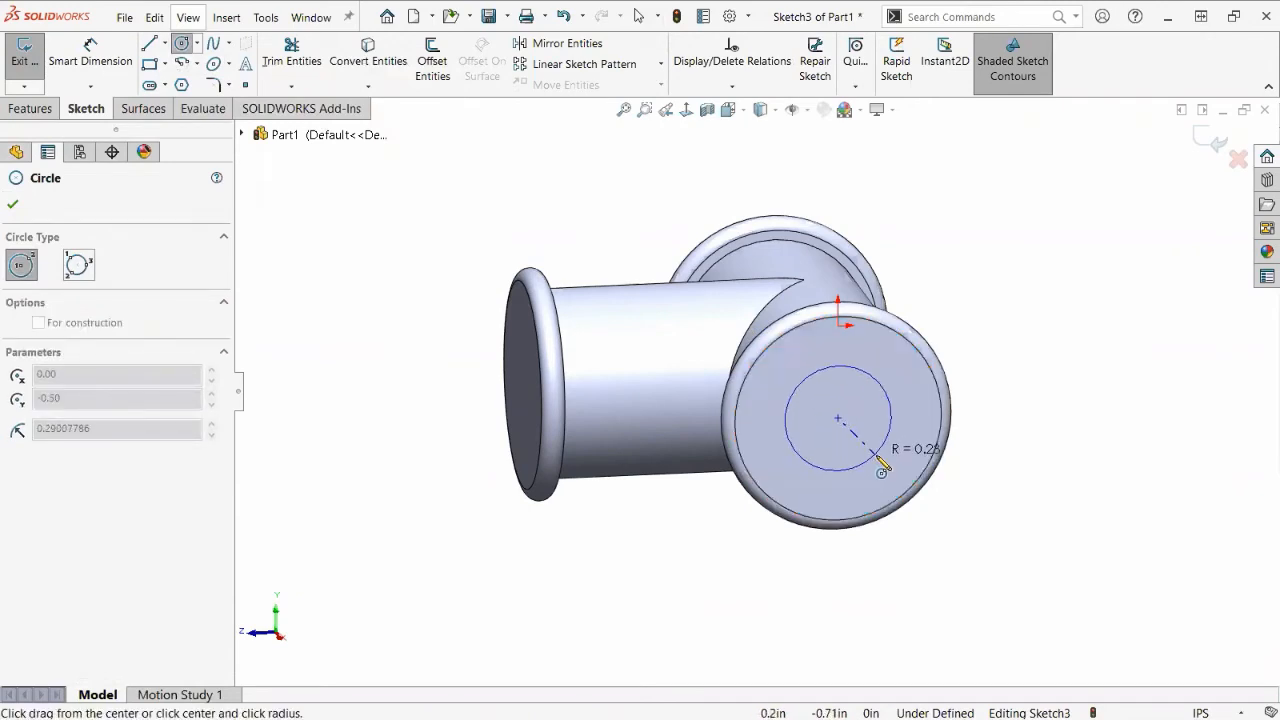
pyautogui.click(878, 460)
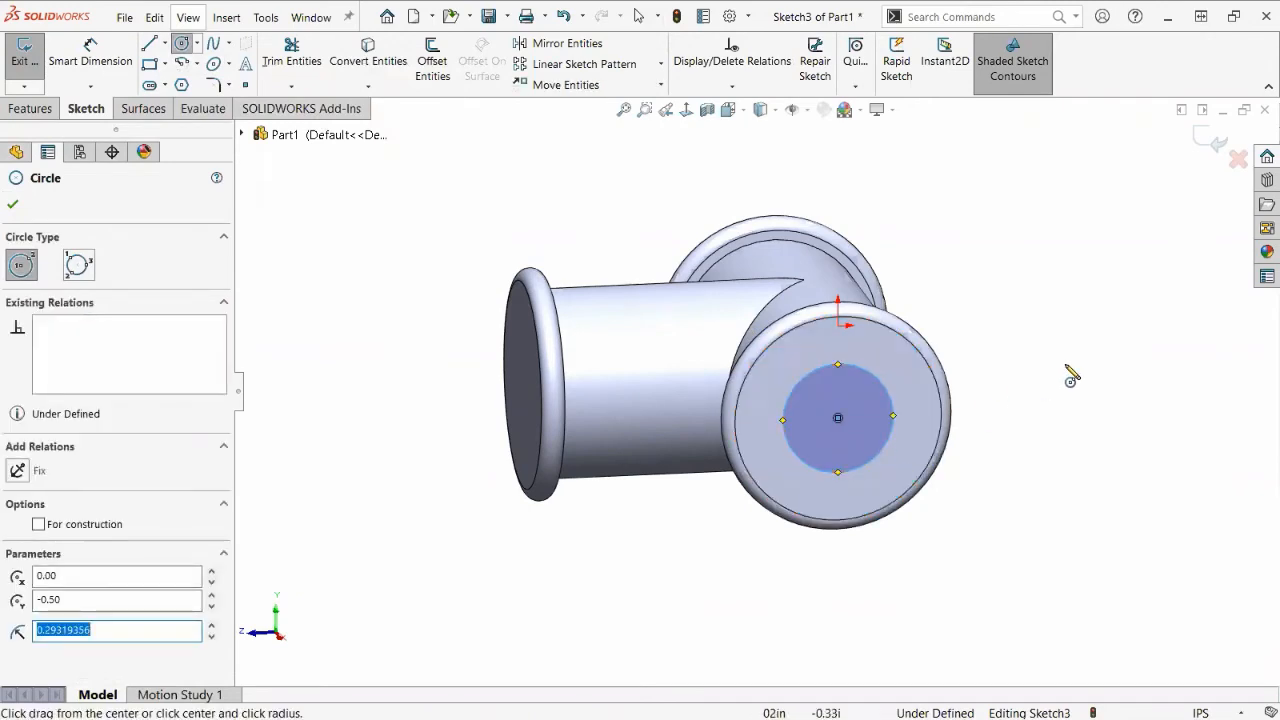
pyautogui.moveTo(1094, 386); pyautogui.dragTo(1093, 280, button='right')
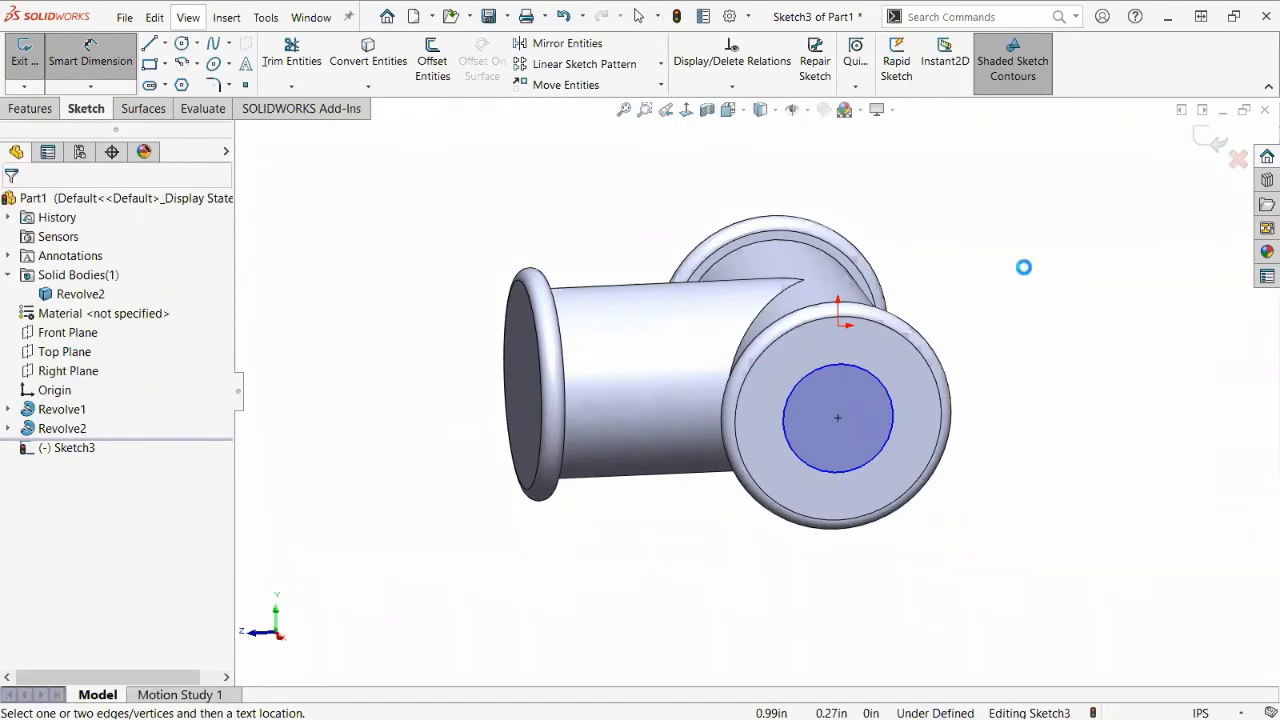
# Switch to the open Wood Working Vise assembly document.
pyautogui.hotkey('ctrl', 'Tab')
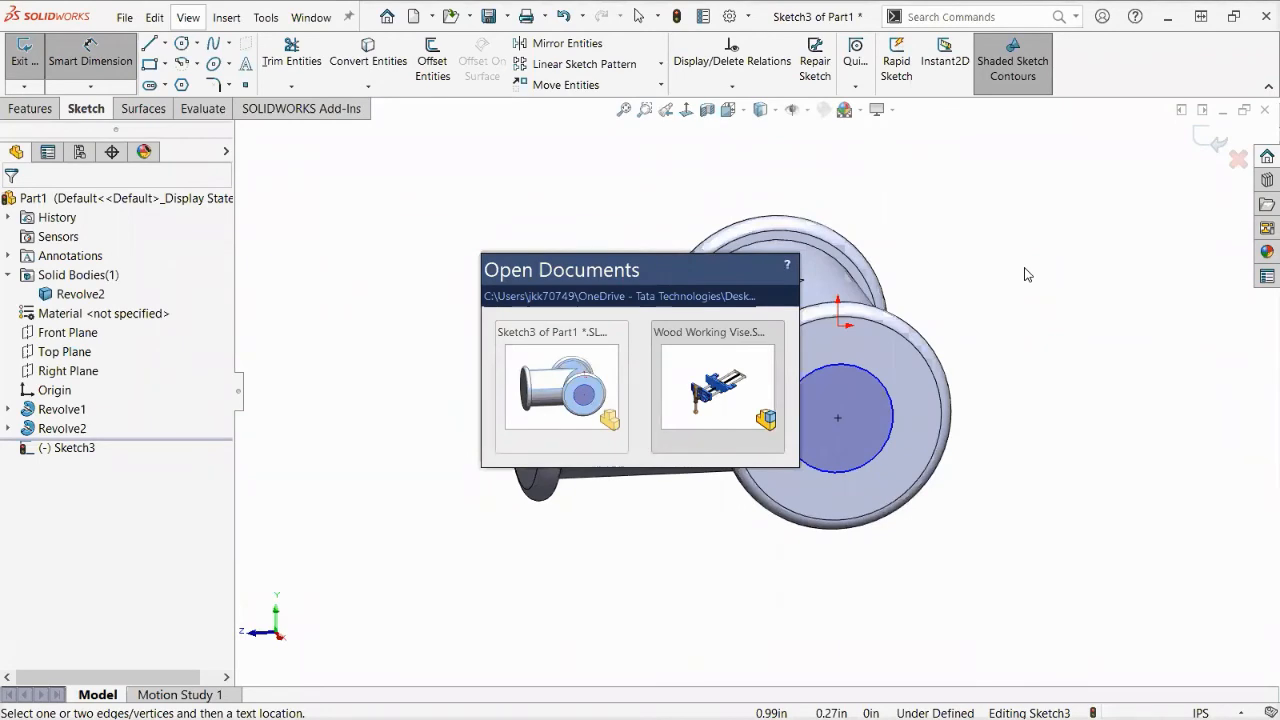
pyautogui.hotkey('ctrl', 'Tab')
pyautogui.hotkey('ctrl', 'Tab')
pyautogui.hotkey('ctrl', 'Tab')
pyautogui.hotkey('ctrl', 'Tab')
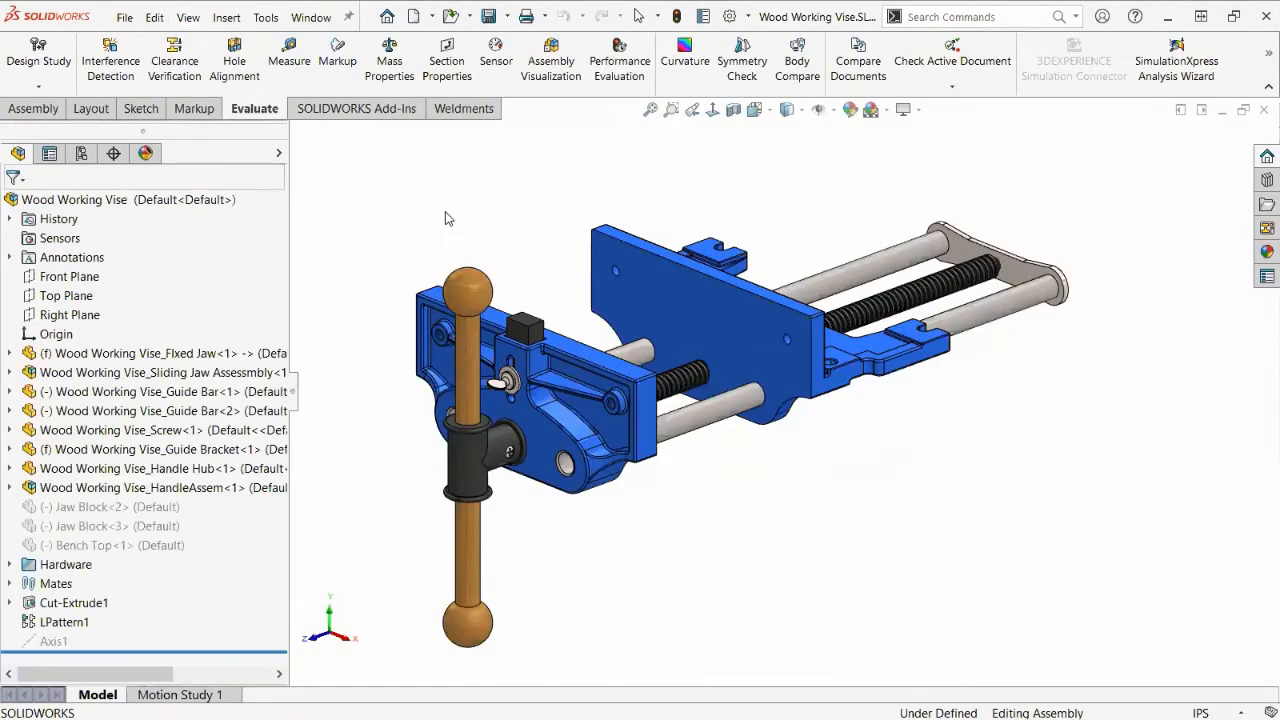
# Measure the cylindrical handle's diameter in the vise assembly and return to the Part1 document.
pyautogui.click(288, 62)
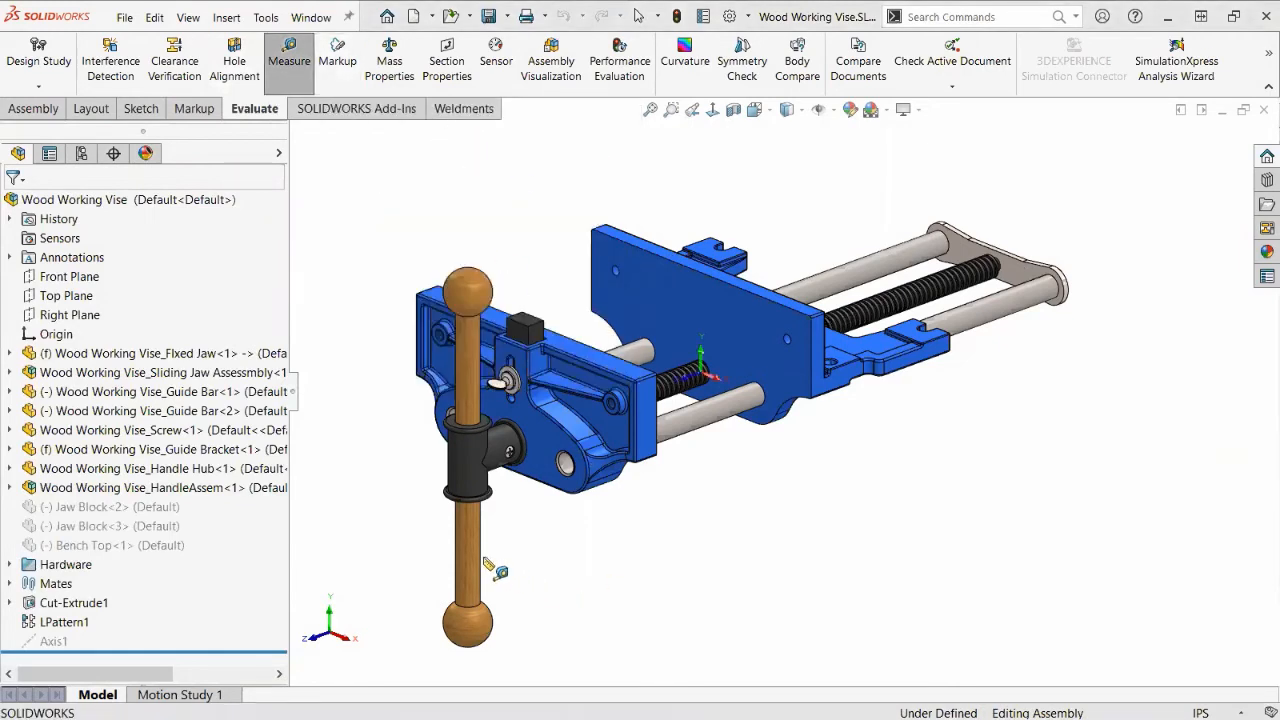
pyautogui.click(473, 556)
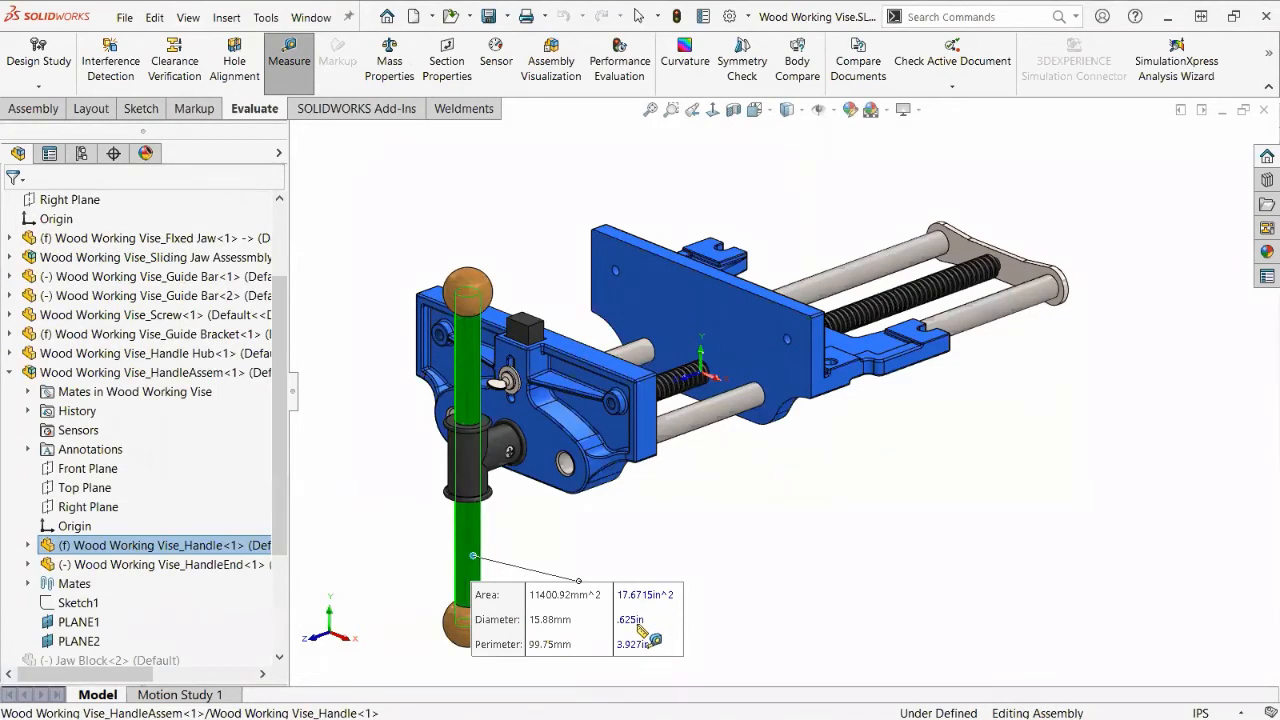
pyautogui.click(741, 582)
pyautogui.hotkey('ctrl', 'Tab')
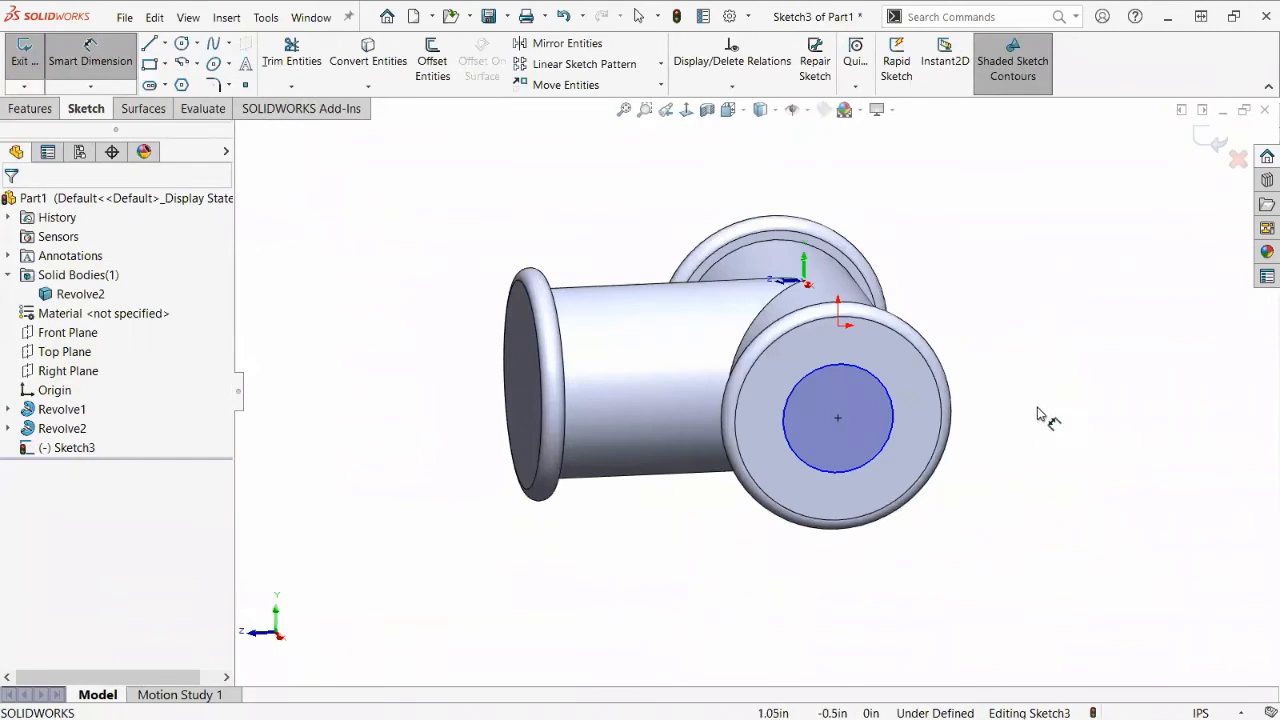
# Dimension the diameter of the sketched circle on the end face as .625+1/32 in.
pyautogui.moveTo(1042, 414); pyautogui.dragTo(1034, 328, button='right')
pyautogui.moveTo(1043, 372); pyautogui.dragTo(1029, 277, button='right')
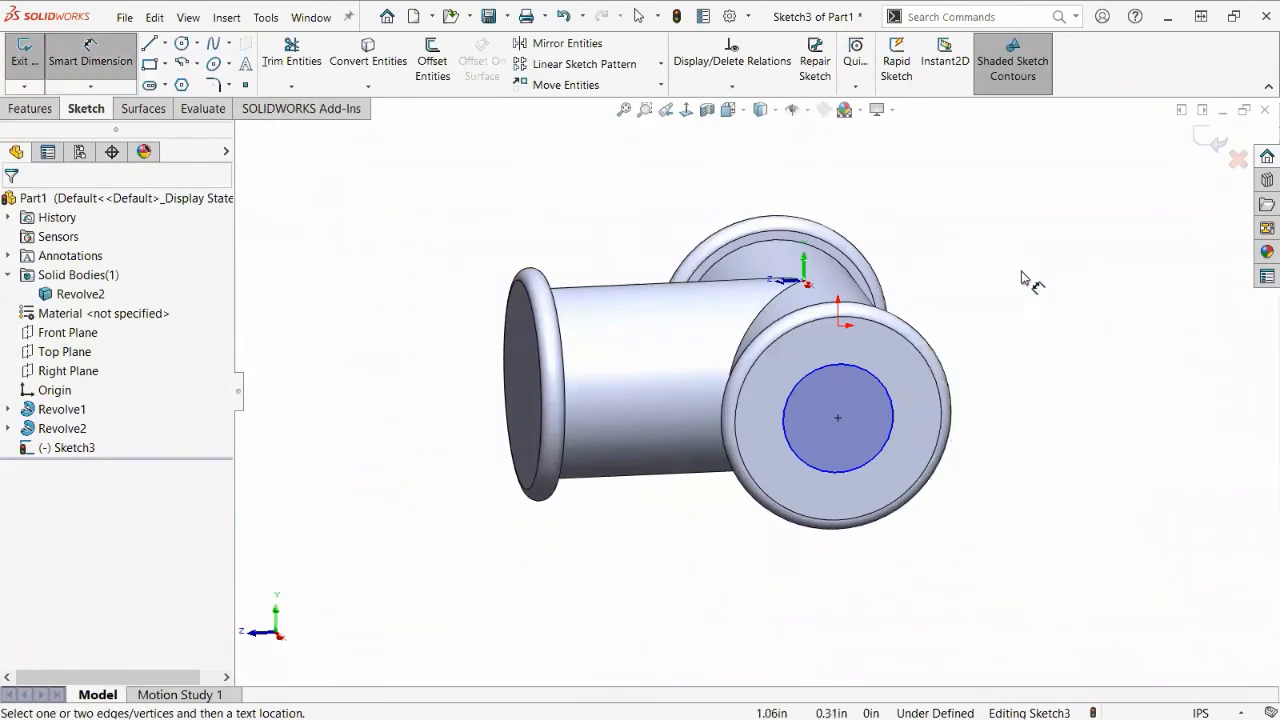
pyautogui.click(893, 400)
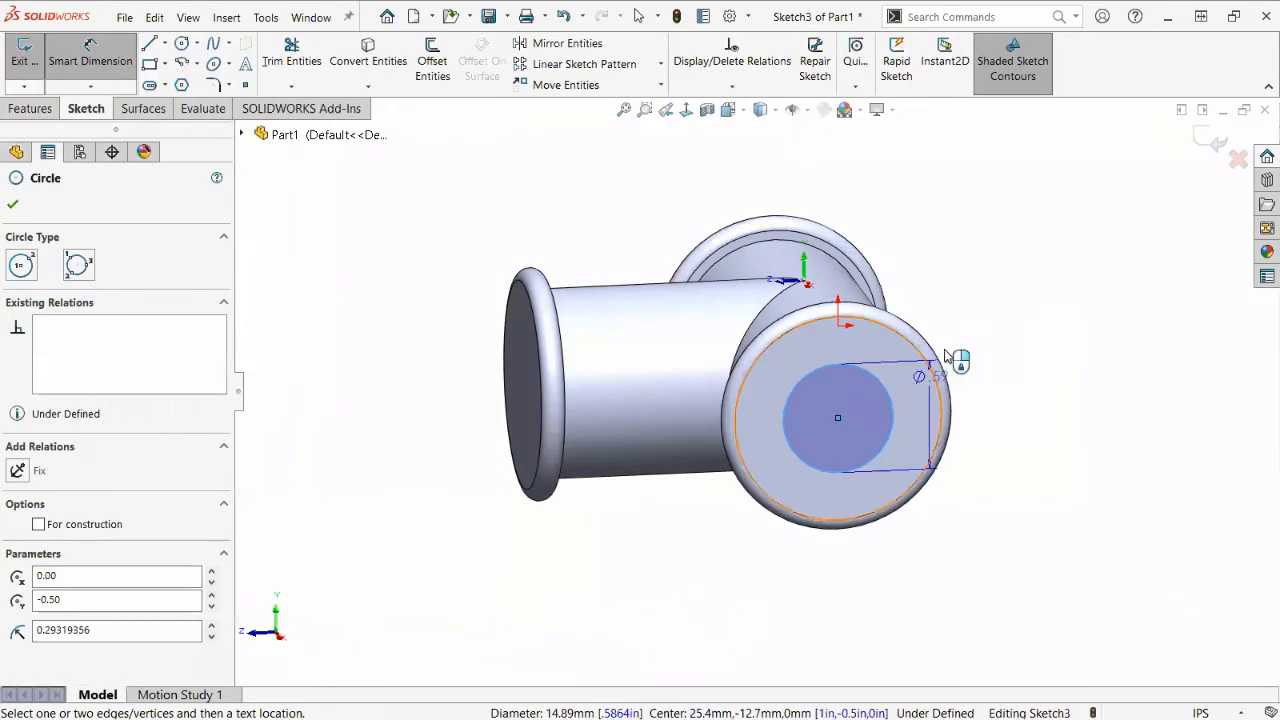
pyautogui.click(985, 276)
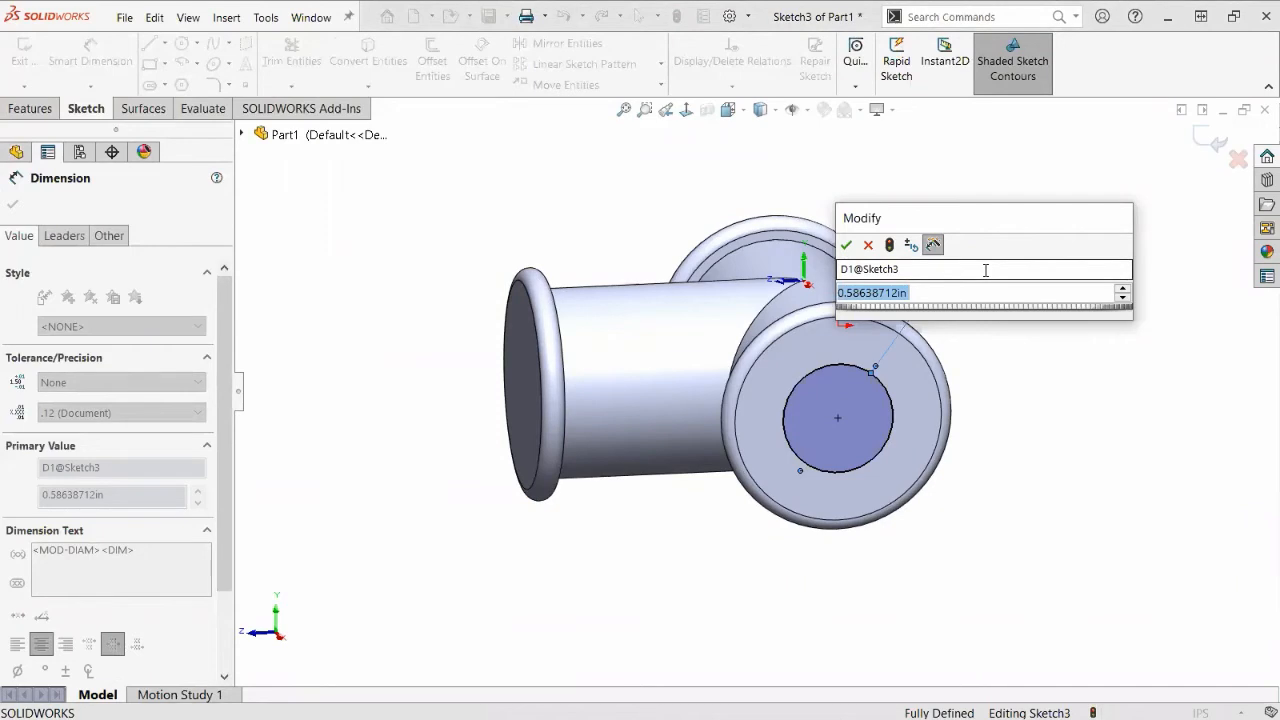
pyautogui.press('BackSpace')
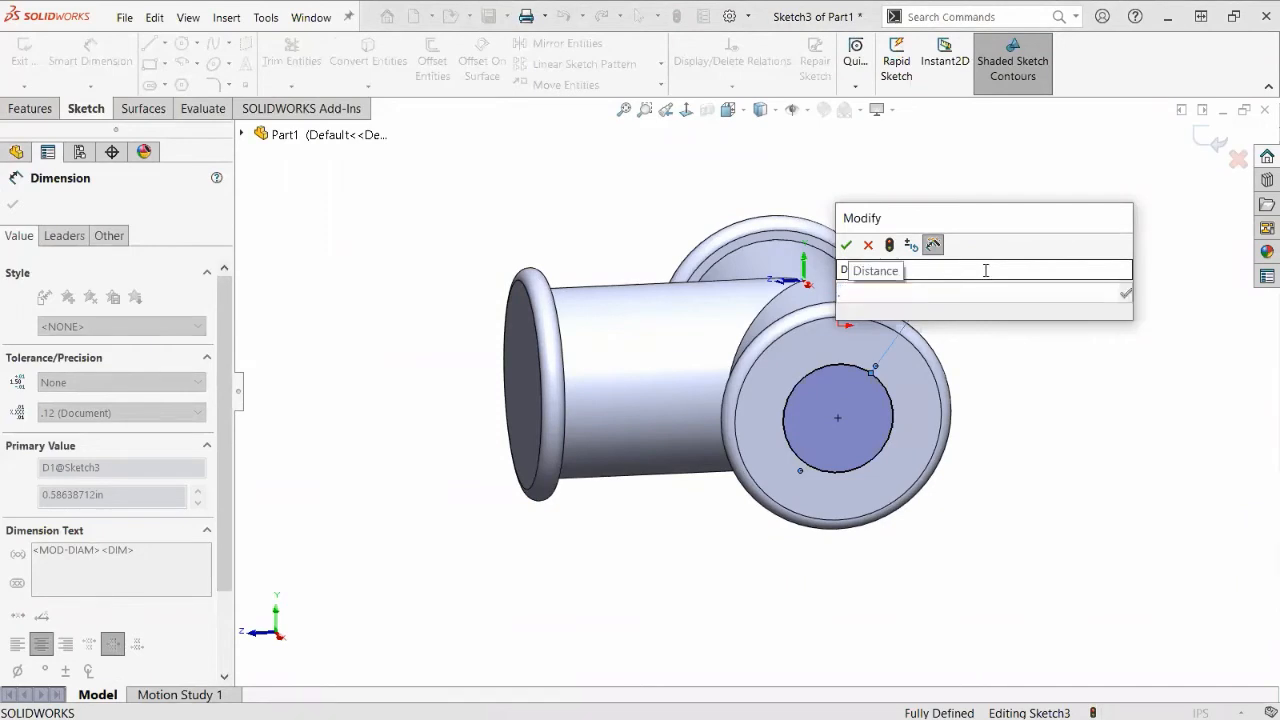
pyautogui.write('.625')
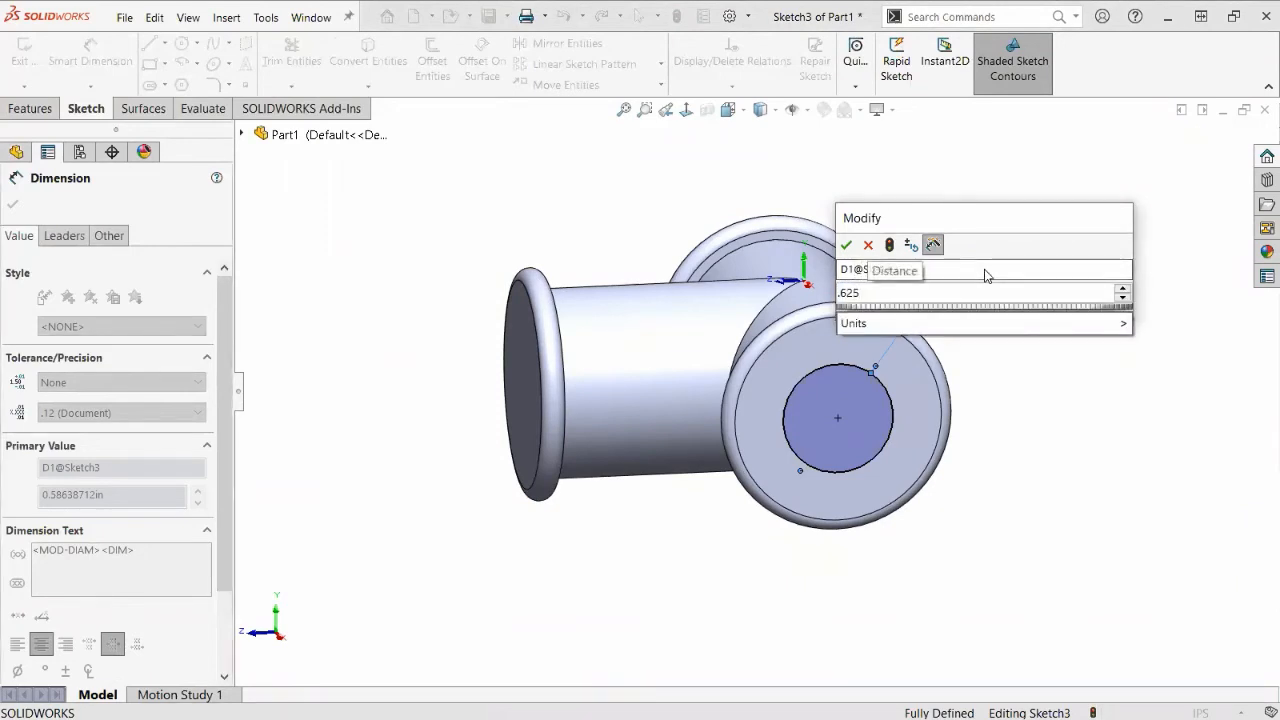
pyautogui.write('+')
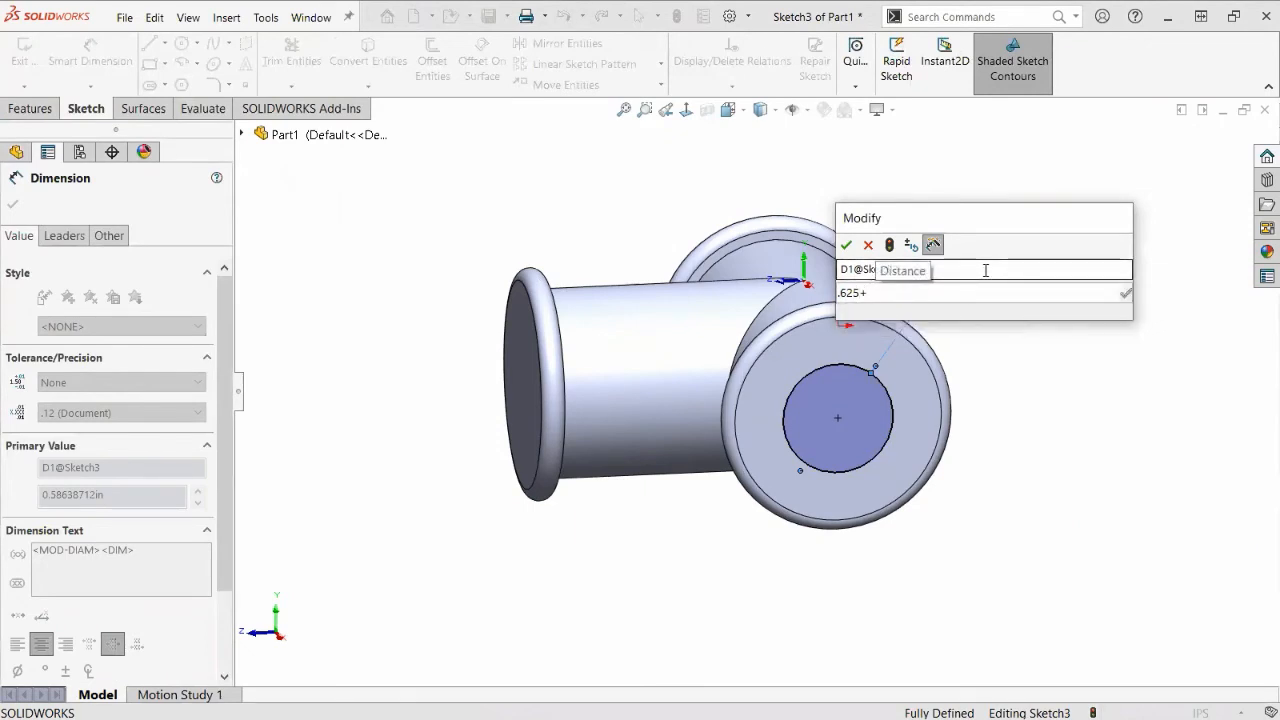
pyautogui.write('1/')
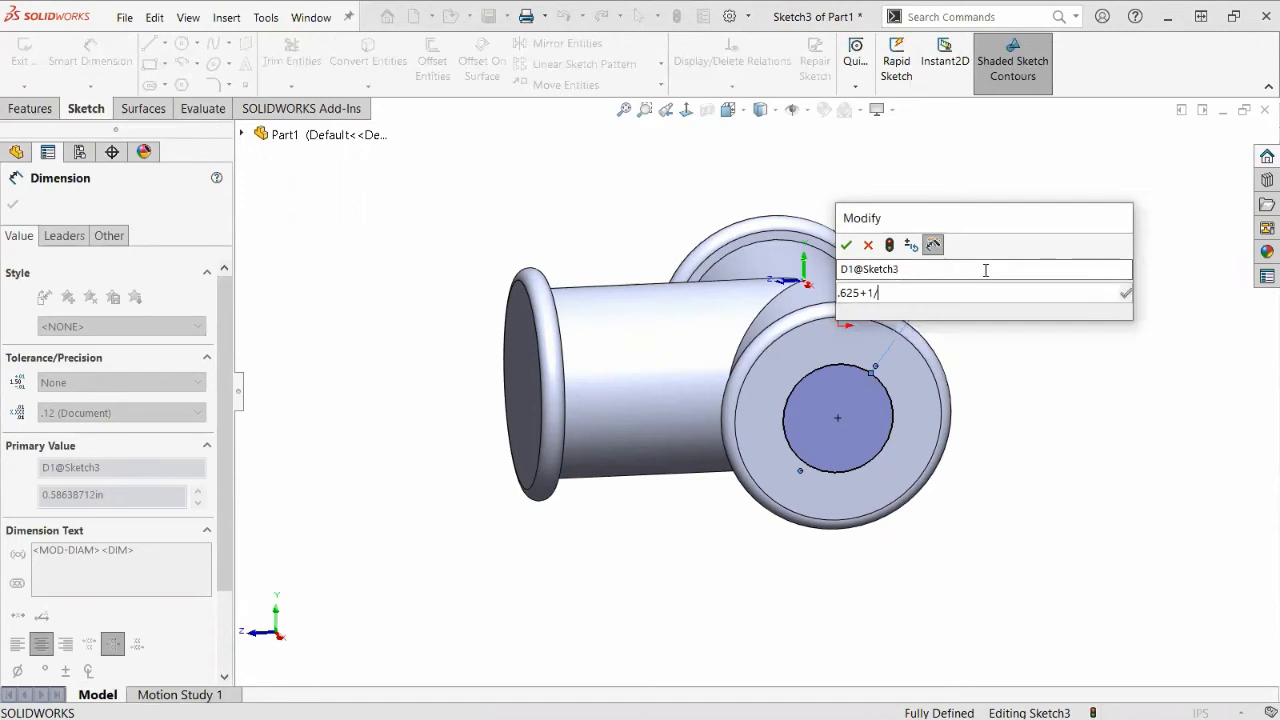
pyautogui.write('32')
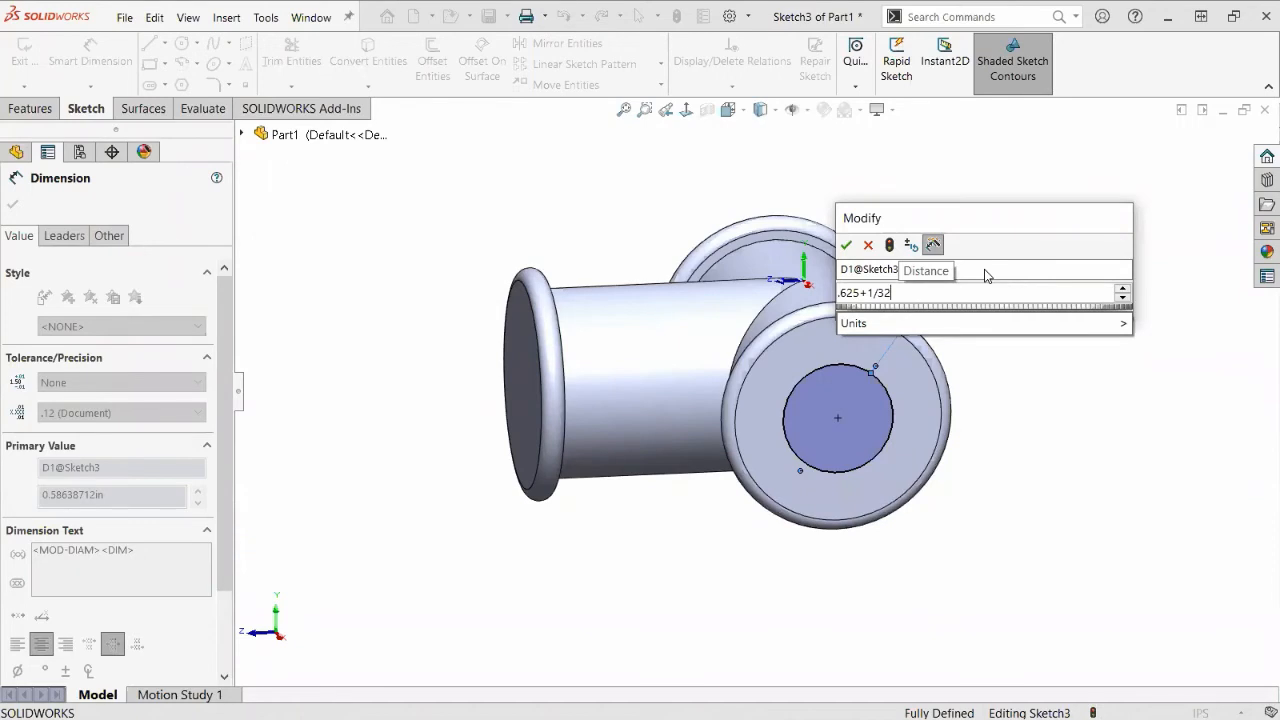
pyautogui.press('Return')
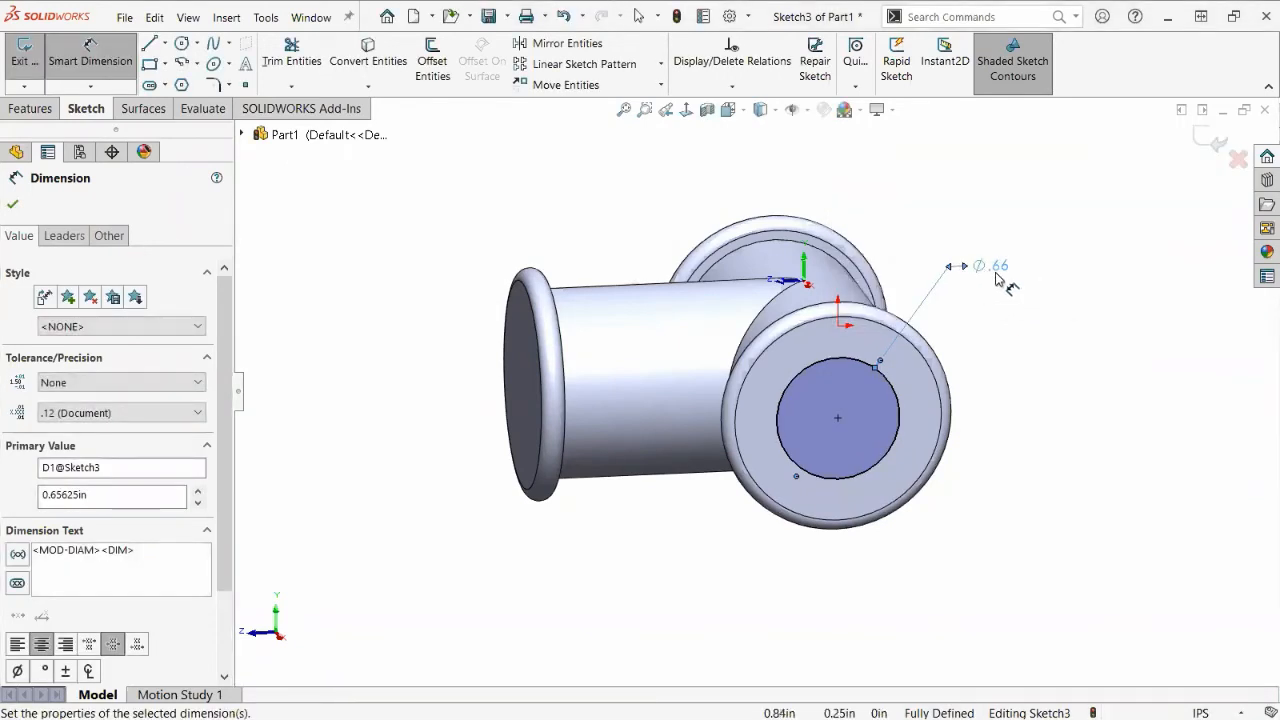
# Check the circle's exact diameter value and set that dimension's display precision to four decimal places (.1234).
pyautogui.doubleClick(990, 266)
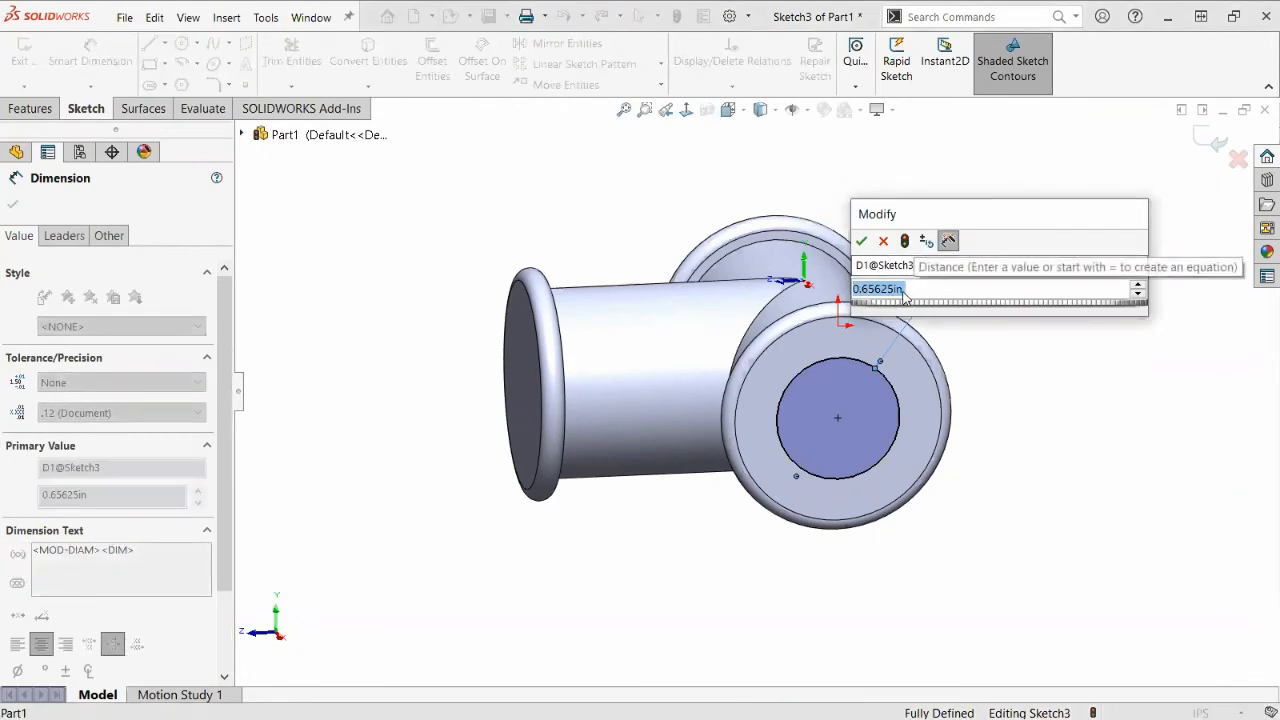
pyautogui.click(862, 242)
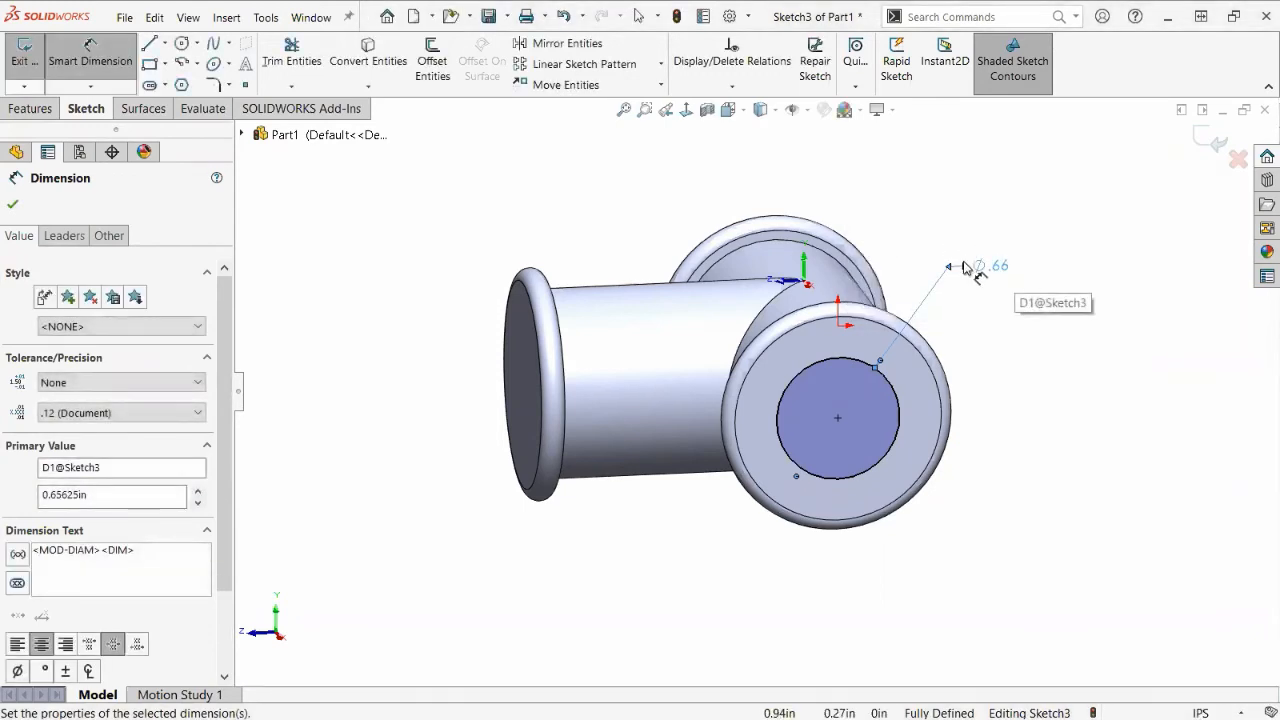
pyautogui.click(195, 418)
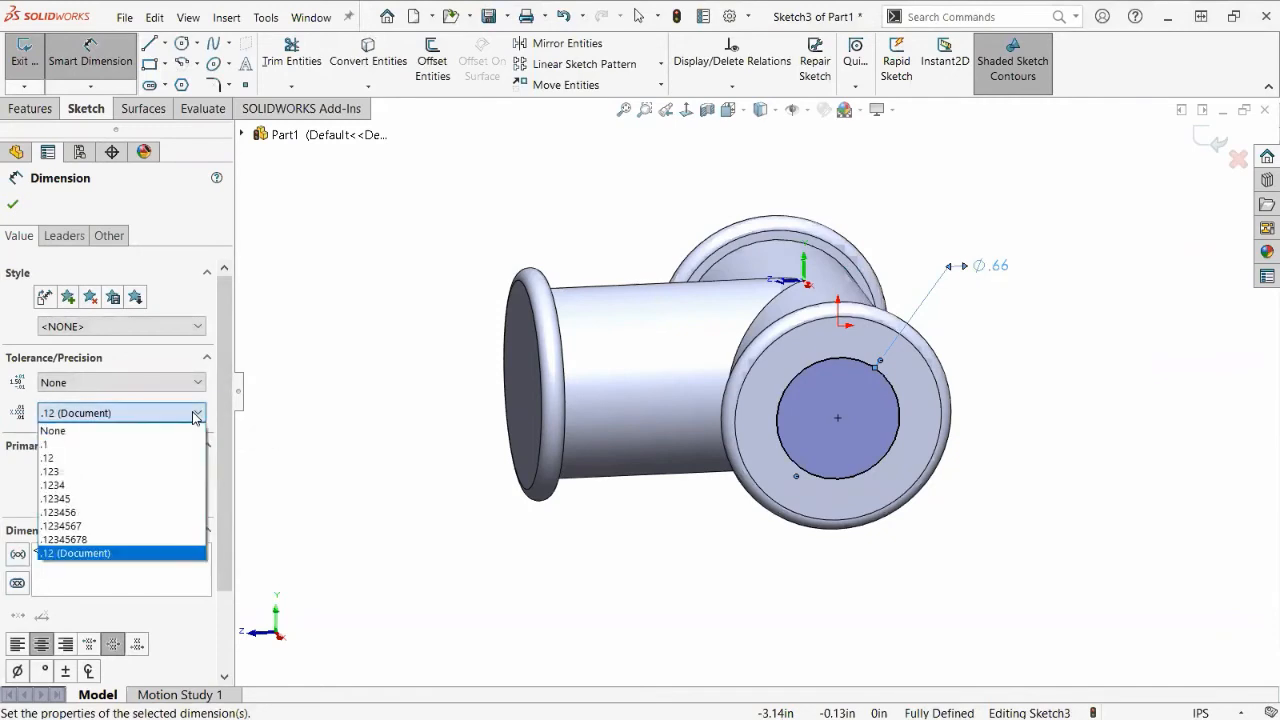
pyautogui.click(111, 488)
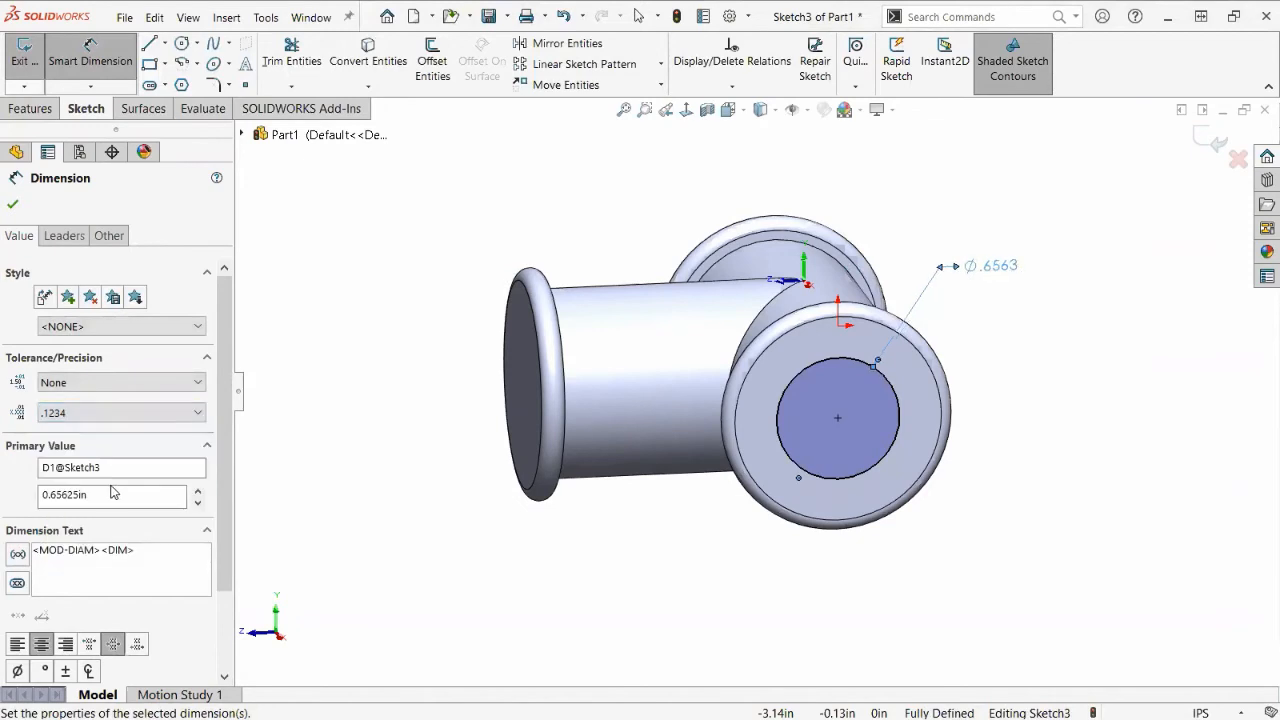
pyautogui.click(1035, 358)
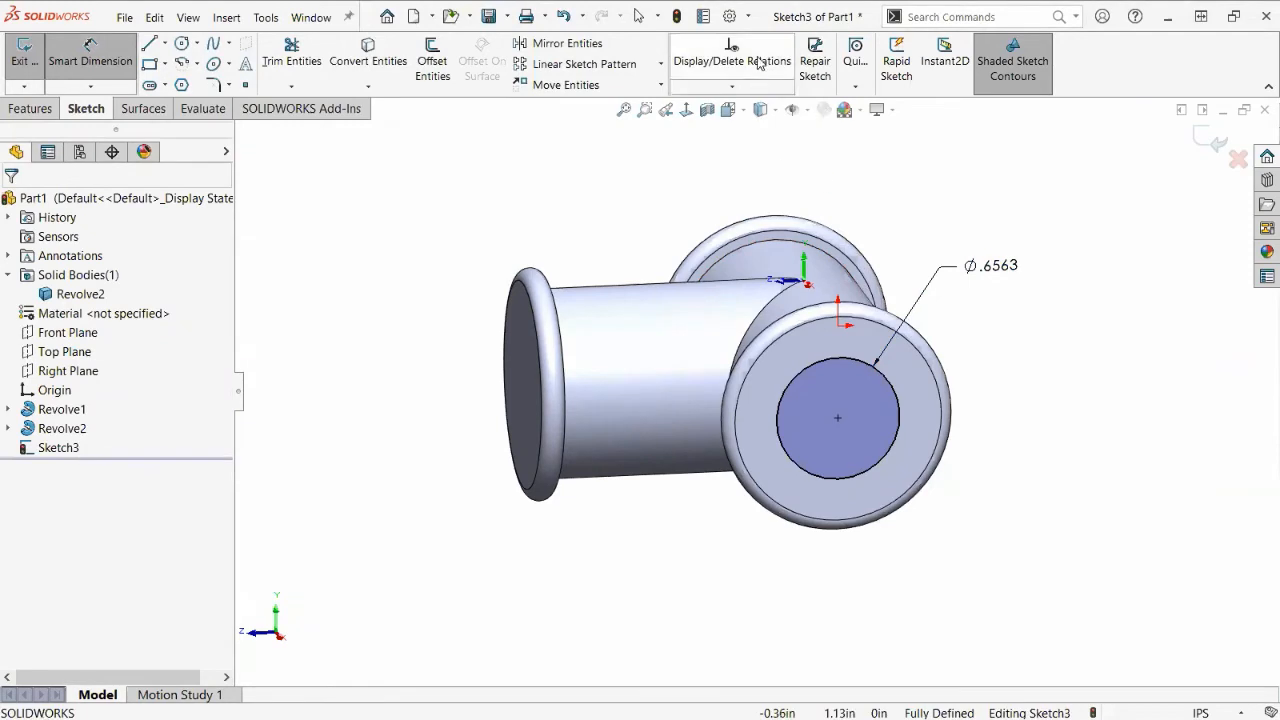
# Set the document's primary precision for dimensions to four decimal places (.1234).
pyautogui.click(731, 16)
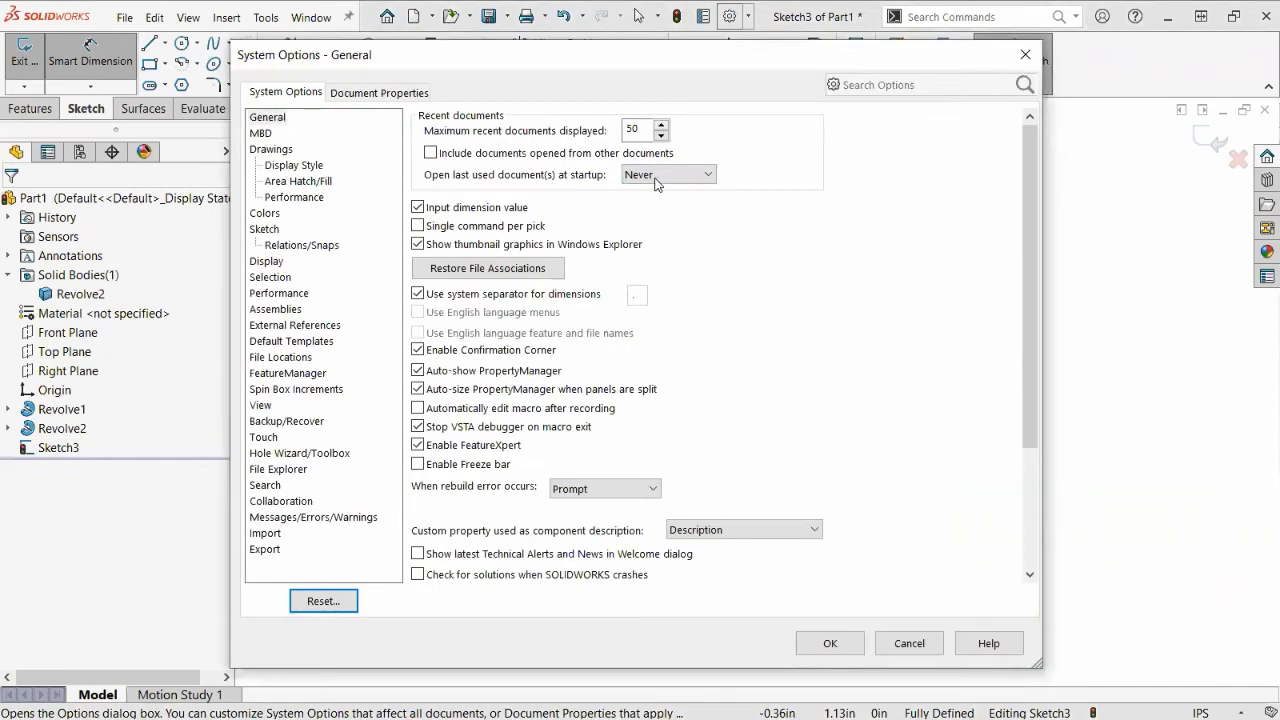
pyautogui.click(365, 97)
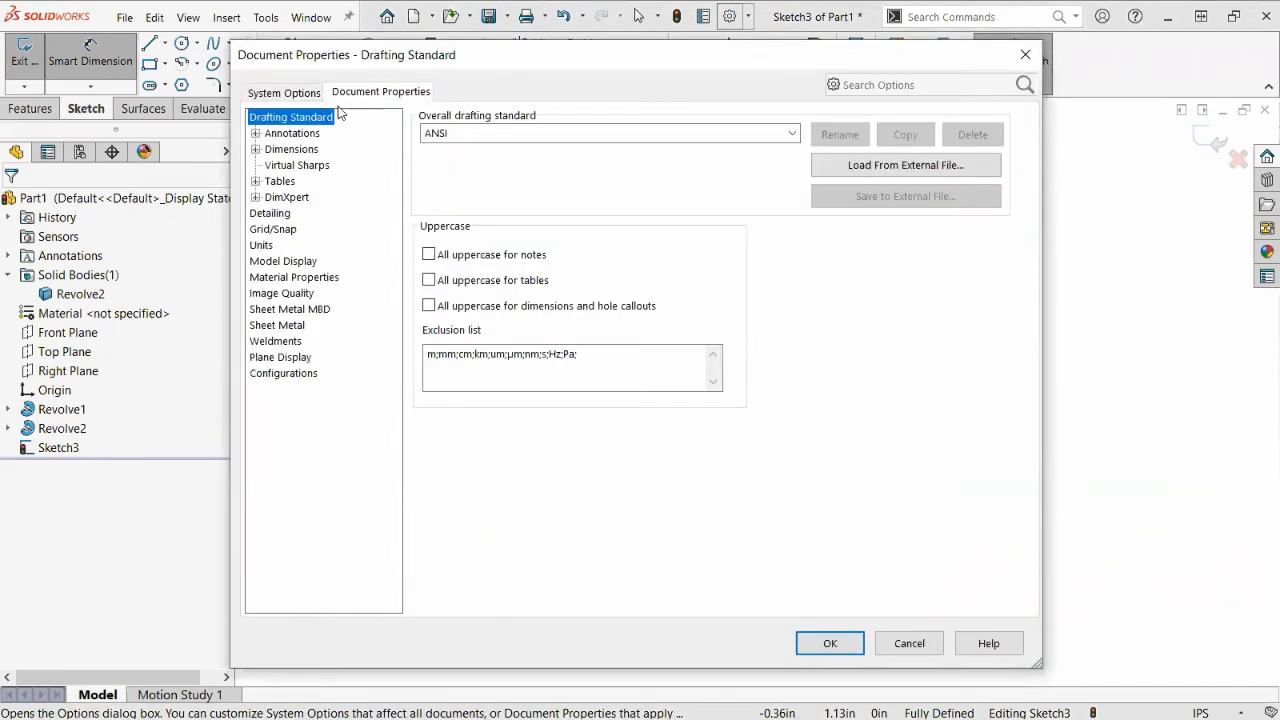
pyautogui.click(256, 149)
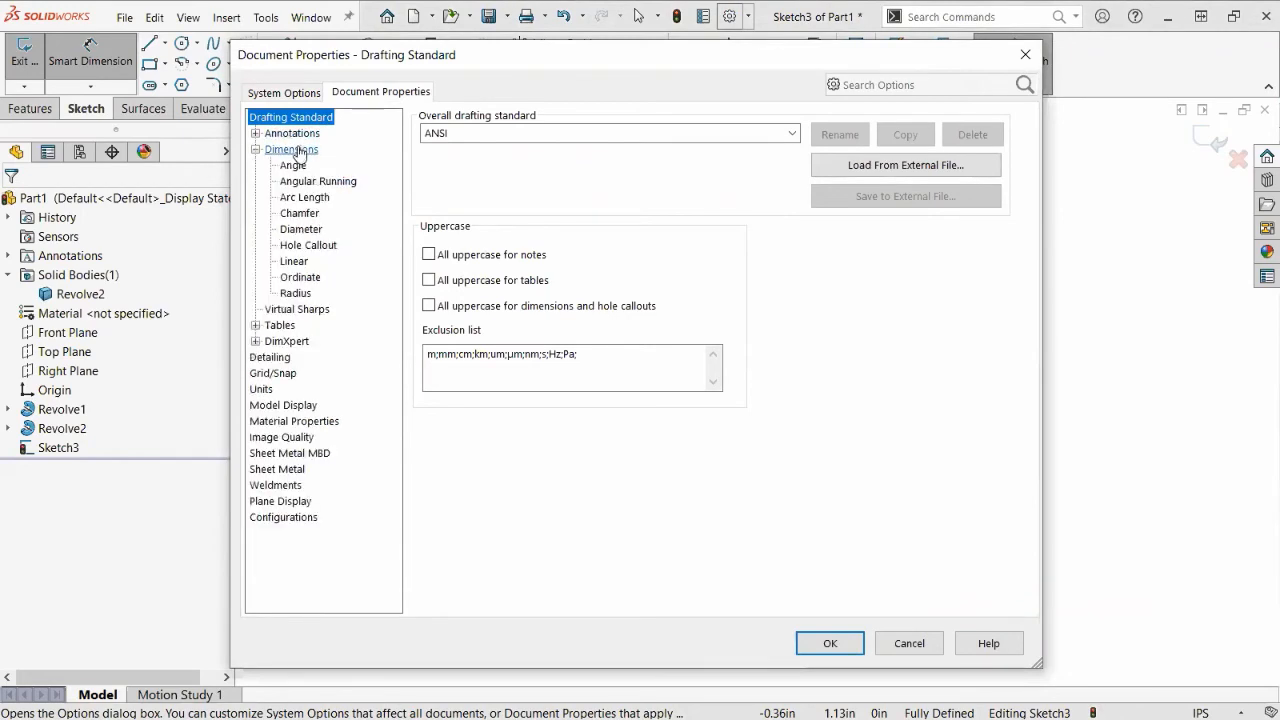
pyautogui.click(299, 152)
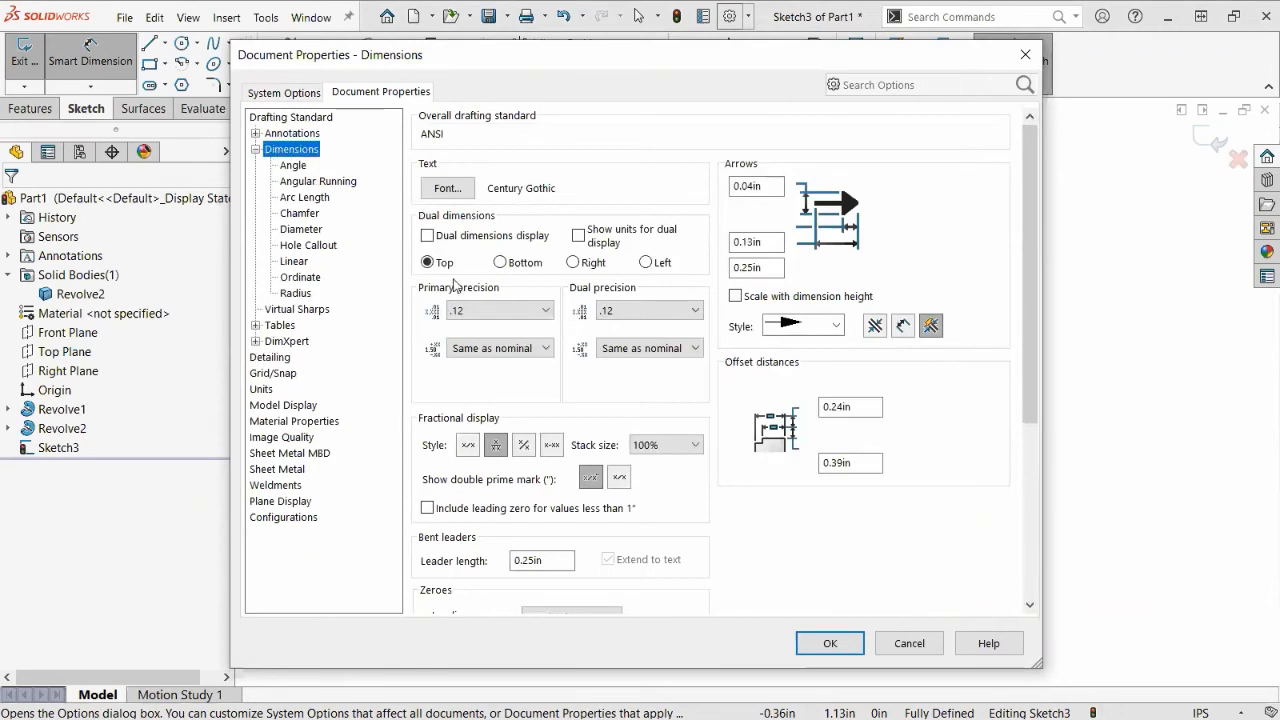
pyautogui.click(545, 312)
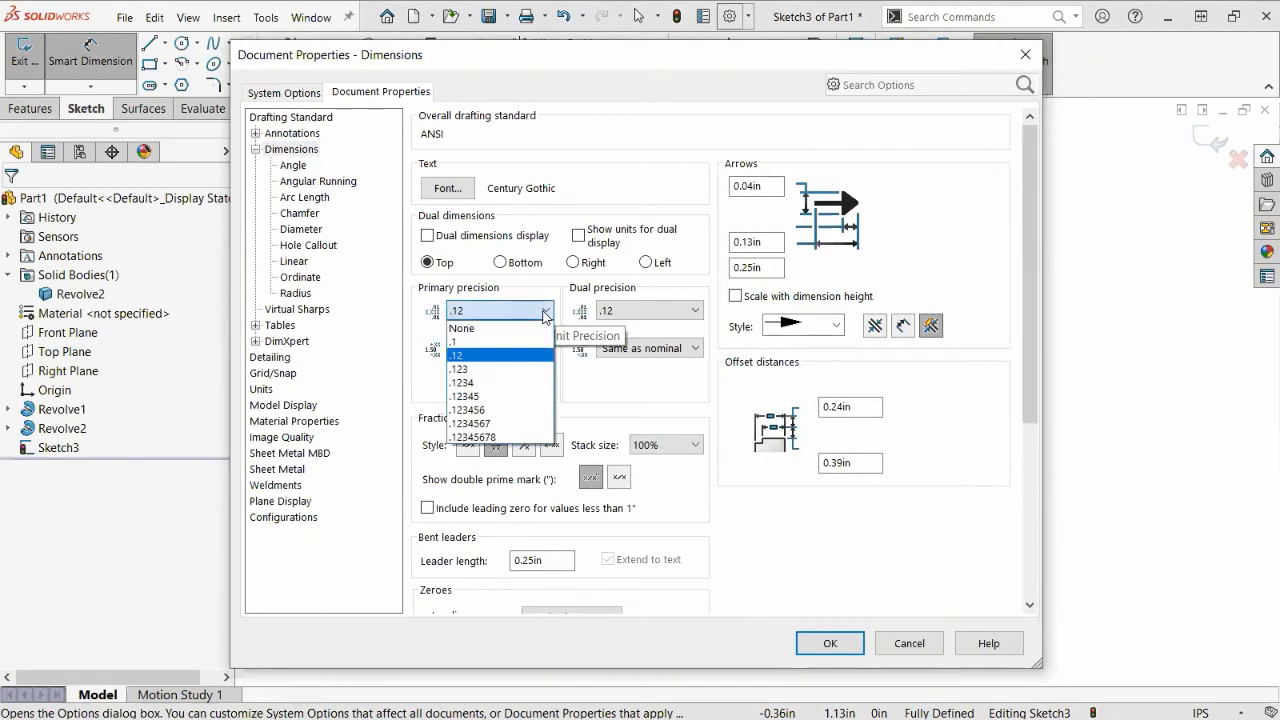
pyautogui.click(497, 383)
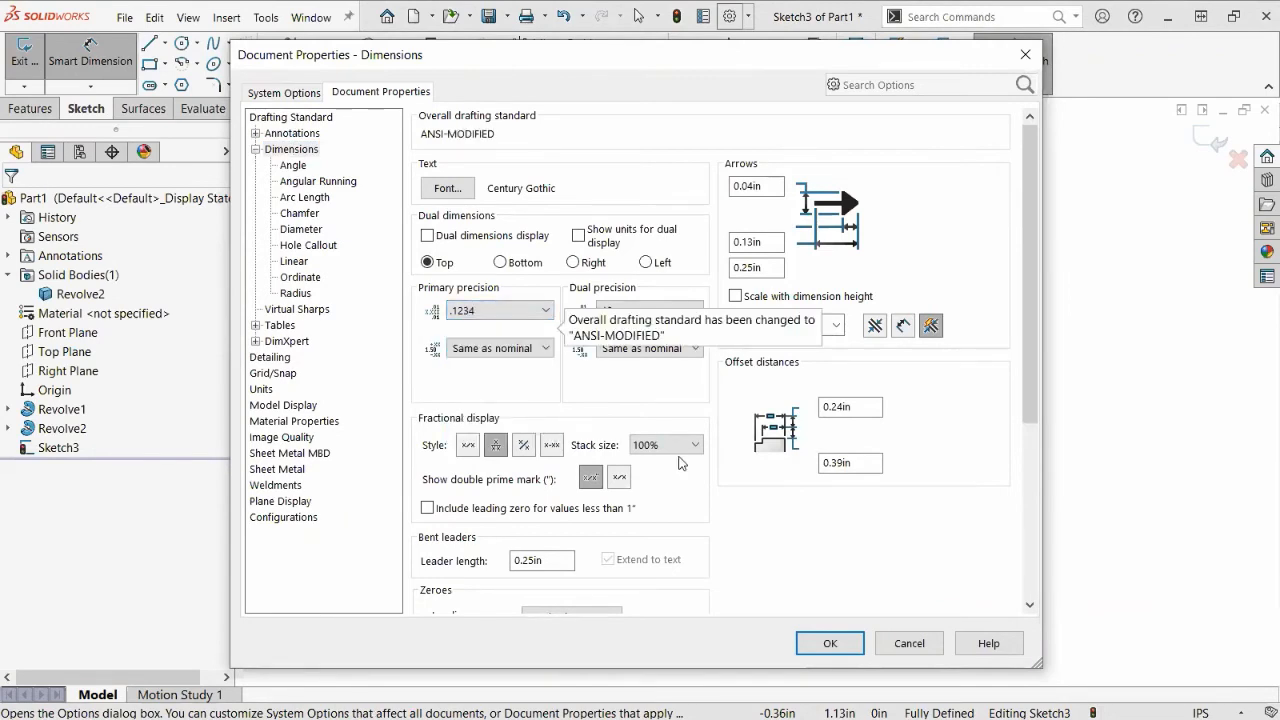
pyautogui.click(830, 645)
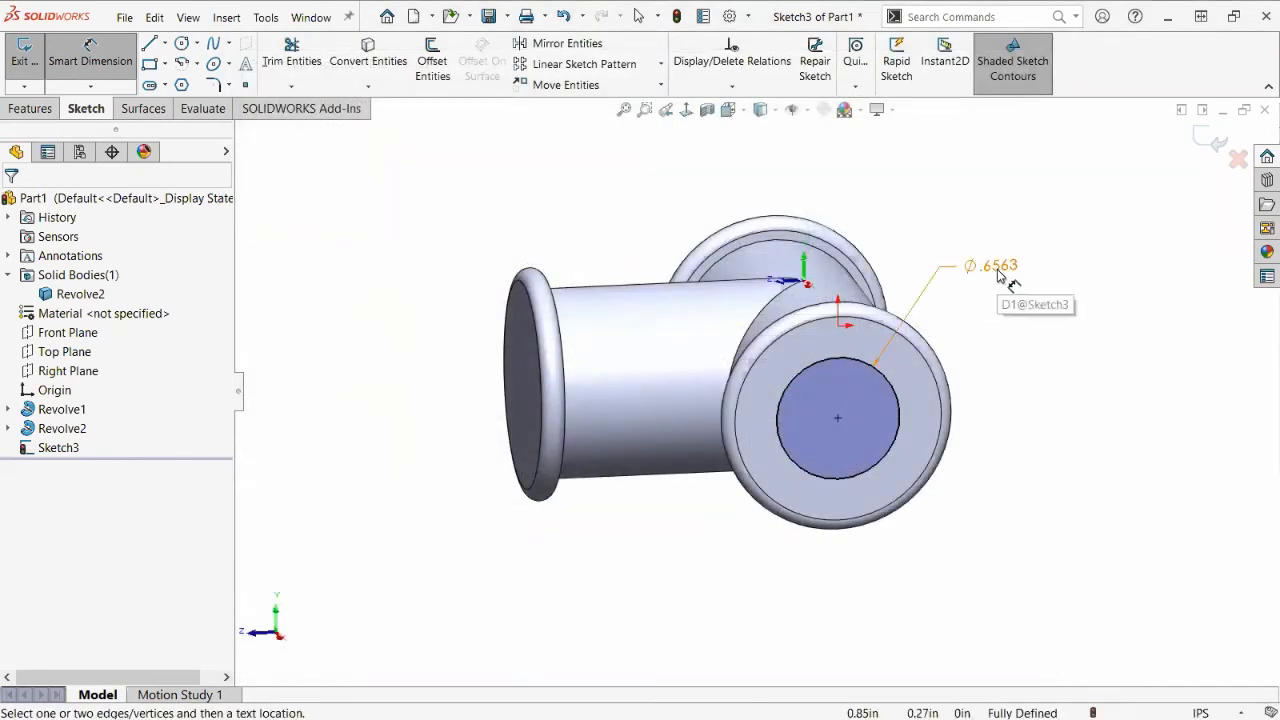
# Cut-extrude the circle with the Up To Surface end condition, ending at the opposite circular end face of the first revolve.
pyautogui.click(1211, 143)
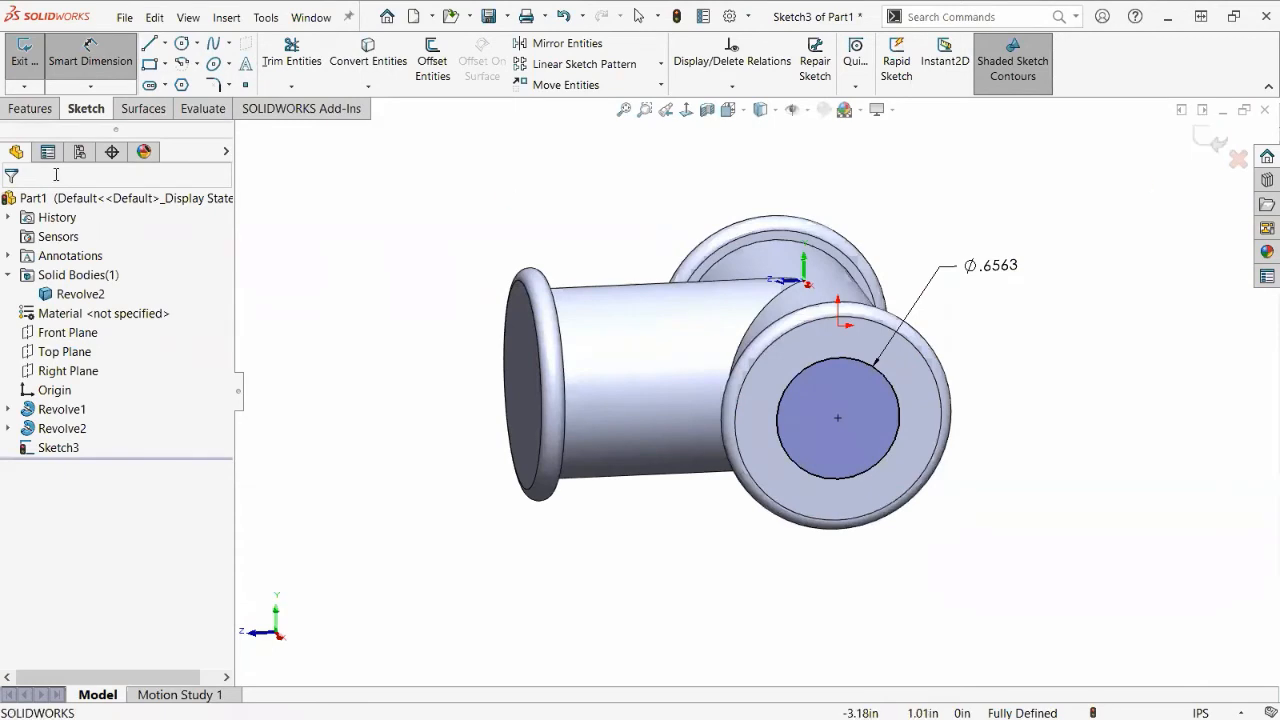
pyautogui.click(36, 109)
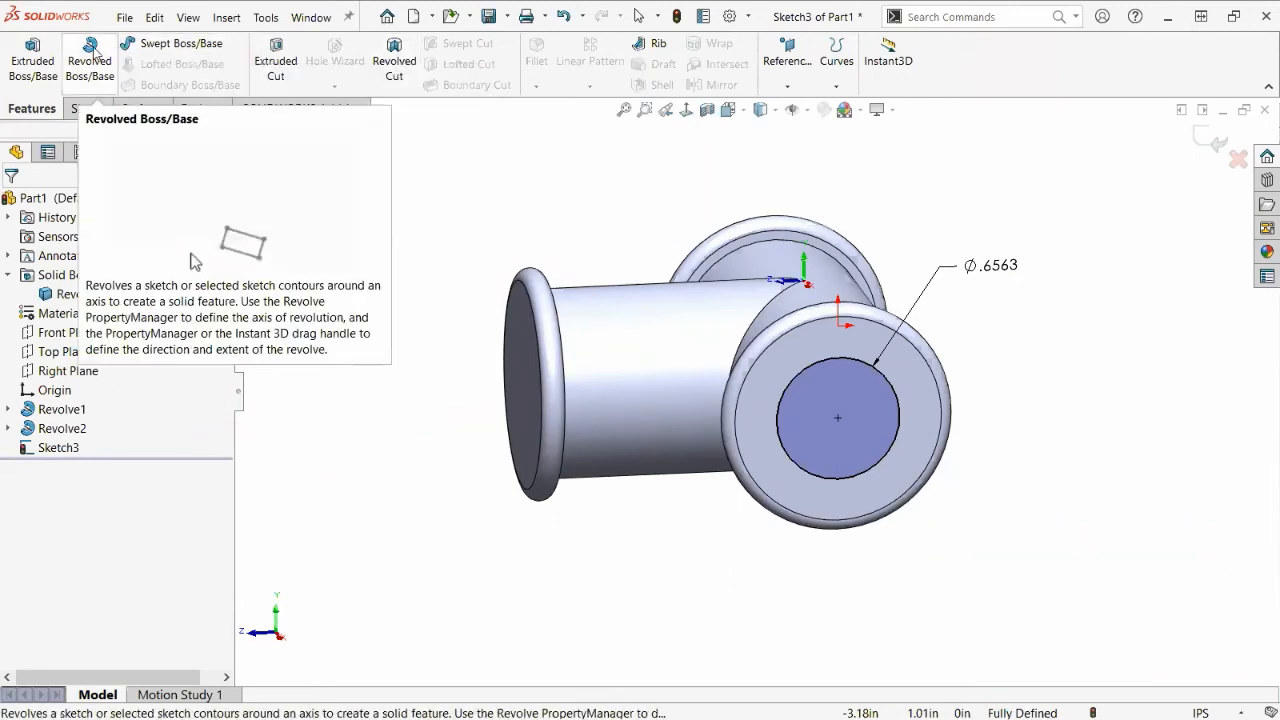
pyautogui.click(278, 52)
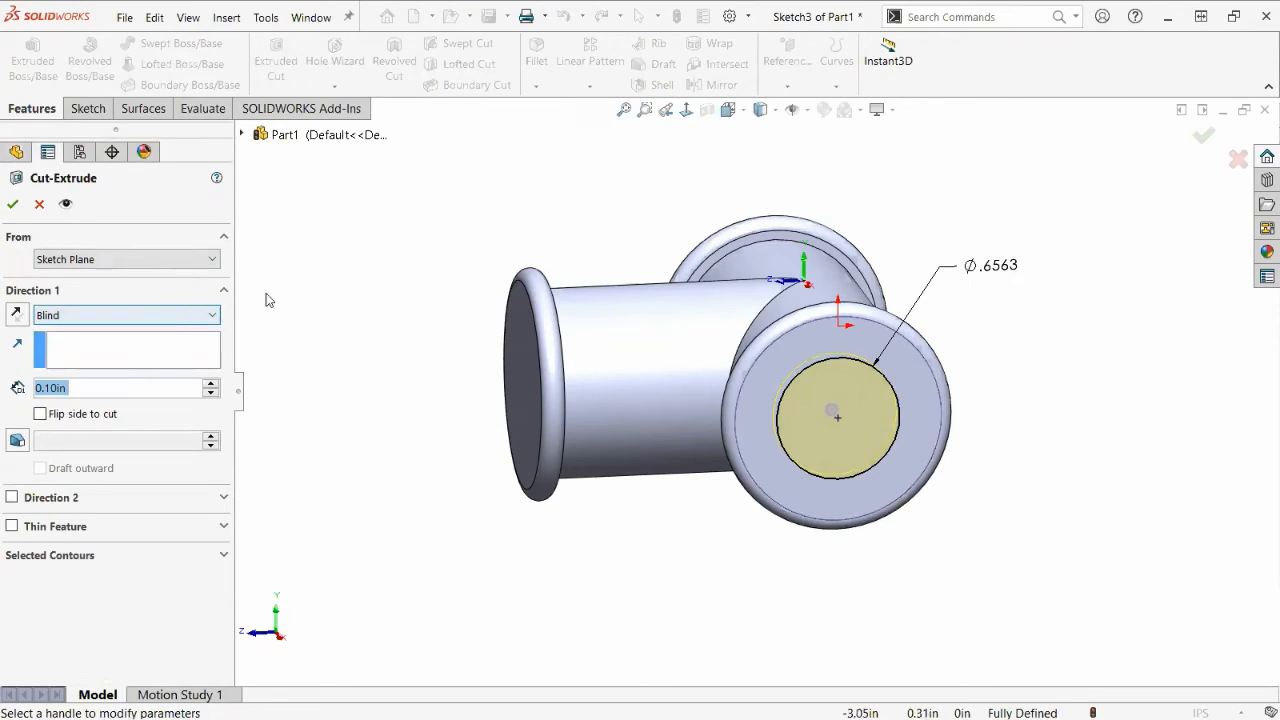
pyautogui.click(210, 318)
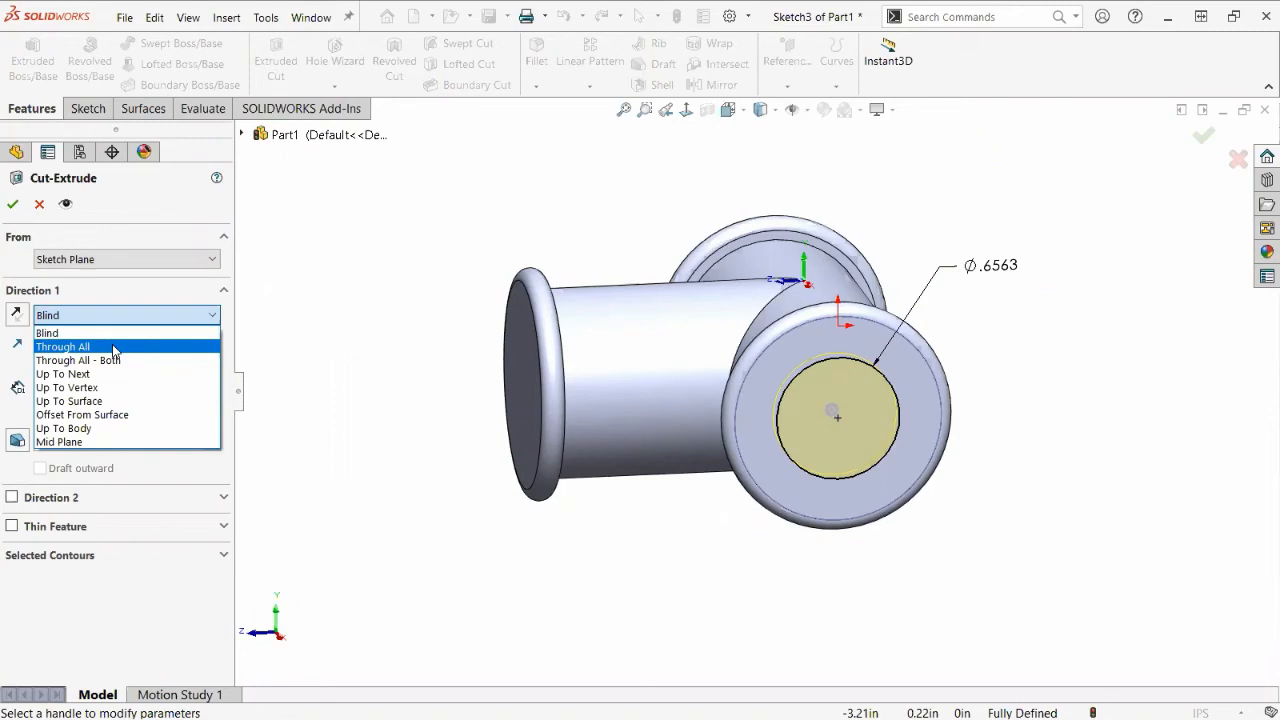
pyautogui.click(112, 400)
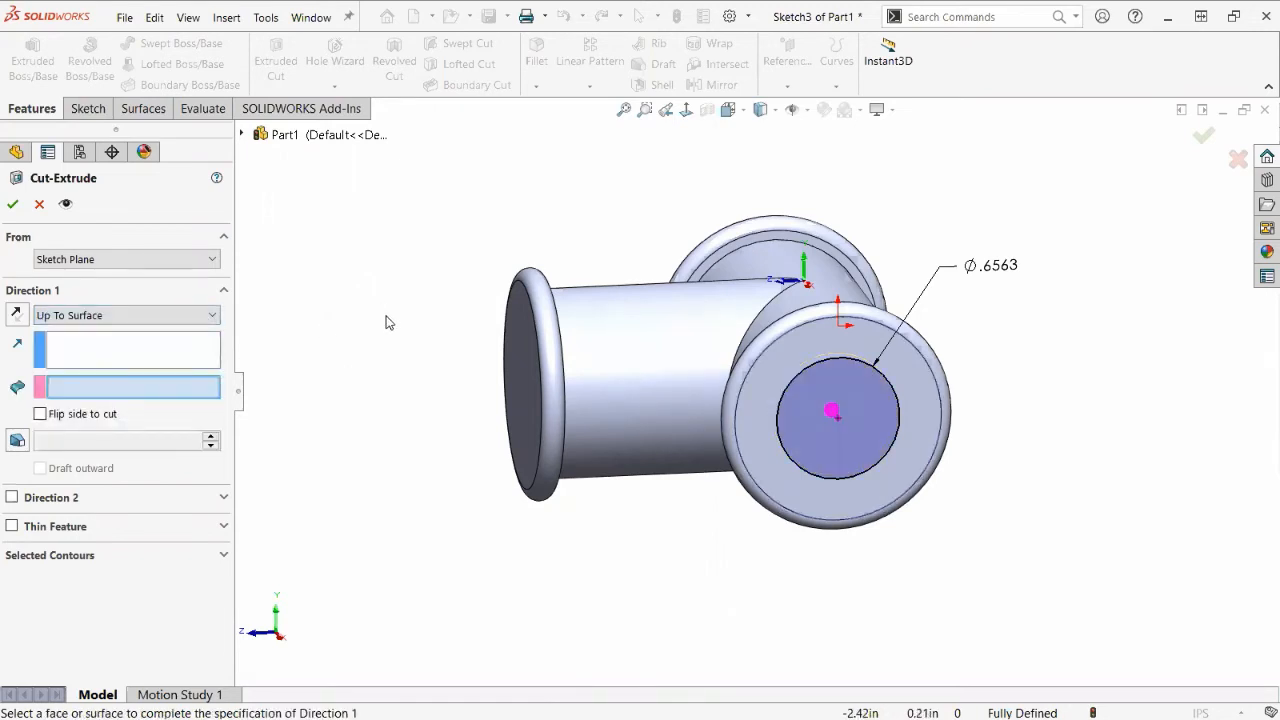
pyautogui.moveTo(389, 331); pyautogui.dragTo(603, 365, button='middle')
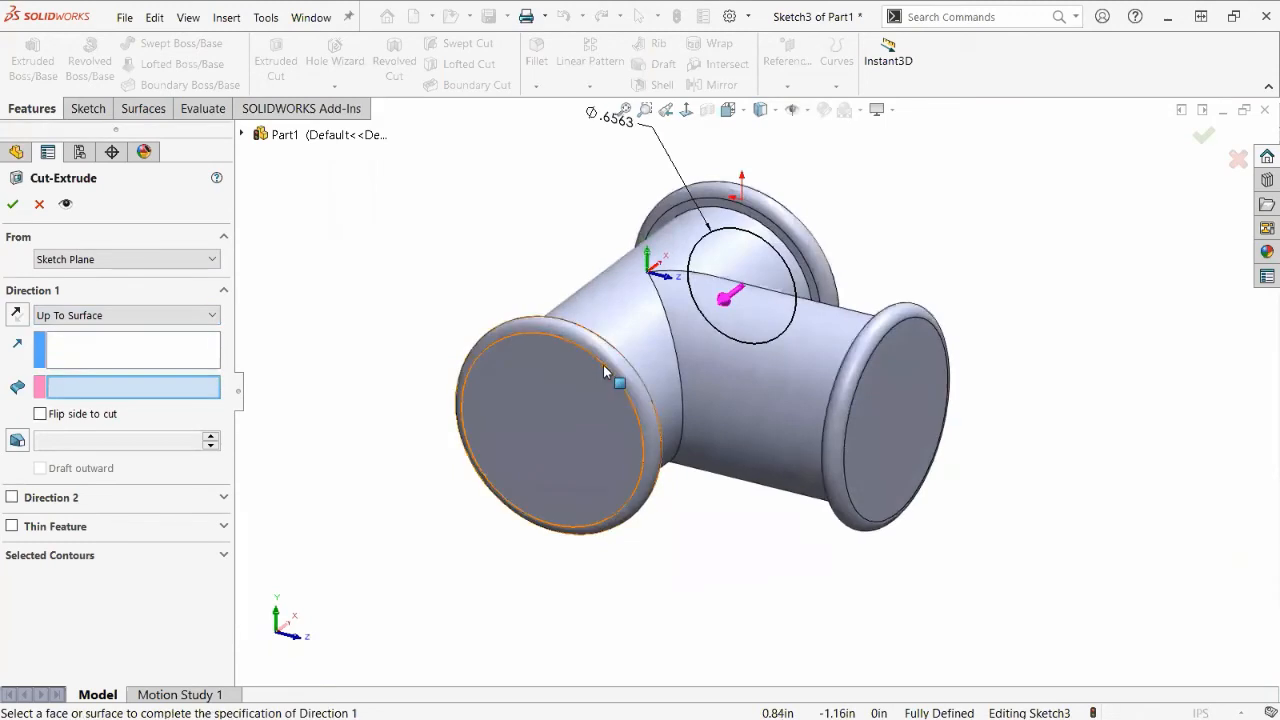
pyautogui.click(553, 408)
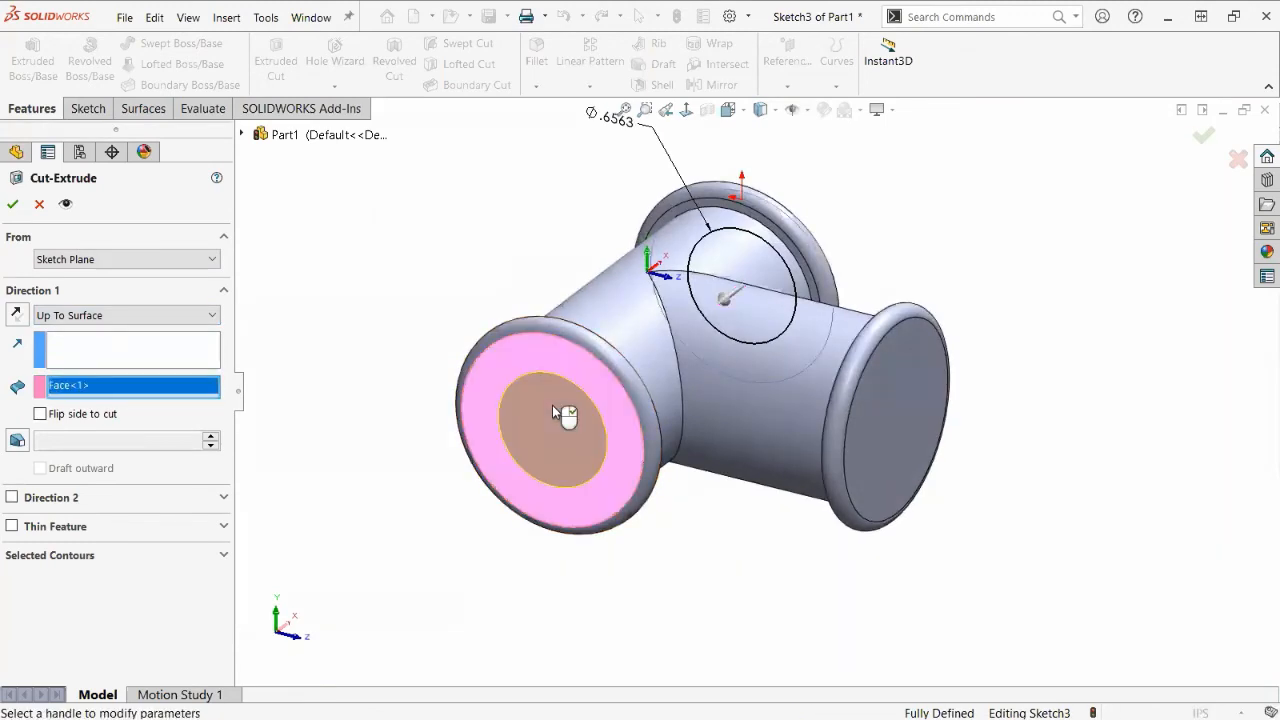
pyautogui.moveTo(394, 486); pyautogui.dragTo(197, 450, button='middle')
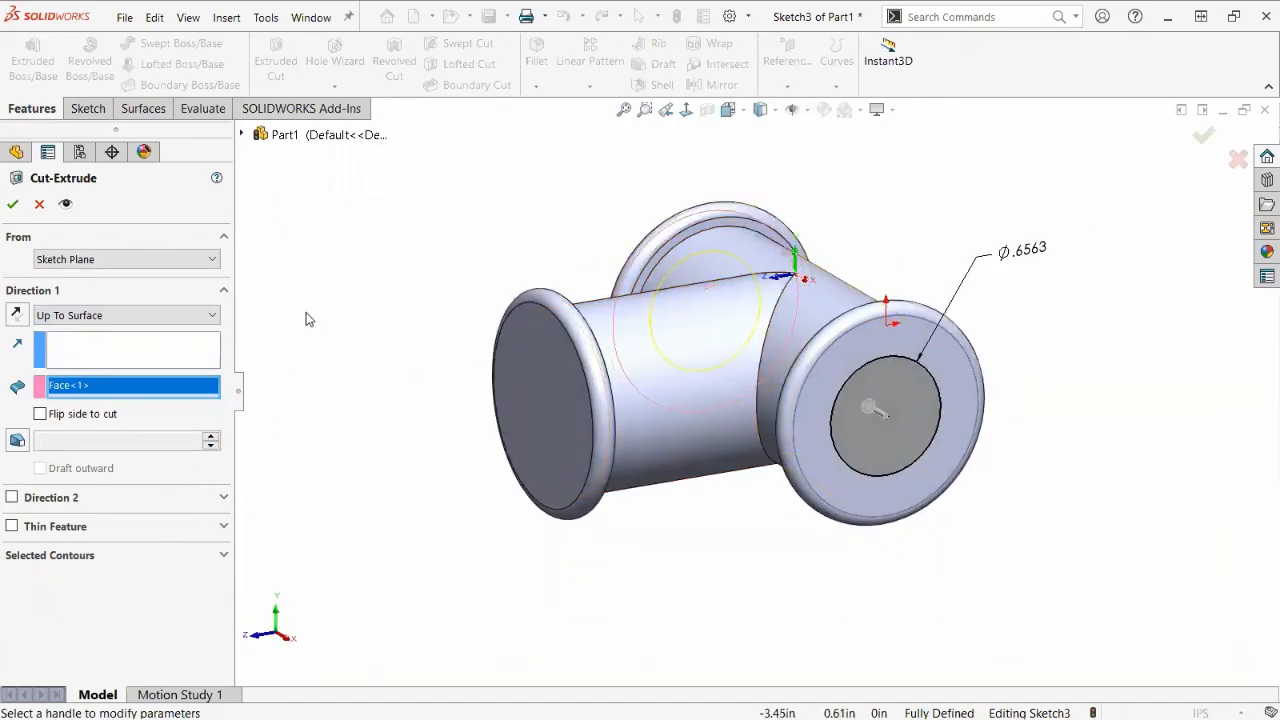
pyautogui.click(14, 205)
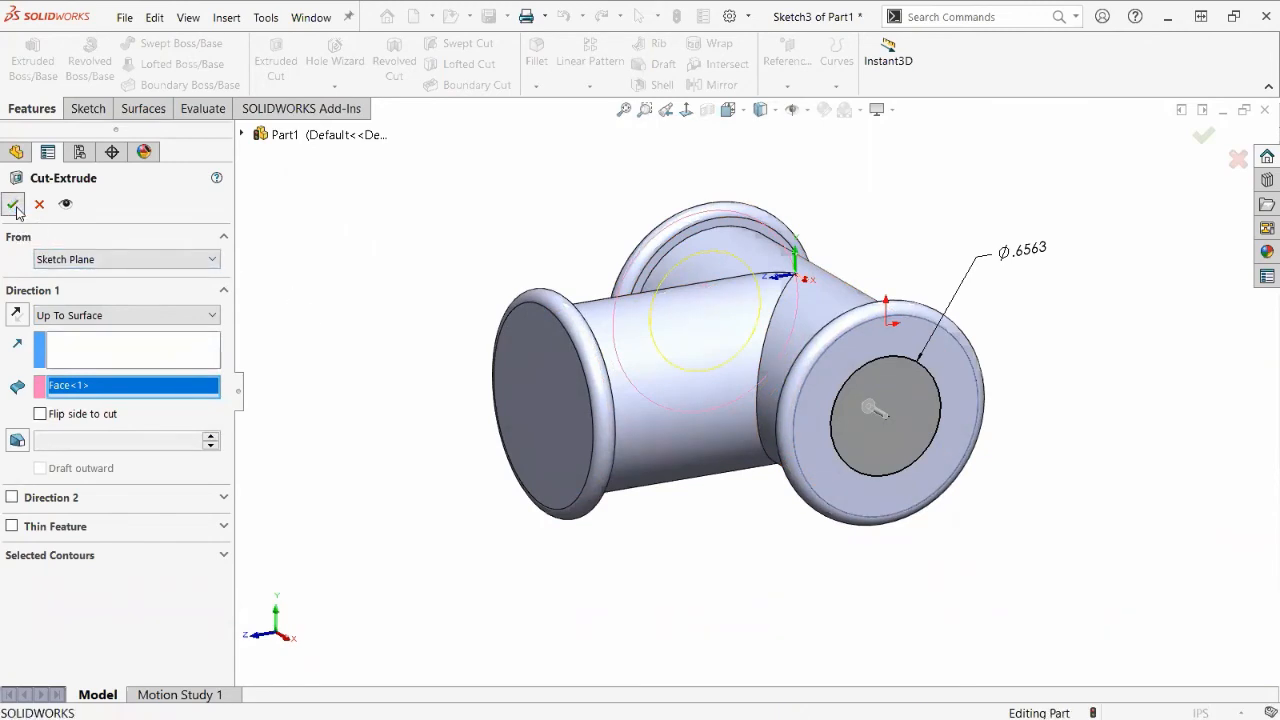
# Start a sketch on the flat end face of the second revolve and draw a centered circle about .67 in in diameter.
pyautogui.moveTo(700, 566); pyautogui.dragTo(727, 572, button='middle')
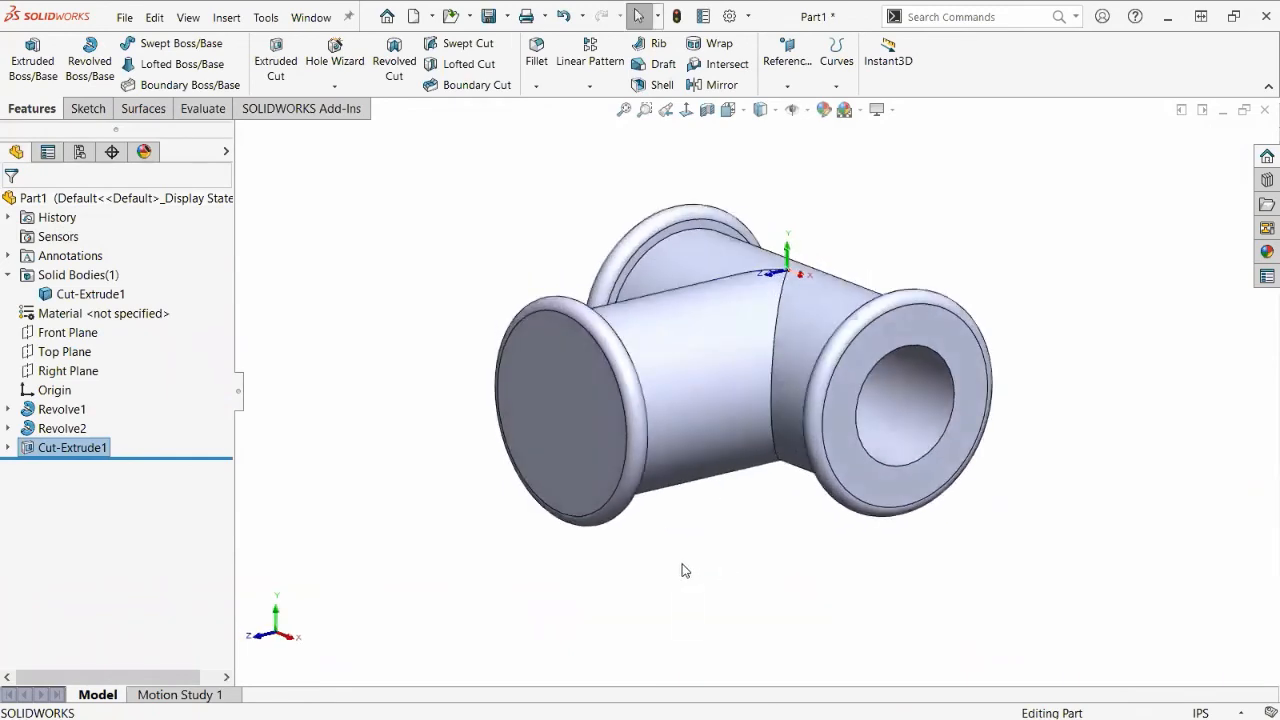
pyautogui.moveTo(648, 549); pyautogui.dragTo(664, 398, button='middle')
pyautogui.click(664, 398)
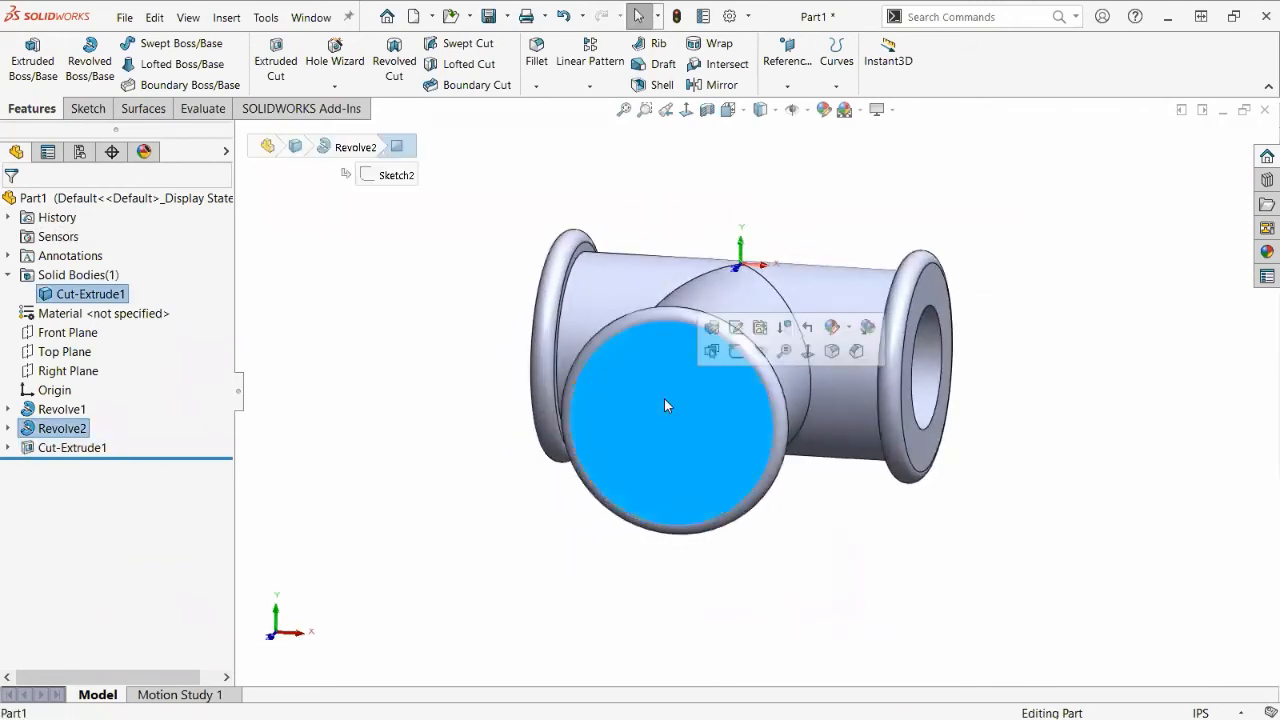
pyautogui.click(737, 330)
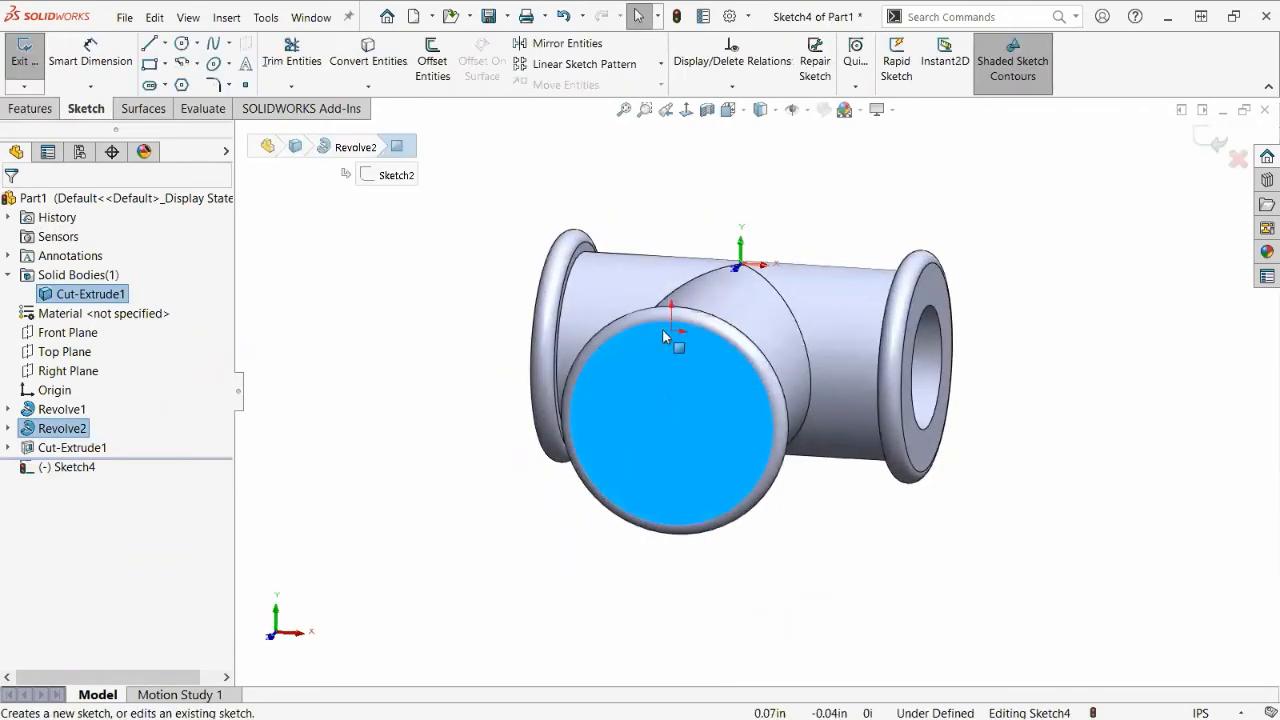
pyautogui.click(184, 45)
pyautogui.click(671, 423)
pyautogui.click(711, 470)
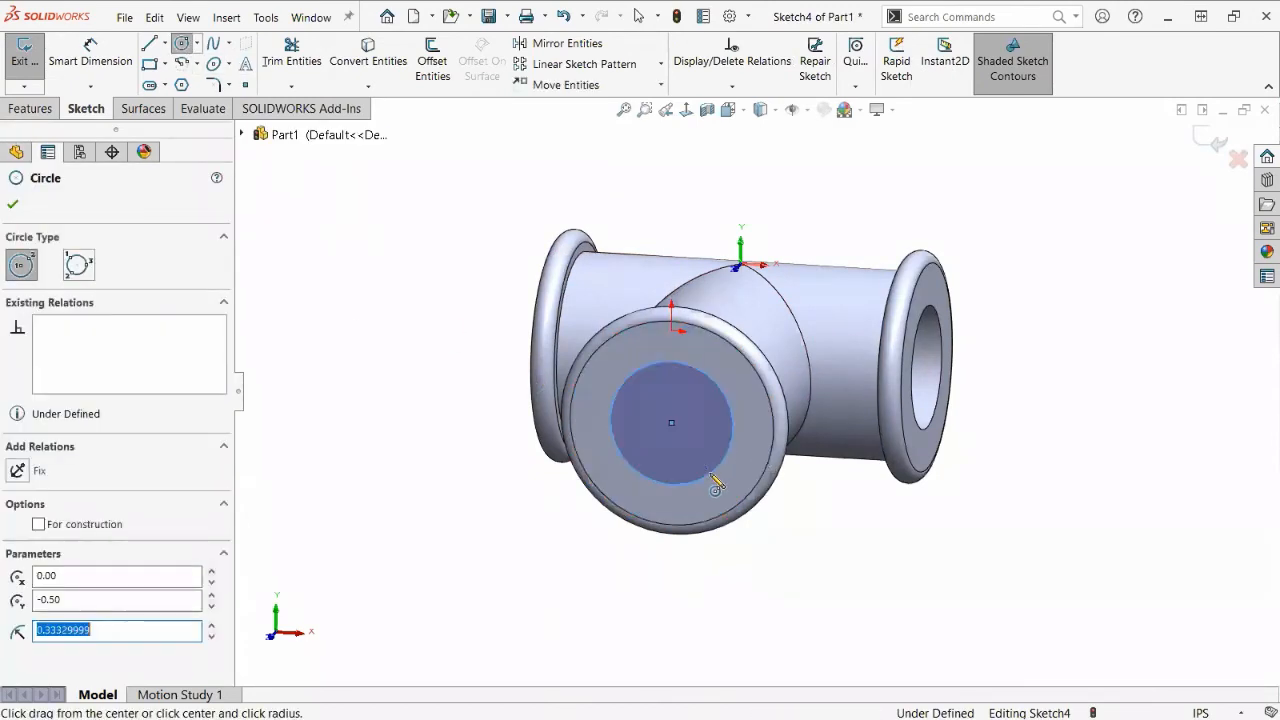
# Dimension the diameter of the circle on the second revolve's end face as .5 in.
pyautogui.moveTo(415, 458); pyautogui.dragTo(420, 340, button='right')
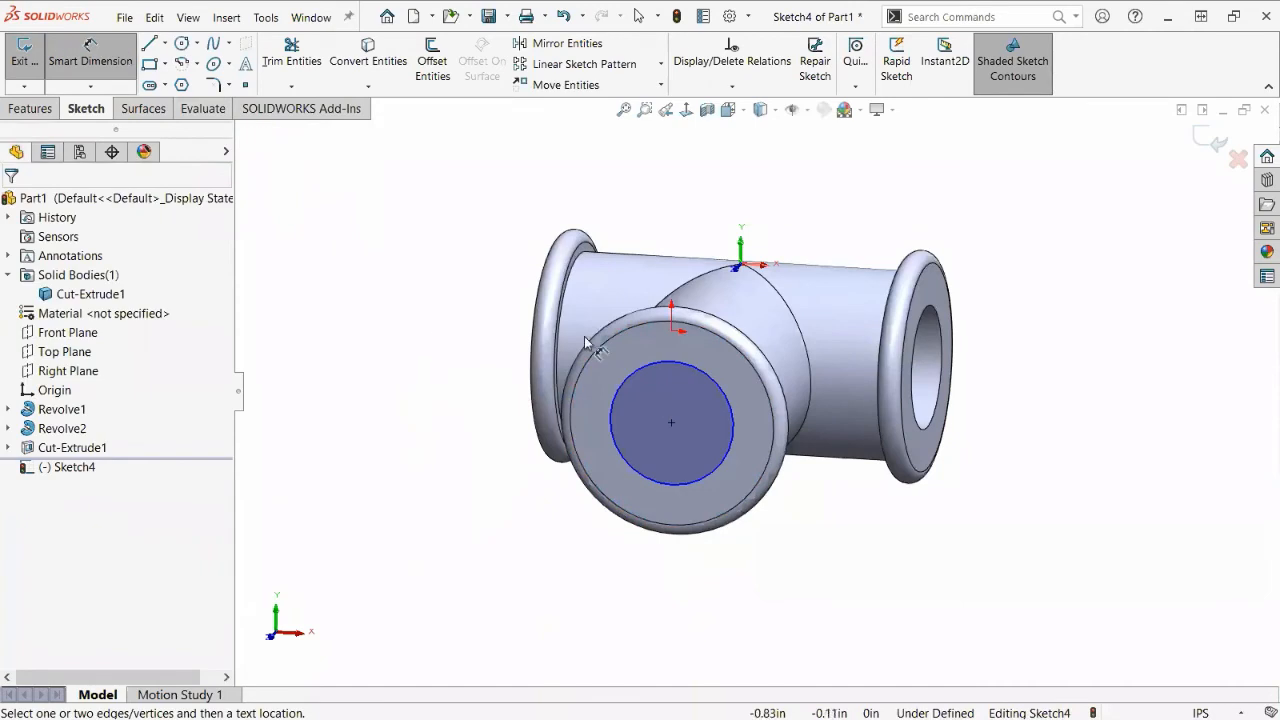
pyautogui.click(621, 400)
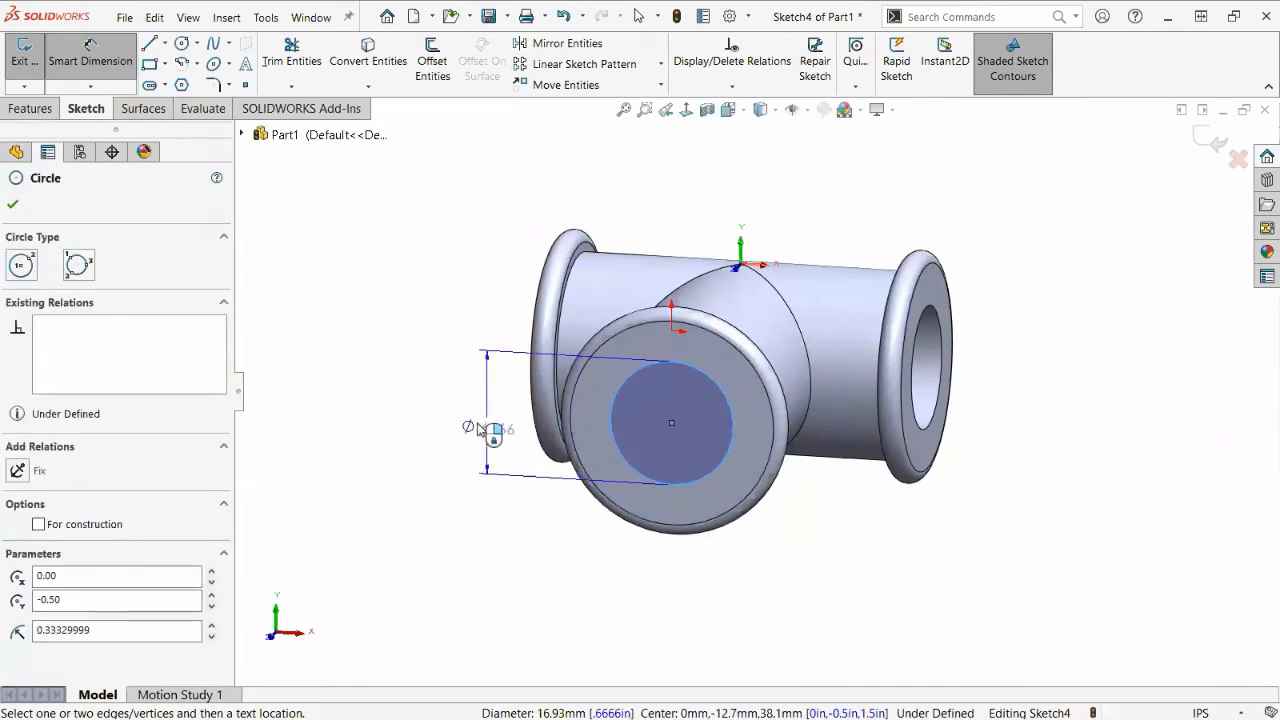
pyautogui.click(464, 406)
pyautogui.write('.5')
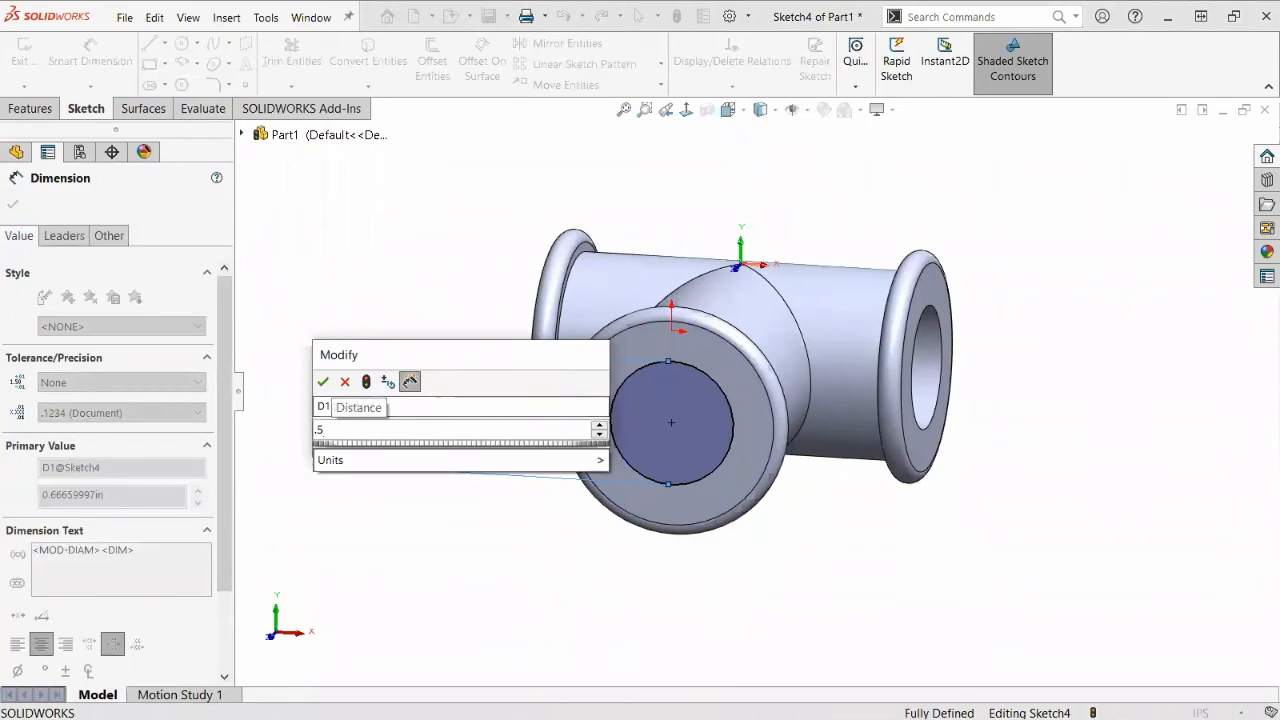
pyautogui.press('Return')
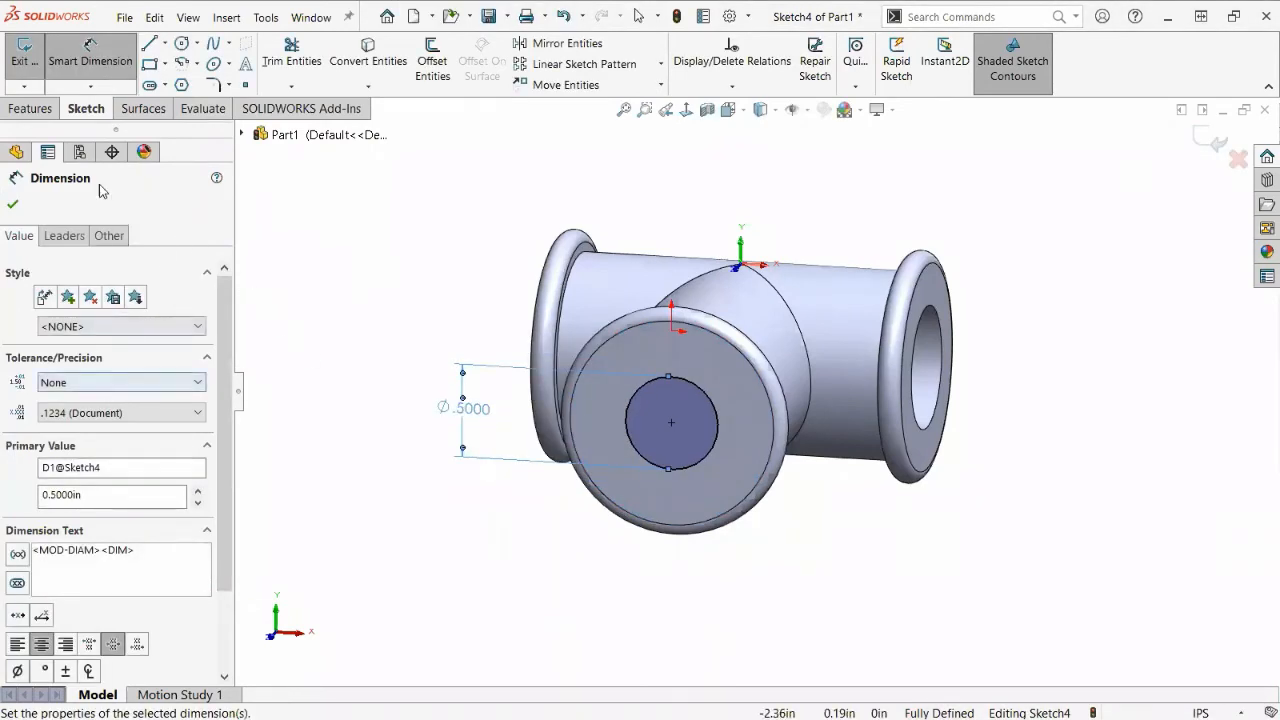
# Cut-extrude the .5 in circle with the Up To Next end condition into the cross hole.
pyautogui.click(35, 108)
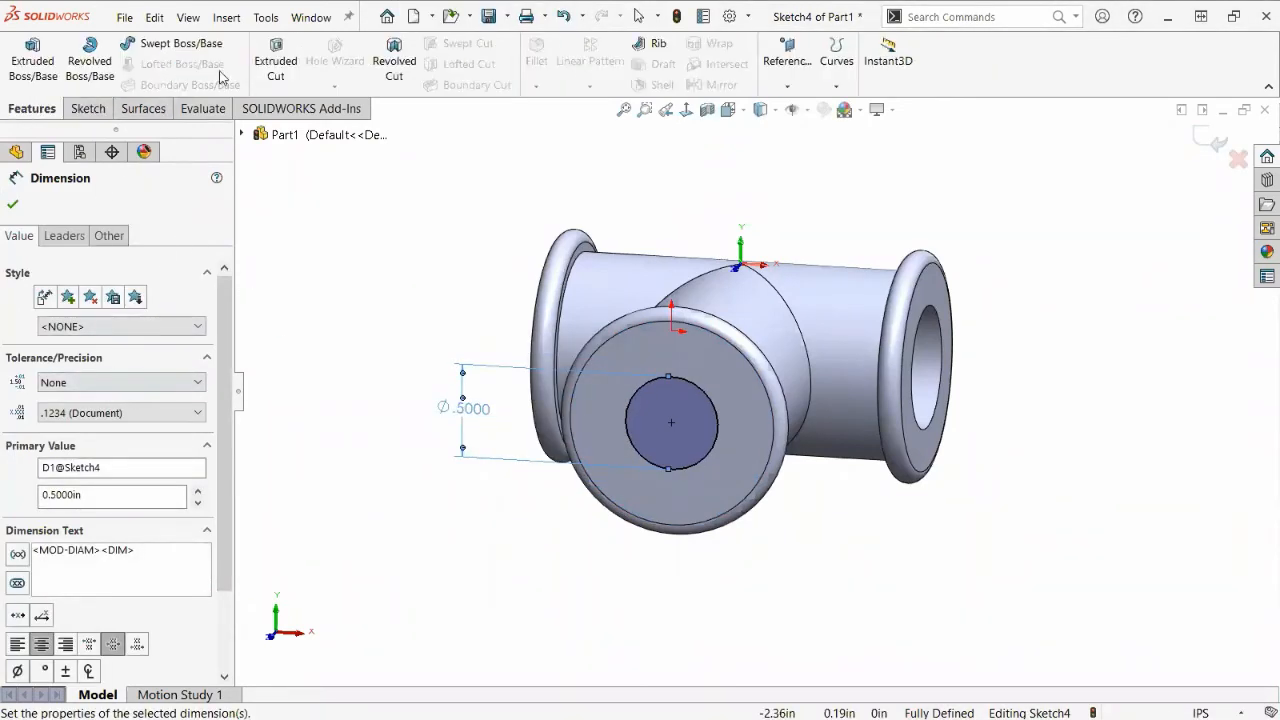
pyautogui.click(278, 66)
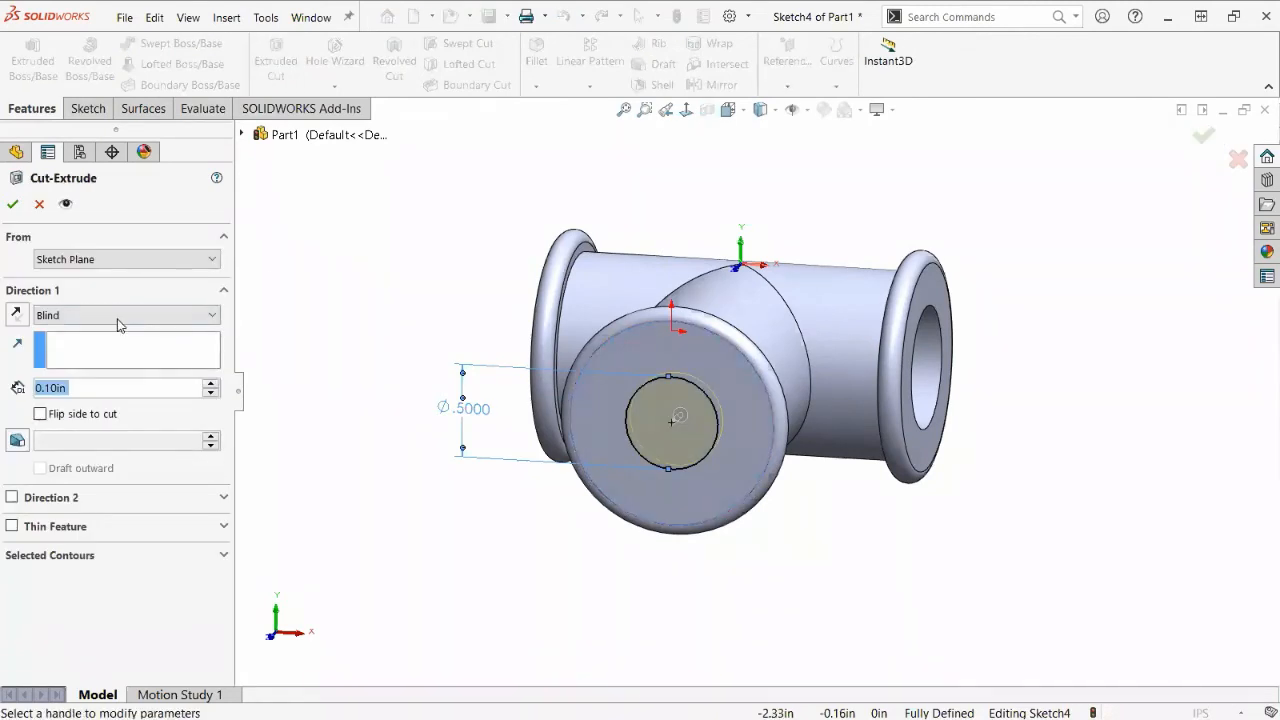
pyautogui.click(116, 316)
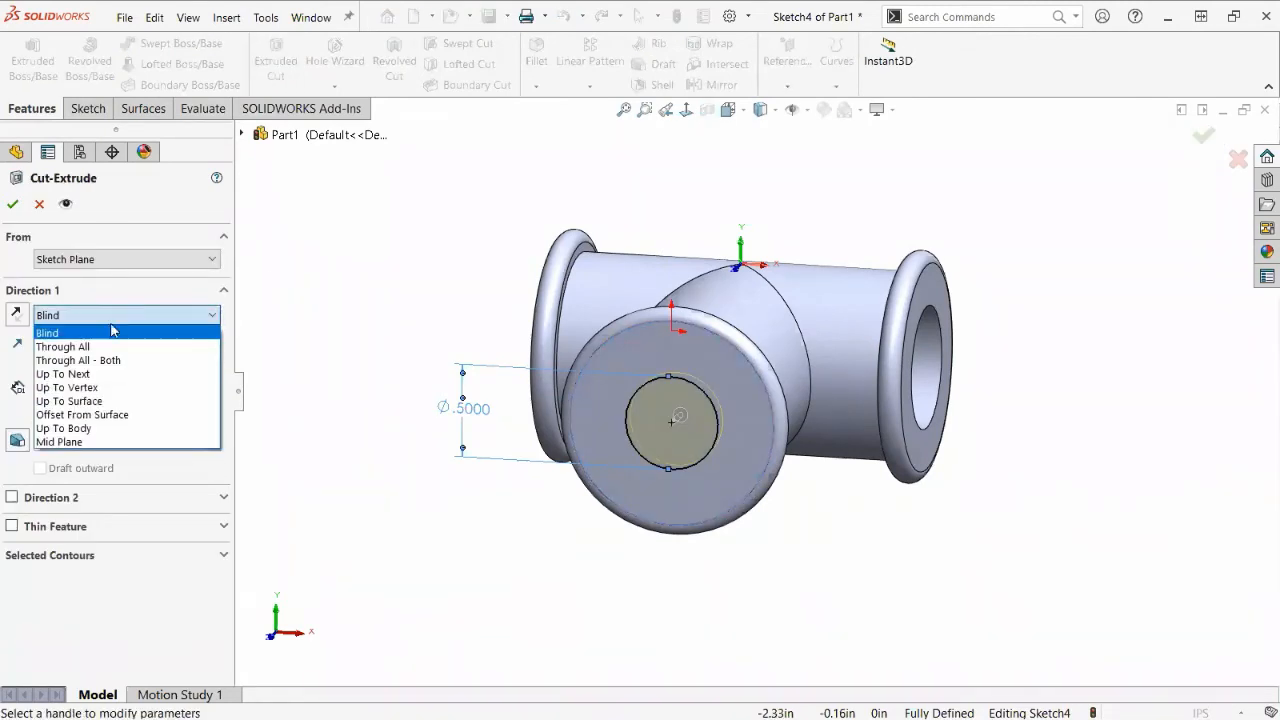
pyautogui.click(116, 379)
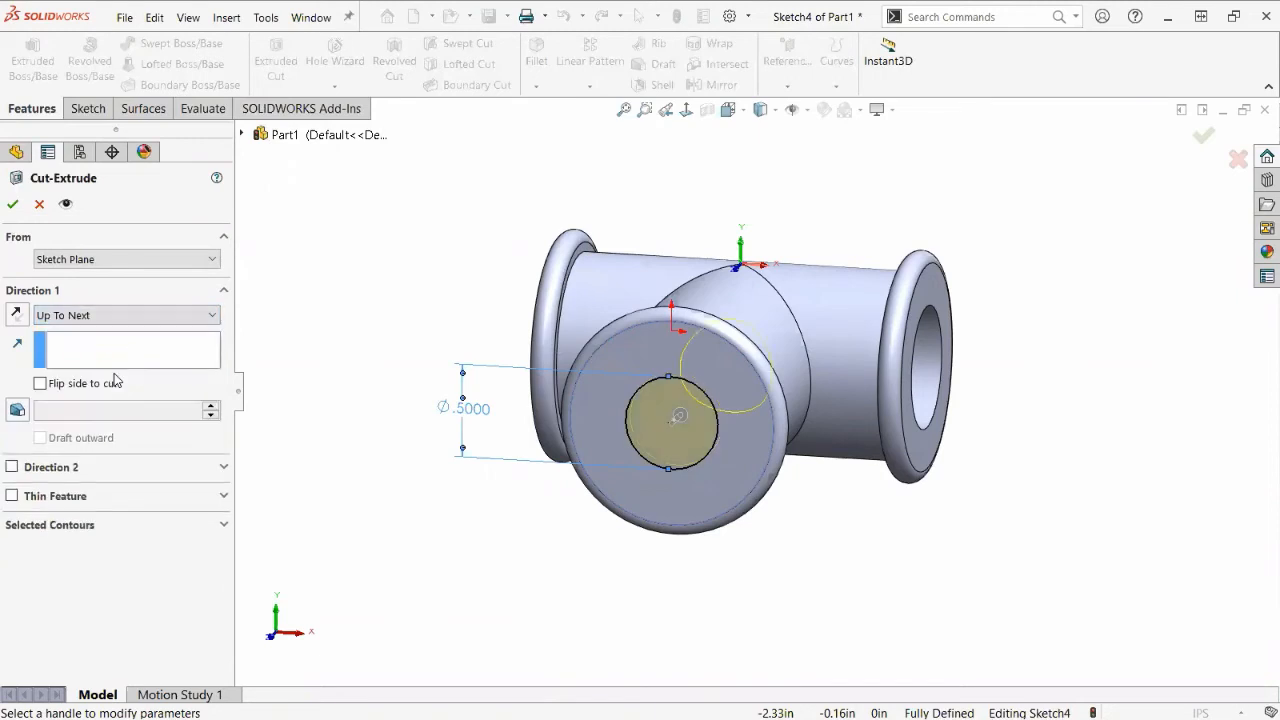
pyautogui.moveTo(849, 531); pyautogui.dragTo(709, 486, button='middle')
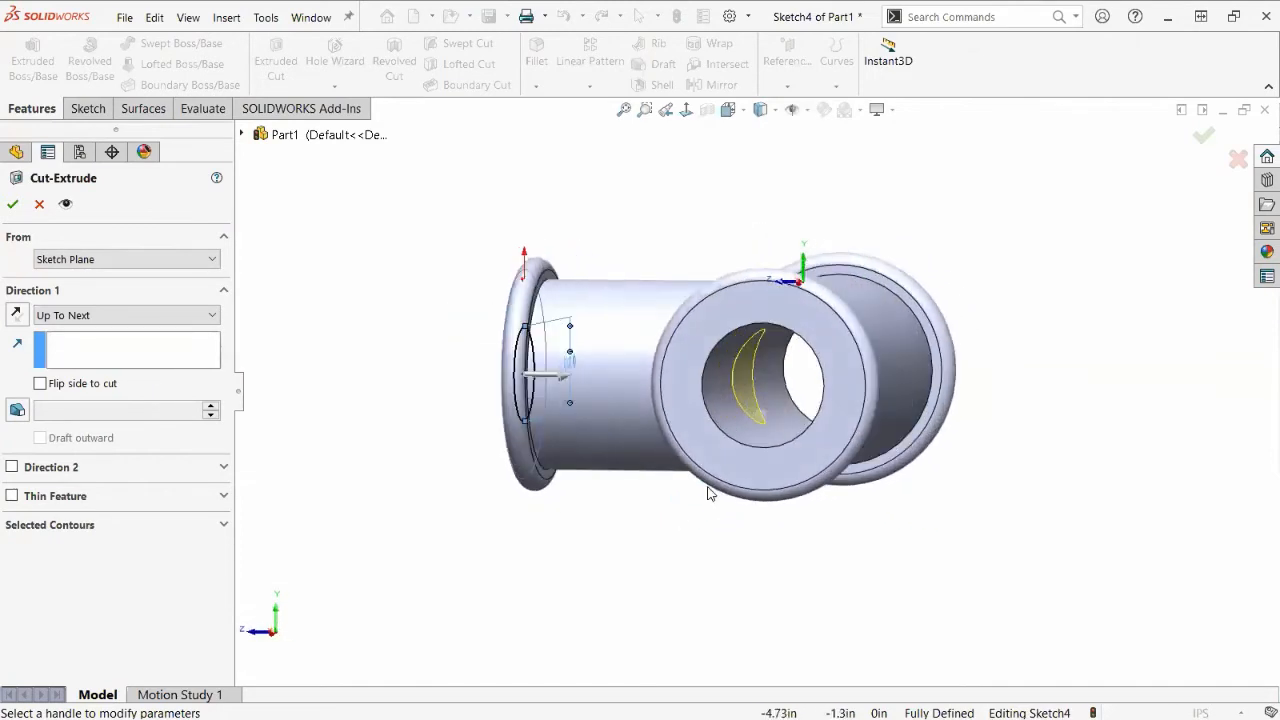
pyautogui.click(12, 204)
pyautogui.moveTo(575, 499); pyautogui.dragTo(663, 537, button='middle')
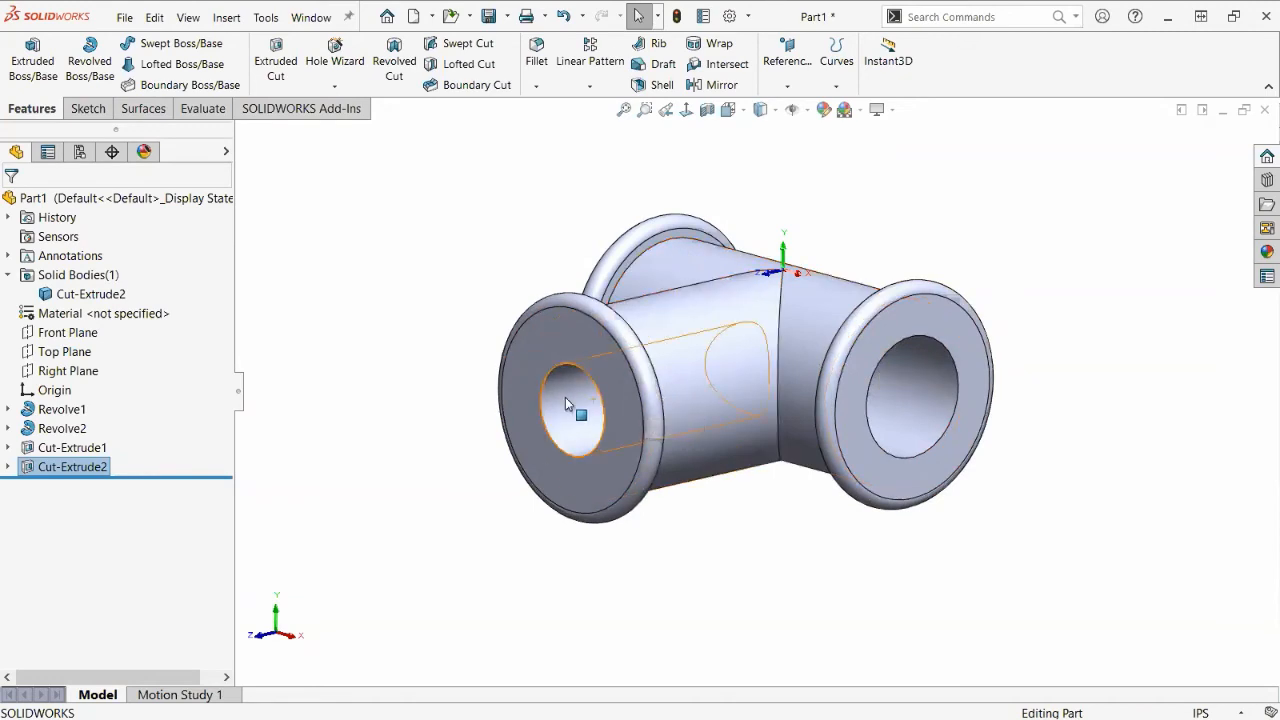
pyautogui.click(893, 228)
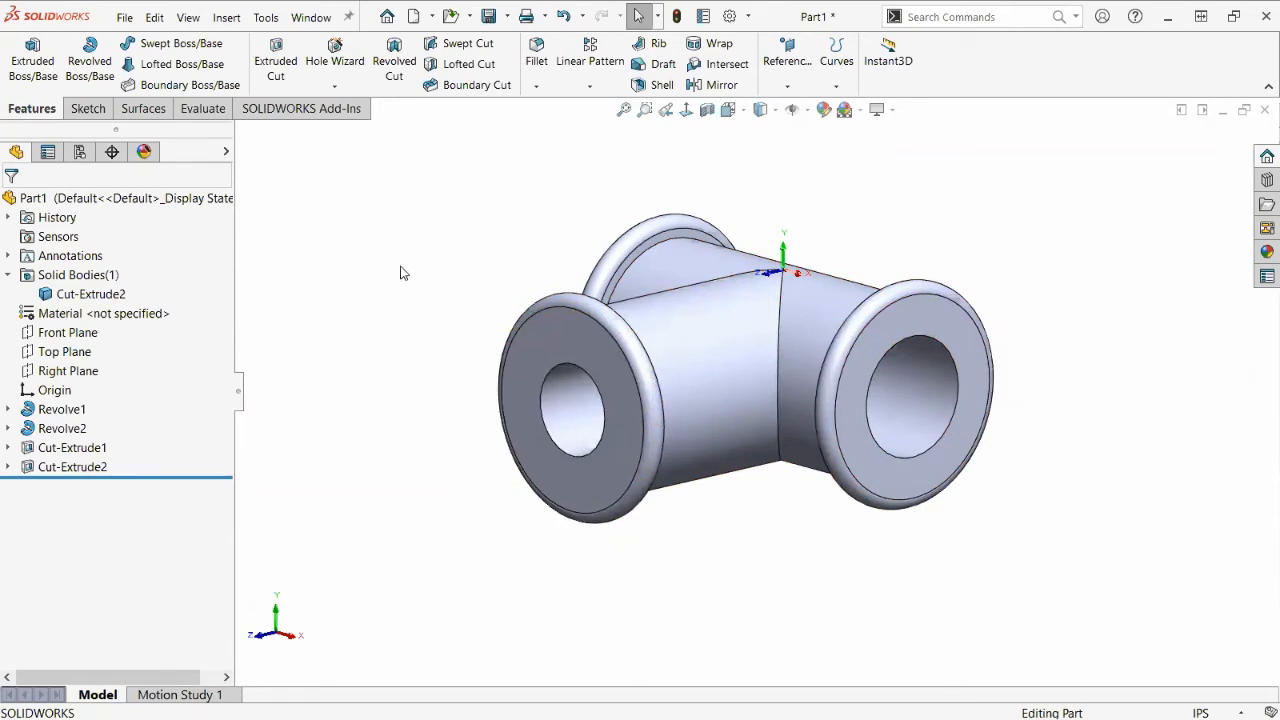
# Start the Hole Wizard from the top view and review the counterbore's screw type, size and fit options.
pyautogui.moveTo(396, 362); pyautogui.dragTo(421, 413, button='middle')
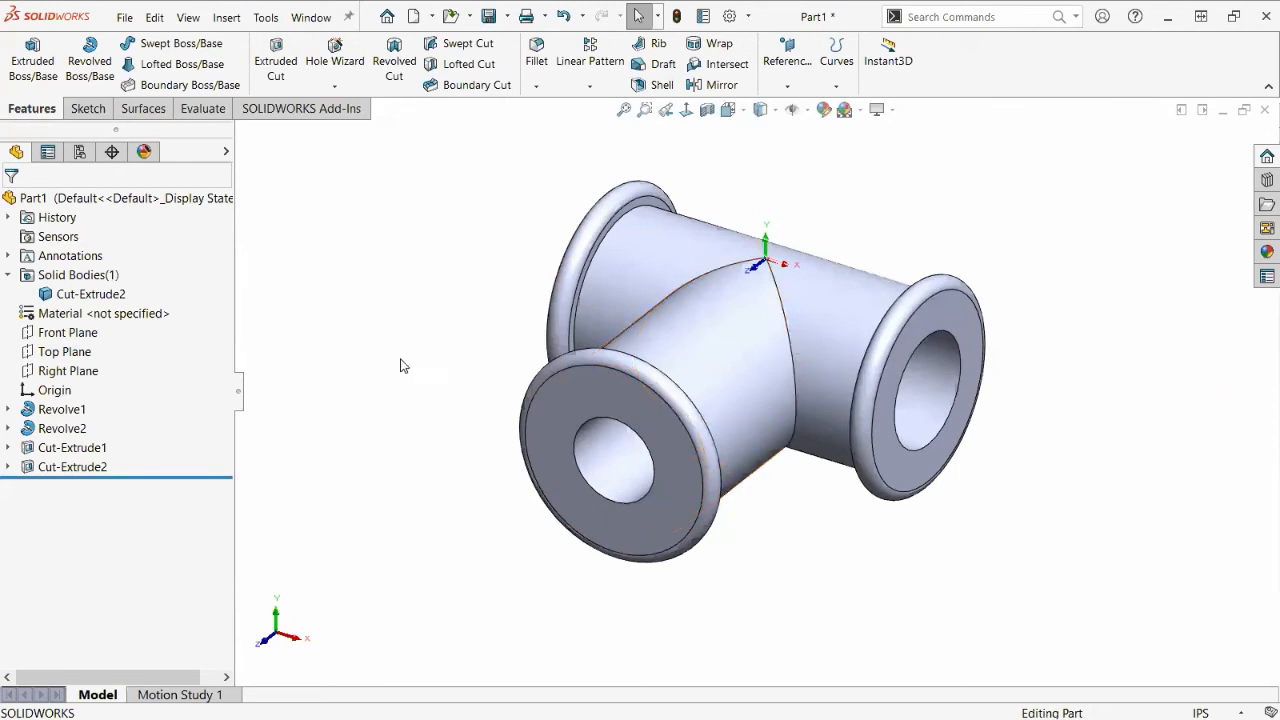
pyautogui.moveTo(405, 352); pyautogui.dragTo(403, 263, button='right')
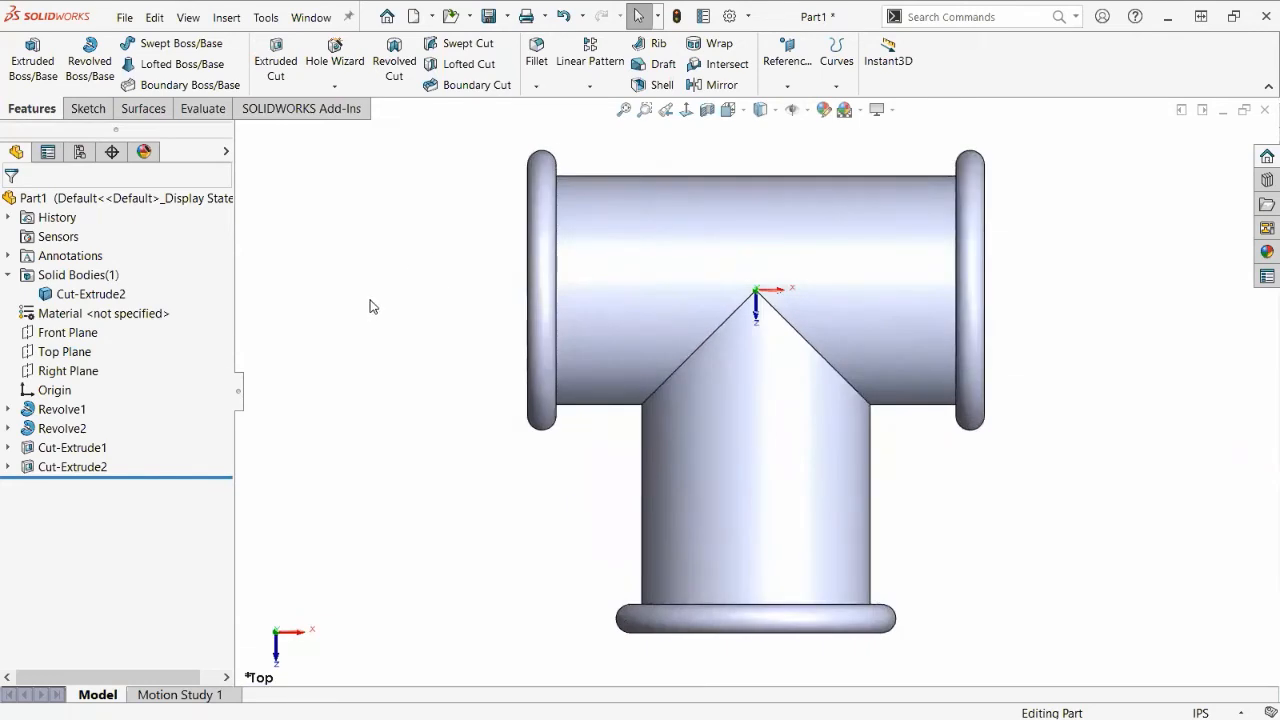
pyautogui.click(335, 60)
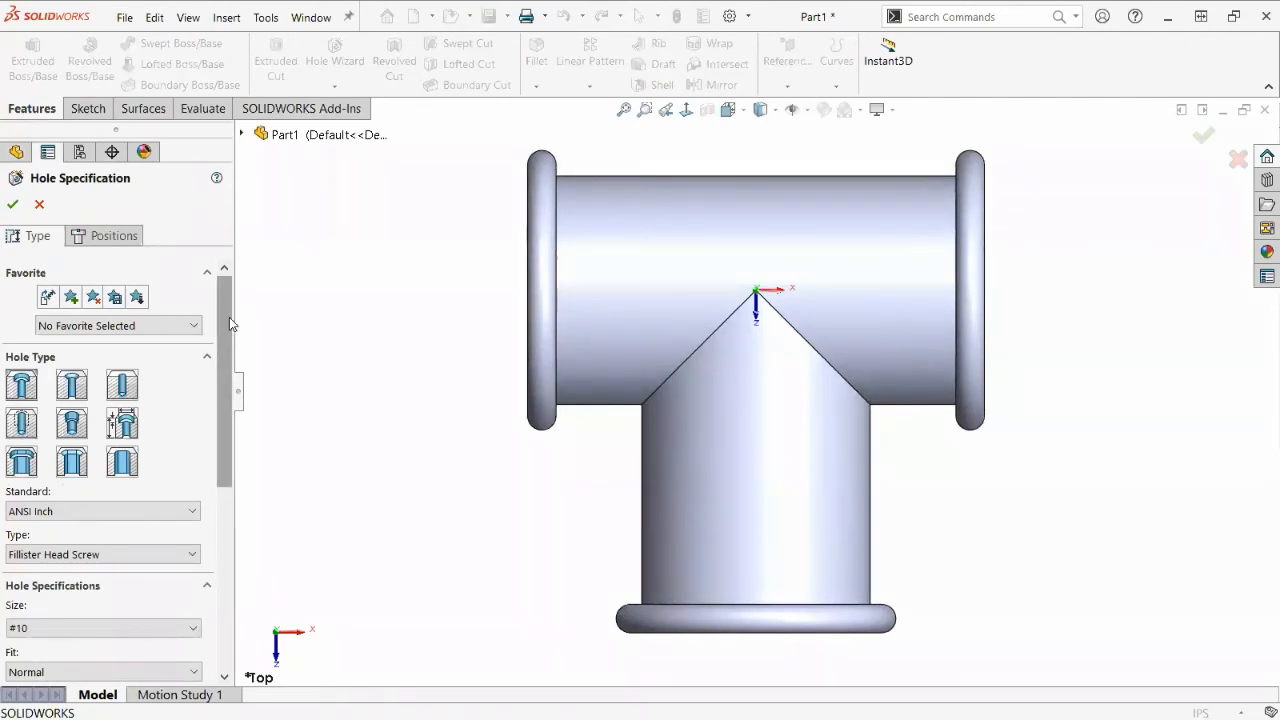
pyautogui.scroll(-3, 230, 323)
pyautogui.scroll(3, 234, 323)
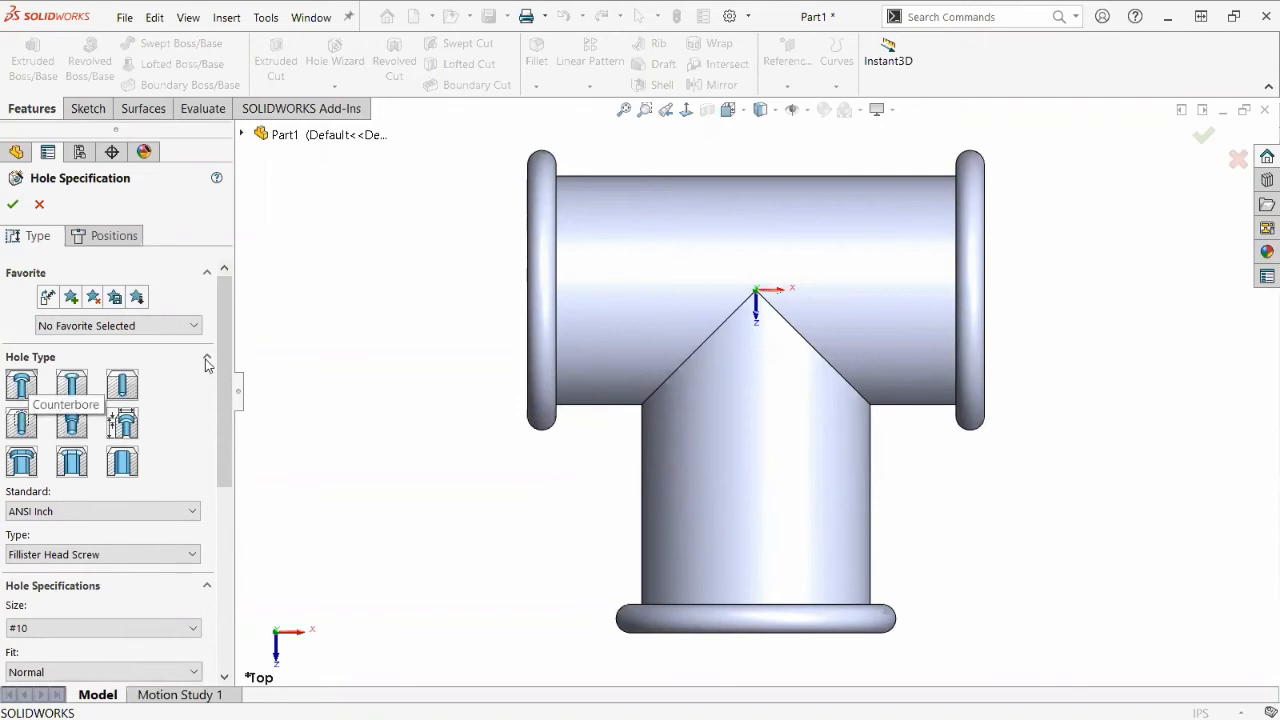
pyautogui.scroll(-3, 85, 400)
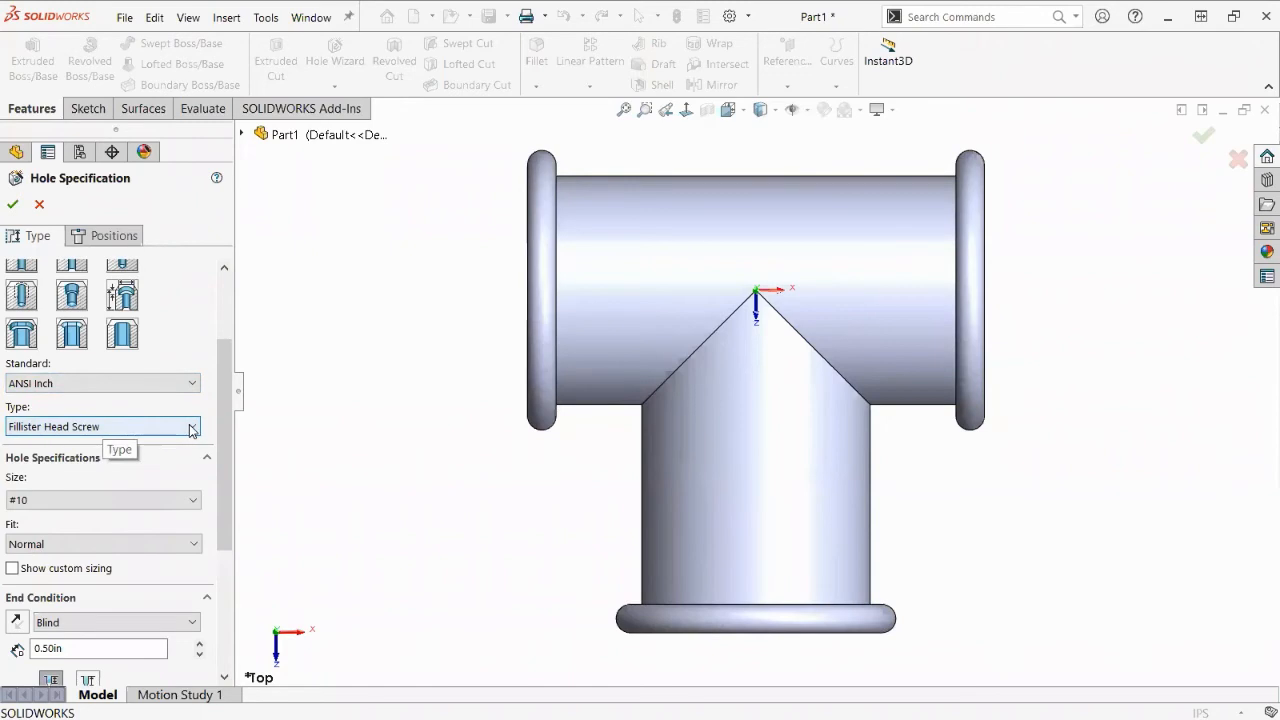
pyautogui.moveTo(225, 387); pyautogui.dragTo(224, 440)
pyautogui.click(112, 376)
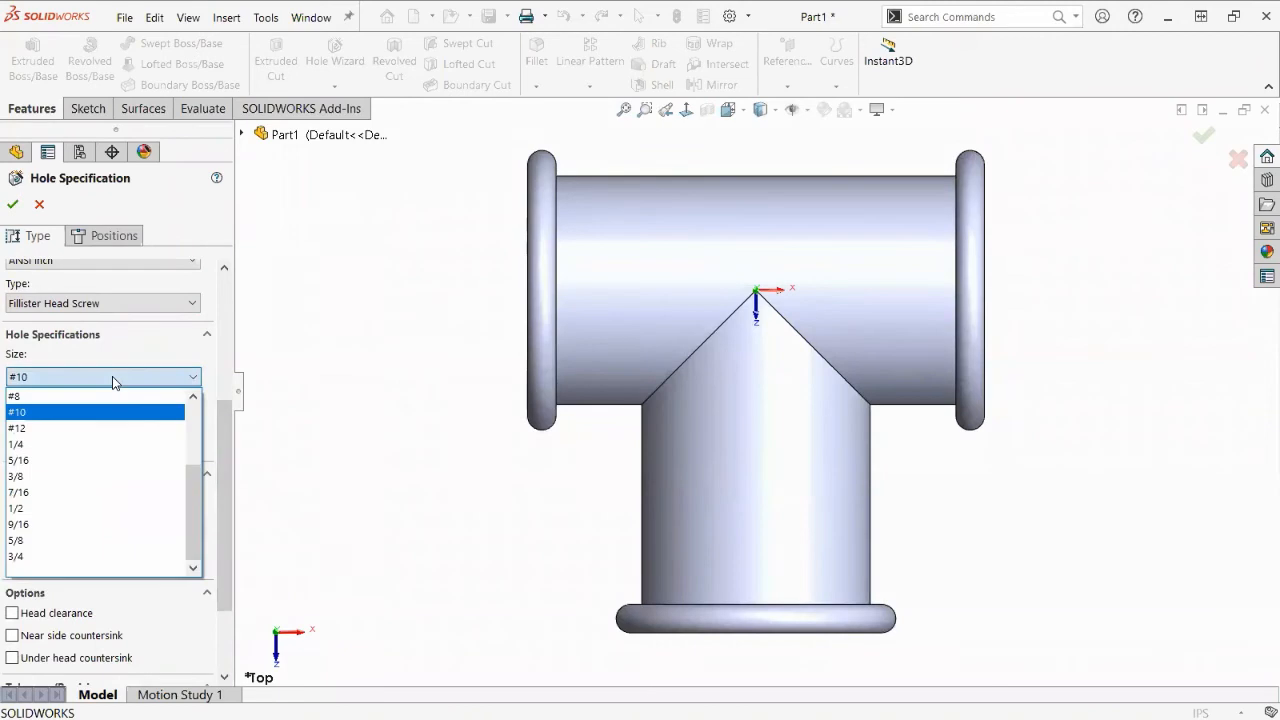
pyautogui.click(112, 376)
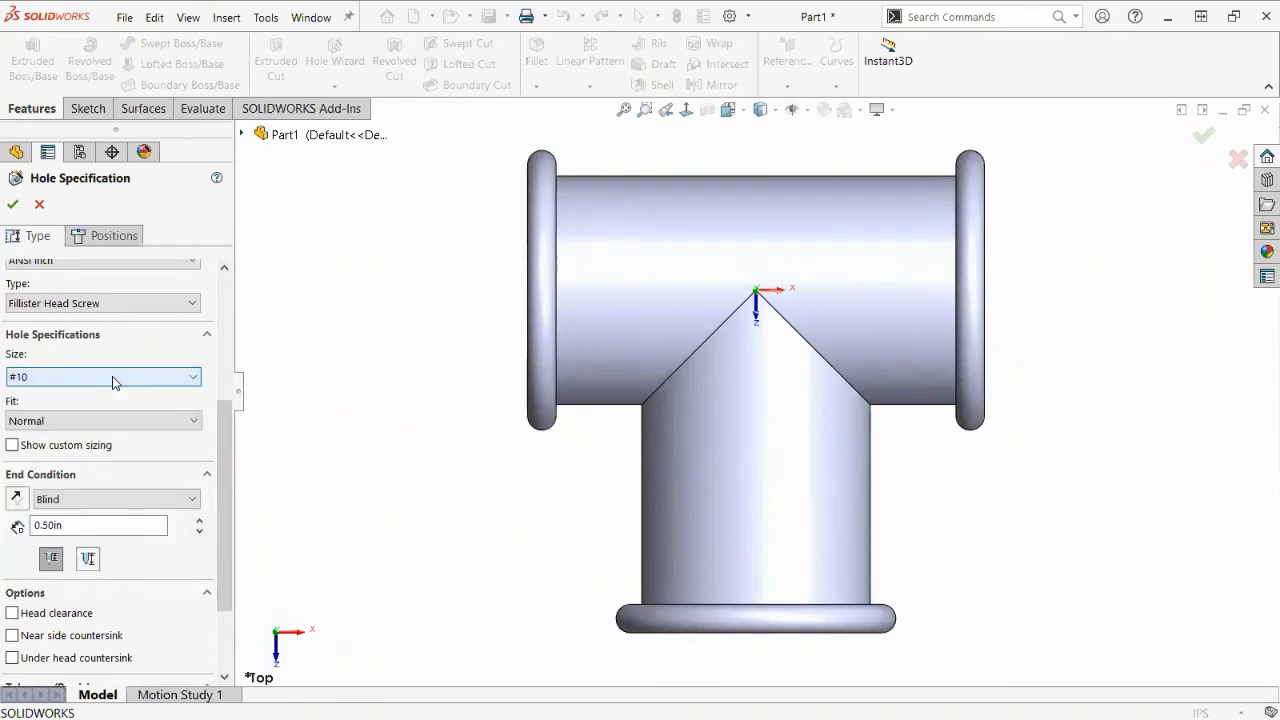
pyautogui.click(149, 305)
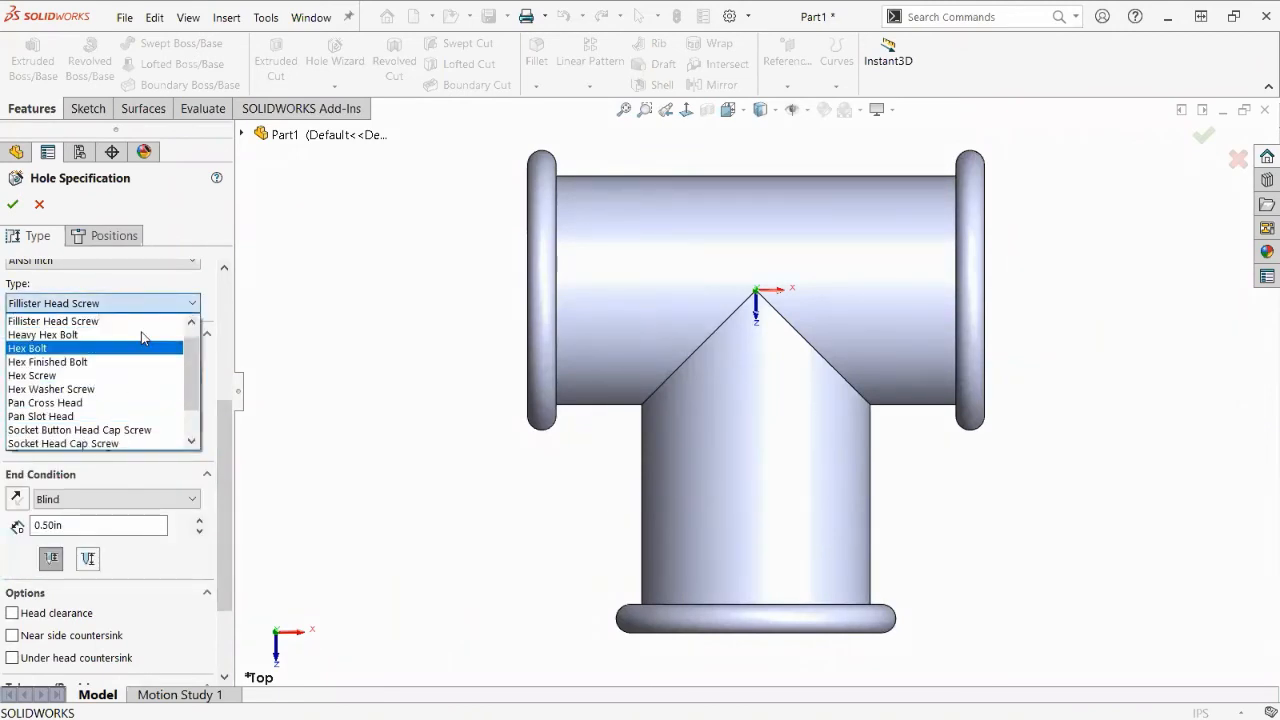
pyautogui.click(149, 307)
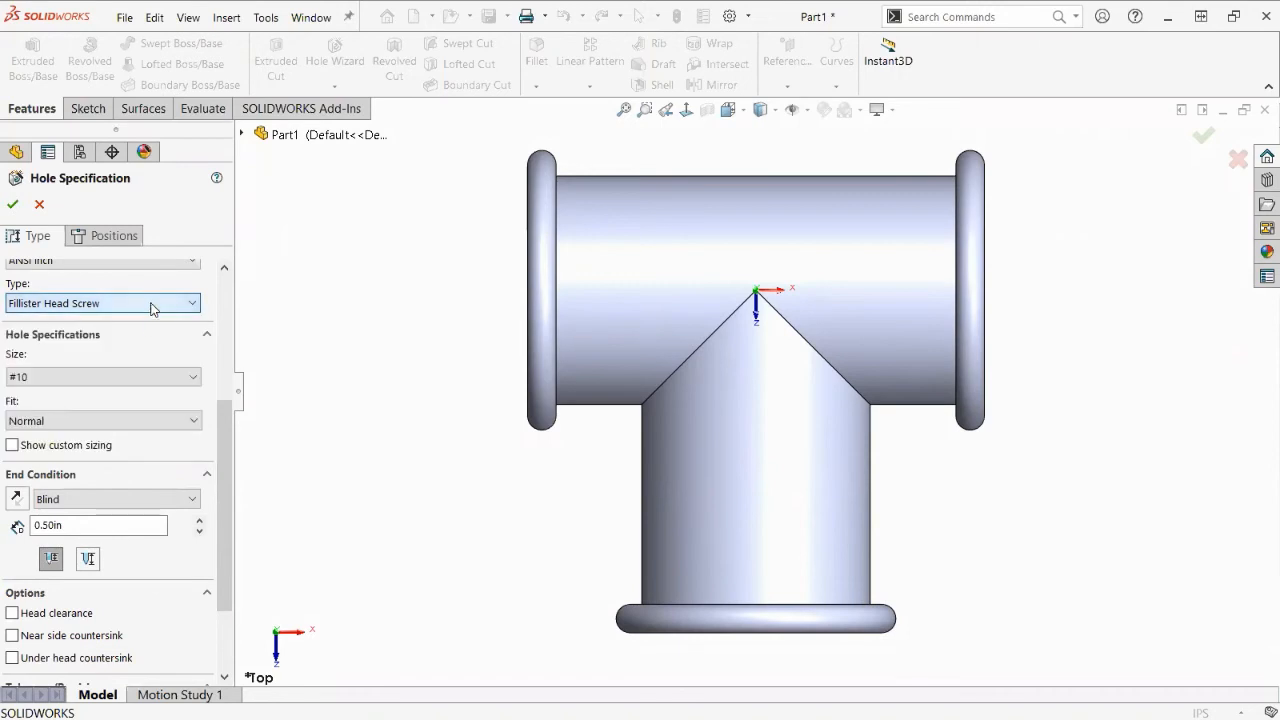
pyautogui.click(64, 425)
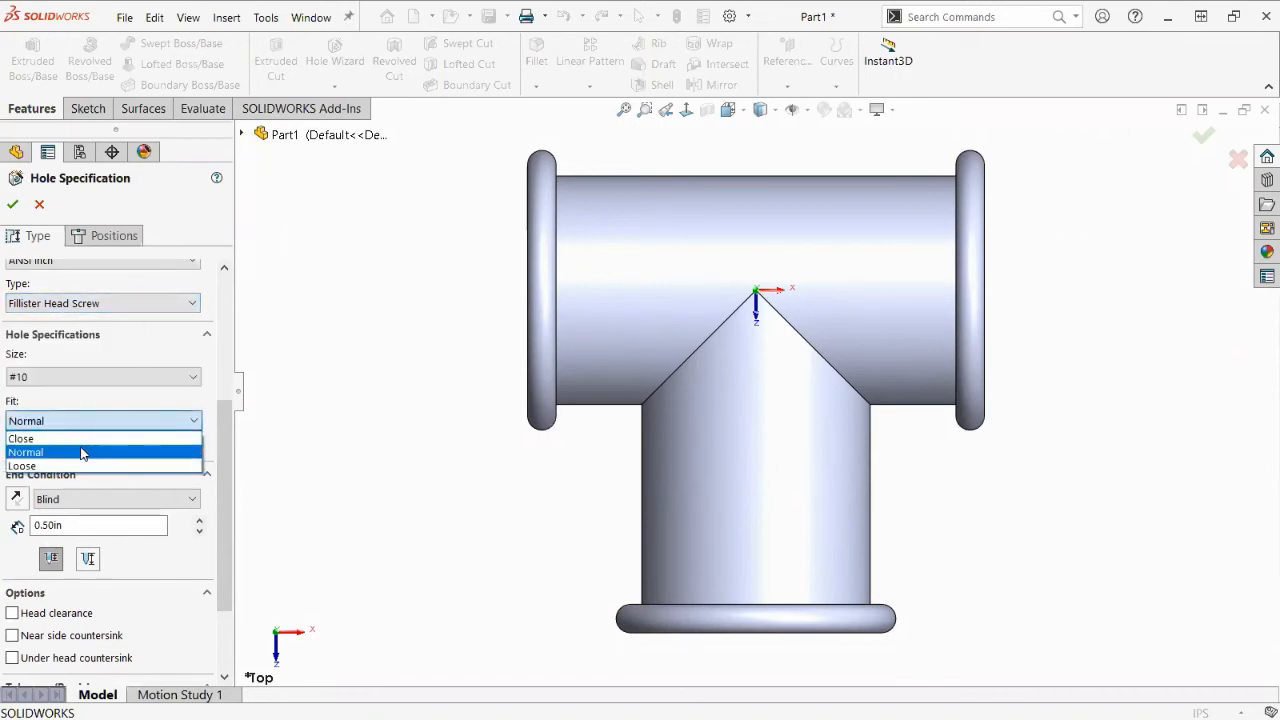
pyautogui.click(106, 420)
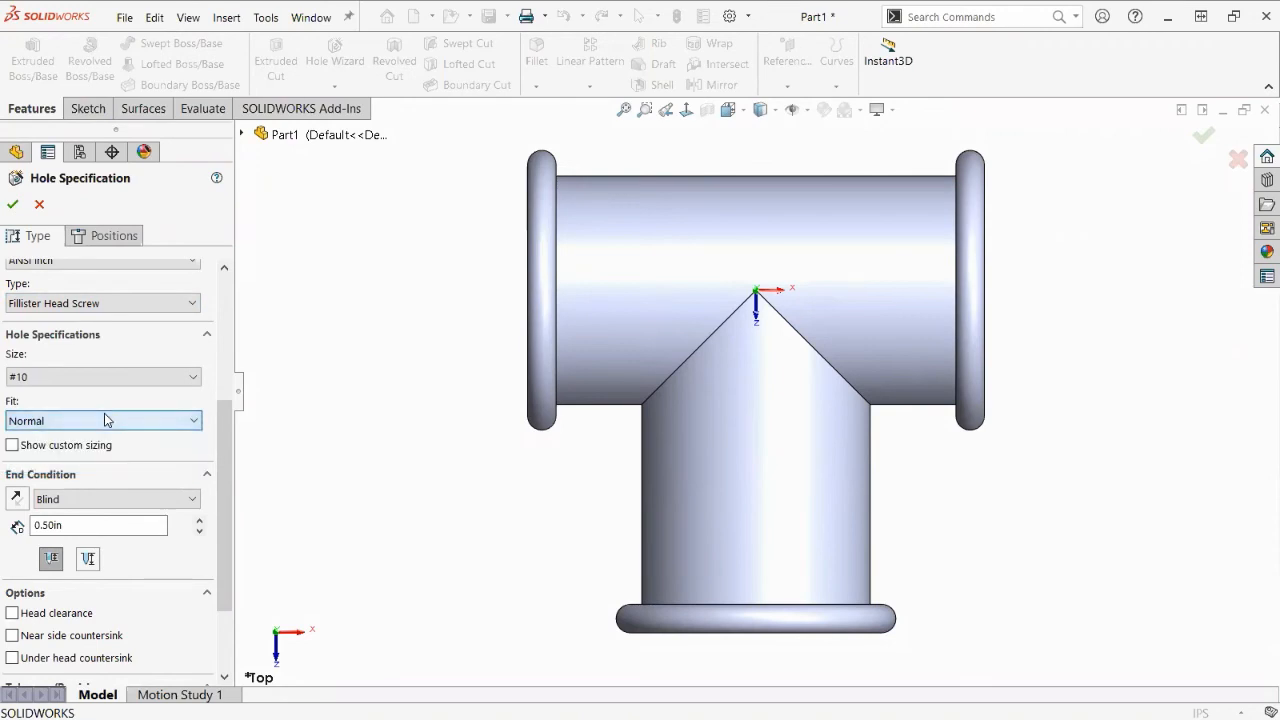
# Review the counterbore hole's custom sizing, blind end condition and depth-up-to-shoulder options.
pyautogui.scroll(-3, 213, 476)
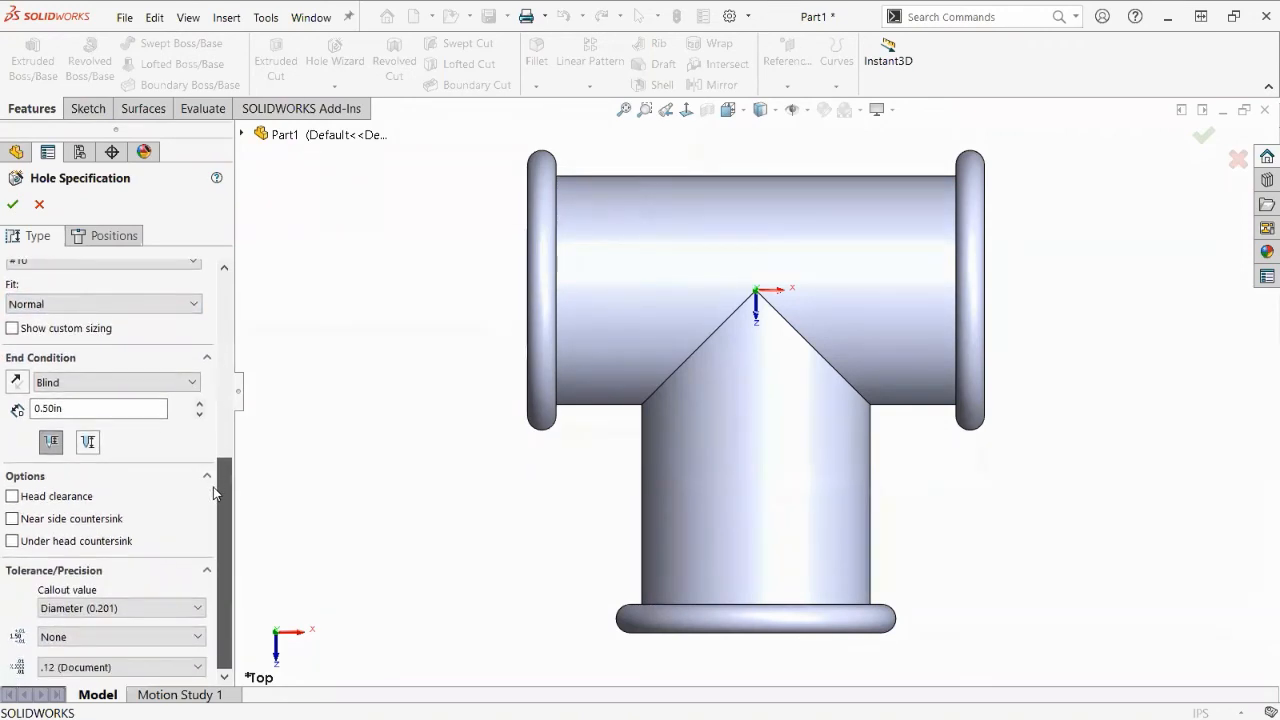
pyautogui.click(12, 328)
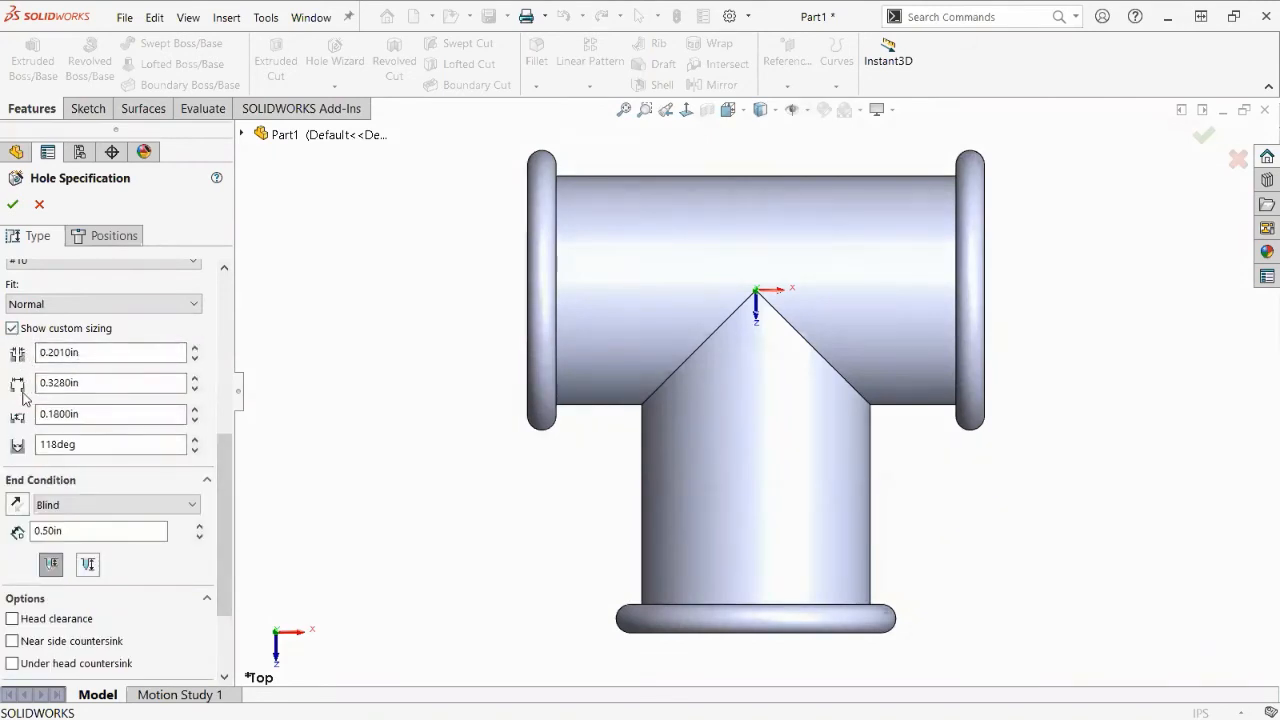
pyautogui.click(13, 329)
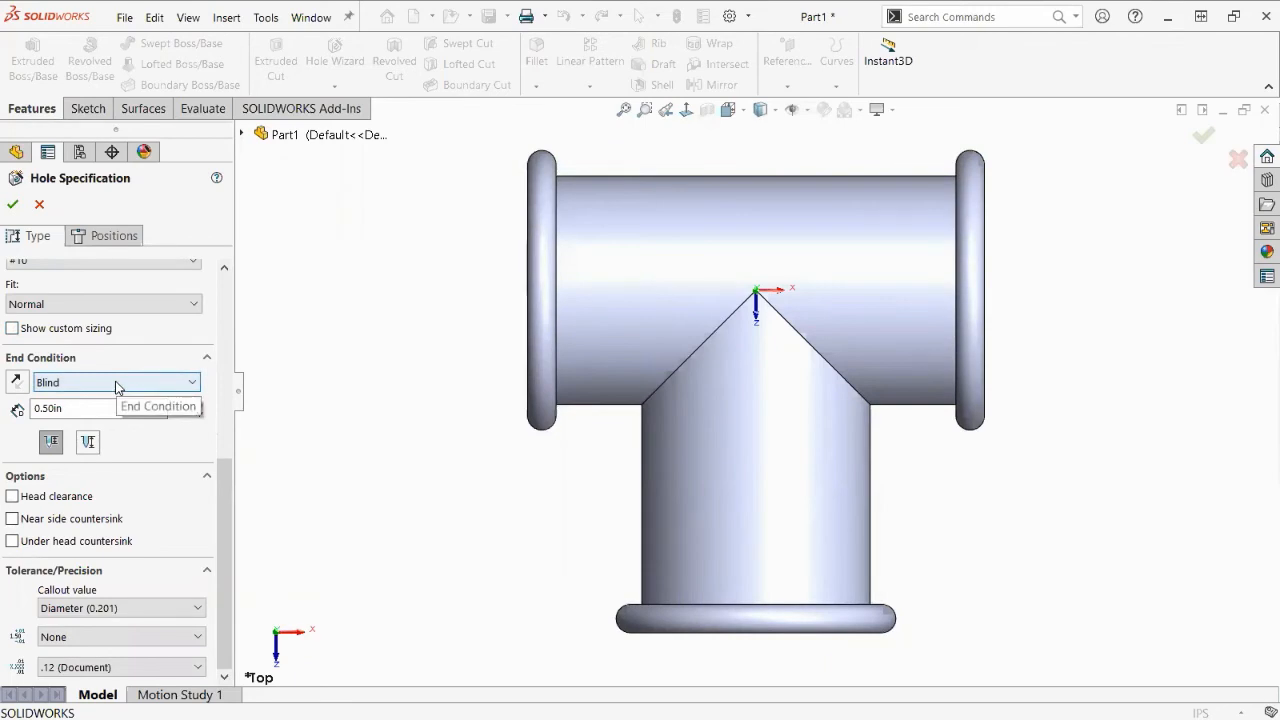
pyautogui.click(64, 409)
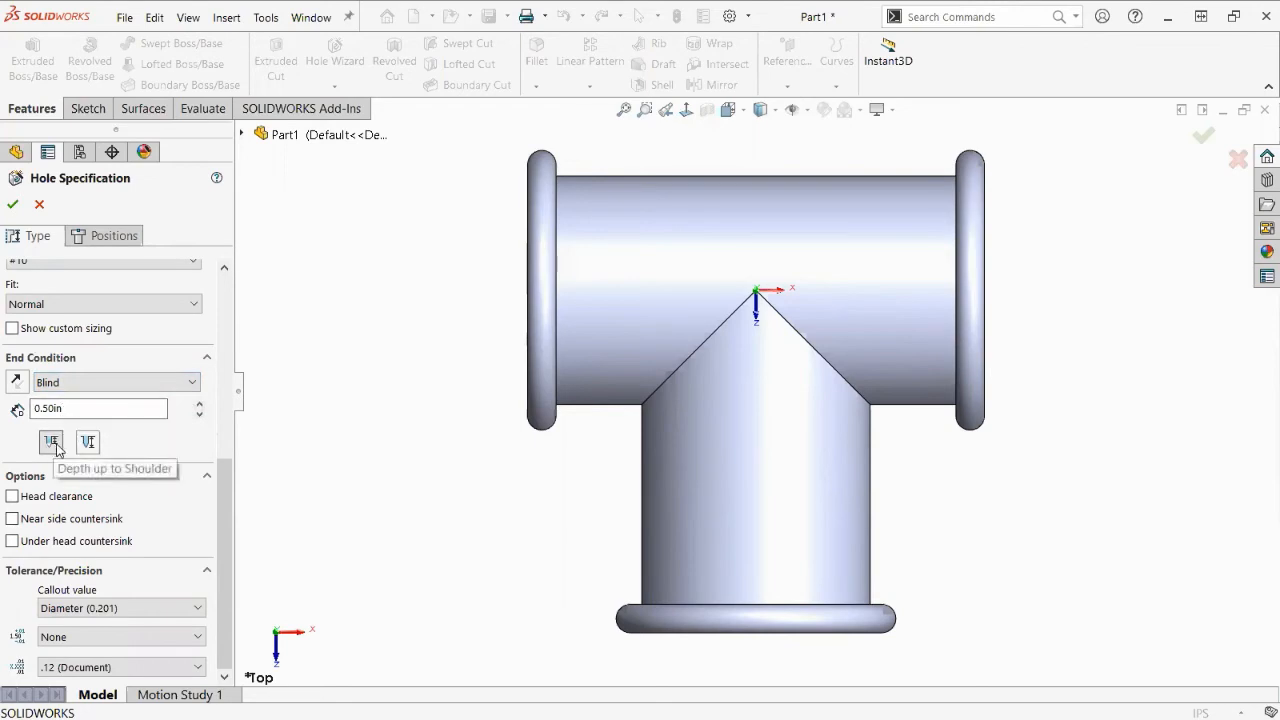
pyautogui.click(52, 445)
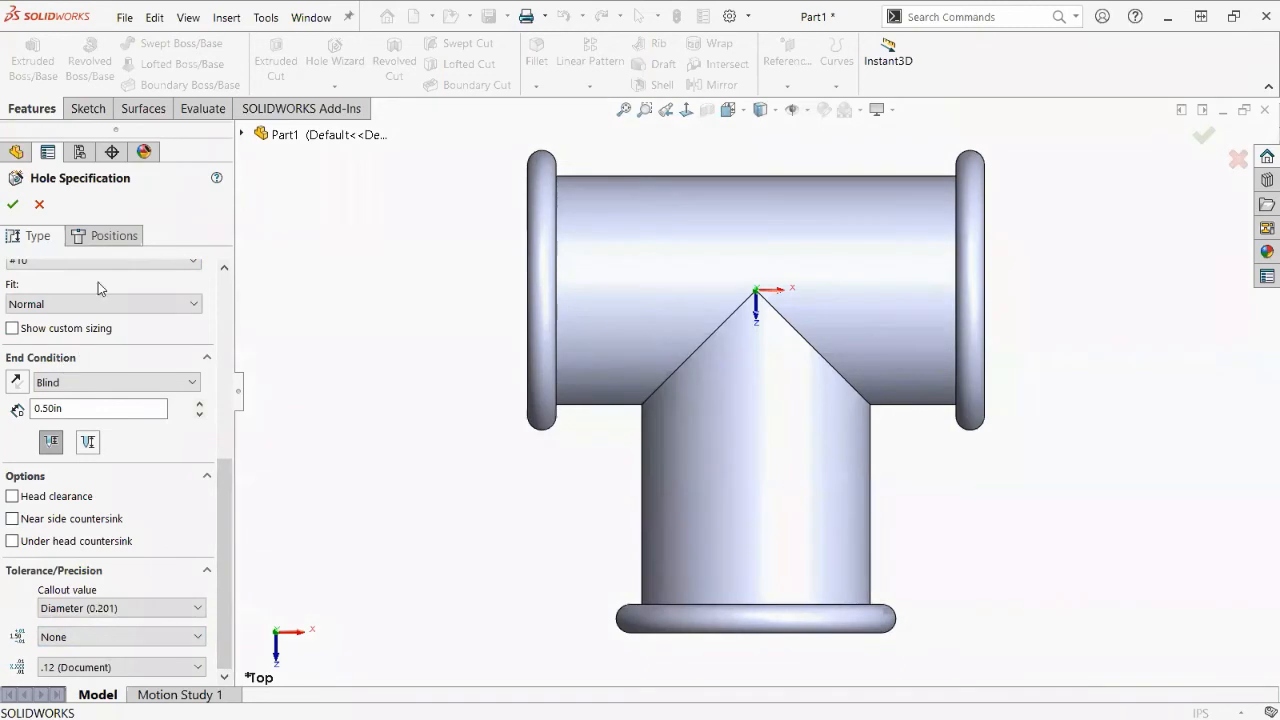
# Place the counterbore hole's position point on the second revolve's cylindrical face, slightly off its centerline.
pyautogui.click(105, 238)
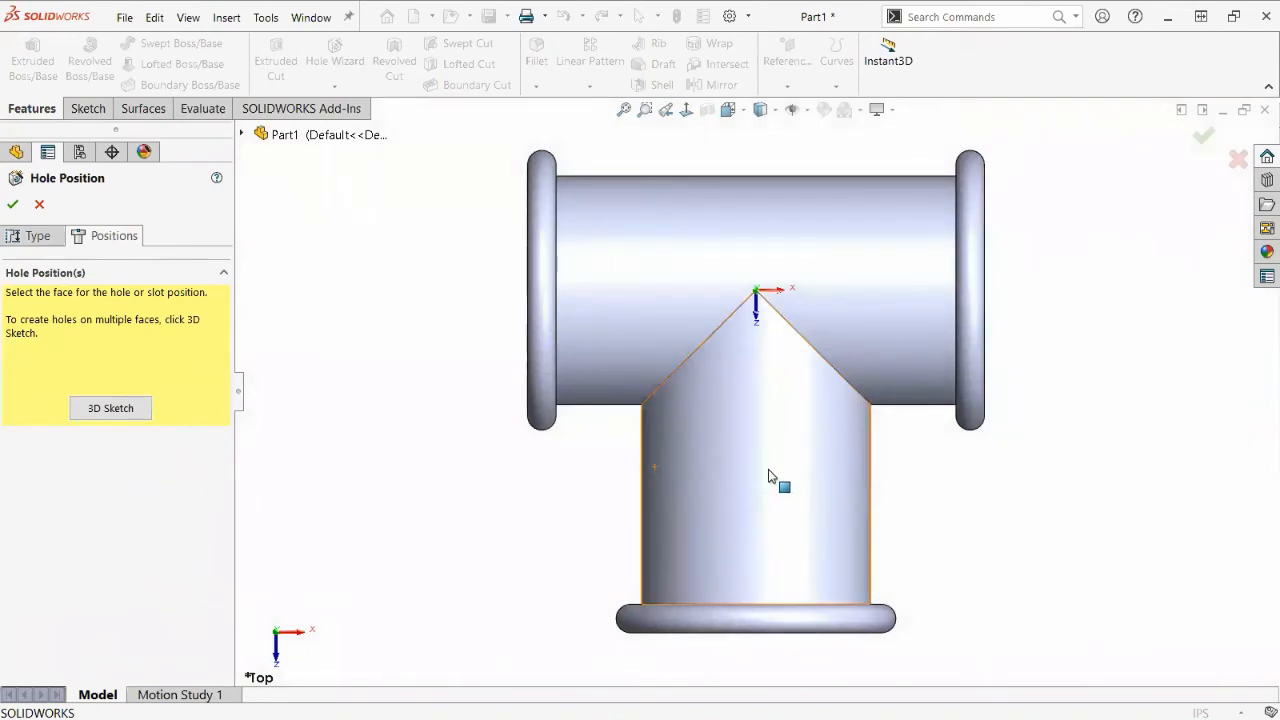
pyautogui.click(765, 502)
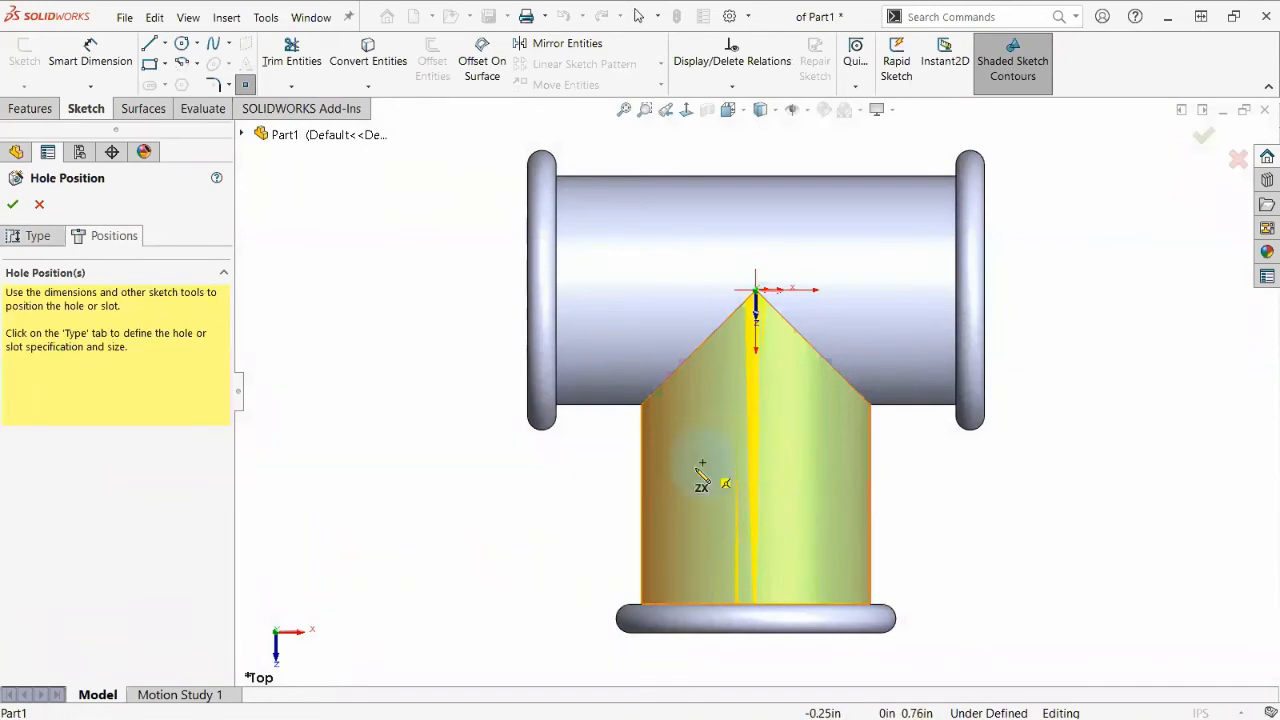
pyautogui.click(690, 512)
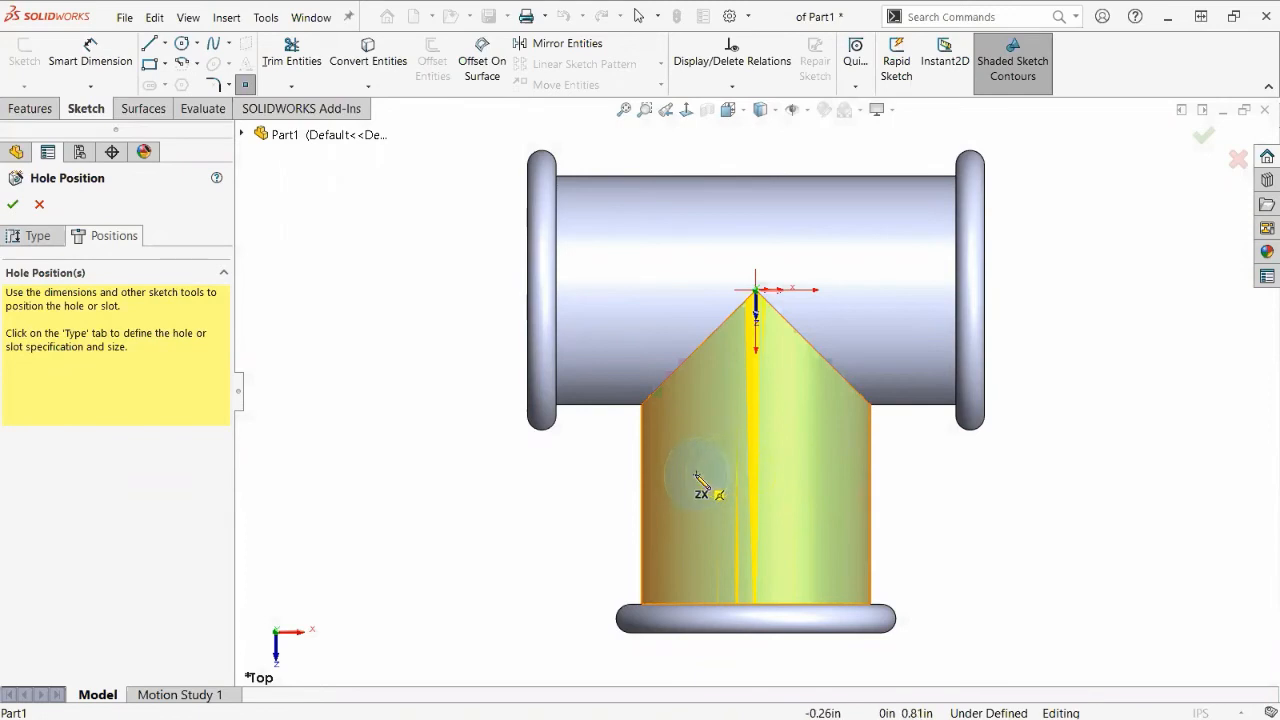
pyautogui.click(785, 482)
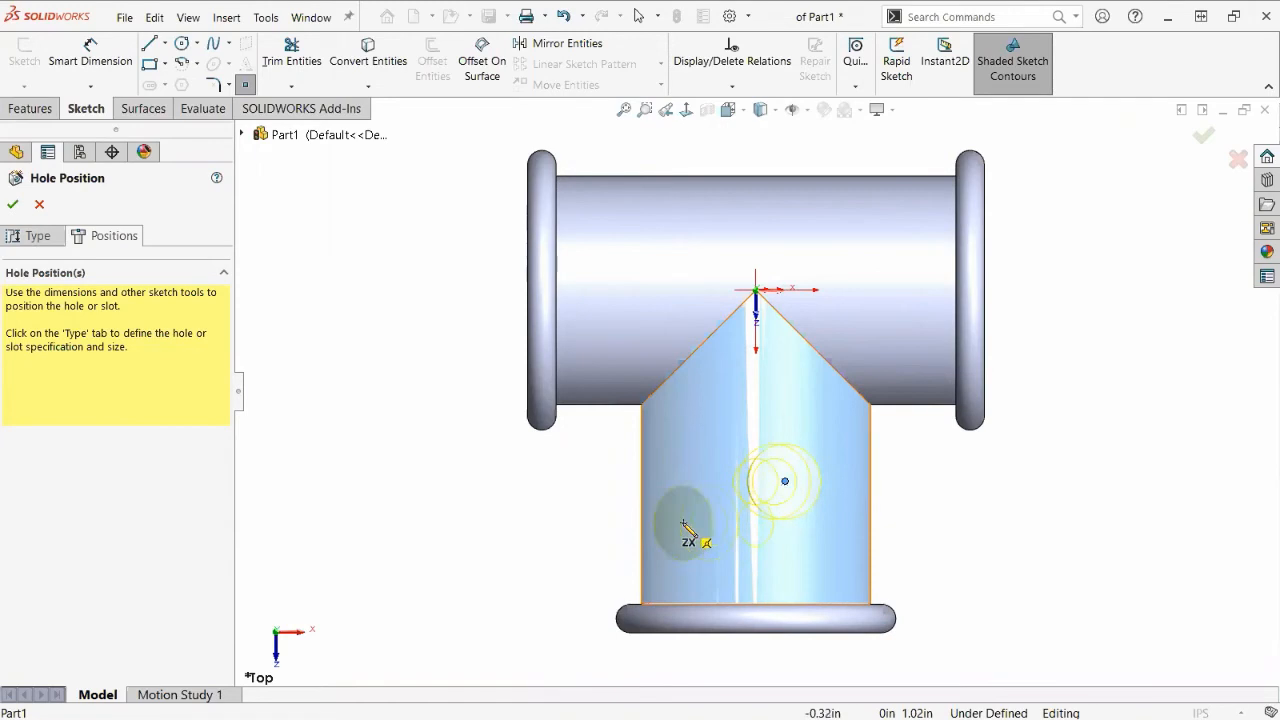
# Move the counterbore's position point near the centerline and align it with the origin using an Along Z relation.
pyautogui.press('Escape')
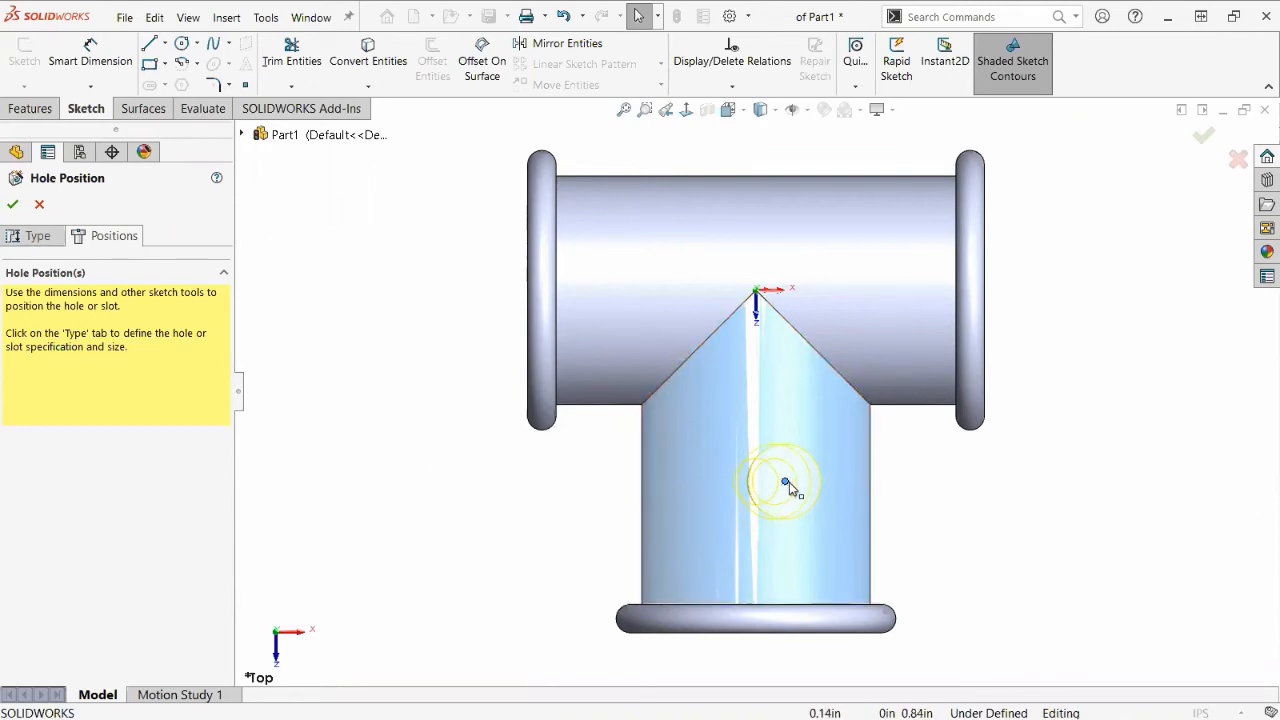
pyautogui.moveTo(786, 487)
pyautogui.mouseDown()
pyautogui.moveTo(760, 483)
pyautogui.moveTo(747, 507)
pyautogui.mouseUp()
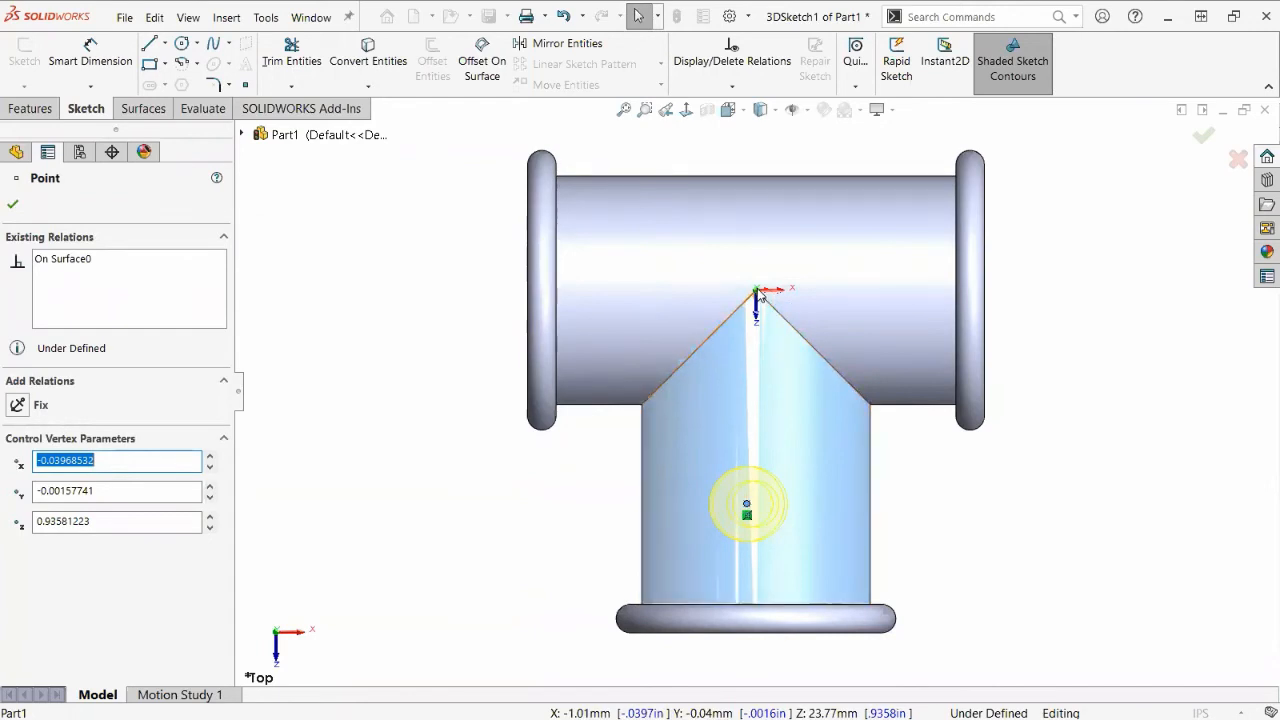
pyautogui.click(241, 135)
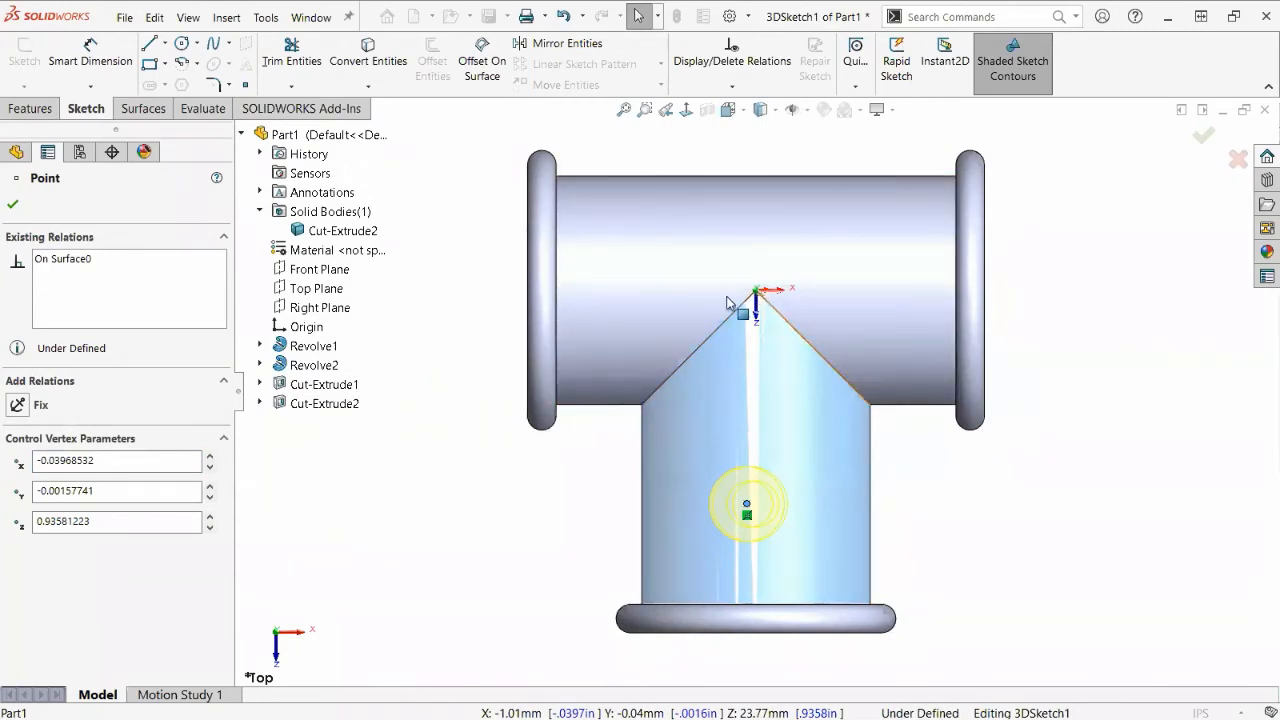
pyautogui.click(299, 331)
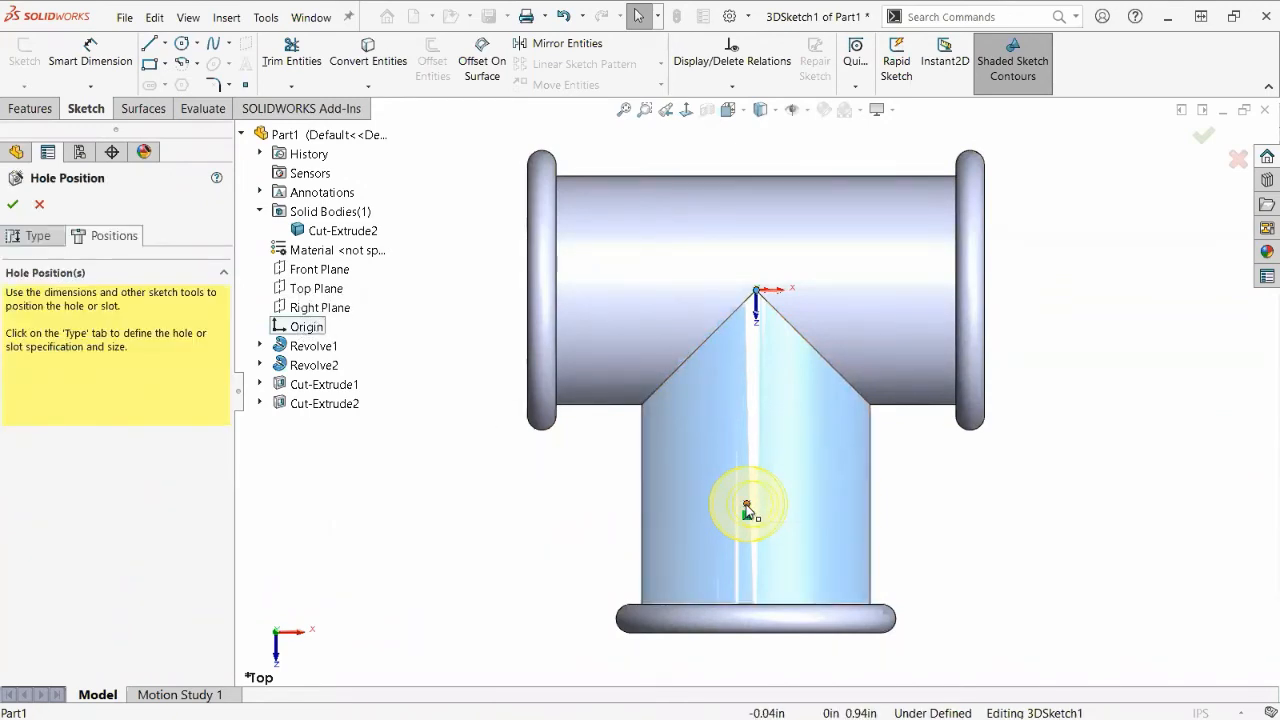
pyautogui.keyDown('ctrl'); pyautogui.click(747, 511); pyautogui.keyUp('ctrl')
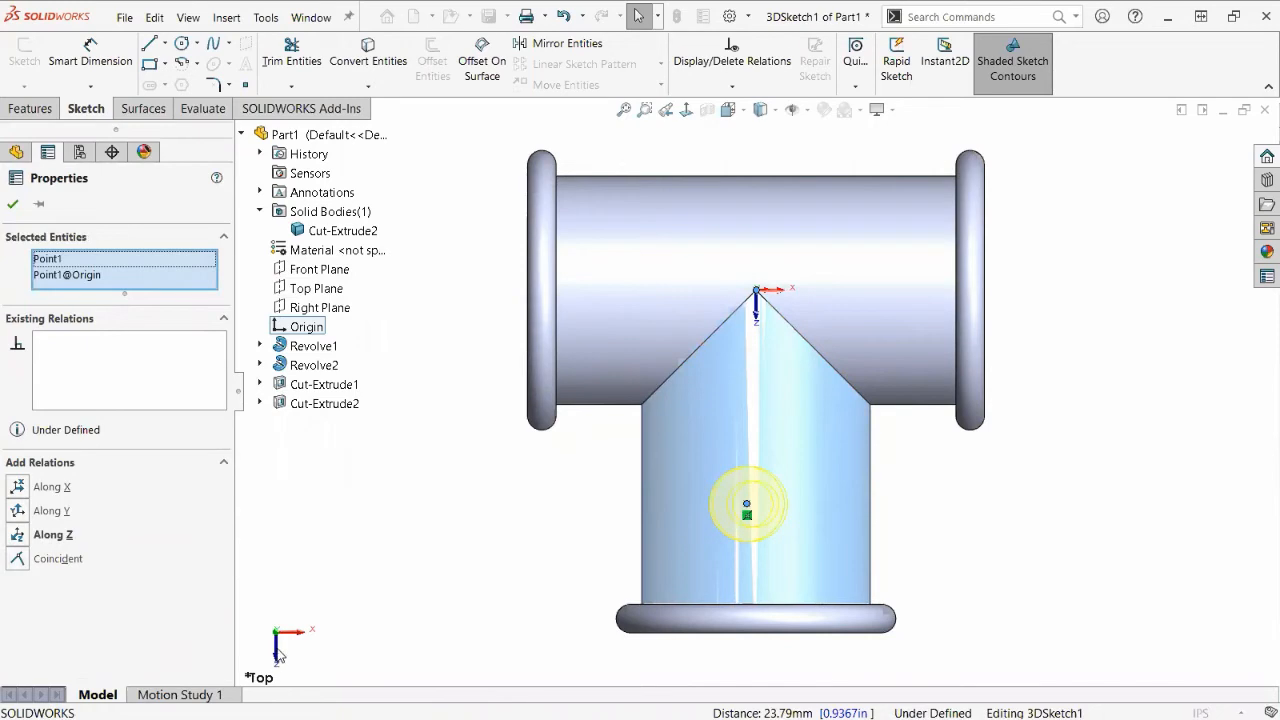
pyautogui.click(18, 532)
pyautogui.click(1036, 567)
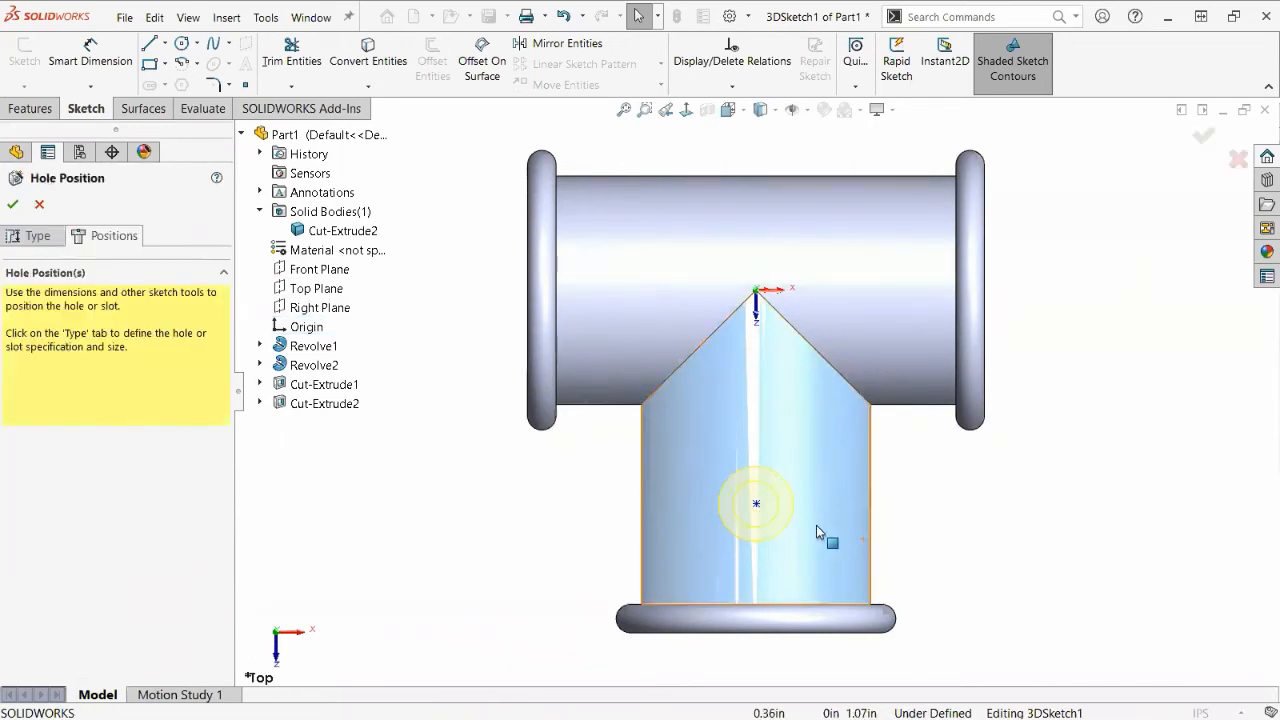
pyautogui.moveTo(756, 503)
pyautogui.mouseDown()
pyautogui.moveTo(755, 396)
pyautogui.moveTo(753, 523)
pyautogui.moveTo(757, 434)
pyautogui.moveTo(757, 524)
pyautogui.moveTo(756, 458)
pyautogui.moveTo(759, 516)
pyautogui.moveTo(760, 474)
pyautogui.moveTo(774, 497)
pyautogui.mouseUp()
# Dimension the hole's position point .5 in from the second revolve's flat end face and finish the counterbore hole.
pyautogui.moveTo(1088, 628); pyautogui.dragTo(1088, 583, button='right')
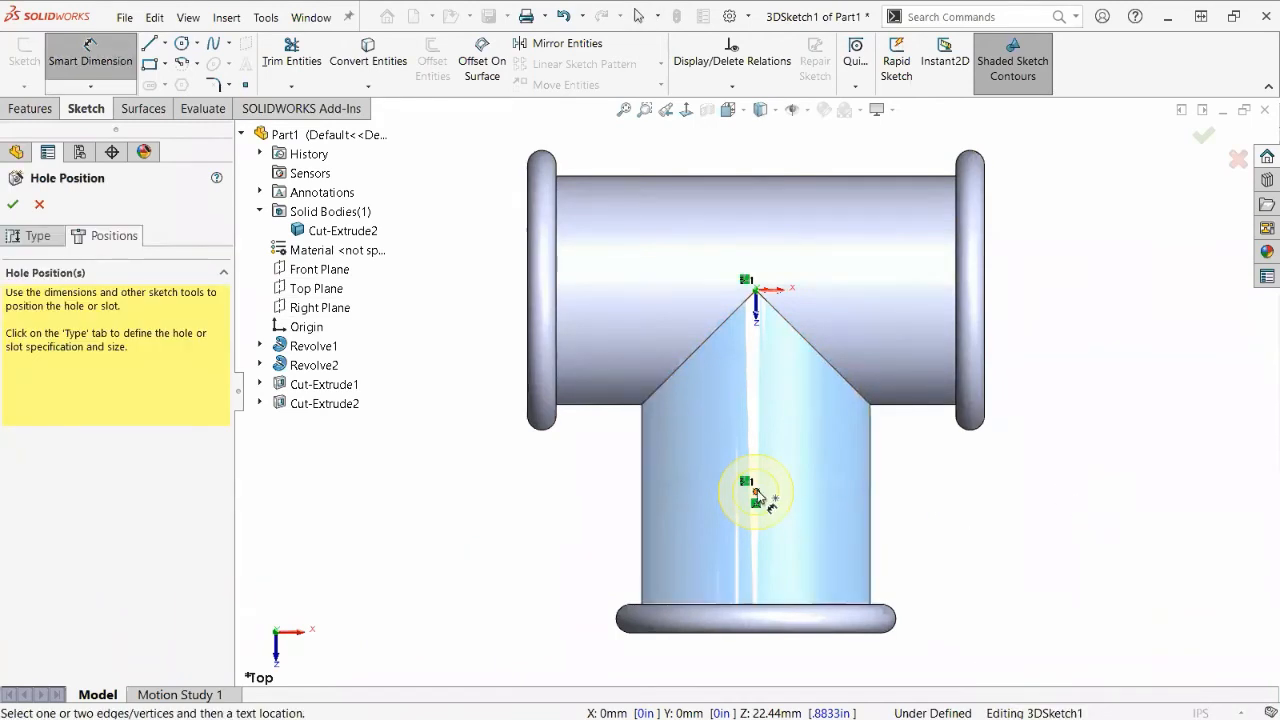
pyautogui.press('Escape')
pyautogui.moveTo(955, 531); pyautogui.dragTo(964, 478, button='middle')
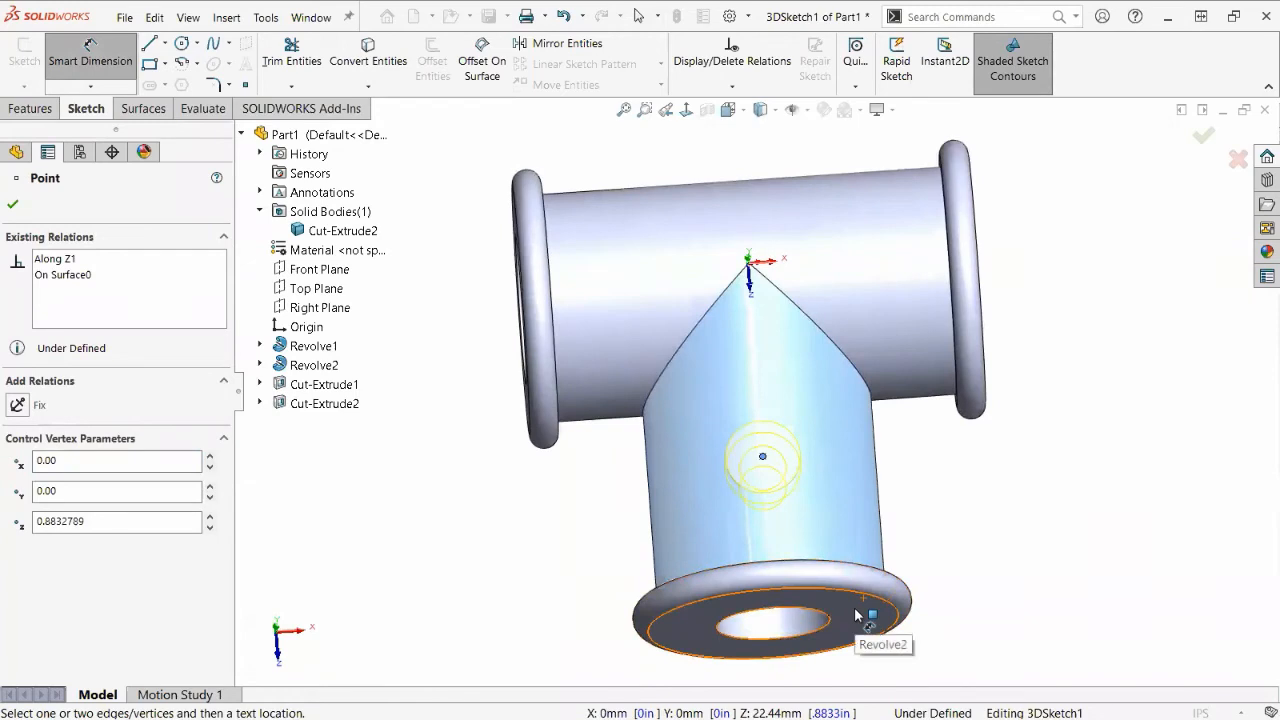
pyautogui.click(857, 614)
pyautogui.click(958, 513)
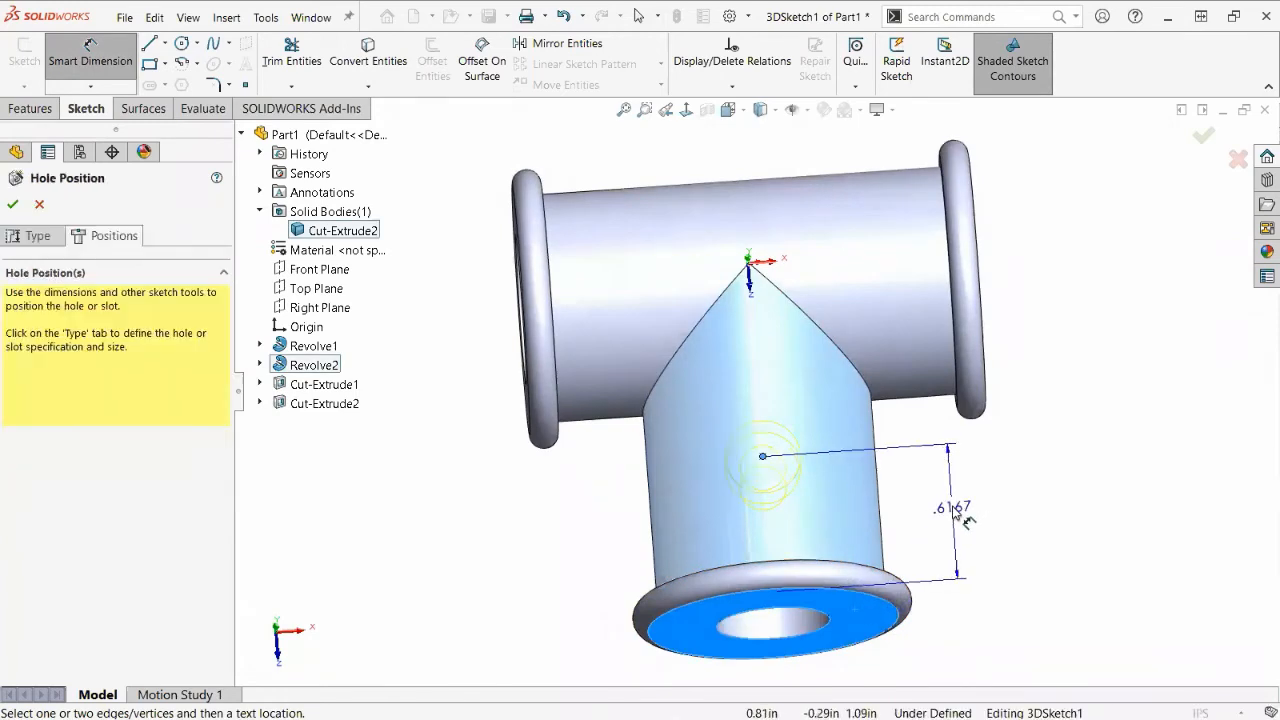
pyautogui.write('.5')
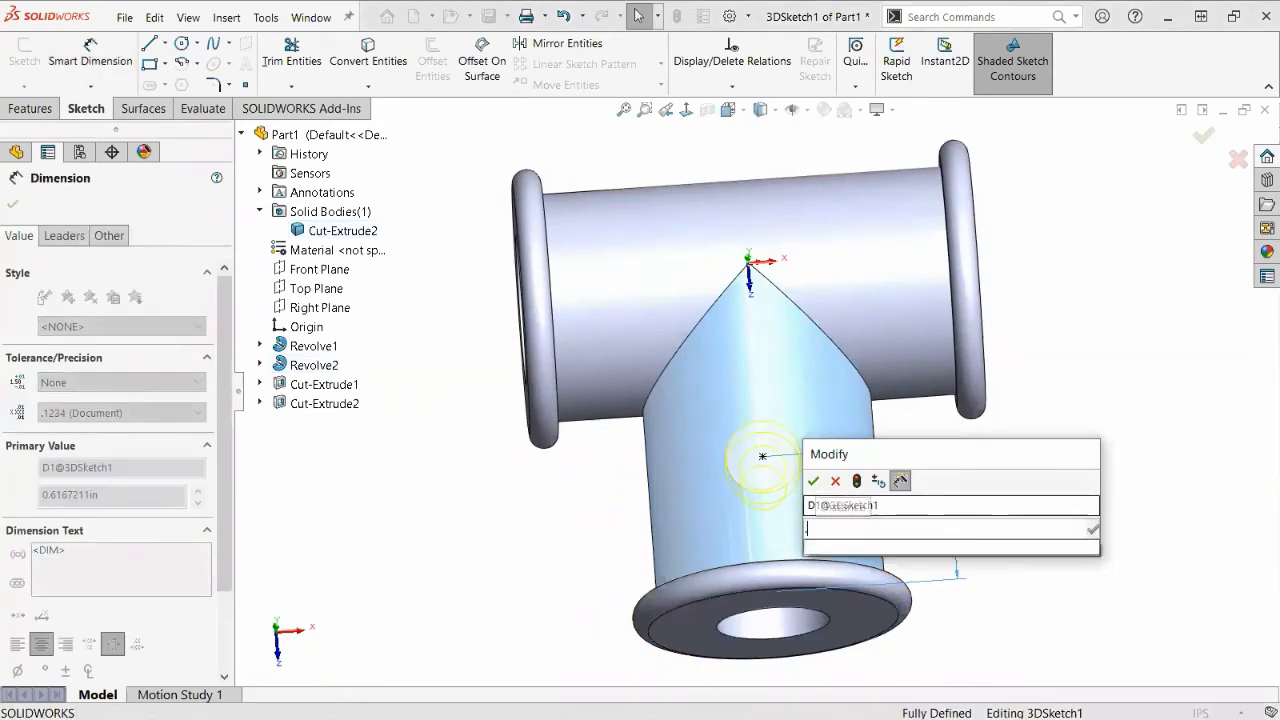
pyautogui.press('Return')
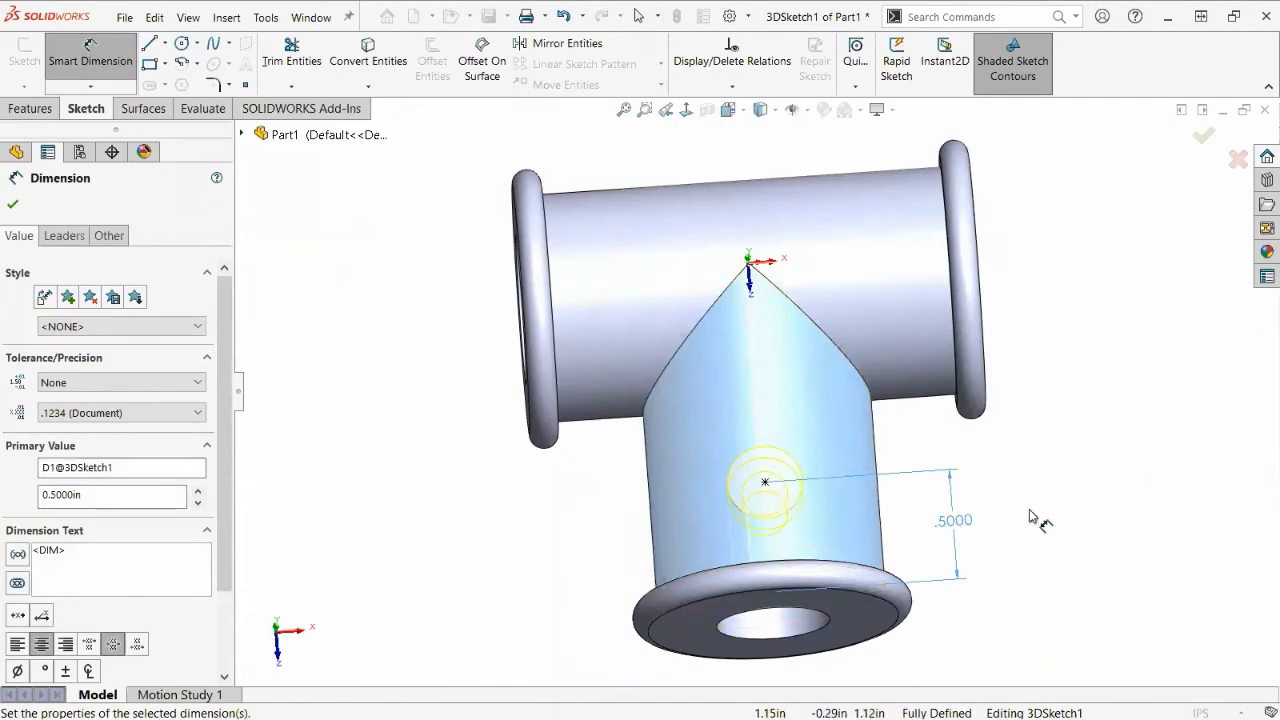
pyautogui.click(1204, 136)
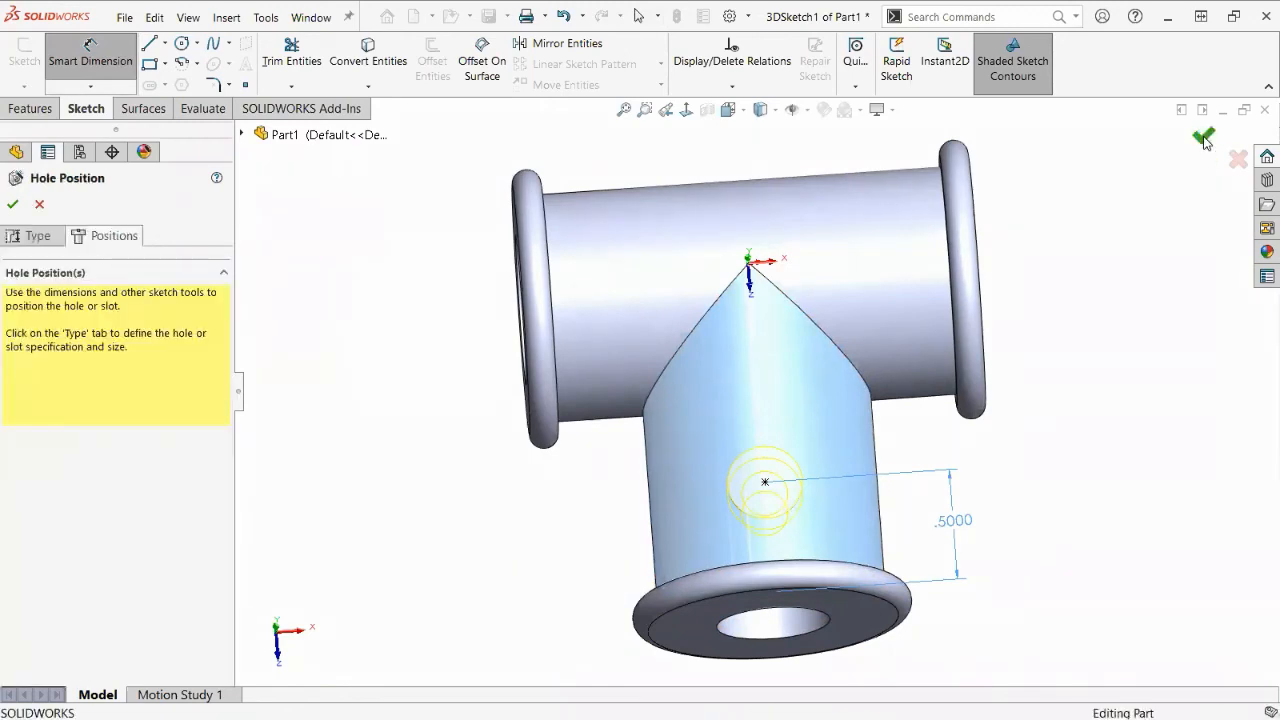
# Examine the finished counterbore hole together with its 3D position sketch and its profile sketch.
pyautogui.moveTo(986, 549); pyautogui.dragTo(937, 451, button='middle')
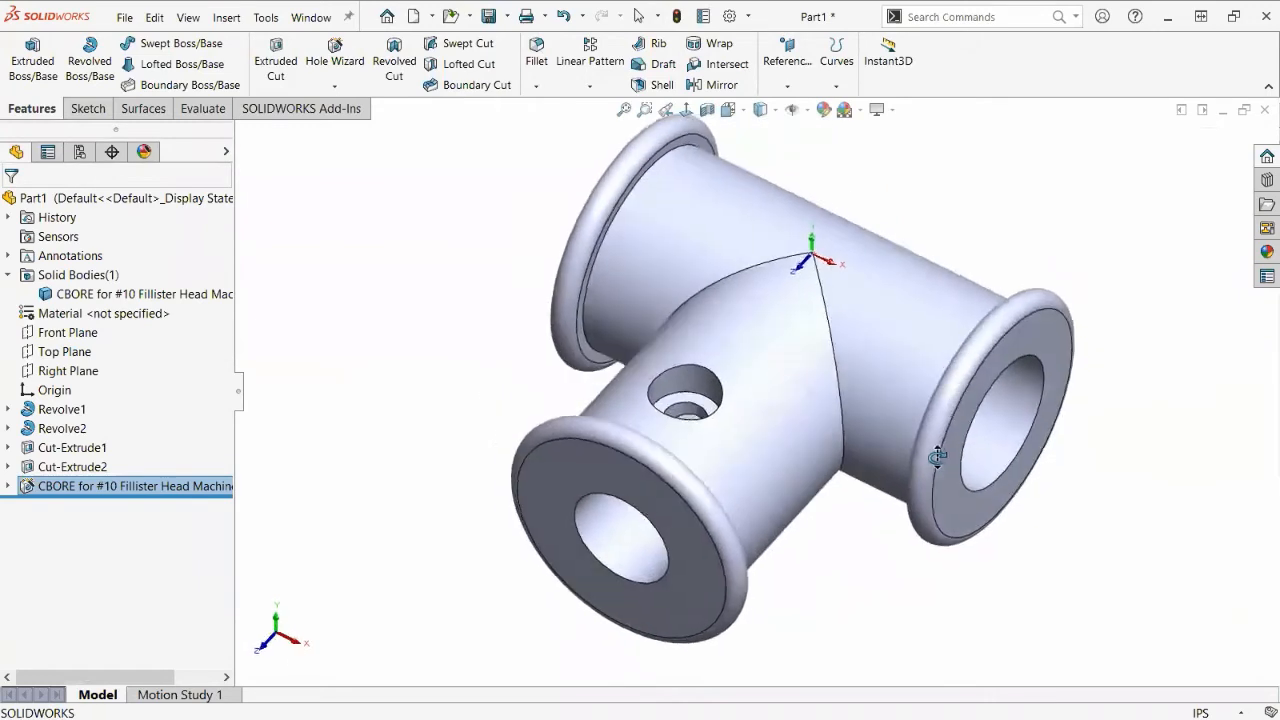
pyautogui.click(344, 405)
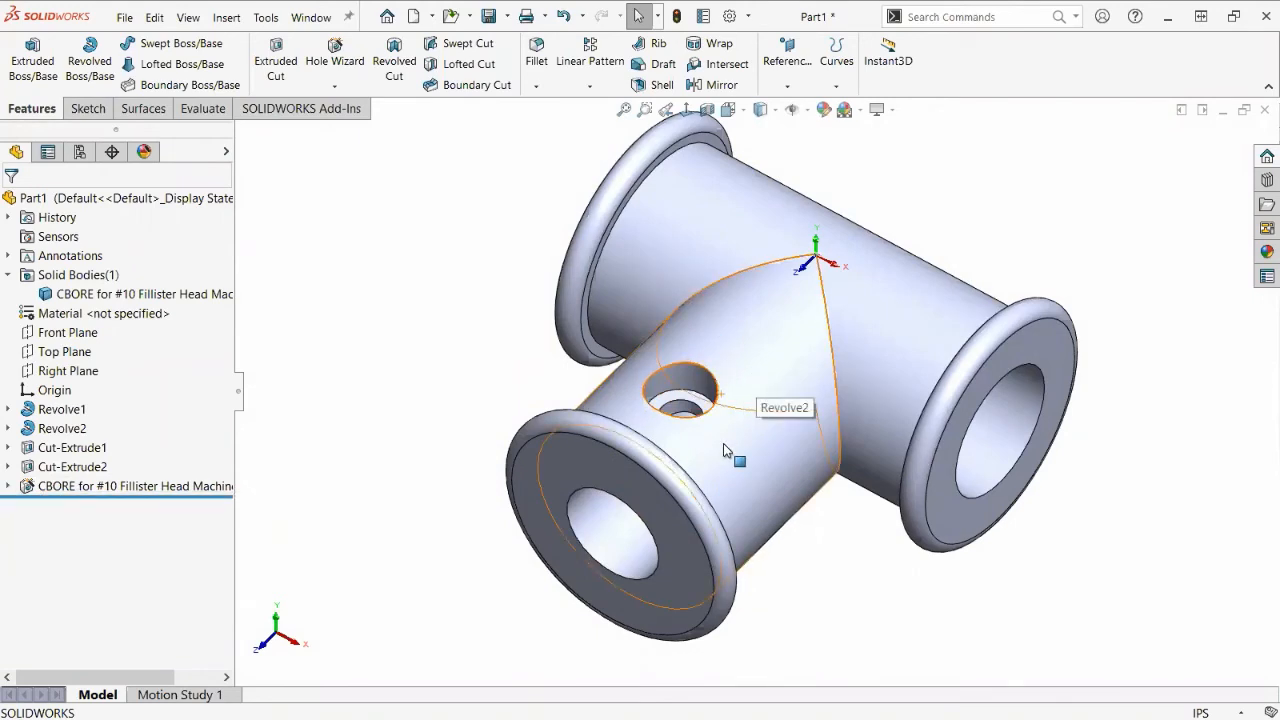
pyautogui.click(8, 487)
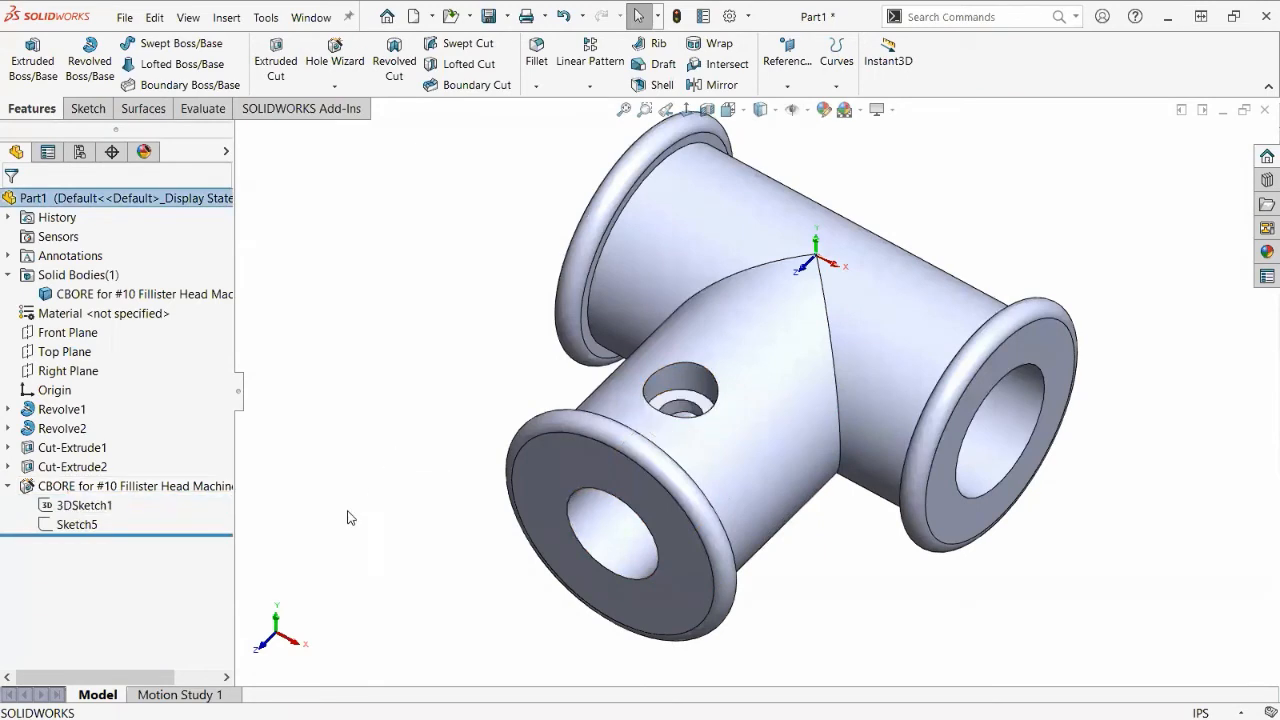
pyautogui.click(71, 507)
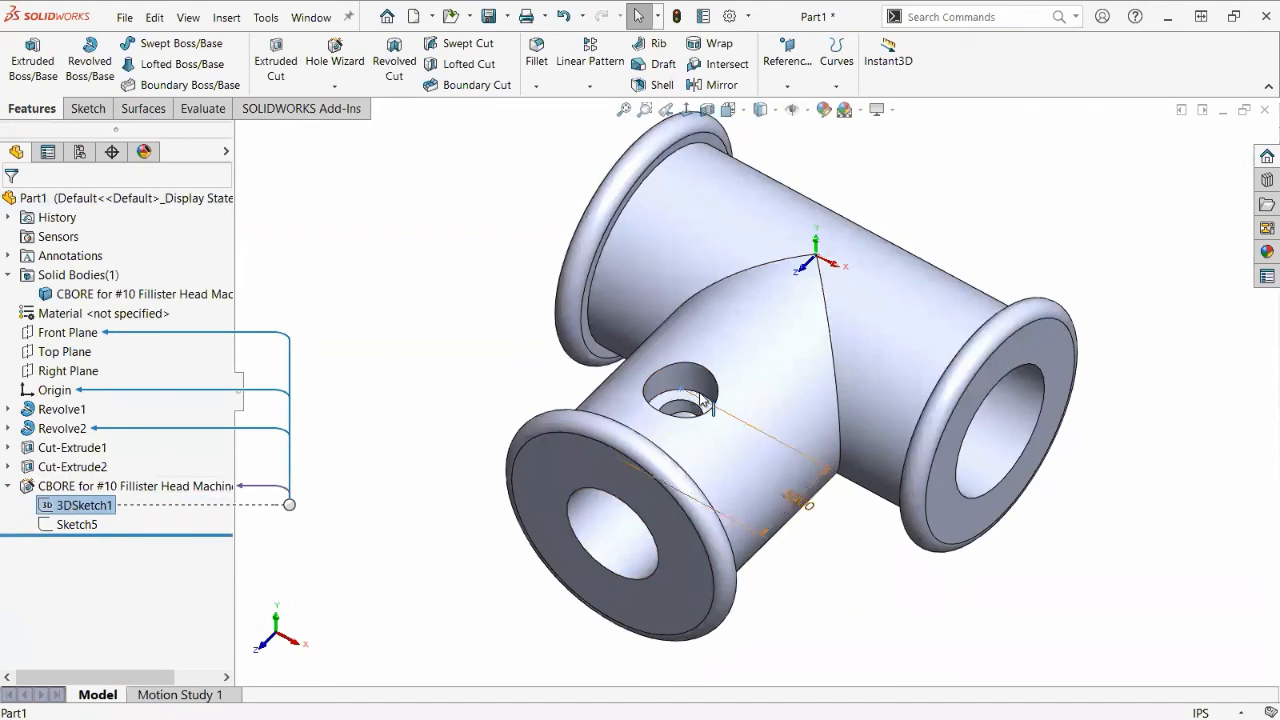
pyautogui.click(86, 524)
pyautogui.moveTo(380, 551)
pyautogui.mouseDown(button='middle')
pyautogui.moveTo(351, 486)
pyautogui.moveTo(280, 491)
pyautogui.mouseUp(button='middle')
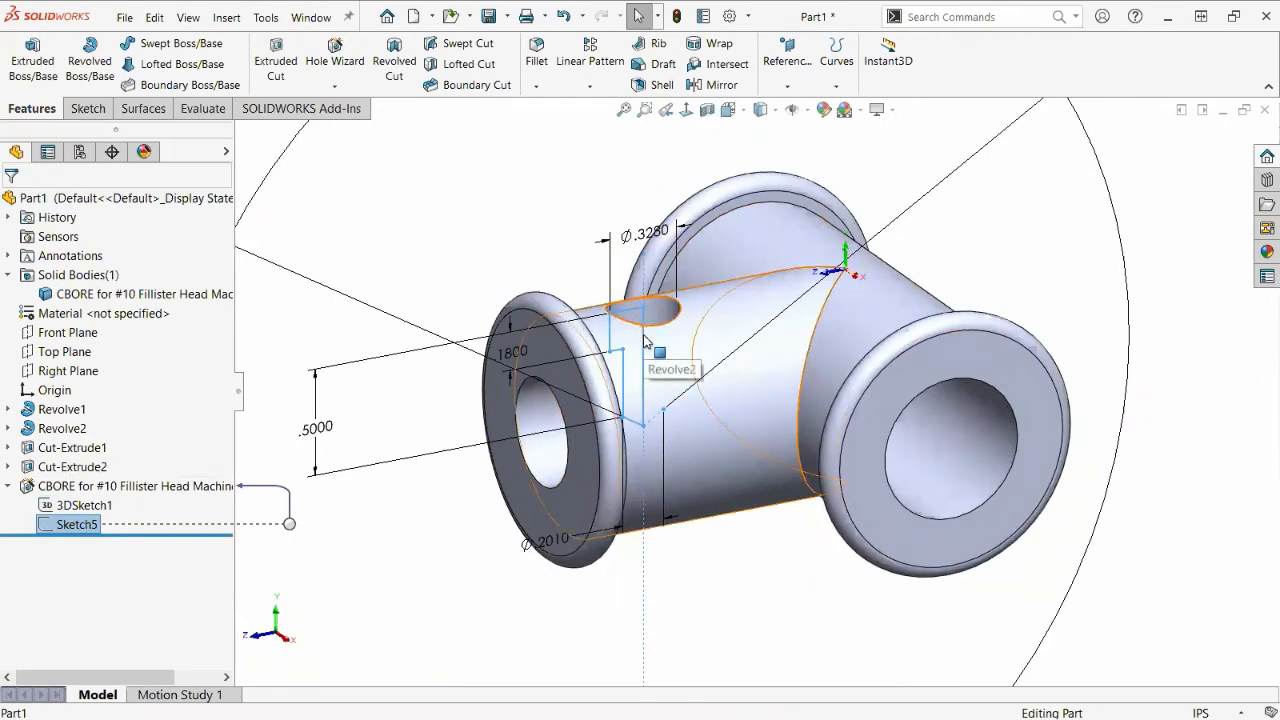
pyautogui.scroll(1, 644, 342)
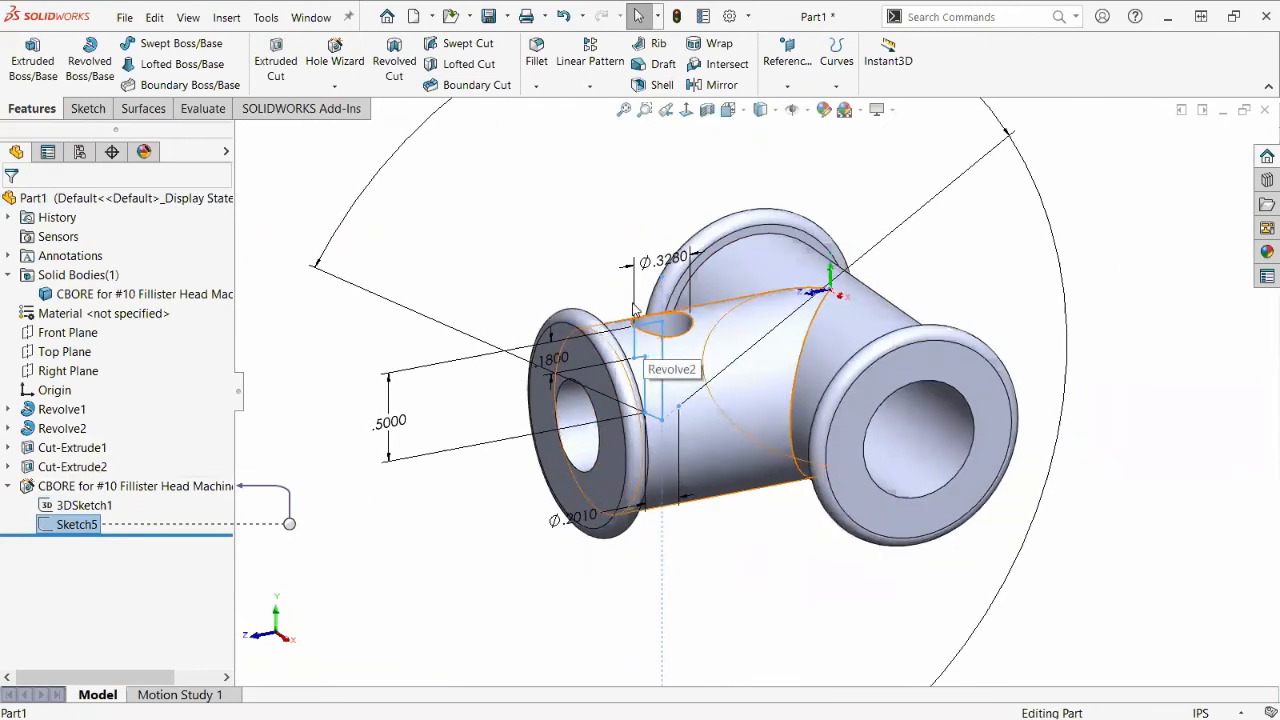
pyautogui.click(333, 386)
pyautogui.moveTo(527, 366); pyautogui.dragTo(558, 388, button='middle')
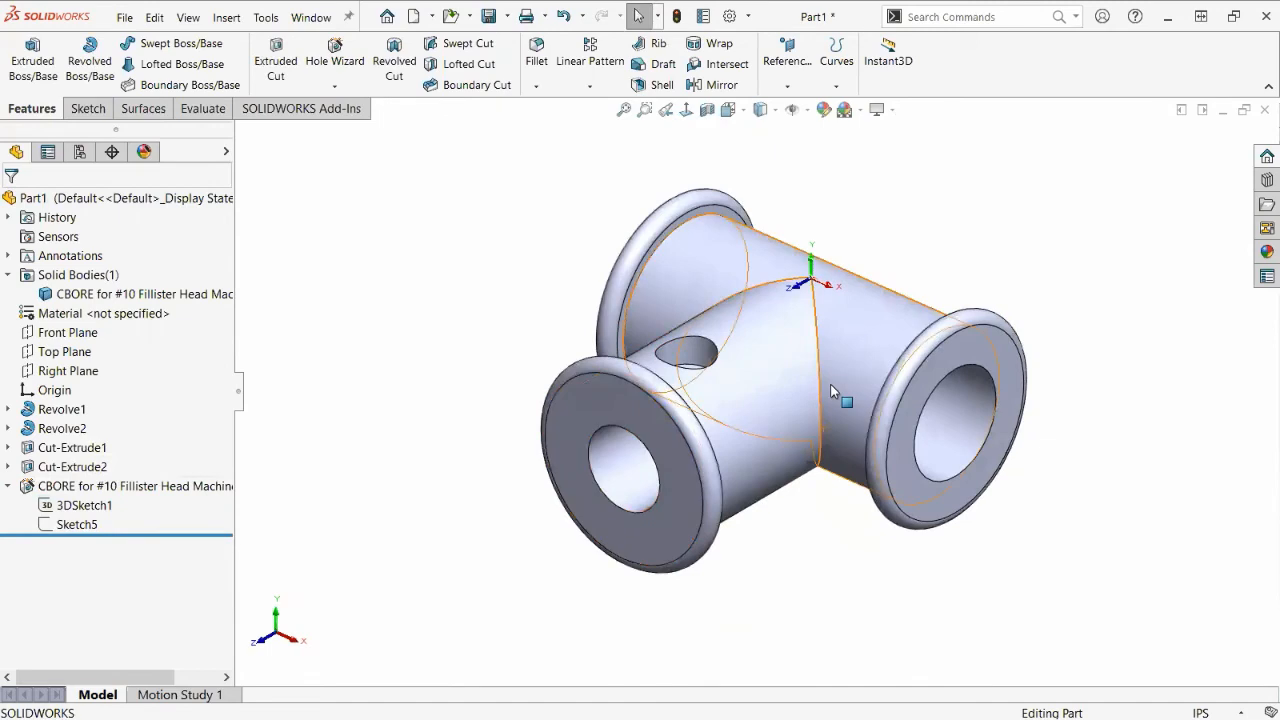
pyautogui.press('f')
pyautogui.moveTo(483, 303); pyautogui.dragTo(514, 283, button='middle')
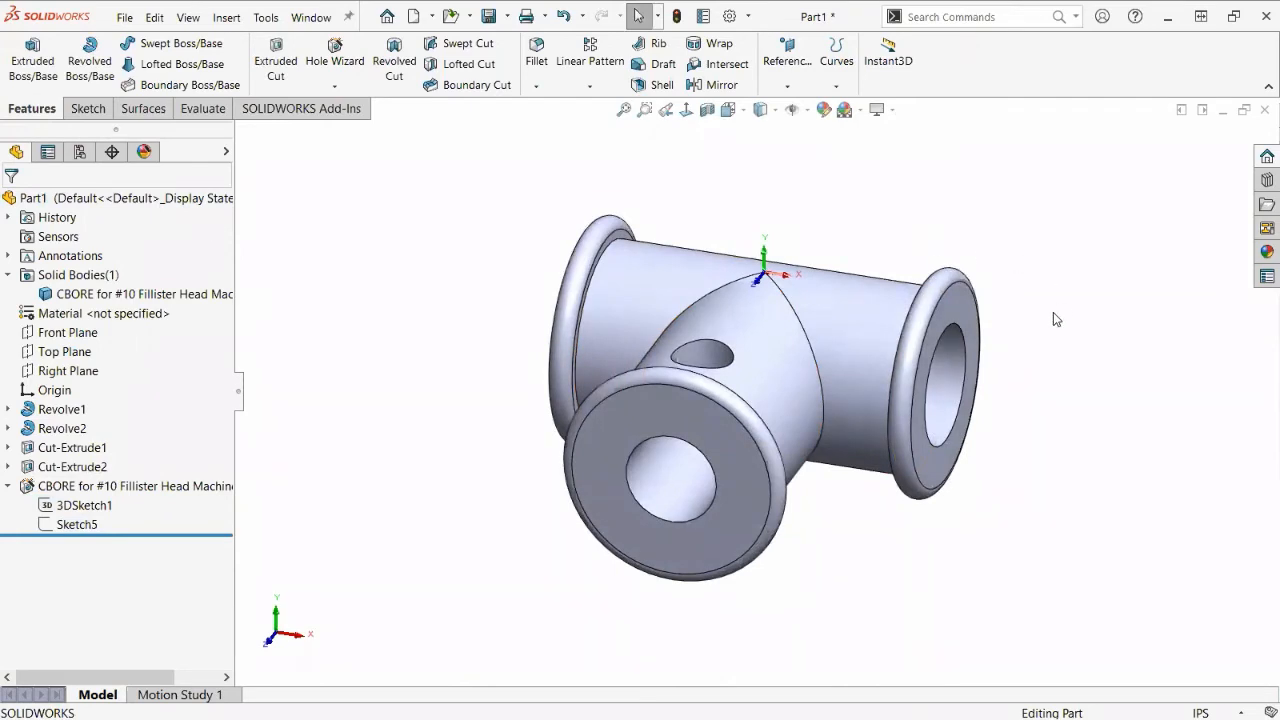
pyautogui.moveTo(1051, 420)
pyautogui.mouseDown(button='middle')
pyautogui.moveTo(1037, 409)
pyautogui.moveTo(1040, 420)
pyautogui.mouseUp(button='middle')
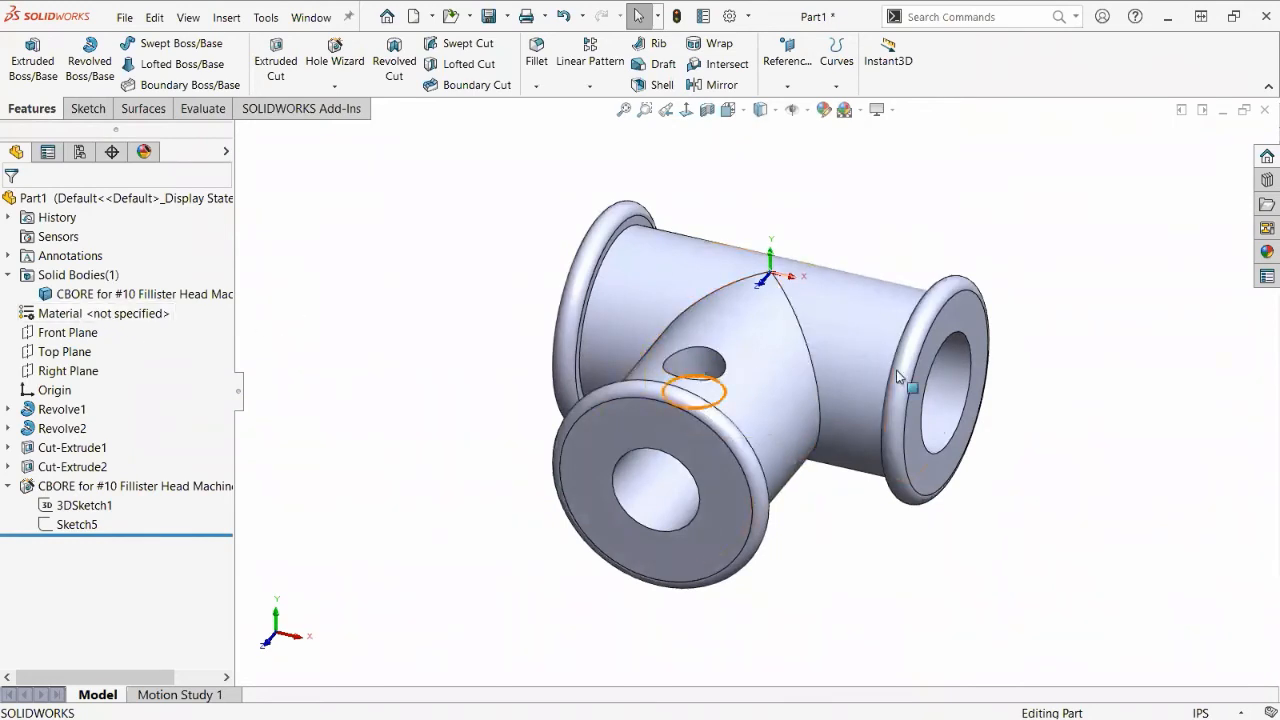
# Apply Cast Alloy Steel from the Steel category as the part's material.
pyautogui.rightClick(72, 318)
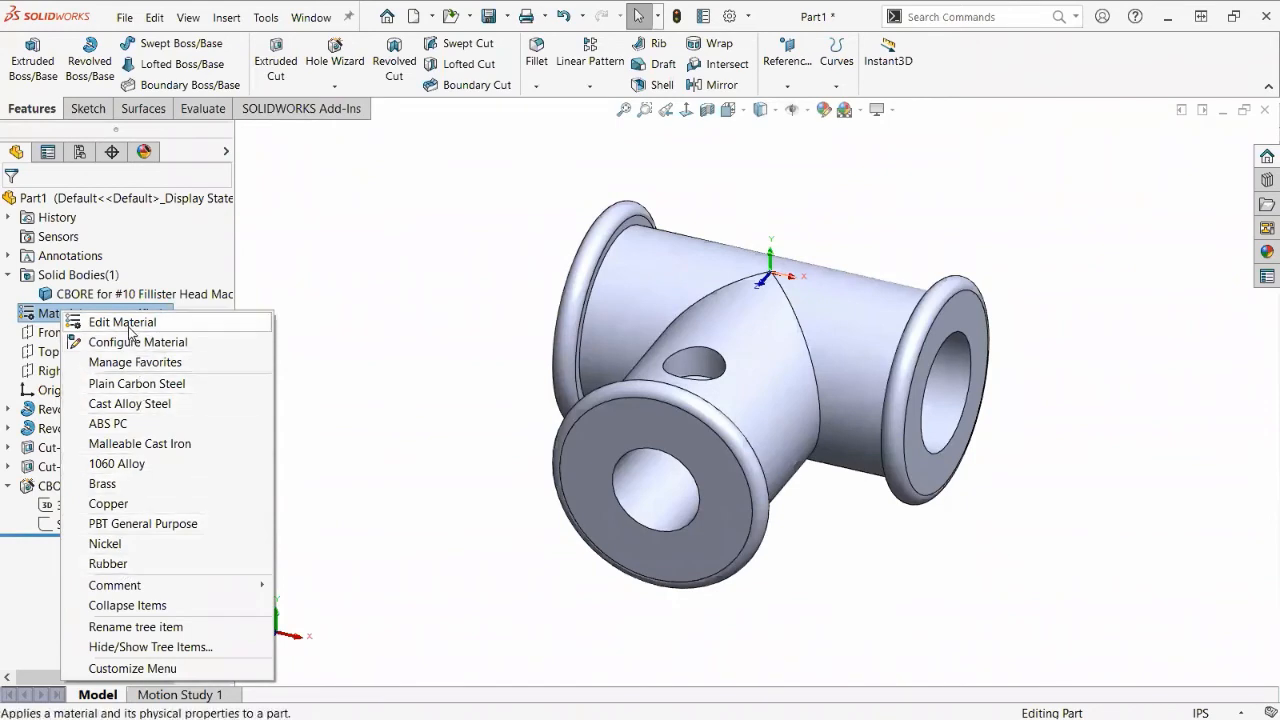
pyautogui.click(129, 331)
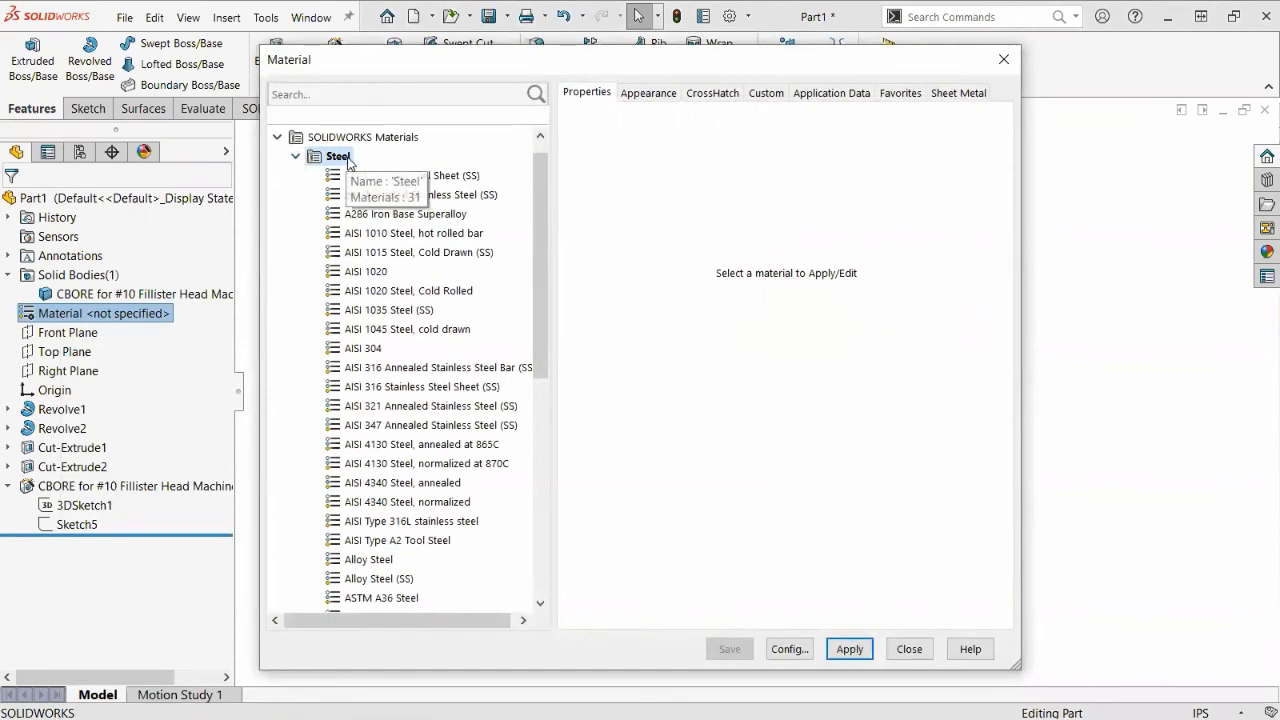
pyautogui.moveTo(536, 243); pyautogui.dragTo(535, 321)
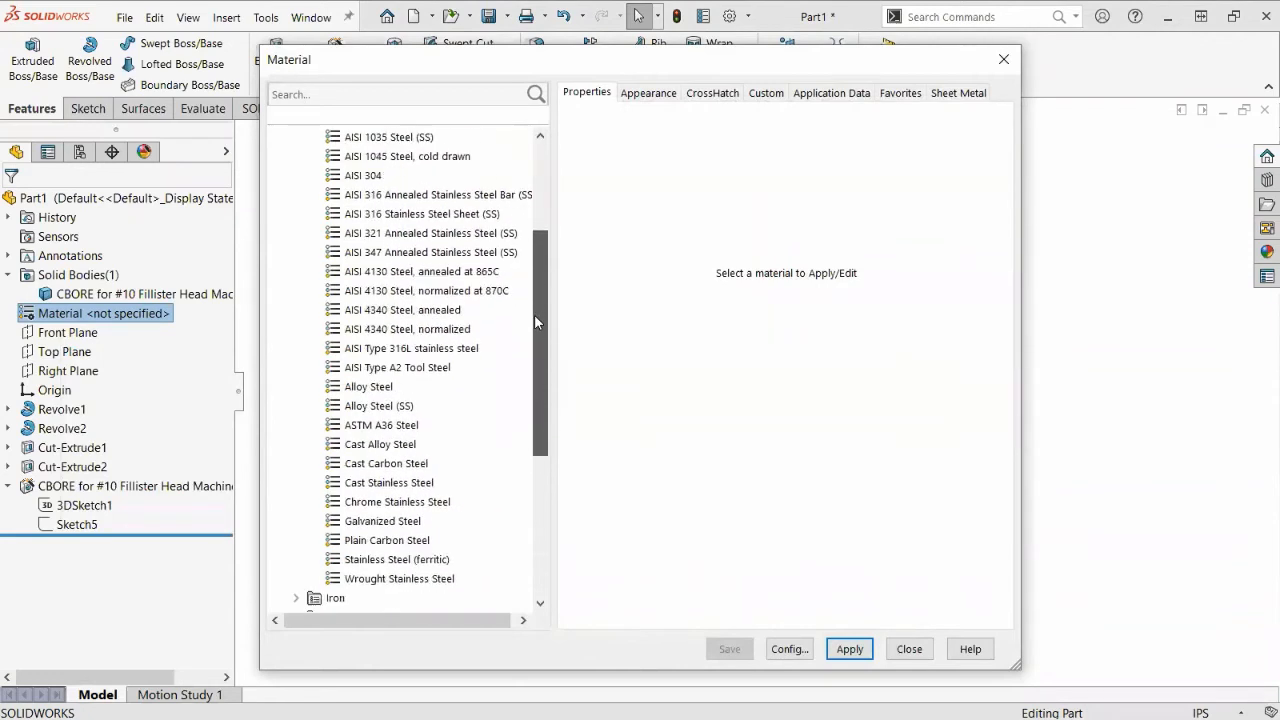
pyautogui.click(386, 448)
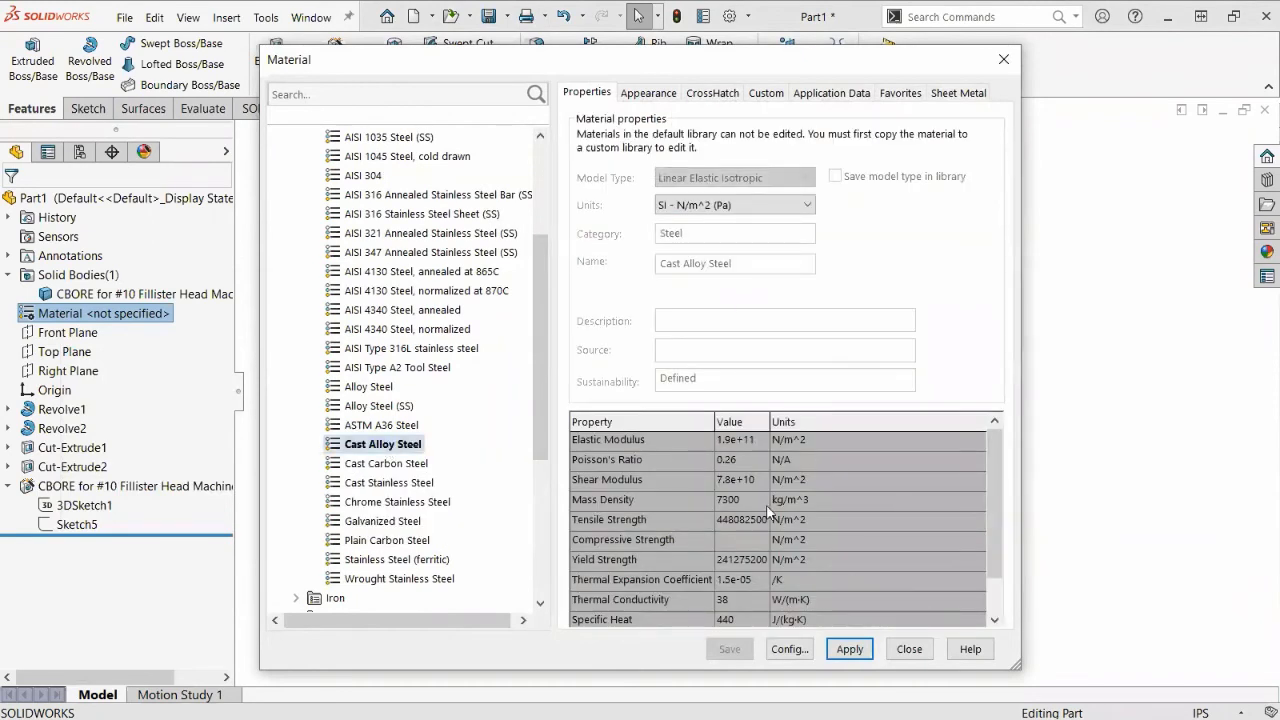
pyautogui.click(640, 93)
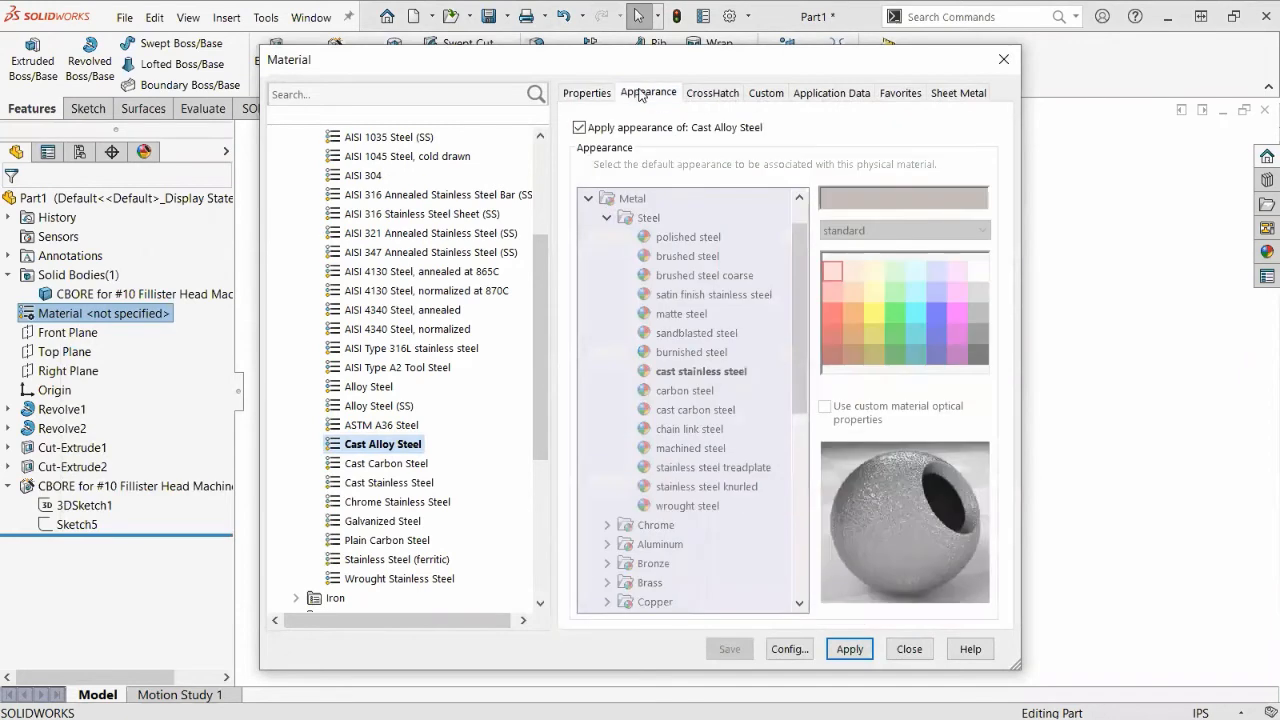
pyautogui.click(587, 93)
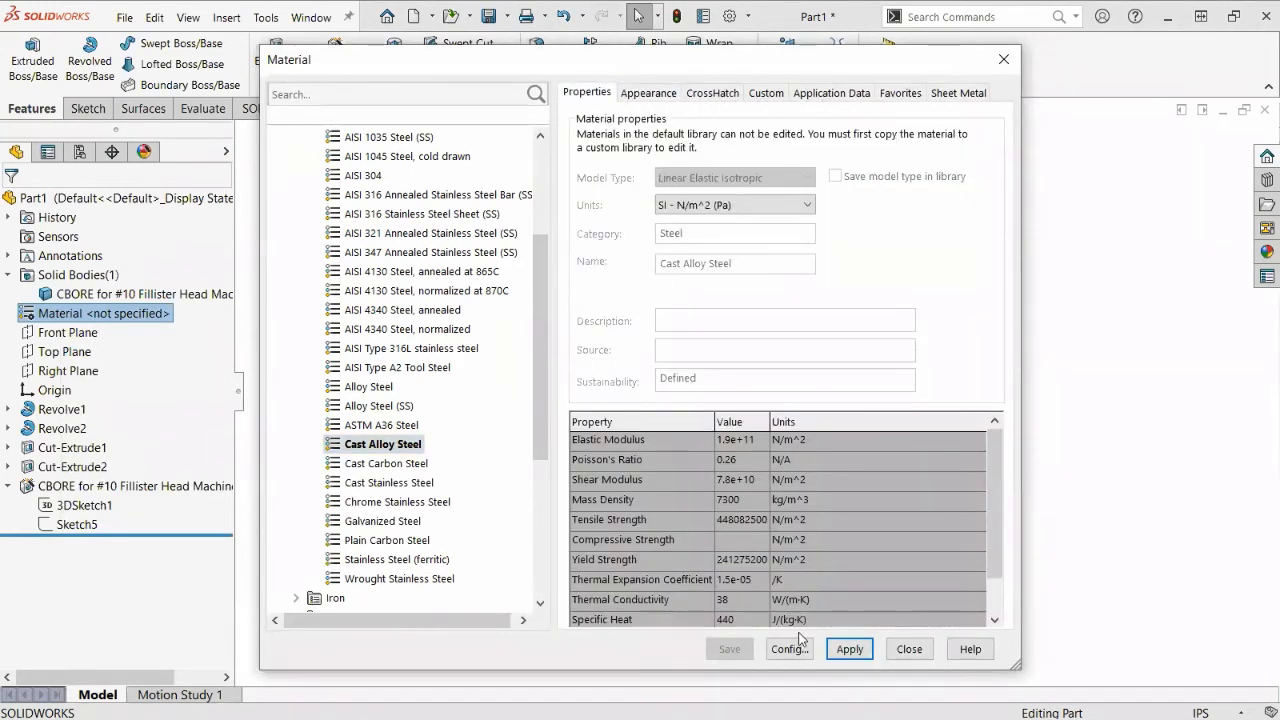
pyautogui.click(858, 656)
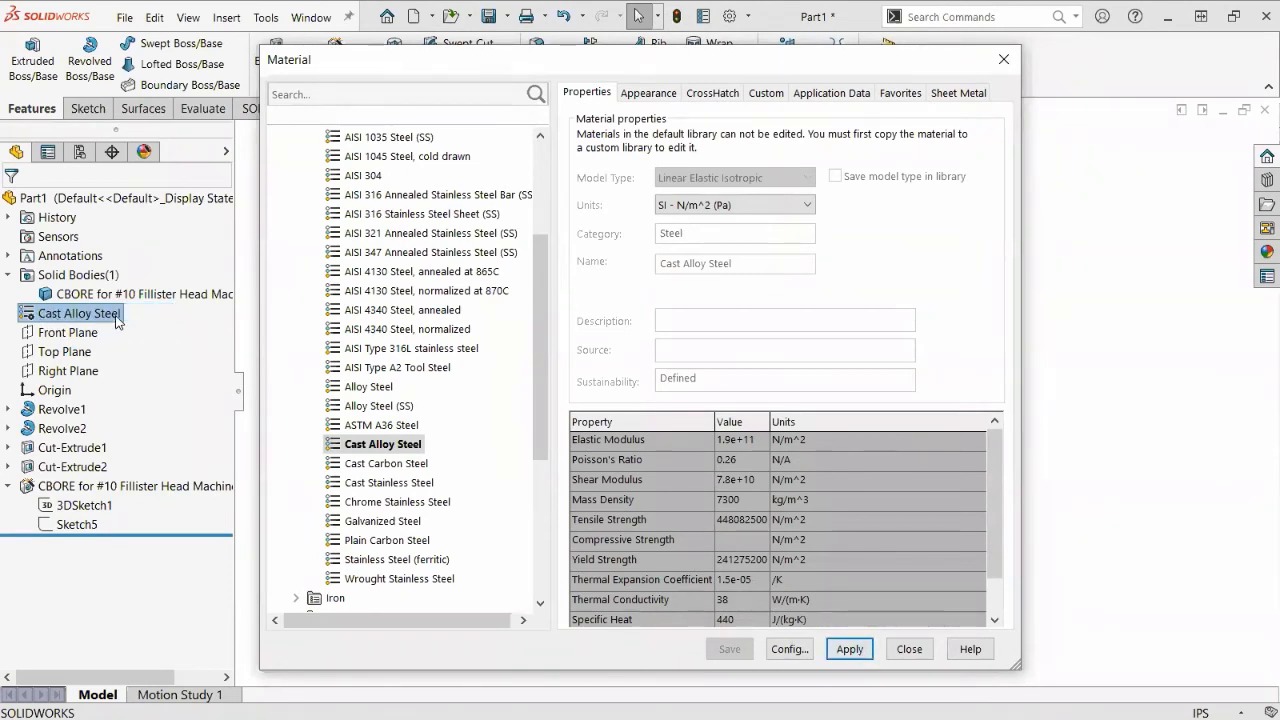
# Keep the Cast Alloy Steel appearance enabled for the part and close the material settings.
pyautogui.click(662, 97)
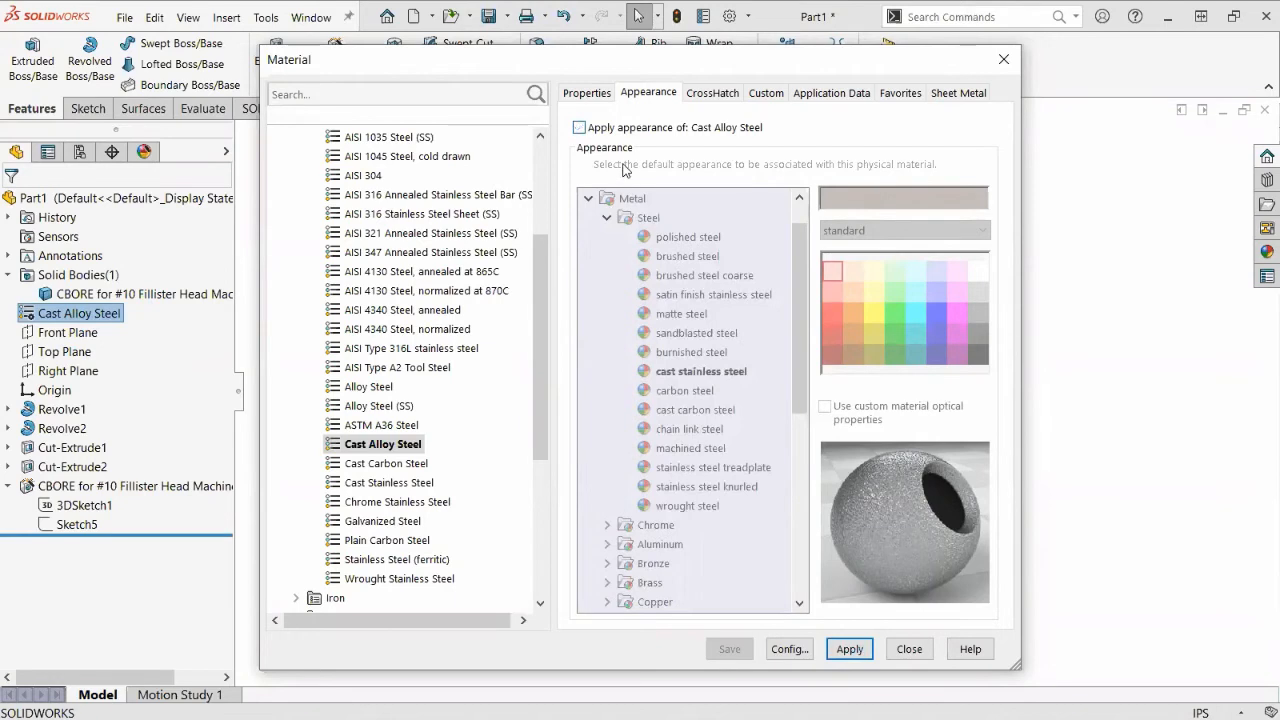
pyautogui.click(580, 129)
pyautogui.click(909, 650)
# Turn on RealView Graphics to display the part.
pyautogui.moveTo(835, 426); pyautogui.dragTo(733, 416, button='middle')
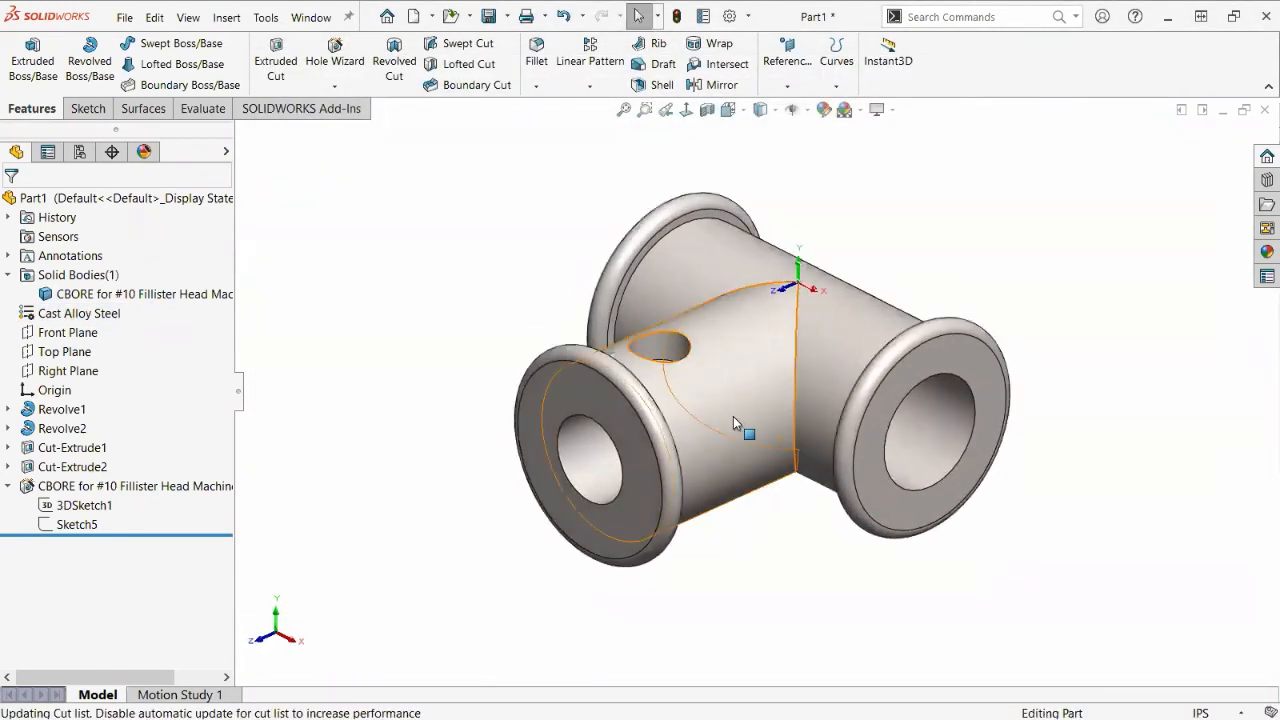
pyautogui.click(892, 111)
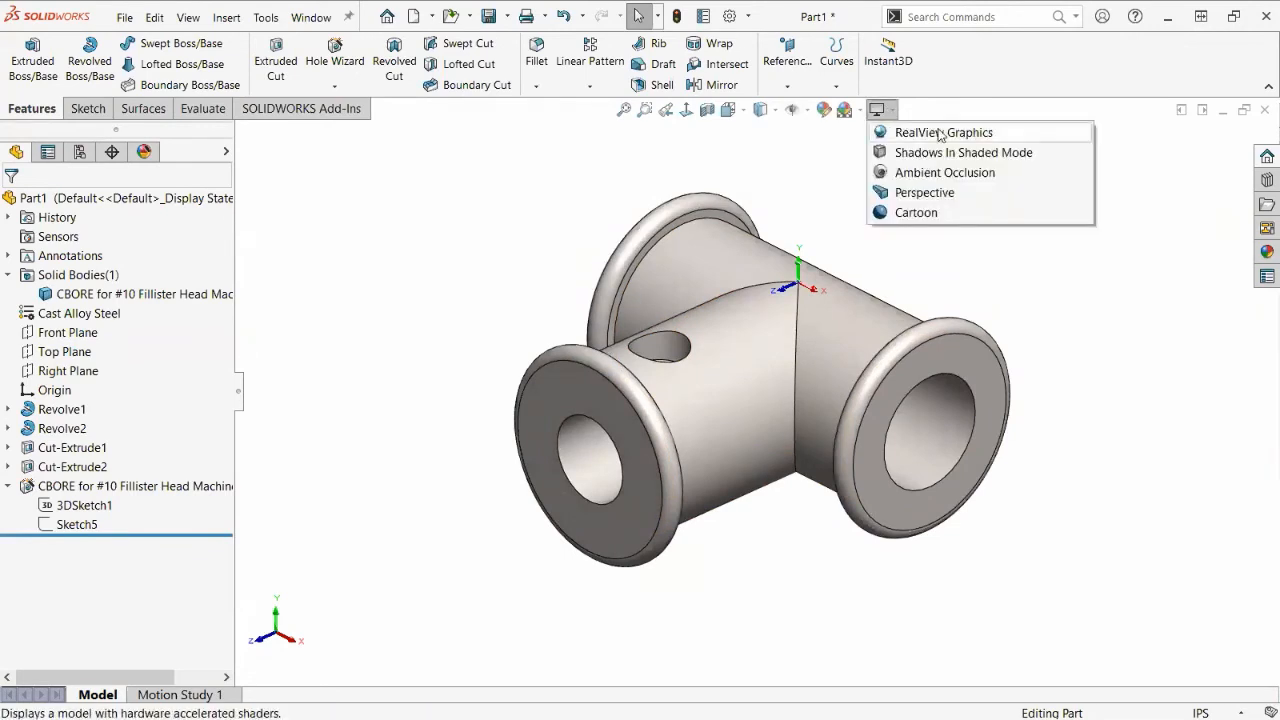
pyautogui.click(998, 137)
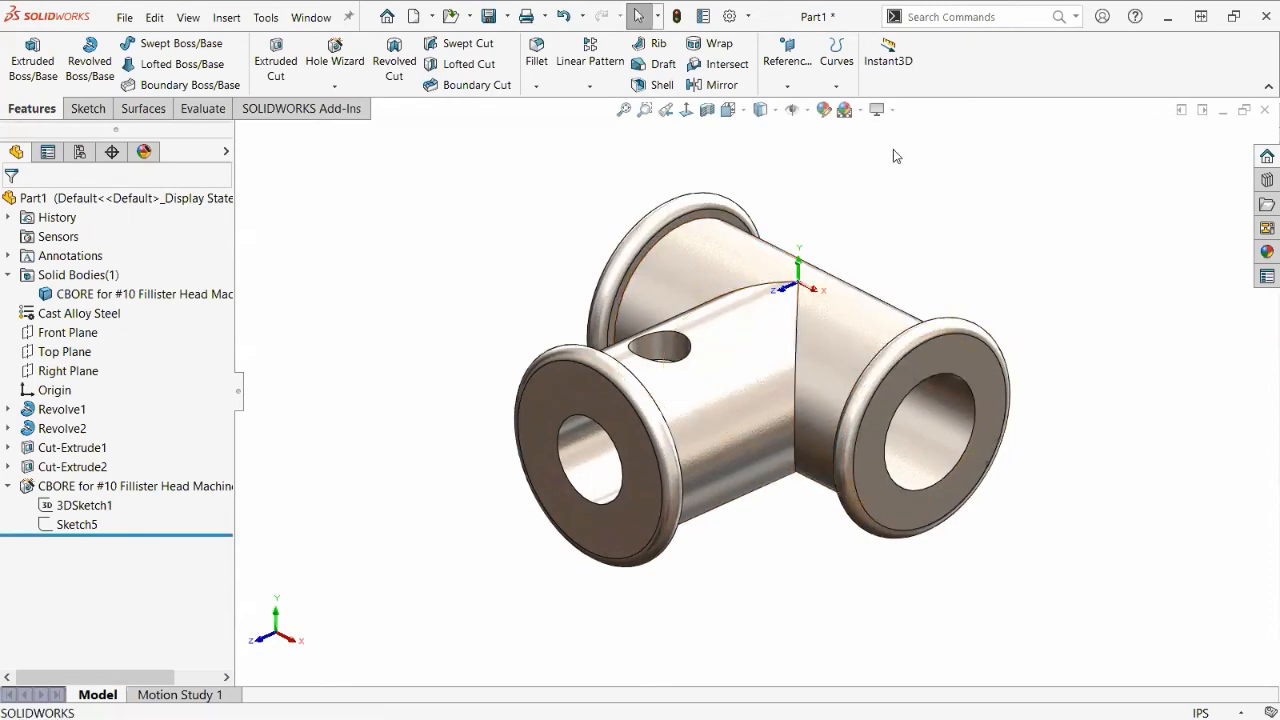
# Try the Perspective display on the part and turn it back off.
pyautogui.click(891, 111)
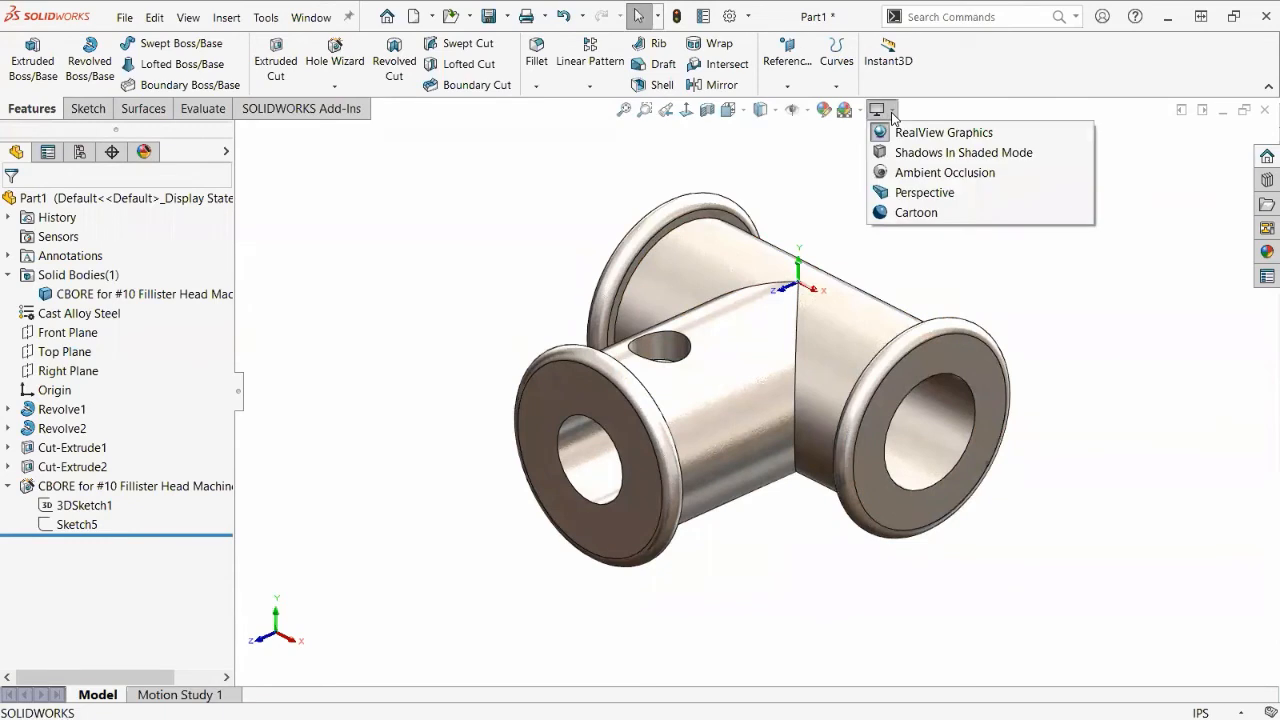
pyautogui.click(918, 194)
pyautogui.click(879, 110)
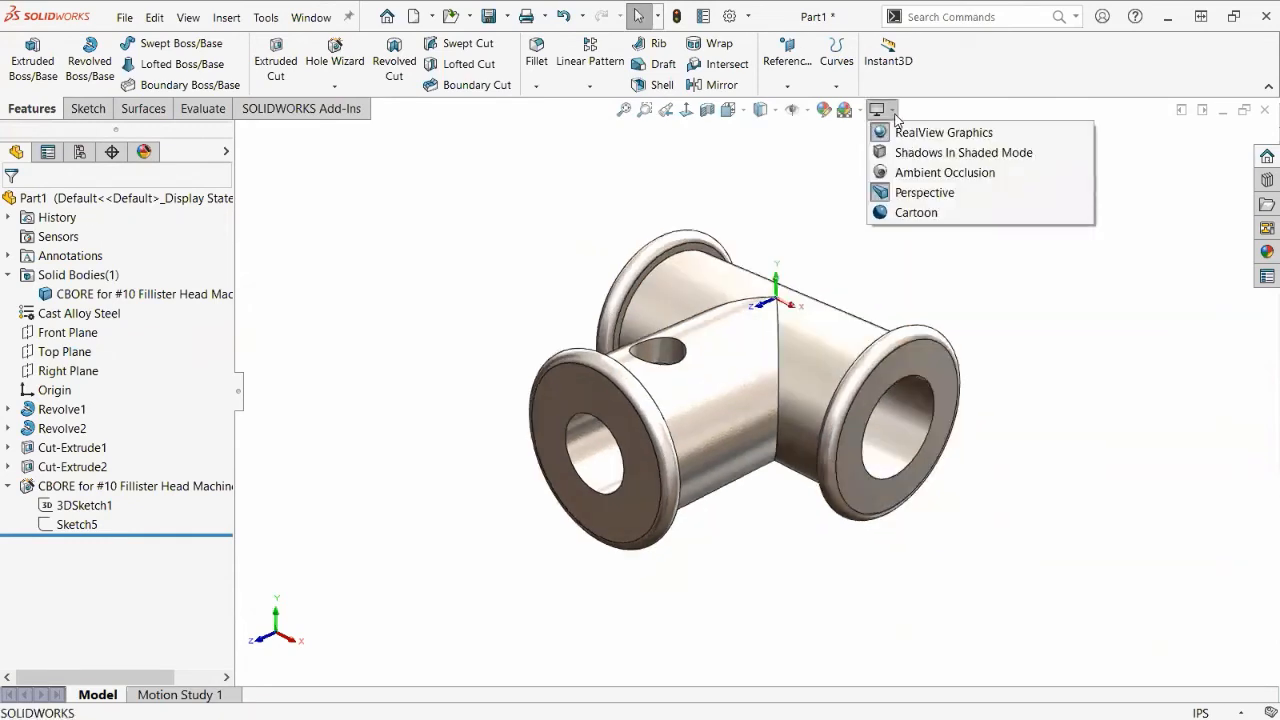
pyautogui.click(910, 198)
pyautogui.click(879, 110)
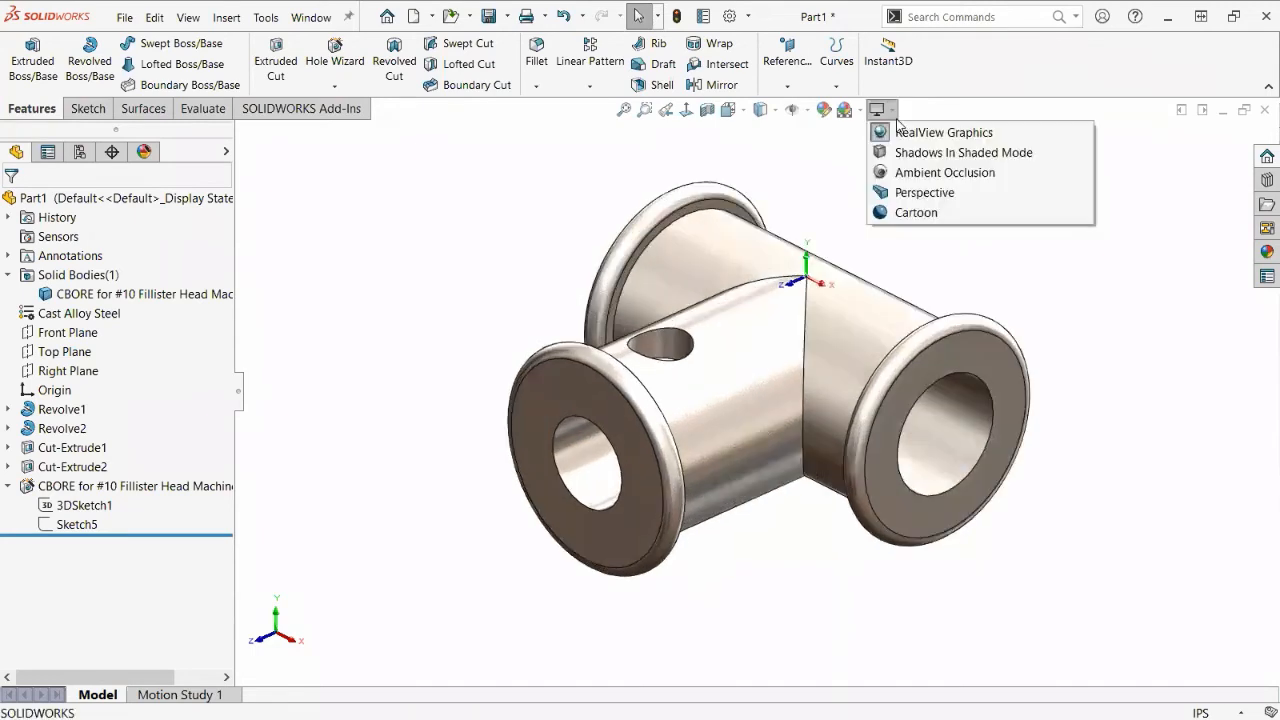
# Turn off RealView Graphics and review the part's appearances, decals, and scene, lights and cameras.
pyautogui.click(903, 132)
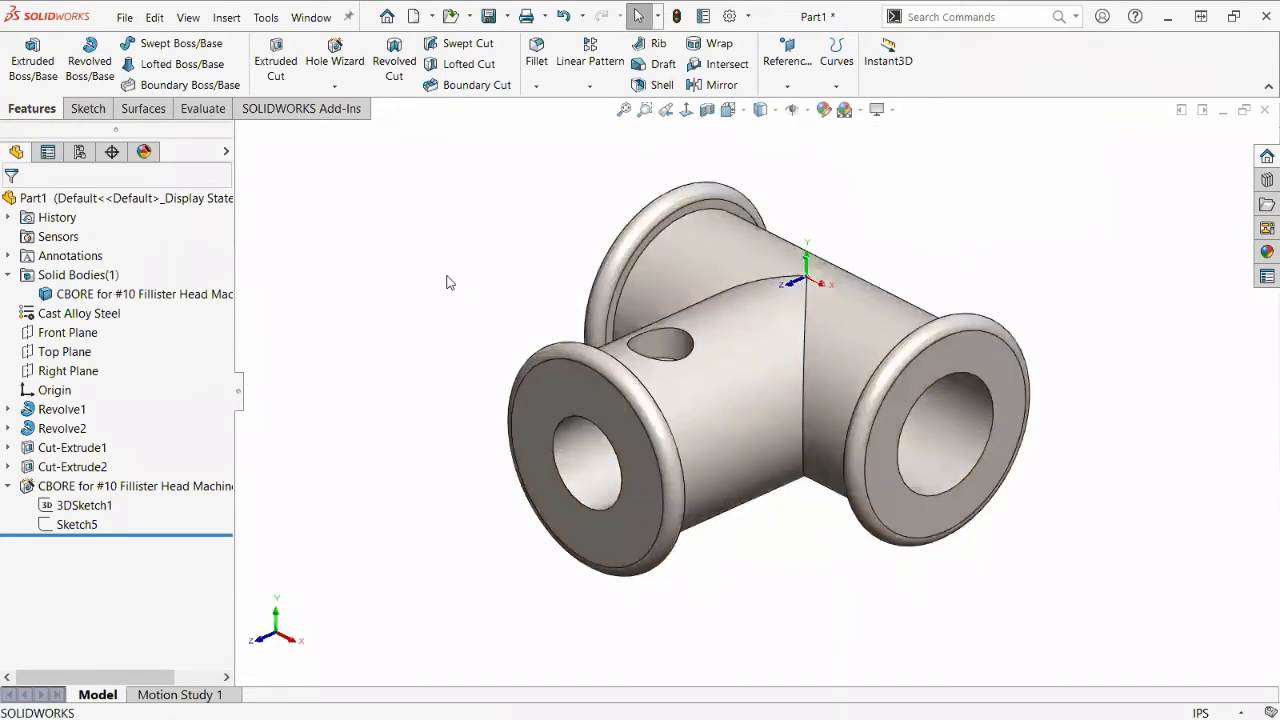
pyautogui.click(143, 153)
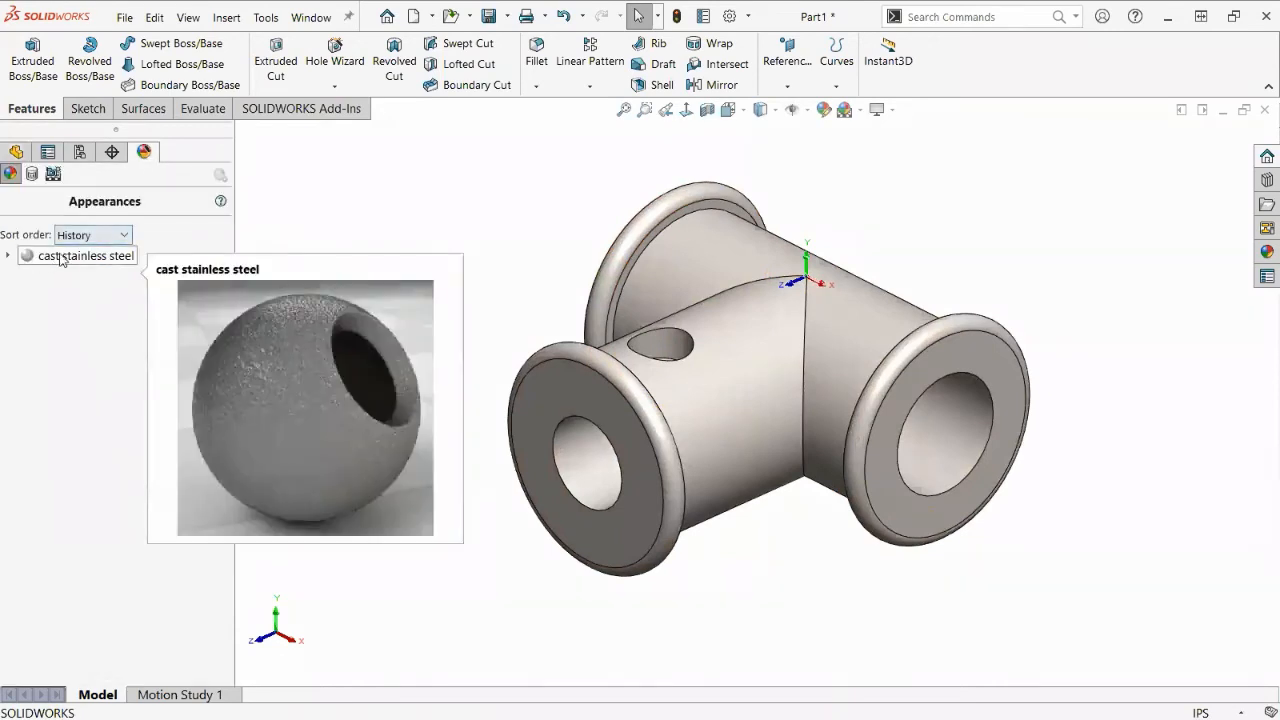
pyautogui.click(16, 152)
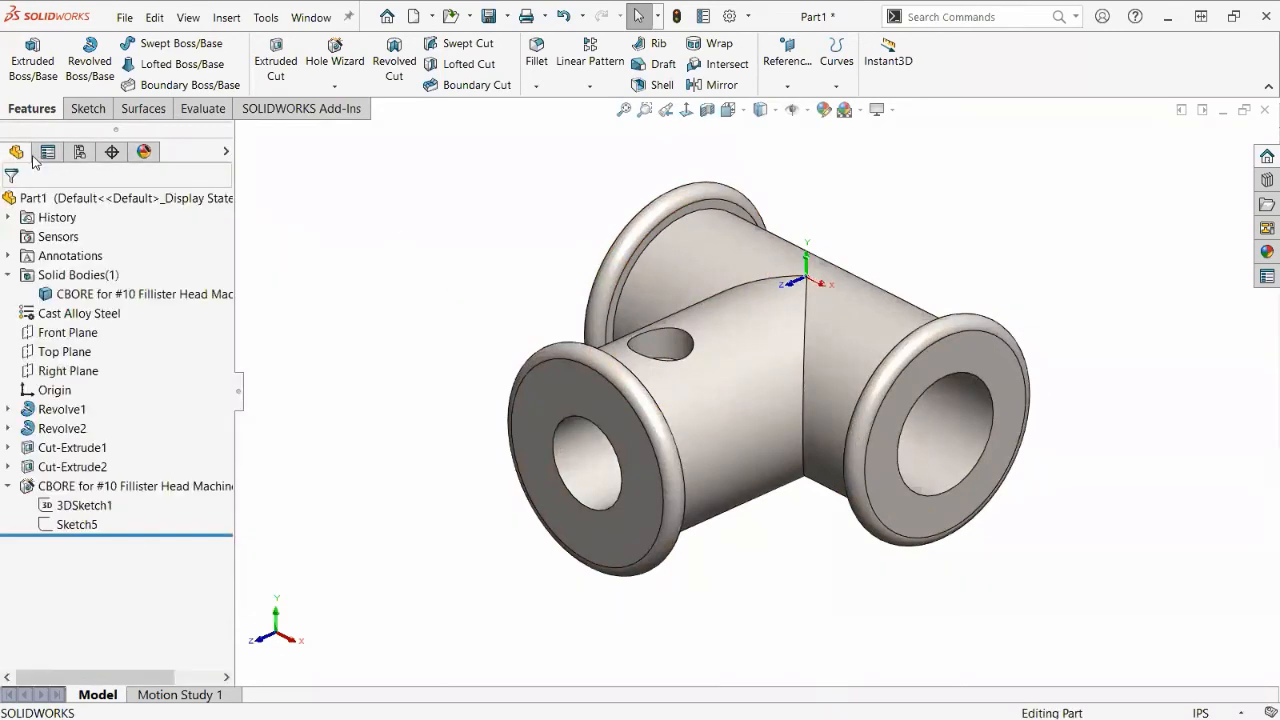
pyautogui.click(146, 153)
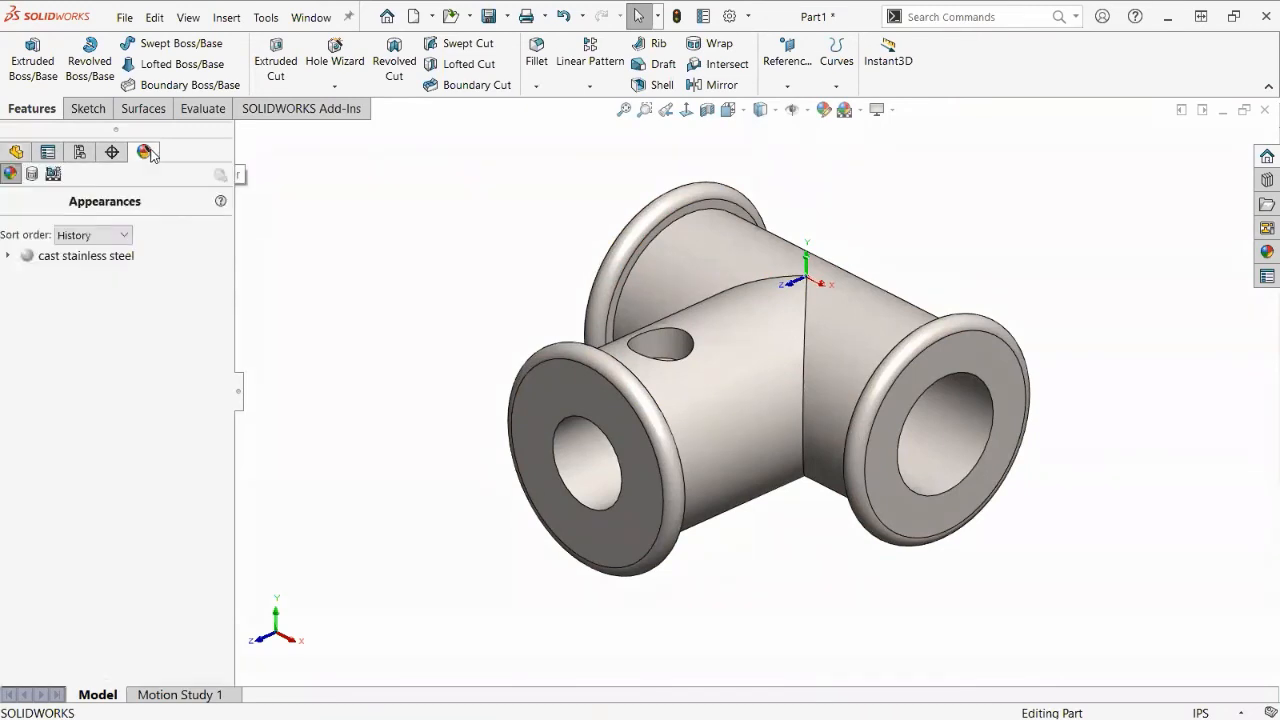
pyautogui.click(32, 175)
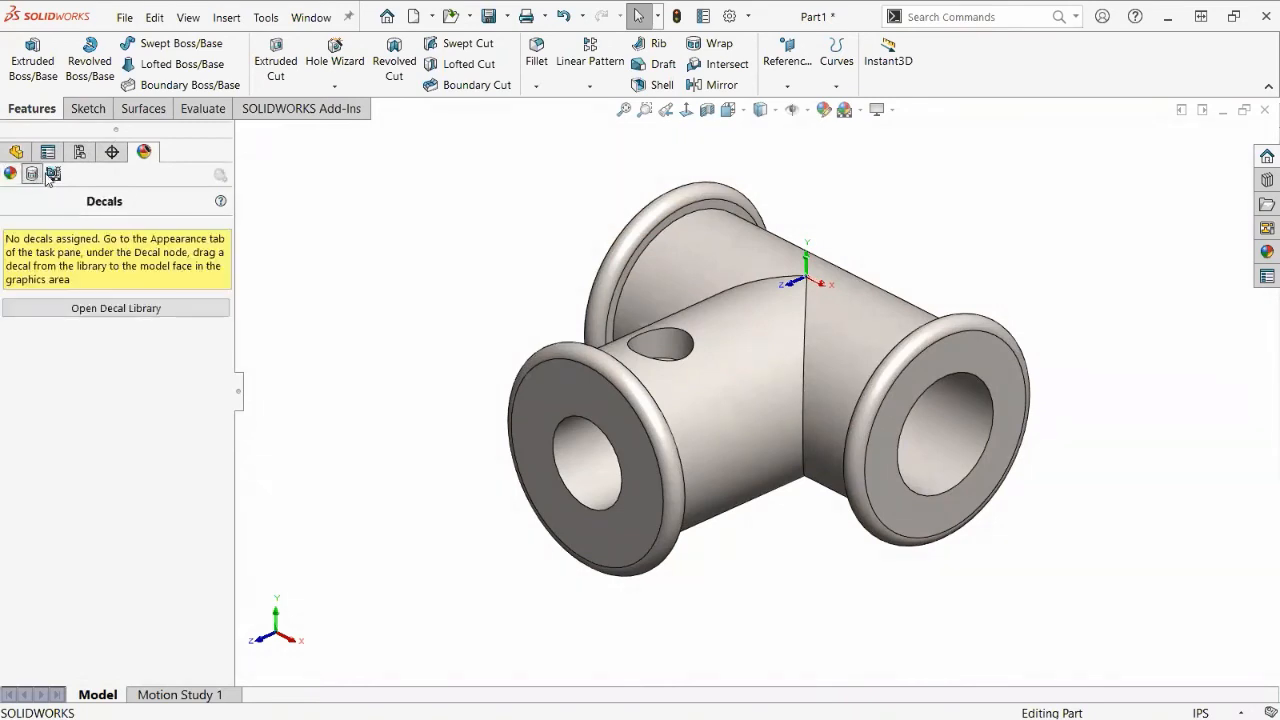
pyautogui.click(54, 176)
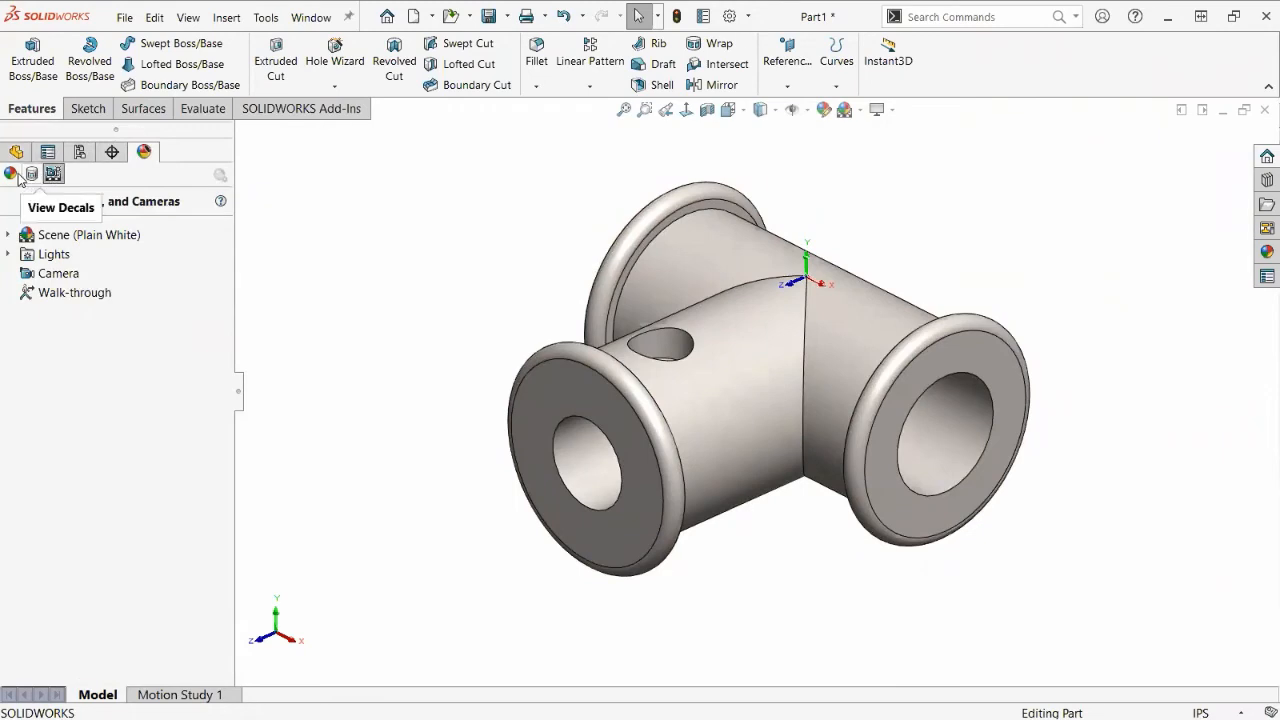
pyautogui.click(10, 175)
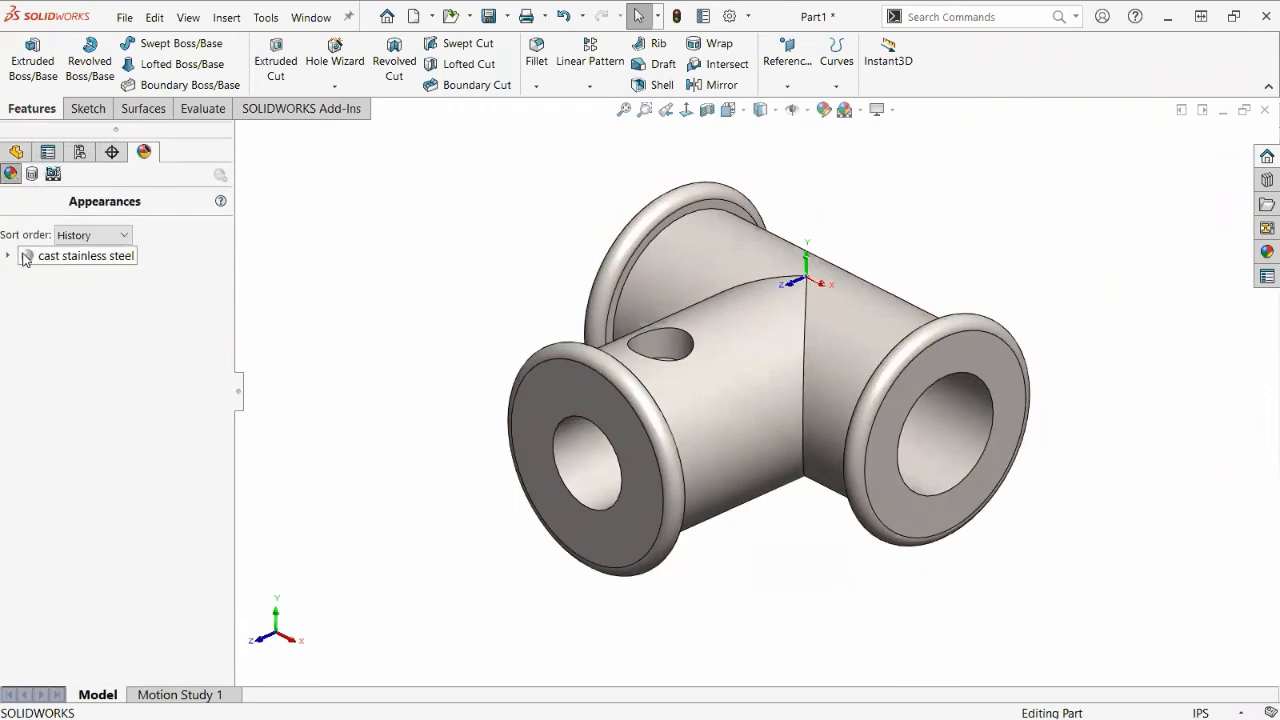
pyautogui.moveTo(37, 262)
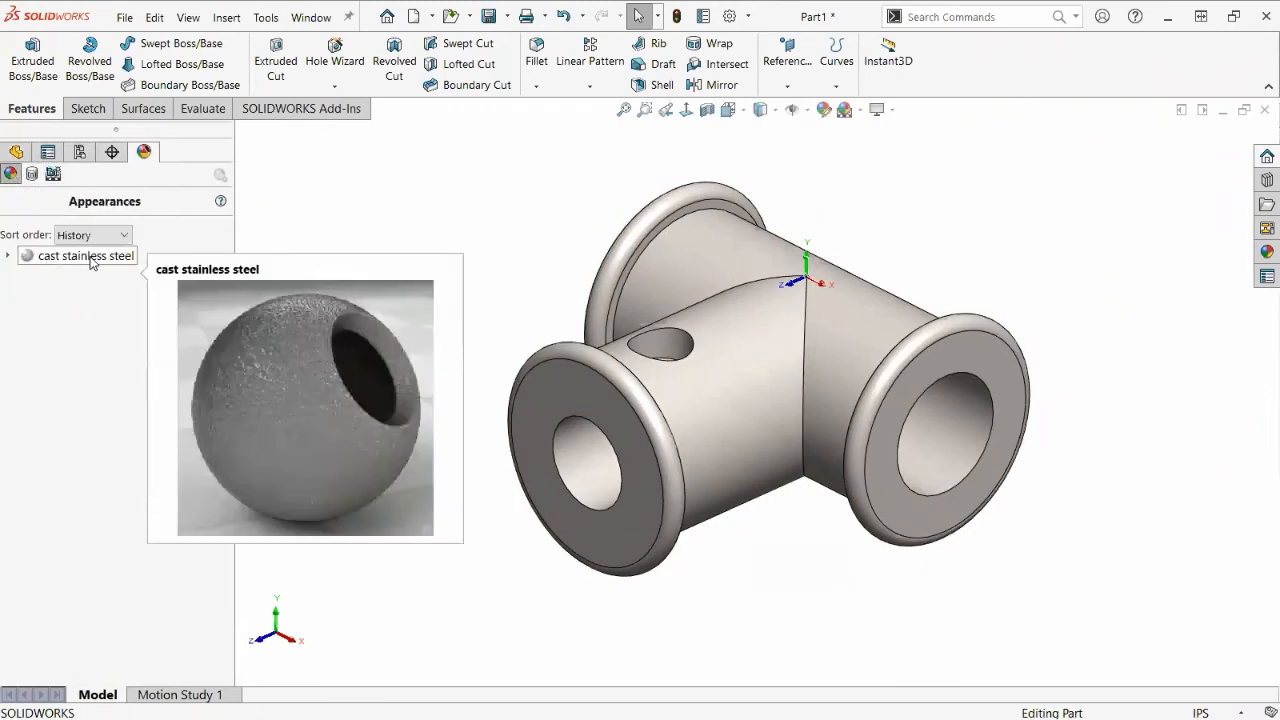
# Change the colour of the part's cast stainless steel appearance to dark grey from the standard swatches.
pyautogui.doubleClick(30, 258)
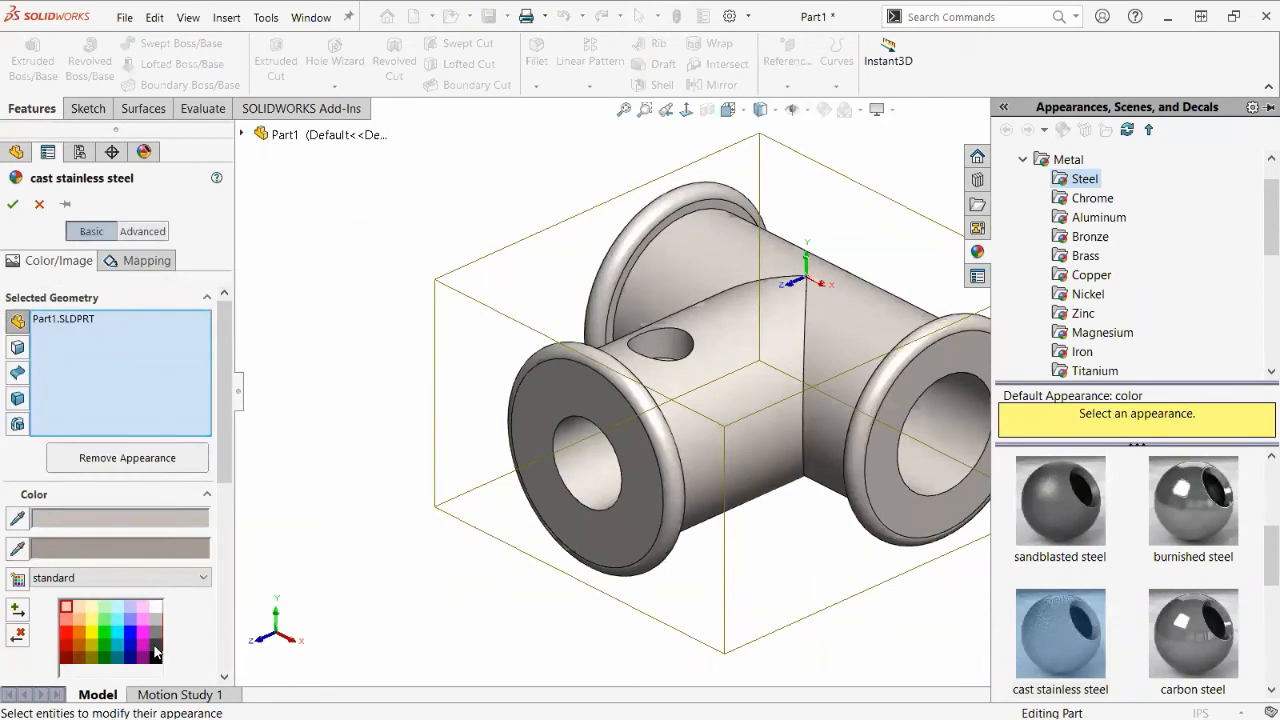
pyautogui.click(155, 652)
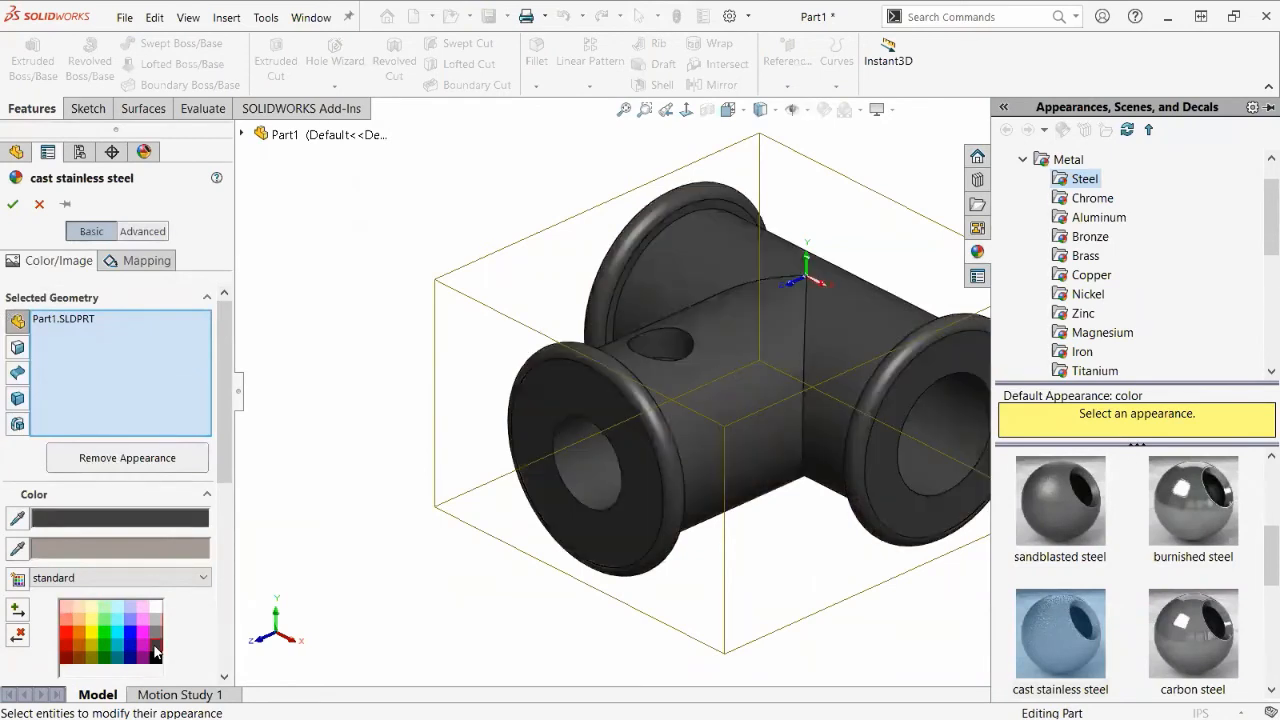
pyautogui.click(12, 205)
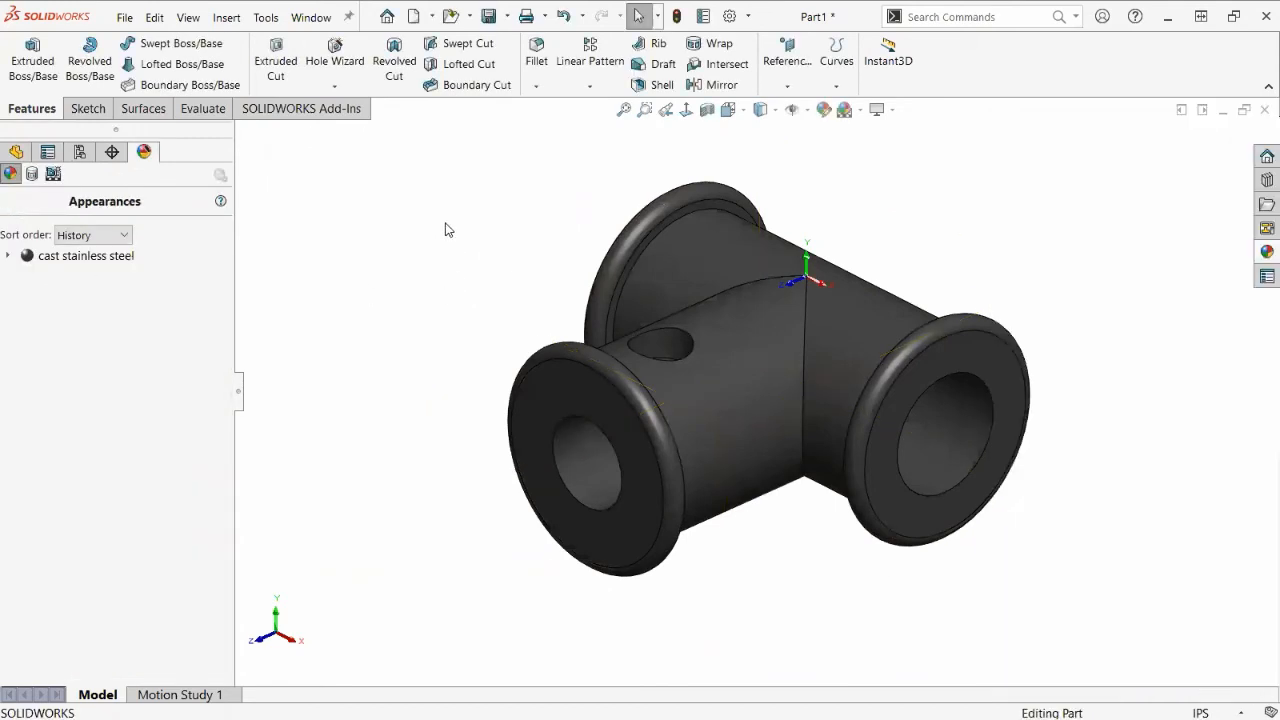
pyautogui.moveTo(437, 440); pyautogui.dragTo(466, 436, button='middle')
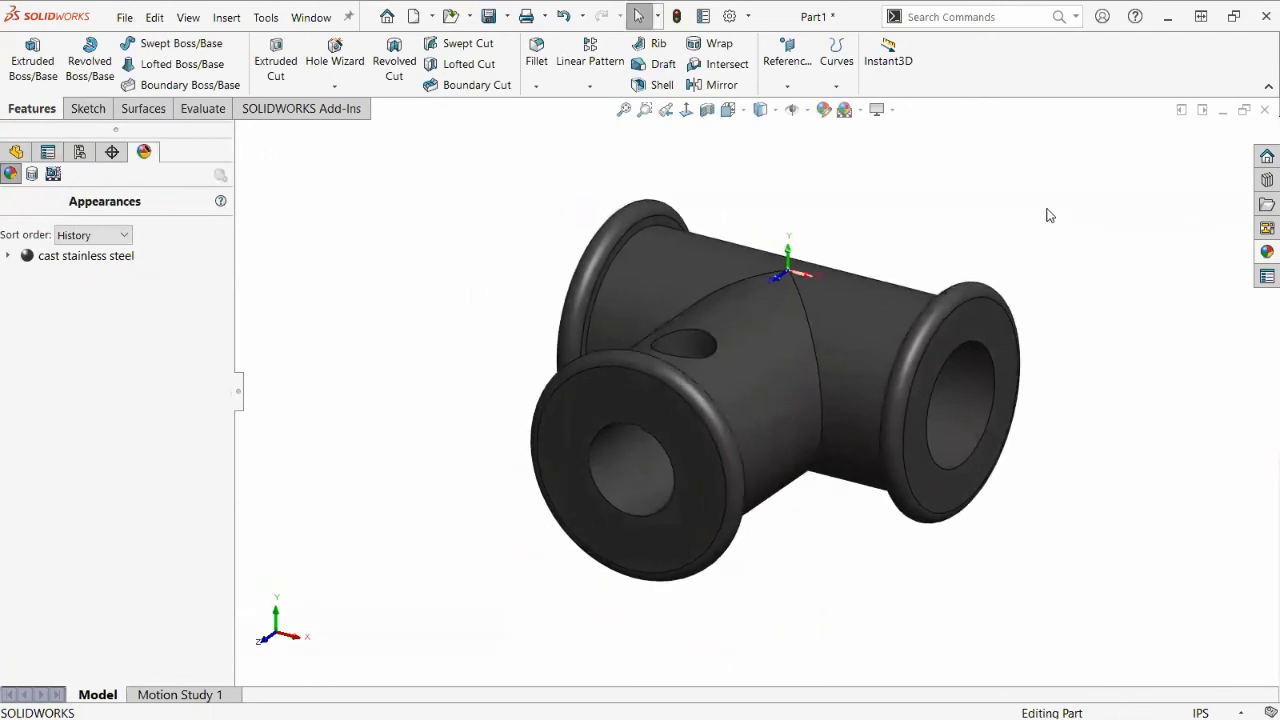
# Try to apply the cast stainless steel appearance from the Metal > Steel library onto the part.
pyautogui.click(1267, 251)
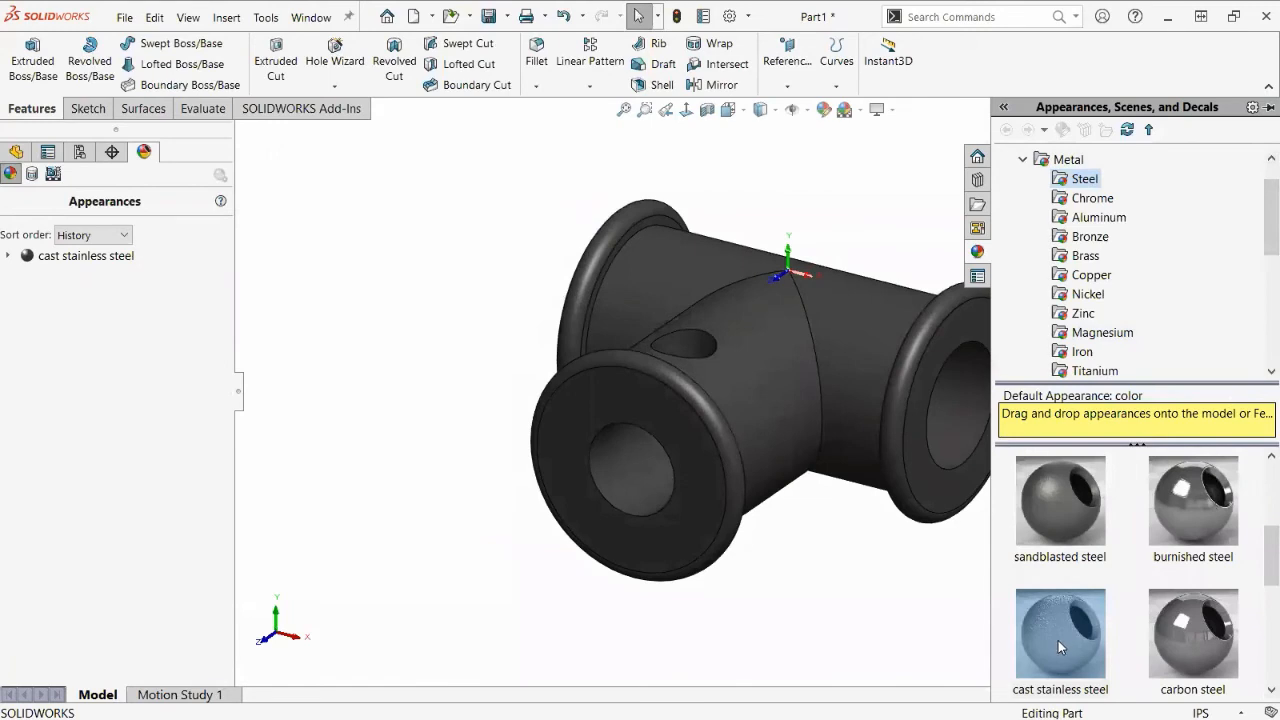
pyautogui.moveTo(1063, 645)
pyautogui.moveTo(1063, 645); pyautogui.dragTo(723, 325)
# Remove the cast stainless steel appearance and the Cast Alloy Steel material from the part.
pyautogui.rightClick(70, 262)
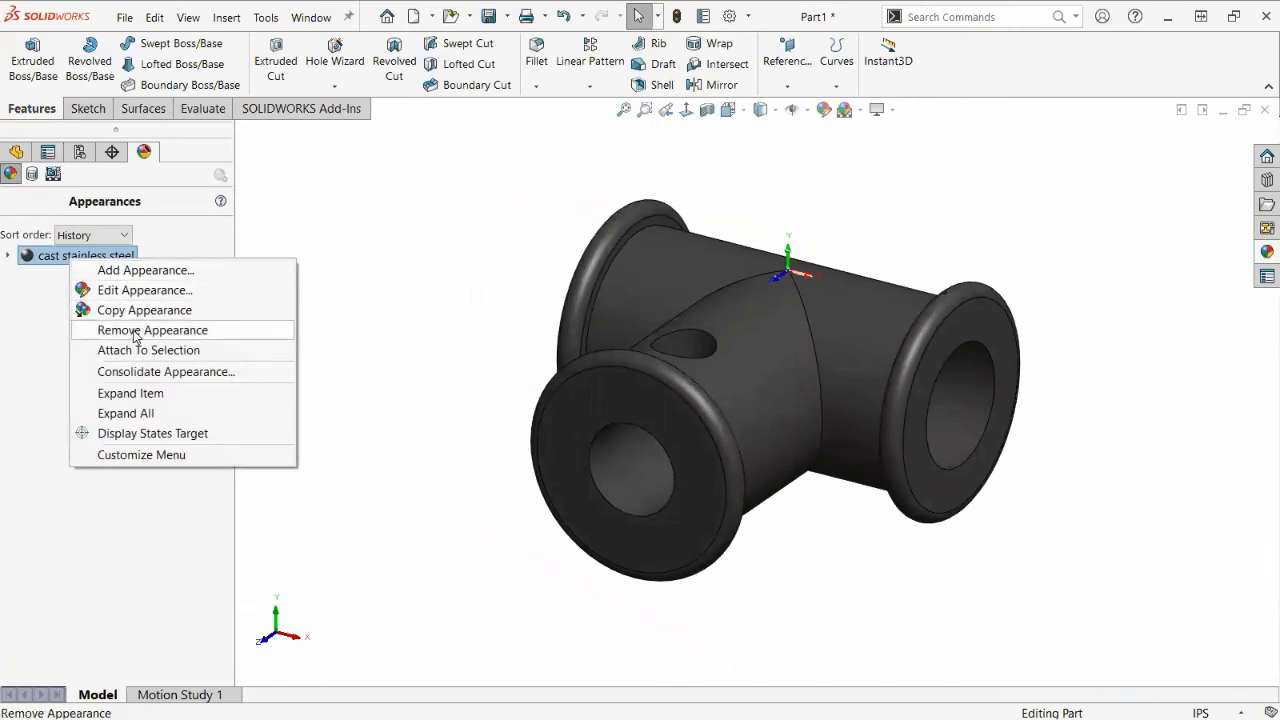
pyautogui.click(135, 336)
pyautogui.click(16, 151)
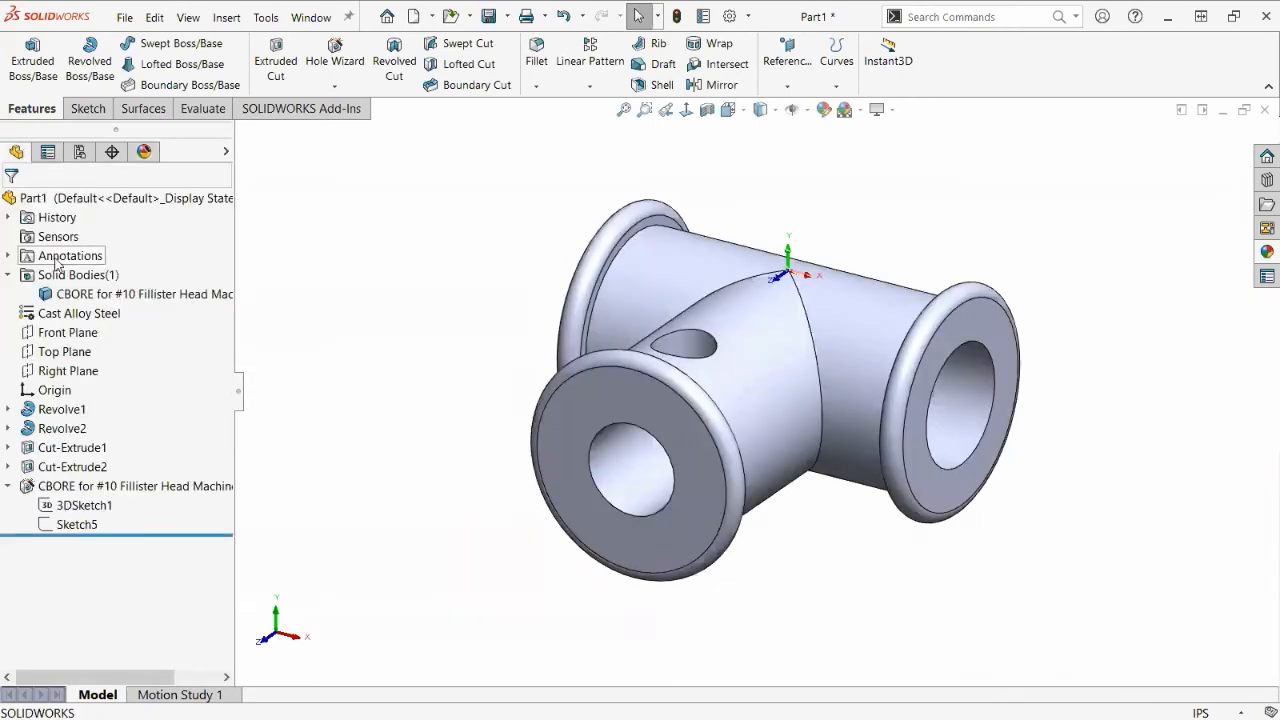
pyautogui.rightClick(73, 319)
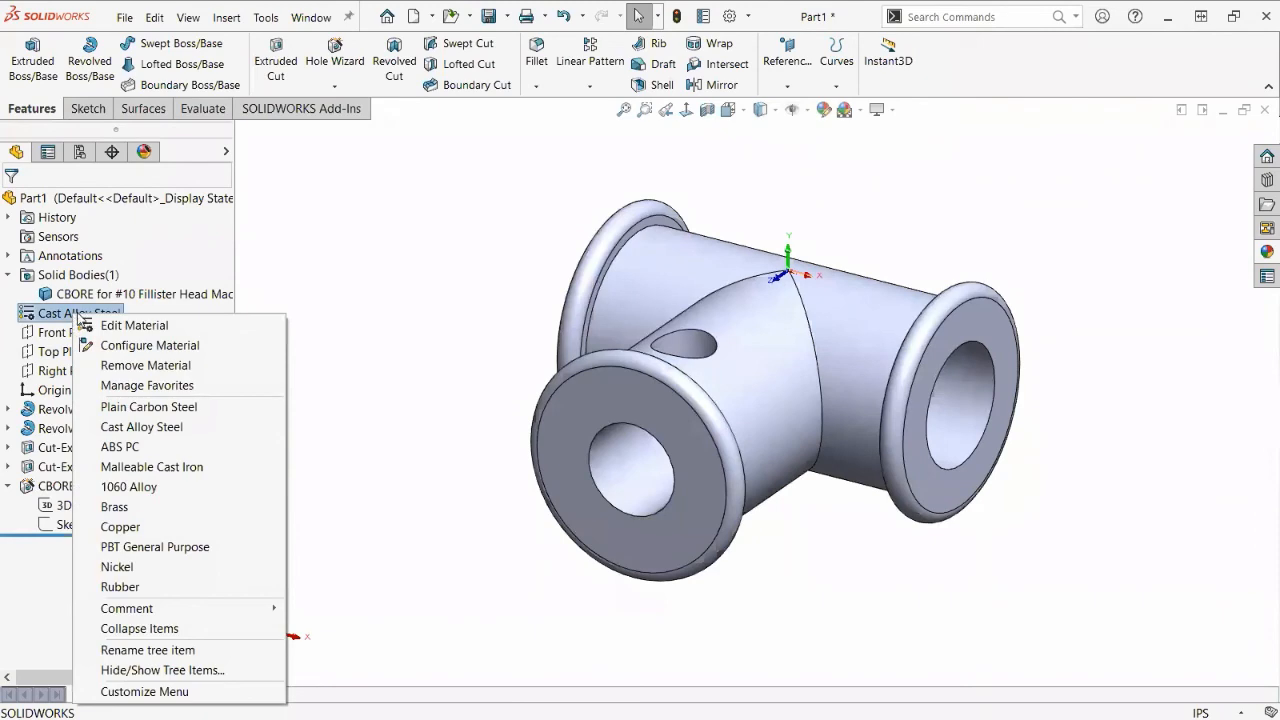
pyautogui.click(148, 366)
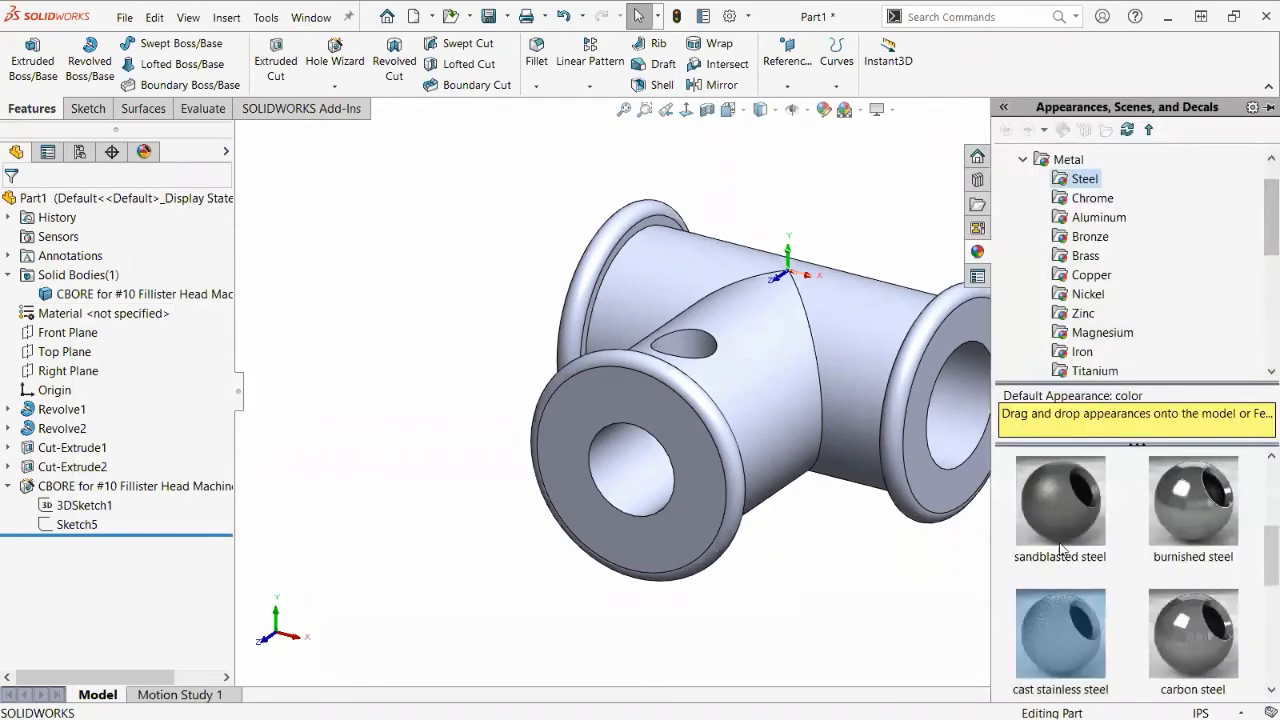
# Apply the library's cast stainless steel appearance to the solid body and set its colour to dark grey from the standard swatches.
pyautogui.moveTo(1058, 638); pyautogui.dragTo(781, 341)
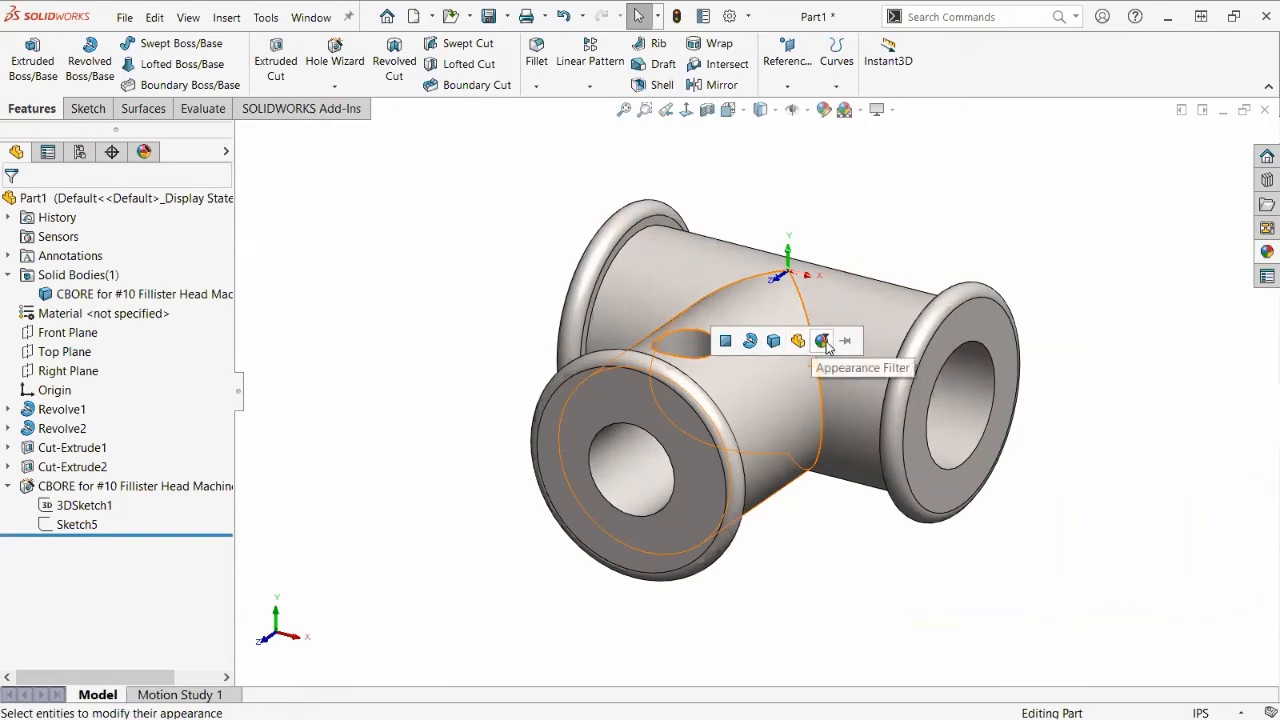
pyautogui.click(776, 343)
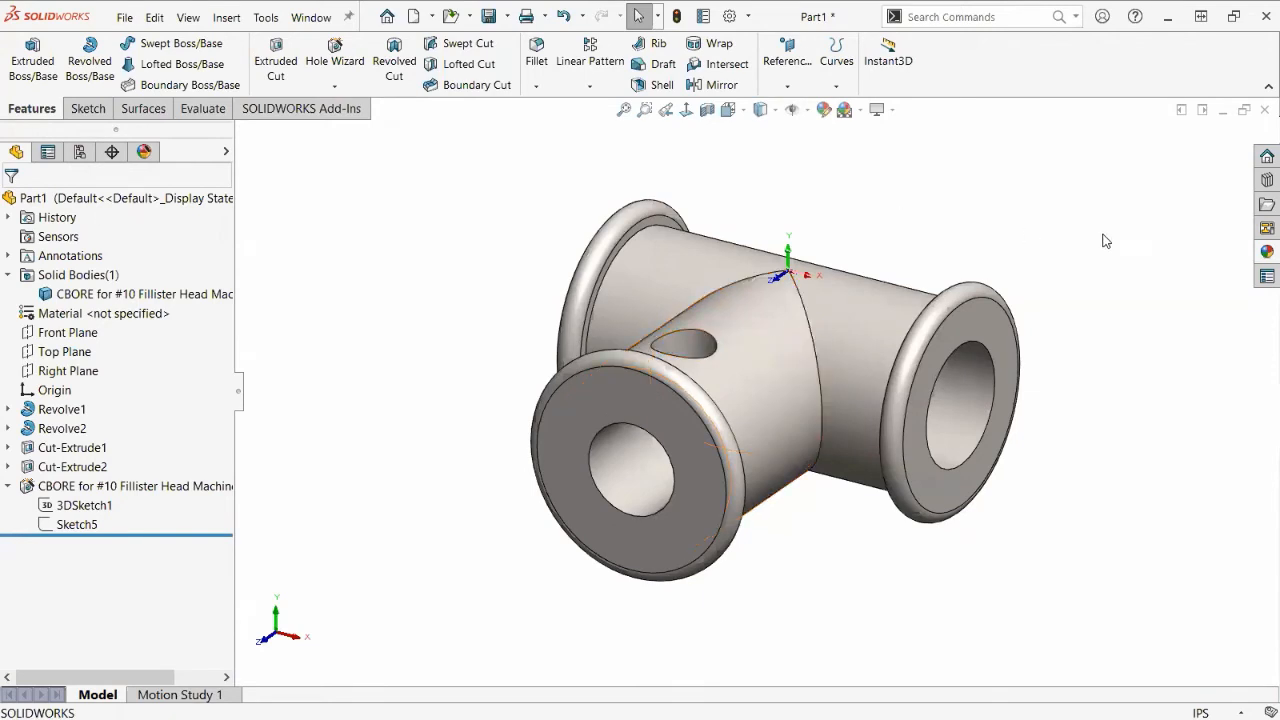
pyautogui.click(144, 151)
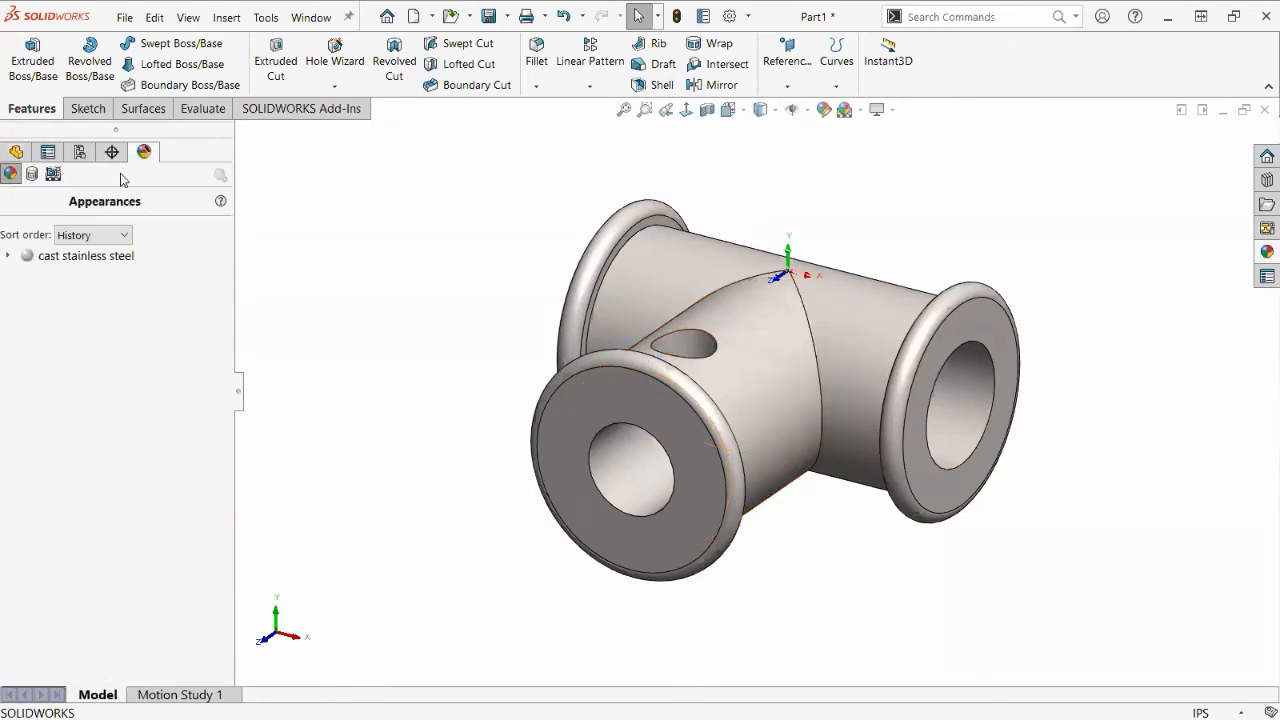
pyautogui.click(31, 258)
pyautogui.doubleClick(31, 258)
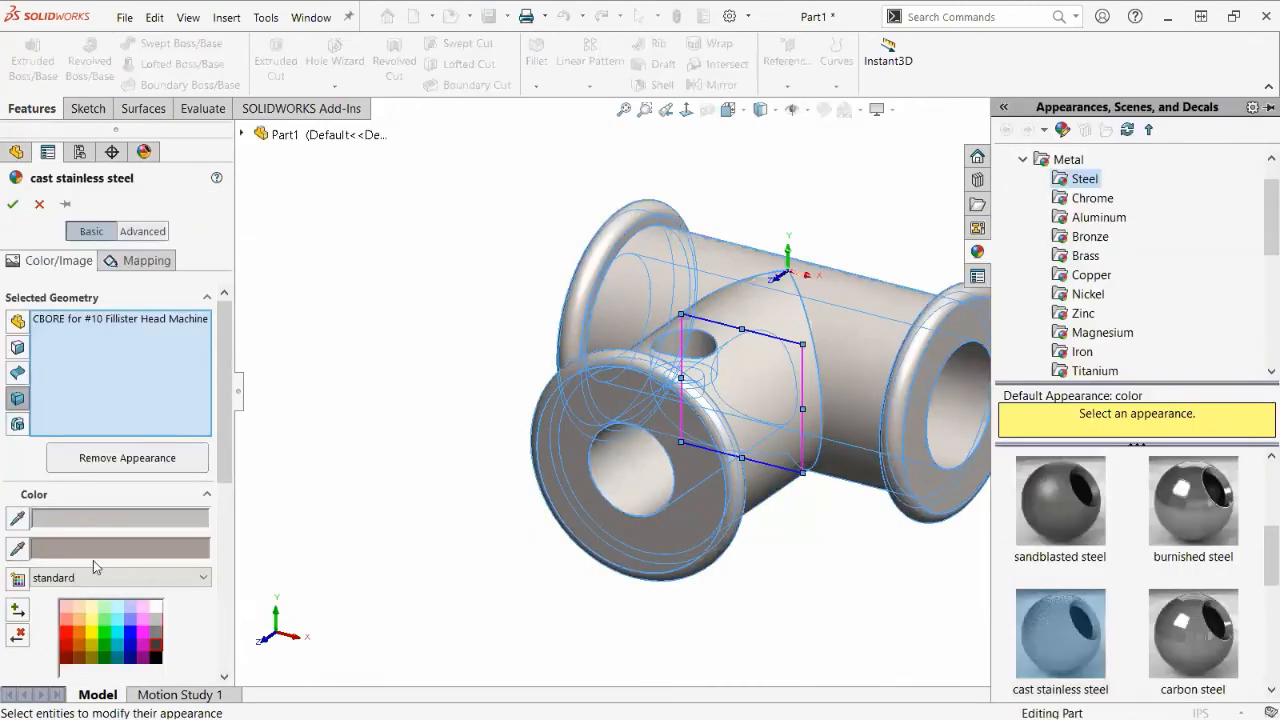
pyautogui.click(155, 652)
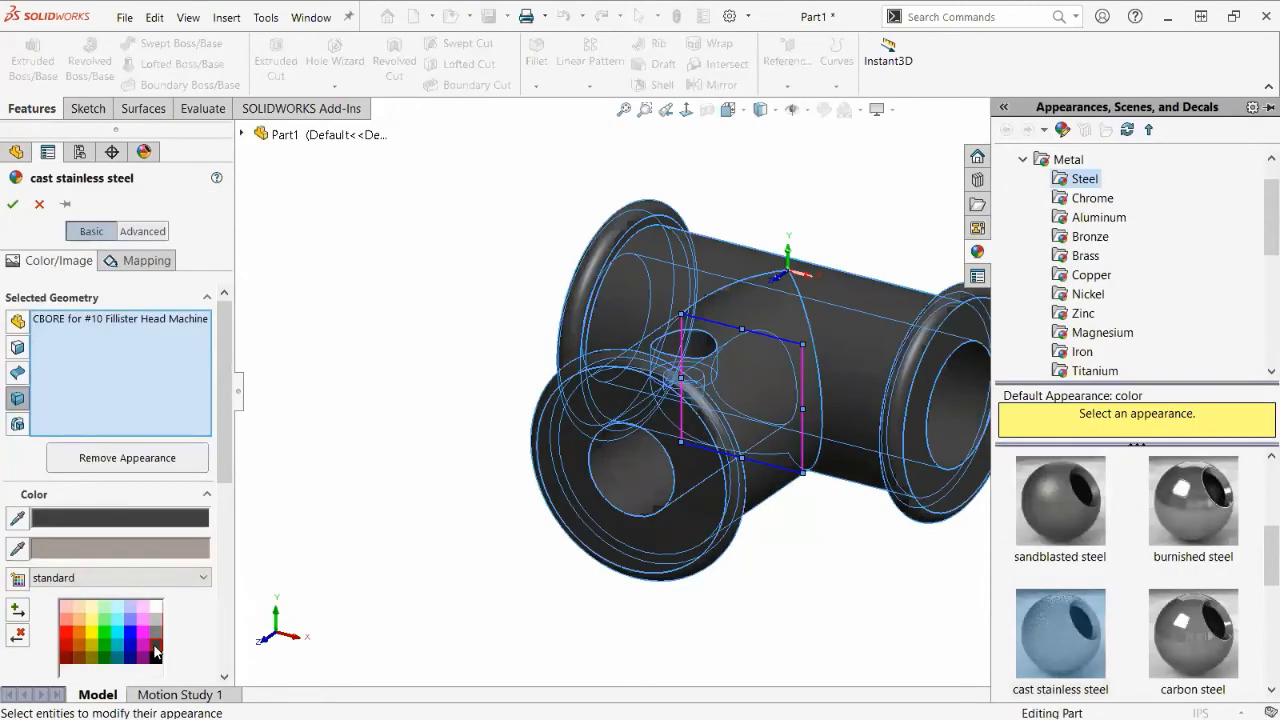
pyautogui.click(12, 203)
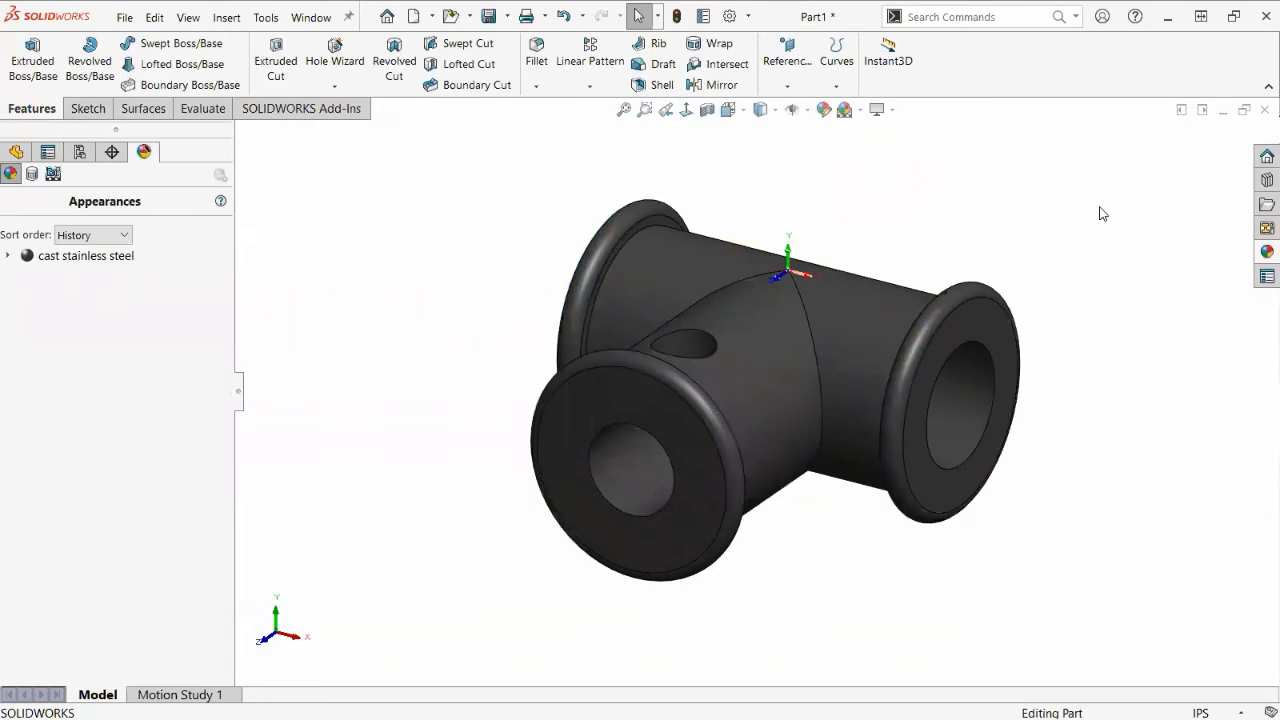
pyautogui.moveTo(815, 465); pyautogui.dragTo(790, 435, button='middle')
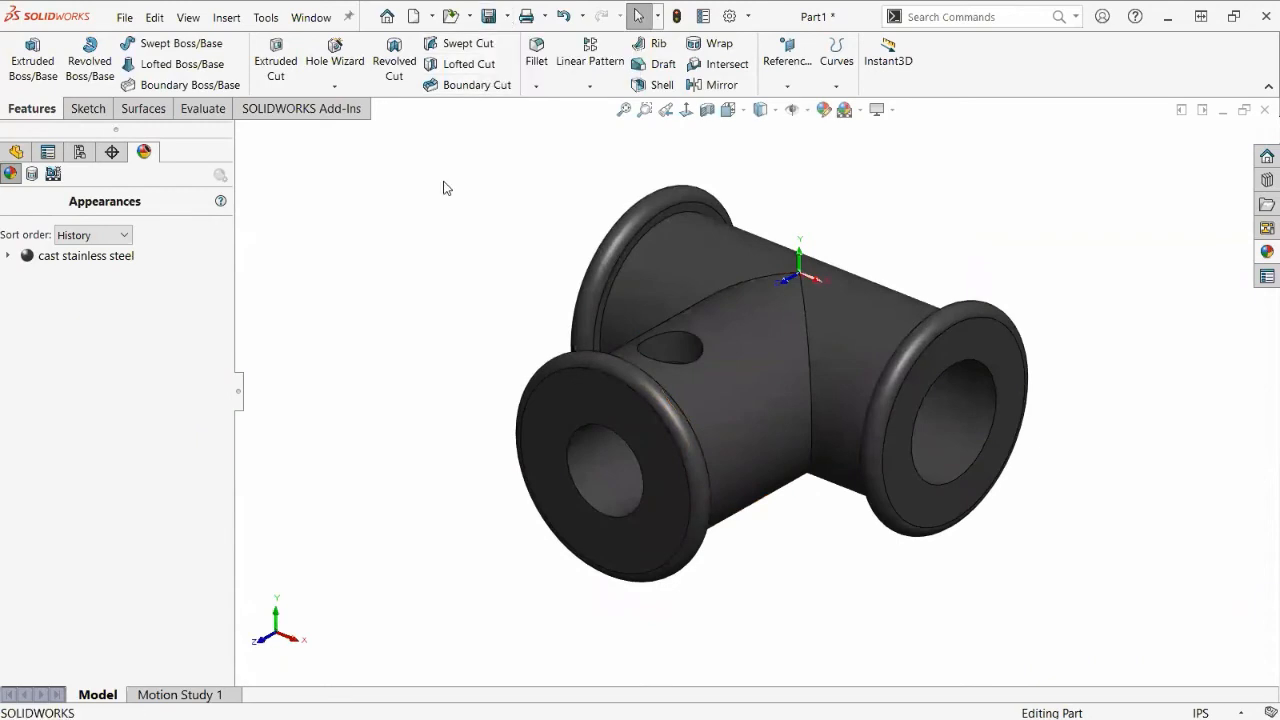
# Switch to the Wood Working Vise assembly in a maximized window and open its Sliding Jaw part.
pyautogui.click(1225, 114)
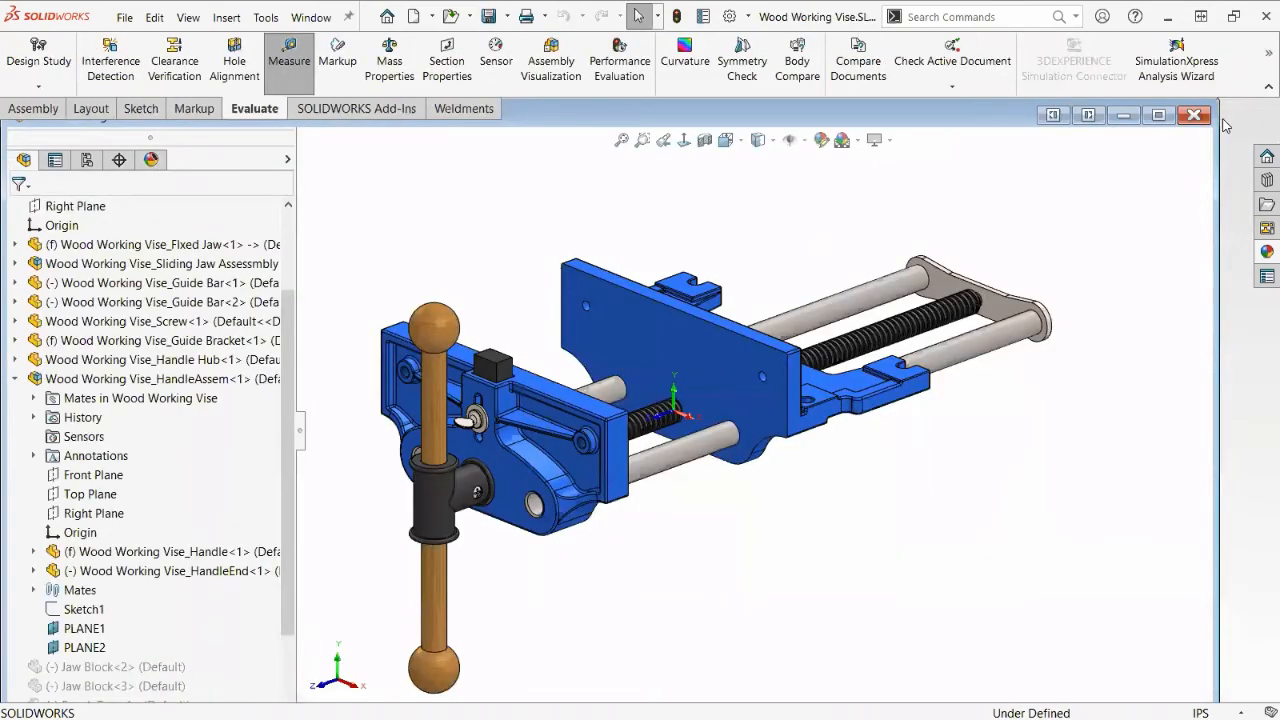
pyautogui.click(1158, 114)
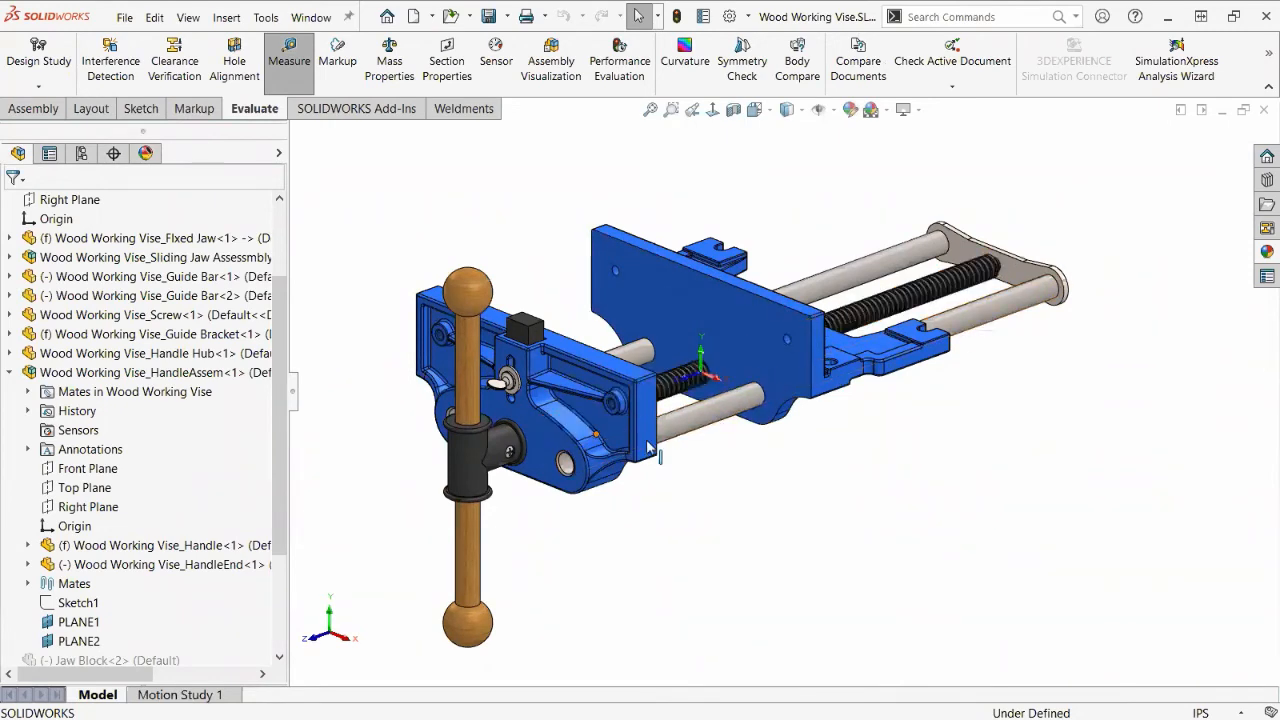
pyautogui.click(546, 437)
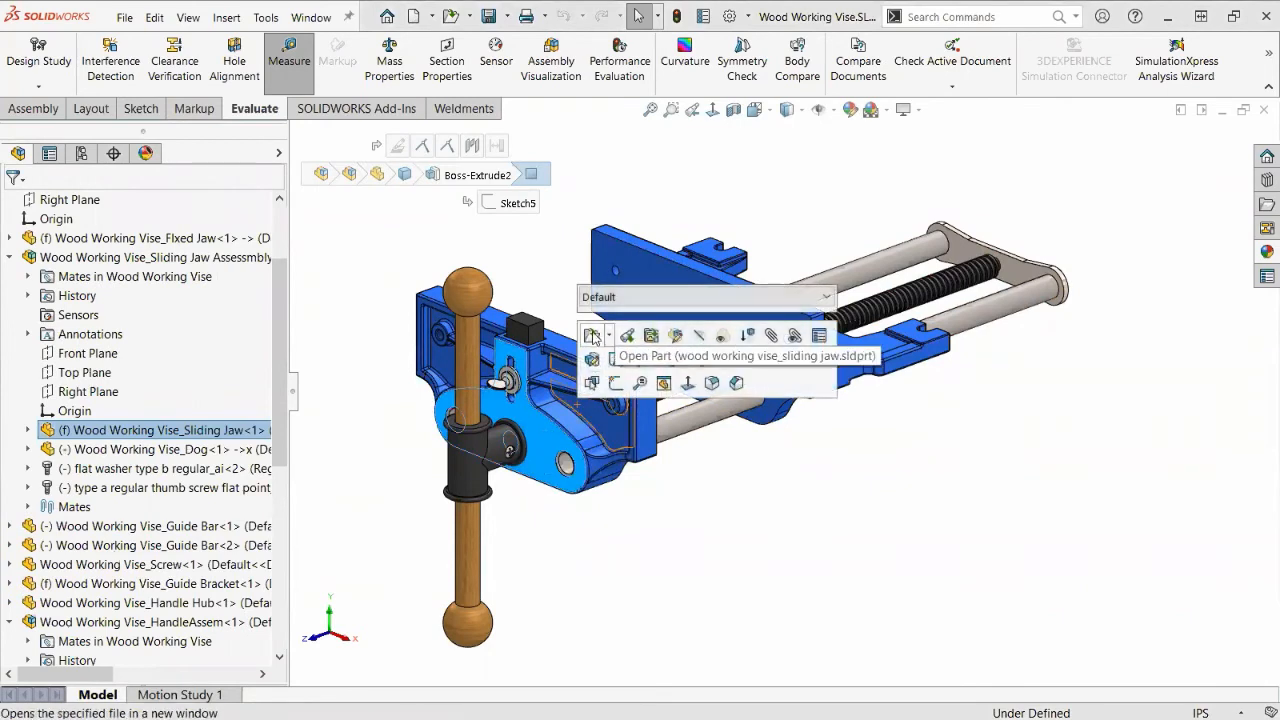
pyautogui.click(592, 338)
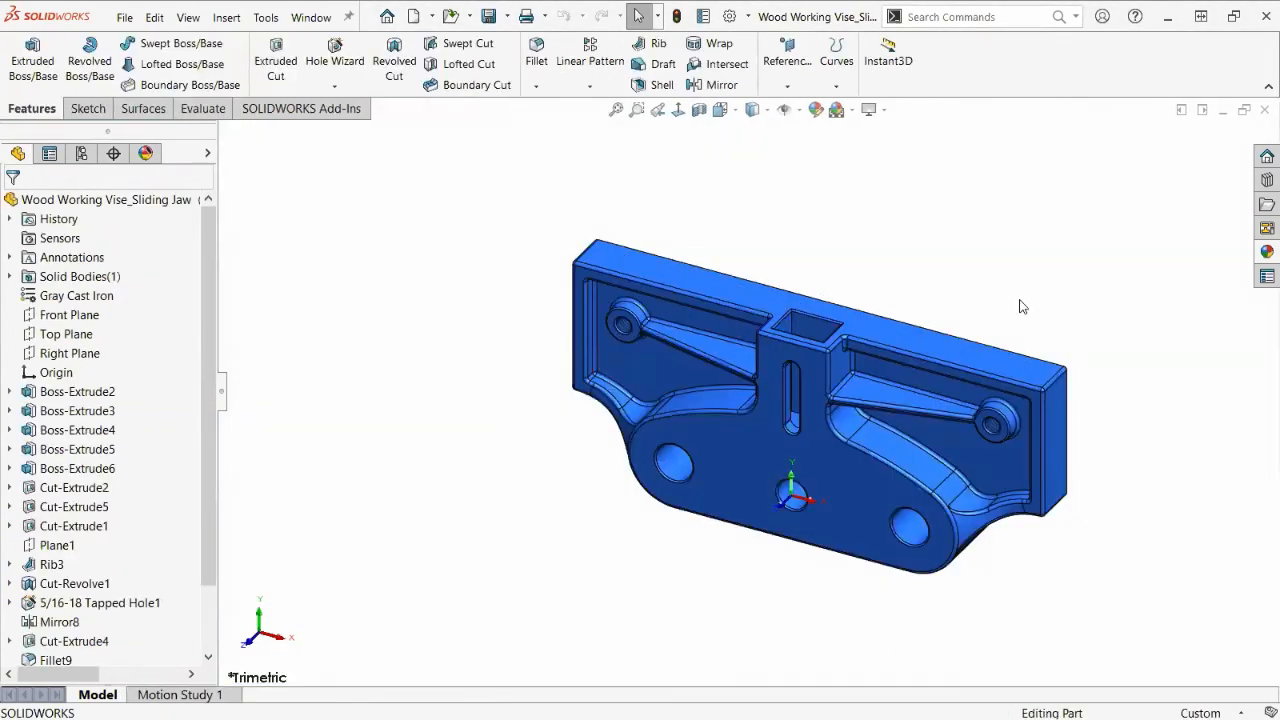
# Examine the sliding jaw's pocket, ribs, bosses and bores from several angles.
pyautogui.scroll(-2, 995, 290)
pyautogui.scroll(3, 730, 627)
pyautogui.scroll(-3, 730, 627)
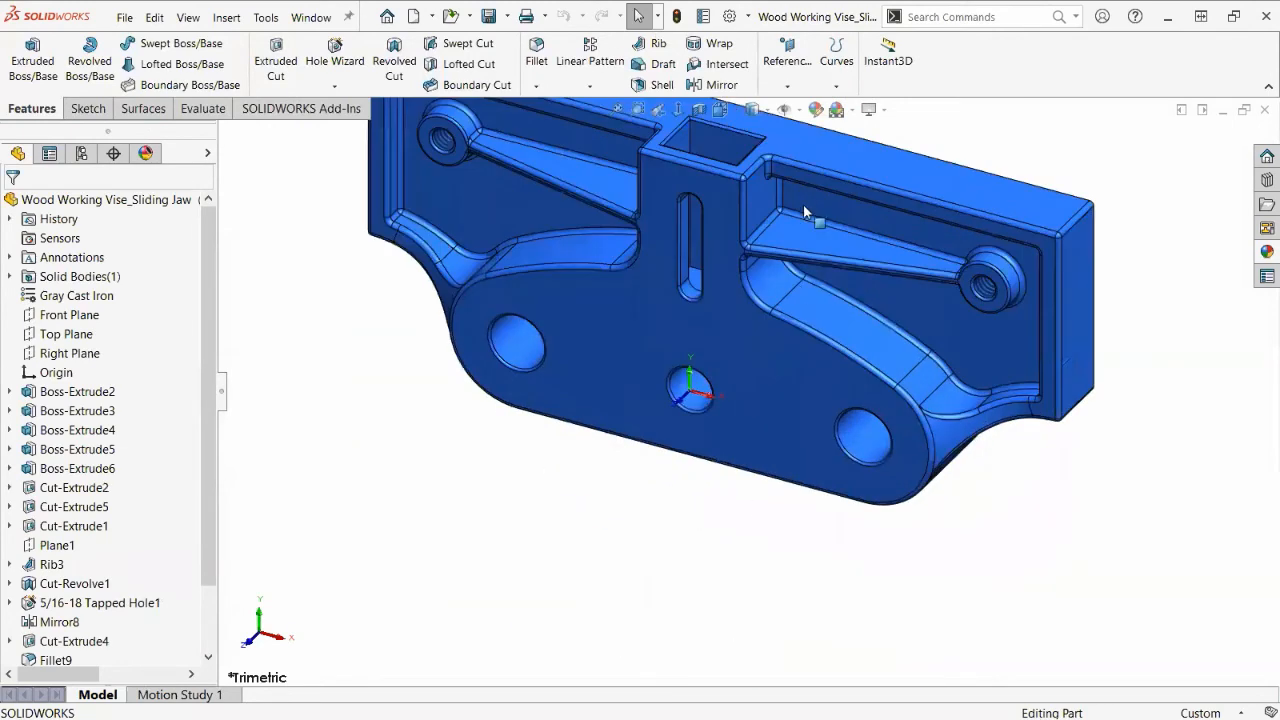
pyautogui.scroll(2, 805, 213)
pyautogui.scroll(-1, 805, 218)
pyautogui.moveTo(750, 337); pyautogui.dragTo(785, 301, button='middle')
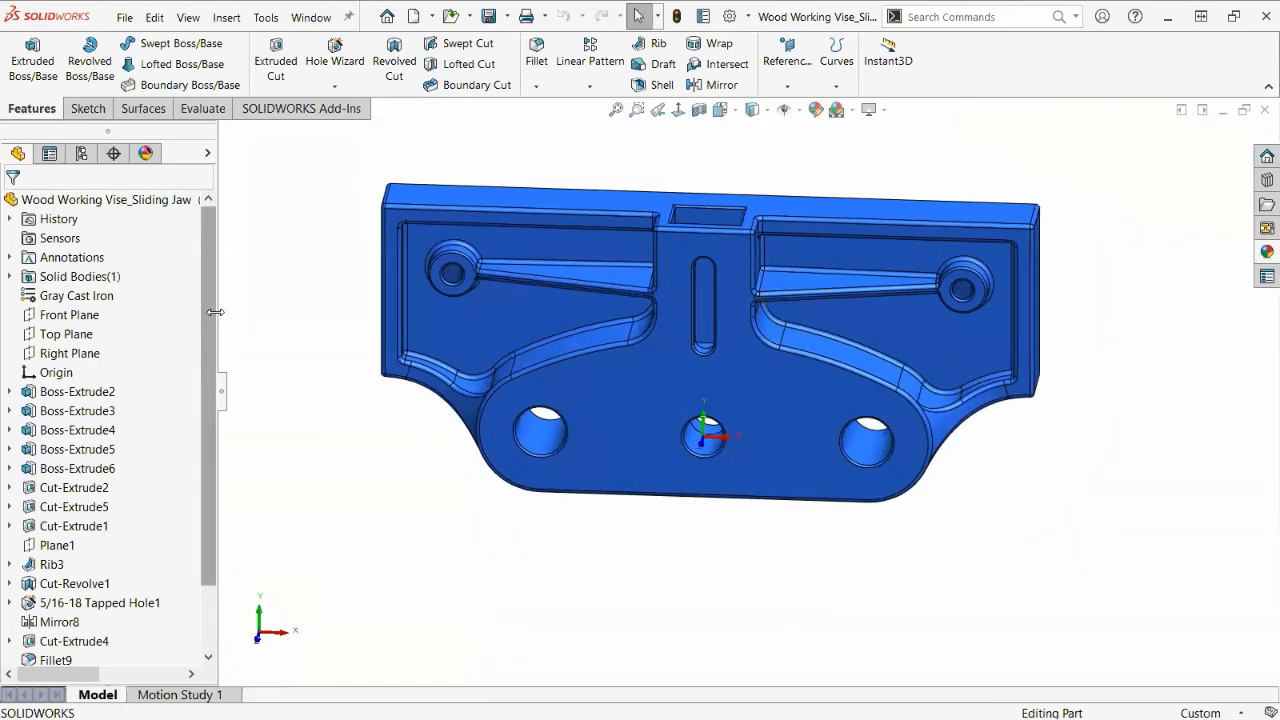
pyautogui.moveTo(217, 312); pyautogui.dragTo(234, 312)
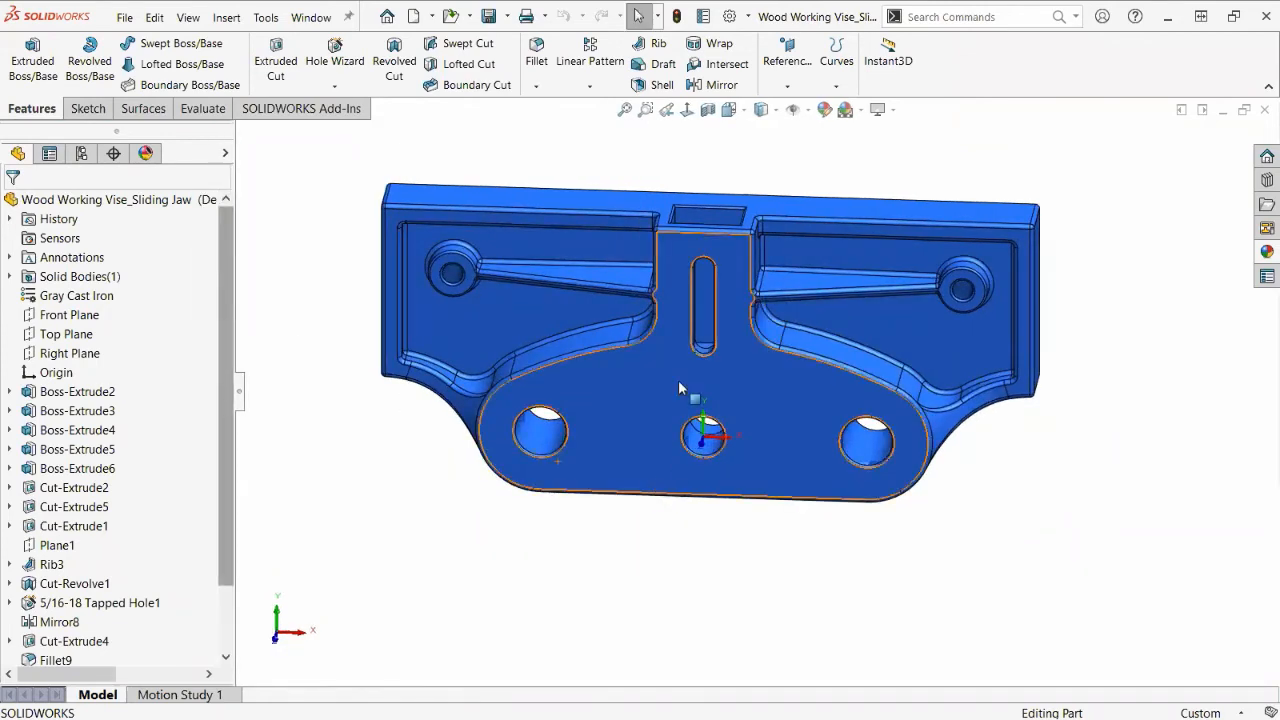
pyautogui.scroll(1, 675, 367)
pyautogui.moveTo(675, 367); pyautogui.dragTo(760, 405, button='middle')
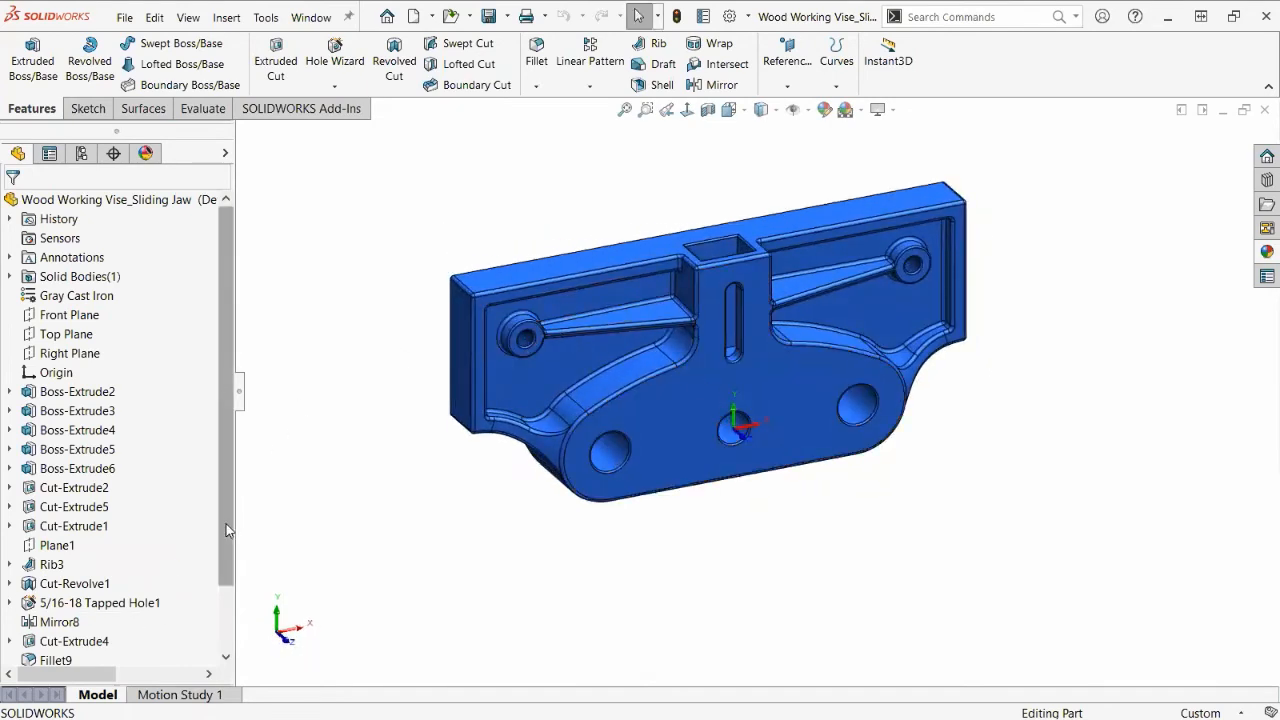
# Roll the sliding jaw's feature history back to just after Boss-Extrude2.
pyautogui.scroll(-2, 224, 600)
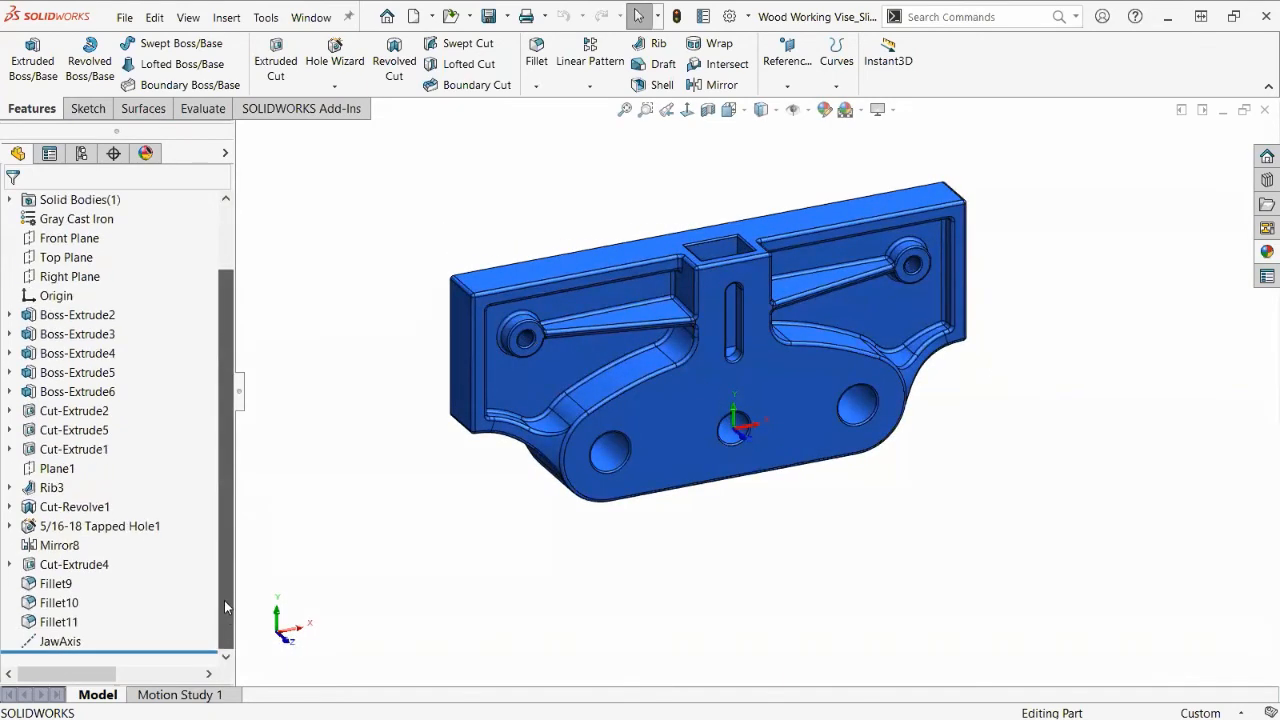
pyautogui.click(175, 650)
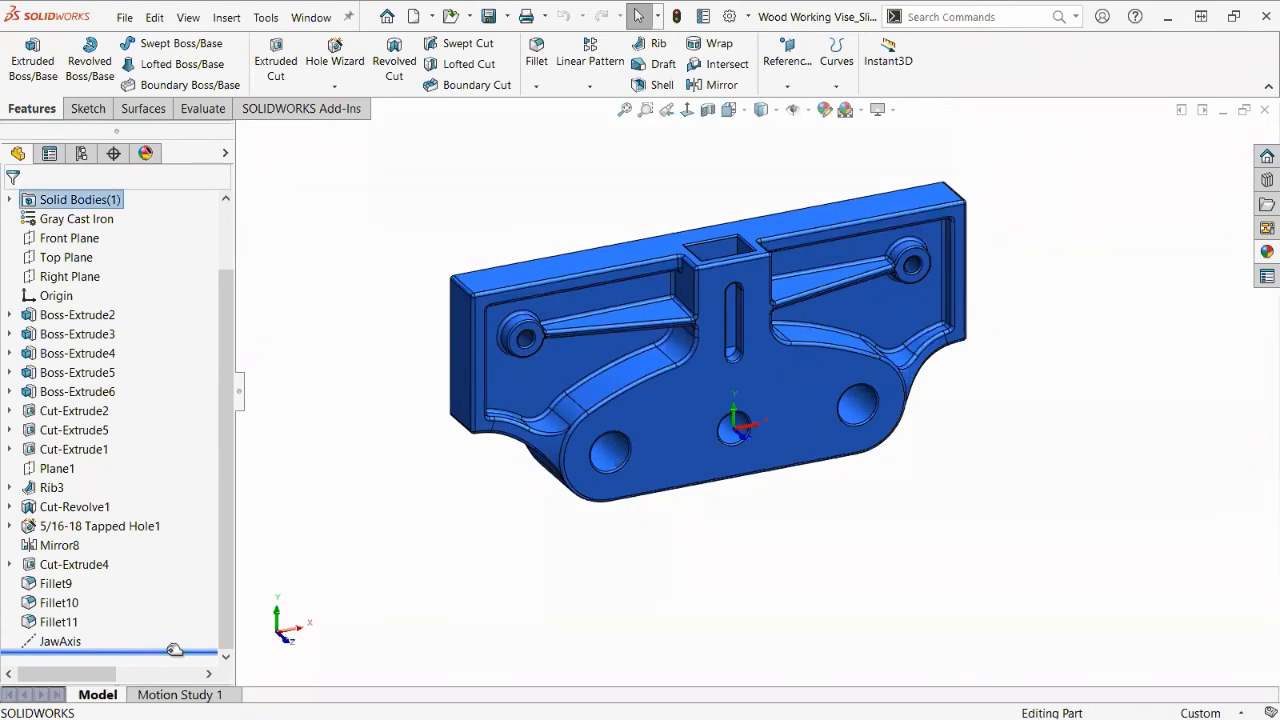
pyautogui.moveTo(175, 650); pyautogui.dragTo(168, 322)
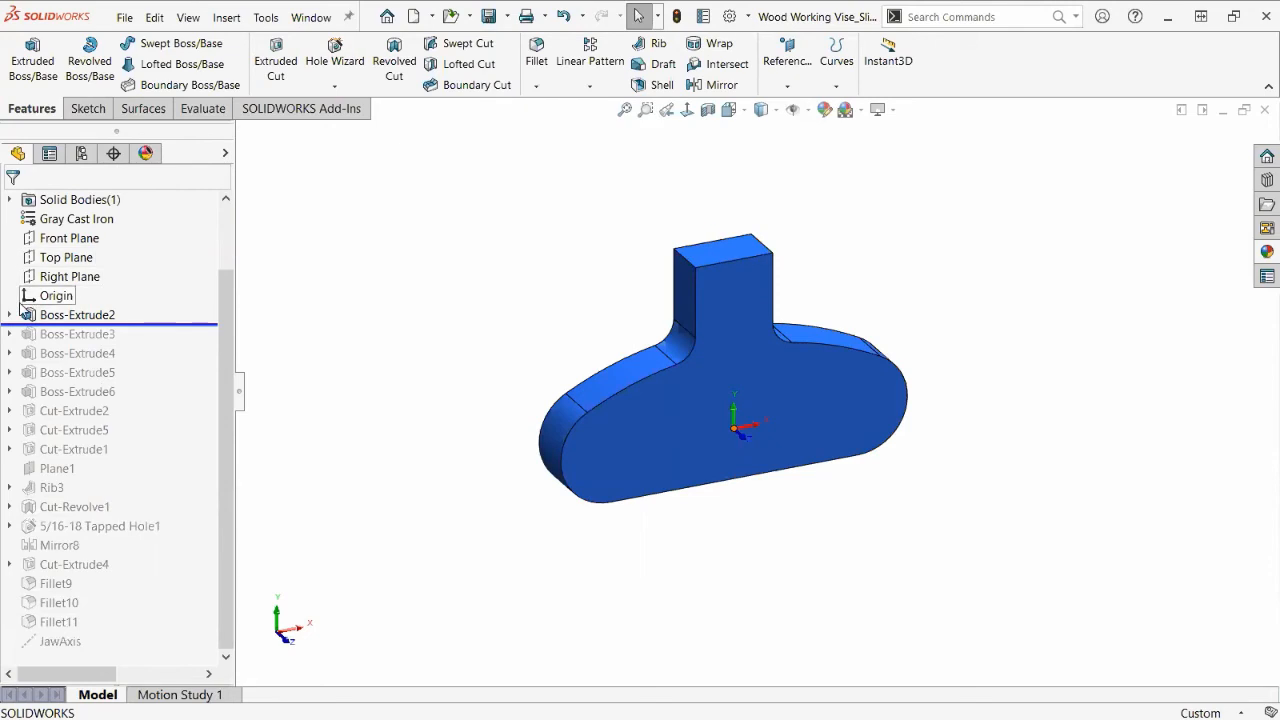
# Expand Boss-Extrude2 and open its Sketch5 for editing to examine the jaw profile's dimensions.
pyautogui.moveTo(76, 317)
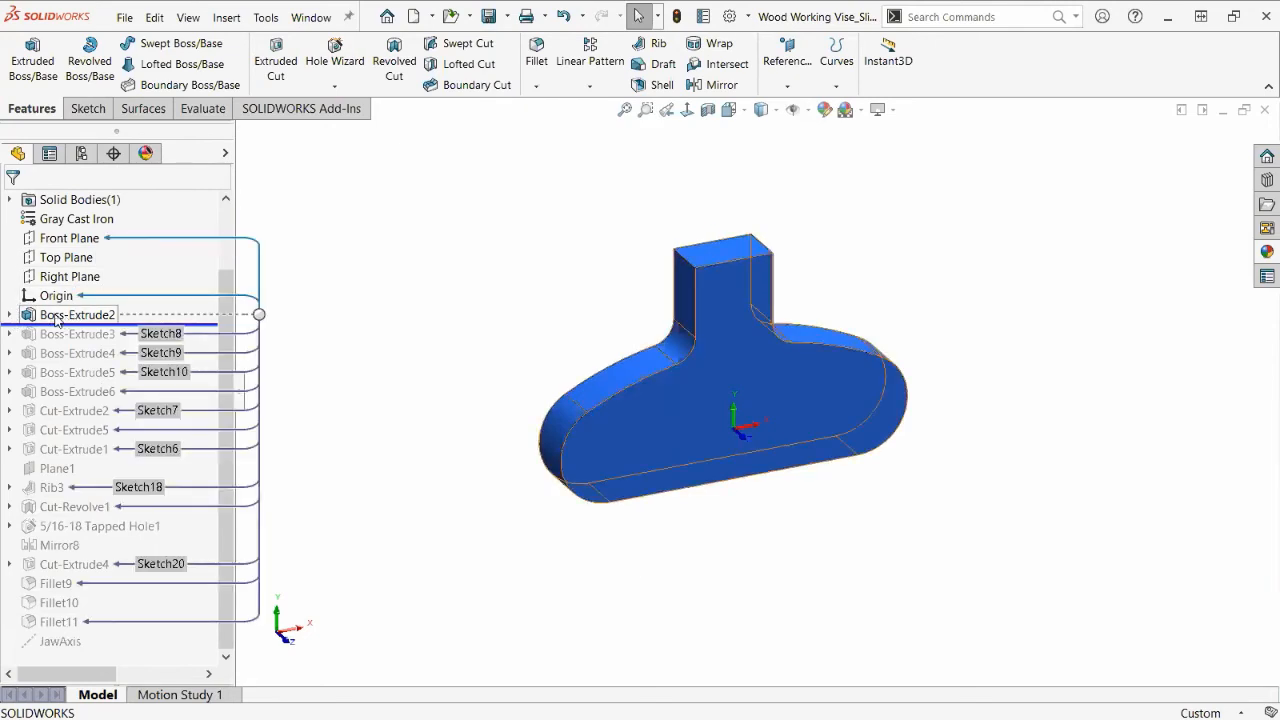
pyautogui.click(9, 314)
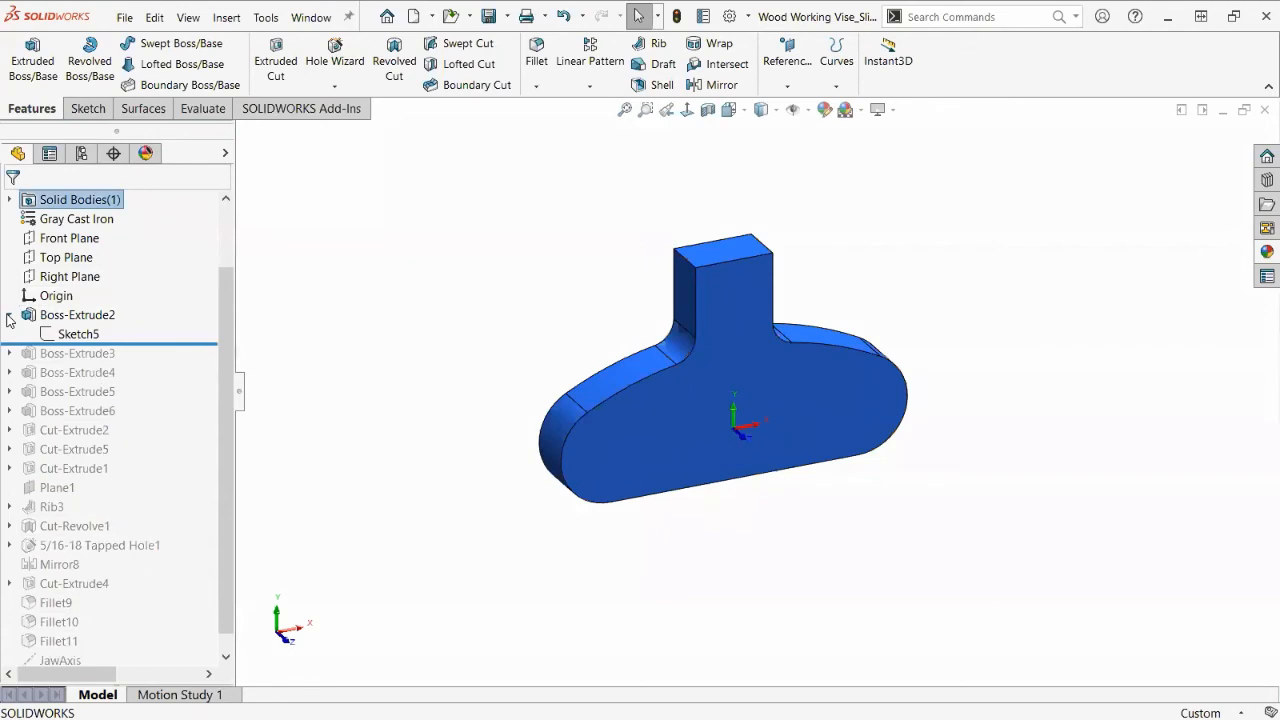
pyautogui.click(80, 335)
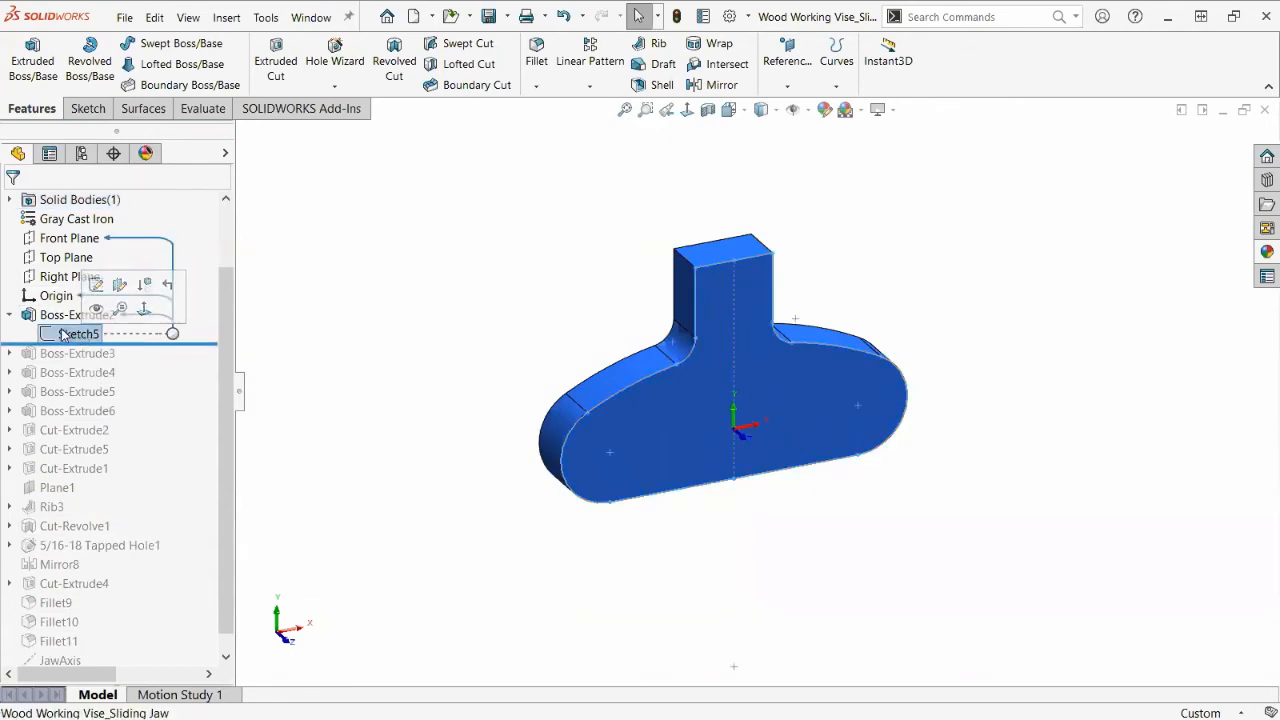
pyautogui.click(97, 289)
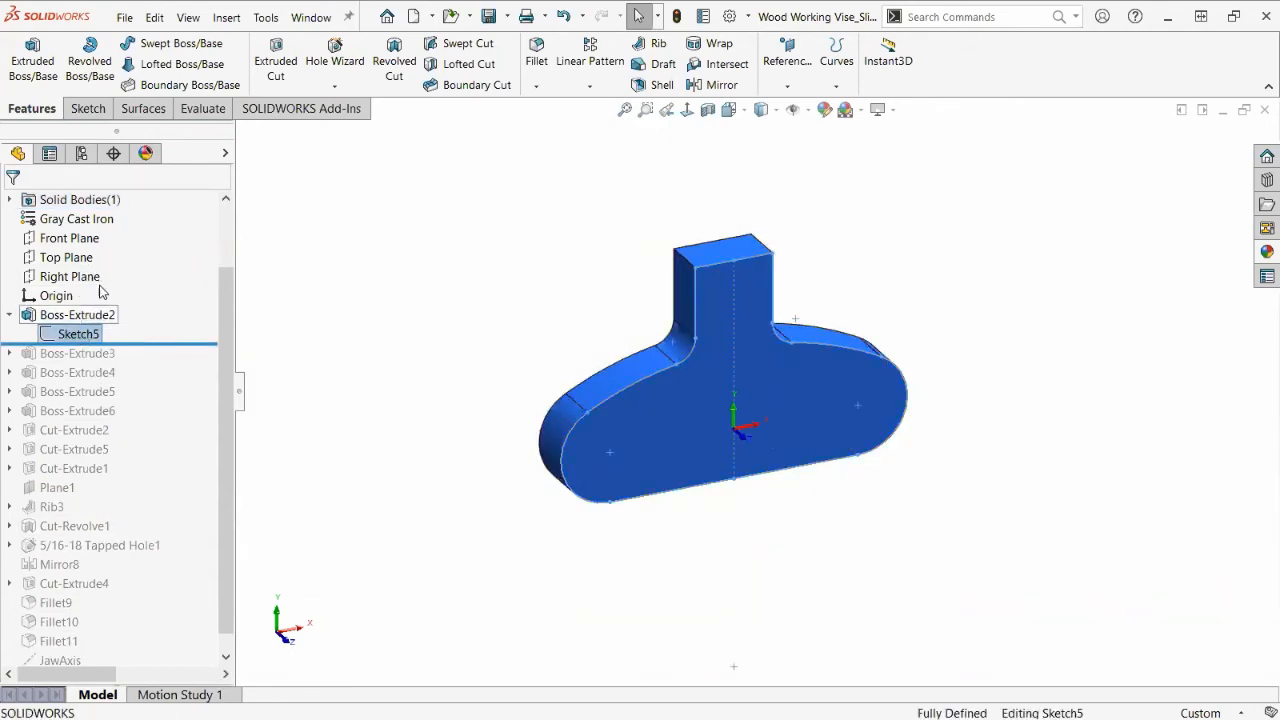
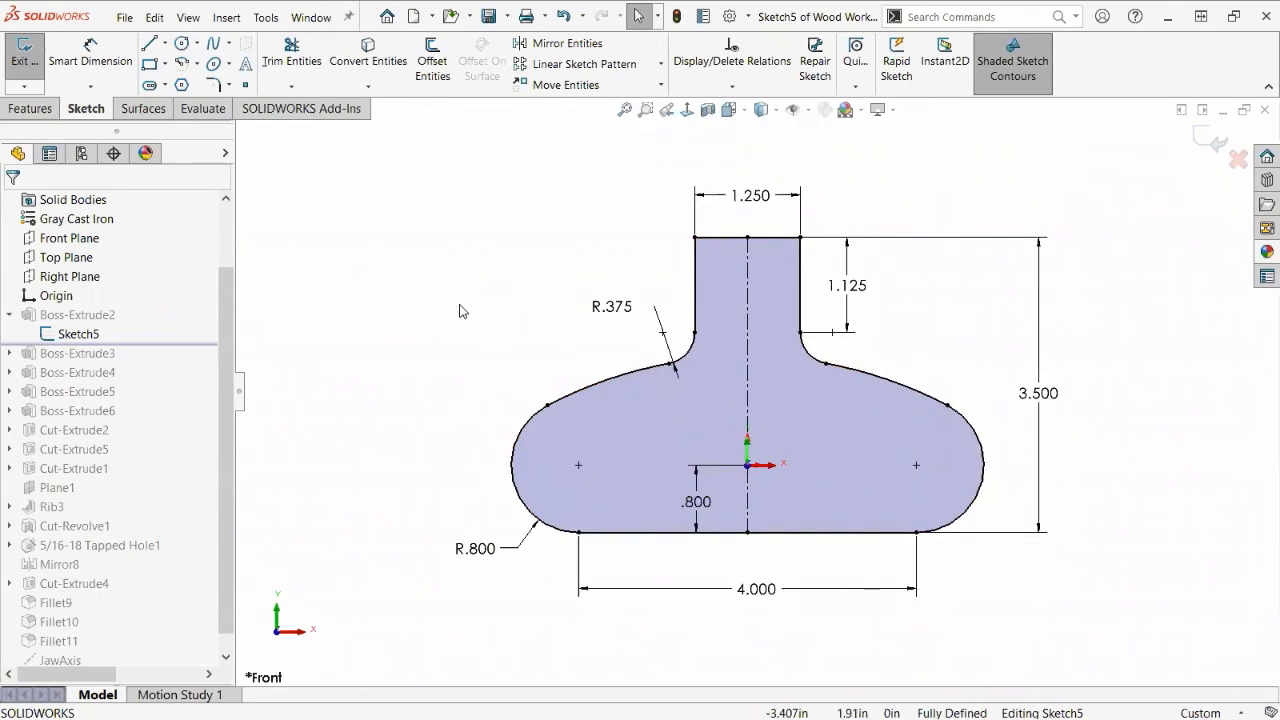
# Create a new, empty part document.
pyautogui.click(414, 17)
pyautogui.doubleClick(519, 321)
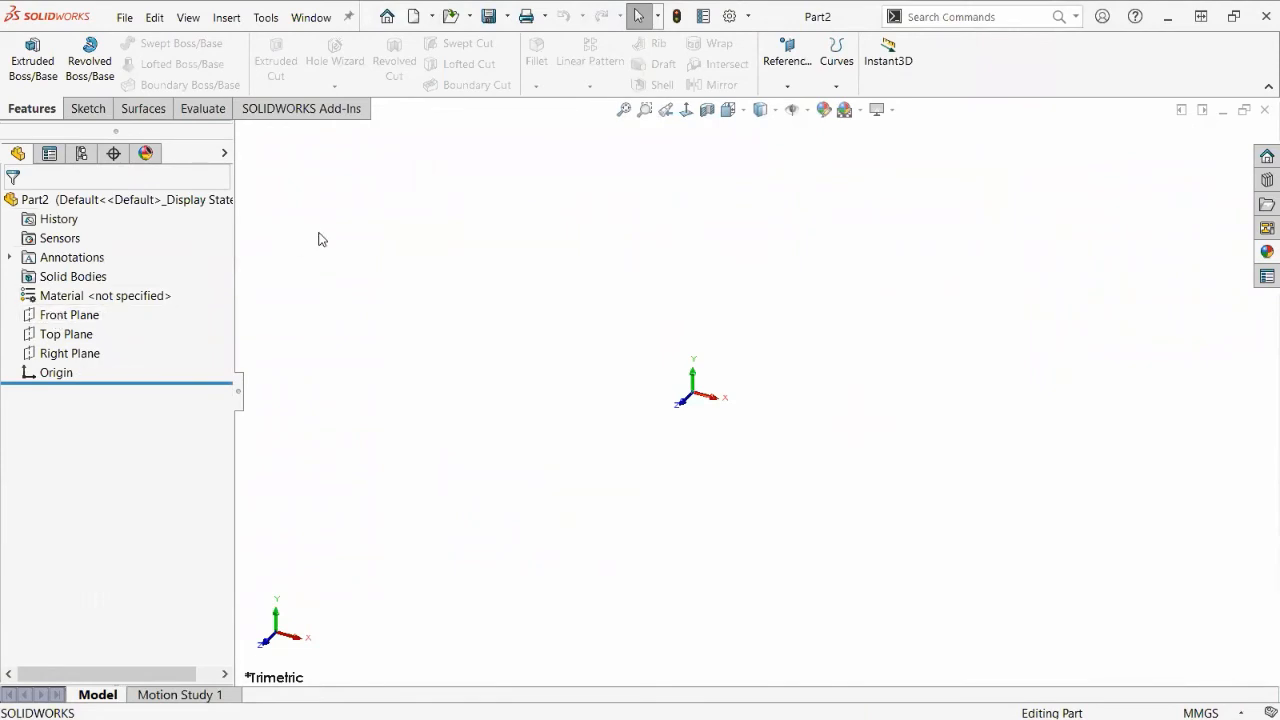
# Switch back to the Sliding Jaw part and exit its open profile sketch without saving changes.
pyautogui.hotkey('ctrl', 'Tab')
pyautogui.hotkey('ctrl', 'Tab')
pyautogui.hotkey('ctrl', 'Tab')
pyautogui.hotkey('ctrl', 'Tab')
pyautogui.hotkey('ctrl', 'Tab')
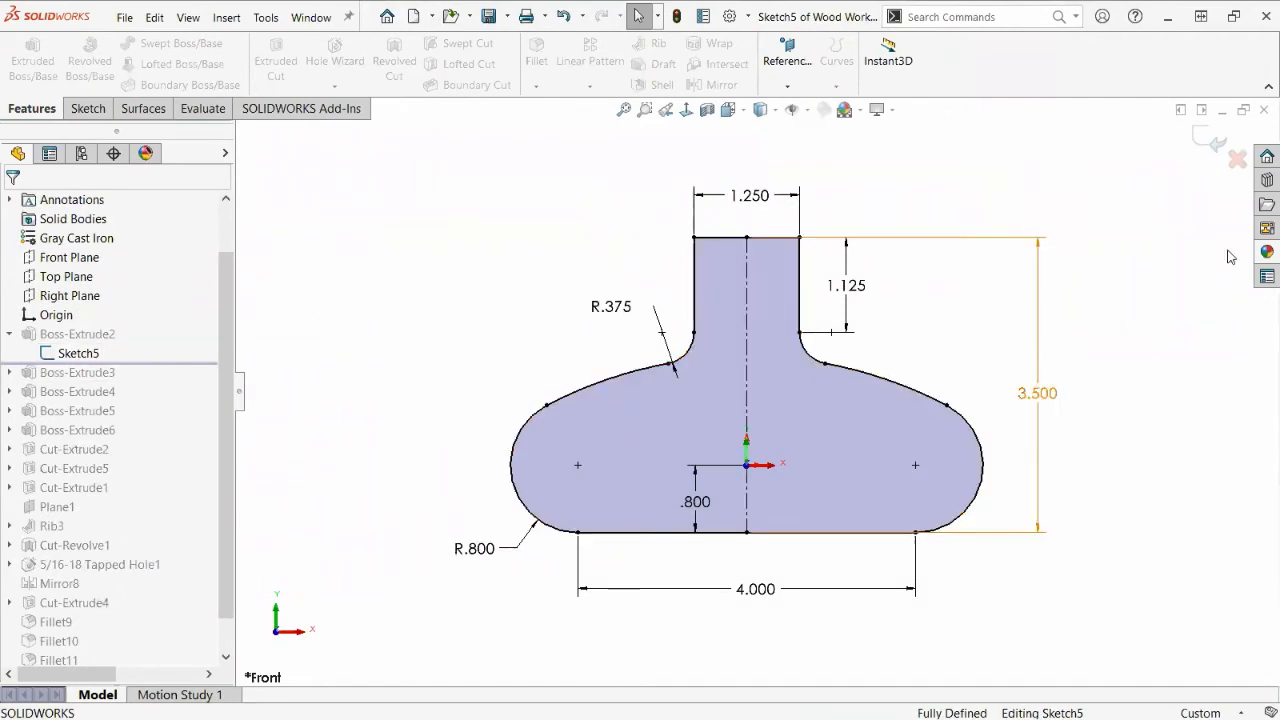
pyautogui.click(1236, 162)
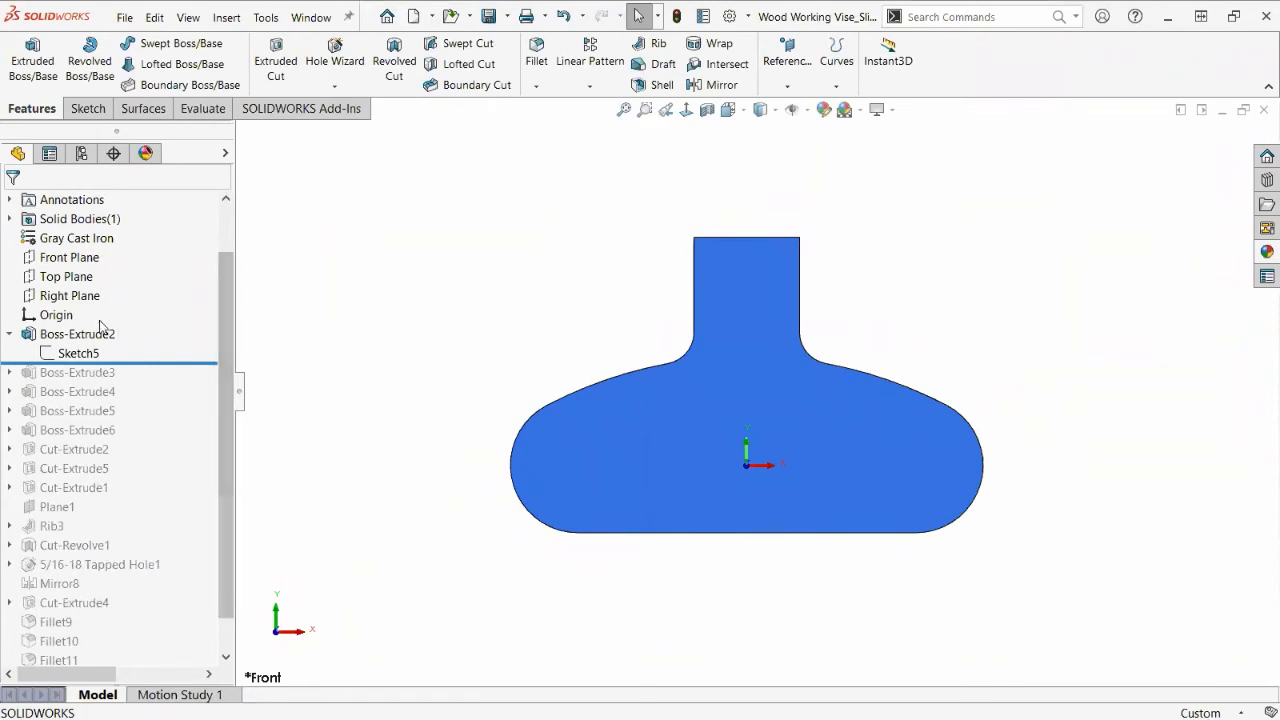
# Select Sketch5 under Boss-Extrude2 to check which plane the jaw profile is drawn on.
pyautogui.click(80, 354)
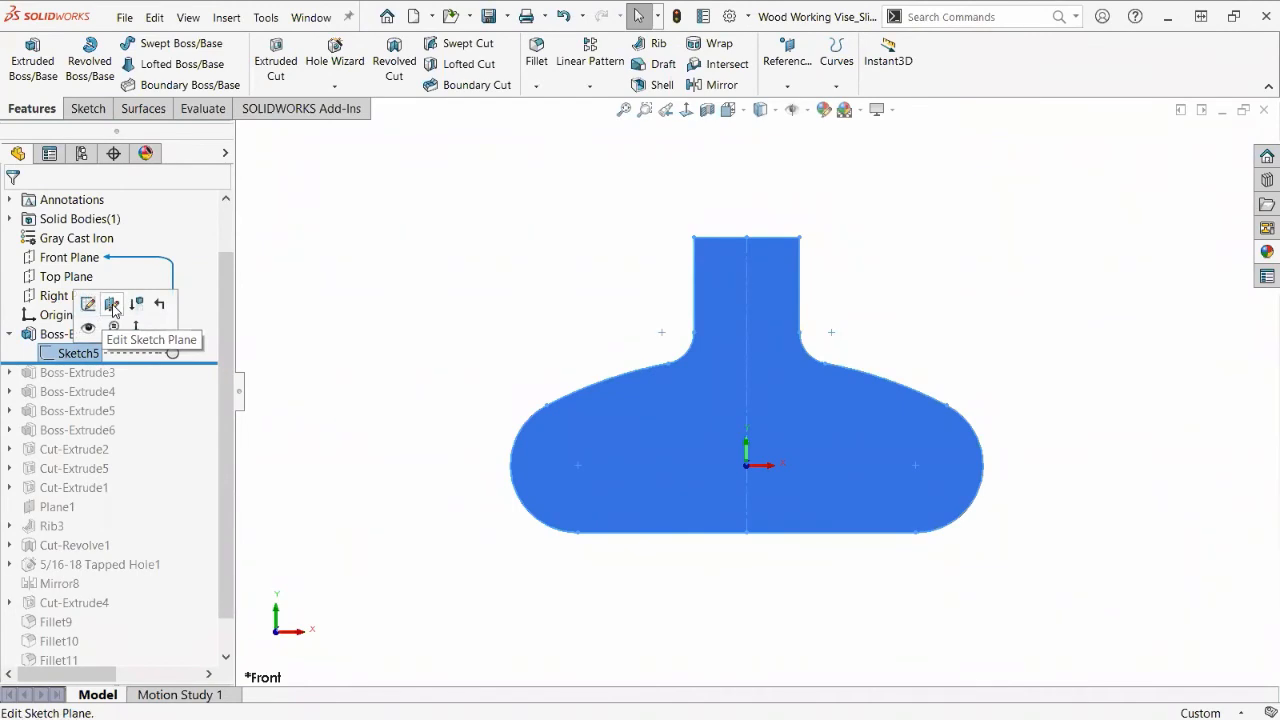
# Check which plane the reference part's Sketch5 uses, and start a new sketch on the Front Plane of Part2.
pyautogui.click(113, 305)
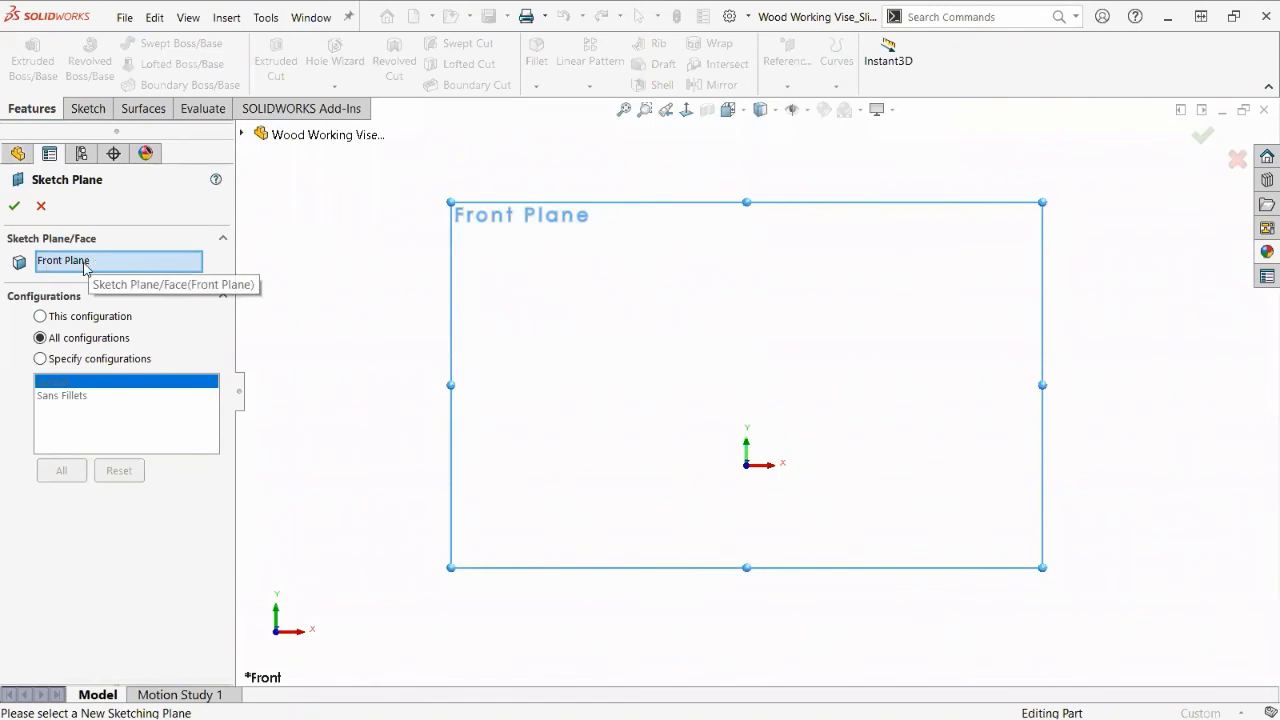
pyautogui.click(41, 207)
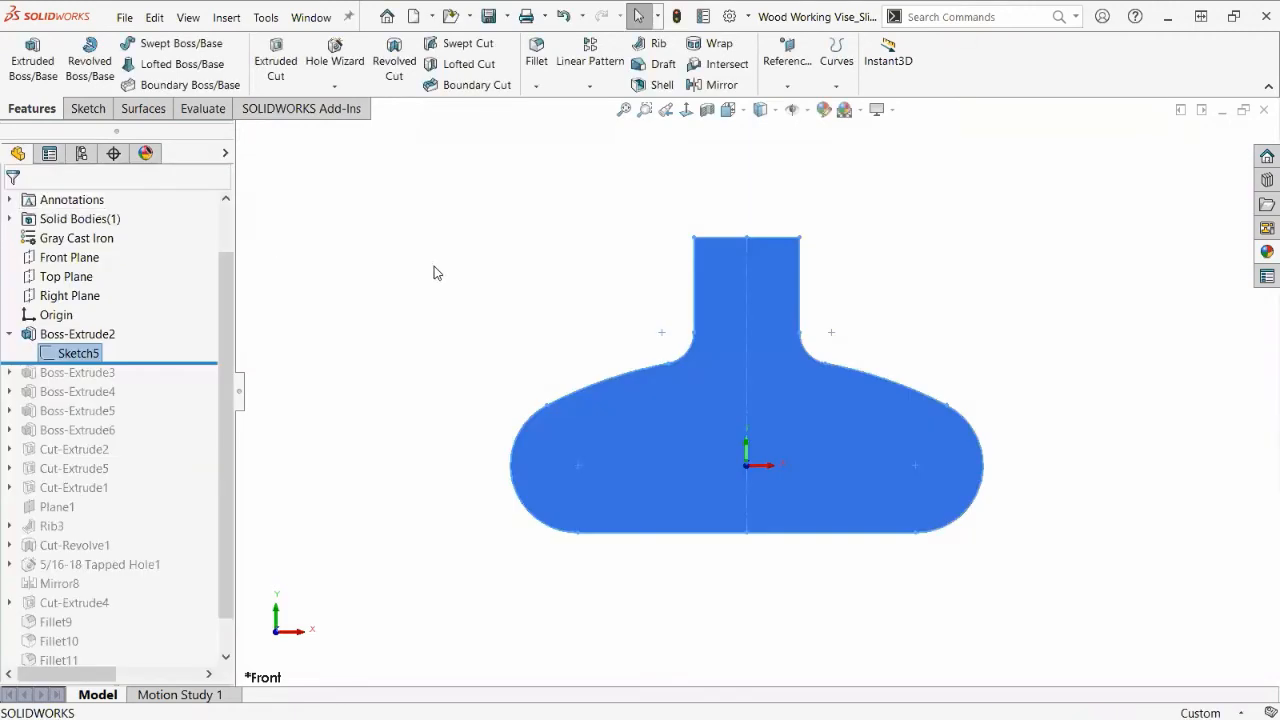
pyautogui.hotkey('ctrl', 'Tab')
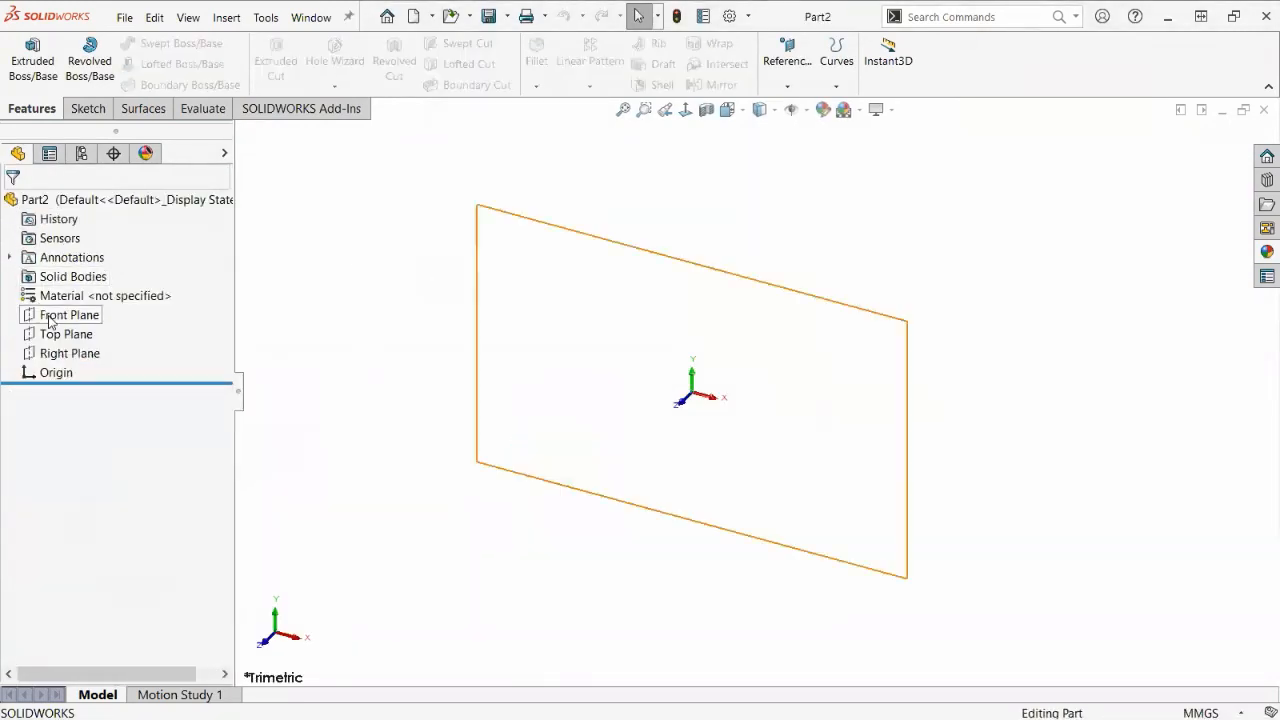
pyautogui.click(56, 314)
pyautogui.click(60, 293)
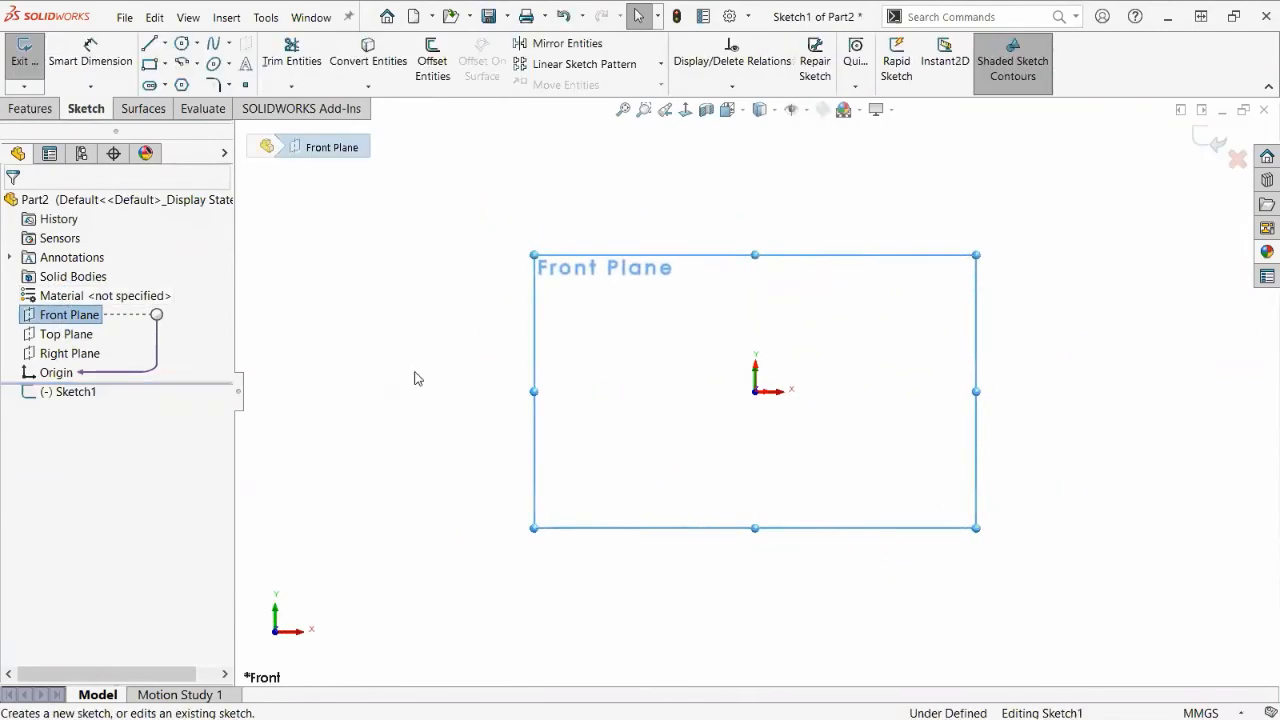
pyautogui.click(444, 282)
# Open Sketch5 of the reference vise part to review its profile and dimensions, and return to Part2.
pyautogui.hotkey('ctrl', 'Tab')
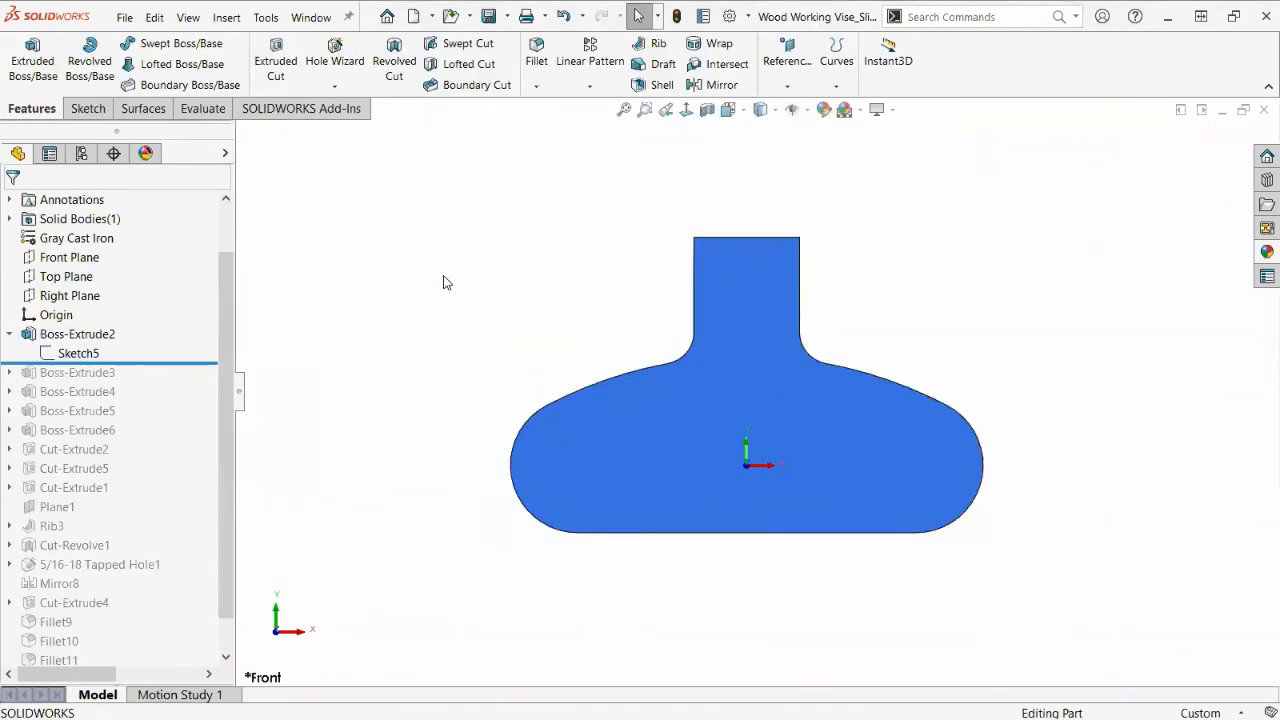
pyautogui.click(78, 353)
pyautogui.click(85, 307)
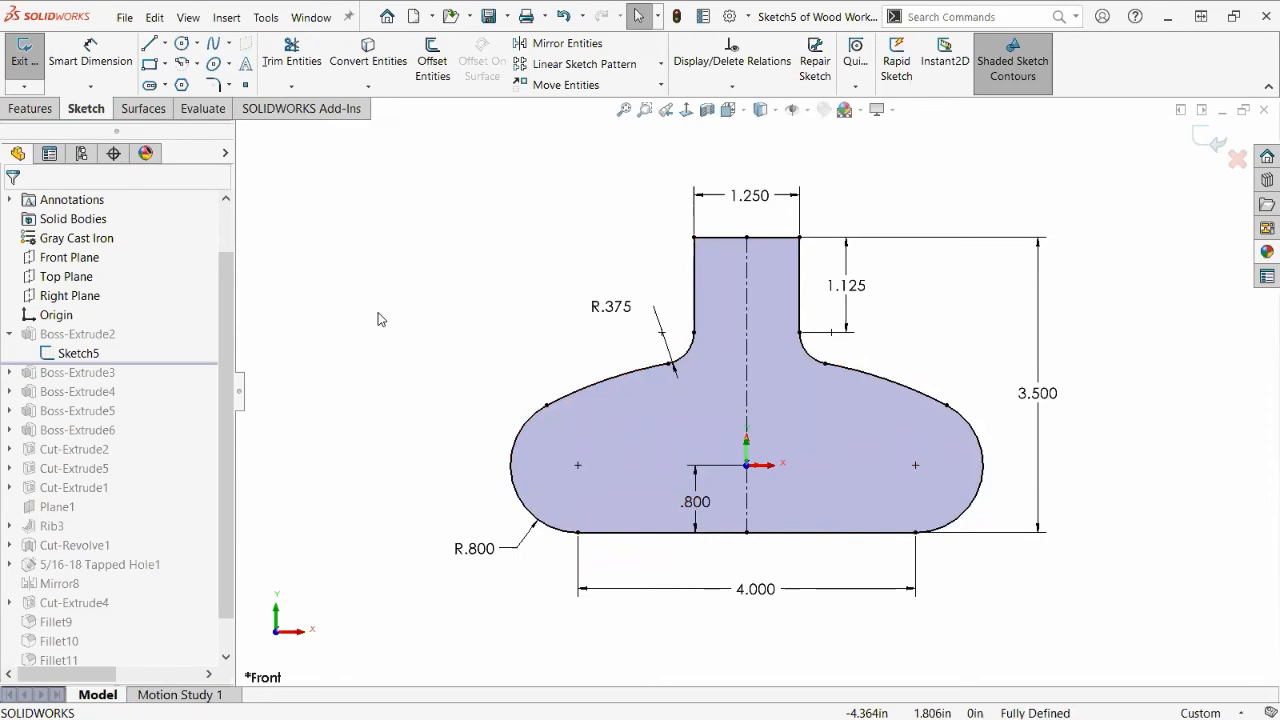
pyautogui.hotkey('ctrl', 'Tab')
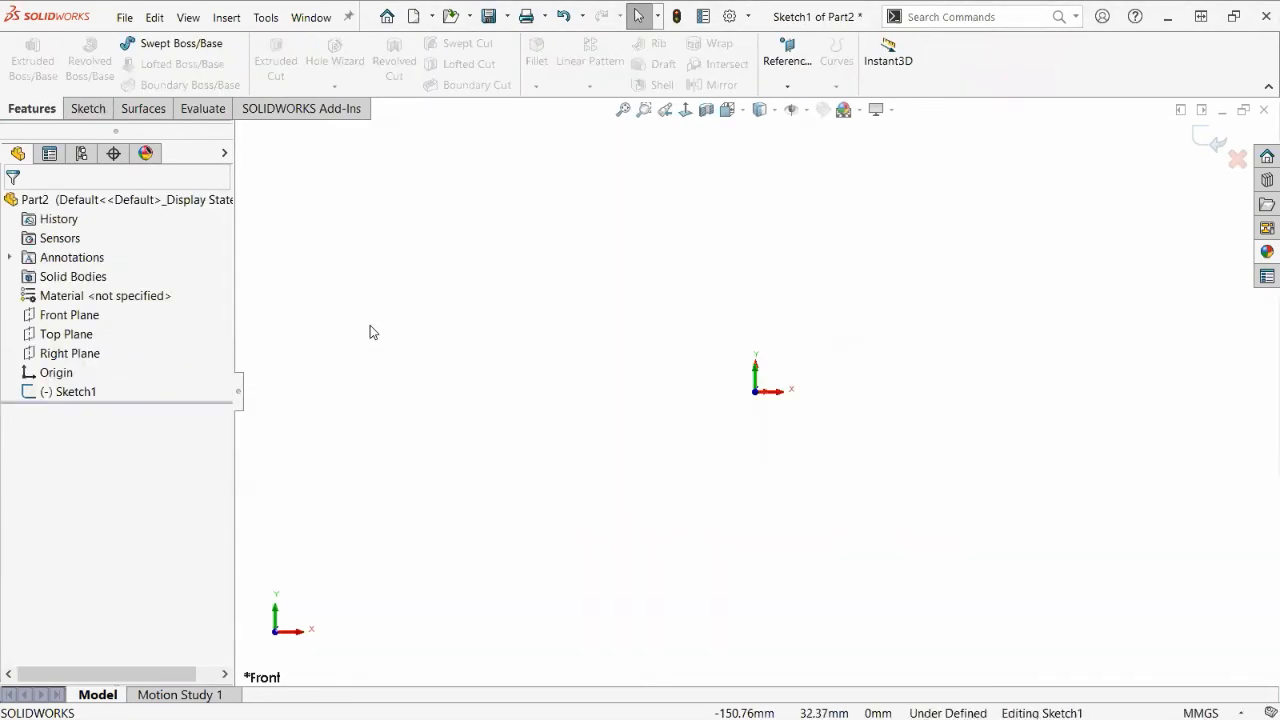
# Sketch a horizontal line about 88.6 mm long leftward from below the origin, continued by a tangent arc of about 28 mm radius.
pyautogui.click(87, 112)
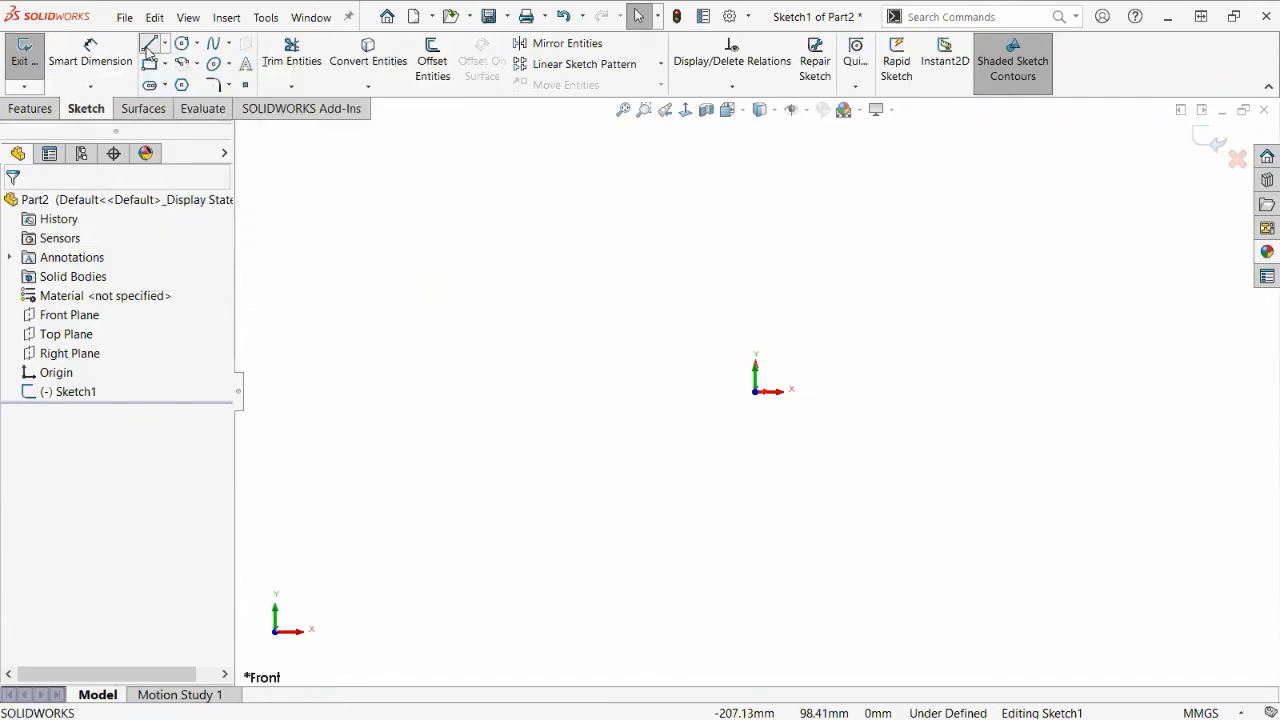
pyautogui.click(148, 47)
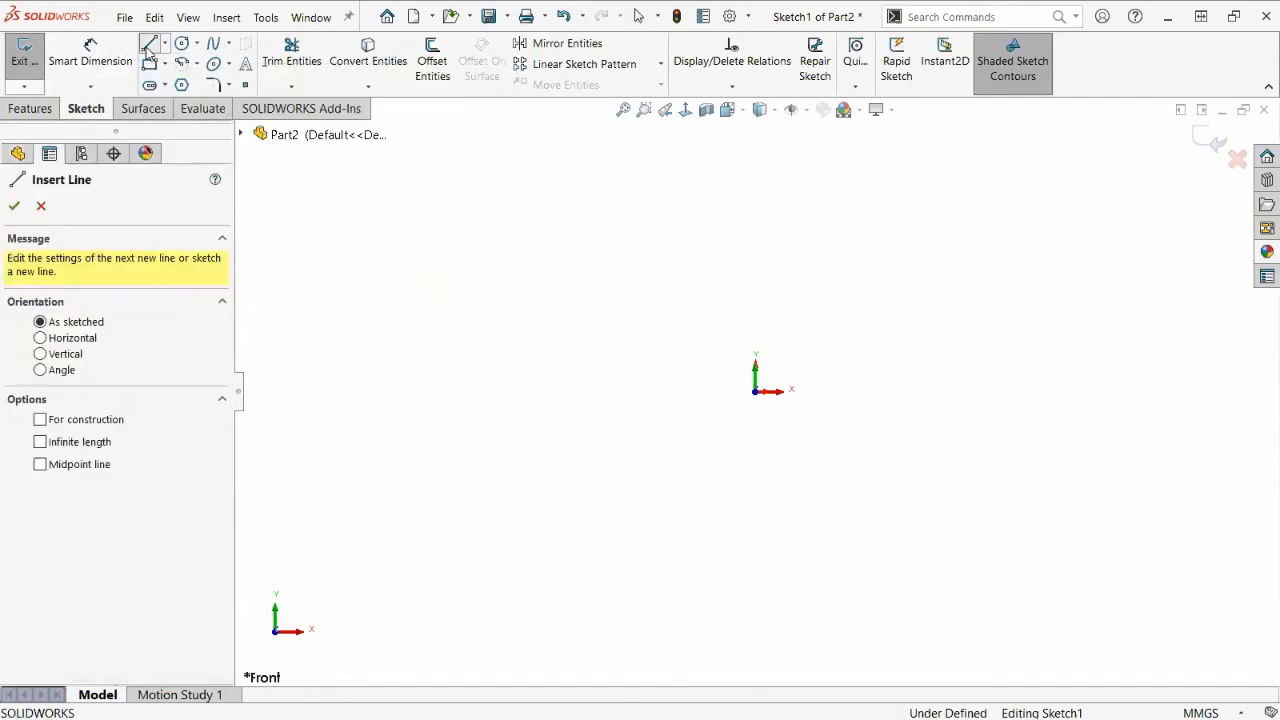
pyautogui.click(755, 456)
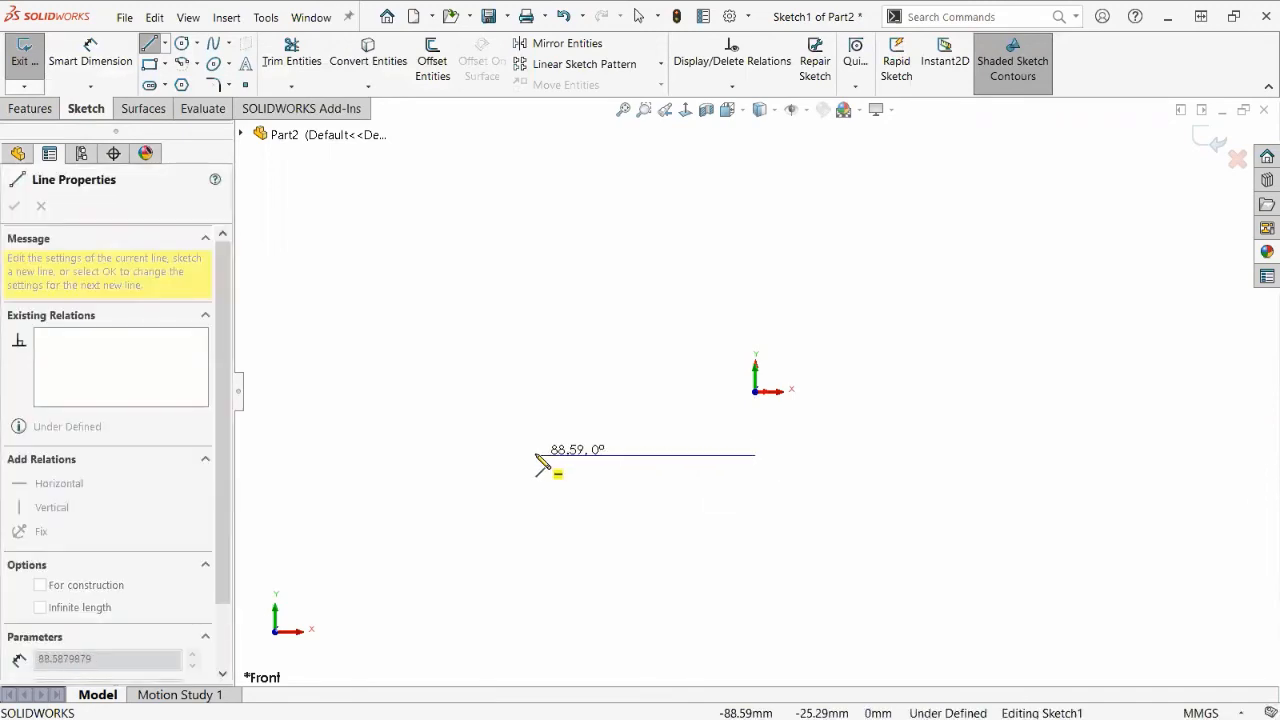
pyautogui.click(536, 456)
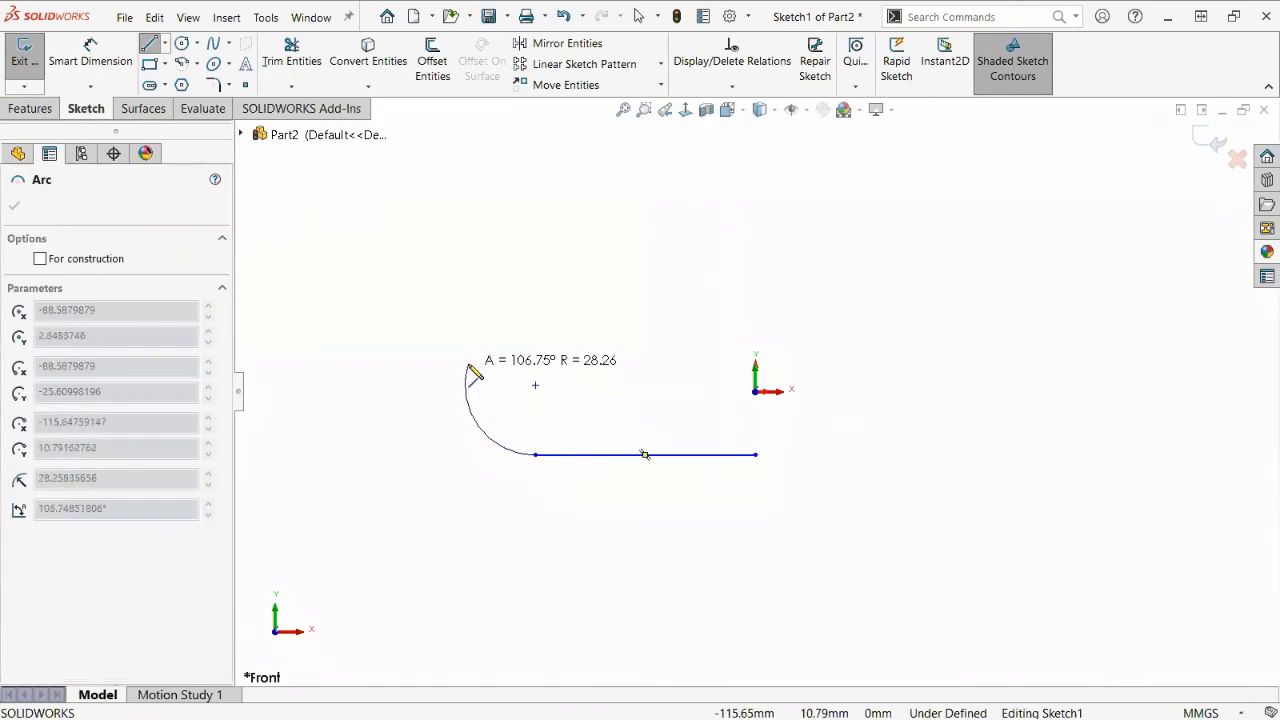
pyautogui.click(468, 363)
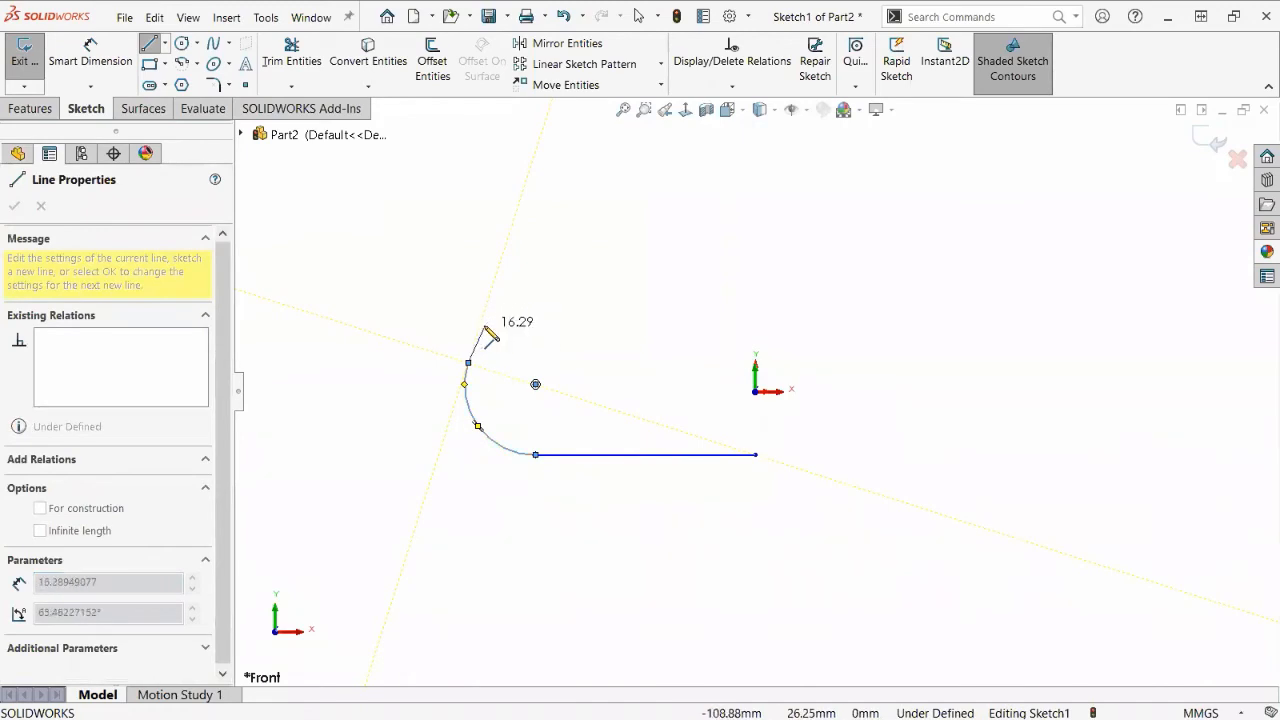
# Compare with the reference sketch and continue the chain with tangent arcs of about 41 mm and about 57 mm radius.
pyautogui.hotkey('ctrl', 'Tab')
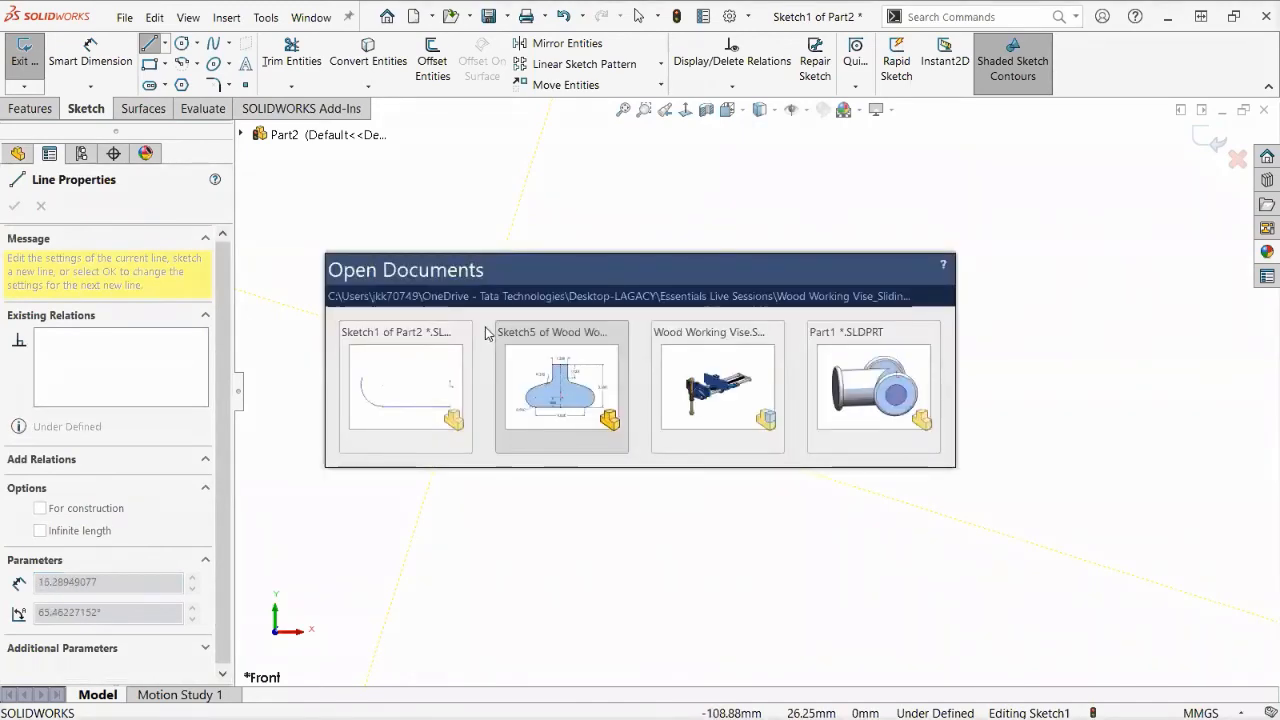
pyautogui.hotkey('ctrl', 'Tab')
pyautogui.hotkey('ctrl', 'Tab')
pyautogui.hotkey('ctrl', 'Tab')
pyautogui.hotkey('ctrl', 'Tab')
pyautogui.hotkey('ctrl', 'Tab')
pyautogui.hotkey('ctrl', 'Tab')
pyautogui.hotkey('ctrl', 'Tab')
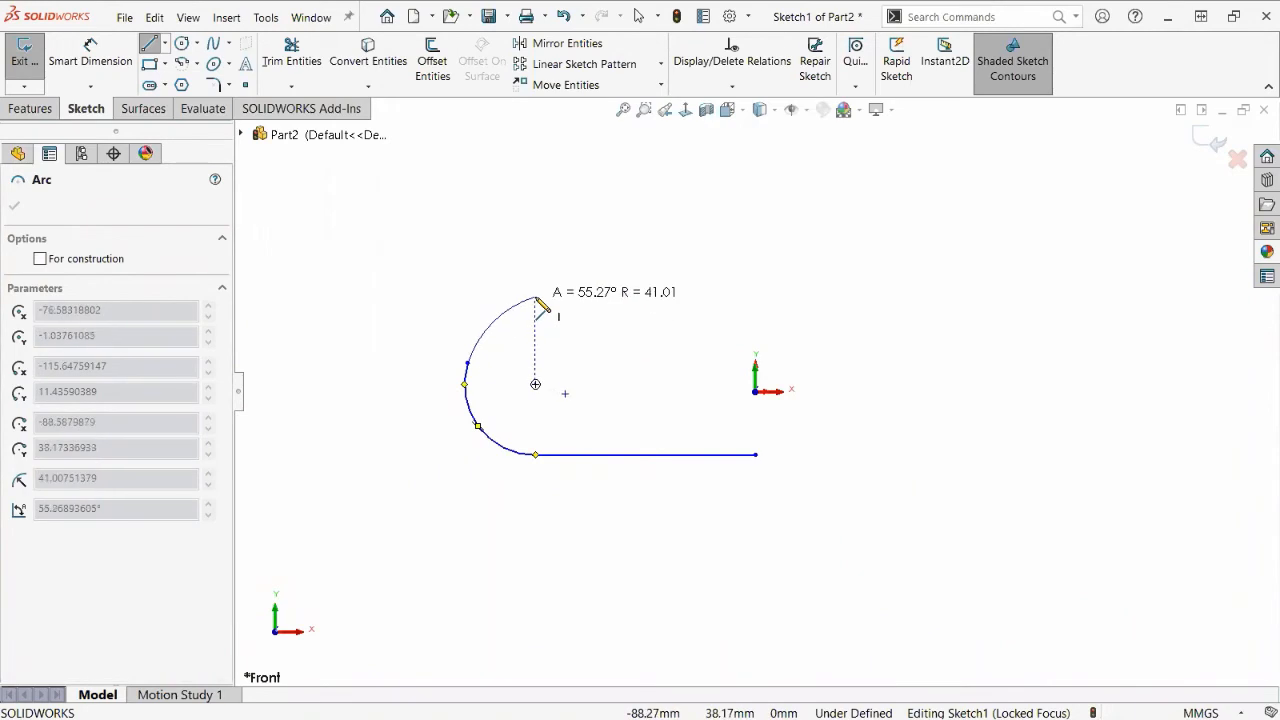
pyautogui.click(537, 299)
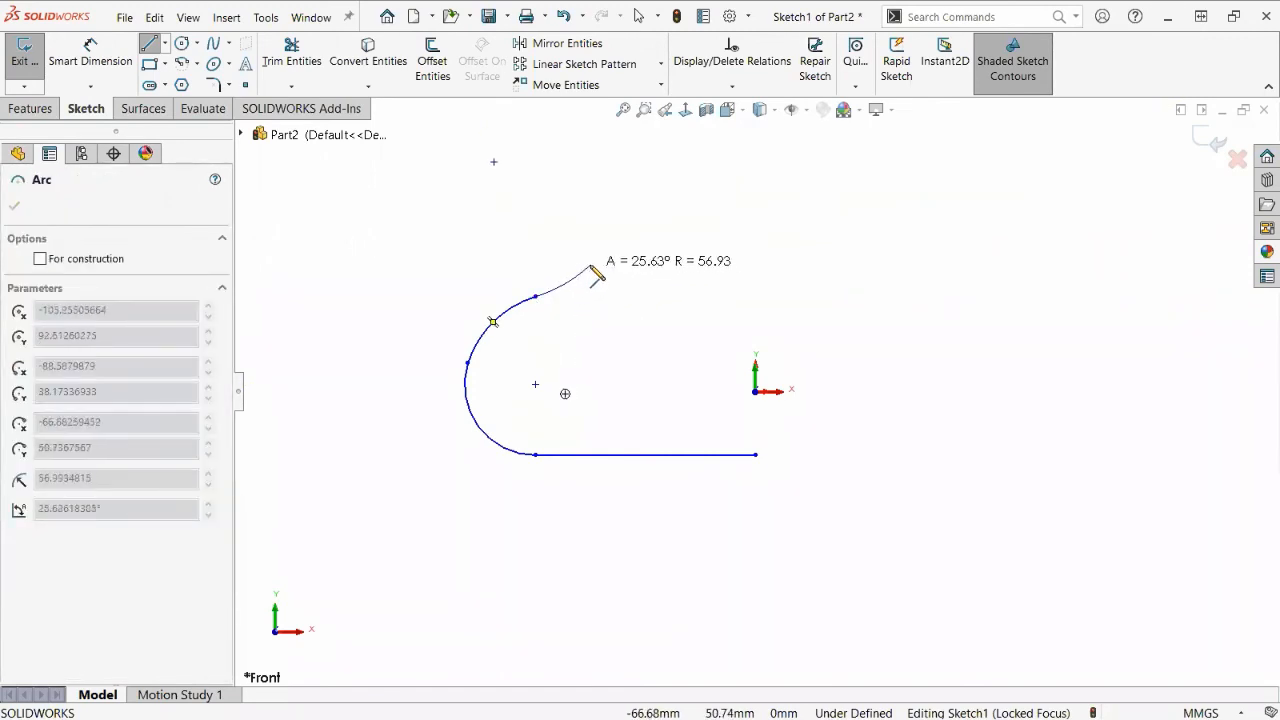
pyautogui.click(590, 266)
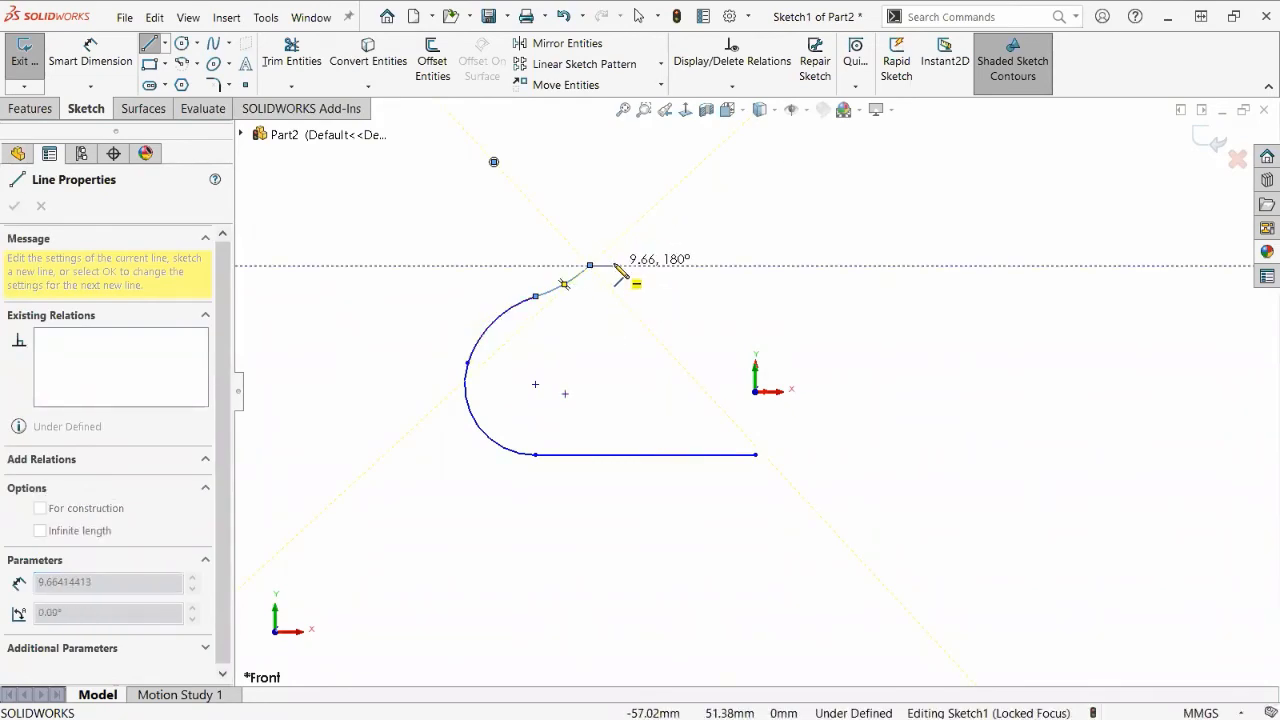
# Close the profile with a vertical neck line, a horizontal top line about 67 mm long and a vertical centre line about 122 mm long.
pyautogui.hotkey('ctrl', 'Tab')
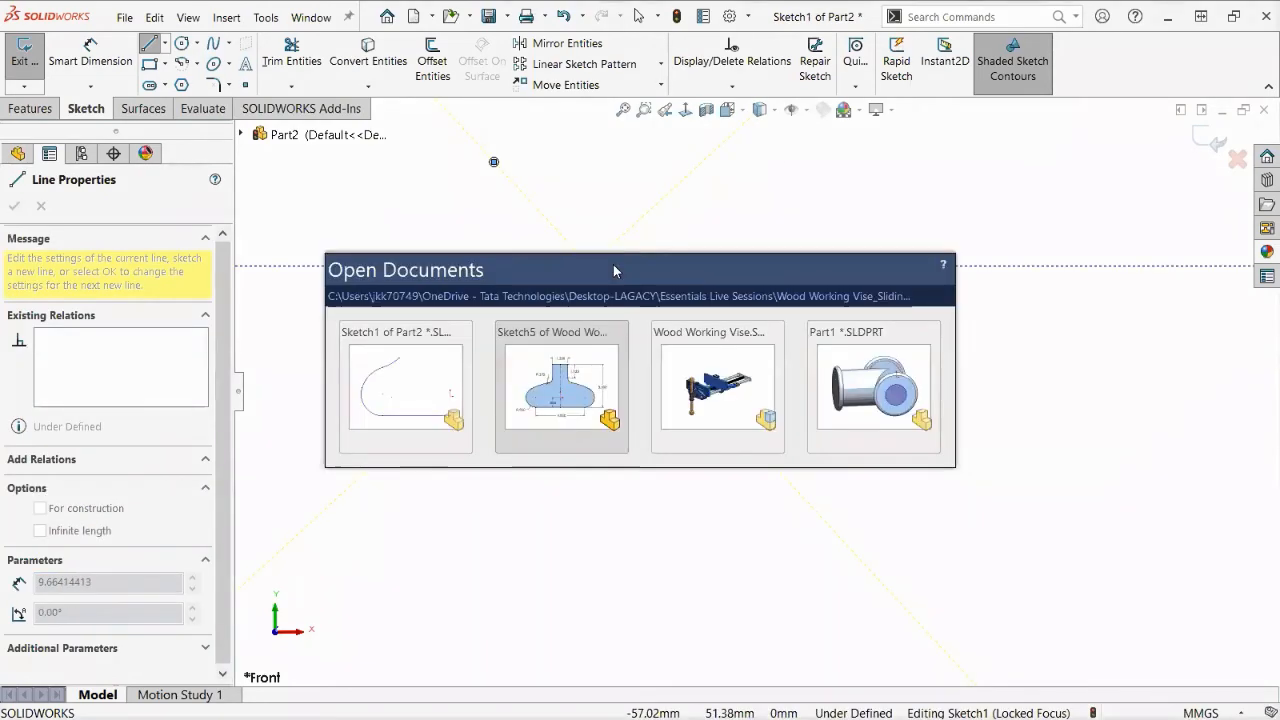
pyautogui.hotkey('ctrl', 'Tab')
pyautogui.hotkey('ctrl', 'Tab')
pyautogui.hotkey('ctrl', 'Tab')
pyautogui.click(589, 265)
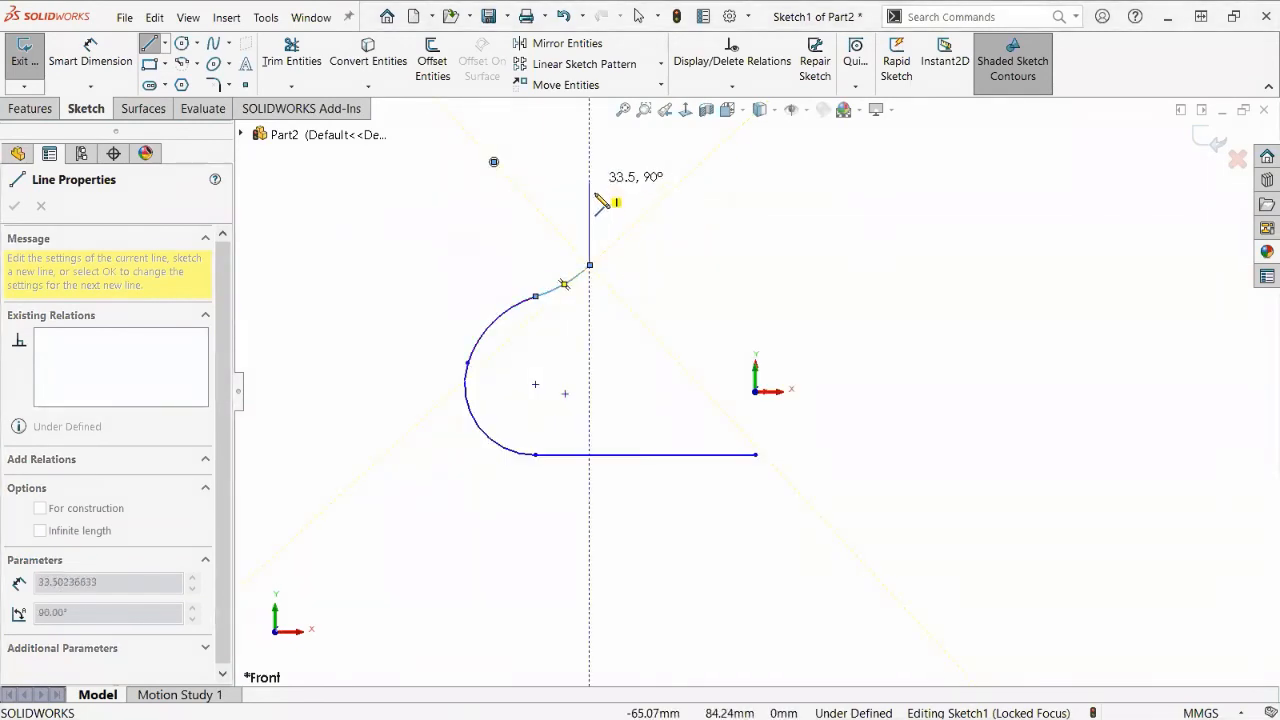
pyautogui.click(589, 151)
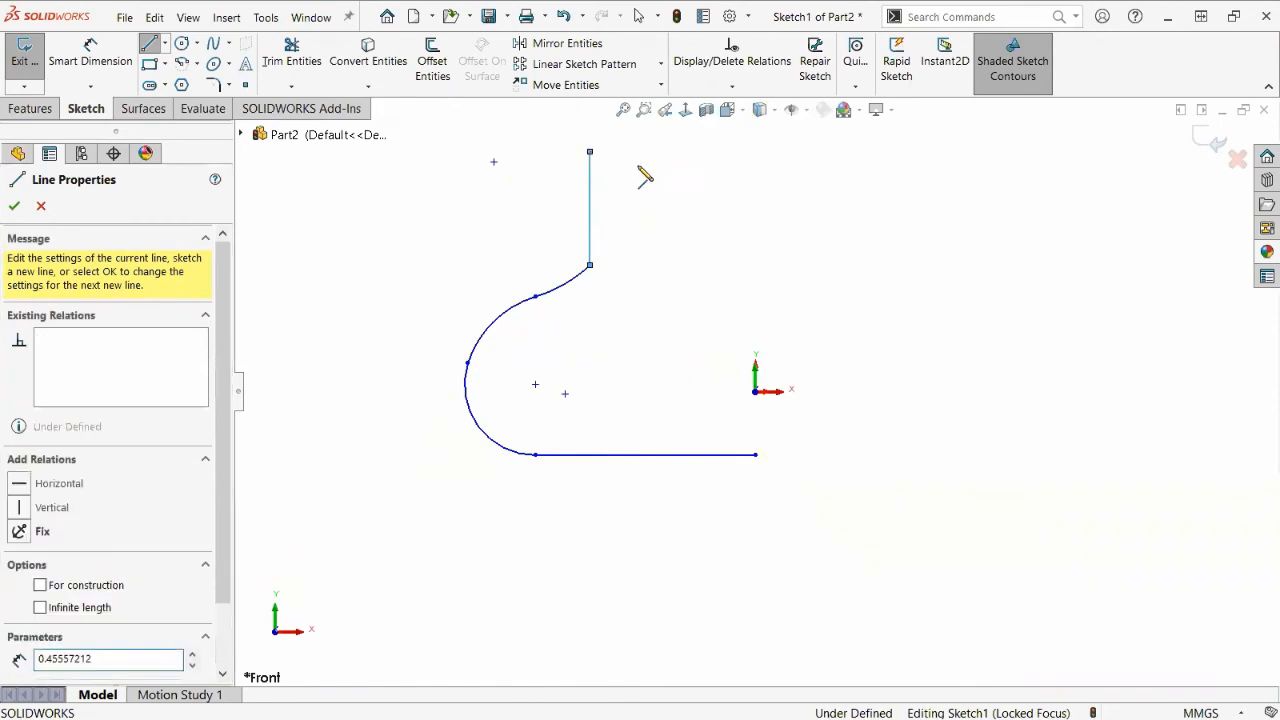
pyautogui.click(756, 152)
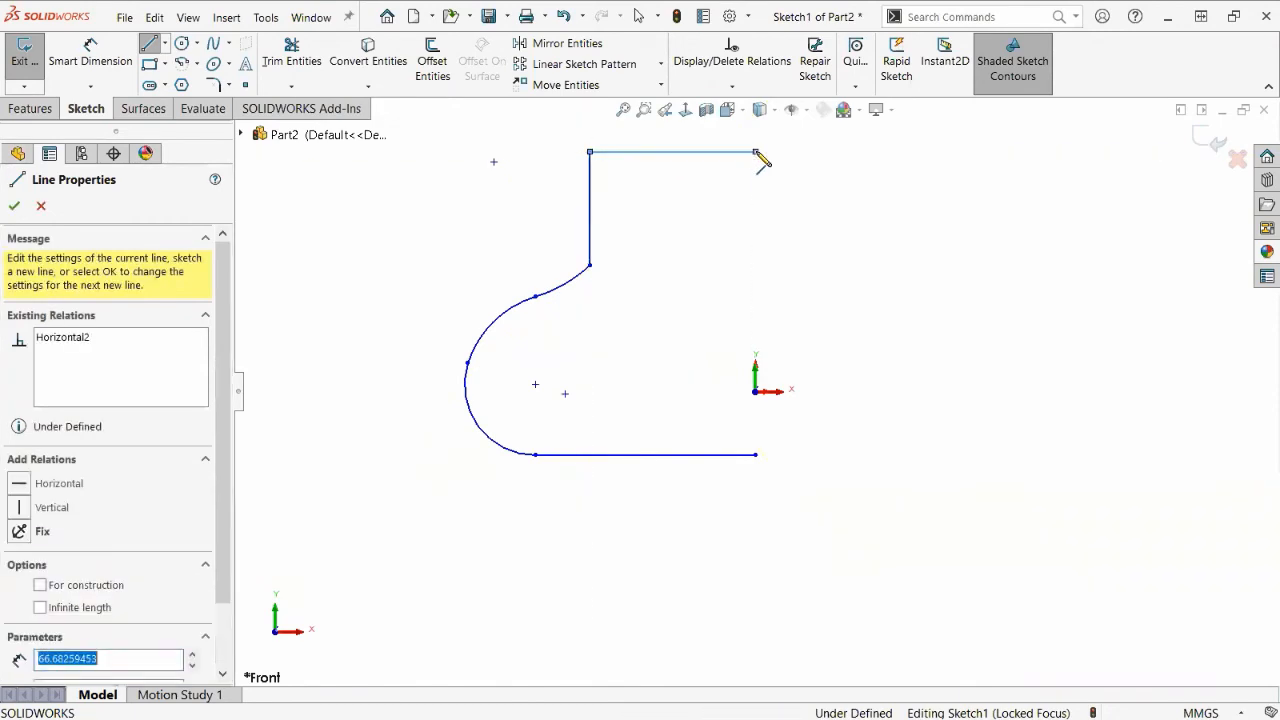
pyautogui.click(755, 455)
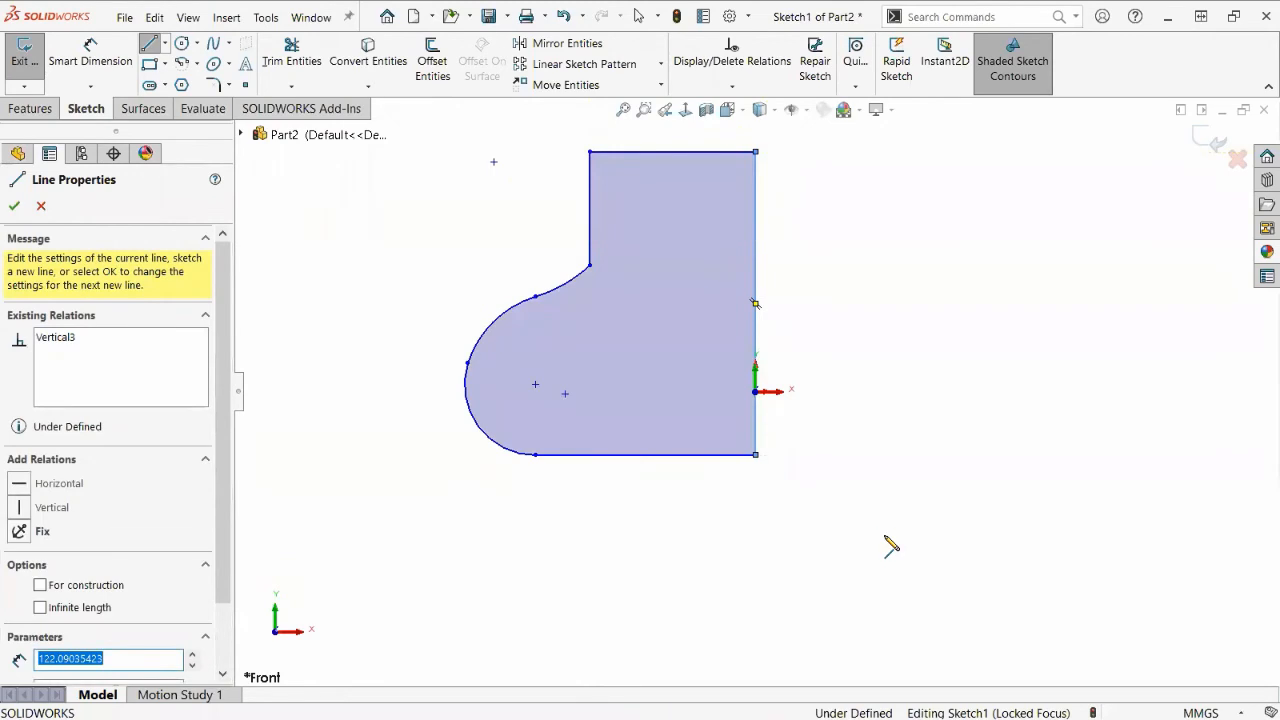
pyautogui.press('Escape')
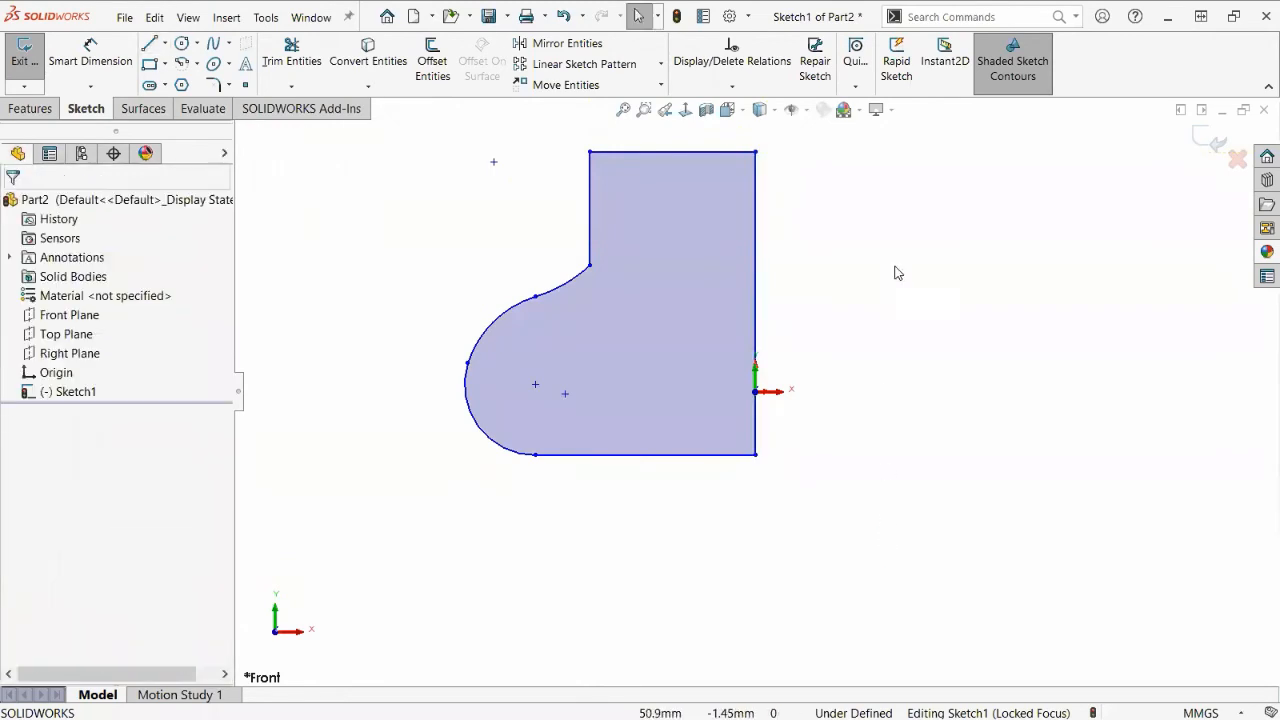
# Inspect the existing relations on the lower arcs and the bottom horizontal line.
pyautogui.click(536, 457)
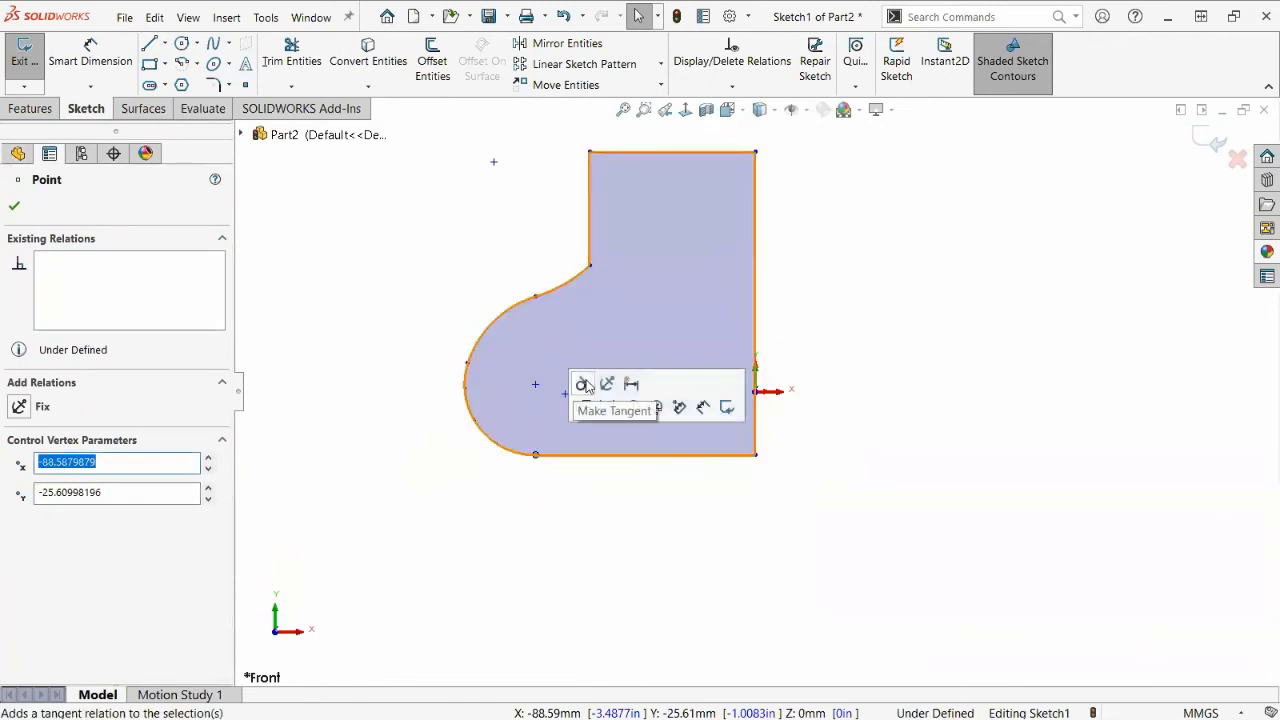
pyautogui.click(532, 453)
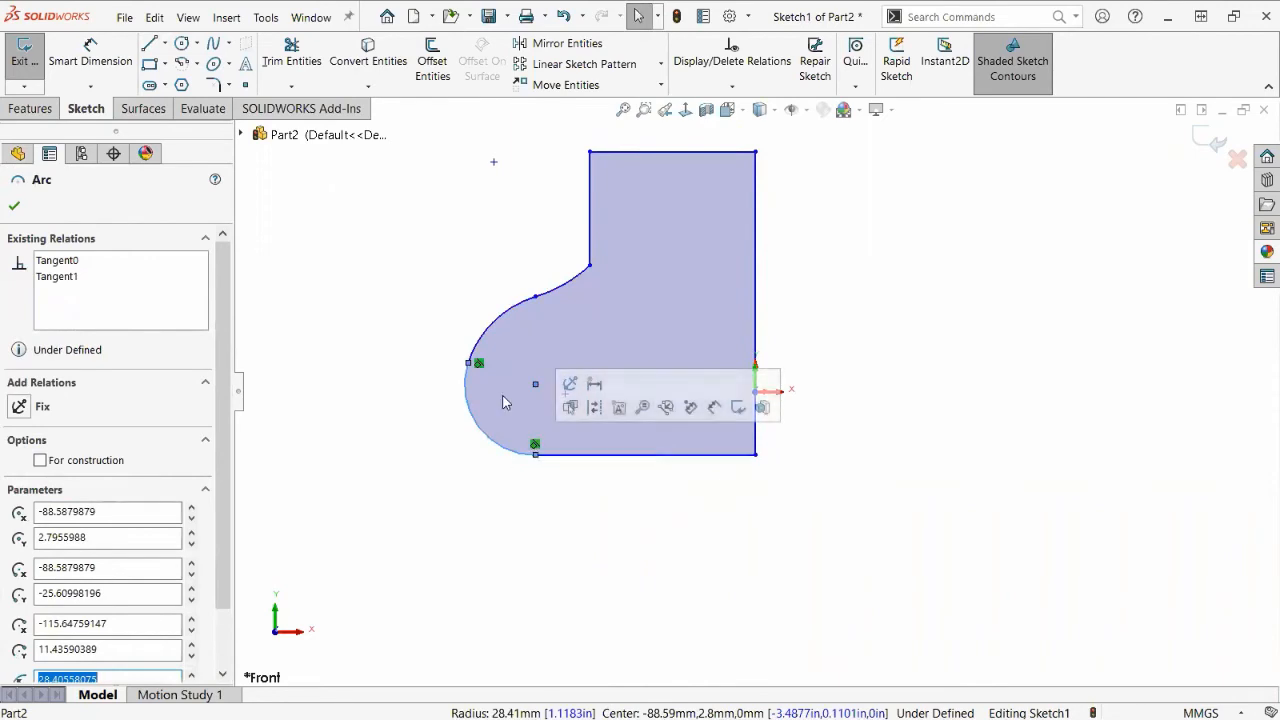
pyautogui.click(580, 456)
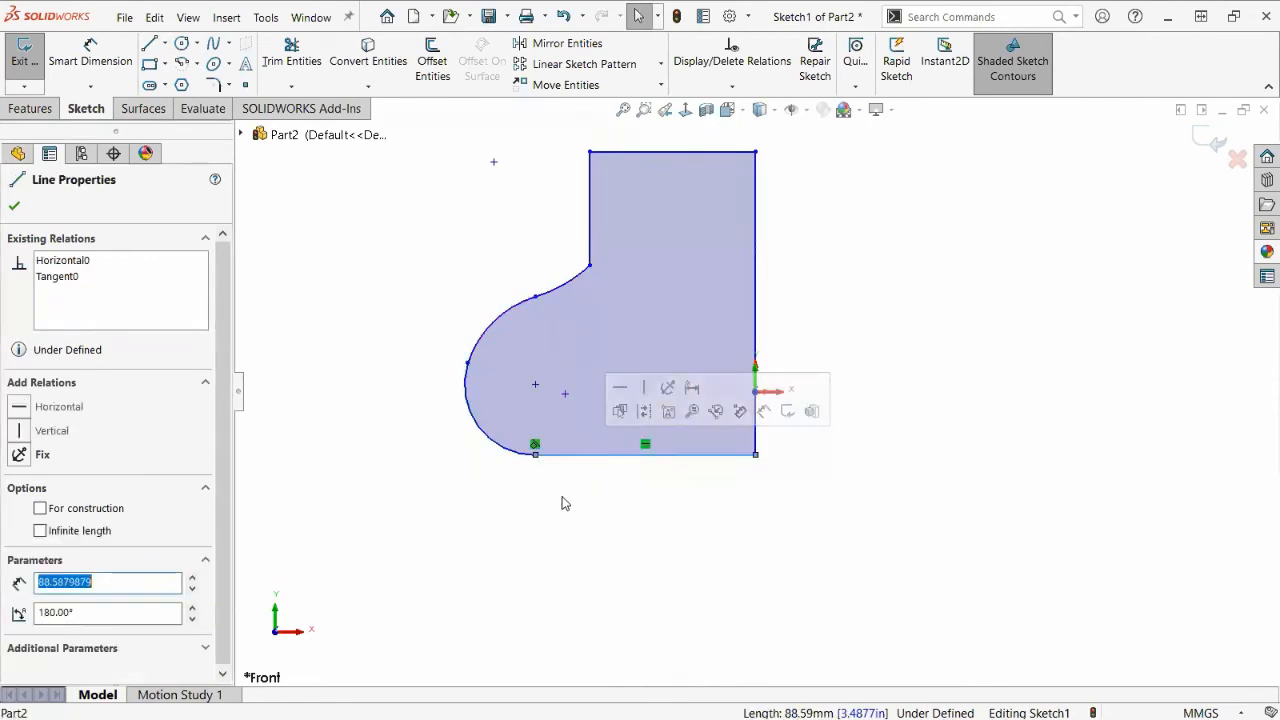
pyautogui.click(487, 337)
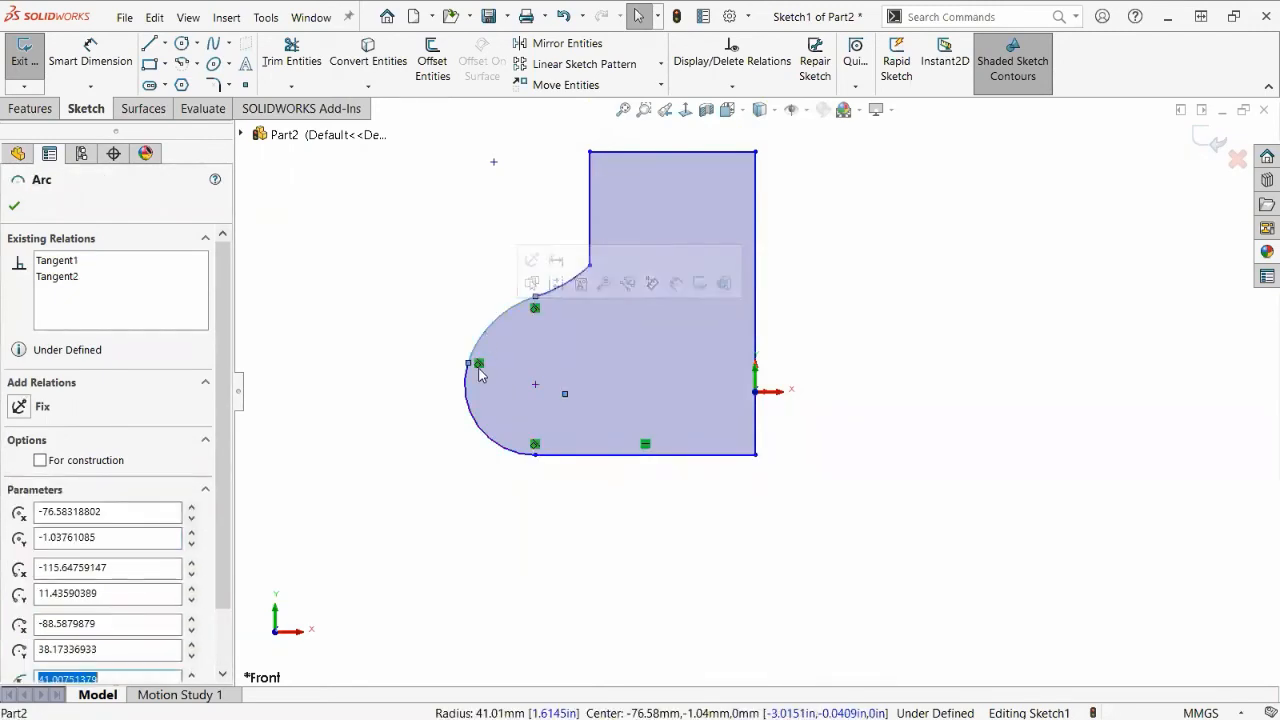
pyautogui.click(470, 279)
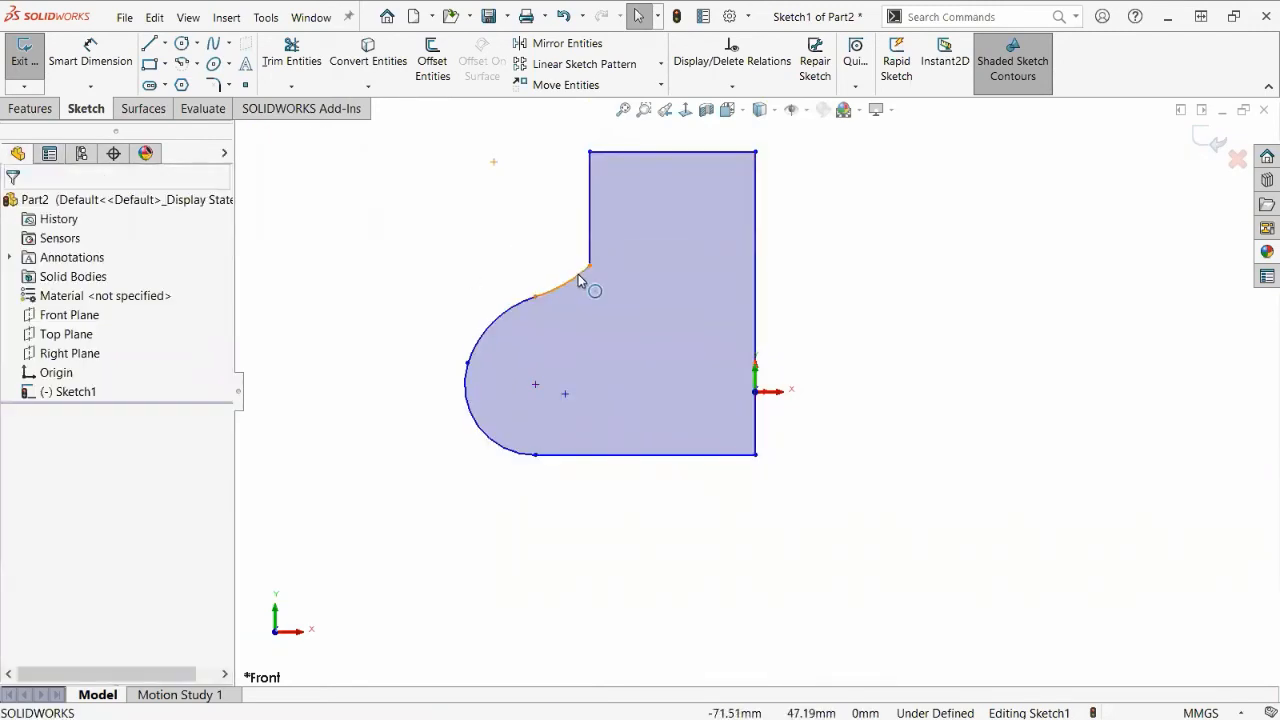
# Make the concave upper arc tangent to the vertical neck line and move their shared endpoint down to lengthen the neck.
pyautogui.click(578, 276)
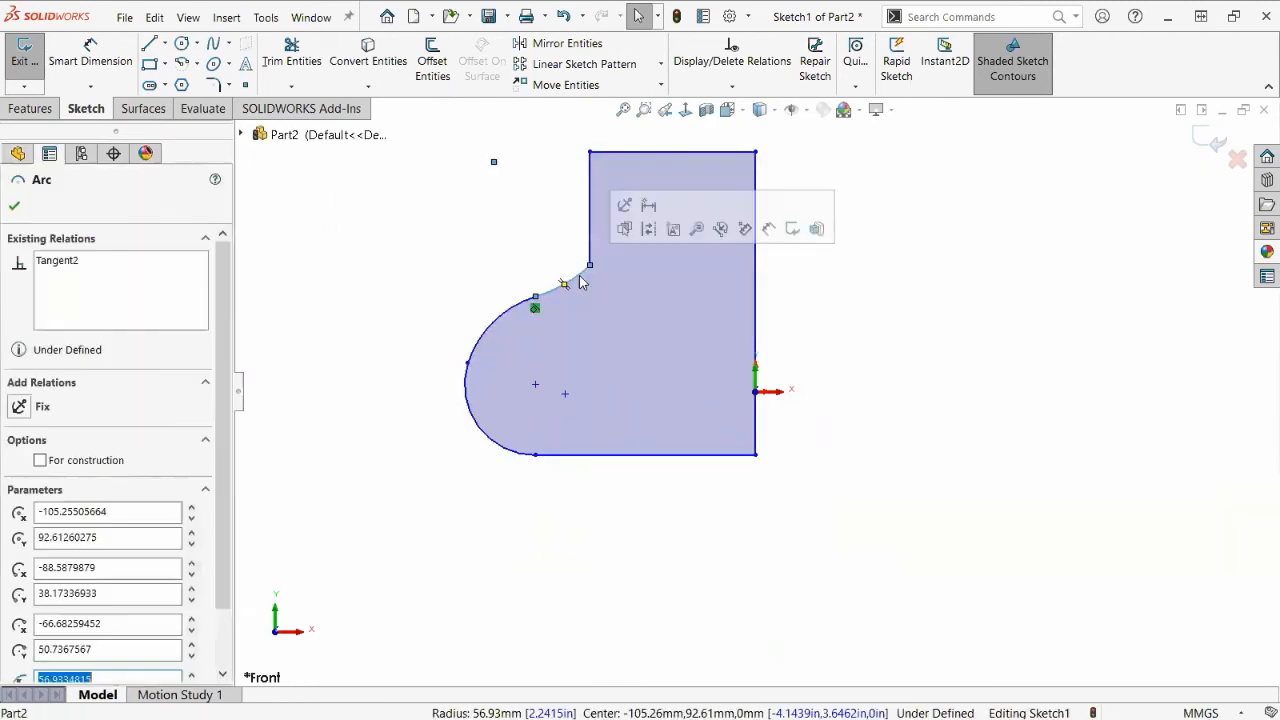
pyautogui.keyDown('ctrl'); pyautogui.click(590, 244); pyautogui.keyUp('ctrl')
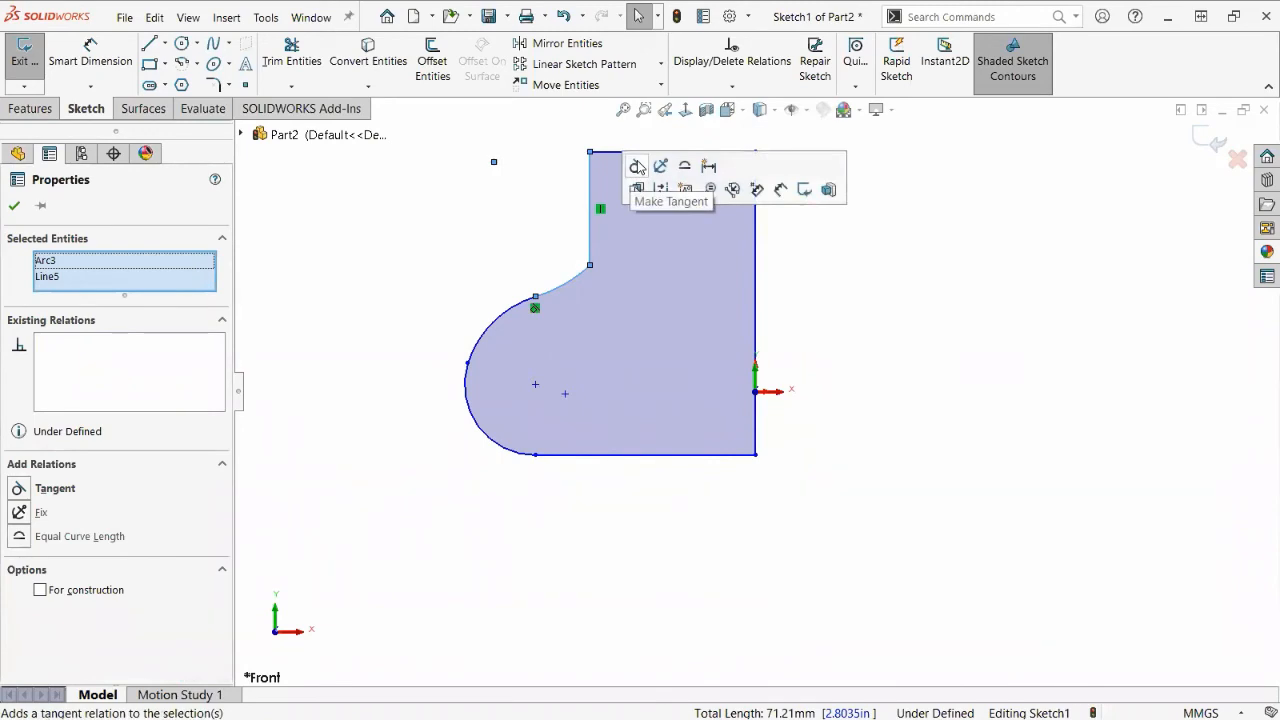
pyautogui.click(638, 167)
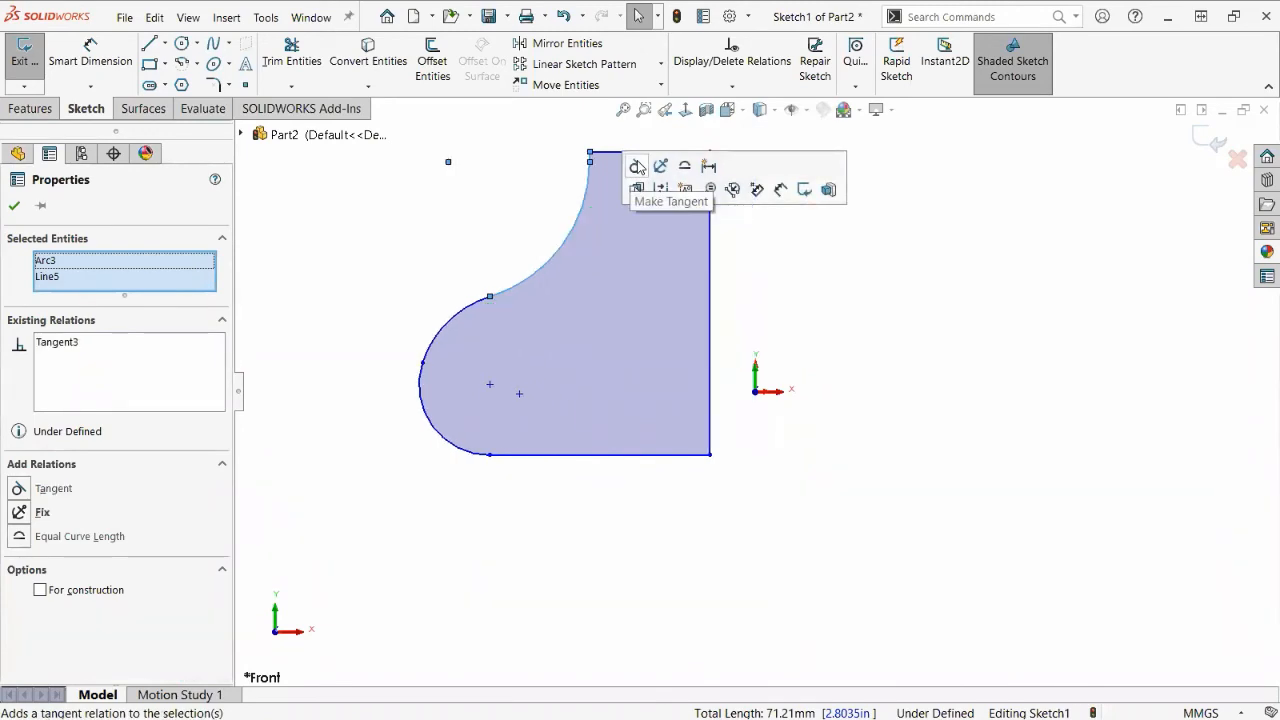
pyautogui.click(829, 294)
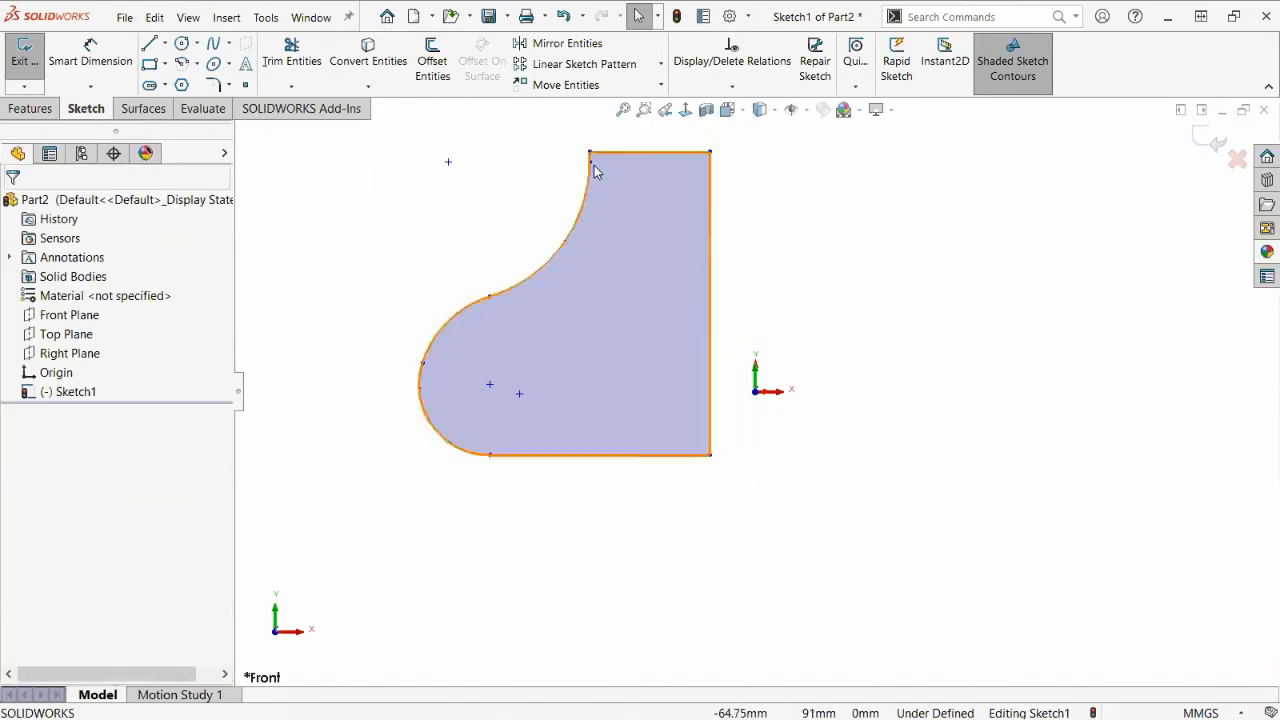
pyautogui.moveTo(589, 158); pyautogui.dragTo(580, 208)
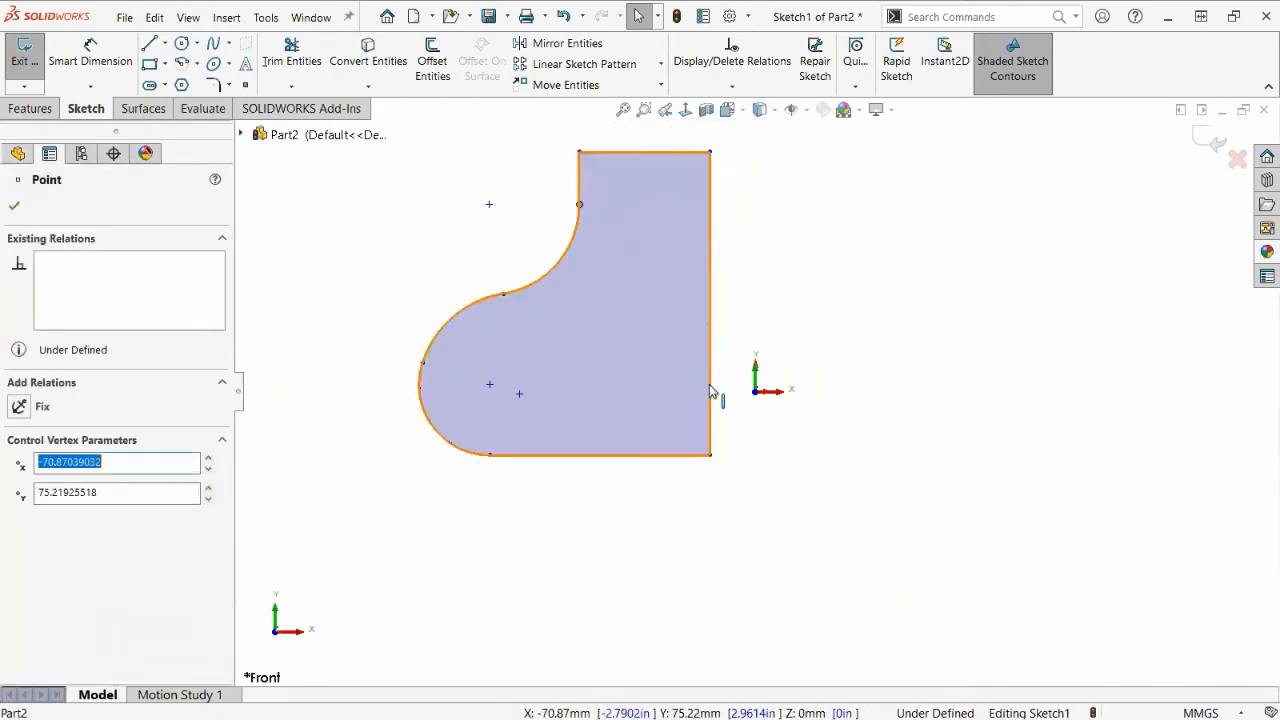
pyautogui.click(767, 483)
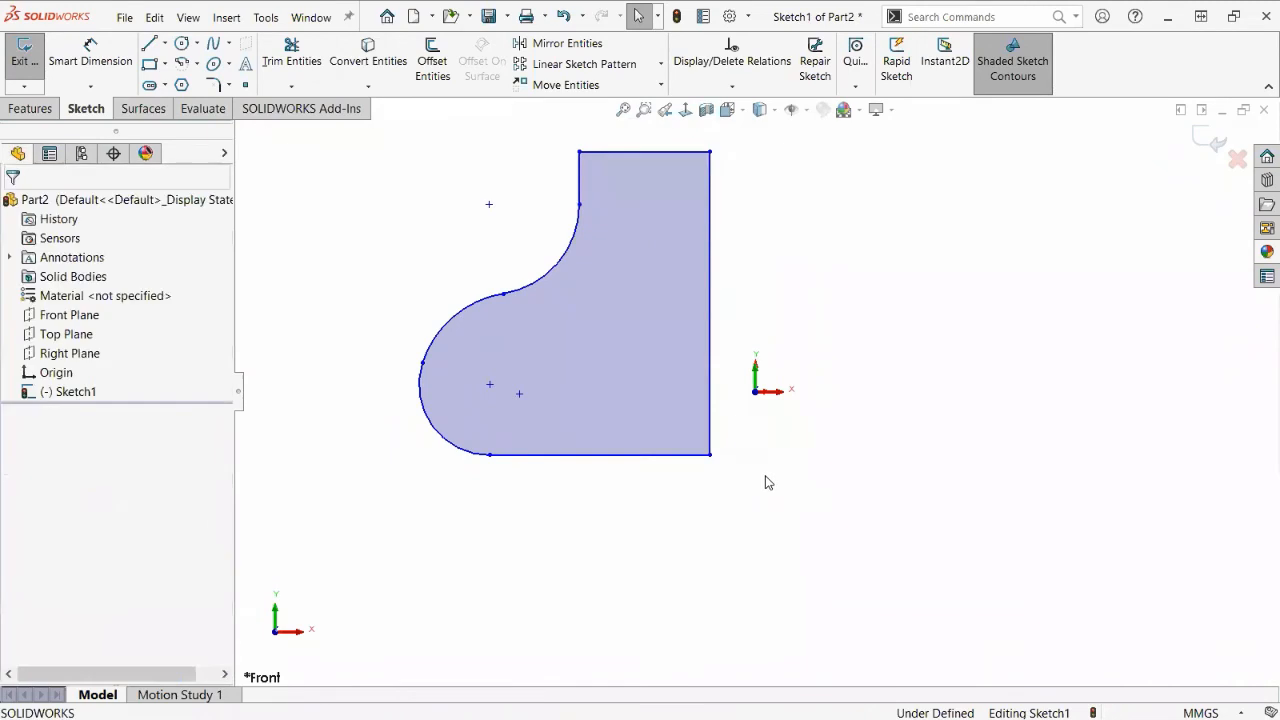
# Add a vertical relation between the profile's lower-right corner and the origin.
pyautogui.click(710, 456)
pyautogui.keyDown('ctrl'); pyautogui.click(756, 392); pyautogui.keyUp('ctrl')
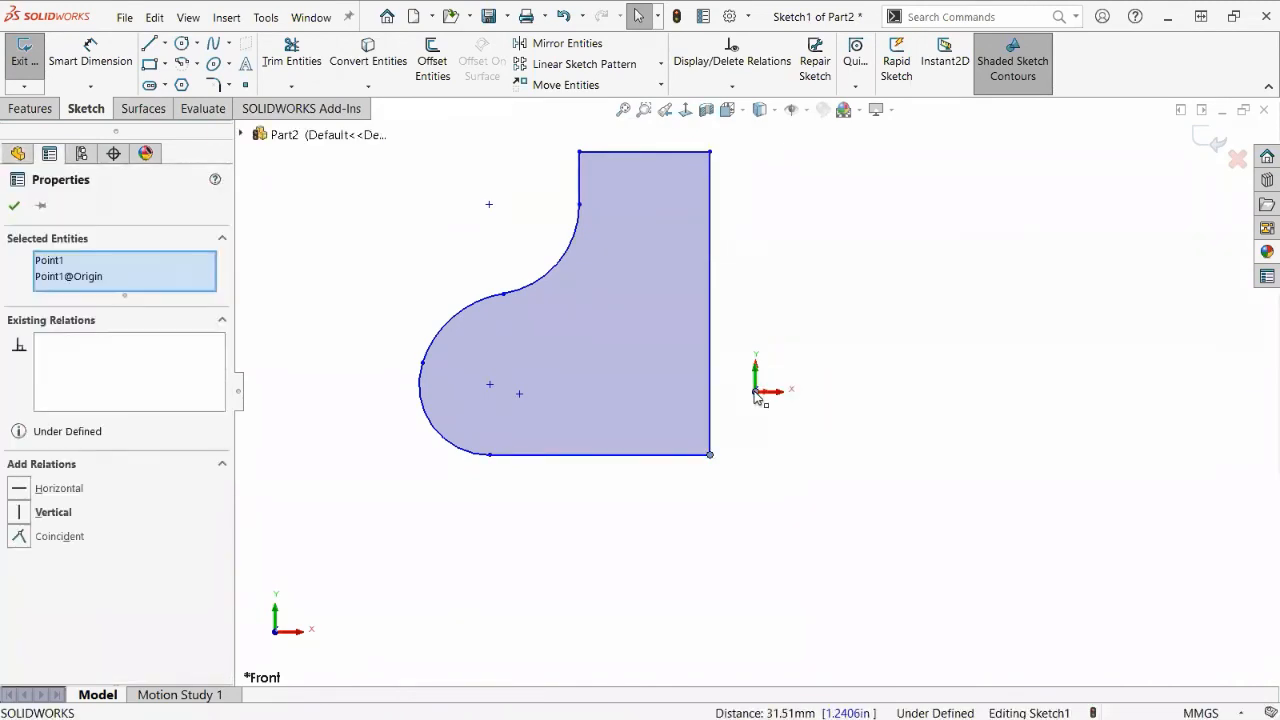
pyautogui.click(820, 320)
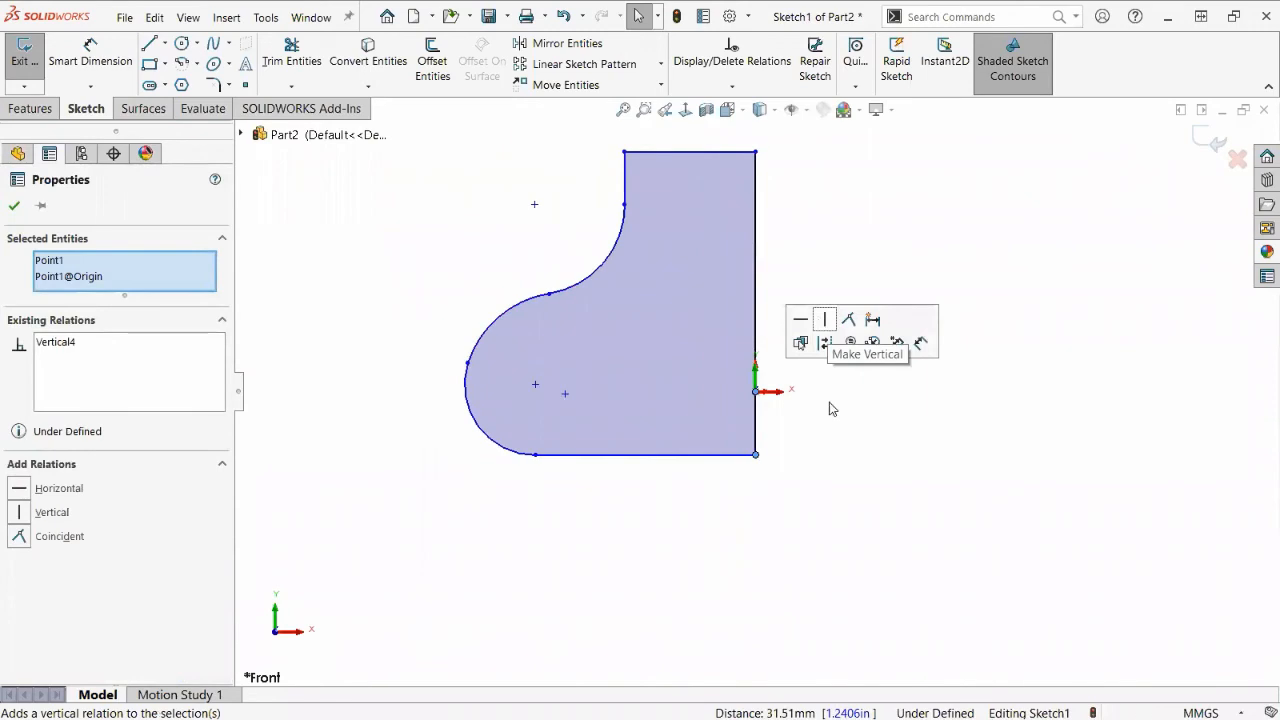
# Convert the profile's vertical centre line to construction geometry.
pyautogui.click(829, 406)
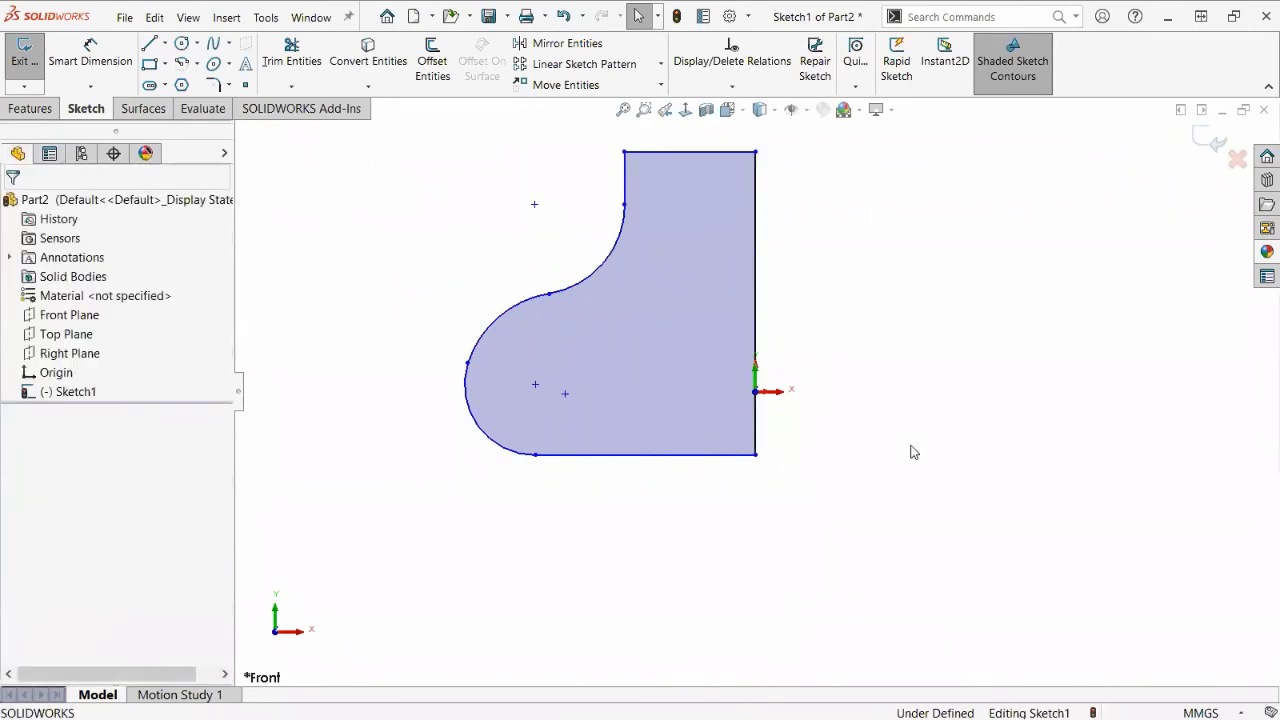
pyautogui.click(756, 222)
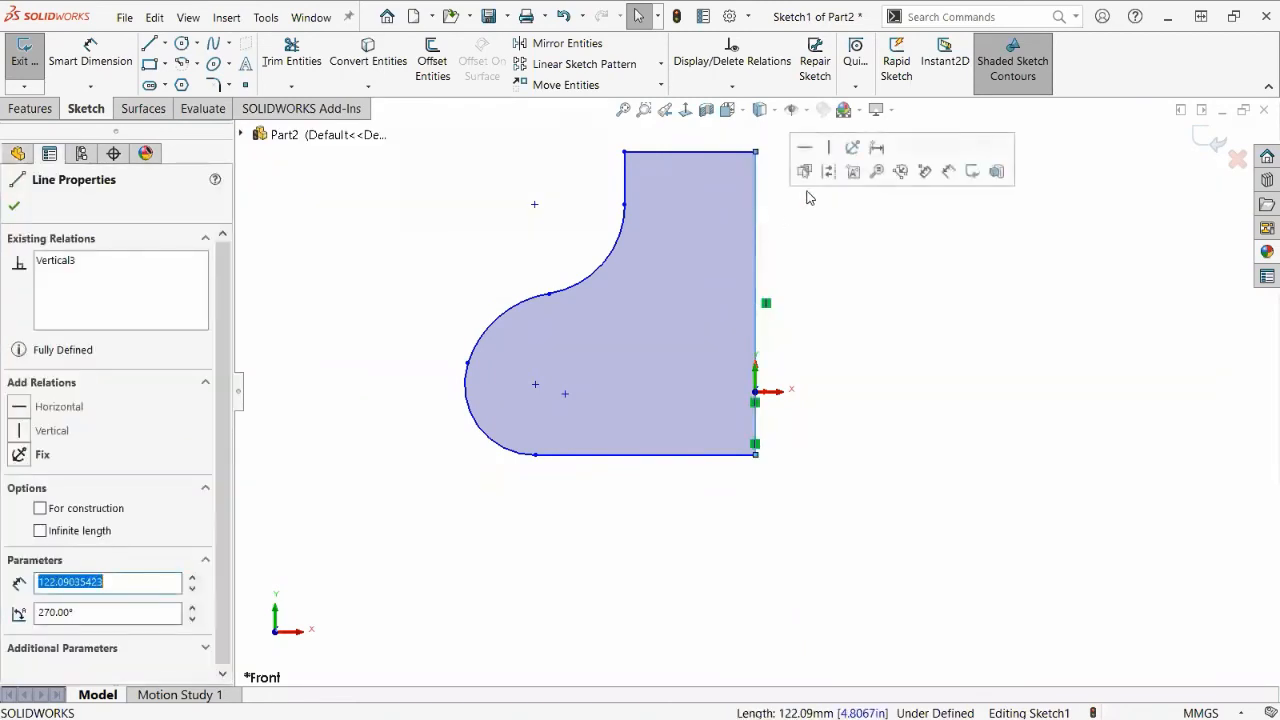
pyautogui.click(828, 171)
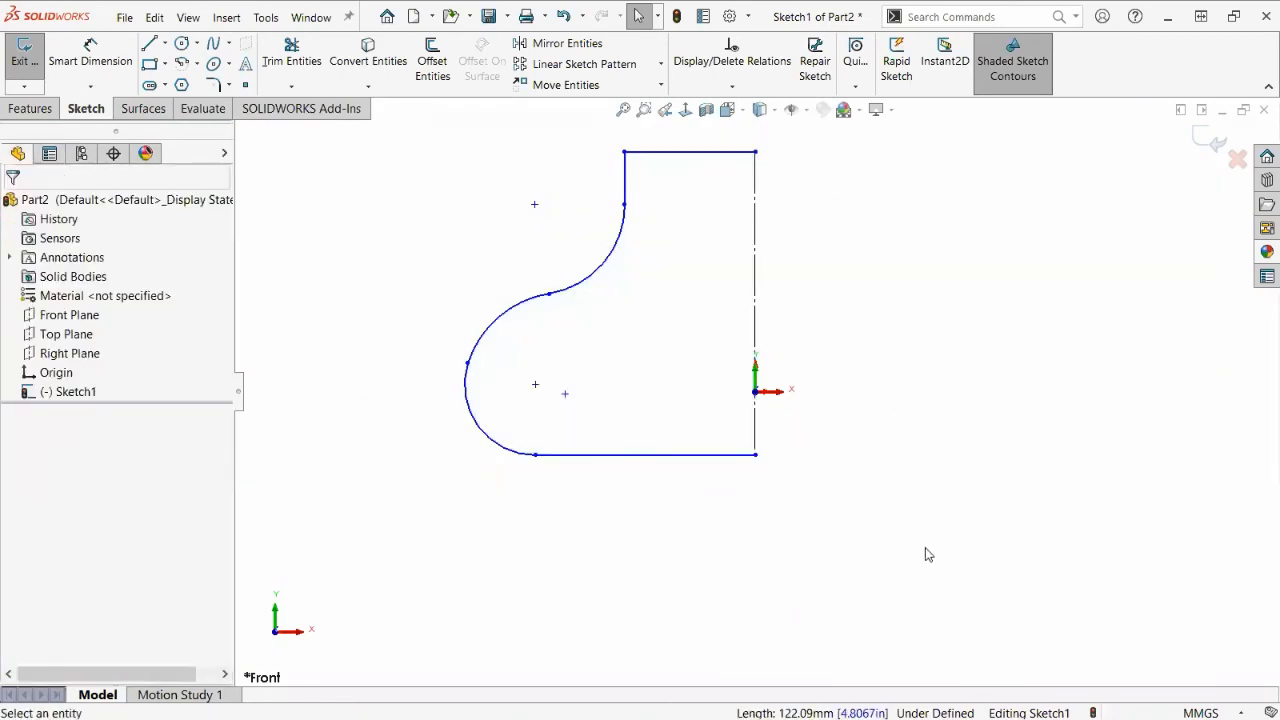
# Mirror the half profile about the vertical construction line.
pyautogui.scroll(2, 829, 257)
pyautogui.scroll(-2, 829, 257)
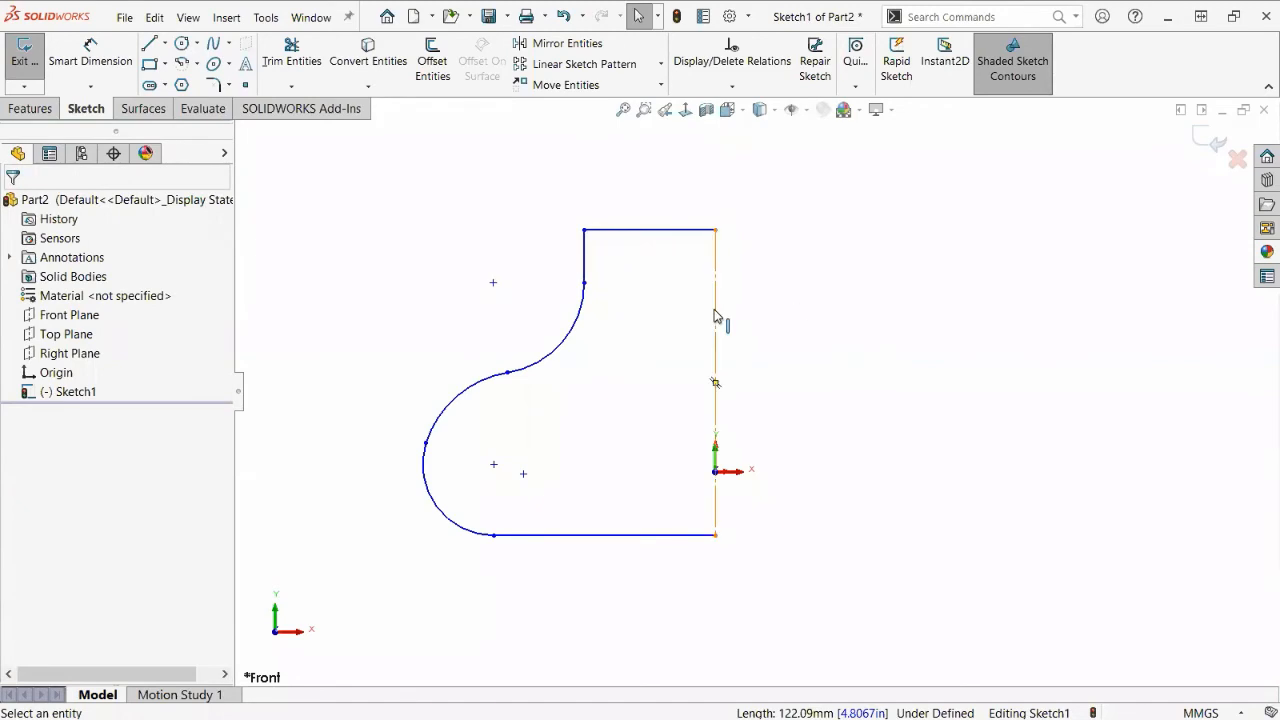
pyautogui.moveTo(887, 582)
pyautogui.mouseDown()
pyautogui.moveTo(651, 434)
pyautogui.moveTo(373, 178)
pyautogui.mouseUp()
pyautogui.click(560, 43)
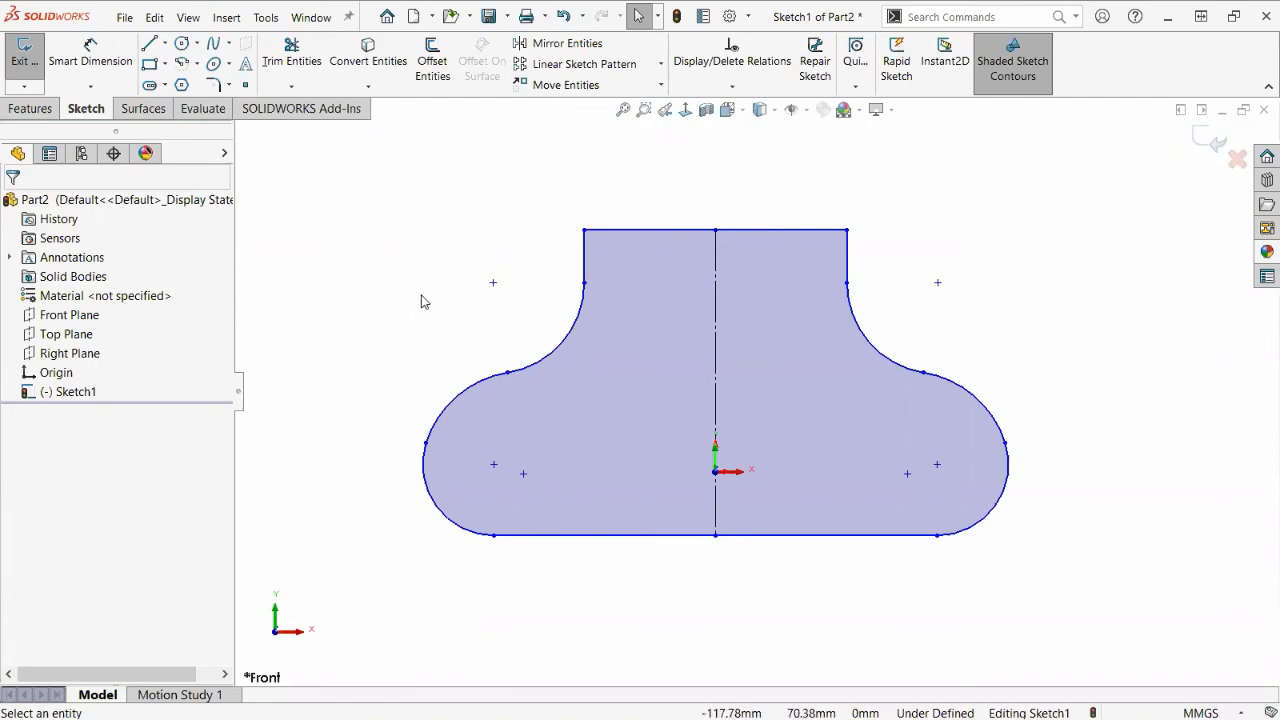
# Dimension the vertical distance from the origin to the bottom horizontal line as 0.8 in.
pyautogui.moveTo(421, 293); pyautogui.dragTo(423, 208, button='right')
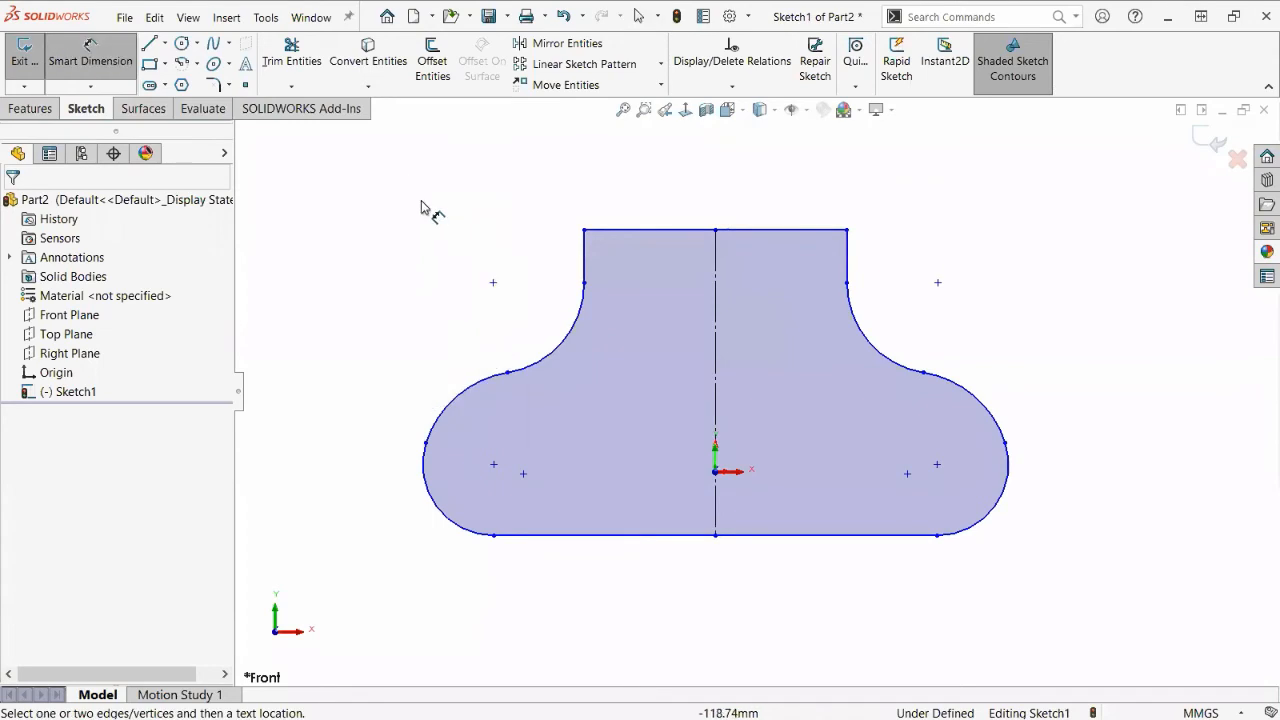
pyautogui.click(716, 478)
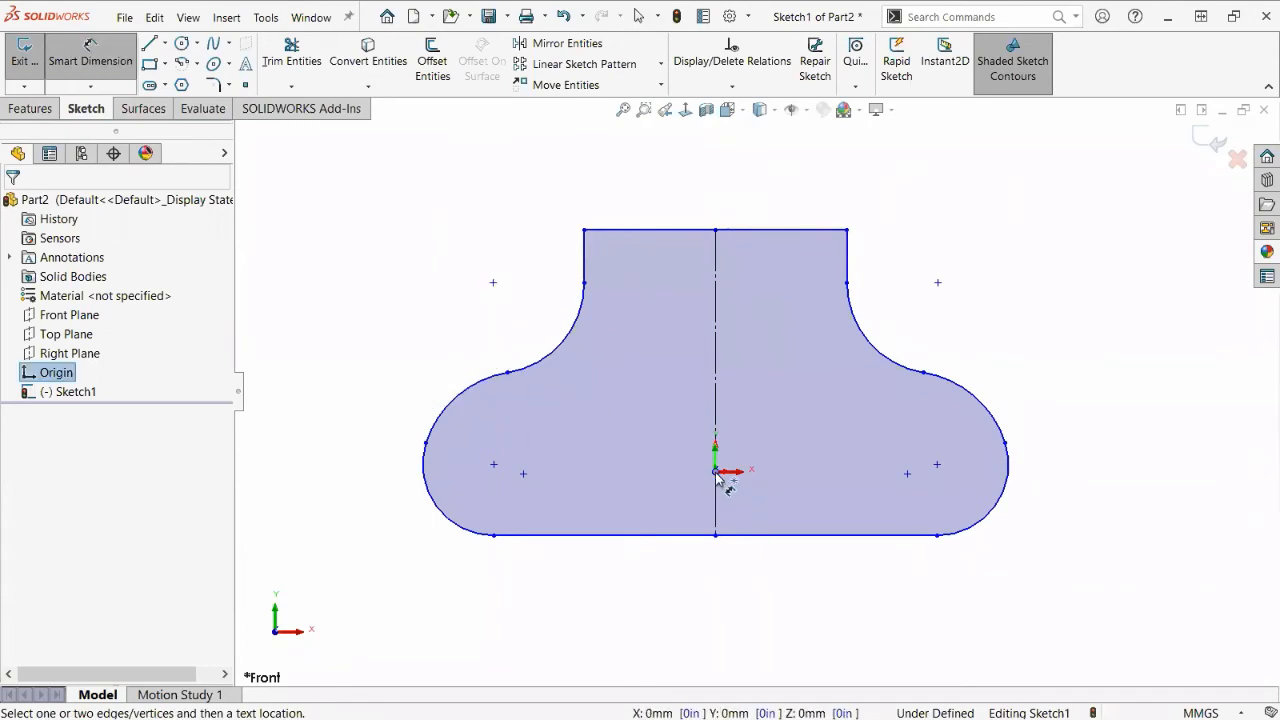
pyautogui.click(737, 536)
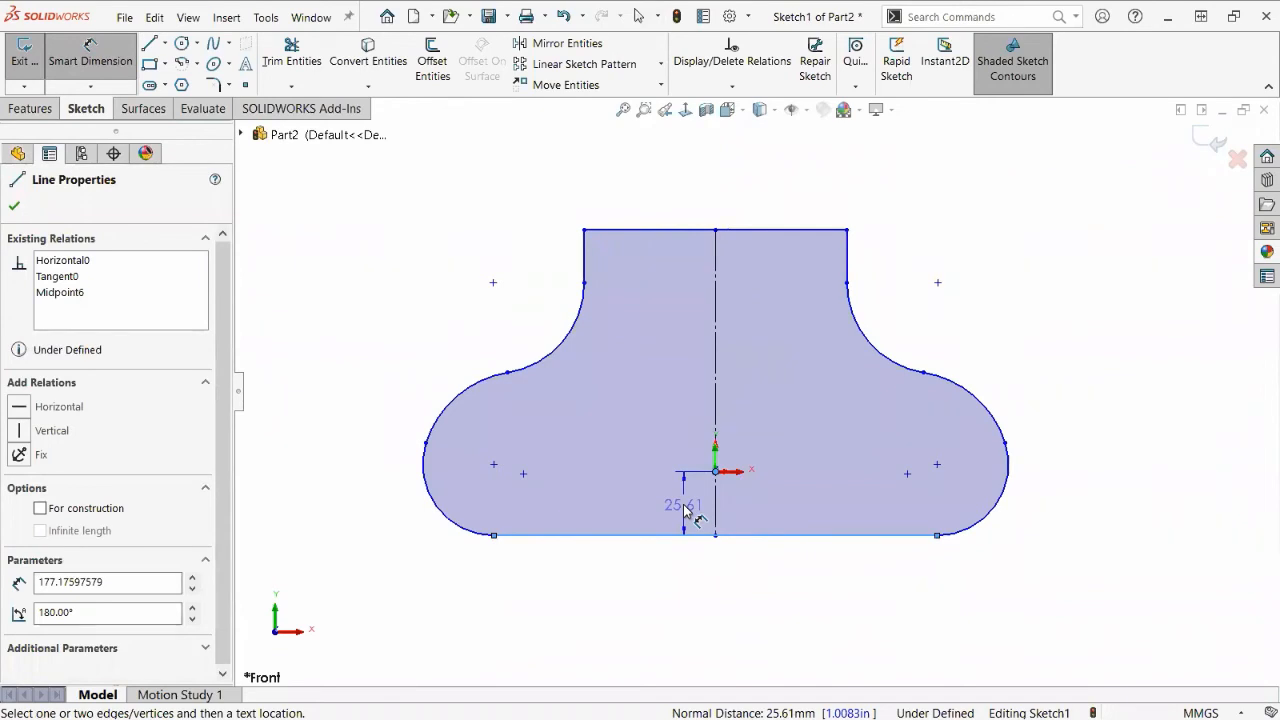
pyautogui.click(684, 506)
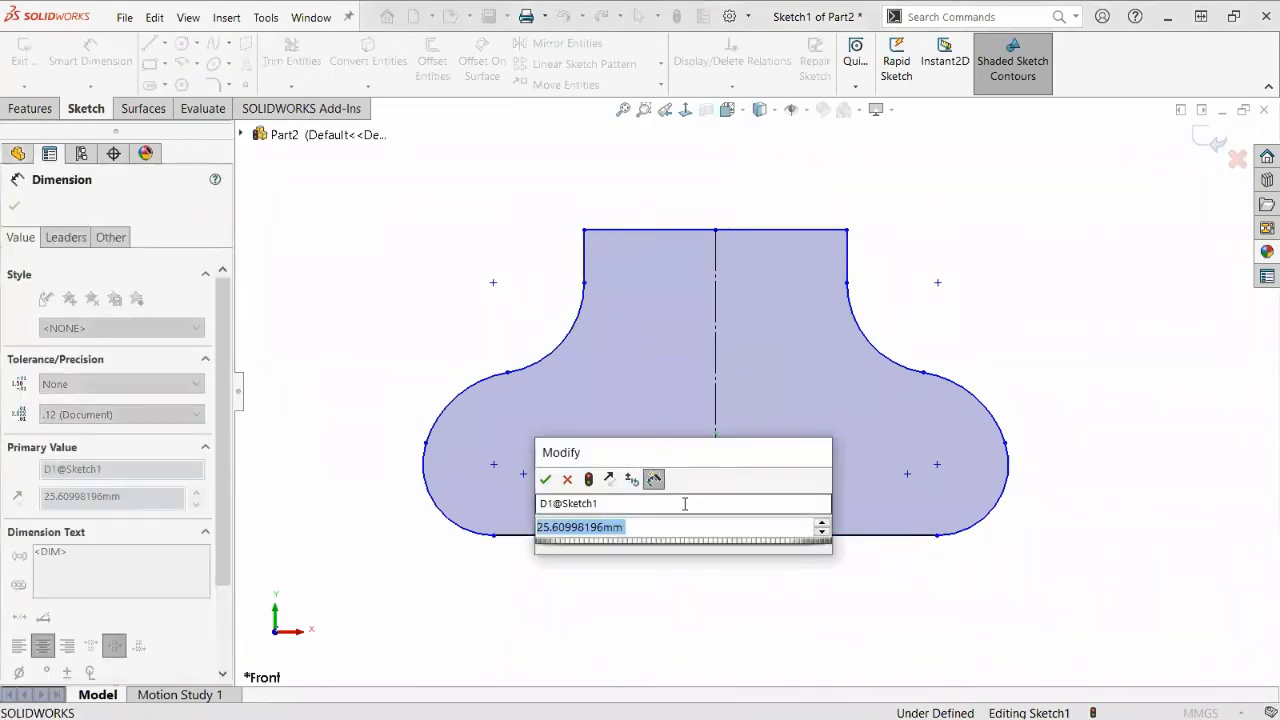
pyautogui.write('.8')
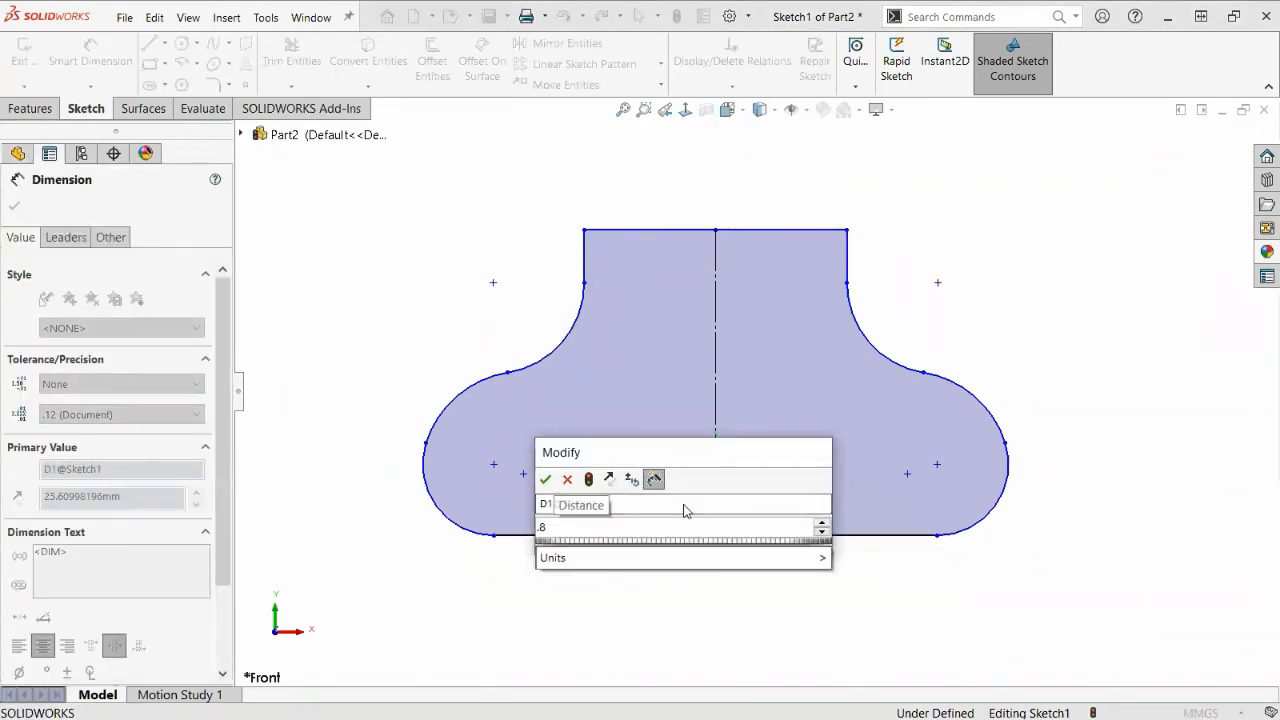
pyautogui.write('in')
pyautogui.press('Return')
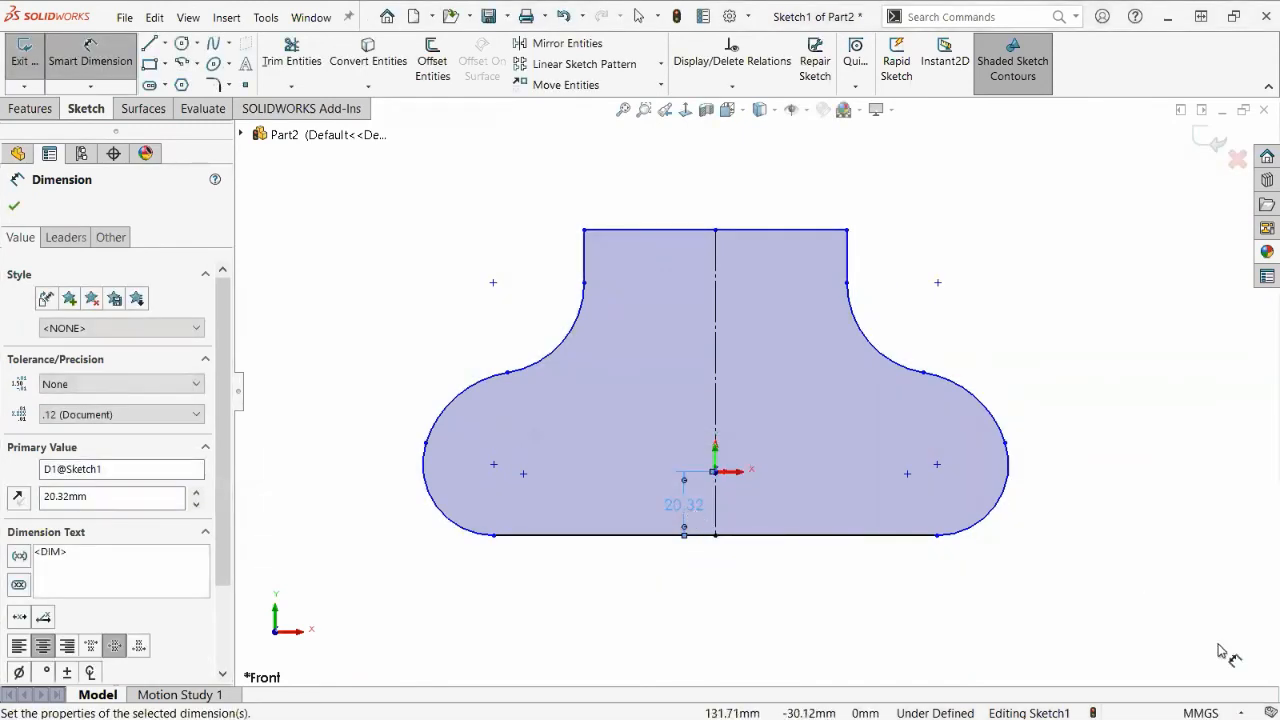
# Change the document units to IPS (inch, pound, second) and reopen Sketch1 for editing.
pyautogui.click(1213, 713)
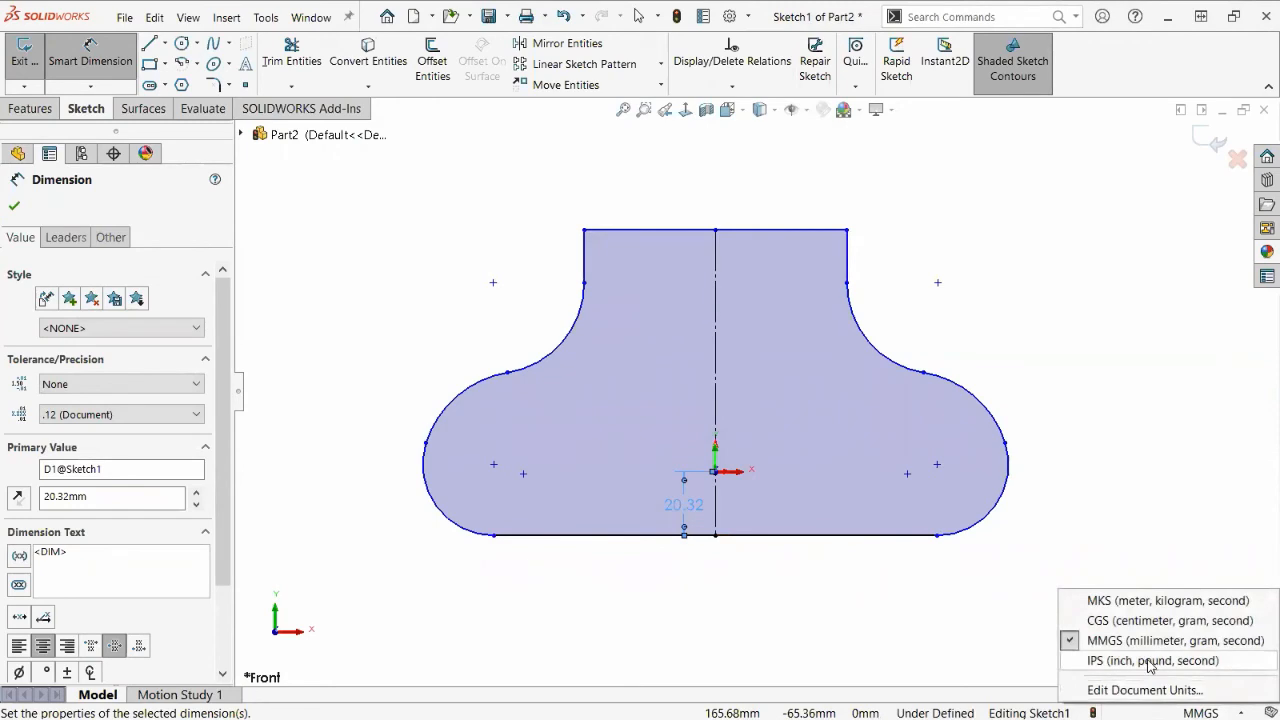
pyautogui.click(1151, 661)
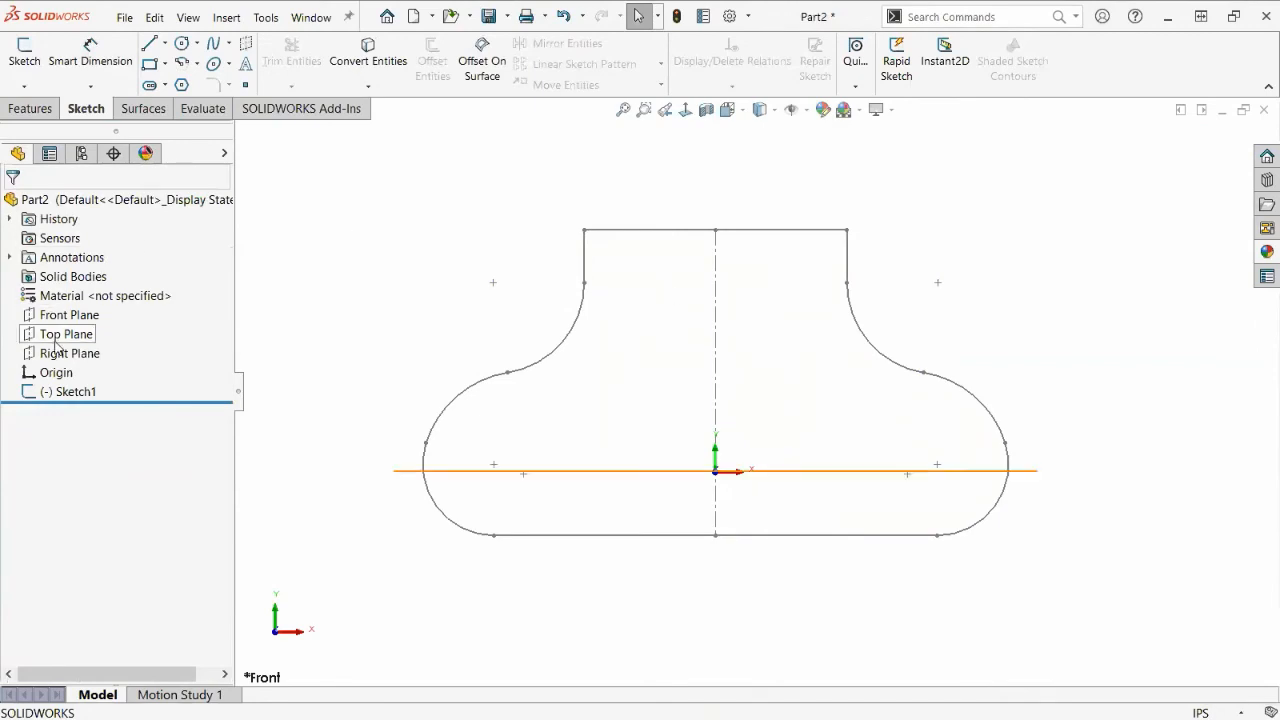
pyautogui.click(70, 391)
pyautogui.click(84, 342)
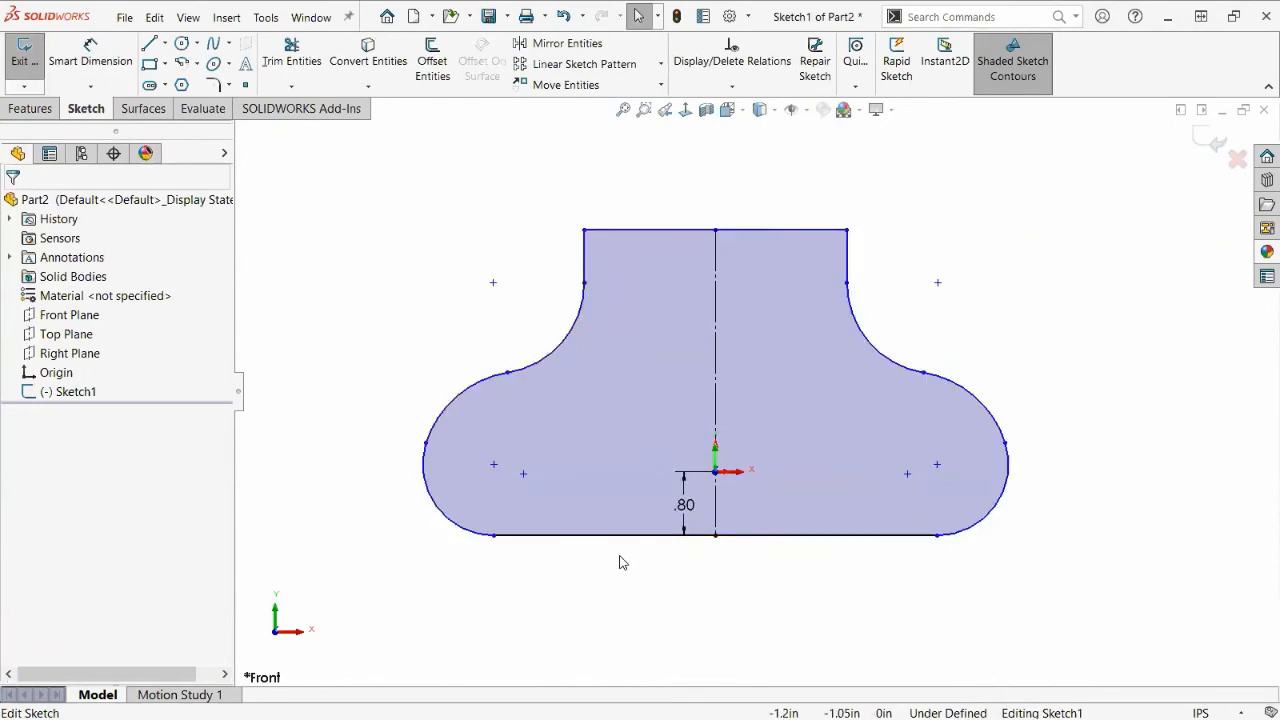
# Examine the arc radii in the Sliding Jaw reference sketch, shifting the small concave arc's radius label for readability, and return to the new part.
pyautogui.hotkey('ctrl', 'Tab')
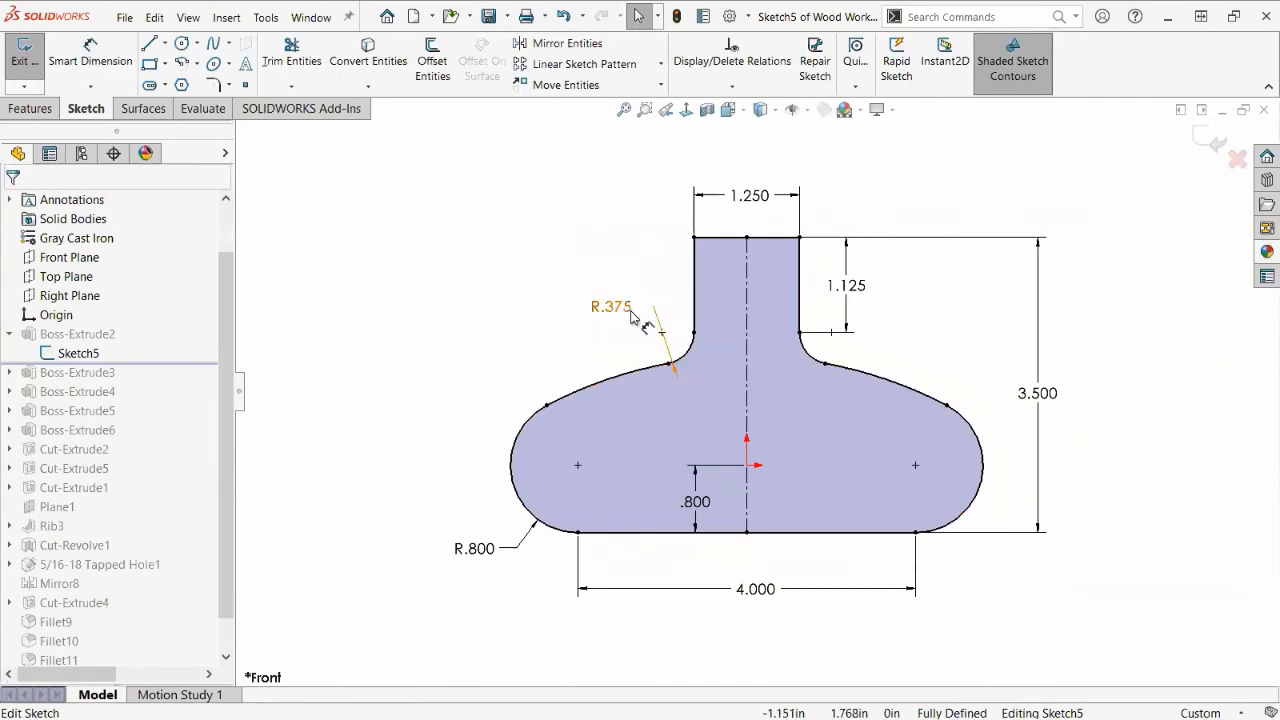
pyautogui.moveTo(593, 309); pyautogui.dragTo(586, 309)
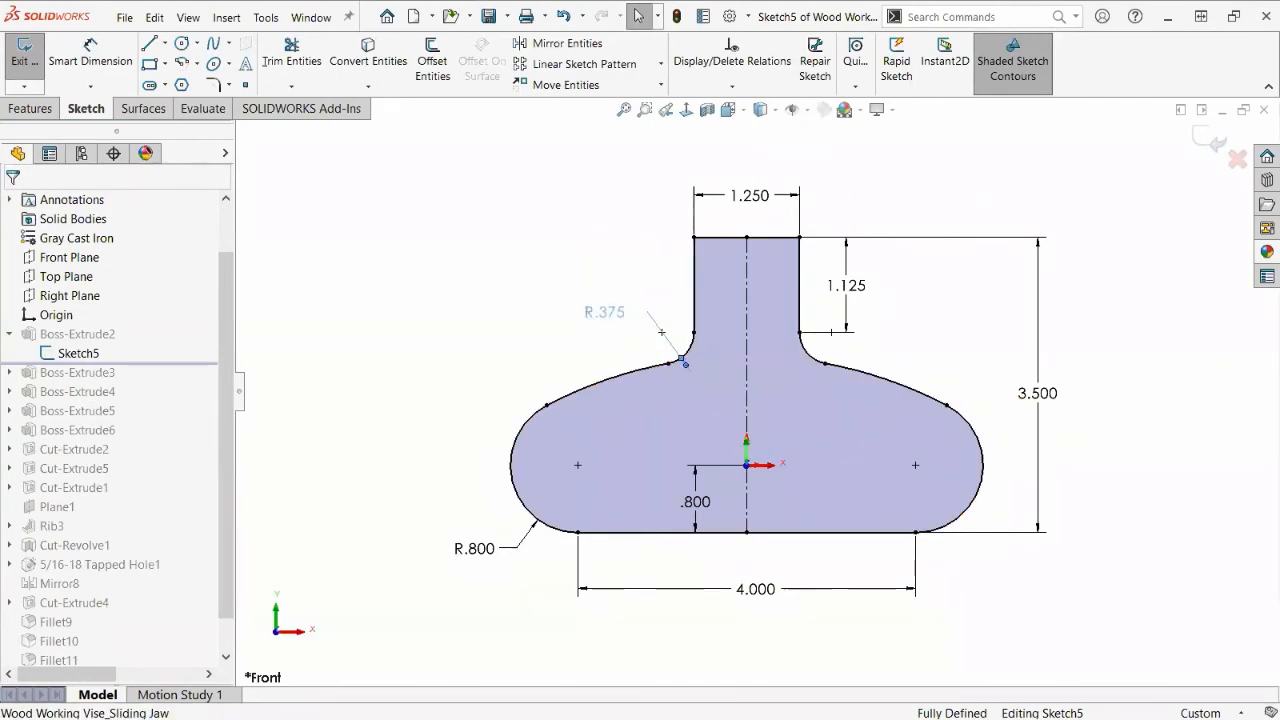
pyautogui.click(590, 314)
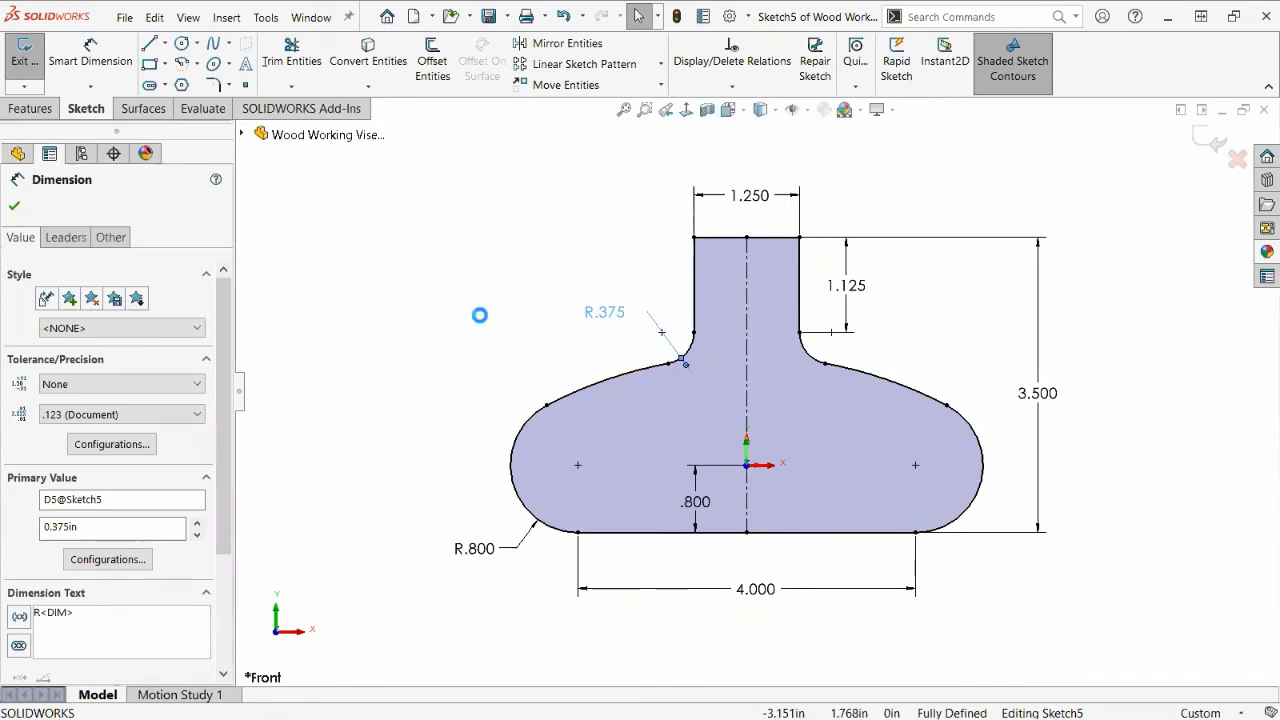
pyautogui.hotkey('ctrl', 'Tab')
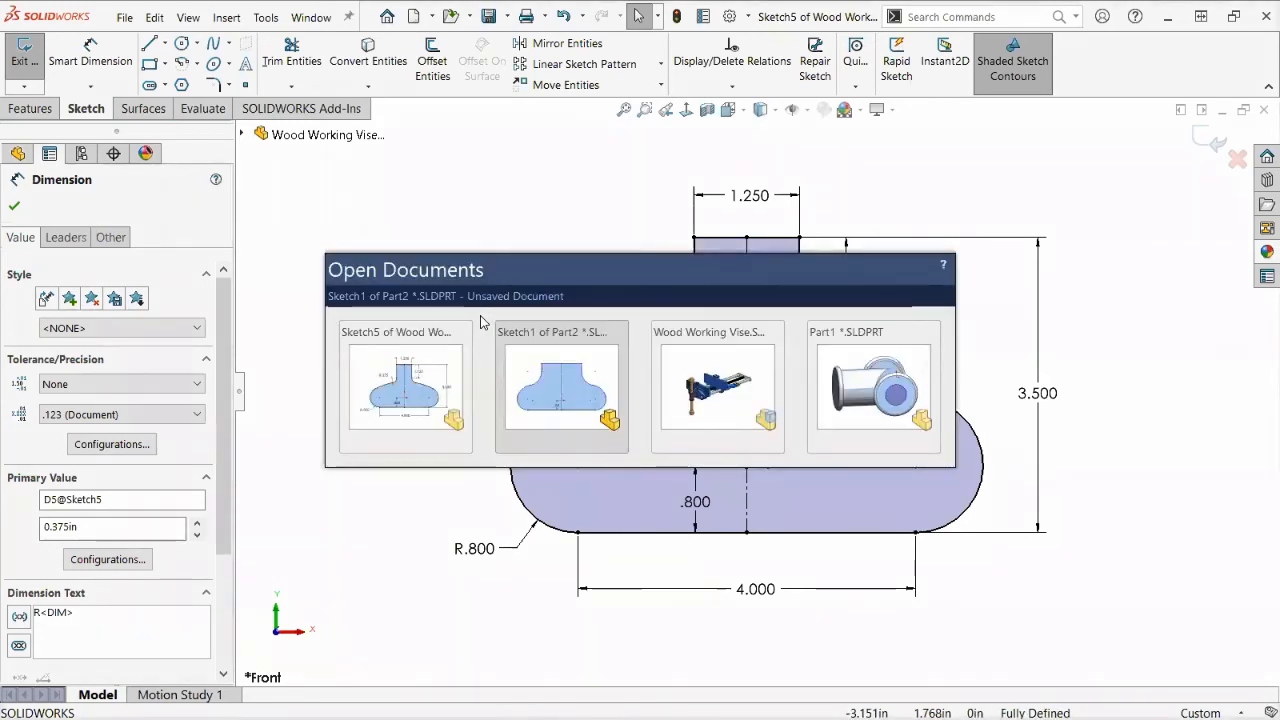
pyautogui.hotkey('ctrl', 'Tab')
pyautogui.hotkey('ctrl', 'Tab')
pyautogui.hotkey('ctrl', 'Tab')
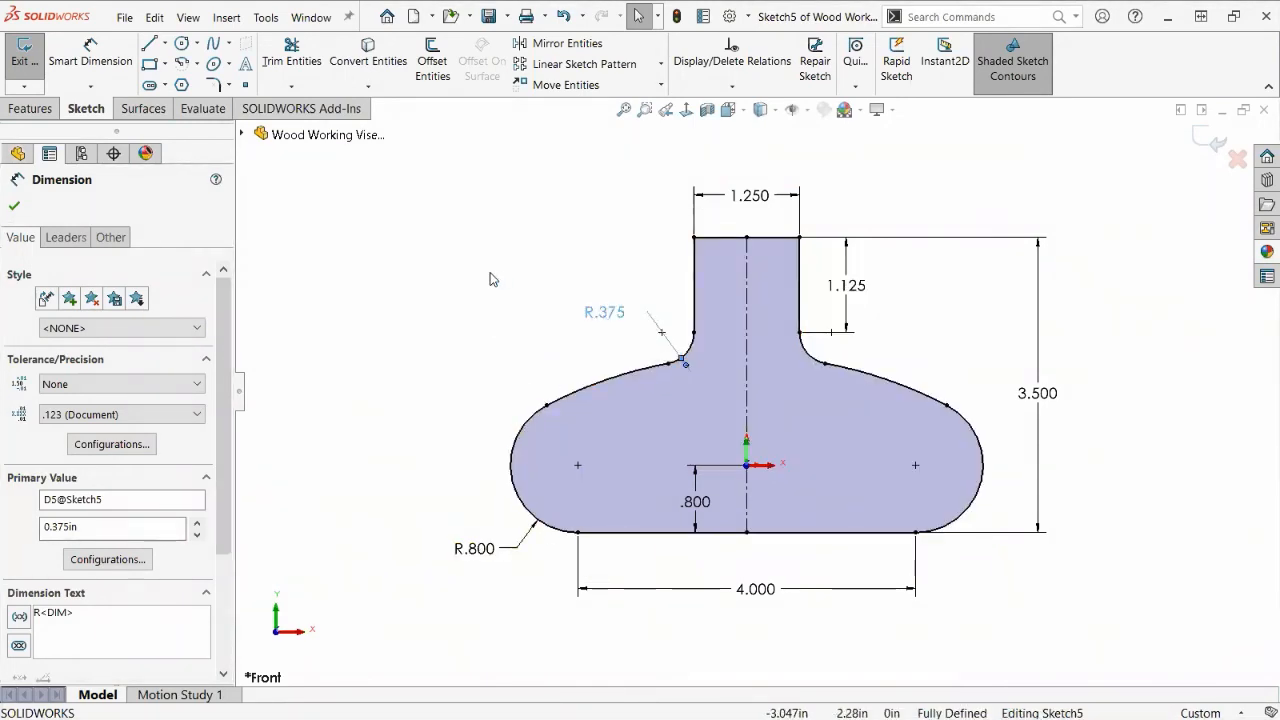
pyautogui.hotkey('ctrl', 'Tab')
# Dimension the lower-left end arc with a radius of 0.8 in.
pyautogui.moveTo(475, 342); pyautogui.dragTo(491, 237, button='right')
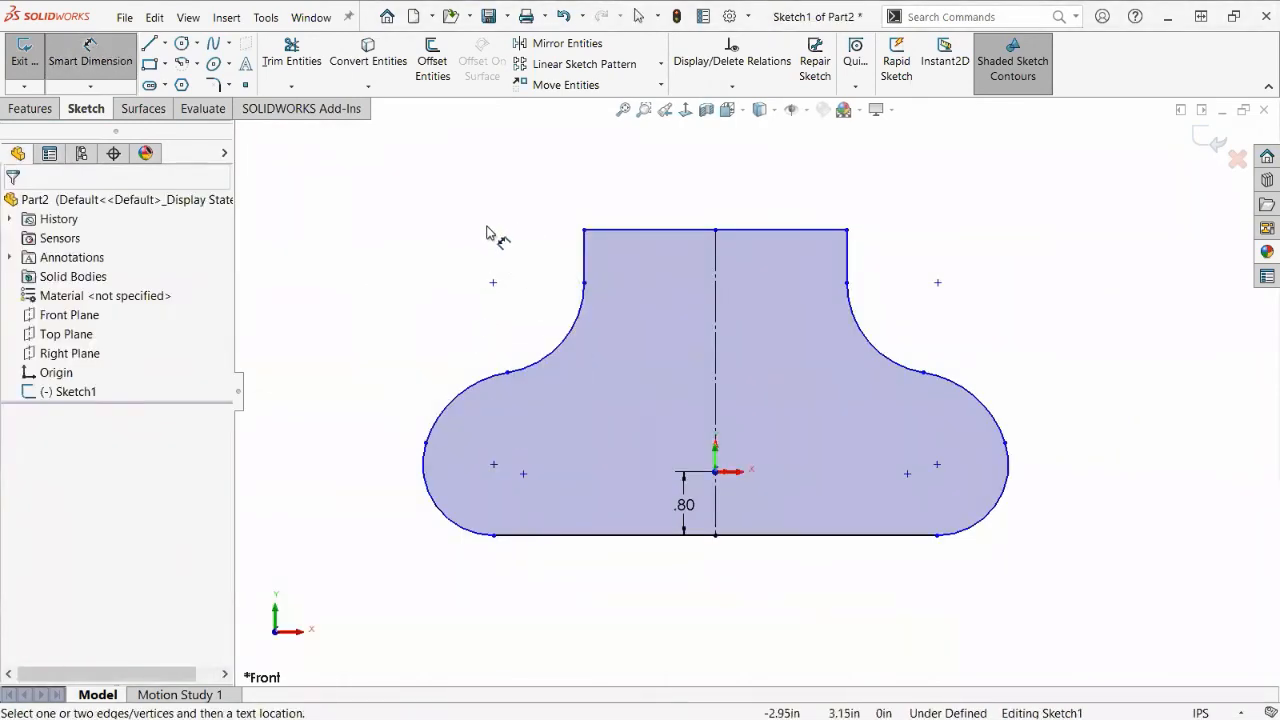
pyautogui.click(436, 517)
pyautogui.click(366, 528)
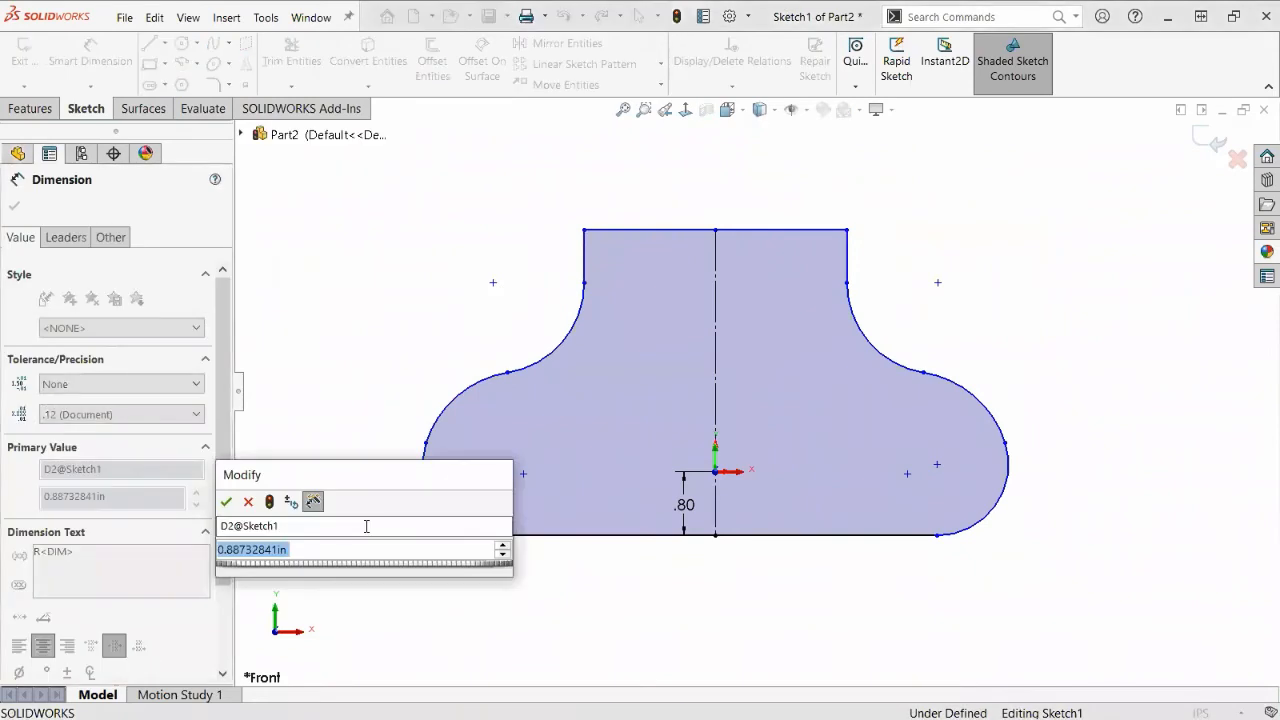
pyautogui.write('.8')
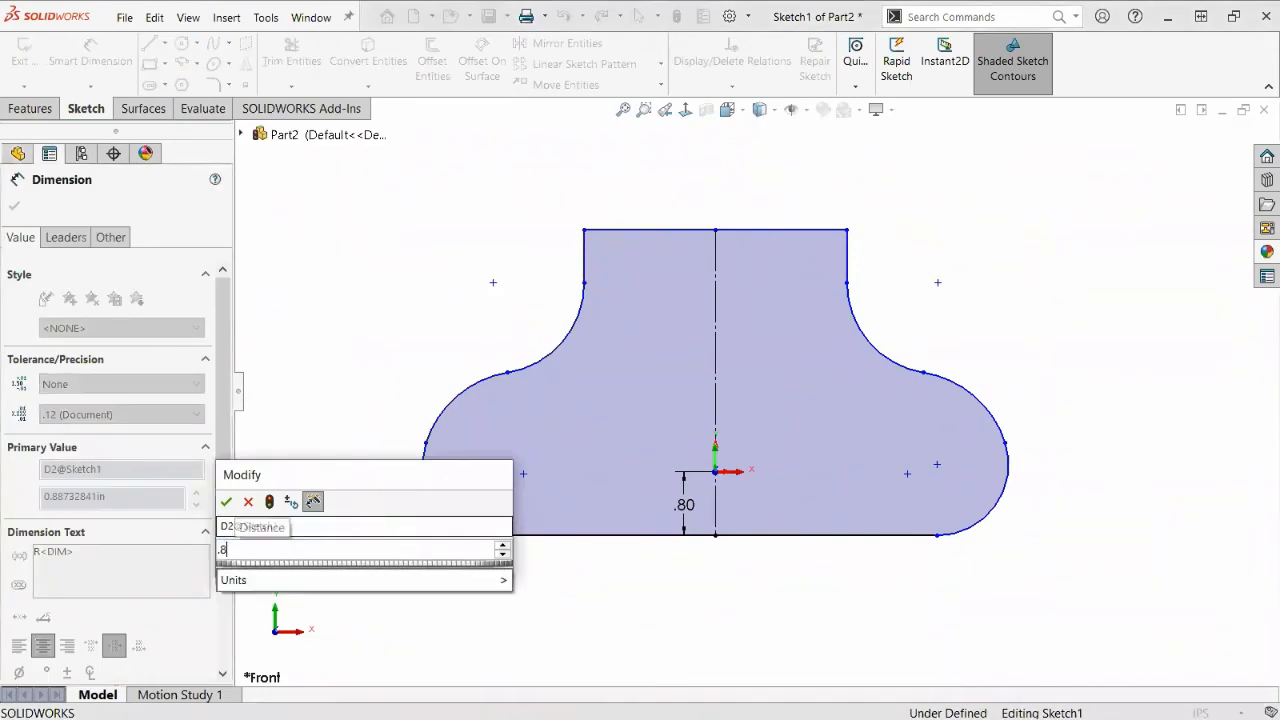
pyautogui.press('Return')
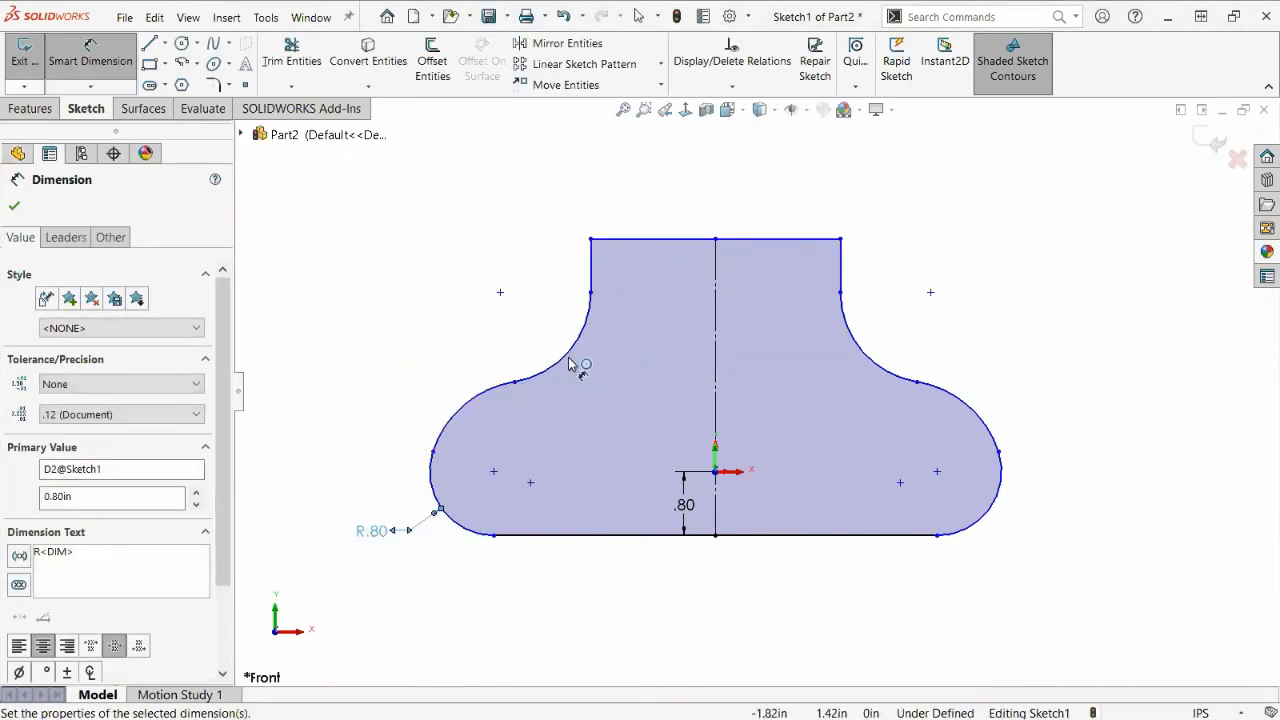
# Dimension the left concave arc below the neck with a radius of 0.375 in.
pyautogui.click(570, 363)
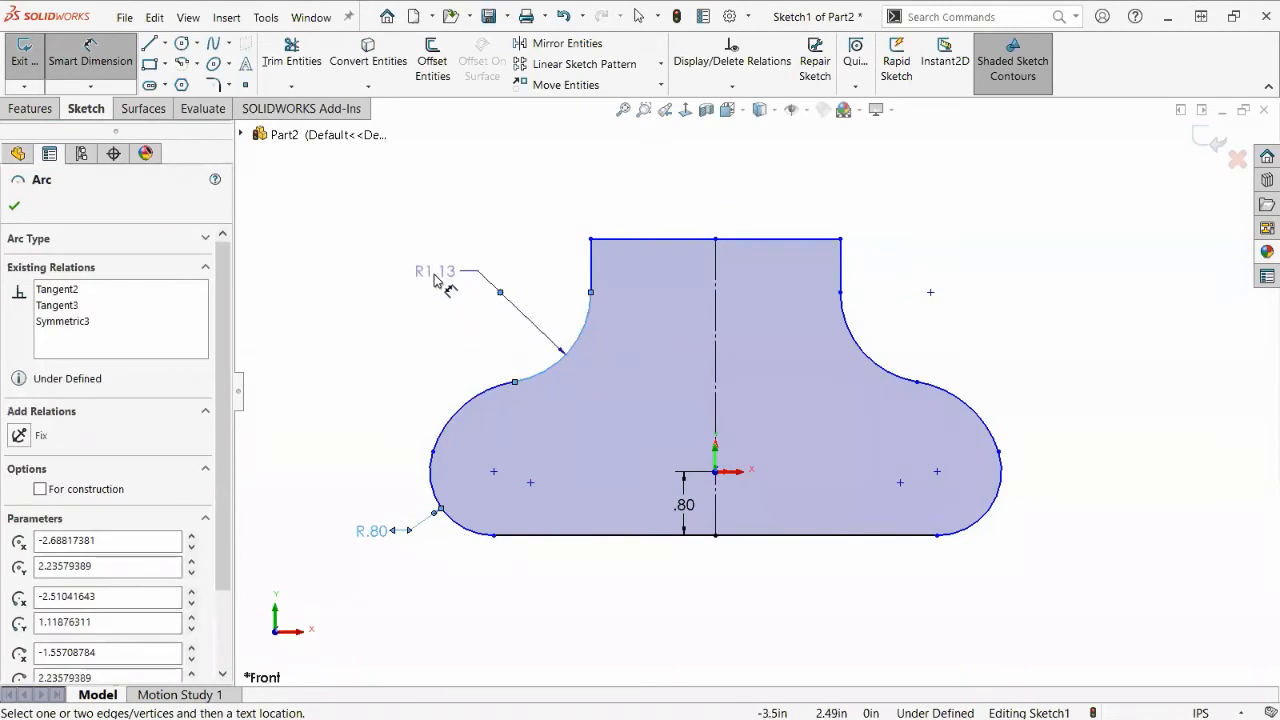
pyautogui.click(445, 279)
pyautogui.write('.375')
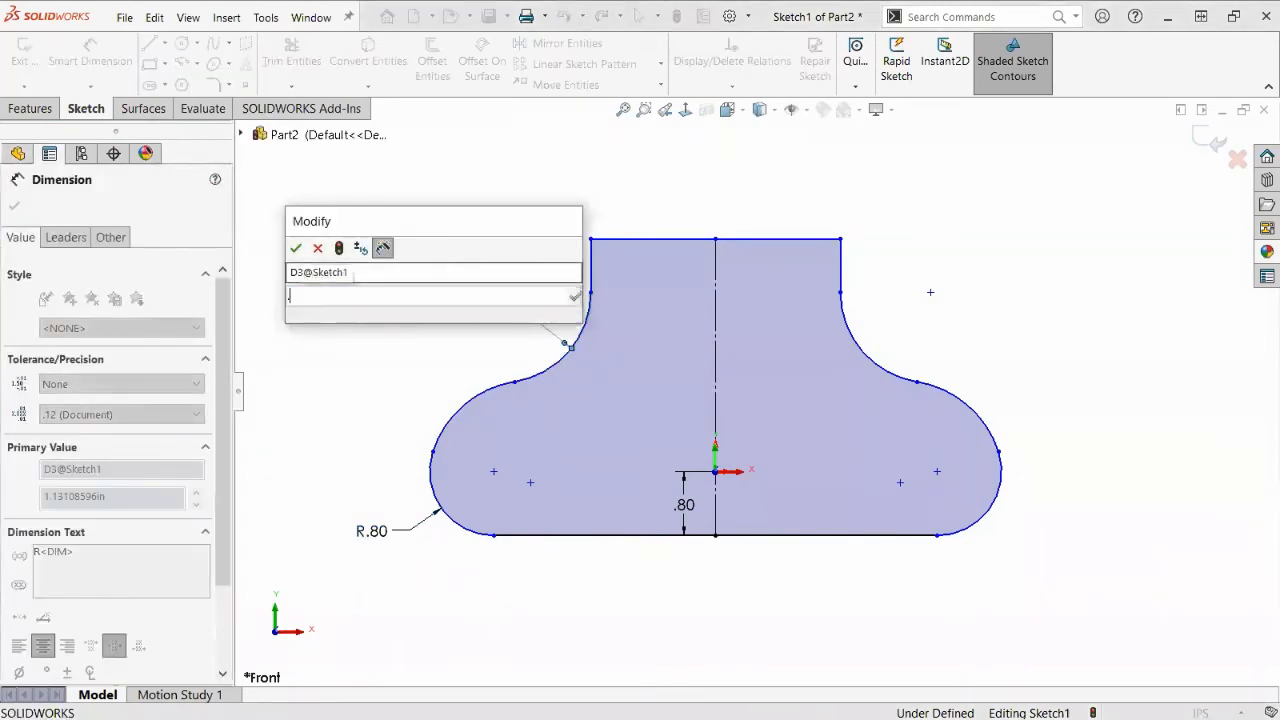
pyautogui.press('Return')
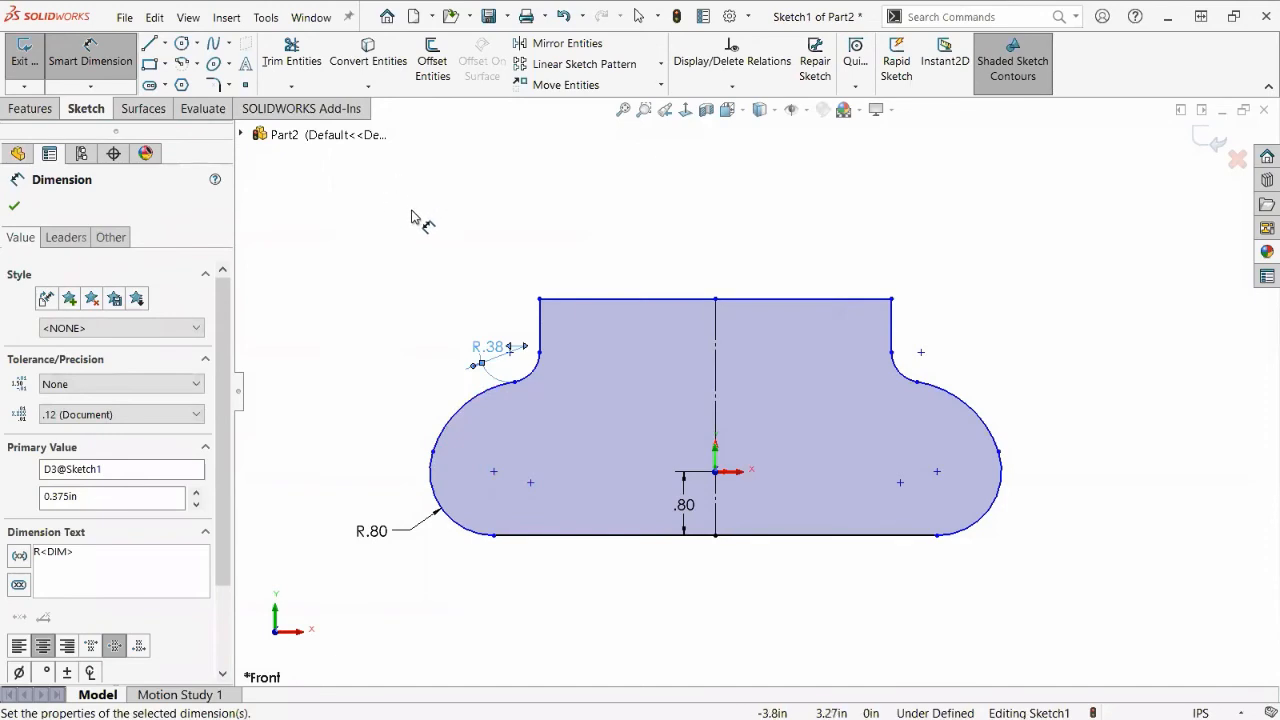
# Check the neck dimensions in the reference sketch and dimension the new profile's top horizontal line as 1.25 in.
pyautogui.hotkey('ctrl', 'Tab')
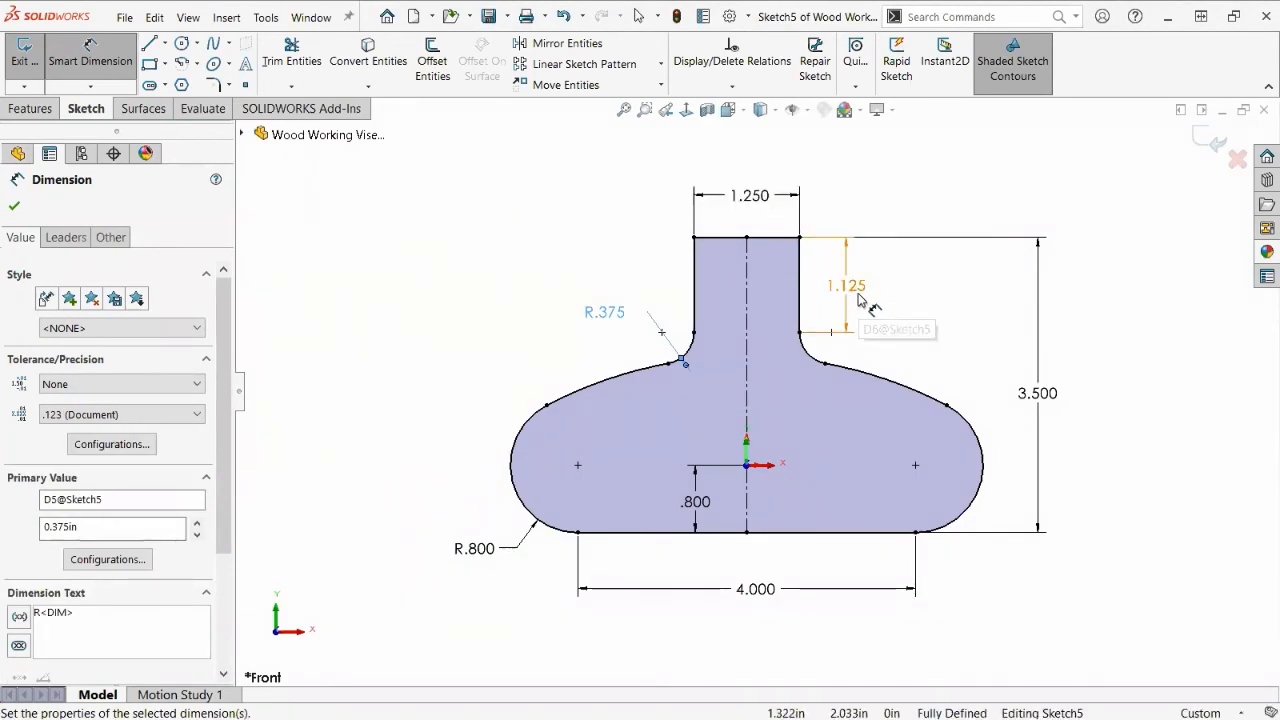
pyautogui.hotkey('ctrl', 'Tab')
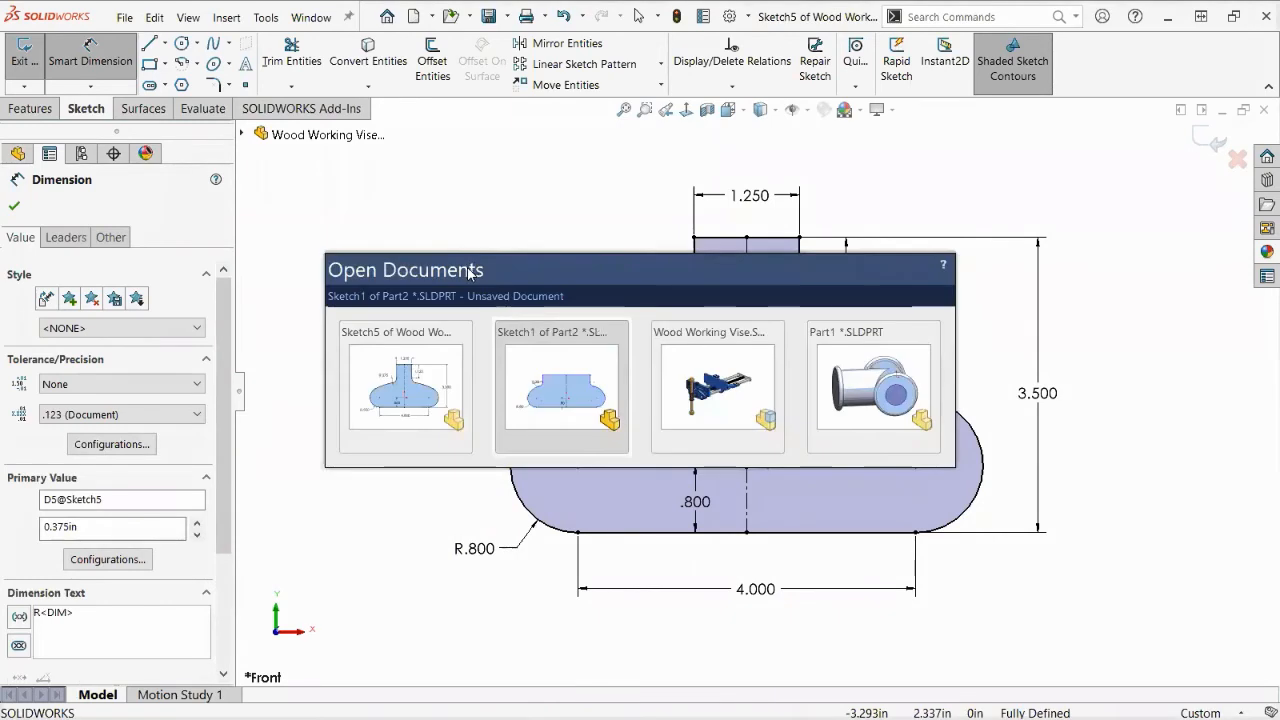
pyautogui.moveTo(442, 295); pyautogui.dragTo(455, 203, button='right')
pyautogui.moveTo(557, 158); pyautogui.dragTo(559, 138, button='right')
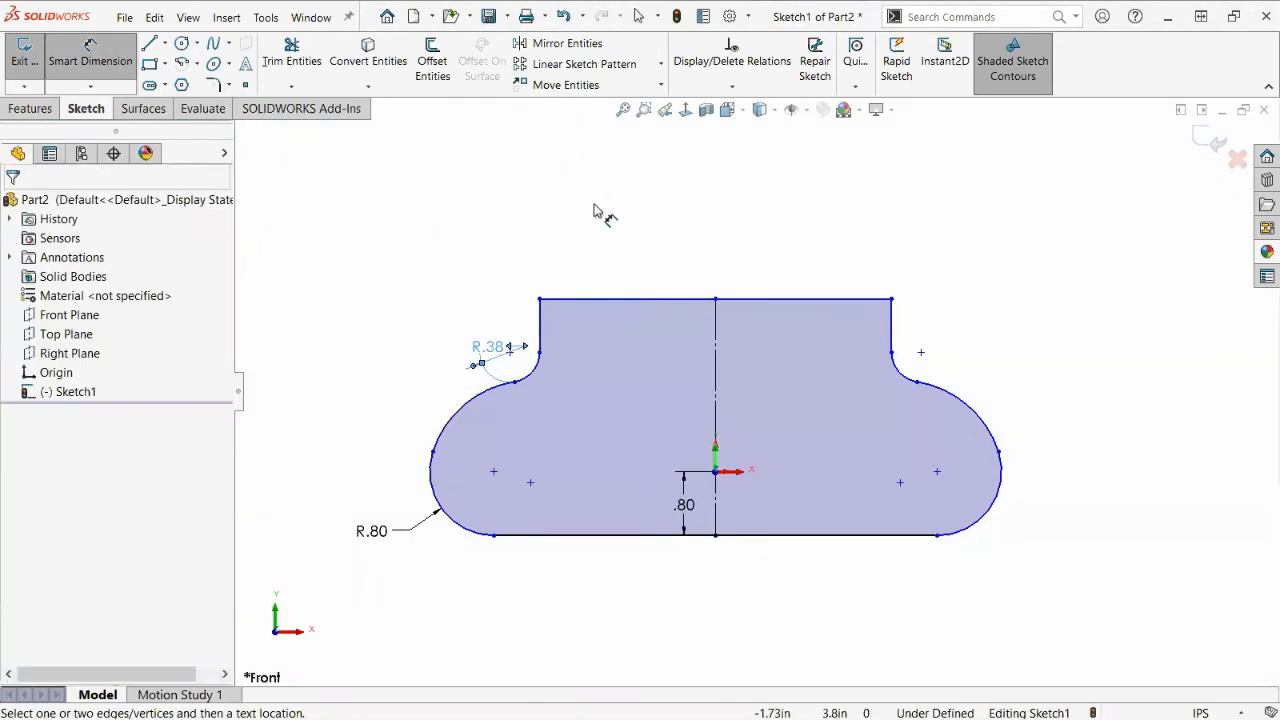
pyautogui.click(643, 299)
pyautogui.click(731, 211)
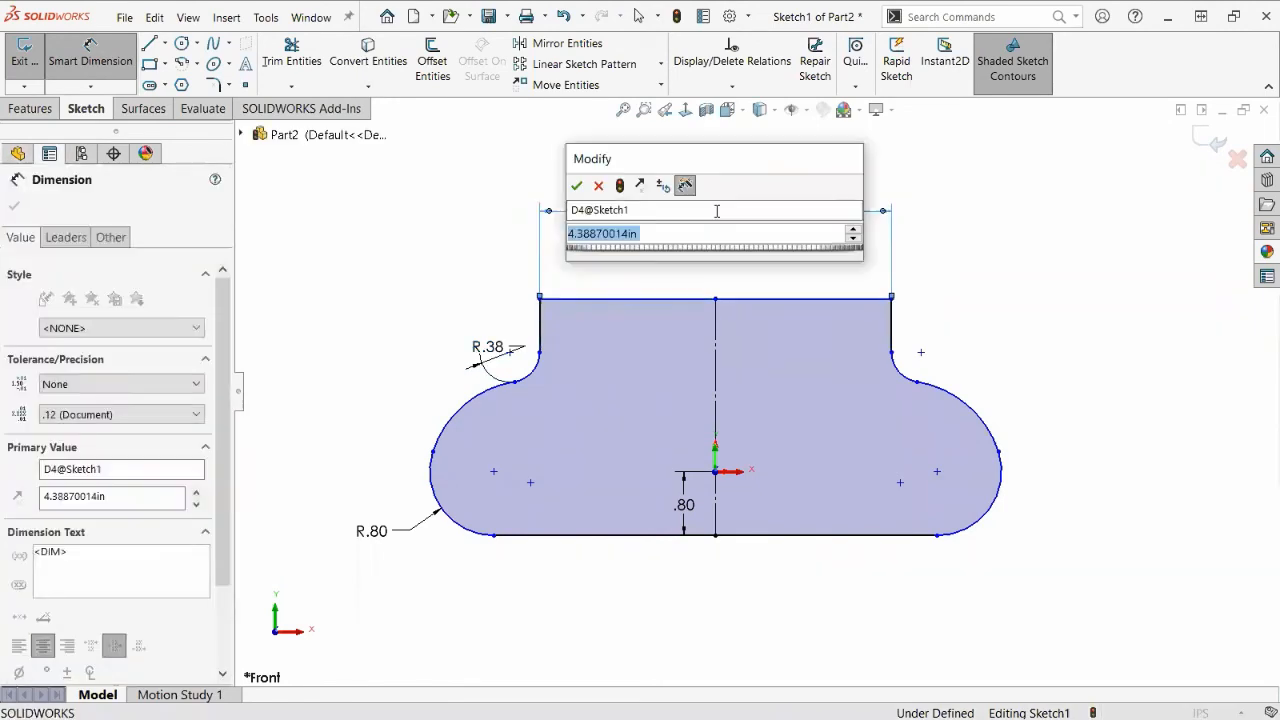
pyautogui.write('1.25')
pyautogui.press('Return')
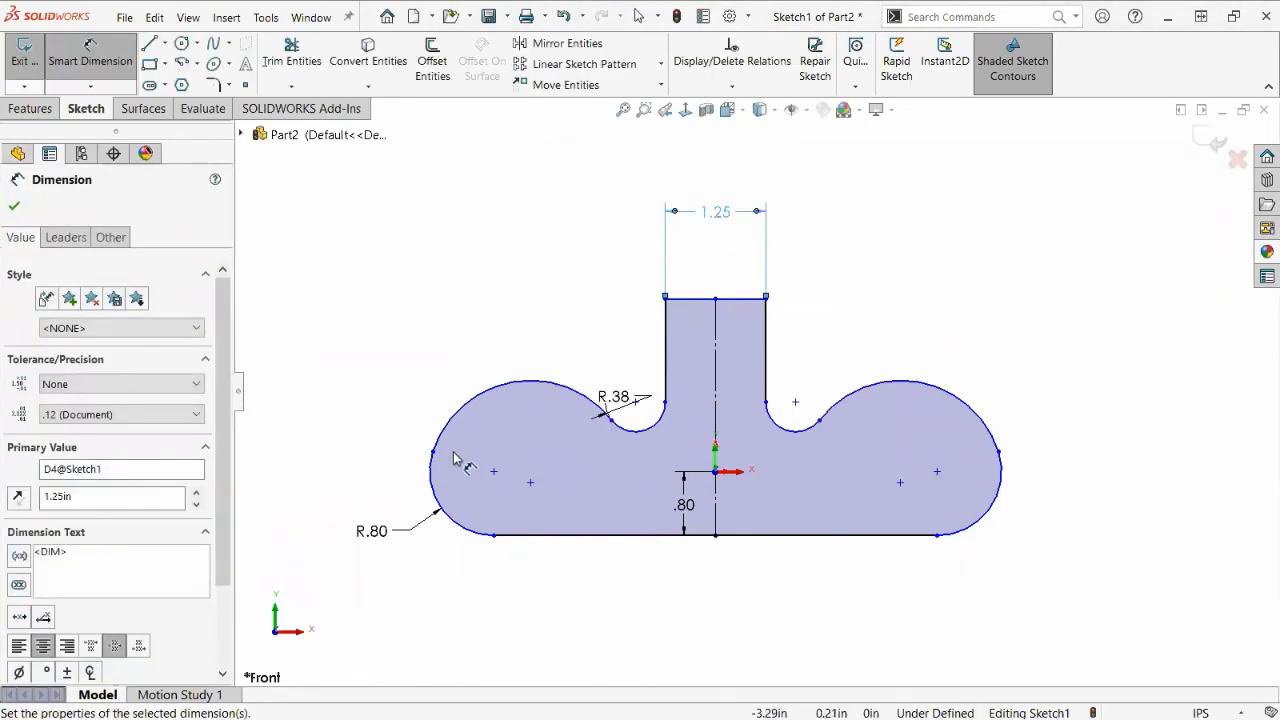
# Dimension the length of the neck's right vertical line as 1.125 in.
pyautogui.click(767, 340)
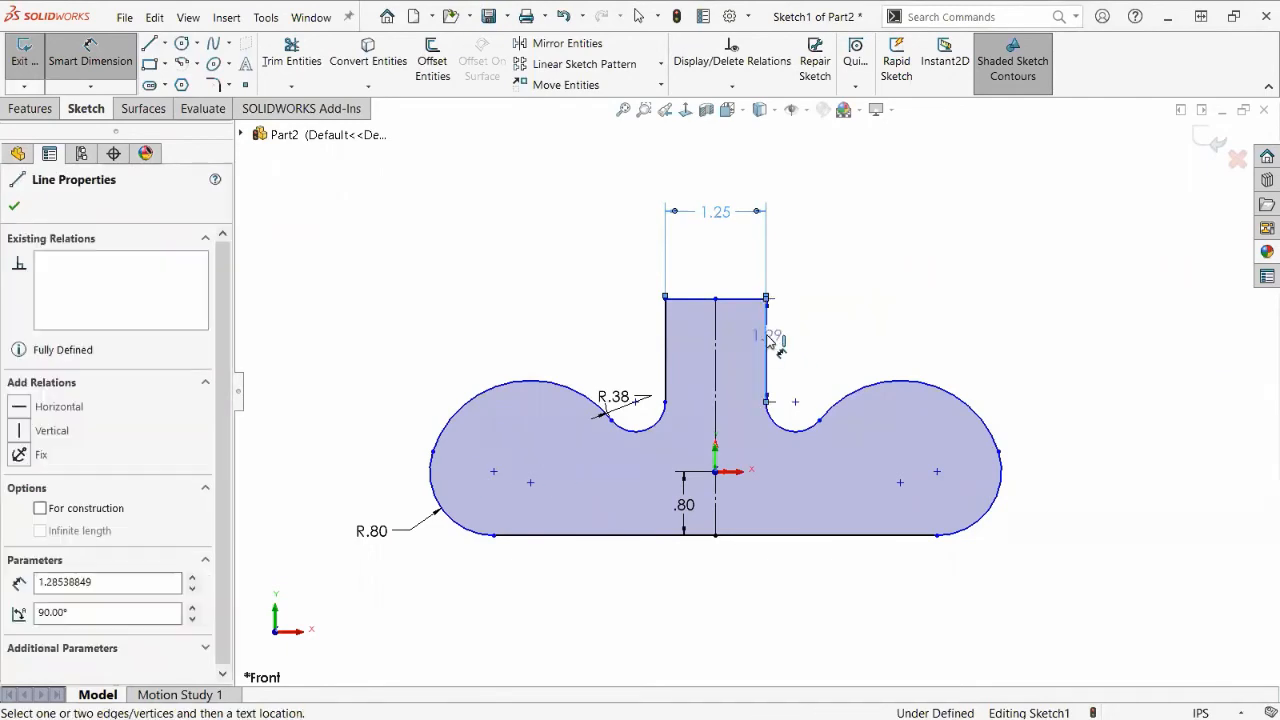
pyautogui.click(815, 345)
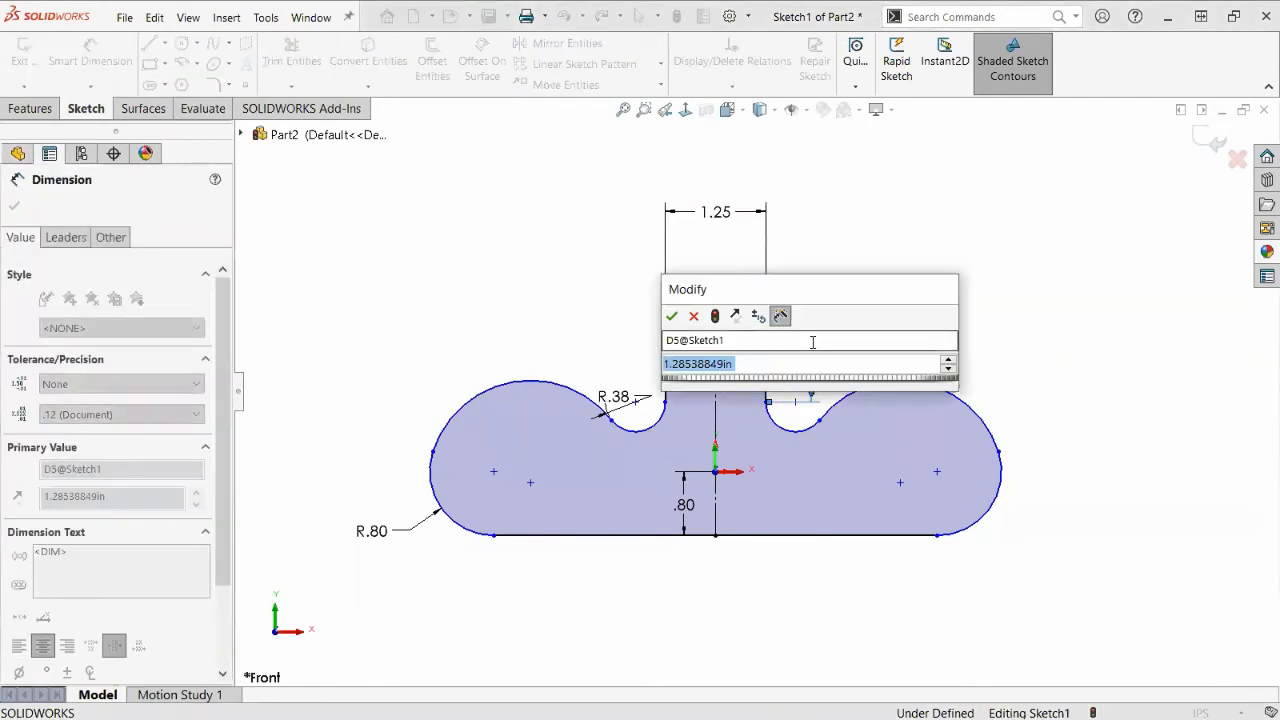
pyautogui.write('1.125')
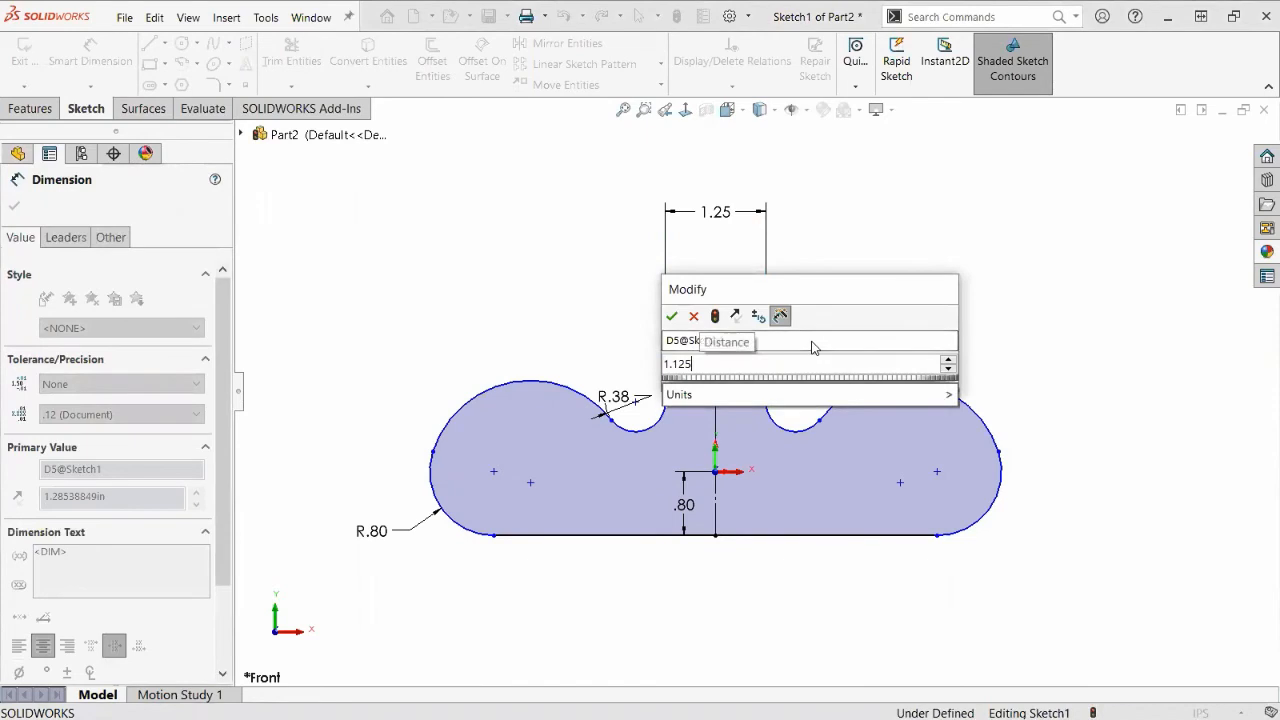
pyautogui.press('Return')
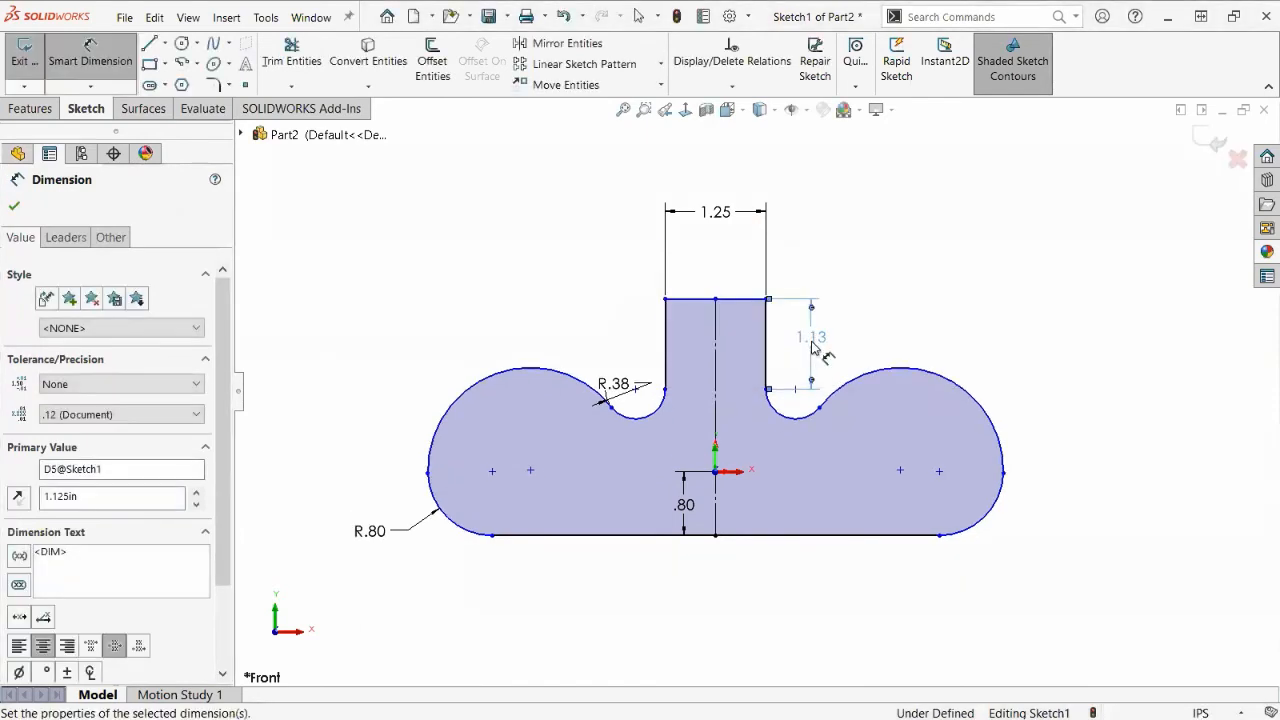
# Check the overall height in the reference sketch and dimension the new profile's top-to-bottom line distance as 3.5 in.
pyautogui.click(1029, 277)
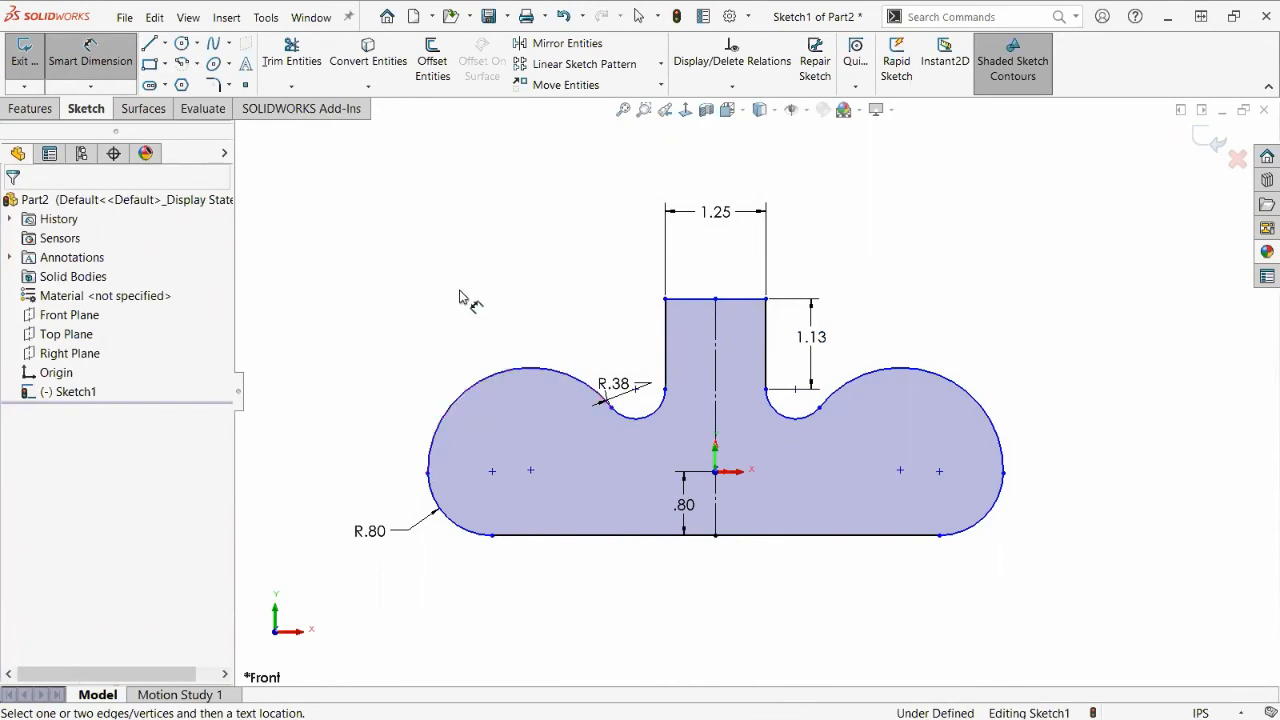
pyautogui.hotkey('ctrl', 'Tab')
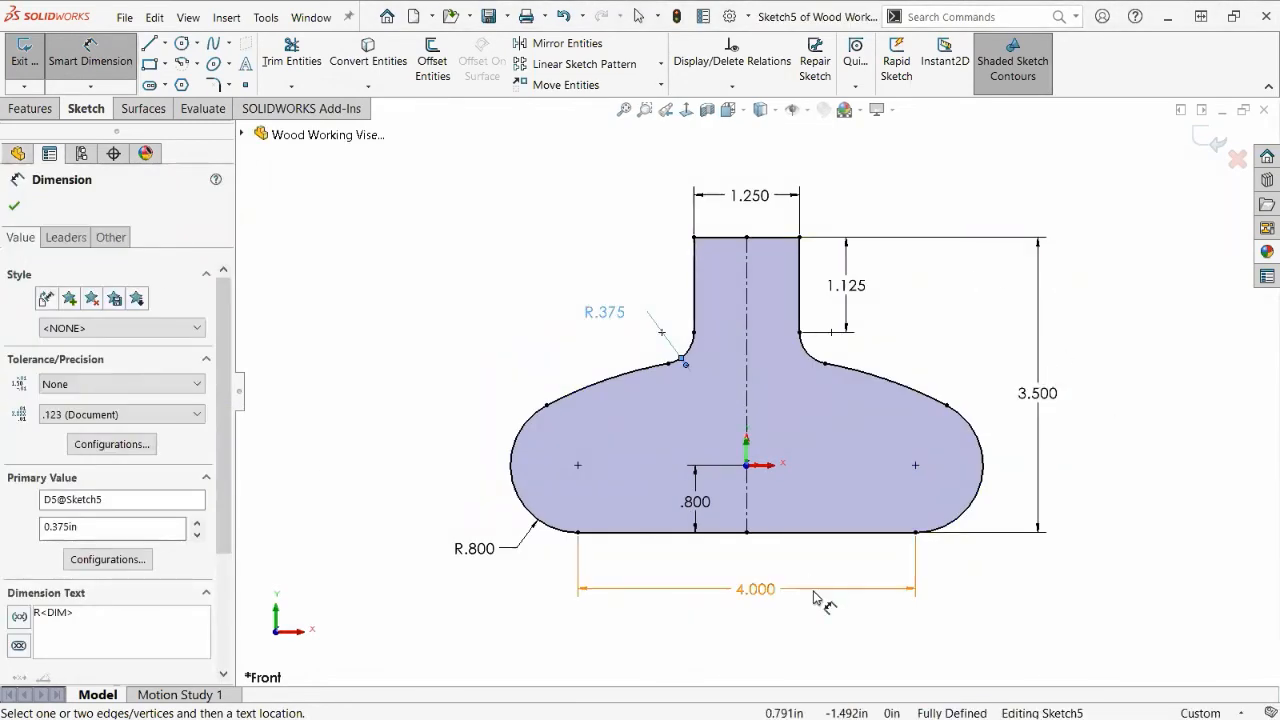
pyautogui.hotkey('ctrl', 'Tab')
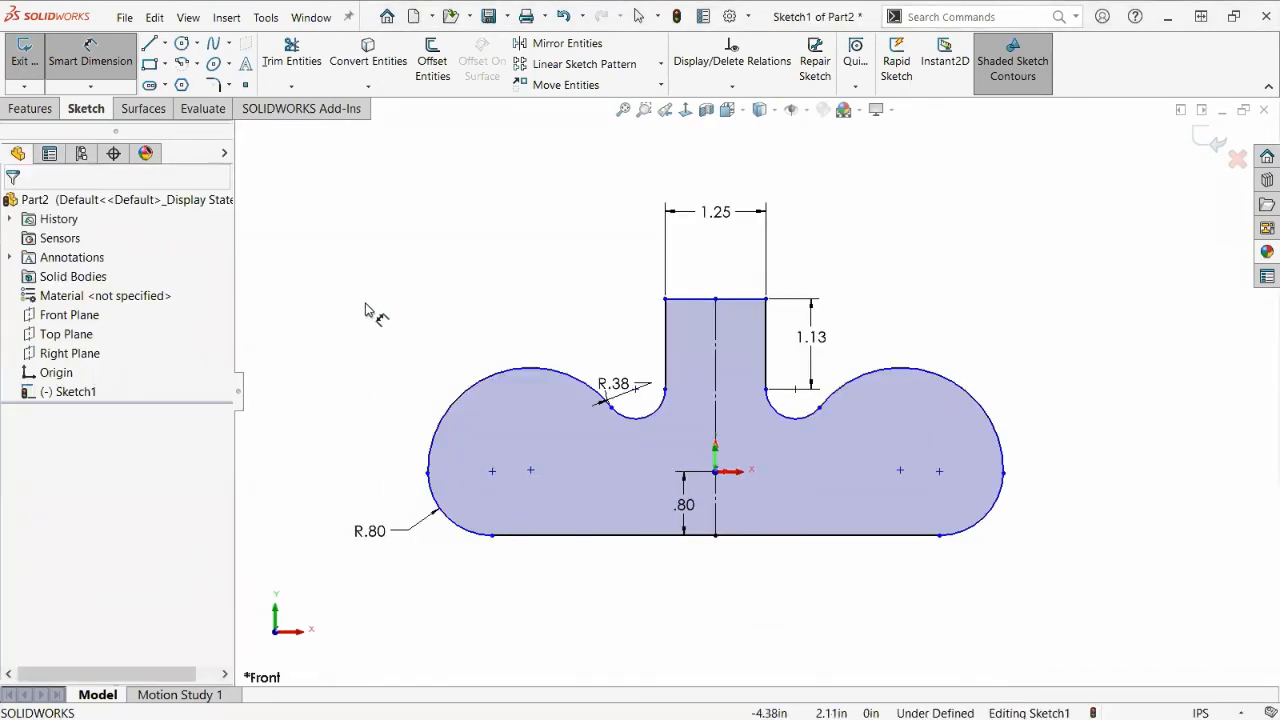
pyautogui.click(749, 299)
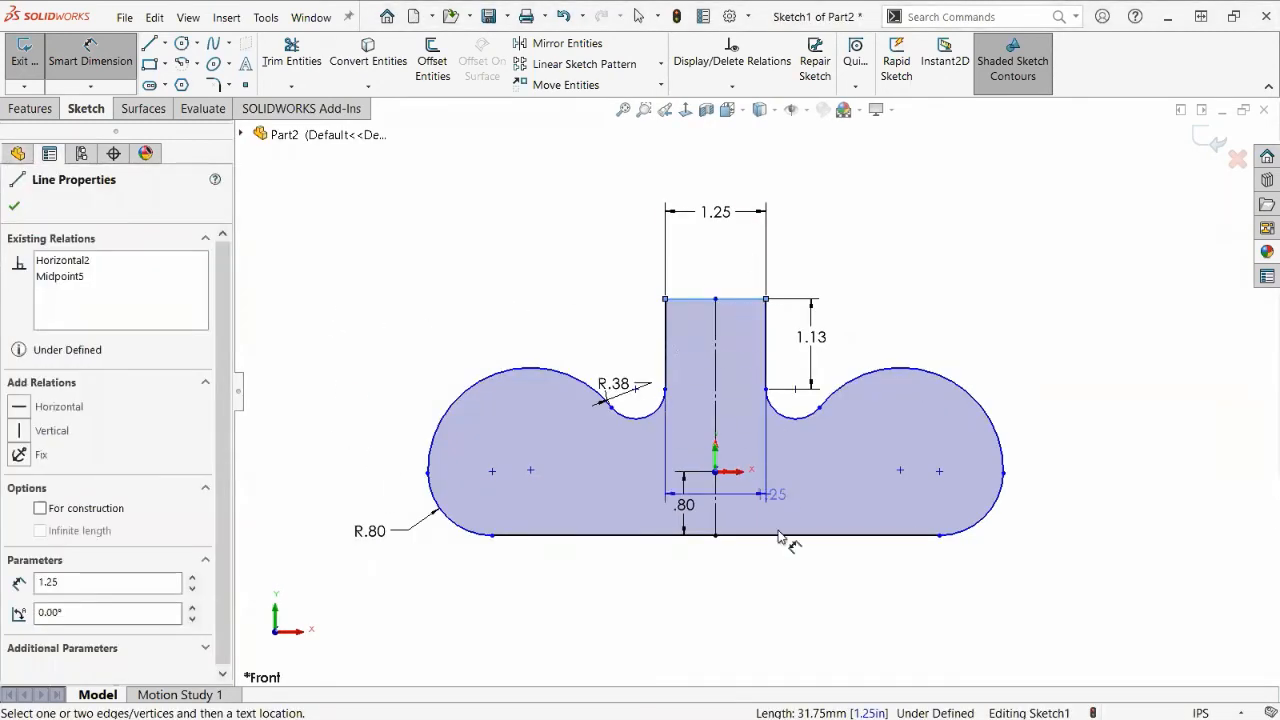
pyautogui.click(783, 538)
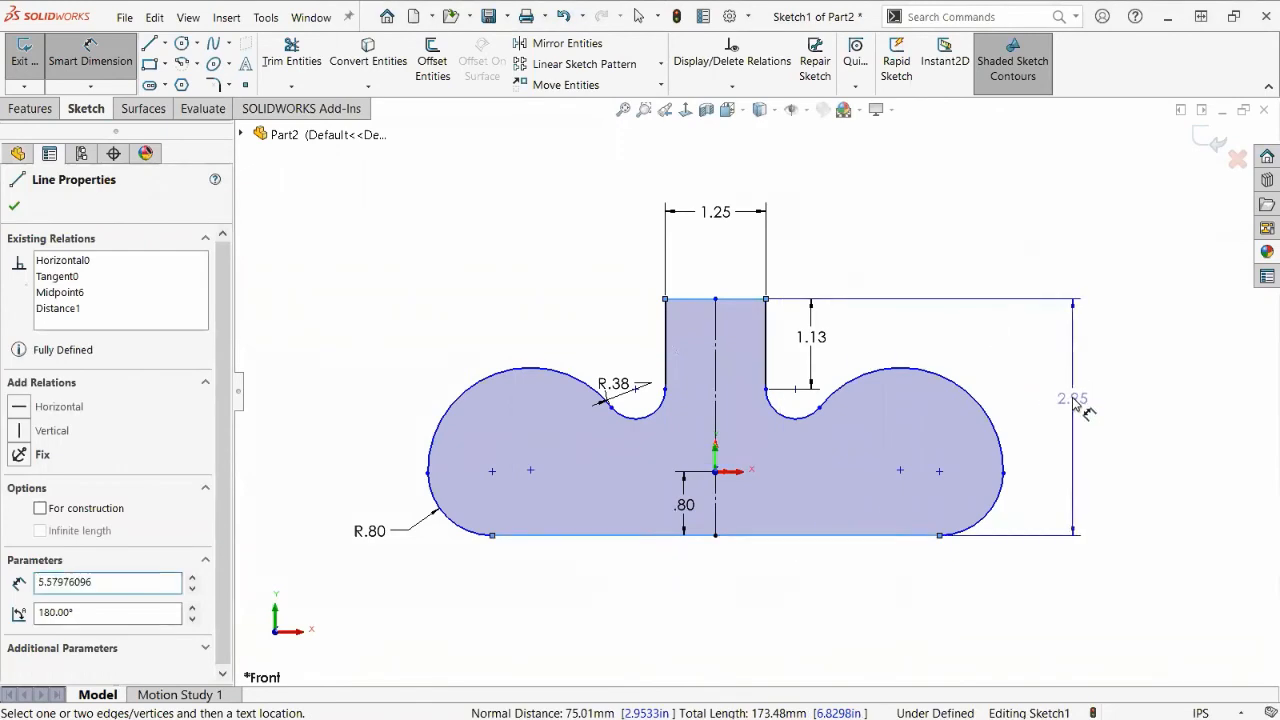
pyautogui.click(1084, 408)
pyautogui.write('3.5')
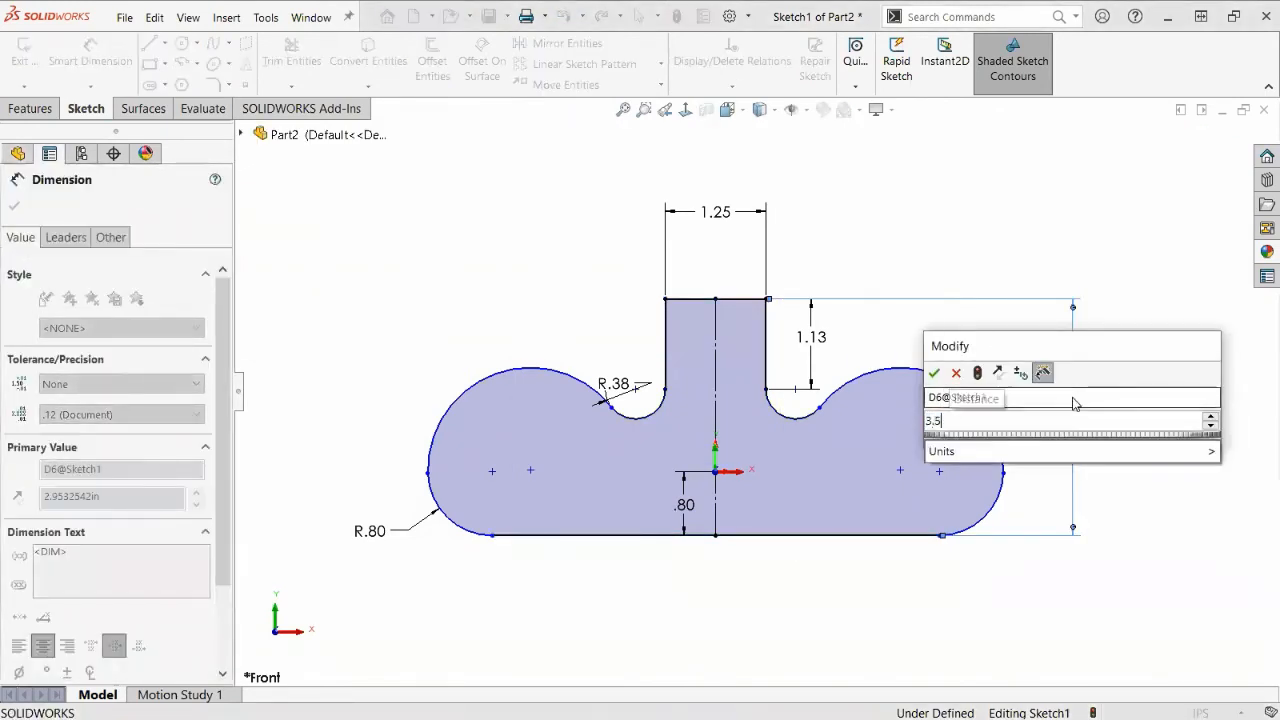
pyautogui.press('Return')
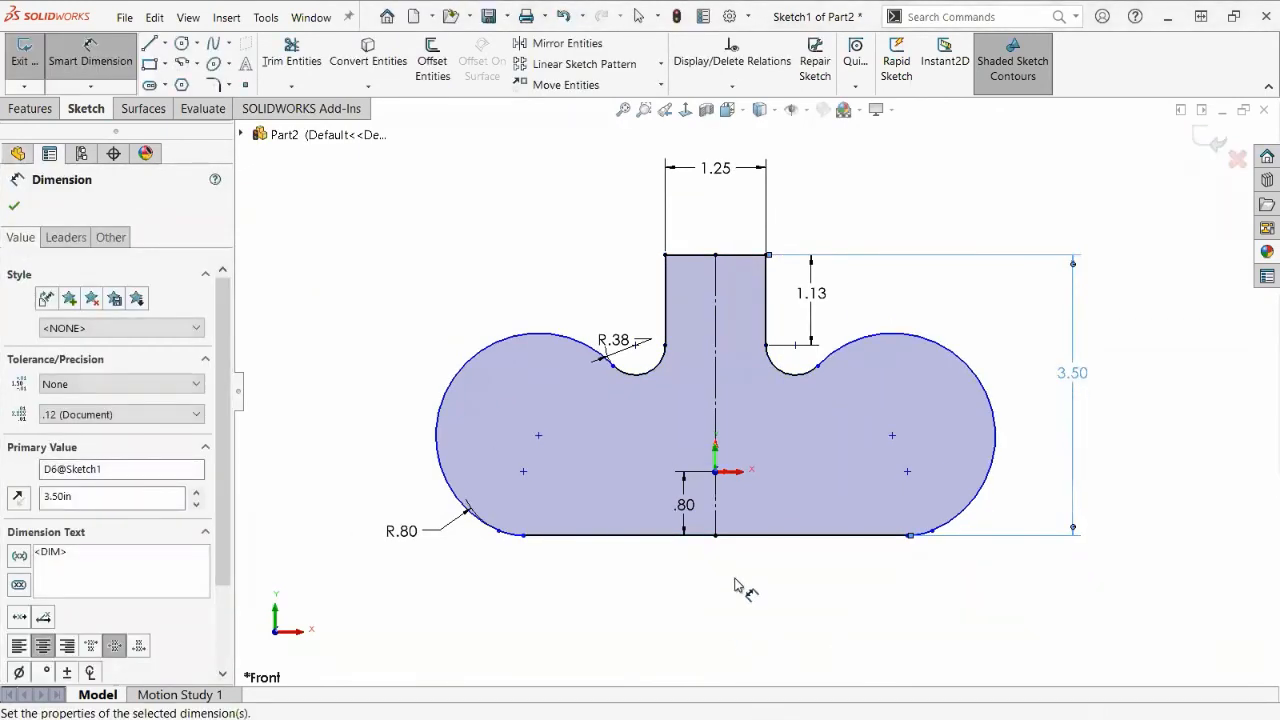
# Dimension the bottom horizontal line's length, try a value of 4 in, and undo that value change.
pyautogui.click(762, 537)
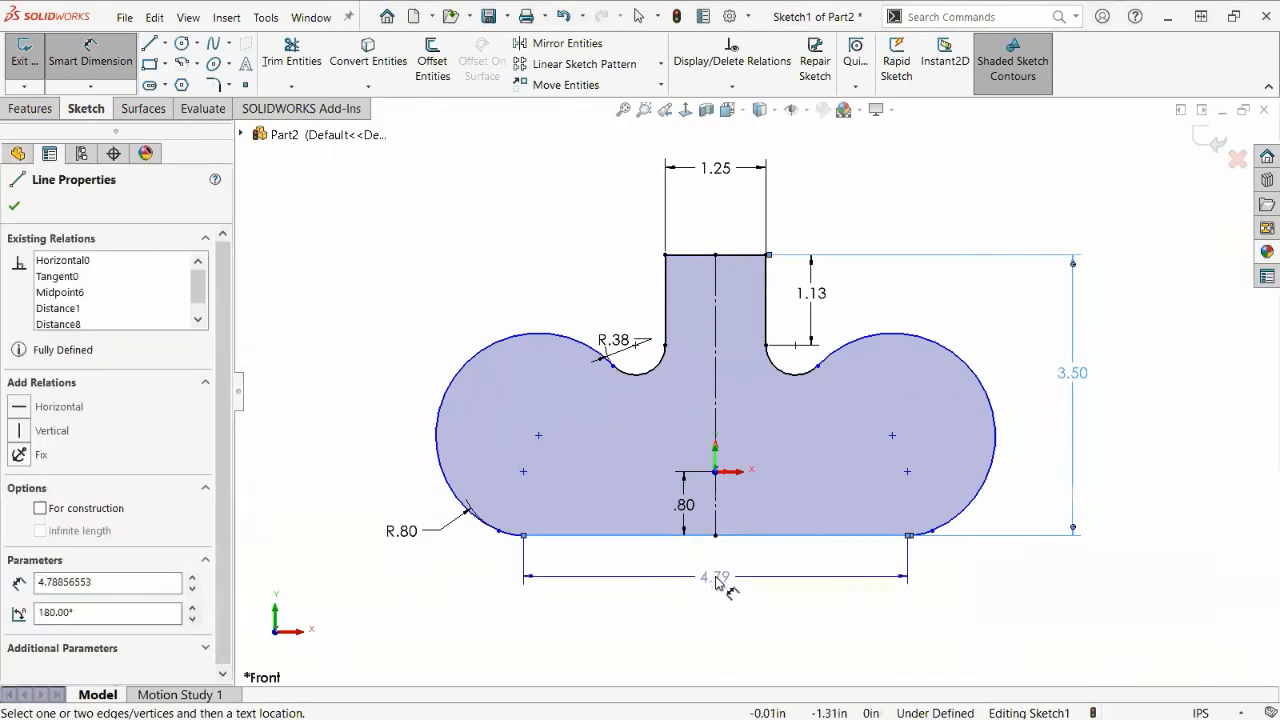
pyautogui.click(726, 586)
pyautogui.write('4')
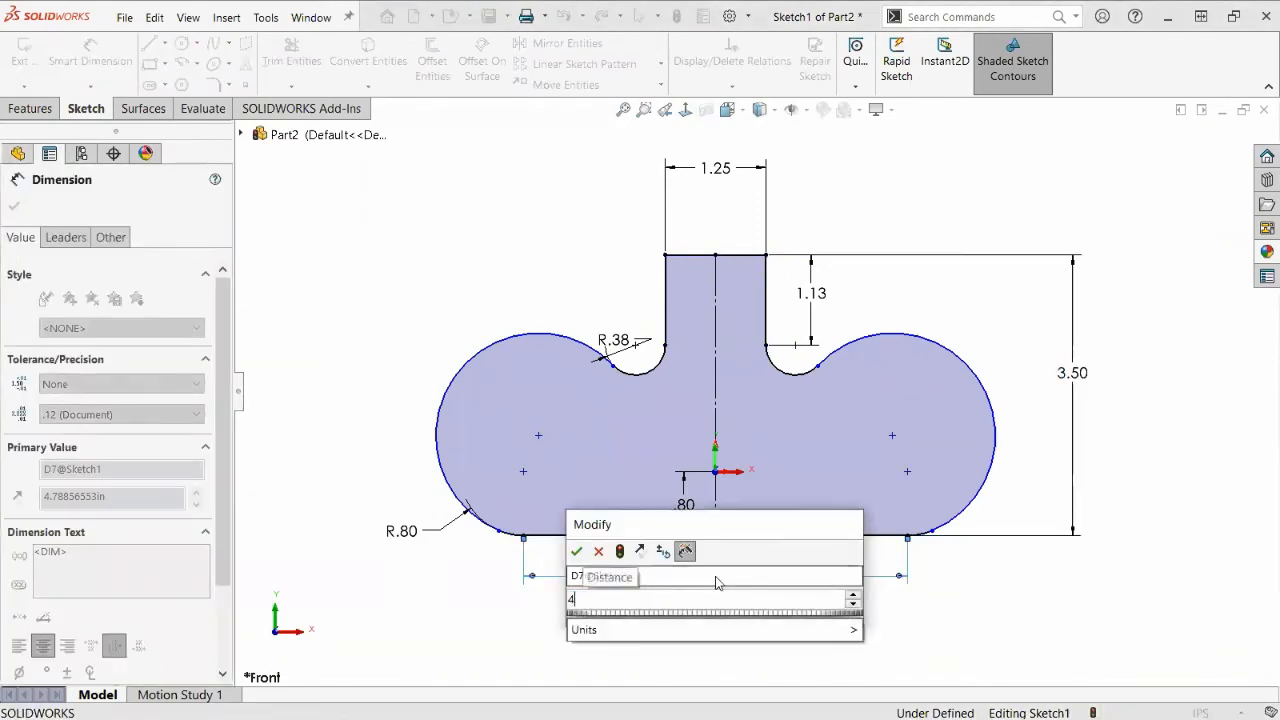
pyautogui.press('Return')
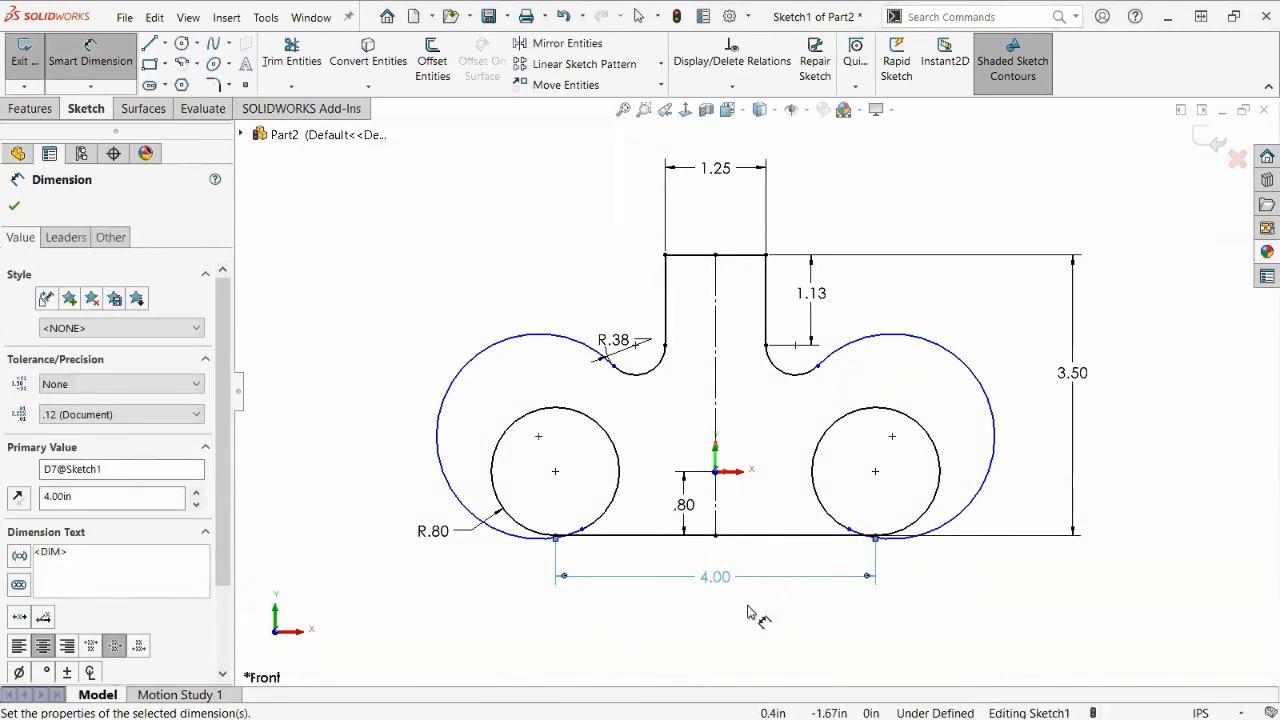
pyautogui.hotkey('ctrl', 'z')
pyautogui.press('Escape')
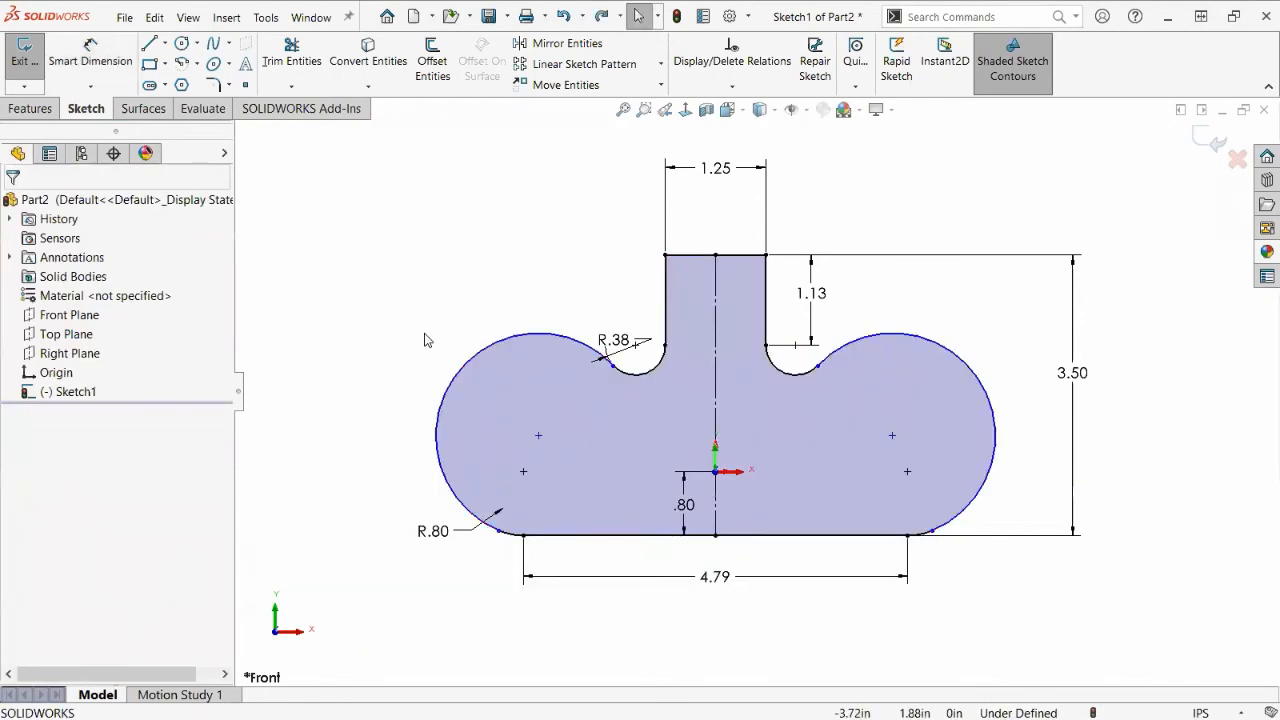
# Try to reshape the large left arc by moving it and its lower endpoint, and undo the changes.
pyautogui.click(507, 341)
pyautogui.moveTo(512, 362)
pyautogui.mouseDown()
pyautogui.moveTo(501, 317)
pyautogui.moveTo(538, 346)
pyautogui.moveTo(506, 349)
pyautogui.moveTo(523, 362)
pyautogui.mouseUp()
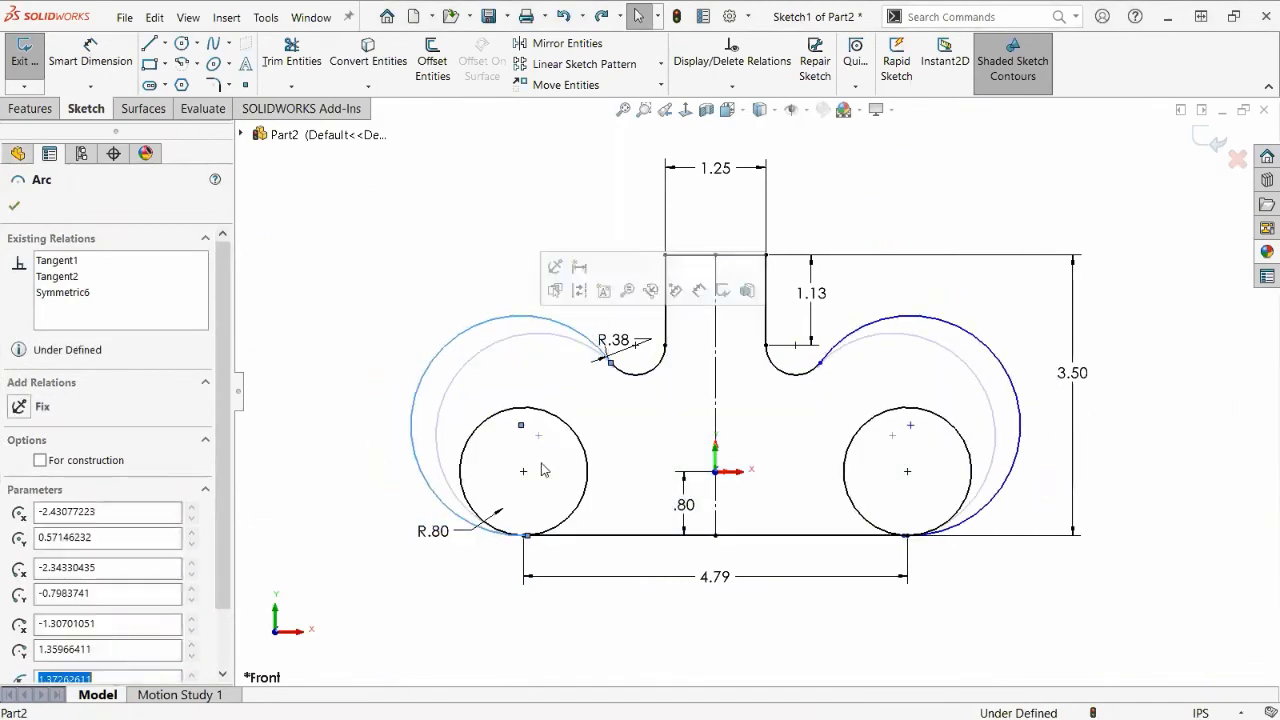
pyautogui.moveTo(524, 536); pyautogui.dragTo(502, 602)
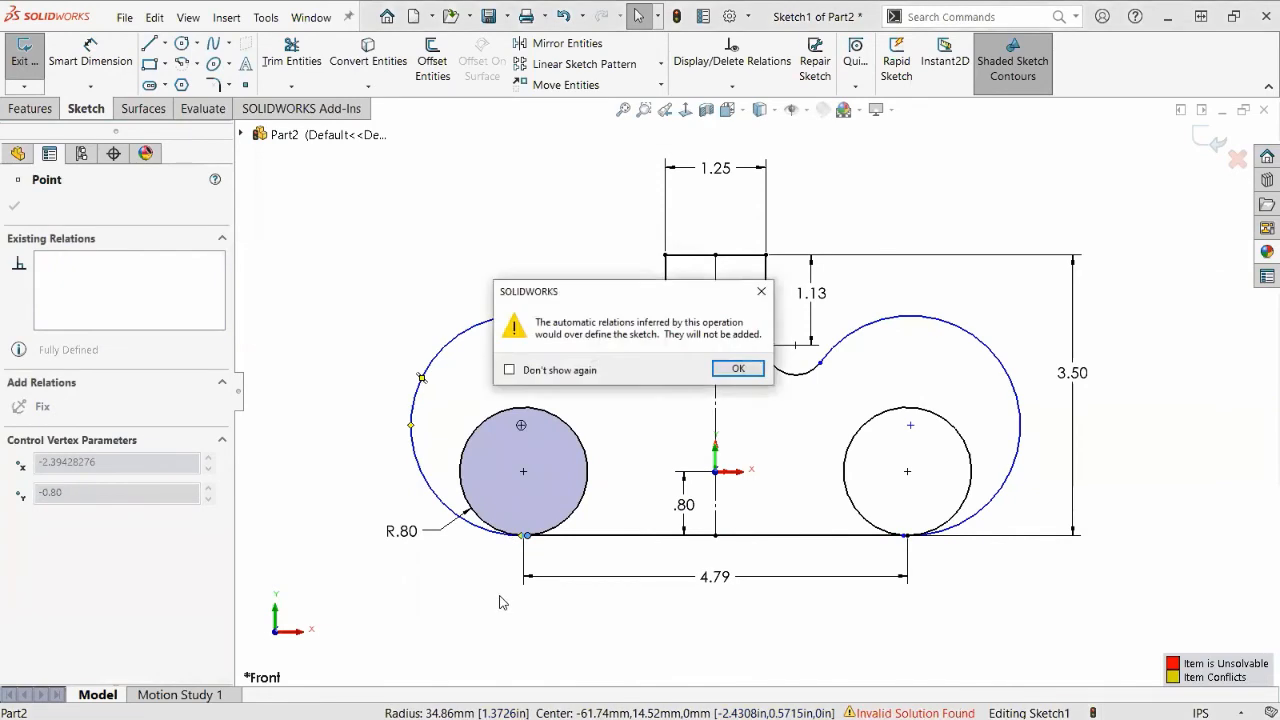
pyautogui.click(738, 368)
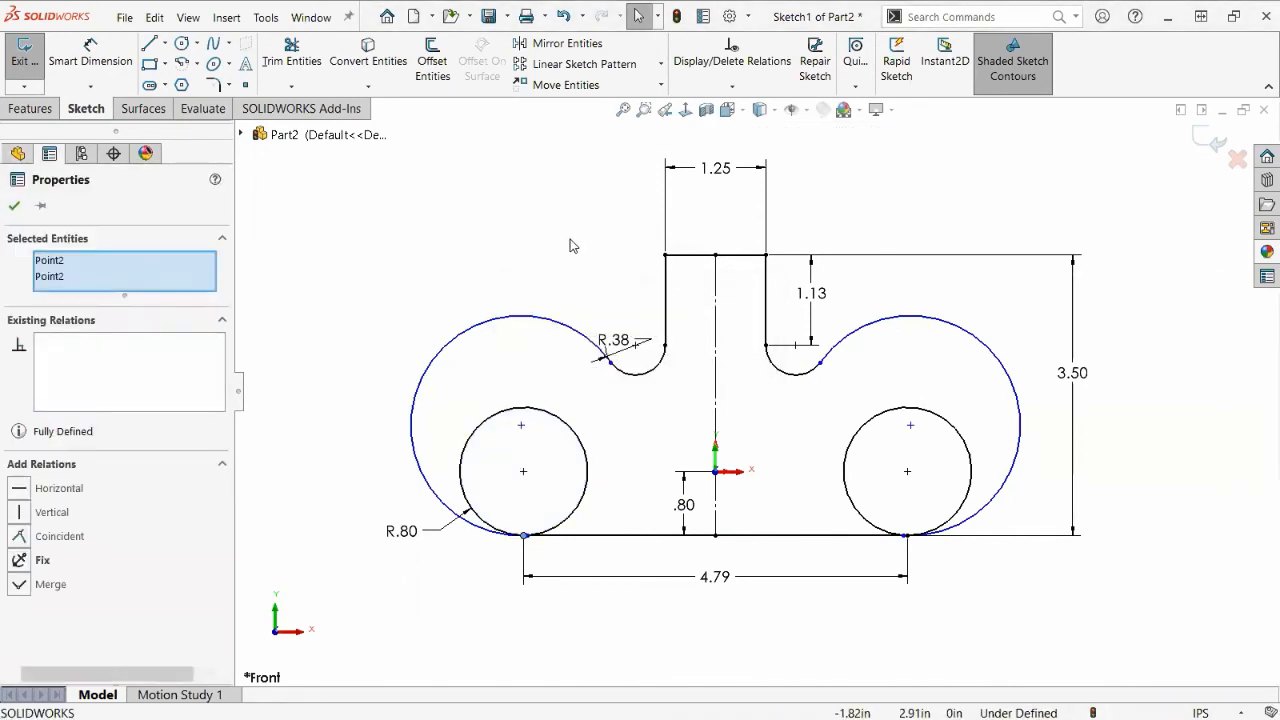
pyautogui.hotkey('ctrl', 'z')
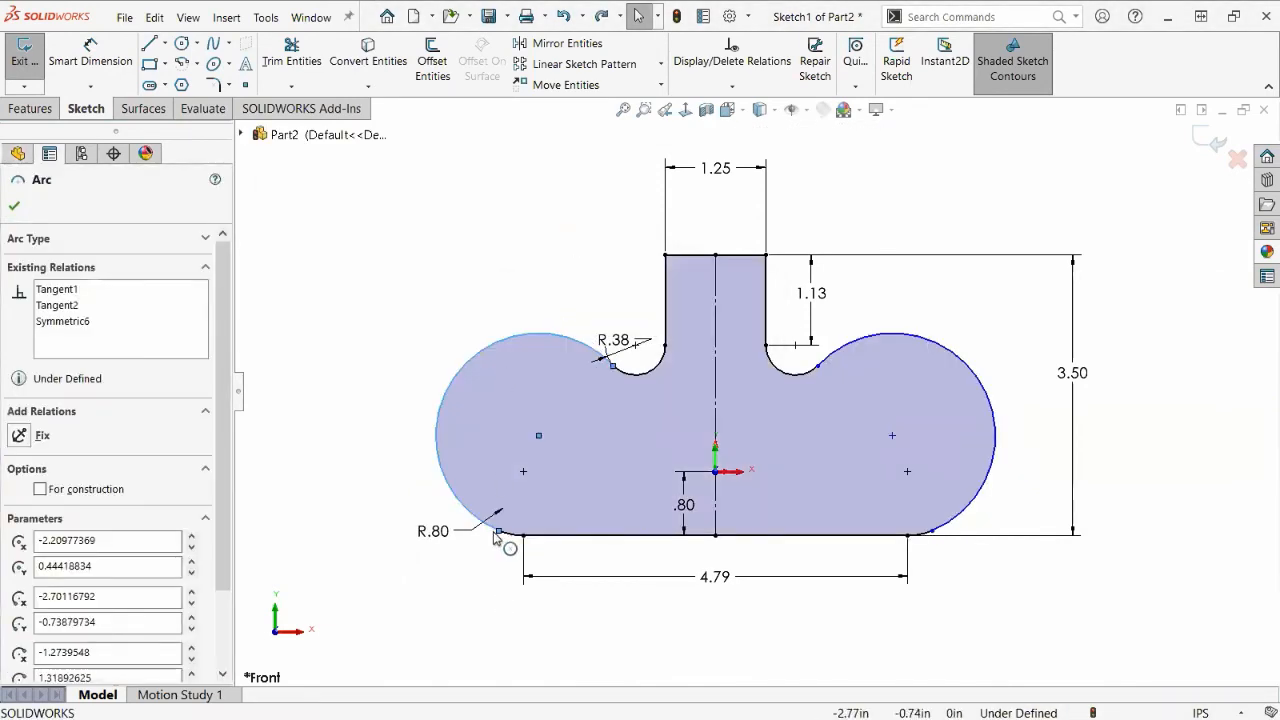
# Move the large left arc's lower endpoint to the upper side of the 0.8 in end arc and set the bottom line's length to 4 in.
pyautogui.moveTo(501, 535); pyautogui.dragTo(505, 432)
pyautogui.click(440, 280)
pyautogui.doubleClick(708, 577)
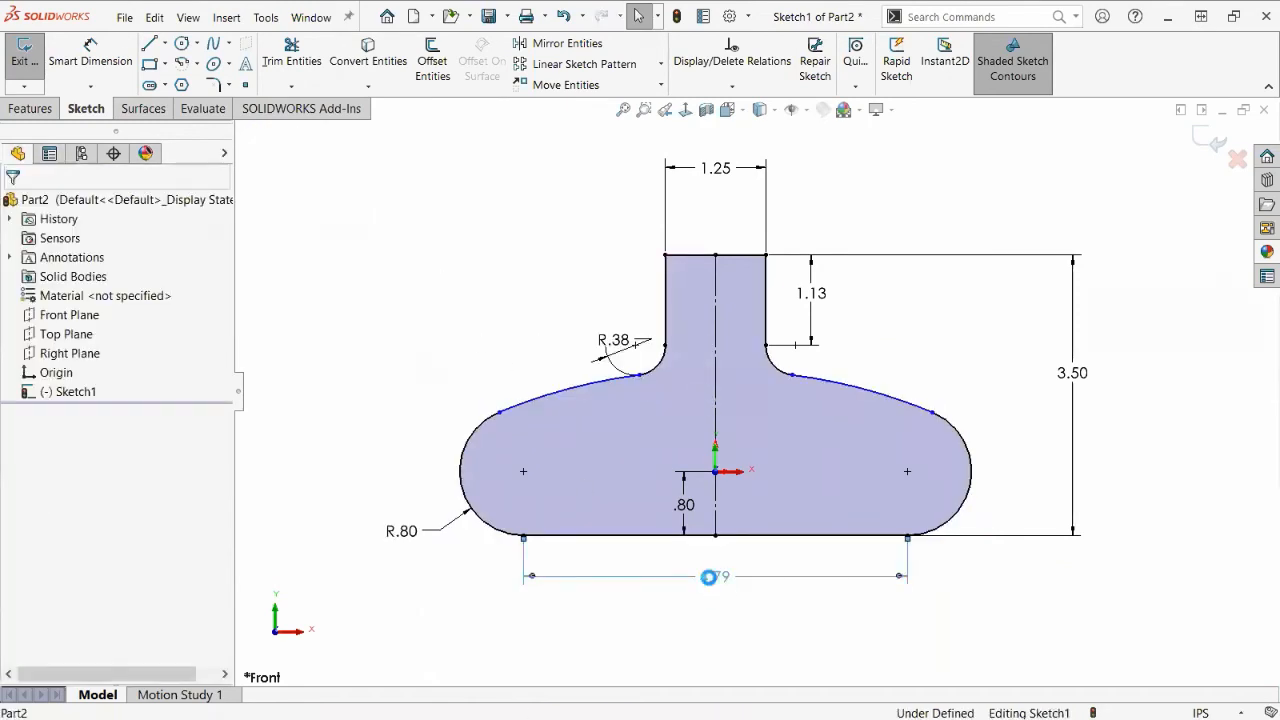
pyautogui.write('4')
pyautogui.press('Return')
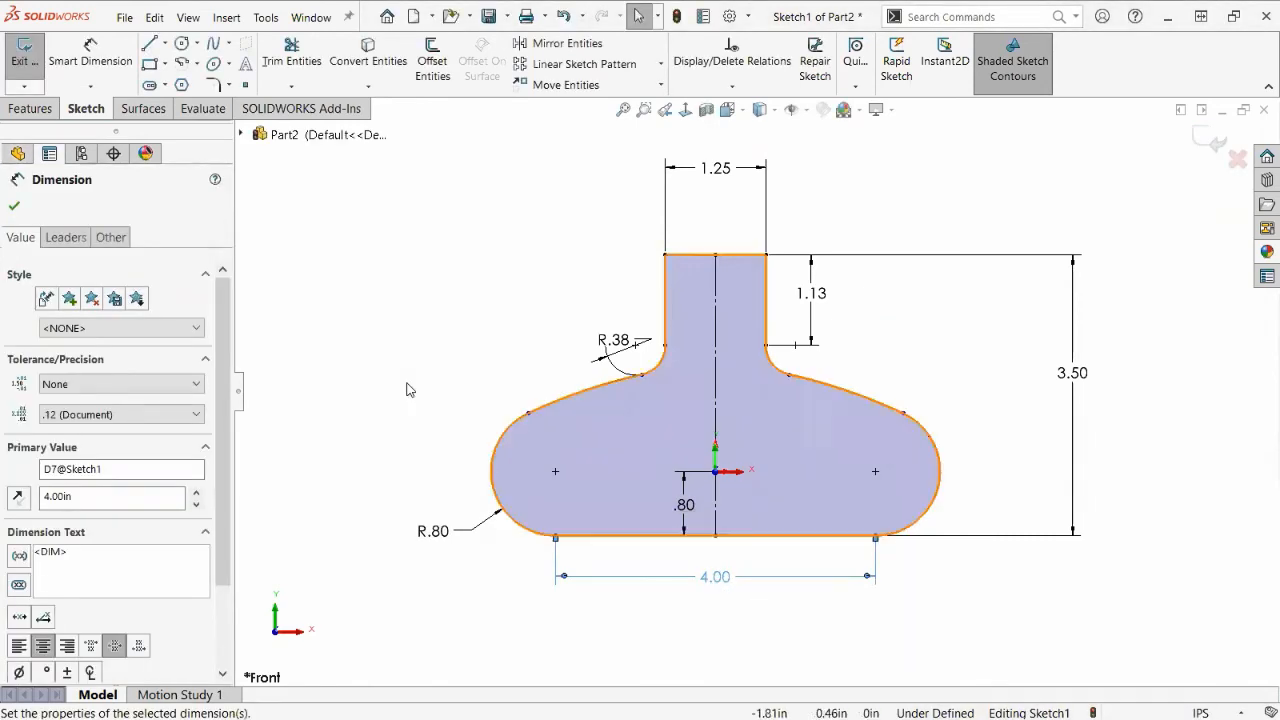
# Reposition the 0.375 in radius dimension outside the profile, above the left shoulder arc.
pyautogui.click(436, 296)
pyautogui.moveTo(585, 341); pyautogui.dragTo(565, 323)
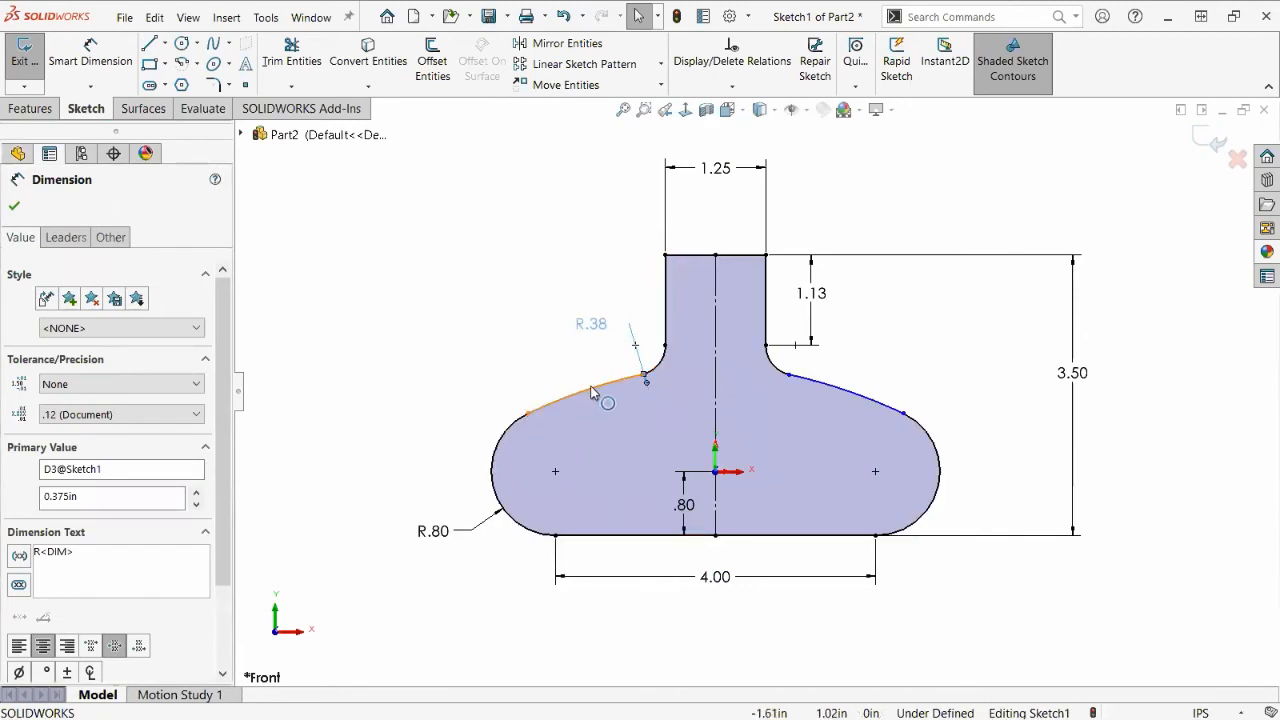
pyautogui.click(462, 344)
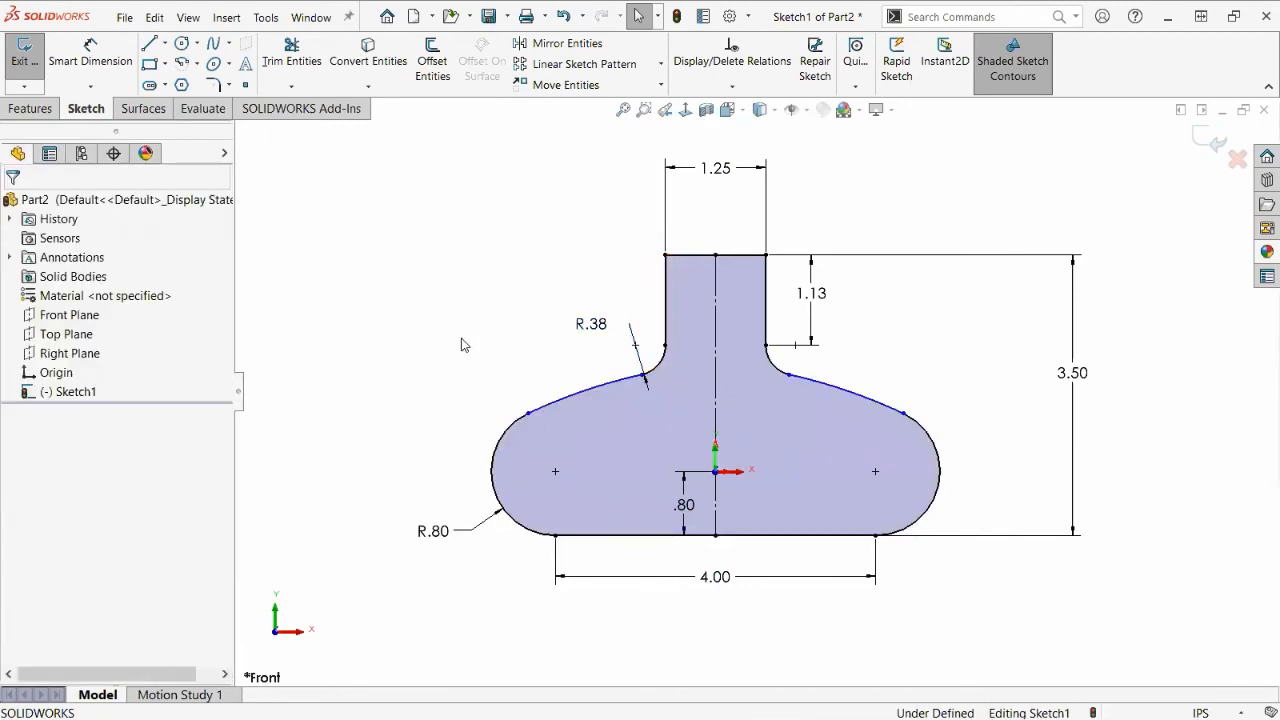
pyautogui.click(560, 401)
pyautogui.click(495, 397)
pyautogui.moveTo(590, 328); pyautogui.dragTo(570, 328)
pyautogui.click(506, 343)
# Examine the left shoulder arc's centre position in the reference sketch, exit that sketch without keeping changes, and return to the new part.
pyautogui.hotkey('ctrl', 'Tab')
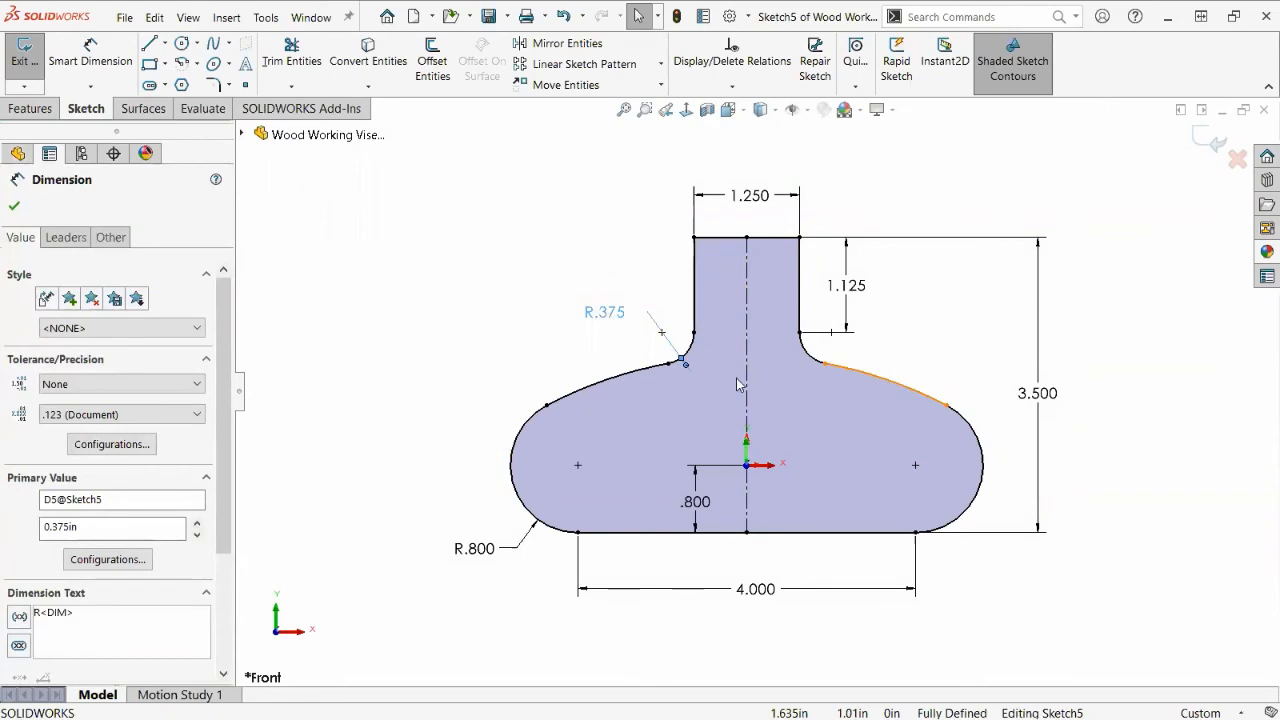
pyautogui.click(629, 373)
pyautogui.press('f')
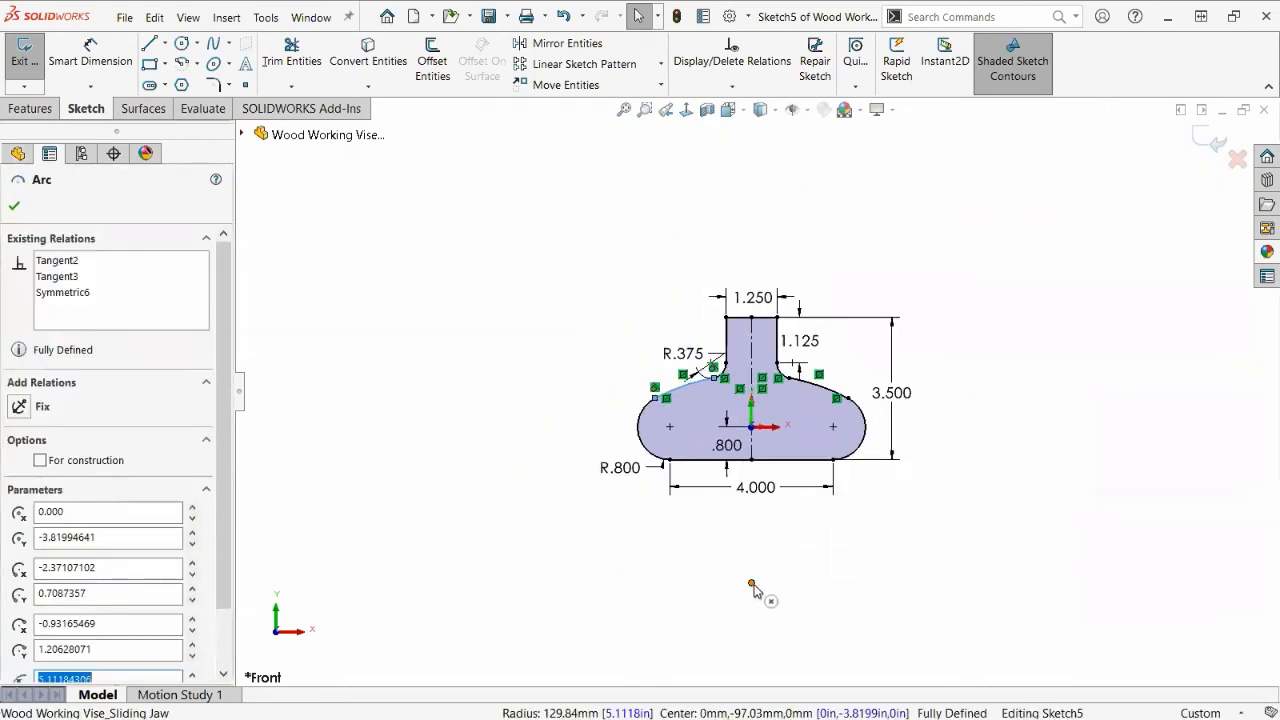
pyautogui.scroll(-2, 773, 580)
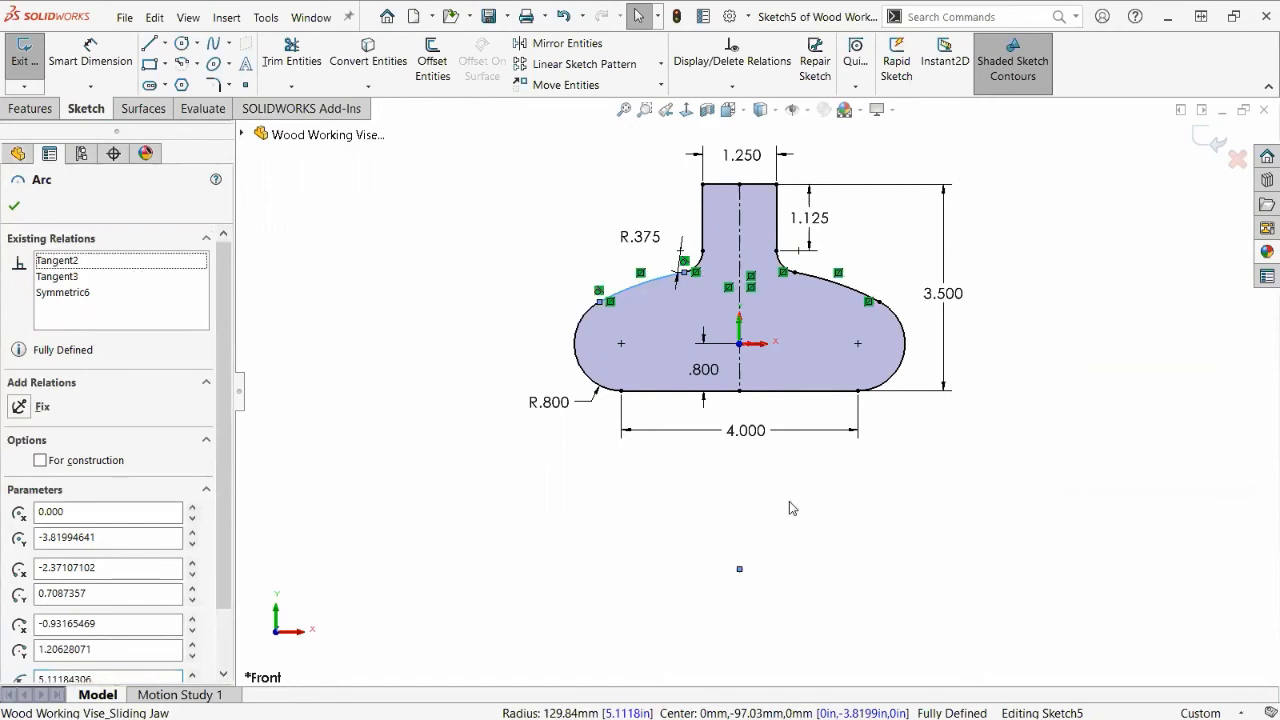
pyautogui.click(1237, 158)
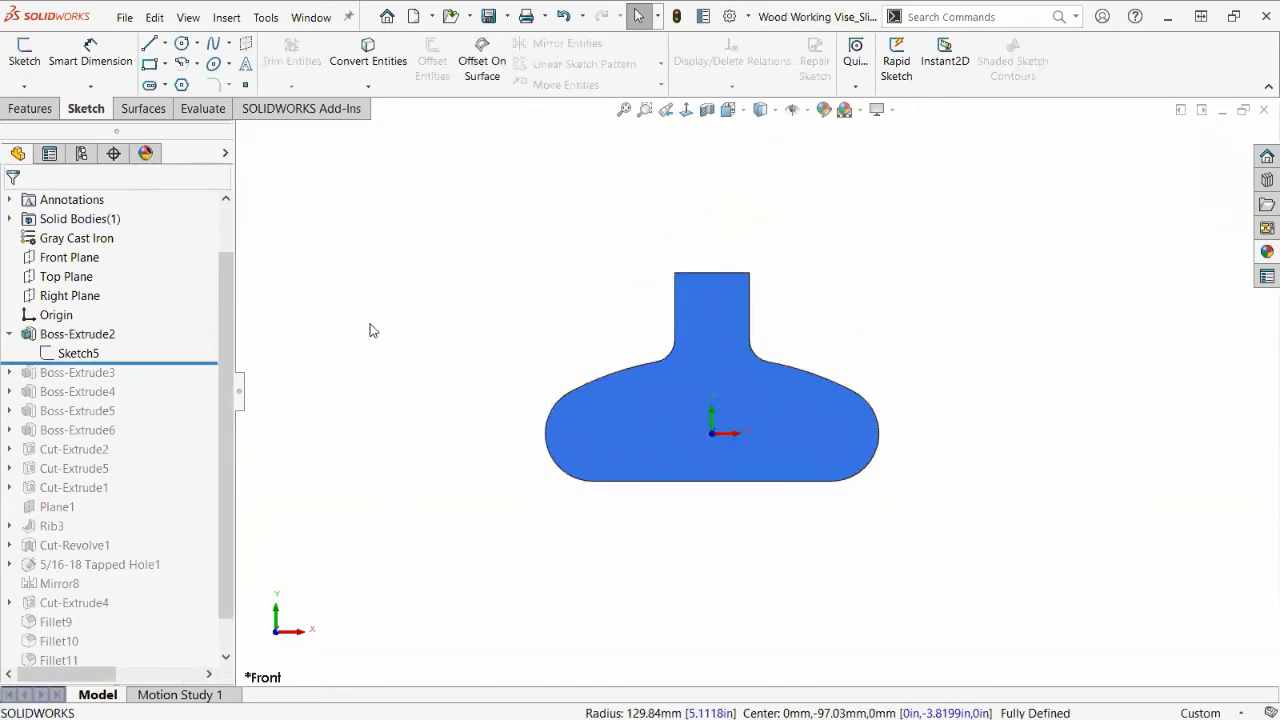
pyautogui.hotkey('ctrl', 'Tab')
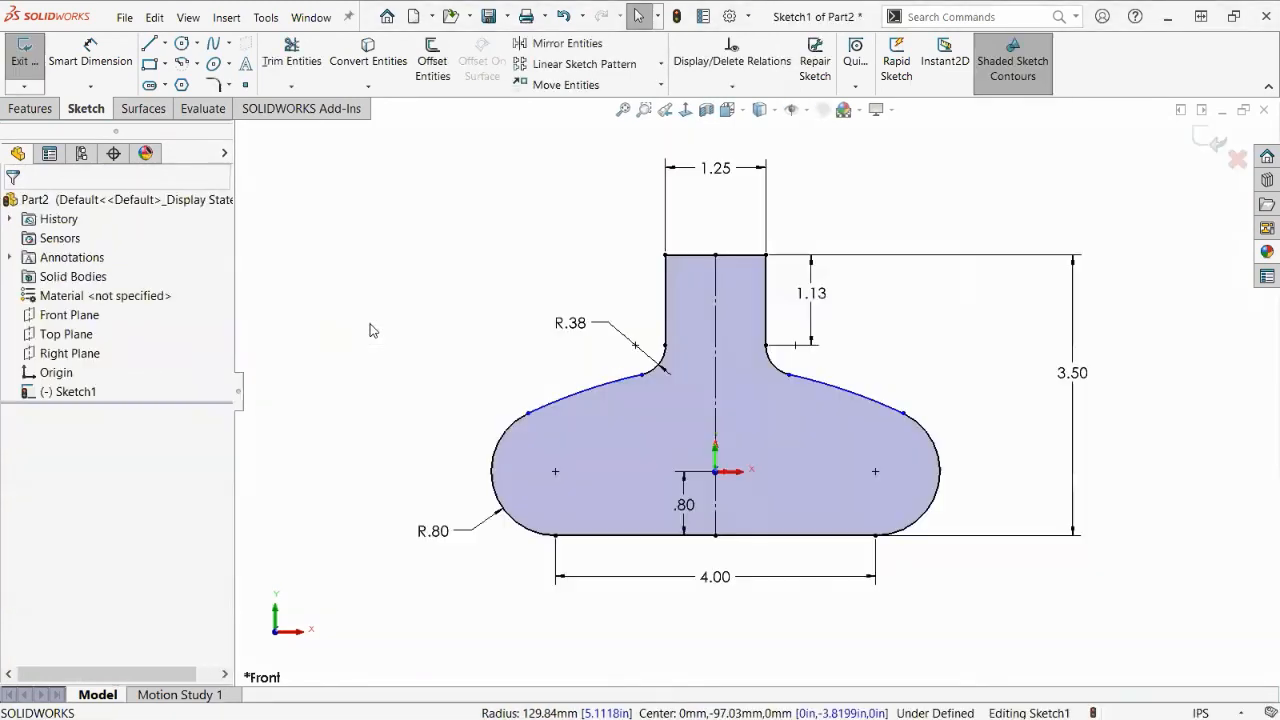
# Make the centre points of the left and right shoulder arcs coincident below the profile.
pyautogui.click(572, 402)
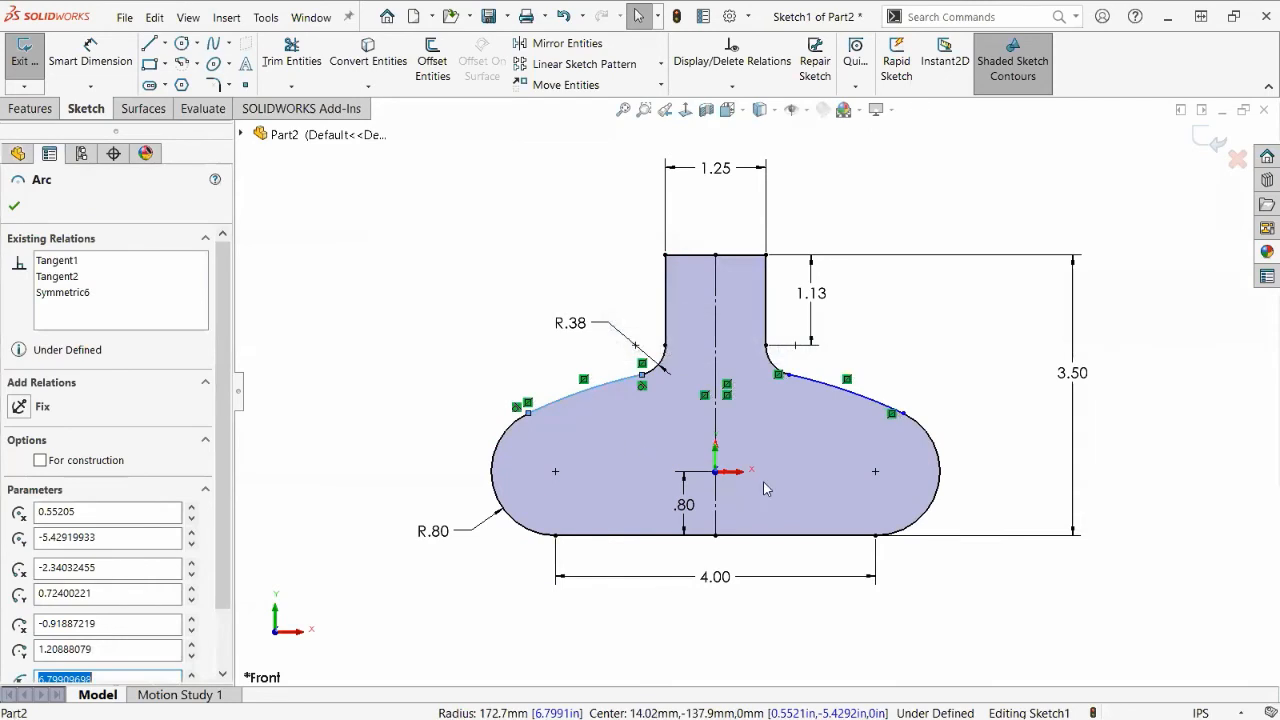
pyautogui.scroll(3, 786, 480)
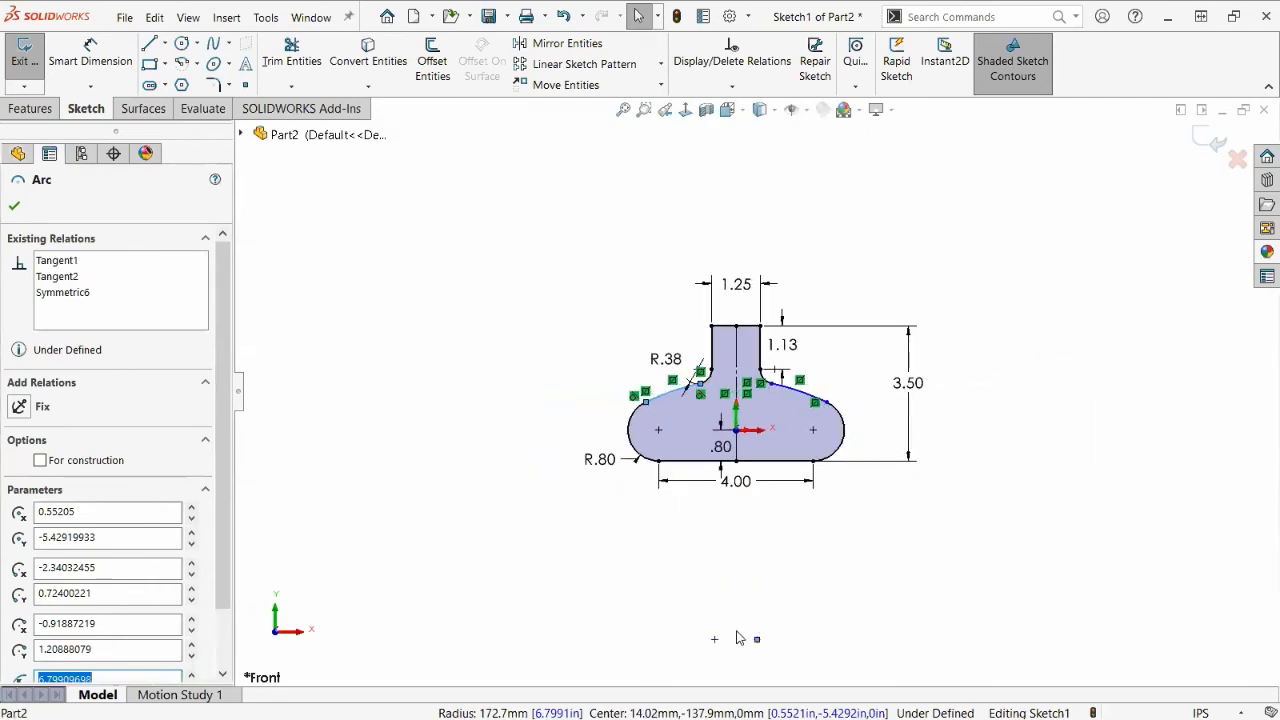
pyautogui.moveTo(830, 667); pyautogui.dragTo(691, 623)
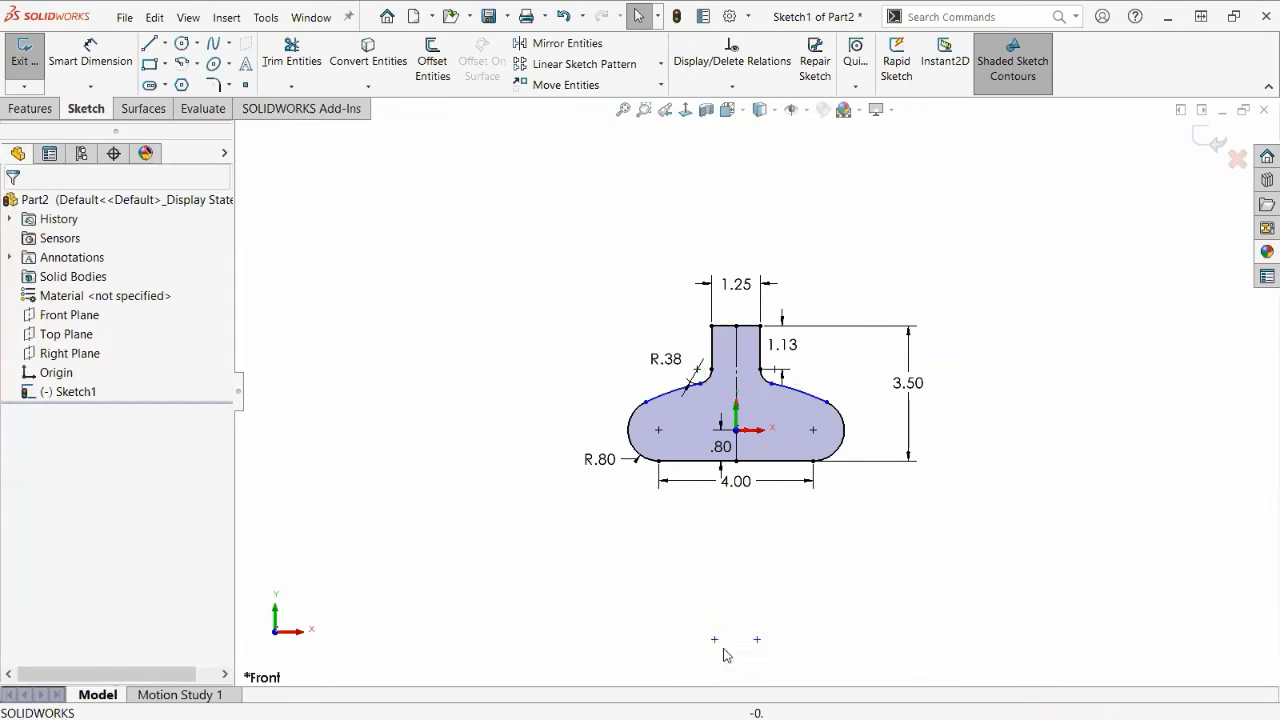
pyautogui.click(756, 641)
pyautogui.keyDown('ctrl'); pyautogui.click(757, 641); pyautogui.keyUp('ctrl')
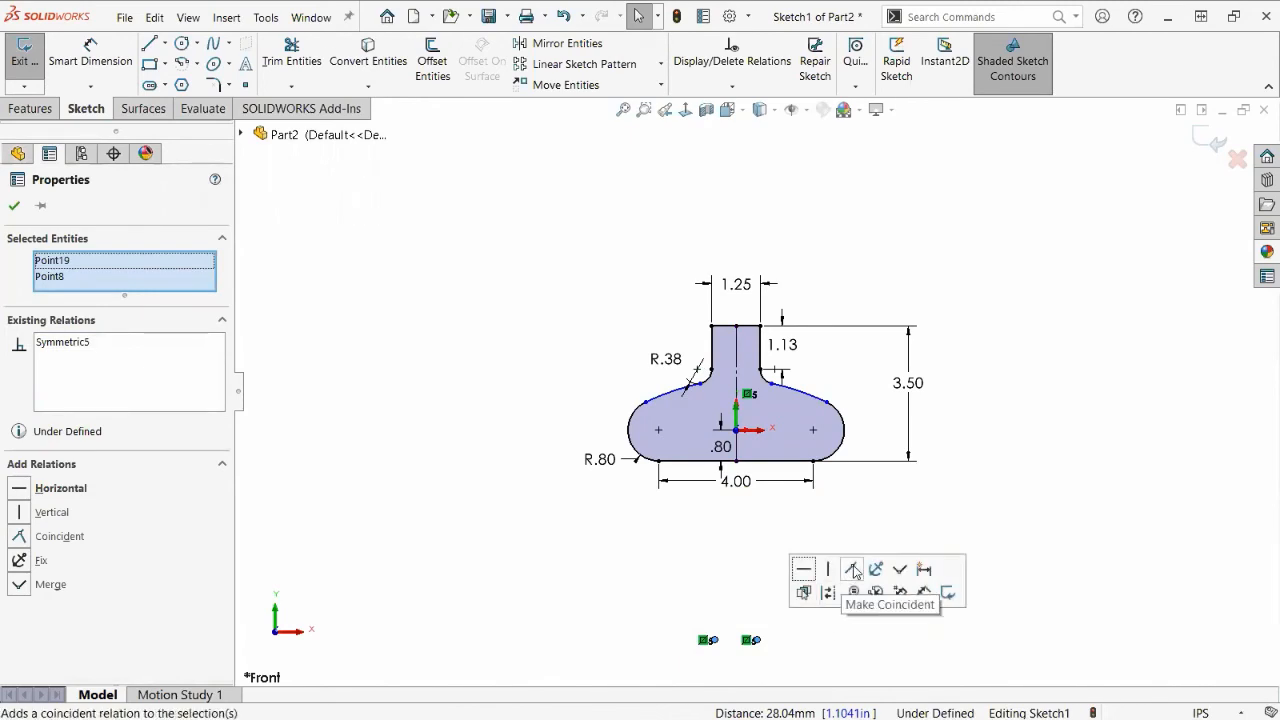
pyautogui.click(853, 570)
pyautogui.click(736, 648)
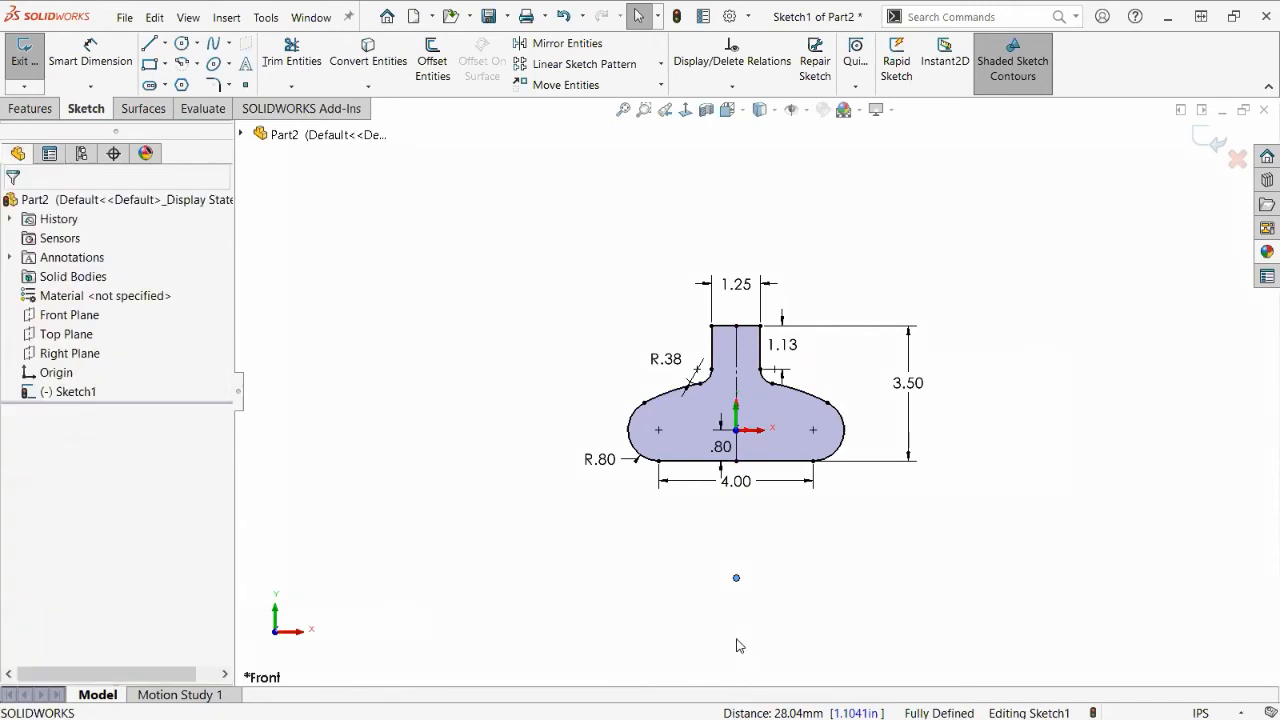
pyautogui.scroll(-5, 686, 345)
pyautogui.press('f')
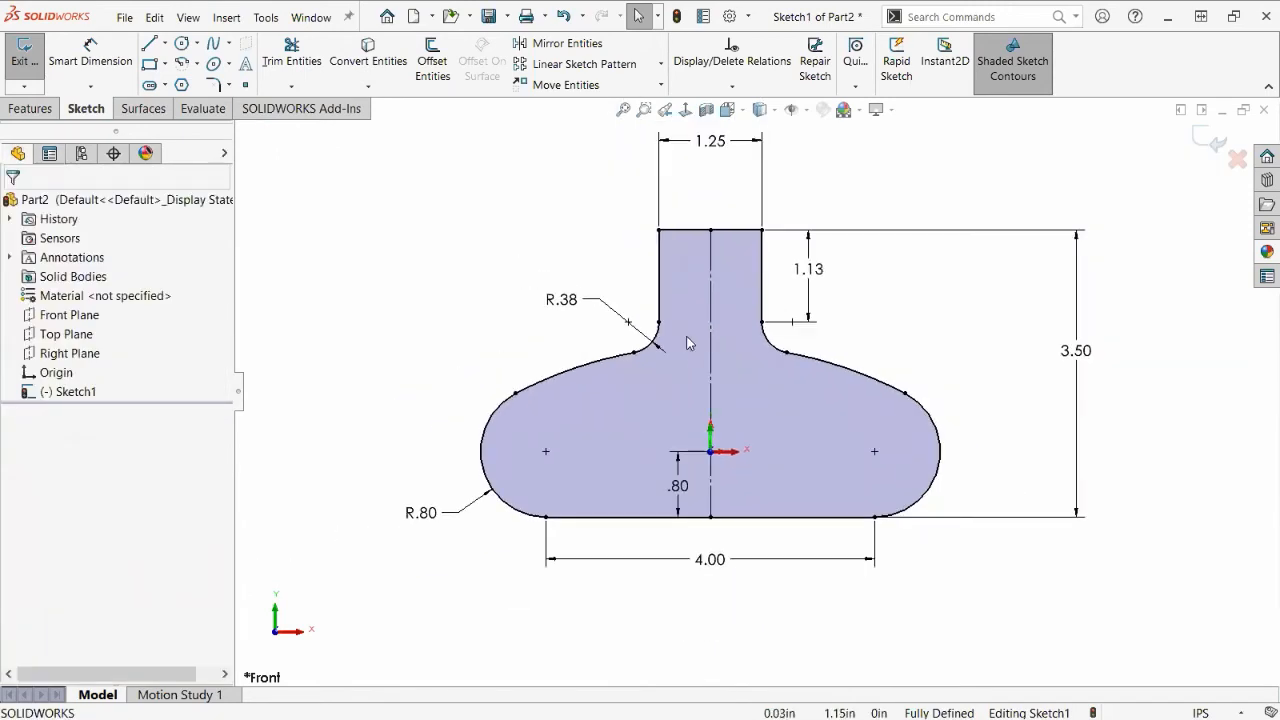
# Extrude the base profile as a blind boss 0.75 in deep from the sketch plane.
pyautogui.click(38, 110)
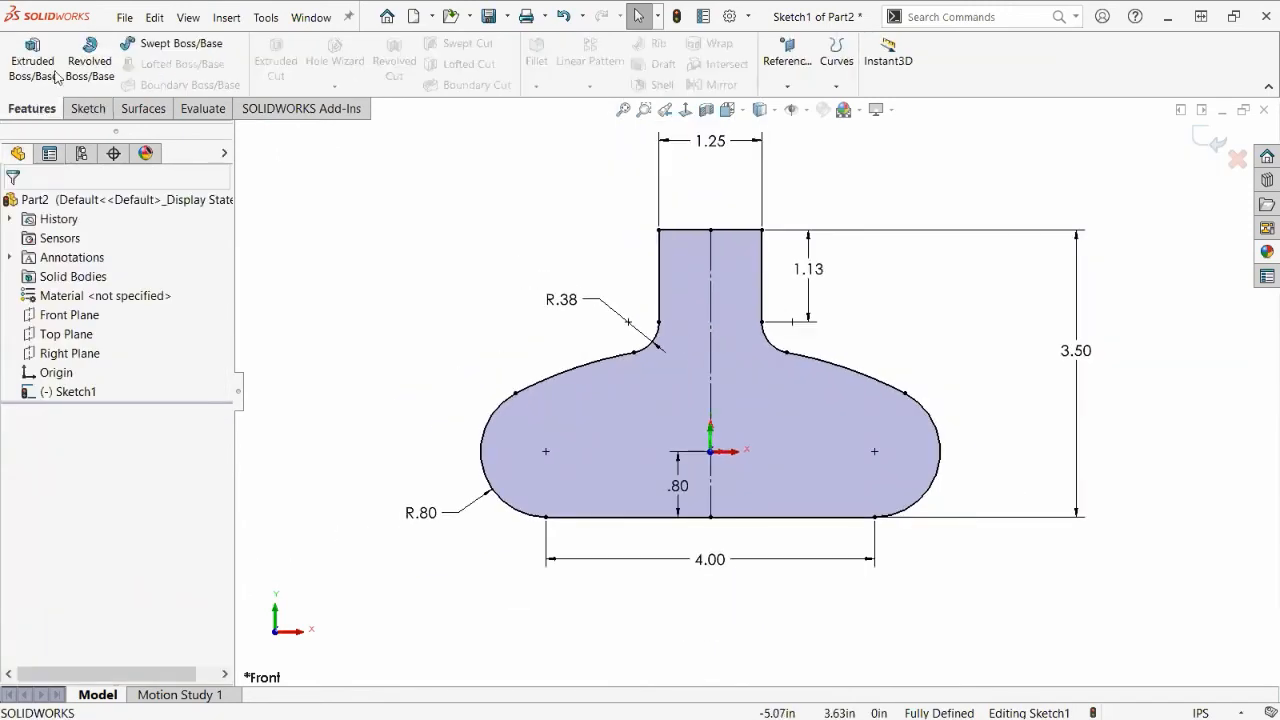
pyautogui.click(30, 62)
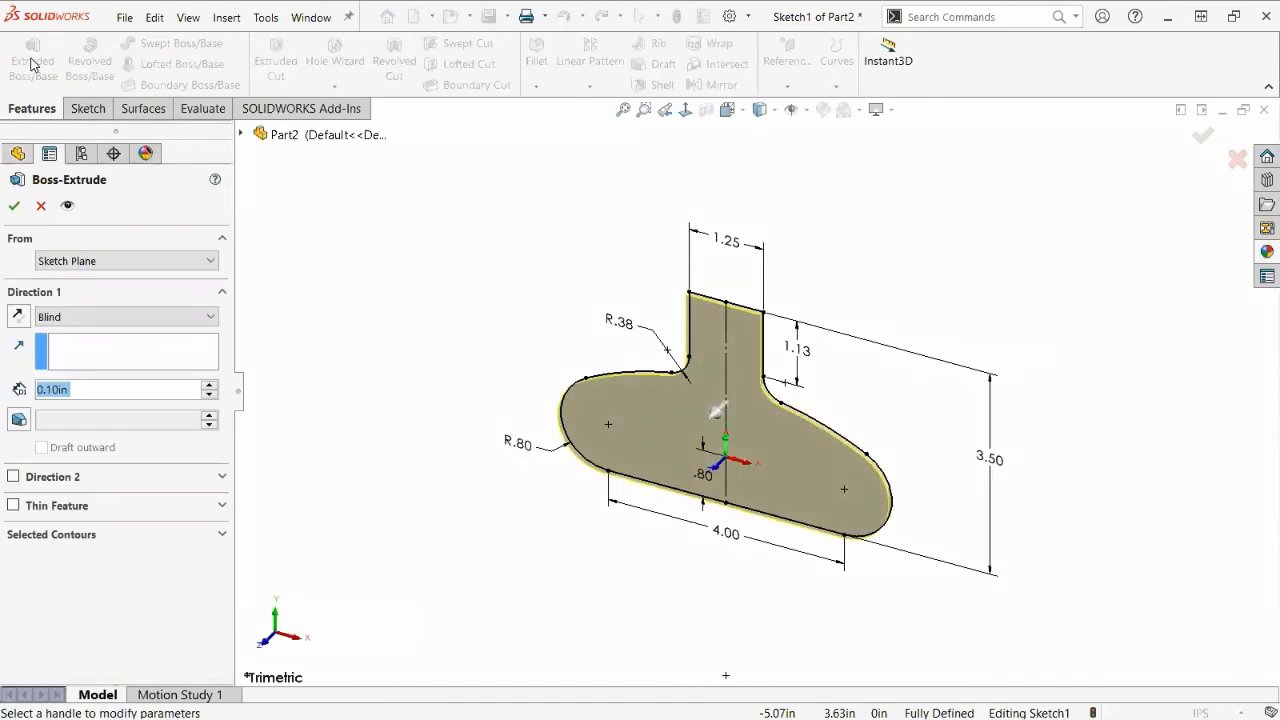
pyautogui.write('.7')
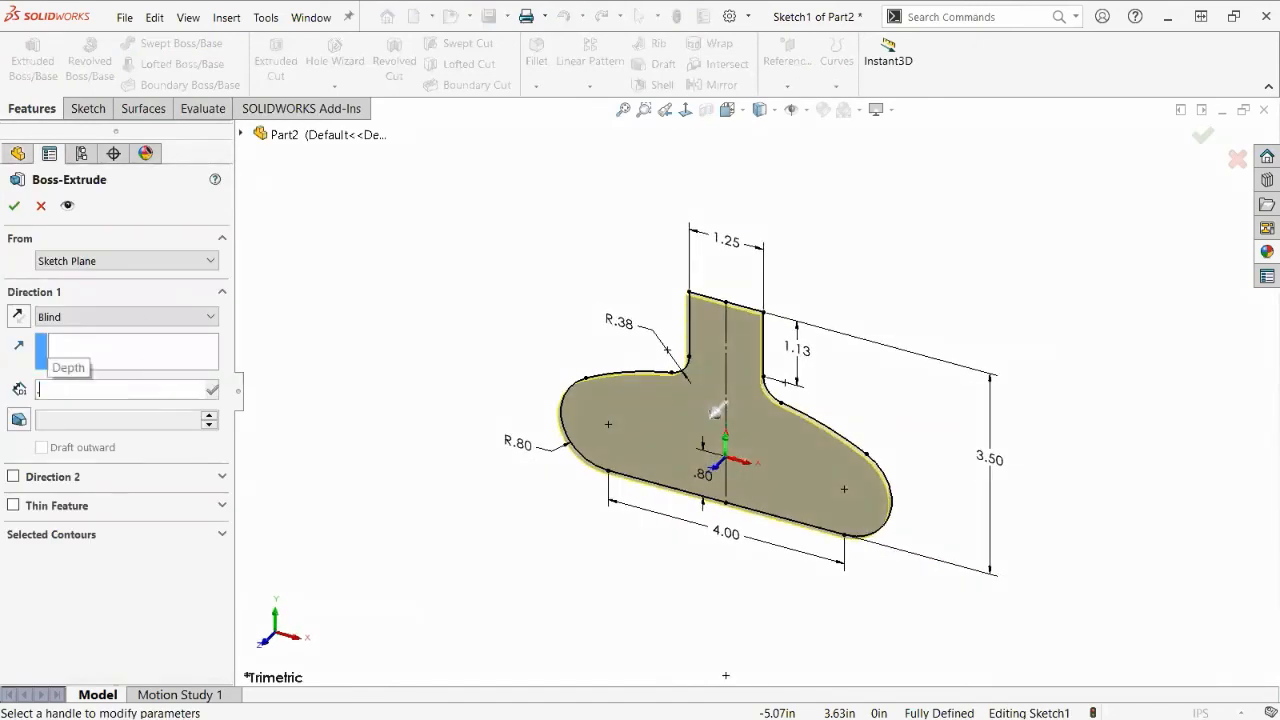
pyautogui.write('5')
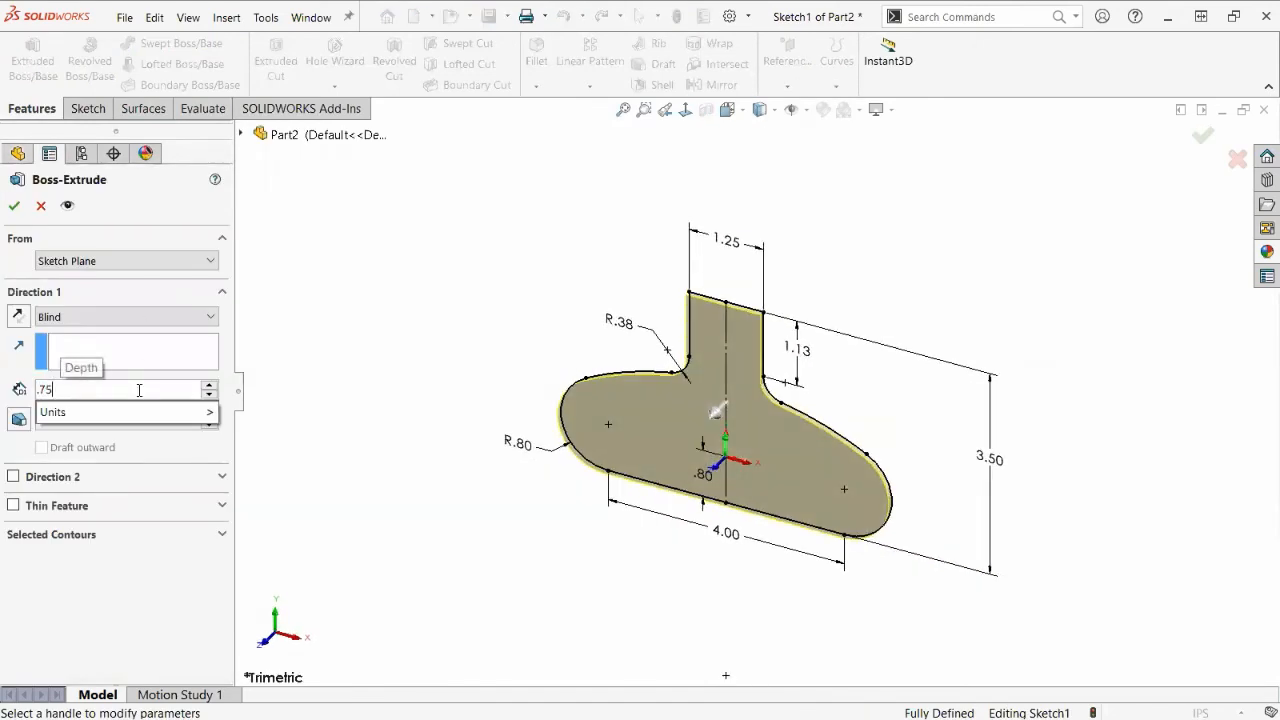
pyautogui.press('Return')
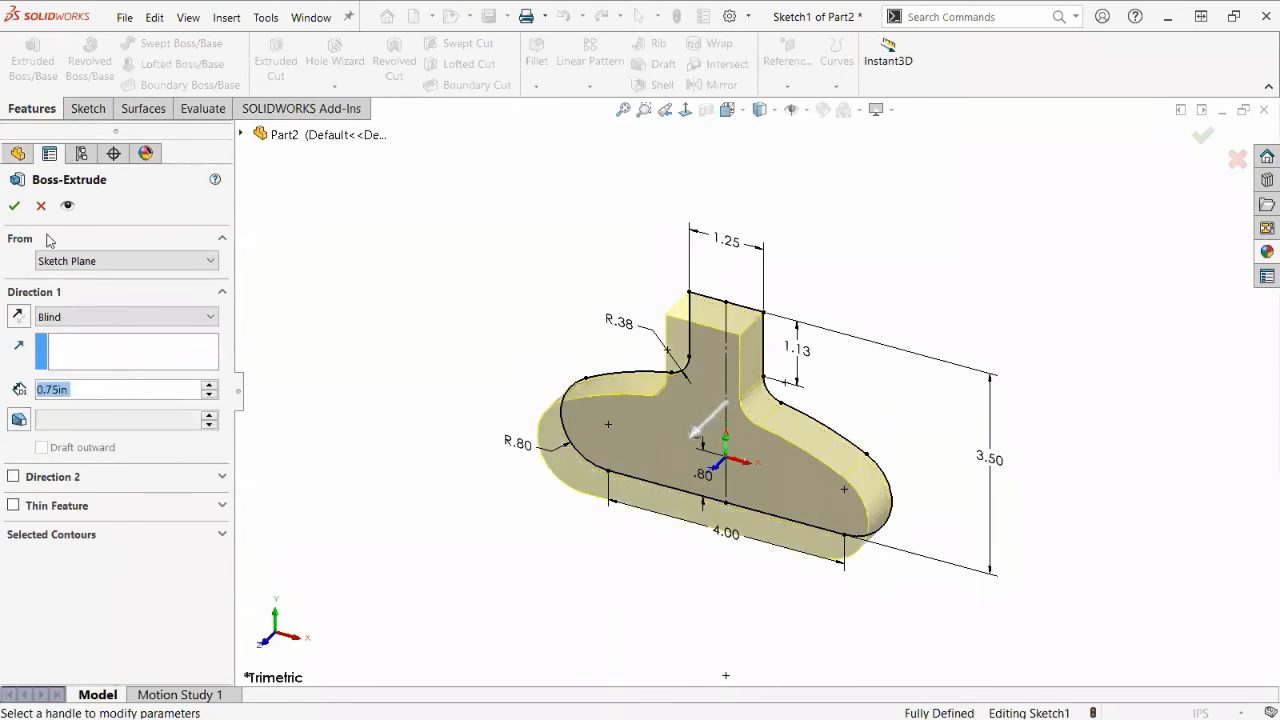
pyautogui.click(14, 207)
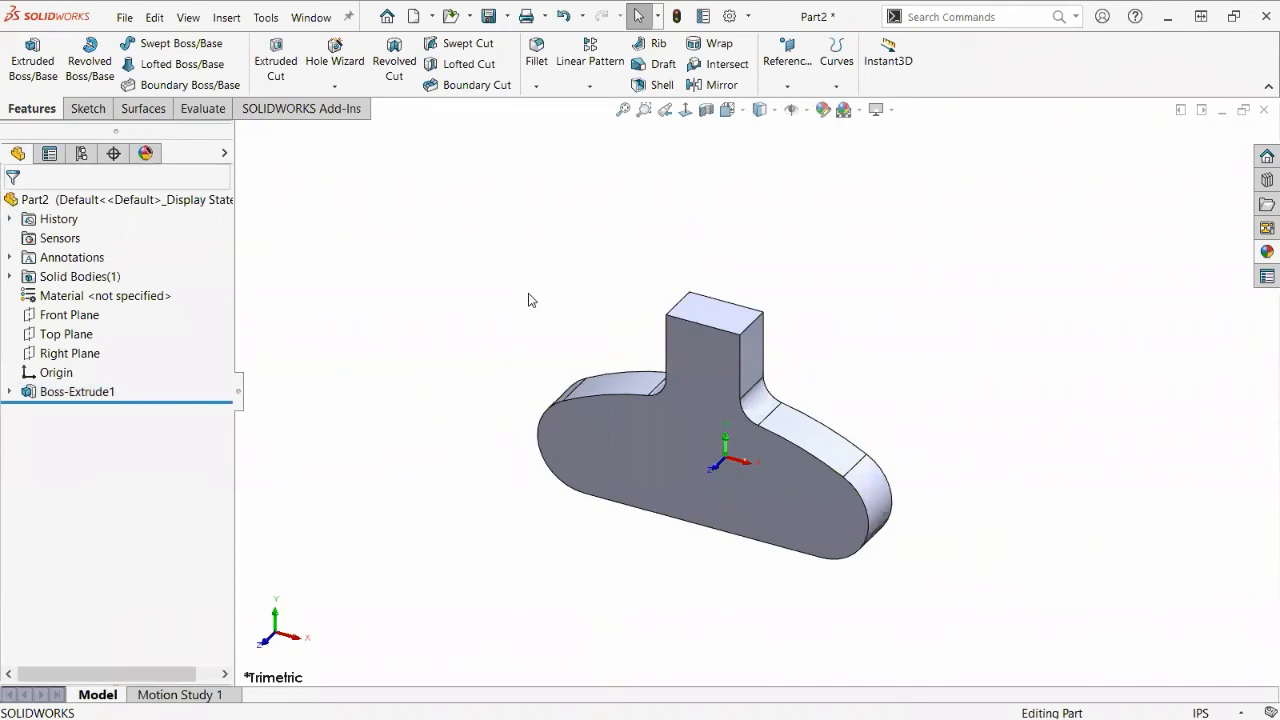
# Switch to the reference sliding jaw part and inspect the extrusion depth dimension of its base feature, Boss-Extrude2.
pyautogui.hotkey('ctrl', 'Tab')
pyautogui.moveTo(534, 308); pyautogui.dragTo(507, 402, button='middle')
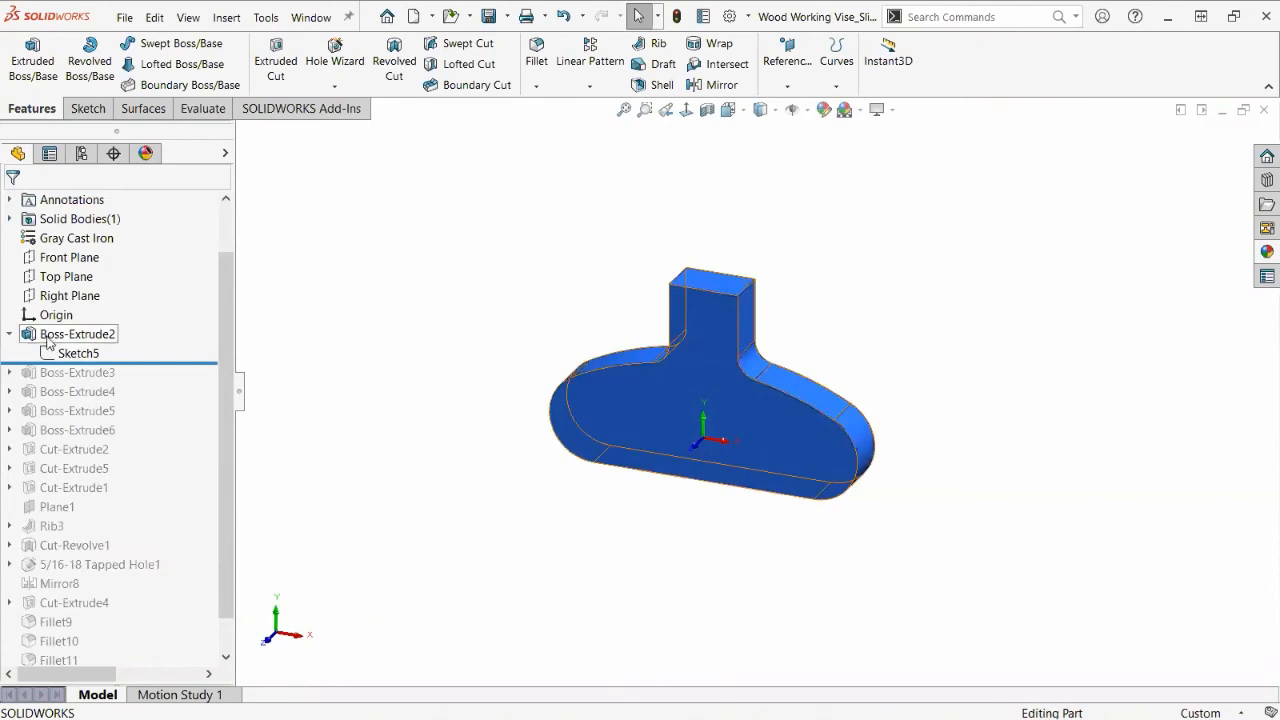
pyautogui.moveTo(30, 339)
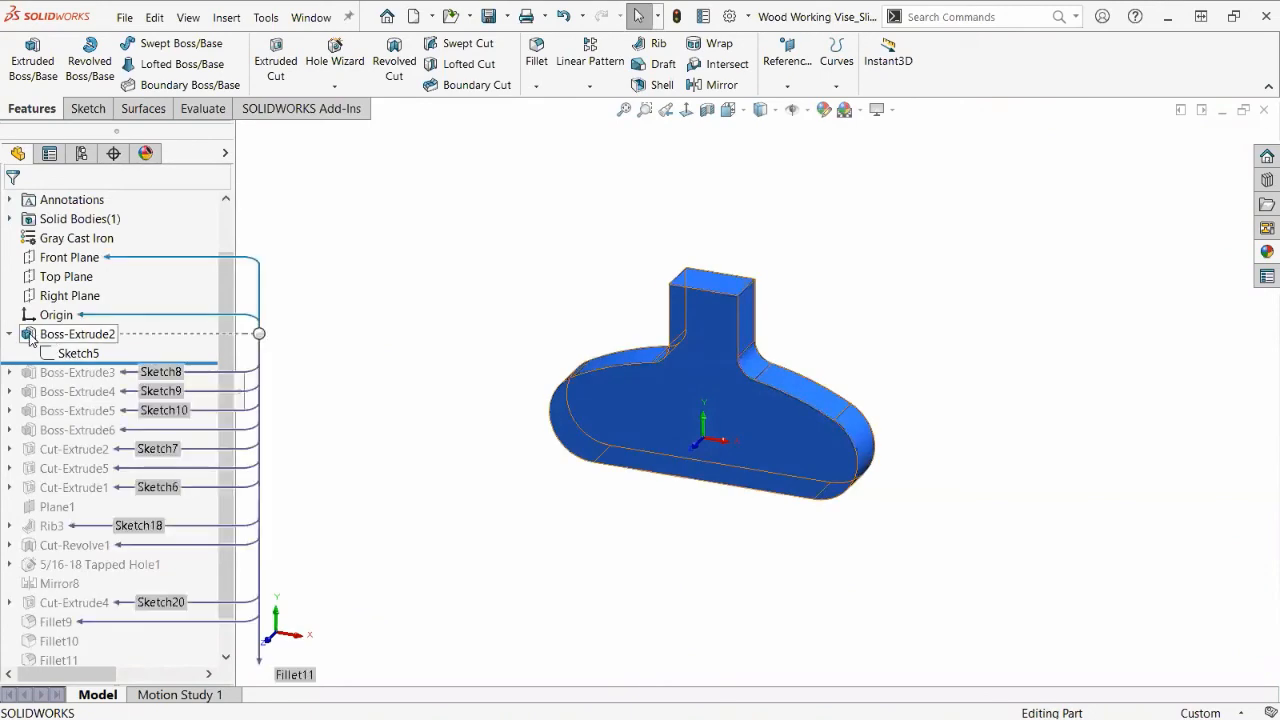
pyautogui.click(30, 339)
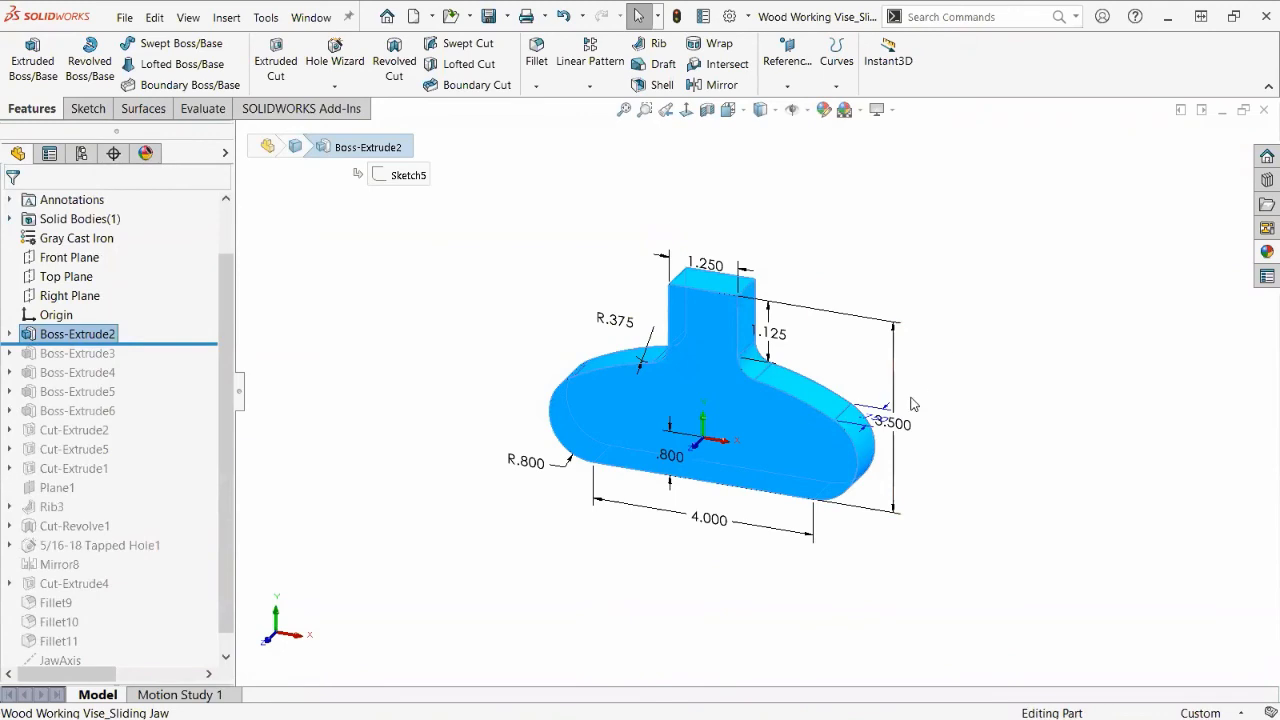
pyautogui.moveTo(817, 405); pyautogui.dragTo(885, 453, button='middle')
pyautogui.moveTo(884, 368); pyautogui.dragTo(1003, 348)
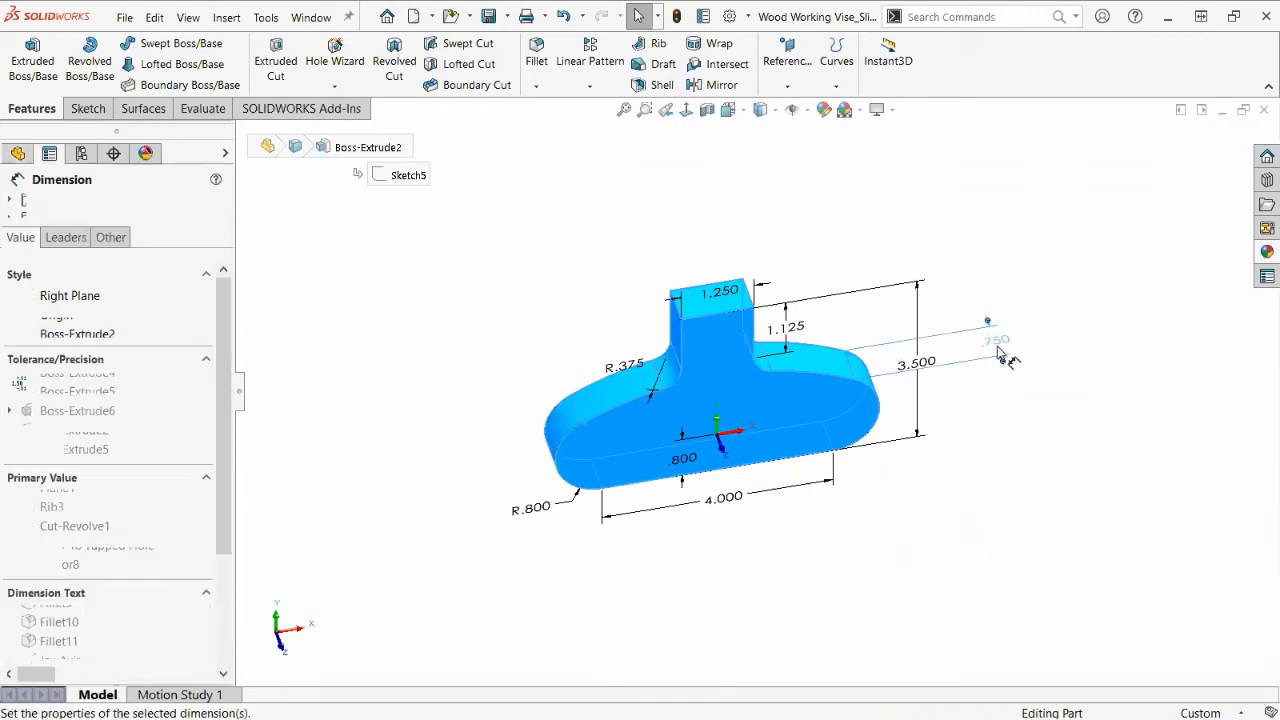
pyautogui.click(1045, 430)
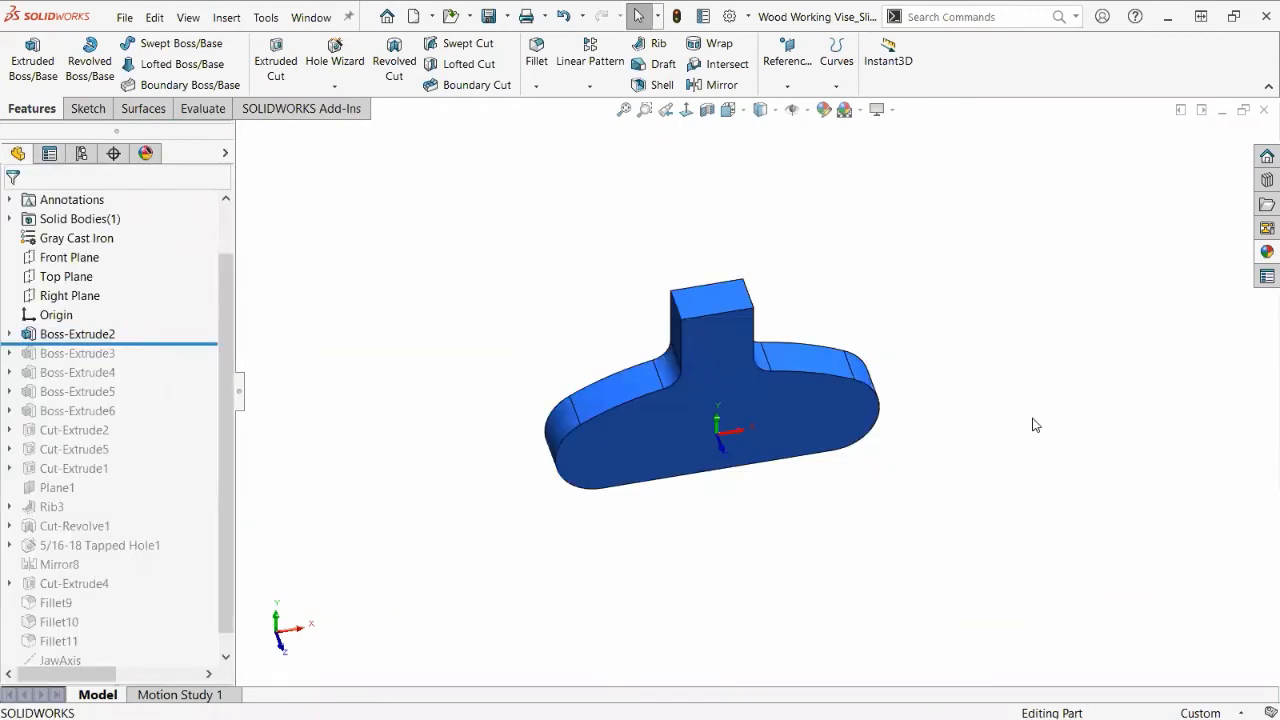
# Roll the reference part's history forward past Boss-Extrude3 and open that feature's sketch to examine the jaw plate profile and its dimensions.
pyautogui.moveTo(171, 340); pyautogui.dragTo(170, 357)
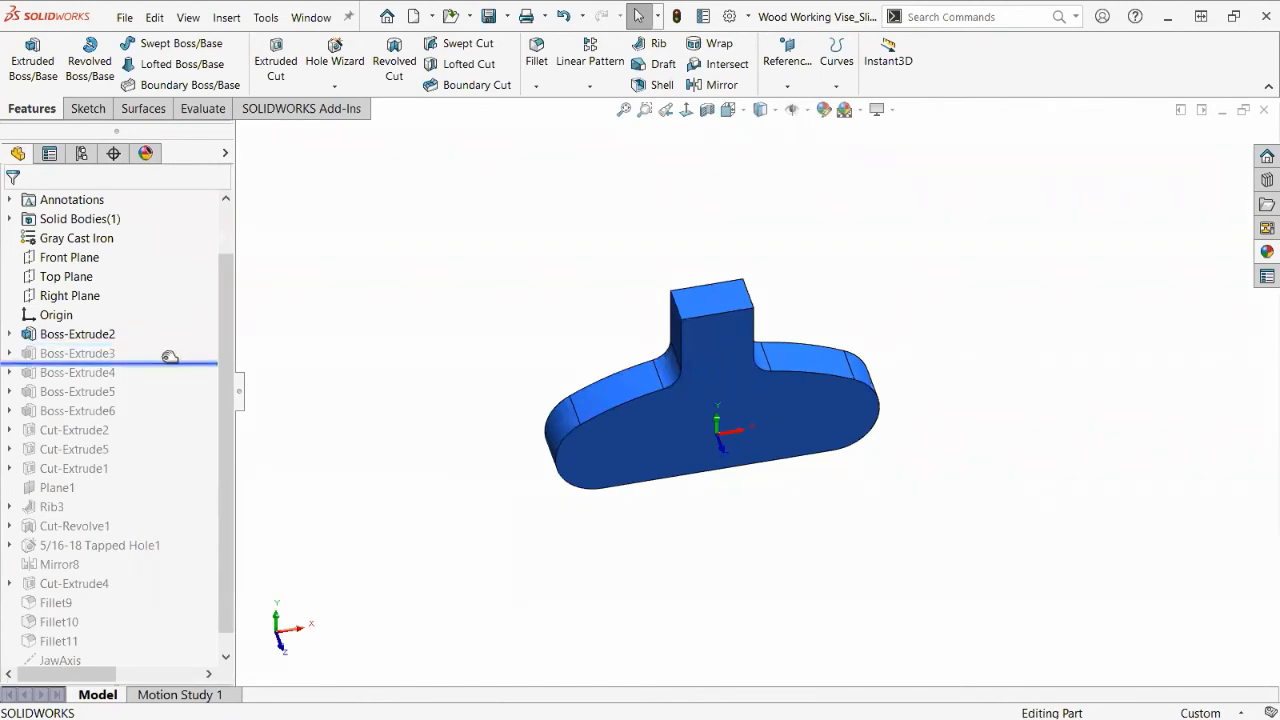
pyautogui.moveTo(170, 357); pyautogui.dragTo(170, 362)
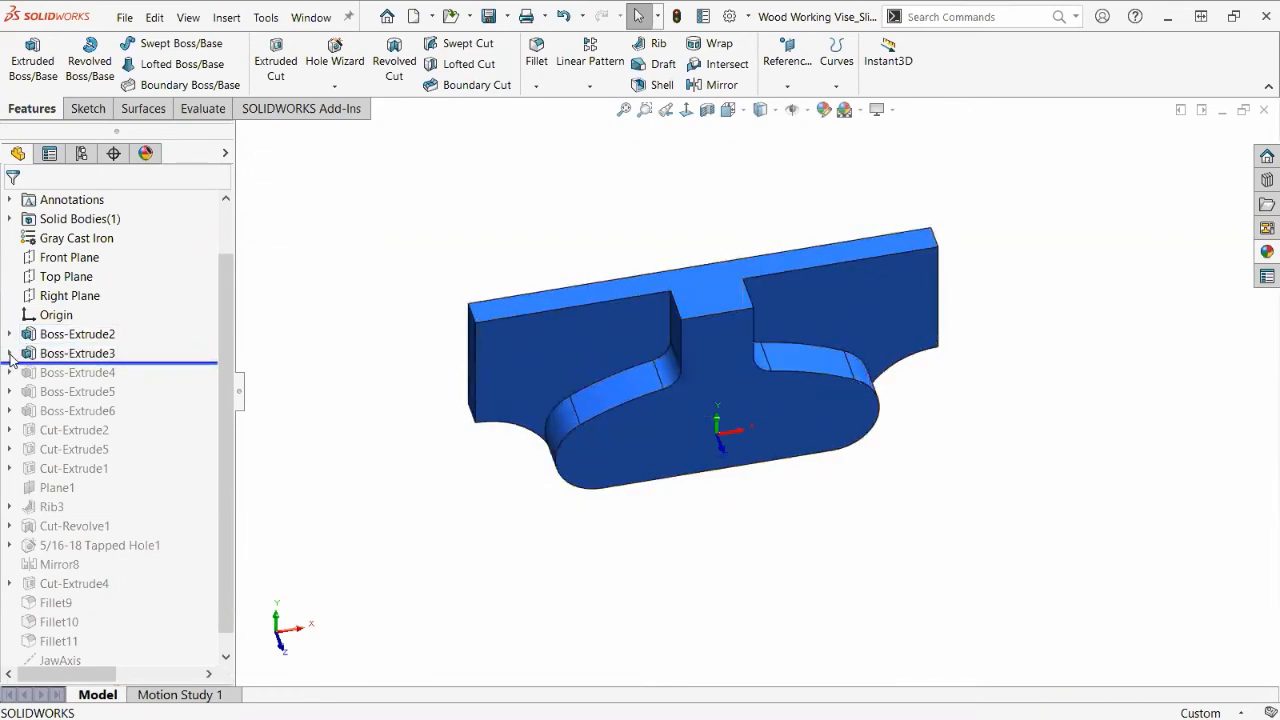
pyautogui.click(9, 355)
pyautogui.click(78, 372)
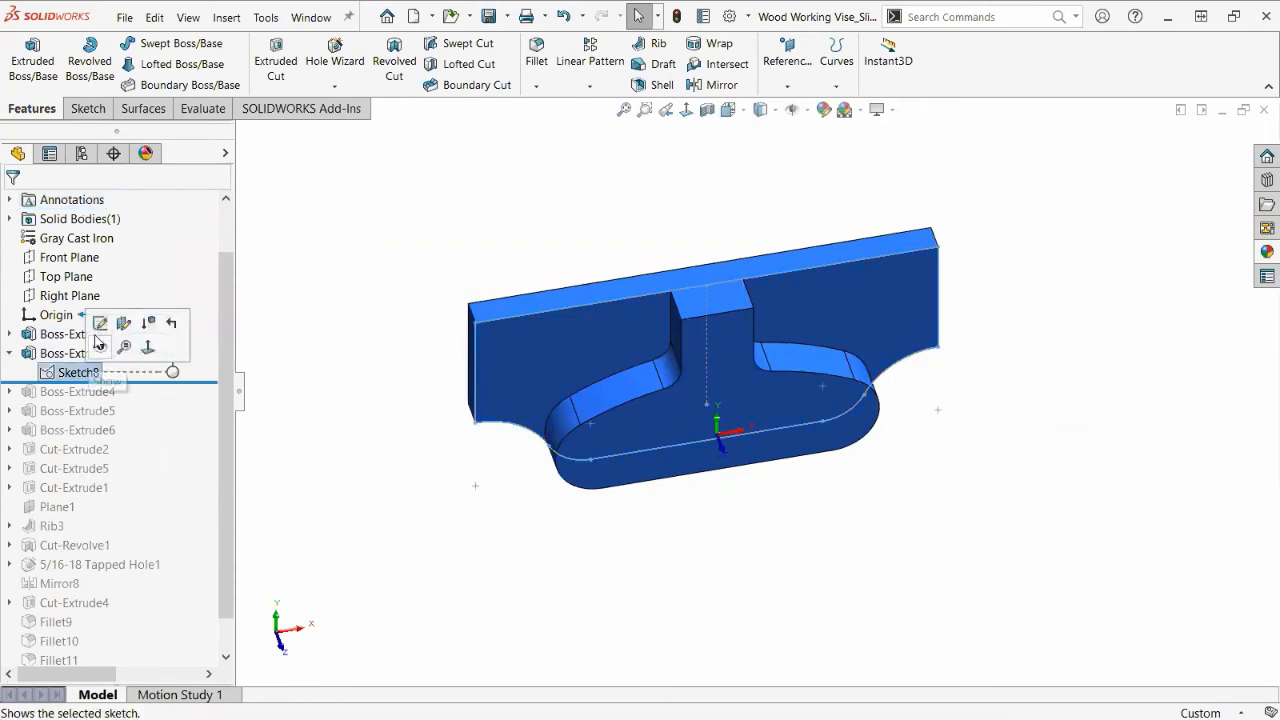
pyautogui.click(100, 323)
pyautogui.moveTo(491, 480)
pyautogui.mouseDown(button='middle')
pyautogui.moveTo(721, 393)
pyautogui.moveTo(789, 391)
pyautogui.moveTo(780, 381)
pyautogui.mouseUp(button='middle')
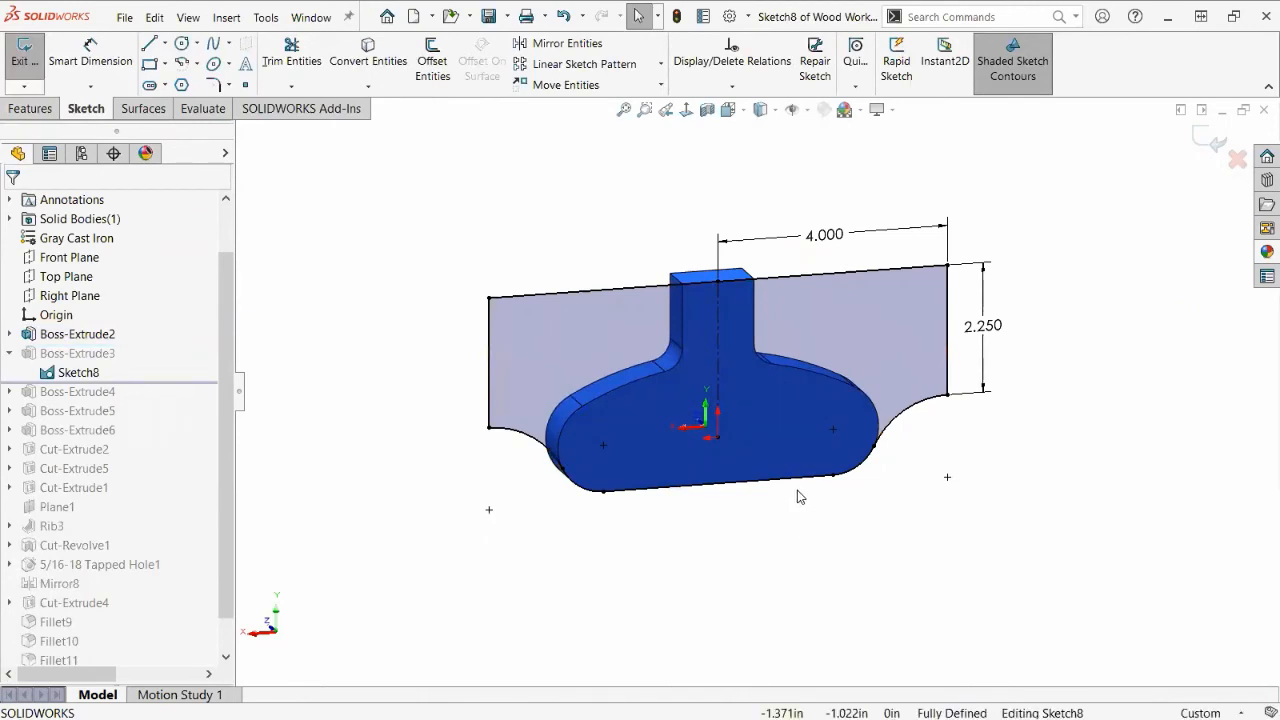
pyautogui.scroll(-1, 797, 490)
# Return to the new part and start a sketch on the back face of the extruded base.
pyautogui.hotkey('ctrl', 'Tab')
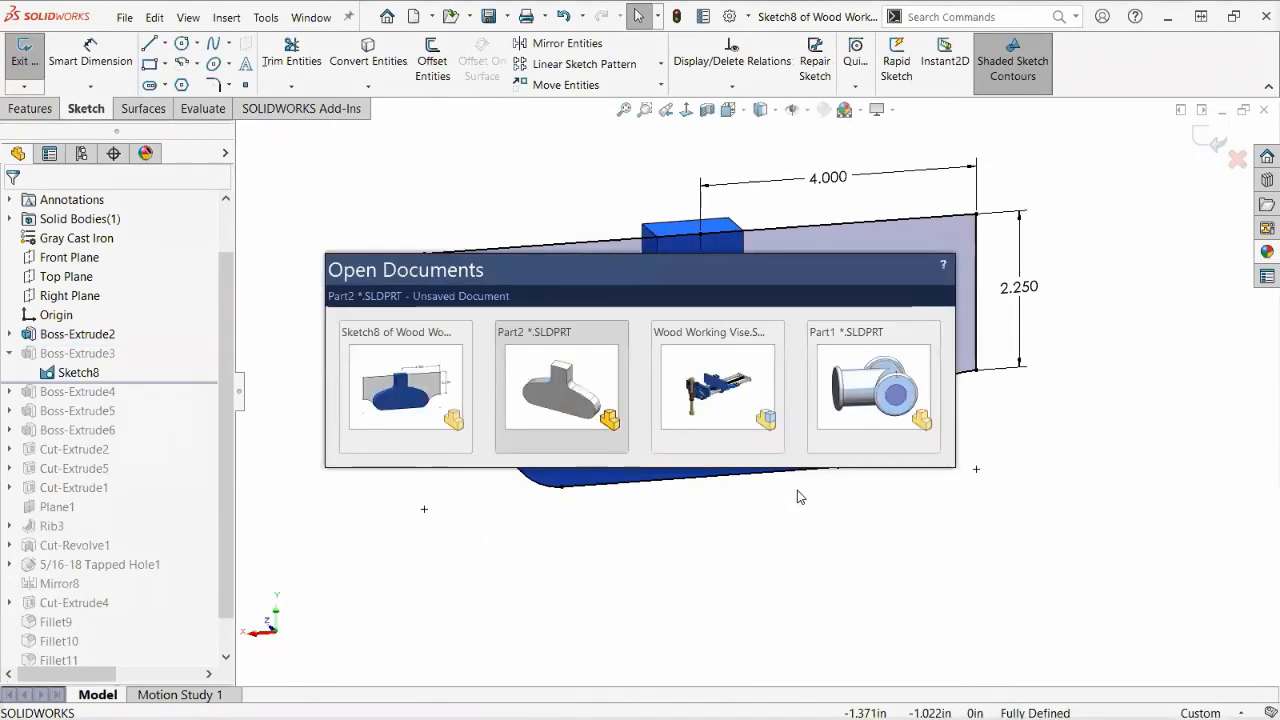
pyautogui.press('Escape')
pyautogui.hotkey('ctrl', 'Tab')
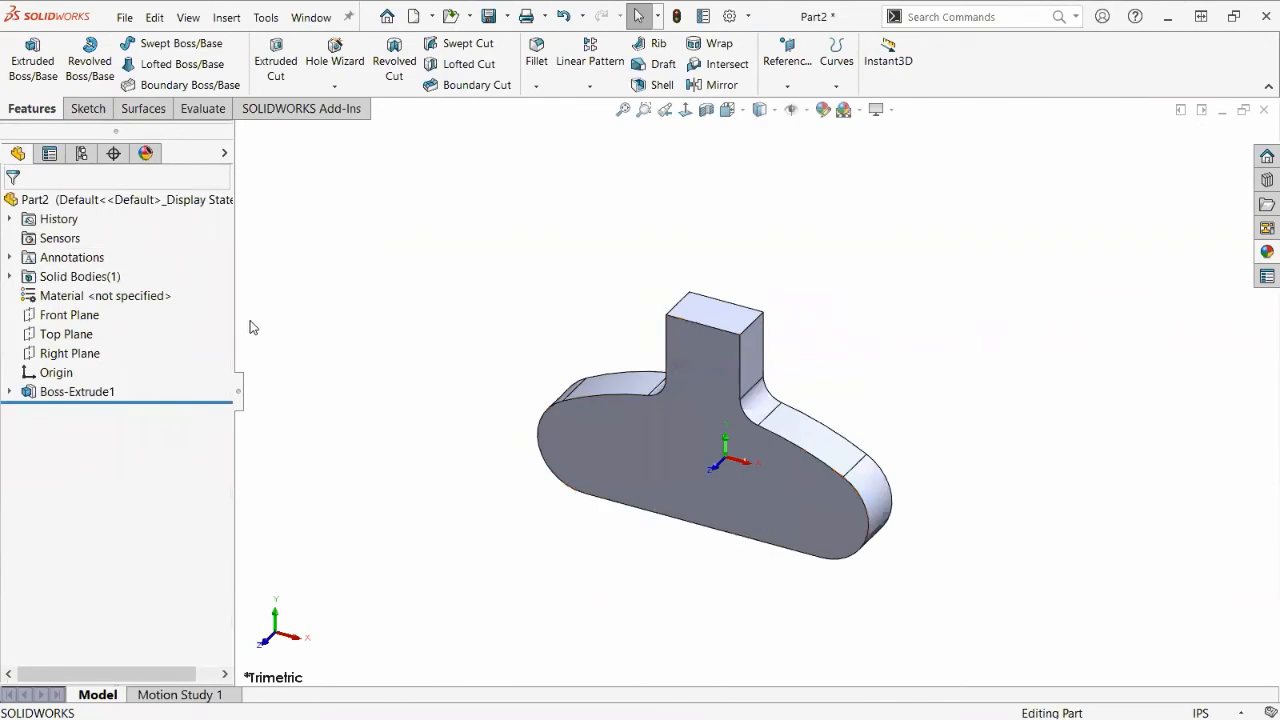
pyautogui.moveTo(543, 503); pyautogui.dragTo(845, 452, button='middle')
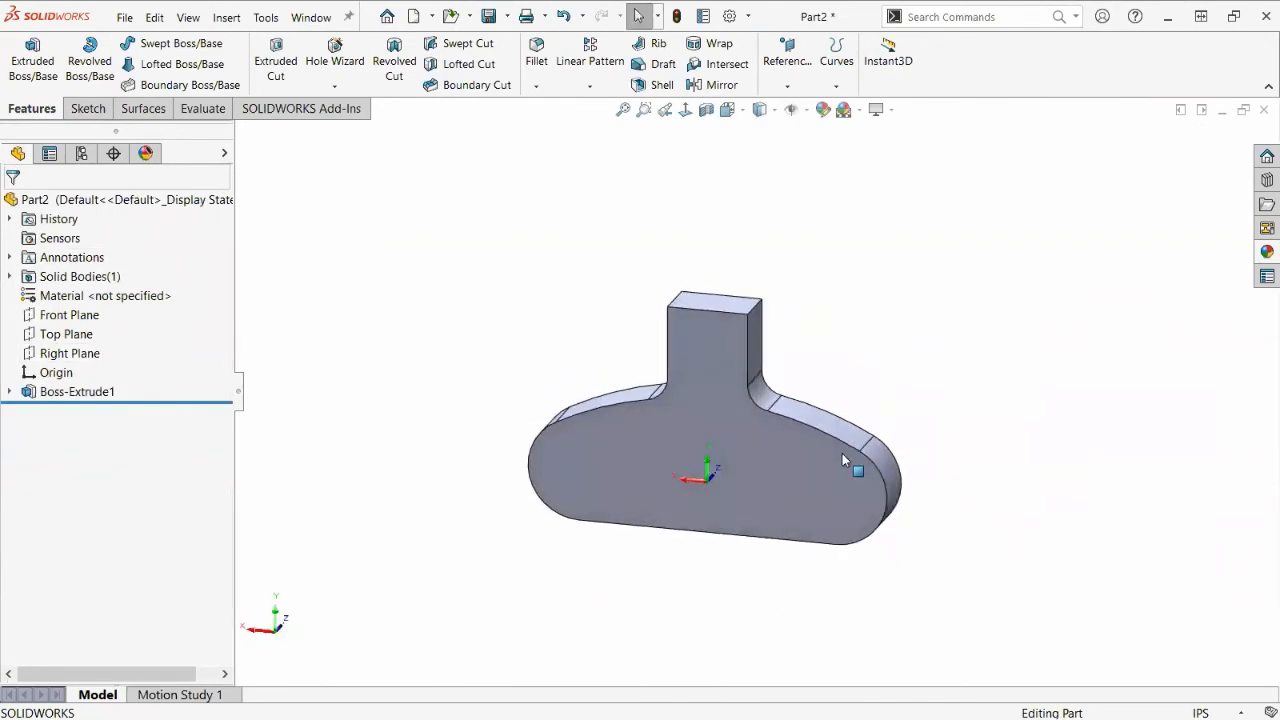
pyautogui.click(693, 400)
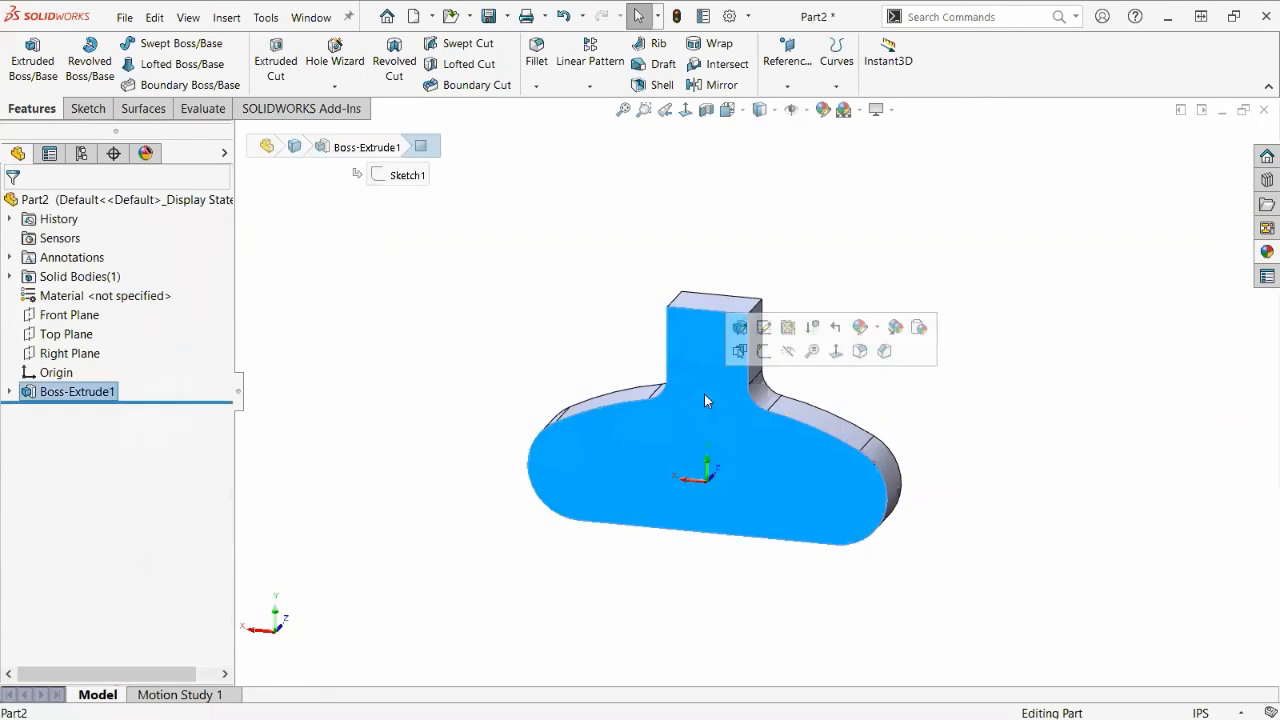
pyautogui.click(763, 351)
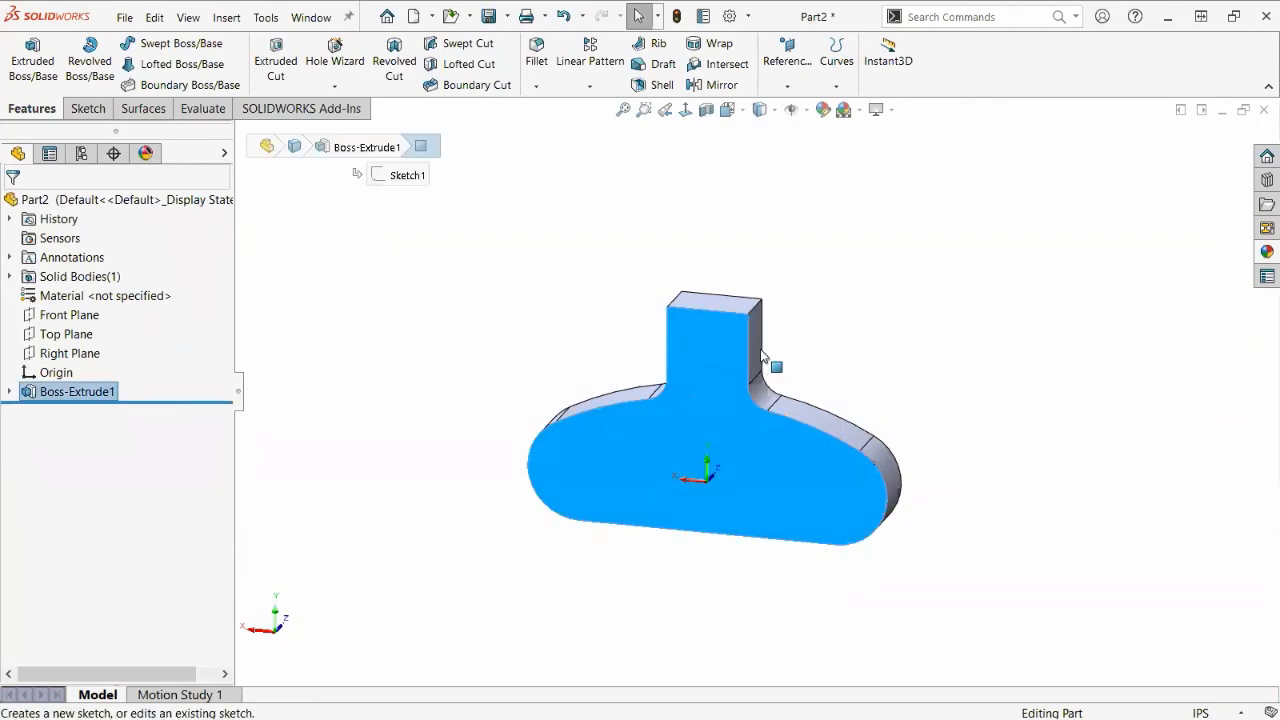
pyautogui.scroll(3, 703, 564)
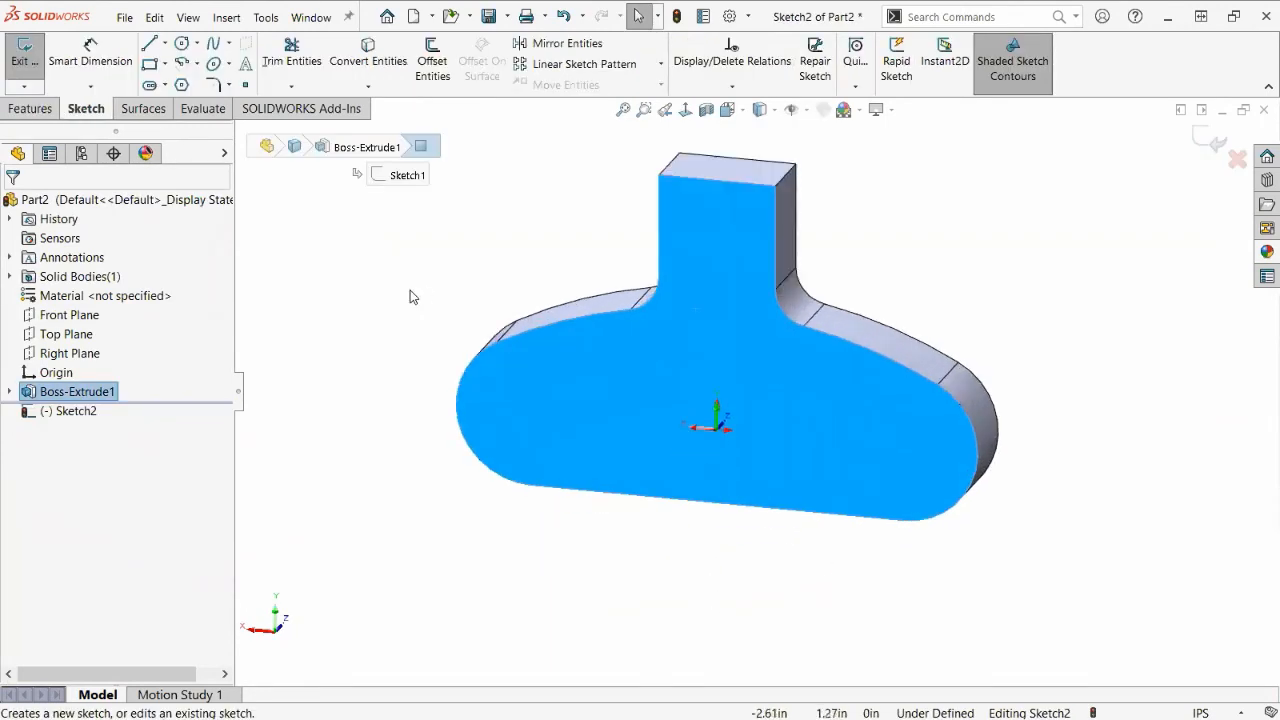
# Check the reference plate sketch, and convert the back face's two rounded end edges and bottom edge into sketch entities in the new part.
pyautogui.hotkey('ctrl', 'Tab')
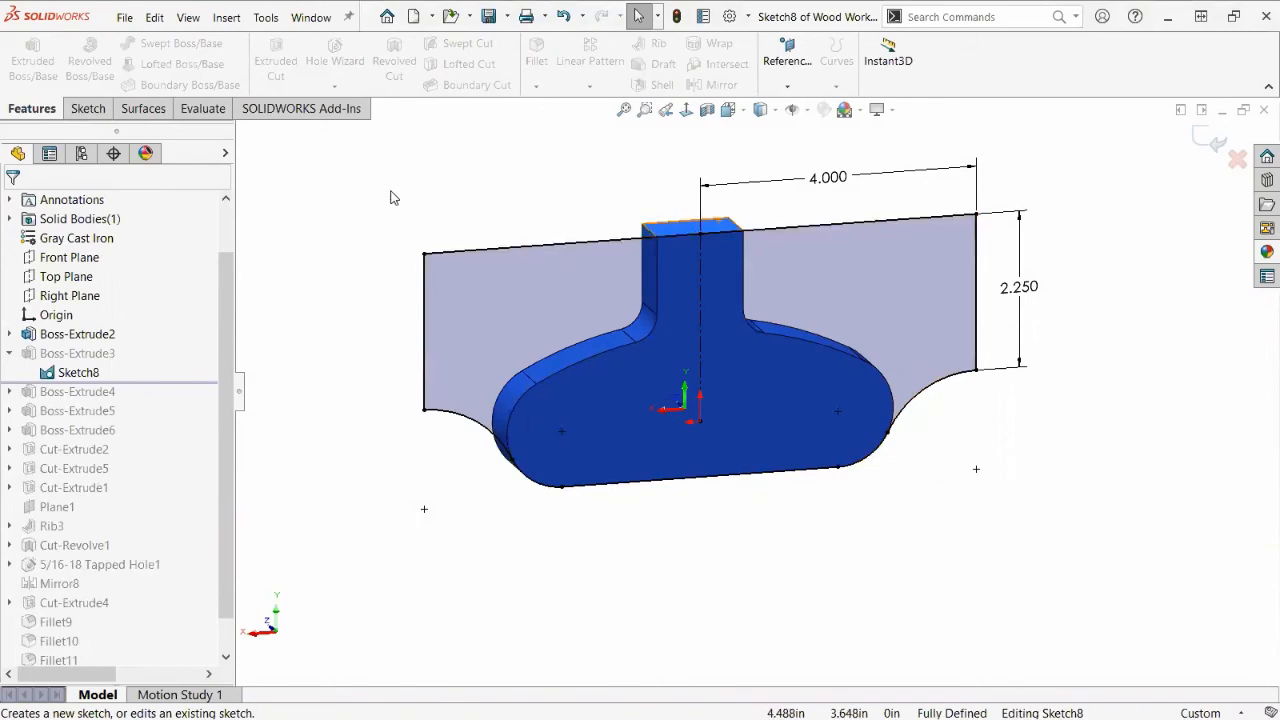
pyautogui.hotkey('ctrl', 'Tab')
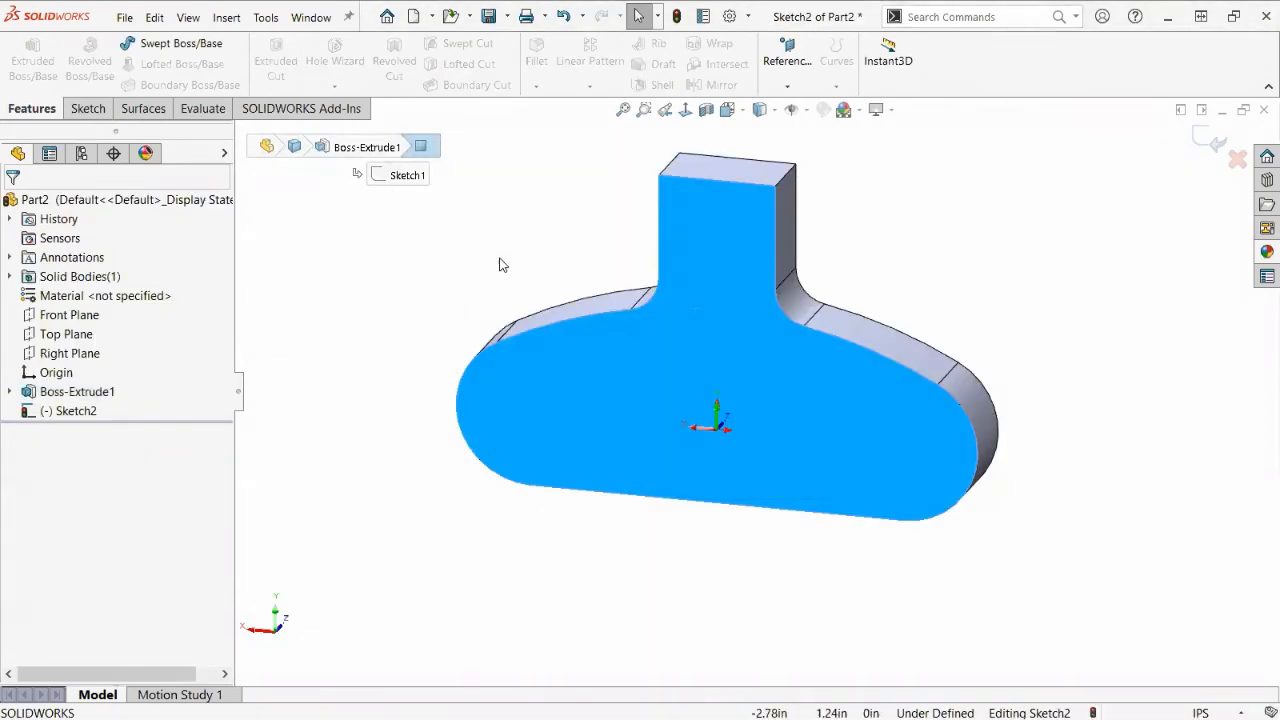
pyautogui.click(560, 160)
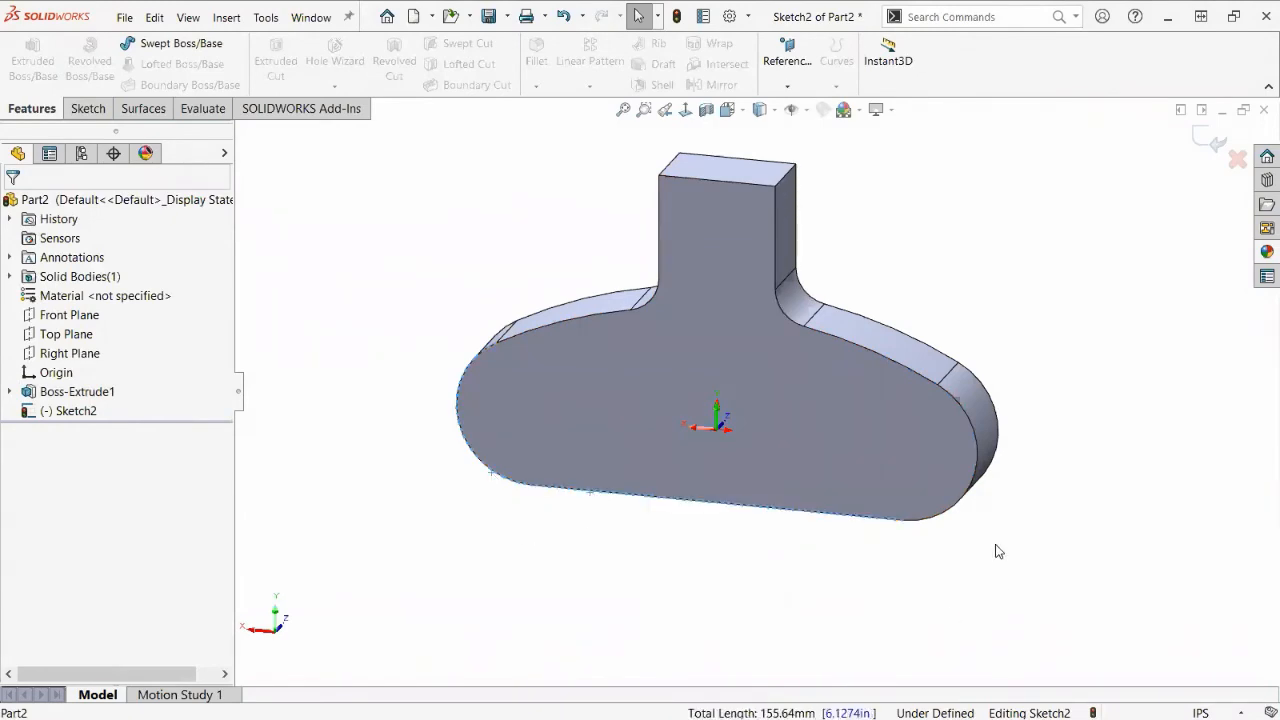
pyautogui.keyDown('ctrl'); pyautogui.click(948, 517); pyautogui.keyUp('ctrl')
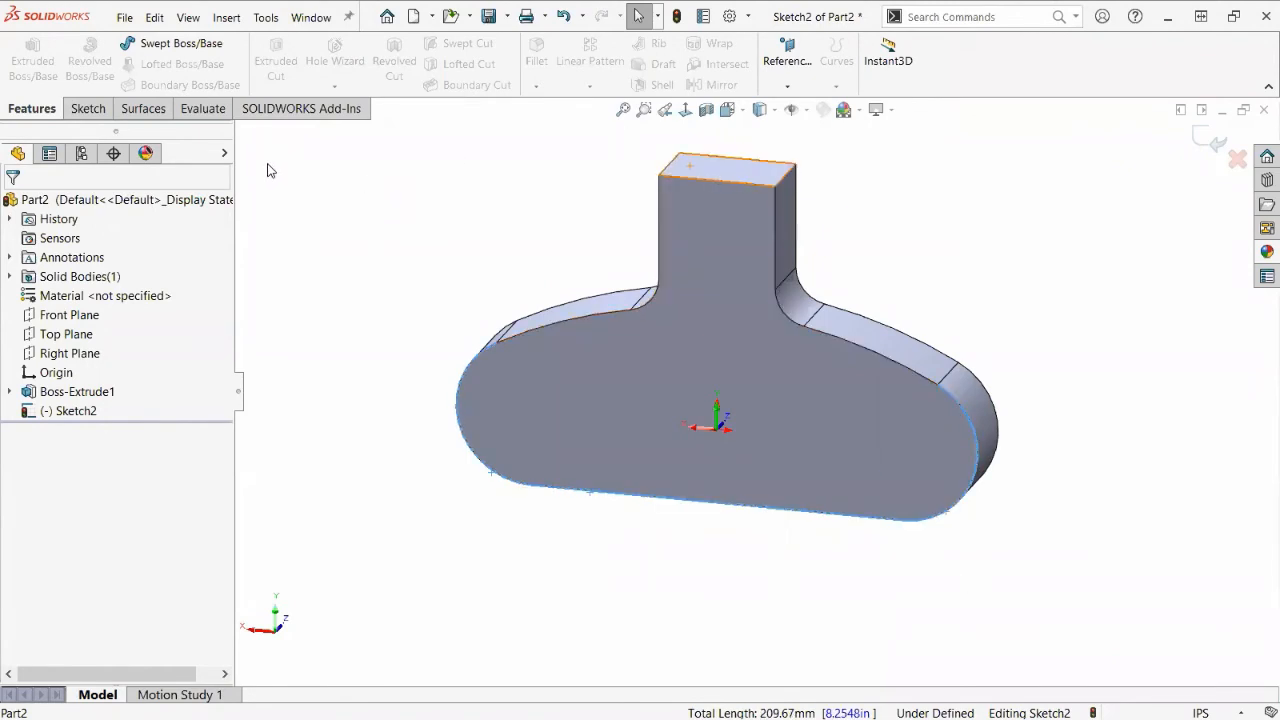
pyautogui.click(89, 109)
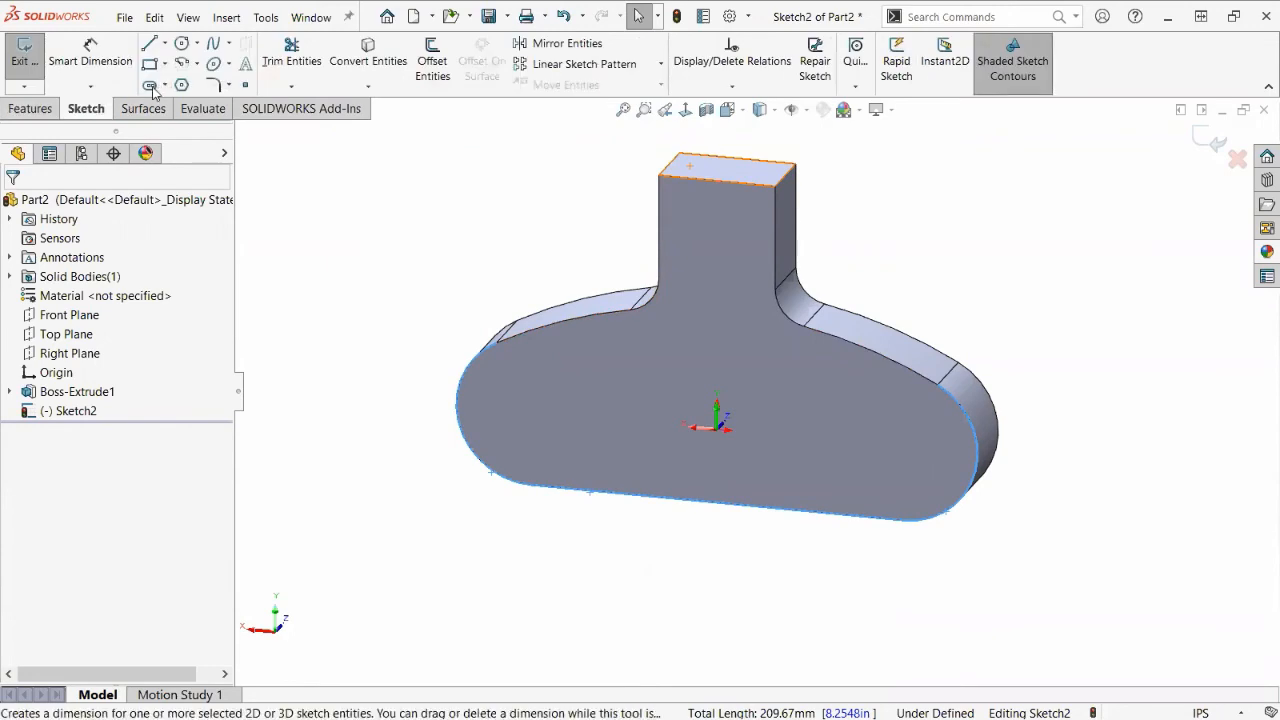
pyautogui.click(372, 59)
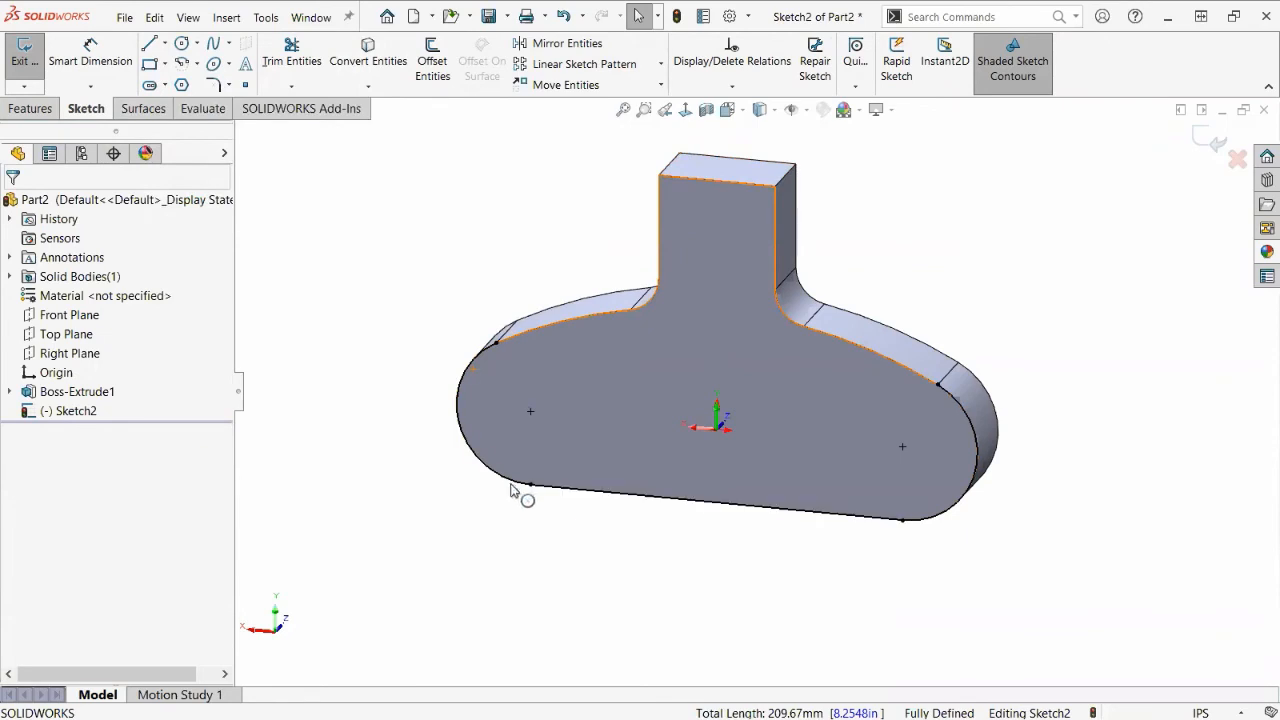
# Inspect the converted end arc and its upper endpoint, and compare them with the plate profile in the reference sketch.
pyautogui.click(497, 345)
pyautogui.click(472, 367)
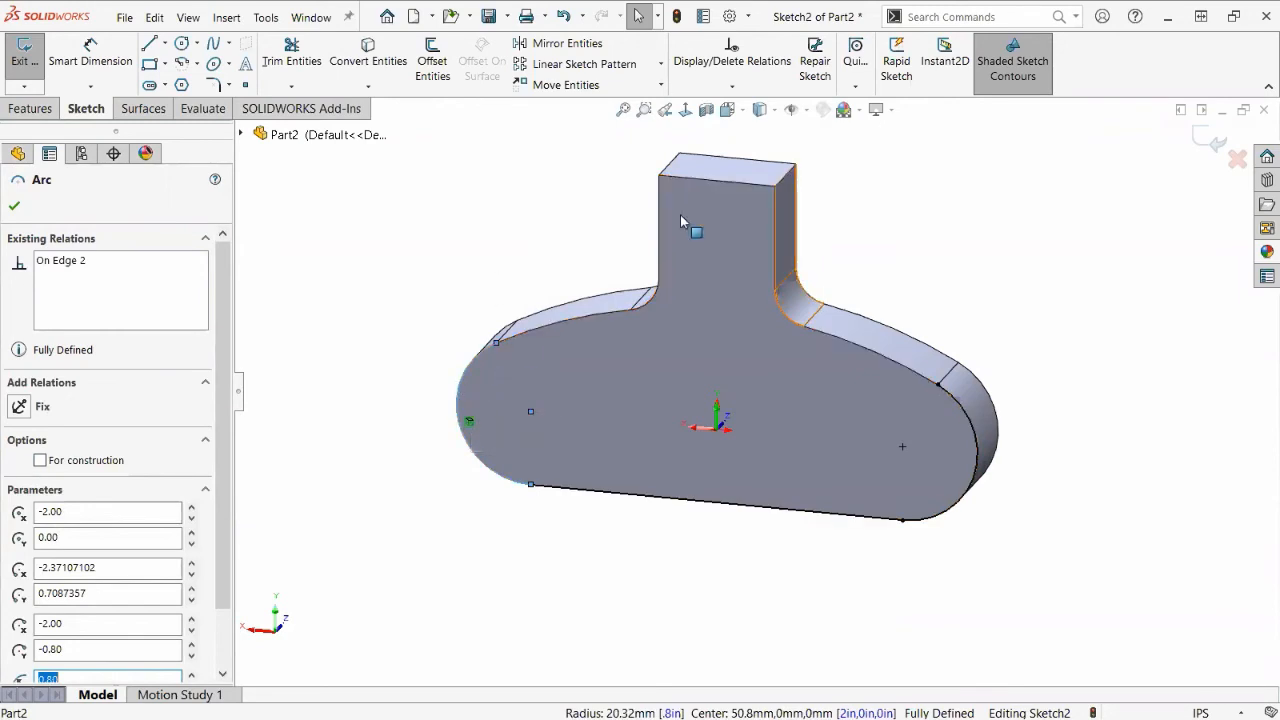
pyautogui.click(479, 271)
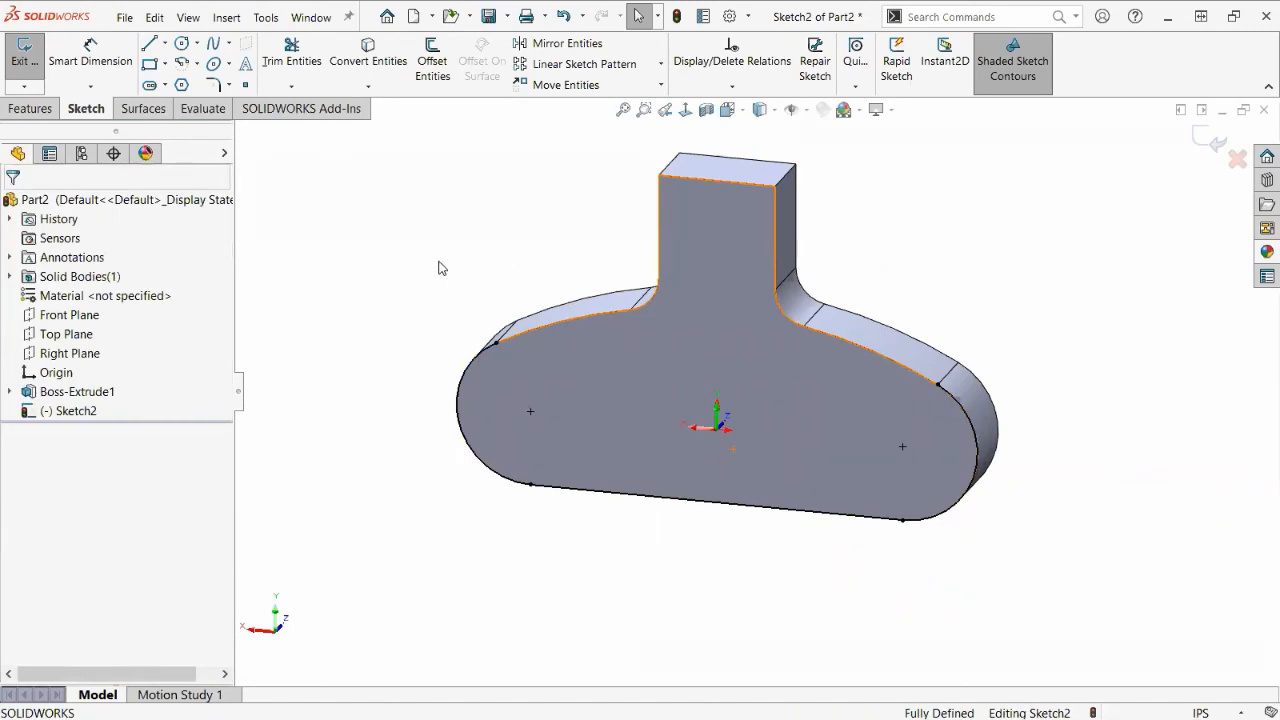
pyautogui.hotkey('ctrl', 'Tab')
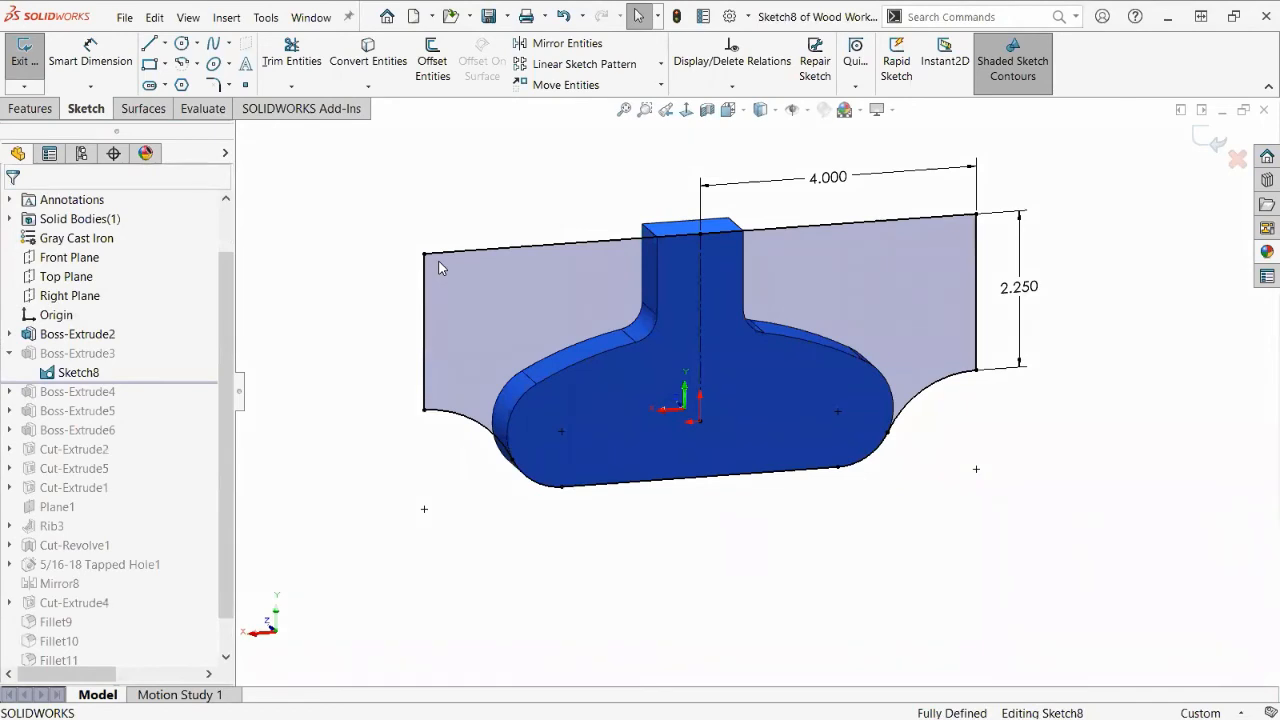
pyautogui.hotkey('ctrl', 'Tab')
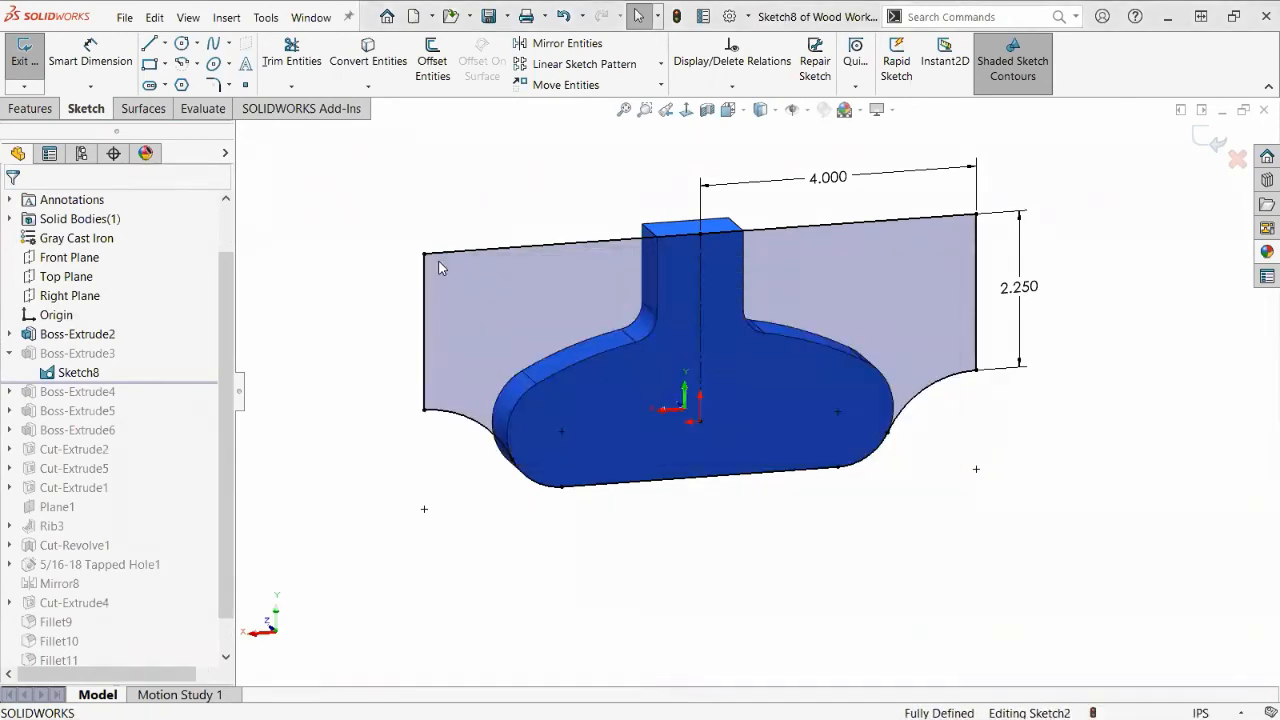
pyautogui.scroll(2, 637, 246)
pyautogui.scroll(-1, 817, 280)
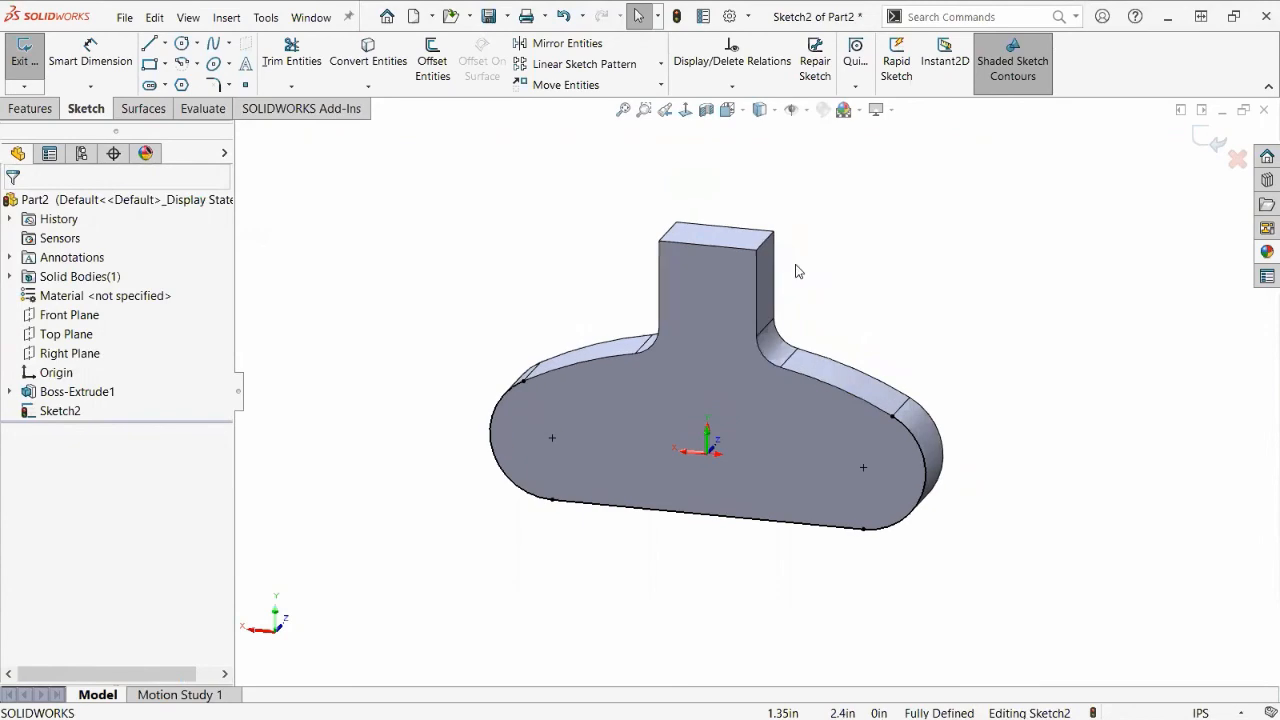
pyautogui.click(149, 43)
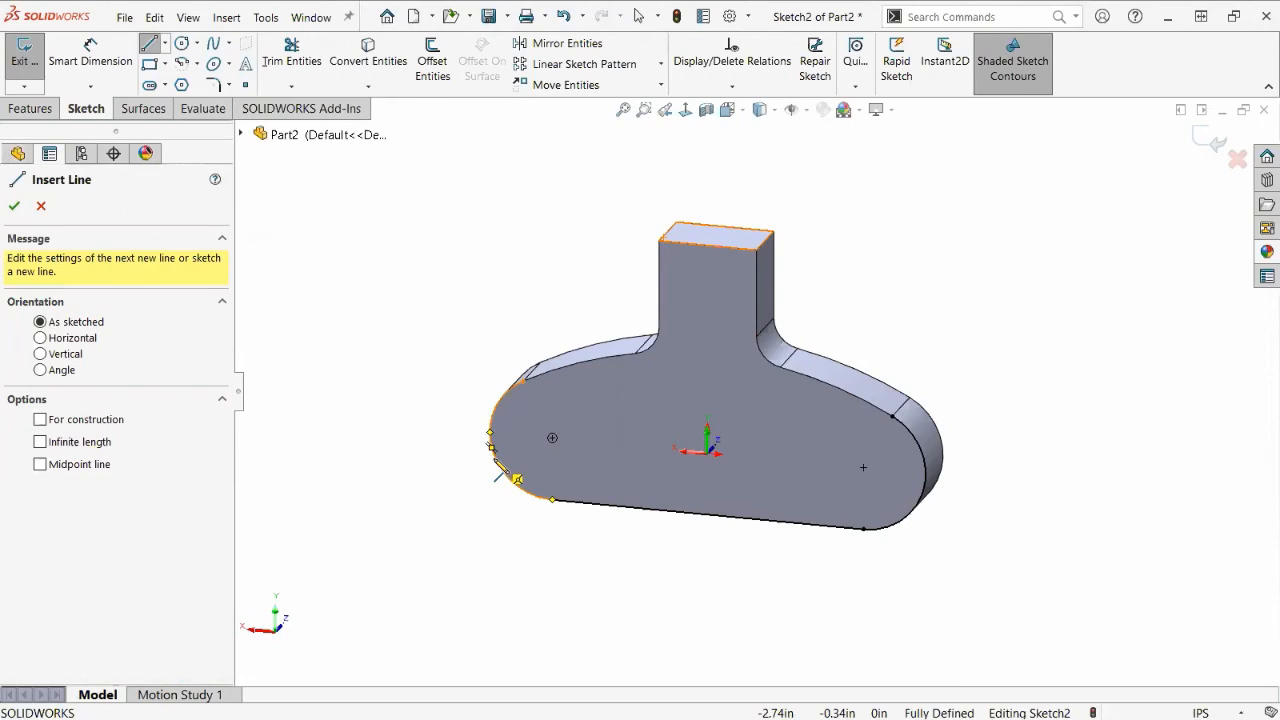
pyautogui.click(490, 432)
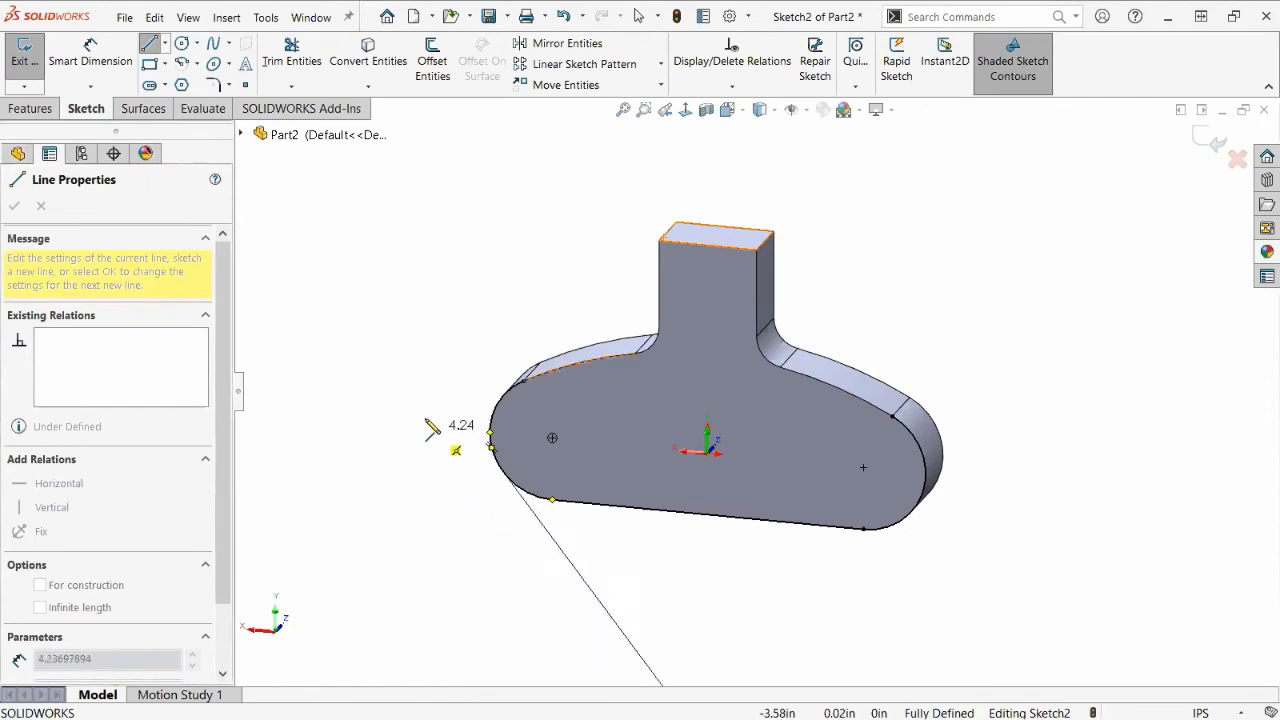
pyautogui.press('Escape')
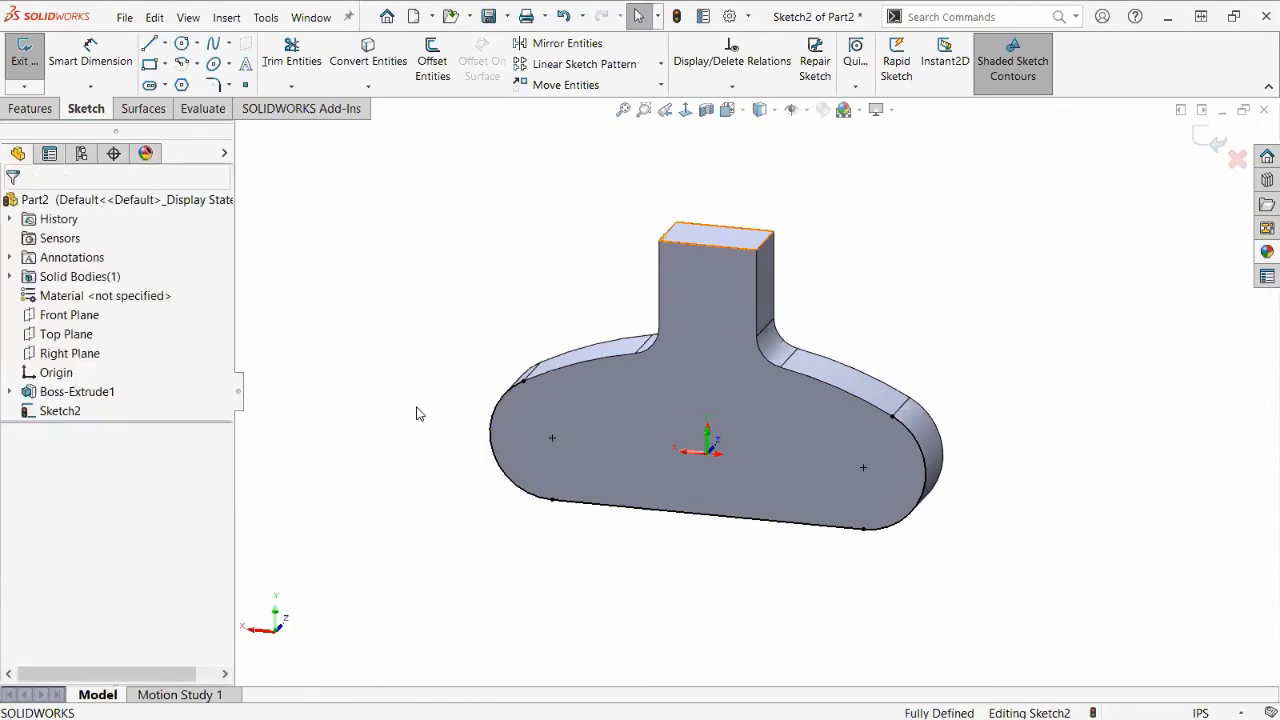
pyautogui.click(197, 66)
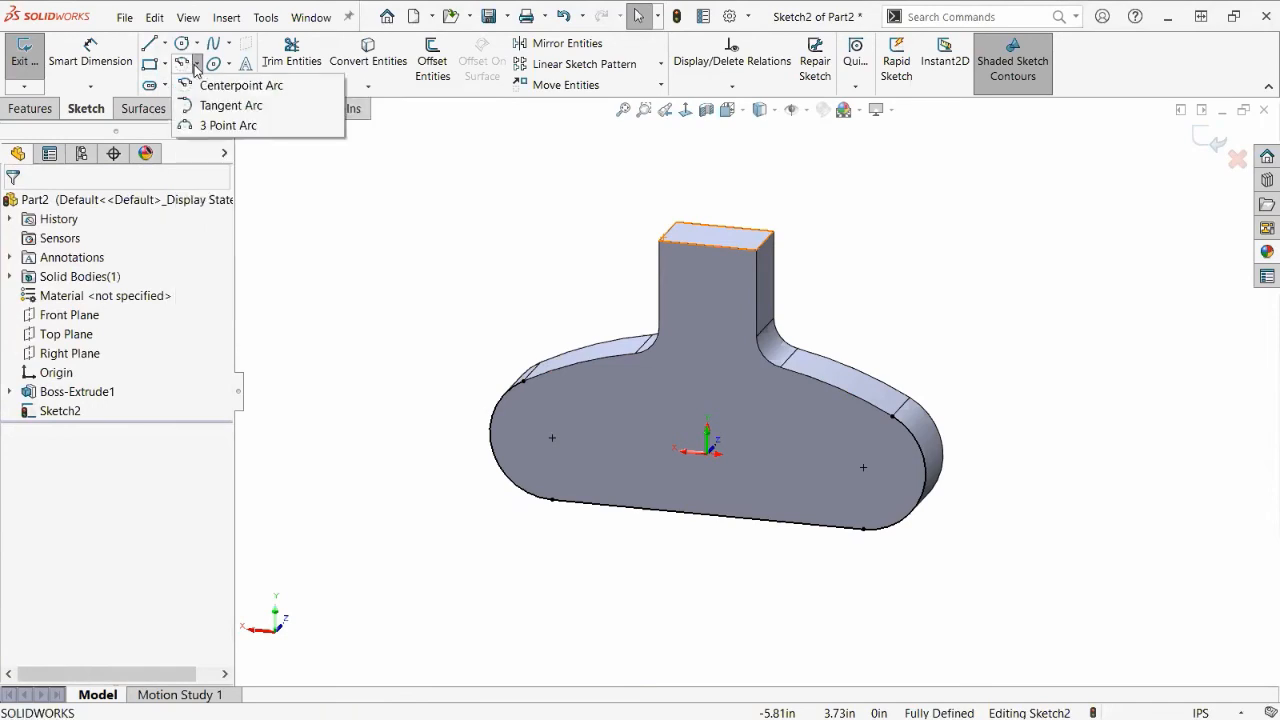
pyautogui.click(229, 106)
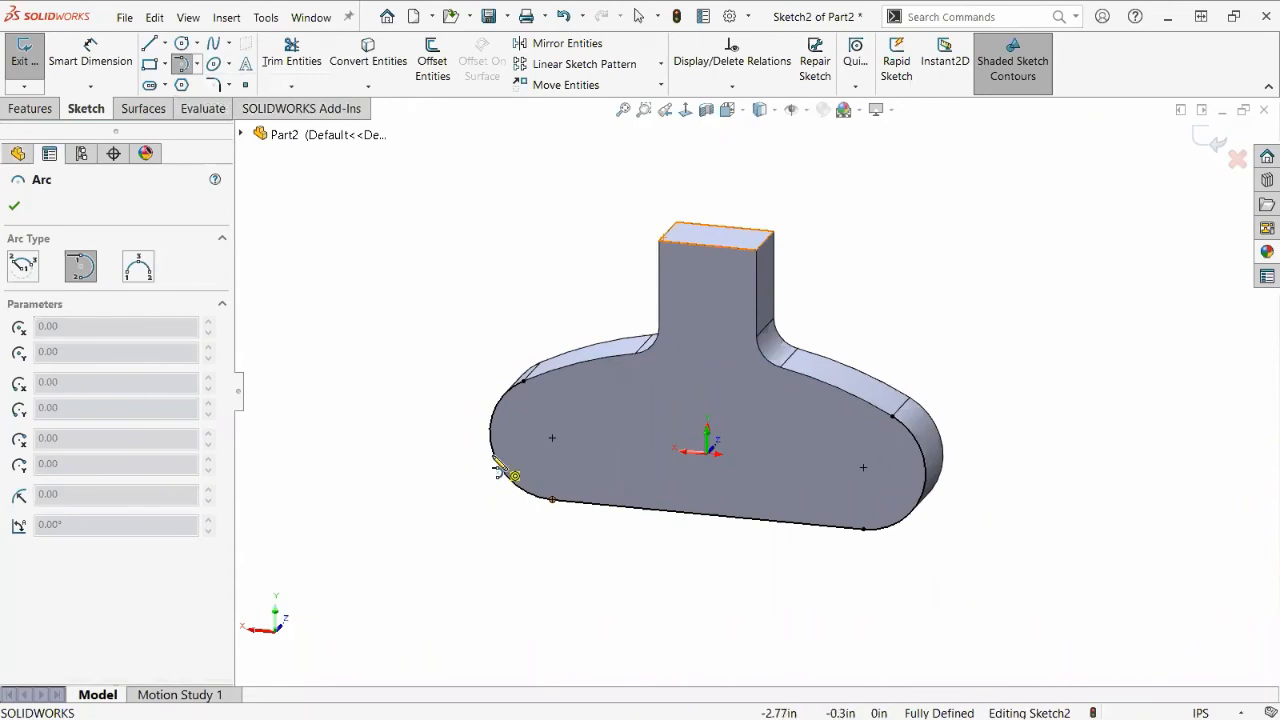
pyautogui.click(493, 460)
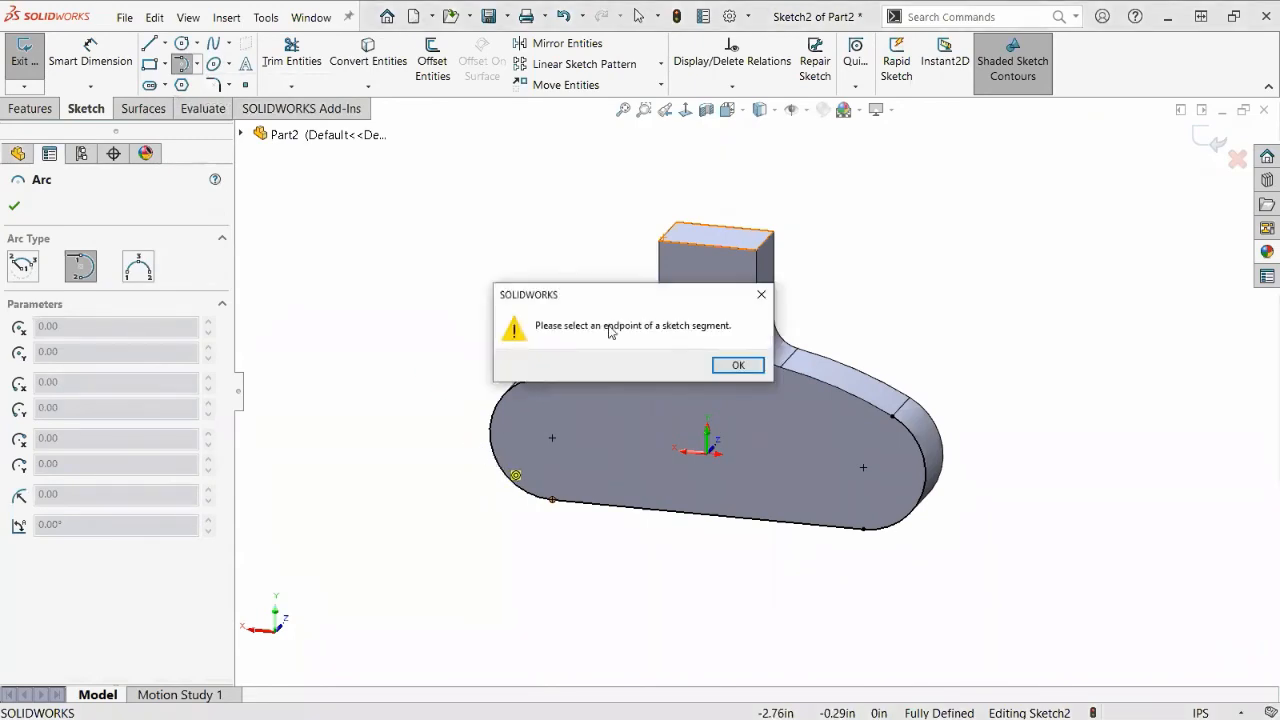
pyautogui.click(738, 366)
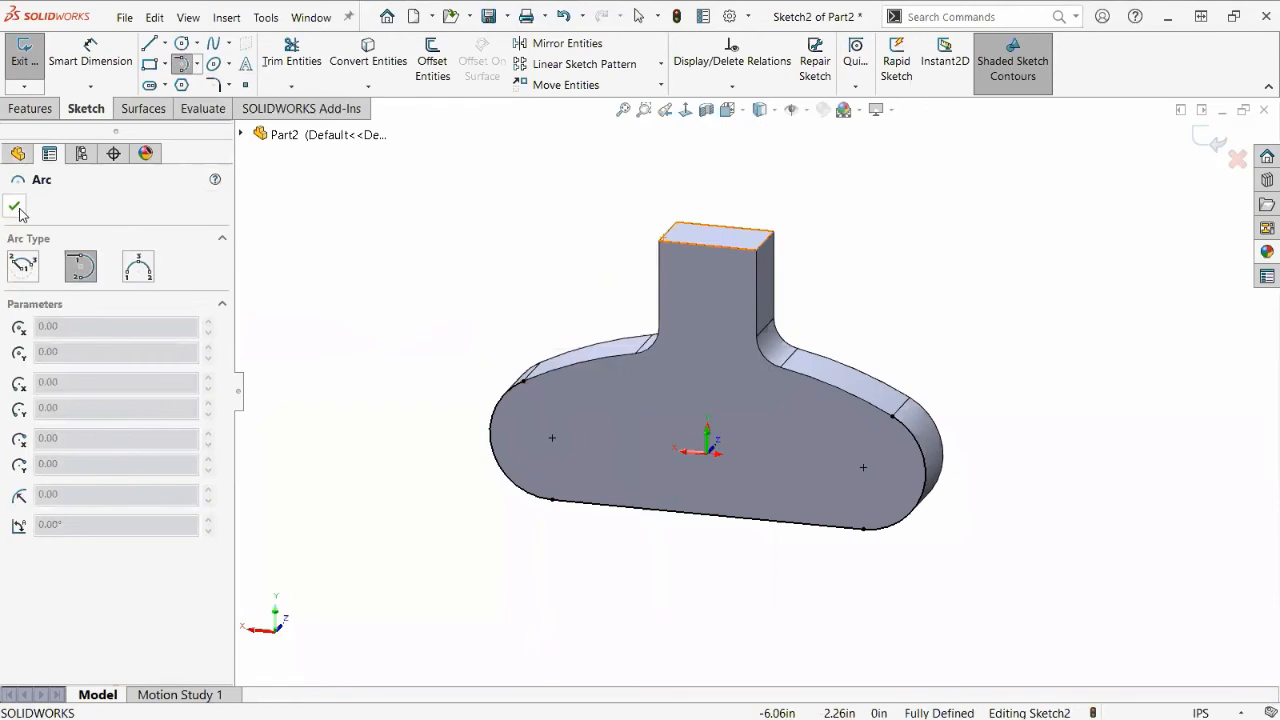
pyautogui.press('Escape')
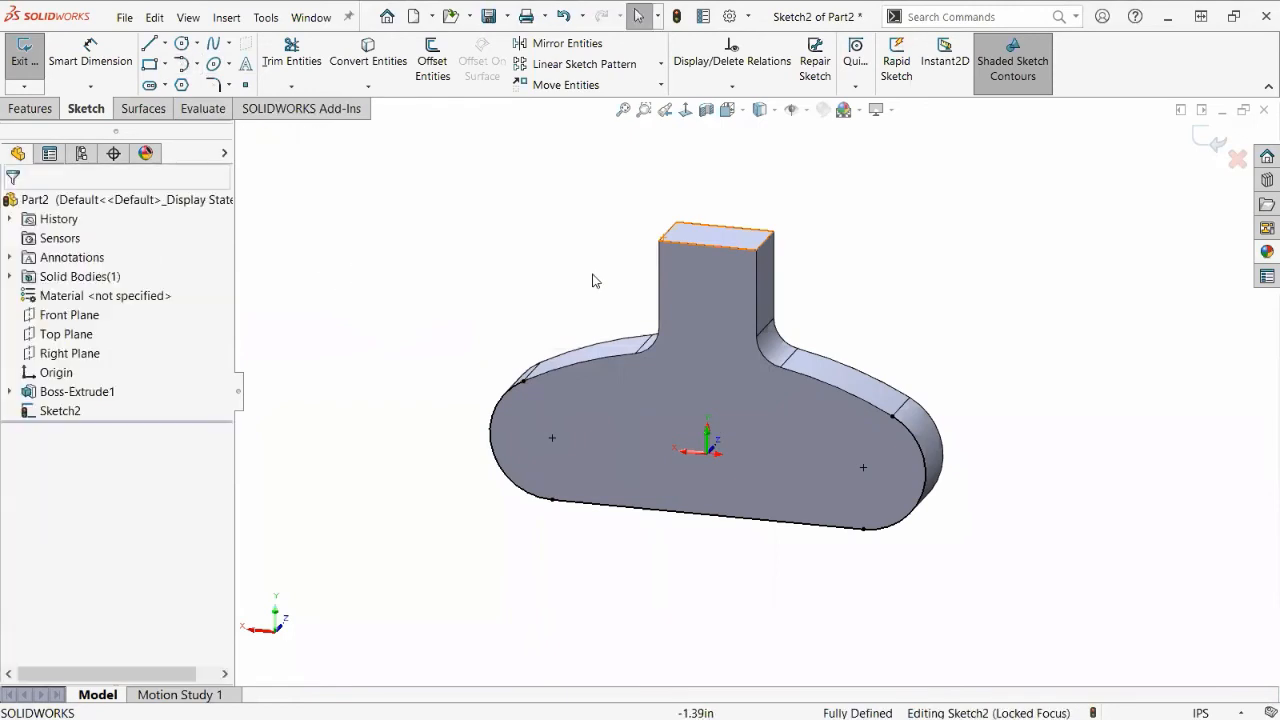
# Shorten both converted end arcs by moving their upper endpoints down along the rounded ends to Y about -0.34 in and -0.31 in.
pyautogui.click(503, 403)
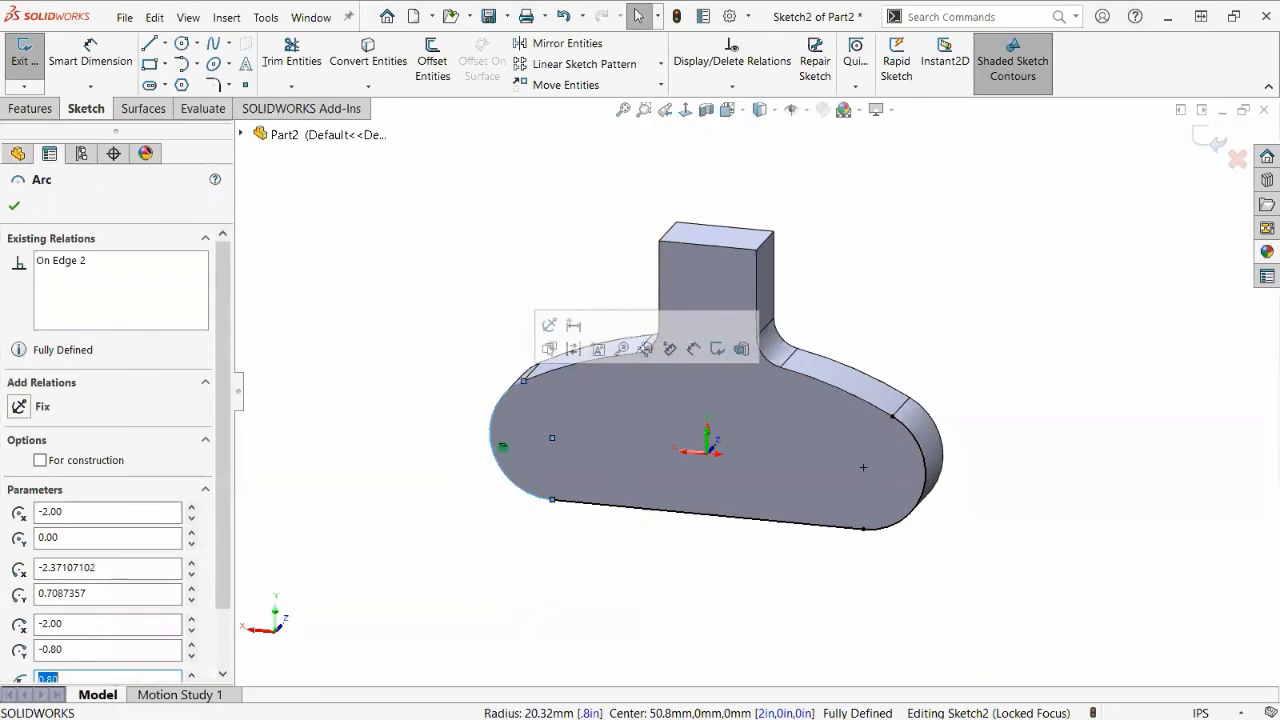
pyautogui.click(523, 381)
pyautogui.moveTo(492, 437); pyautogui.dragTo(497, 466)
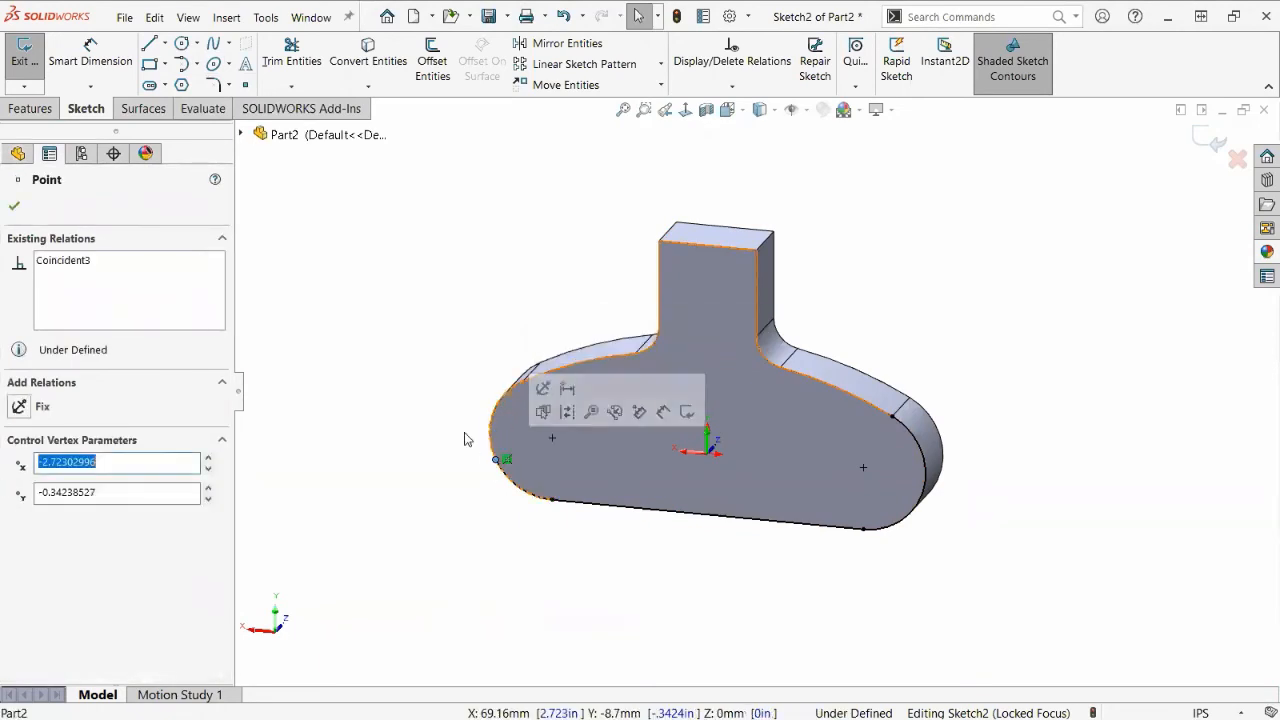
pyautogui.click(449, 343)
pyautogui.moveTo(893, 421); pyautogui.dragTo(928, 508)
pyautogui.click(737, 370)
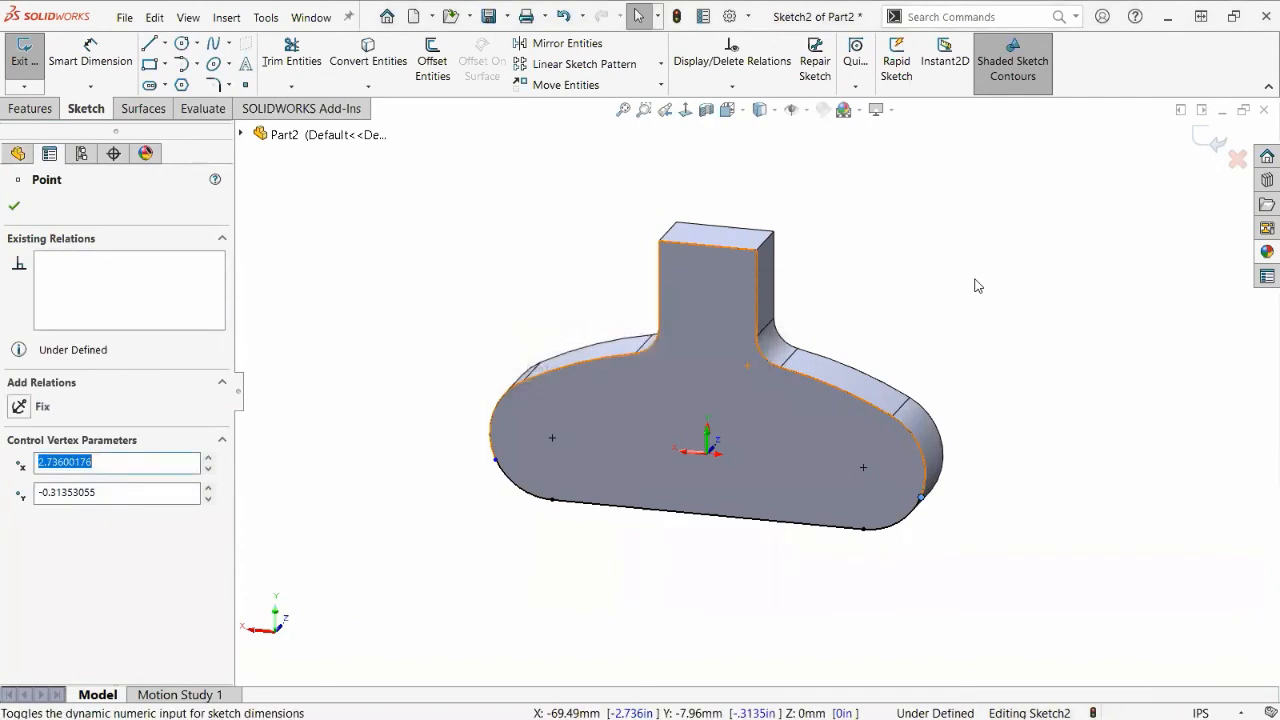
pyautogui.click(975, 284)
# Draw a tangent arc from the left end arc's shortened endpoint, sweeping up and outward beyond the base.
pyautogui.rightClick(400, 365)
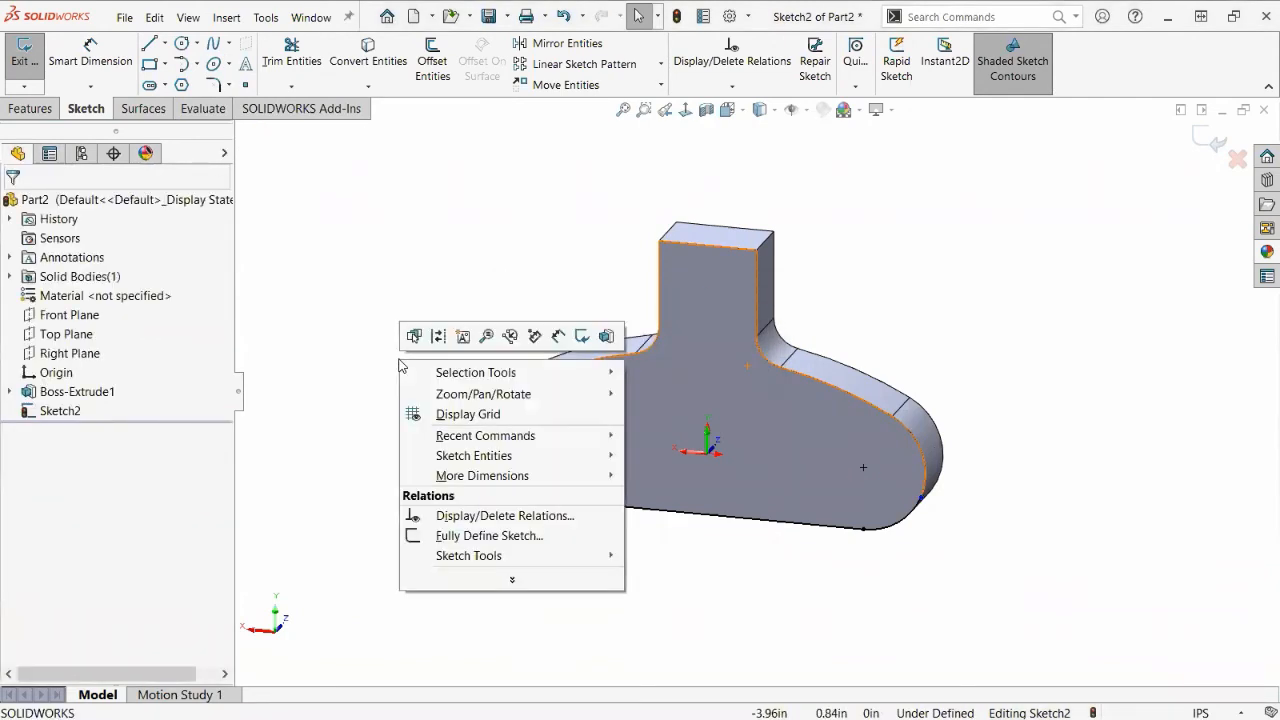
pyautogui.click(181, 63)
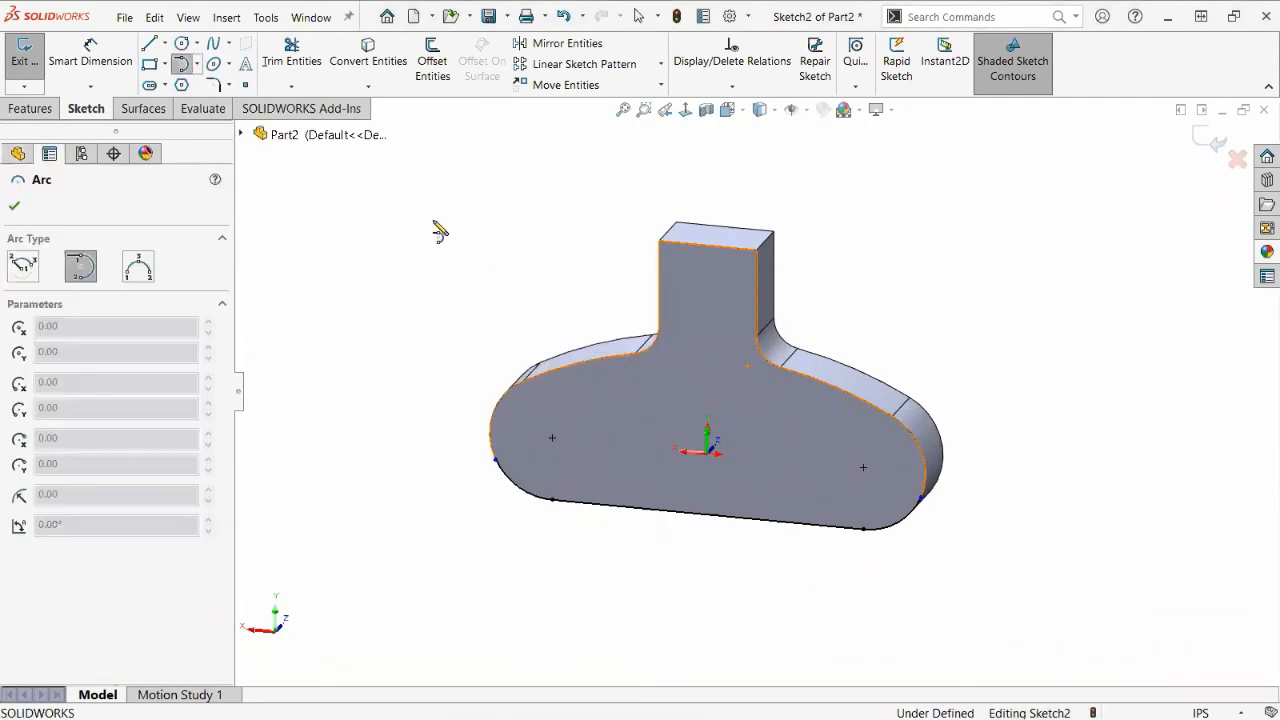
pyautogui.click(496, 461)
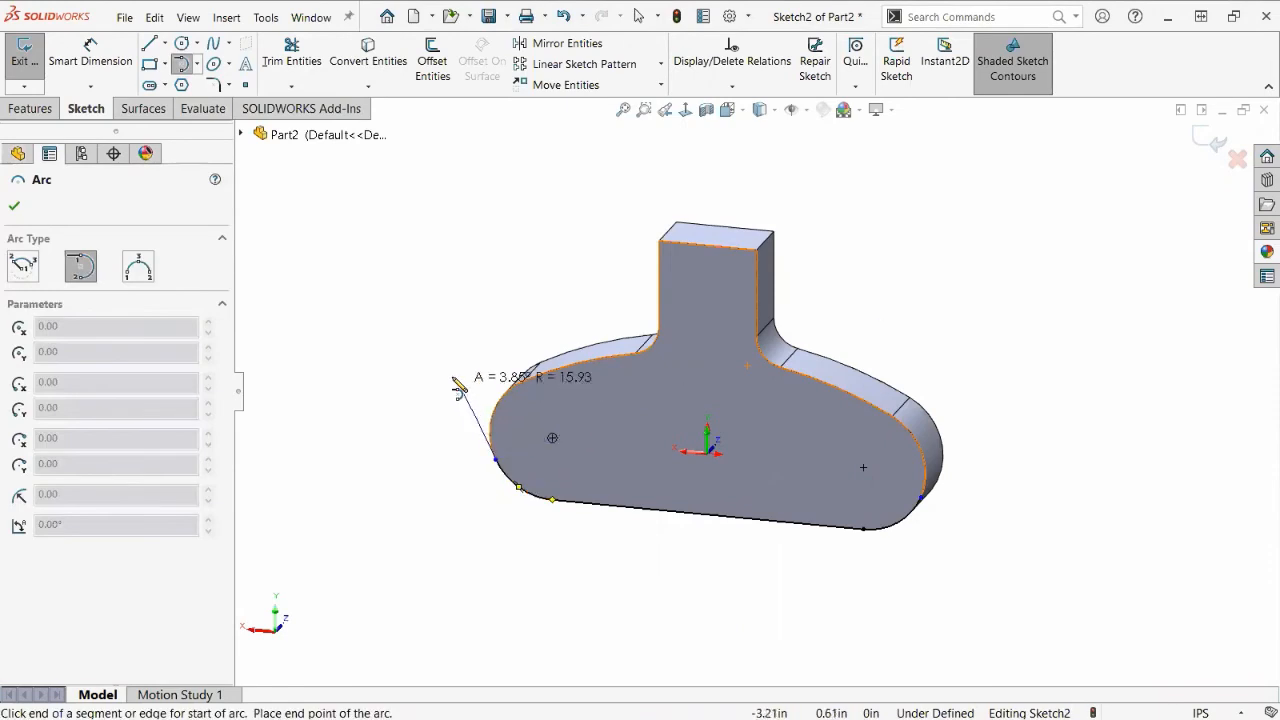
pyautogui.click(400, 350)
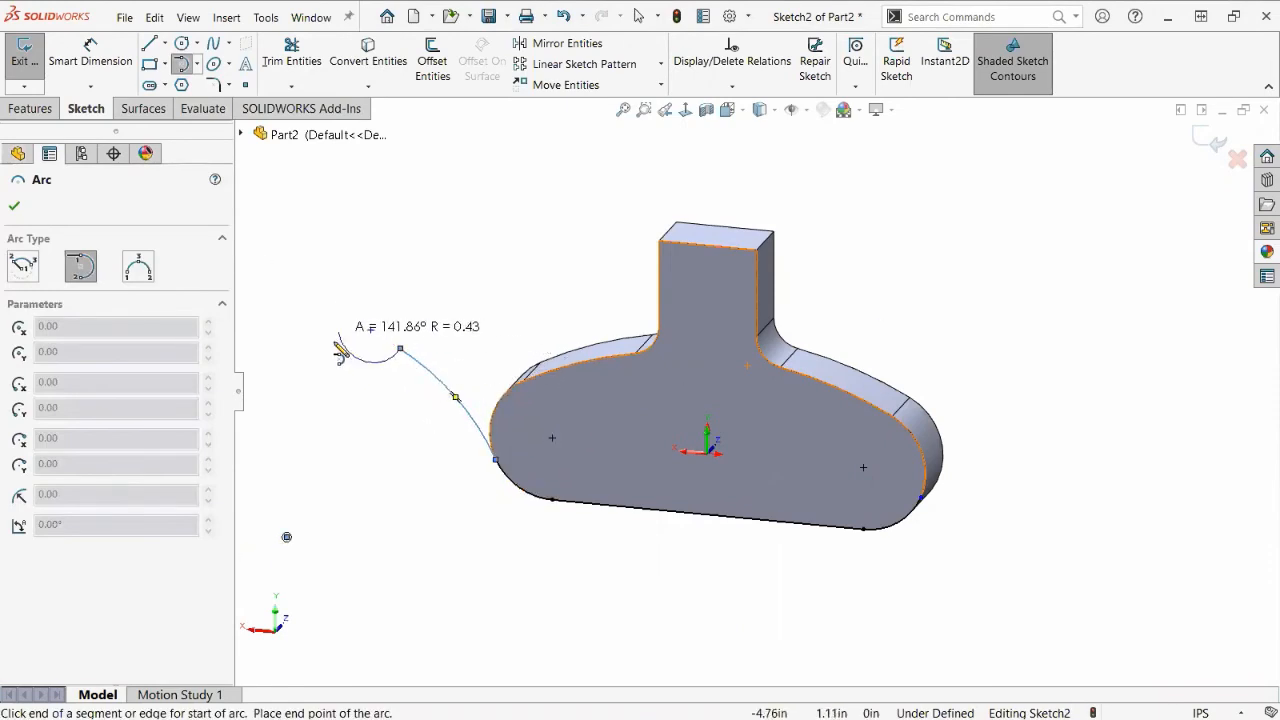
pyautogui.press('Escape')
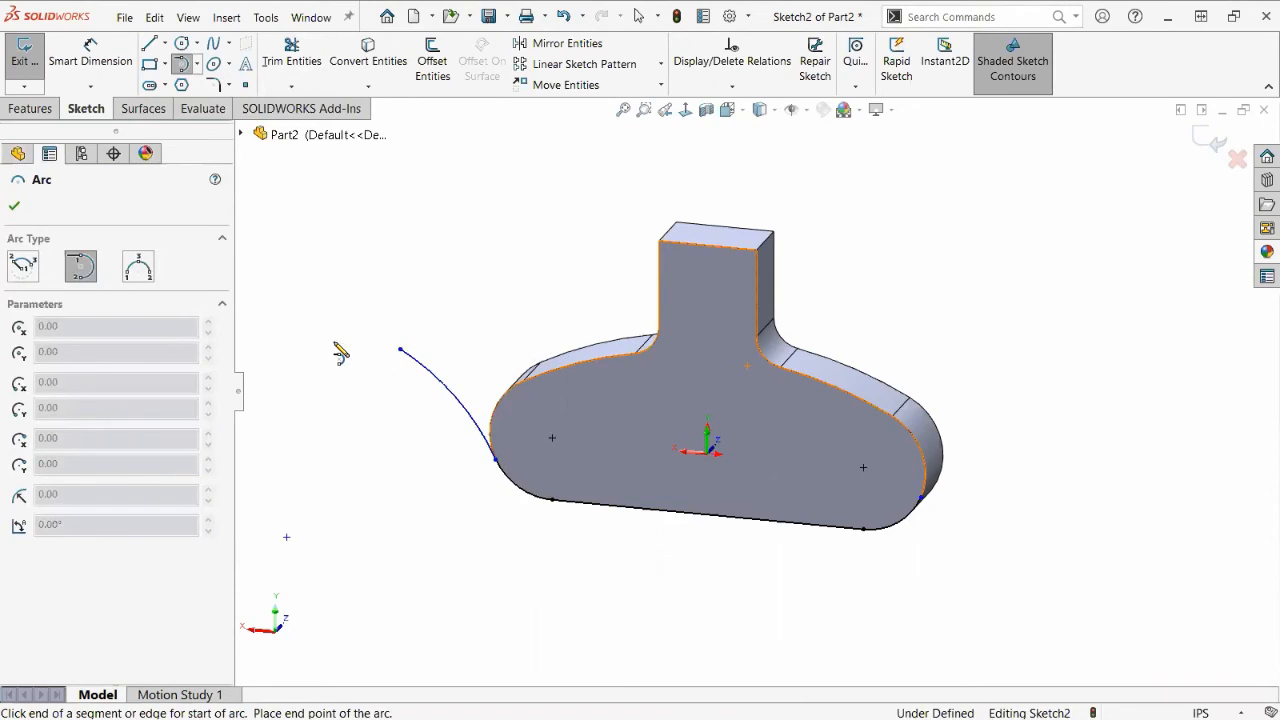
# Draw connected lines from the arc's free end: vertically up, horizontally about 3.95 in to the top edge's midpoint, and down 3.5 in to the bottom edge.
pyautogui.click(688, 111)
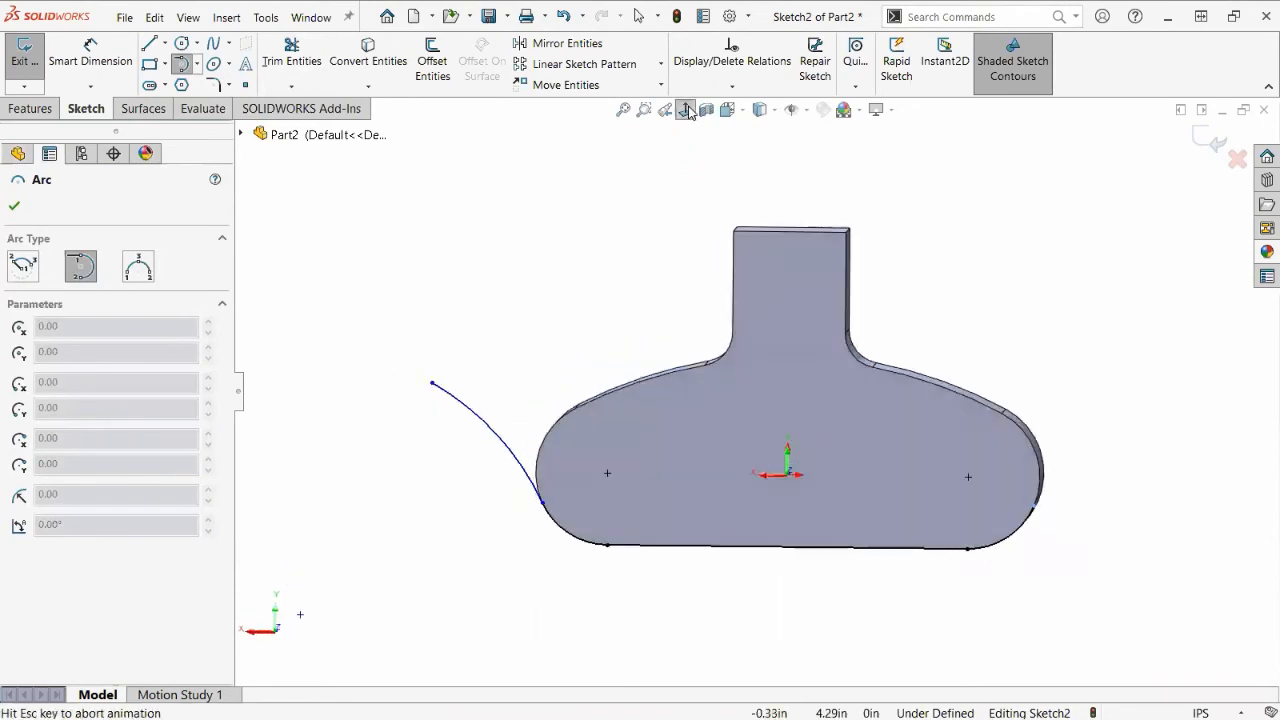
pyautogui.click(154, 44)
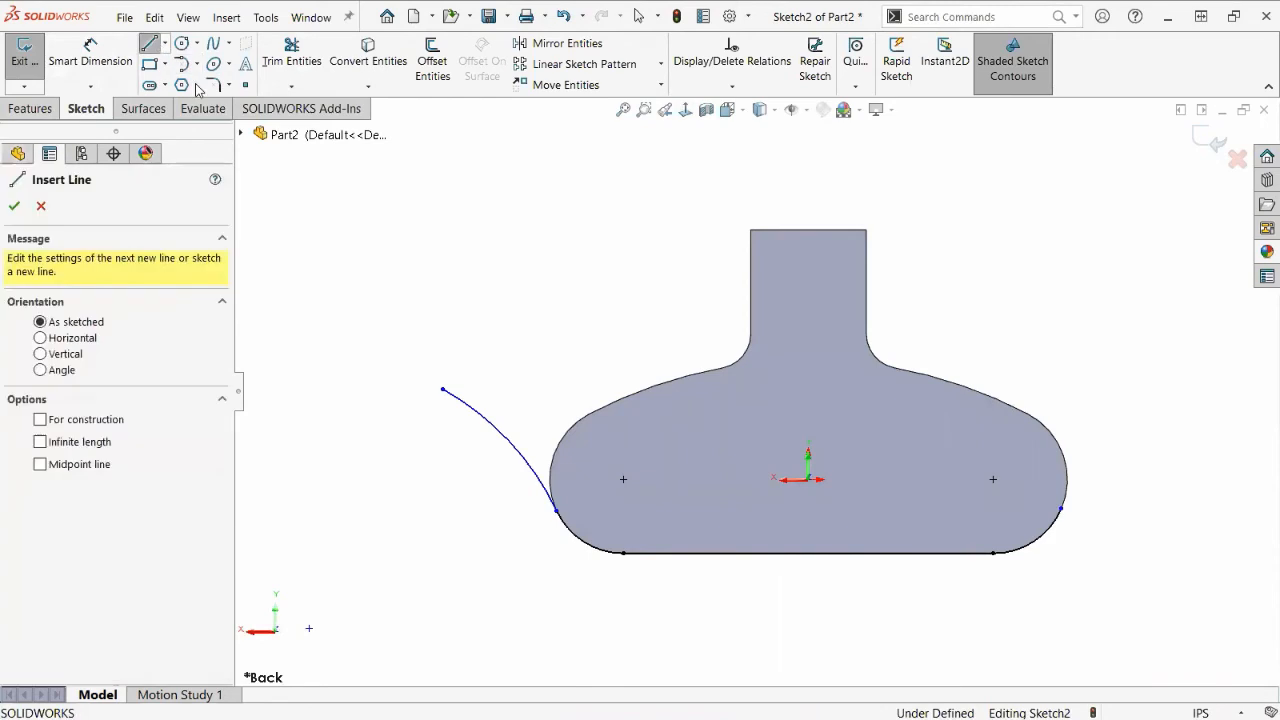
pyautogui.click(443, 389)
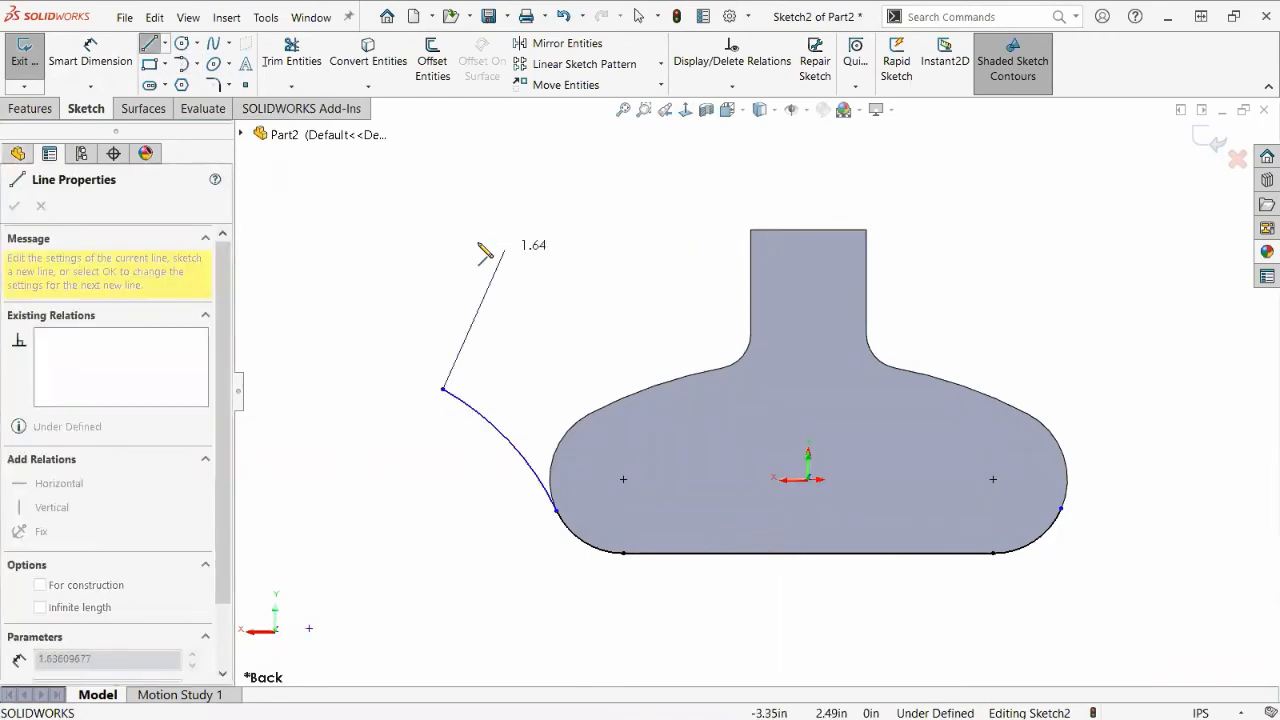
pyautogui.click(443, 230)
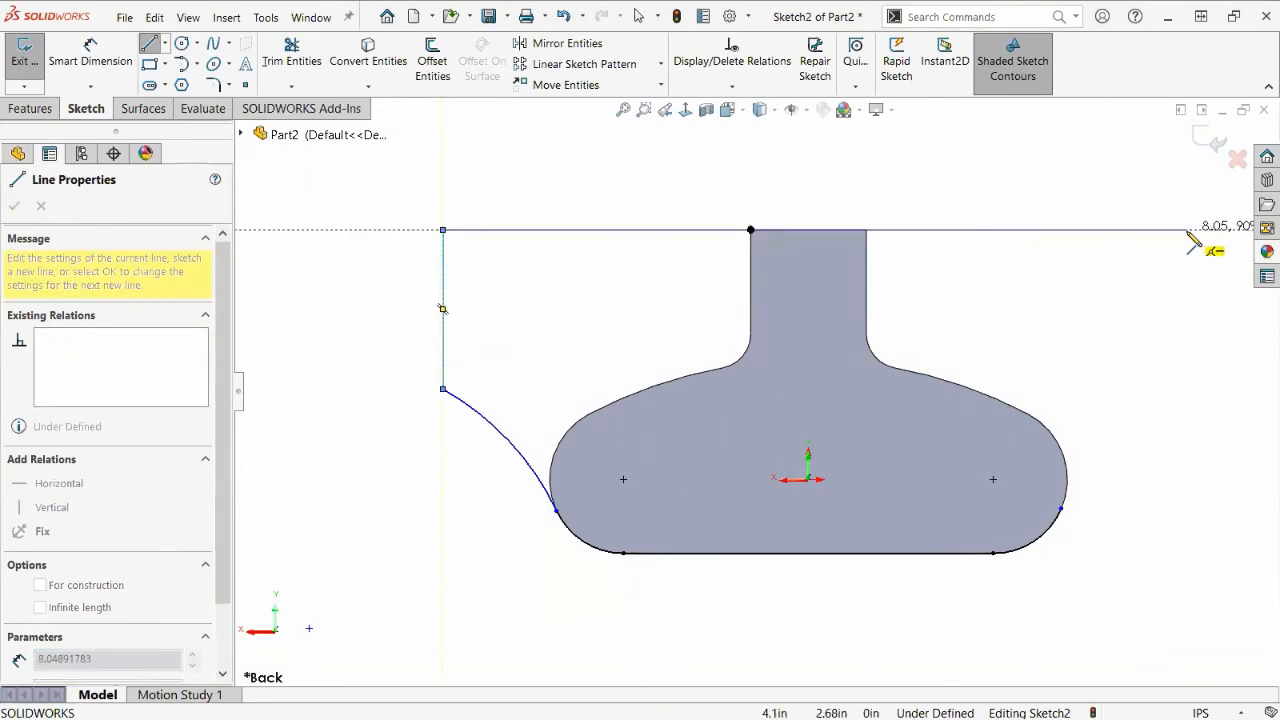
pyautogui.click(808, 230)
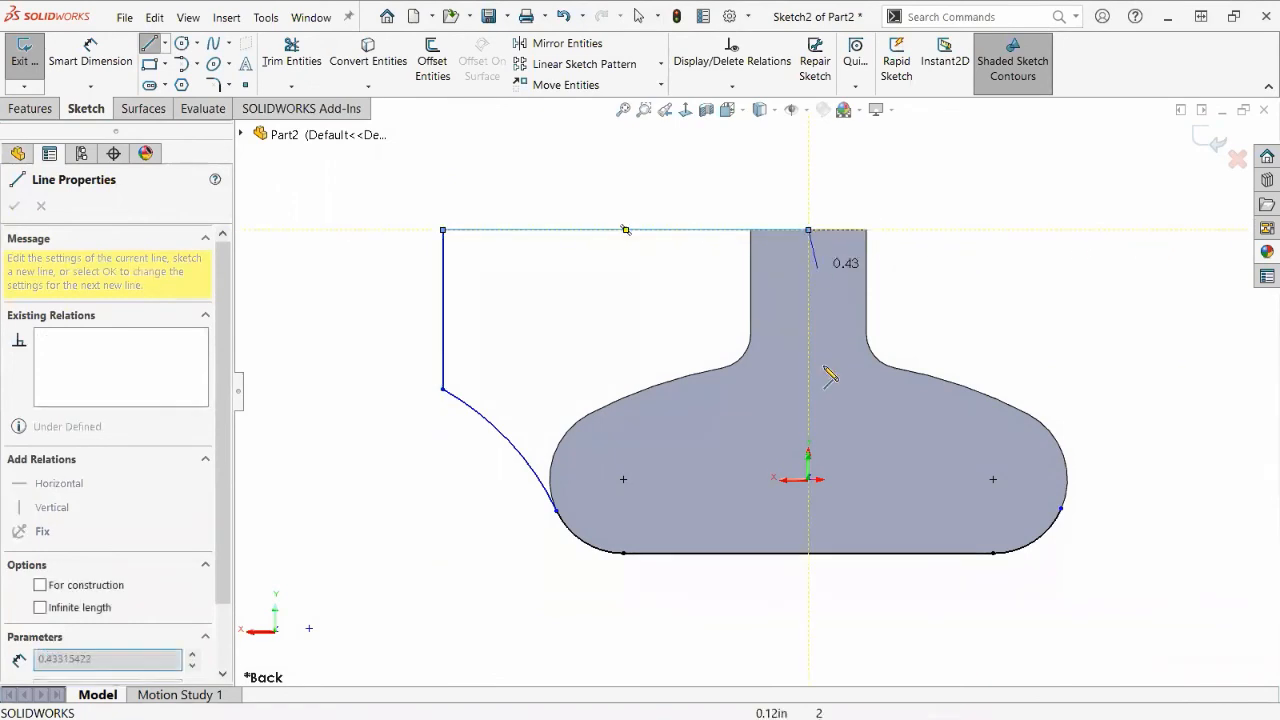
pyautogui.click(808, 553)
pyautogui.press('Escape')
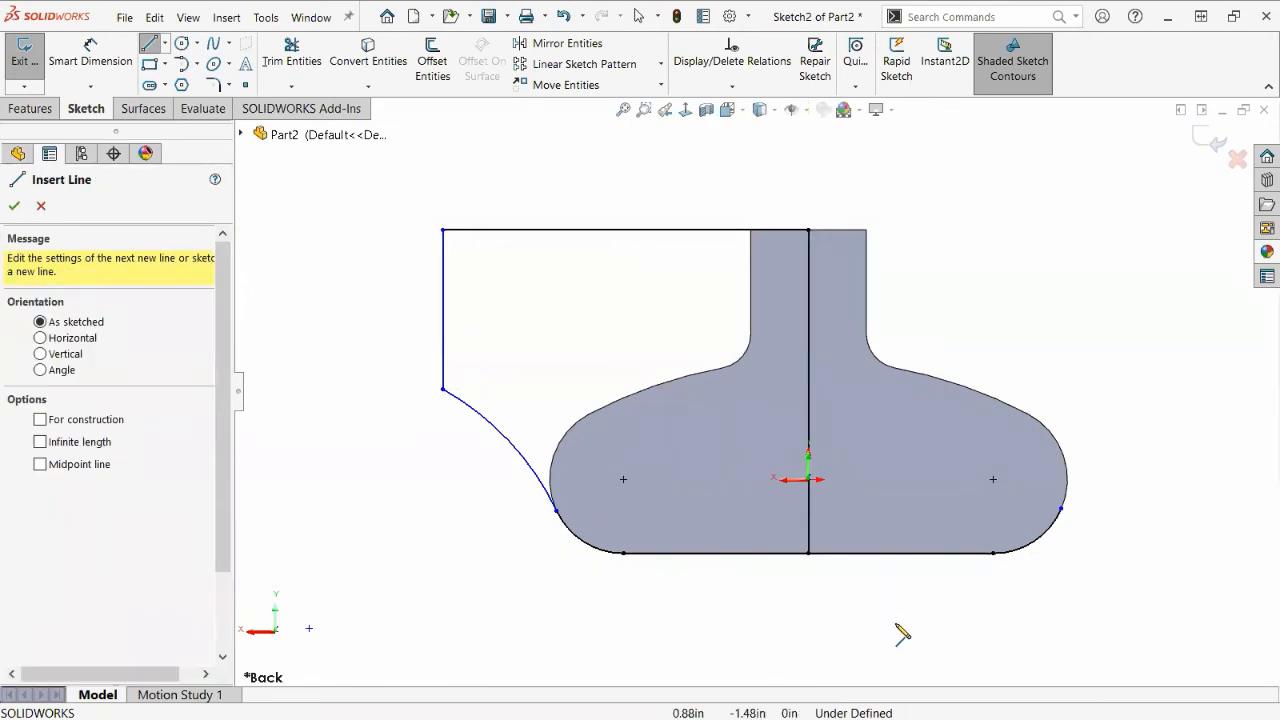
pyautogui.press('Escape')
# Make the vertical middle line construction geometry, and mirror the tangent arc, side line and top line about it.
pyautogui.click(808, 358)
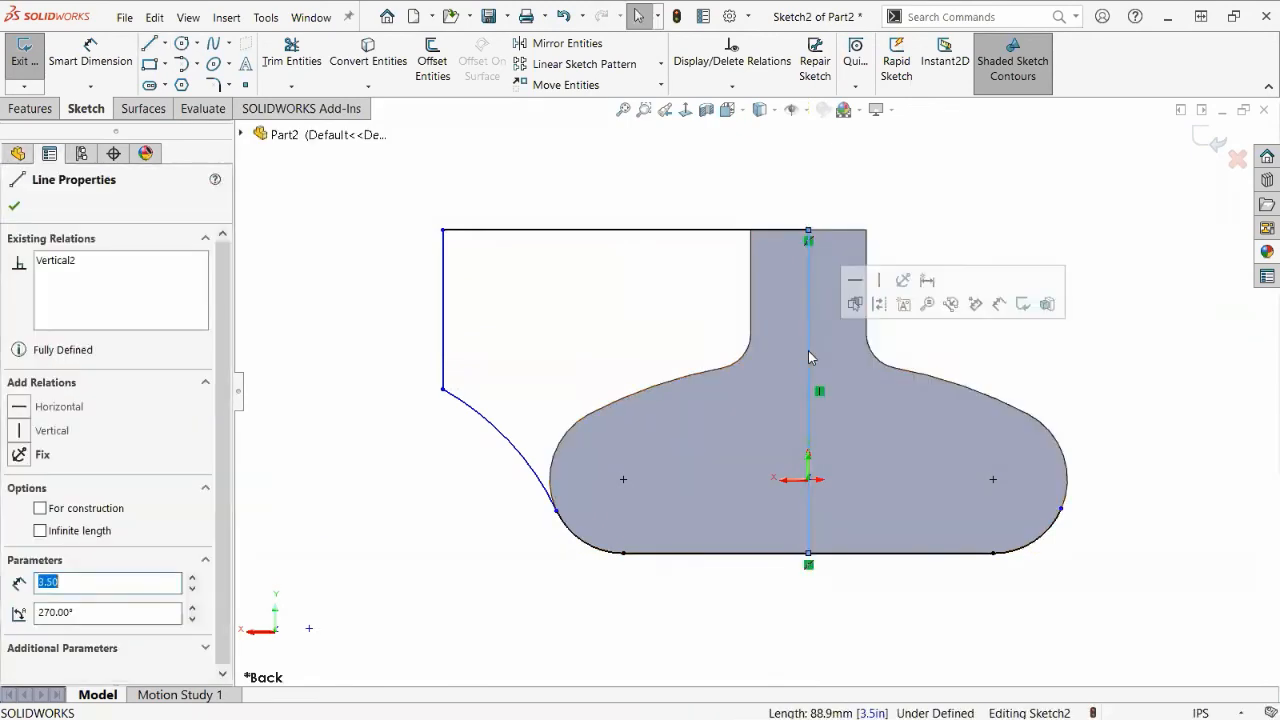
pyautogui.click(898, 290)
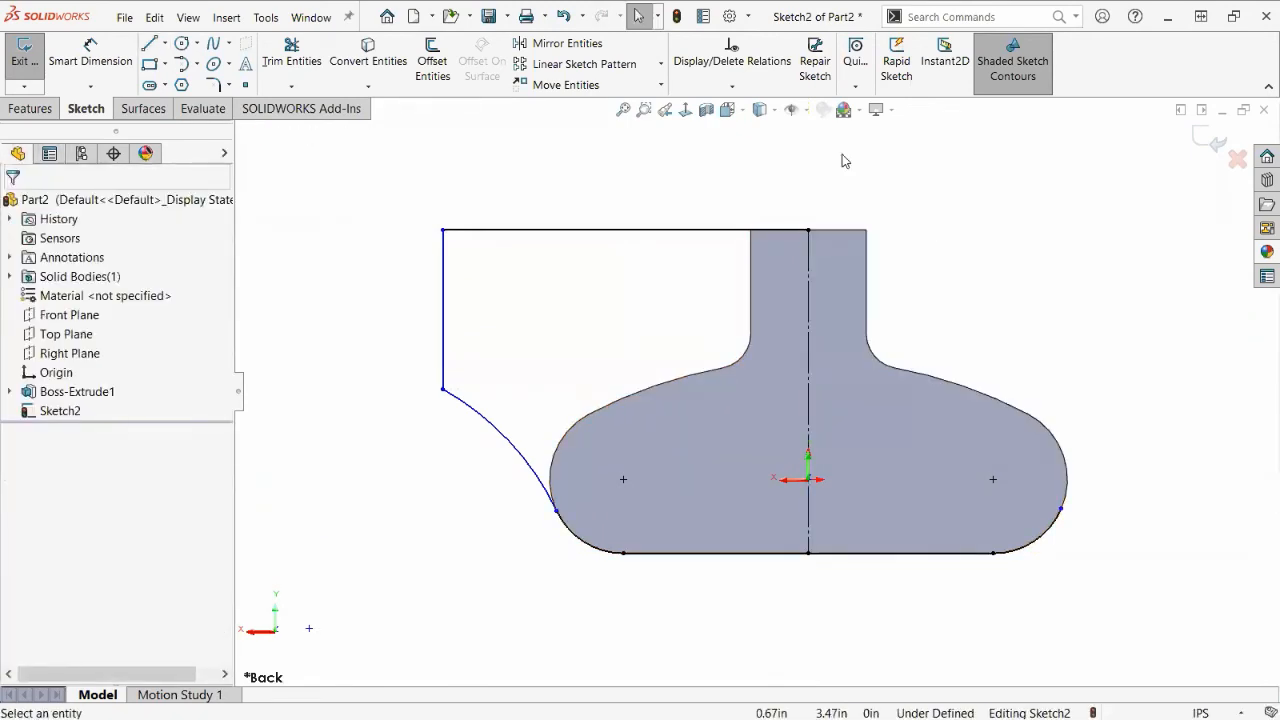
pyautogui.click(706, 231)
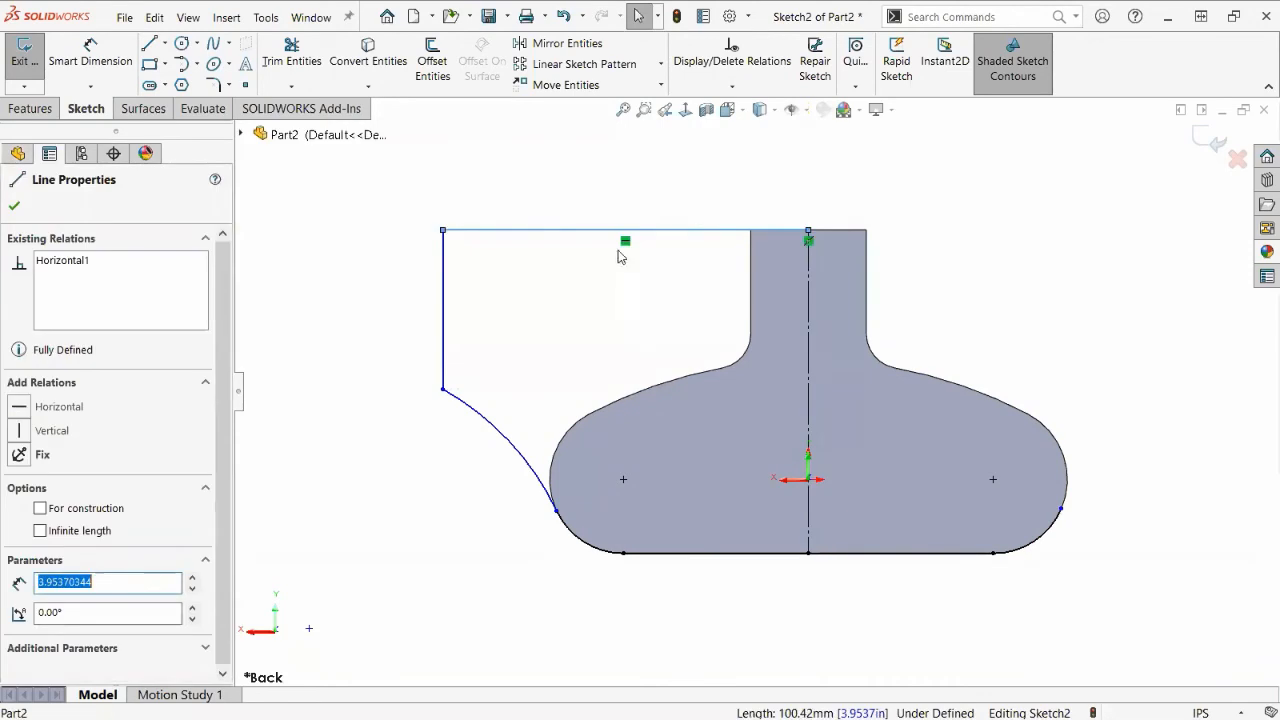
pyautogui.keyDown('ctrl'); pyautogui.click(441, 303); pyautogui.keyUp('ctrl')
pyautogui.keyDown('ctrl'); pyautogui.click(494, 434); pyautogui.keyUp('ctrl')
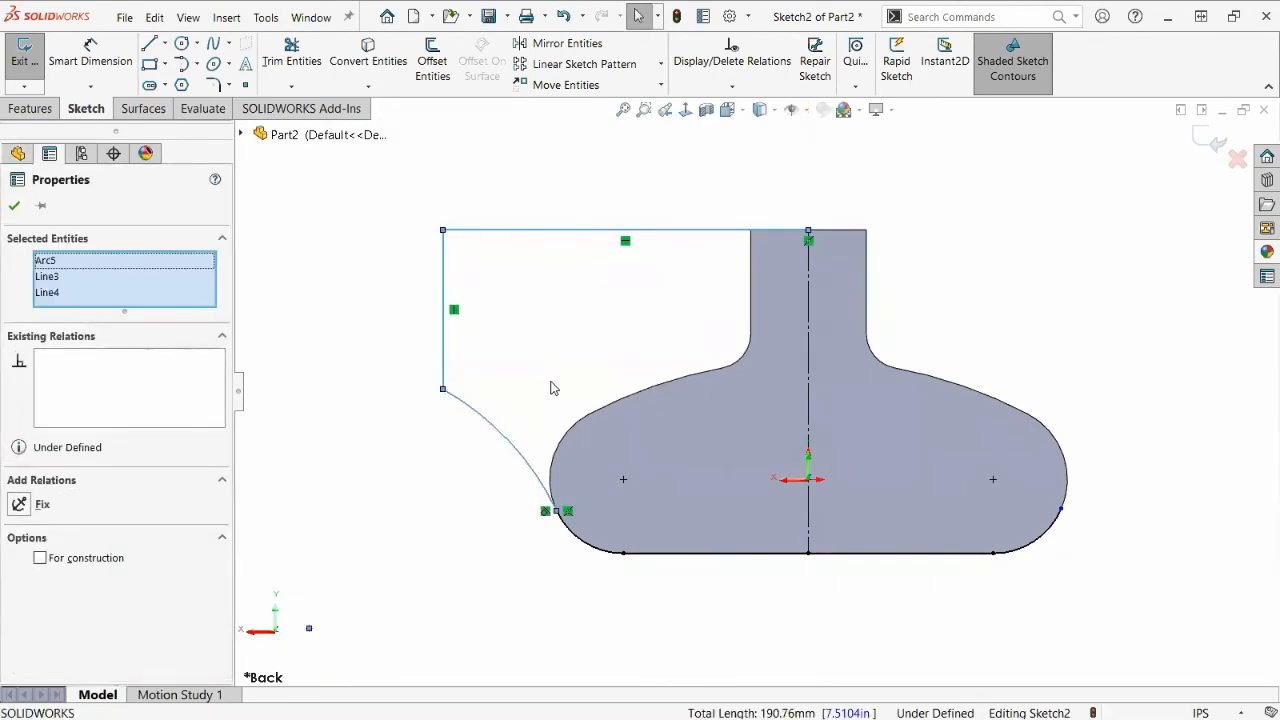
pyautogui.keyDown('ctrl'); pyautogui.click(810, 355); pyautogui.keyUp('ctrl')
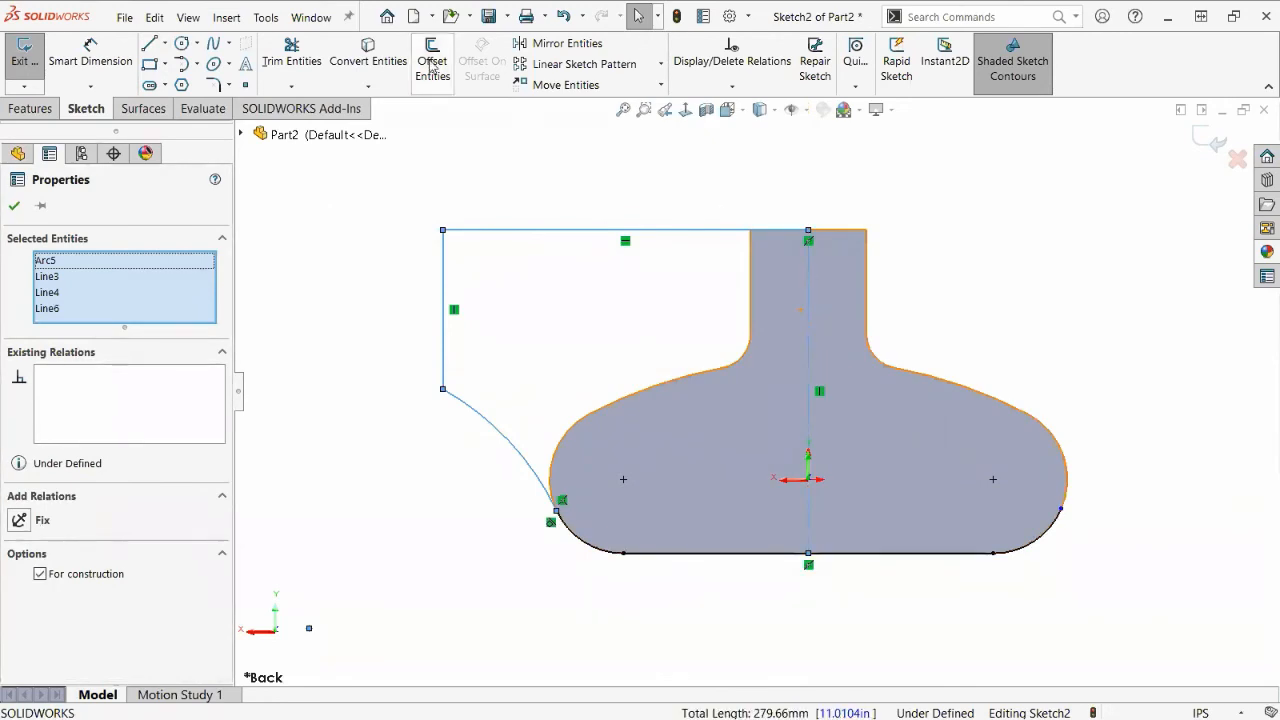
pyautogui.click(545, 43)
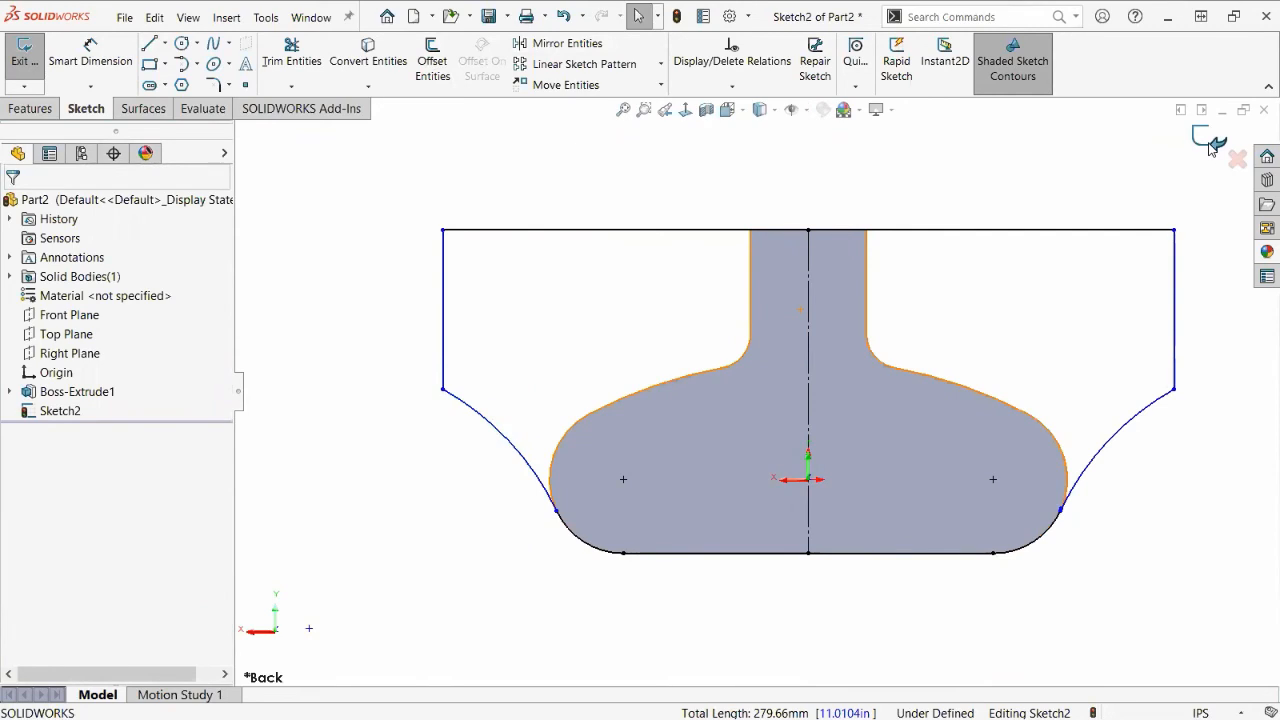
# Join the mirrored arc's lower endpoint to the shortened right end arc's endpoint.
pyautogui.scroll(-3, 1123, 517)
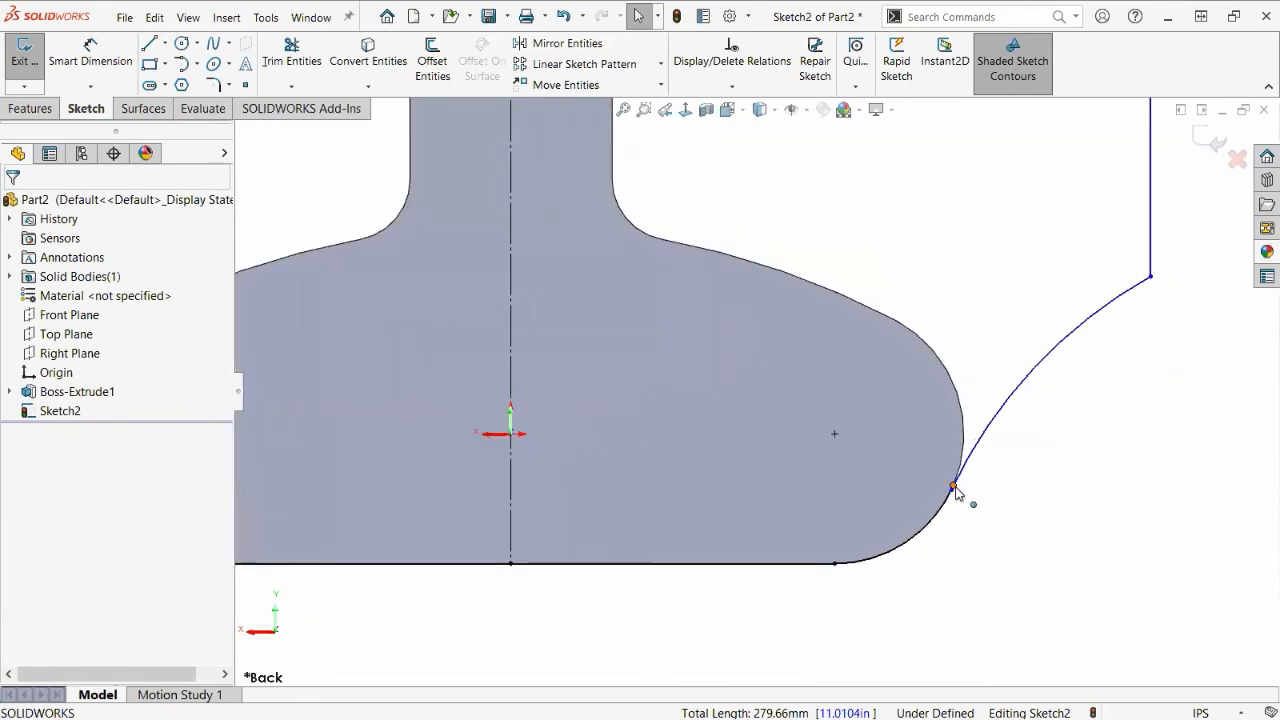
pyautogui.click(953, 490)
pyautogui.keyDown('ctrl'); pyautogui.click(955, 491); pyautogui.keyUp('ctrl')
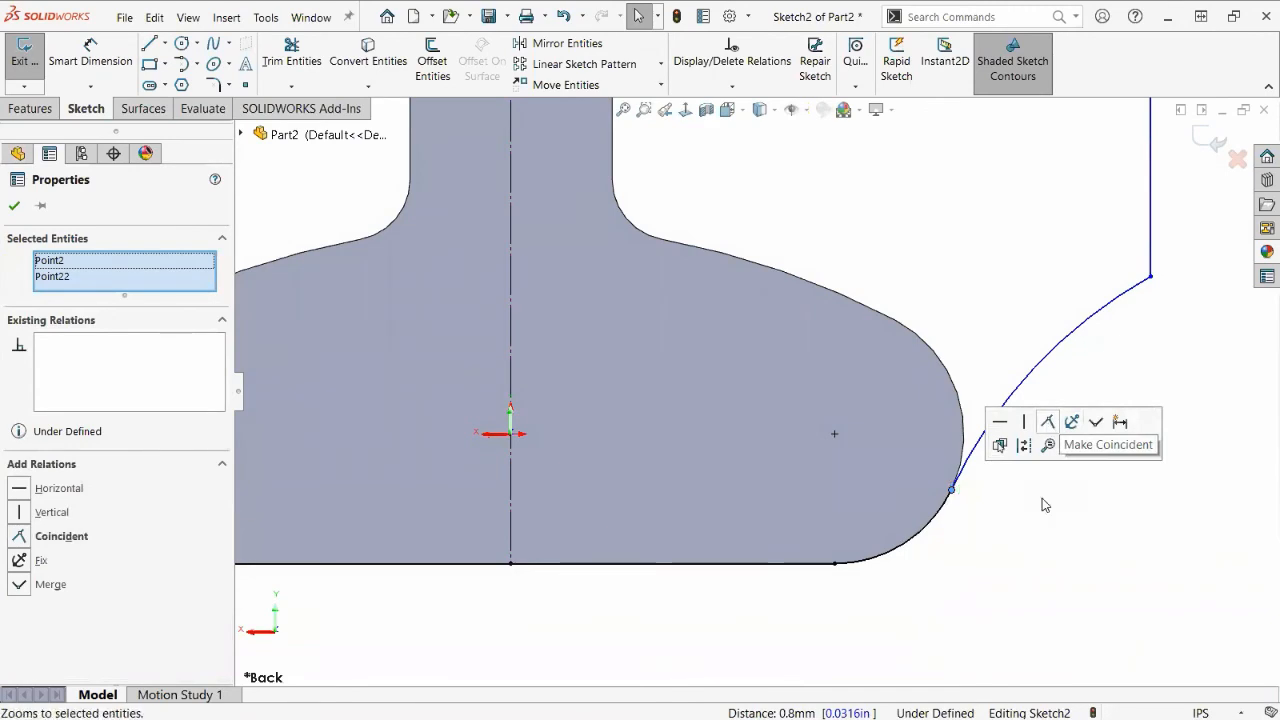
pyautogui.click(981, 582)
# Fit the plate sketch in view and check its width and height dimensions against the reference part's sketch.
pyautogui.press('f')
pyautogui.scroll(2, 803, 425)
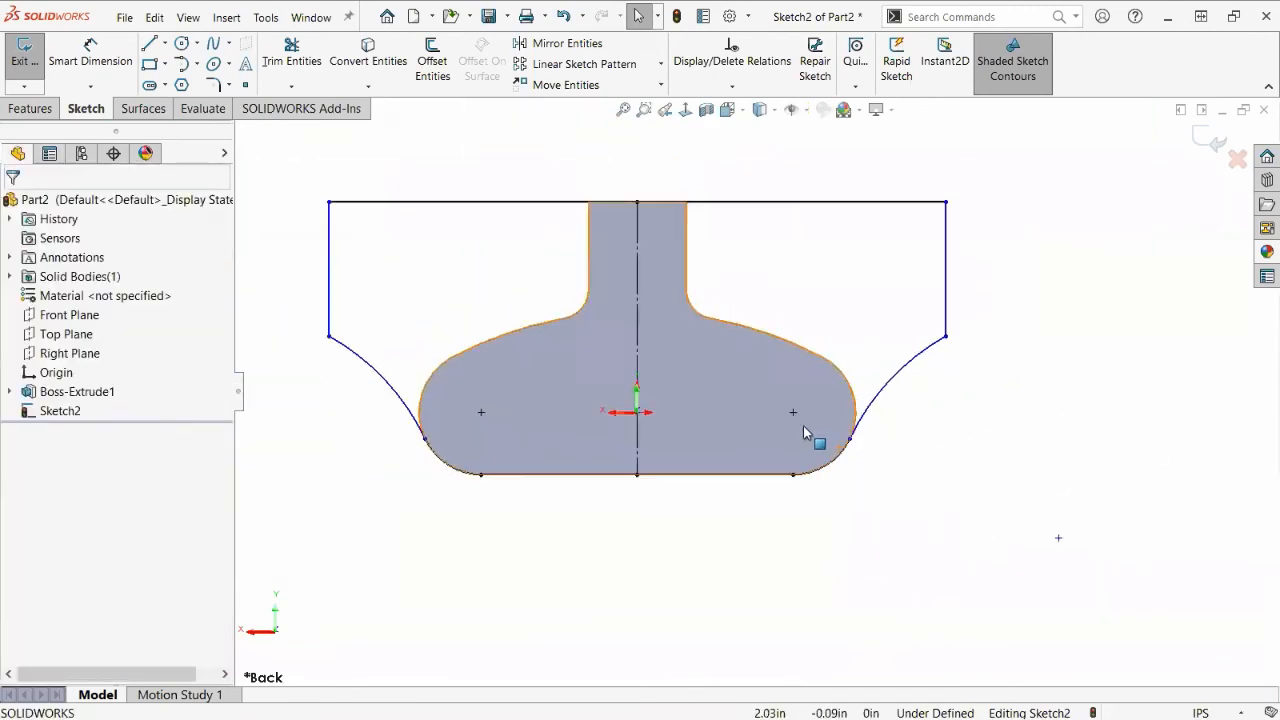
pyautogui.scroll(-1, 807, 427)
pyautogui.scroll(2, 760, 258)
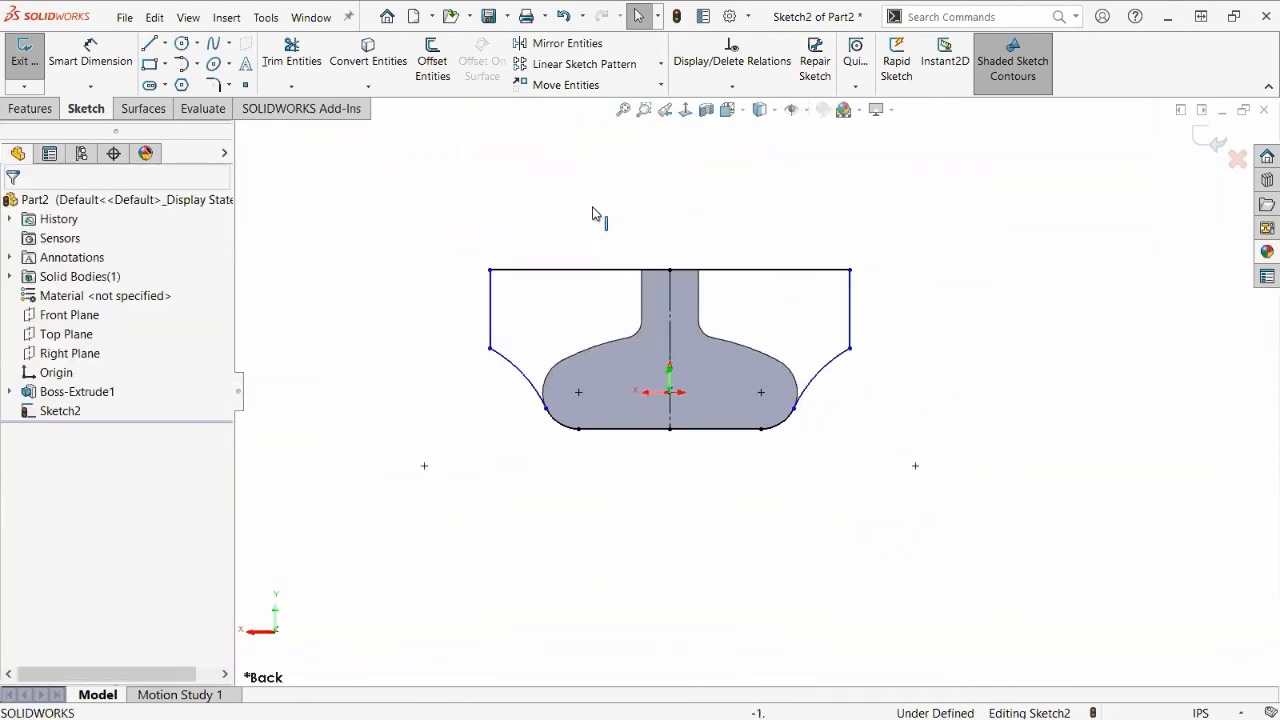
pyautogui.scroll(-2, 594, 211)
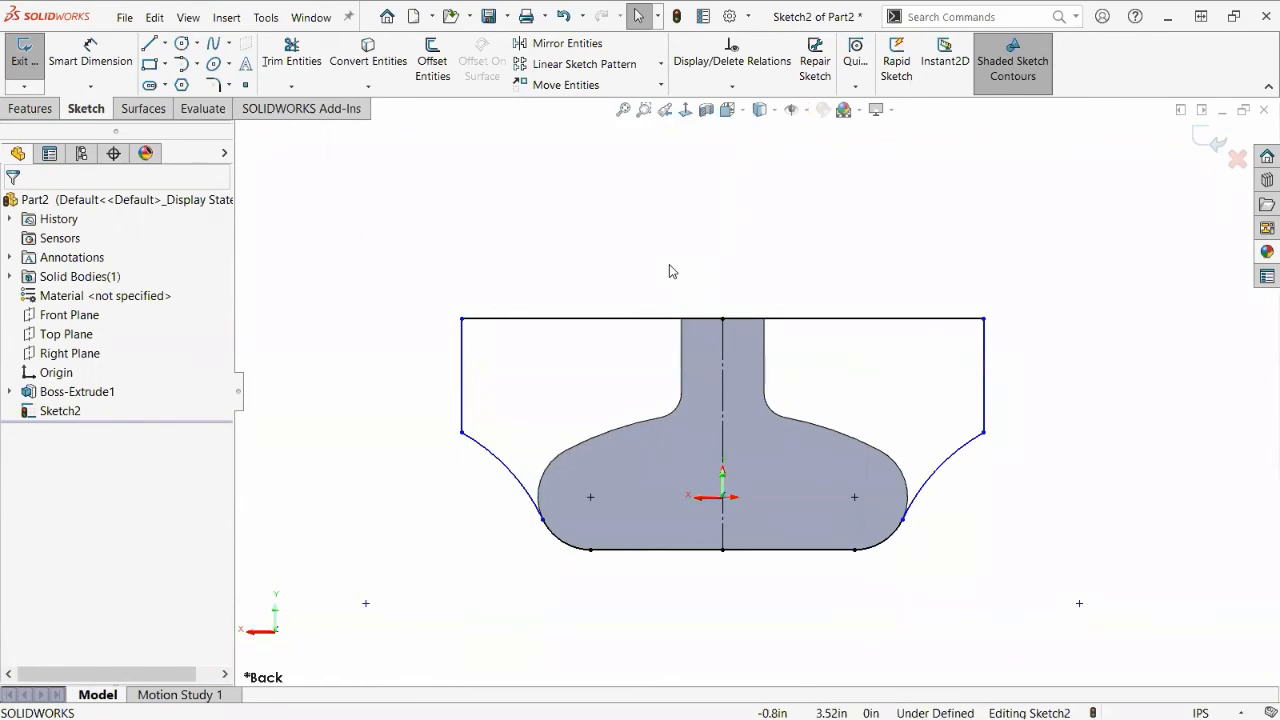
pyautogui.hotkey('ctrl', 'Tab')
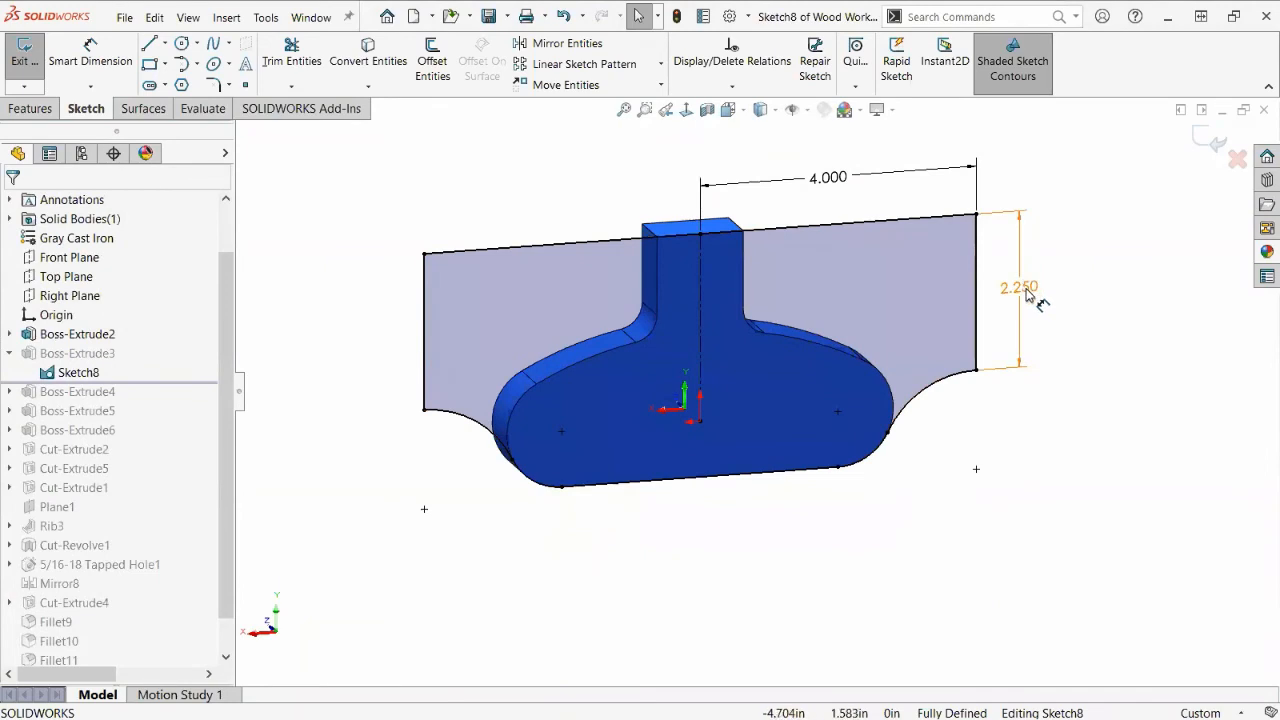
pyautogui.hotkey('ctrl', 'Tab')
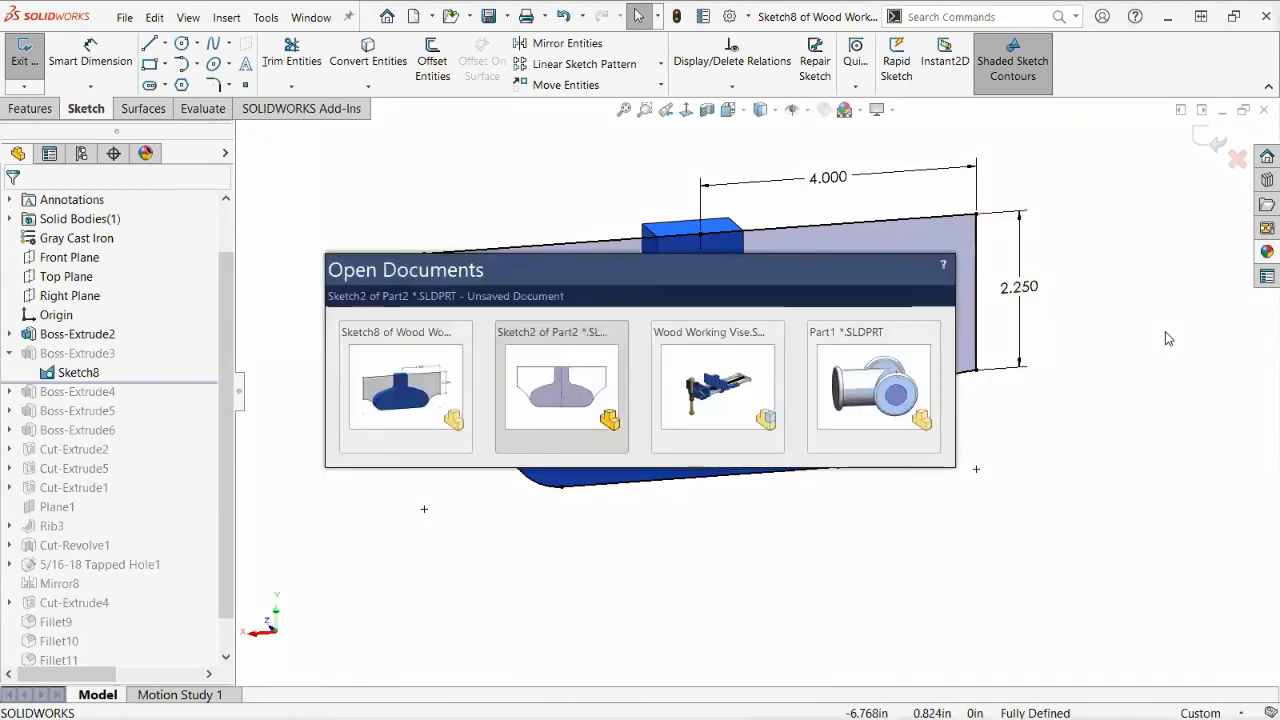
# Dimension the horizontal distance between the plate's left side line and the construction centerline at 4 in.
pyautogui.moveTo(1094, 523); pyautogui.dragTo(1105, 364, button='right')
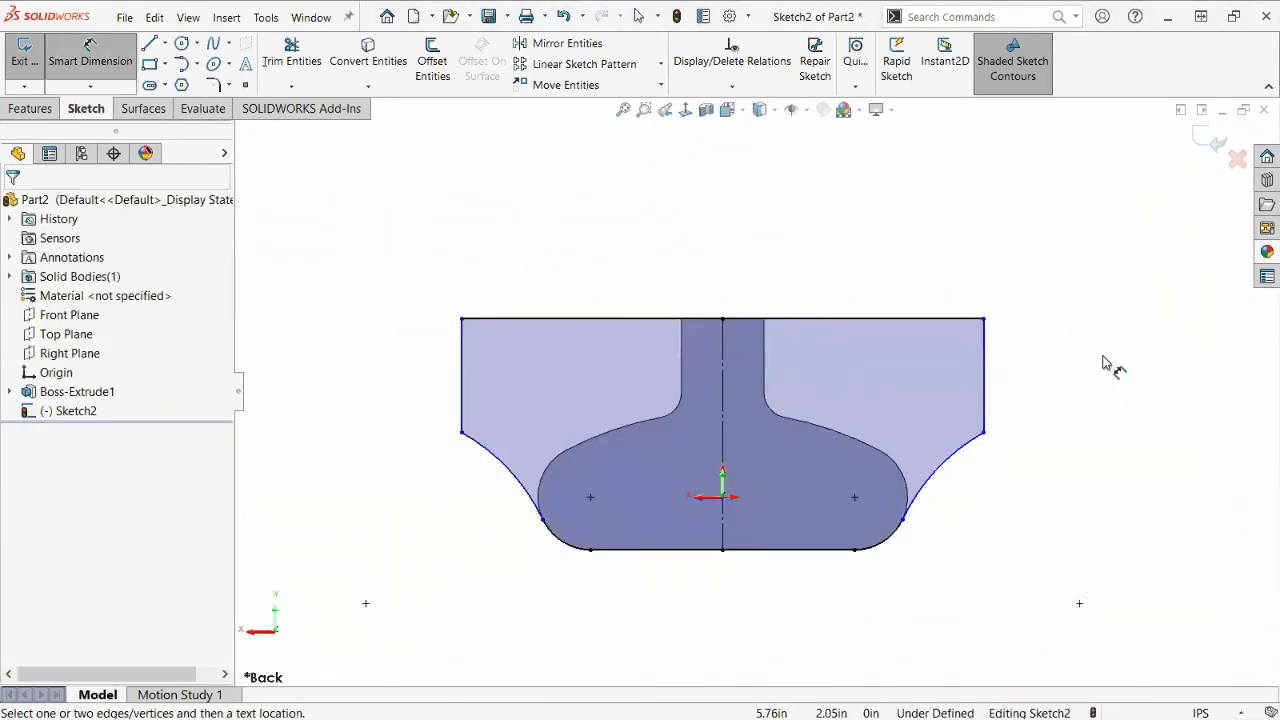
pyautogui.click(461, 343)
pyautogui.click(723, 357)
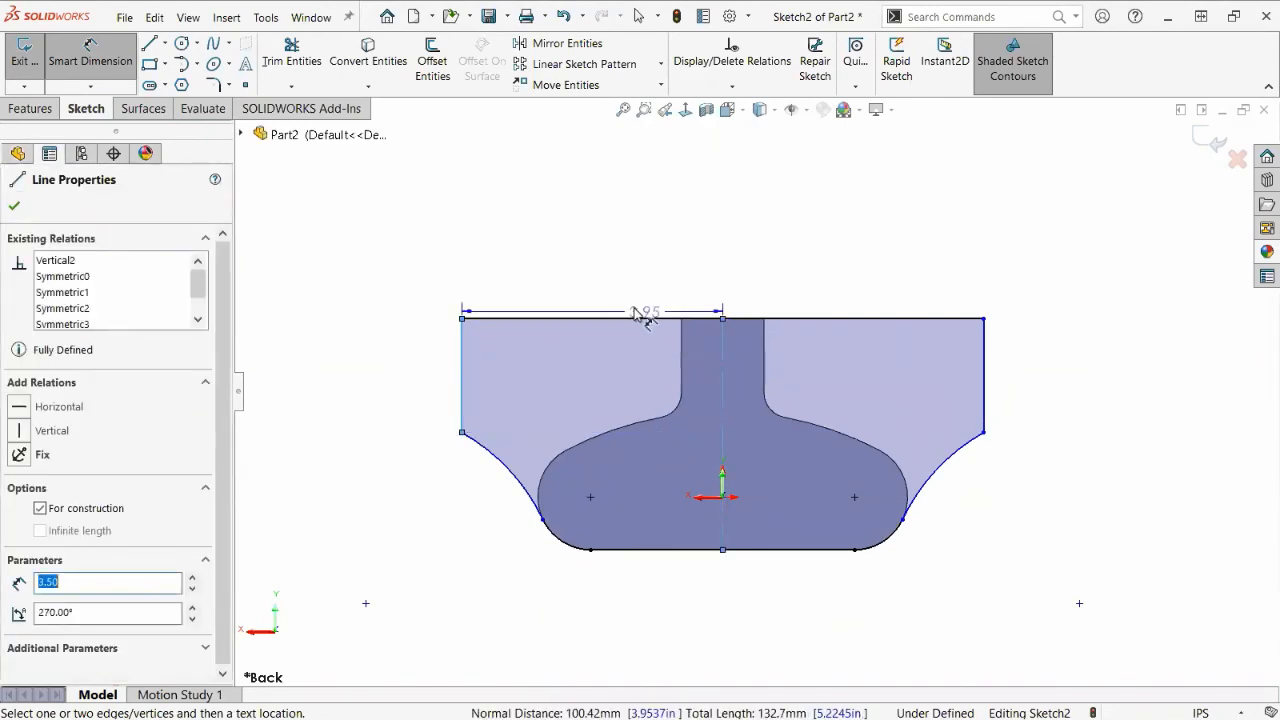
pyautogui.click(614, 271)
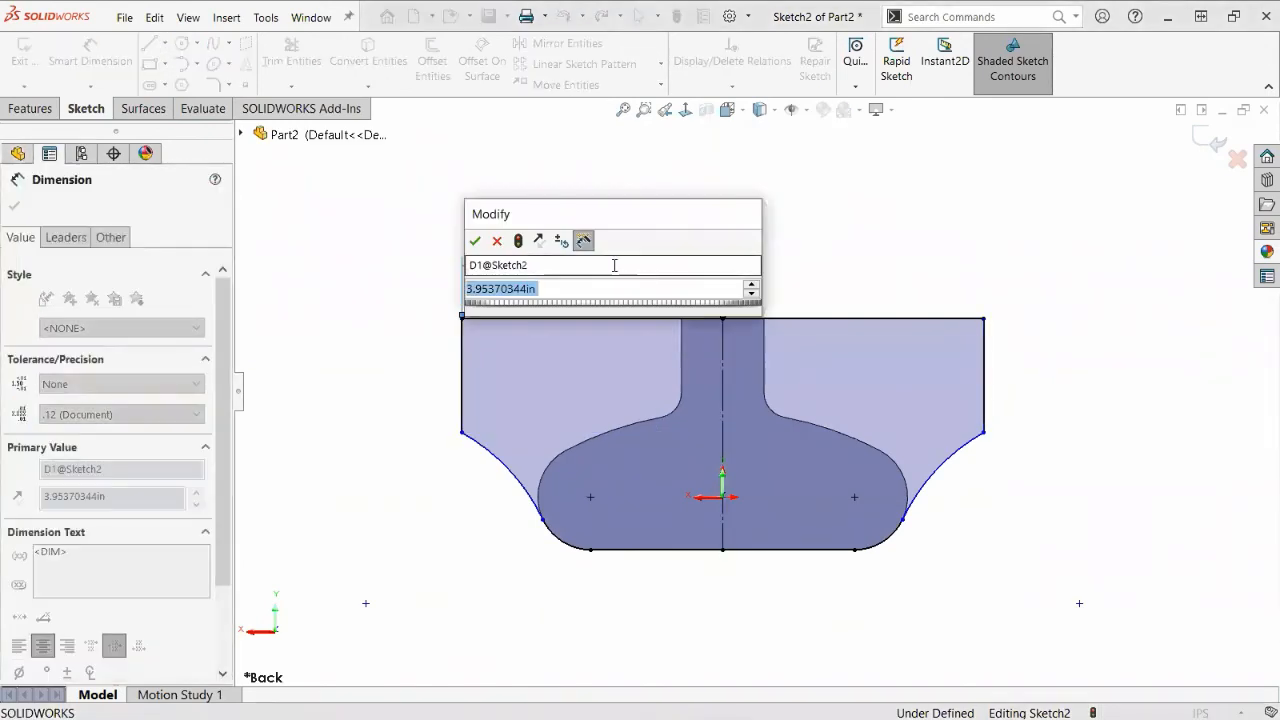
pyautogui.write('4')
pyautogui.press('Return')
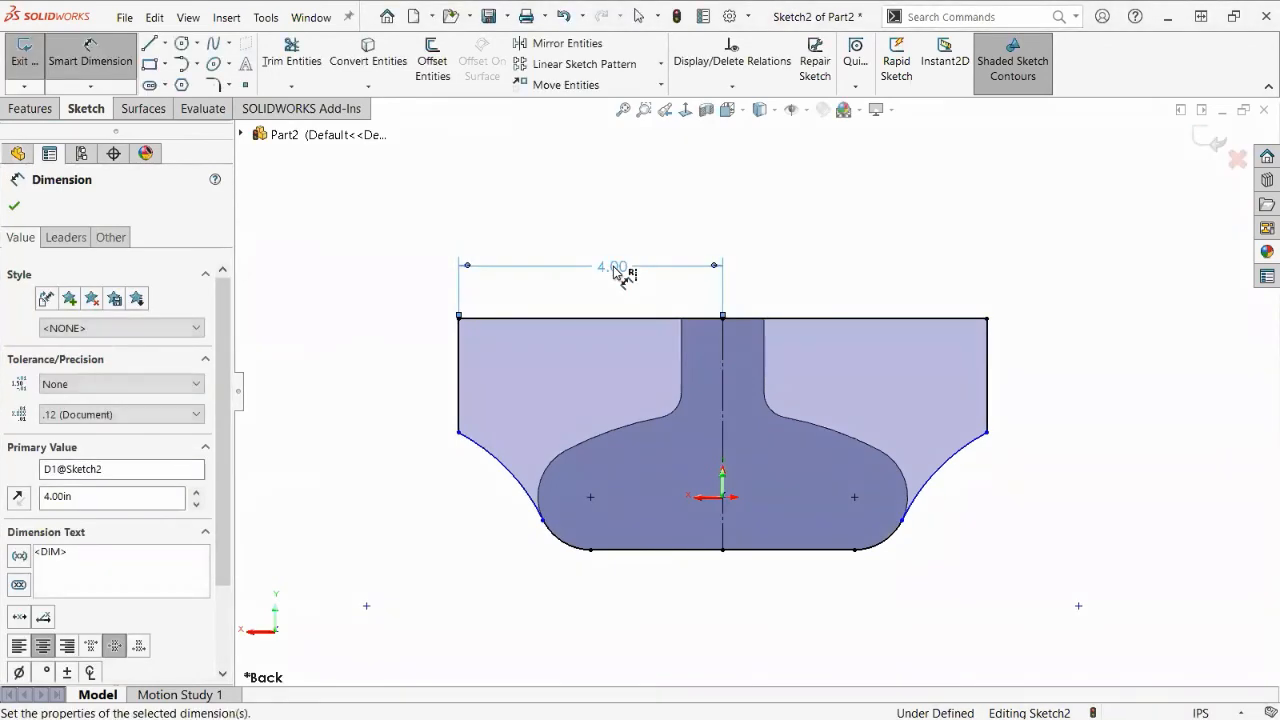
# Dimension the plate's left vertical side line at 2.25 in.
pyautogui.click(462, 375)
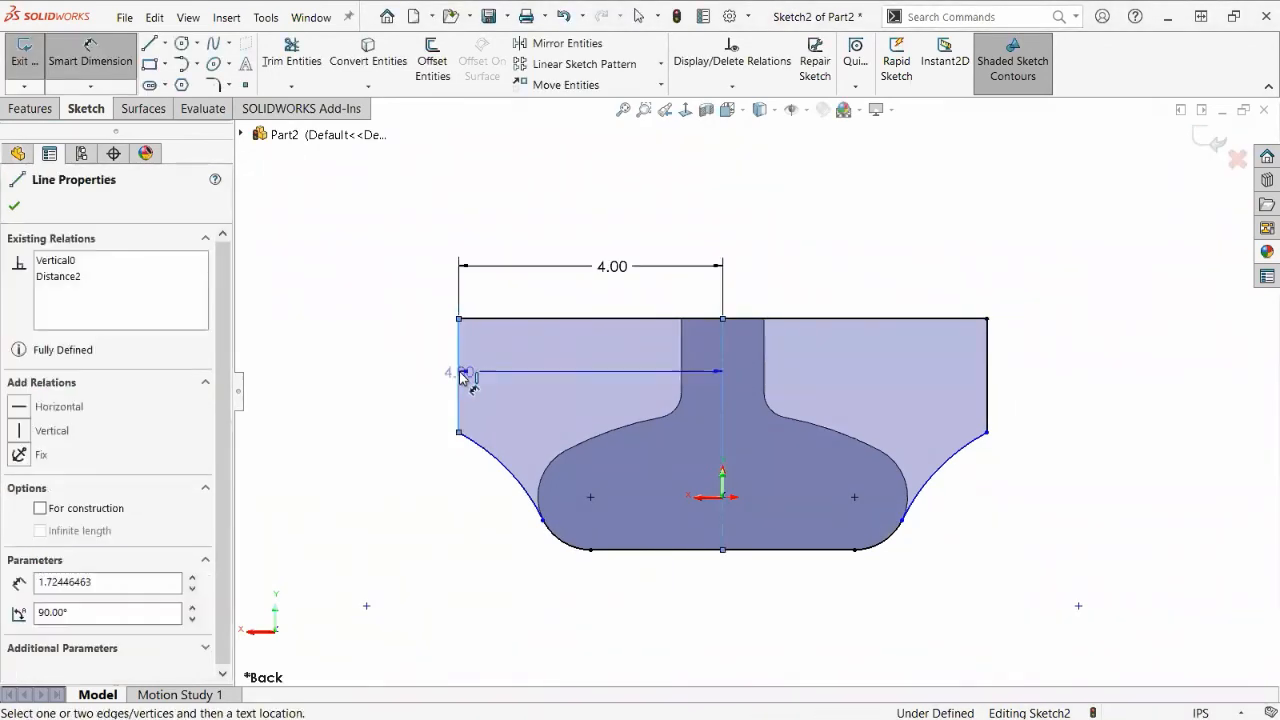
pyautogui.press('Escape')
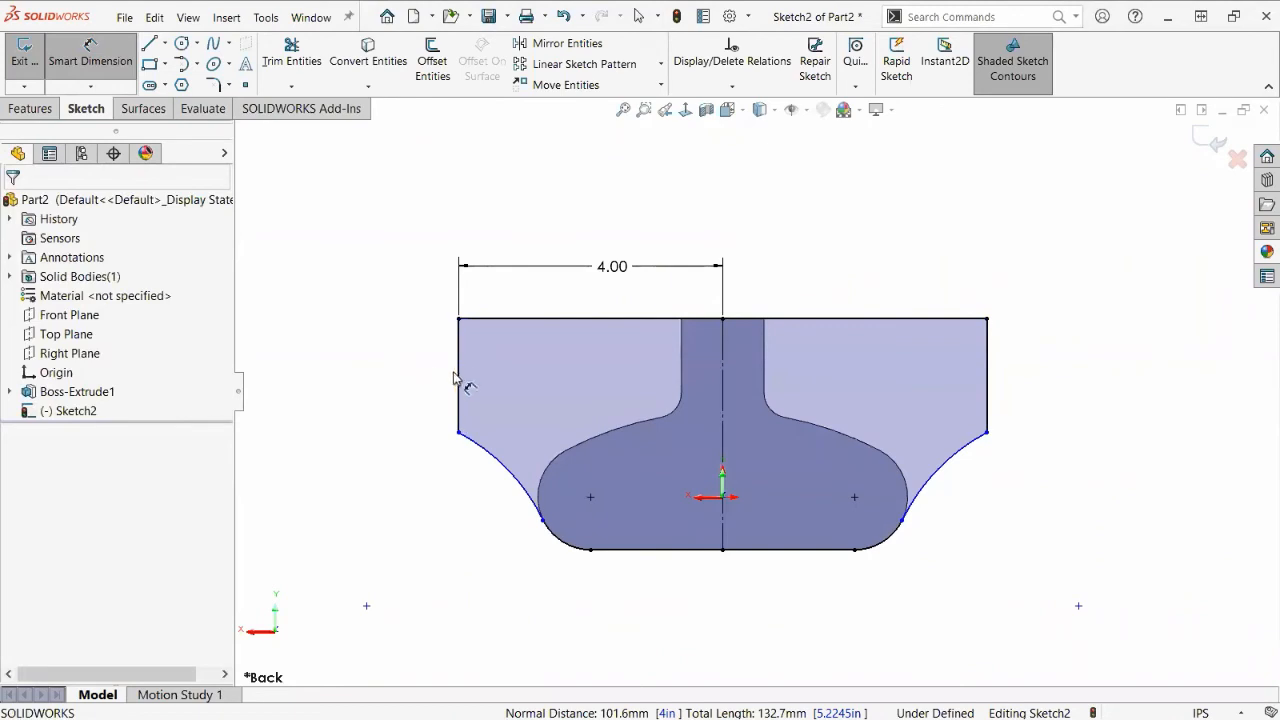
pyautogui.click(462, 375)
pyautogui.click(414, 369)
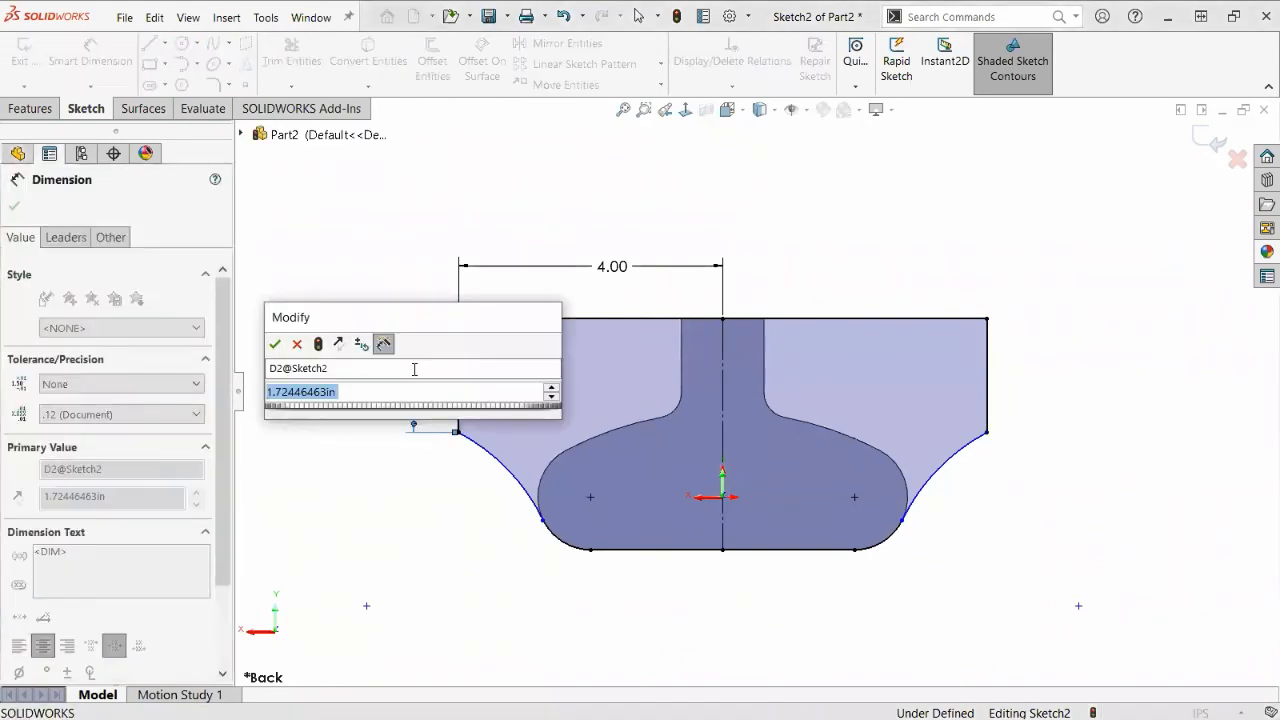
pyautogui.write('2.25')
pyautogui.press('Return')
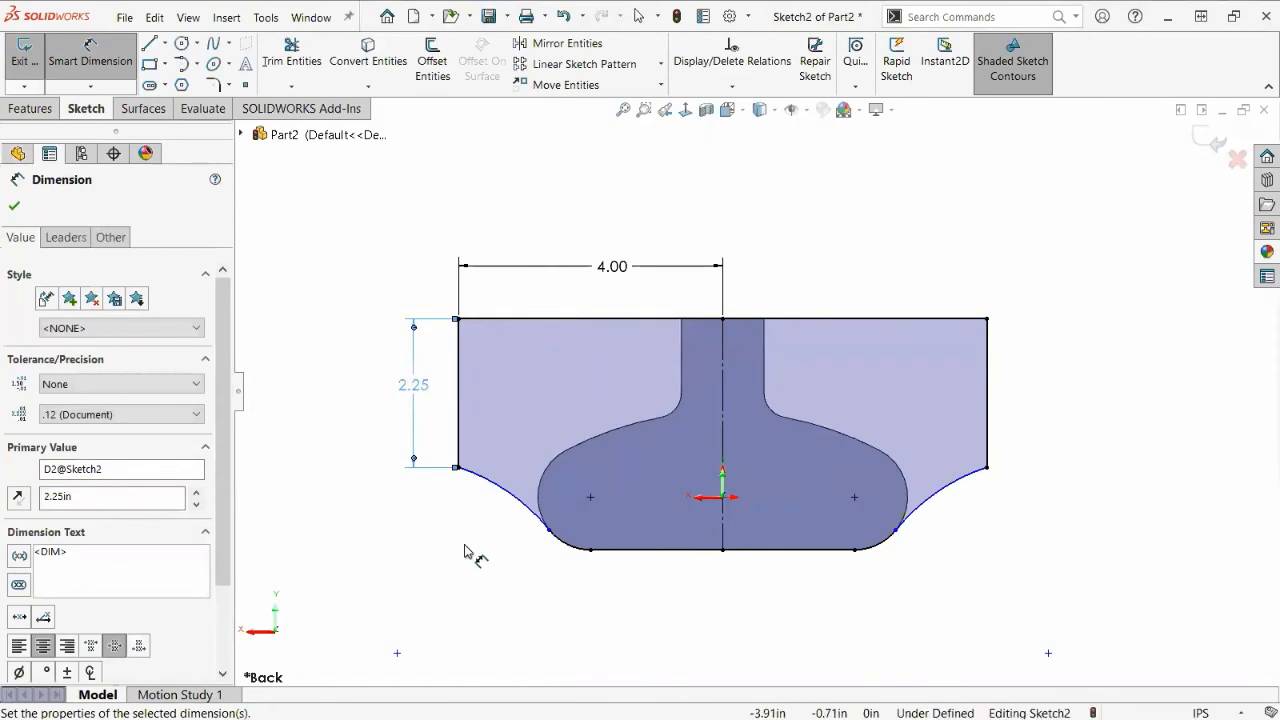
pyautogui.press('Escape')
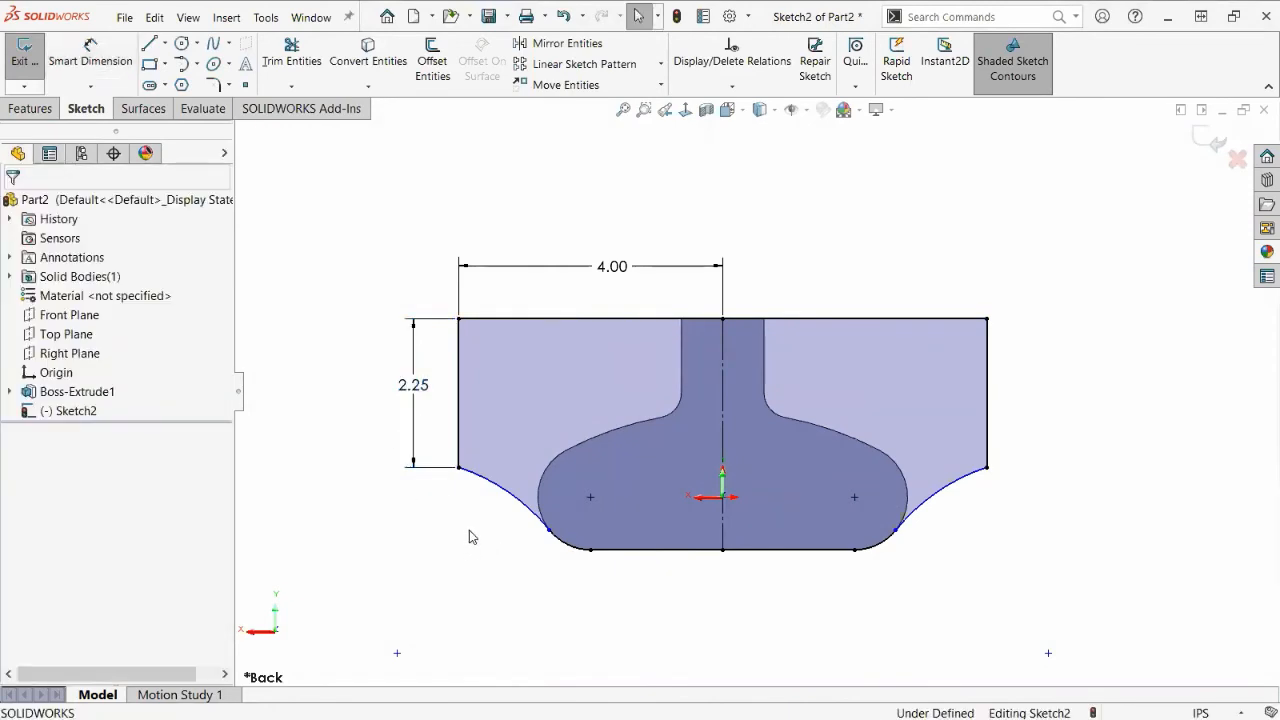
# Test the left tangent arc's freedom by moving its lower endpoint, and examine the matching arc and its center in the reference sketch.
pyautogui.click(548, 531)
pyautogui.moveTo(548, 529); pyautogui.dragTo(547, 524)
pyautogui.click(510, 601)
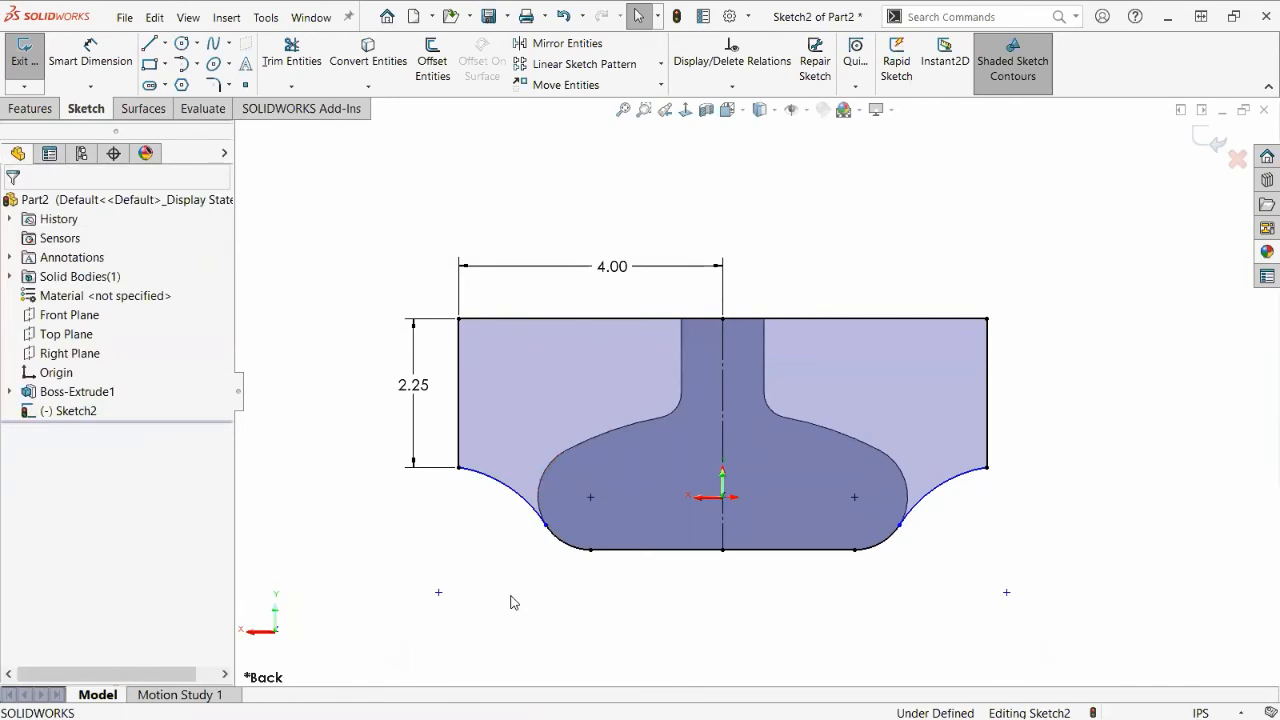
pyautogui.hotkey('ctrl', 'Tab')
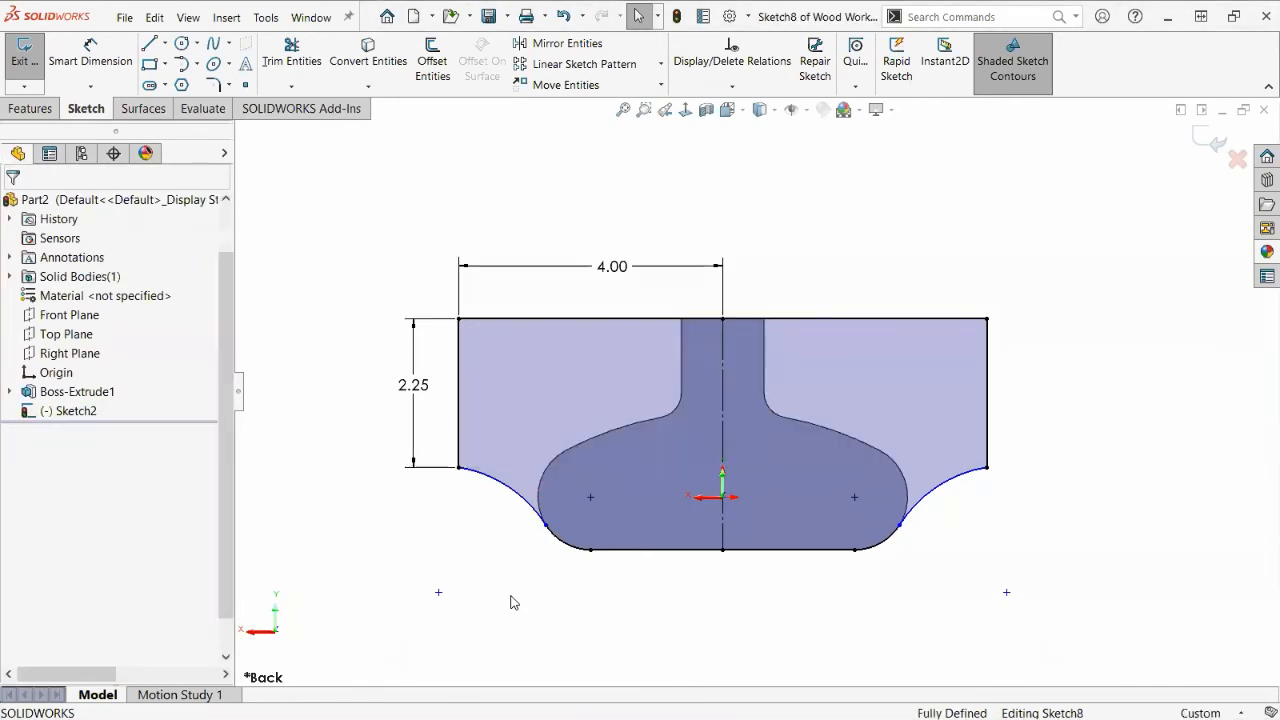
pyautogui.click(472, 428)
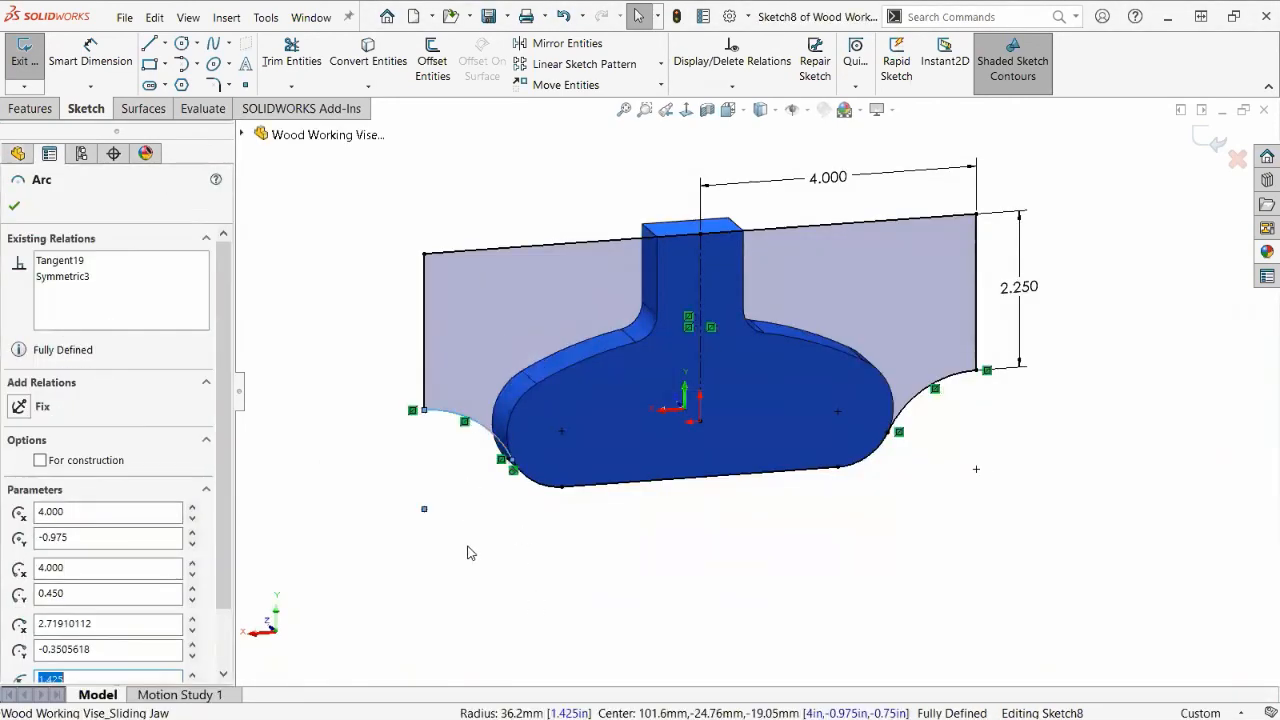
pyautogui.click(687, 111)
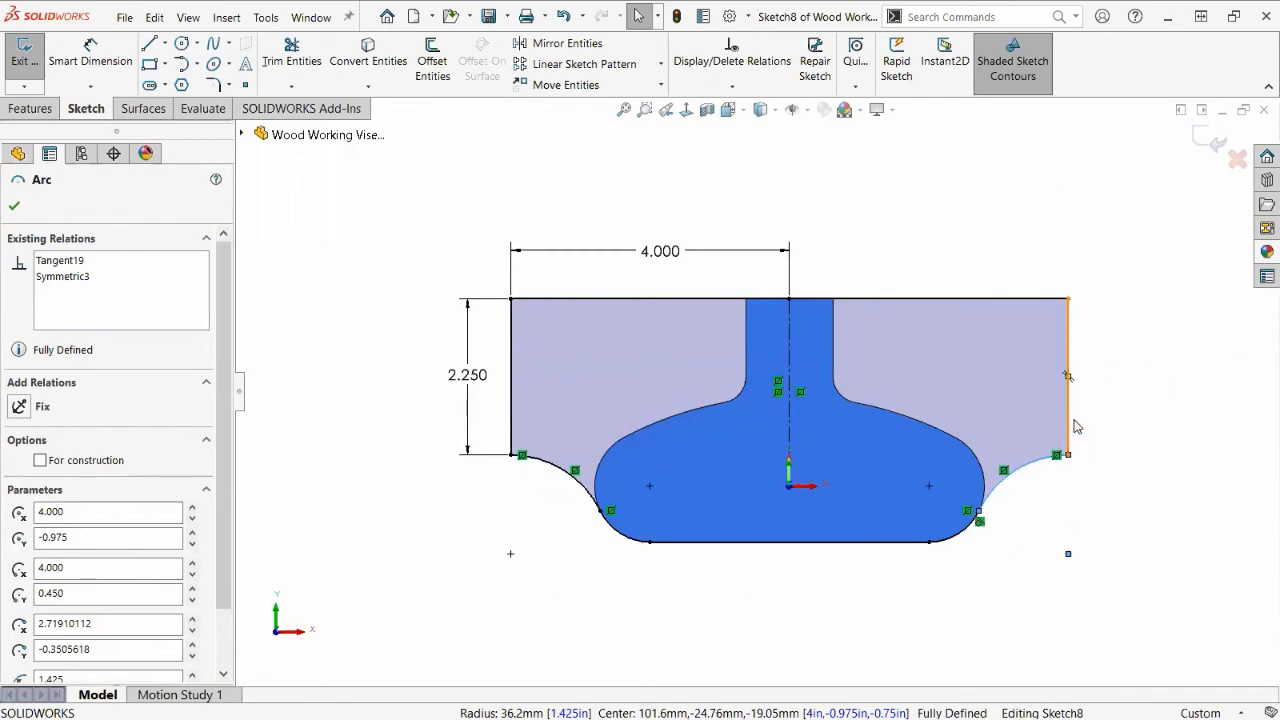
pyautogui.hotkey('ctrl', 'Tab')
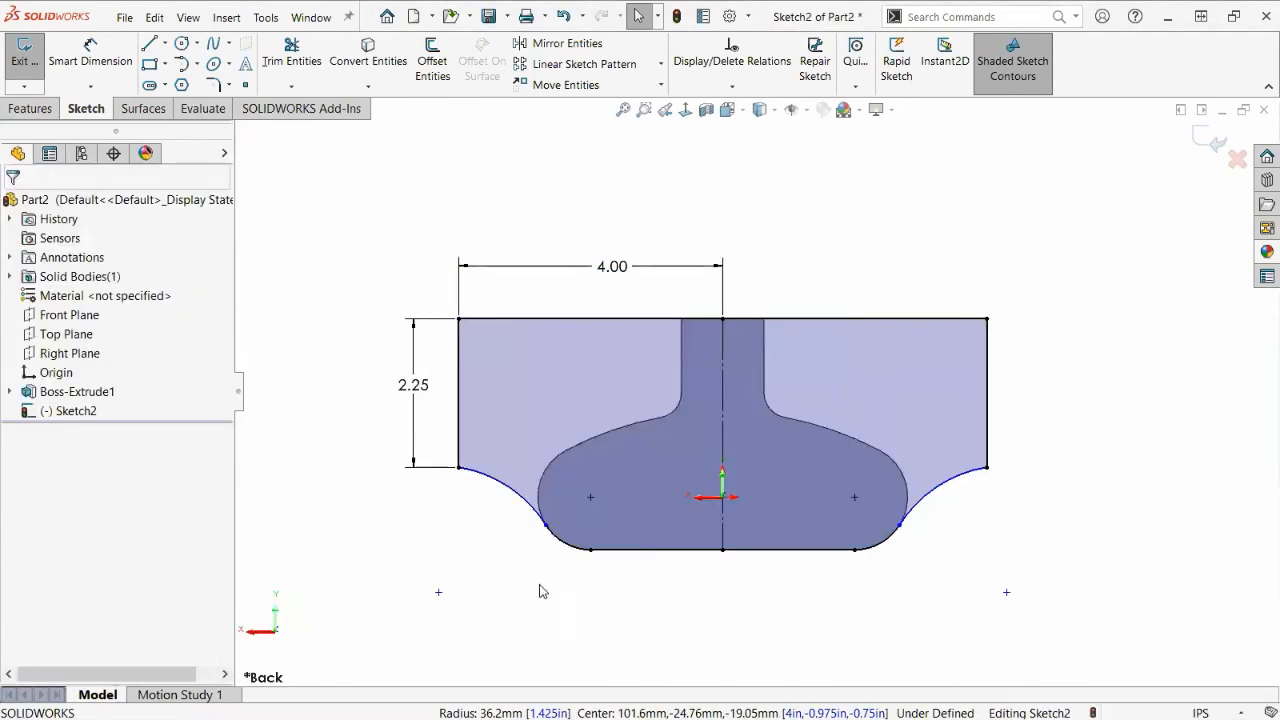
pyautogui.click(438, 593)
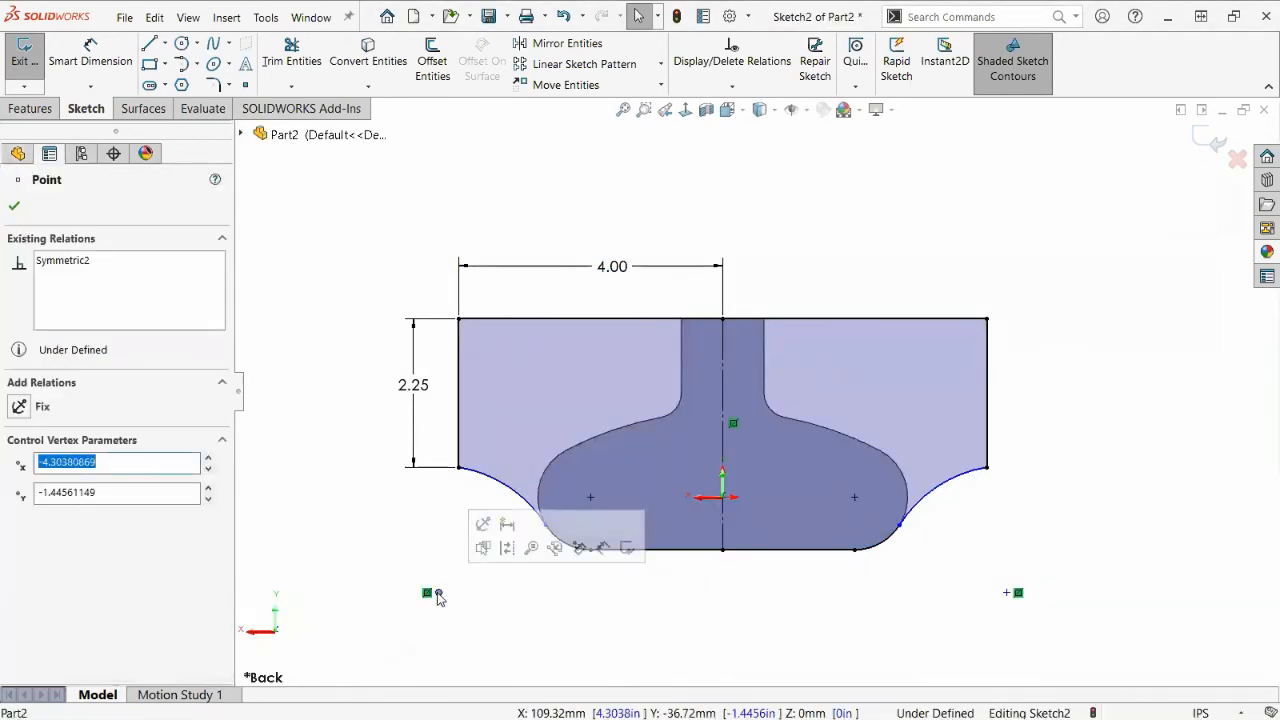
pyautogui.keyDown('ctrl'); pyautogui.click(460, 432); pyautogui.keyUp('ctrl')
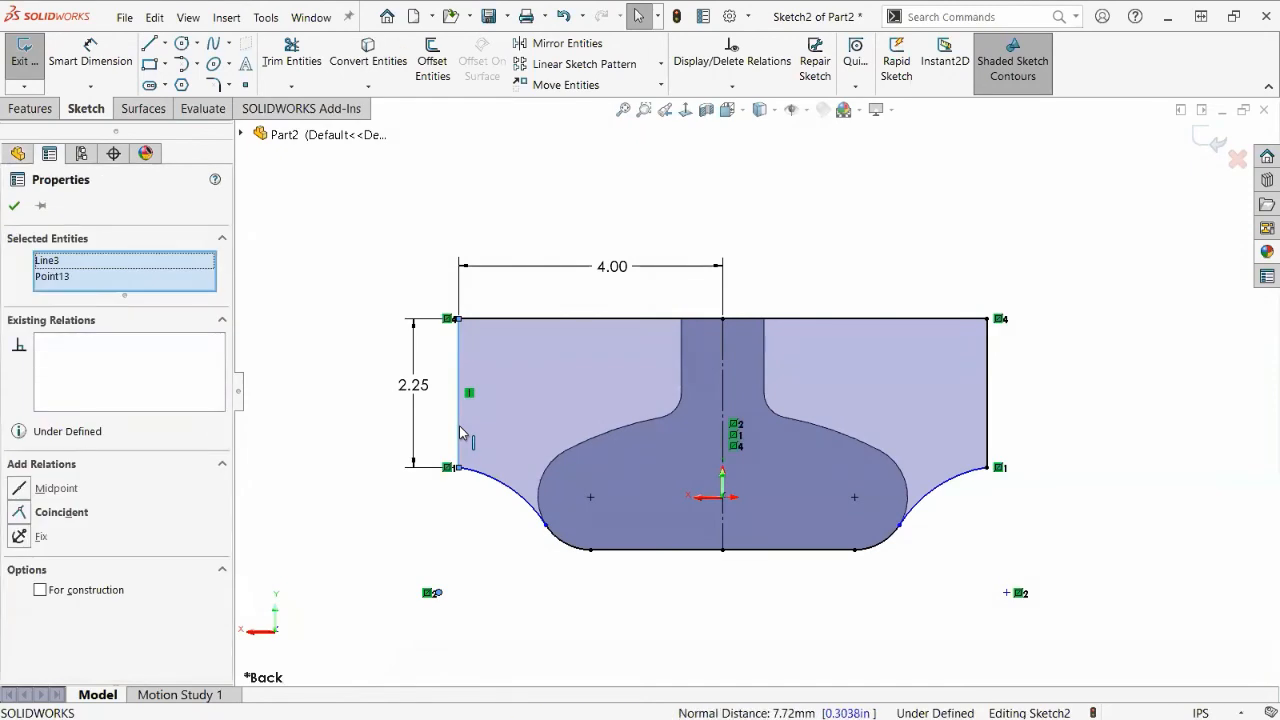
pyautogui.click(441, 508)
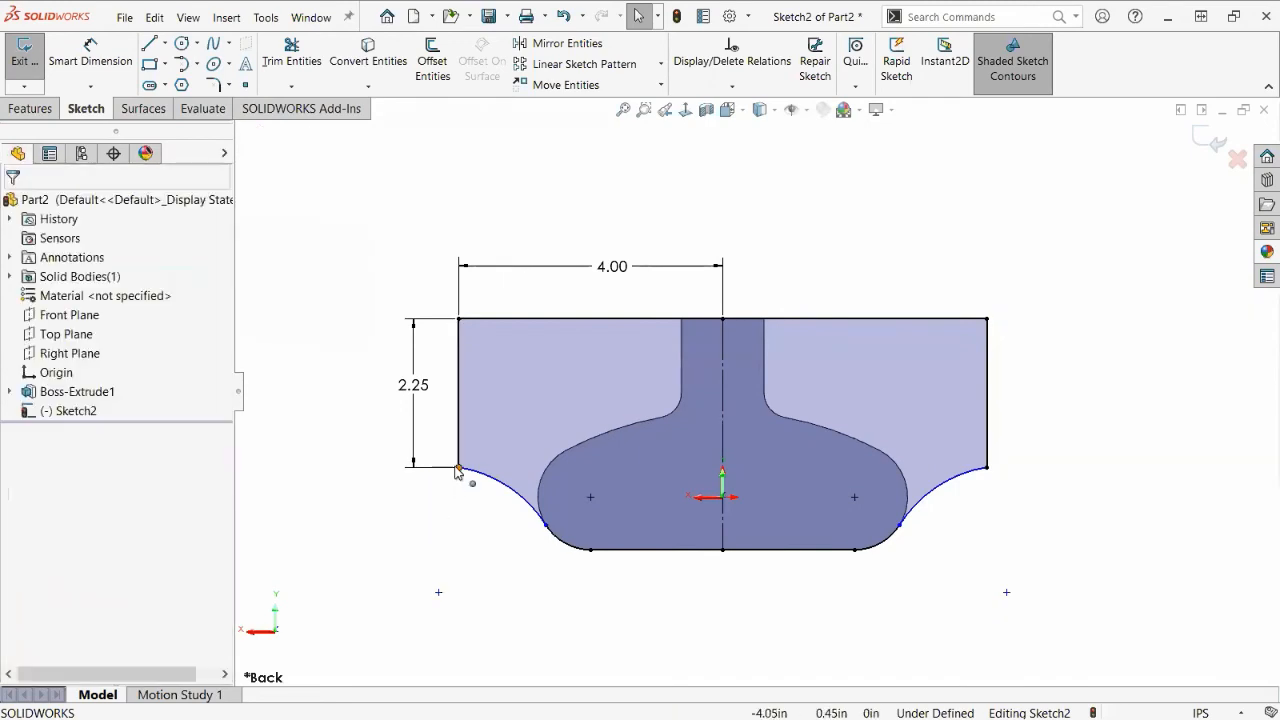
# Add a vertical relation between the left tangent arc's center point and its upper endpoint on the side line.
pyautogui.click(457, 469)
pyautogui.keyDown('ctrl'); pyautogui.click(438, 594); pyautogui.keyUp('ctrl')
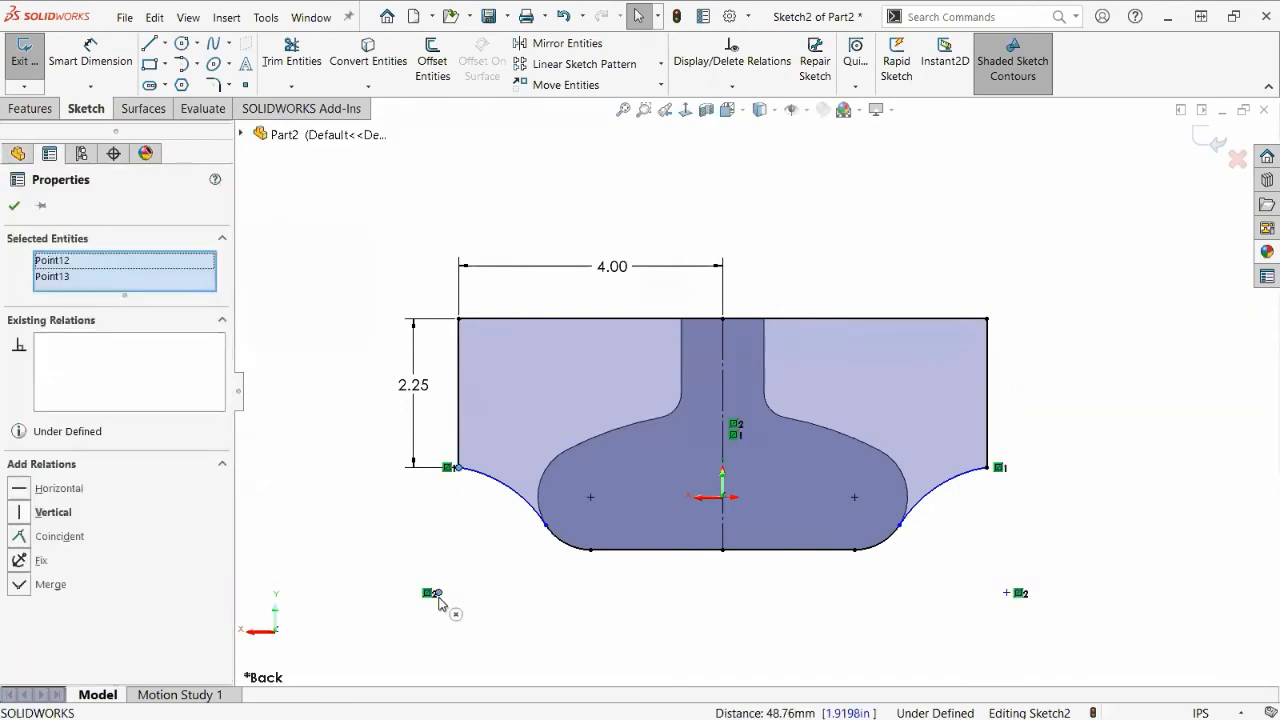
pyautogui.click(20, 513)
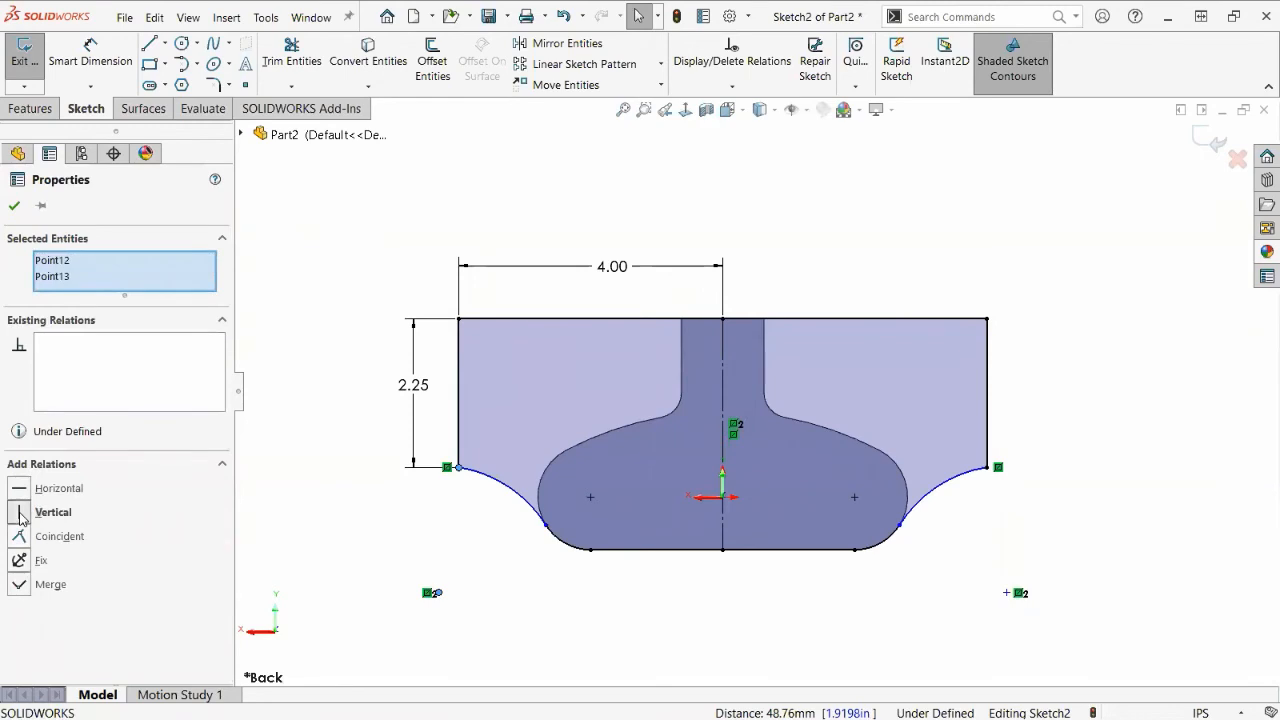
pyautogui.click(822, 682)
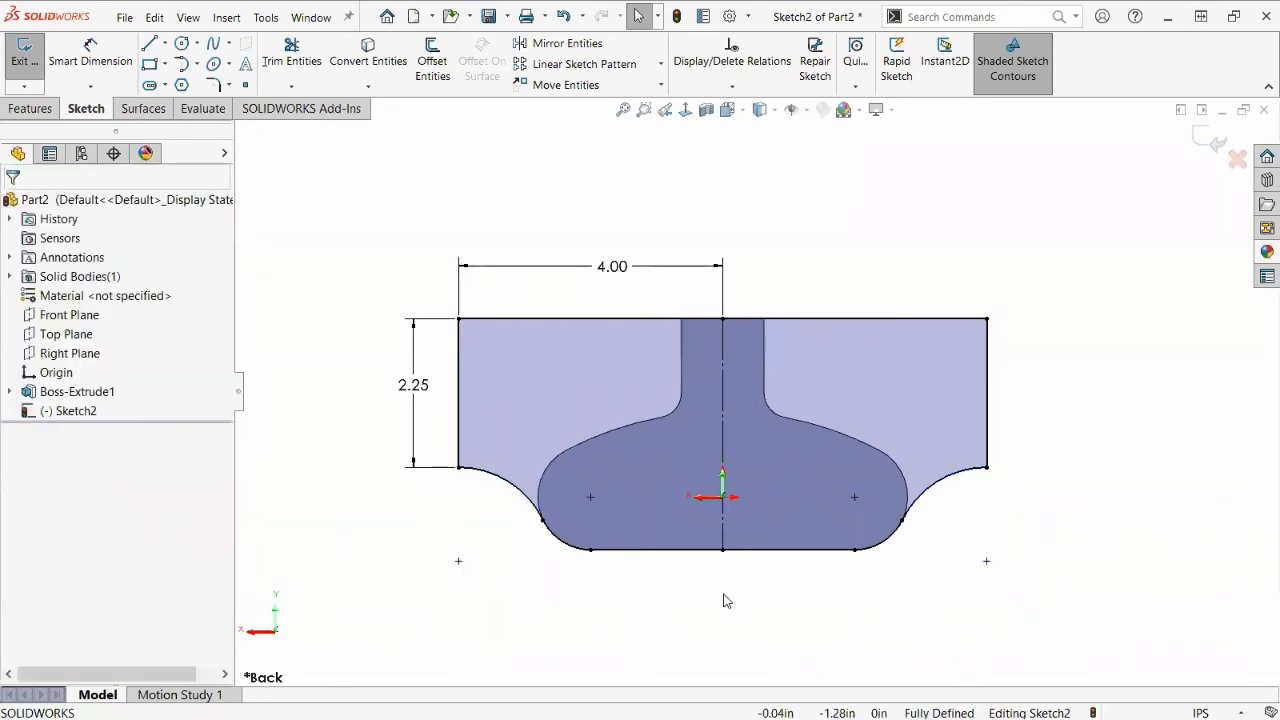
# Extrude the plate profile 0.5 in blind from the sketch plane, merged with the base.
pyautogui.moveTo(561, 414); pyautogui.dragTo(606, 459, button='middle')
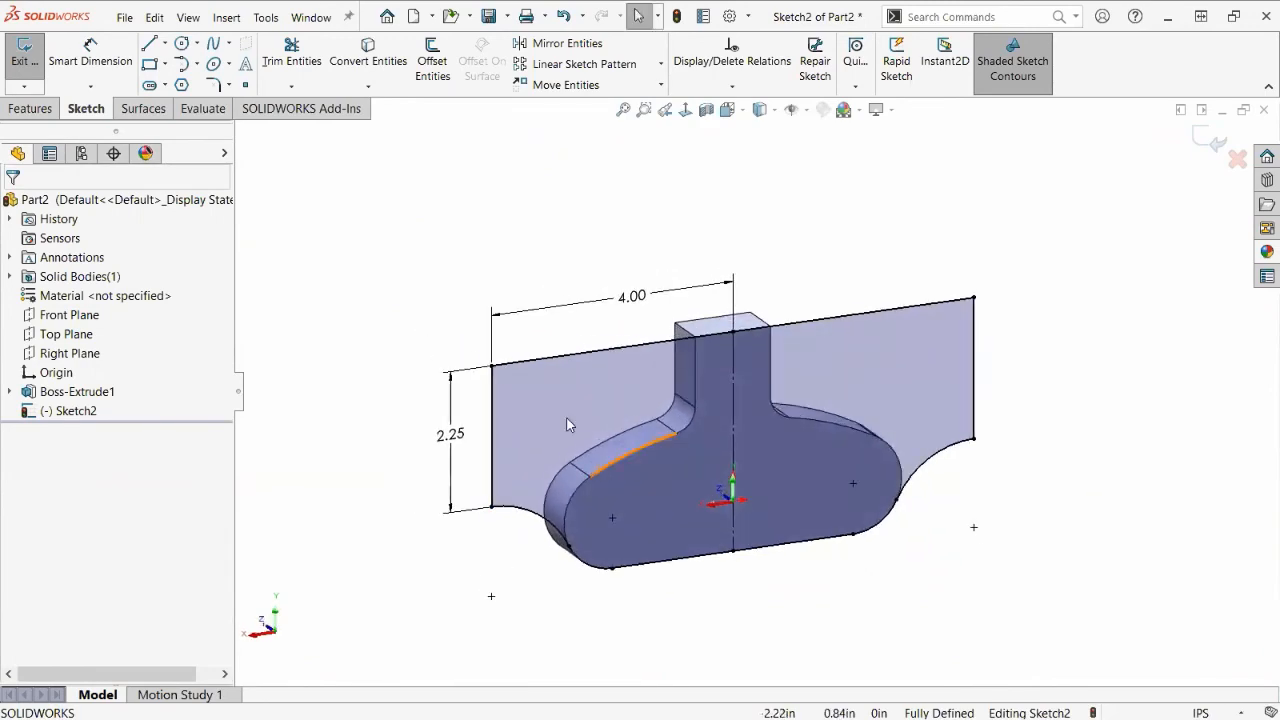
pyautogui.click(31, 108)
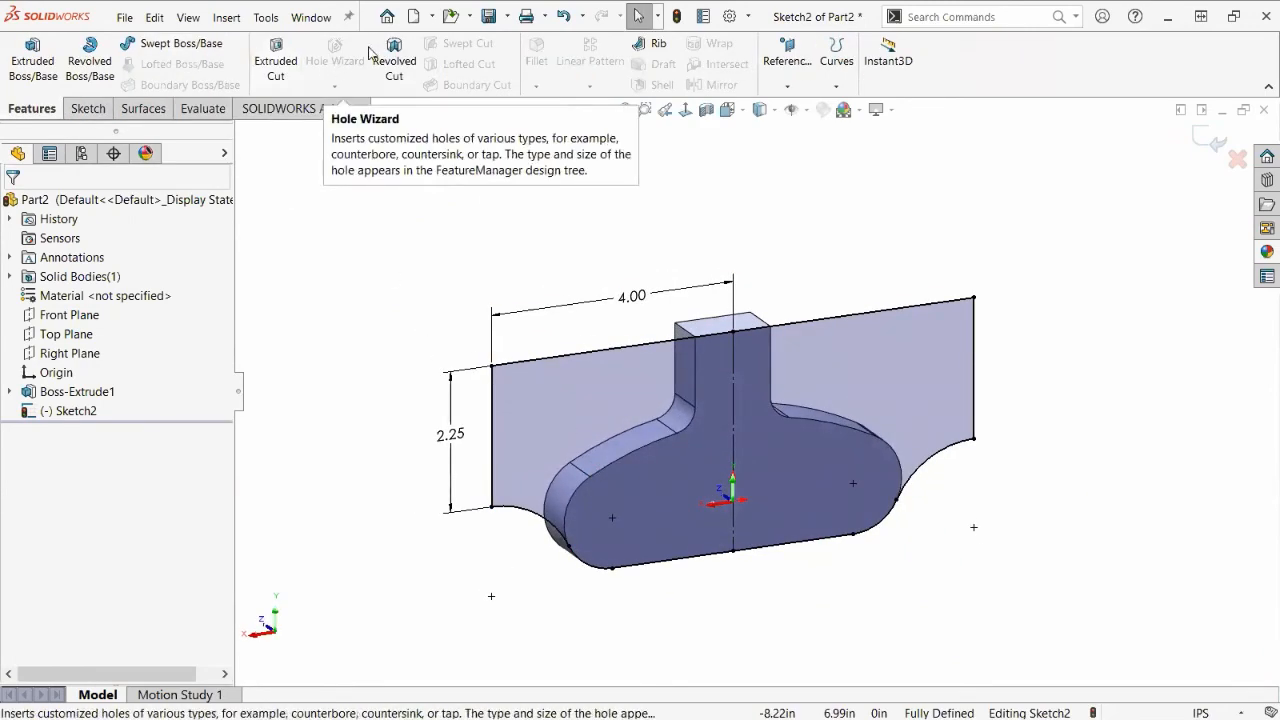
pyautogui.click(32, 55)
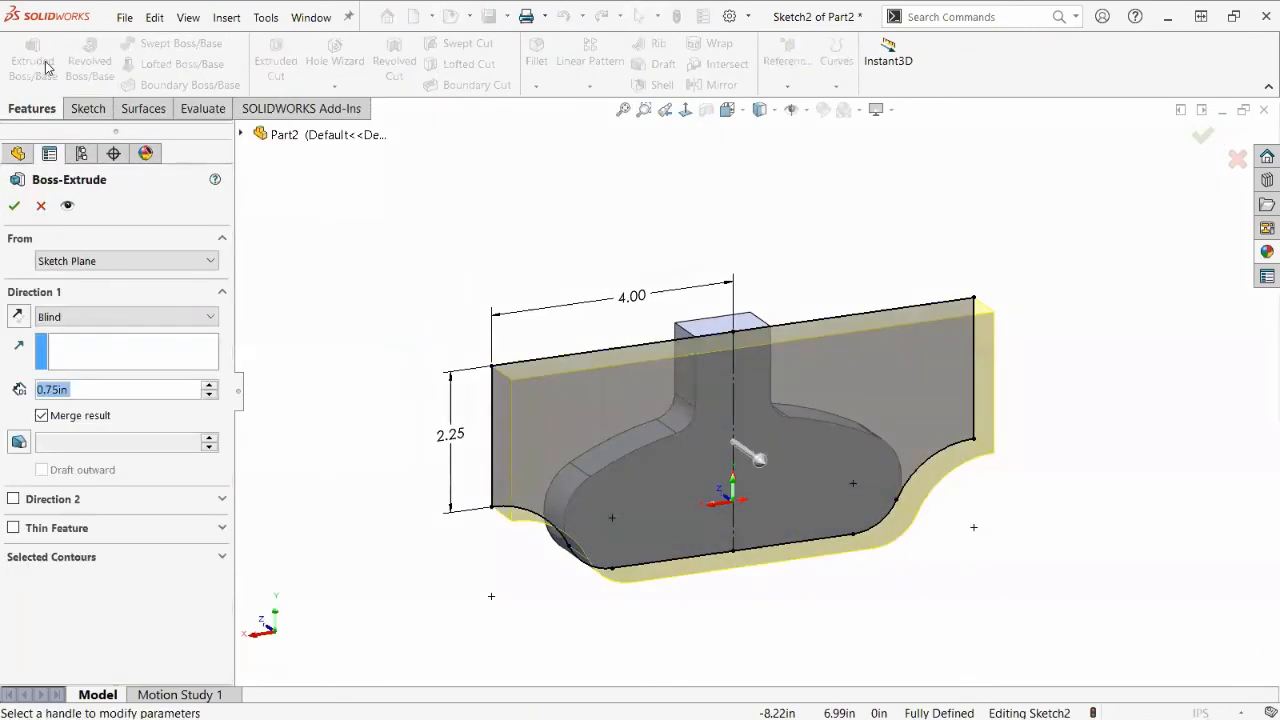
pyautogui.write('.5')
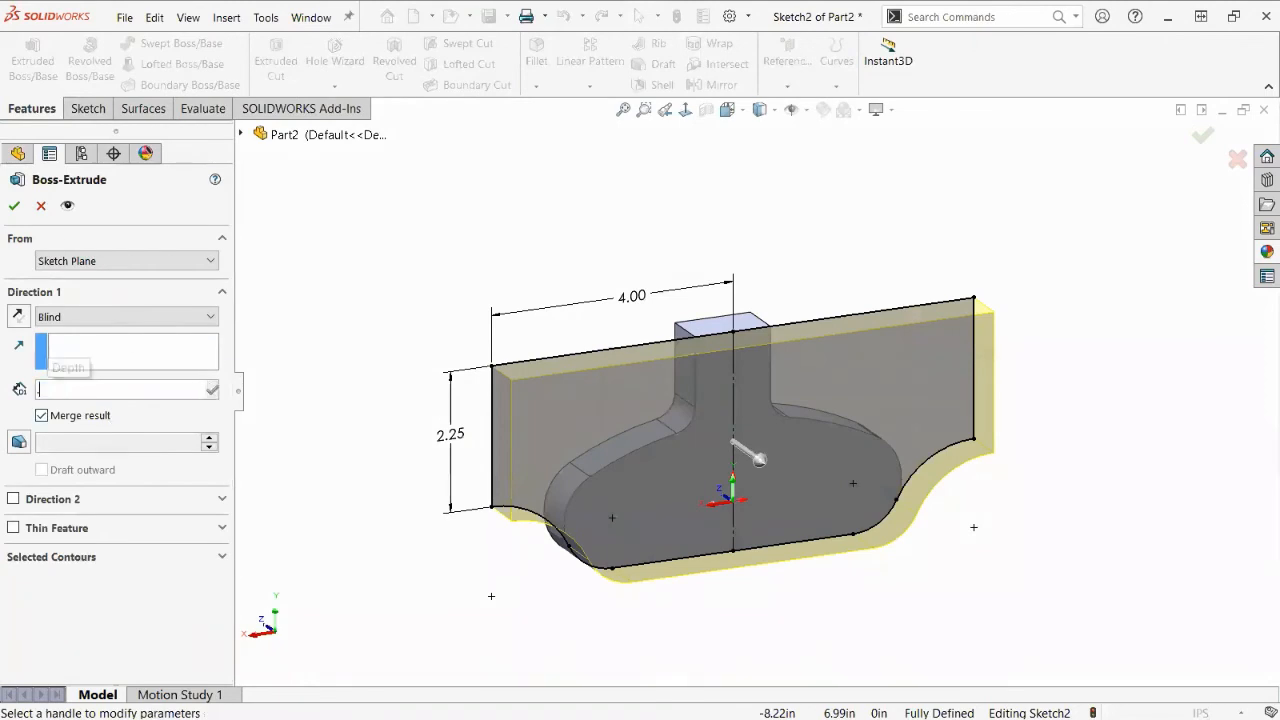
pyautogui.press('Return')
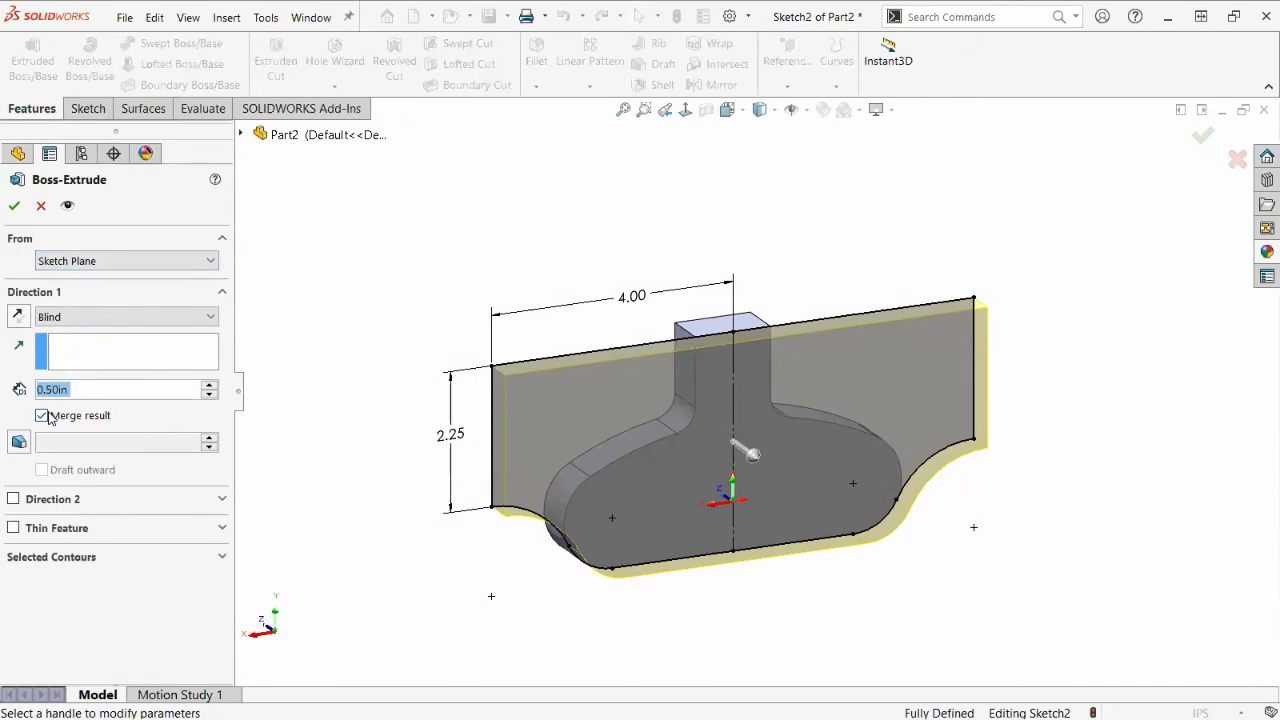
pyautogui.click(14, 205)
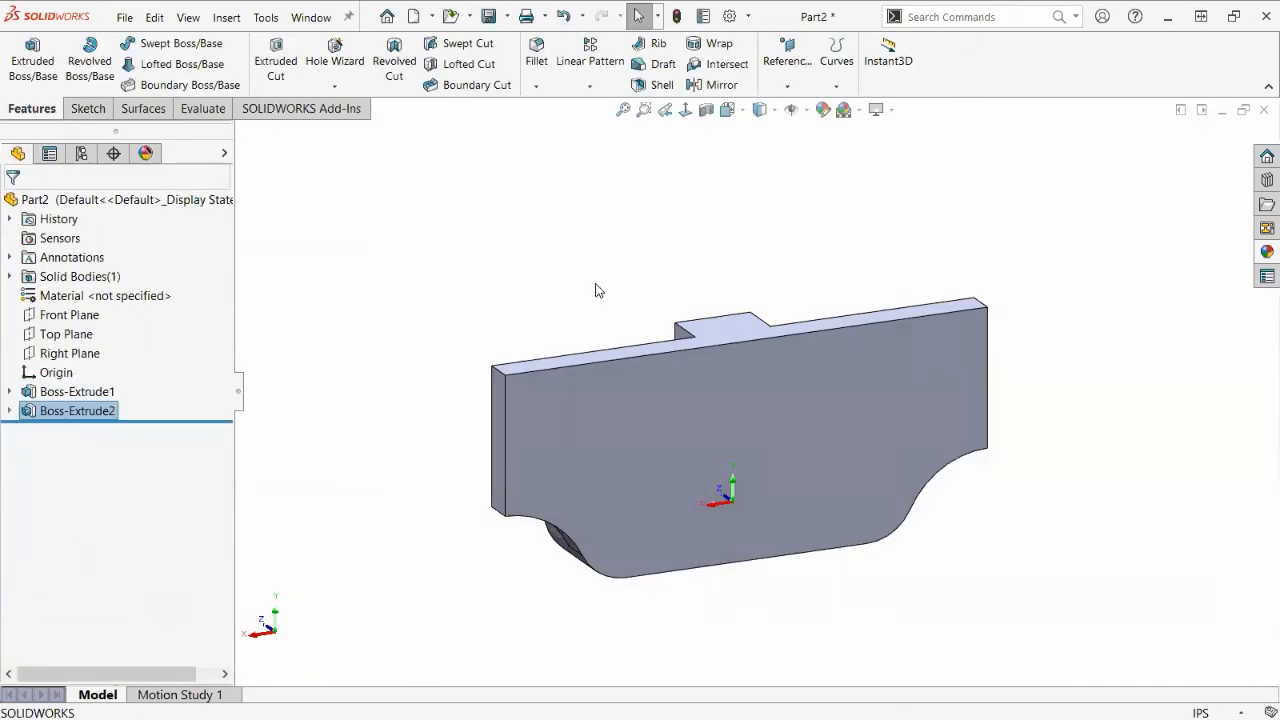
# In the reference part, discard the open sketch edit and roll the feature history forward past Boss-Extrude4 to examine that feature.
pyautogui.moveTo(606, 388); pyautogui.dragTo(846, 363, button='middle')
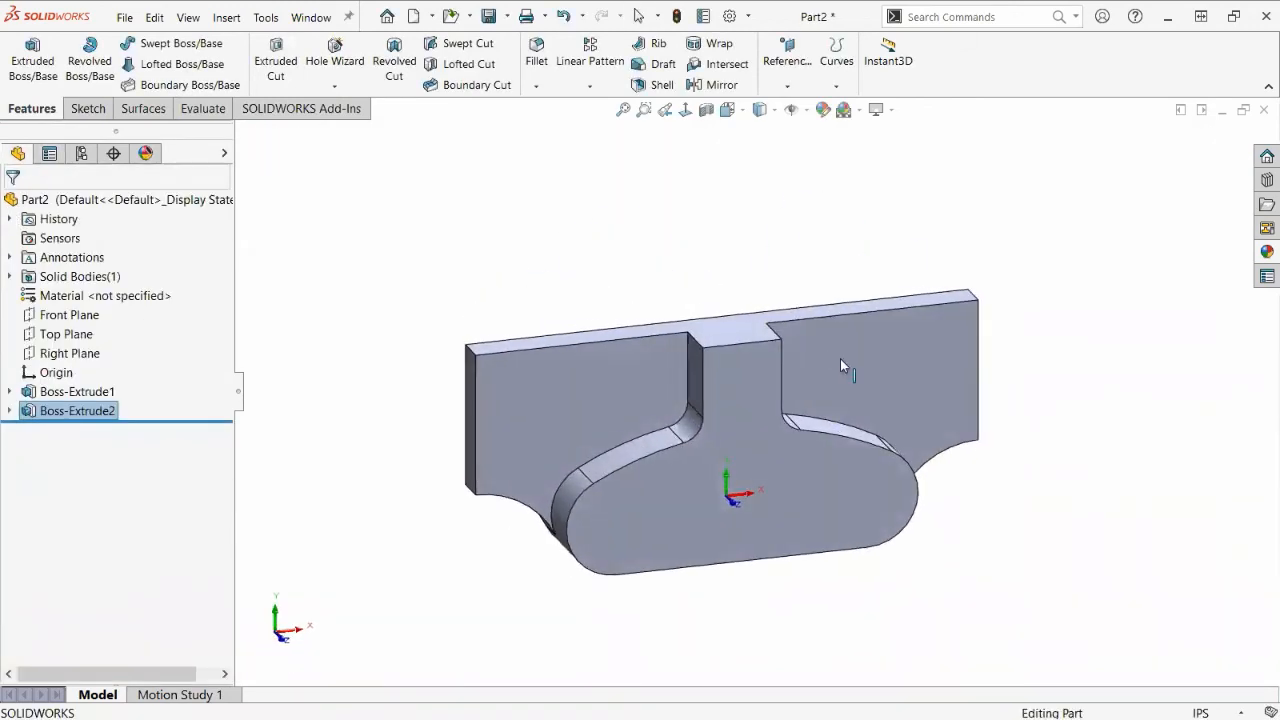
pyautogui.click(514, 274)
pyautogui.hotkey('ctrl', 'Tab')
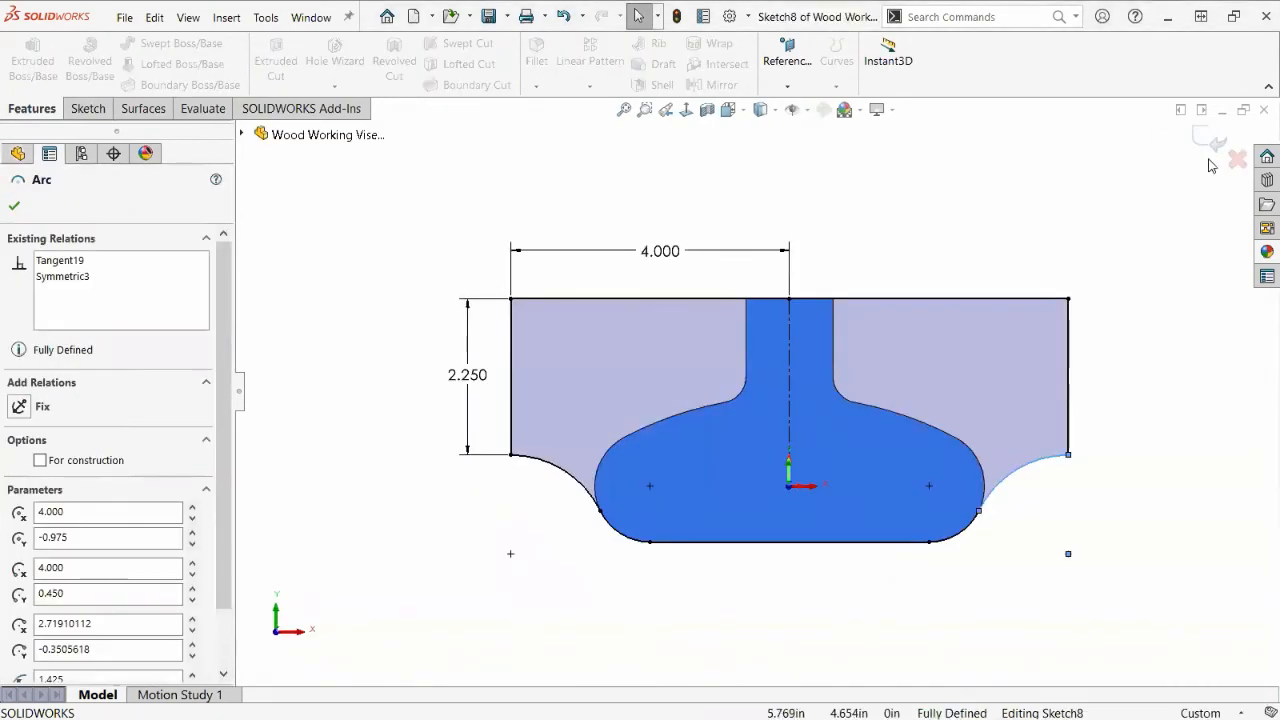
pyautogui.click(1237, 161)
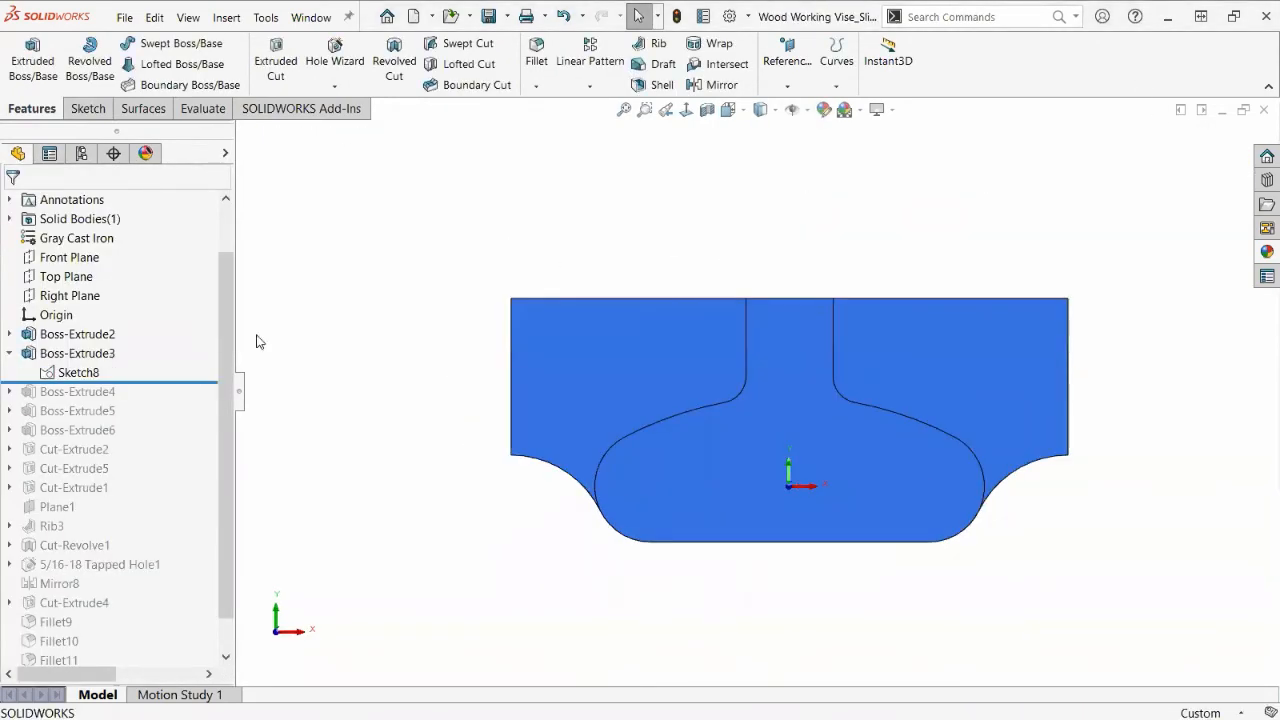
pyautogui.click(172, 379)
pyautogui.moveTo(174, 388); pyautogui.dragTo(171, 399)
pyautogui.moveTo(421, 369); pyautogui.dragTo(467, 420, button='middle')
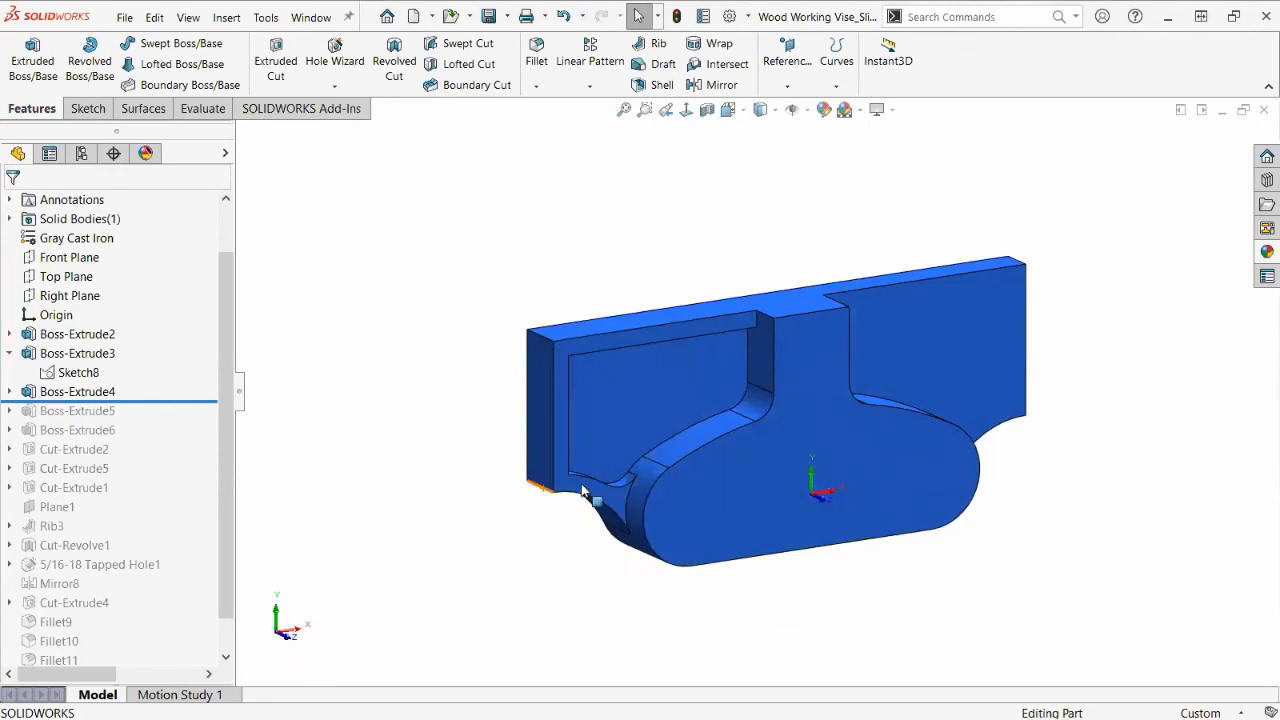
# In the reference part, open Boss-Extrude4's Sketch9 for editing to examine its outline and dimensions.
pyautogui.click(9, 392)
pyautogui.click(57, 411)
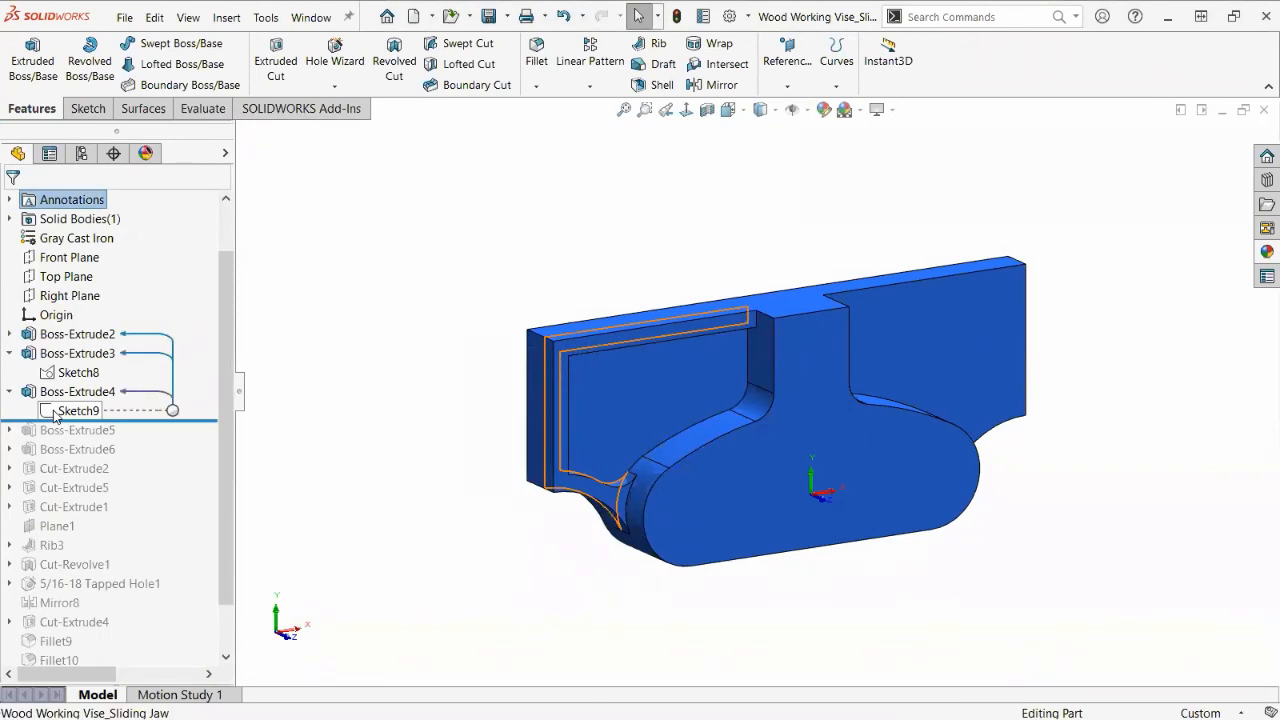
pyautogui.click(68, 364)
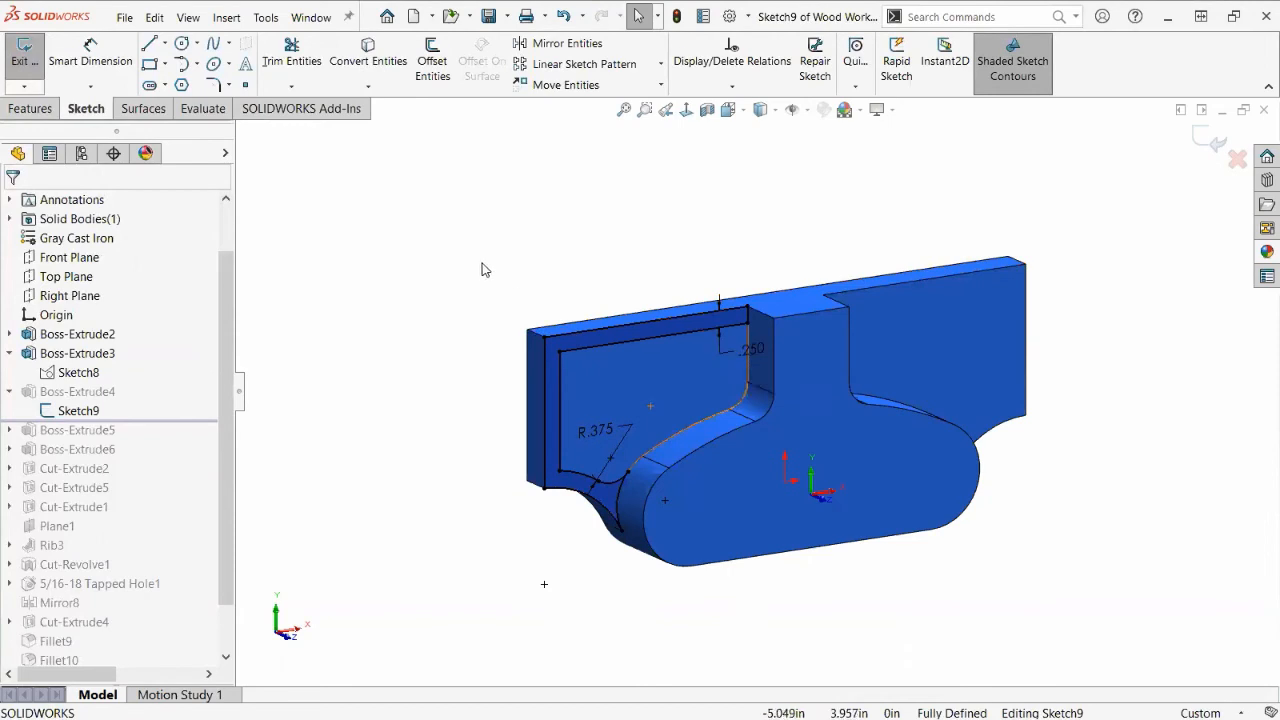
# Switch to Part2 and start a new sketch on the back plate's left front face.
pyautogui.hotkey('ctrl', 'Tab')
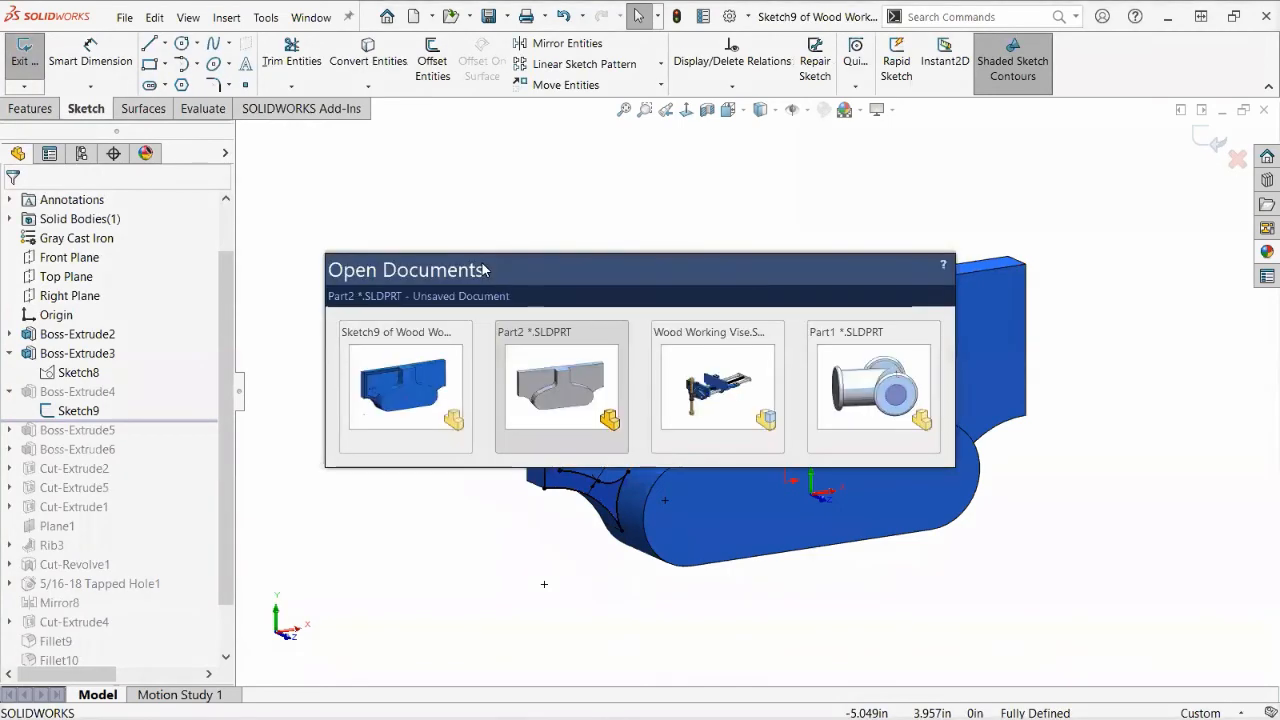
pyautogui.click(555, 376)
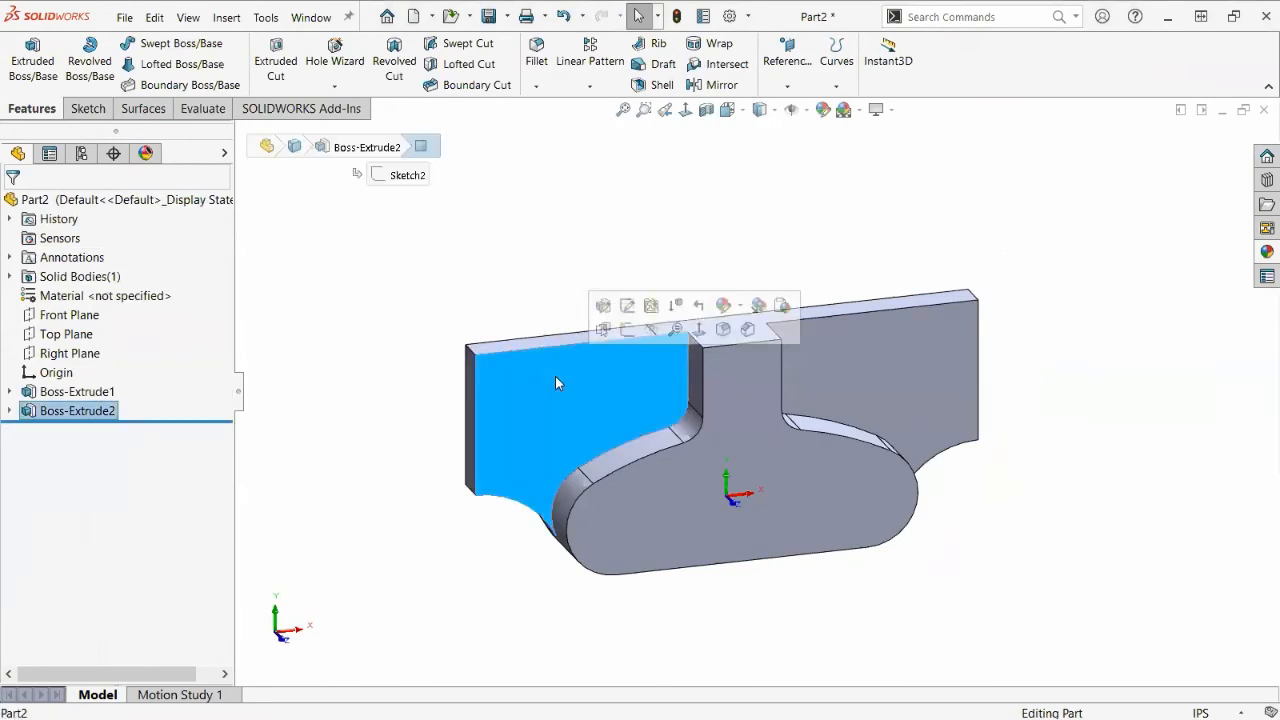
pyautogui.click(626, 330)
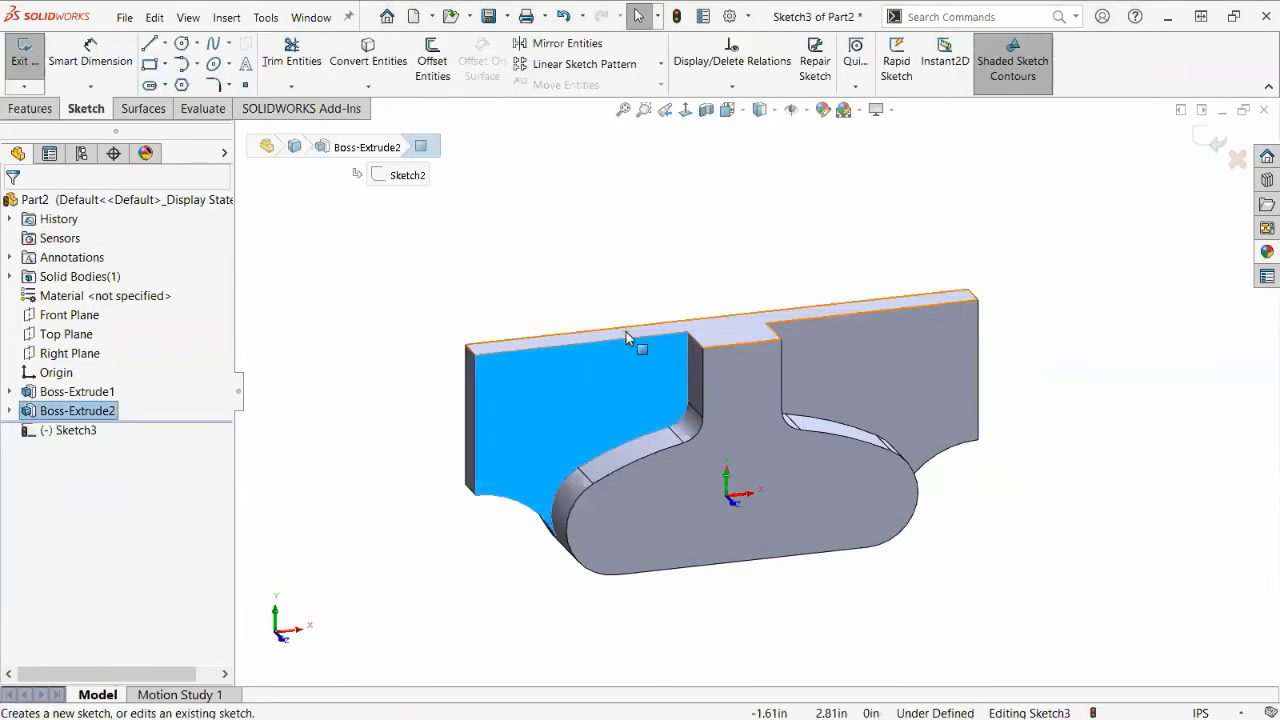
pyautogui.click(541, 270)
pyautogui.click(550, 345)
pyautogui.keyDown('ctrl'); pyautogui.click(480, 430); pyautogui.keyUp('ctrl')
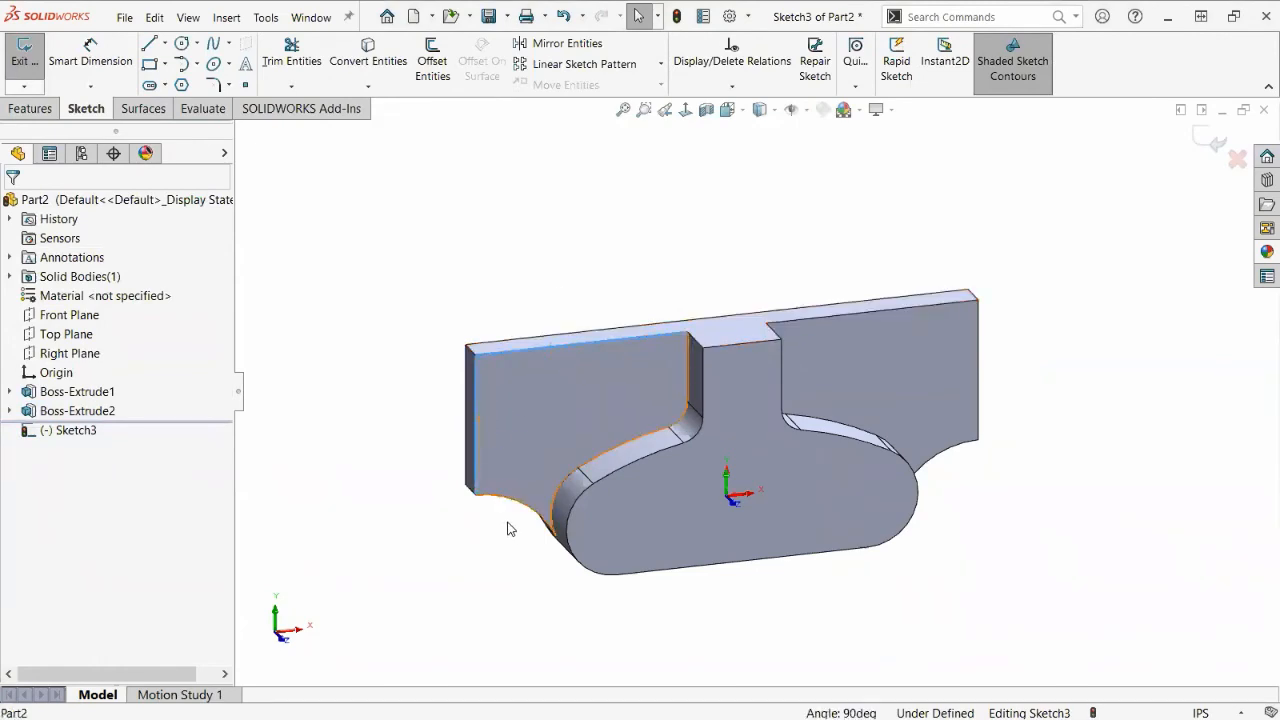
pyautogui.keyDown('ctrl'); pyautogui.click(495, 496); pyautogui.keyUp('ctrl')
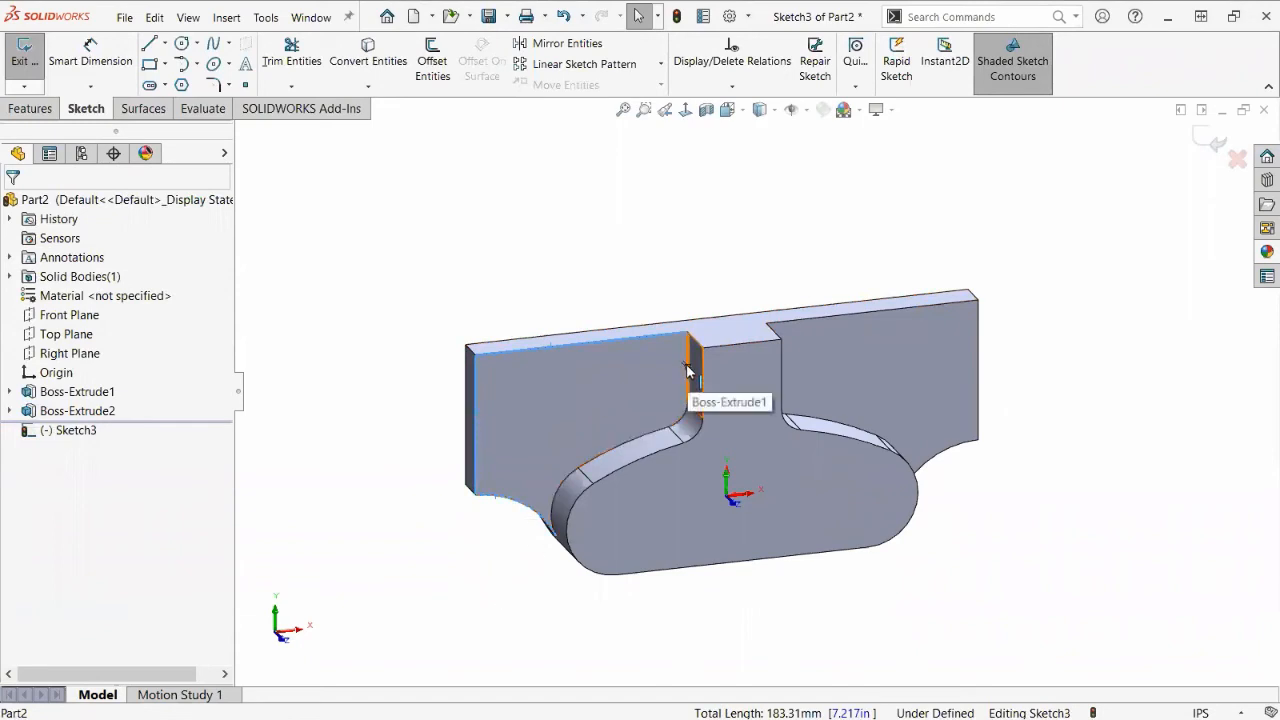
pyautogui.click(591, 257)
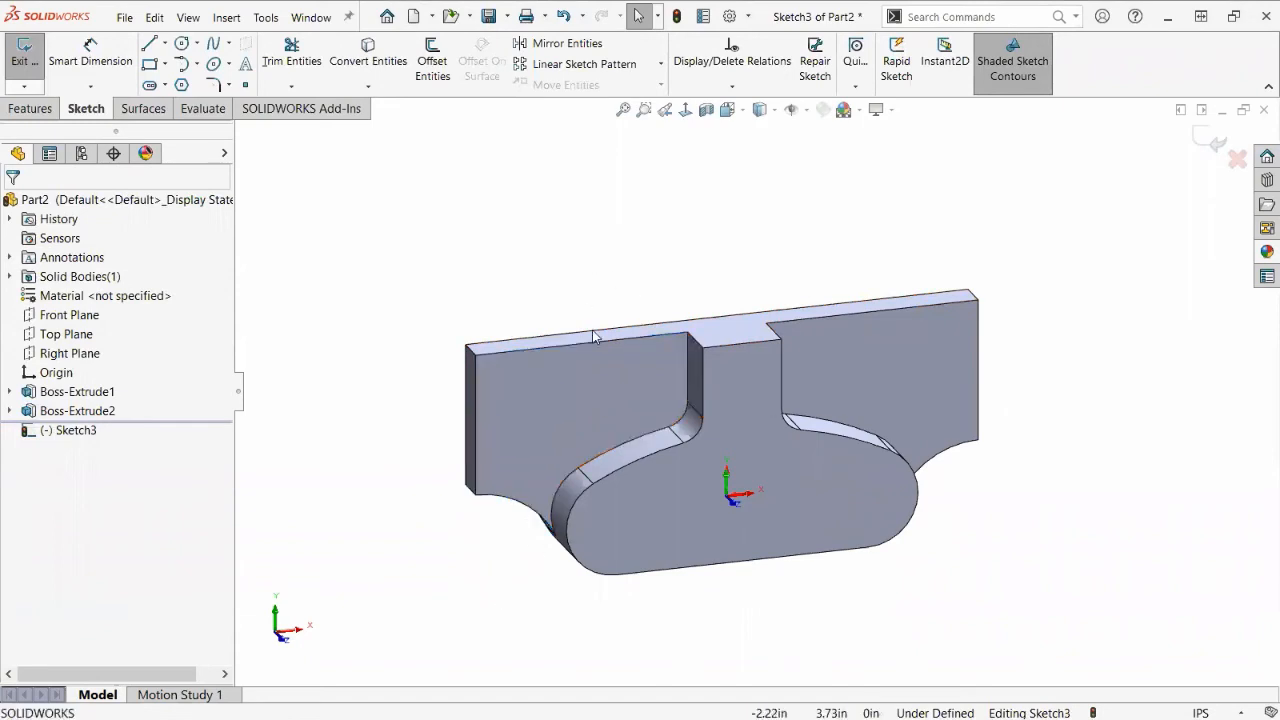
pyautogui.click(563, 406)
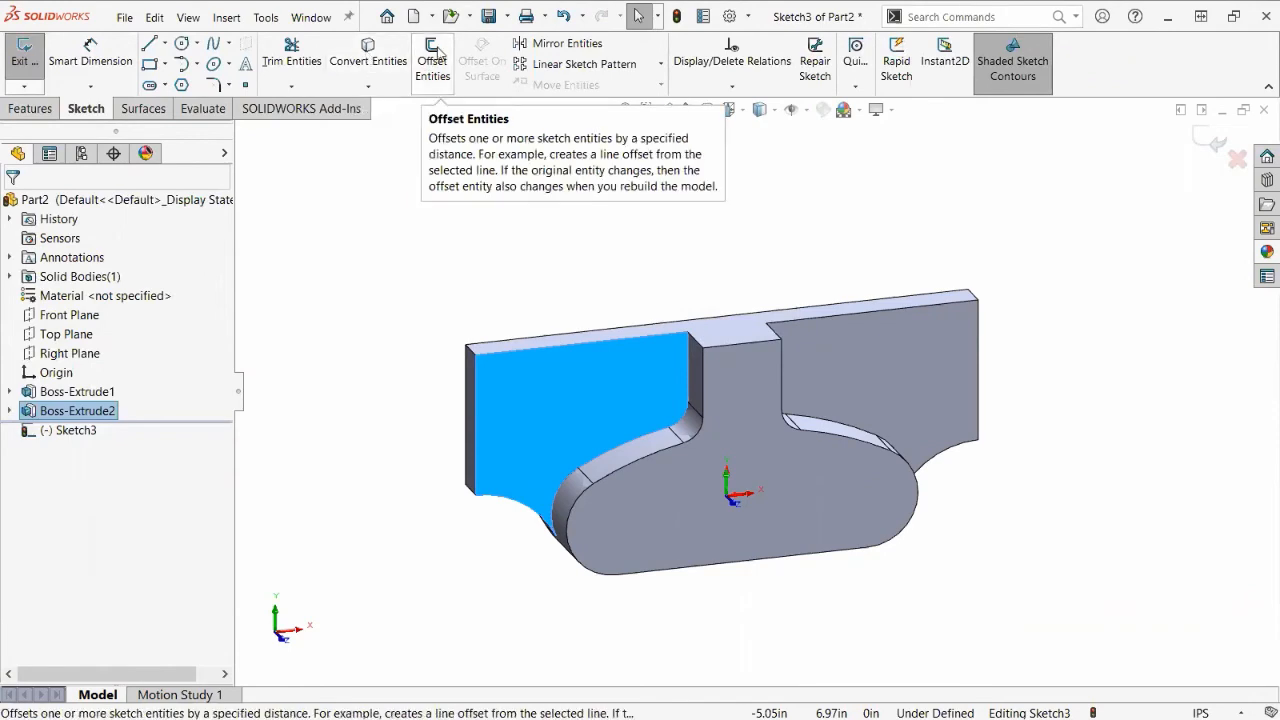
pyautogui.click(438, 52)
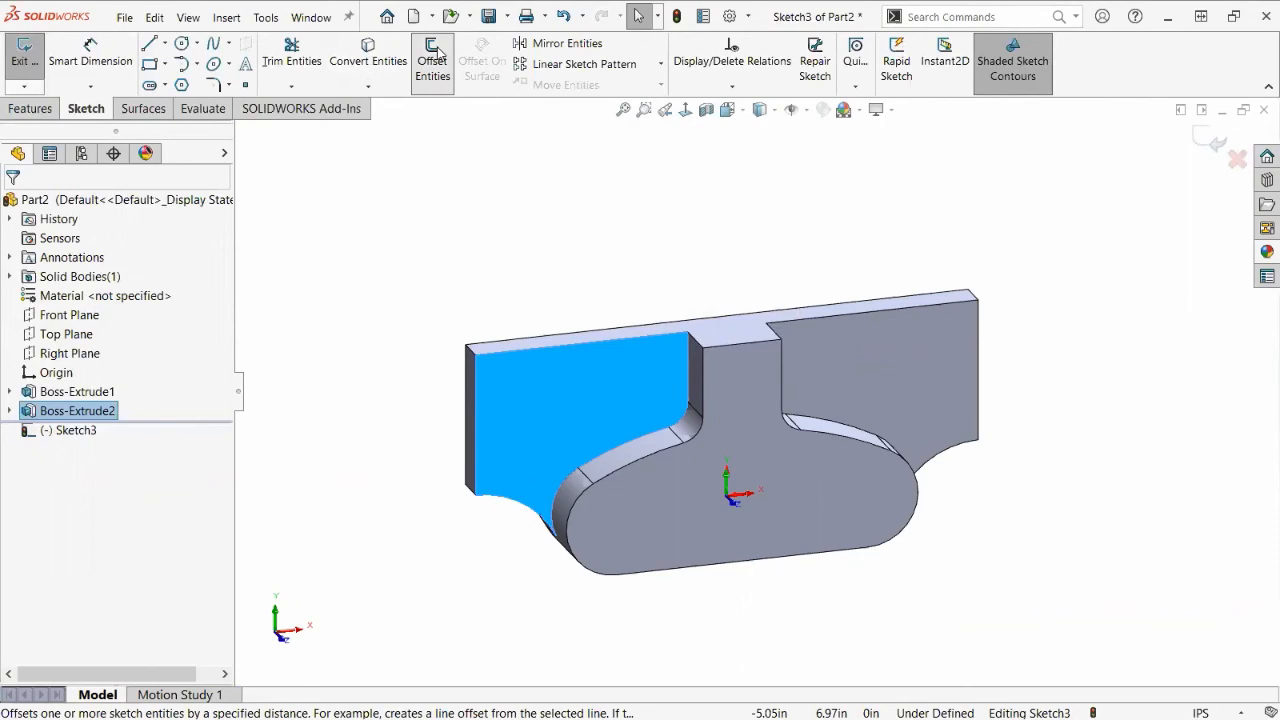
pyautogui.click(433, 58)
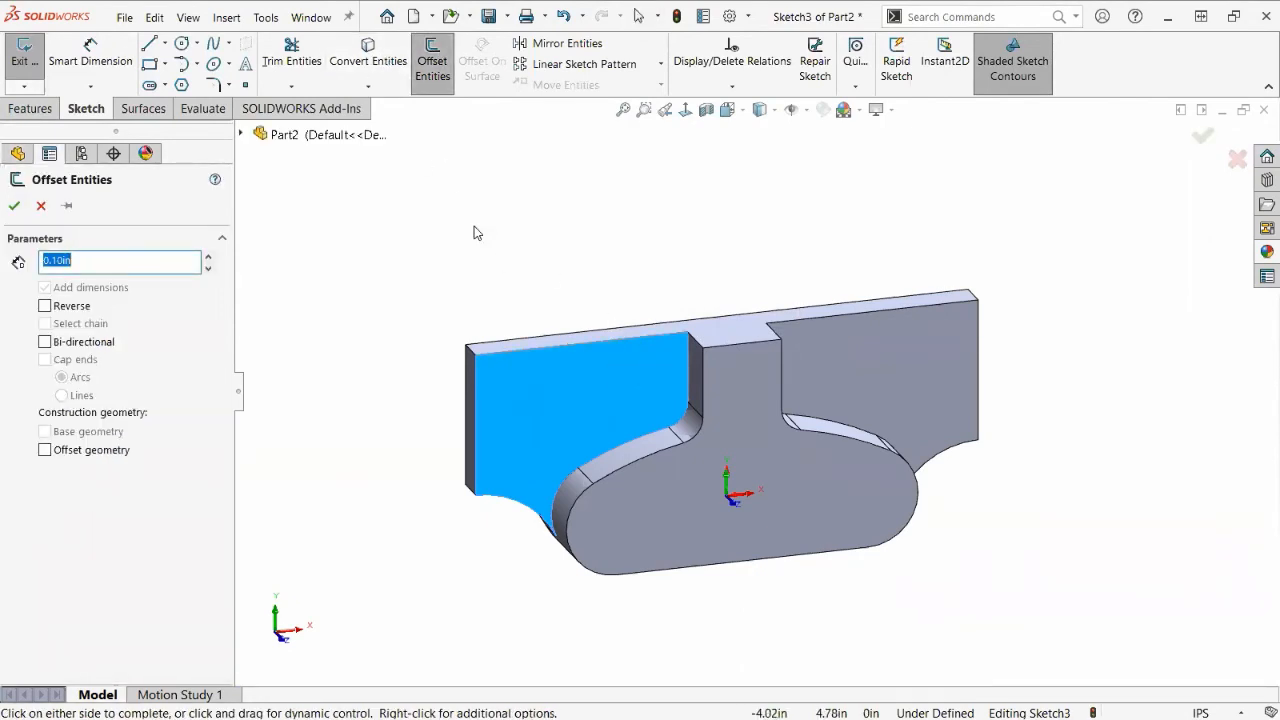
pyautogui.click(503, 220)
pyautogui.click(733, 369)
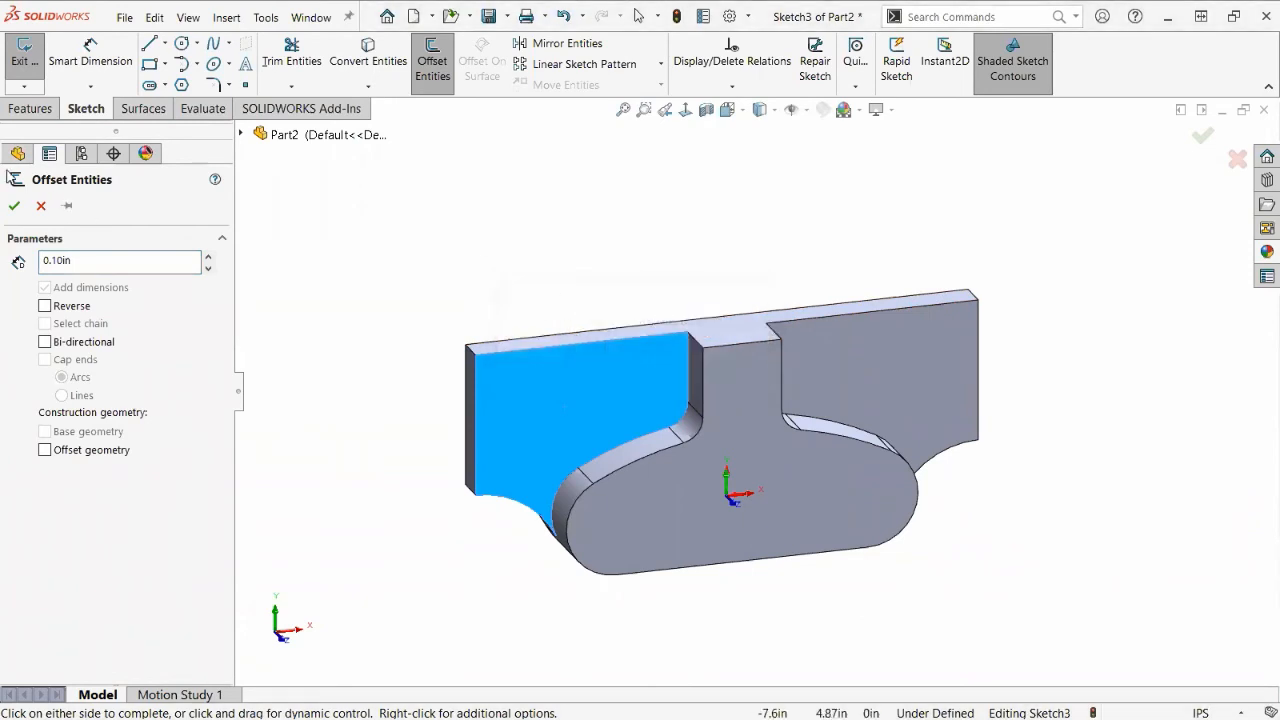
pyautogui.click(41, 207)
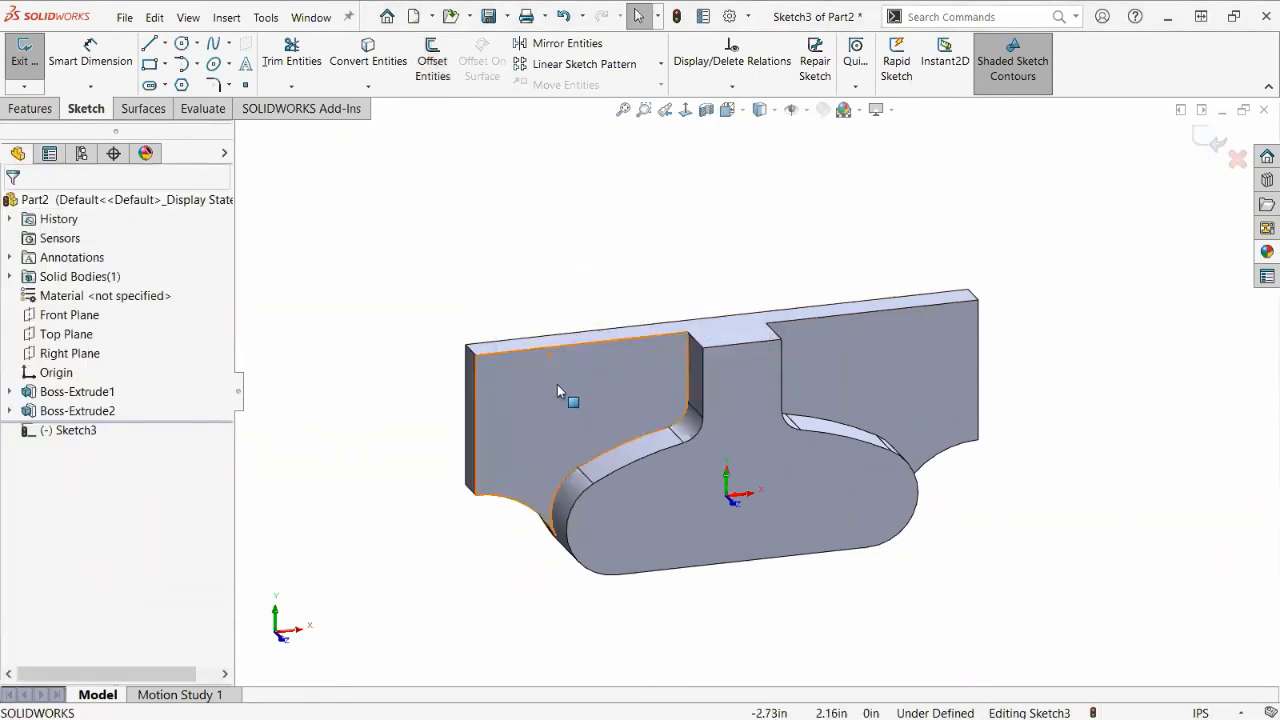
# Convert the left plate face's boundary into sketch entities and offset the whole outline 0.25 in inward.
pyautogui.click(368, 52)
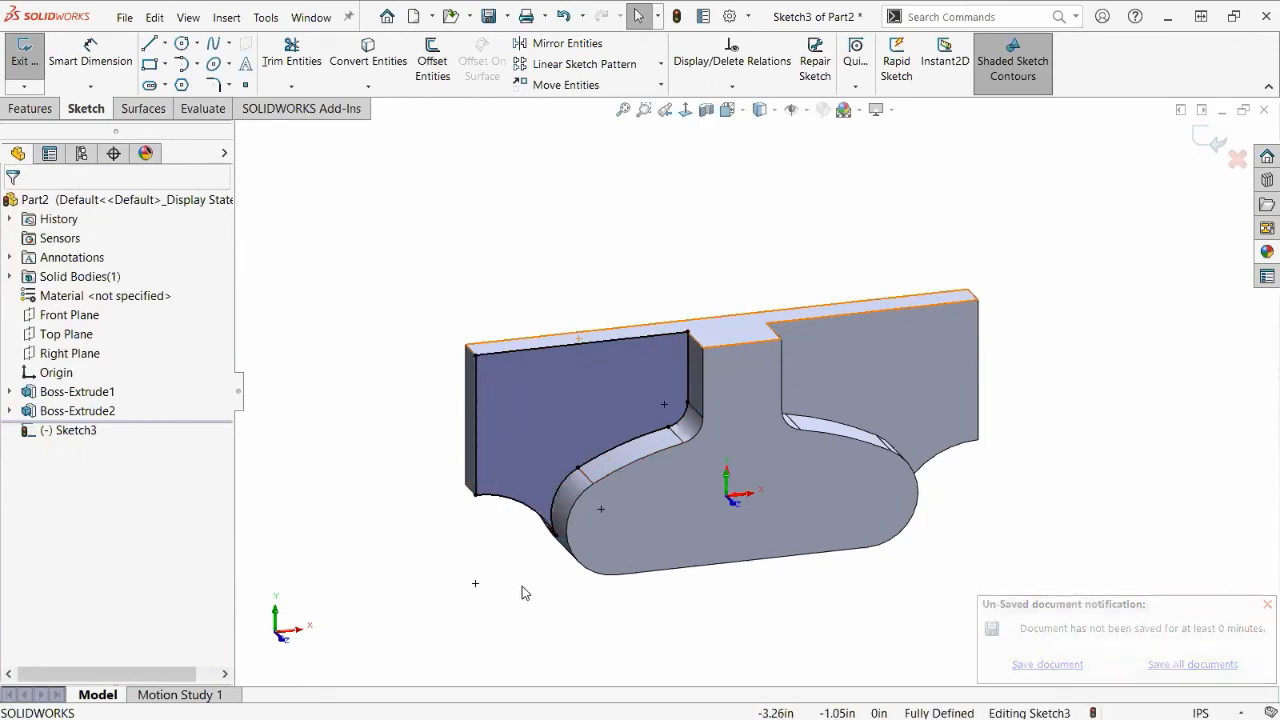
pyautogui.moveTo(832, 652)
pyautogui.mouseDown()
pyautogui.moveTo(400, 289)
pyautogui.moveTo(405, 274)
pyautogui.mouseUp()
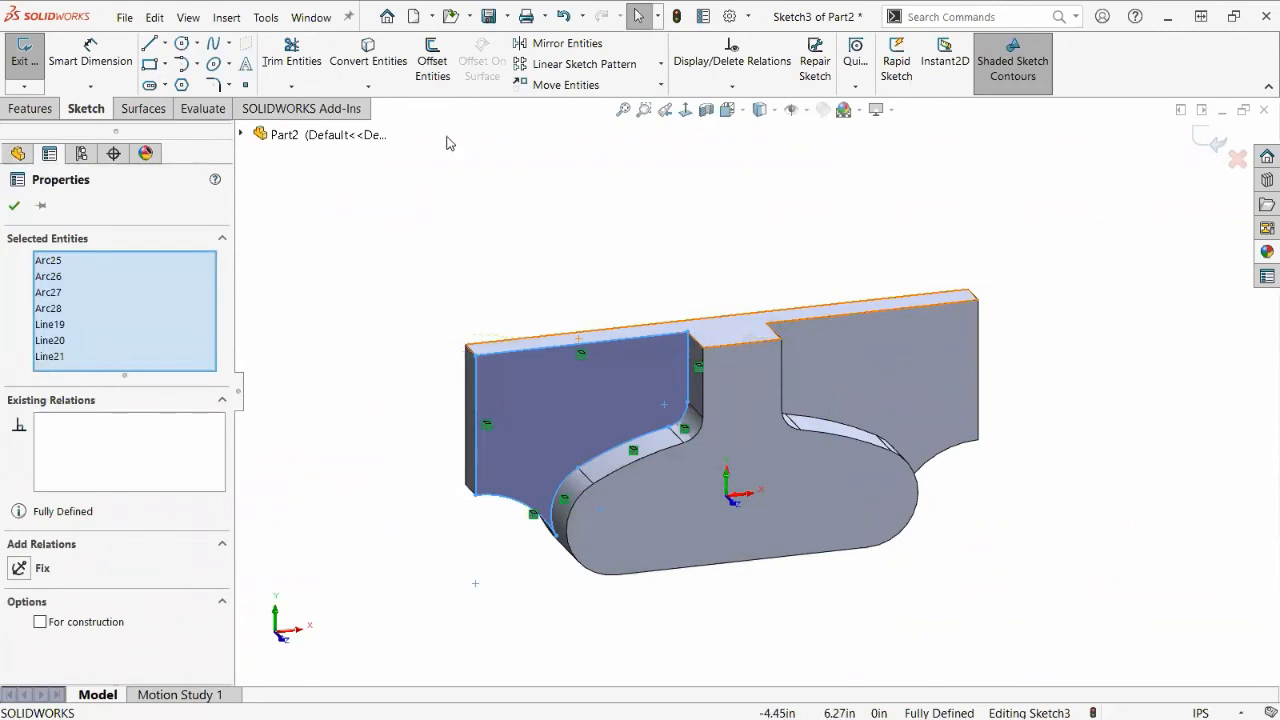
pyautogui.click(431, 61)
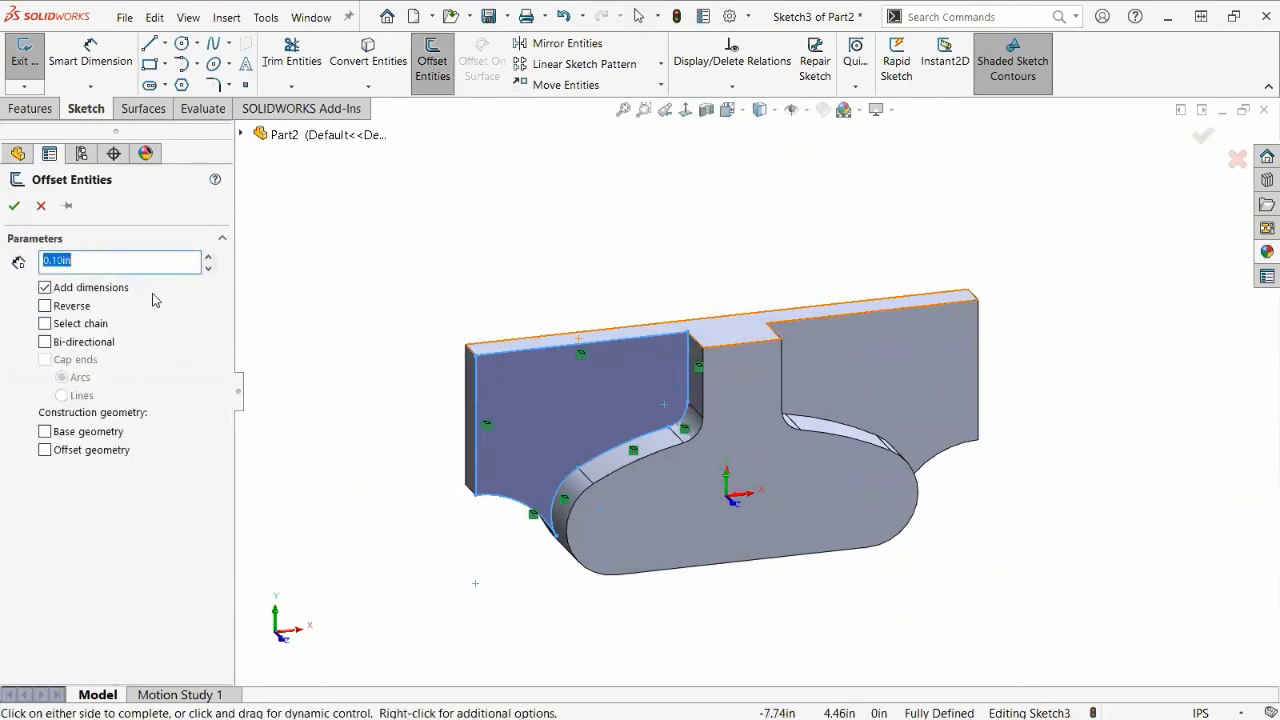
pyautogui.click(83, 262)
pyautogui.write('.25')
pyautogui.press('Return')
pyautogui.click(45, 308)
pyautogui.click(45, 308)
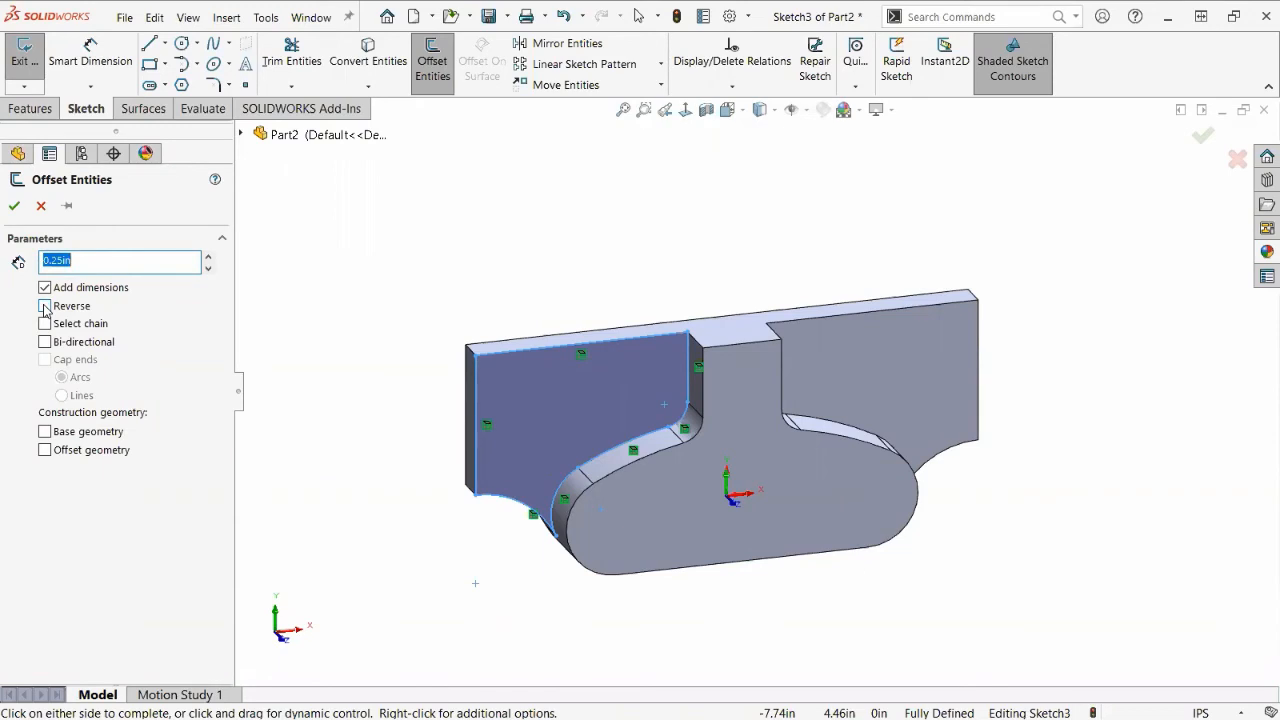
pyautogui.click(45, 307)
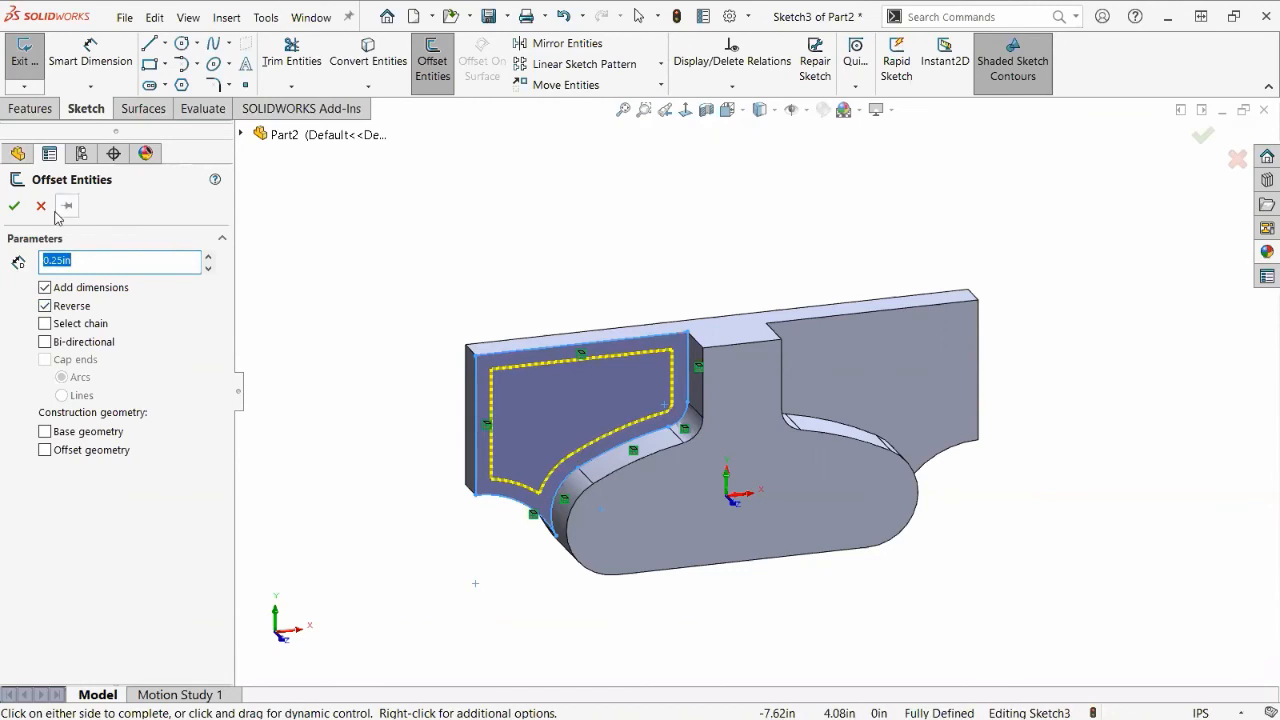
pyautogui.click(14, 205)
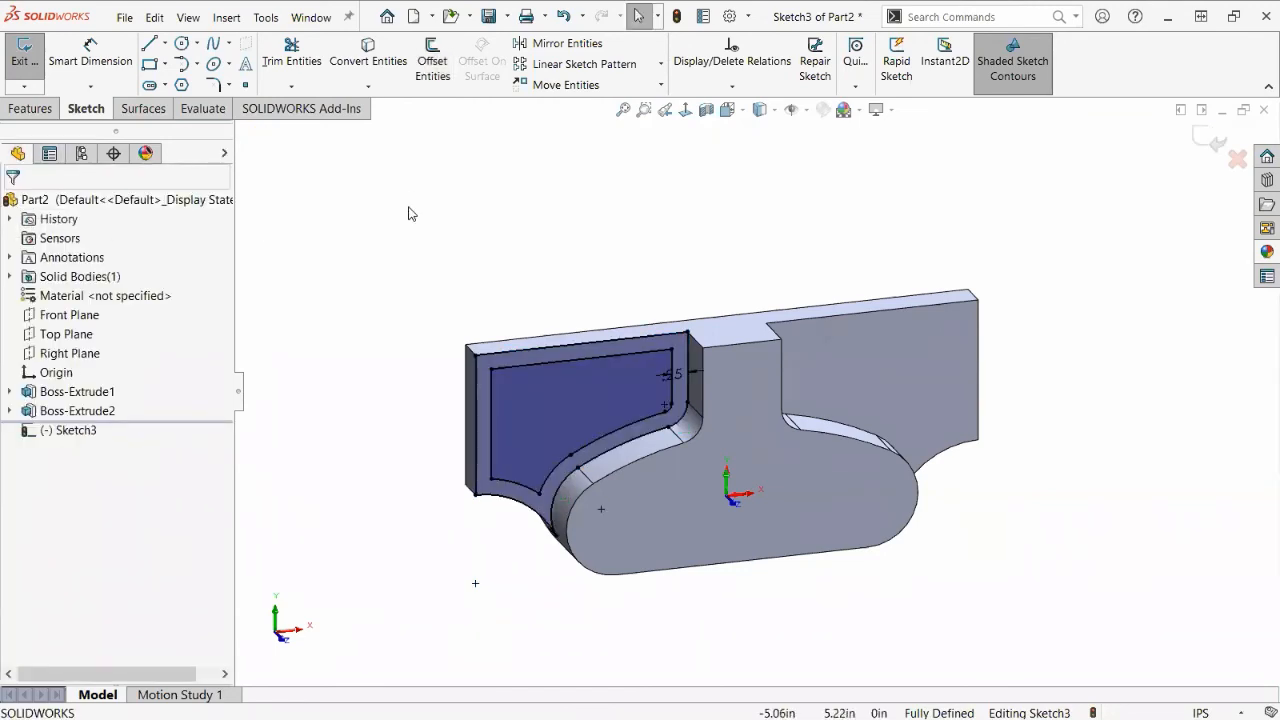
# Examine the reference sketch's lower corner arc, moving its radius dimension clear, and return to the offset corner in the Part2 sketch.
pyautogui.hotkey('ctrl', 'Tab')
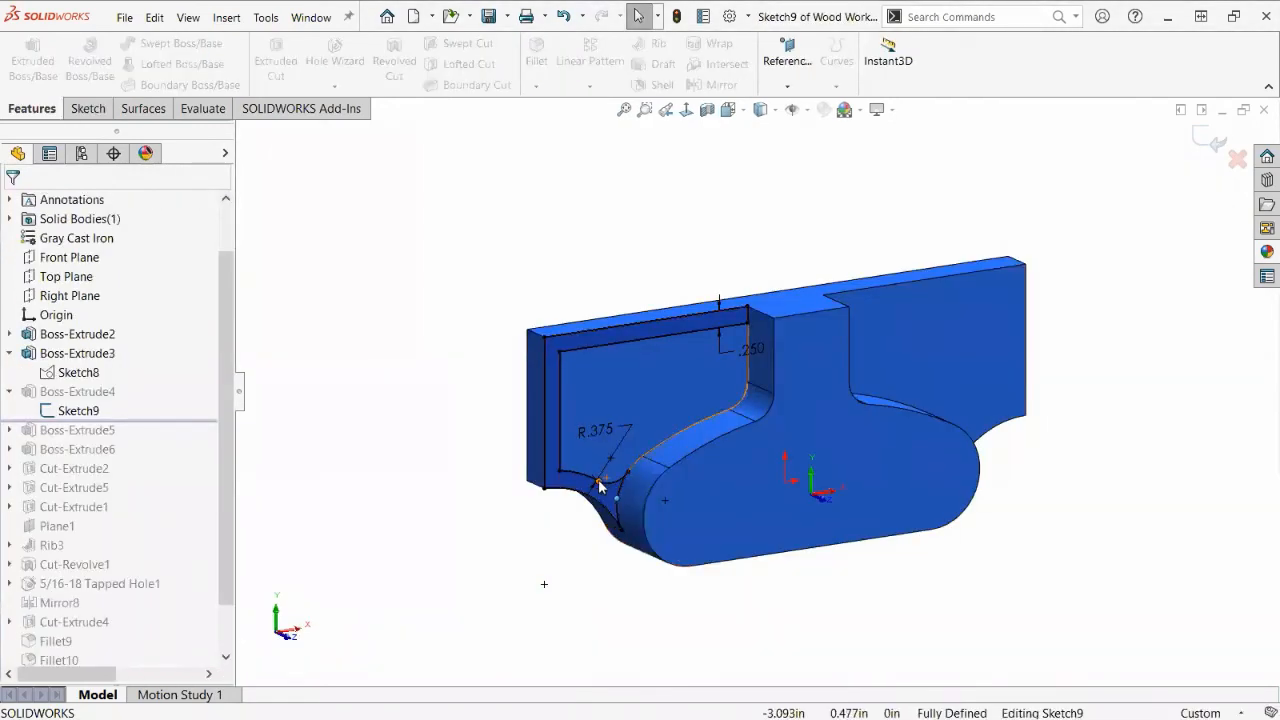
pyautogui.click(576, 432)
pyautogui.click(557, 192)
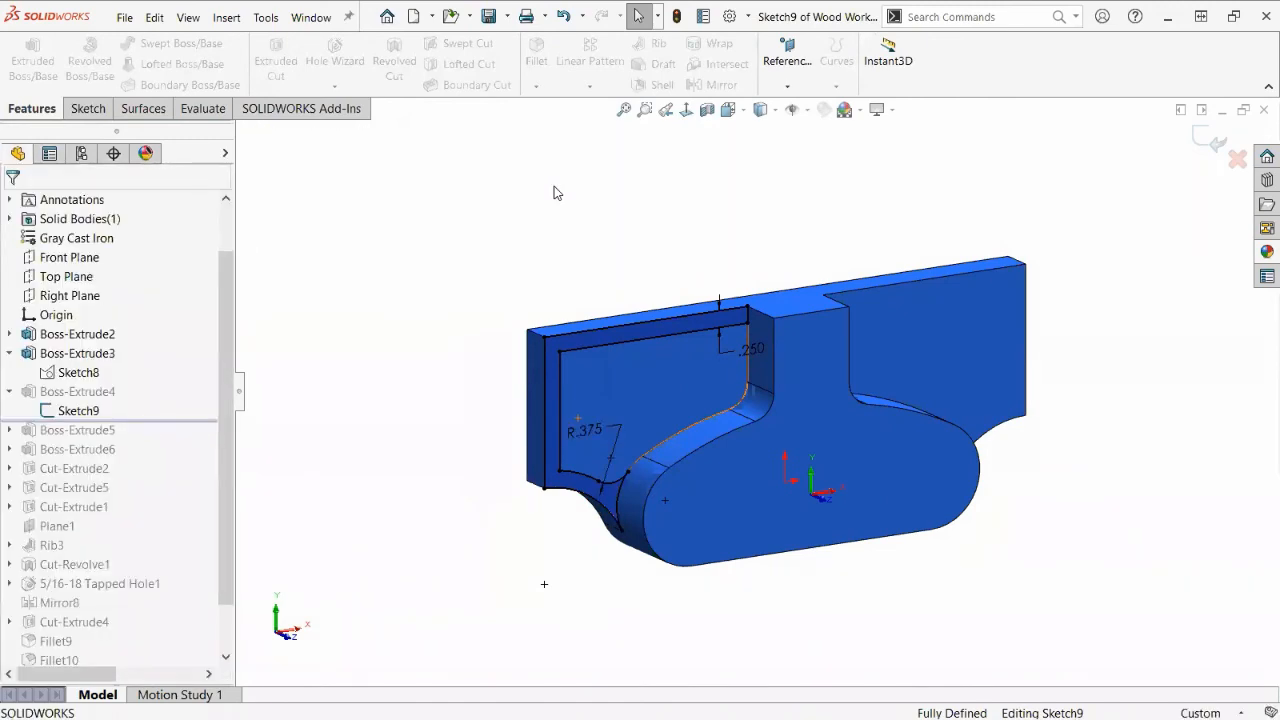
pyautogui.hotkey('ctrl', 'Tab')
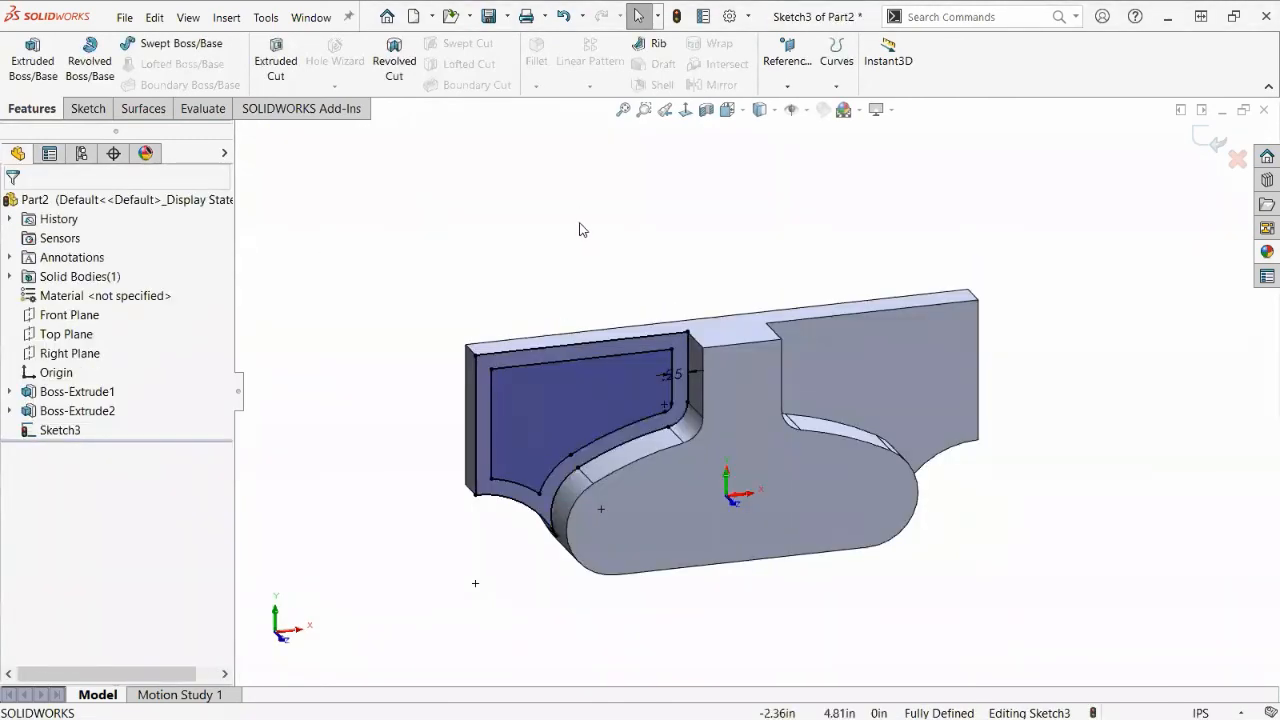
pyautogui.scroll(-5, 580, 512)
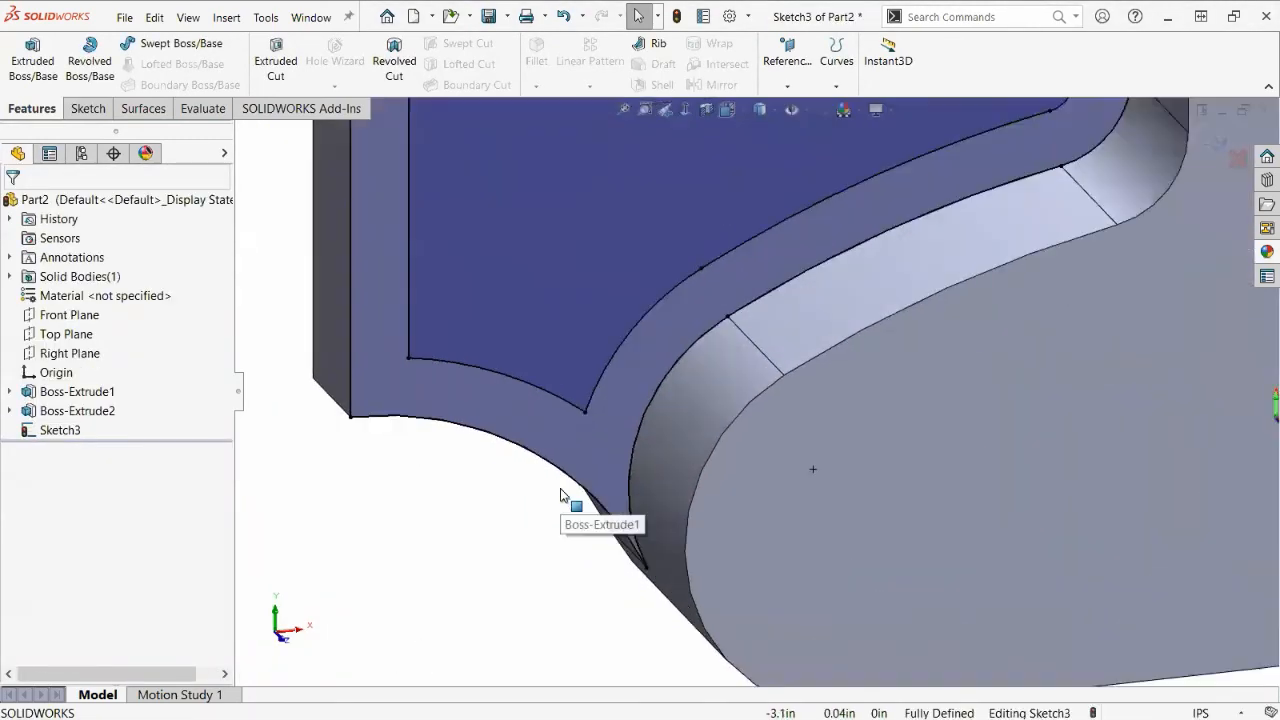
pyautogui.click(143, 108)
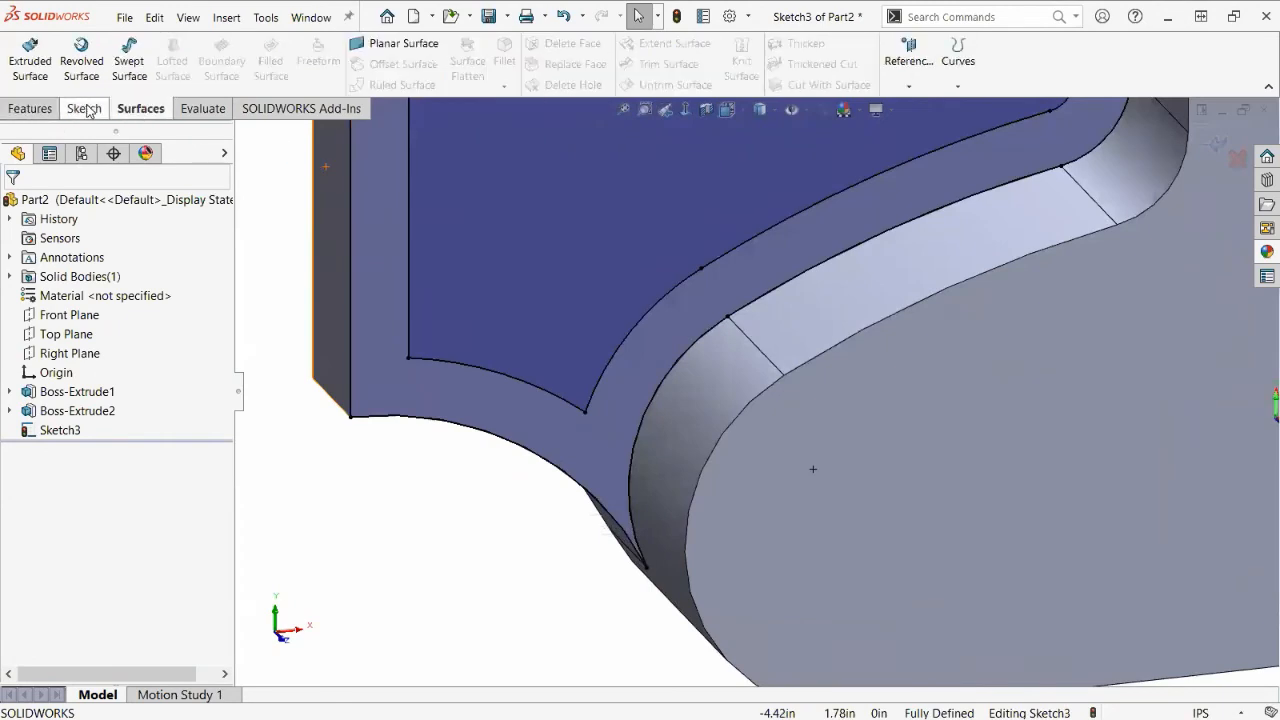
pyautogui.click(87, 108)
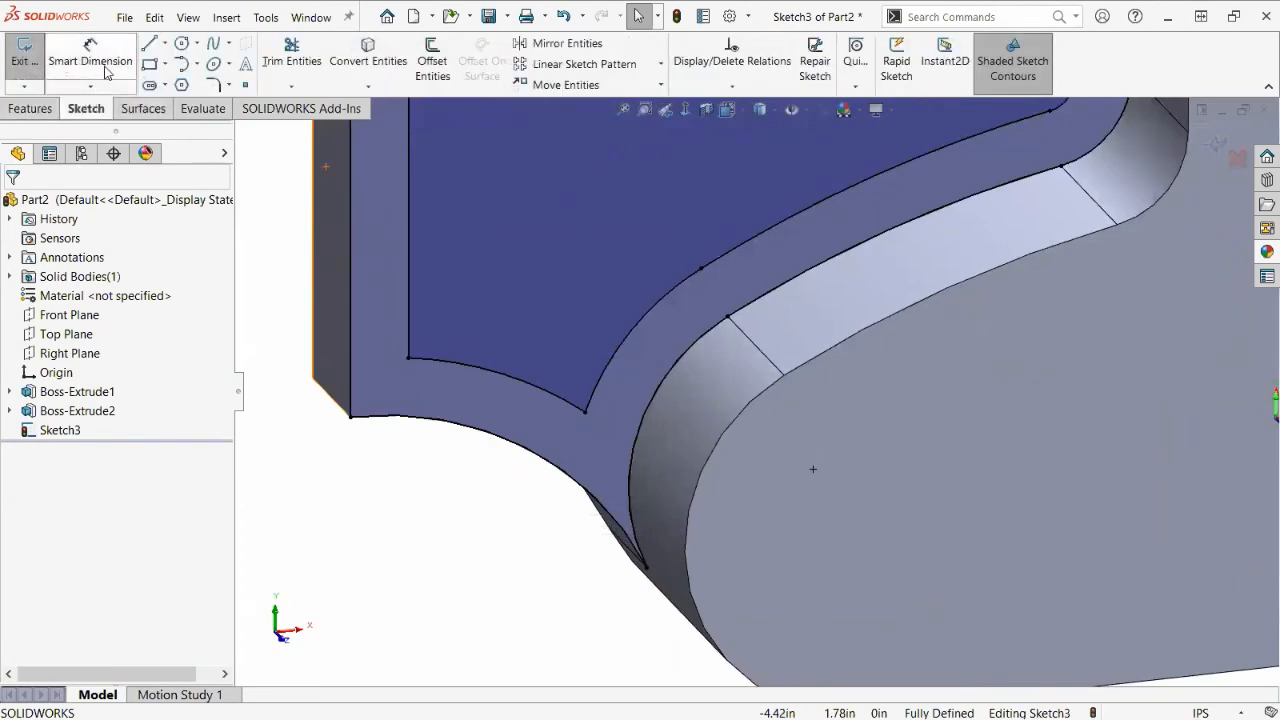
pyautogui.click(183, 65)
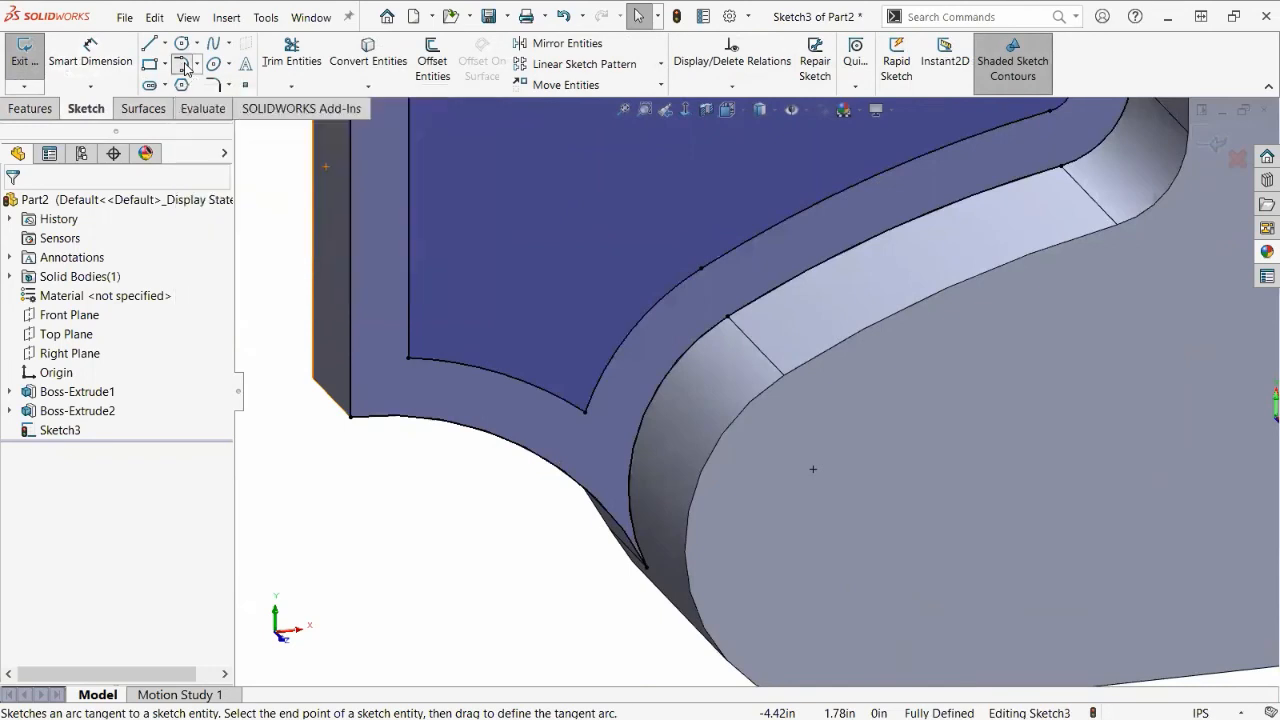
pyautogui.click(526, 389)
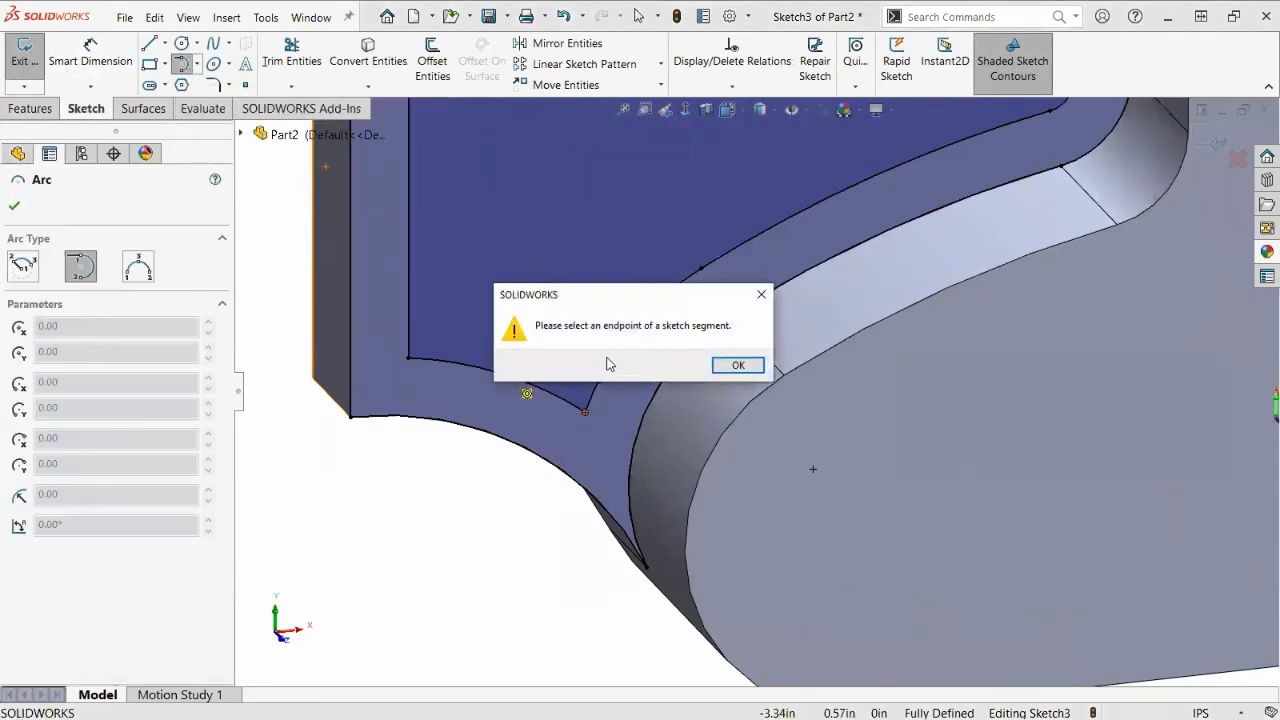
pyautogui.click(737, 364)
# Draw a three-point arc across the offset outline's pointed lower corner and trim away the corner segments beyond it.
pyautogui.click(199, 64)
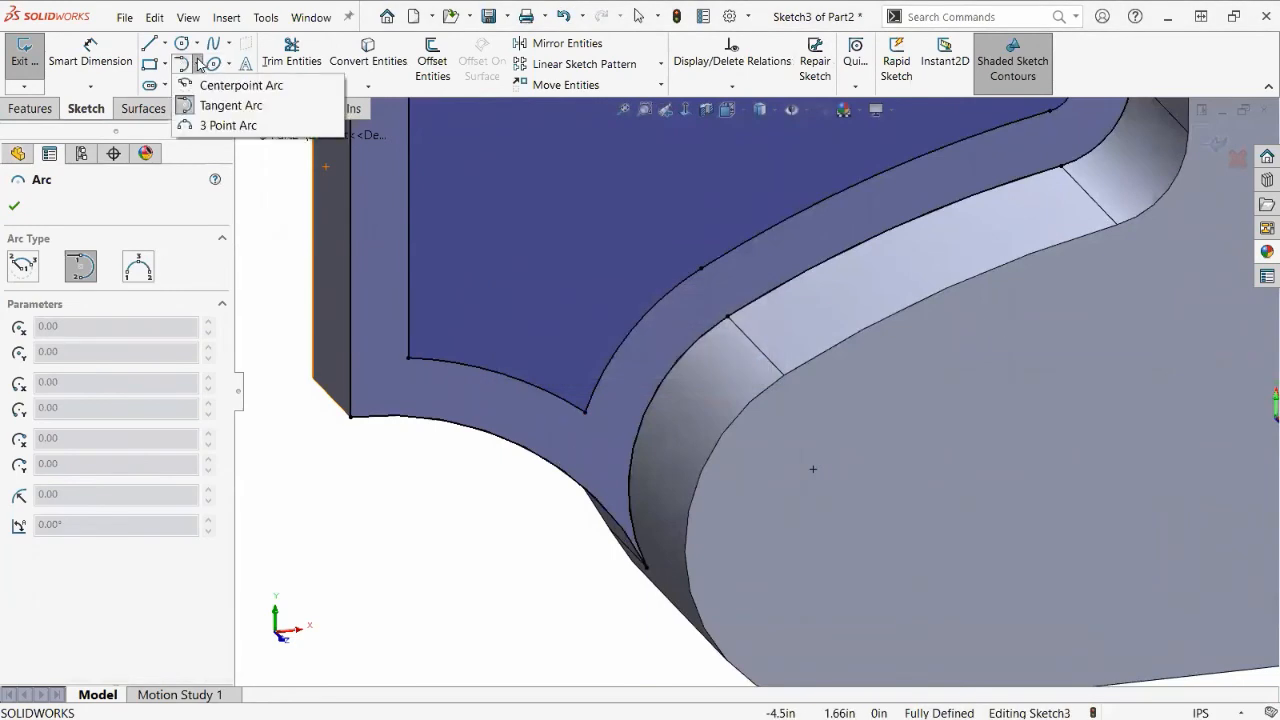
pyautogui.click(222, 126)
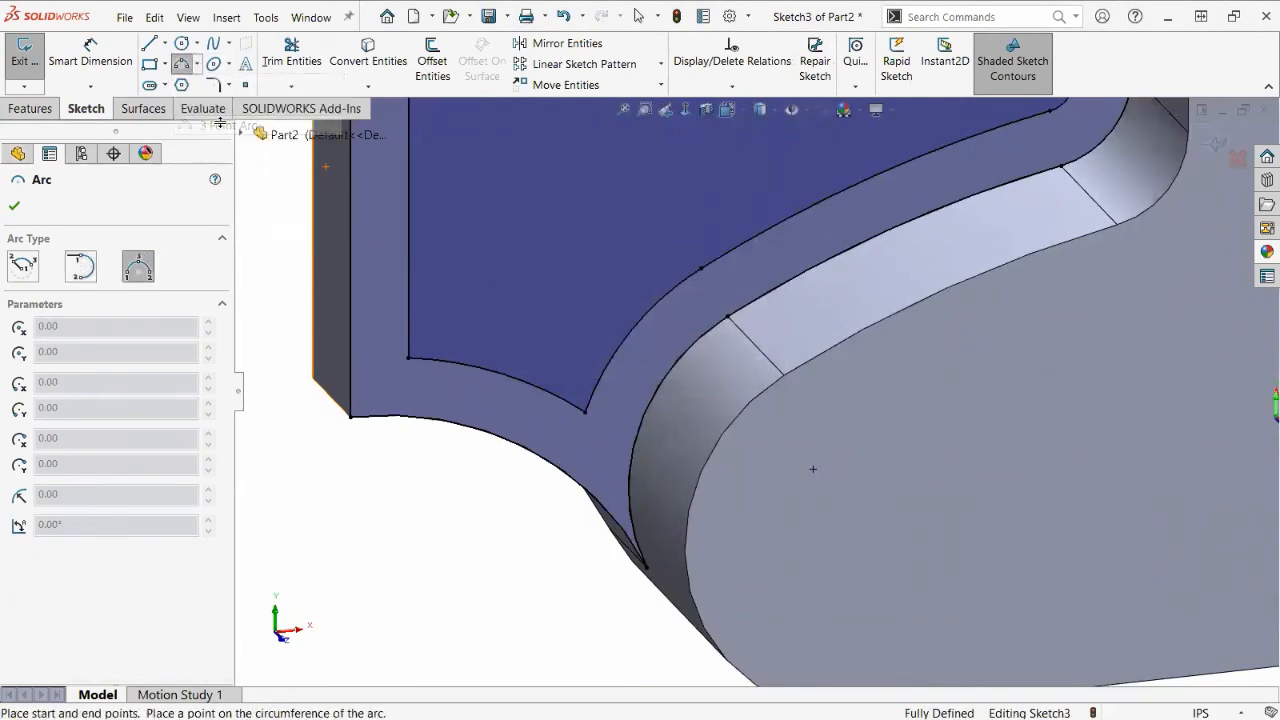
pyautogui.click(470, 373)
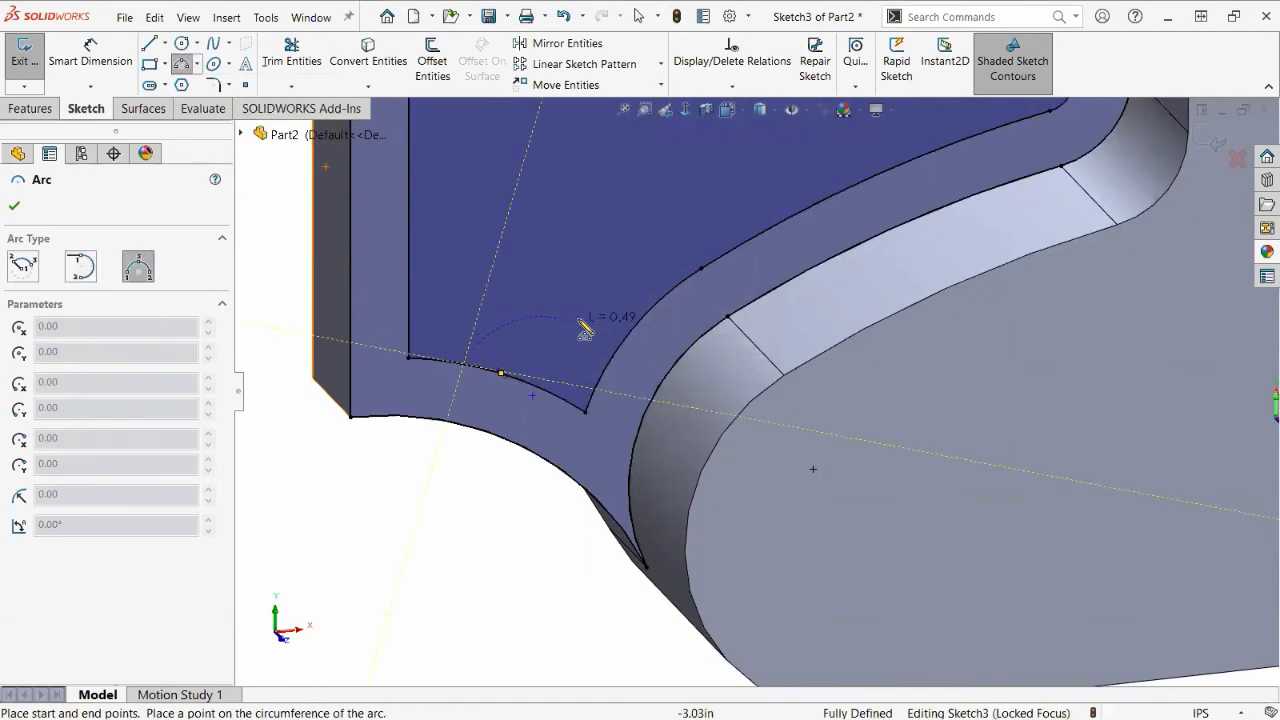
pyautogui.click(633, 331)
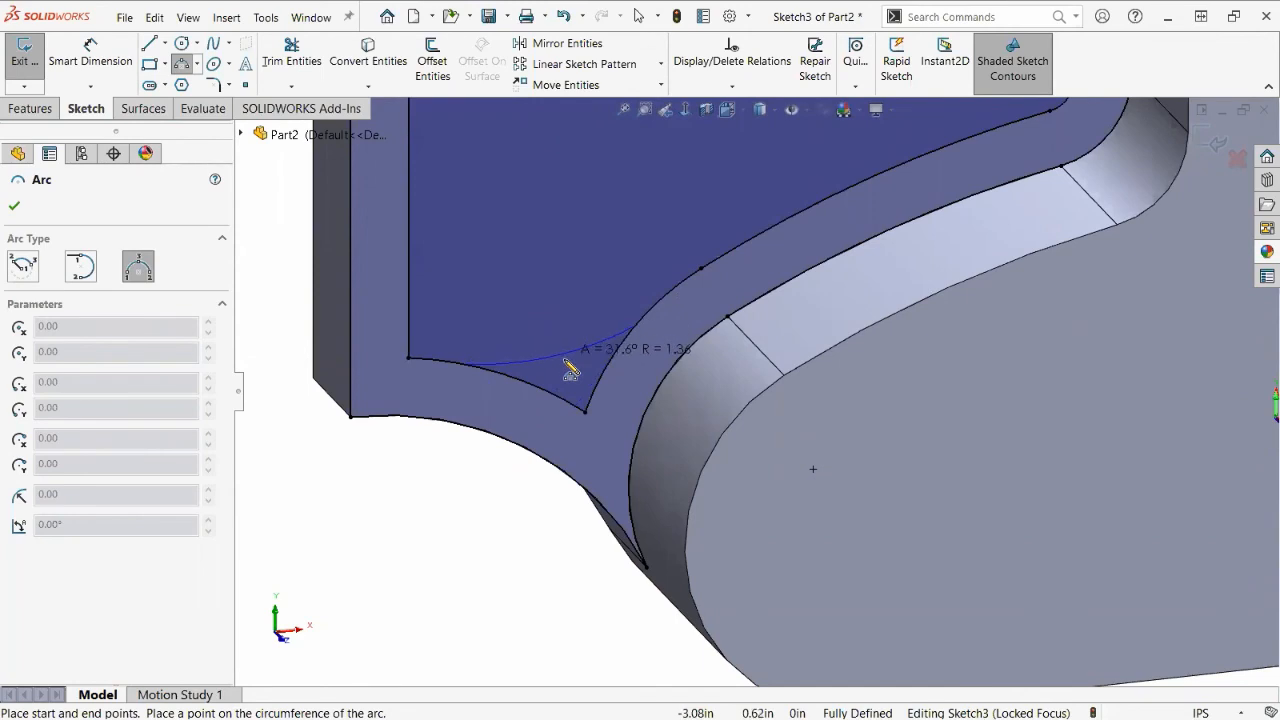
pyautogui.click(571, 371)
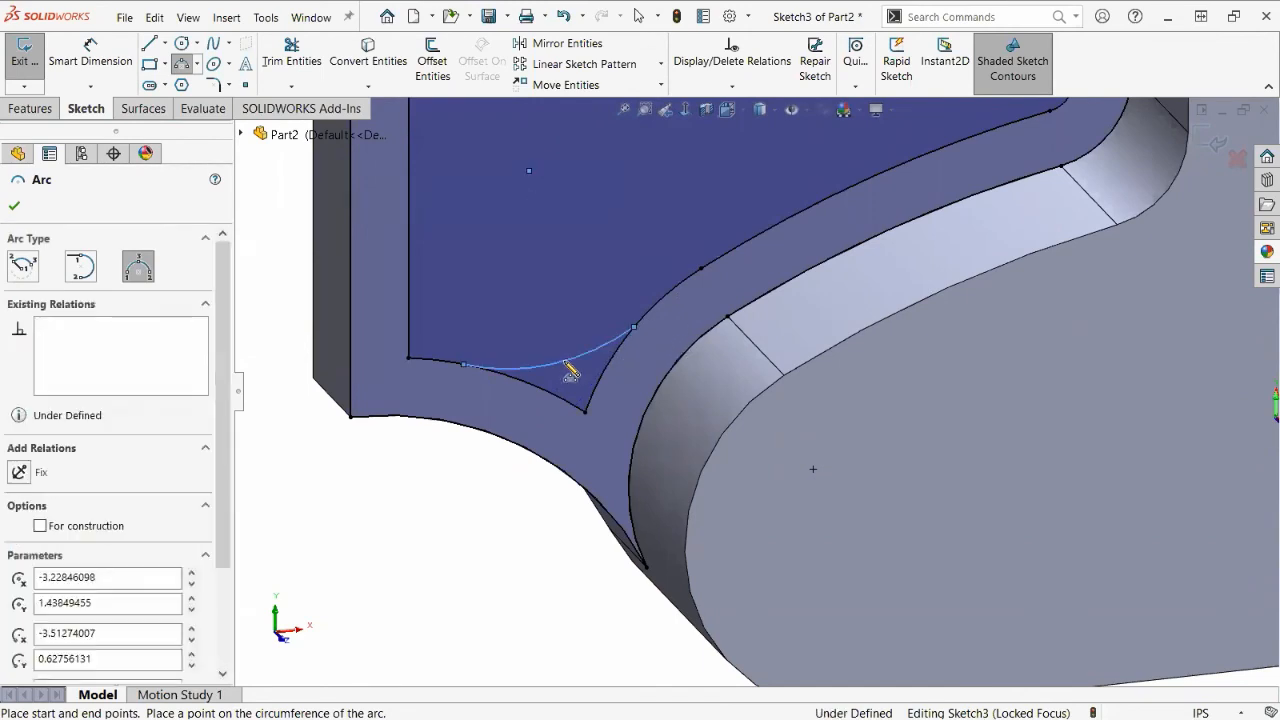
pyautogui.press('Escape')
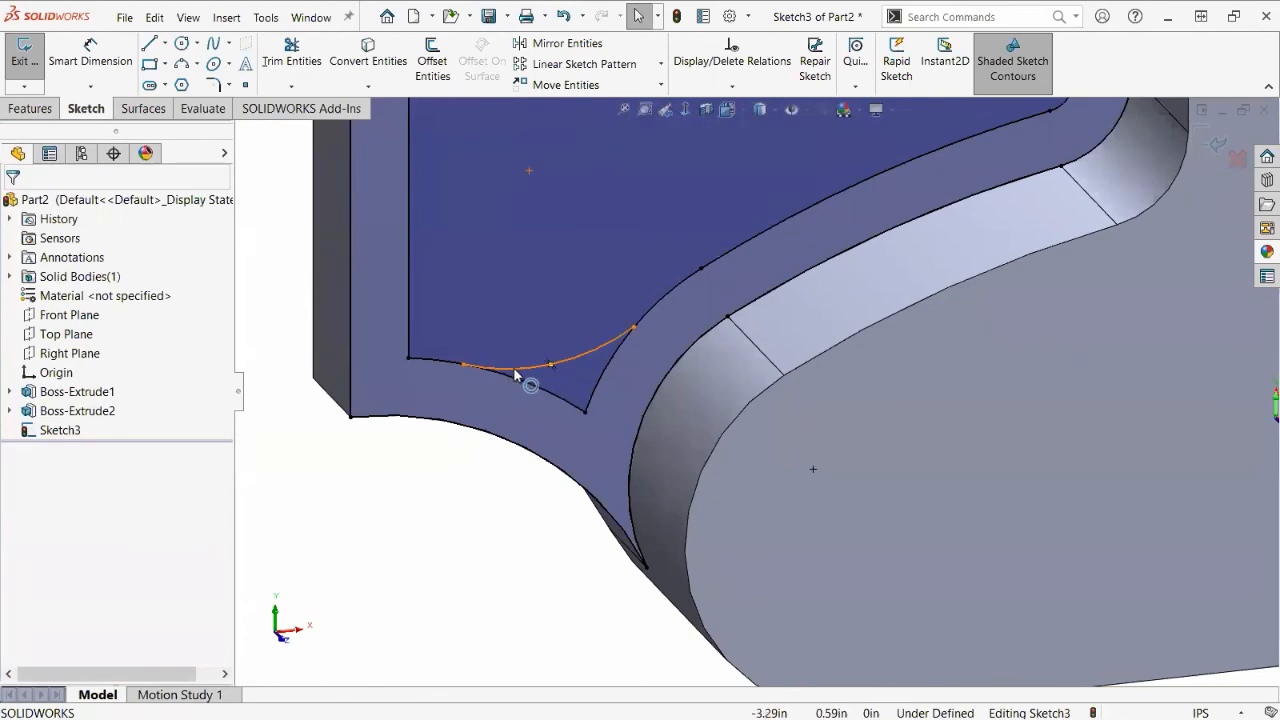
pyautogui.click(300, 50)
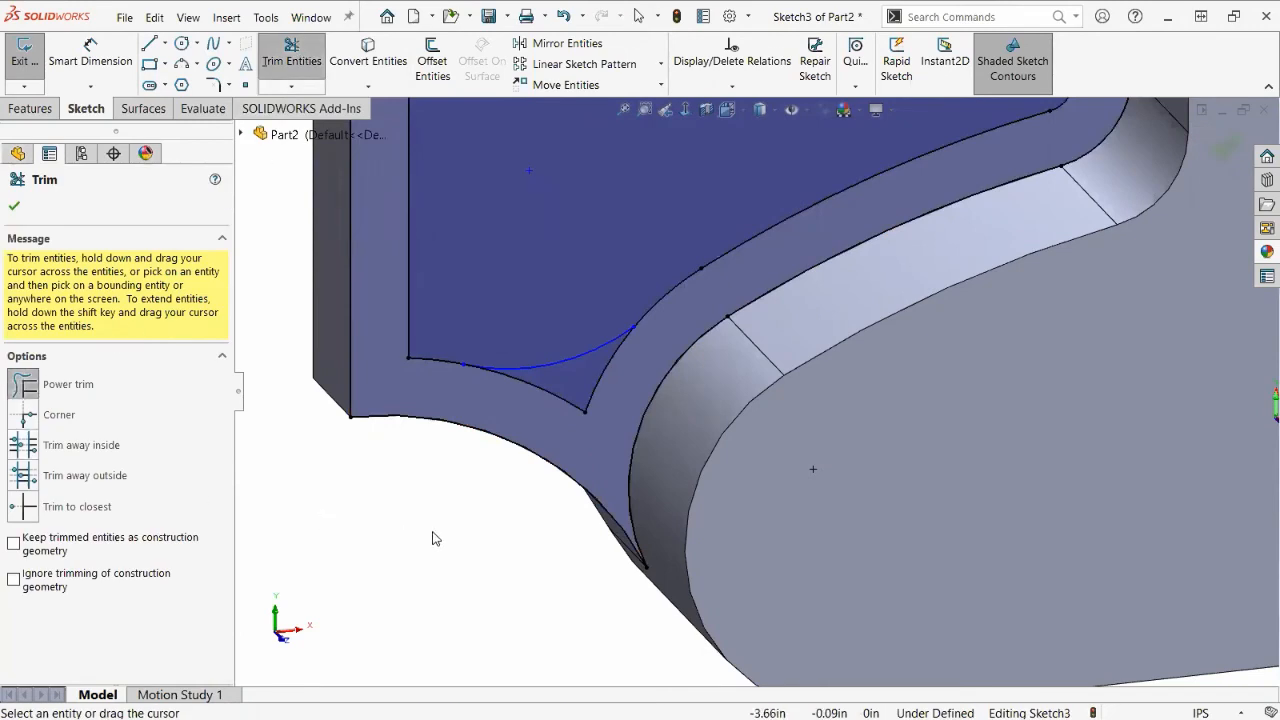
pyautogui.moveTo(630, 364); pyautogui.dragTo(544, 396)
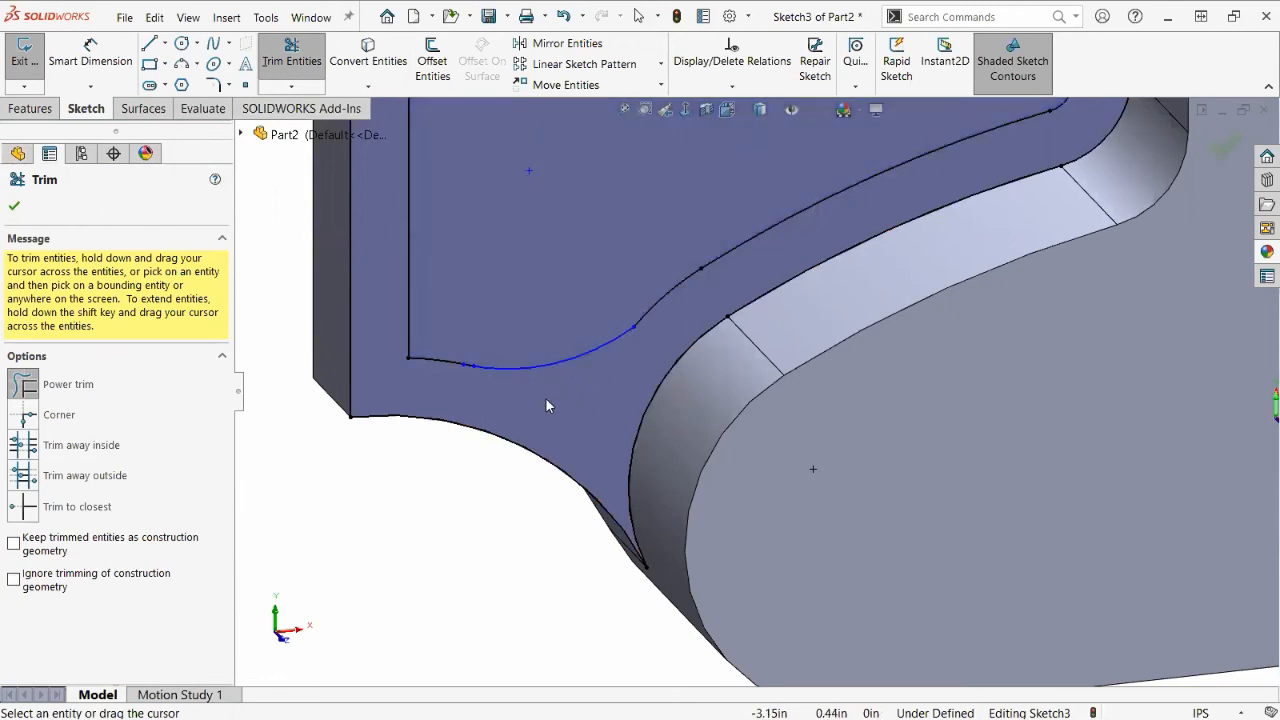
# Trim away the leftover sliver of the offset outline overlapping the new corner arc's left end, and finish trimming.
pyautogui.scroll(-5, 490, 377)
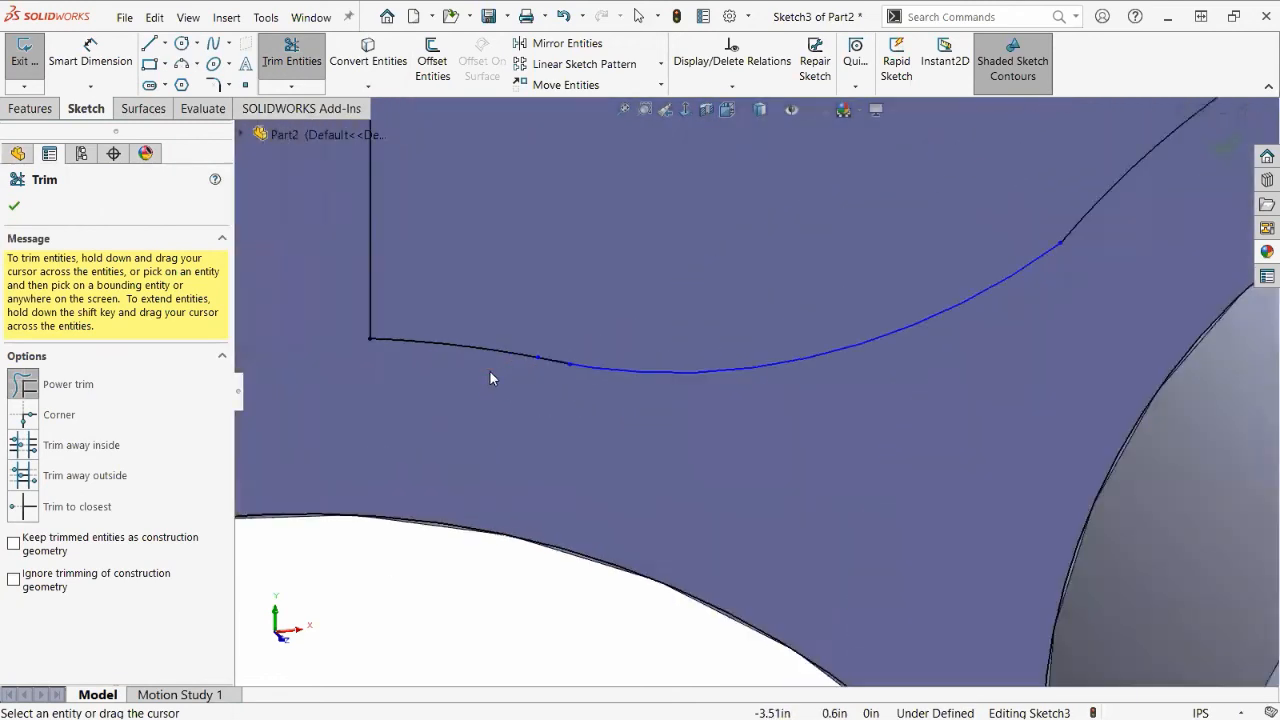
pyautogui.scroll(-6, 606, 378)
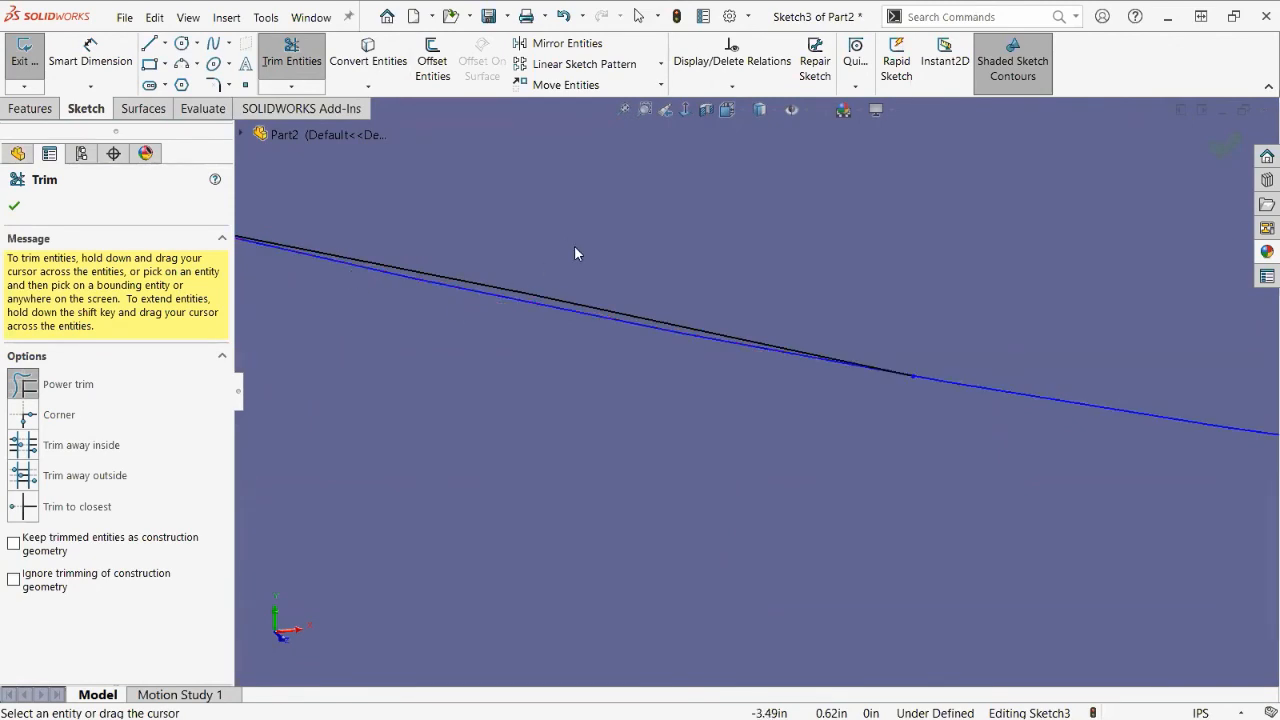
pyautogui.scroll(1, 576, 248)
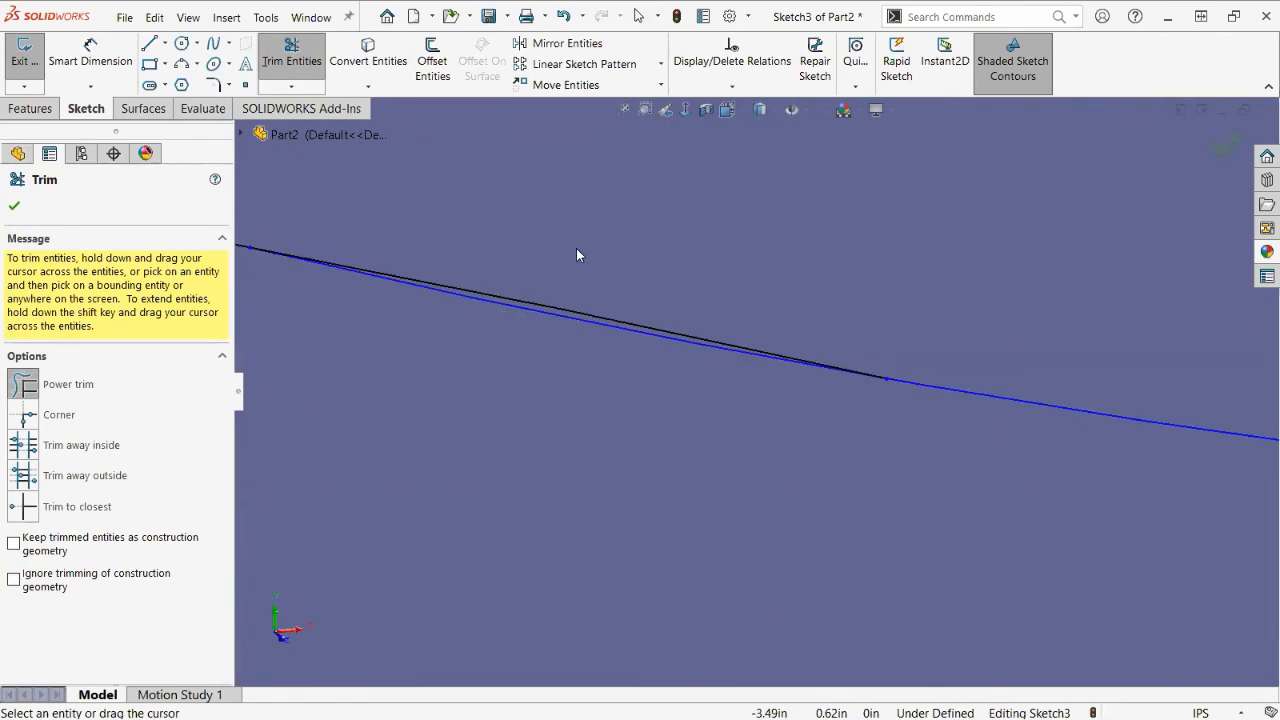
pyautogui.click(581, 313)
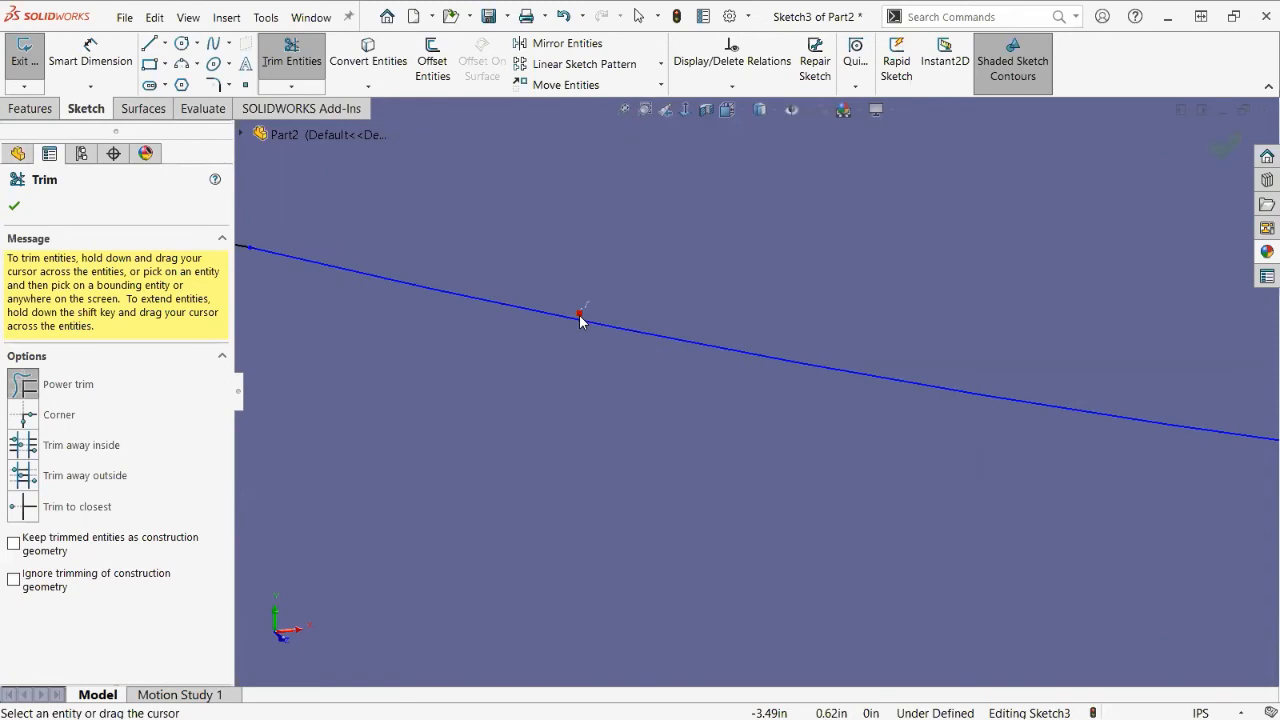
pyautogui.scroll(5, 745, 420)
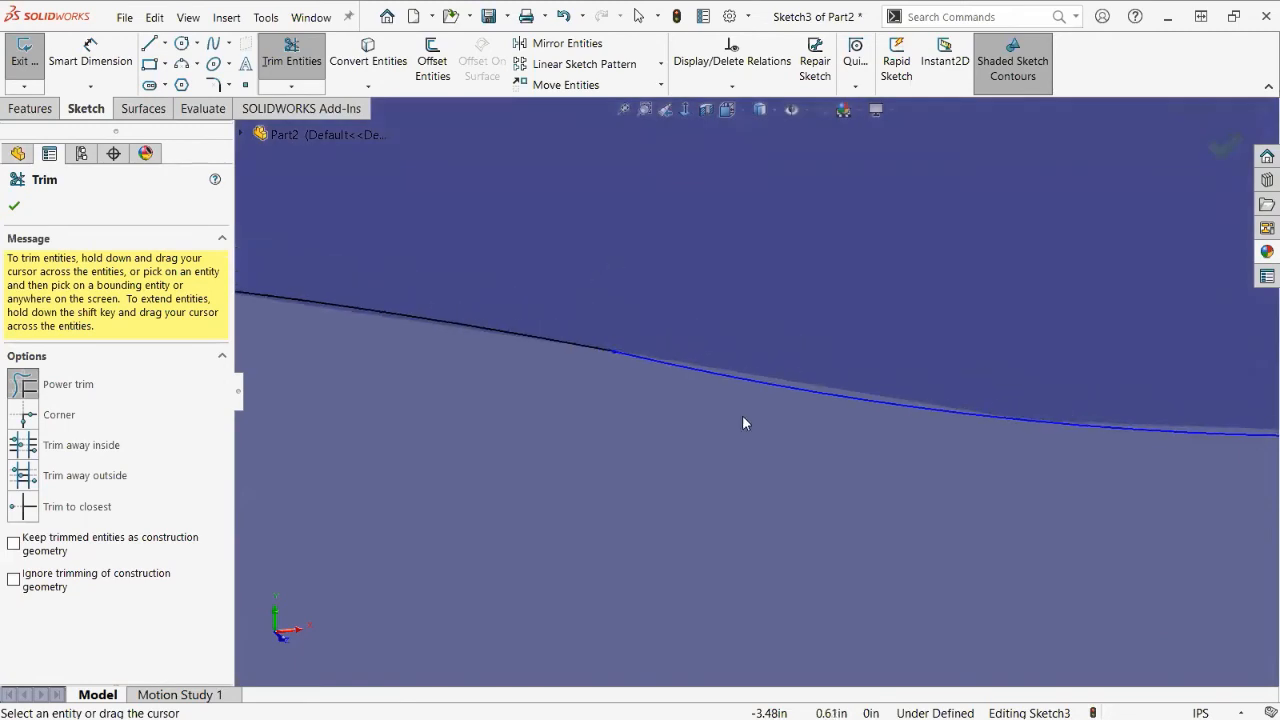
pyautogui.scroll(3, 880, 392)
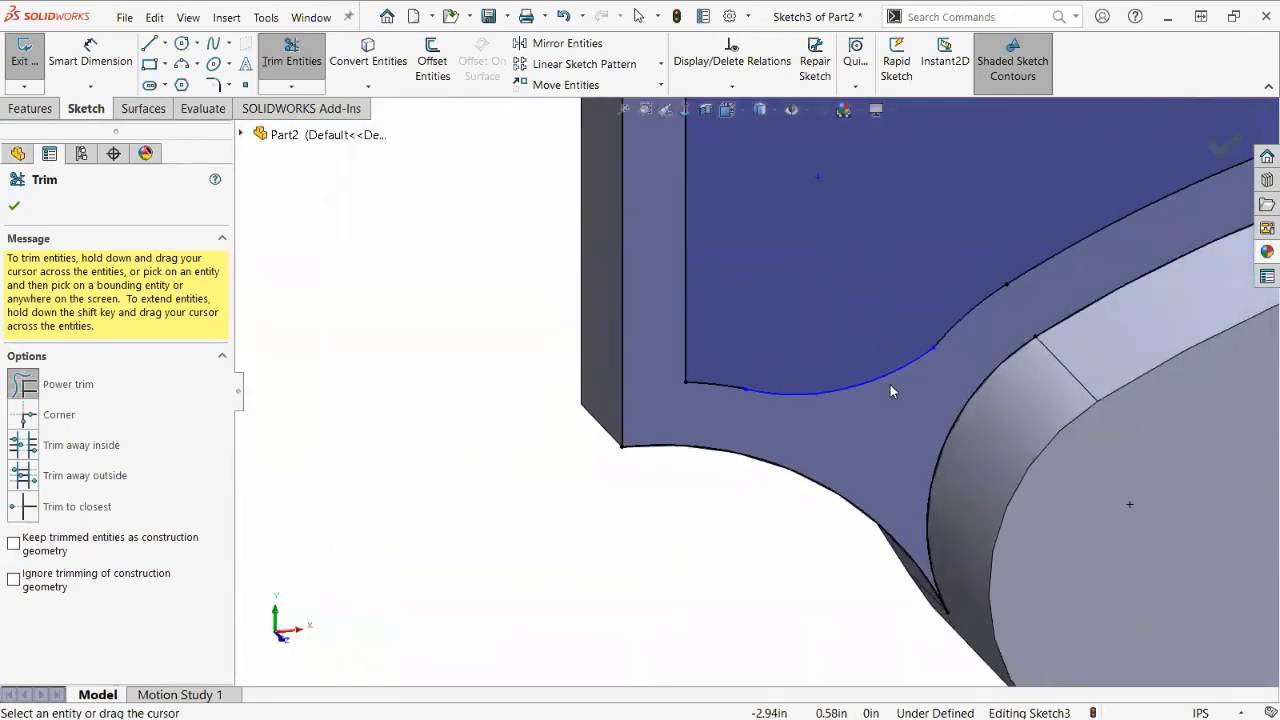
pyautogui.scroll(-2, 686, 526)
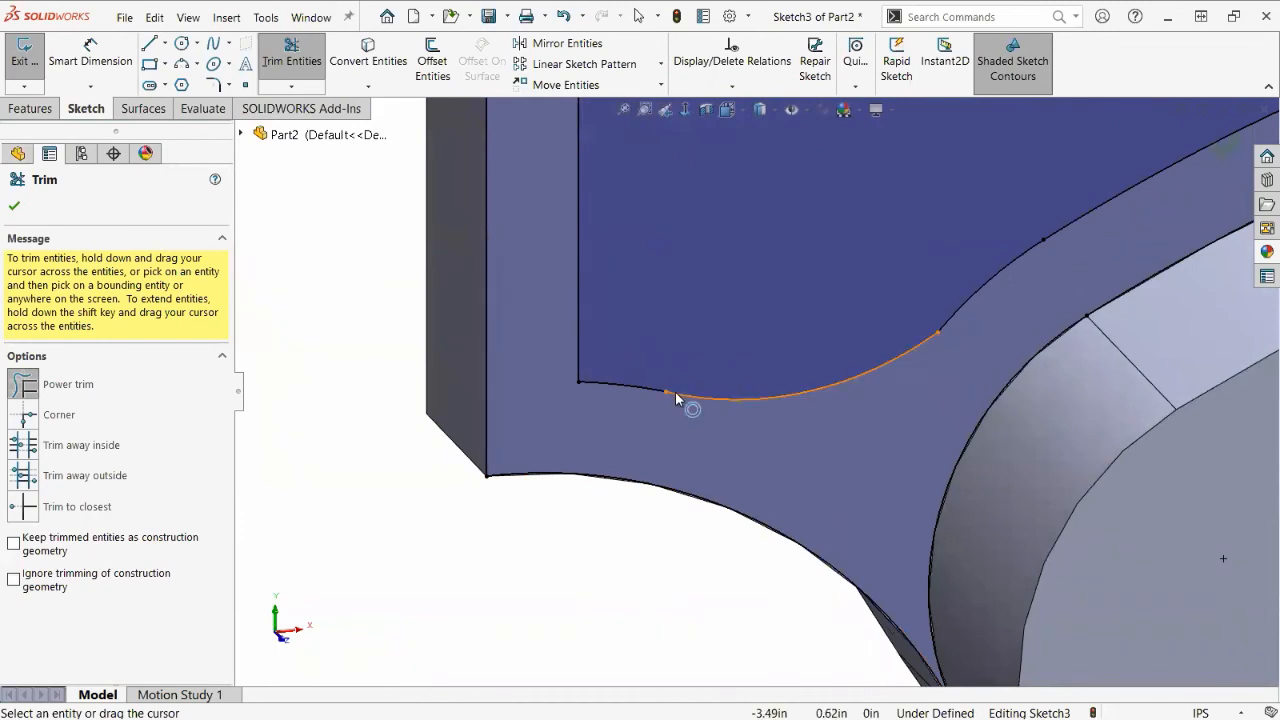
pyautogui.click(15, 208)
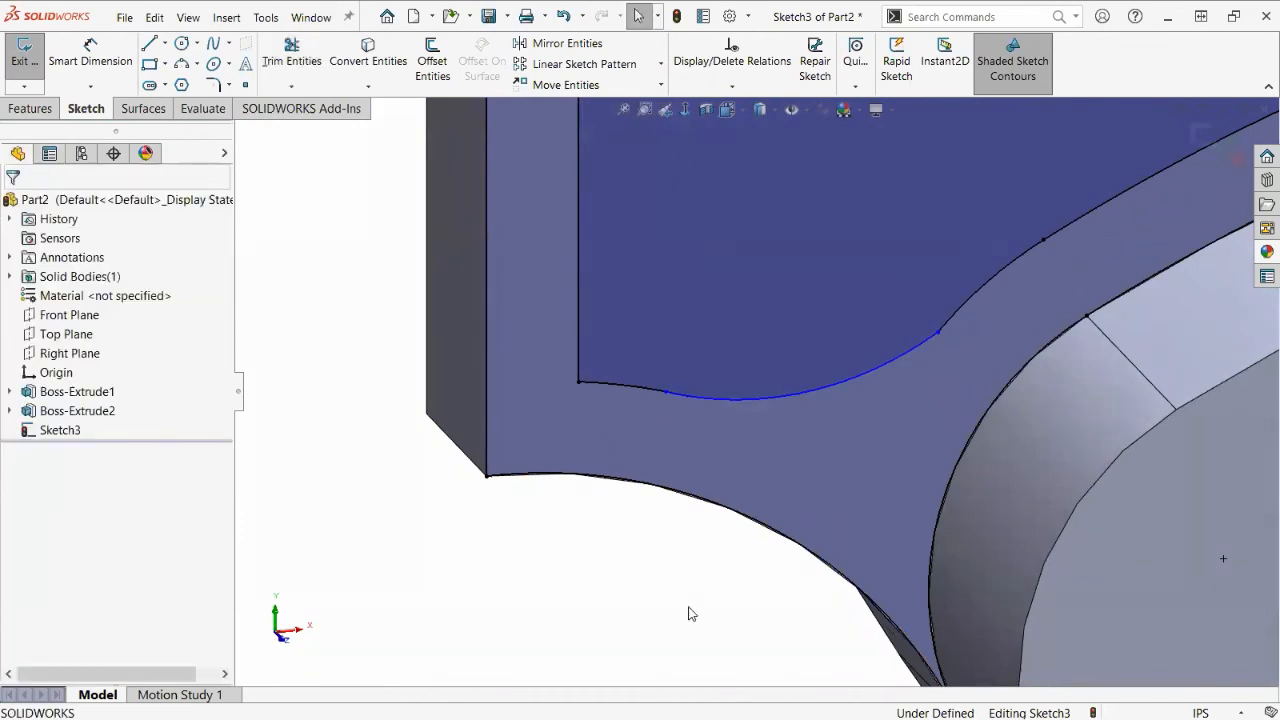
# Make the lower corner arc tangent to the offset curves adjoining it at both ends.
pyautogui.click(697, 399)
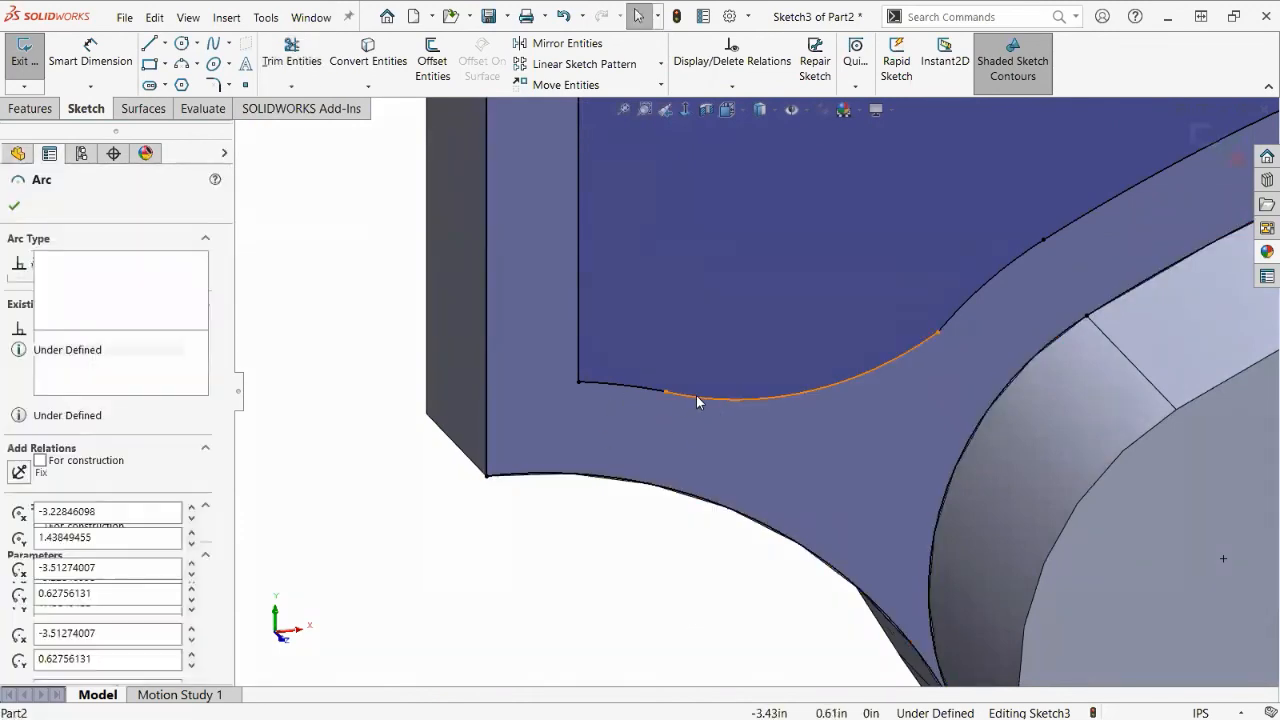
pyautogui.keyDown('ctrl'); pyautogui.click(635, 387); pyautogui.keyUp('ctrl')
pyautogui.click(709, 318)
pyautogui.click(645, 621)
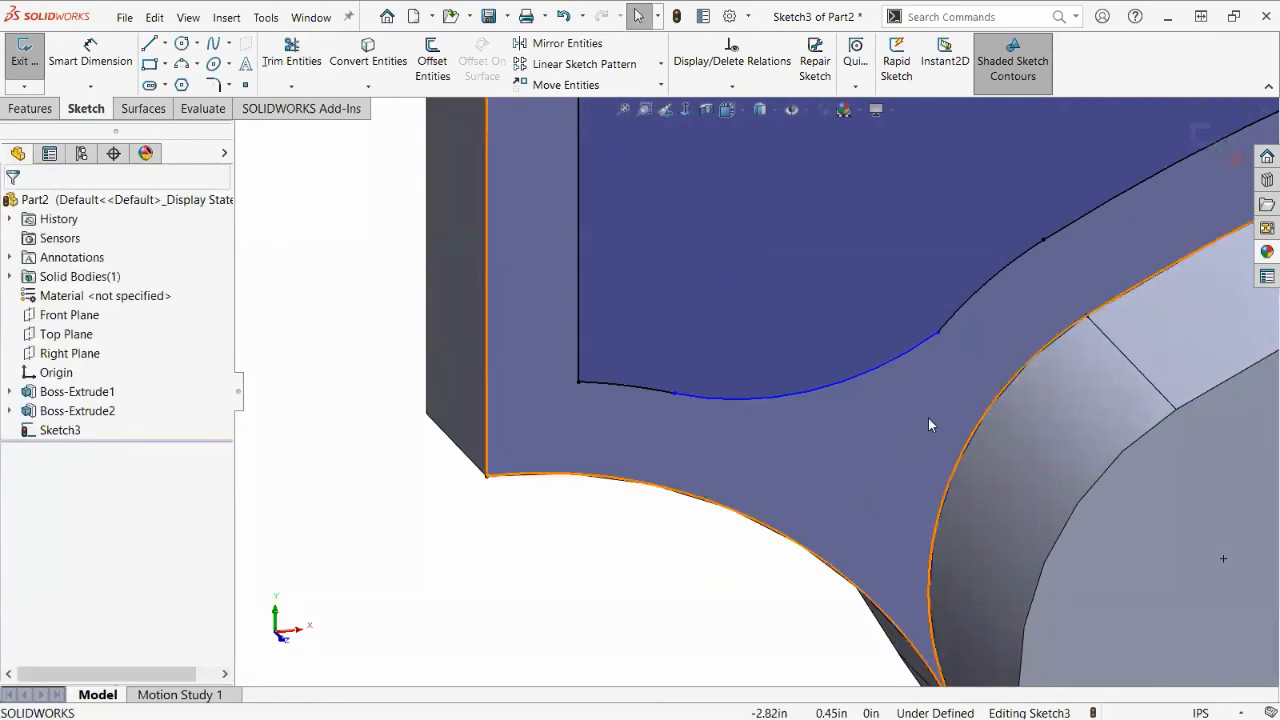
pyautogui.click(918, 345)
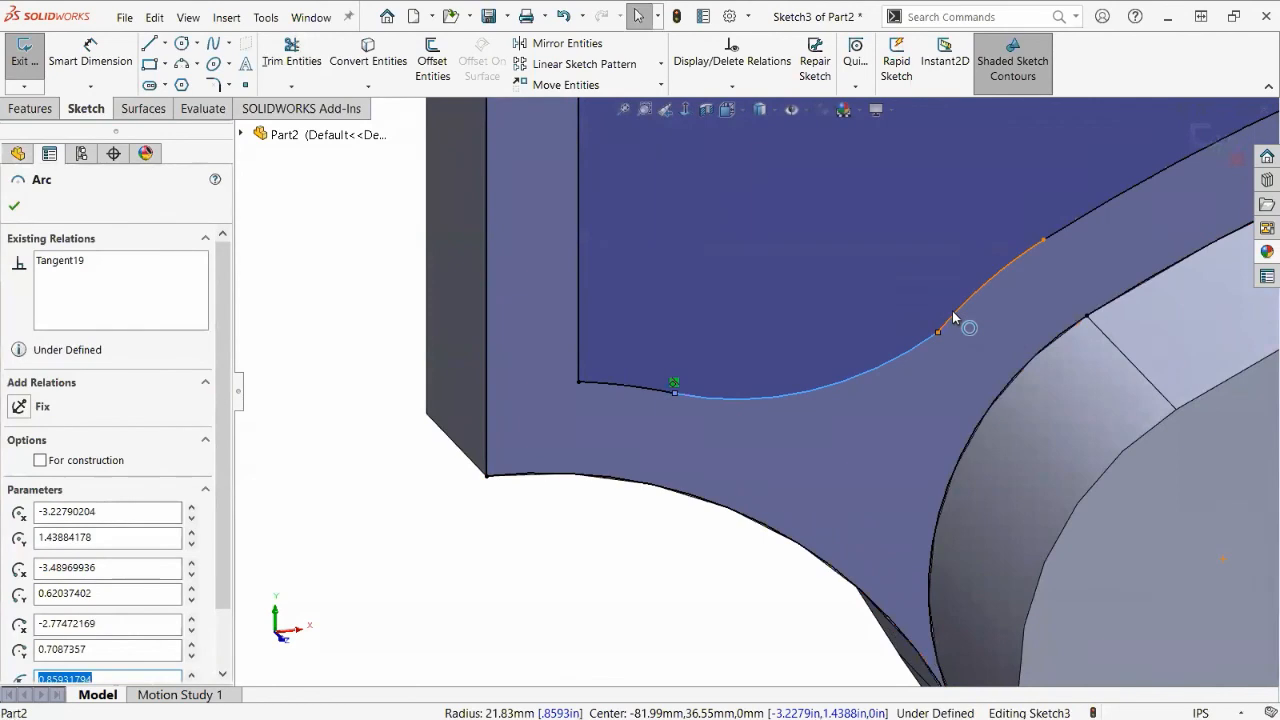
pyautogui.keyDown('ctrl'); pyautogui.click(953, 315); pyautogui.keyUp('ctrl')
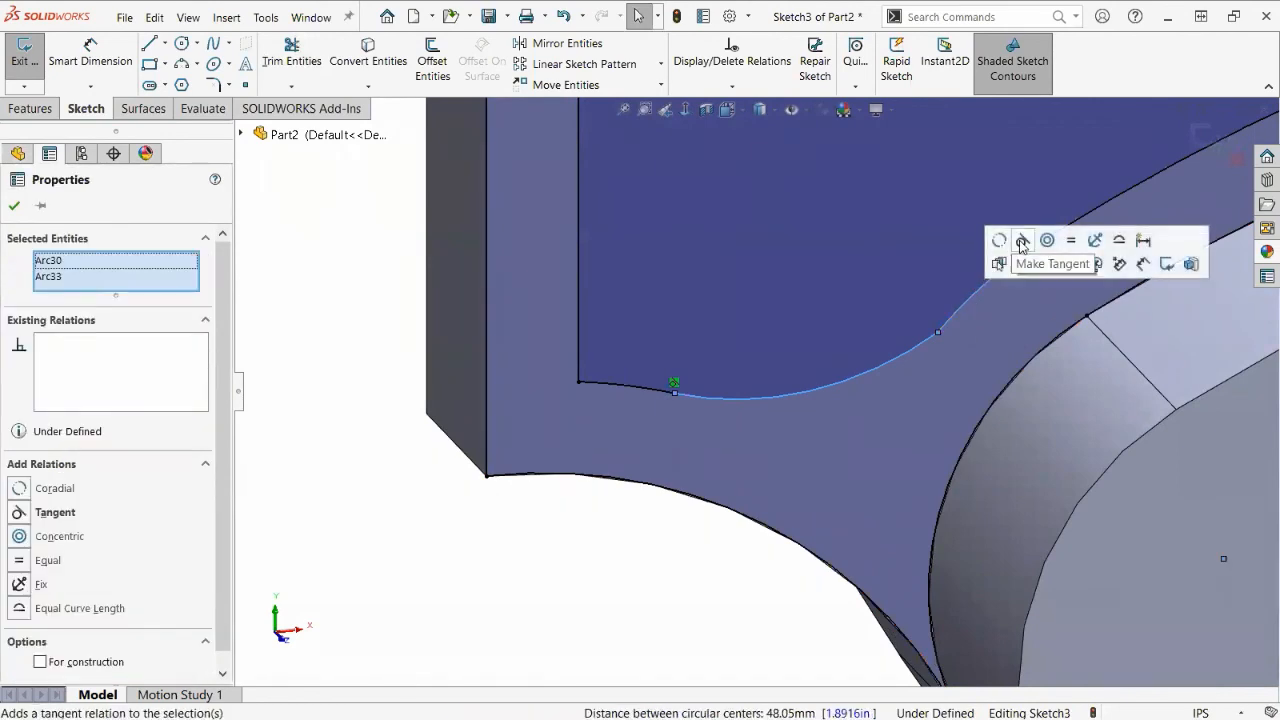
pyautogui.click(1021, 245)
pyautogui.click(781, 602)
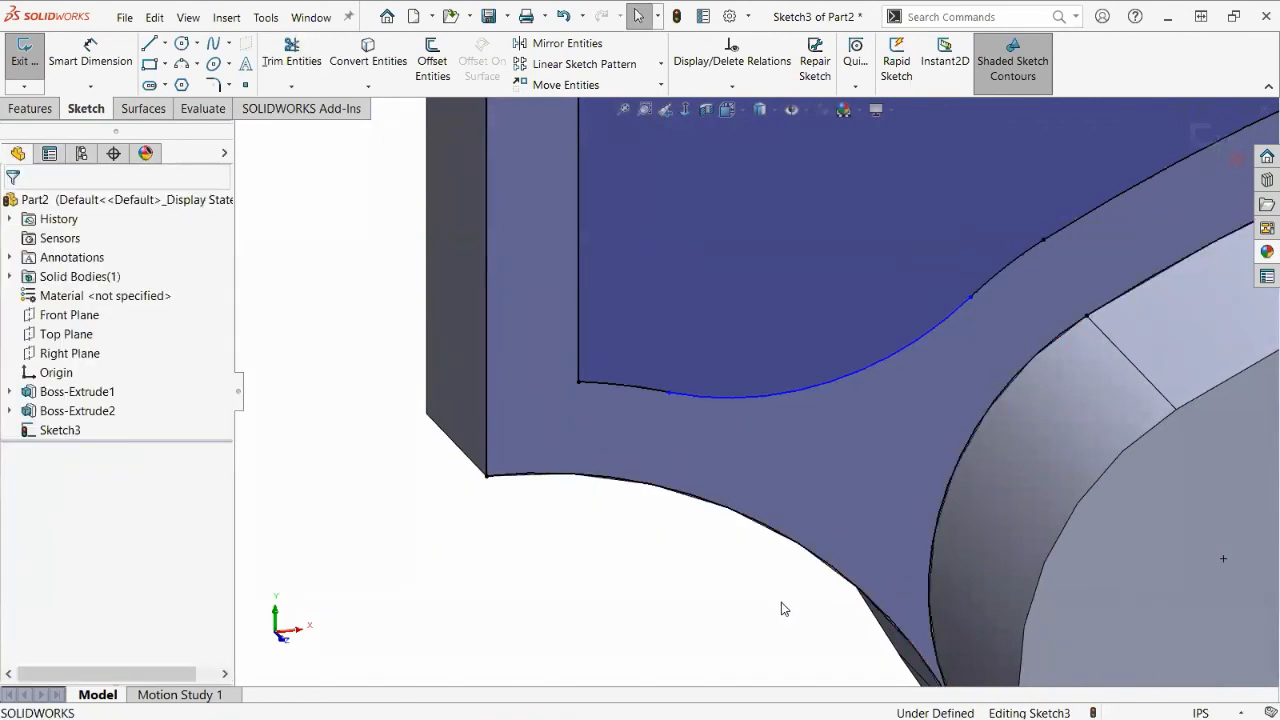
# Add a radius dimension to the lower corner arc of the offset outline, placed inside the profile.
pyautogui.scroll(-1, 807, 586)
pyautogui.scroll(8, 942, 330)
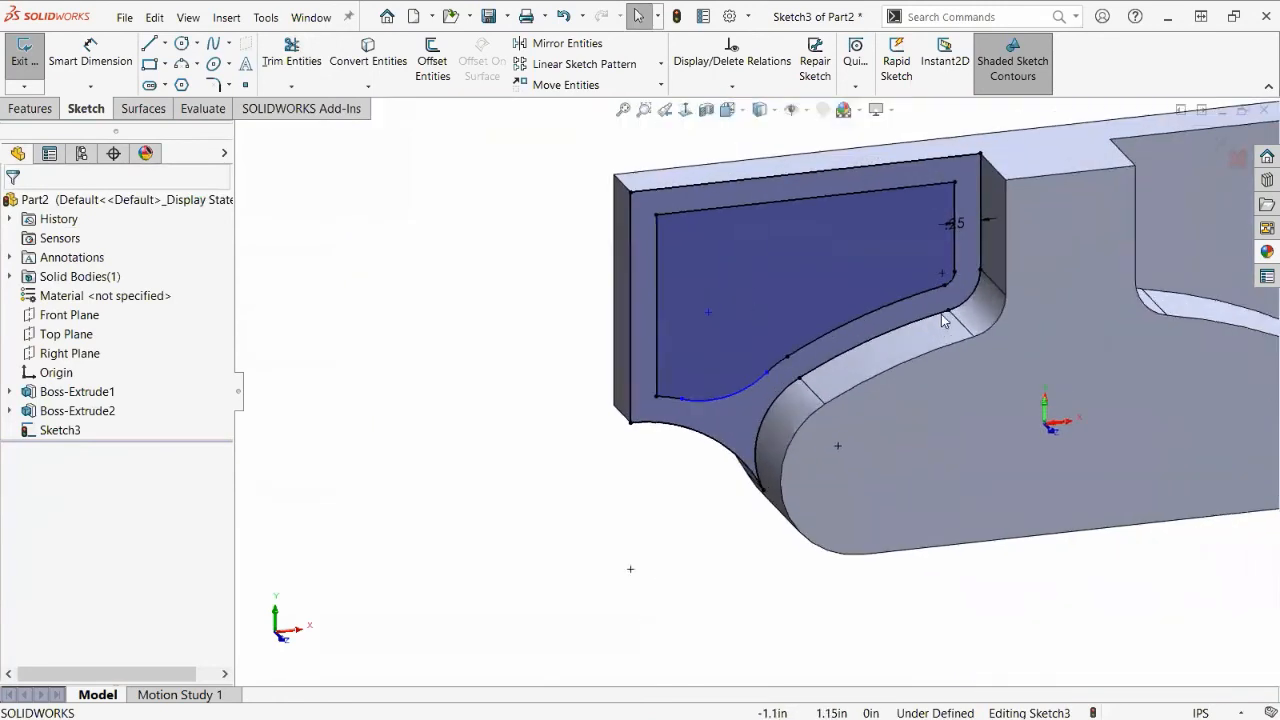
pyautogui.scroll(-2, 941, 316)
pyautogui.moveTo(371, 414); pyautogui.dragTo(308, 366, button='right')
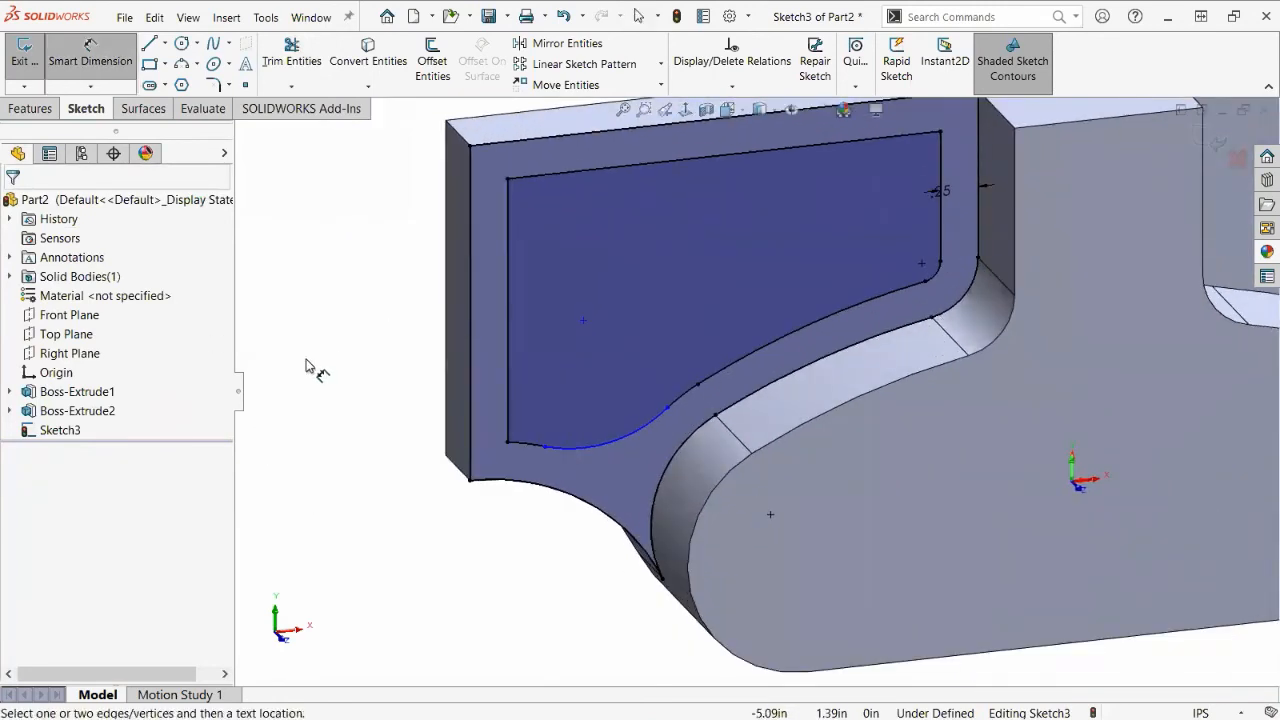
pyautogui.click(619, 436)
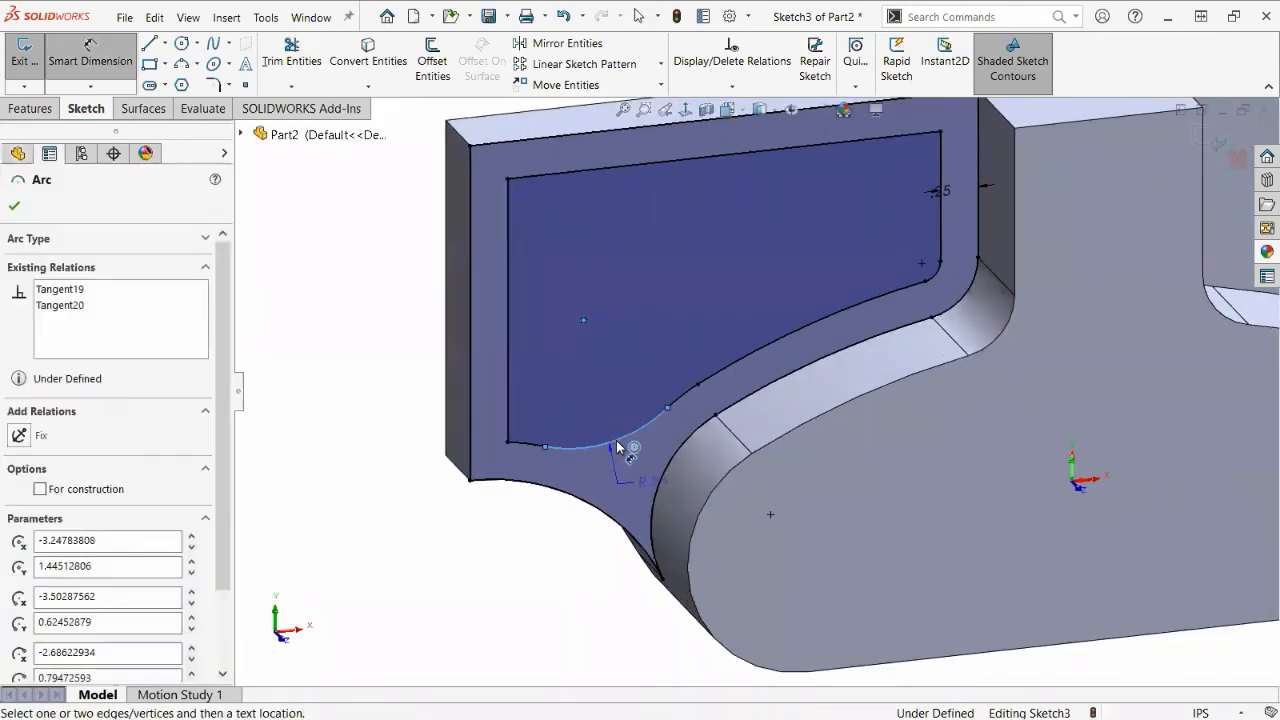
pyautogui.click(600, 365)
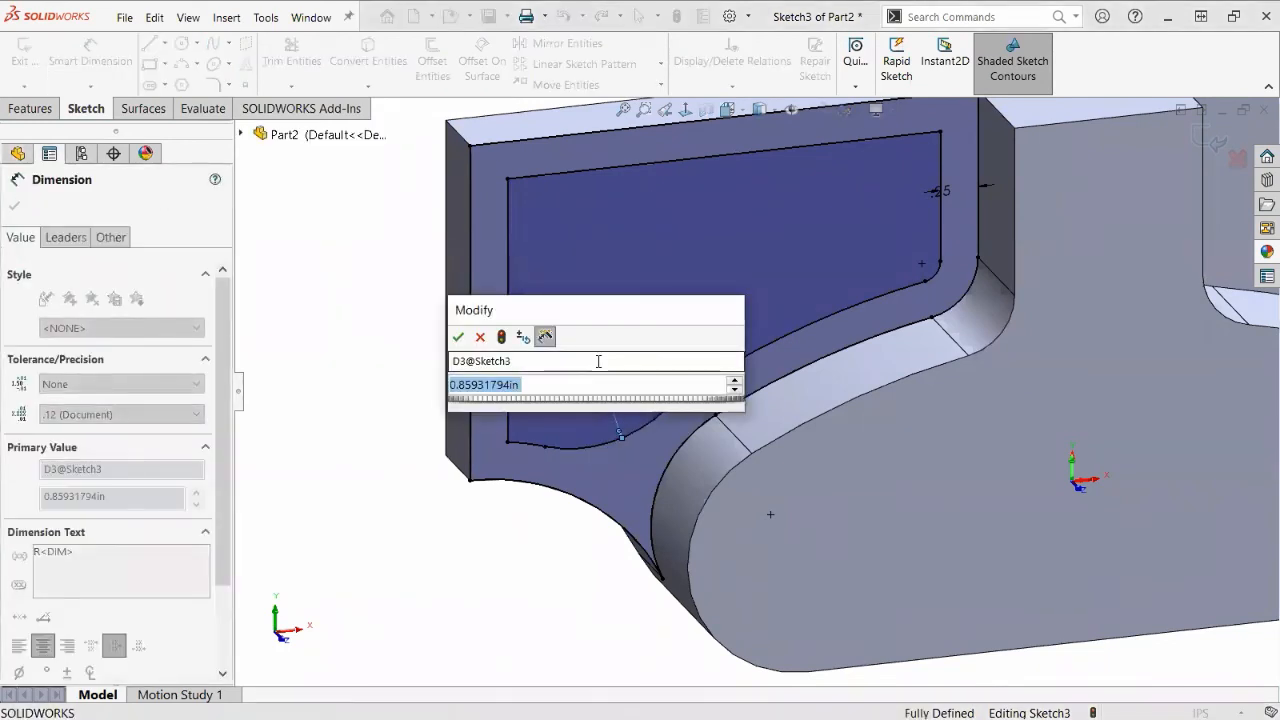
pyautogui.click(481, 338)
# Check the corner radius in the reference sketch and set the Part2 corner arc's radius to 0.375 in.
pyautogui.hotkey('ctrl', 'Tab')
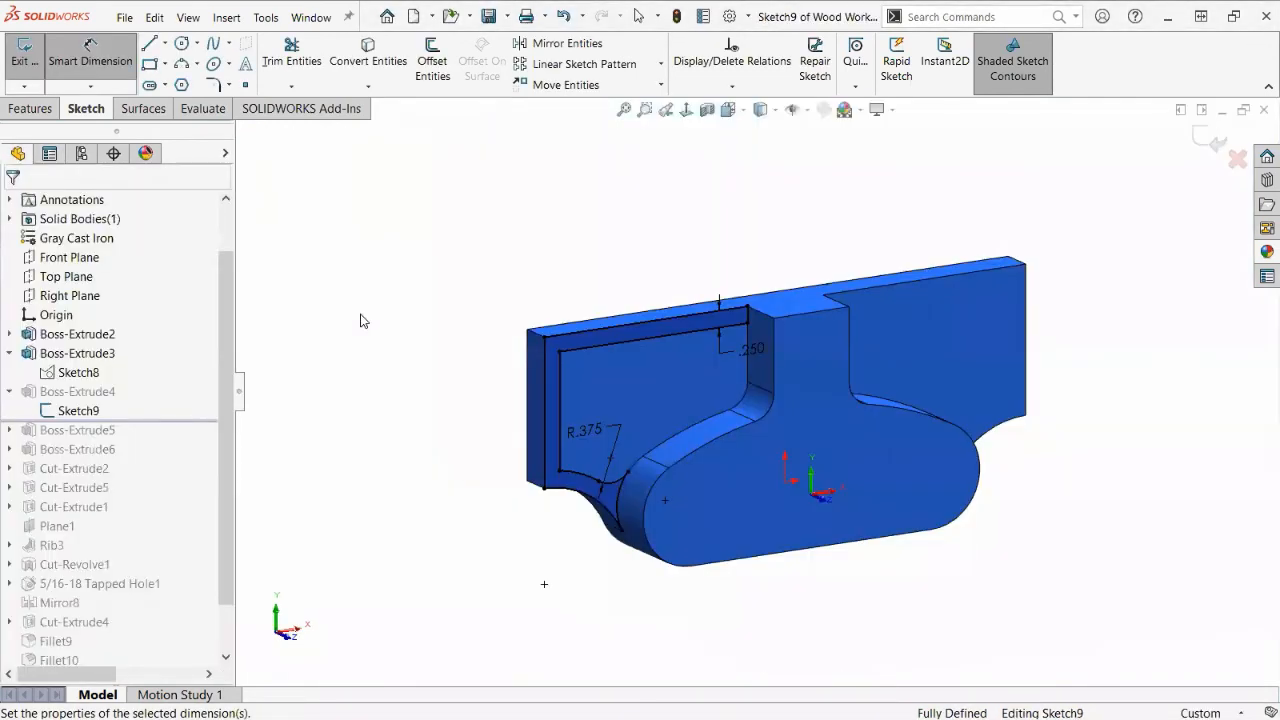
pyautogui.hotkey('ctrl', 'Tab')
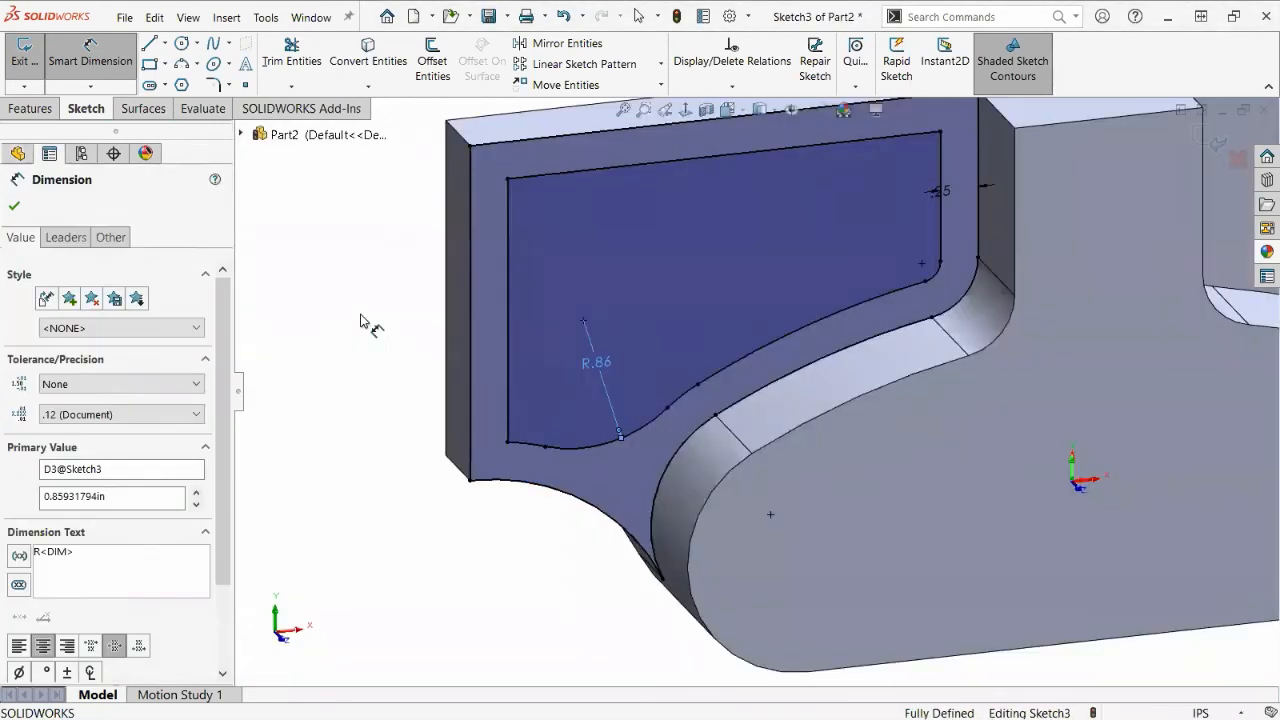
pyautogui.doubleClick(597, 362)
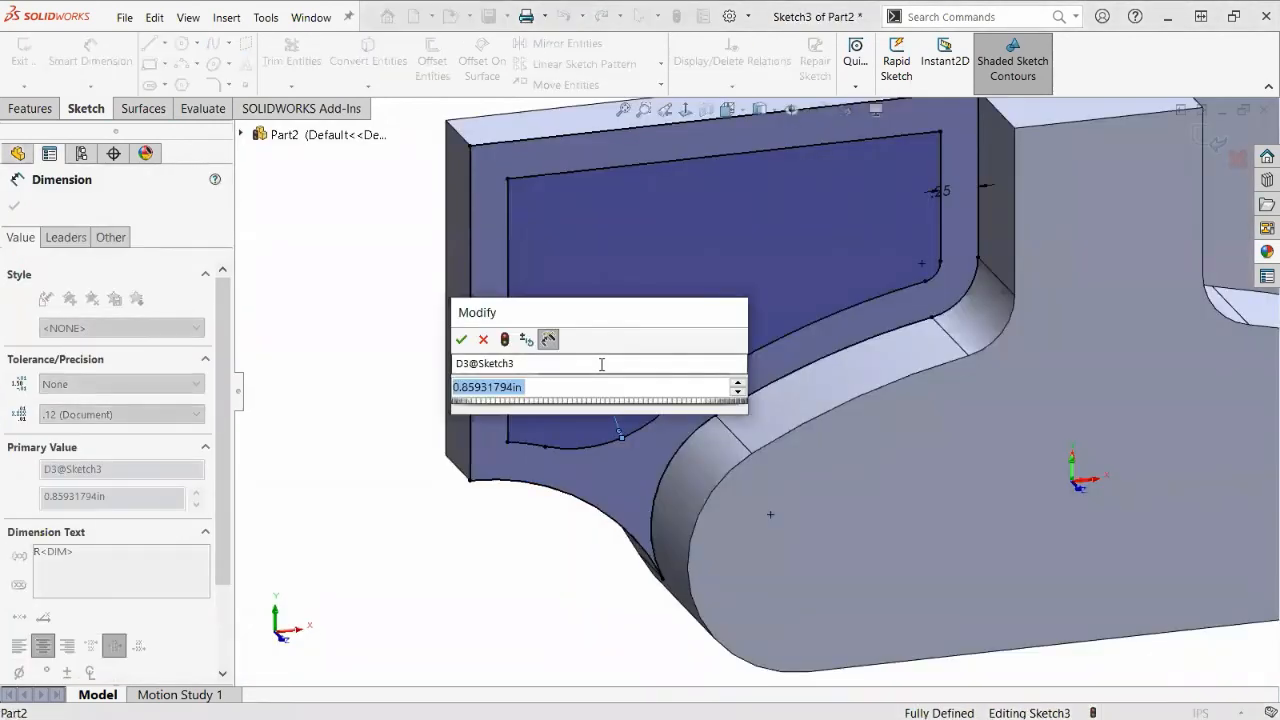
pyautogui.write('.375')
pyautogui.press('Return')
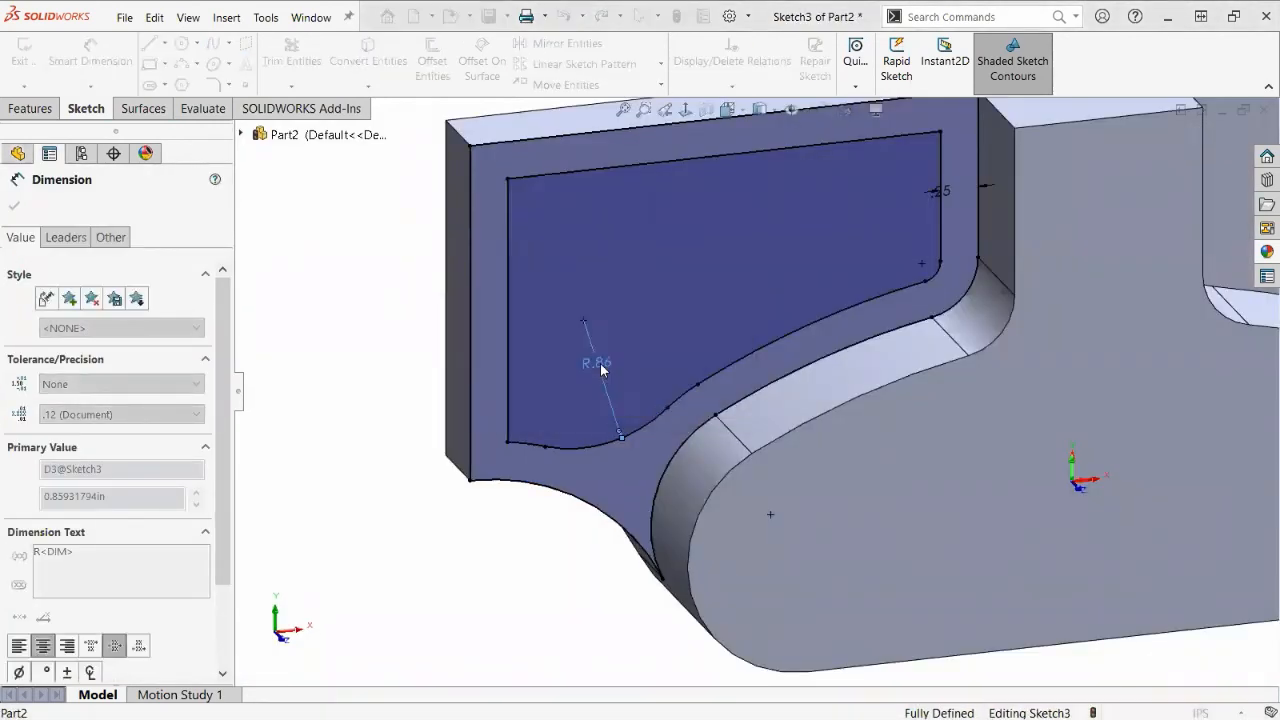
# Extrude only the rim region between the face boundary and the offset outline 0.50 in blind, merged with the body.
pyautogui.scroll(5, 770, 400)
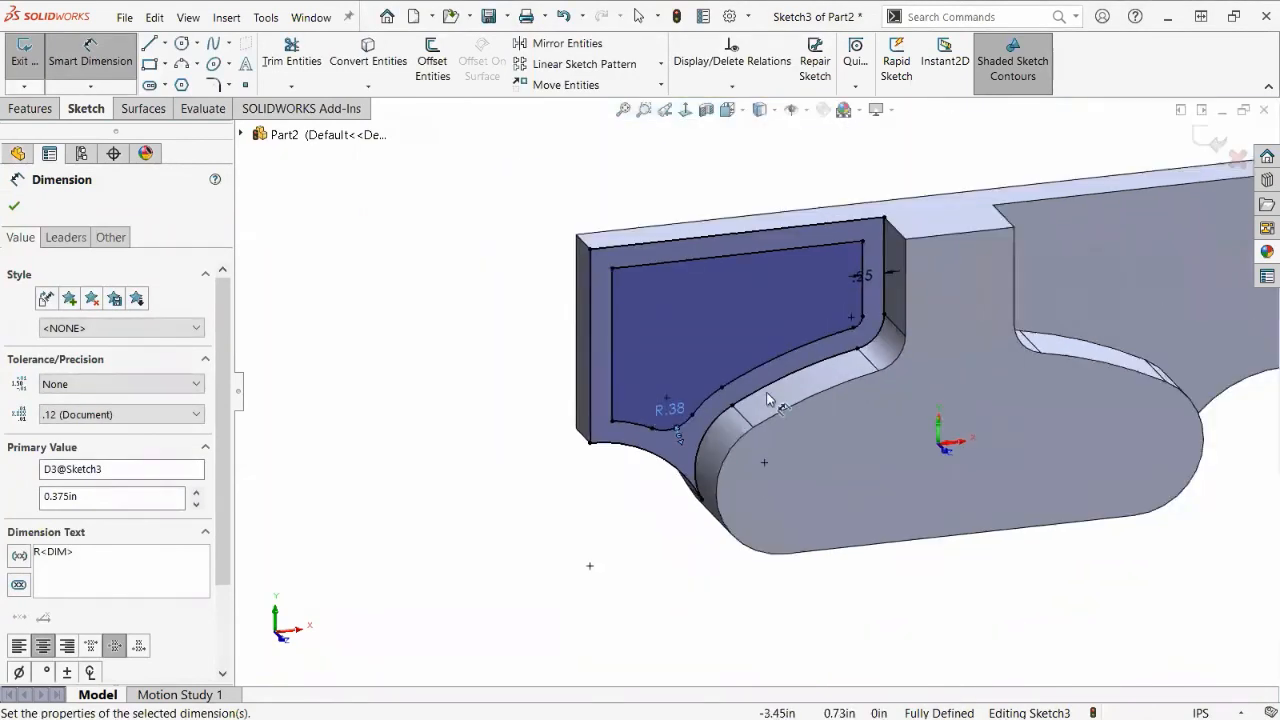
pyautogui.scroll(-2, 958, 350)
pyautogui.moveTo(838, 328); pyautogui.dragTo(848, 352, button='middle')
pyautogui.scroll(-1, 828, 420)
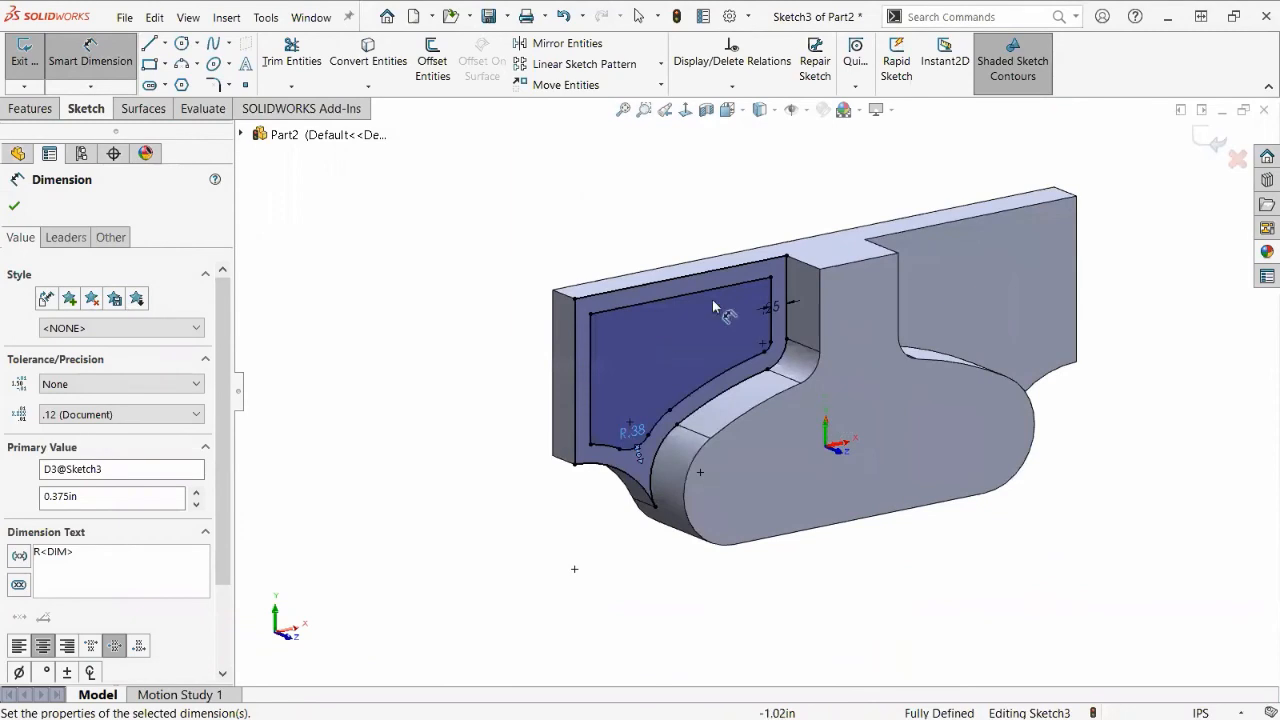
pyautogui.click(27, 112)
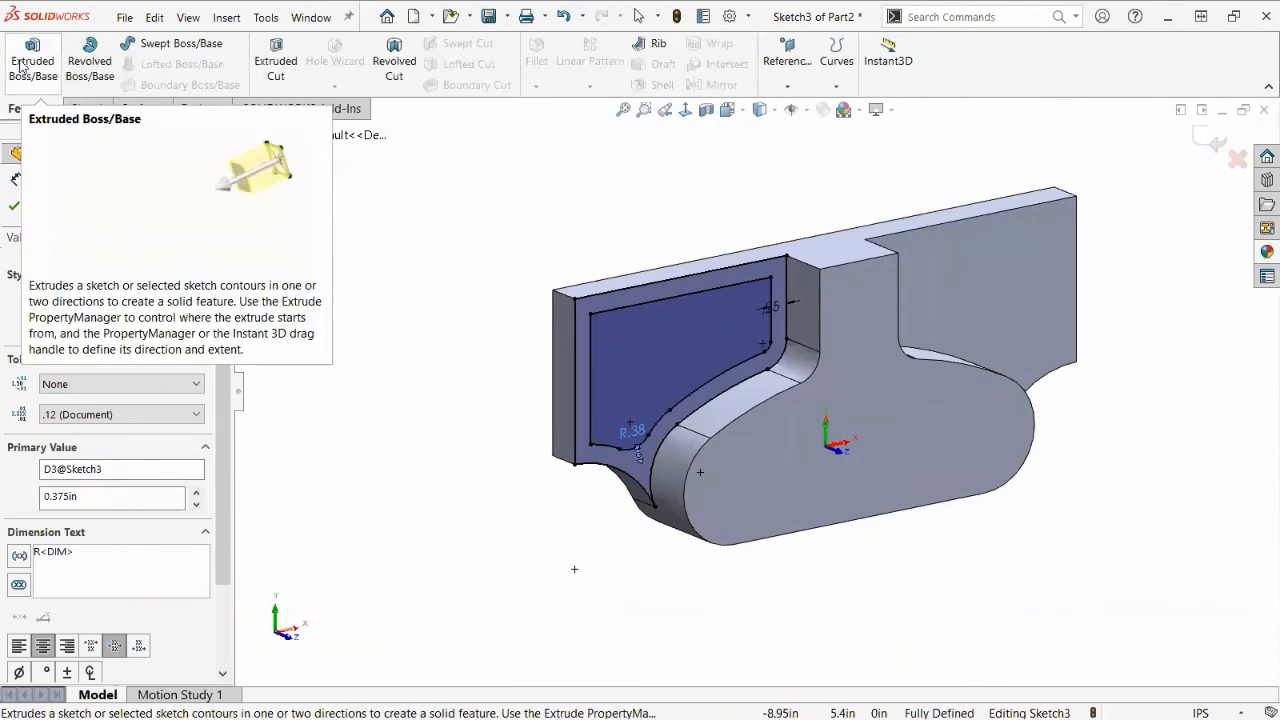
pyautogui.click(20, 66)
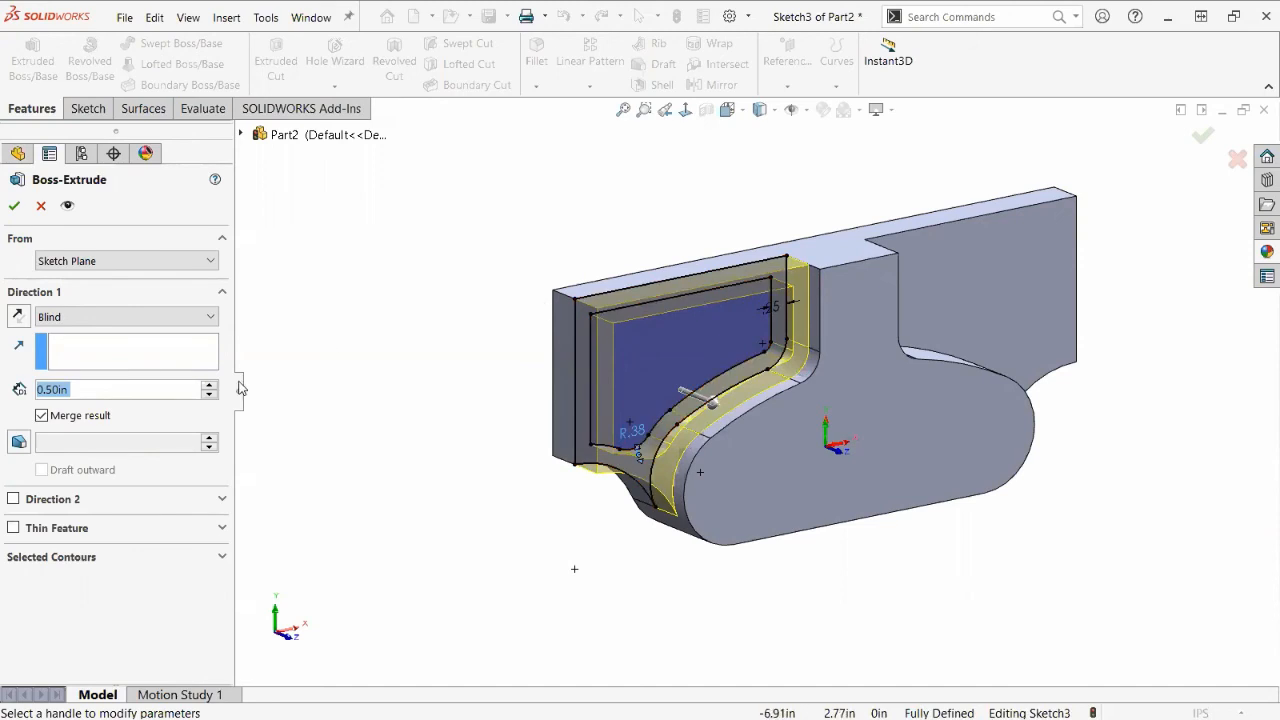
pyautogui.click(221, 561)
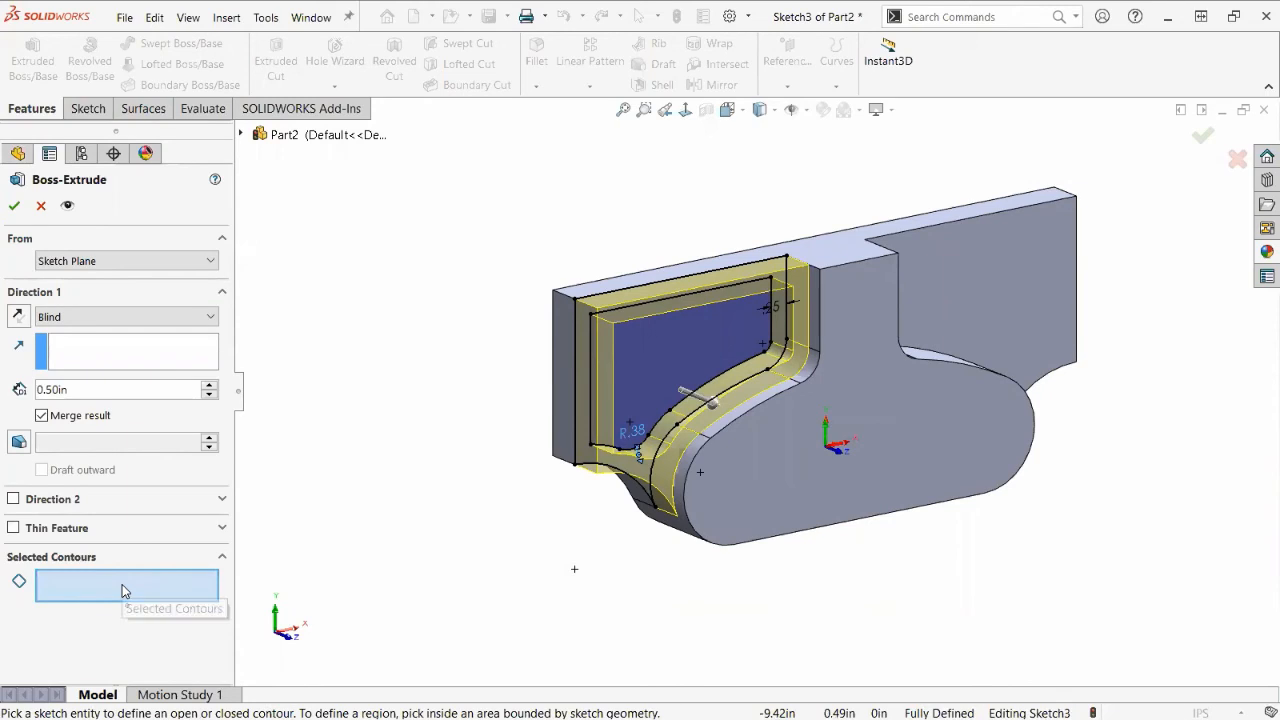
pyautogui.click(122, 586)
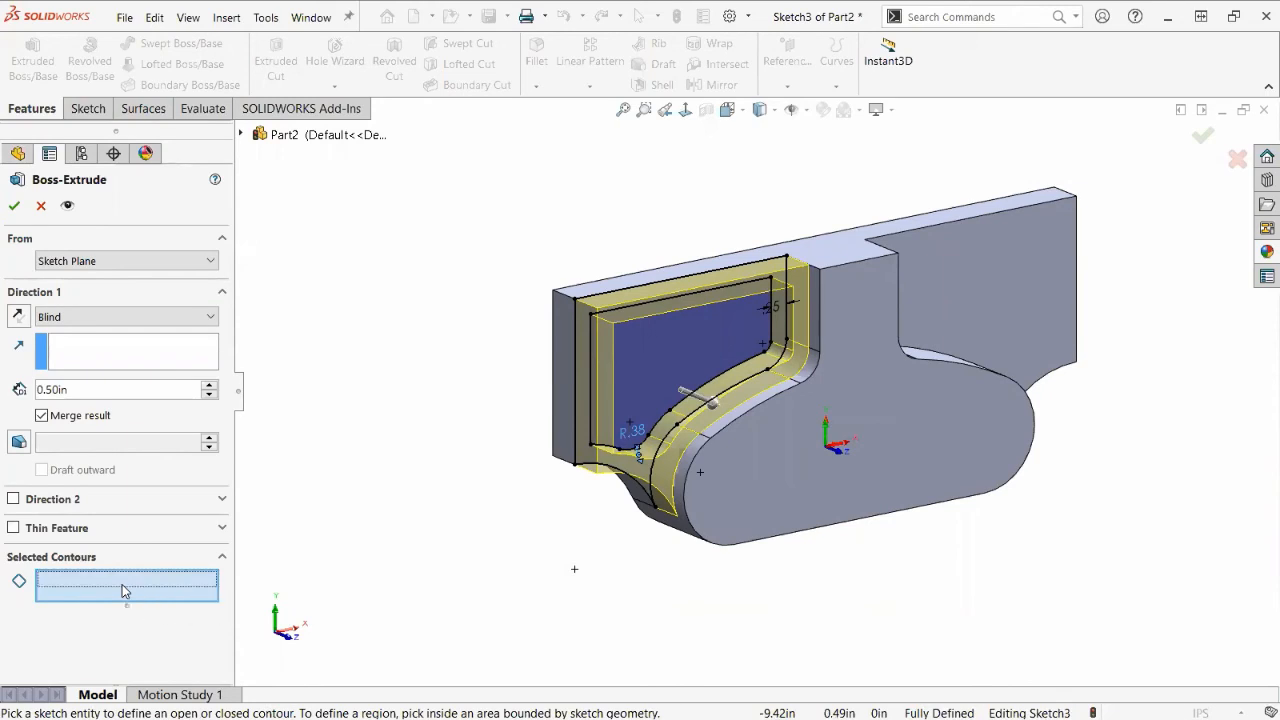
pyautogui.click(700, 330)
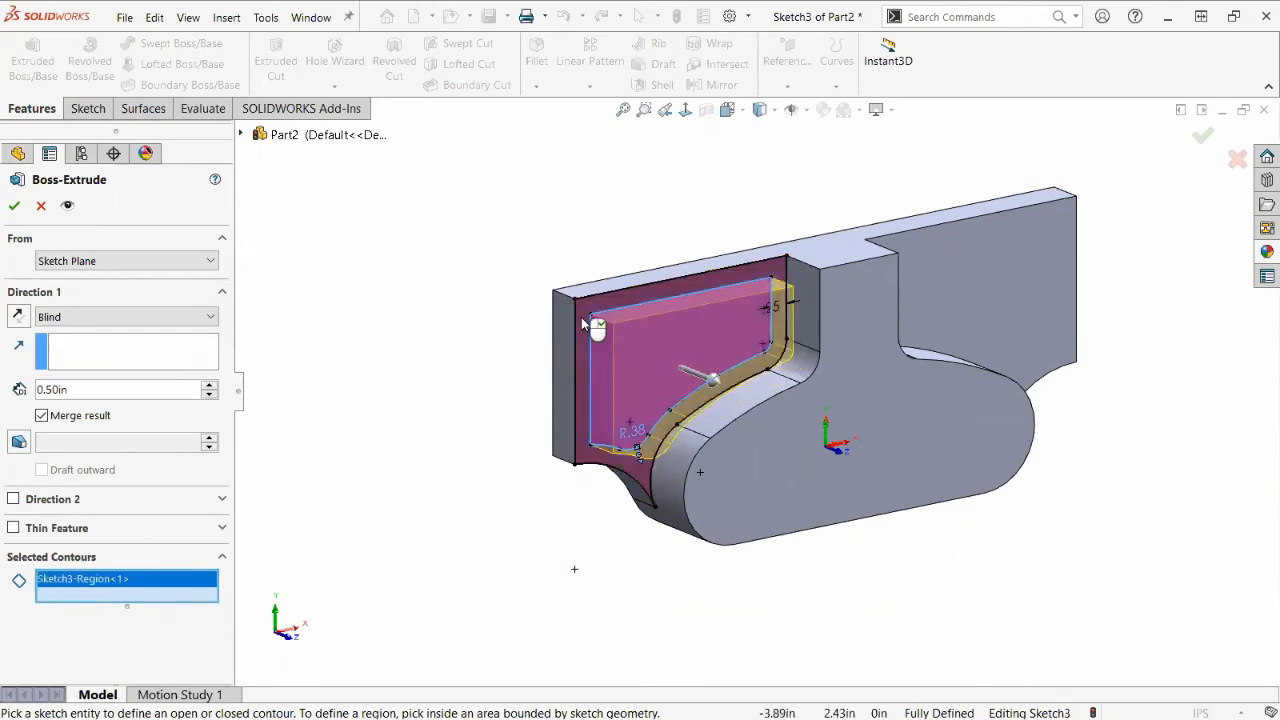
pyautogui.click(583, 325)
pyautogui.click(663, 344)
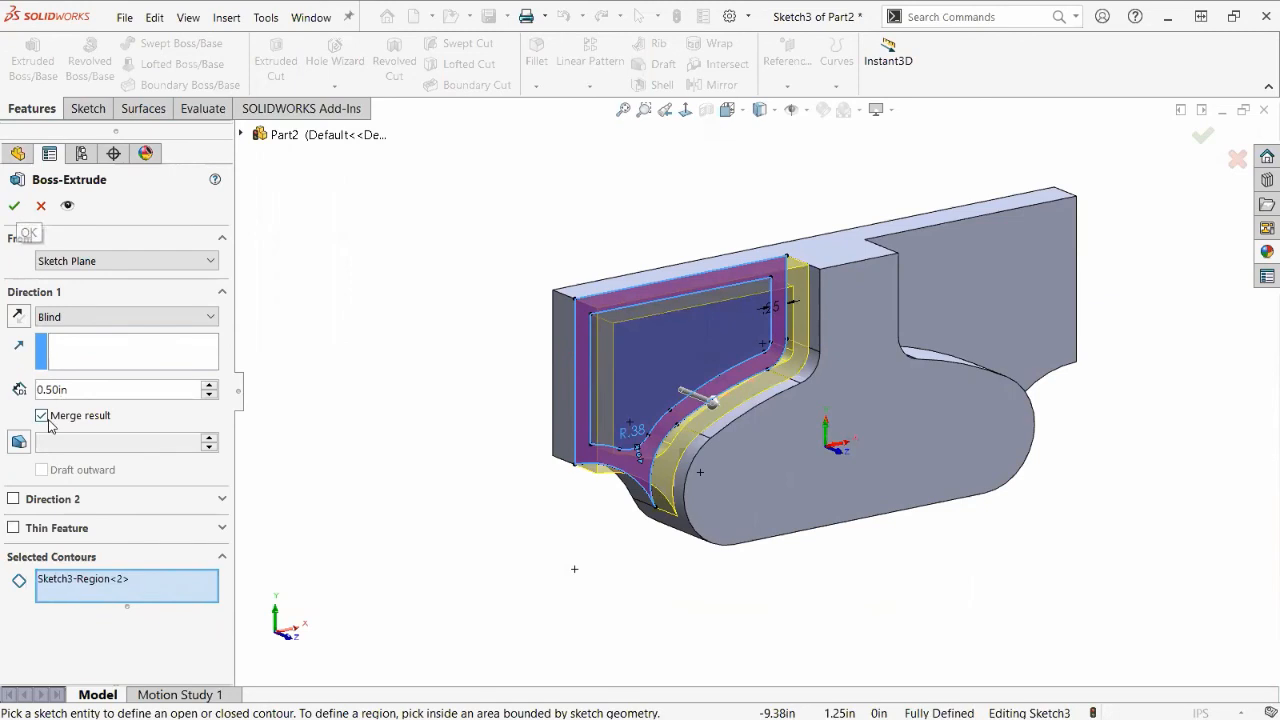
pyautogui.click(16, 209)
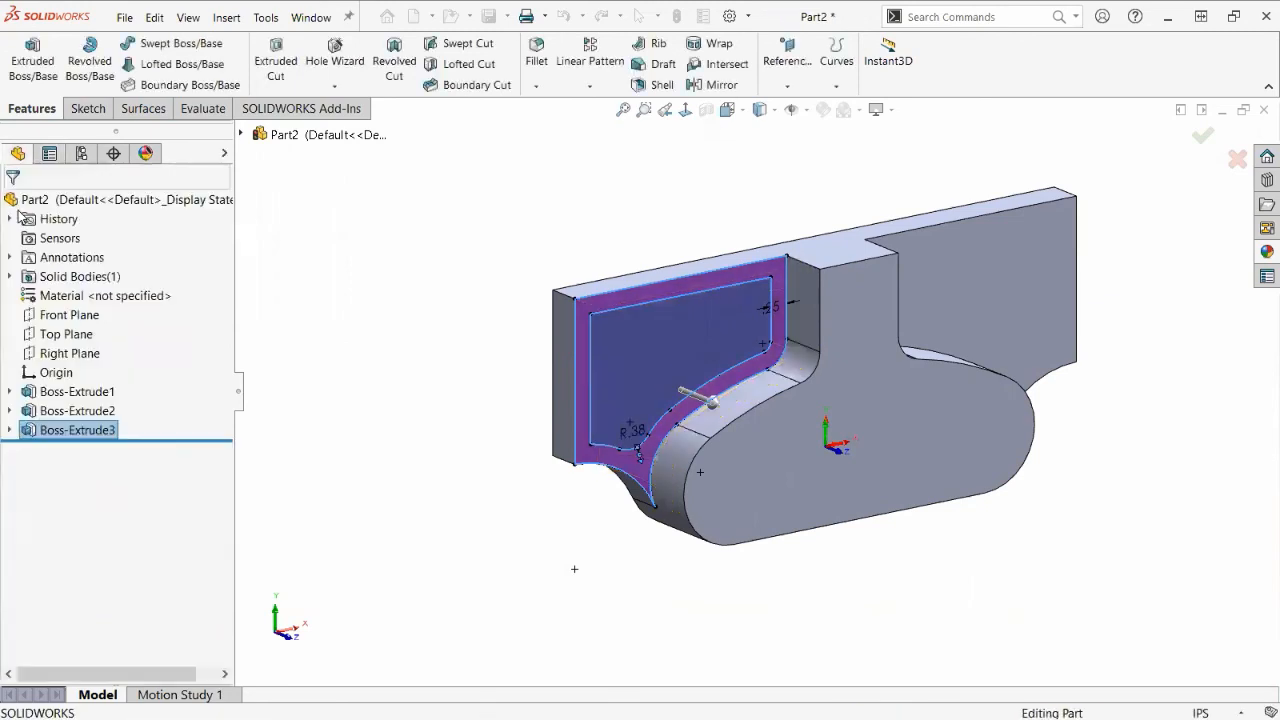
# Inspect the new rim, close Sketch9 in the reference part to examine its Boss-Extrude4 rim, and return to Part2.
pyautogui.moveTo(862, 458)
pyautogui.mouseDown(button='middle')
pyautogui.moveTo(822, 437)
pyautogui.moveTo(843, 450)
pyautogui.mouseUp(button='middle')
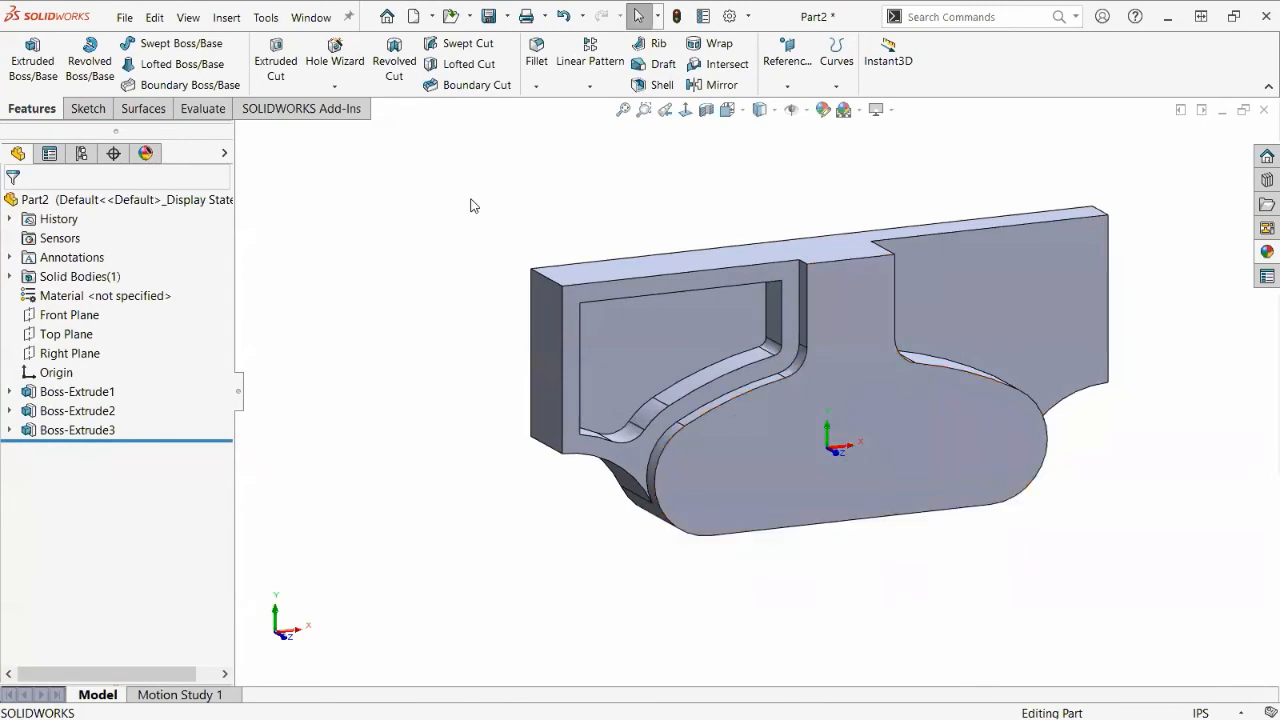
pyautogui.hotkey('ctrl', 'Tab')
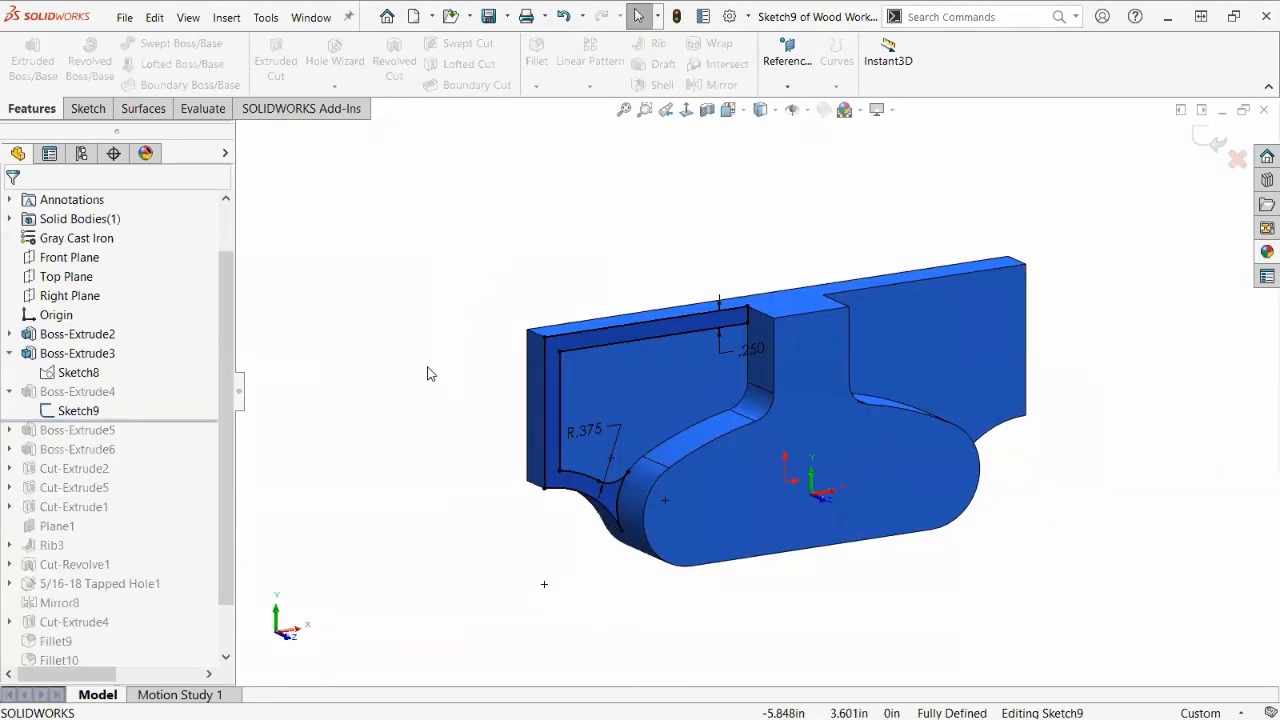
pyautogui.click(1215, 146)
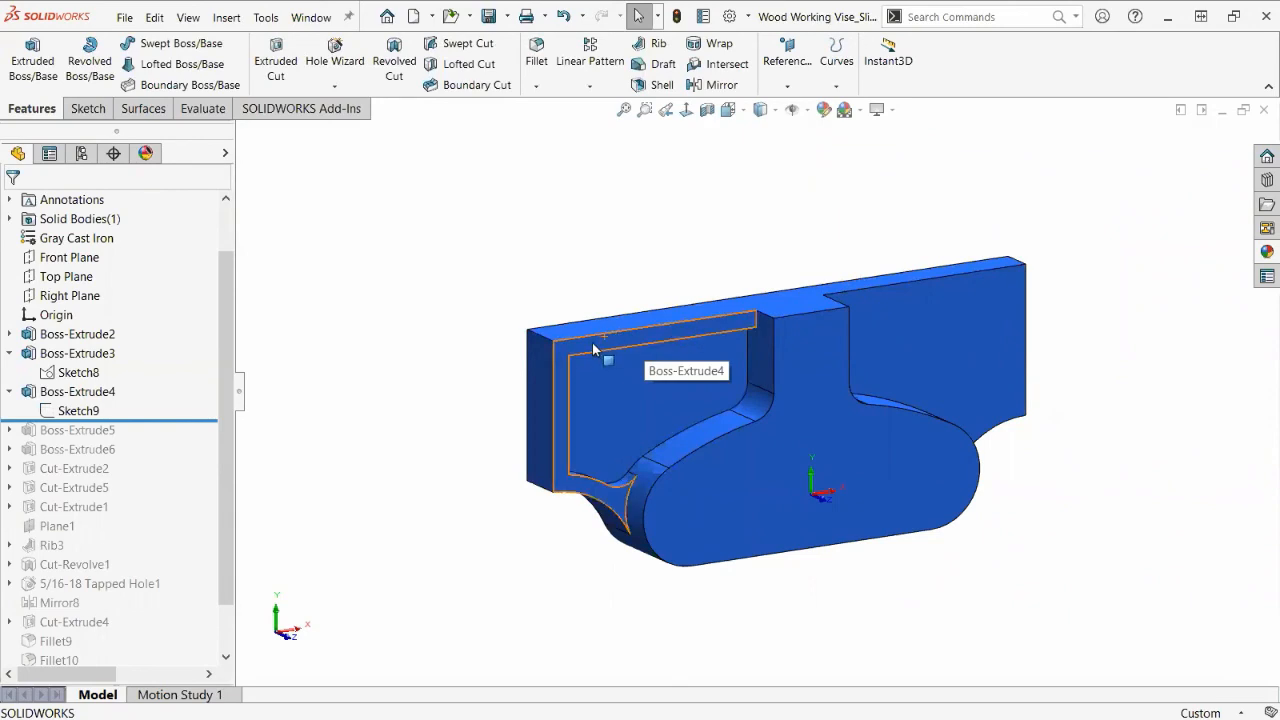
pyautogui.click(28, 392)
pyautogui.doubleClick(28, 392)
pyautogui.moveTo(557, 266); pyautogui.dragTo(546, 311, button='middle')
pyautogui.click(538, 293)
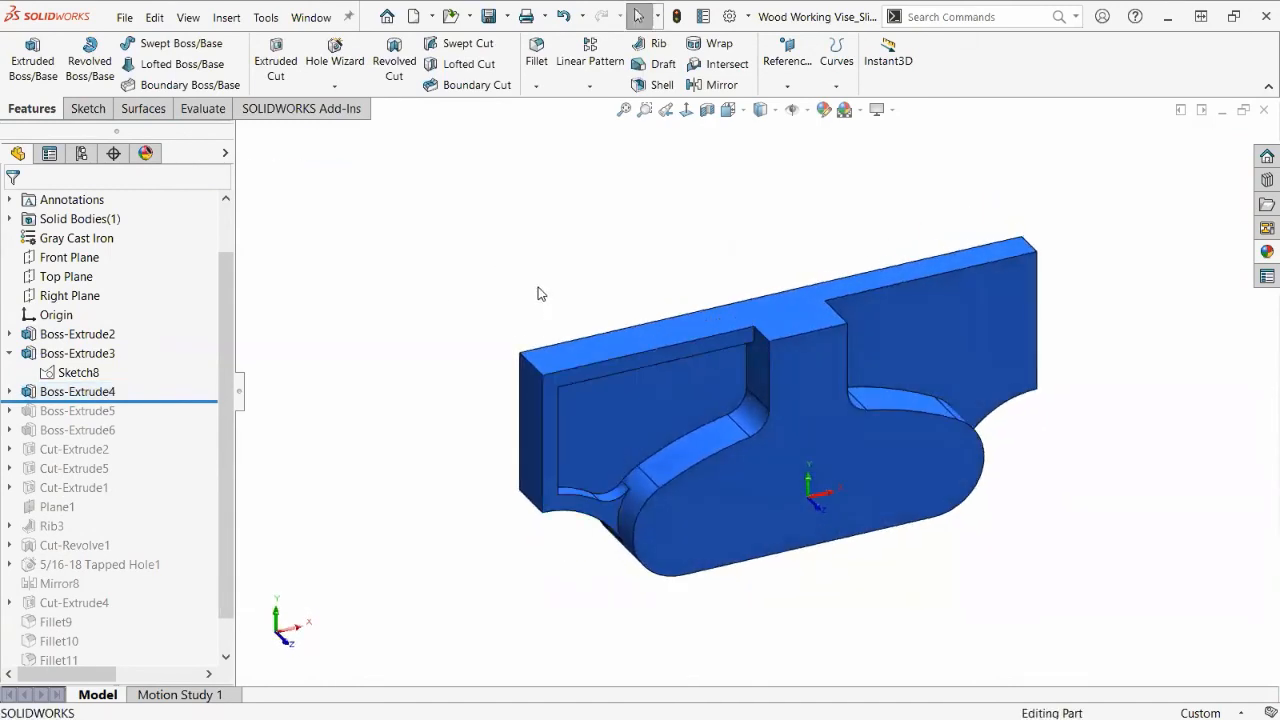
pyautogui.hotkey('ctrl', 'Tab')
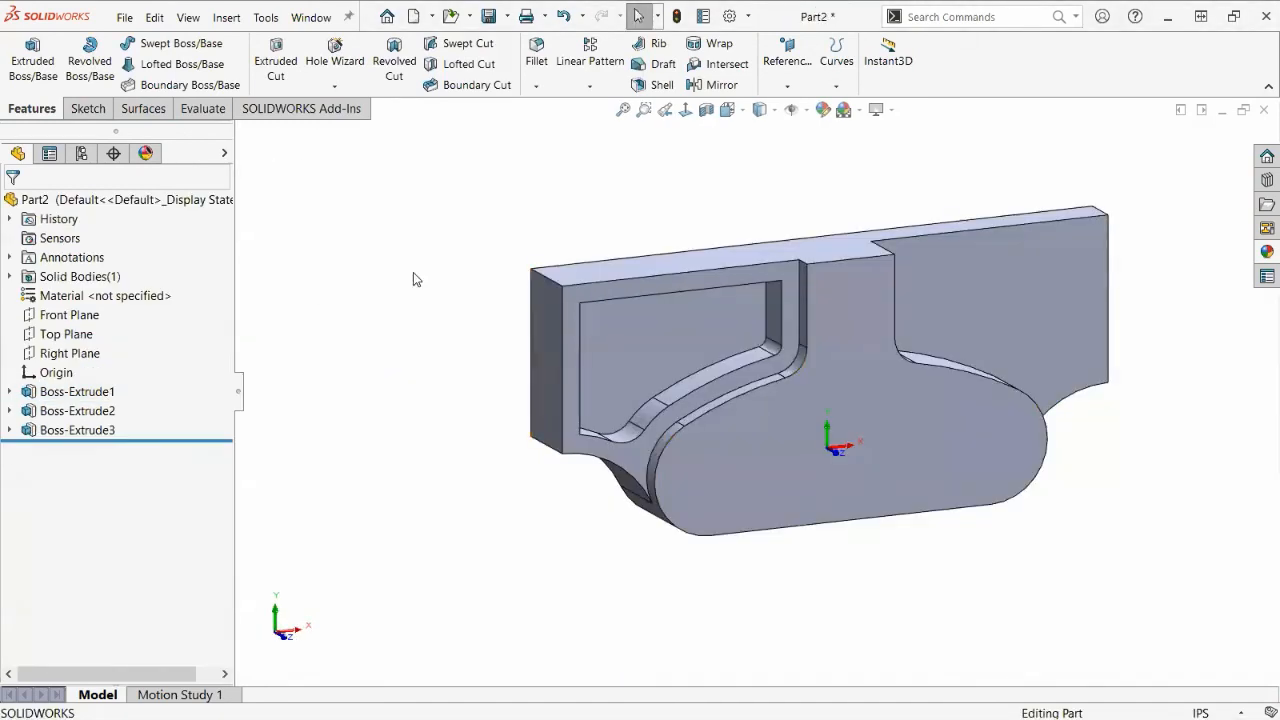
# Change the depth of Boss-Extrude3, the raised rim in Part2, to 0.25 in.
pyautogui.click(77, 430)
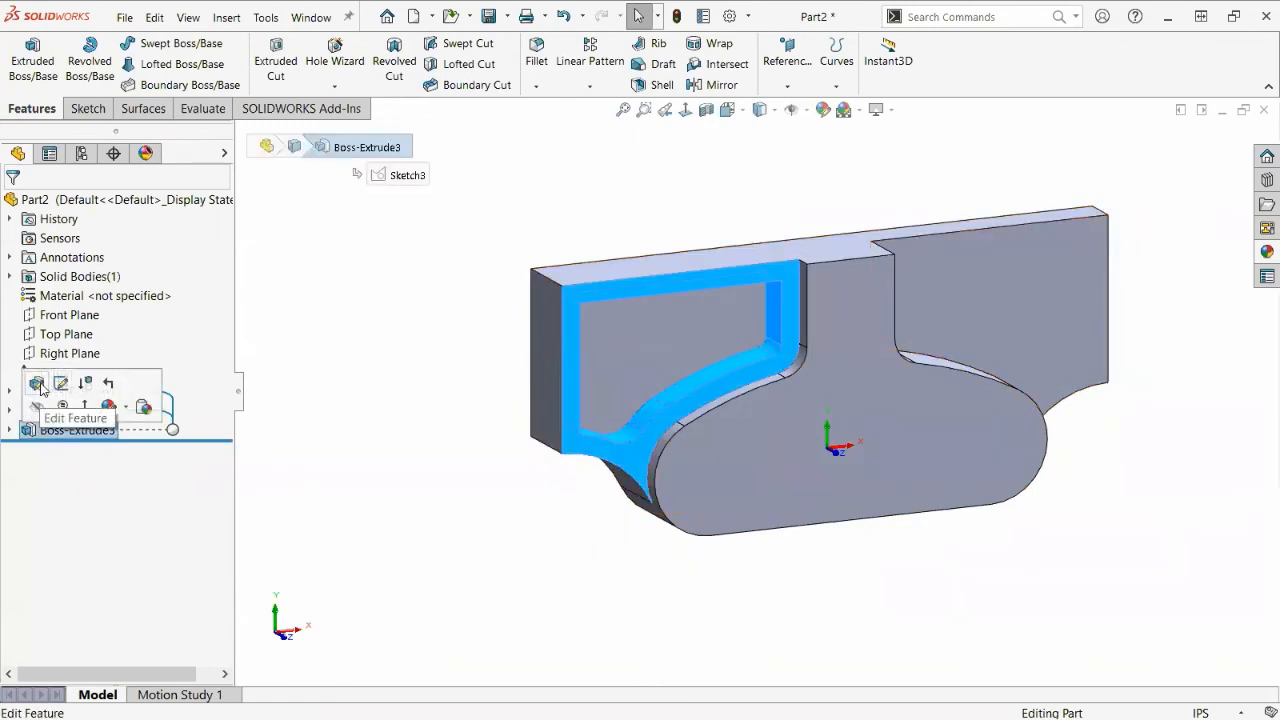
pyautogui.click(62, 402)
pyautogui.write('0.25')
pyautogui.press('Return')
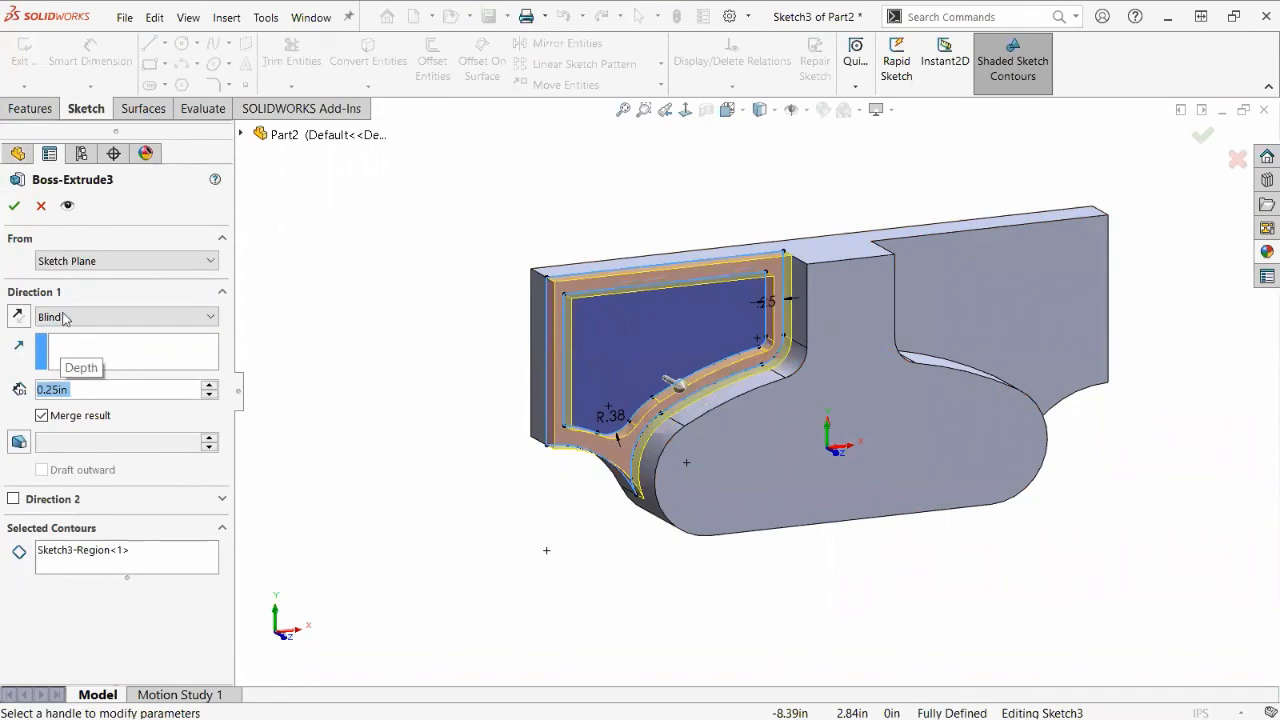
pyautogui.click(14, 205)
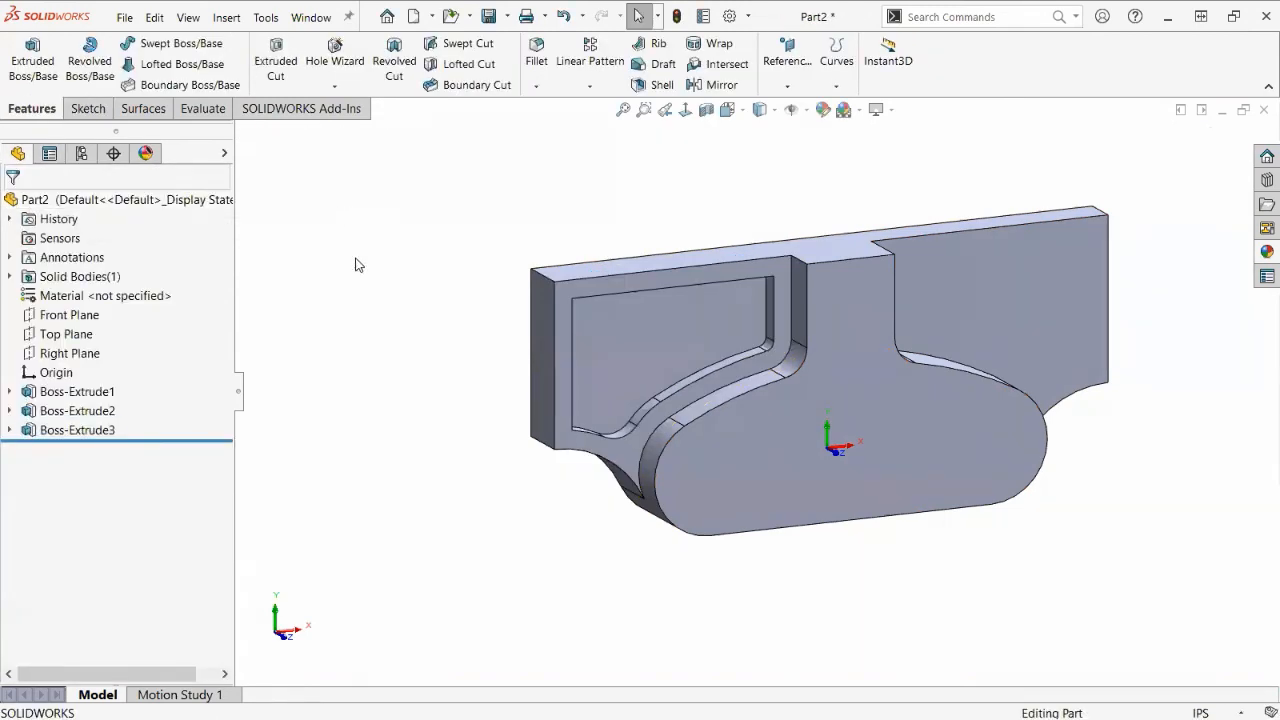
# Examine Boss-Extrude5 and its Sketch10 at the lower rim corner of the reference sliding jaw, and return to Part2.
pyautogui.hotkey('ctrl', 'Tab')
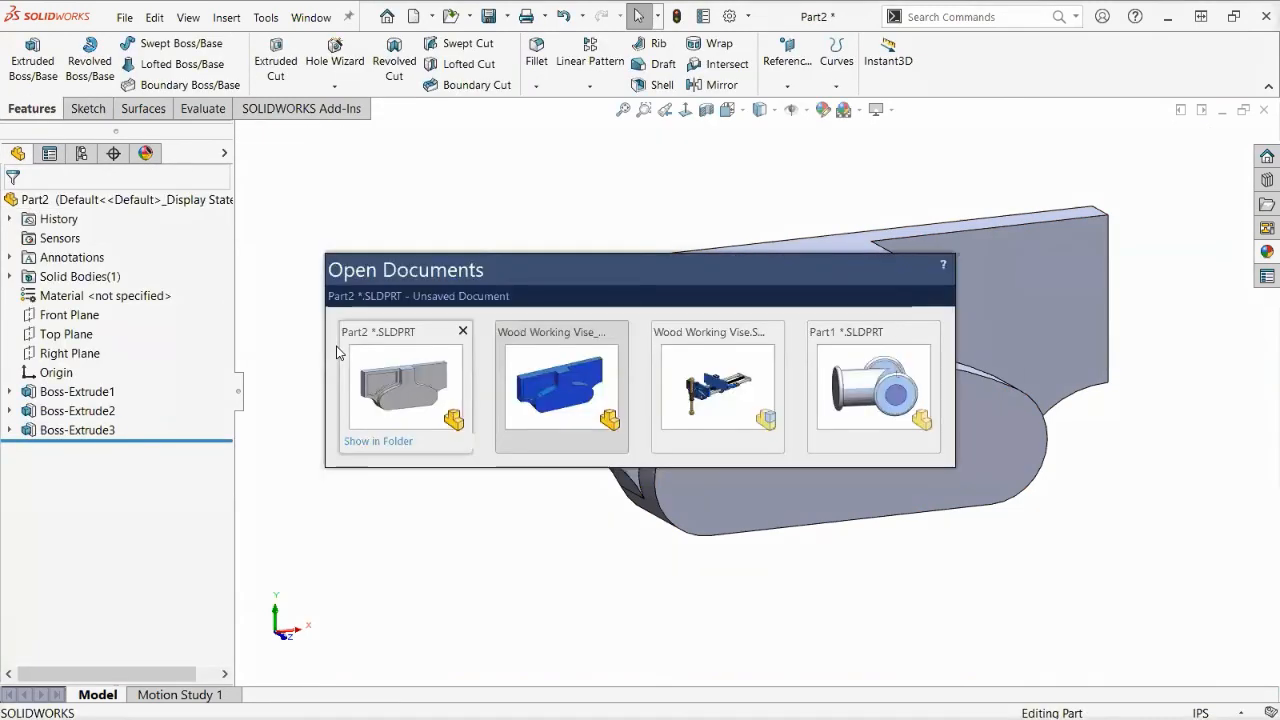
pyautogui.moveTo(159, 401); pyautogui.dragTo(166, 417)
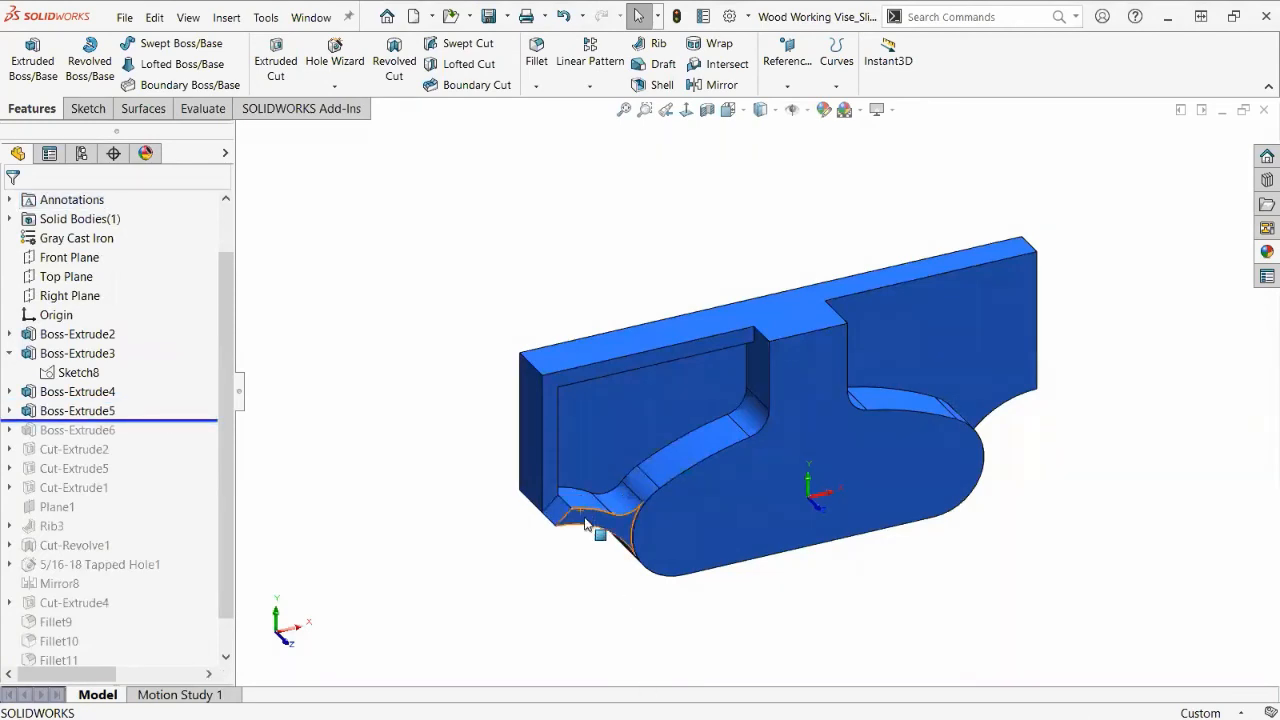
pyautogui.hotkey('ctrl', '1')
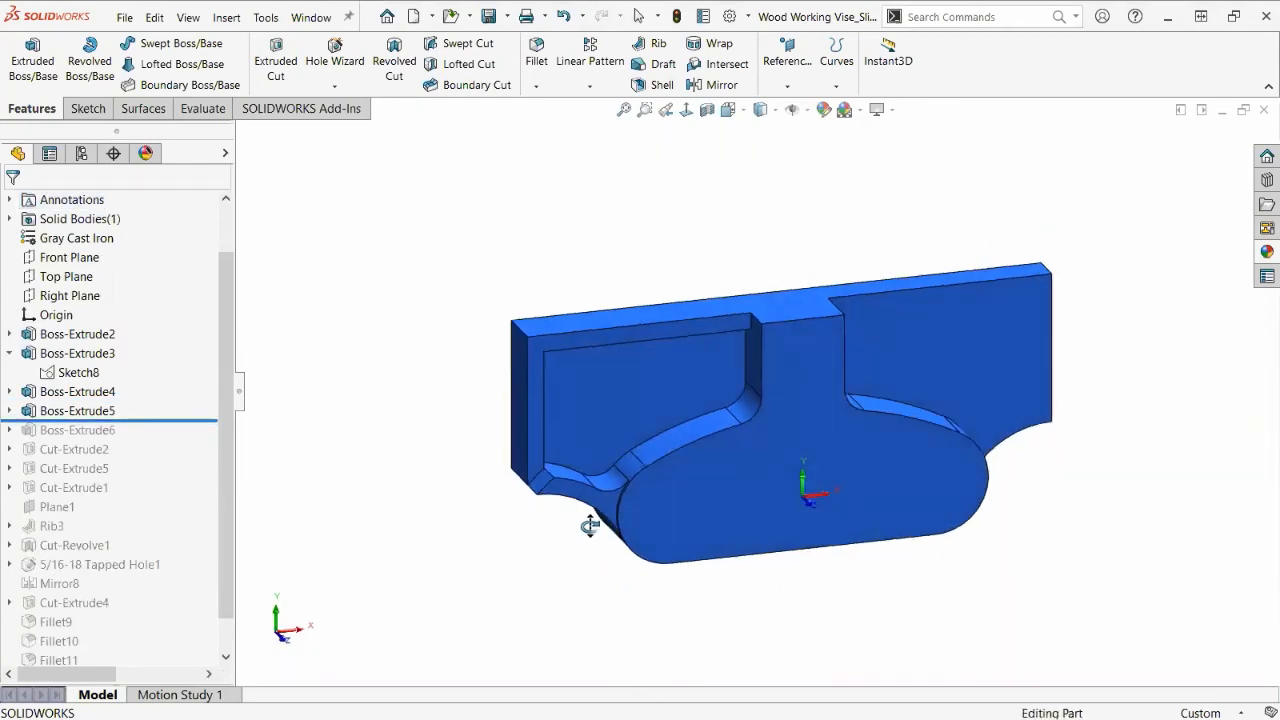
pyautogui.moveTo(560, 477); pyautogui.dragTo(580, 555, button='middle')
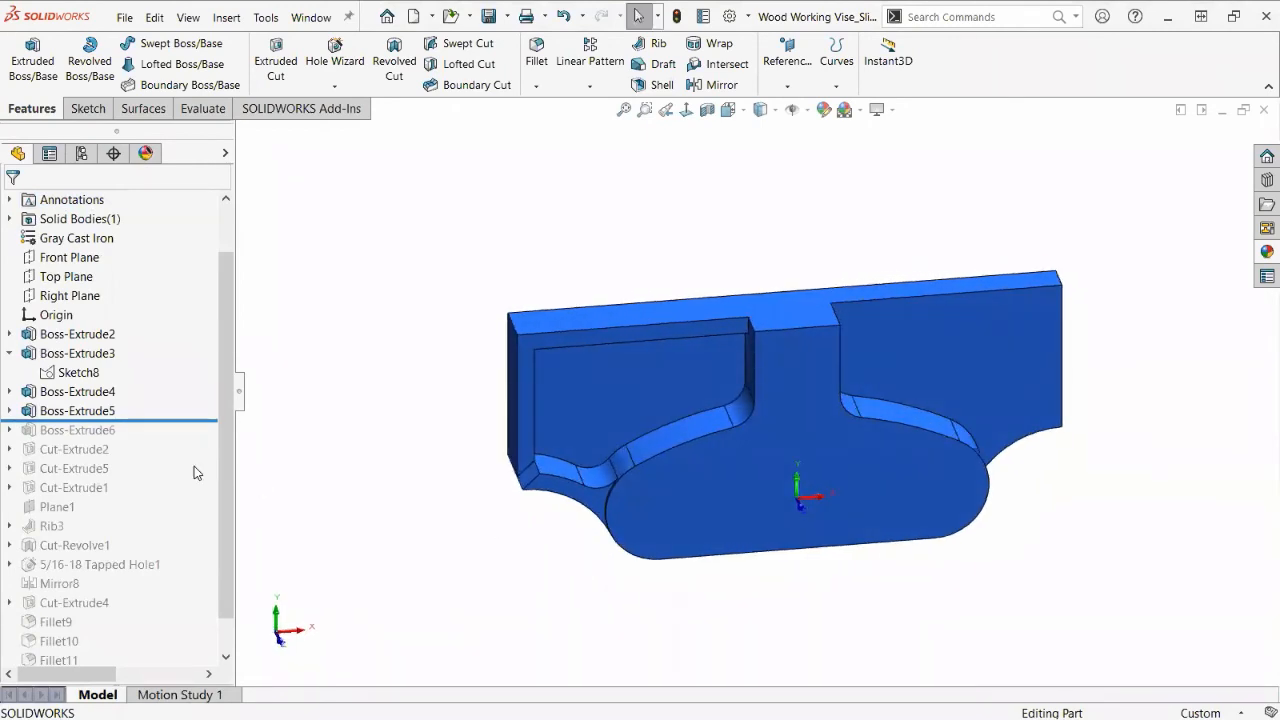
pyautogui.click(9, 411)
pyautogui.click(80, 430)
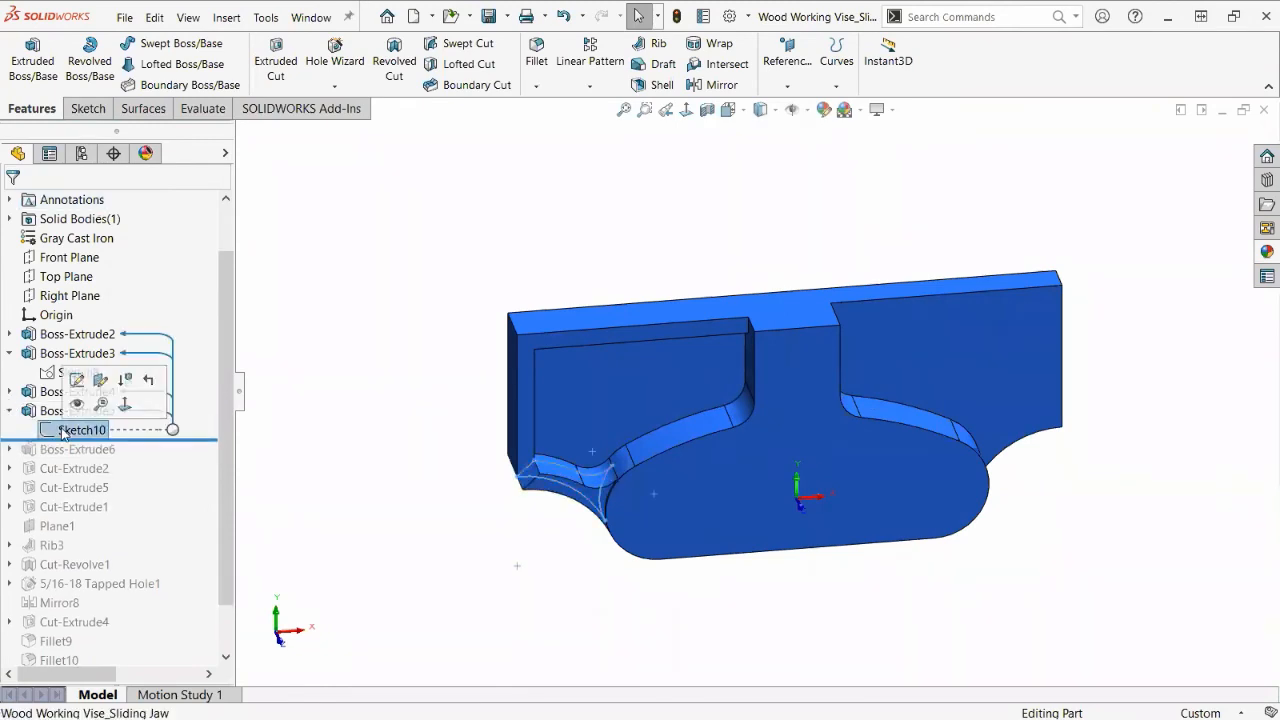
pyautogui.click(77, 383)
pyautogui.moveTo(517, 557)
pyautogui.mouseDown(button='middle')
pyautogui.moveTo(505, 475)
pyautogui.moveTo(543, 509)
pyautogui.mouseUp(button='middle')
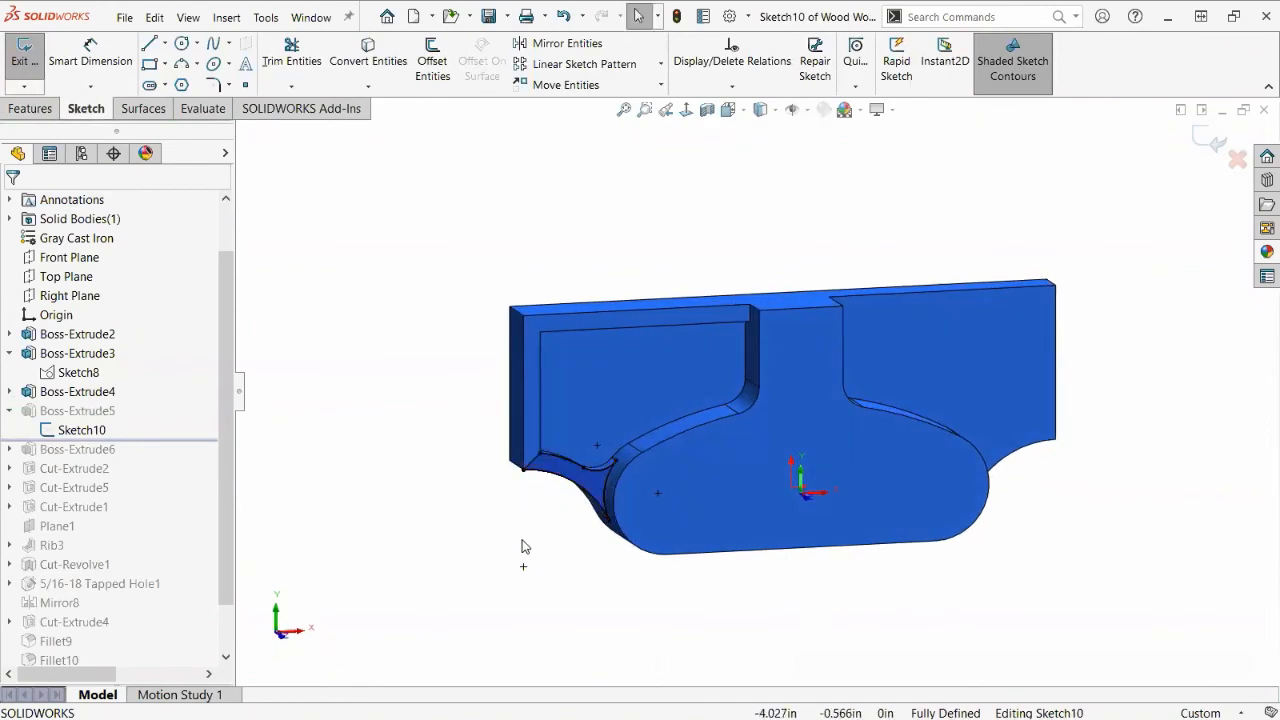
pyautogui.hotkey('ctrl', 'Tab')
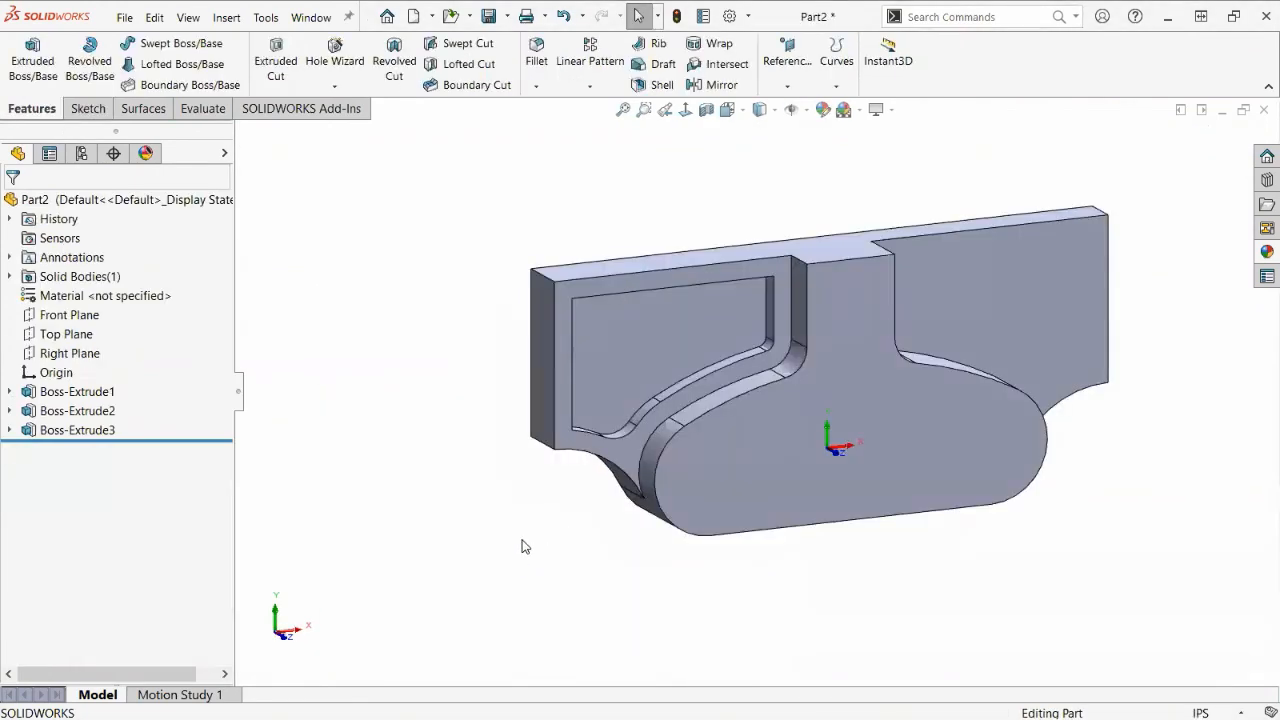
# Start a sketch on the rim's front face and convert its three lower inner arcs, the outer lower arc and the arc beside the central boss.
pyautogui.scroll(-5, 600, 522)
pyautogui.click(677, 379)
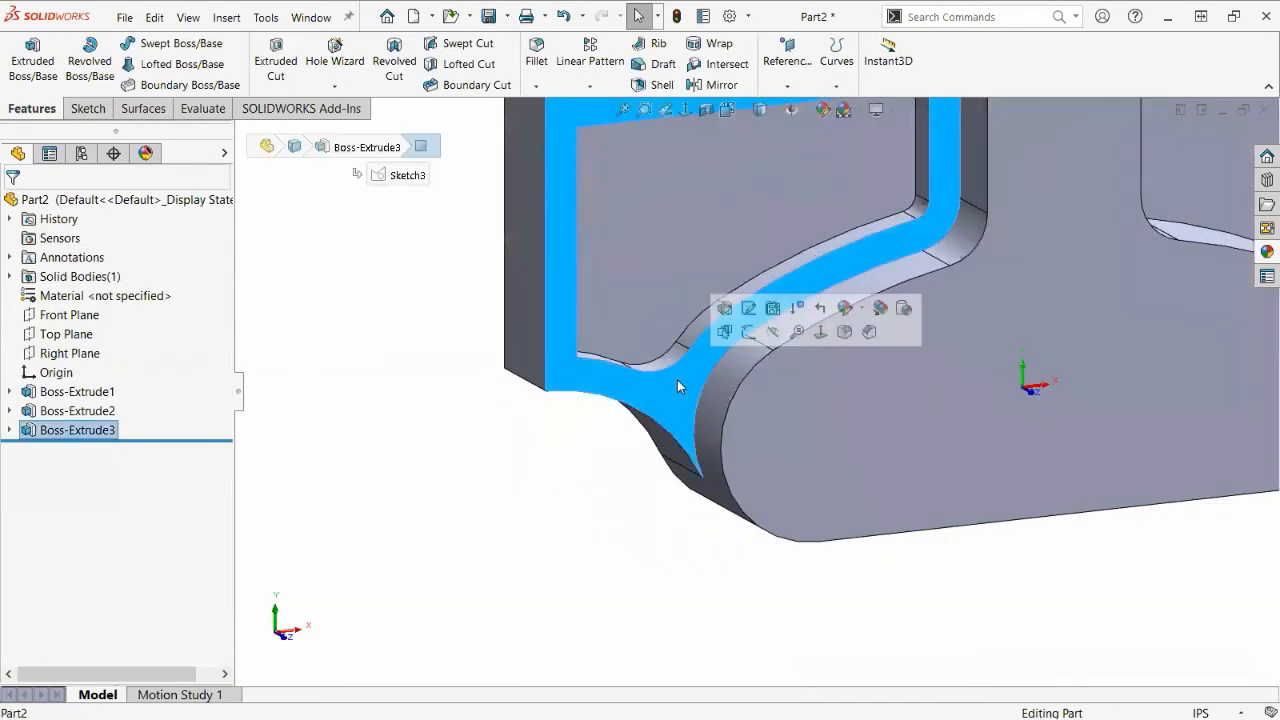
pyautogui.click(746, 336)
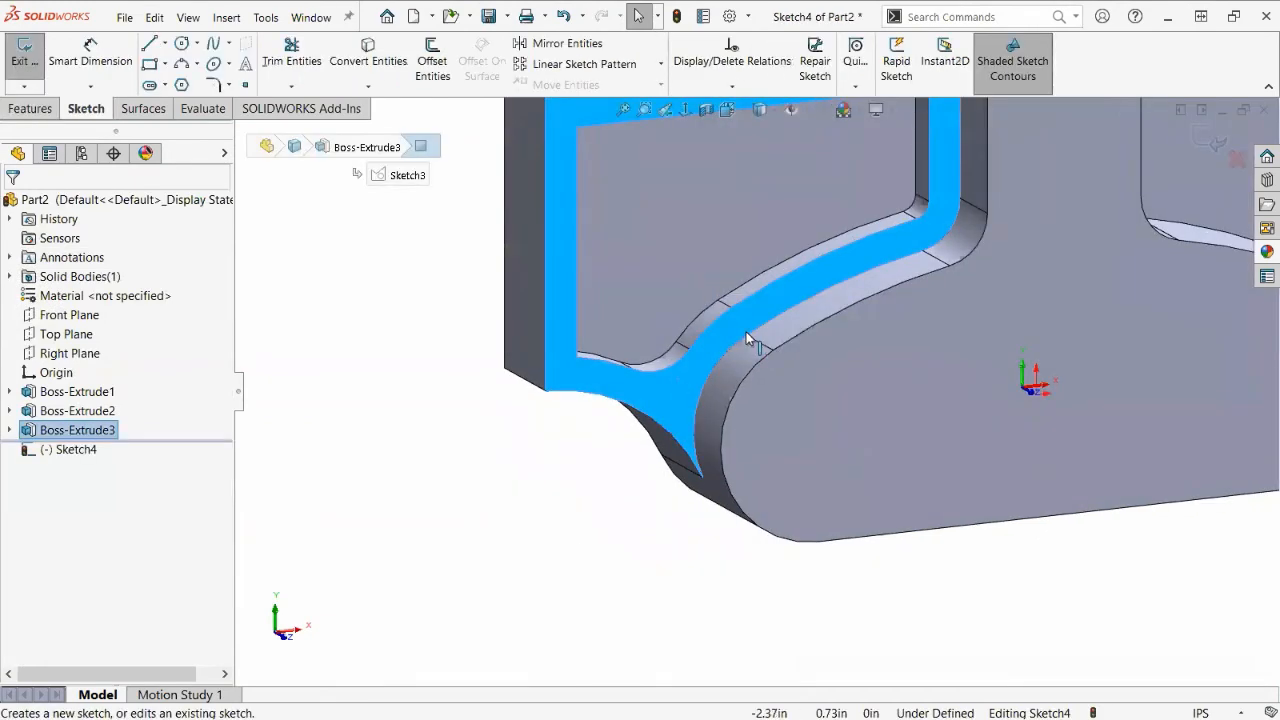
pyautogui.click(610, 362)
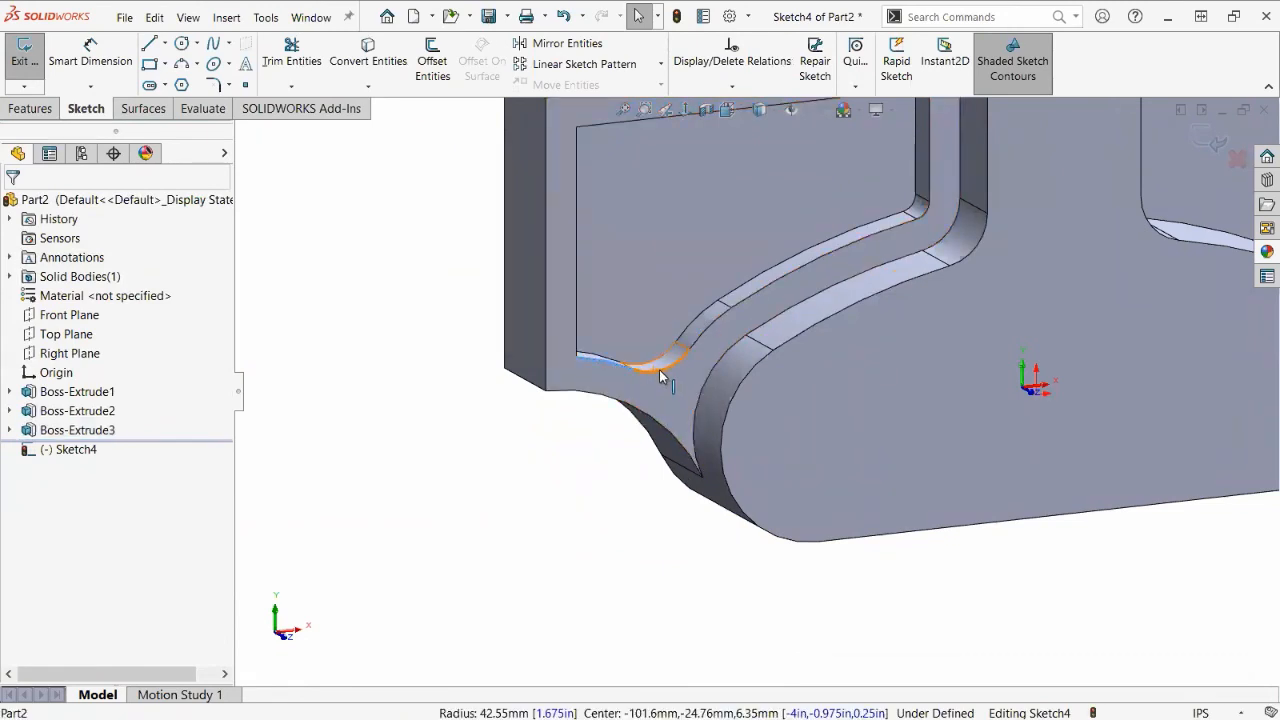
pyautogui.keyDown('ctrl'); pyautogui.click(670, 368); pyautogui.keyUp('ctrl')
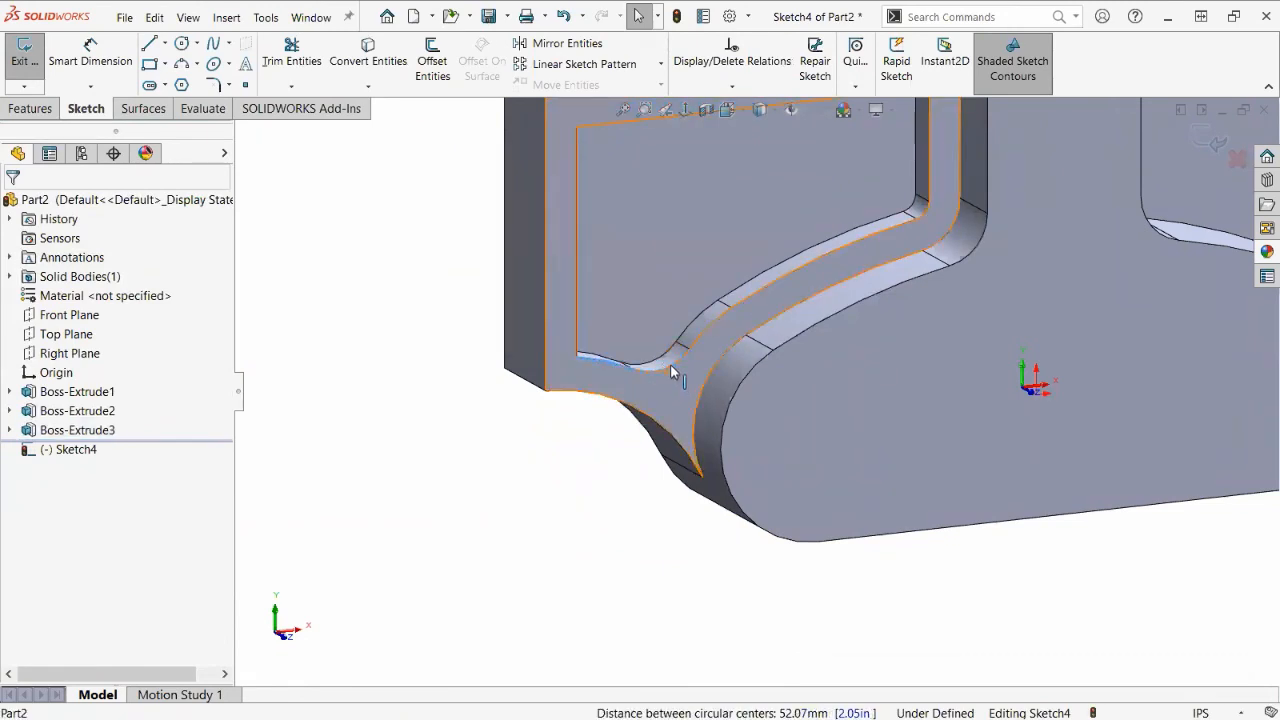
pyautogui.keyDown('ctrl'); pyautogui.click(709, 327); pyautogui.keyUp('ctrl')
pyautogui.keyDown('ctrl'); pyautogui.click(704, 384); pyautogui.keyUp('ctrl')
pyautogui.keyDown('ctrl'); pyautogui.click(648, 422); pyautogui.keyUp('ctrl')
pyautogui.click(365, 55)
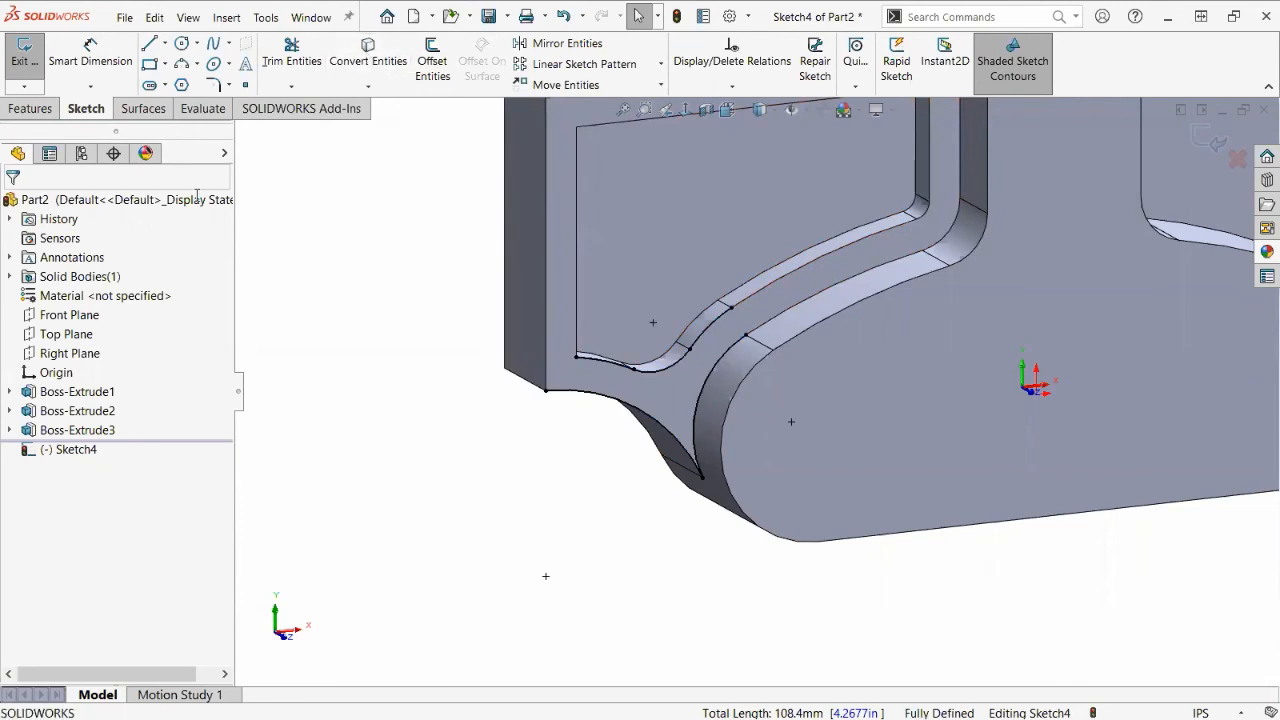
# Close the converted profile with one line joining the rim's lower inner and outer corners and another across the rim between the upper arc ends.
pyautogui.click(149, 43)
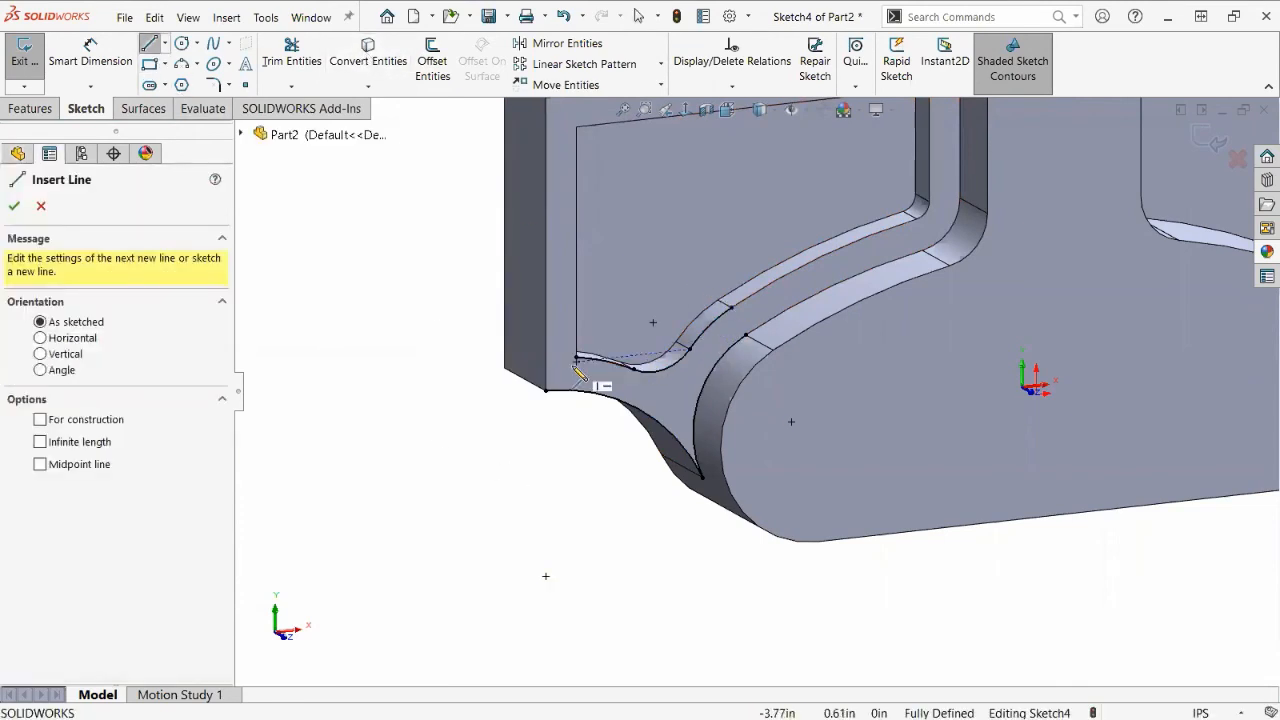
pyautogui.moveTo(577, 358); pyautogui.dragTo(546, 390)
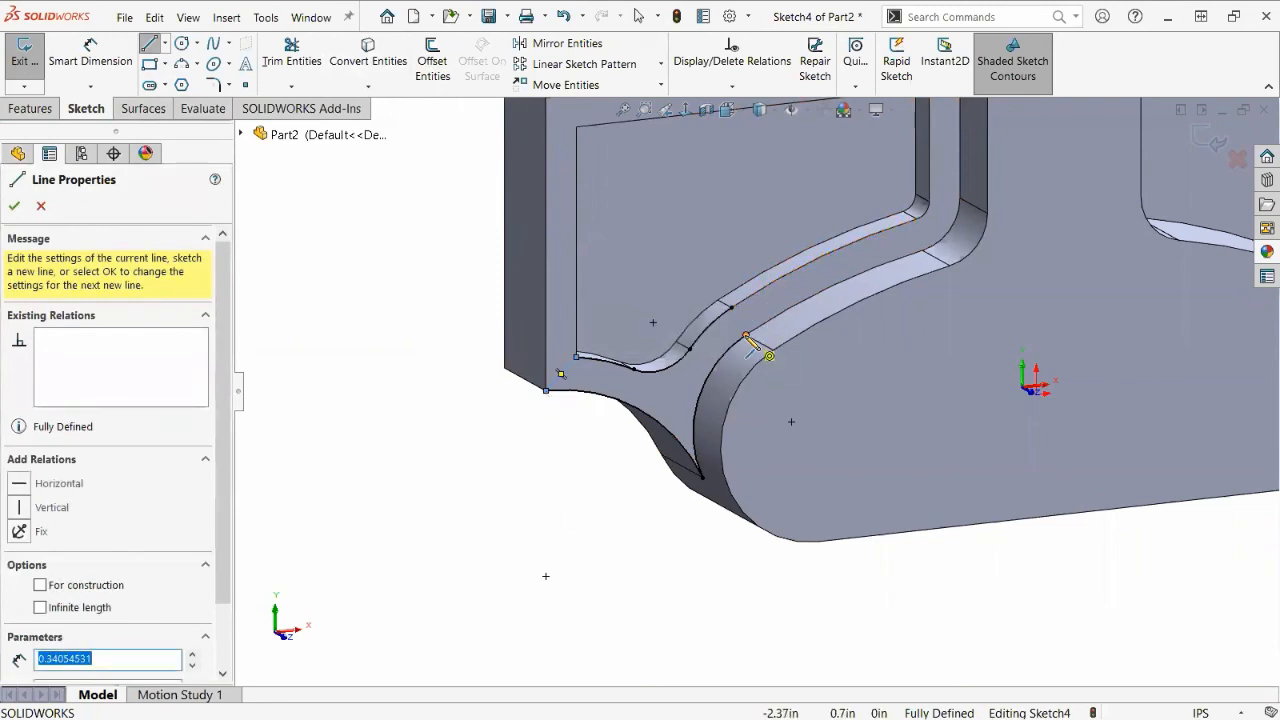
pyautogui.moveTo(746, 335); pyautogui.dragTo(731, 308)
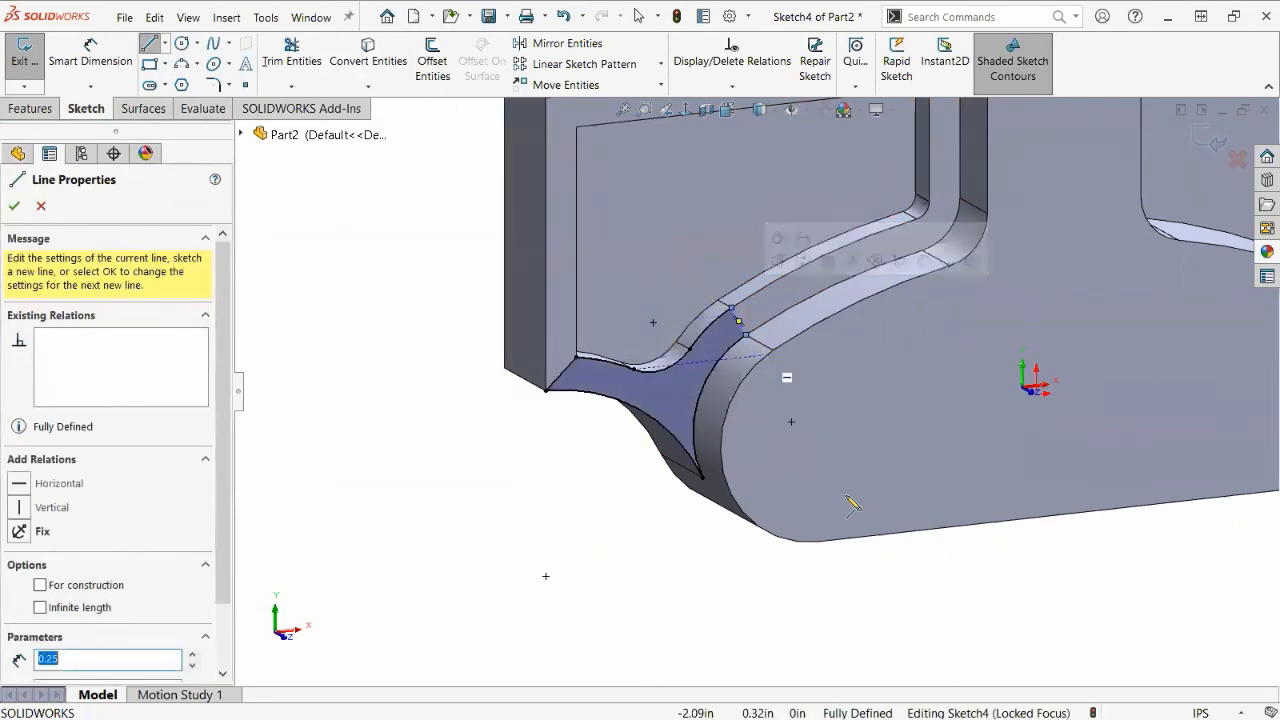
# Finish the line and compare the lower corner profile with the one in the reference vise part.
pyautogui.click(16, 208)
pyautogui.click(16, 208)
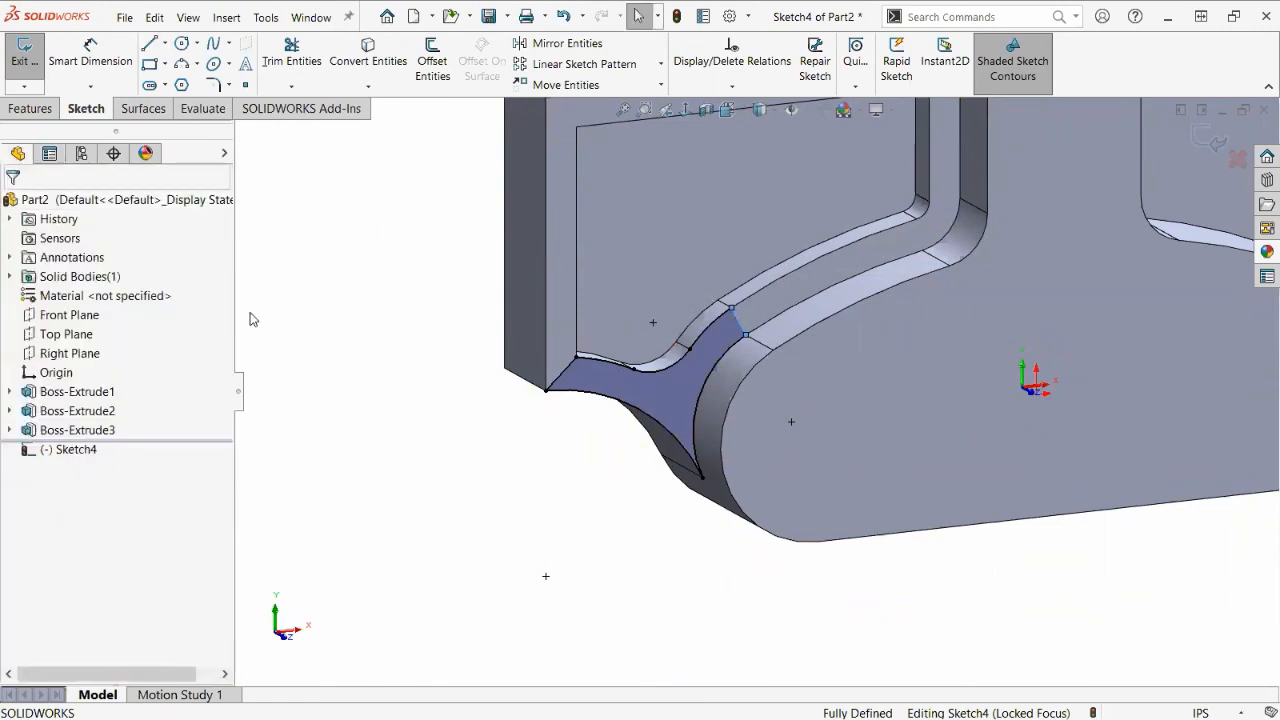
pyautogui.hotkey('ctrl', 'Tab')
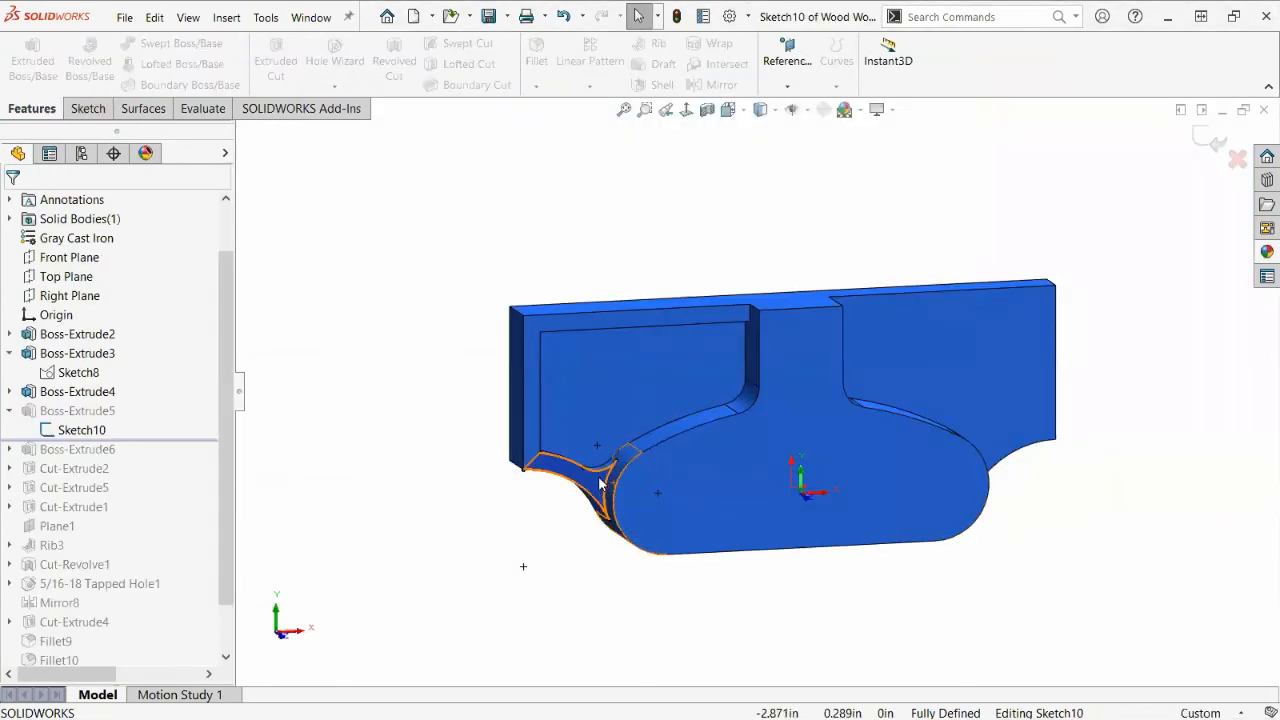
pyautogui.scroll(-2, 572, 476)
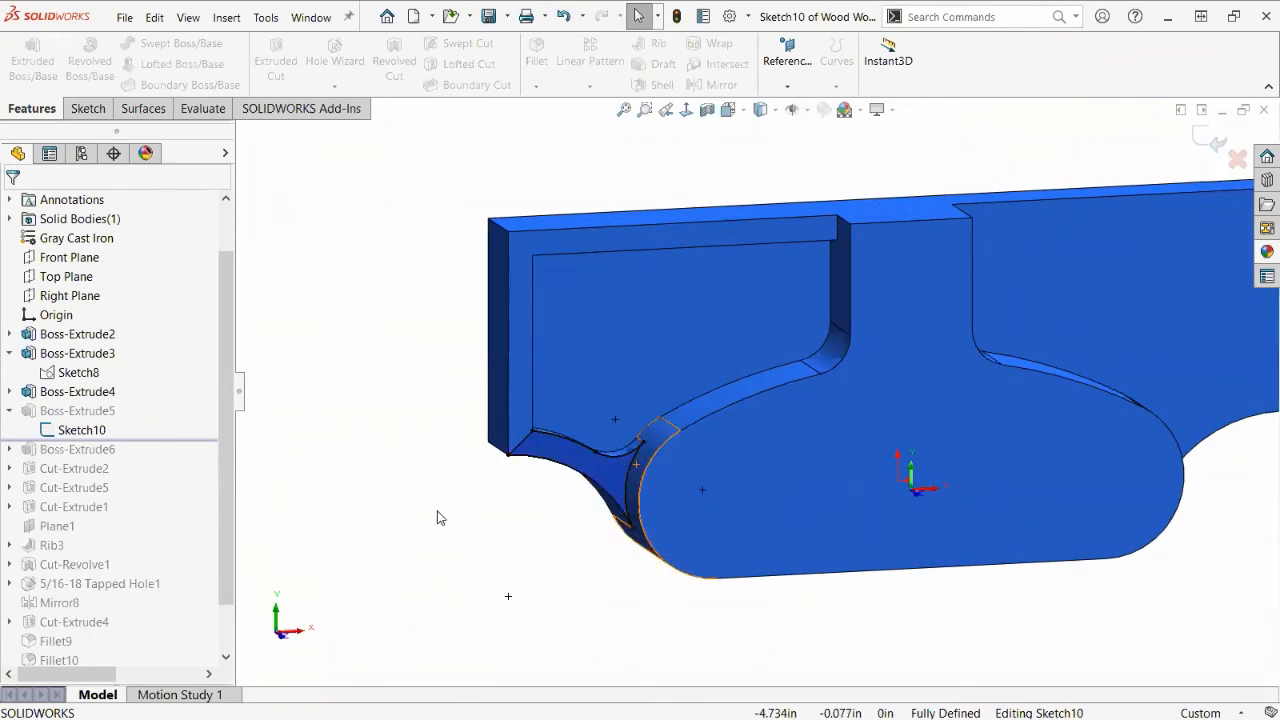
pyautogui.hotkey('ctrl', 'Tab')
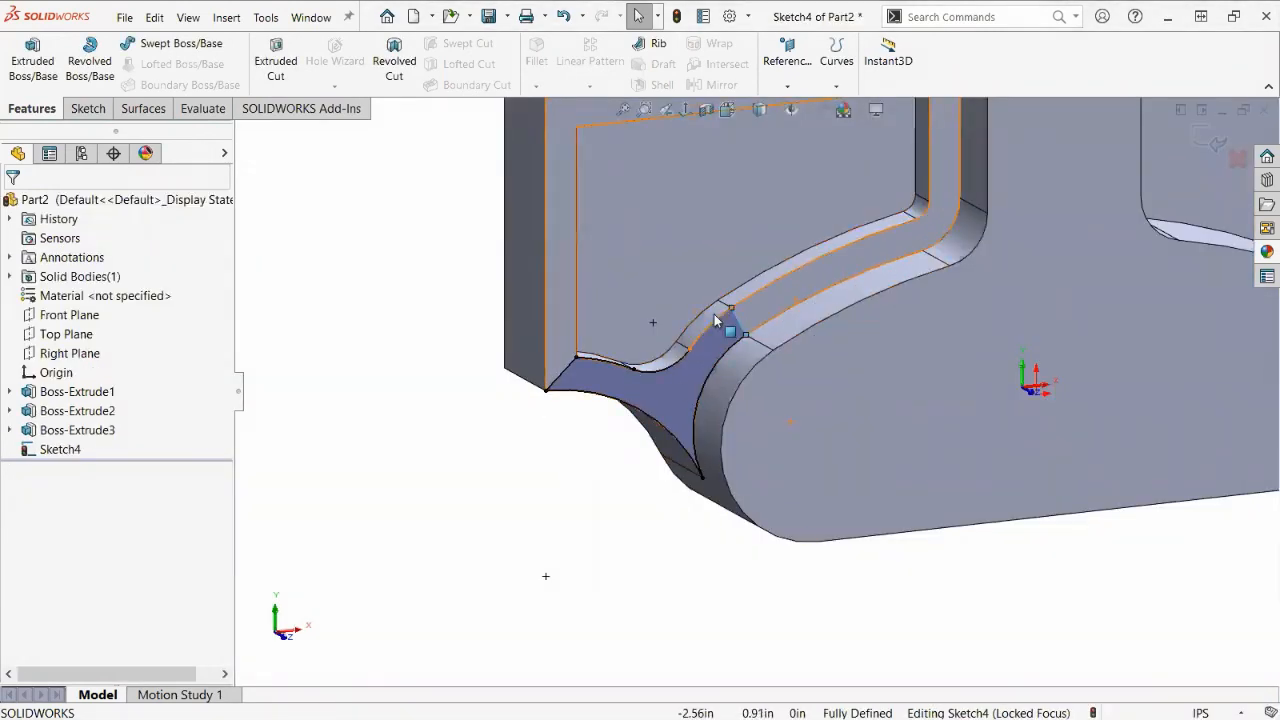
# Delete the arc along the recess's curved edge and the short 0.25 in closing line from Sketch4.
pyautogui.click(716, 323)
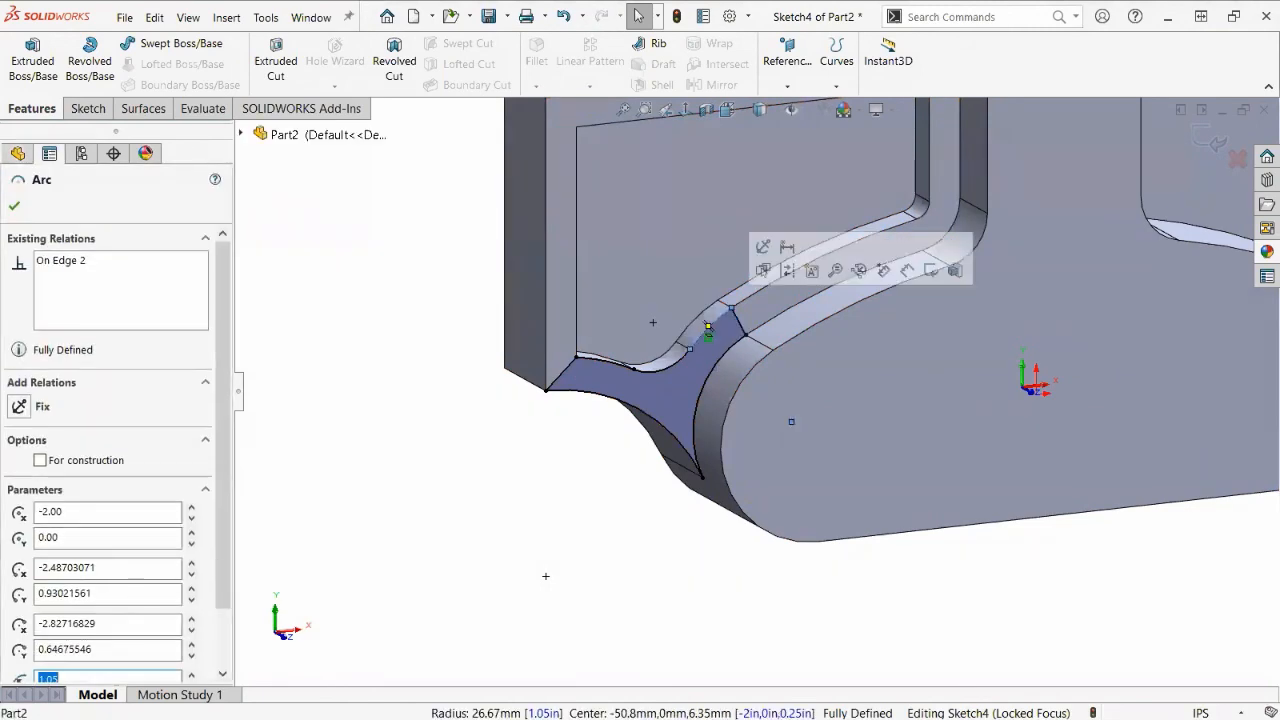
pyautogui.press('Escape')
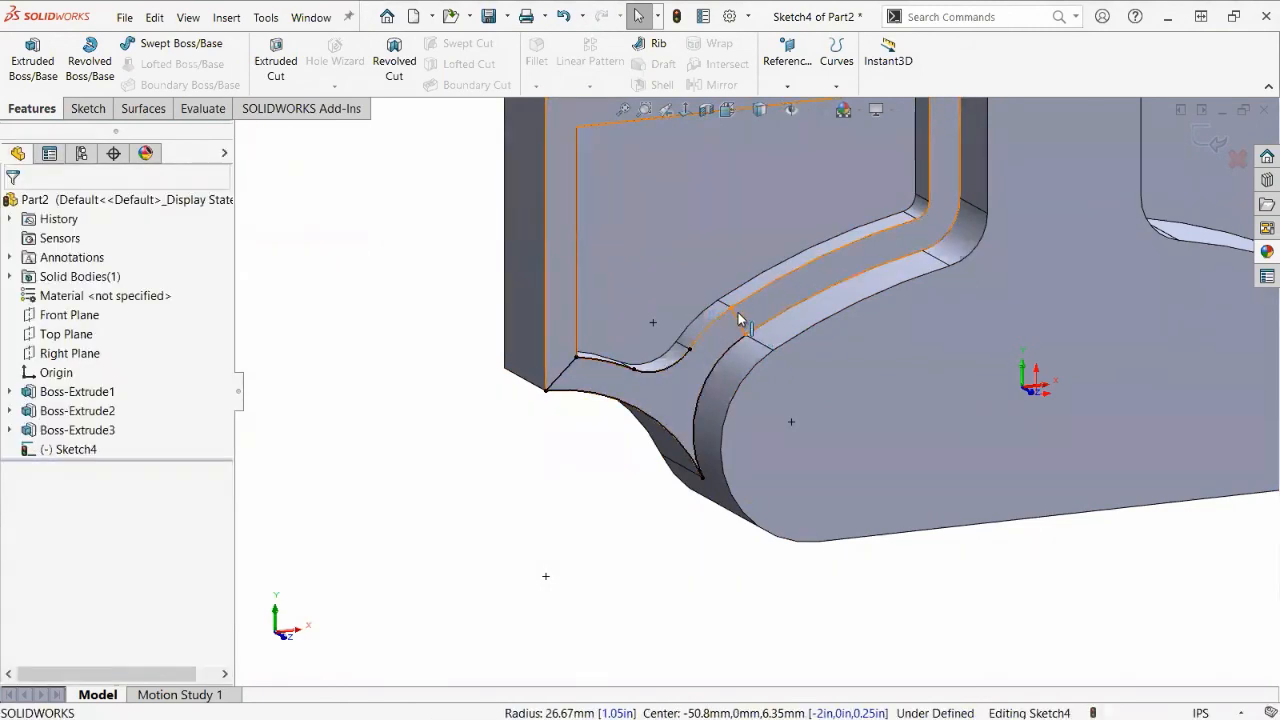
pyautogui.click(740, 320)
pyautogui.press('Escape')
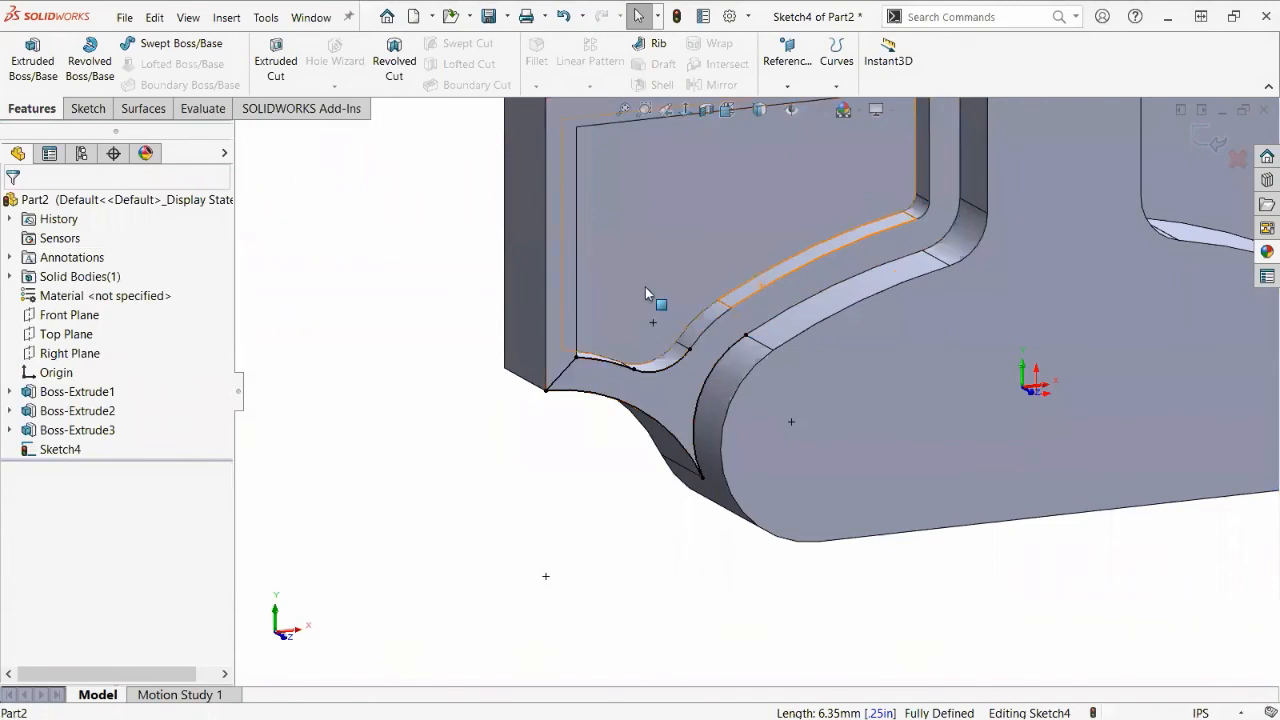
# Examine the lower corner profile from an angle and check it against Sketch10 of the reference vise part.
pyautogui.click(90, 110)
pyautogui.click(149, 43)
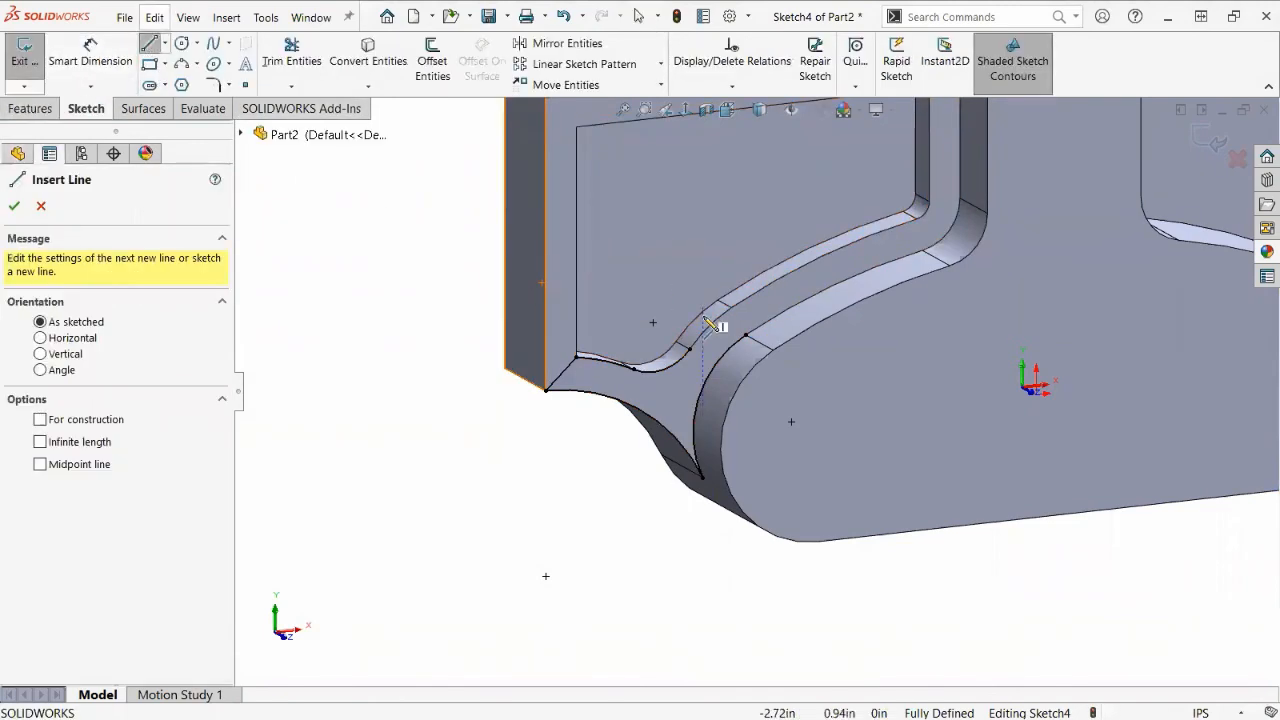
pyautogui.moveTo(746, 380); pyautogui.dragTo(781, 419, button='middle')
pyautogui.moveTo(729, 346); pyautogui.dragTo(757, 391, button='middle')
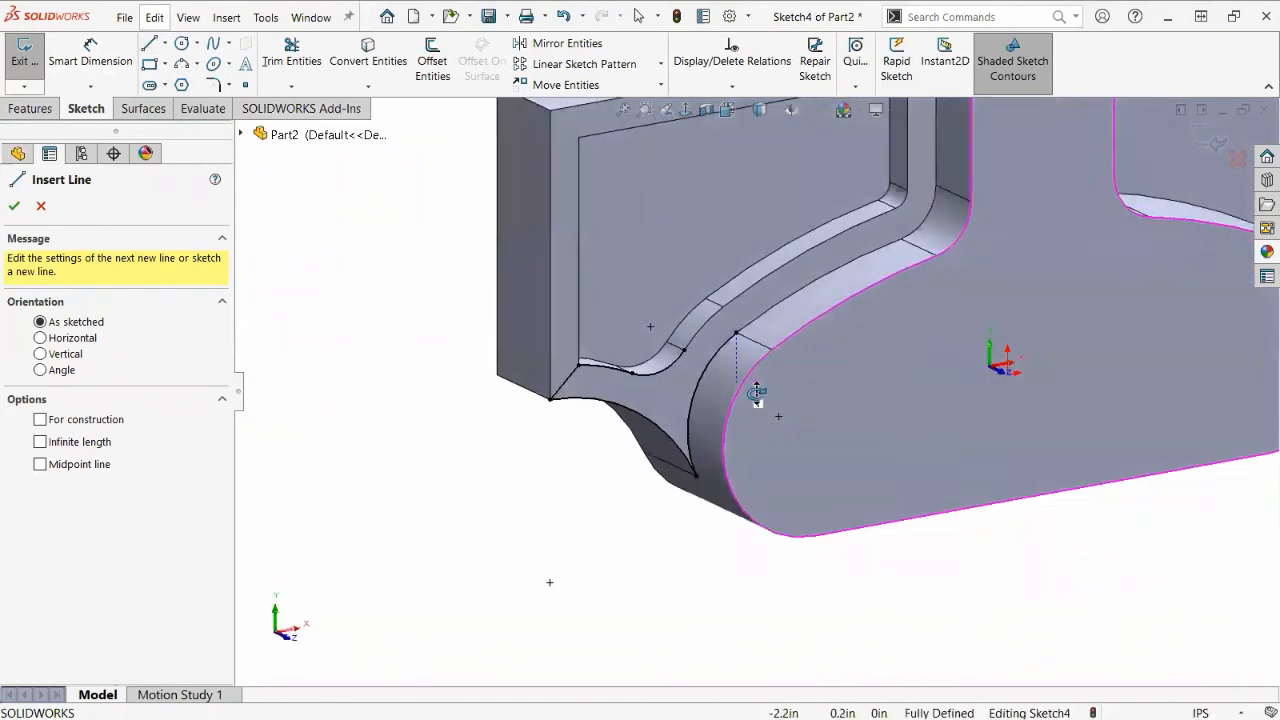
pyautogui.scroll(-2, 757, 380)
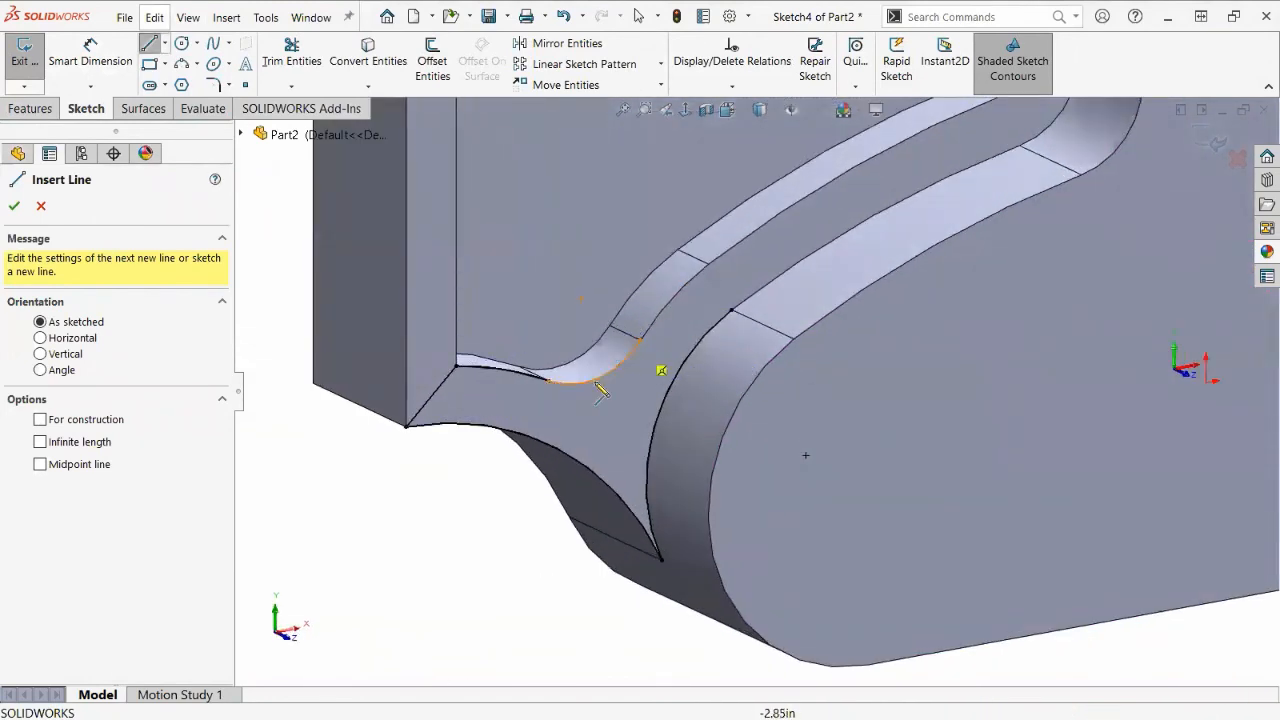
pyautogui.hotkey('ctrl', 'Tab')
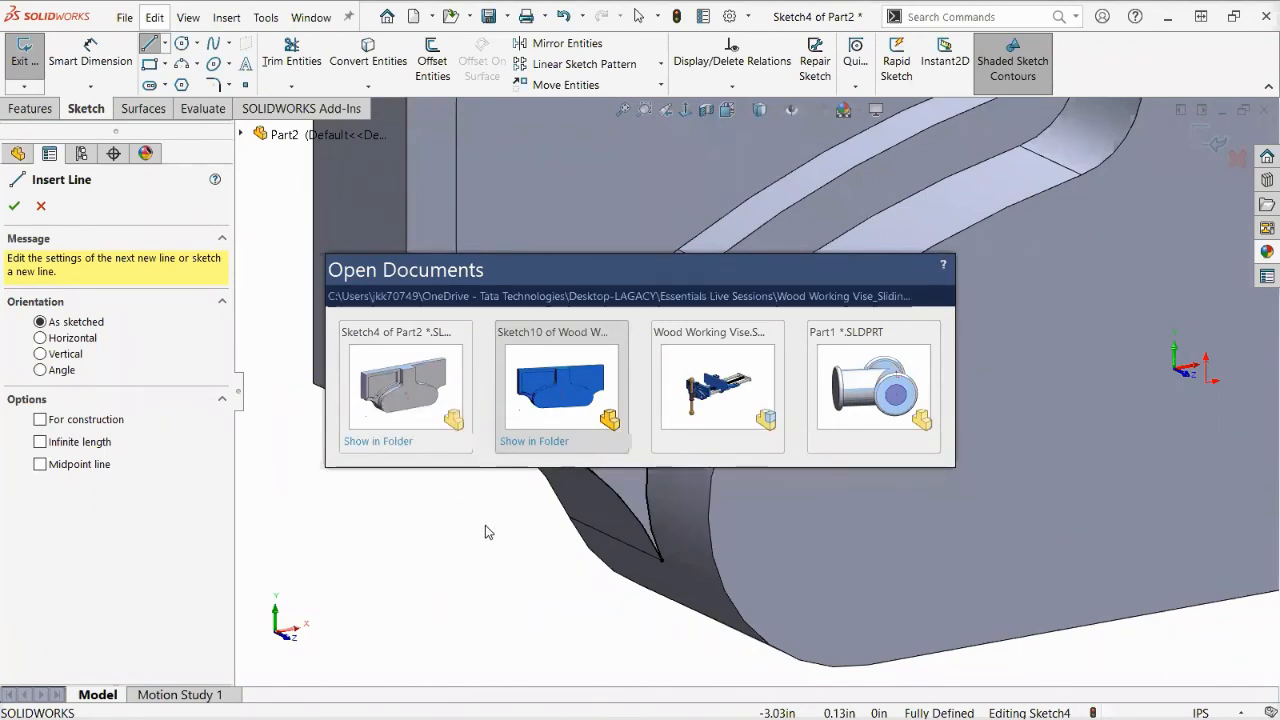
pyautogui.hotkey('ctrl', 'Tab')
pyautogui.scroll(1, 661, 498)
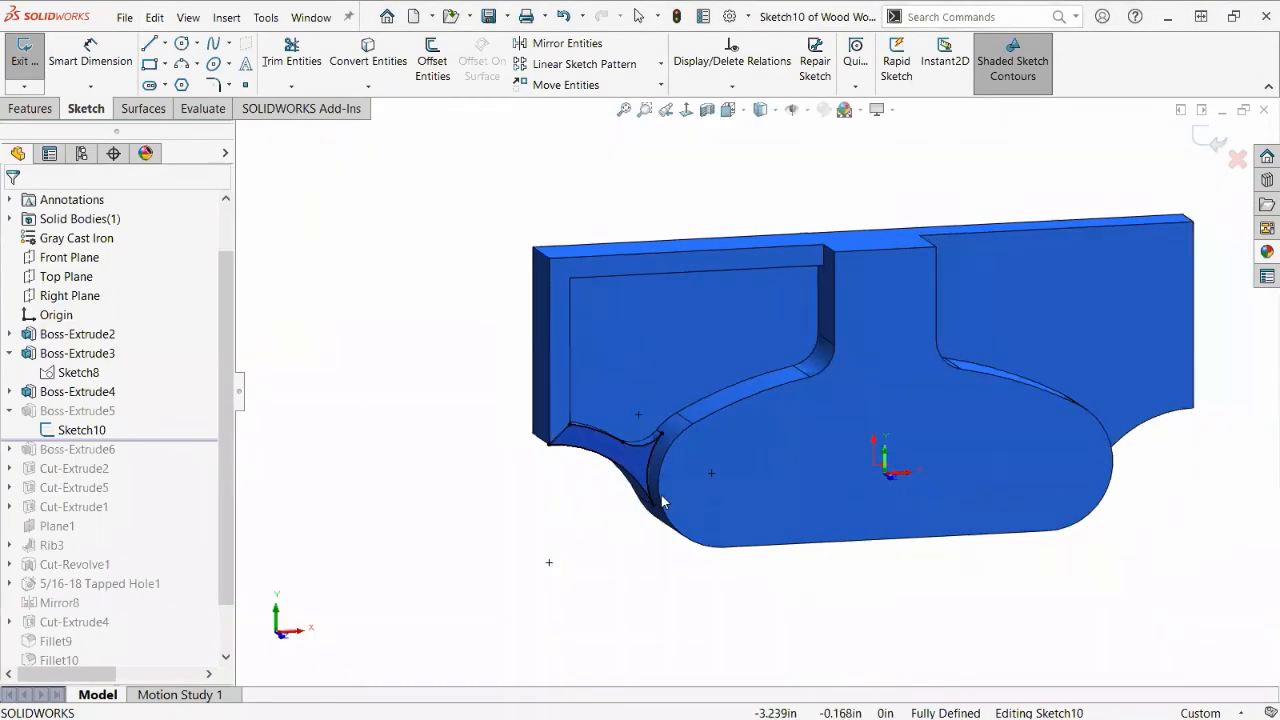
pyautogui.scroll(-2, 784, 434)
pyautogui.hotkey('ctrl', 'Tab')
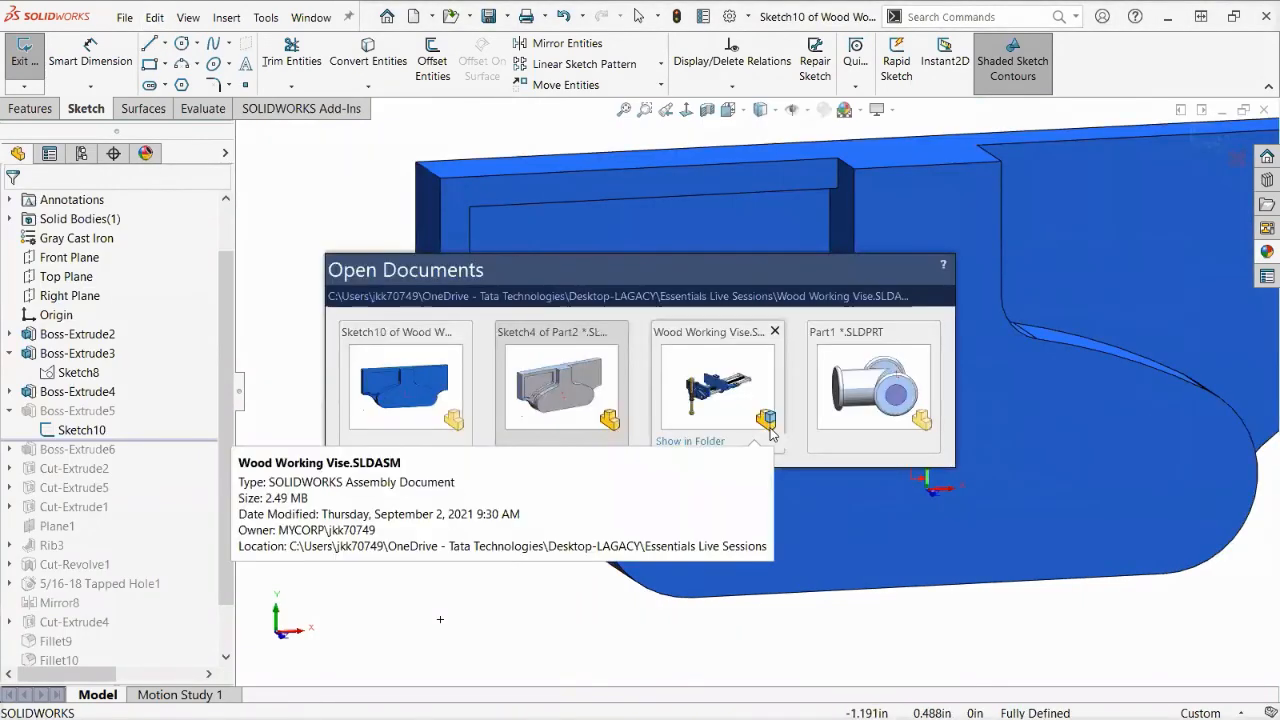
pyautogui.scroll(3, 826, 262)
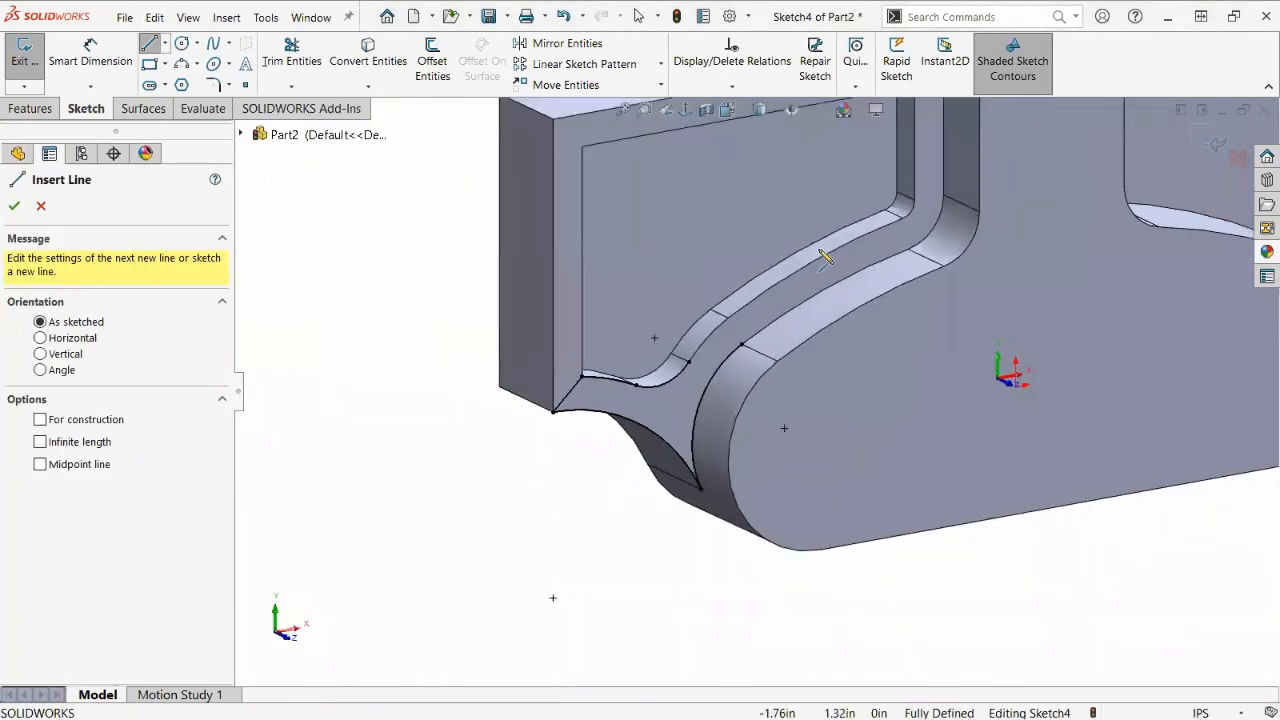
# Cancel the line command and exit Sketch4, discarding the corner profile.
pyautogui.click(42, 206)
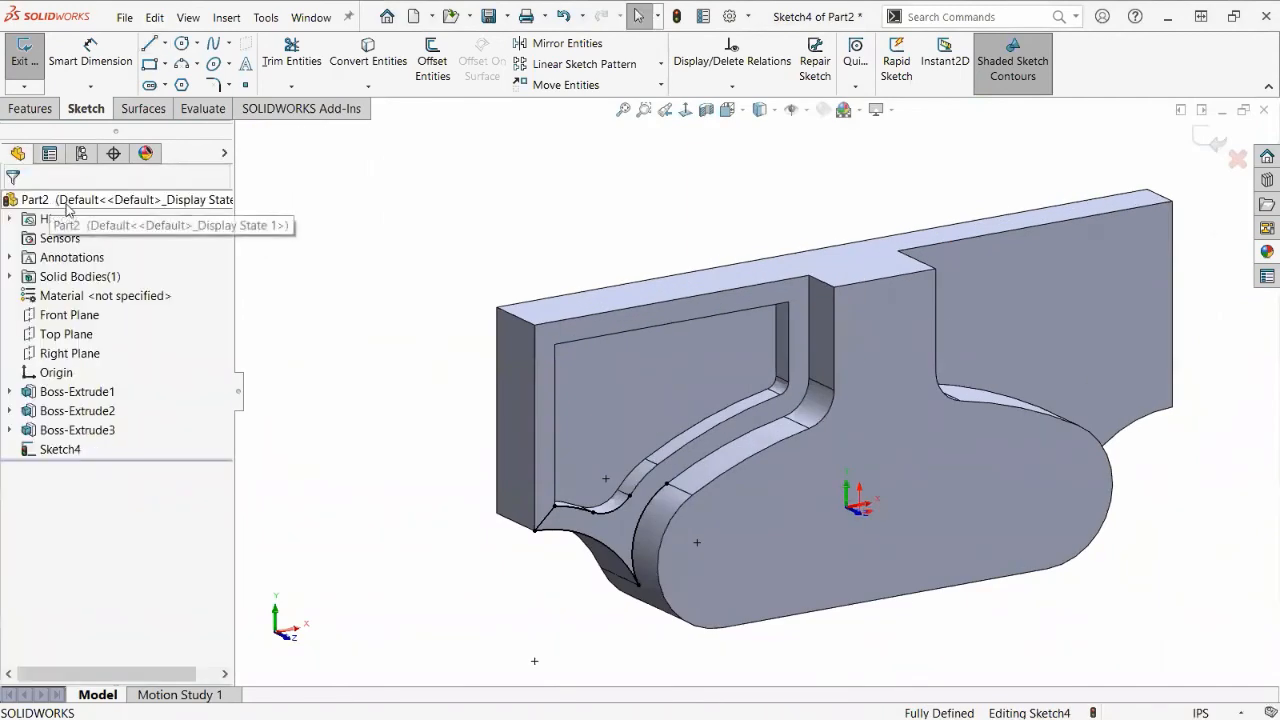
pyautogui.rightClick(56, 450)
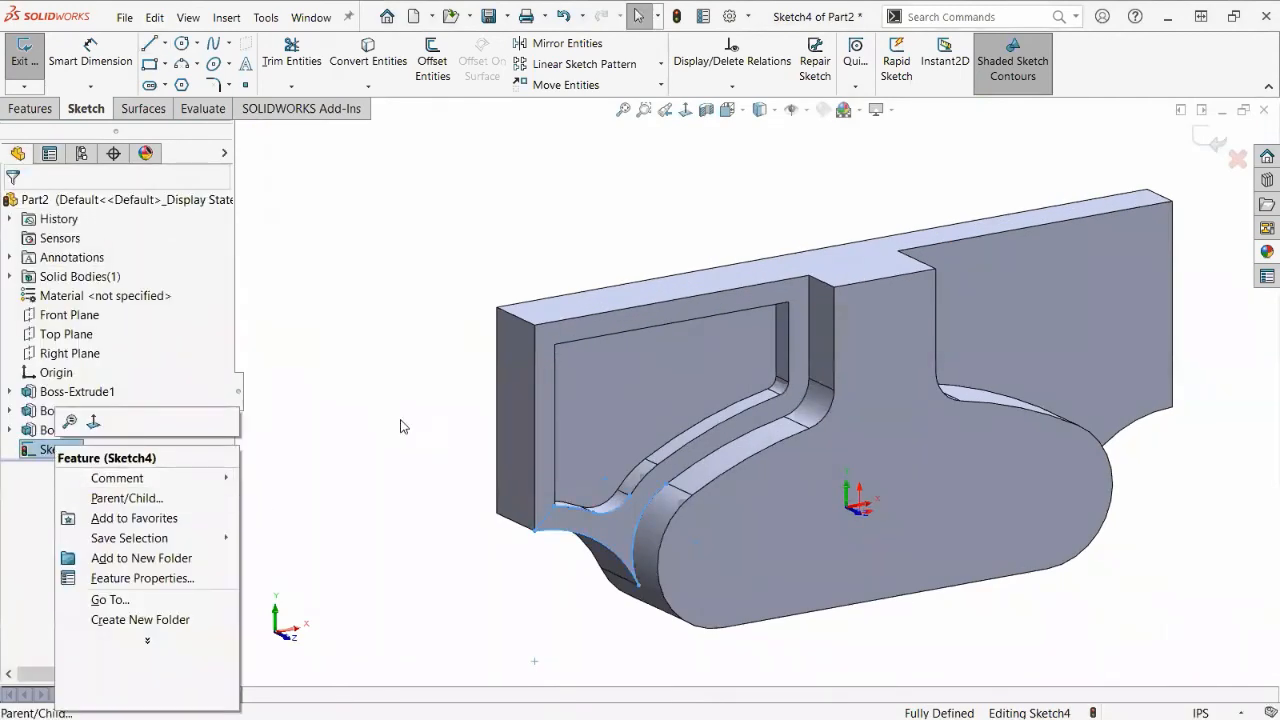
pyautogui.click(1237, 164)
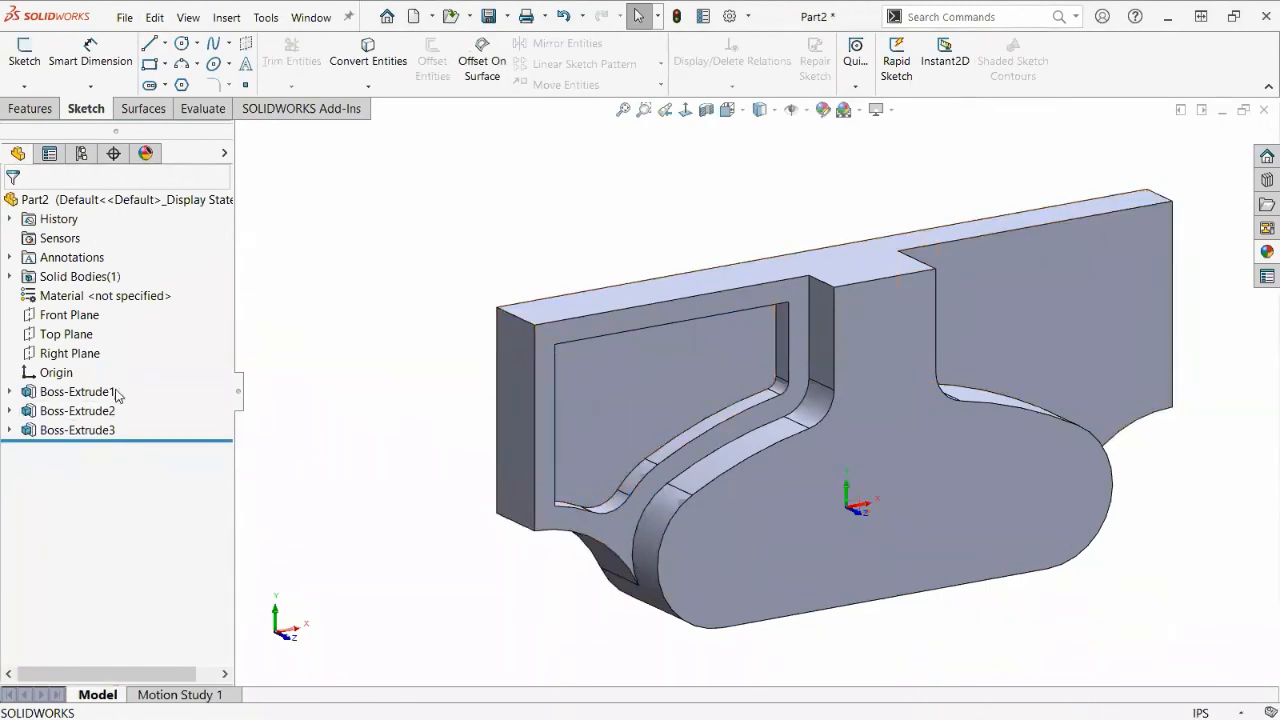
# Edit Sketch3 of Boss-Extrude3 and delete the inner offset's right vertical line and the three arcs connected below it.
pyautogui.click(9, 430)
pyautogui.click(72, 450)
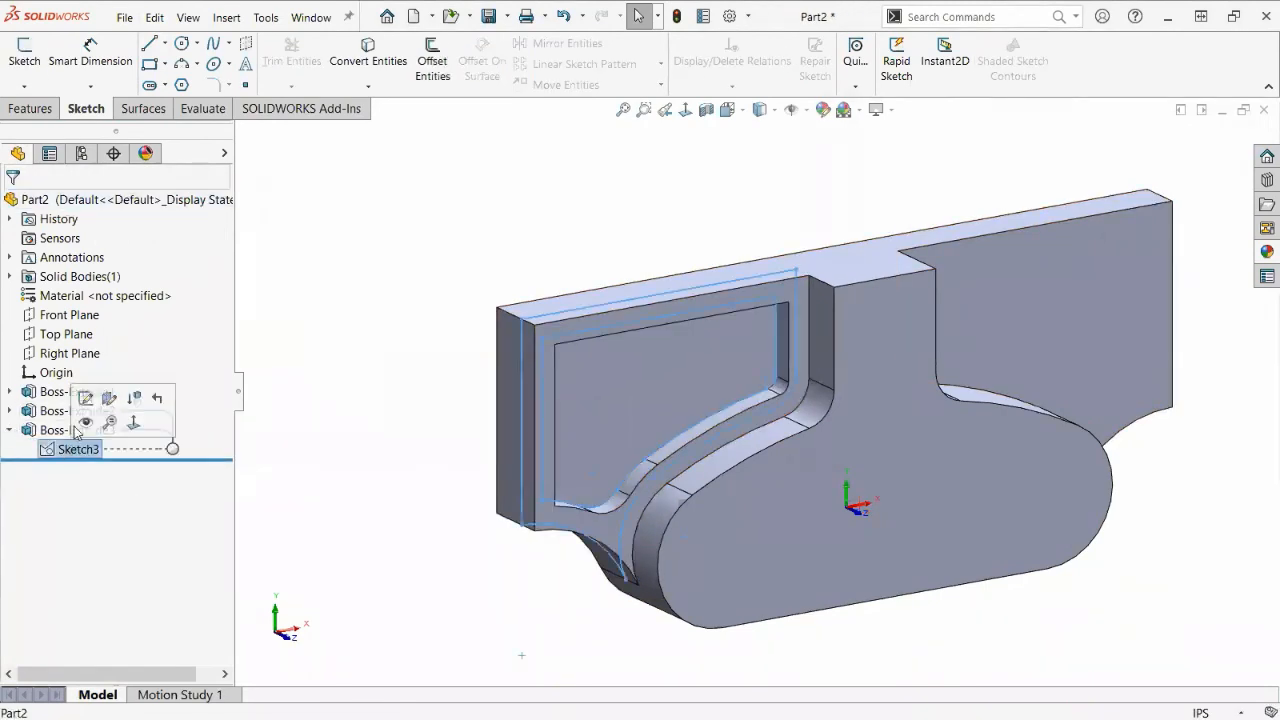
pyautogui.click(85, 399)
pyautogui.scroll(-2, 757, 540)
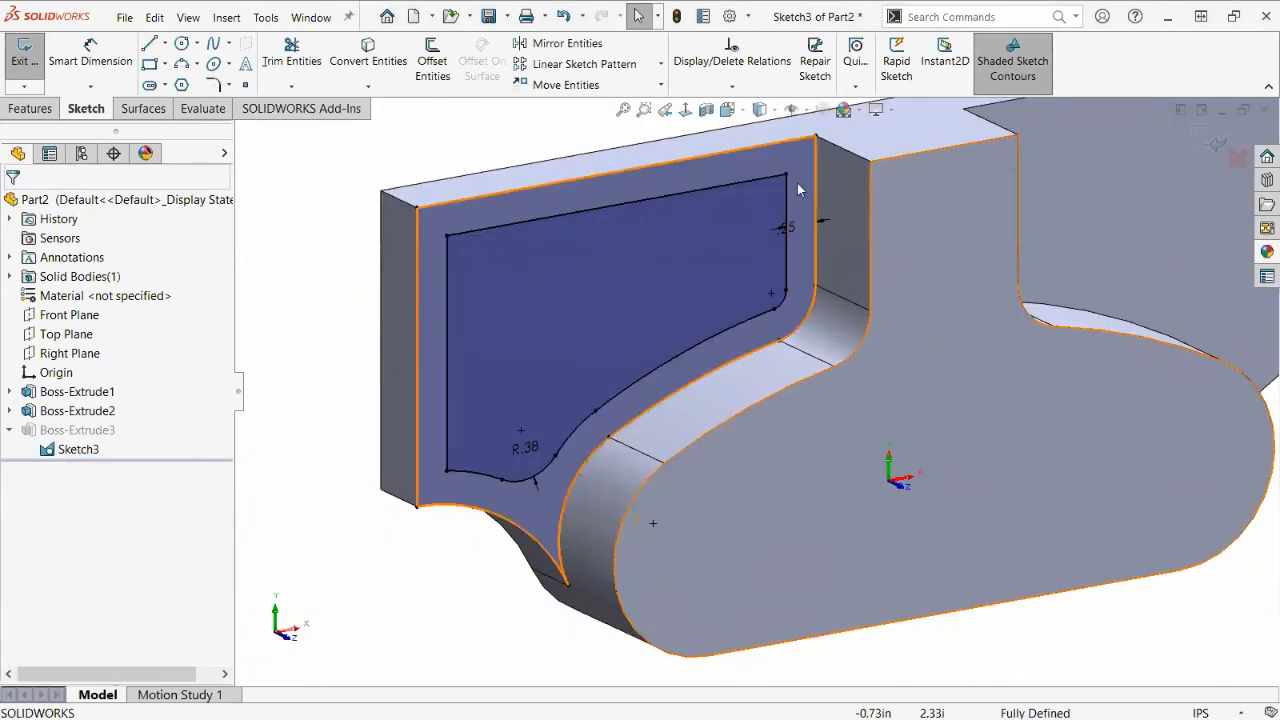
pyautogui.click(786, 245)
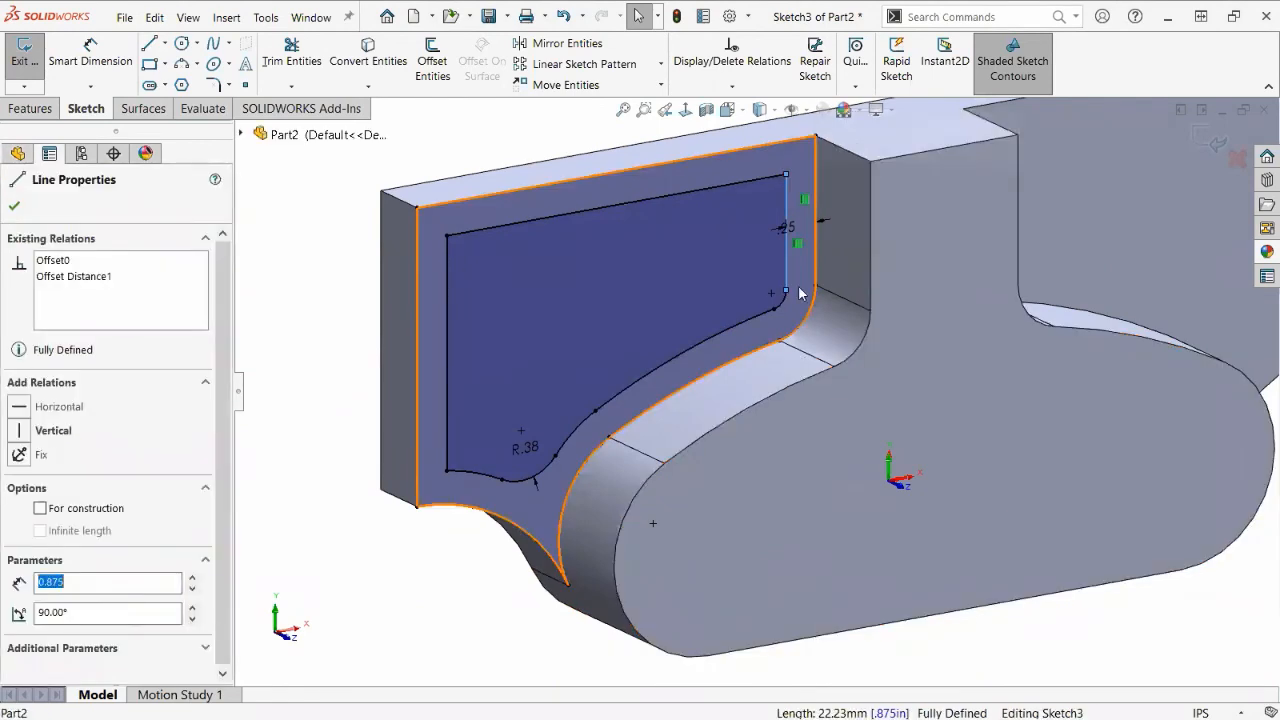
pyautogui.keyDown('ctrl'); pyautogui.click(782, 302); pyautogui.keyUp('ctrl')
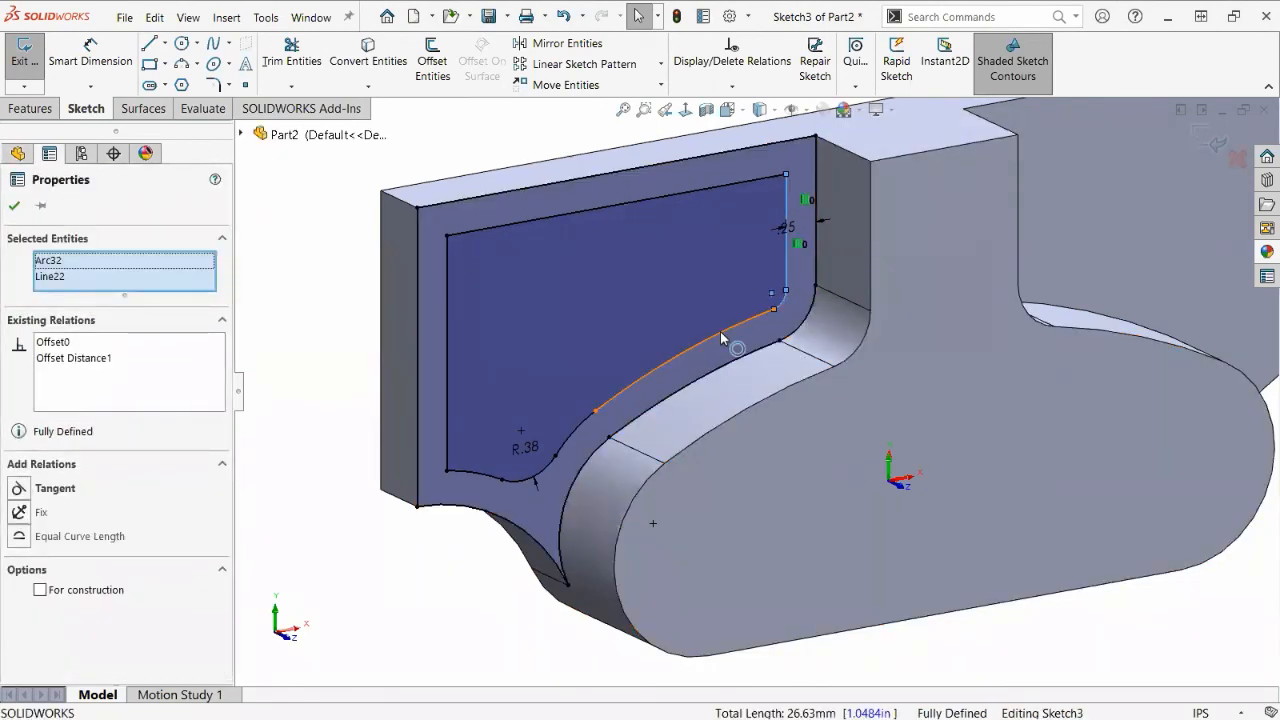
pyautogui.keyDown('ctrl'); pyautogui.click(729, 334); pyautogui.keyUp('ctrl')
pyautogui.keyDown('ctrl'); pyautogui.click(576, 438); pyautogui.keyUp('ctrl')
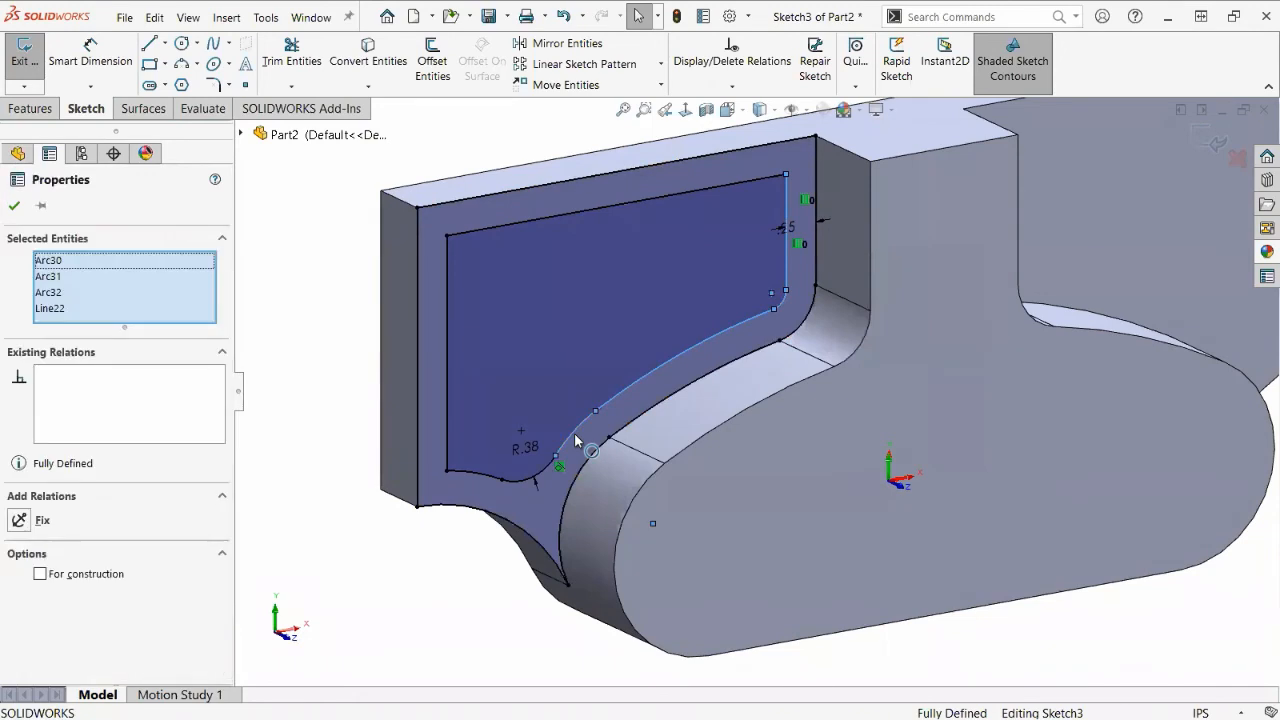
pyautogui.press('Delete')
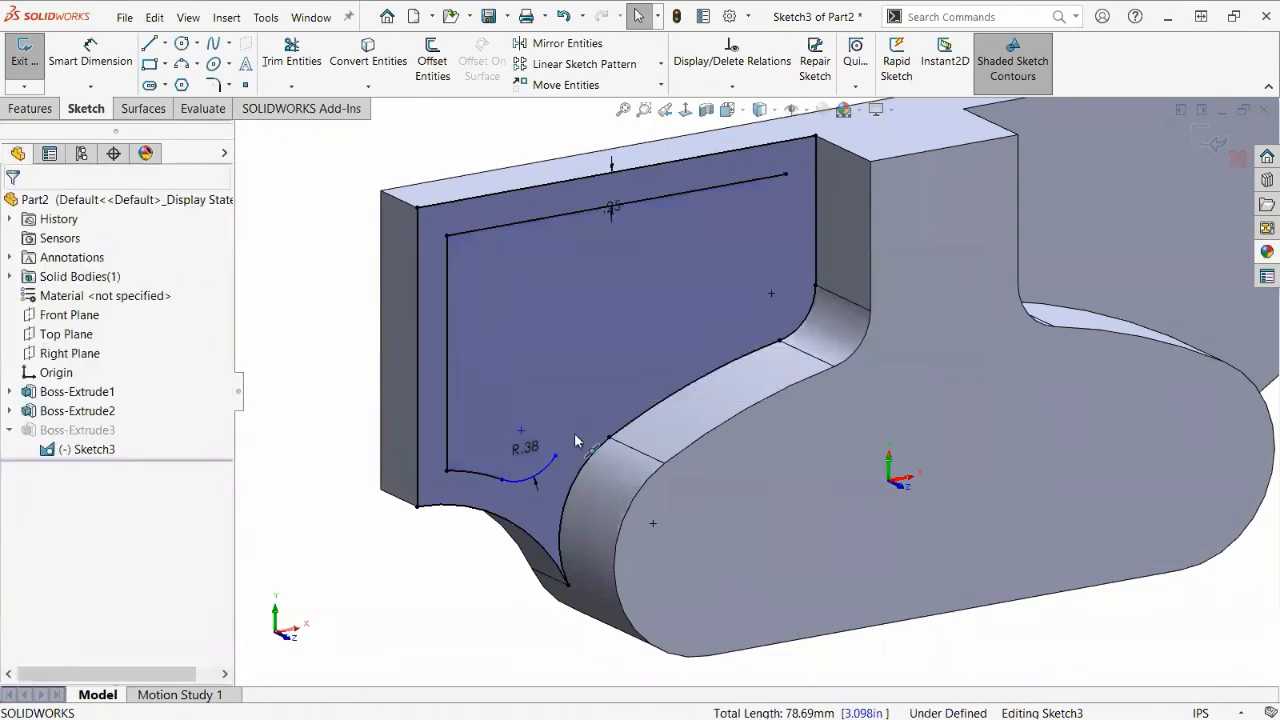
# Try to move the open endpoint of the inner top line onto the profile's right vertical edge.
pyautogui.click(786, 174)
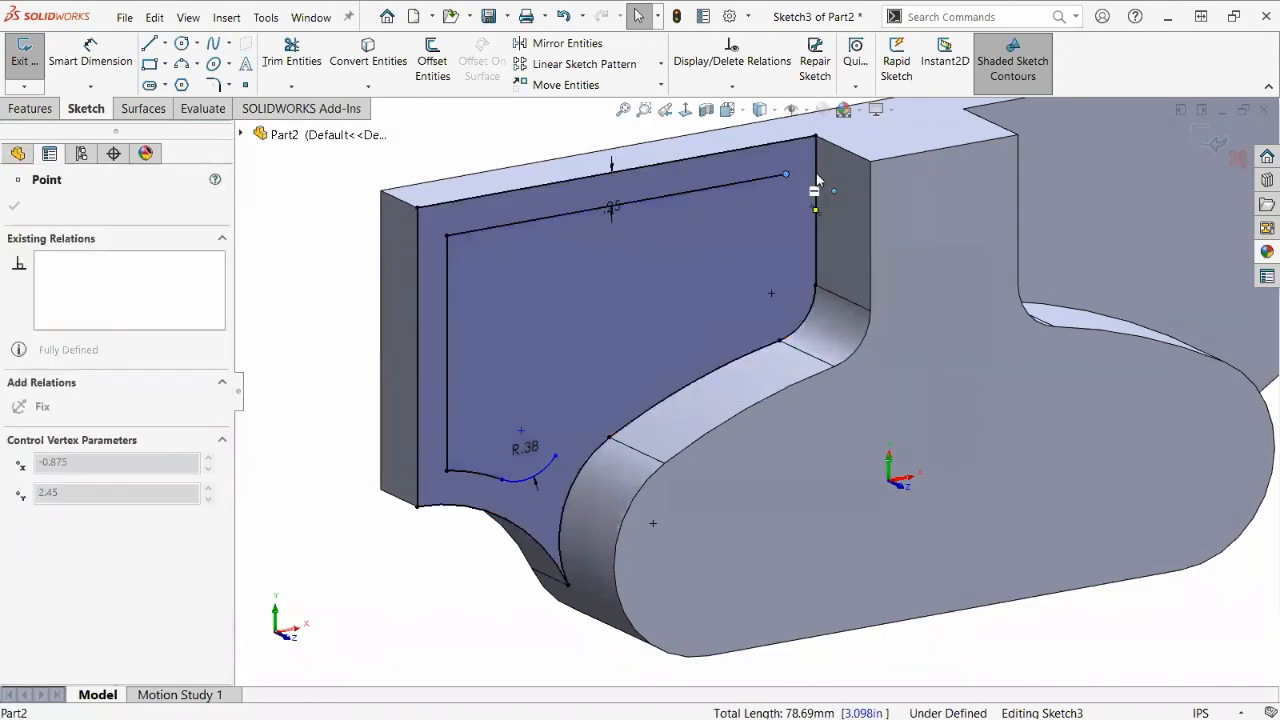
pyautogui.press('Escape')
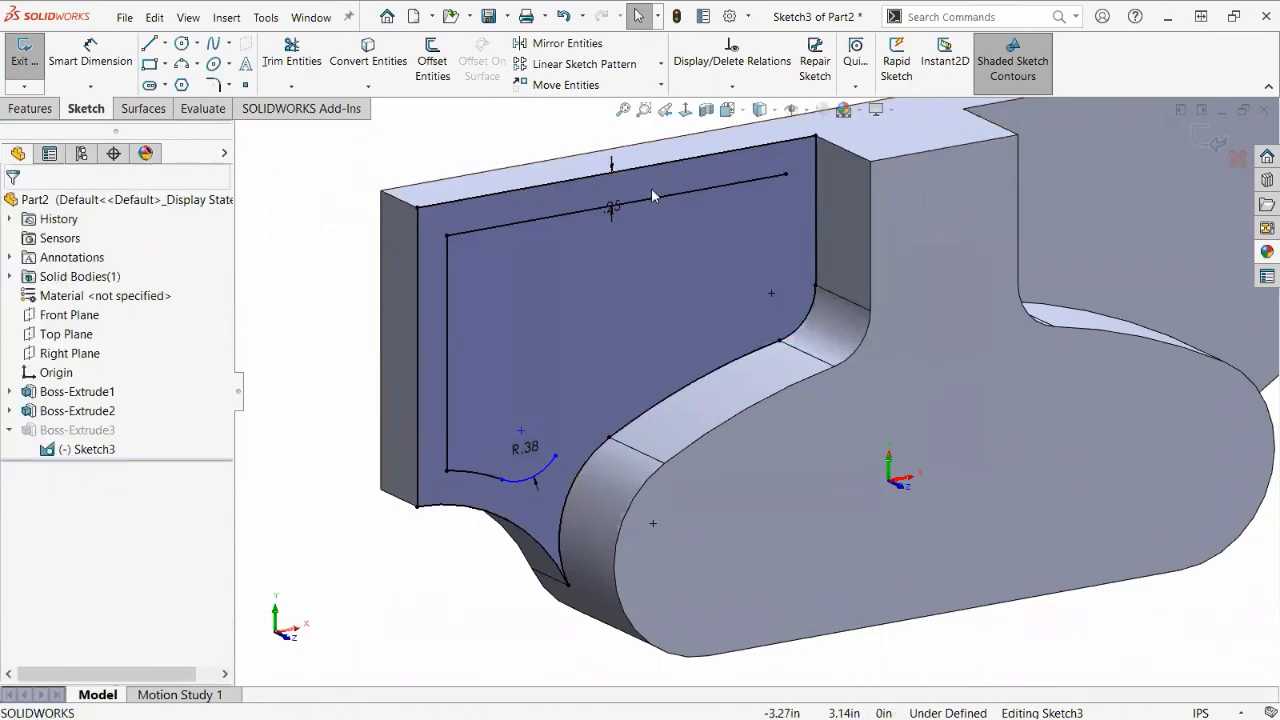
pyautogui.click(785, 173)
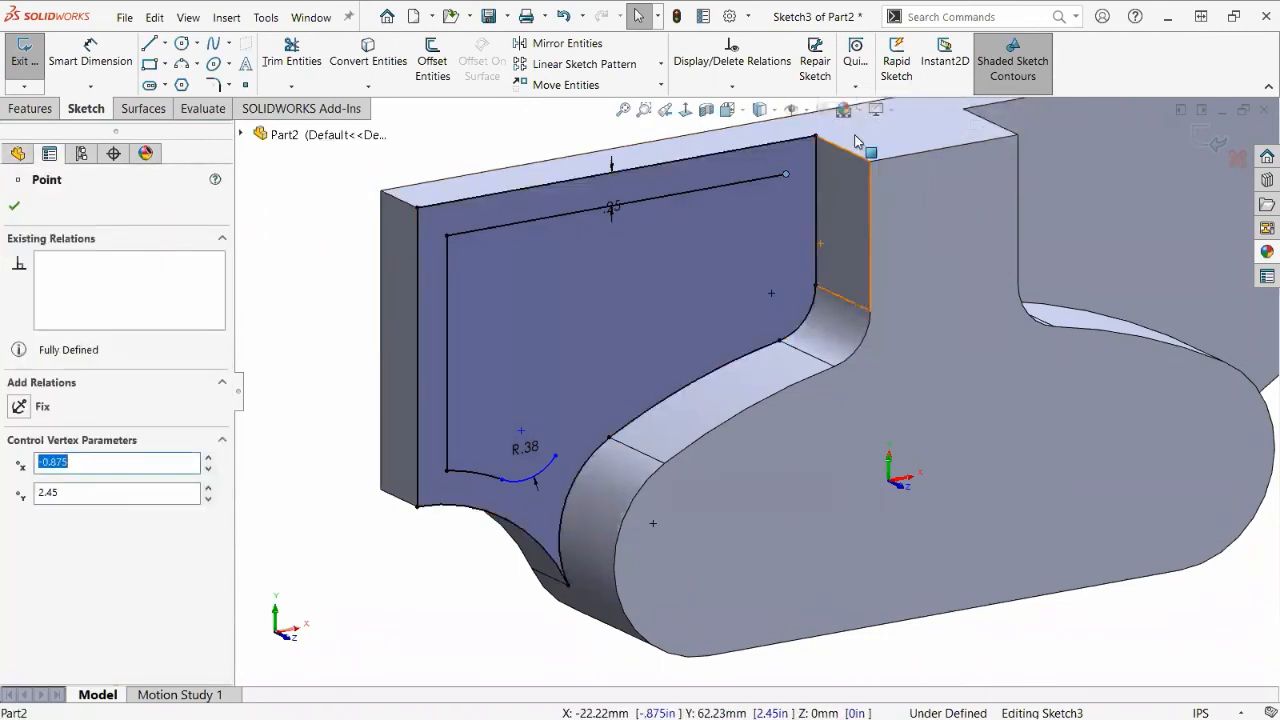
pyautogui.click(685, 111)
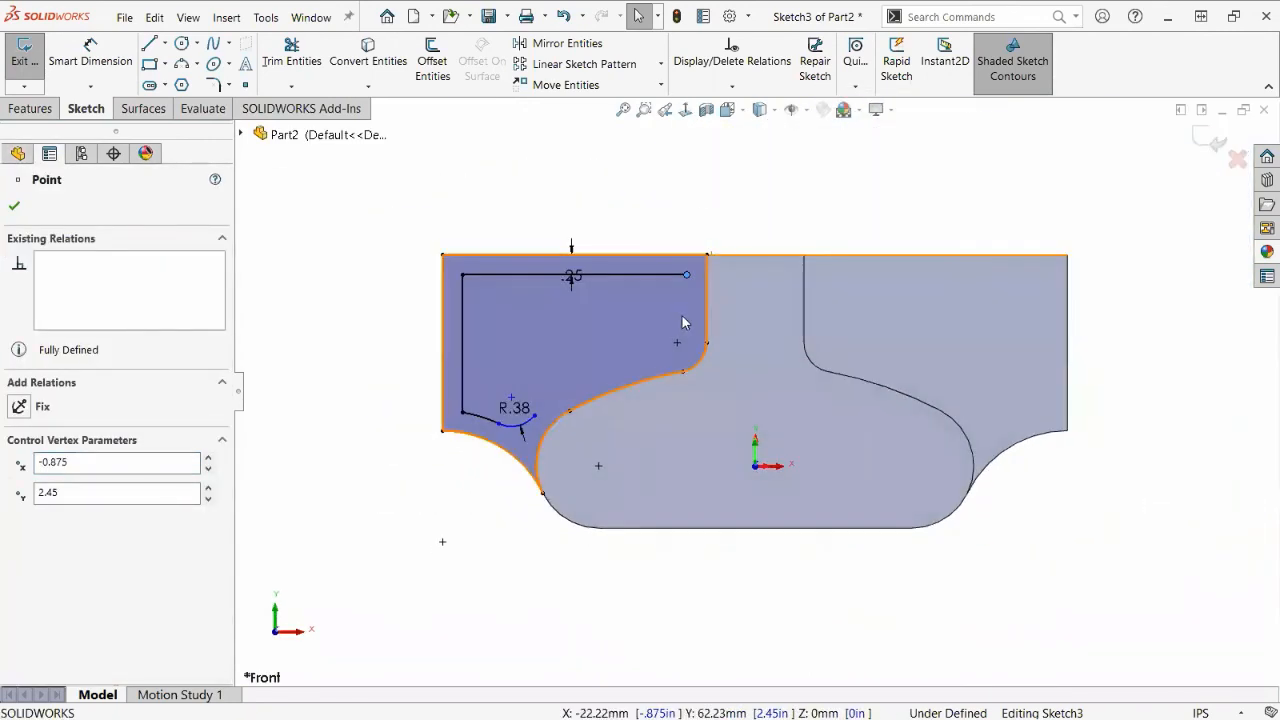
pyautogui.scroll(-4, 695, 268)
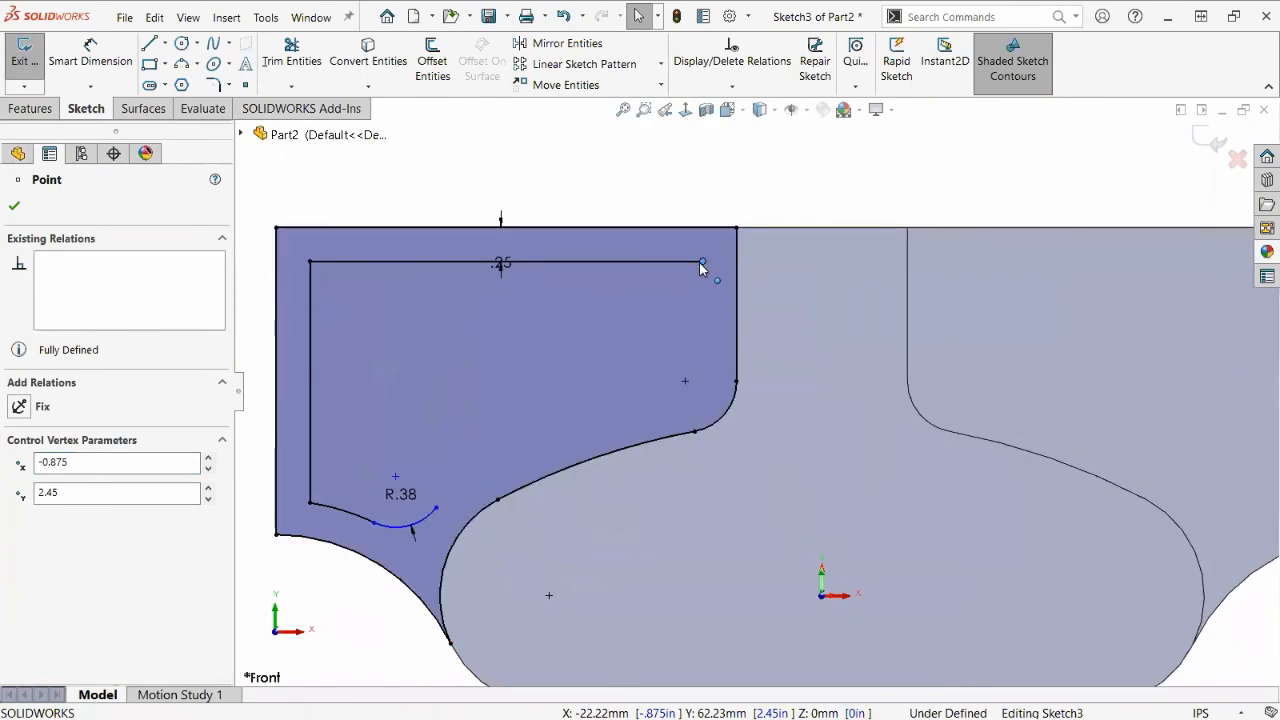
pyautogui.click(680, 261)
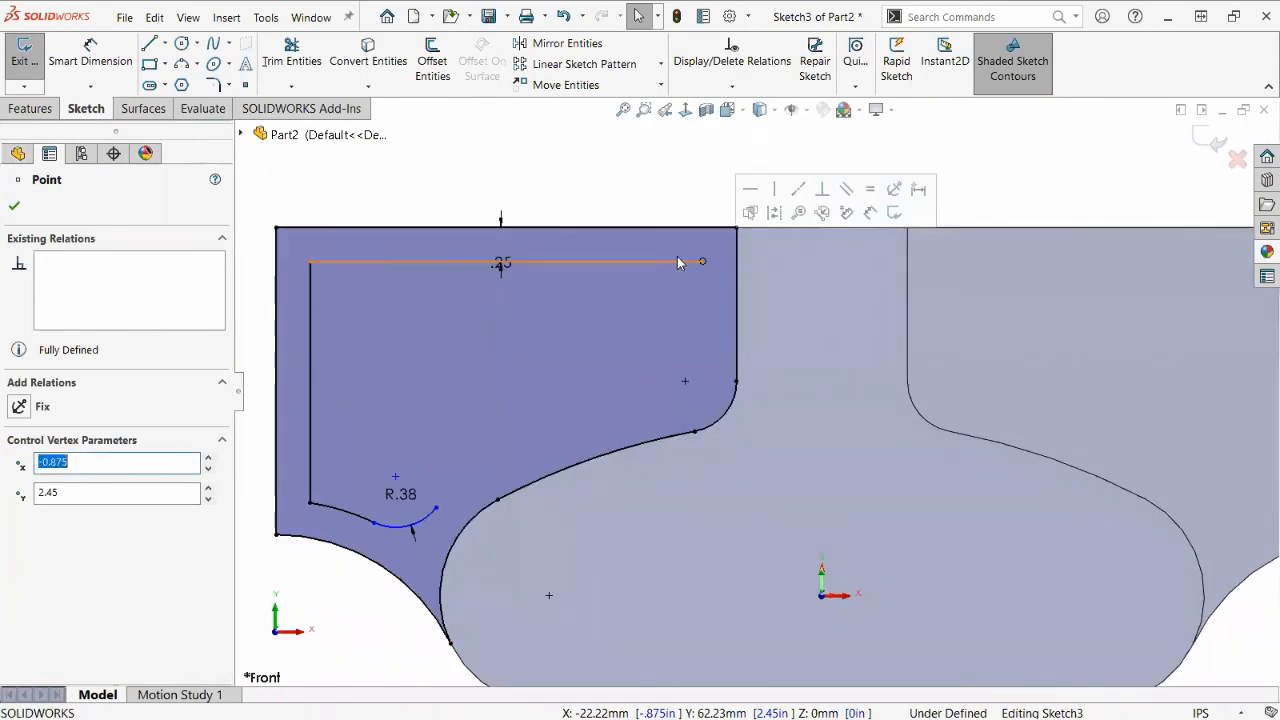
pyautogui.click(574, 183)
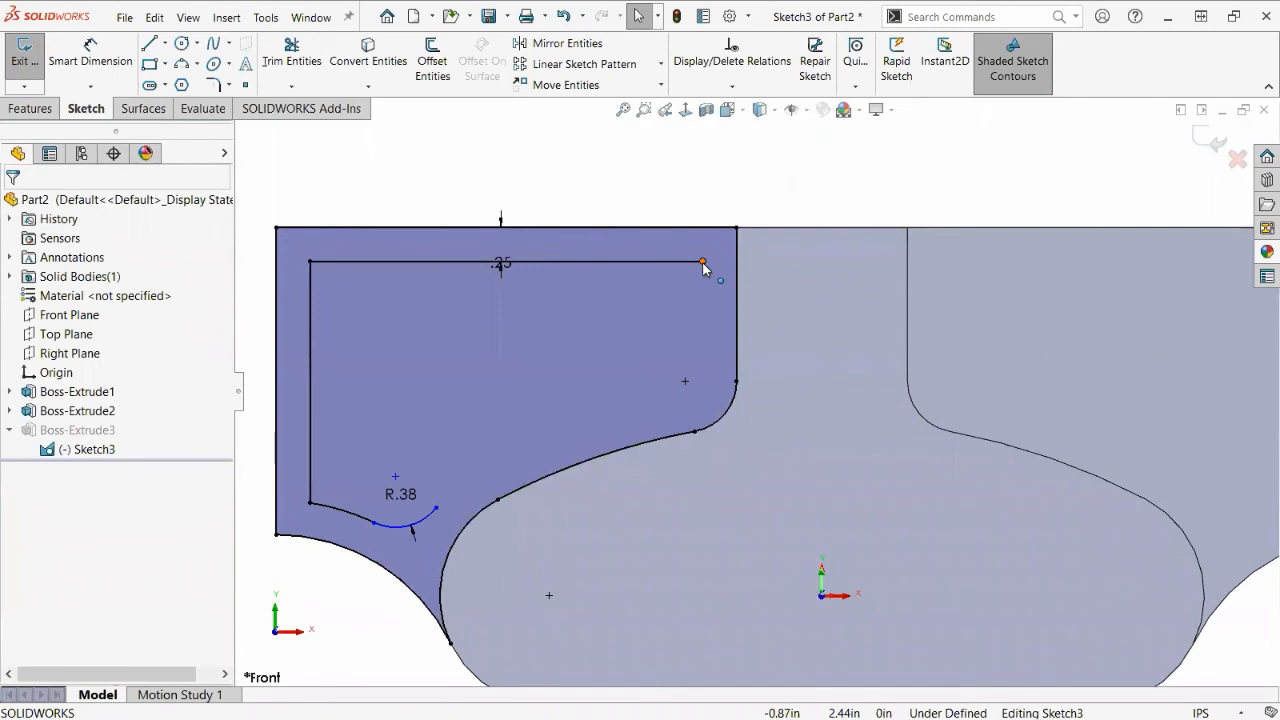
pyautogui.click(702, 262)
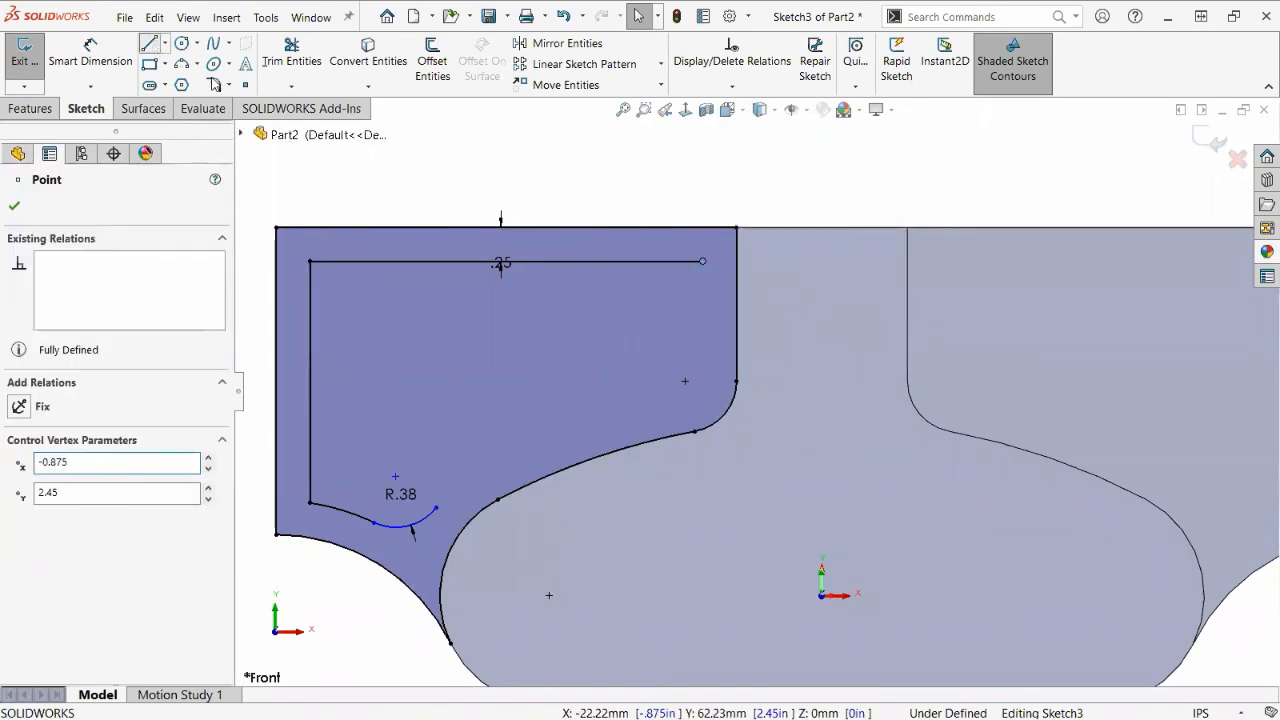
pyautogui.click(150, 44)
pyautogui.press('Escape')
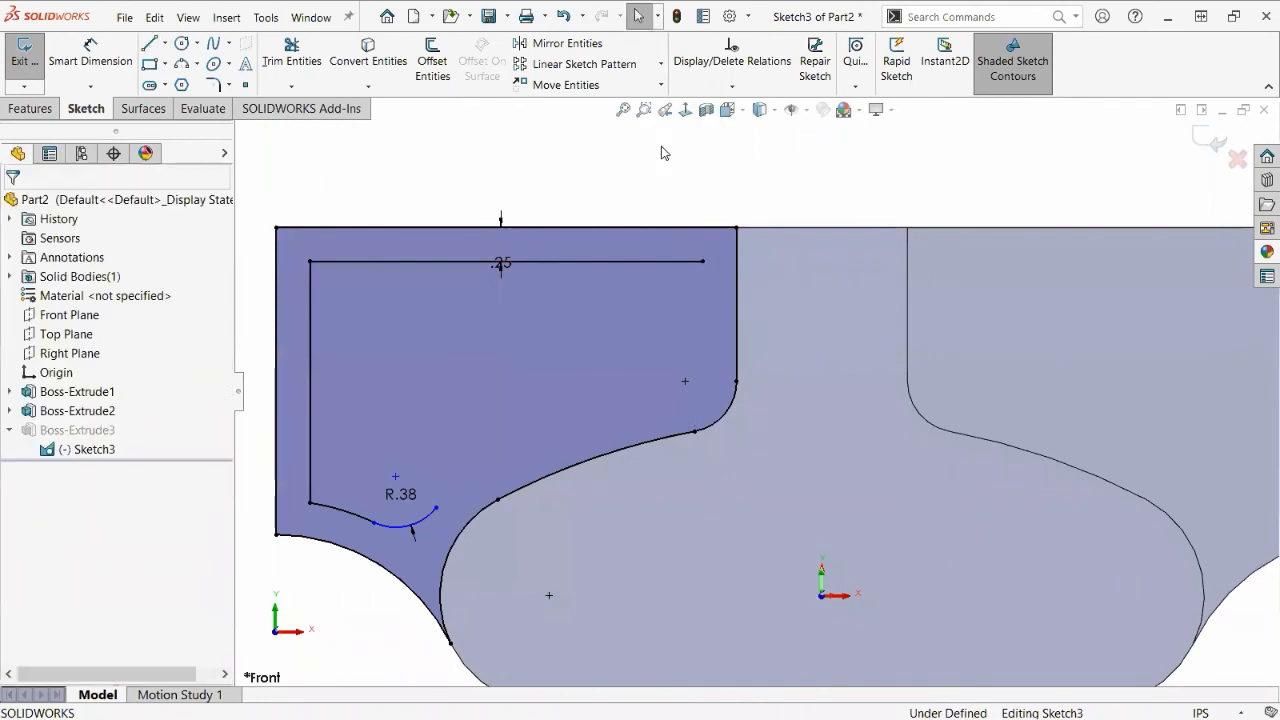
# Extend the inner top line to the profile's right vertical edge with Extend Entities.
pyautogui.click(293, 87)
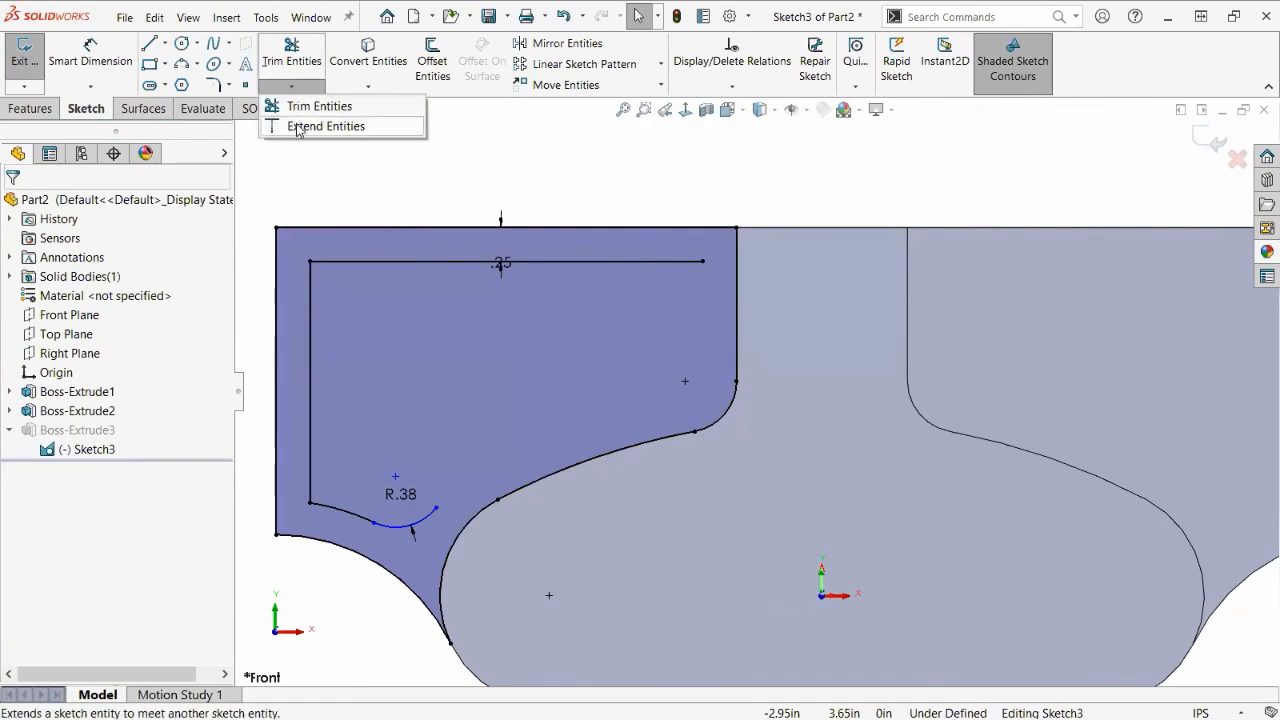
pyautogui.click(320, 126)
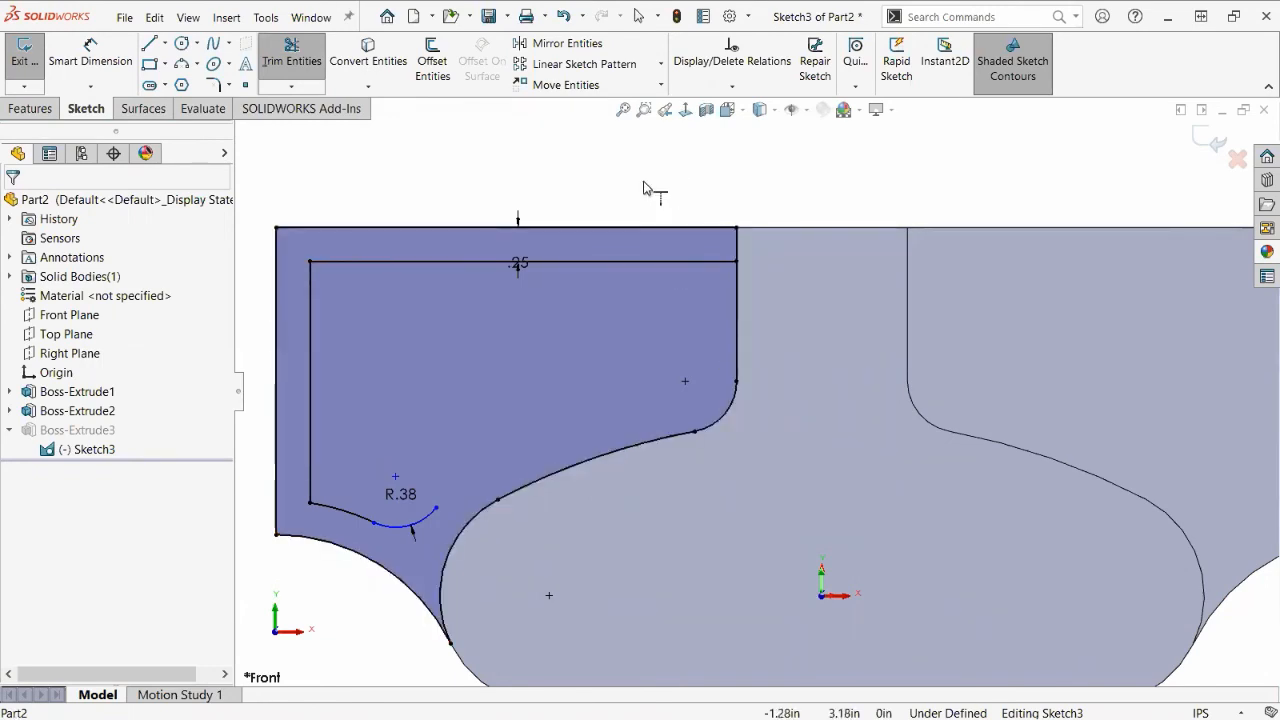
pyautogui.press('Escape')
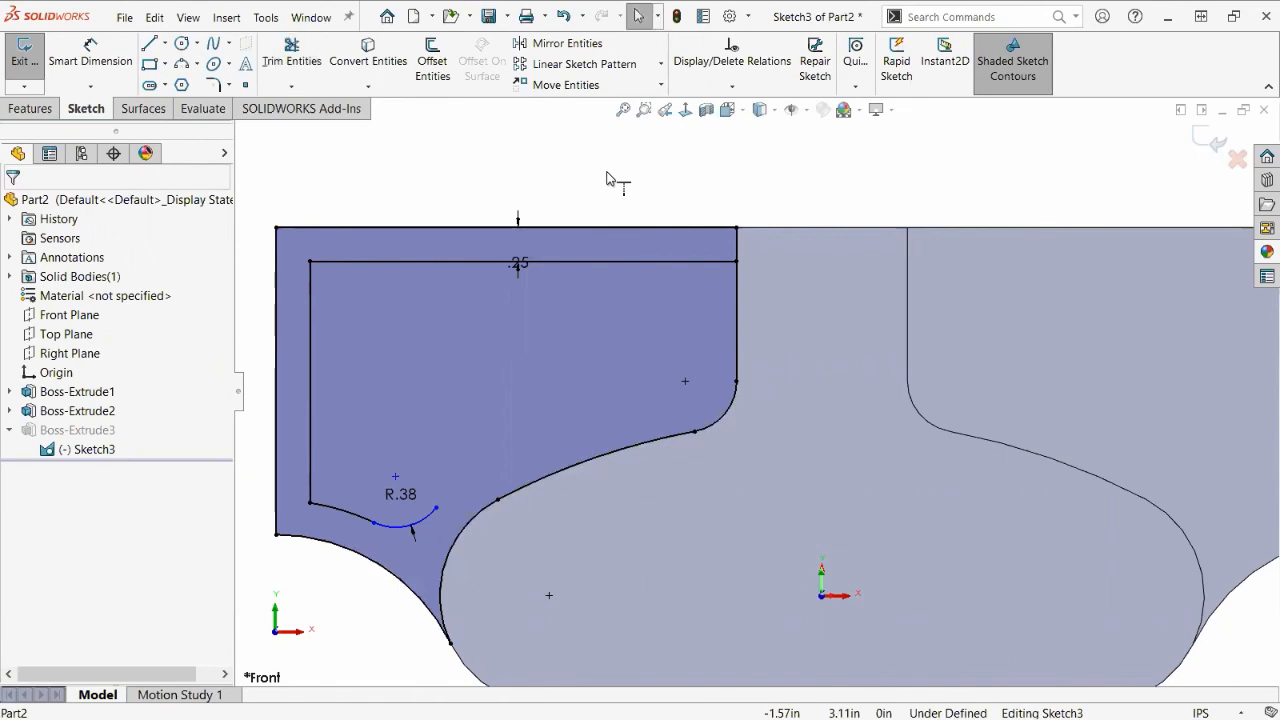
# Try to move the R.38 arc's free endpoint onto the profile's curved edge beside the rounded body.
pyautogui.moveTo(437, 510)
pyautogui.mouseDown()
pyautogui.moveTo(491, 514)
pyautogui.moveTo(462, 505)
pyautogui.moveTo(487, 510)
pyautogui.moveTo(448, 567)
pyautogui.mouseUp()
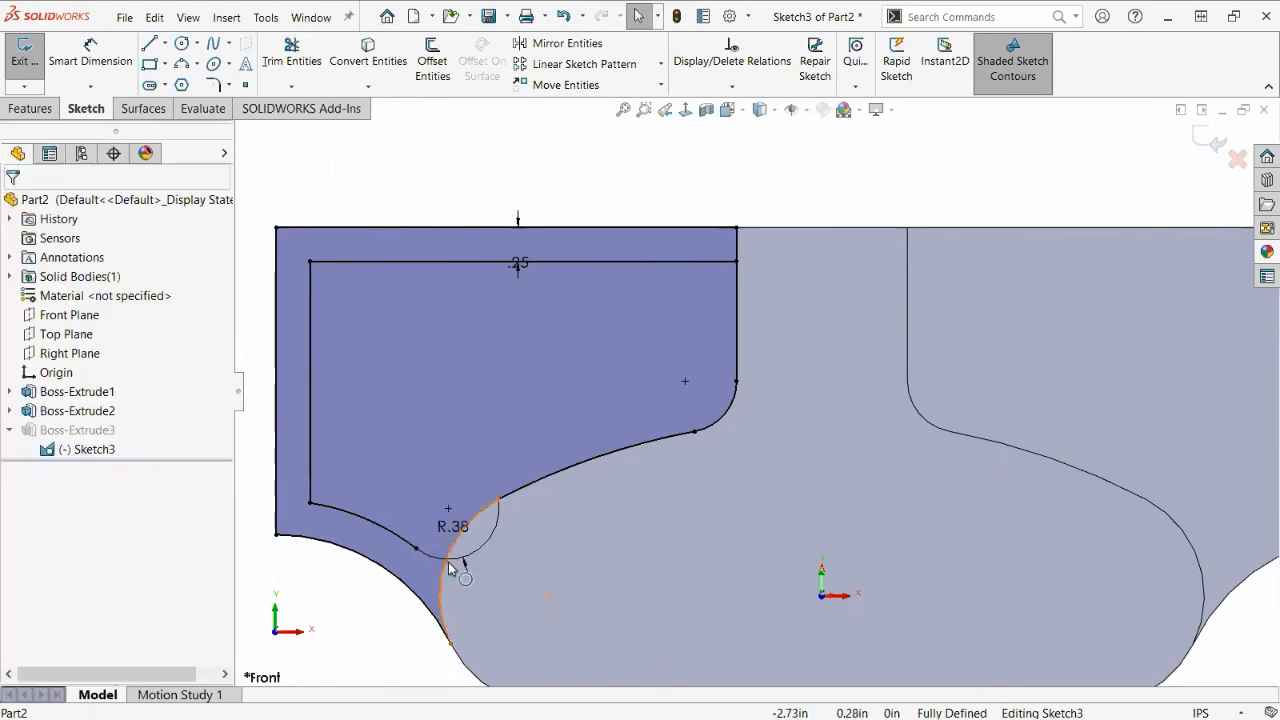
pyautogui.click(416, 548)
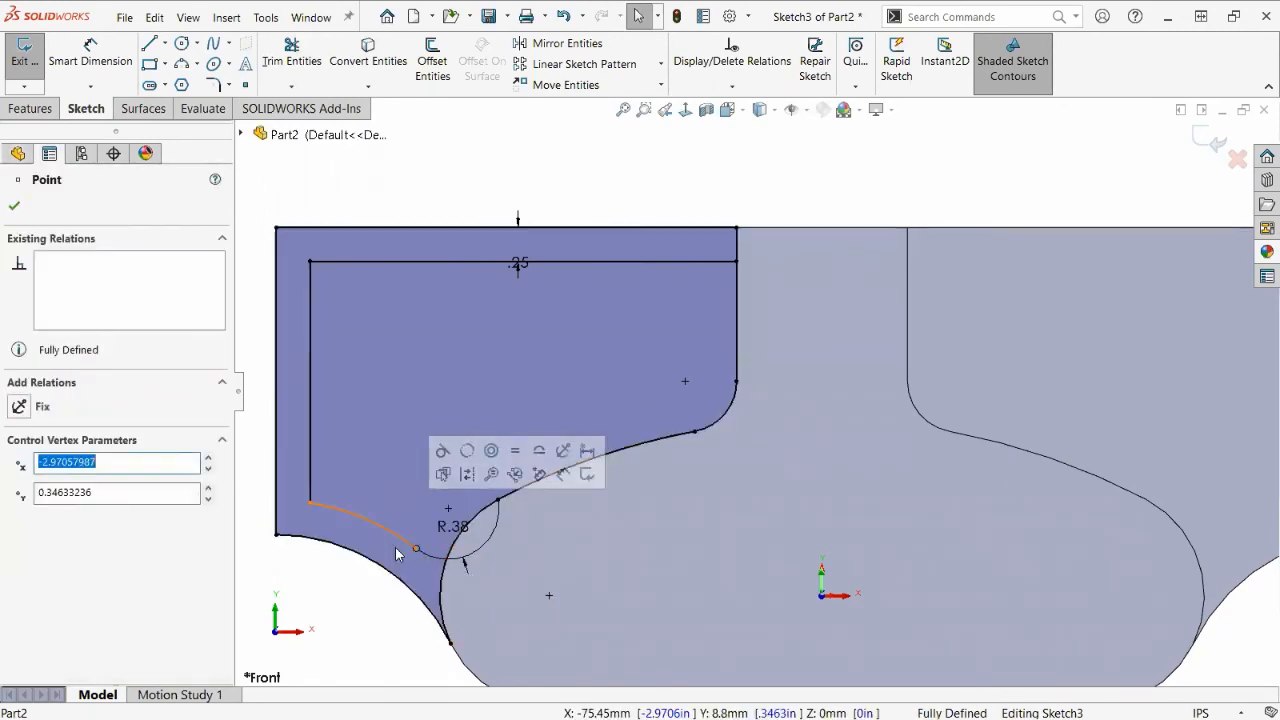
# Delete the inner offset's remaining lower arc and the R.38 arc connected to it.
pyautogui.click(394, 538)
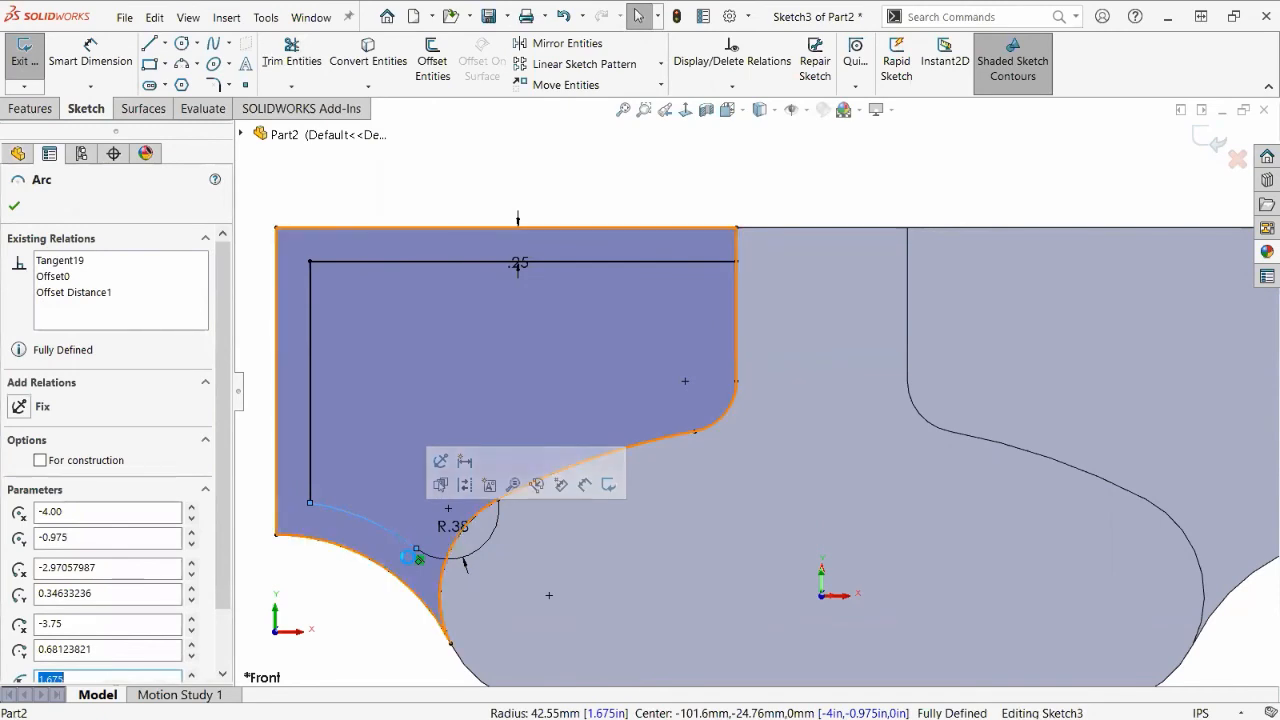
pyautogui.click(420, 560)
pyautogui.moveTo(416, 549)
pyautogui.mouseDown()
pyautogui.moveTo(395, 540)
pyautogui.moveTo(419, 483)
pyautogui.moveTo(388, 490)
pyautogui.moveTo(423, 462)
pyautogui.mouseUp()
pyautogui.click(458, 506)
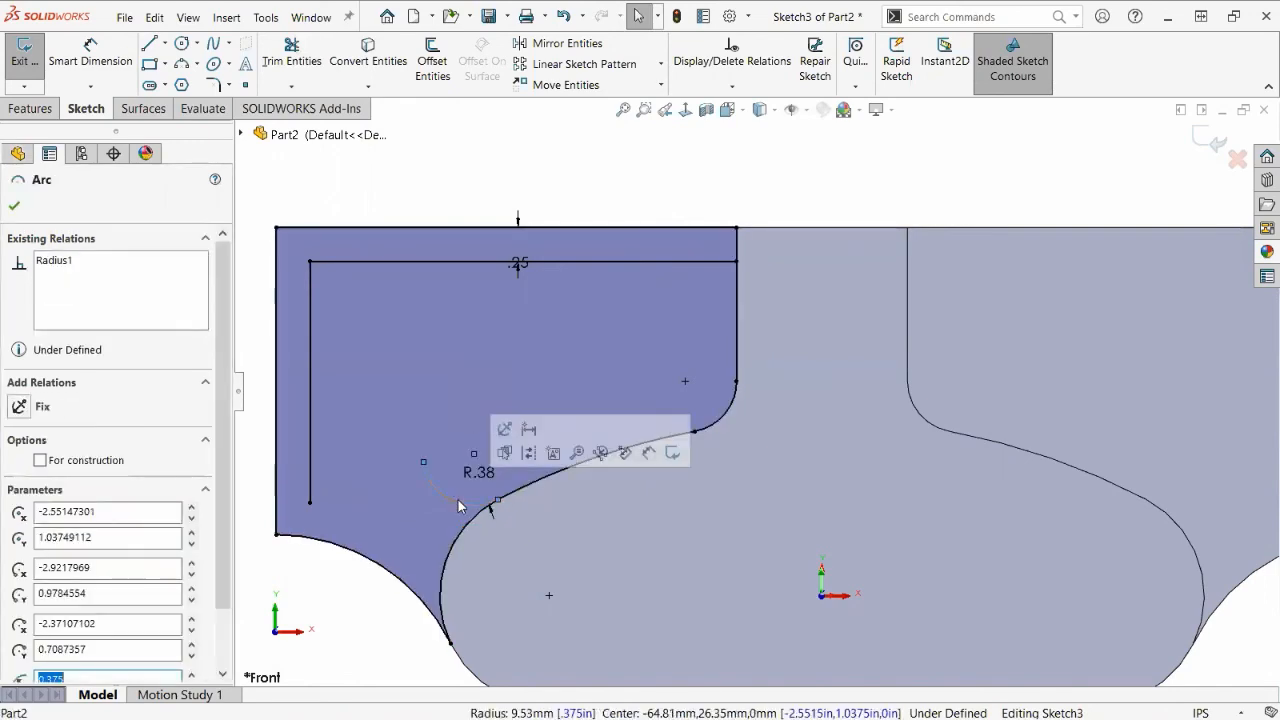
pyautogui.press('Delete')
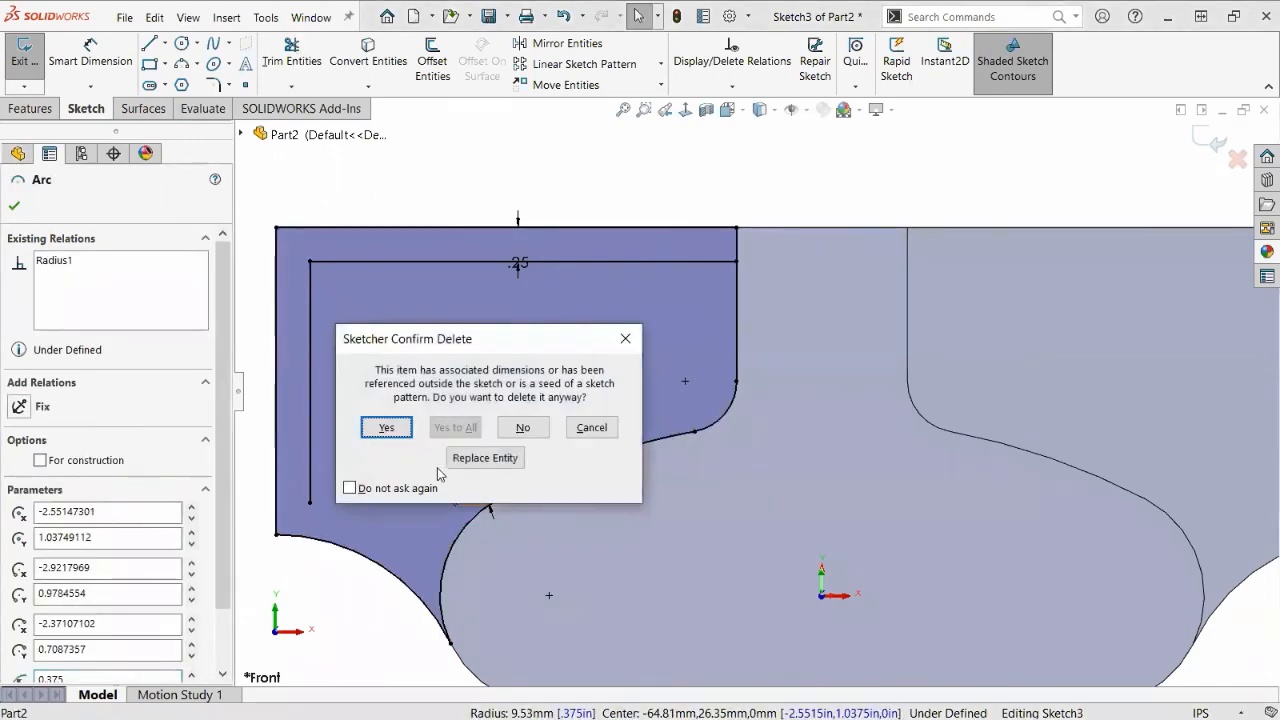
pyautogui.click(387, 428)
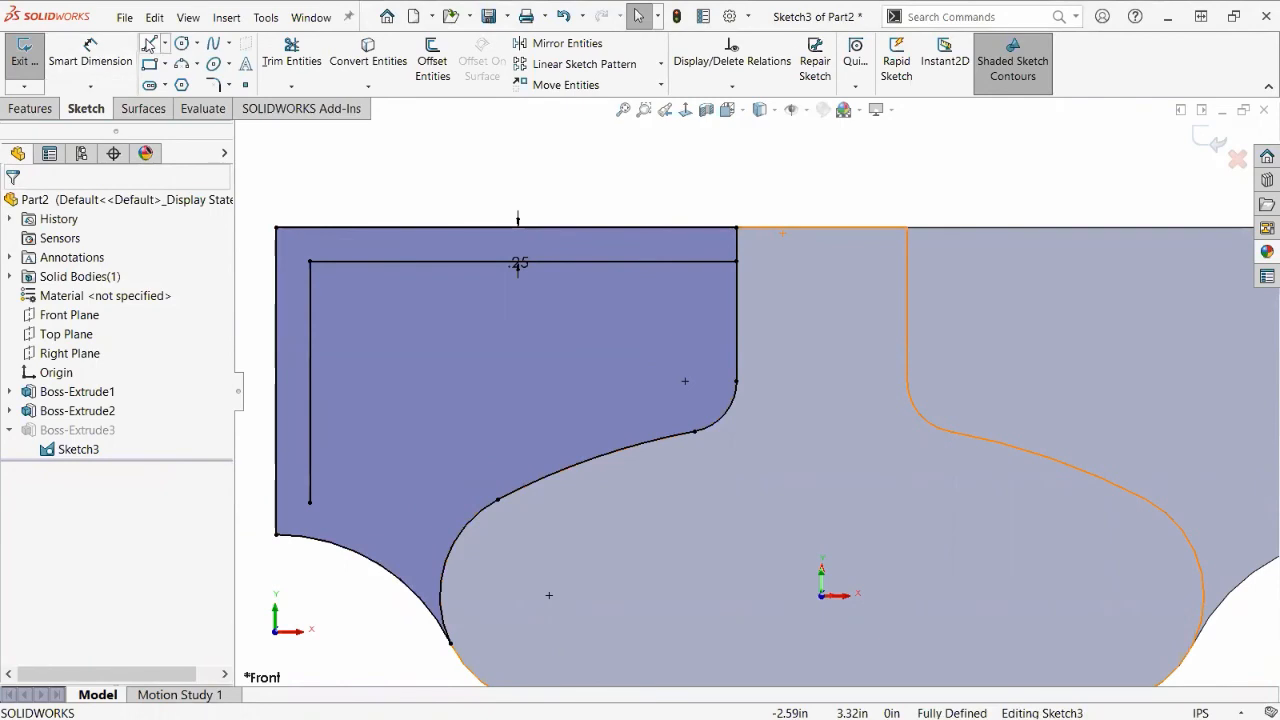
# Draw a 0.25 in vertical line from the inner top line's right endpoint to the profile's upper right corner.
pyautogui.click(149, 43)
pyautogui.click(738, 262)
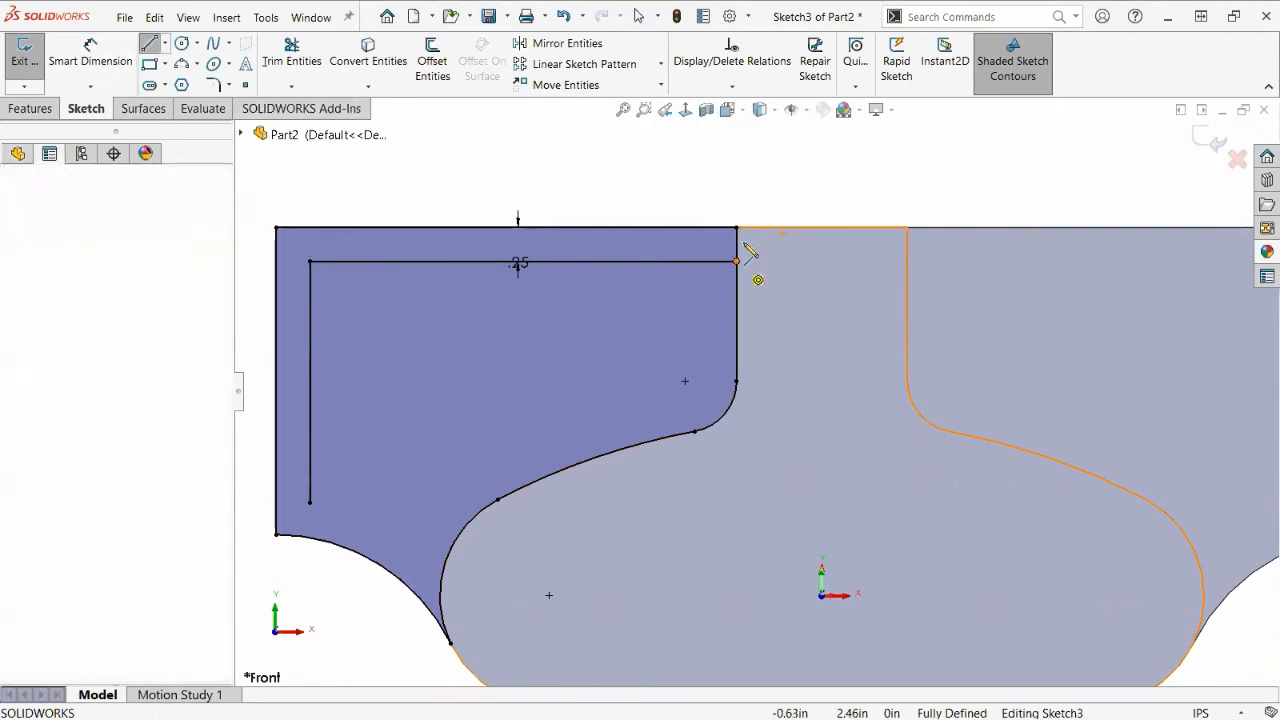
pyautogui.click(737, 228)
pyautogui.moveTo(778, 199); pyautogui.dragTo(803, 209, button='middle')
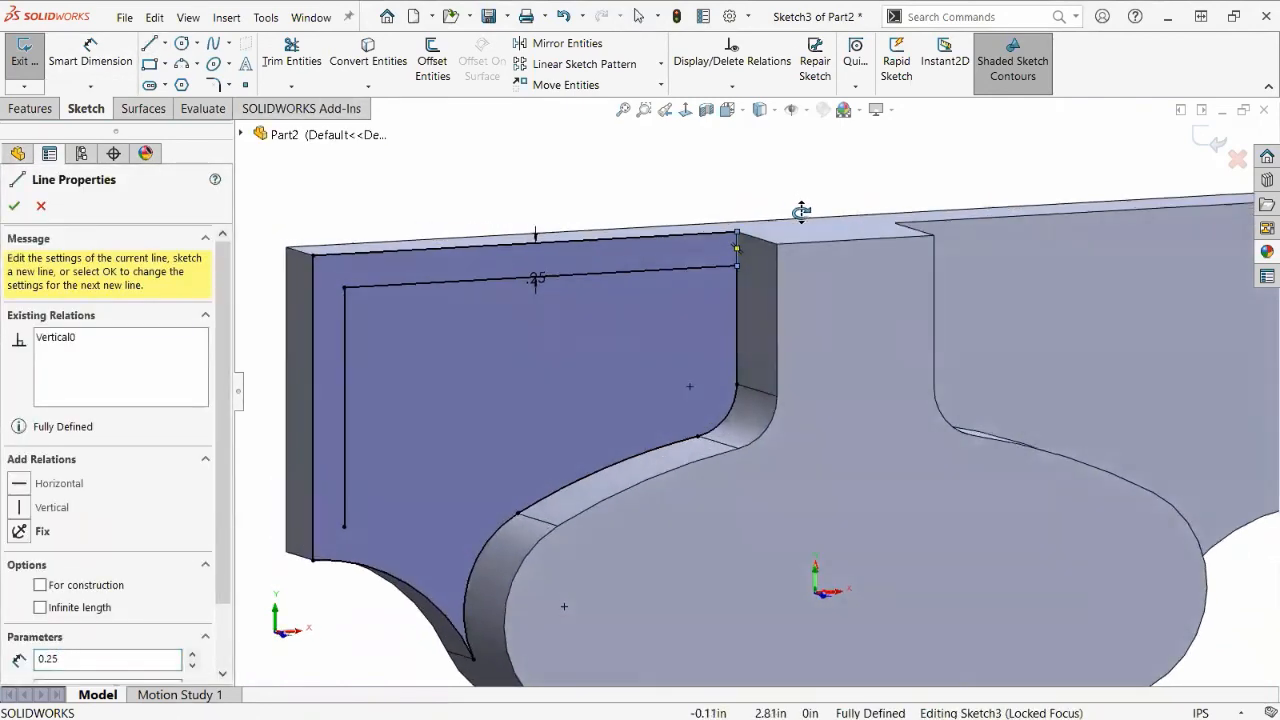
pyautogui.press('Escape')
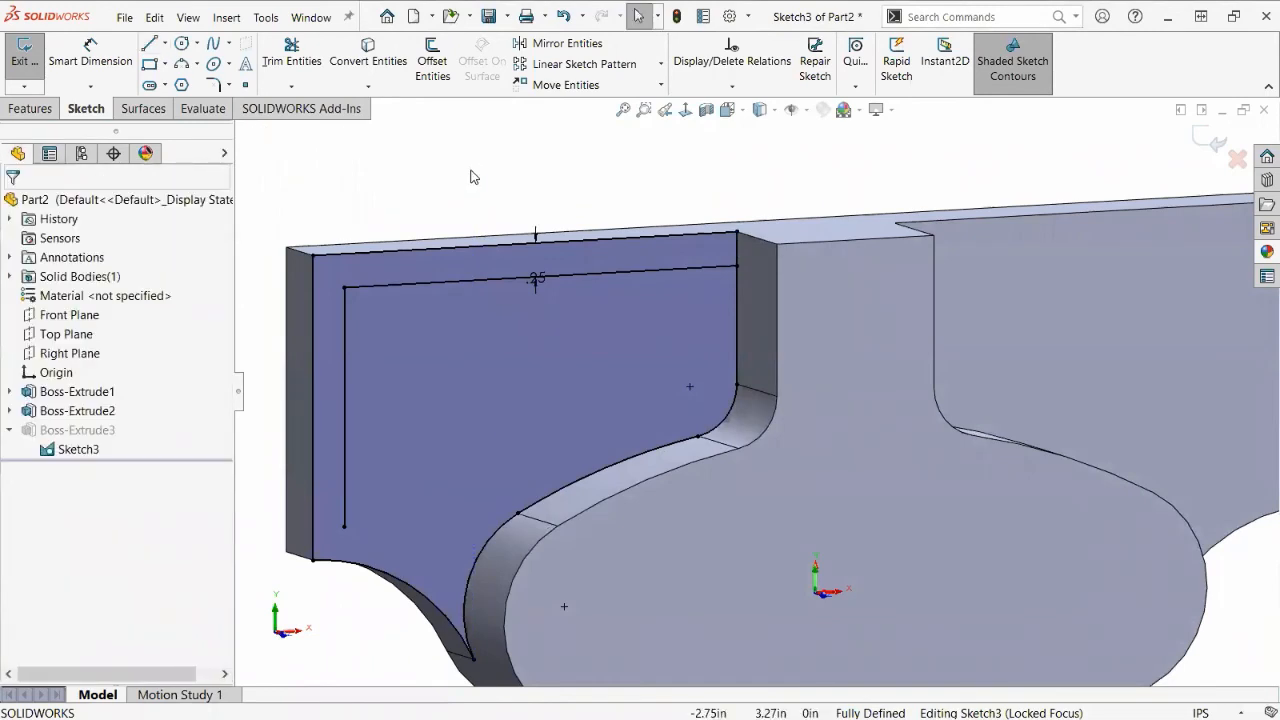
# In the reference vise jaw, exit Sketch10, roll back to before Boss-Extrude5, examine Sketch9 of Boss-Extrude4, and return to Part2.
pyautogui.hotkey('ctrl', 'Tab')
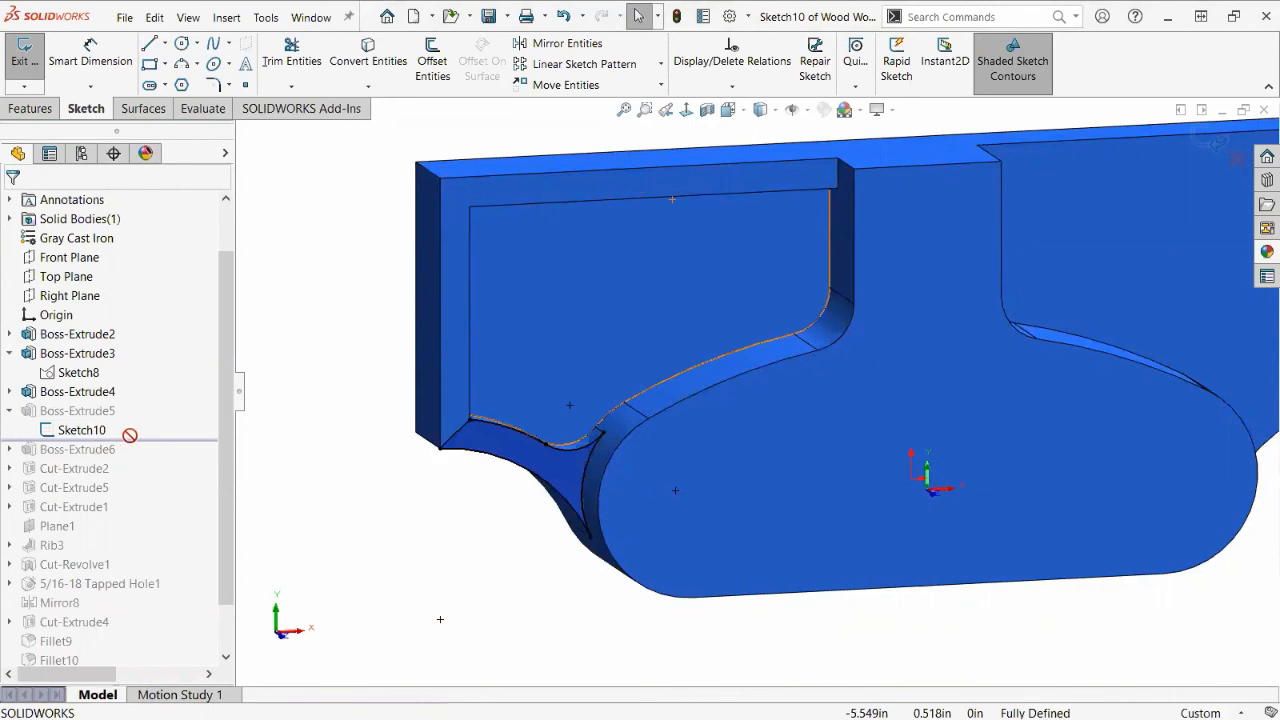
pyautogui.click(1224, 165)
pyautogui.moveTo(158, 438)
pyautogui.mouseDown()
pyautogui.moveTo(157, 403)
pyautogui.moveTo(70, 399)
pyautogui.mouseUp()
pyautogui.click(9, 392)
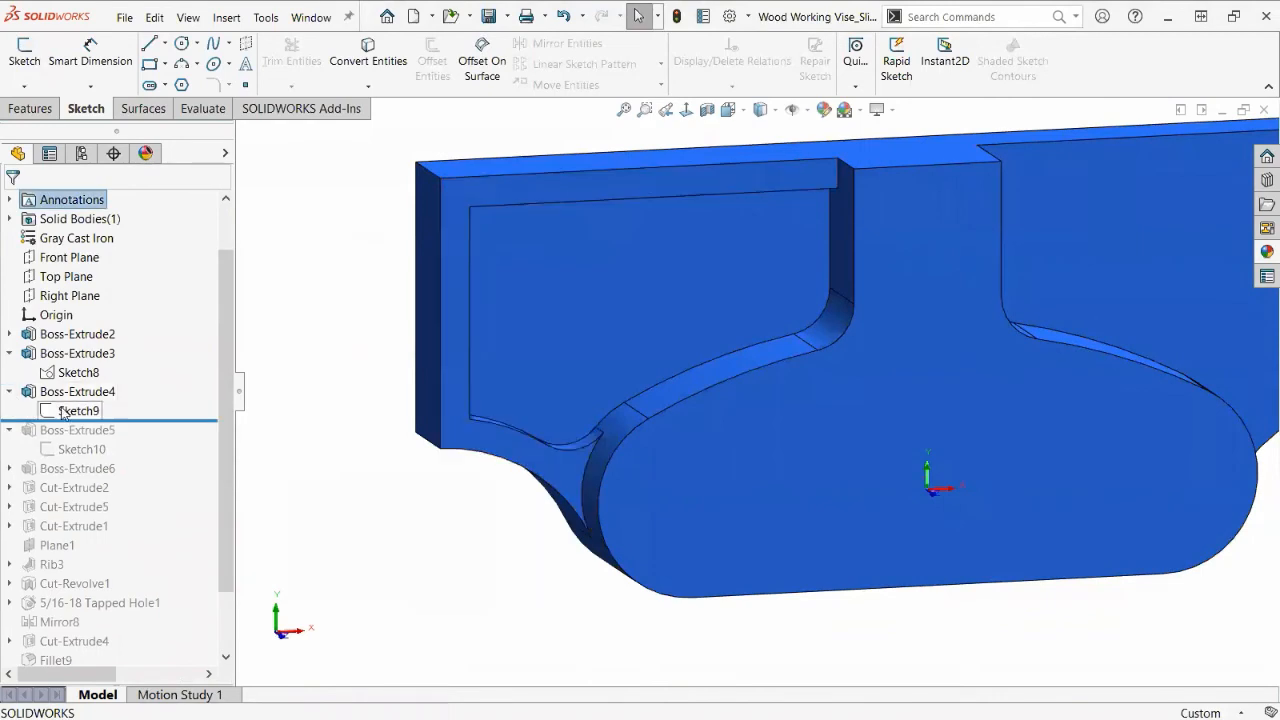
pyautogui.click(62, 411)
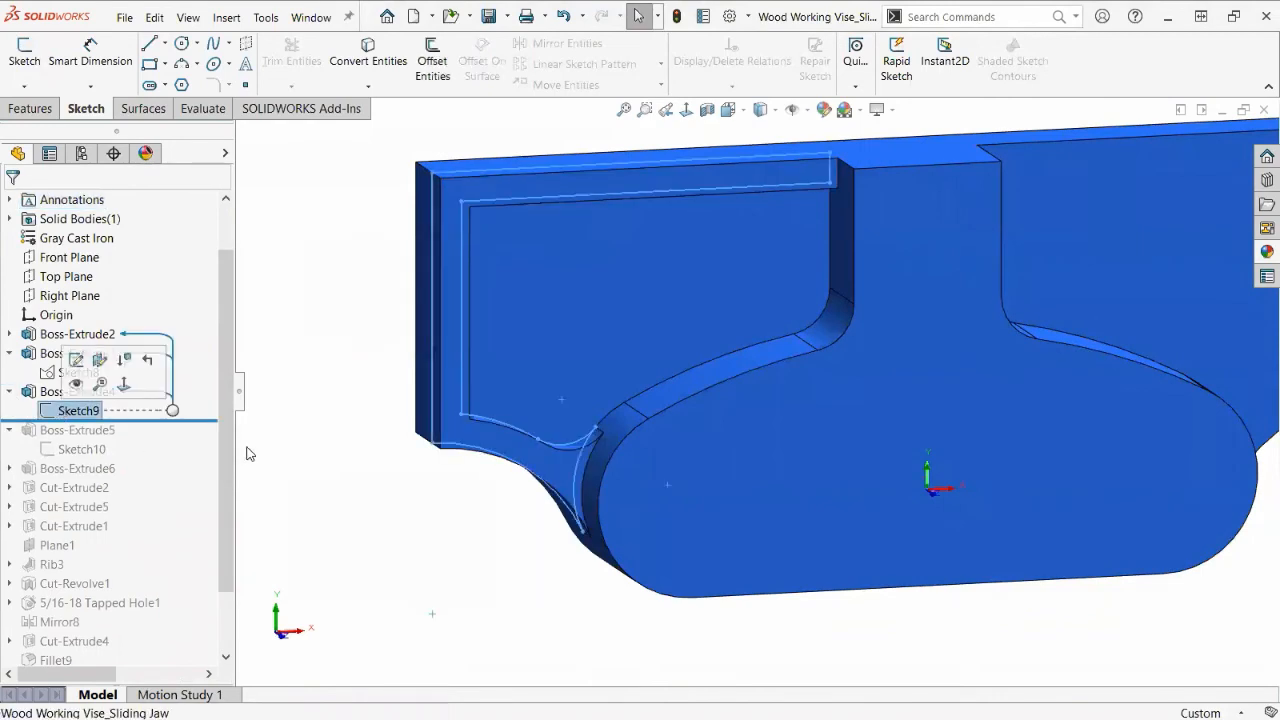
pyautogui.click(334, 343)
pyautogui.hotkey('ctrl', 'Tab')
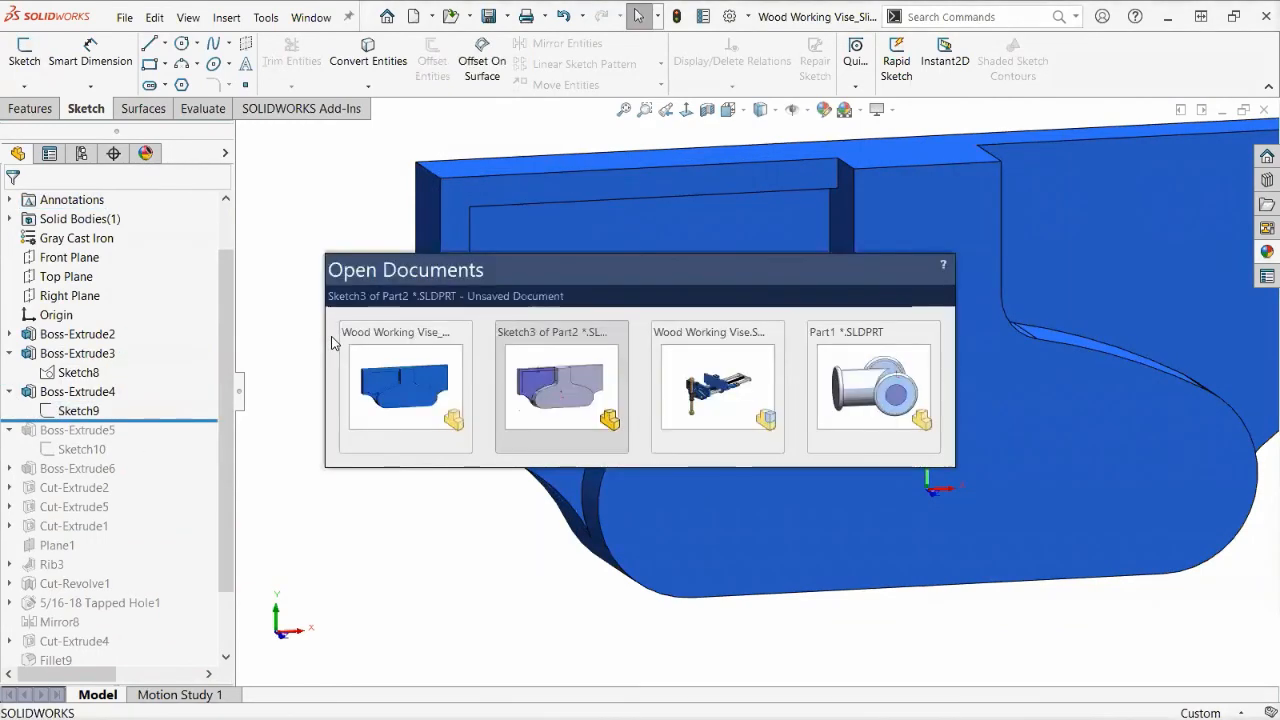
# Offset the profile's lower concave arc 0.25 in inward, keeping the offset dimension.
pyautogui.scroll(3, 480, 560)
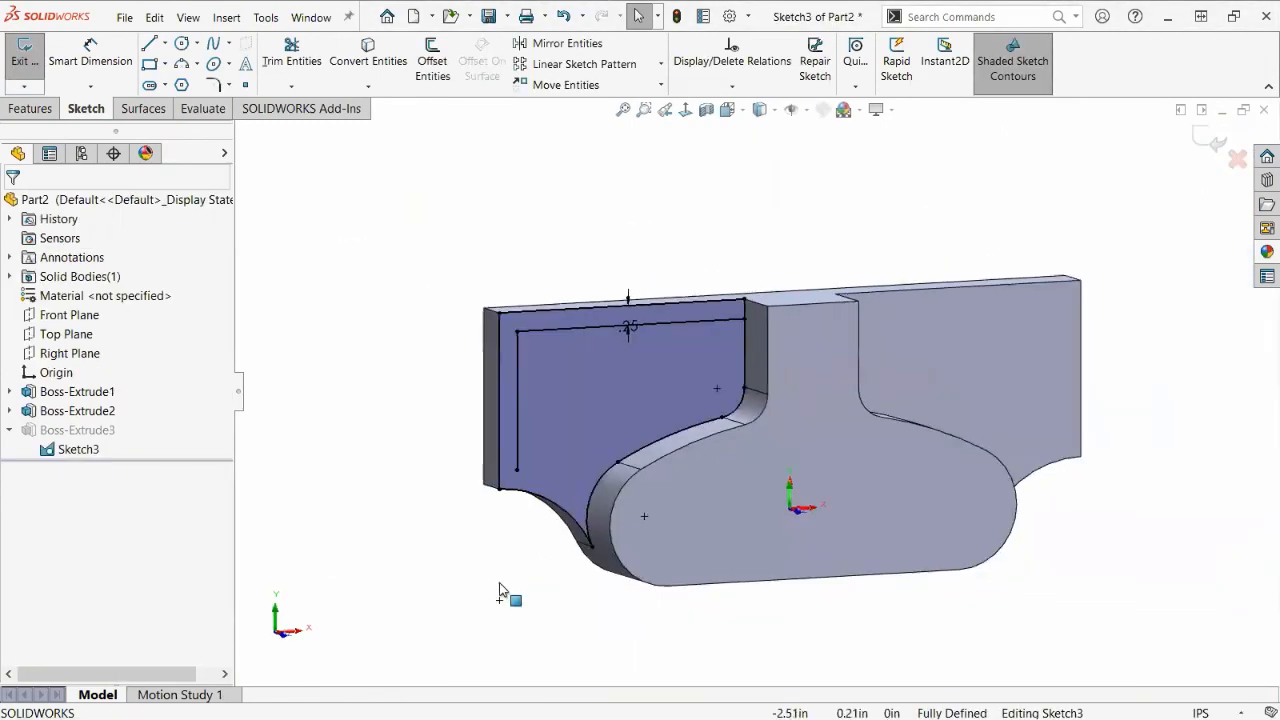
pyautogui.scroll(-8, 780, 398)
pyautogui.click(652, 368)
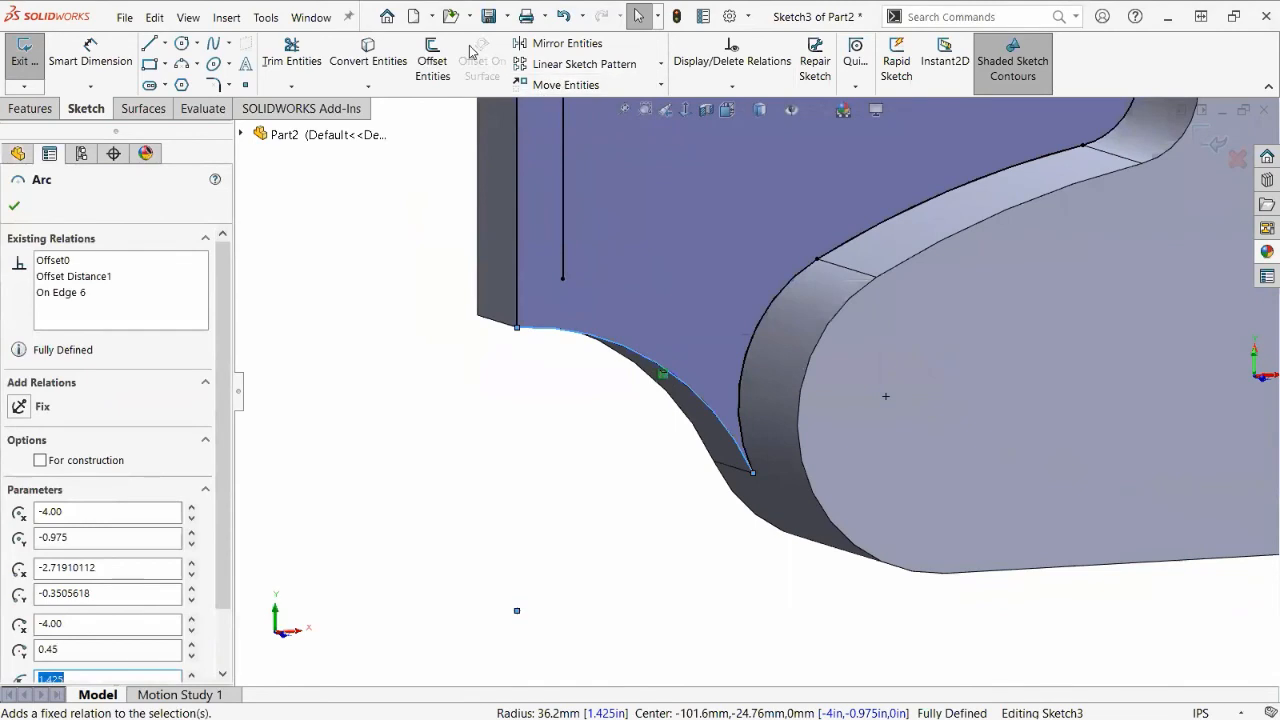
pyautogui.click(468, 463)
pyautogui.click(622, 348)
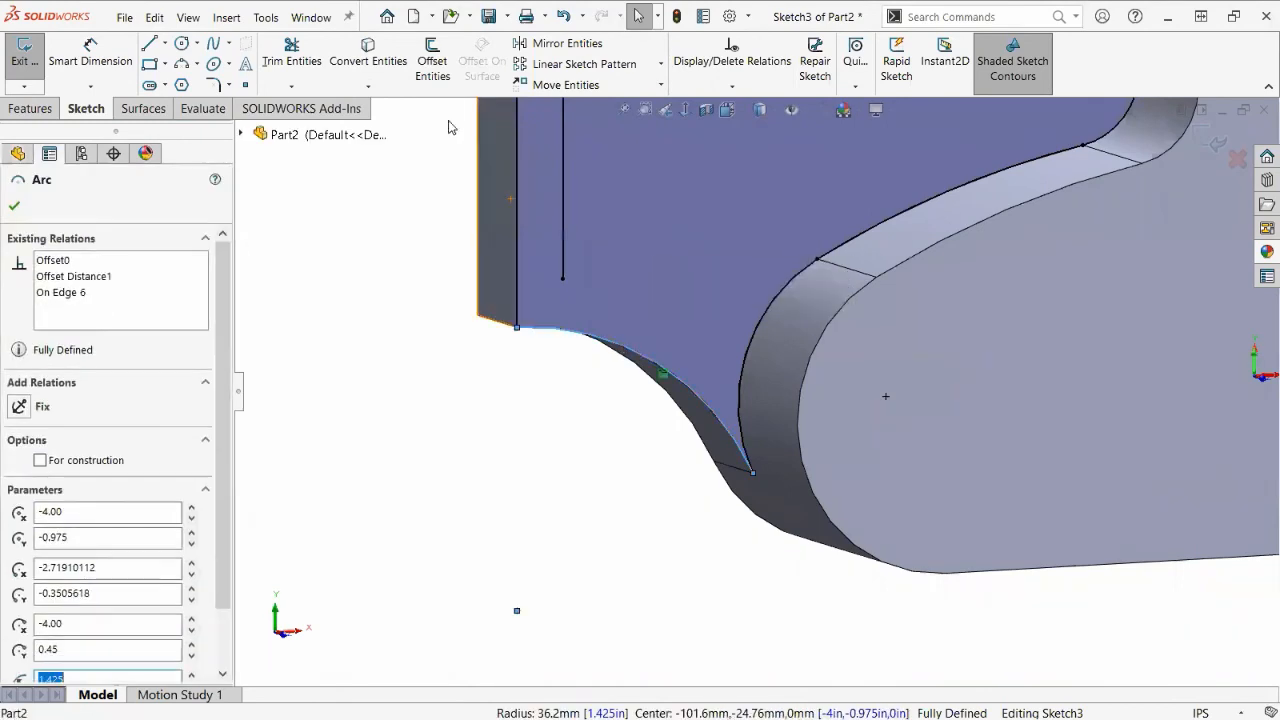
pyautogui.click(431, 55)
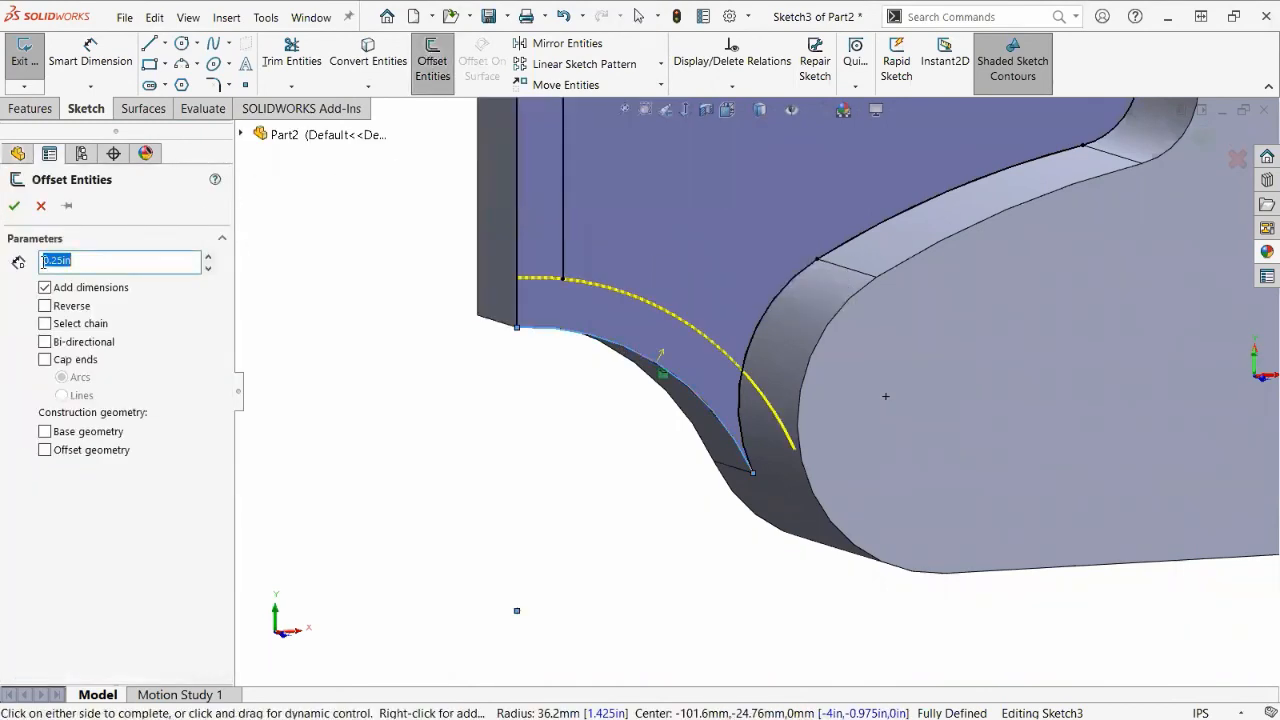
pyautogui.click(14, 207)
# Draw a shallow three-point arc from the new offset arc to the profile's curved edge, bulging downward.
pyautogui.scroll(3, 408, 477)
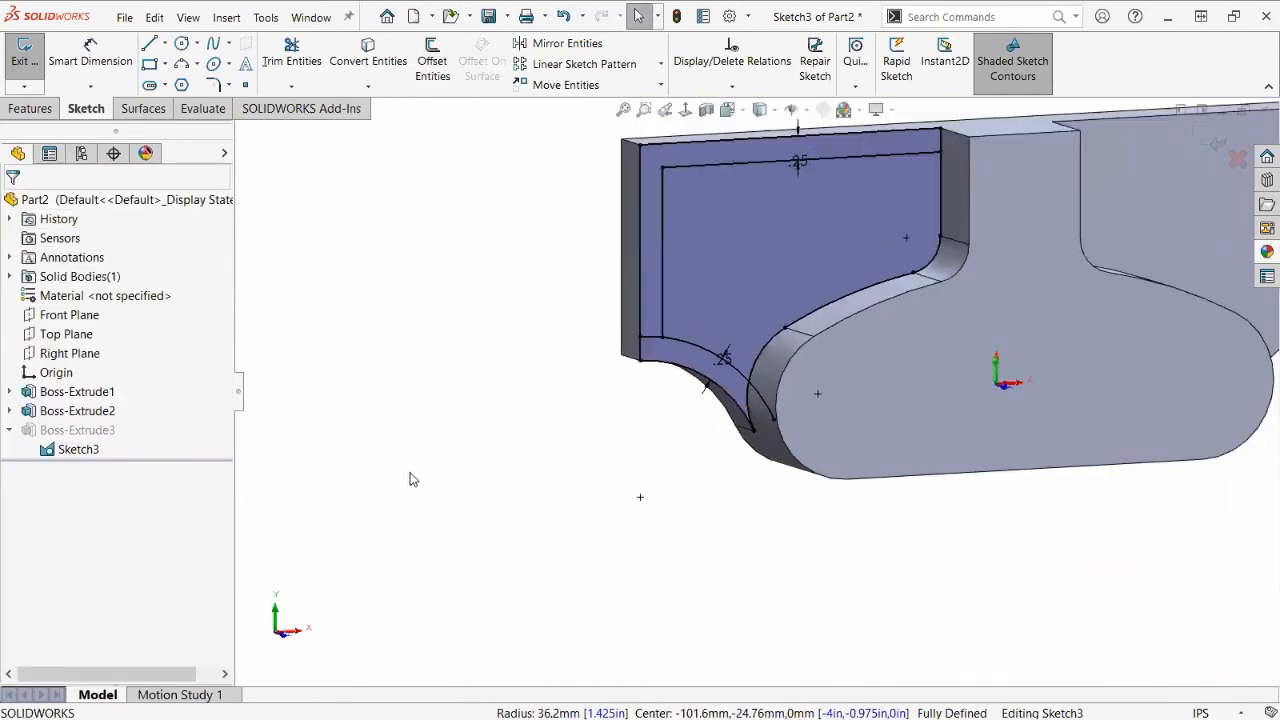
pyautogui.scroll(-5, 770, 325)
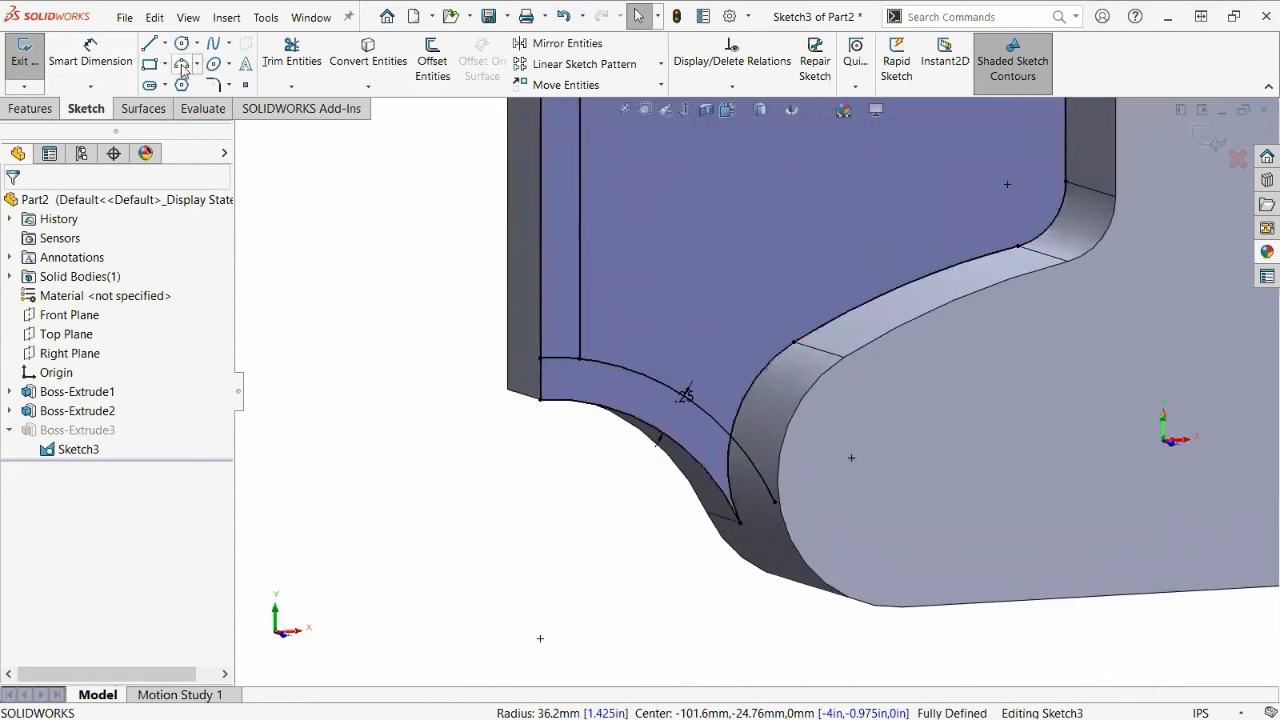
pyautogui.click(182, 65)
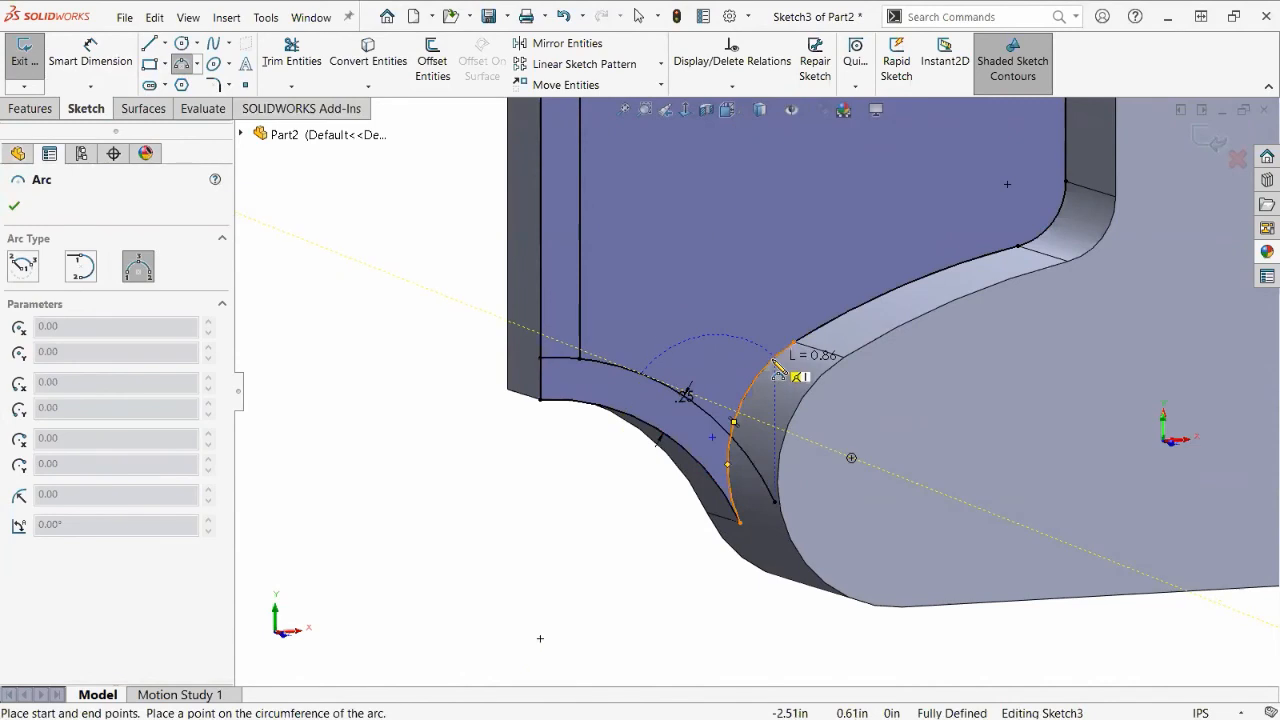
pyautogui.click(772, 360)
pyautogui.click(735, 381)
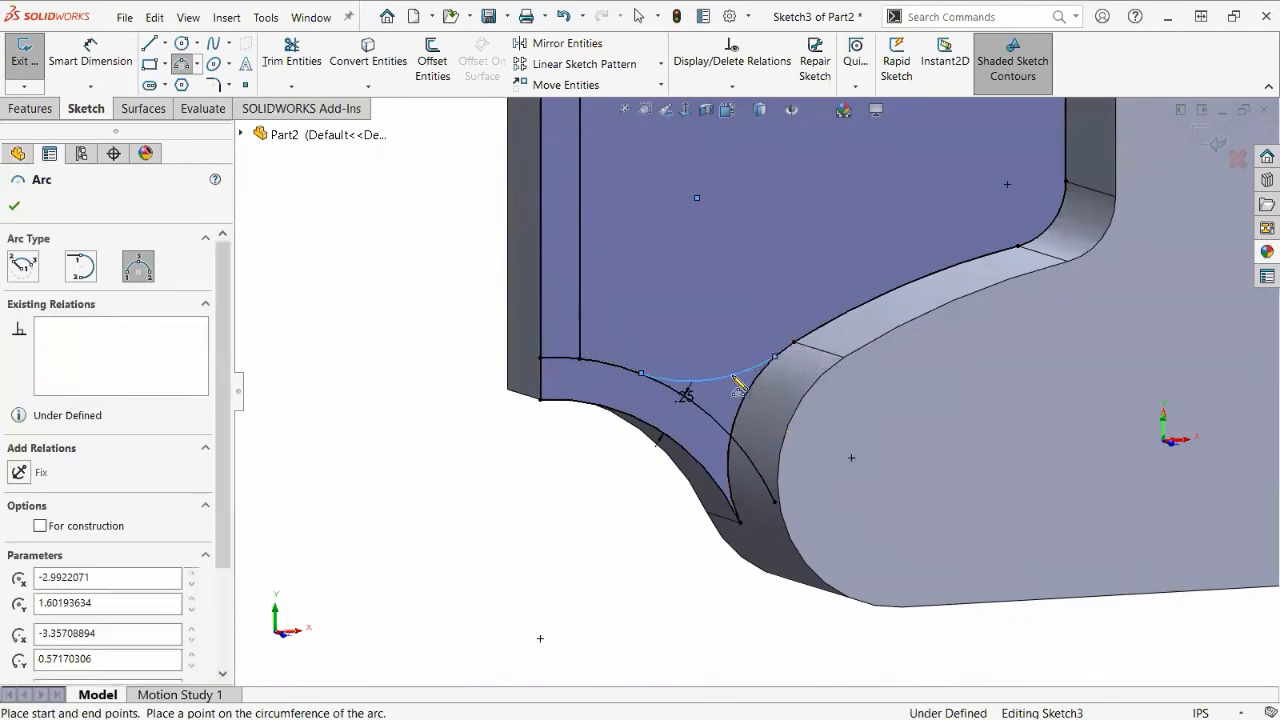
pyautogui.press('Escape')
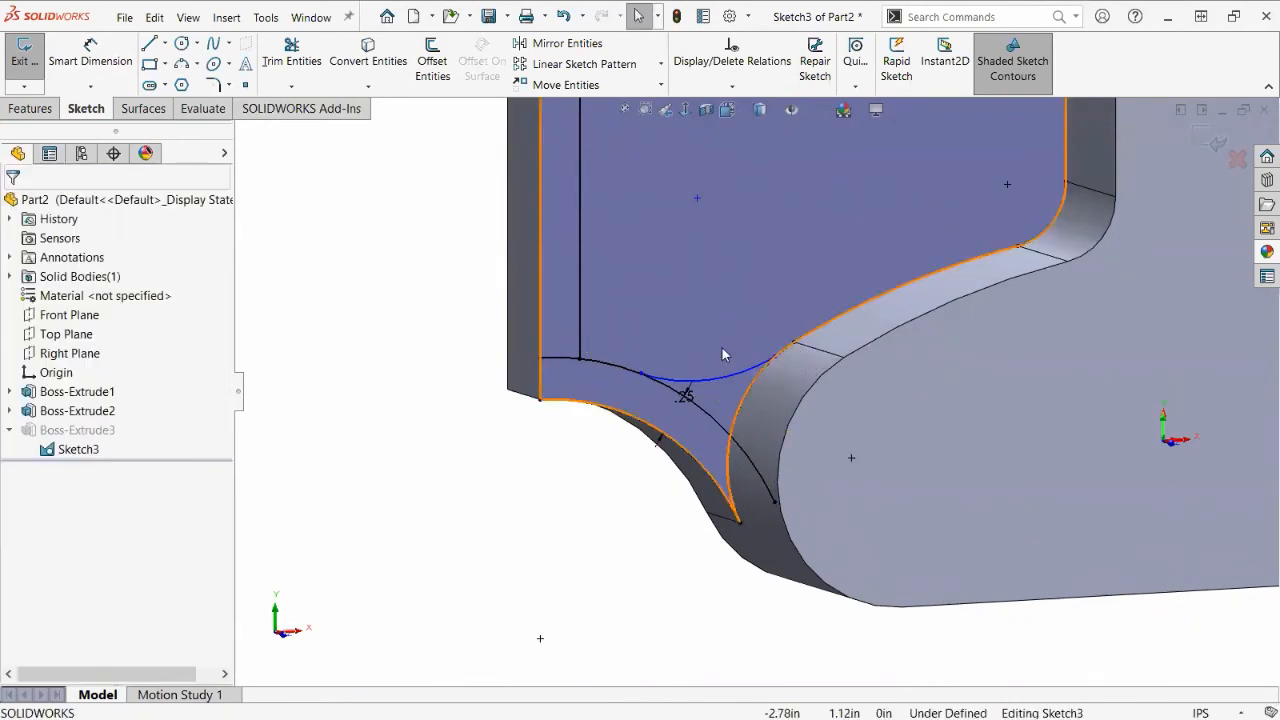
# Power-trim the offset arc's excess beyond the inner vertical line and the three-point arc, including the leftover piece across the curved edge.
pyautogui.click(291, 50)
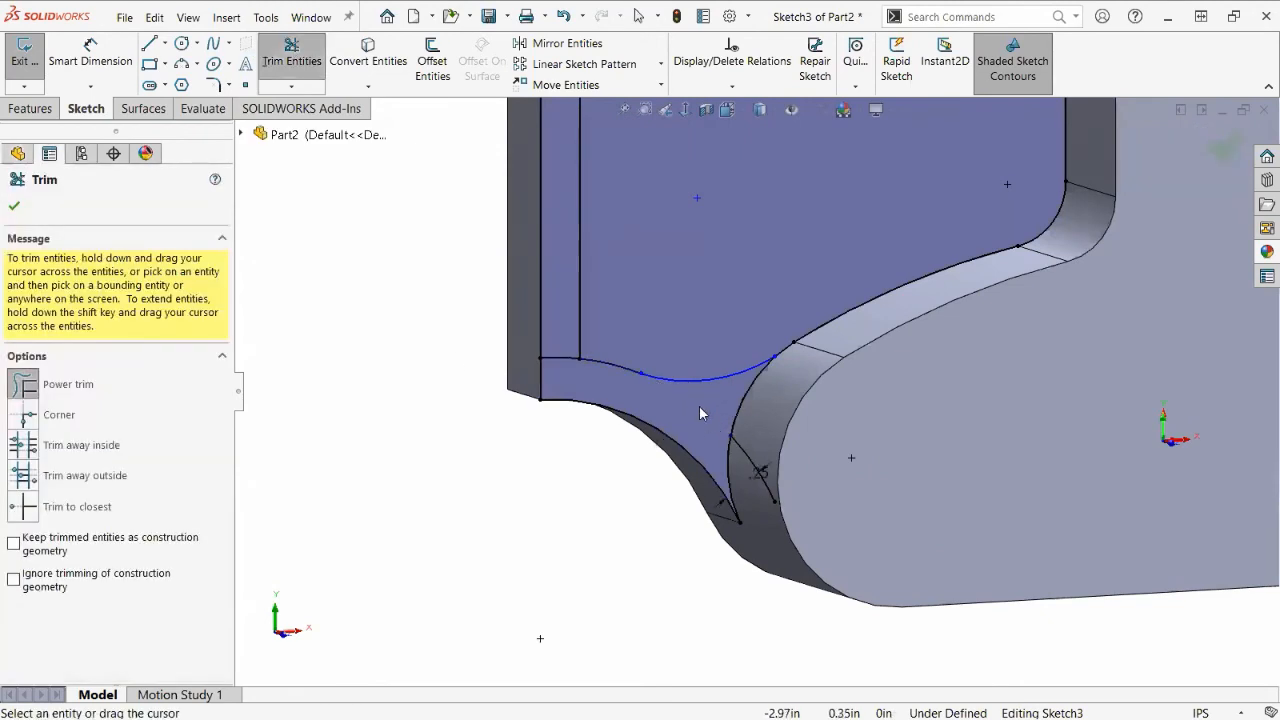
pyautogui.moveTo(560, 366); pyautogui.dragTo(555, 346)
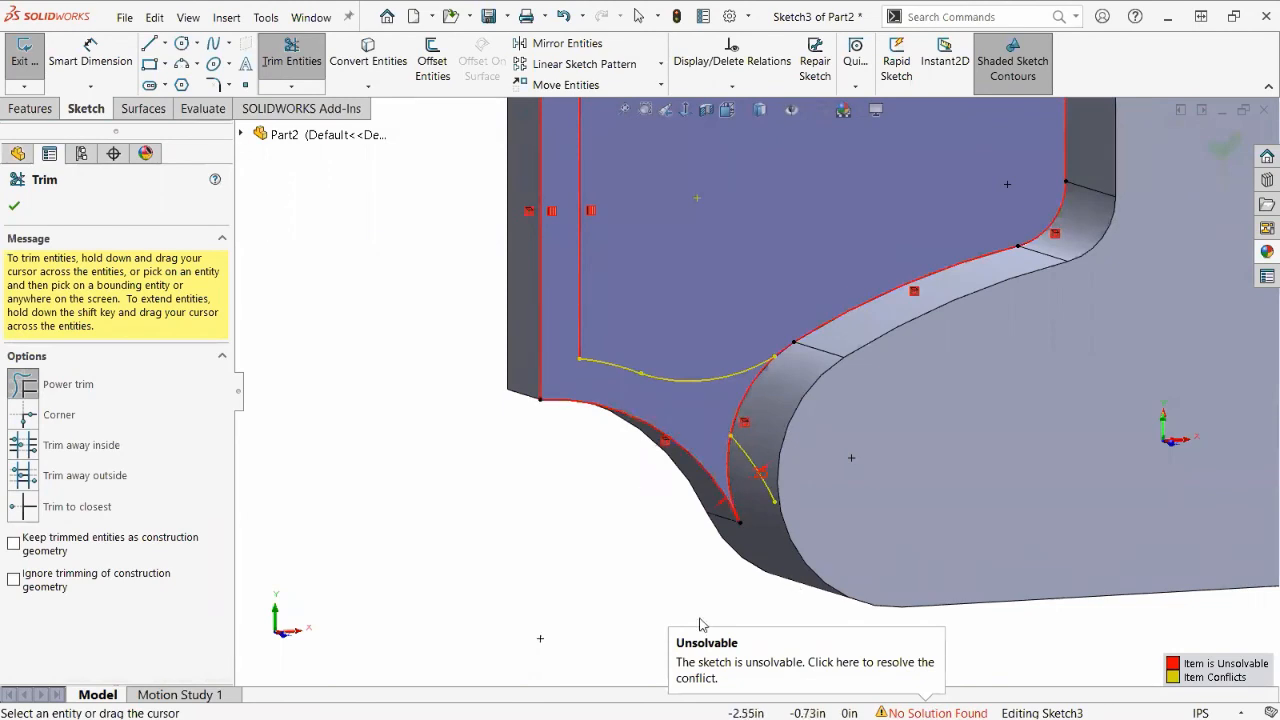
pyautogui.scroll(3, 930, 307)
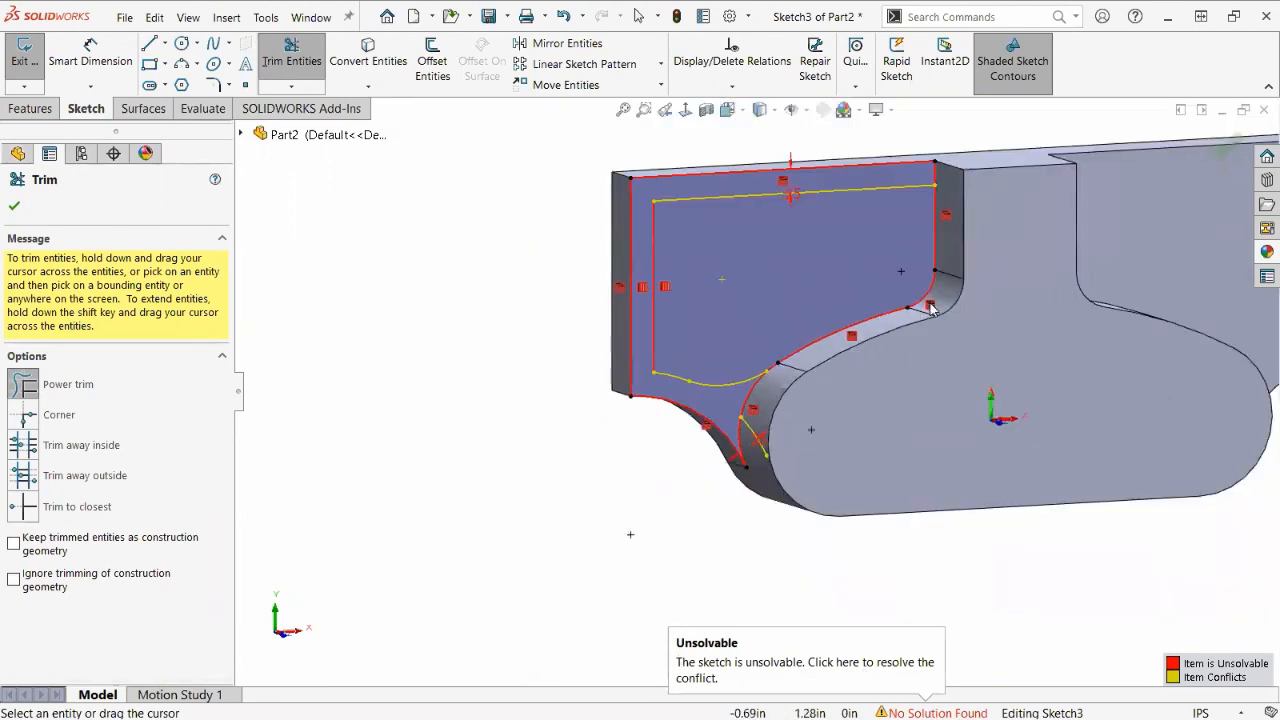
pyautogui.scroll(-1, 930, 308)
pyautogui.scroll(-1, 702, 460)
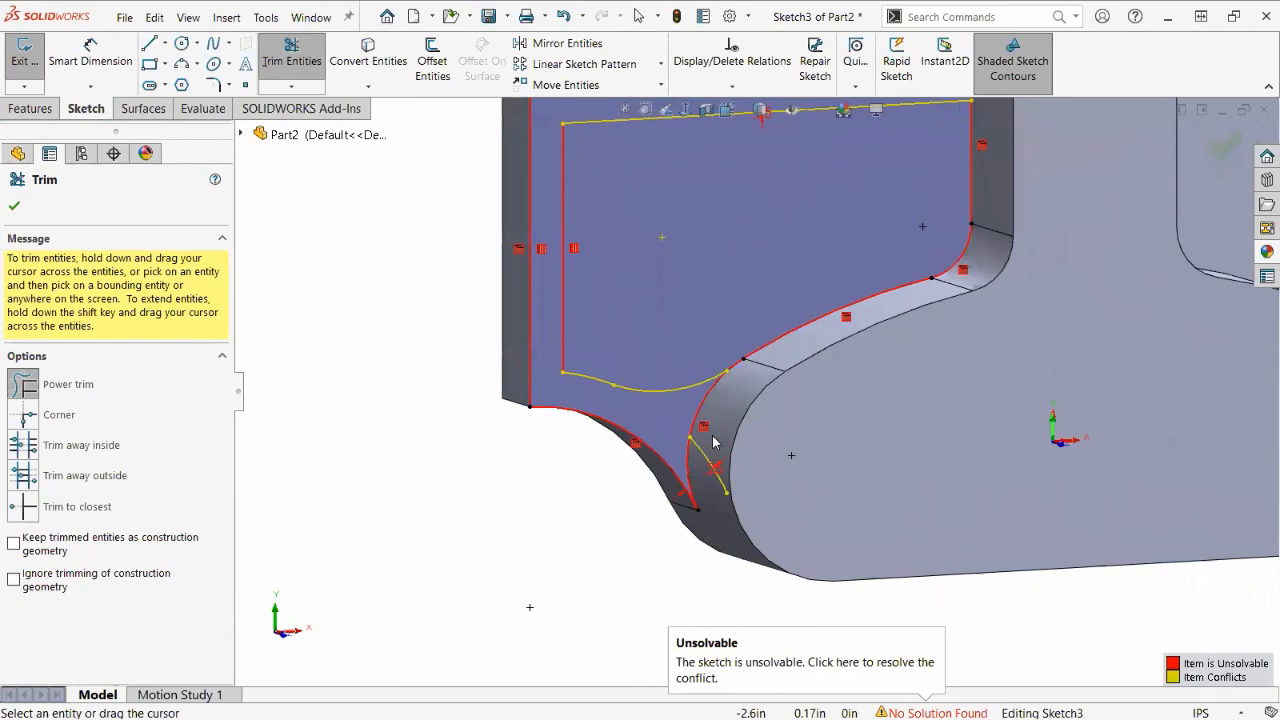
pyautogui.moveTo(718, 443); pyautogui.dragTo(700, 472)
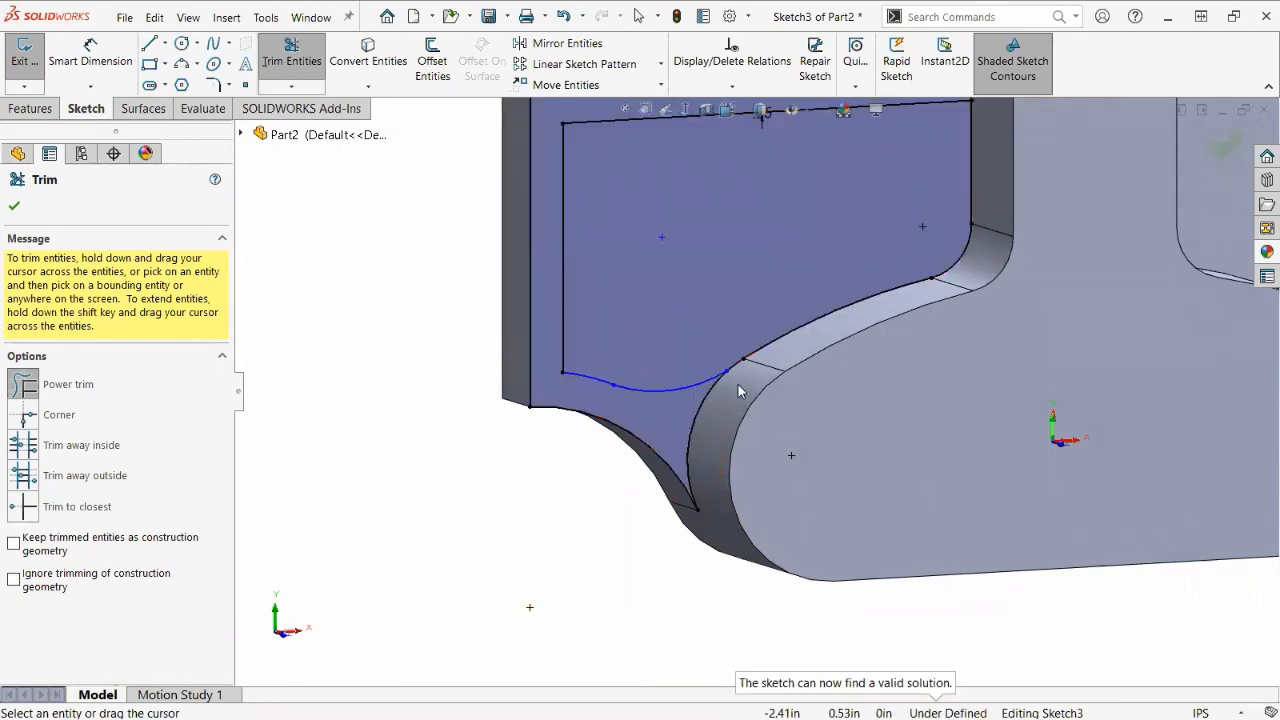
pyautogui.scroll(1, 760, 368)
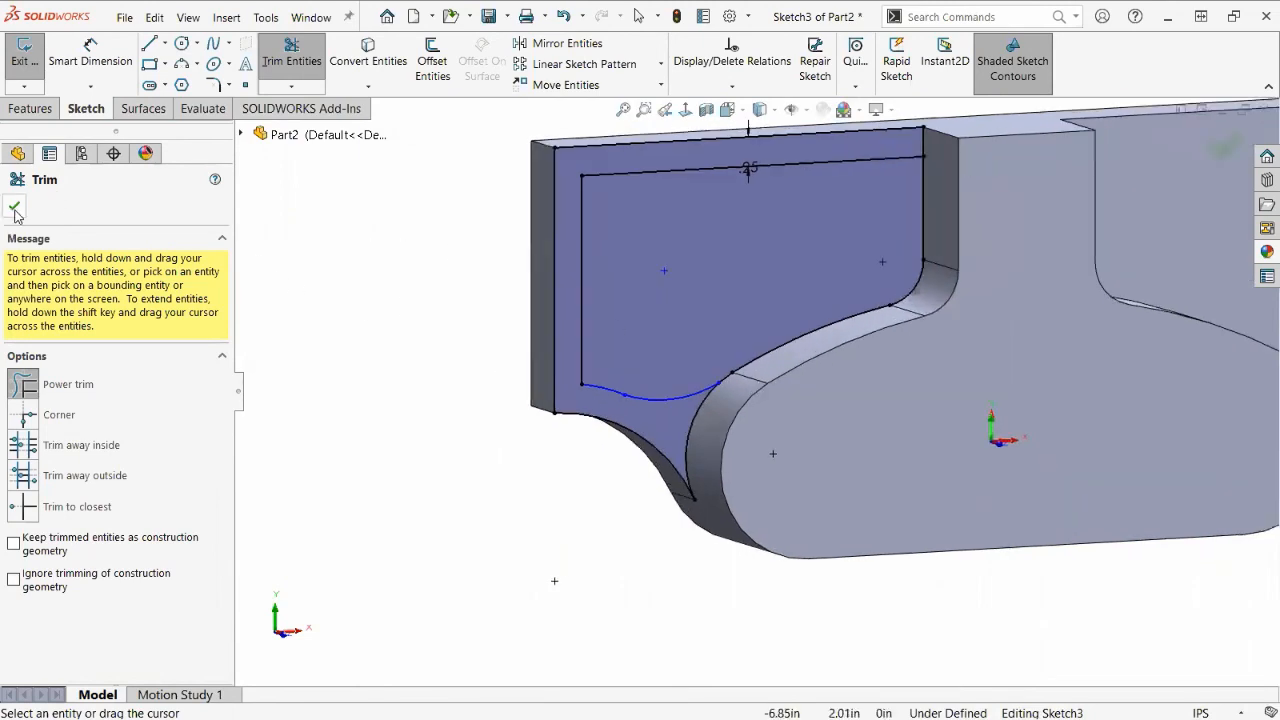
# Add a radius dimension to the three-point arc.
pyautogui.moveTo(340, 314); pyautogui.dragTo(366, 240, button='right')
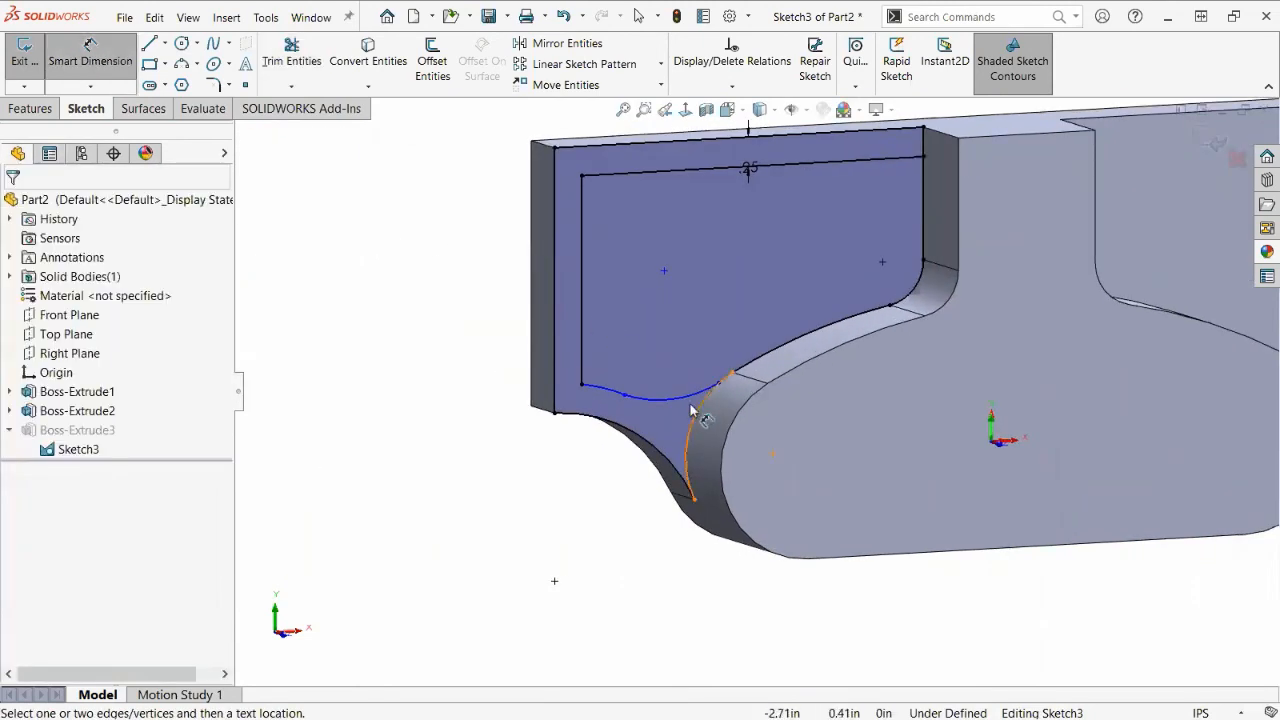
pyautogui.click(660, 398)
pyautogui.click(675, 329)
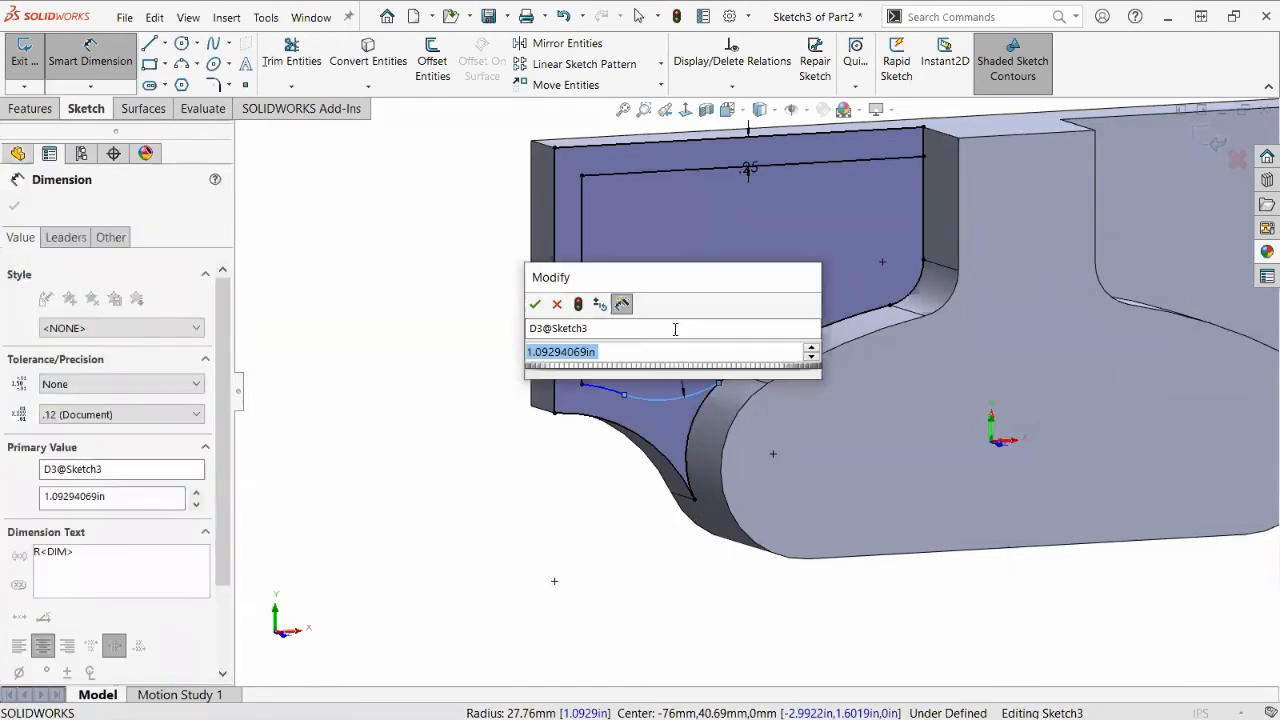
# Try a radius of 0.375 in for the three-point arc, check the reference part, and undo the radius change.
pyautogui.write('.375')
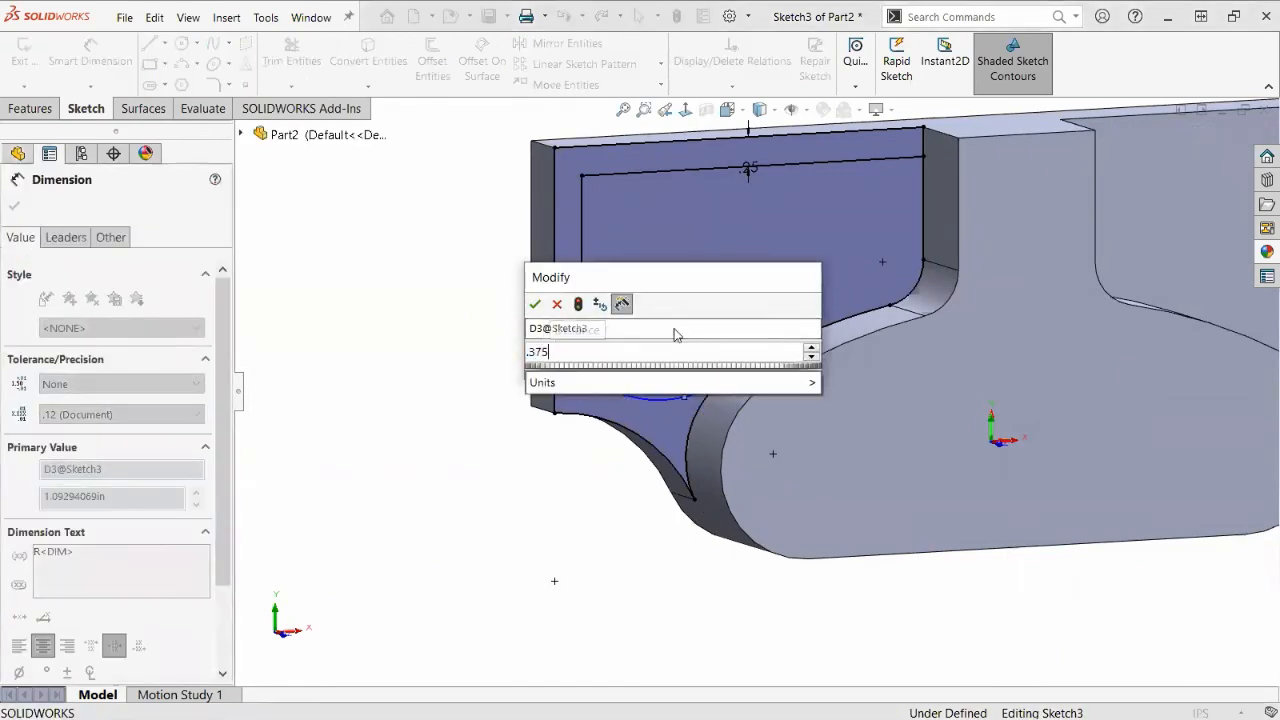
pyautogui.press('Return')
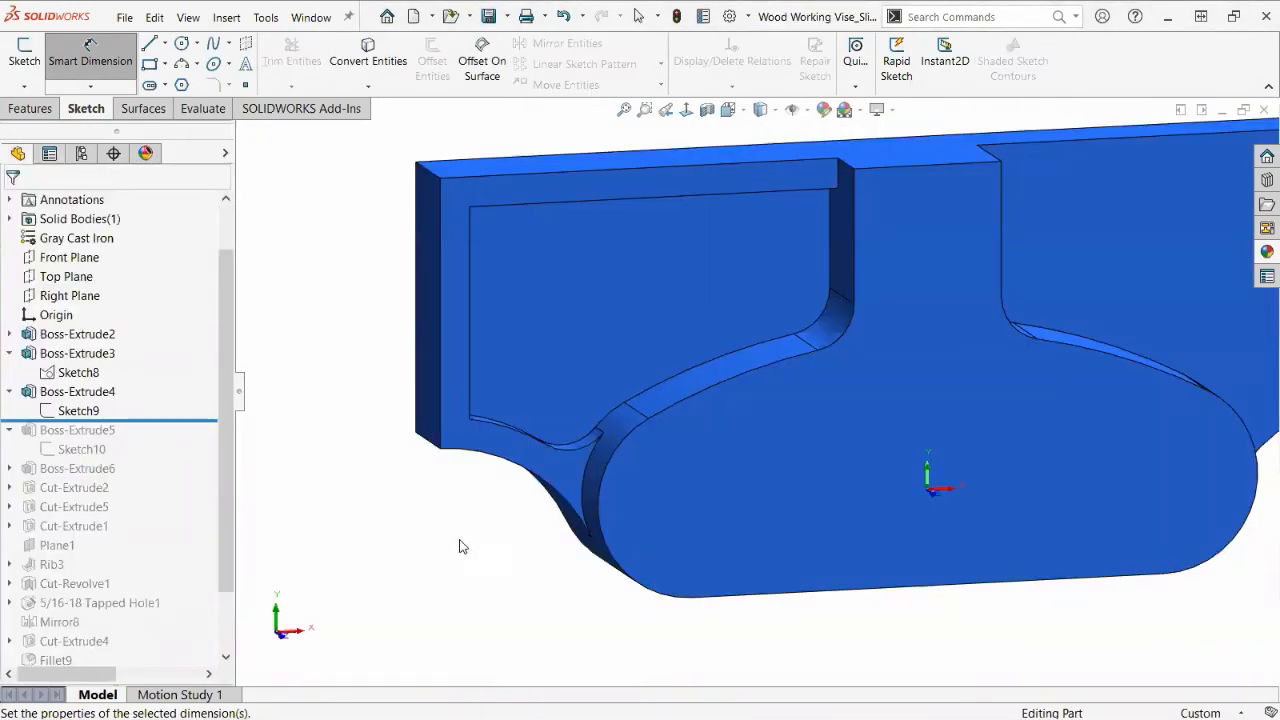
pyautogui.hotkey('ctrl', 'Tab')
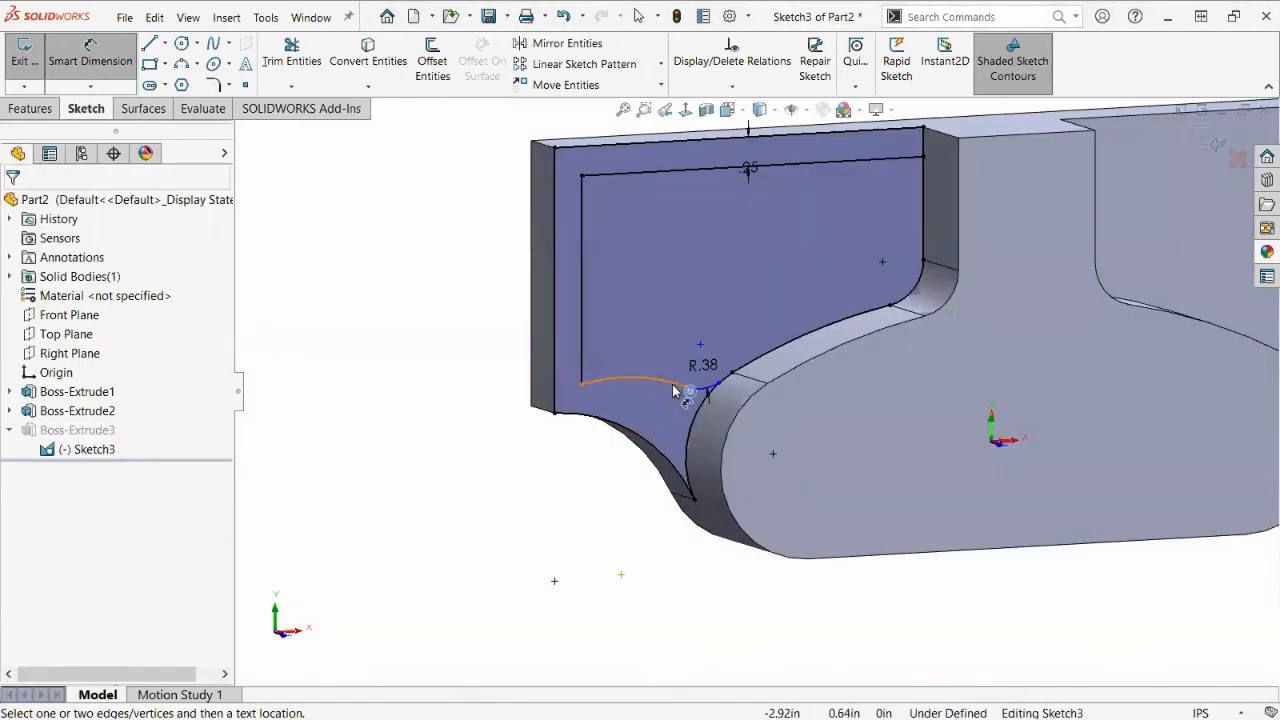
pyautogui.hotkey('ctrl', 'z')
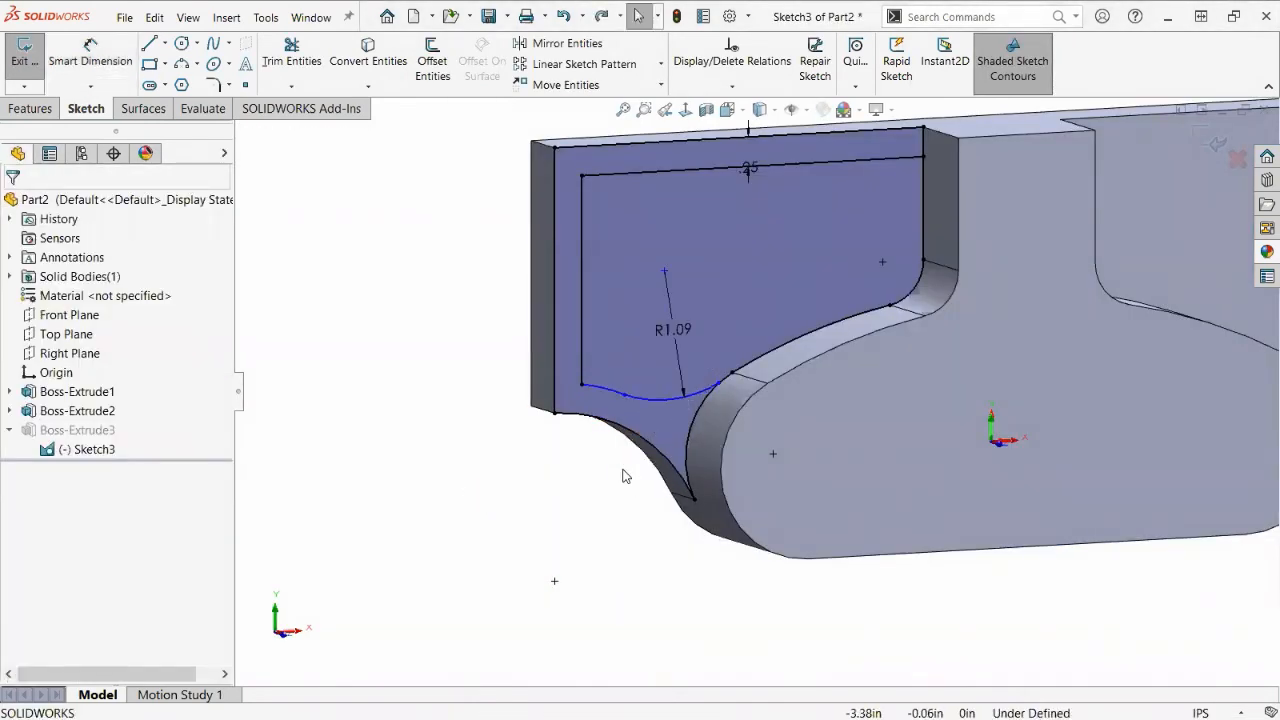
# Make the offset arc's centre point coincident with the centre of the profile's lower arc.
pyautogui.click(612, 393)
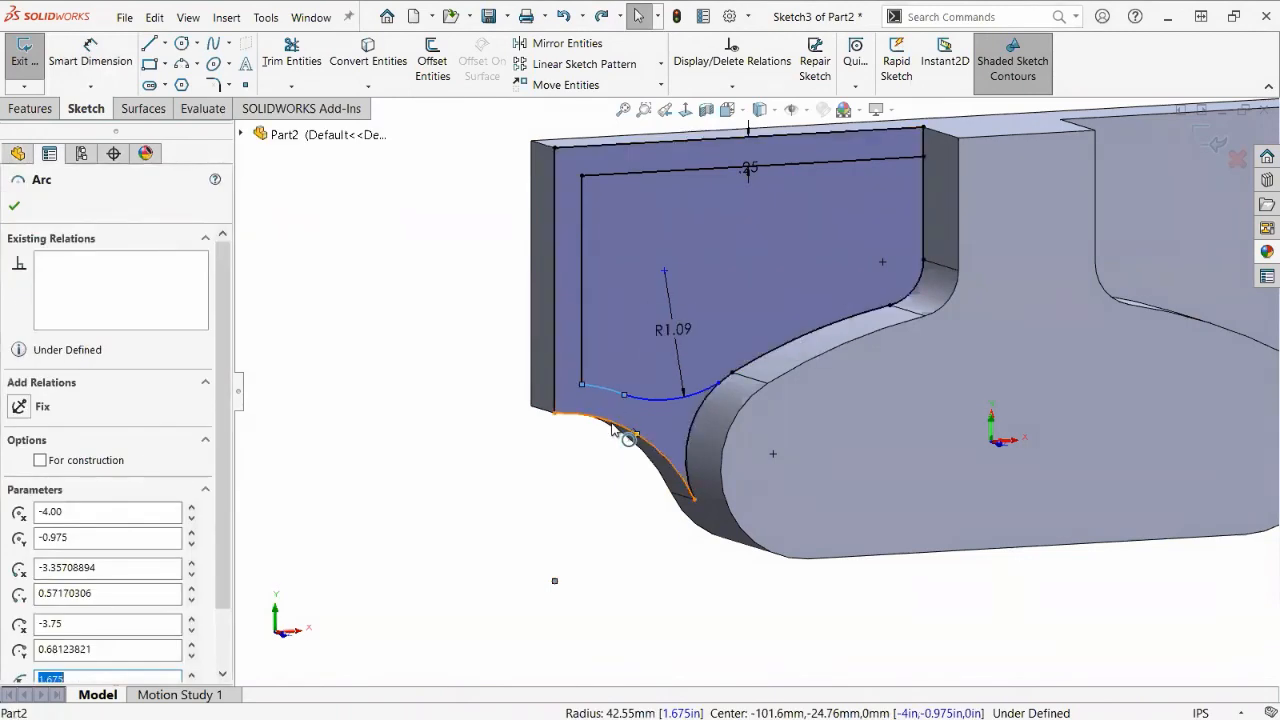
pyautogui.keyDown('ctrl'); pyautogui.click(612, 428); pyautogui.keyUp('ctrl')
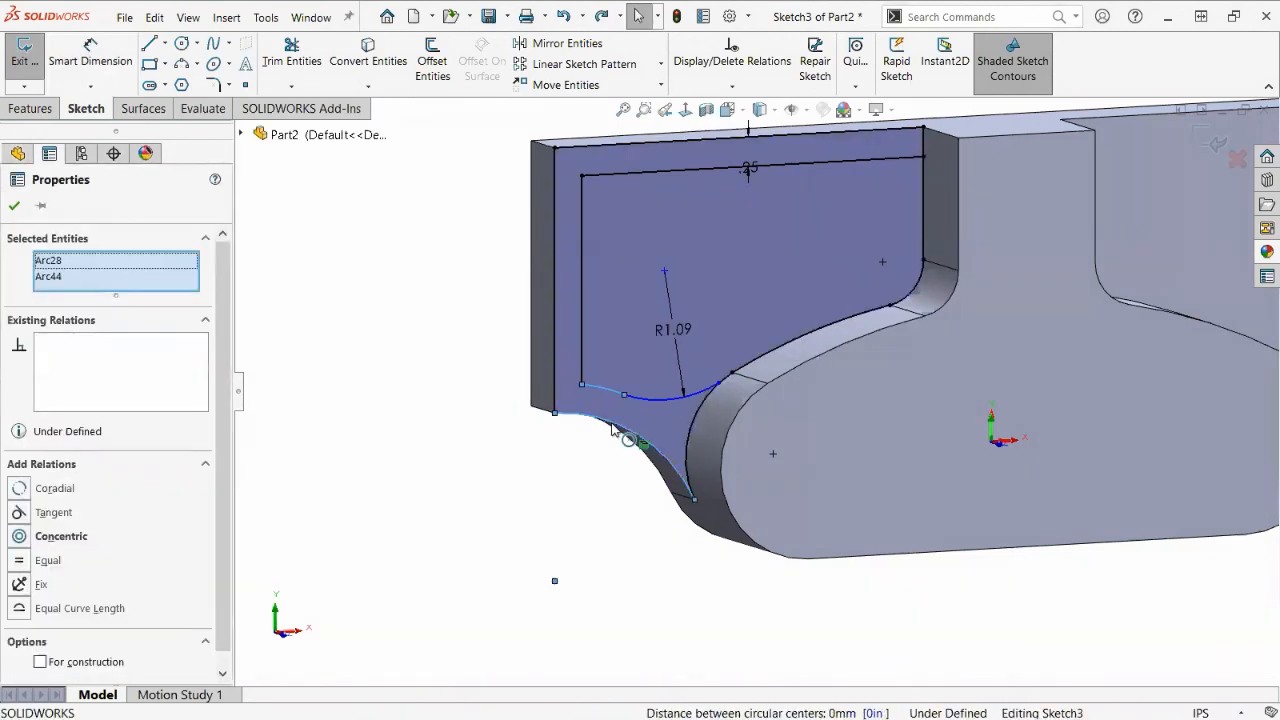
pyautogui.click(606, 543)
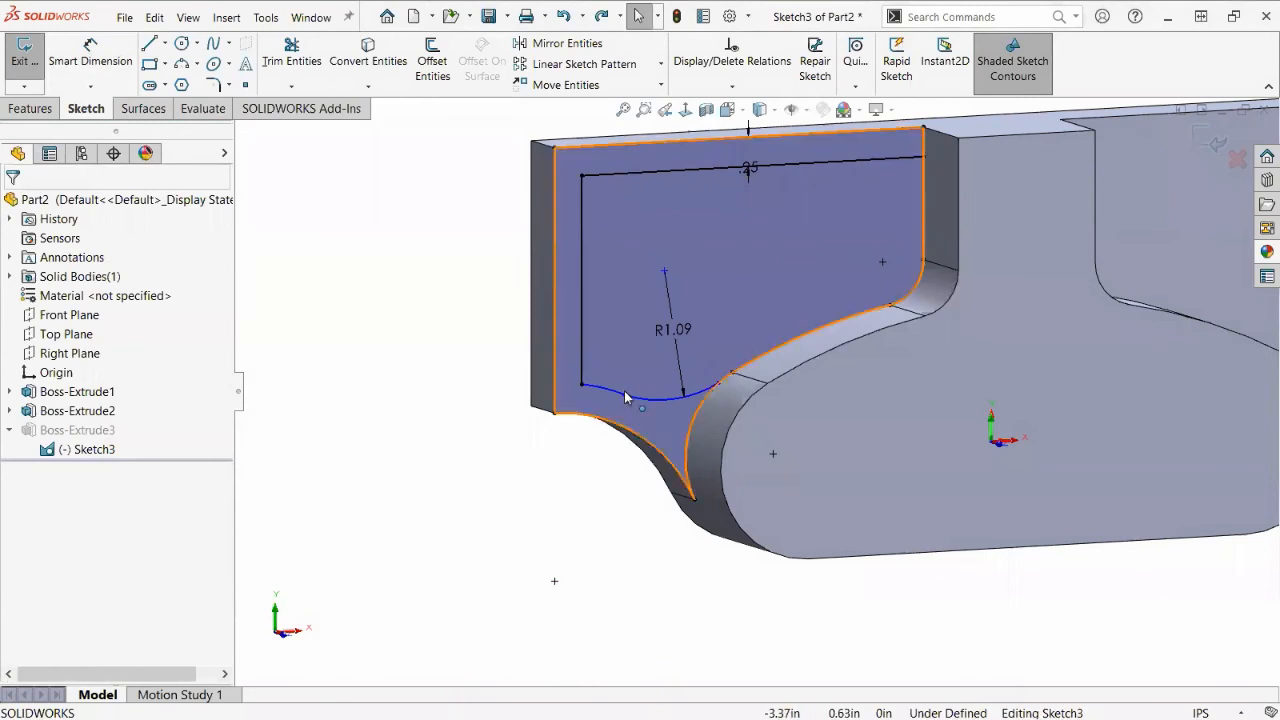
pyautogui.moveTo(625, 393); pyautogui.dragTo(630, 378)
pyautogui.moveTo(654, 602); pyautogui.dragTo(546, 570)
pyautogui.click(617, 575)
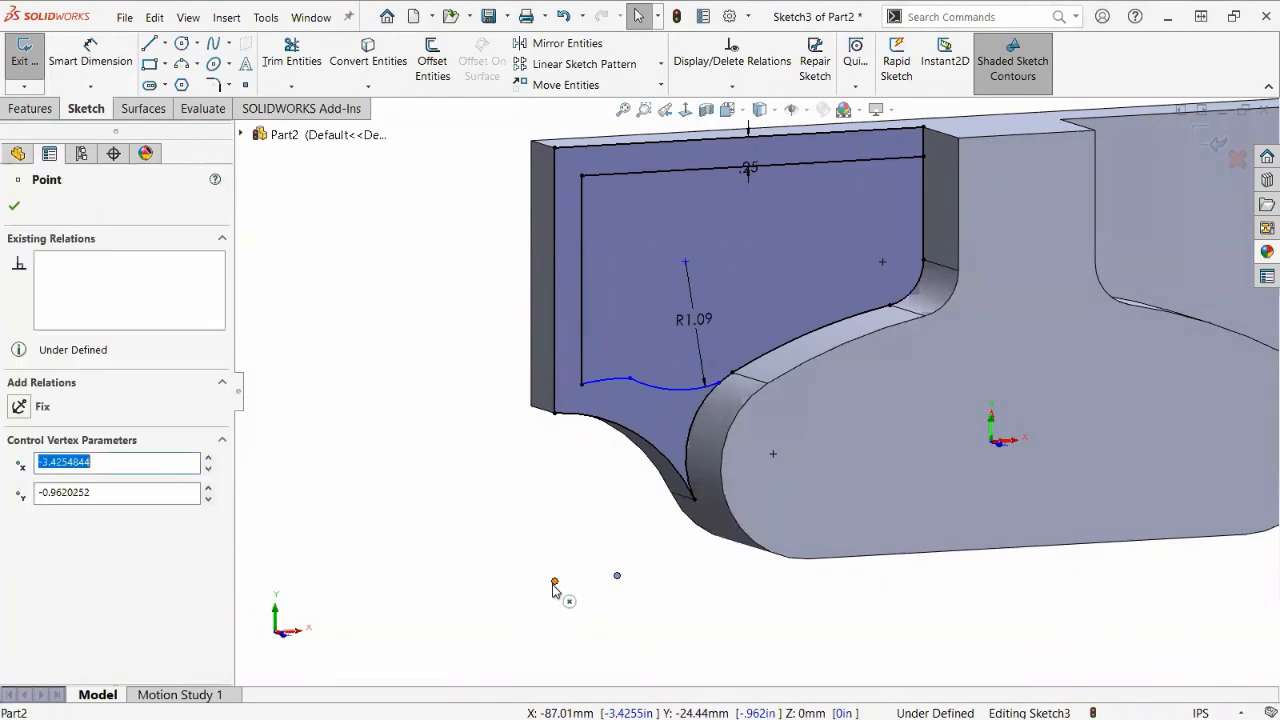
pyautogui.keyDown('ctrl'); pyautogui.click(554, 583); pyautogui.keyUp('ctrl')
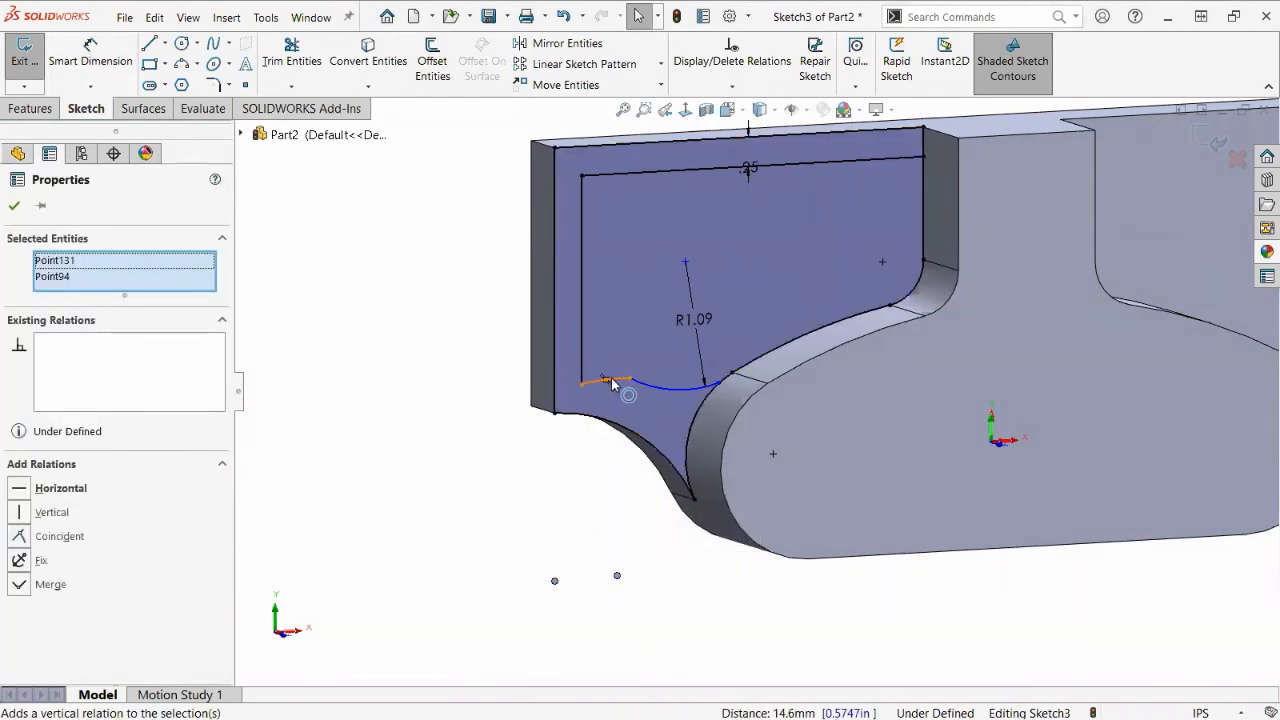
pyautogui.click(19, 537)
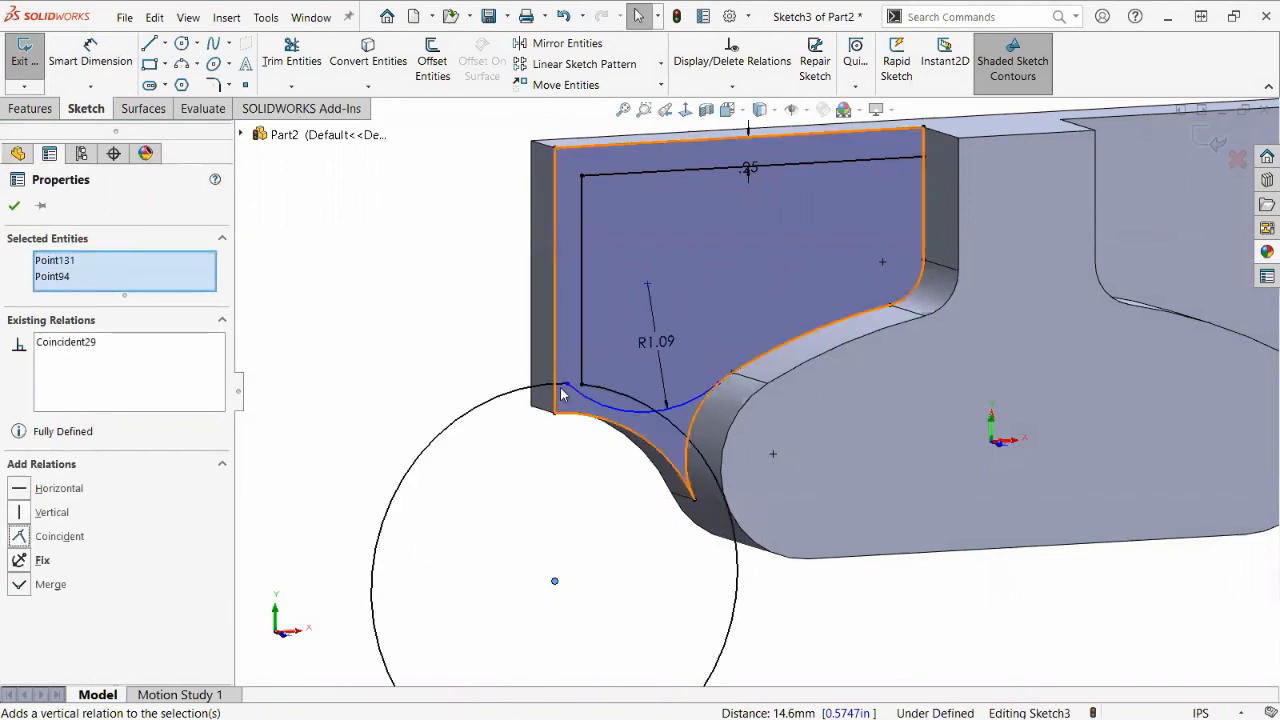
# Move the junction of the offset arc and three-point arc back inside the profile, past the inner vertical line.
pyautogui.moveTo(568, 388); pyautogui.dragTo(476, 524)
pyautogui.moveTo(508, 431)
pyautogui.mouseDown()
pyautogui.moveTo(648, 394)
pyautogui.moveTo(662, 402)
pyautogui.moveTo(612, 386)
pyautogui.mouseUp()
pyautogui.click(357, 482)
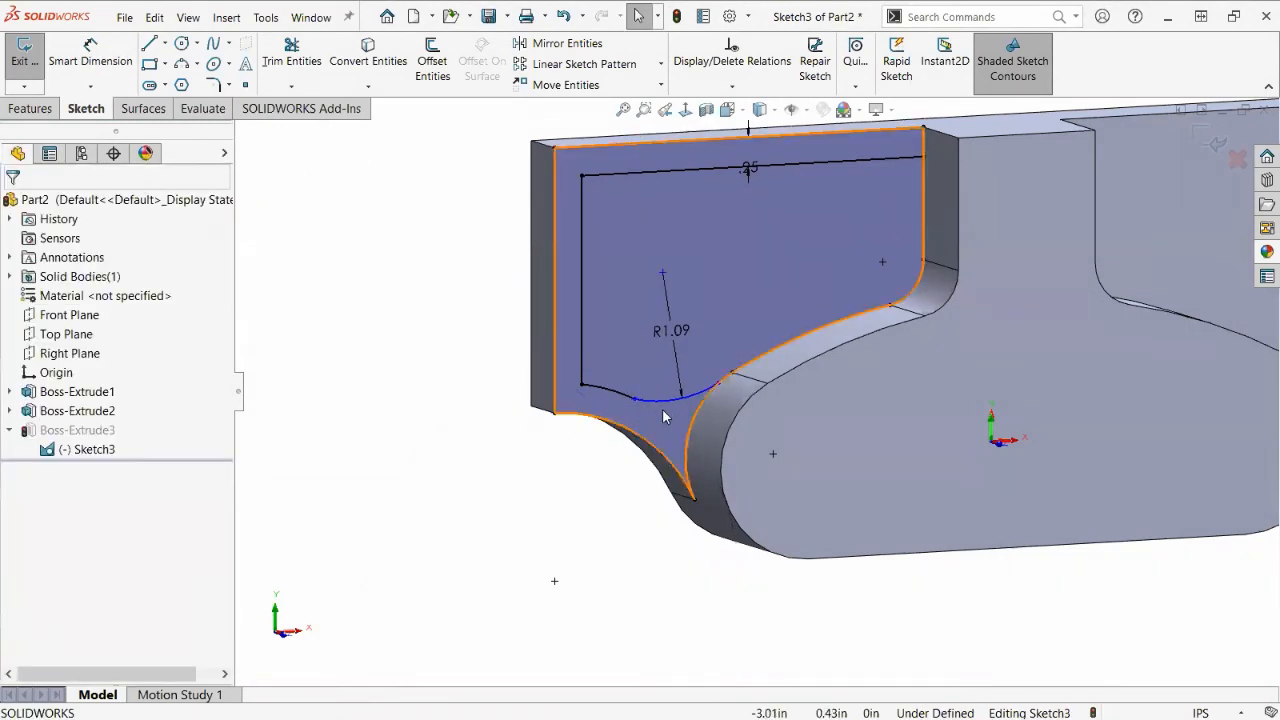
# Add a tangent relation between the three-point arc and the offset arc.
pyautogui.scroll(-3, 665, 417)
pyautogui.click(608, 362)
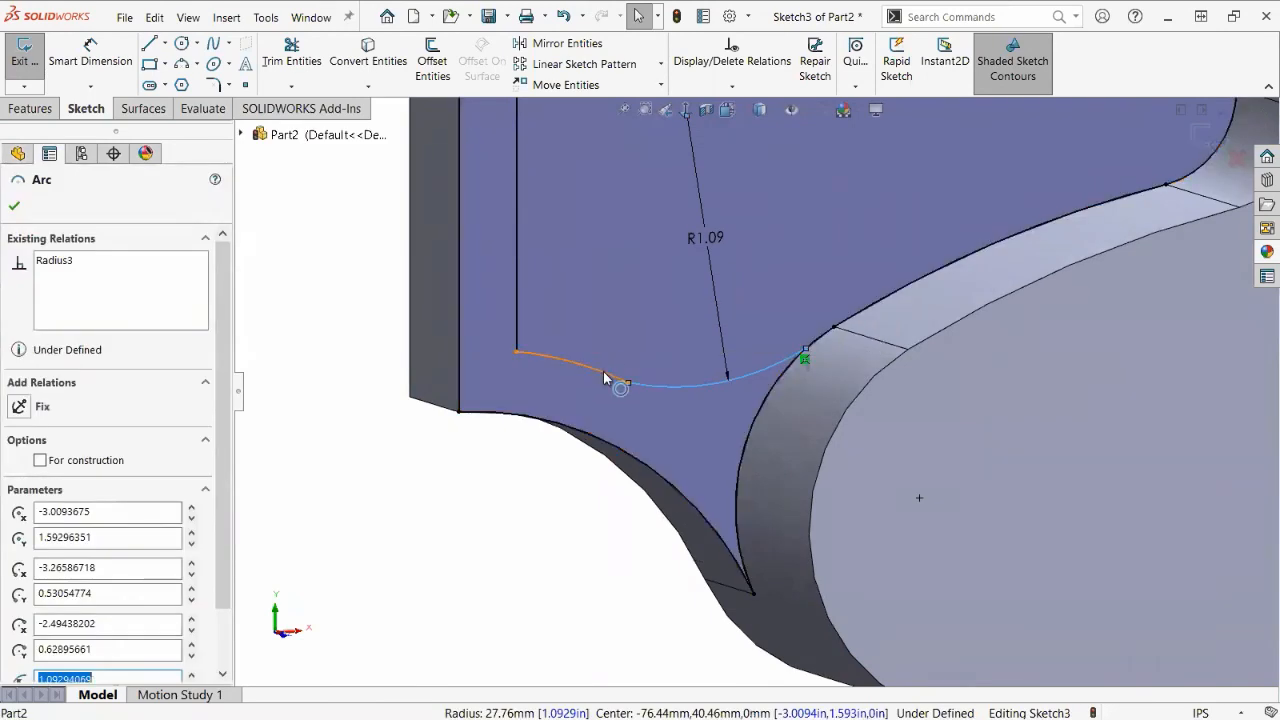
pyautogui.keyDown('ctrl'); pyautogui.click(605, 378); pyautogui.keyUp('ctrl')
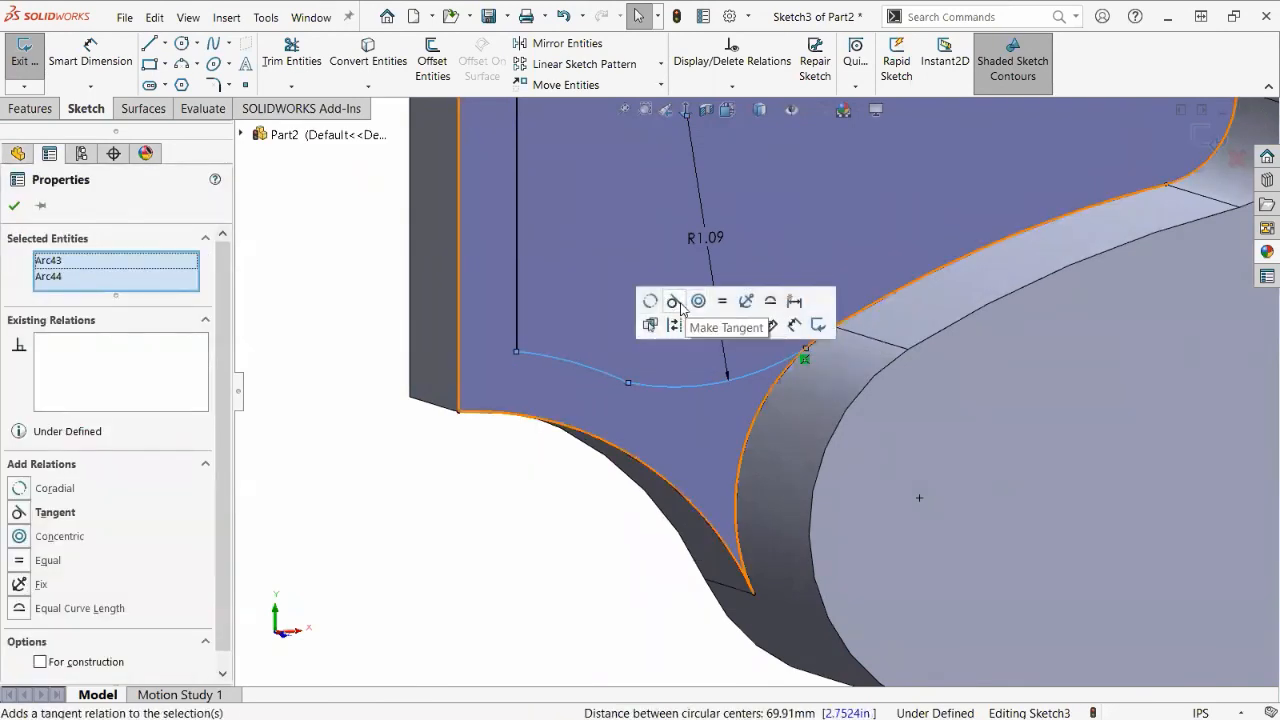
pyautogui.click(676, 306)
pyautogui.click(551, 517)
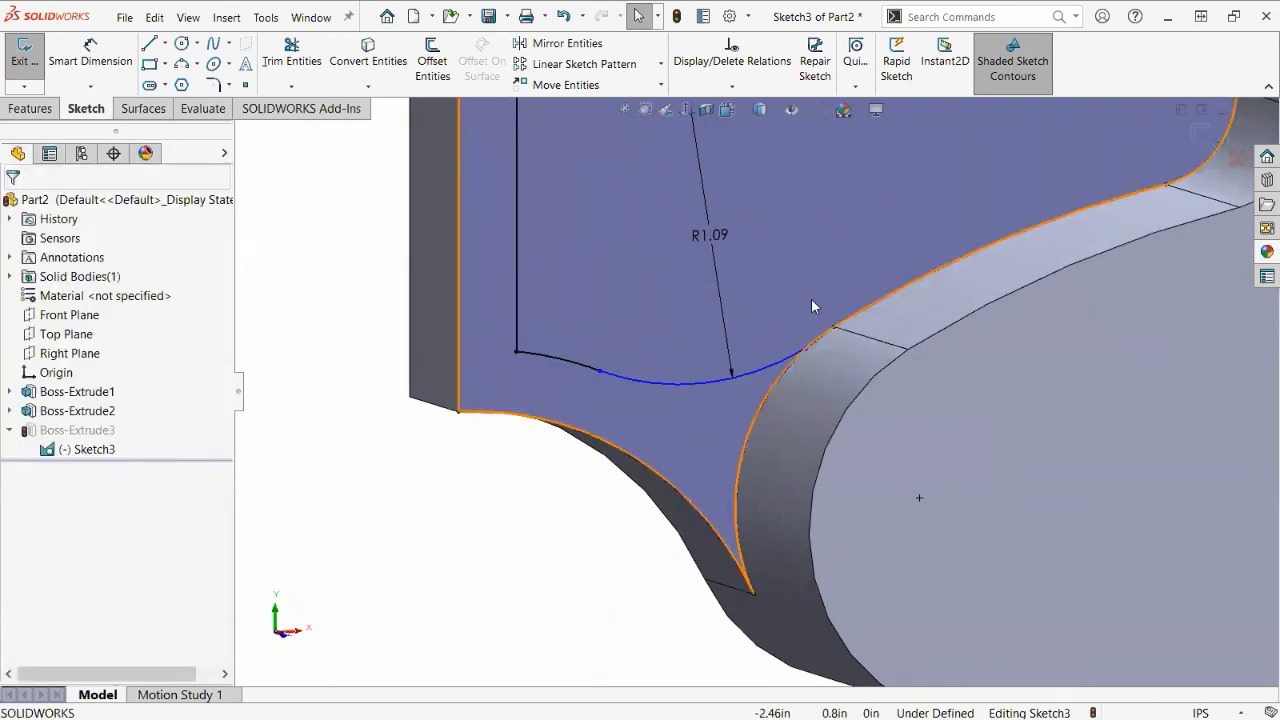
# Set the three-point arc's radius to 0.375 in.
pyautogui.scroll(3, 811, 299)
pyautogui.doubleClick(737, 329)
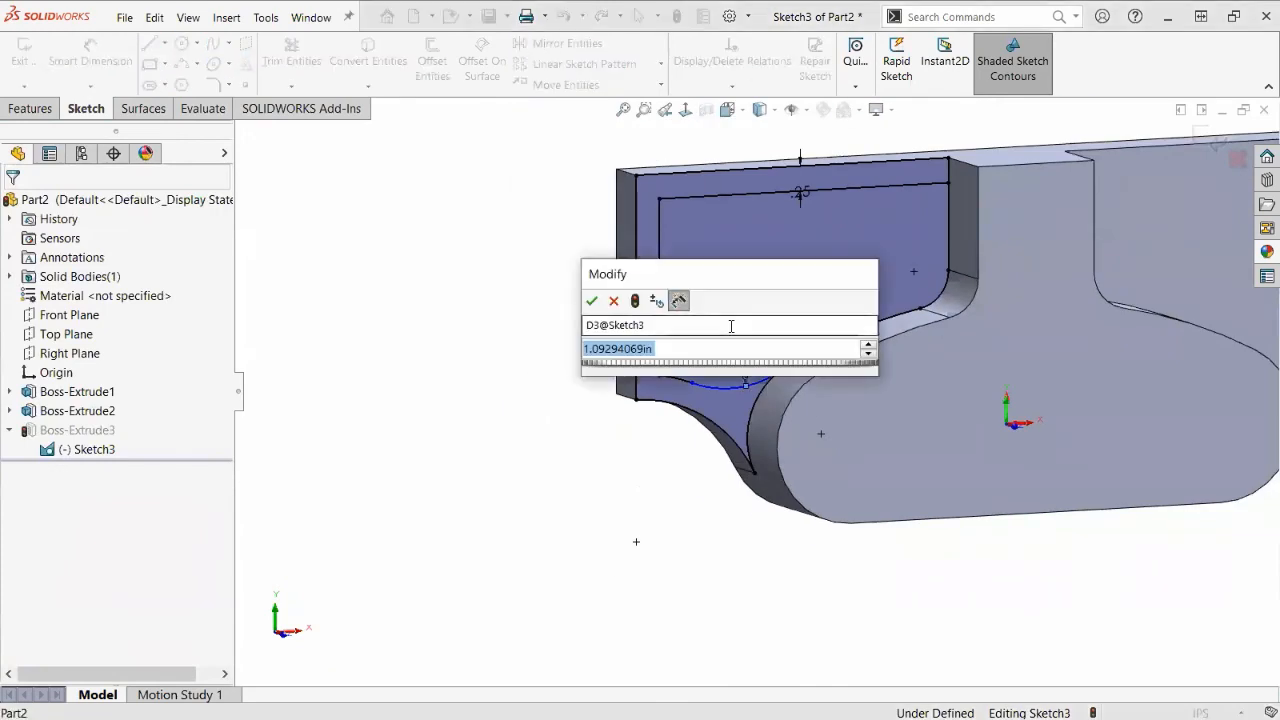
pyautogui.write('.37')
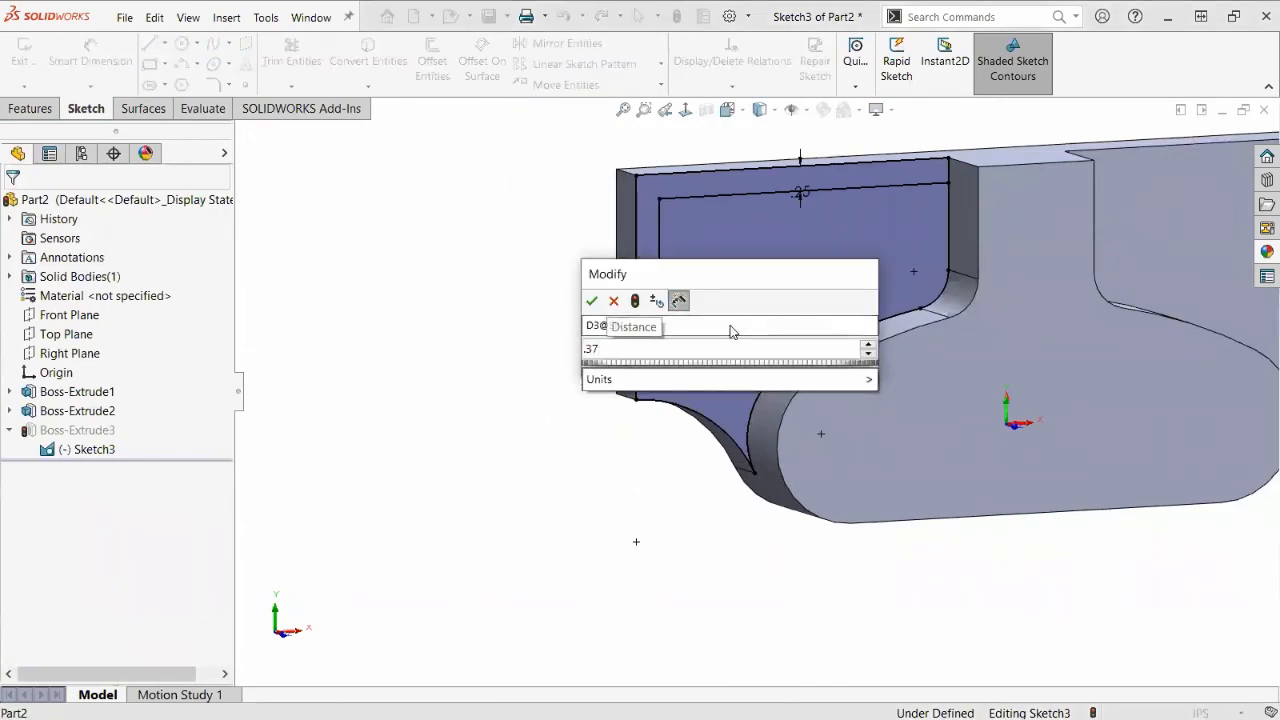
pyautogui.write('5')
pyautogui.press('Return')
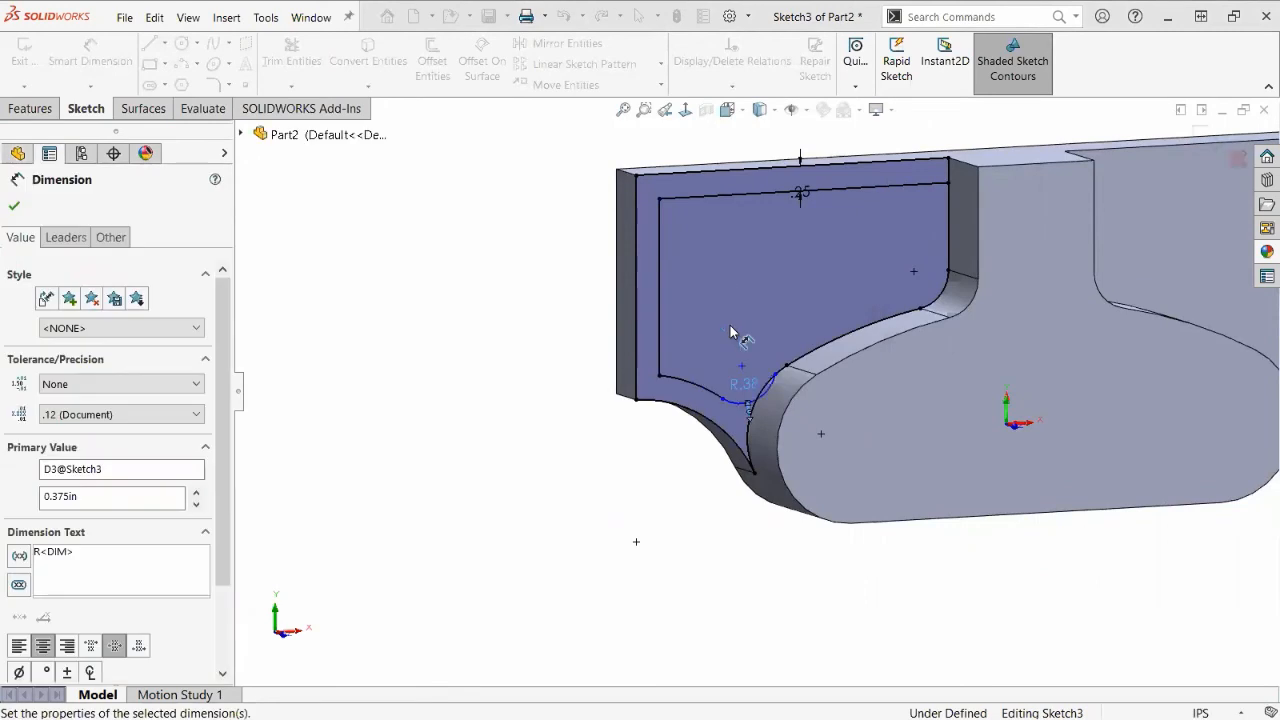
# Make the three-point arc tangent to the profile's curved edge.
pyautogui.moveTo(820, 434); pyautogui.dragTo(768, 380, button='middle')
pyautogui.scroll(-5, 766, 378)
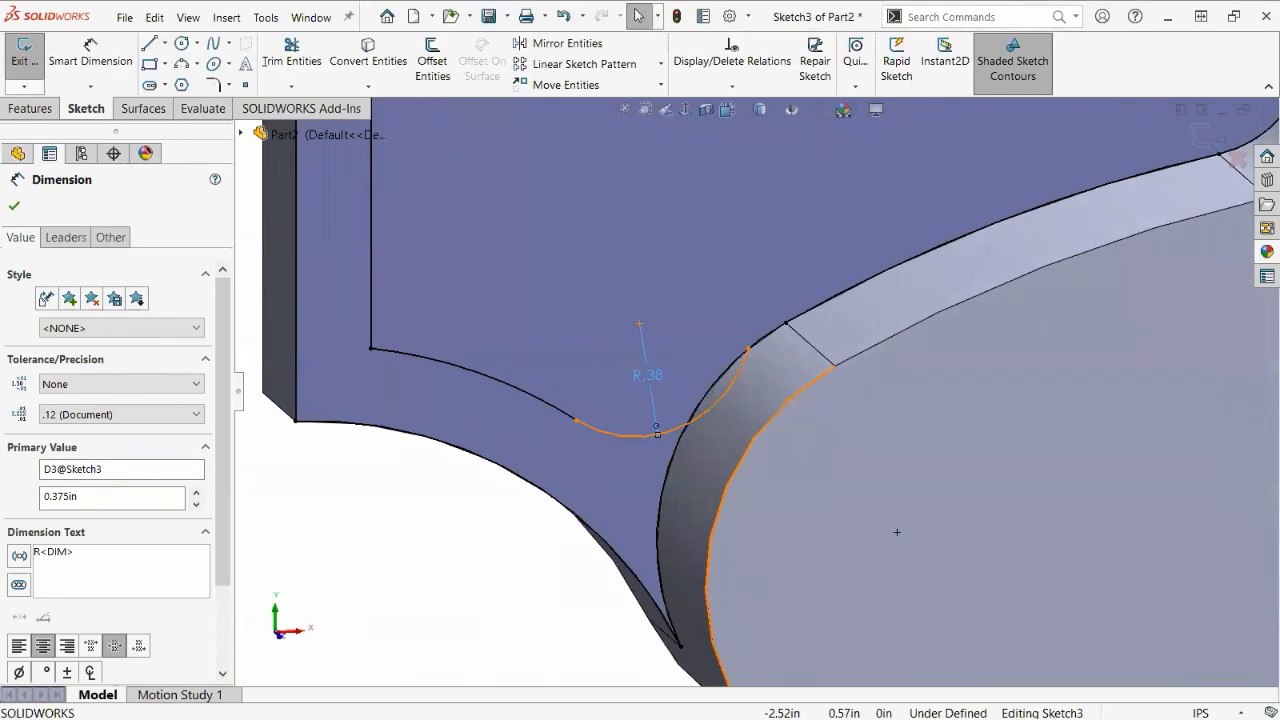
pyautogui.click(744, 366)
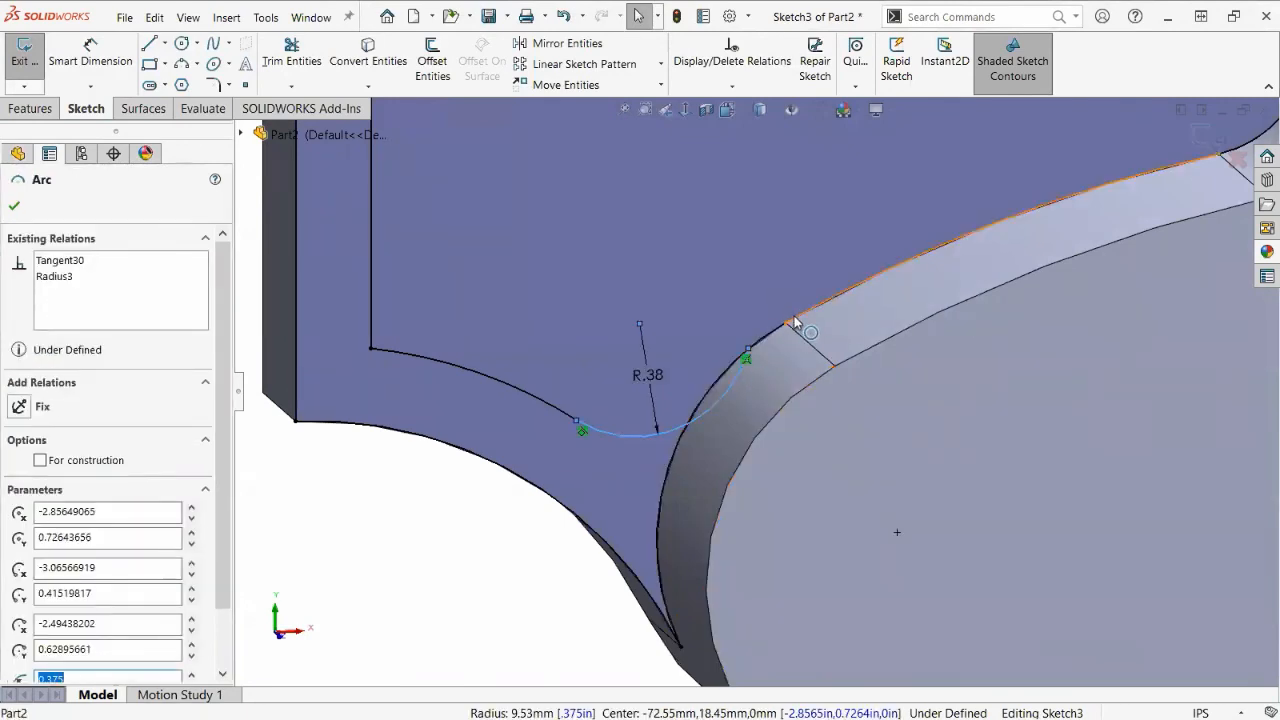
pyautogui.keyDown('ctrl'); pyautogui.click(766, 343); pyautogui.keyUp('ctrl')
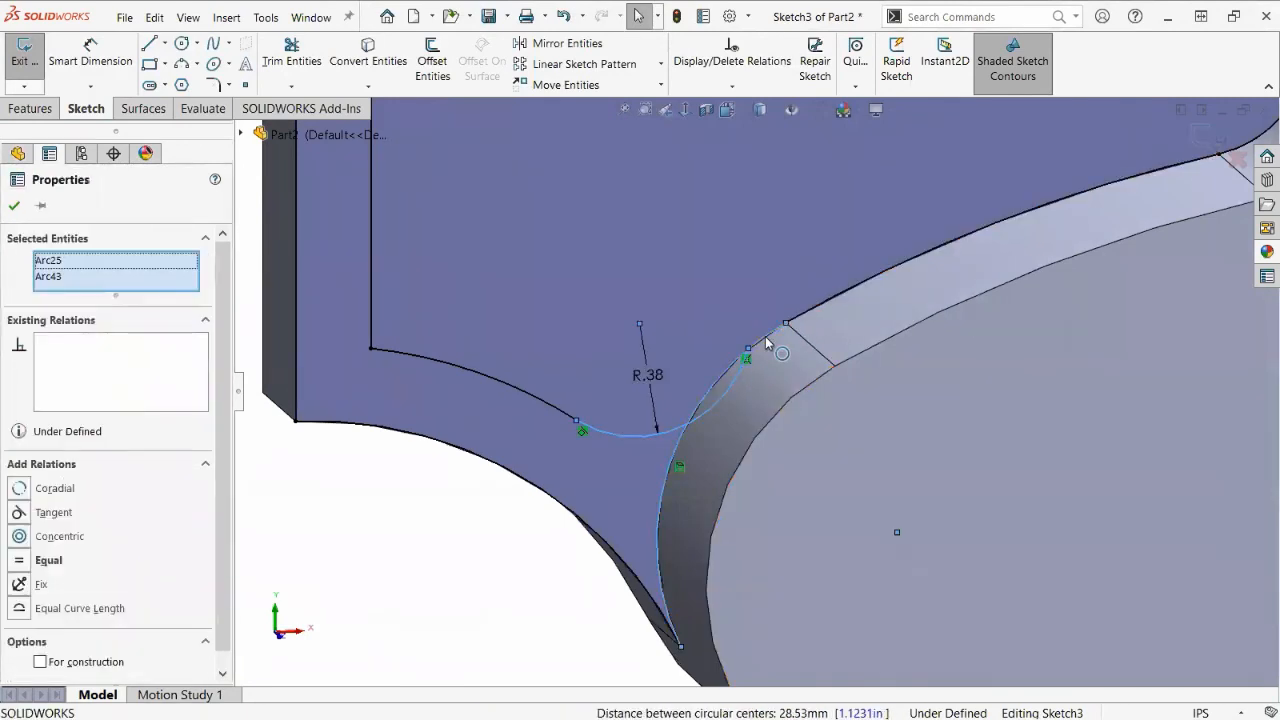
pyautogui.click(836, 267)
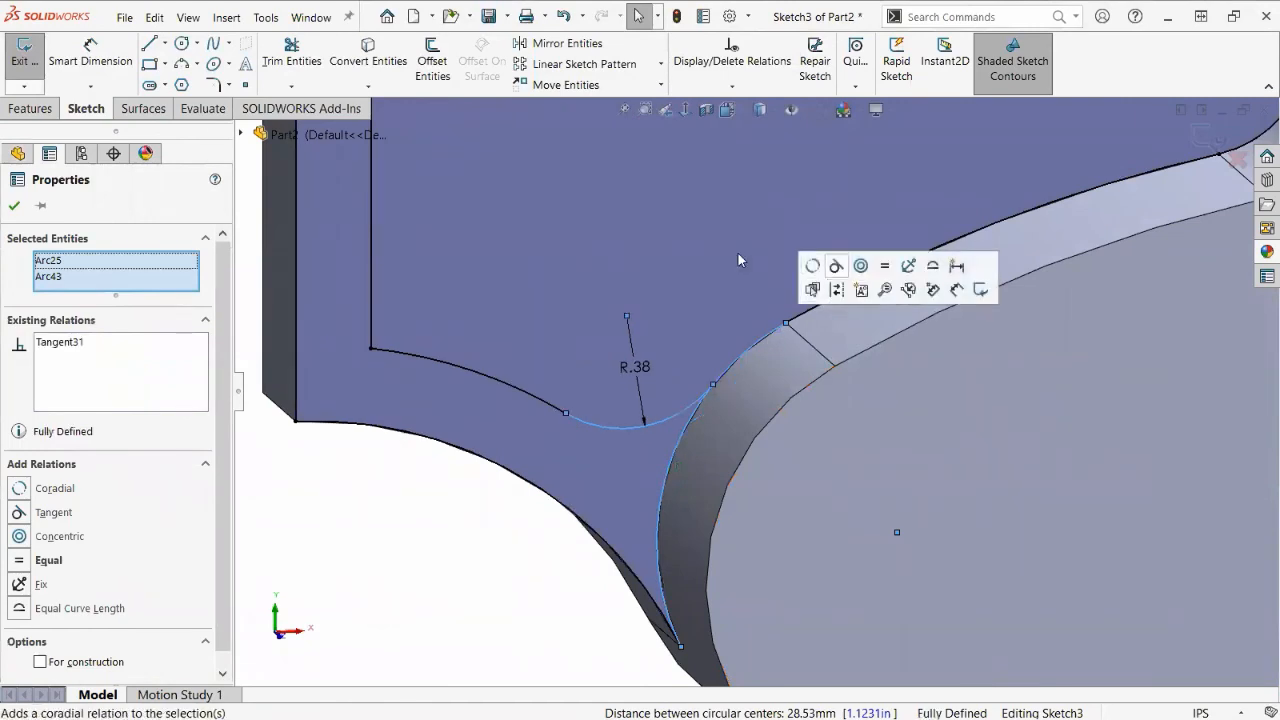
pyautogui.click(433, 568)
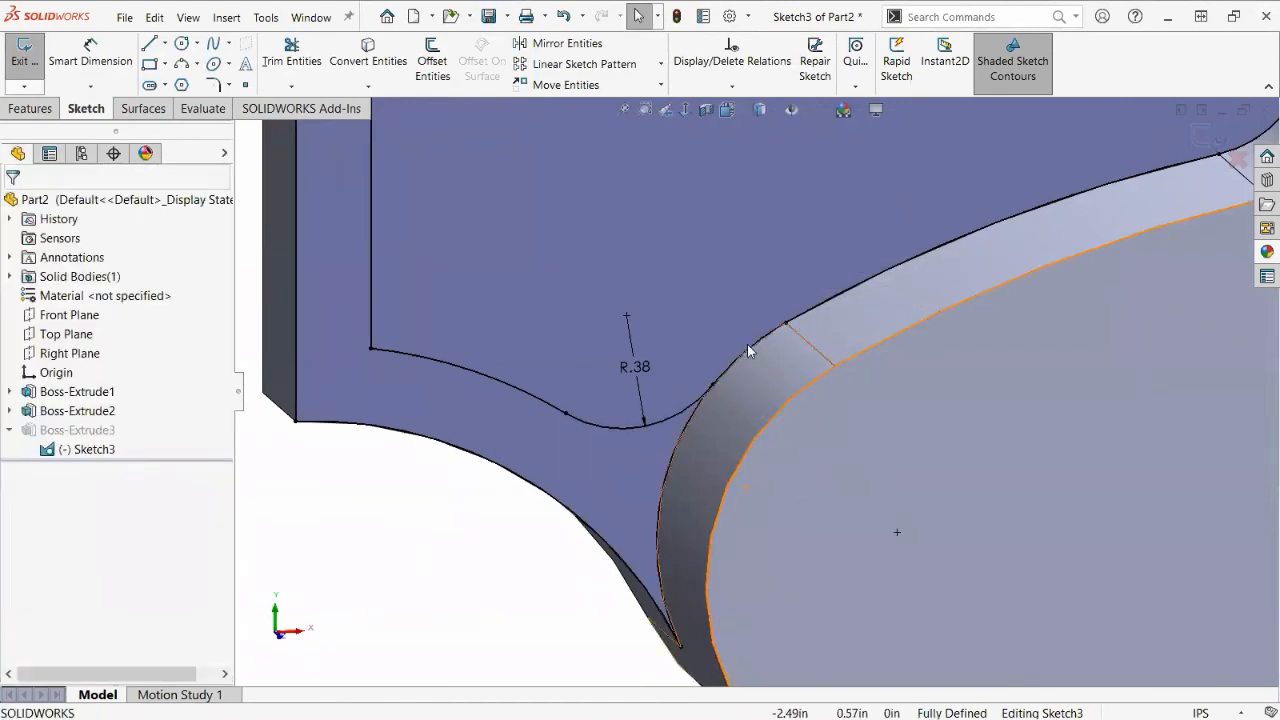
# Power-trim the profile segments bordering the recess, from the three-point arc up to the inner horizontal line.
pyautogui.scroll(3, 757, 346)
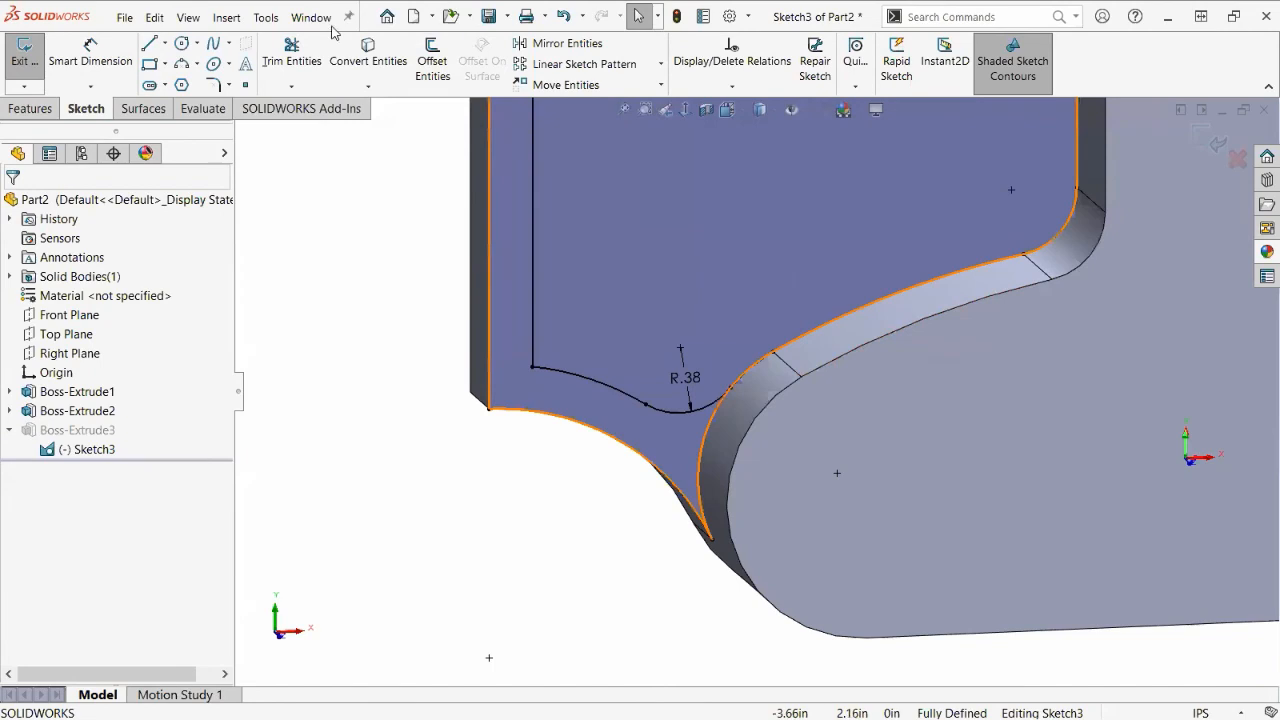
pyautogui.click(291, 50)
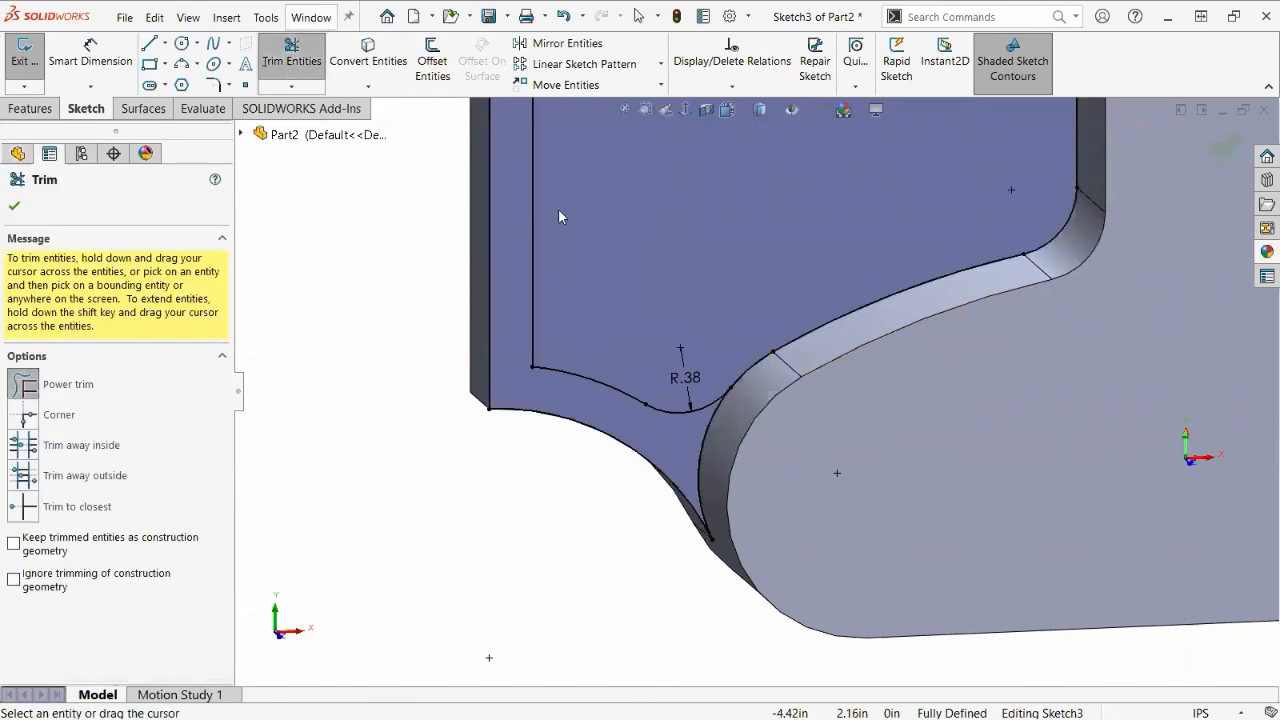
pyautogui.click(752, 366)
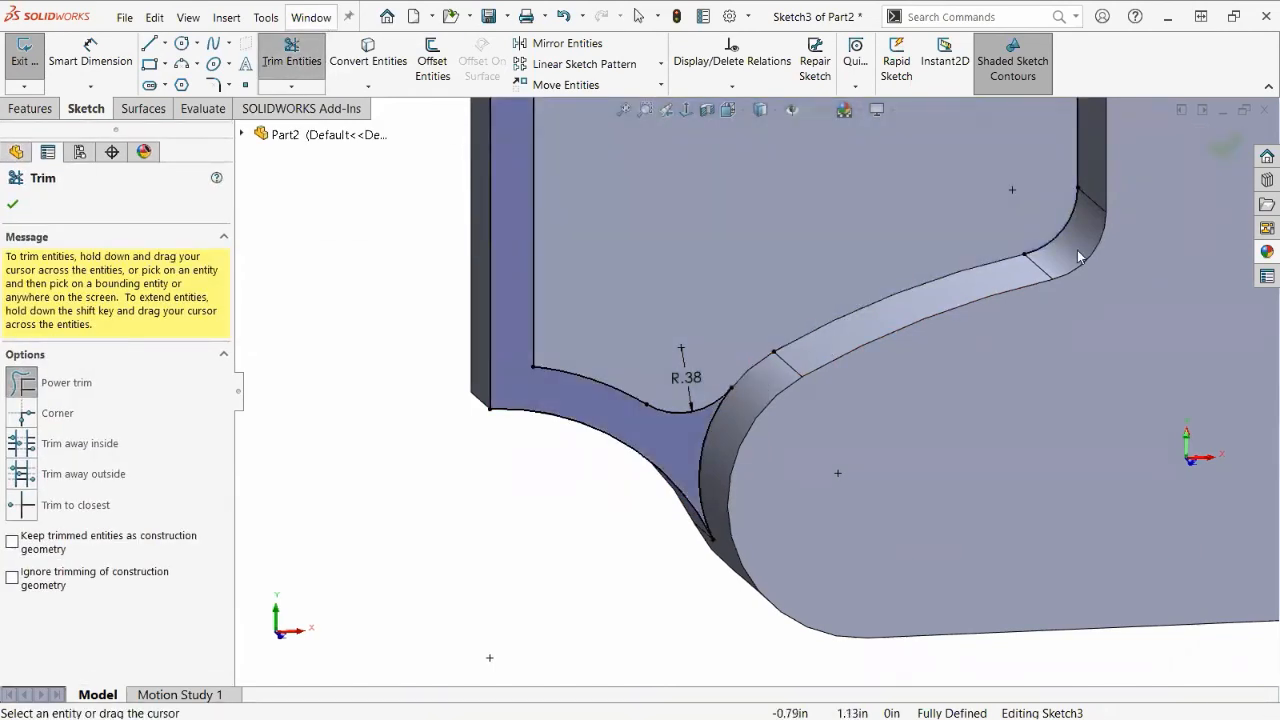
pyautogui.press('f')
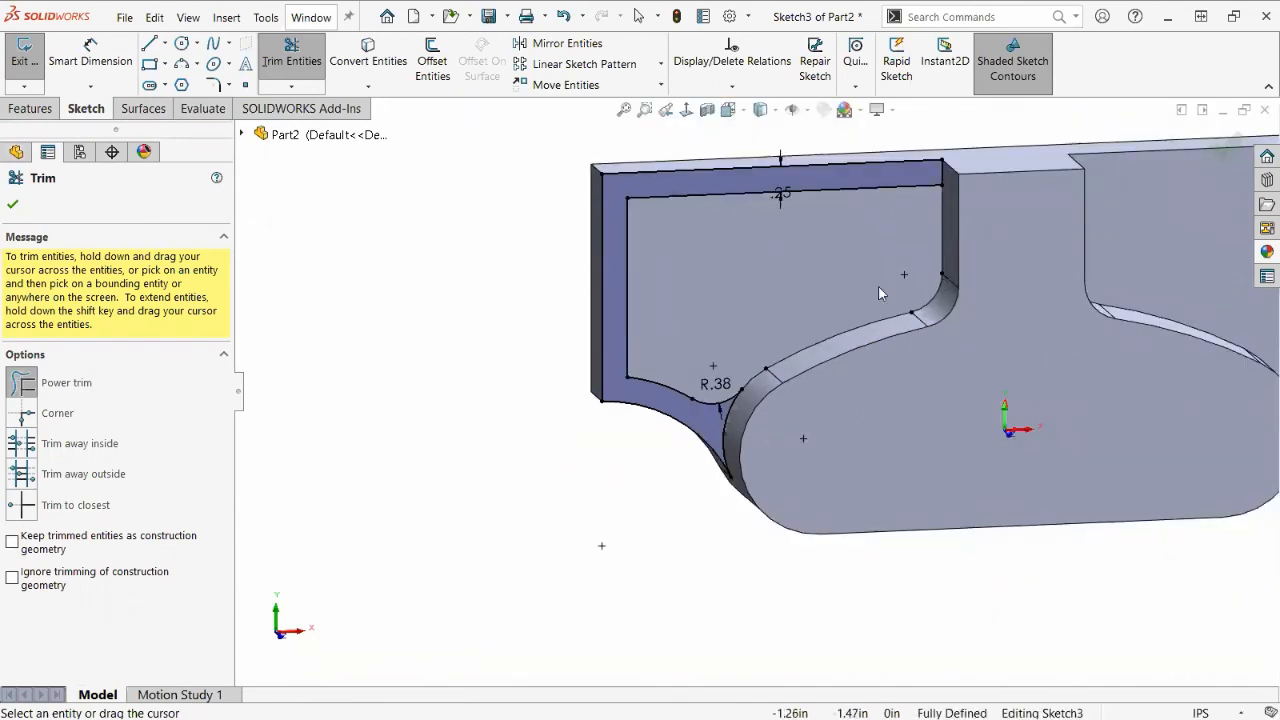
pyautogui.click(14, 206)
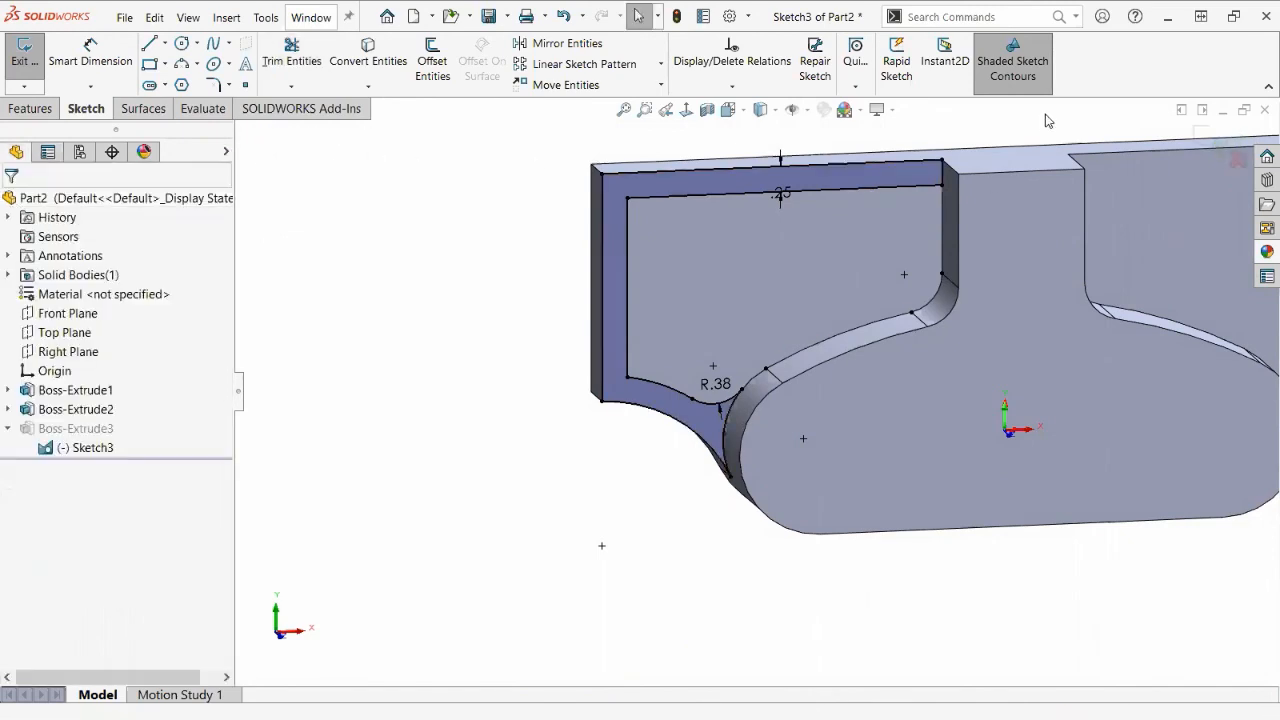
# Exit Sketch3 to rebuild Boss-Extrude3 with the reworked border and inspect the rebuilt border.
pyautogui.click(1207, 142)
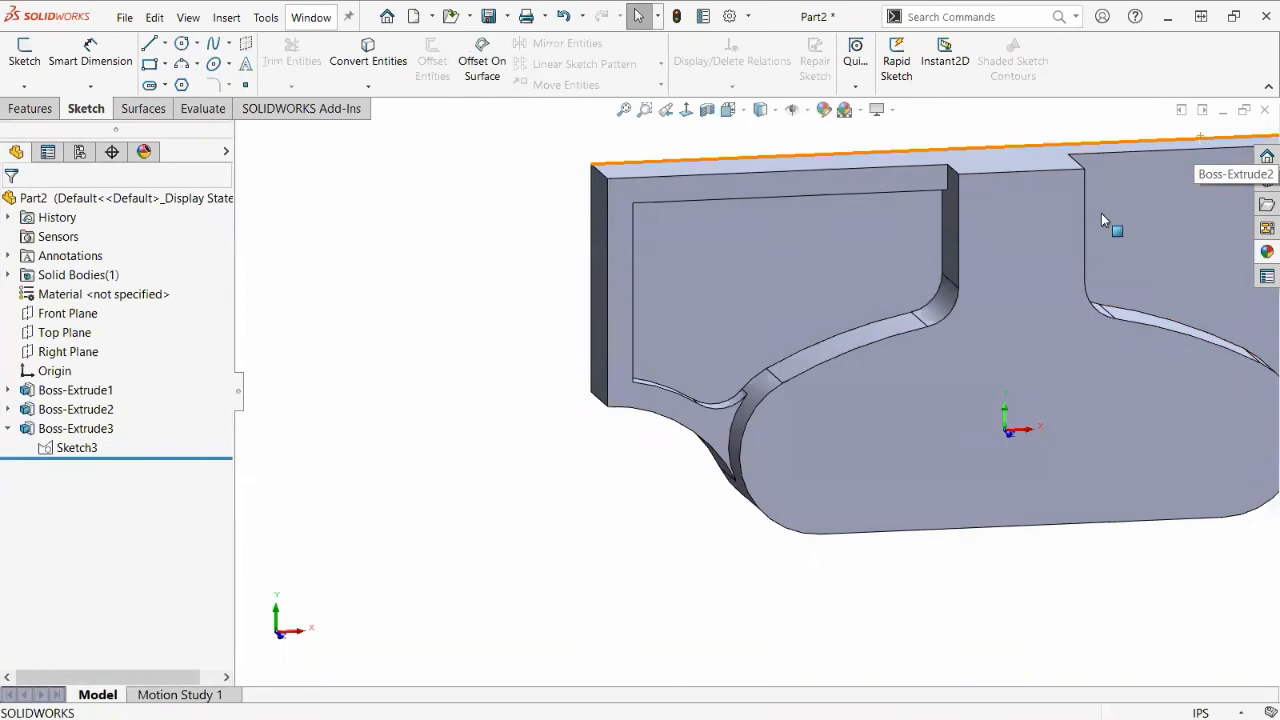
pyautogui.scroll(-3, 995, 368)
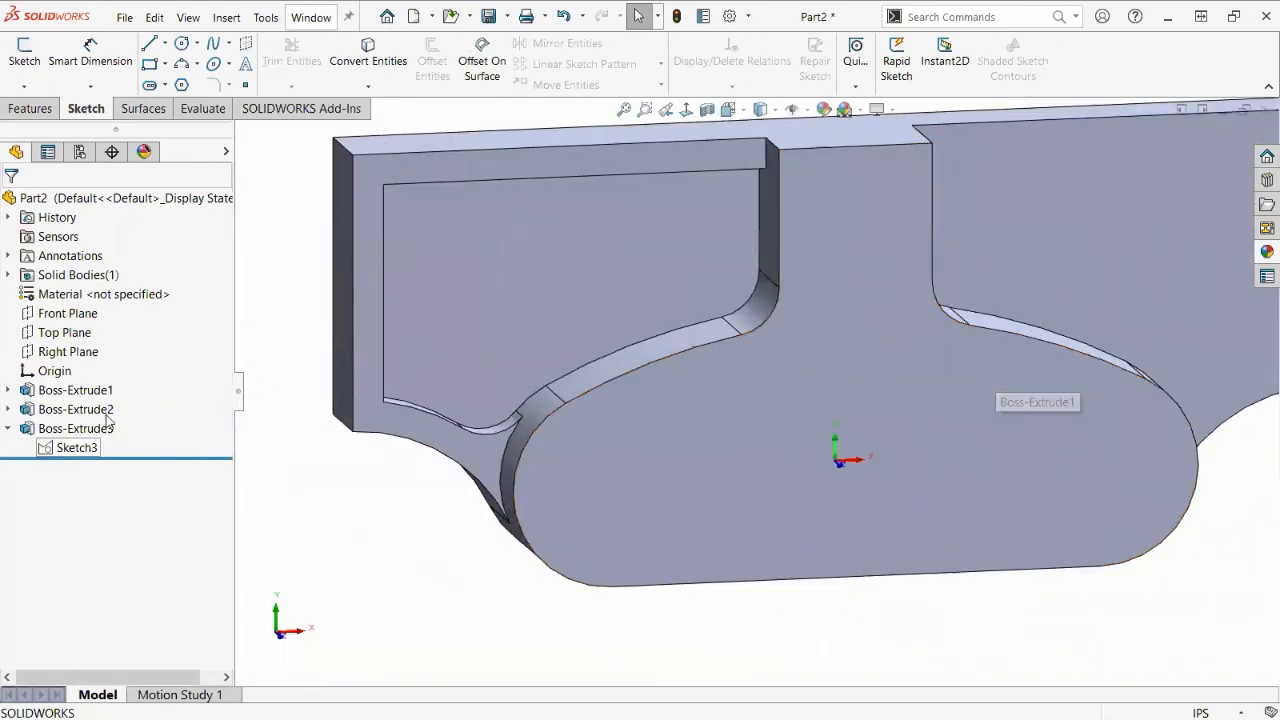
pyautogui.scroll(2, 600, 350)
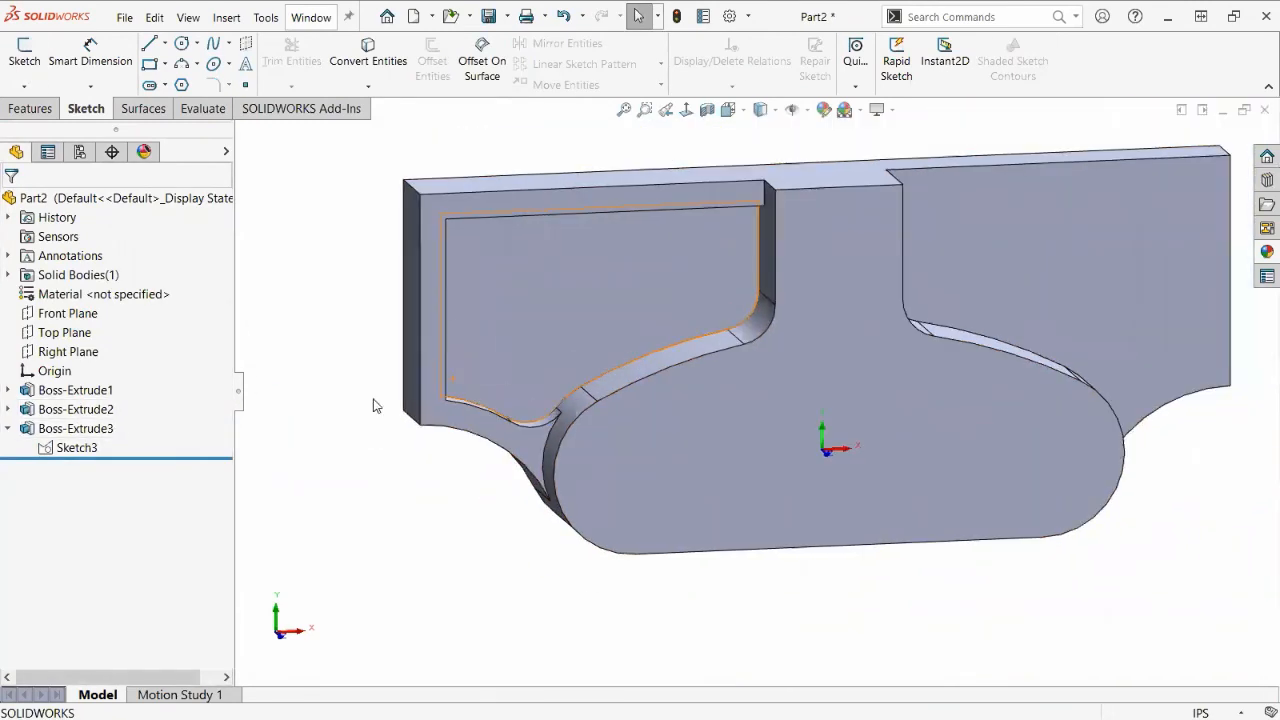
pyautogui.click(516, 442)
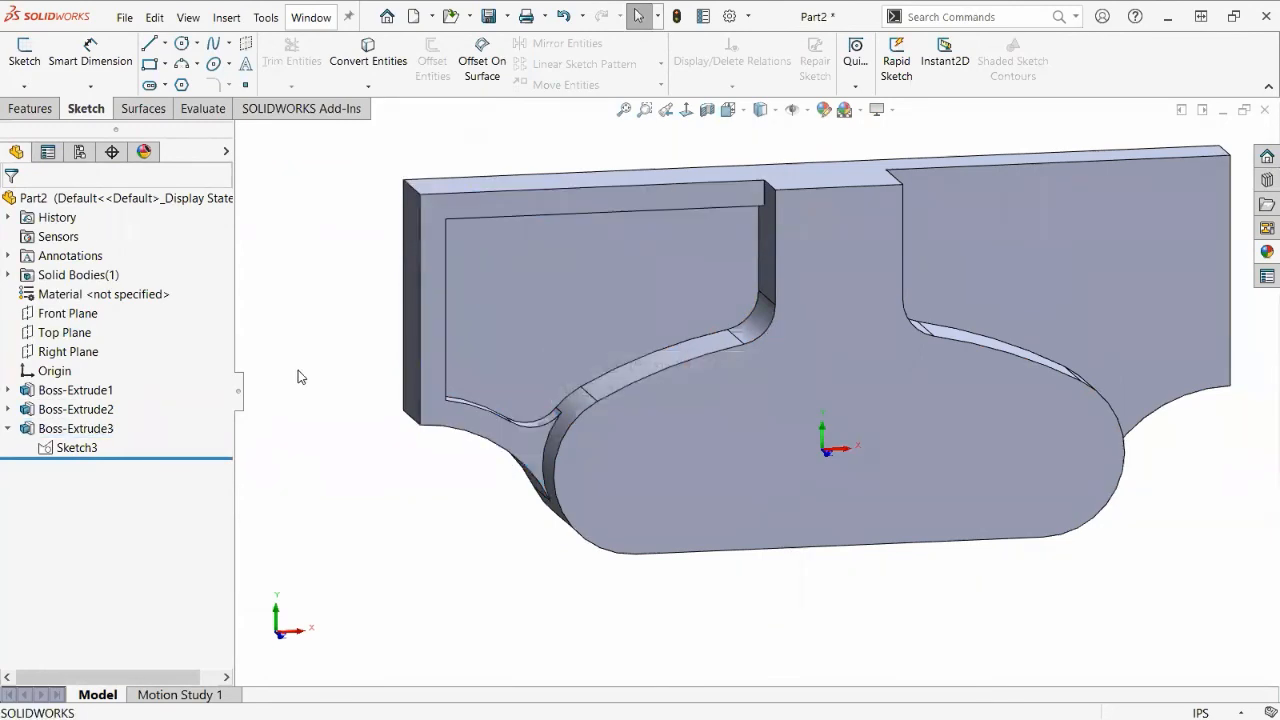
# Roll the reference part forward to include Boss-Extrude5, examine its raised lower lip, and return to Part2.
pyautogui.hotkey('ctrl', 'Tab')
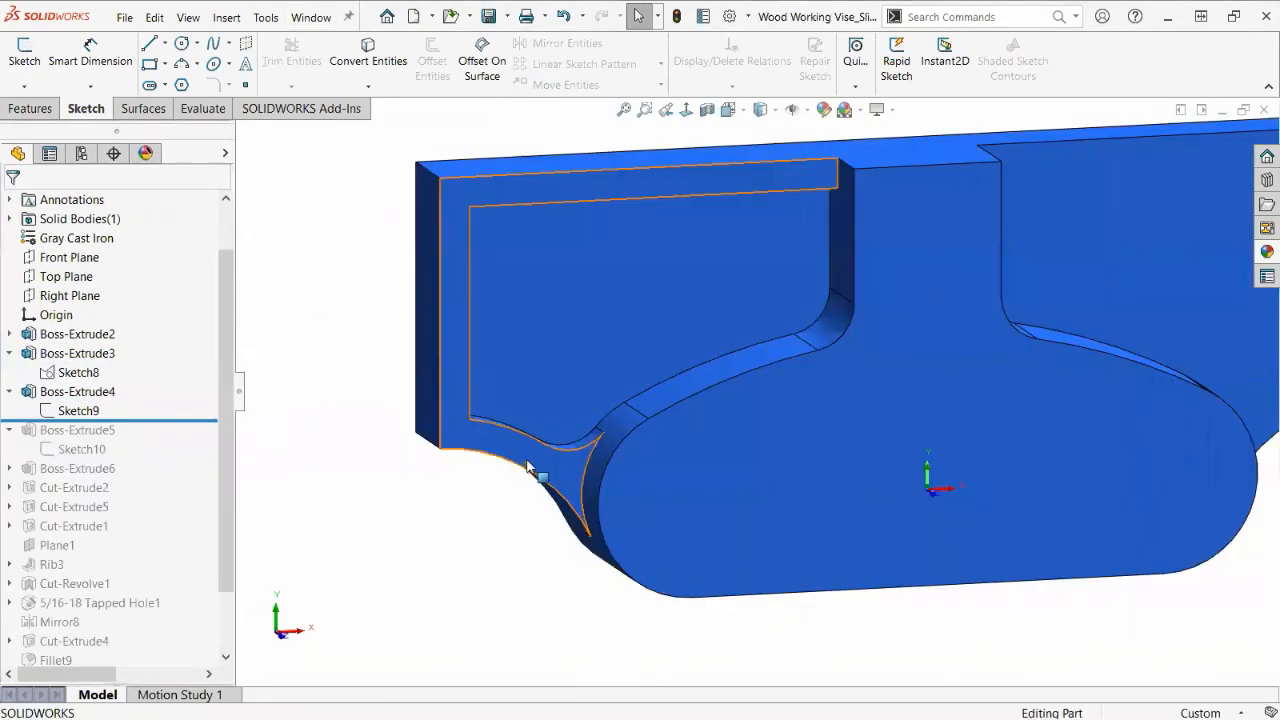
pyautogui.moveTo(200, 421); pyautogui.dragTo(200, 457)
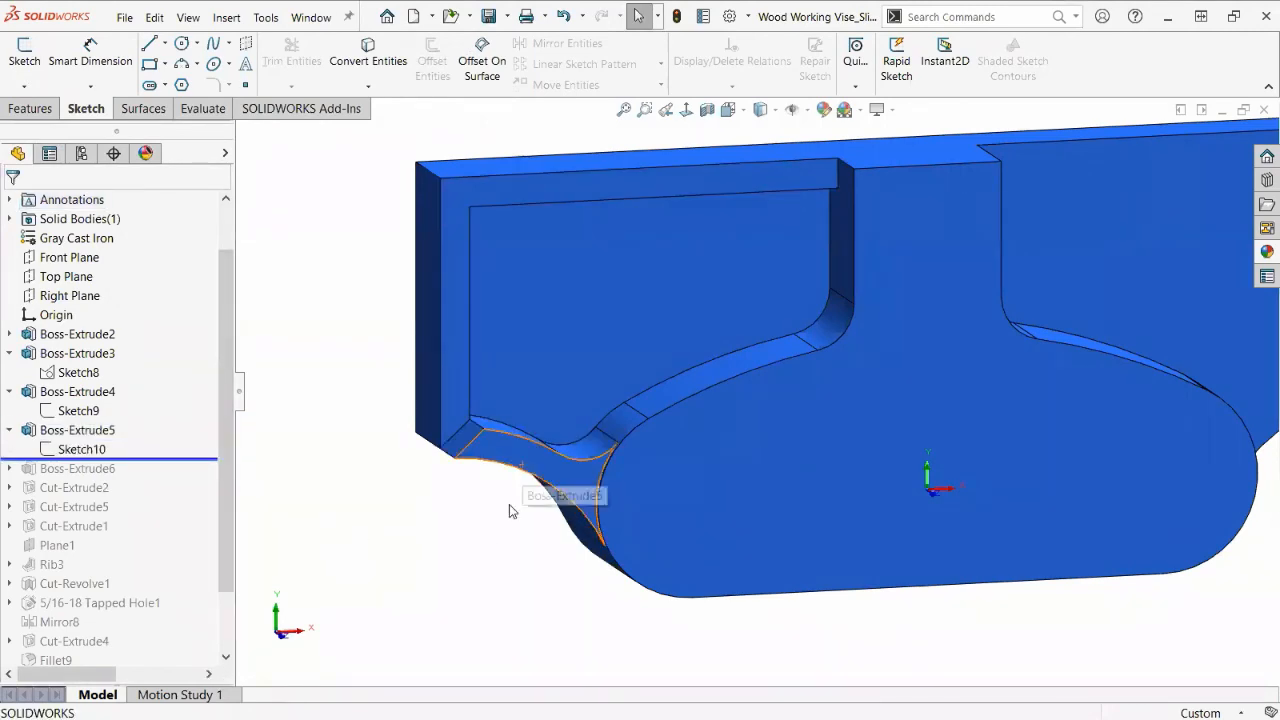
pyautogui.hotkey('ctrl', 'Tab')
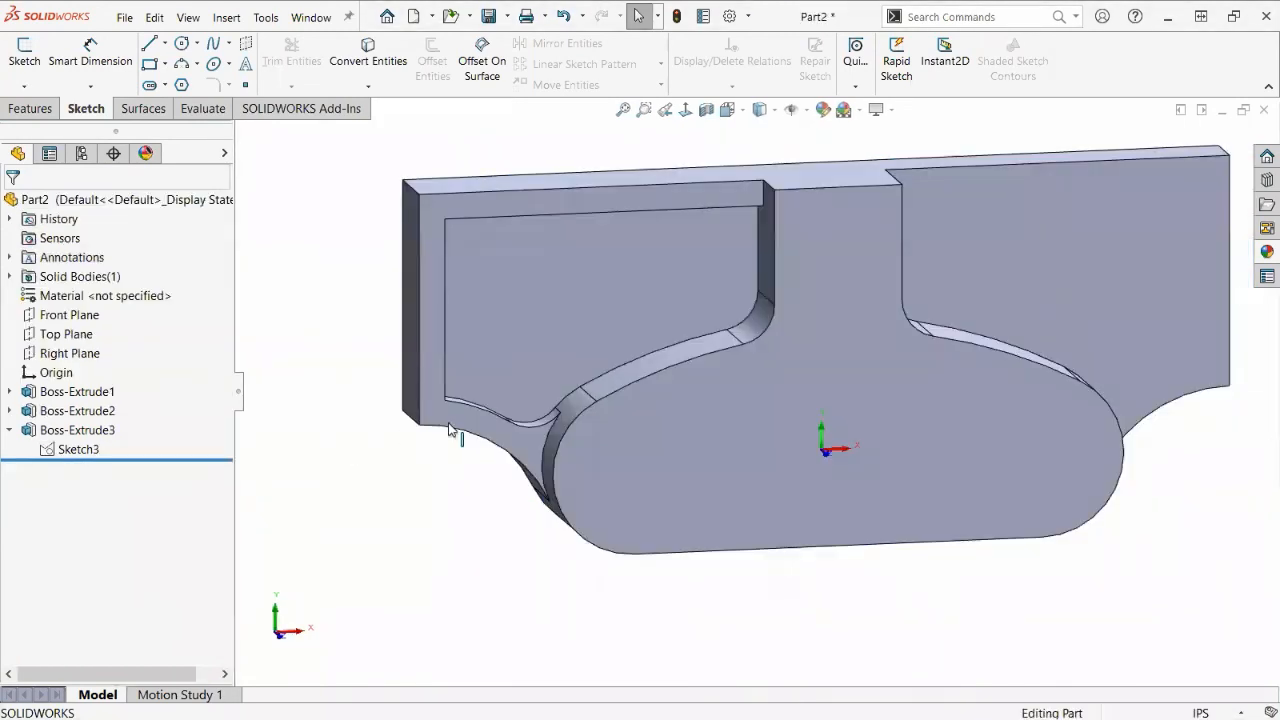
# Start a sketch on the border's front face and convert the lower section's arc edges into sketch entities.
pyautogui.click(491, 423)
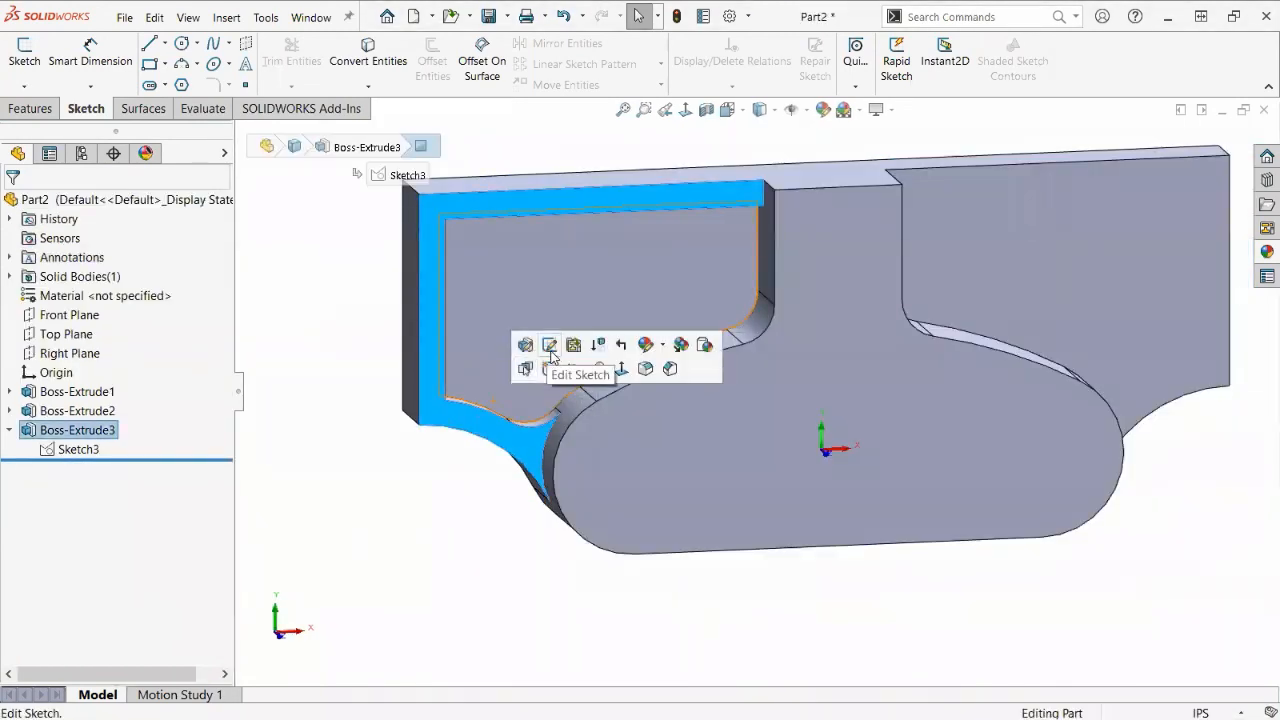
pyautogui.click(546, 369)
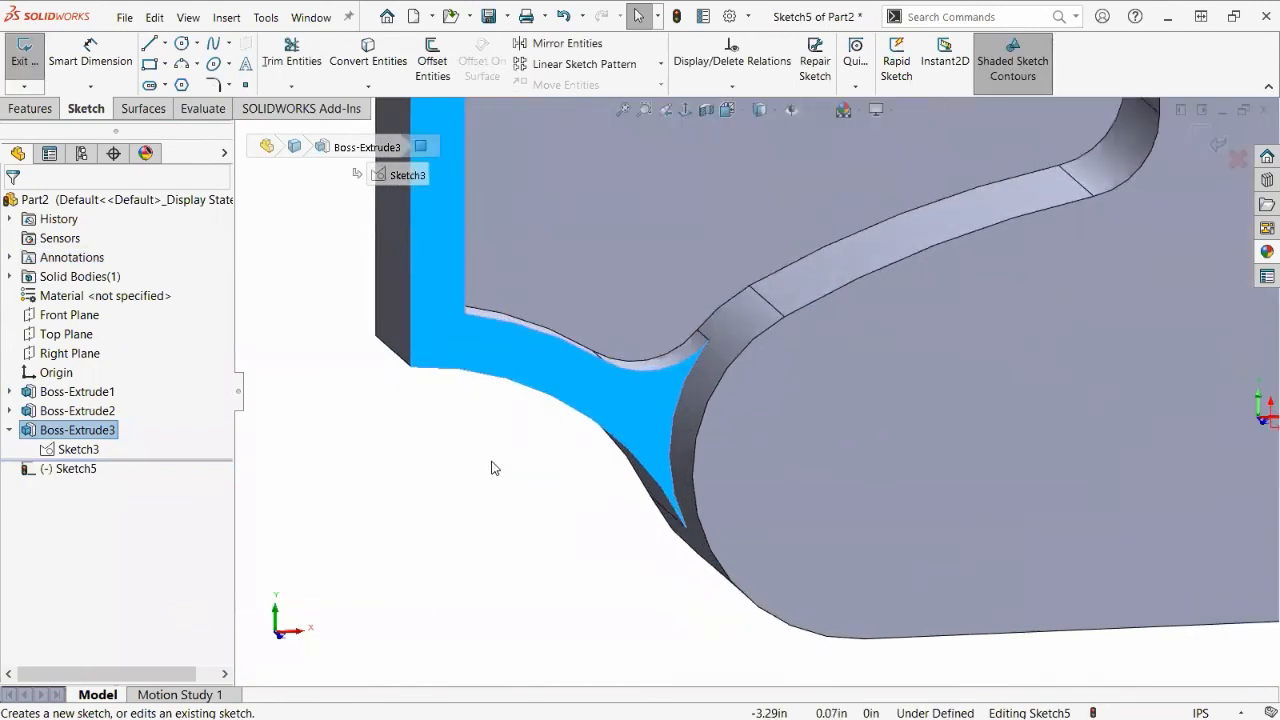
pyautogui.press('Escape')
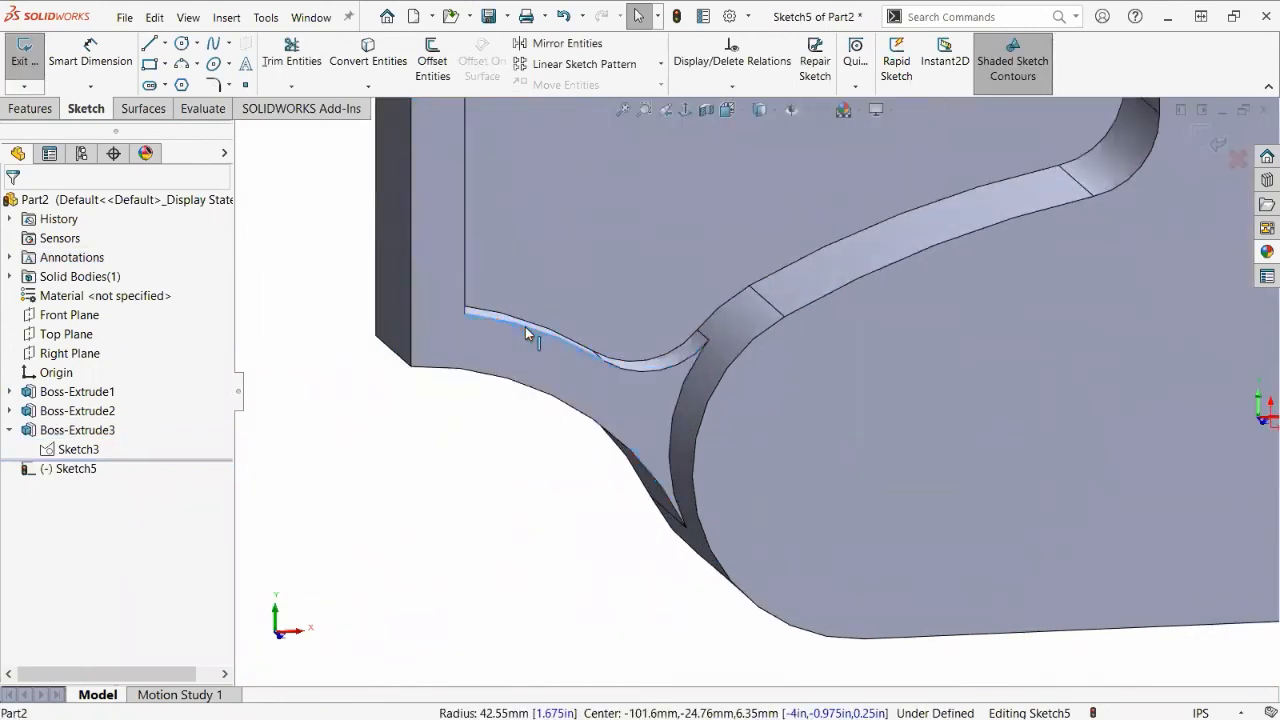
pyautogui.click(517, 379)
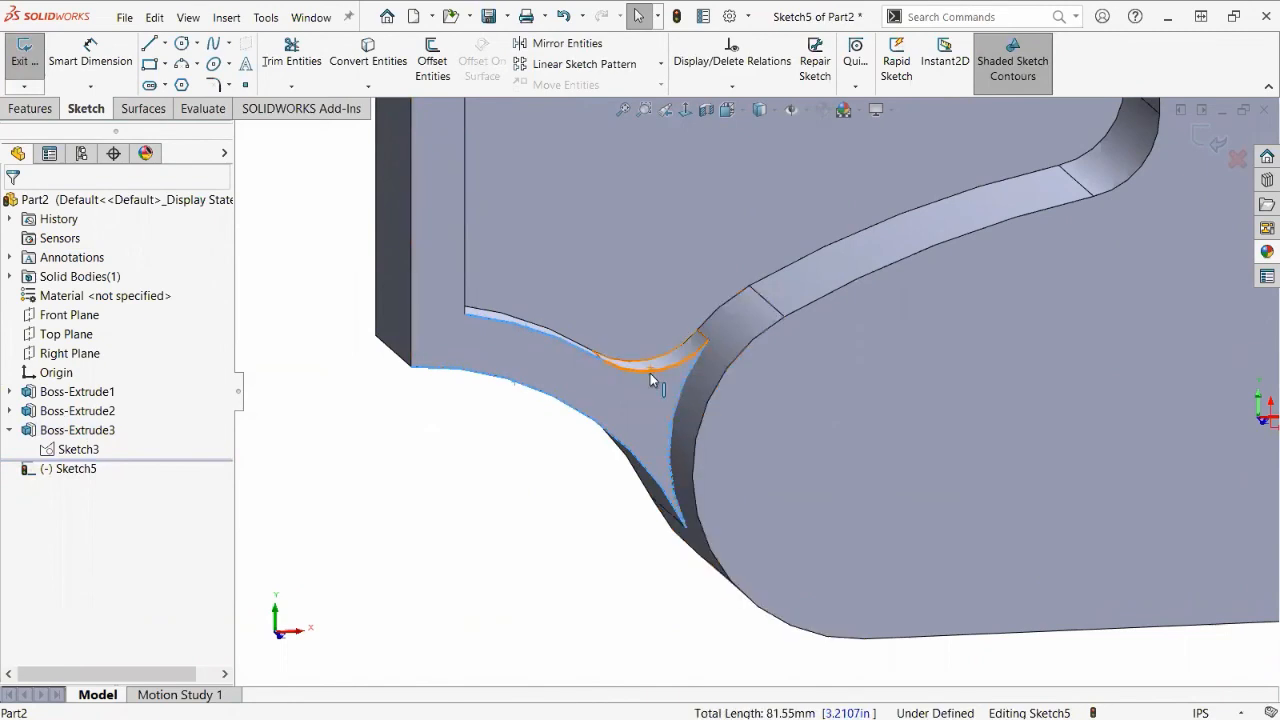
pyautogui.click(367, 45)
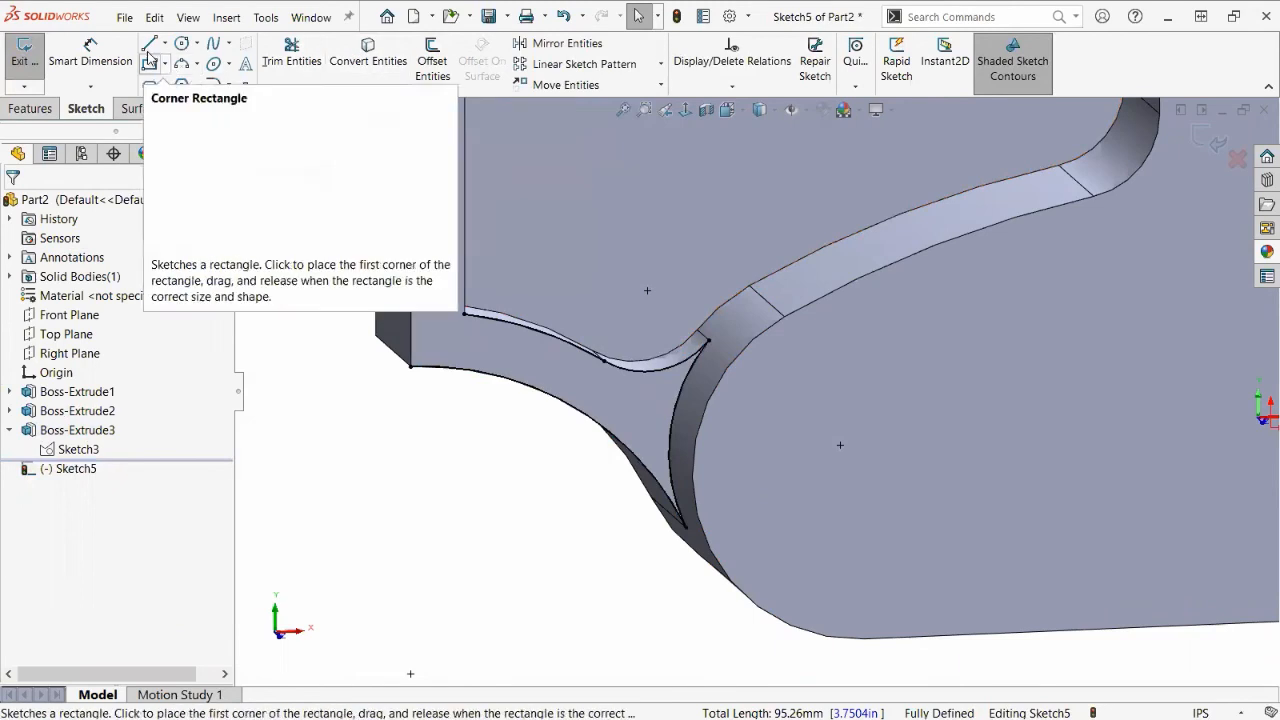
# Close the lower lip profile with a line about 0.34 in long between the border's inner and outer corner points.
pyautogui.click(149, 44)
pyautogui.click(464, 313)
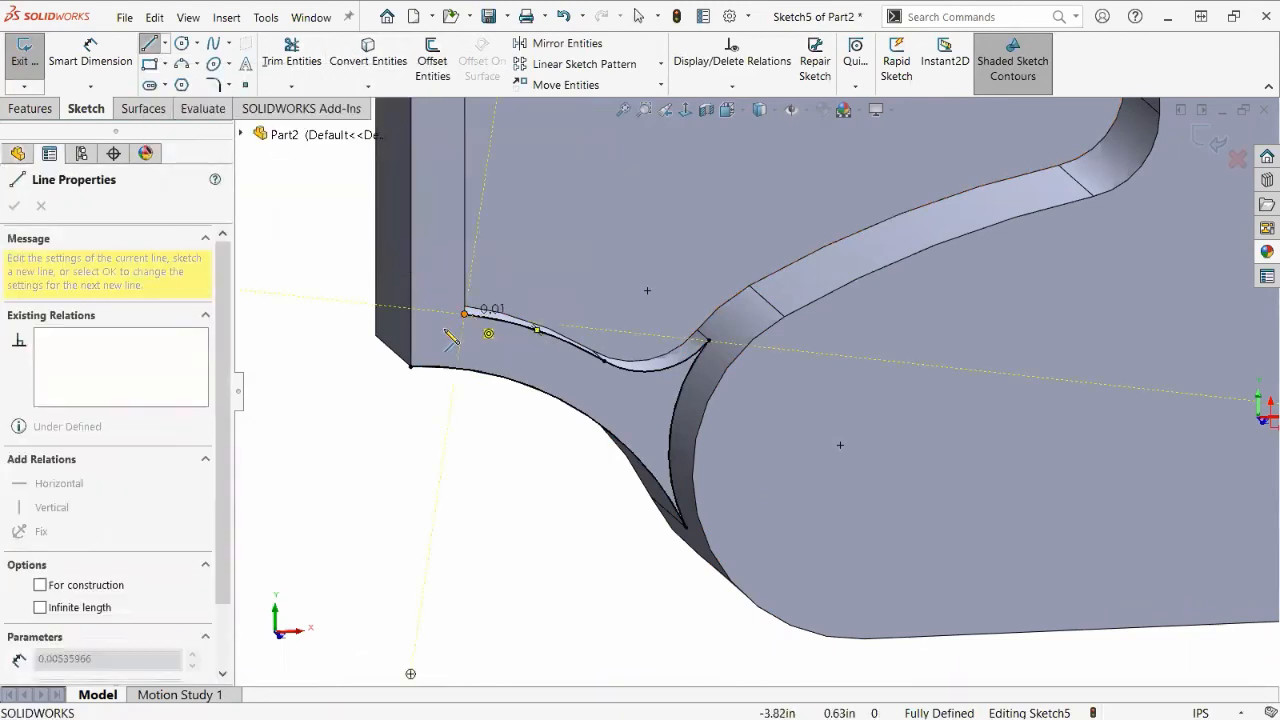
pyautogui.click(410, 367)
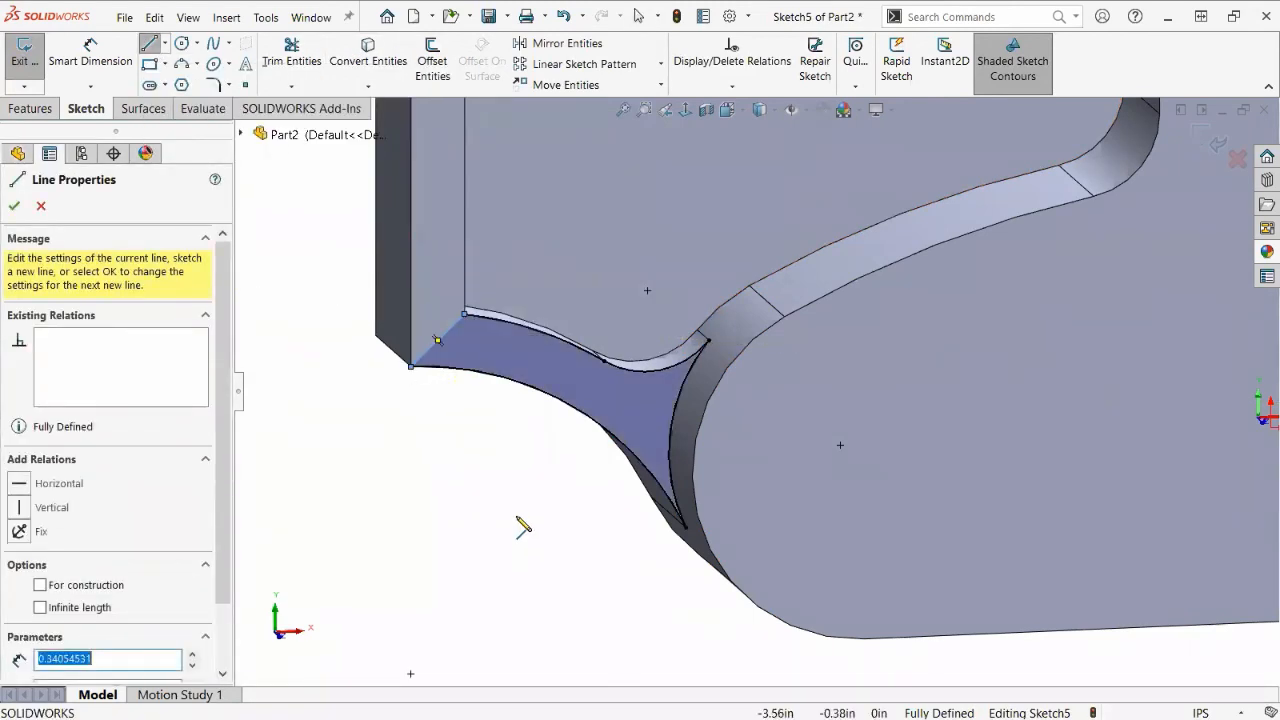
pyautogui.scroll(4, 958, 395)
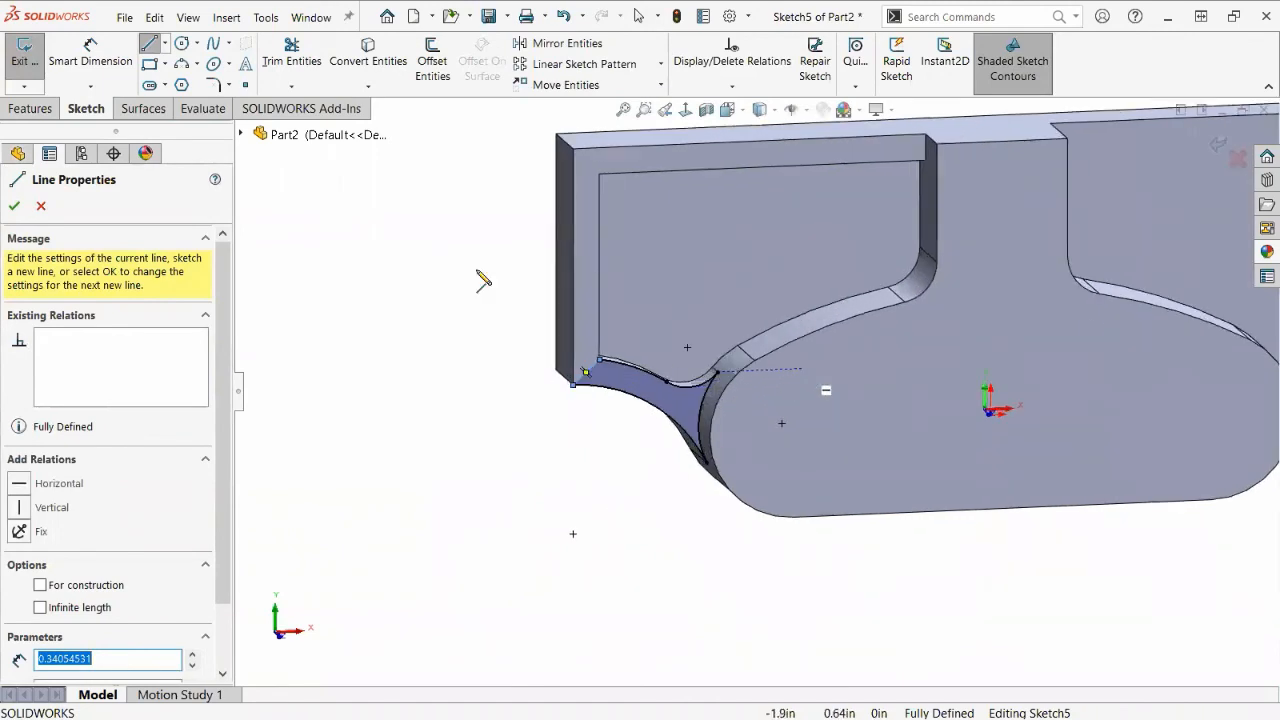
pyautogui.click(14, 205)
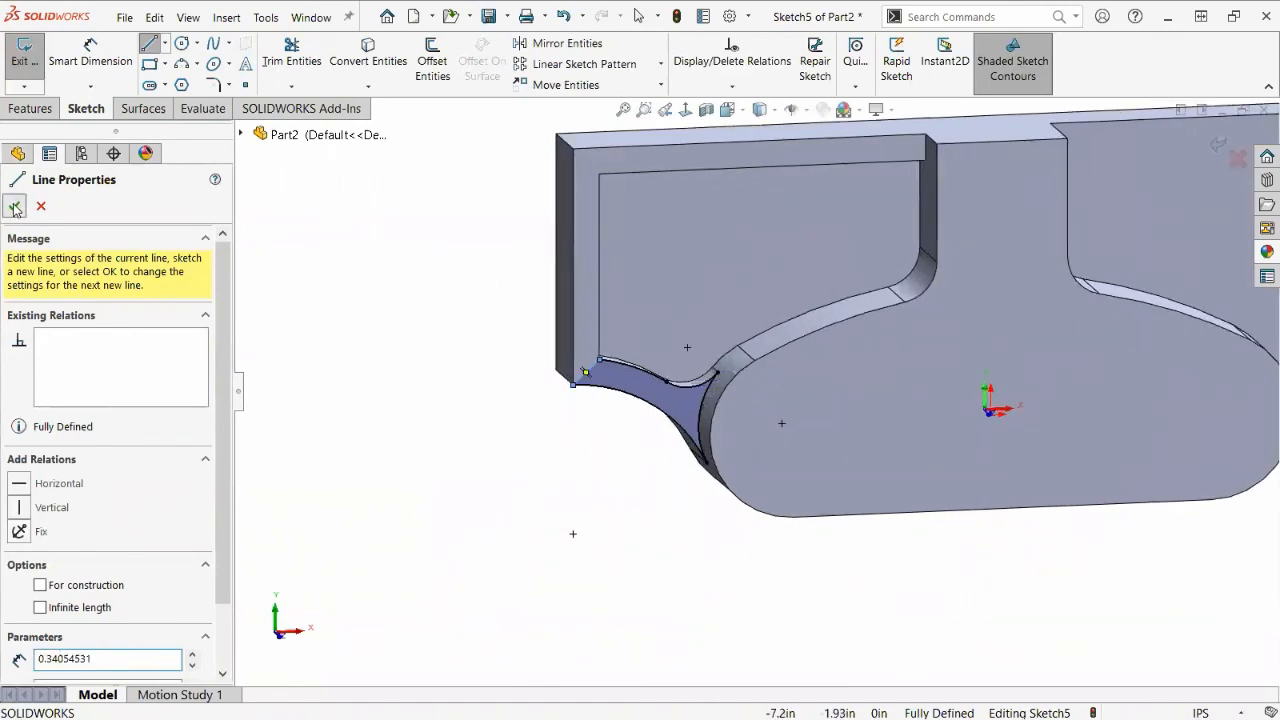
pyautogui.click(355, 322)
pyautogui.press('Escape')
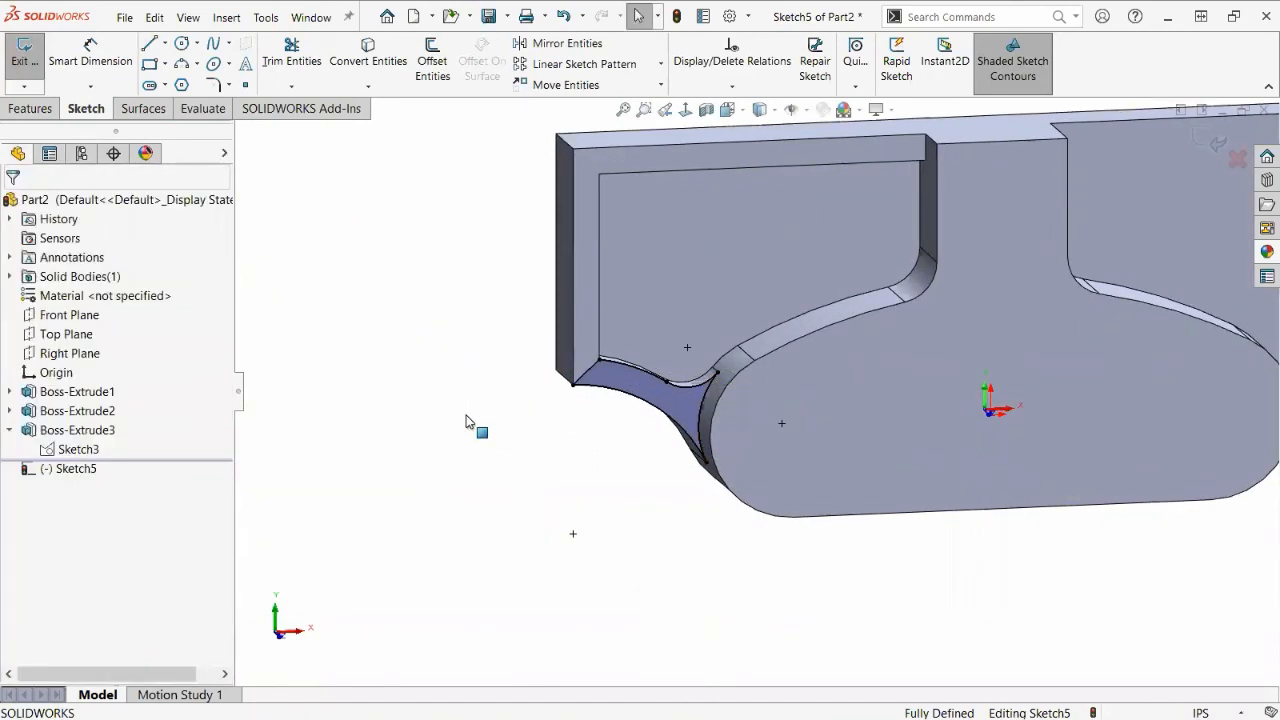
pyautogui.scroll(2, 843, 380)
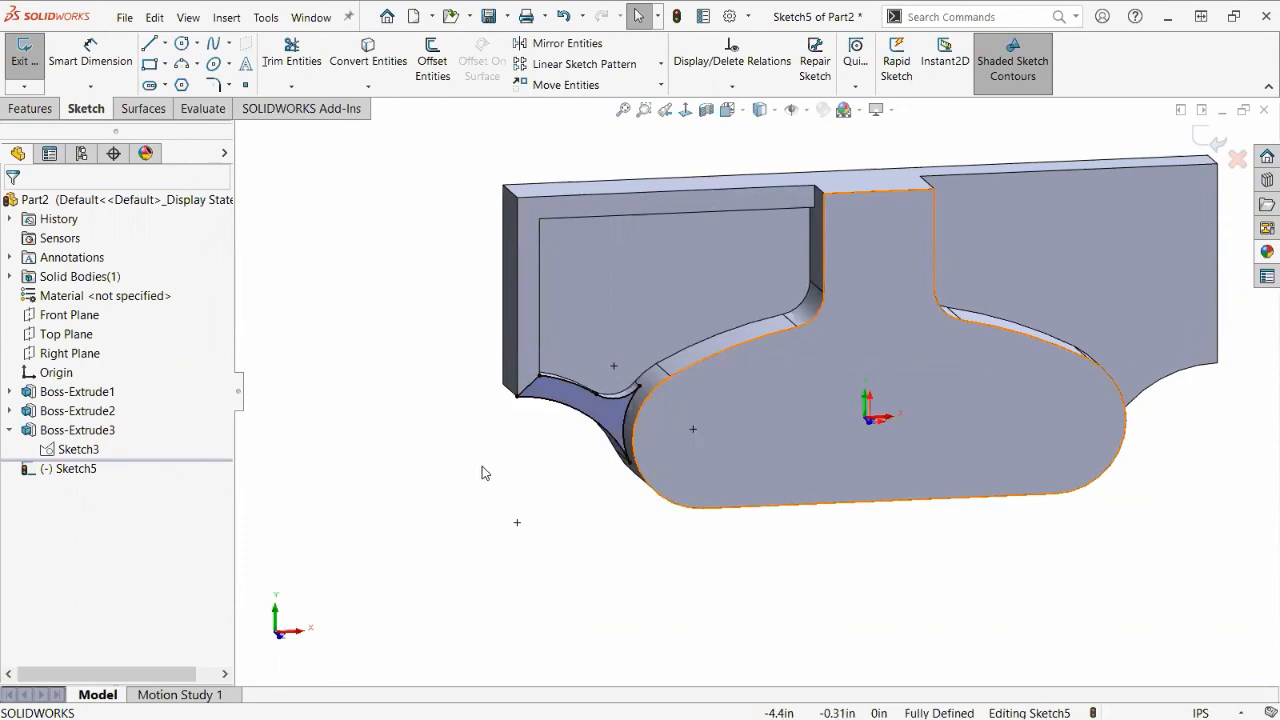
# Examine Boss-Extrude5 and its 0.50 dimension in the reference part, then return to Part2.
pyautogui.hotkey('ctrl', 'Tab')
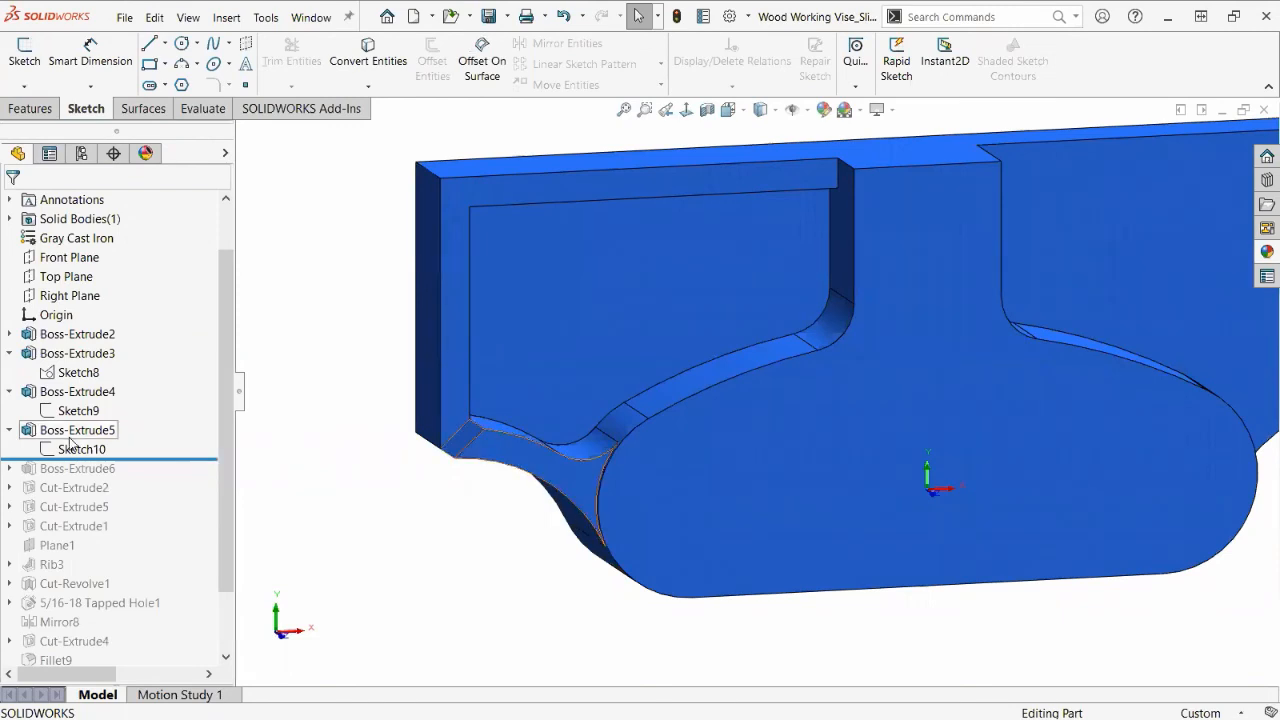
pyautogui.click(31, 432)
pyautogui.moveTo(521, 507); pyautogui.dragTo(531, 596, button='middle')
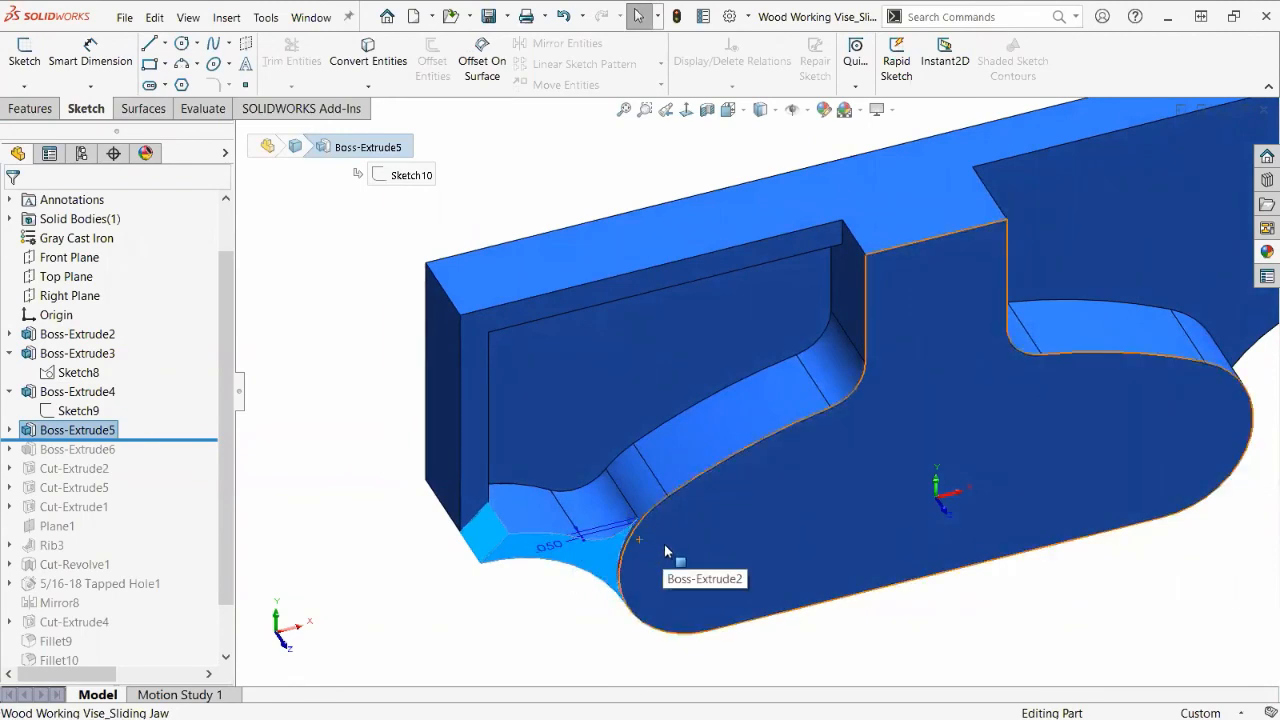
pyautogui.click(528, 630)
pyautogui.hotkey('ctrl', 'Tab')
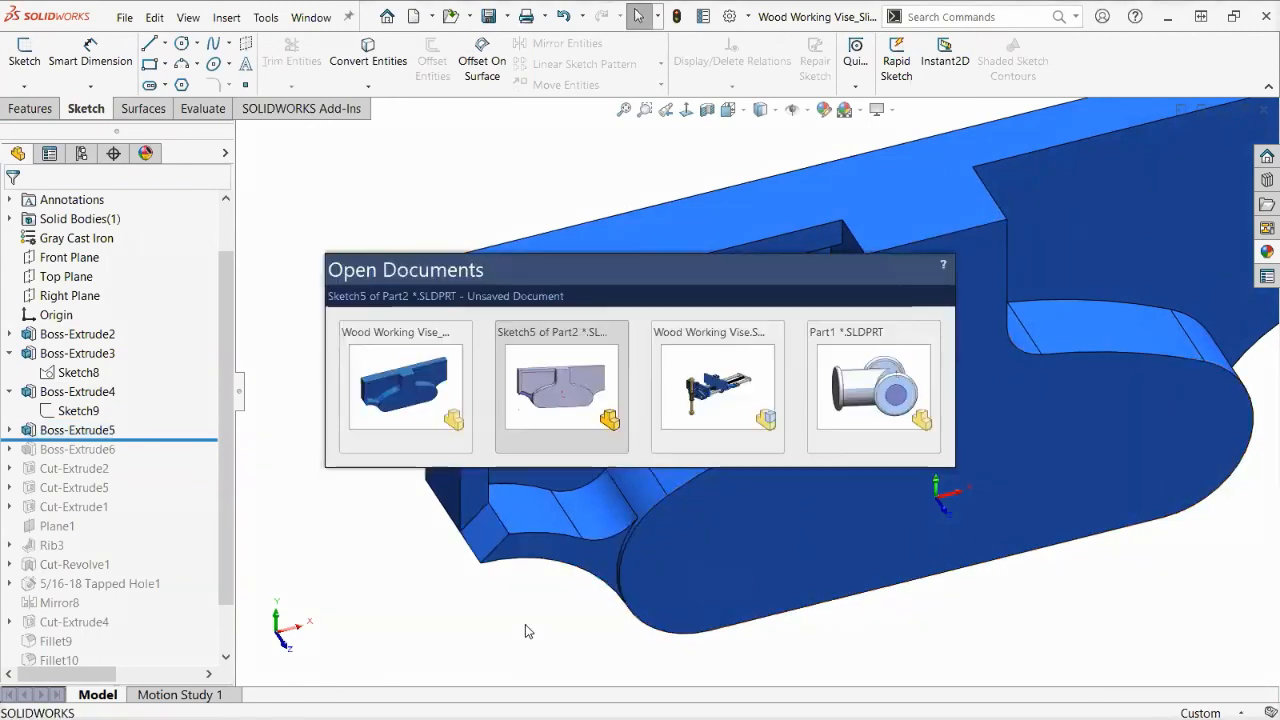
# Extrude the lip profile using Offset From Surface, 0.05 in from the central body's front face, with the result merged.
pyautogui.moveTo(703, 452); pyautogui.dragTo(715, 490, button='middle')
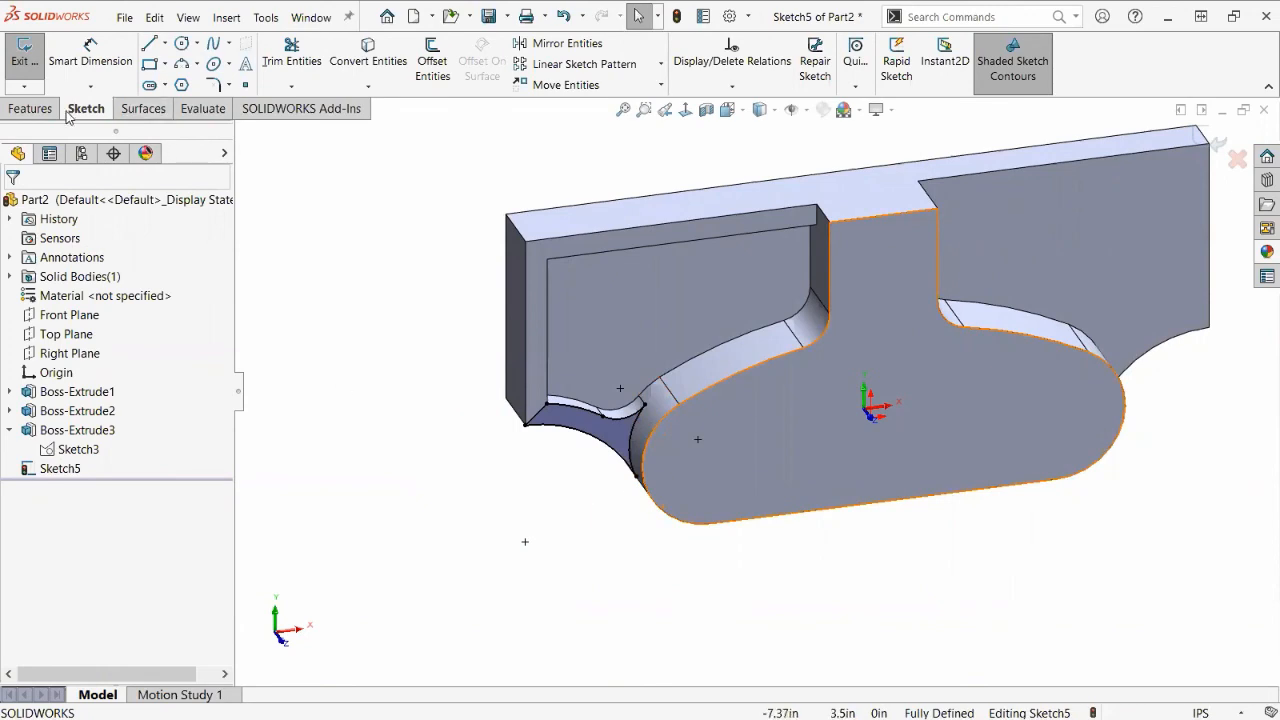
pyautogui.click(32, 109)
pyautogui.click(33, 62)
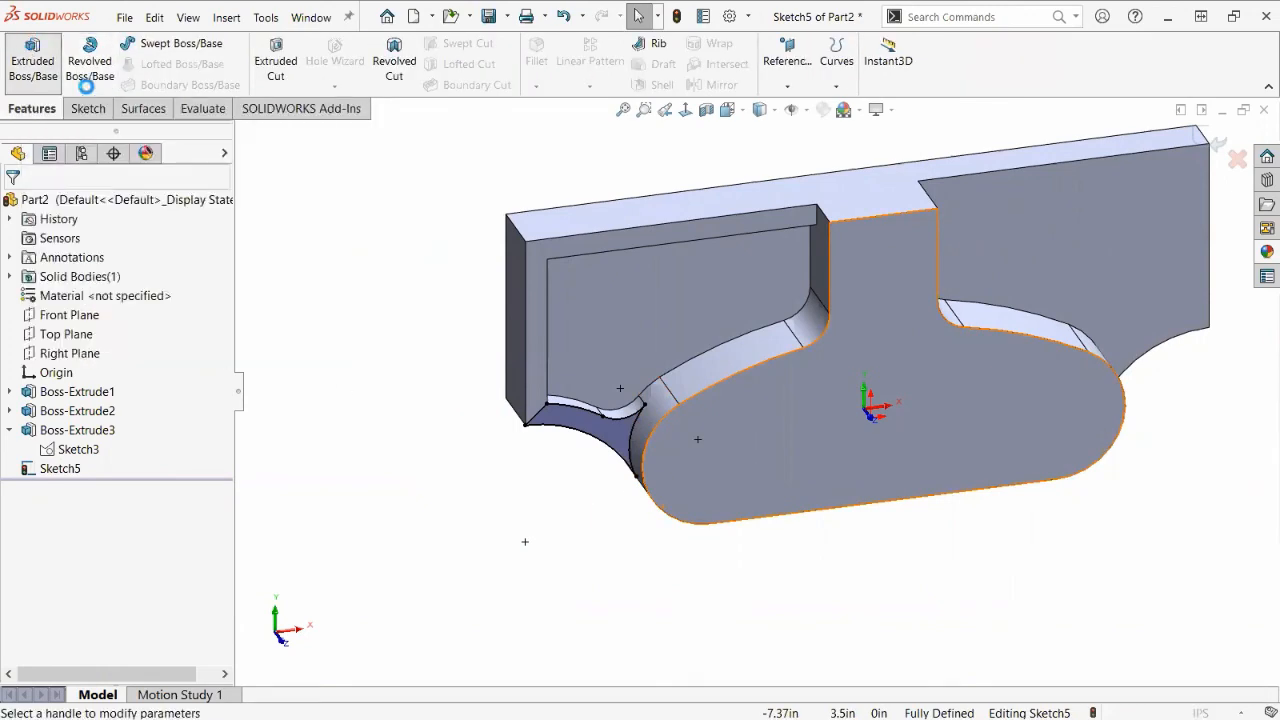
pyautogui.click(131, 316)
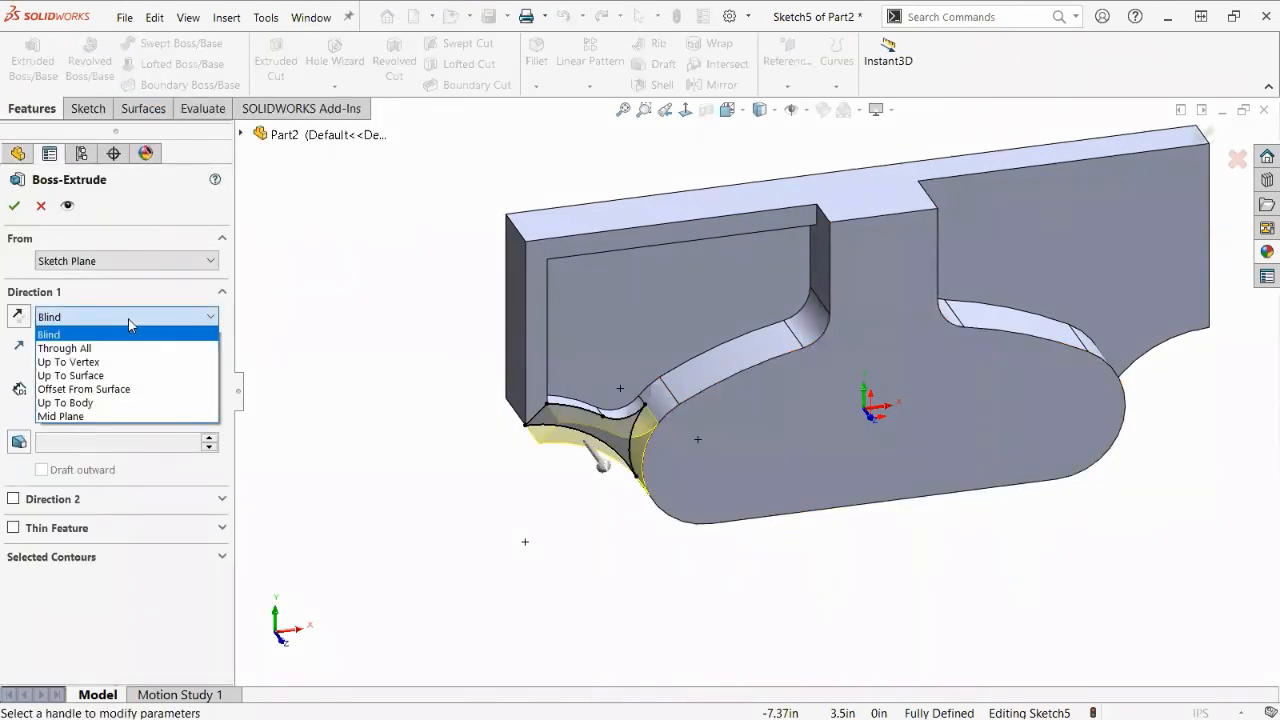
pyautogui.click(118, 390)
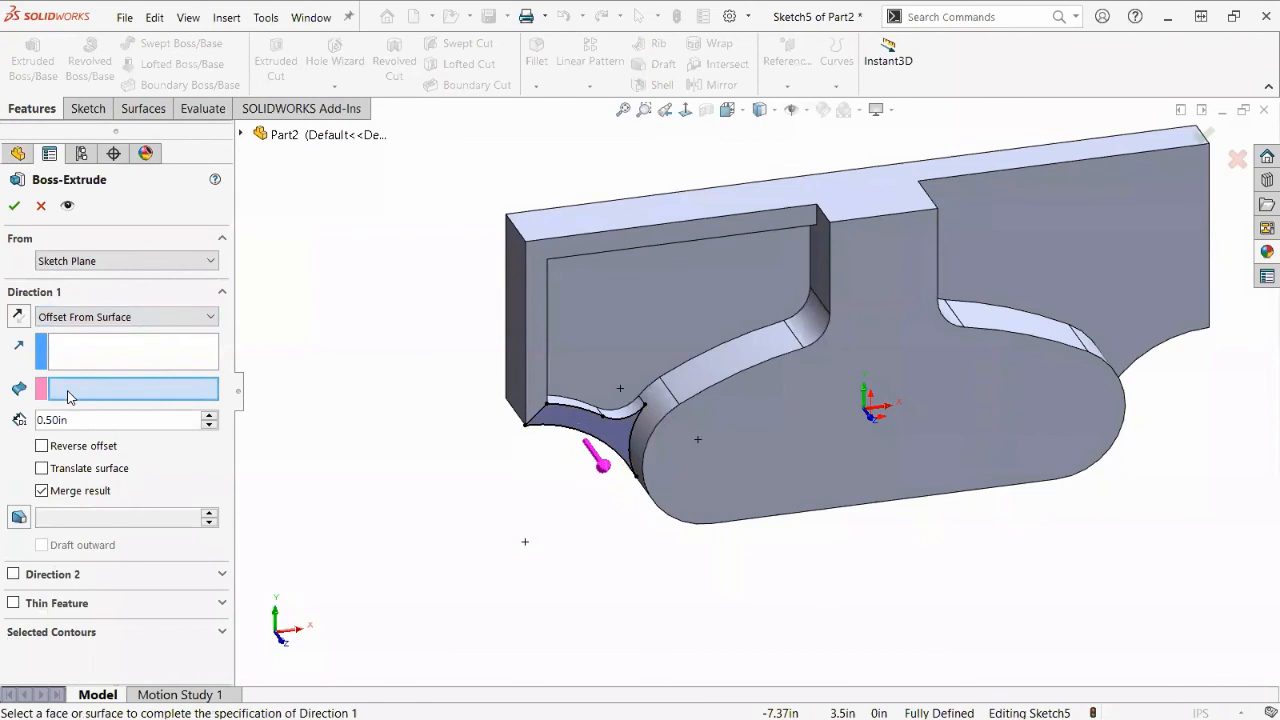
pyautogui.click(757, 467)
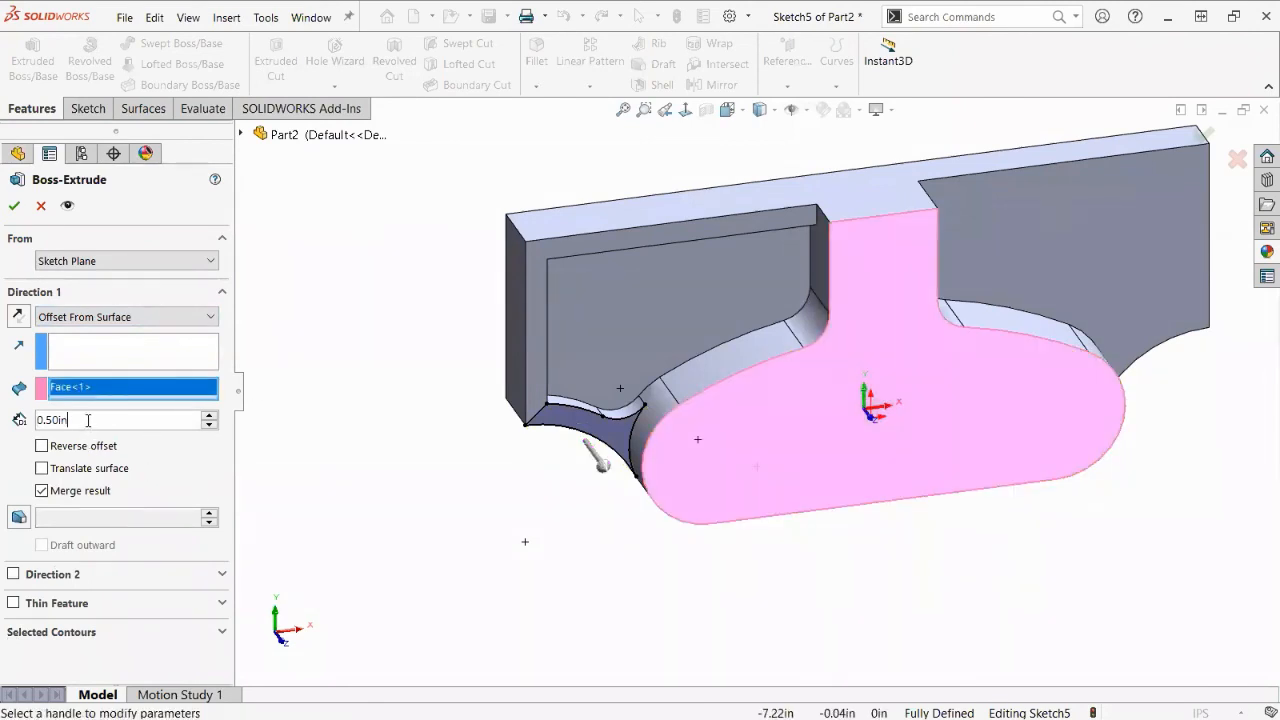
pyautogui.moveTo(88, 421); pyautogui.dragTo(12, 413)
pyautogui.write('0.05')
pyautogui.press('Return')
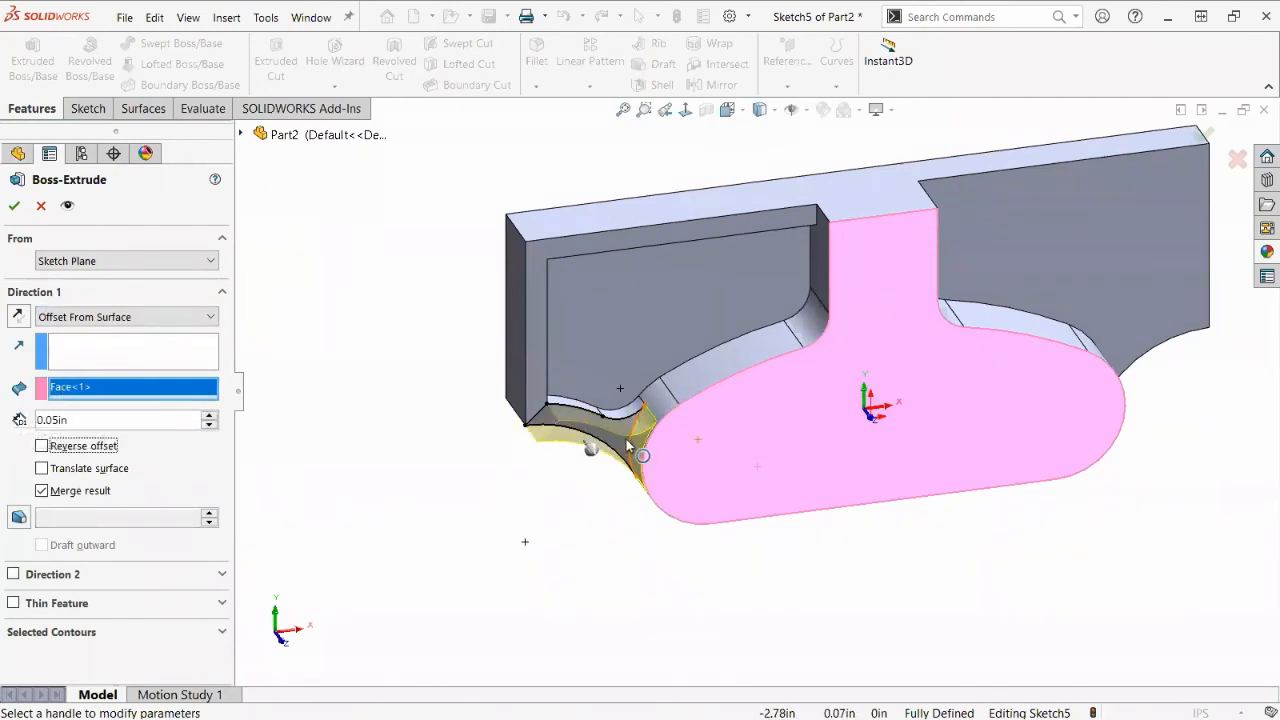
pyautogui.click(14, 205)
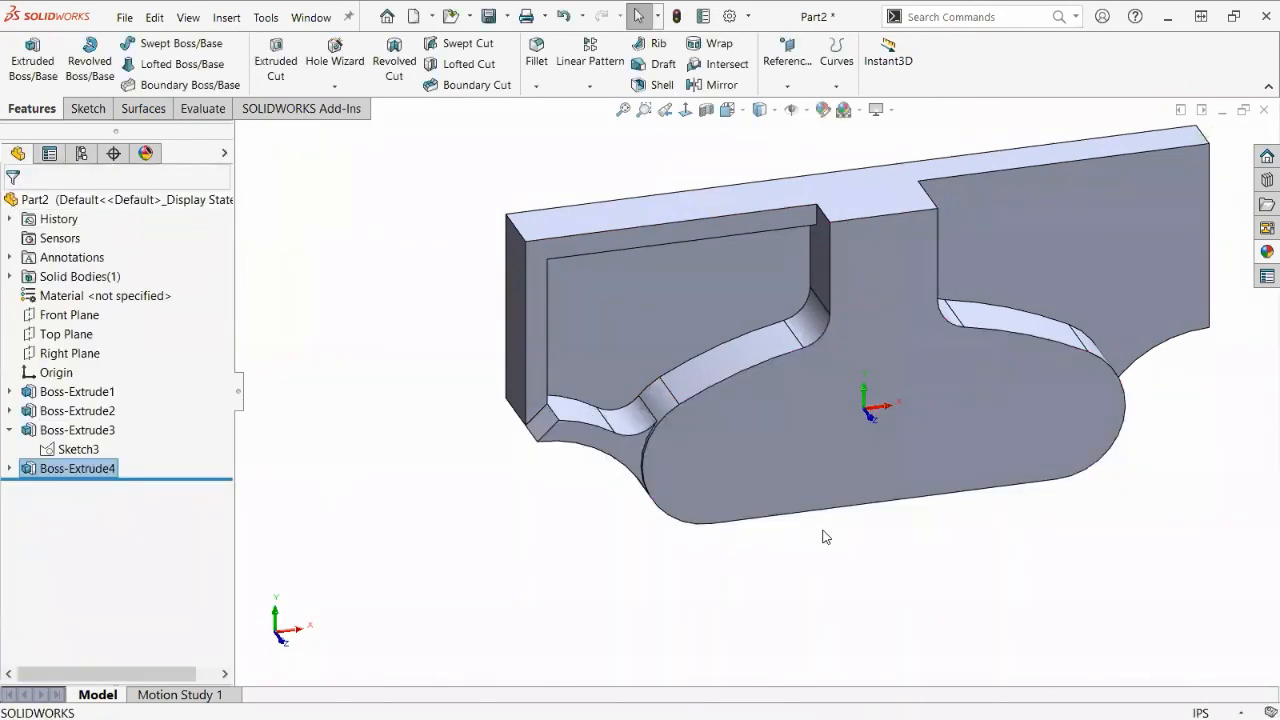
pyautogui.press('f')
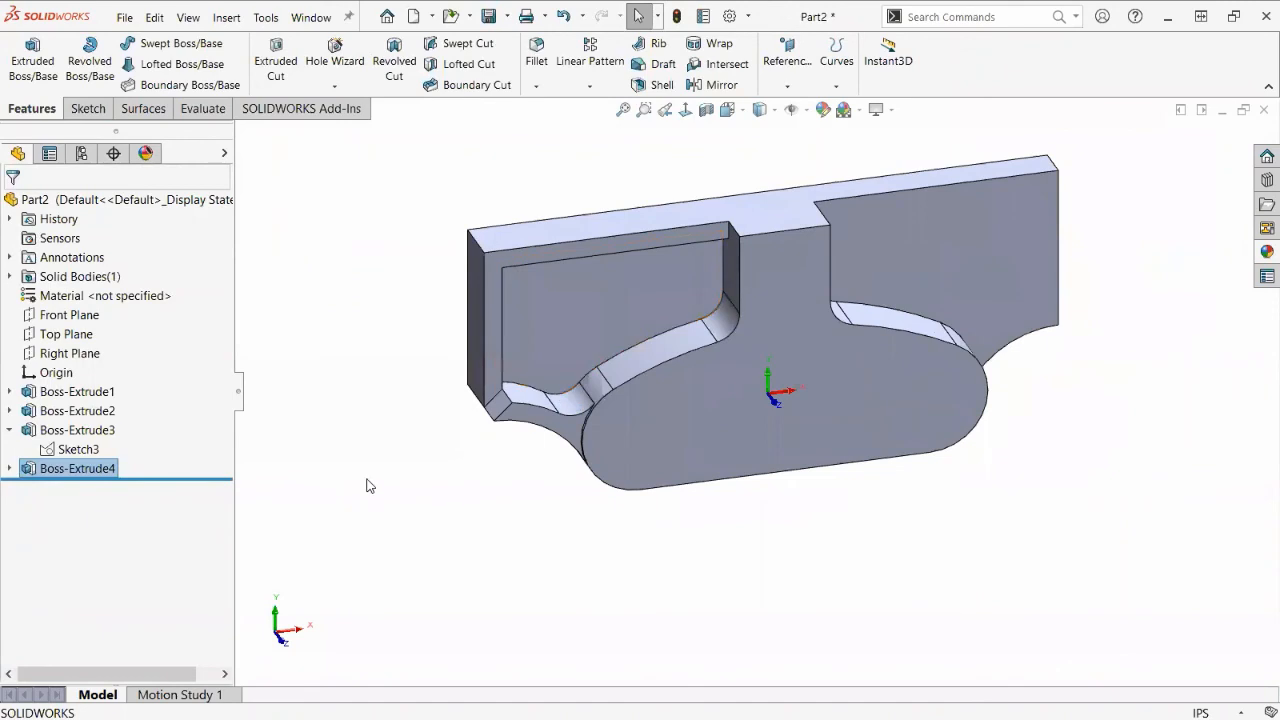
pyautogui.click(366, 485)
# Switch to the reference part and roll it forward to include Boss-Extrude6, examining the round boss in the recess.
pyautogui.hotkey('ctrl', 'Tab')
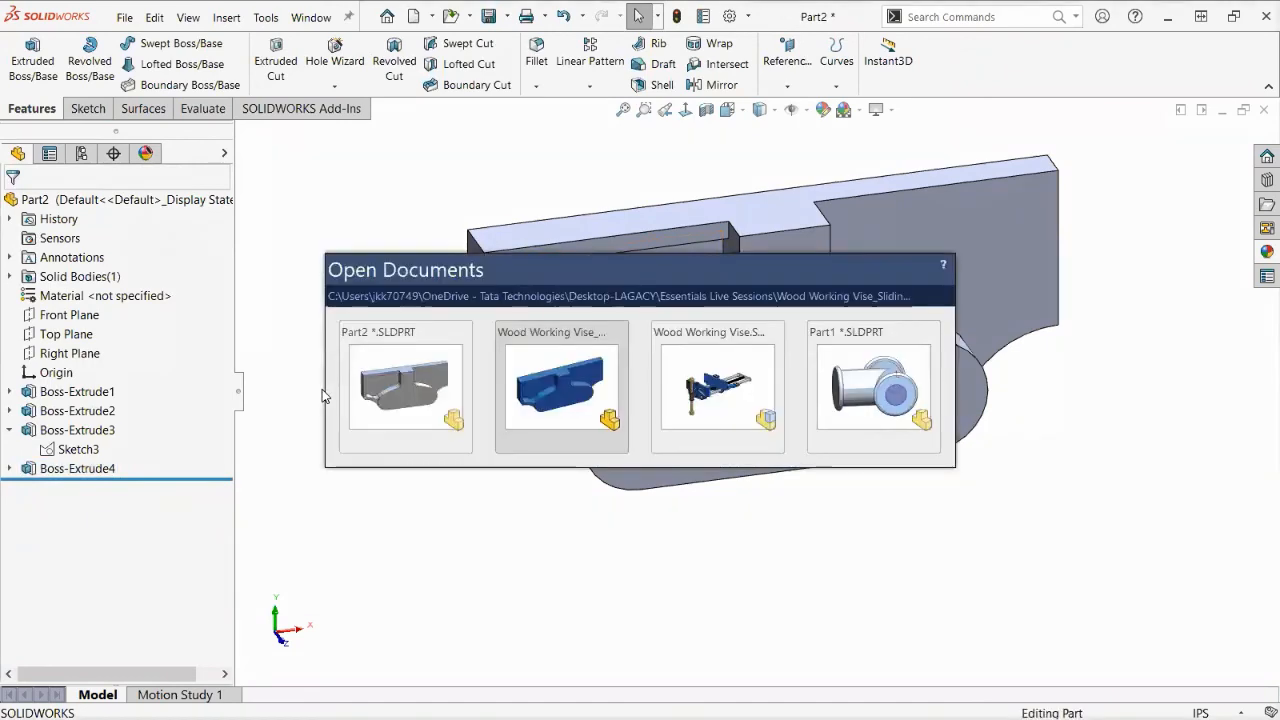
pyautogui.click(562, 395)
pyautogui.moveTo(178, 440); pyautogui.dragTo(179, 457)
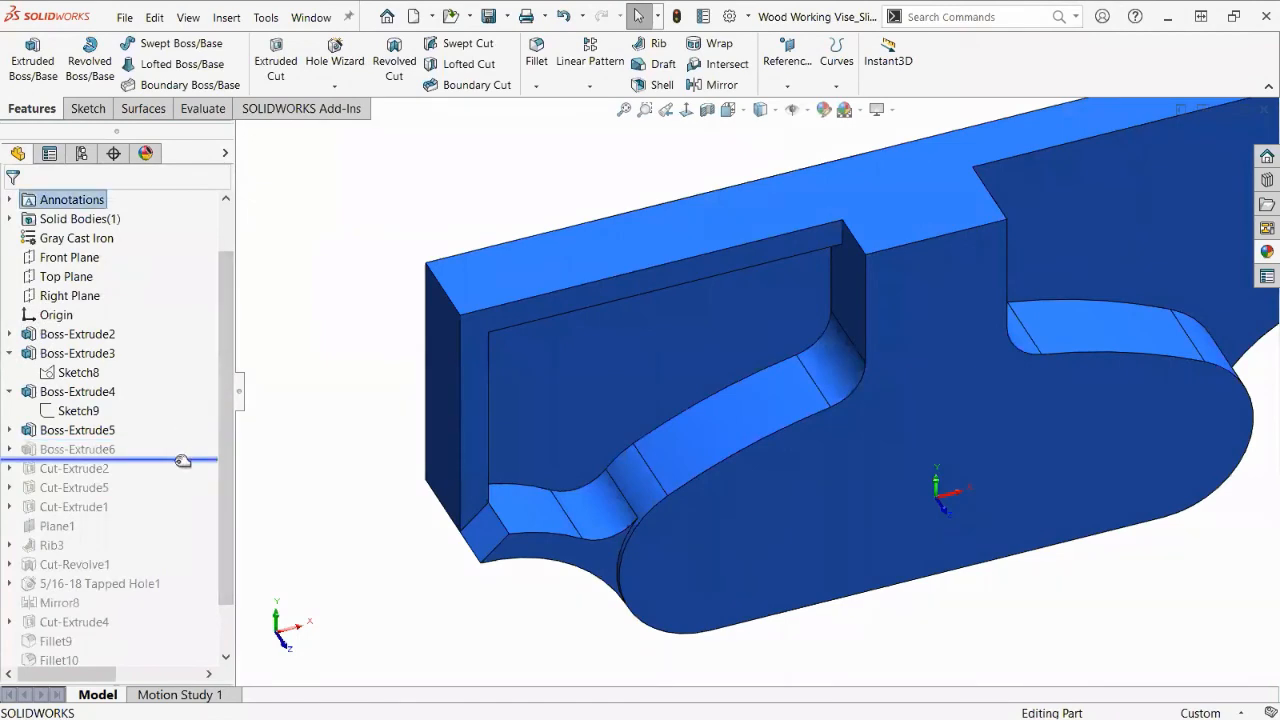
pyautogui.scroll(4, 747, 397)
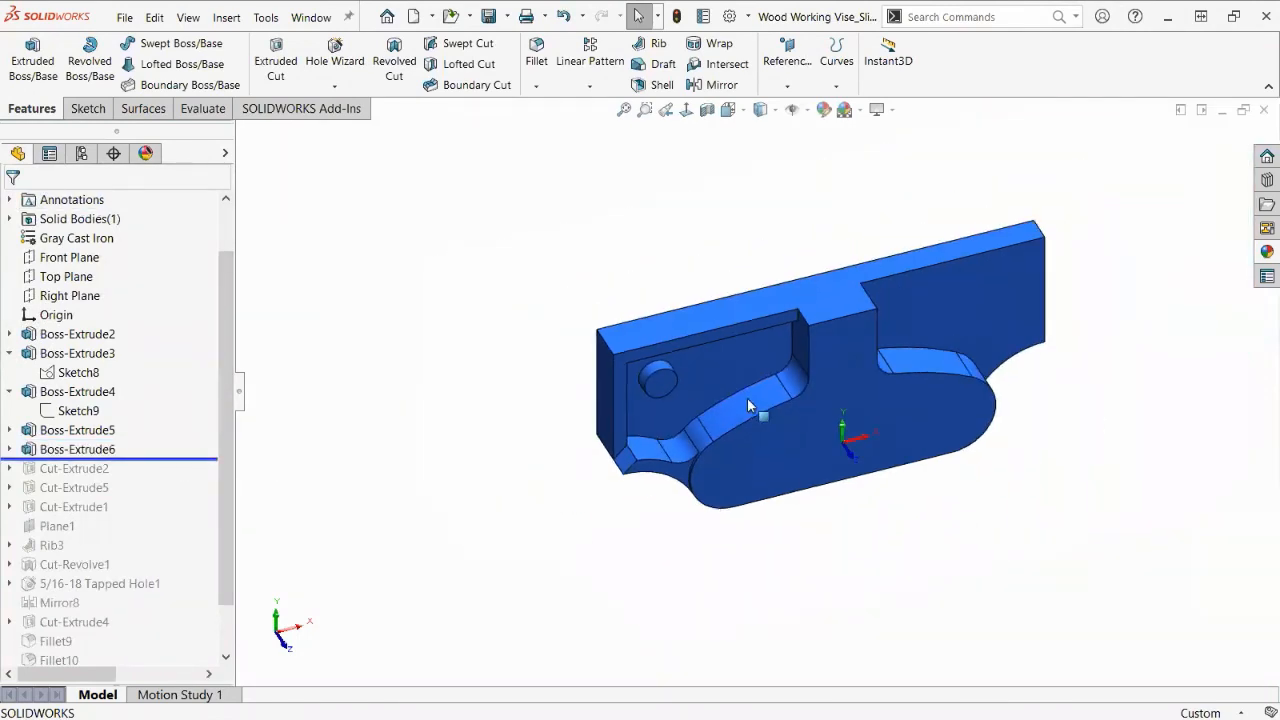
pyautogui.scroll(-1, 923, 321)
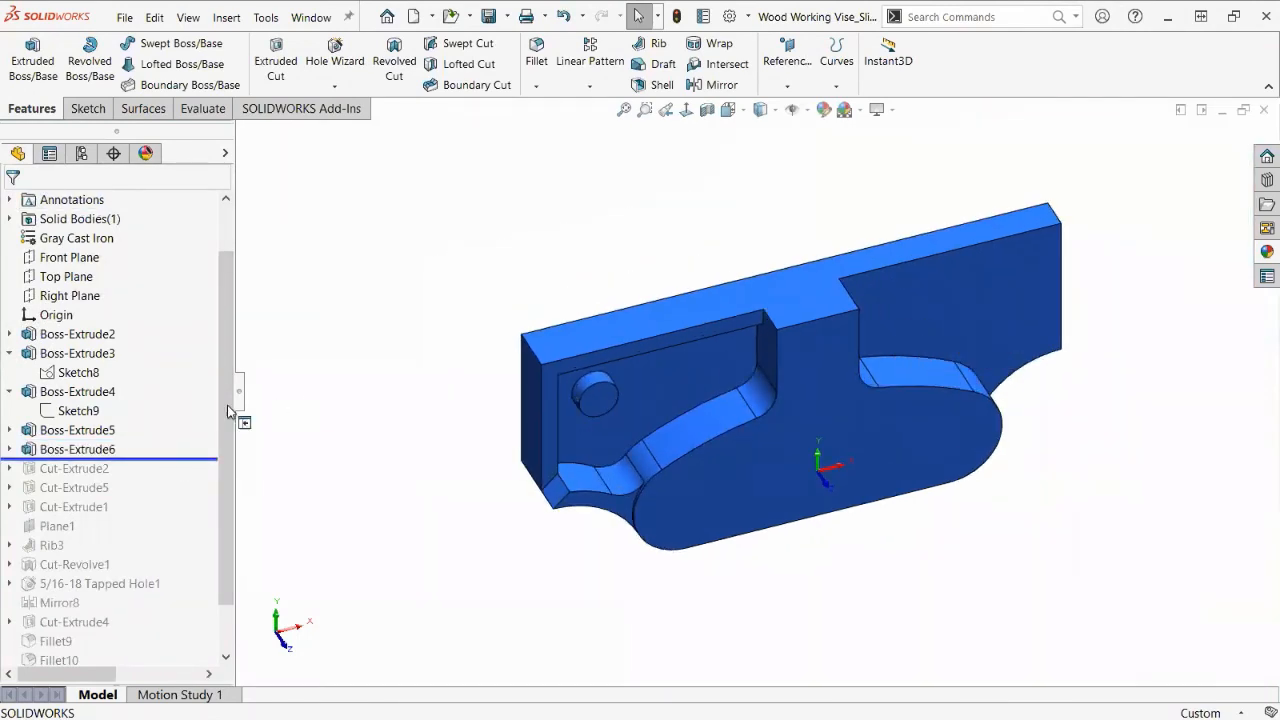
# Show Boss-Extrude6's sketch dimensions in the reference part, read the circle's diameter and edge offsets, and return to Part2.
pyautogui.click(32, 450)
pyautogui.moveTo(408, 410); pyautogui.dragTo(491, 330, button='middle')
pyautogui.moveTo(626, 368); pyautogui.dragTo(673, 354)
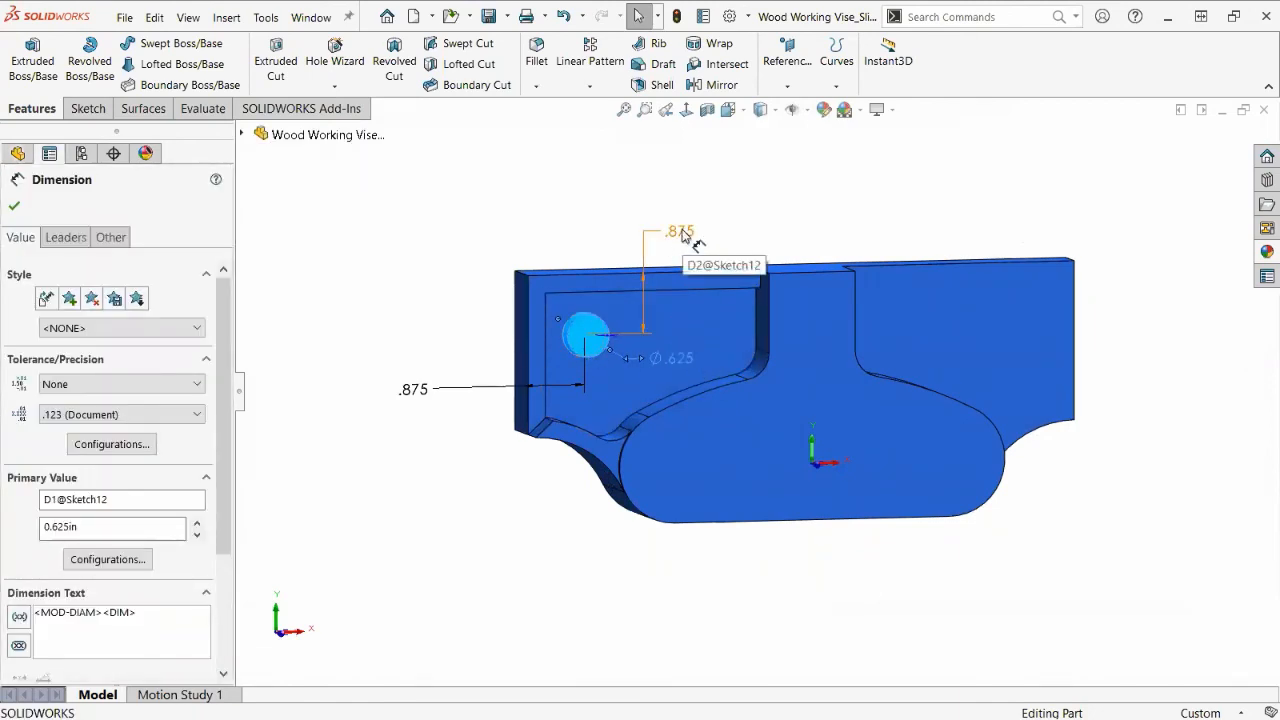
pyautogui.moveTo(420, 497); pyautogui.dragTo(422, 549, button='middle')
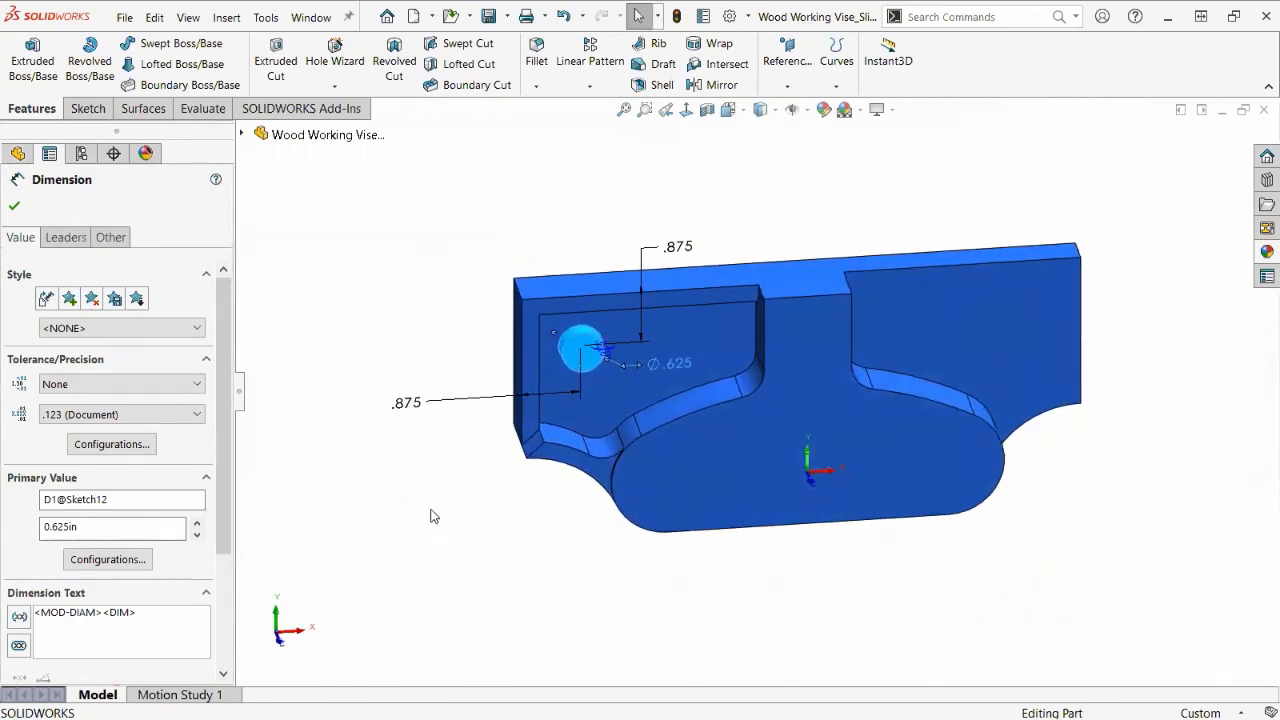
pyautogui.hotkey('ctrl', 'Tab')
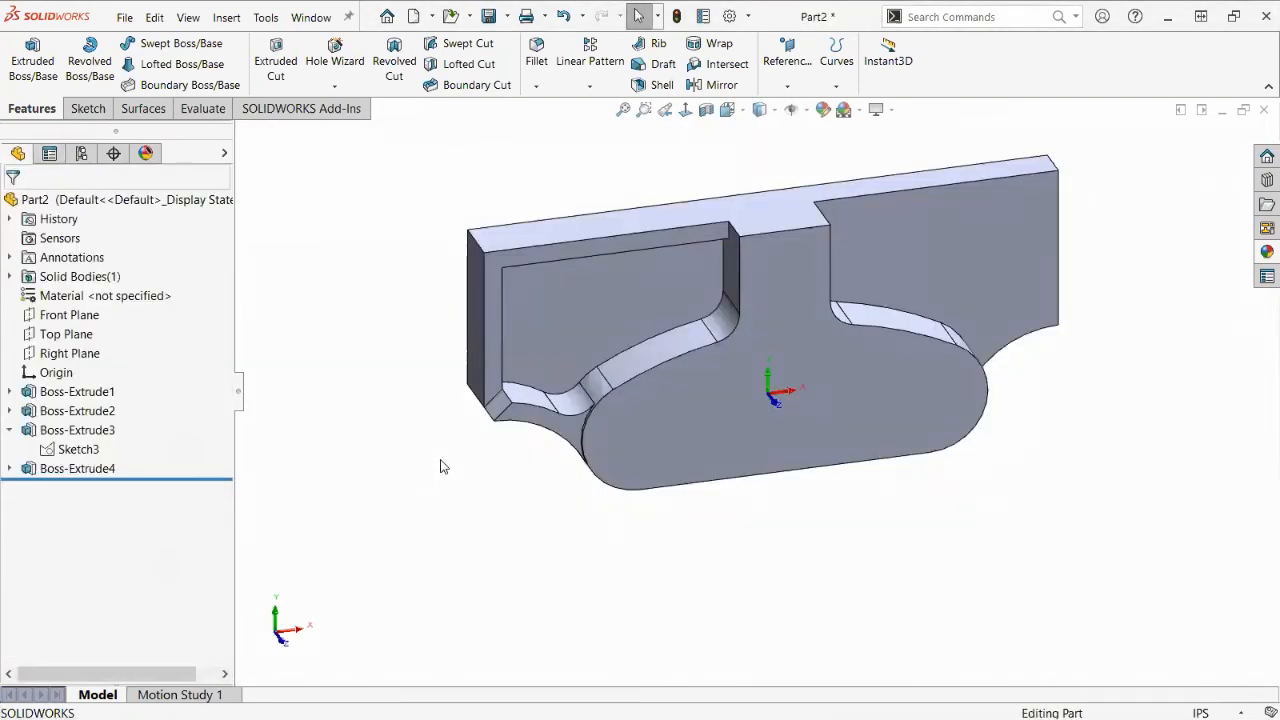
# Start a sketch on the recessed pocket face and draw a circle of about 0.32 in radius near its upper outer corner.
pyautogui.click(550, 276)
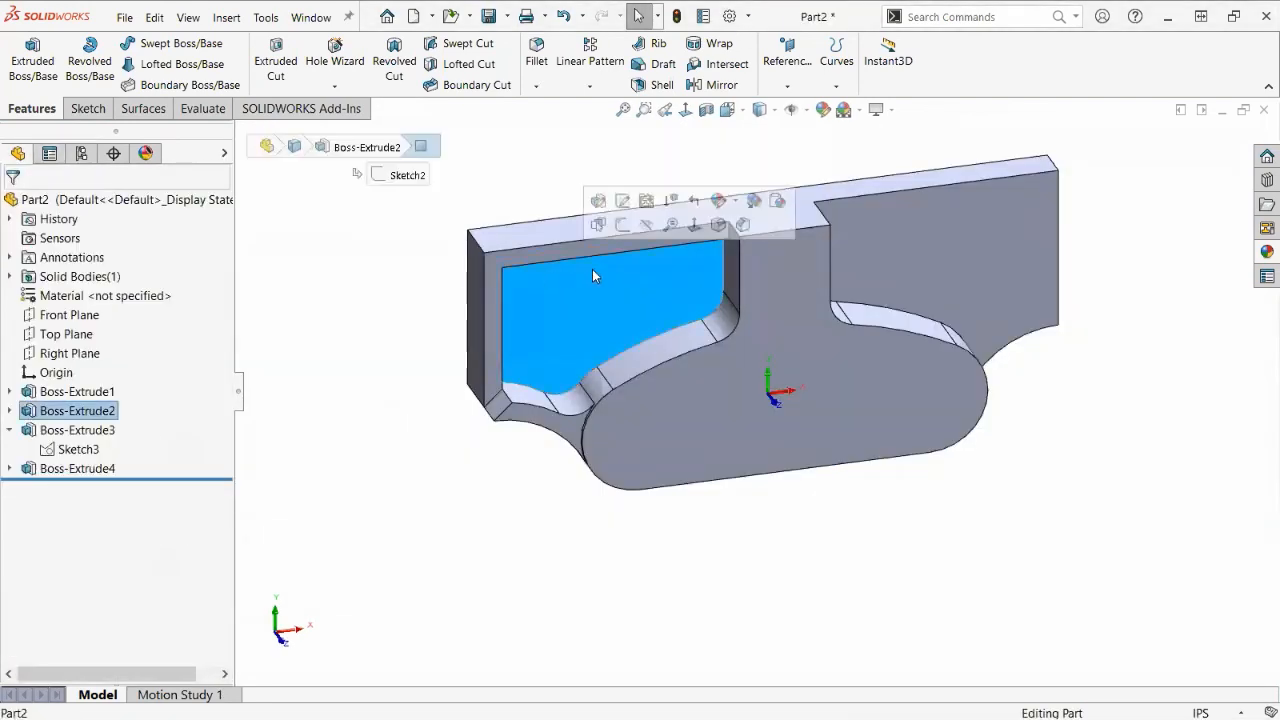
pyautogui.click(622, 223)
pyautogui.click(181, 43)
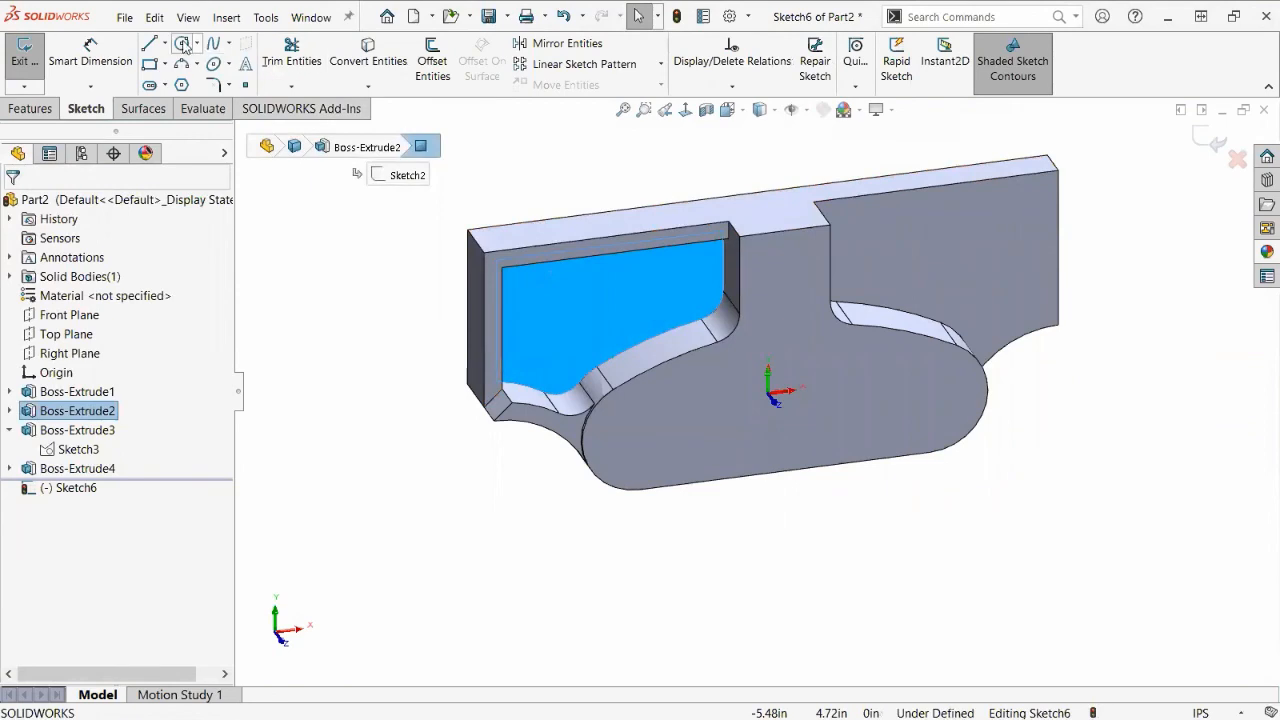
pyautogui.click(539, 298)
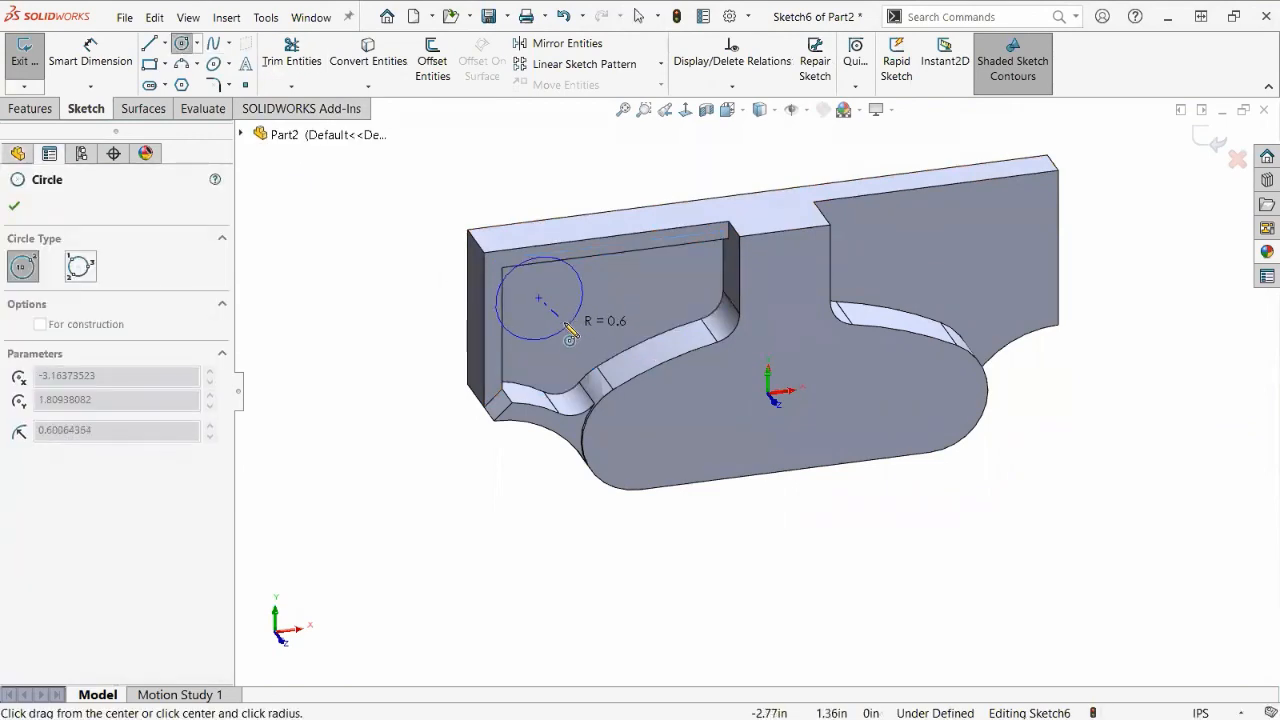
pyautogui.click(559, 313)
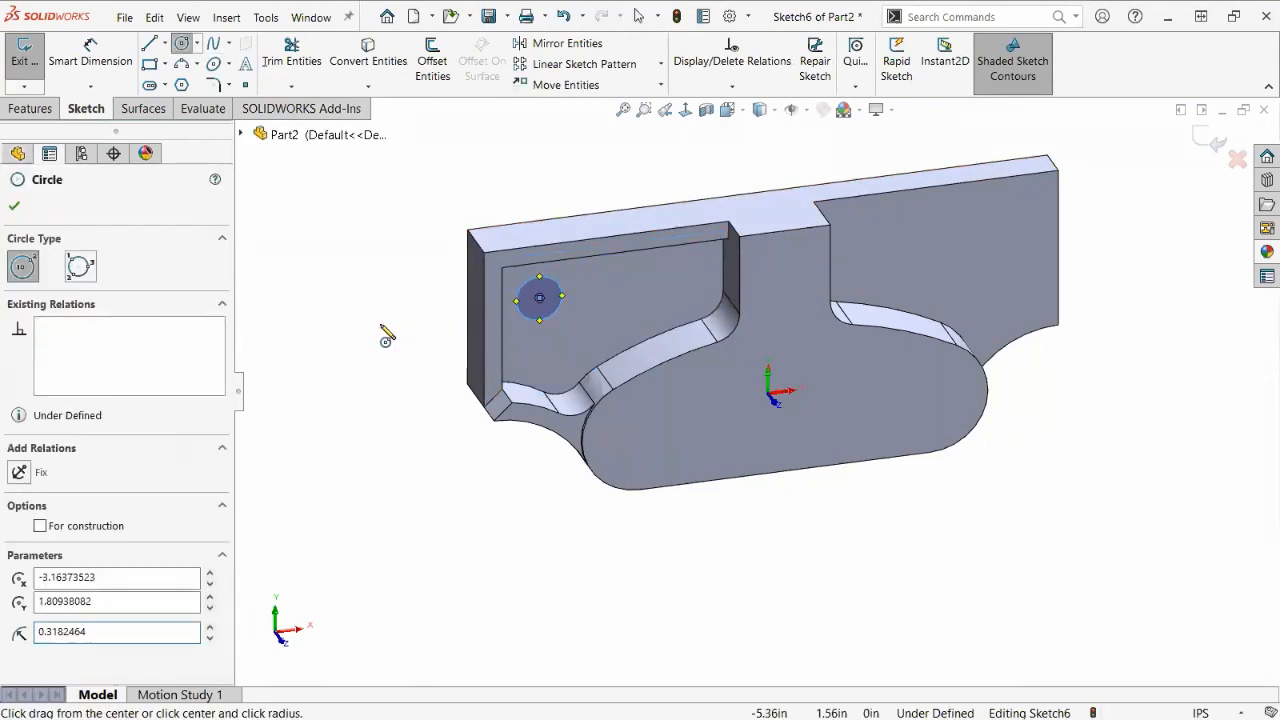
# Dimension the circle's diameter as 0.875 in.
pyautogui.moveTo(386, 334); pyautogui.dragTo(400, 249, button='right')
pyautogui.click(562, 310)
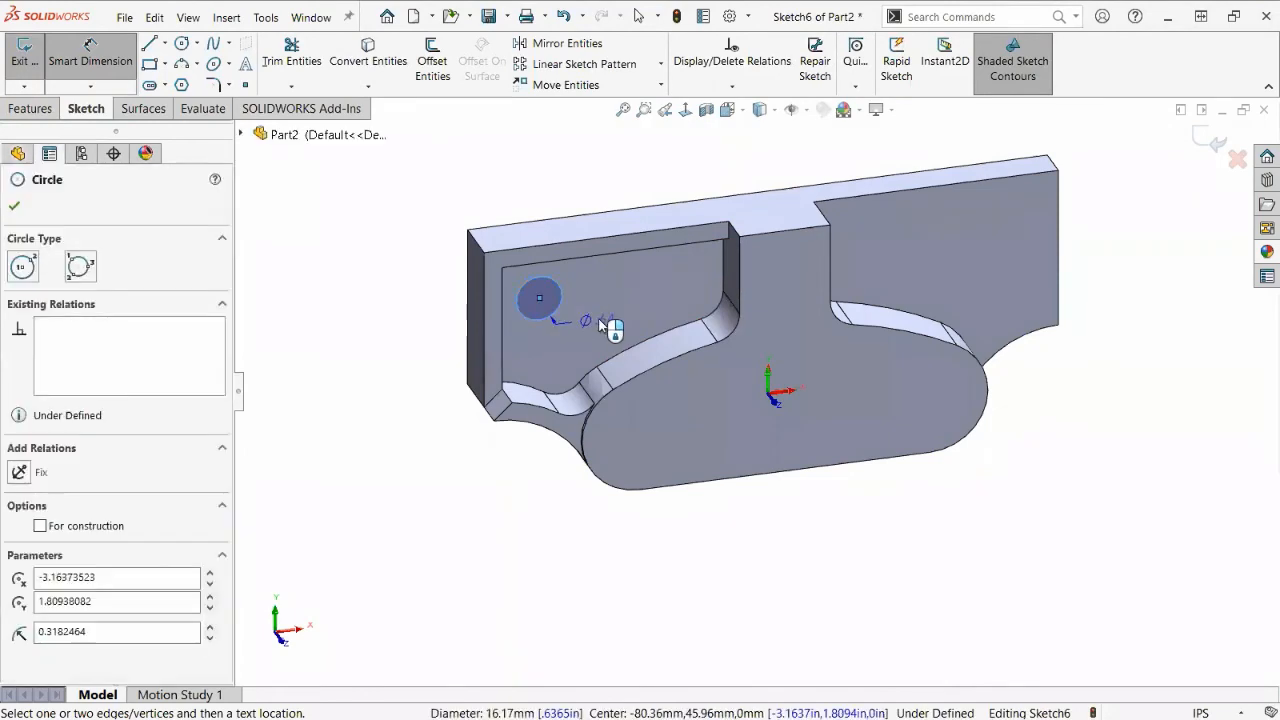
pyautogui.click(611, 320)
pyautogui.write('.875')
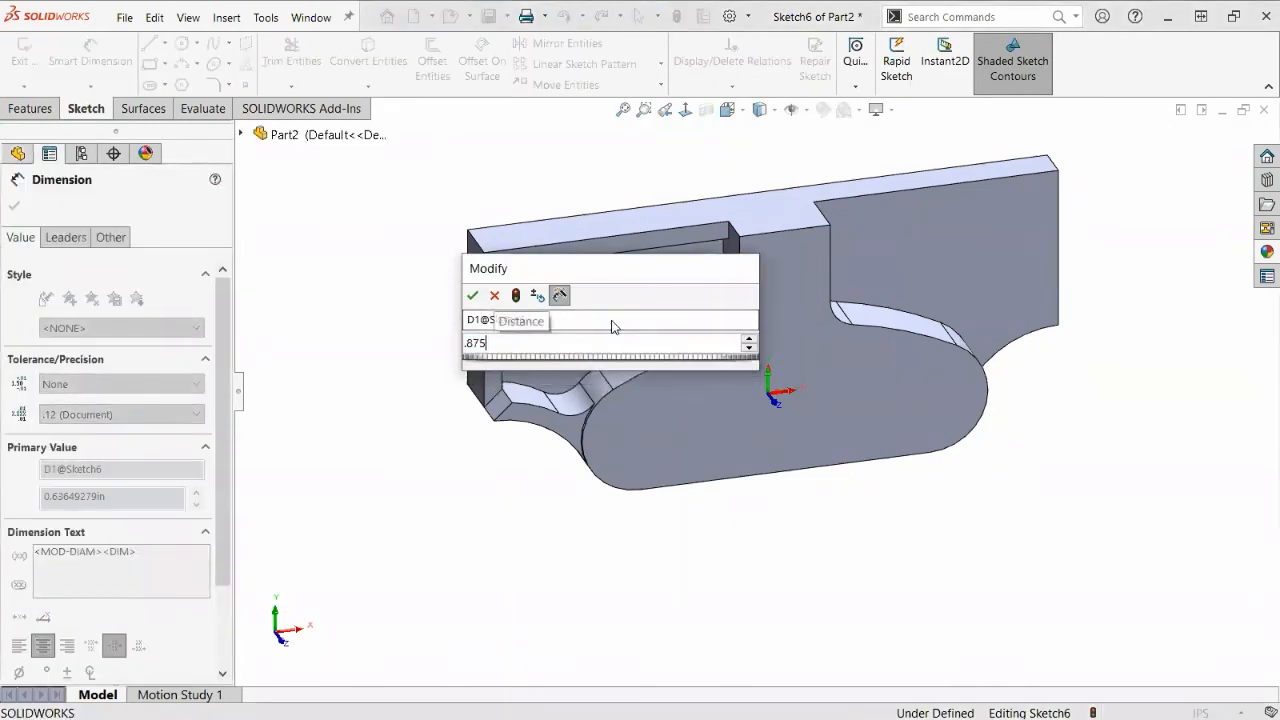
pyautogui.press('Return')
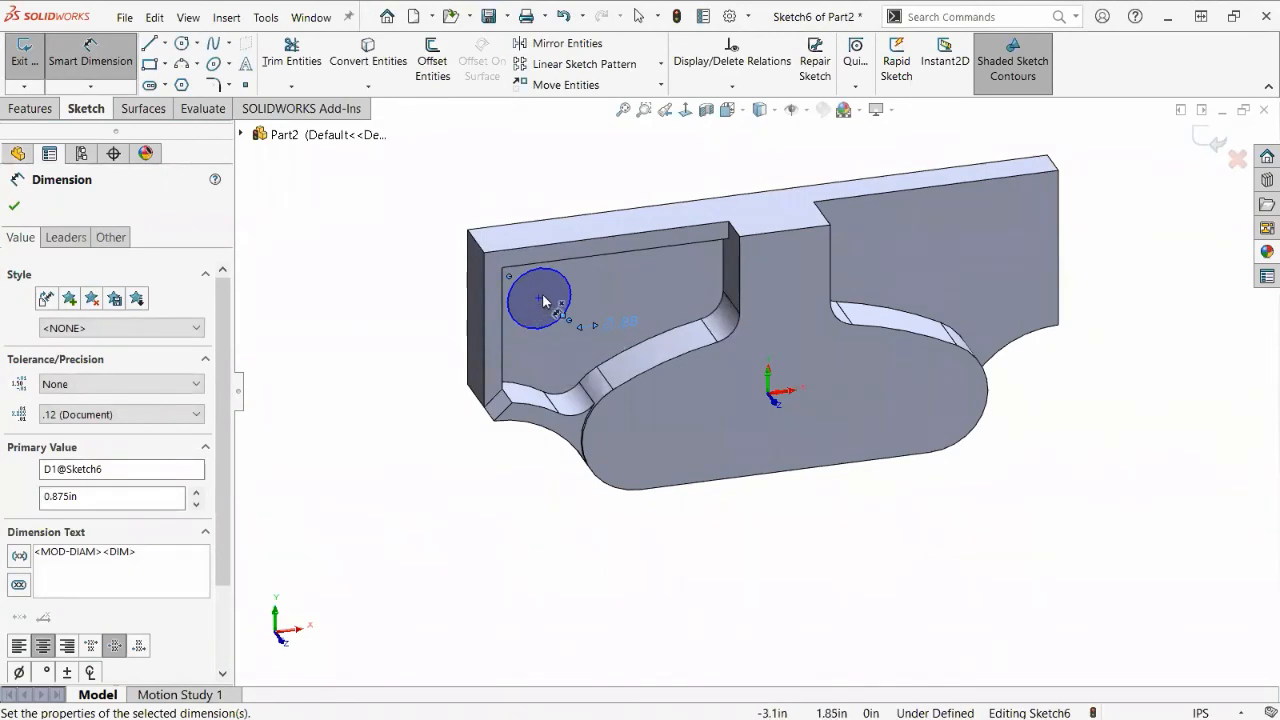
# Recheck the circle's diameter in the reference part and set the Part2 circle's diameter to 0.625 in.
pyautogui.hotkey('ctrl', 'Tab')
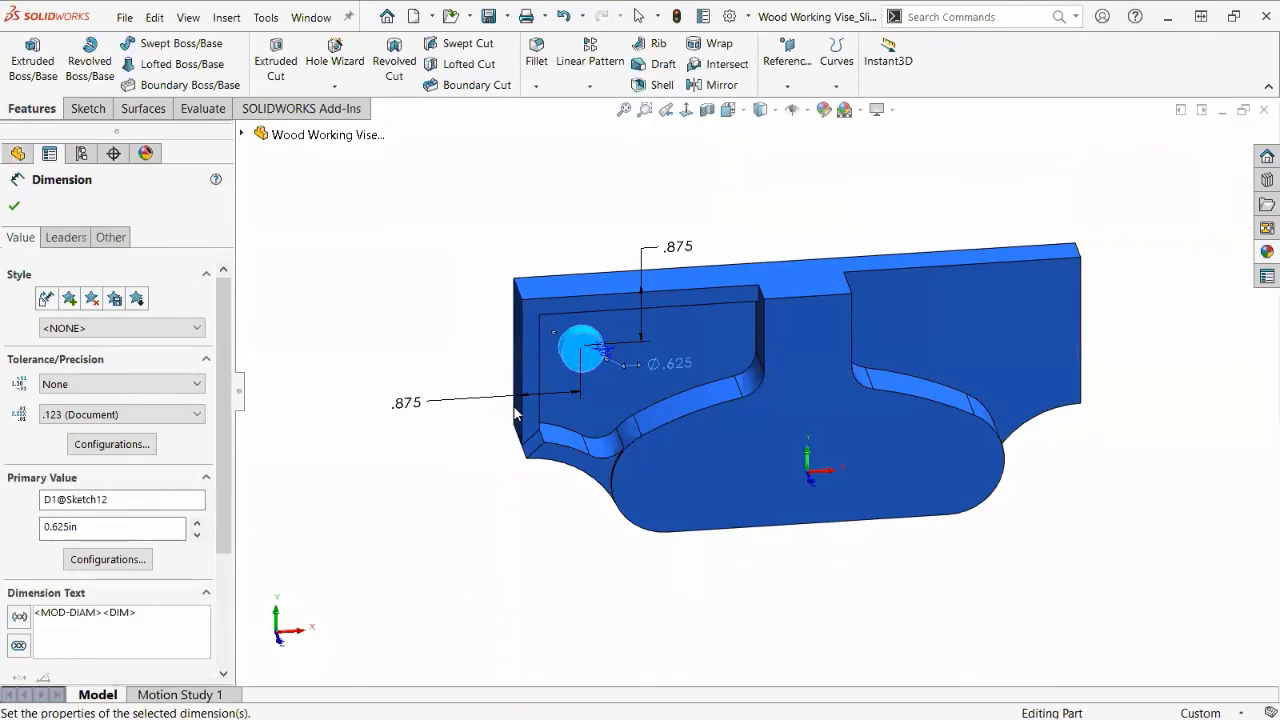
pyautogui.hotkey('ctrl', 'Tab')
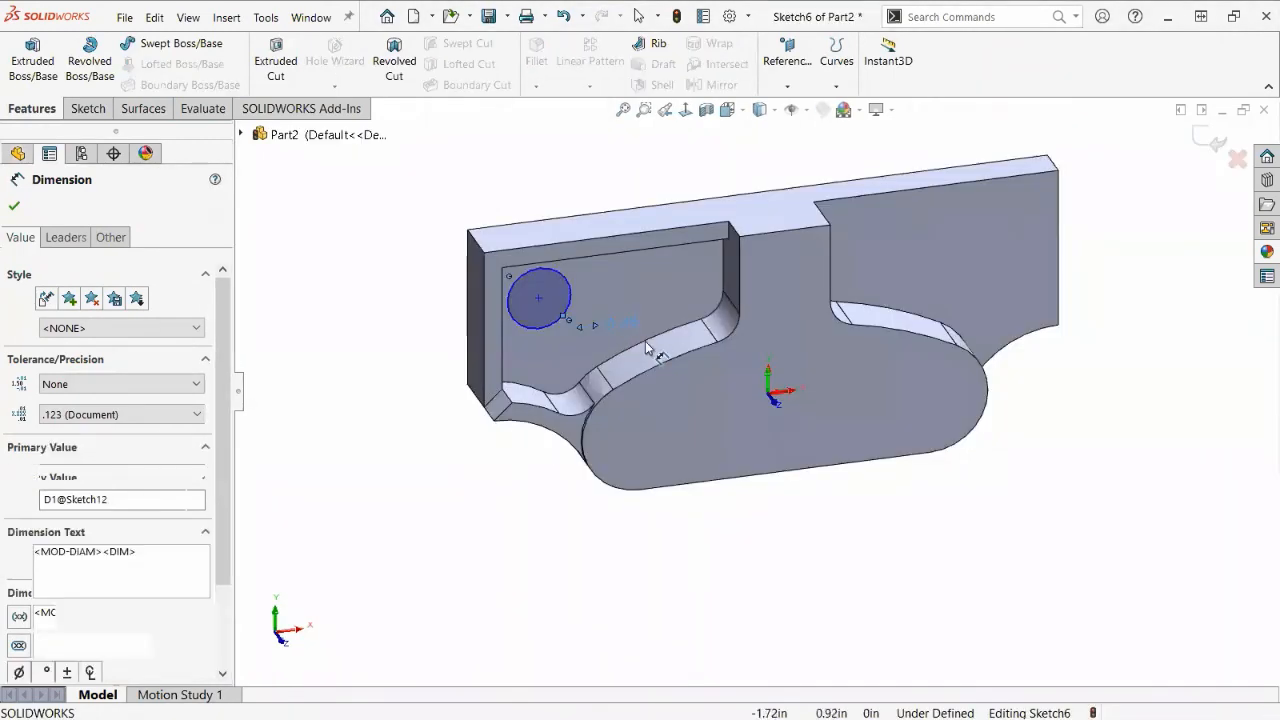
pyautogui.click(630, 330)
pyautogui.write('.62')
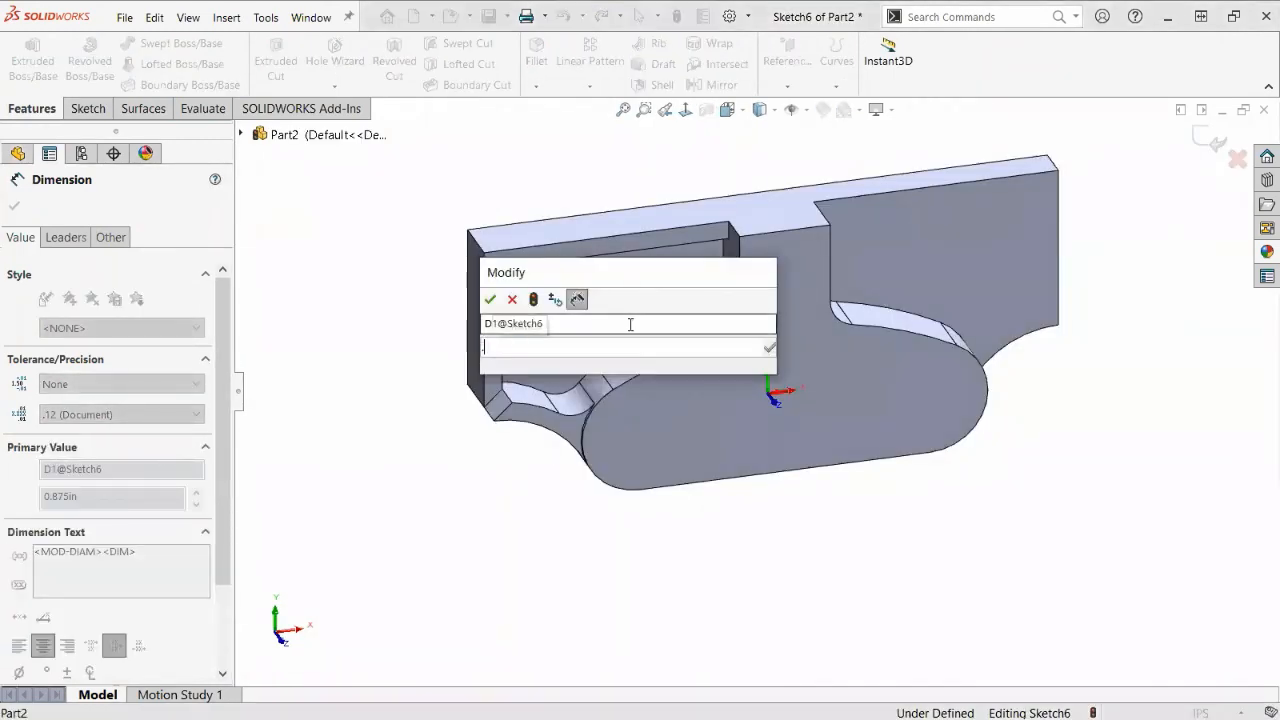
pyautogui.write('5')
pyautogui.press('Return')
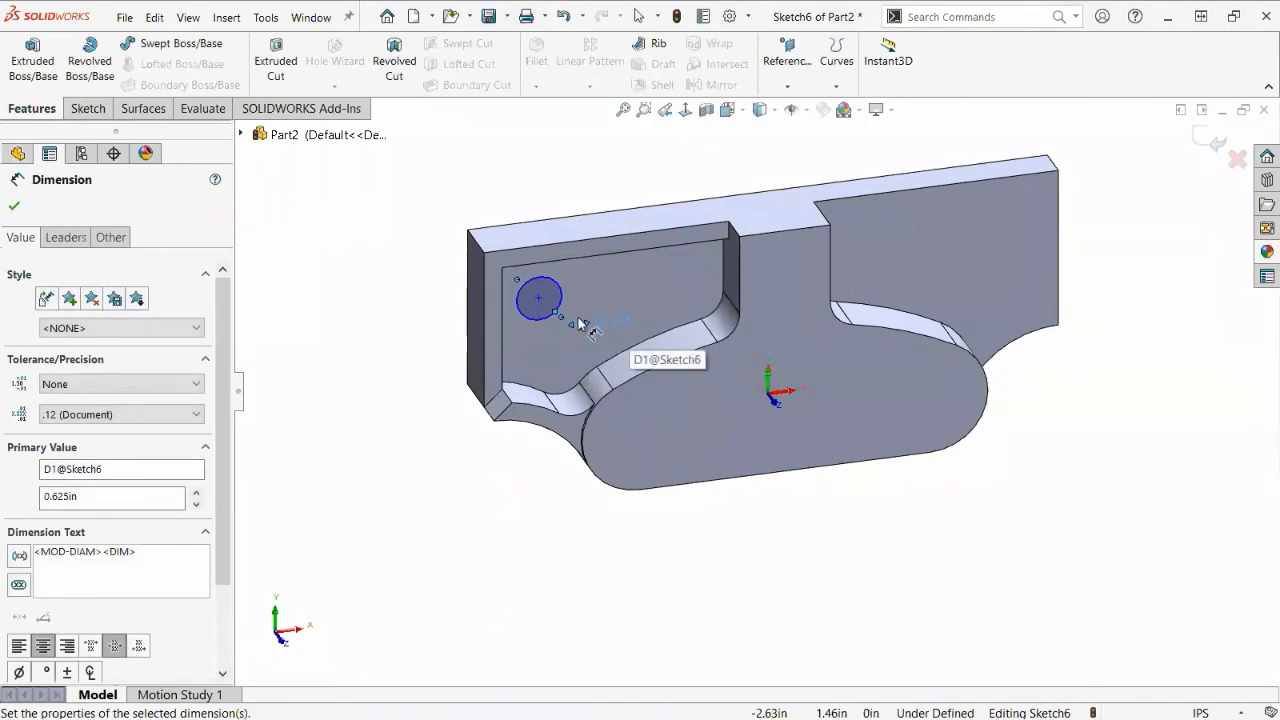
# Dimension the circle's centre 0.875 in from the plate's upper edge.
pyautogui.click(540, 297)
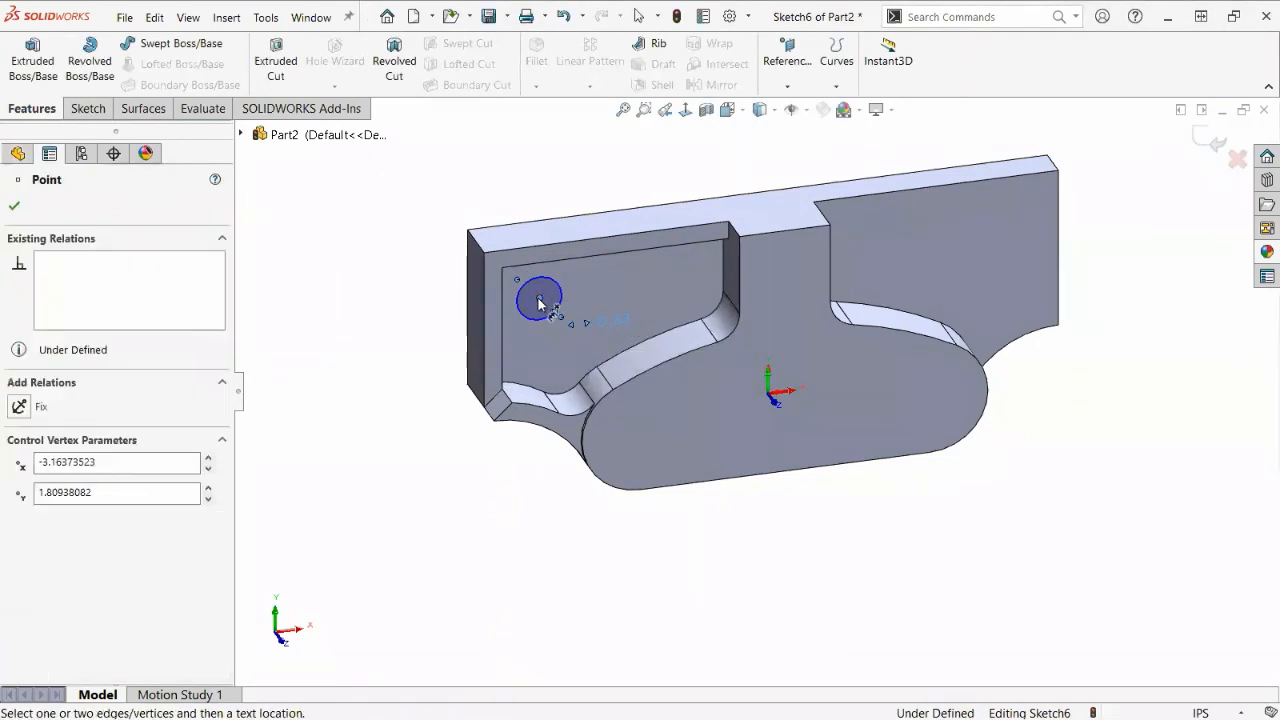
pyautogui.click(555, 243)
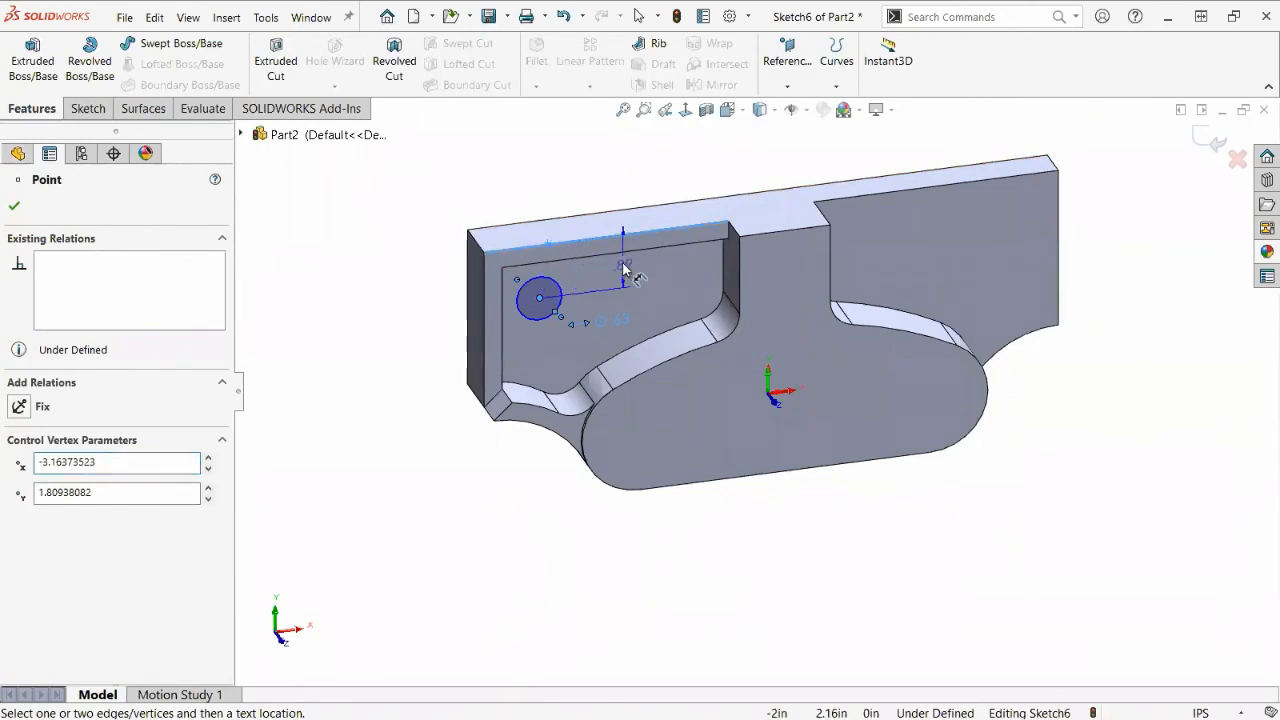
pyautogui.click(624, 268)
pyautogui.write('.875')
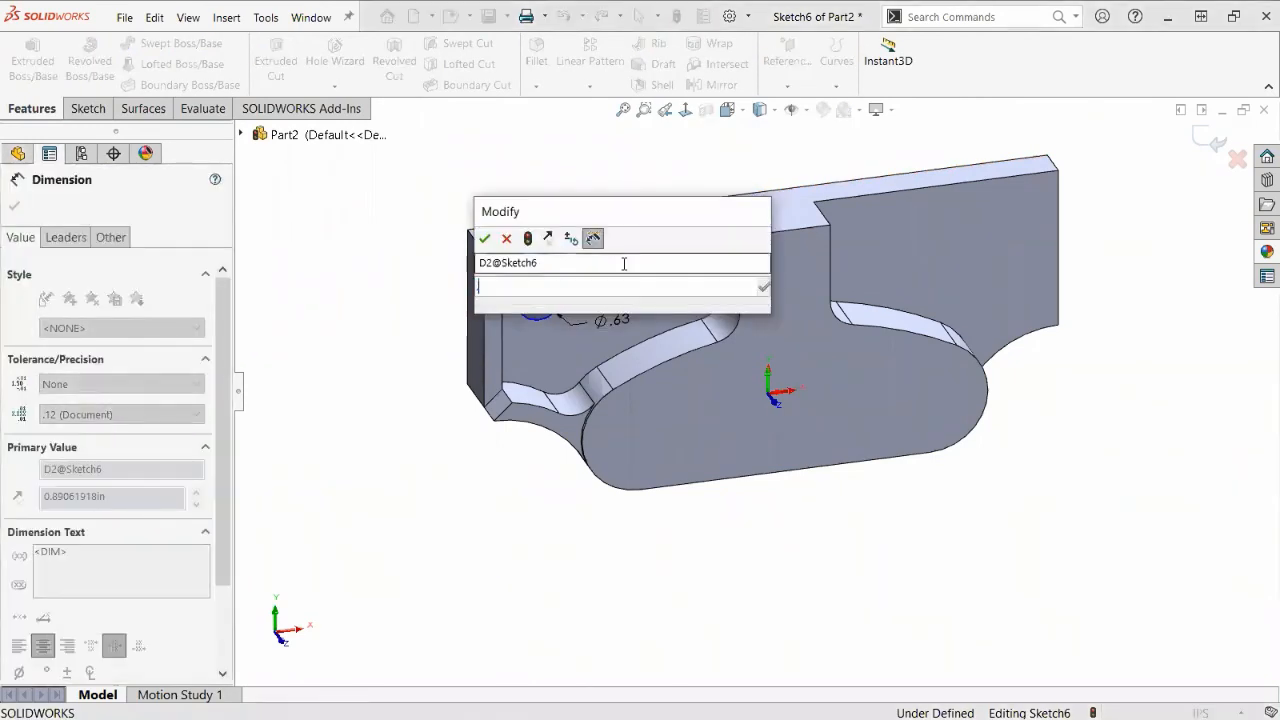
pyautogui.press('Return')
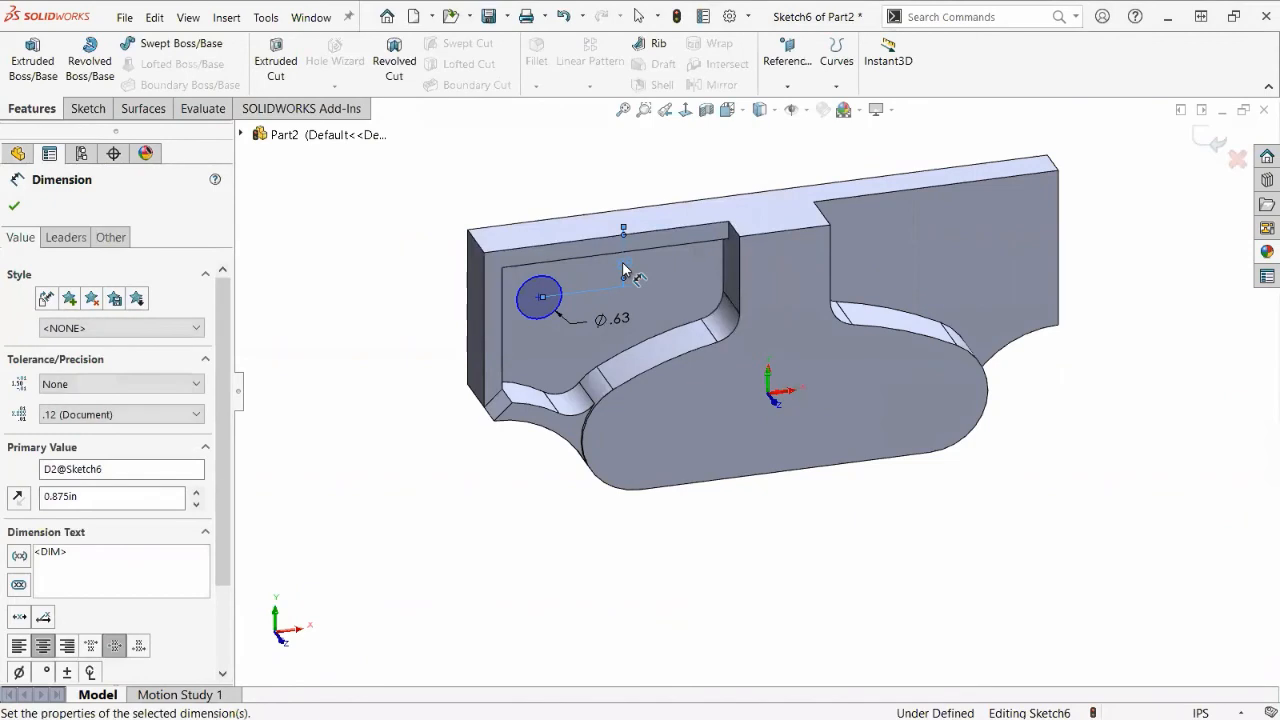
# Dimension the circle's centre 0.875 in from the plate's outer vertical edge.
pyautogui.click(540, 300)
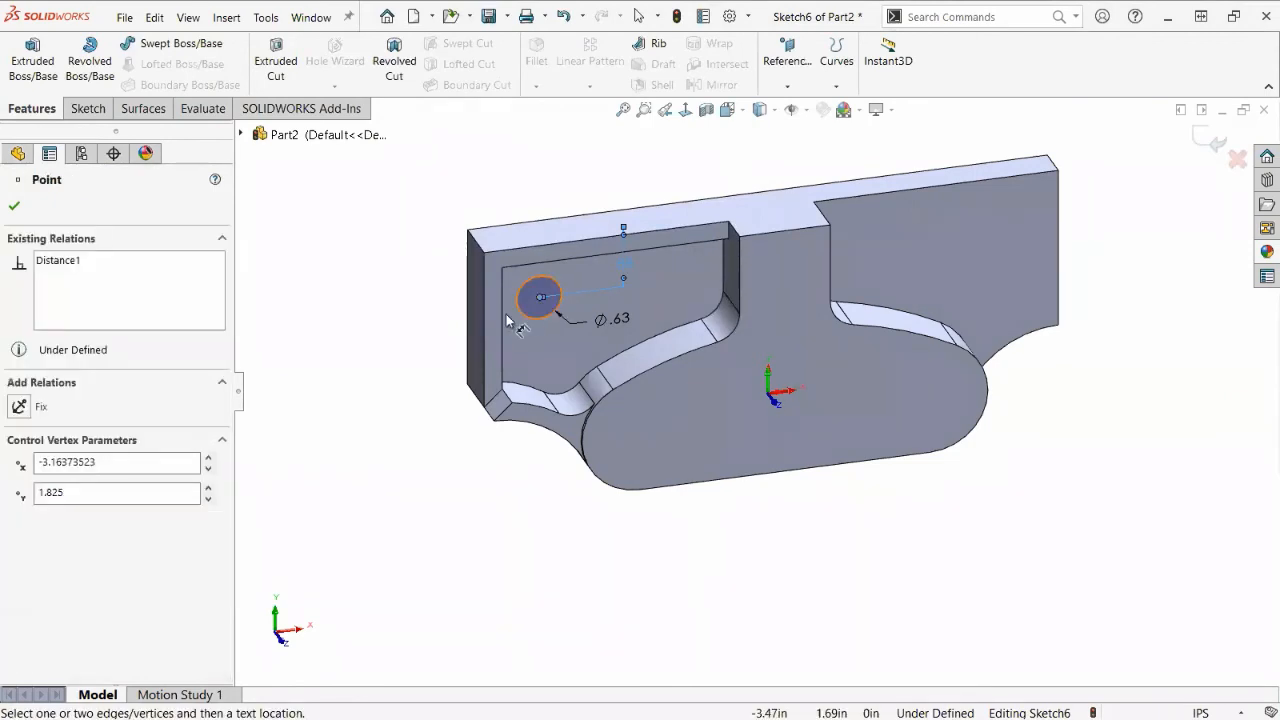
pyautogui.click(483, 322)
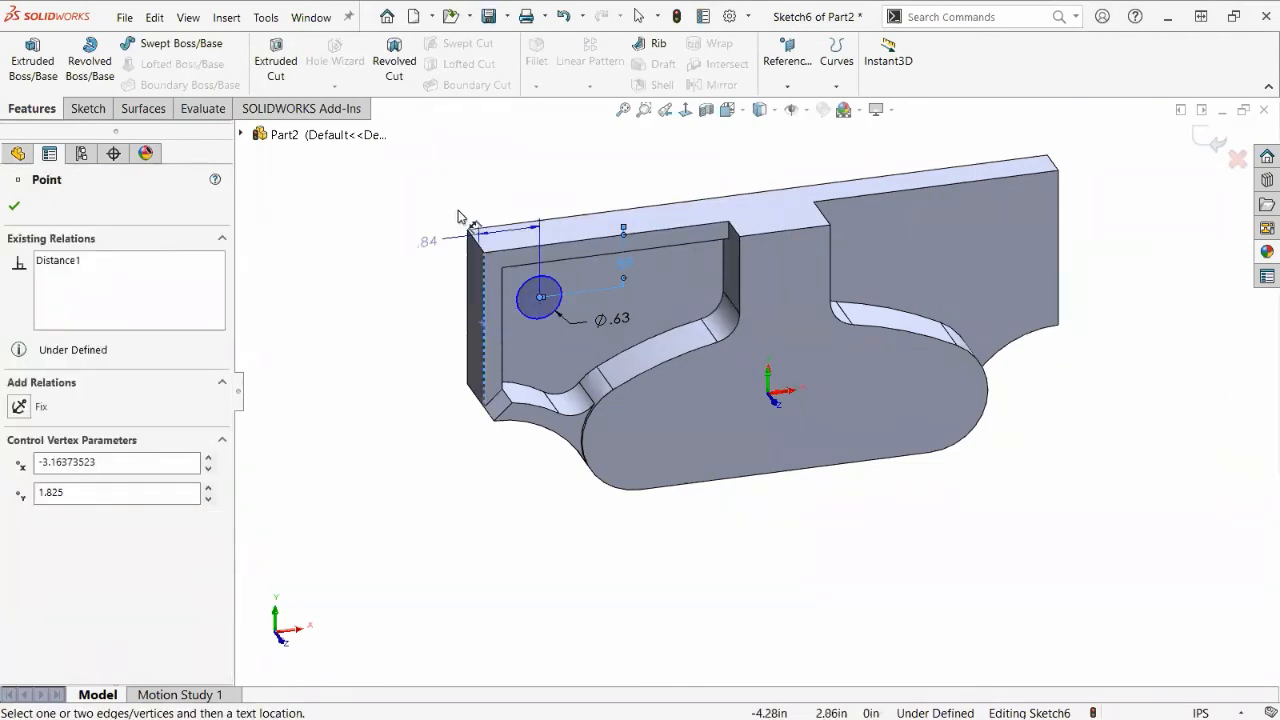
pyautogui.click(508, 189)
pyautogui.write('.875')
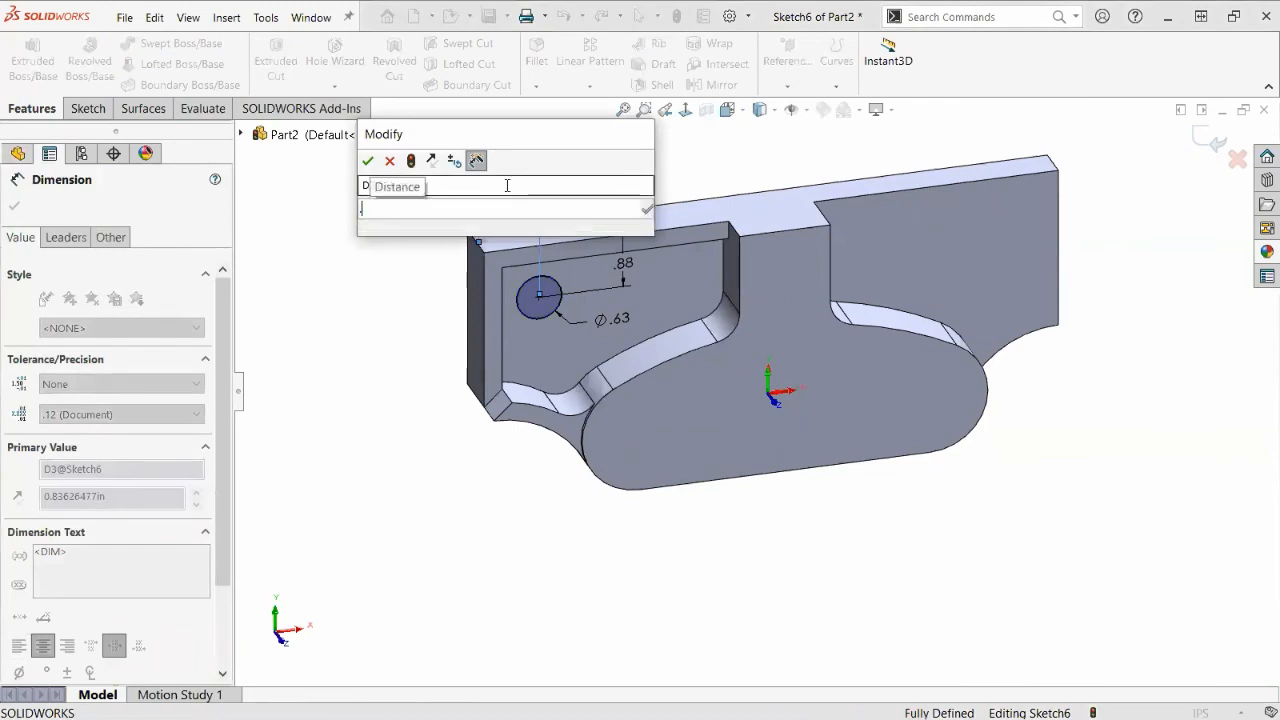
pyautogui.press('Return')
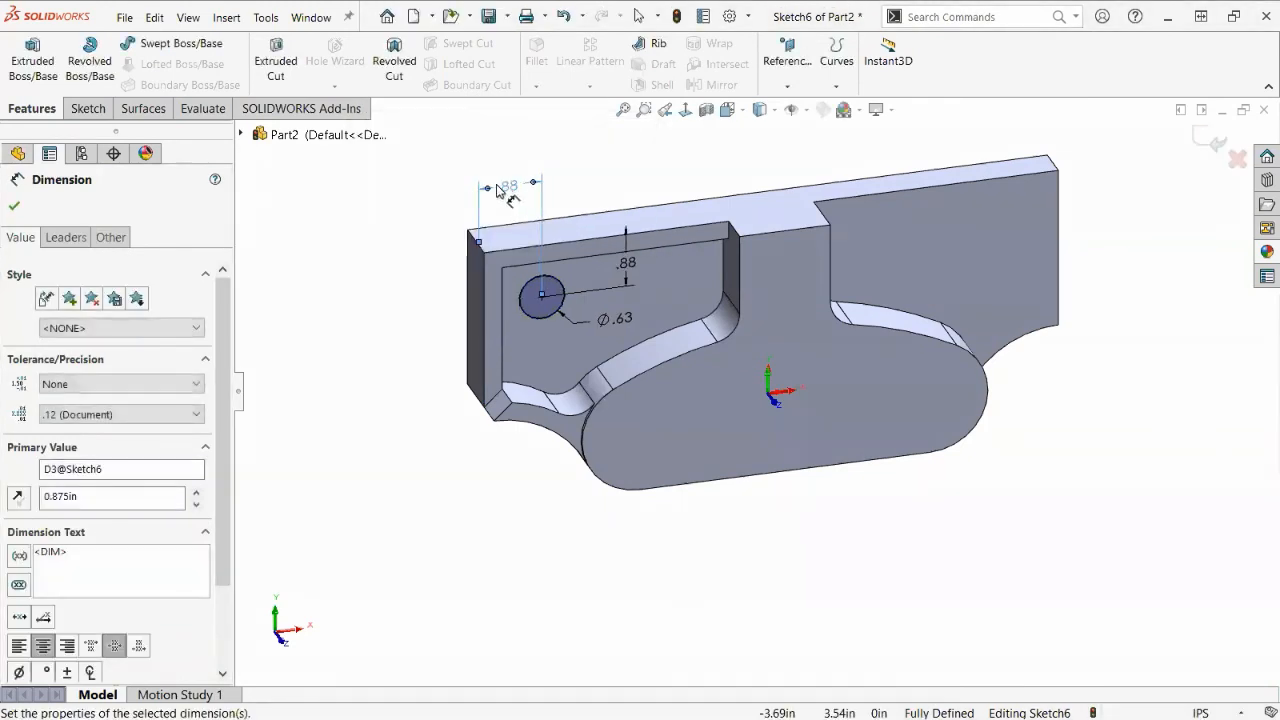
# Extrude the circle as a blind boss 0.375 in deep from the pocket face.
pyautogui.click(33, 60)
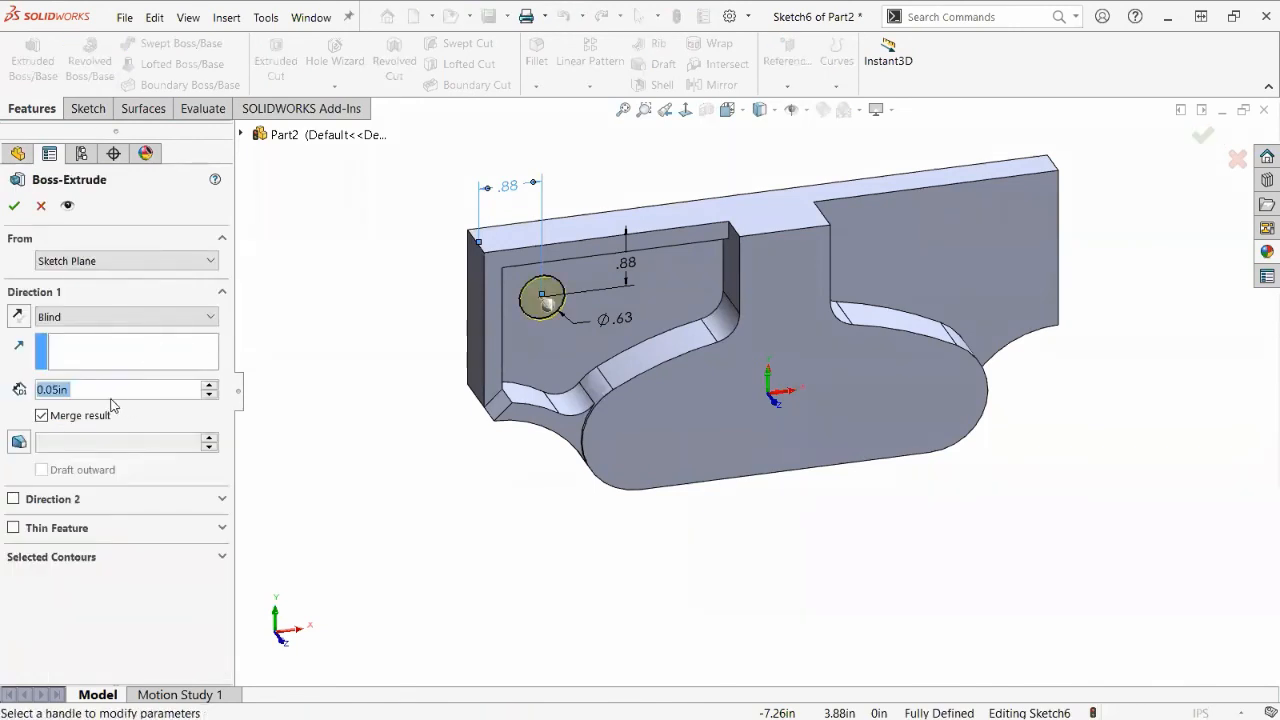
pyautogui.write('.375')
pyautogui.press('Return')
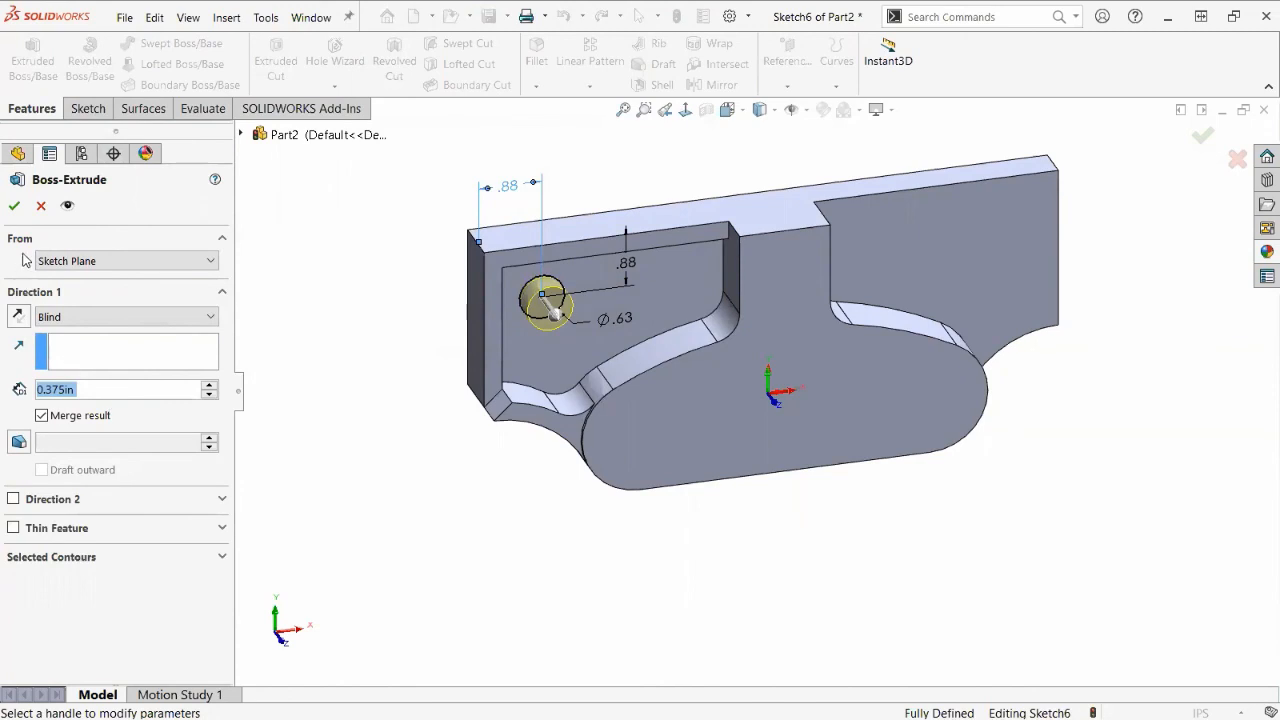
pyautogui.click(14, 205)
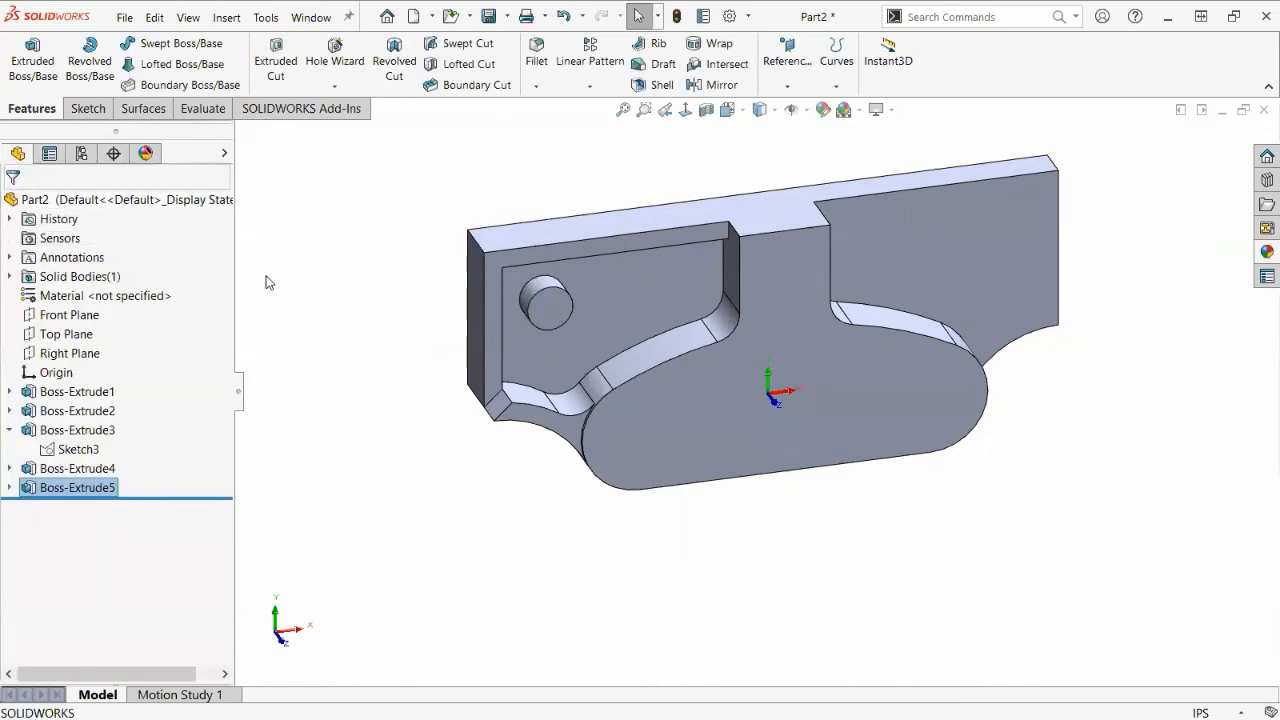
# Switch to the reference part and examine the round boss's dimensions up close, including its draft angle.
pyautogui.hotkey('ctrl', 'Tab')
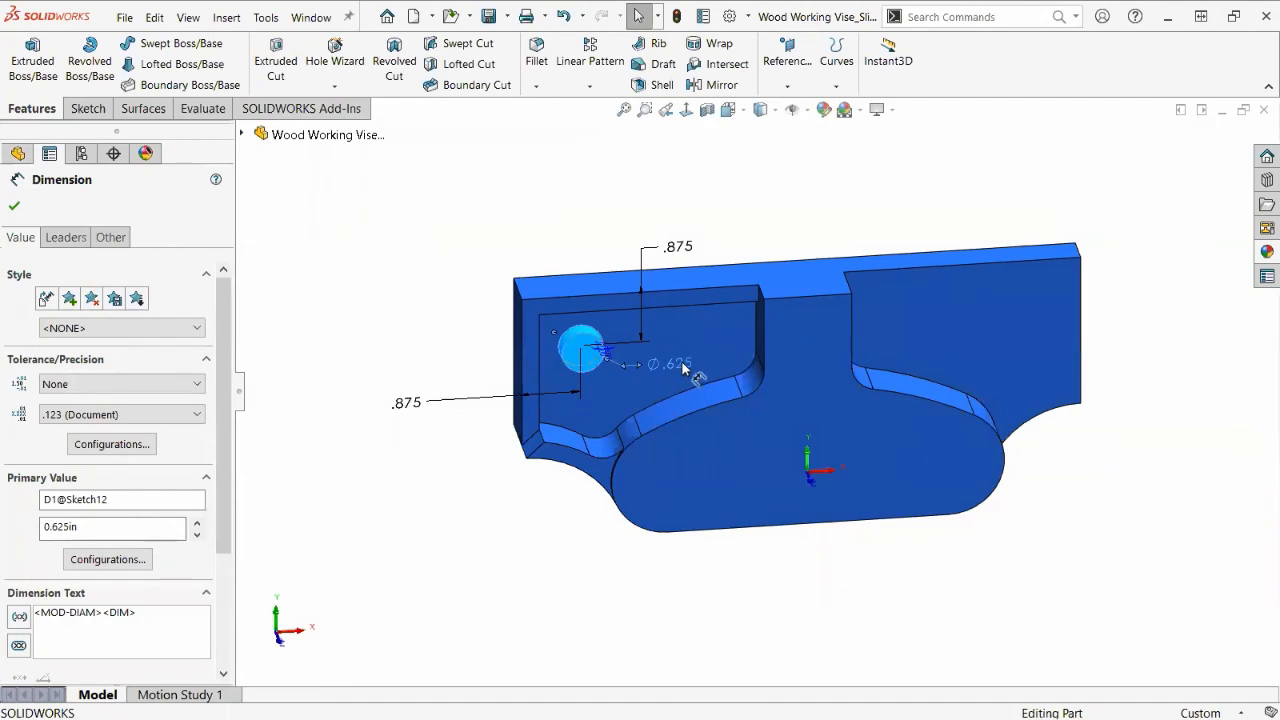
pyautogui.moveTo(684, 370); pyautogui.dragTo(655, 460, button='middle')
pyautogui.scroll(-3, 655, 460)
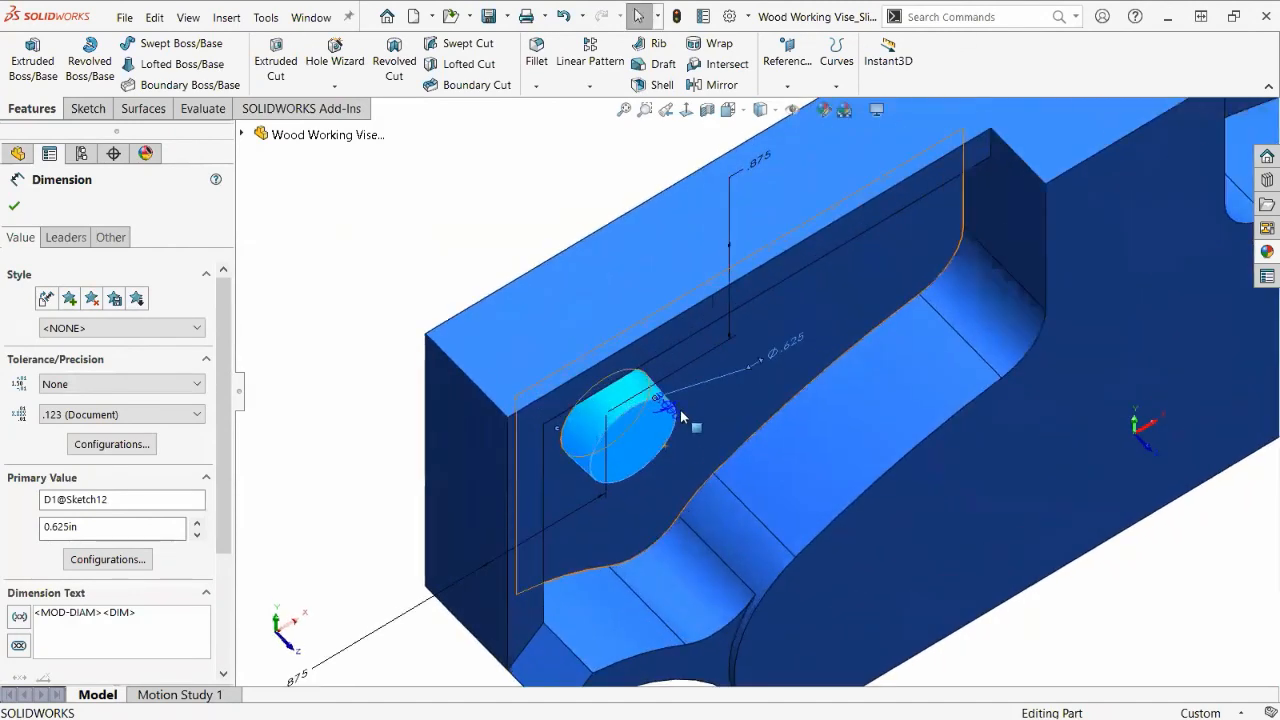
pyautogui.click(700, 428)
pyautogui.moveTo(721, 418); pyautogui.dragTo(748, 415)
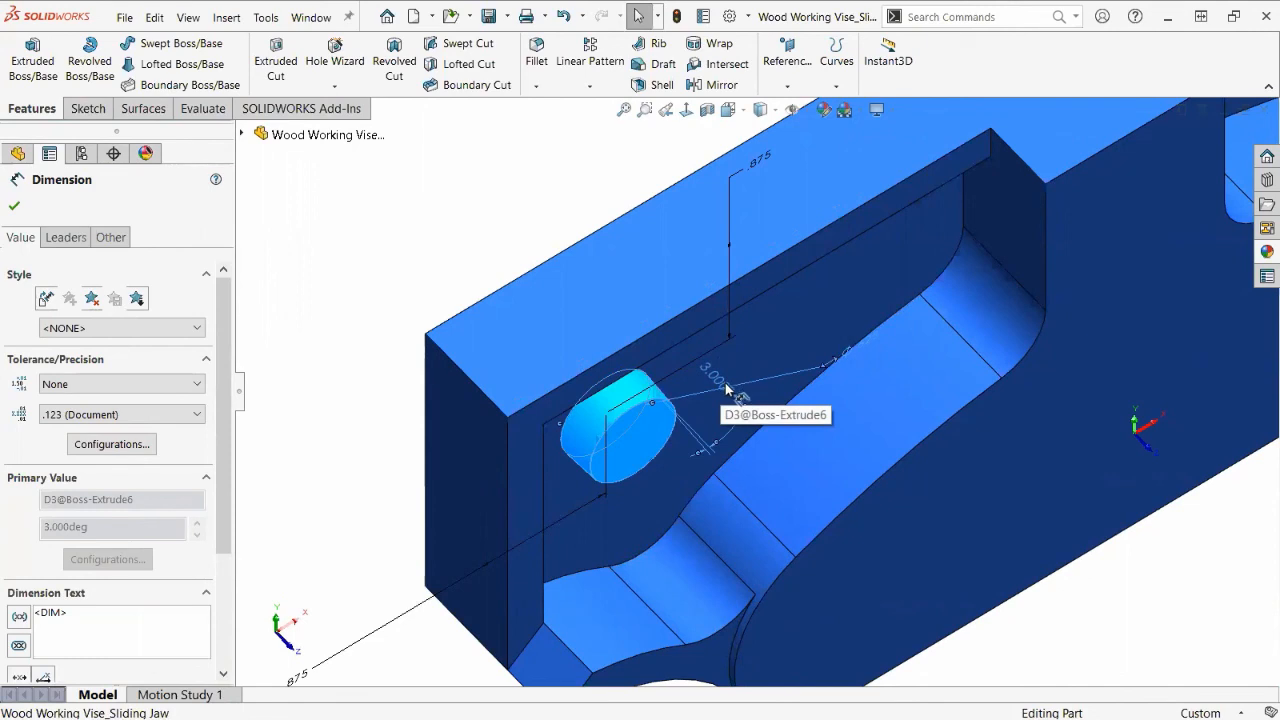
# Check the end condition and draft in the reference part's Boss-Extrude6 definition, close it without changes and return to Part2.
pyautogui.click(14, 208)
pyautogui.doubleClick(31, 450)
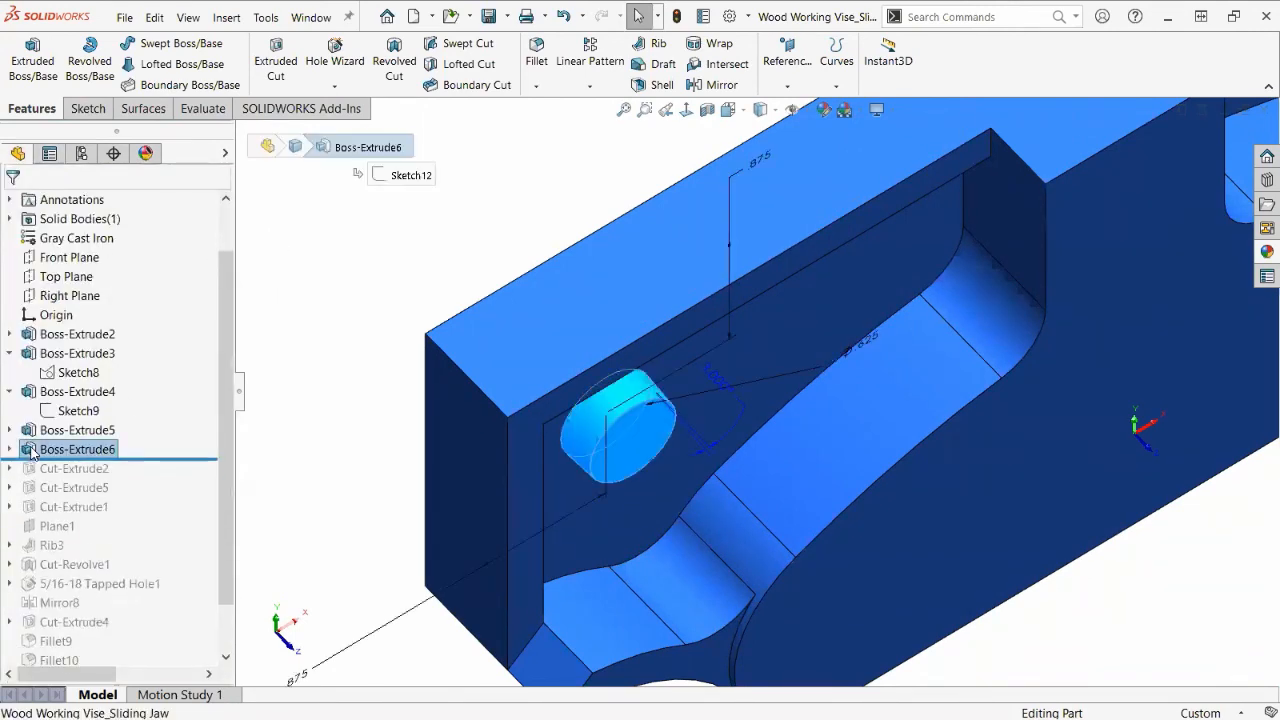
pyautogui.click(31, 450)
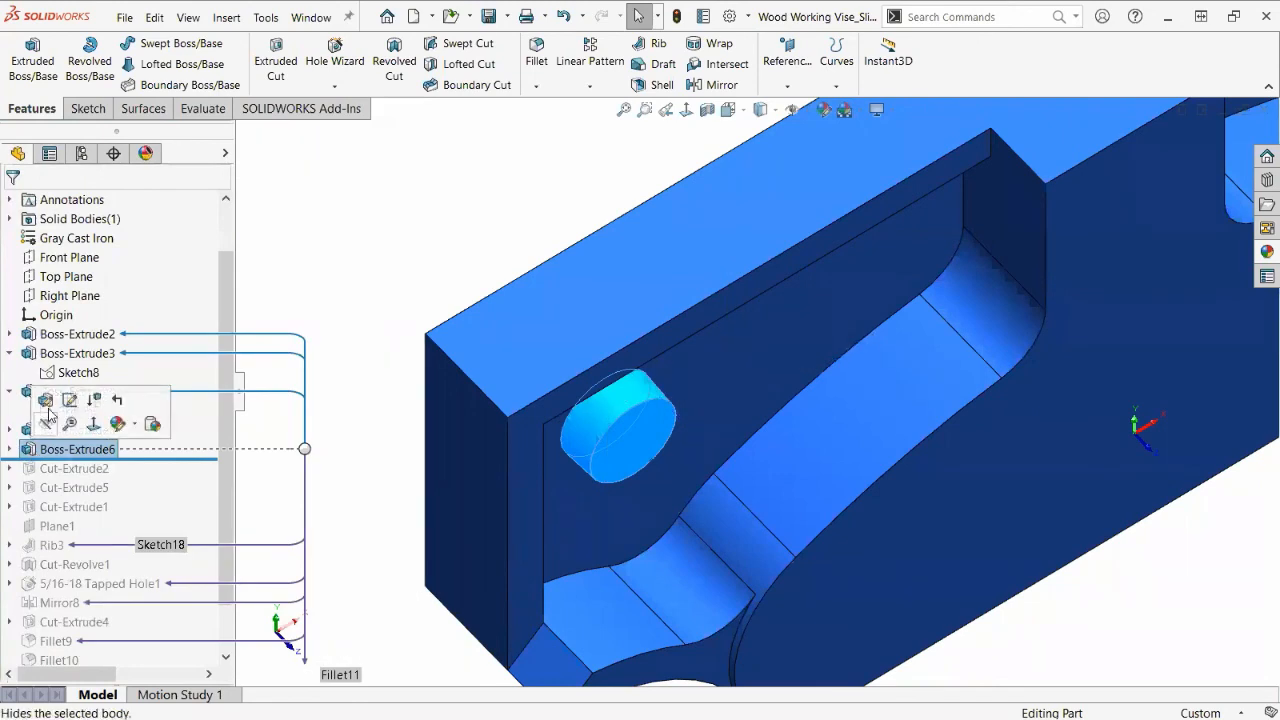
pyautogui.click(49, 398)
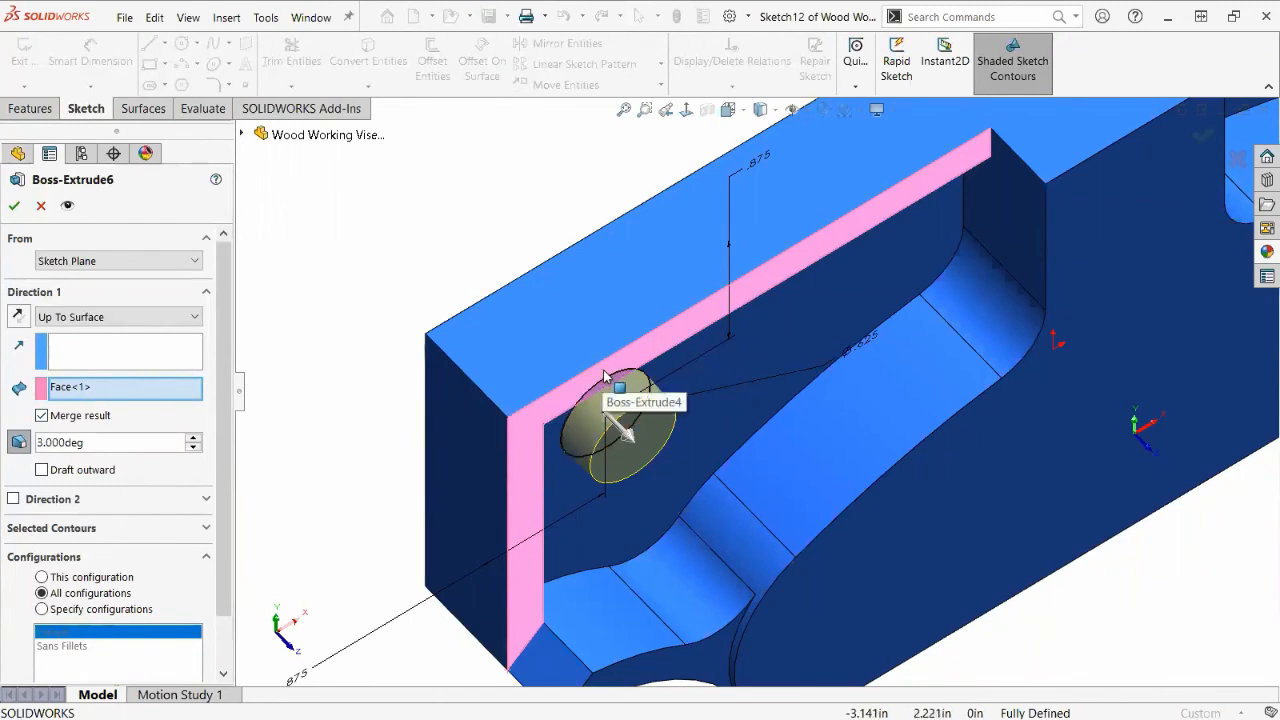
pyautogui.click(47, 211)
pyautogui.hotkey('ctrl', 'Tab')
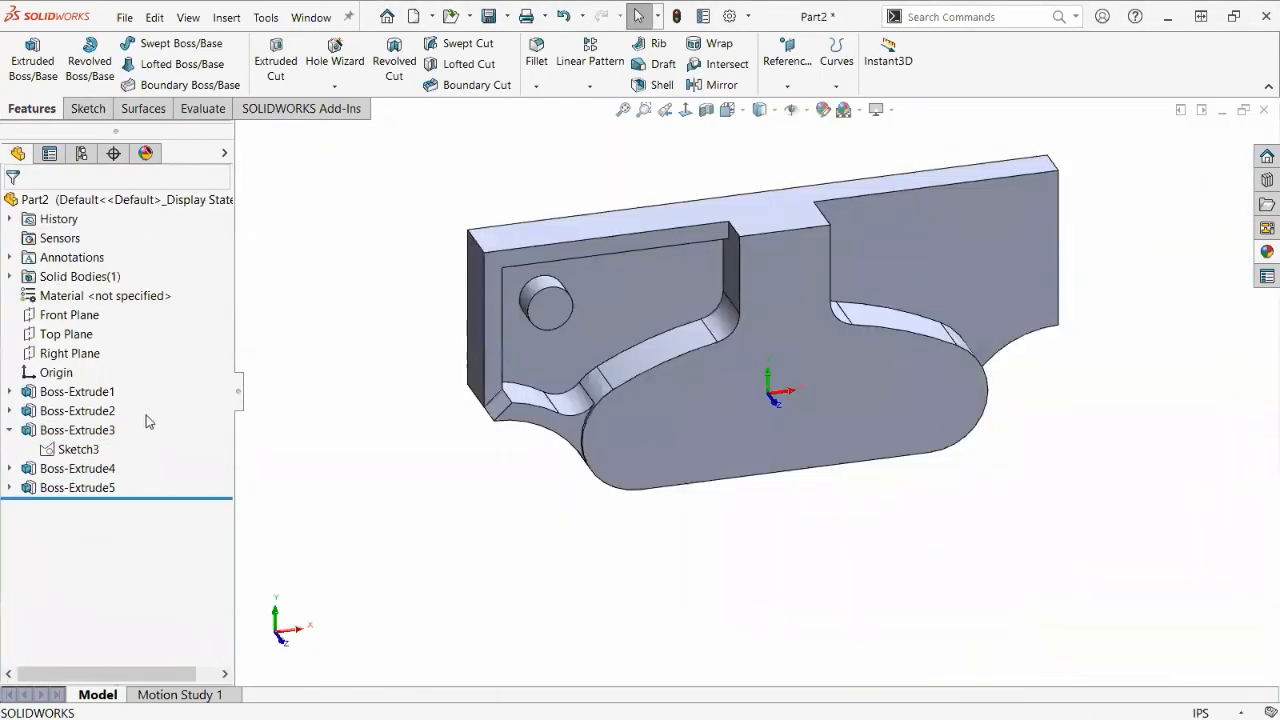
# Edit Boss-Extrude5 so the round boss extrudes Up To Surface, ending at the front face of the pocket's raised rim.
pyautogui.click(32, 488)
pyautogui.click(39, 440)
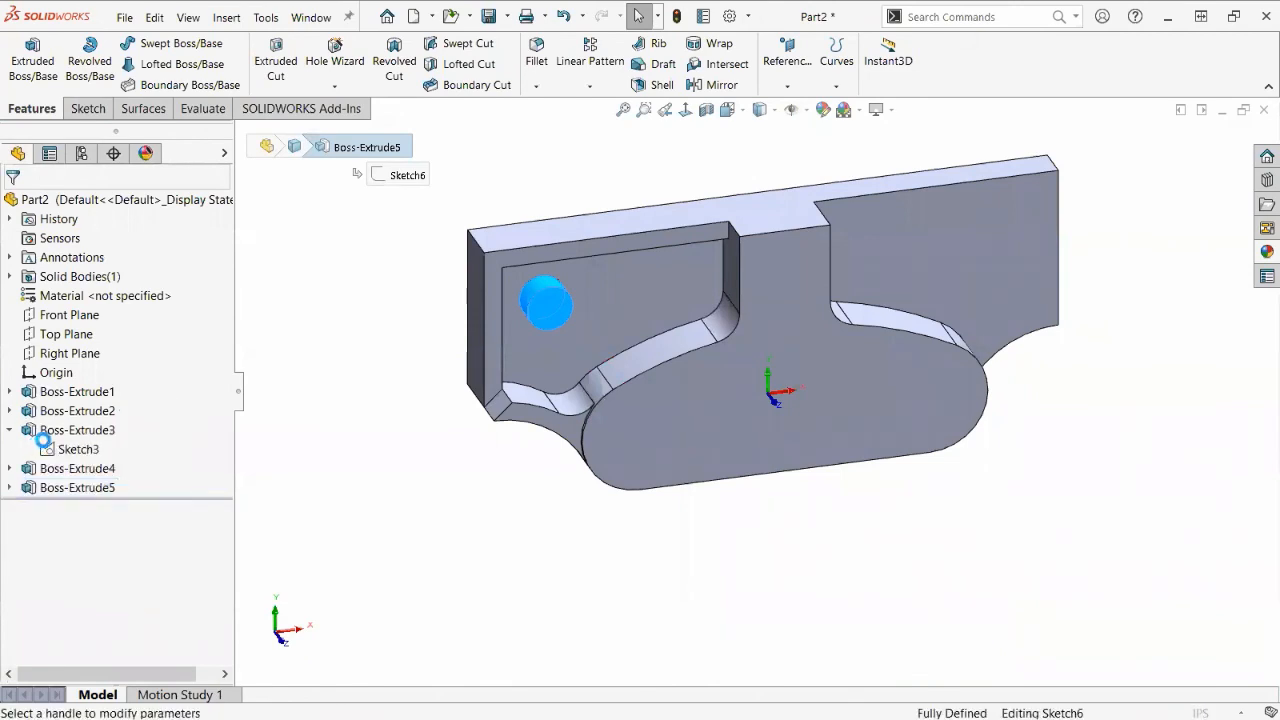
pyautogui.click(88, 318)
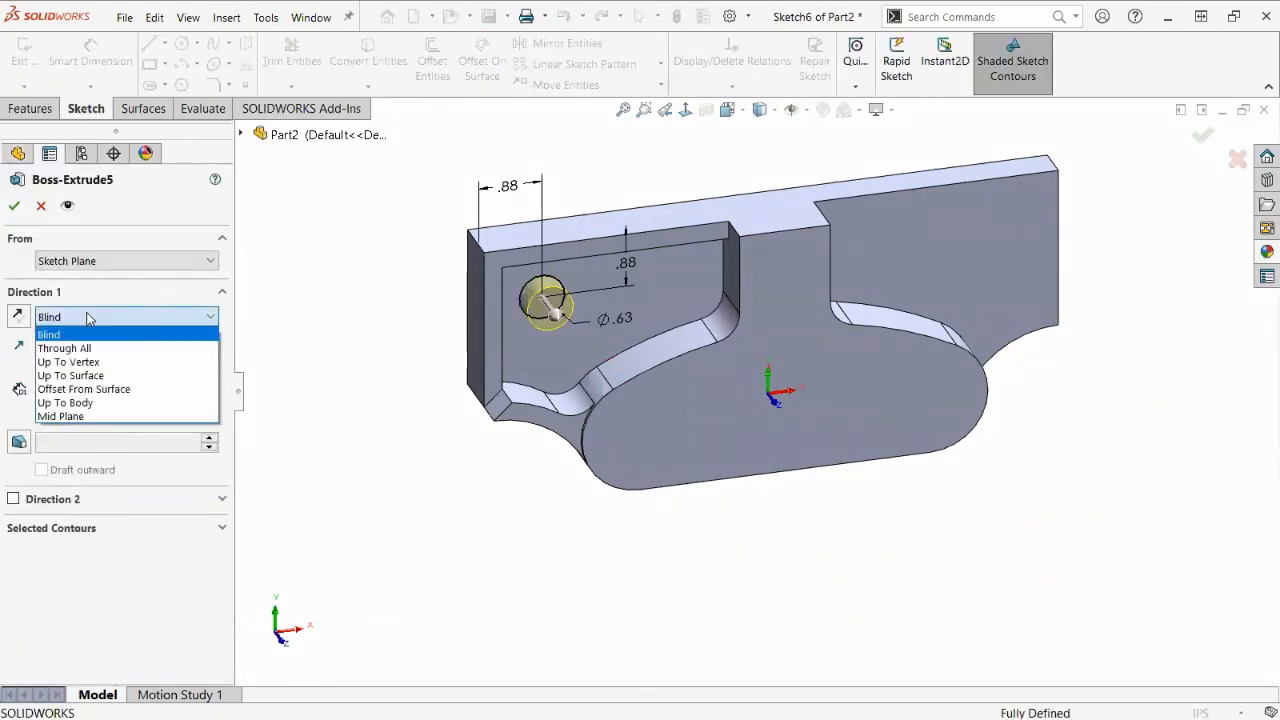
pyautogui.click(110, 376)
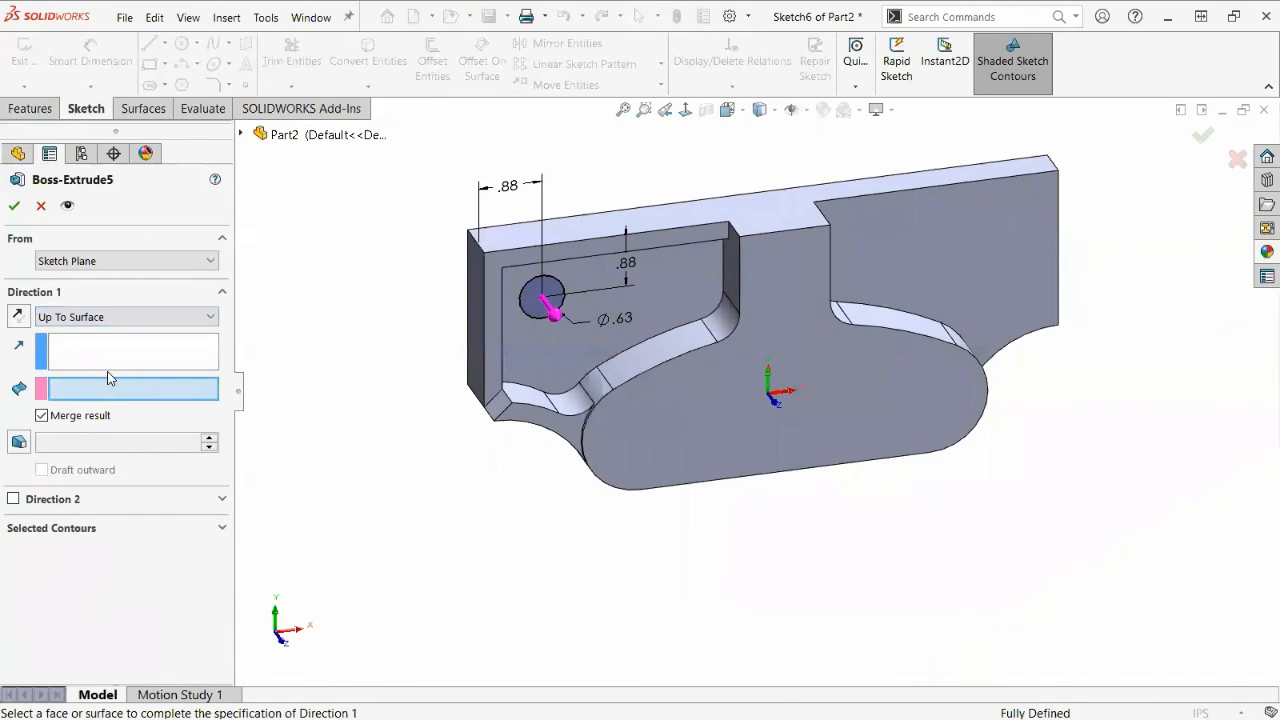
pyautogui.click(690, 239)
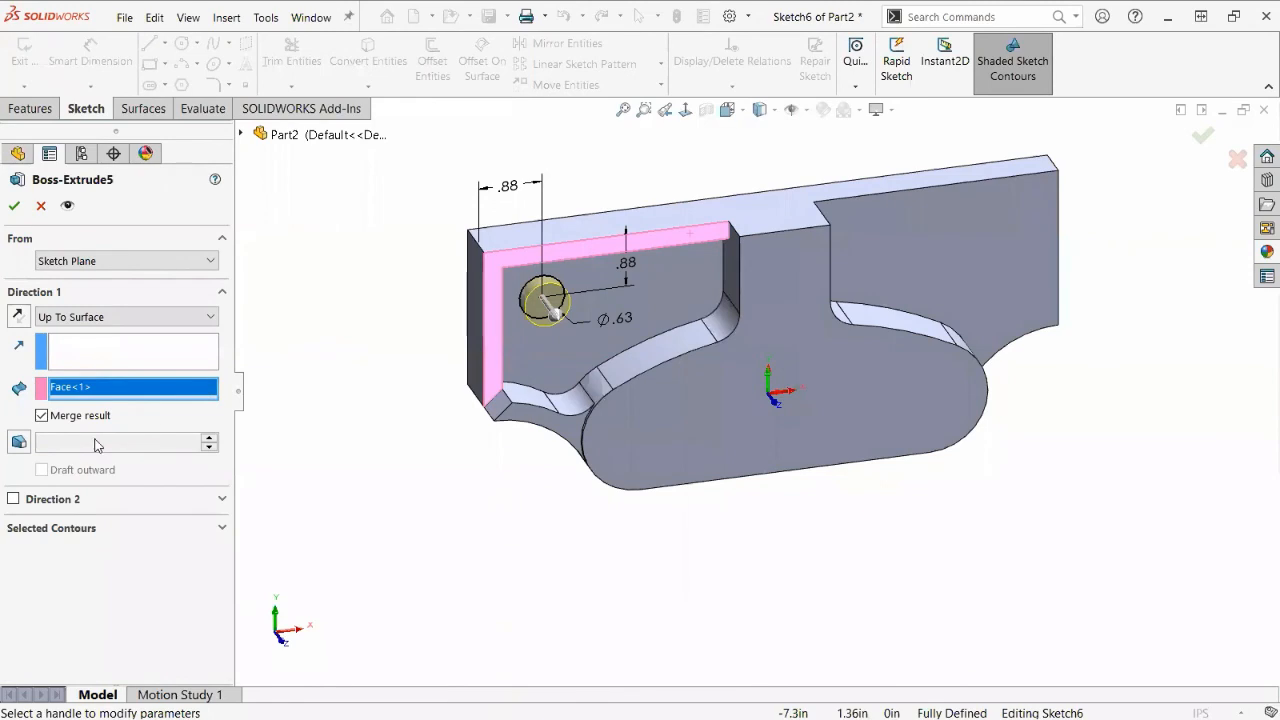
# Add a 3 degree inward draft to the round boss and accept the feature.
pyautogui.click(18, 446)
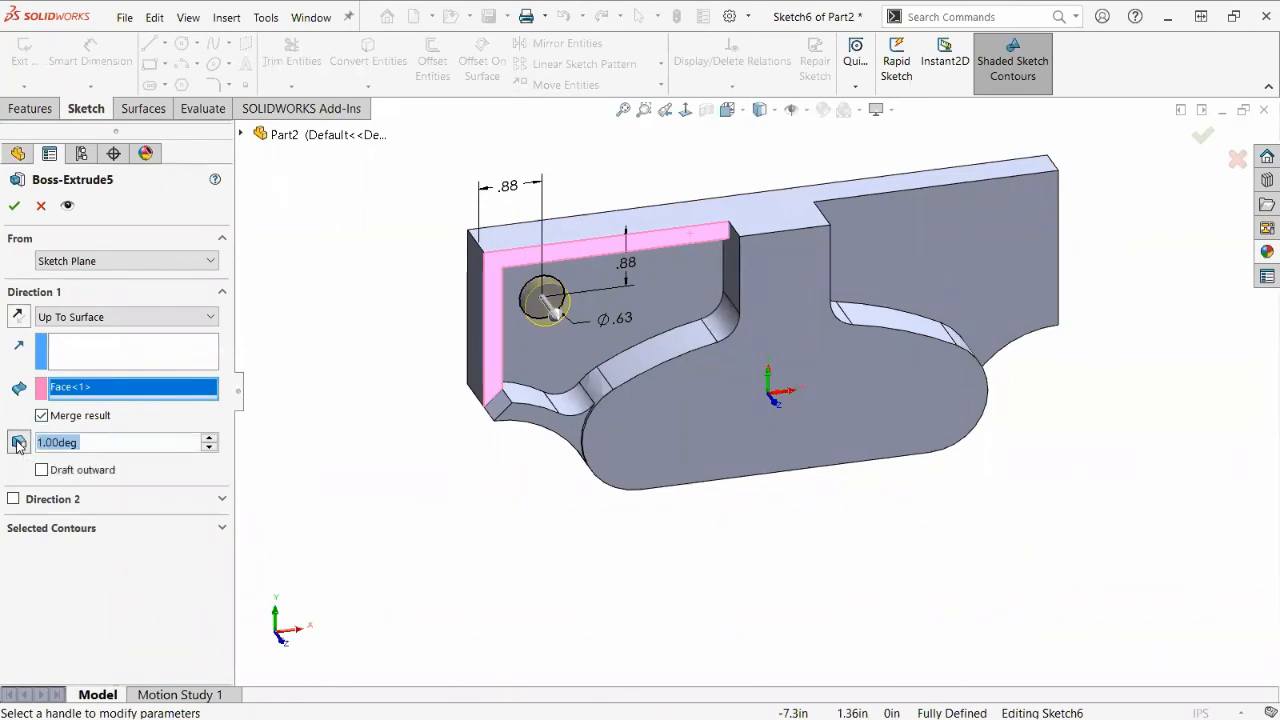
pyautogui.write('3')
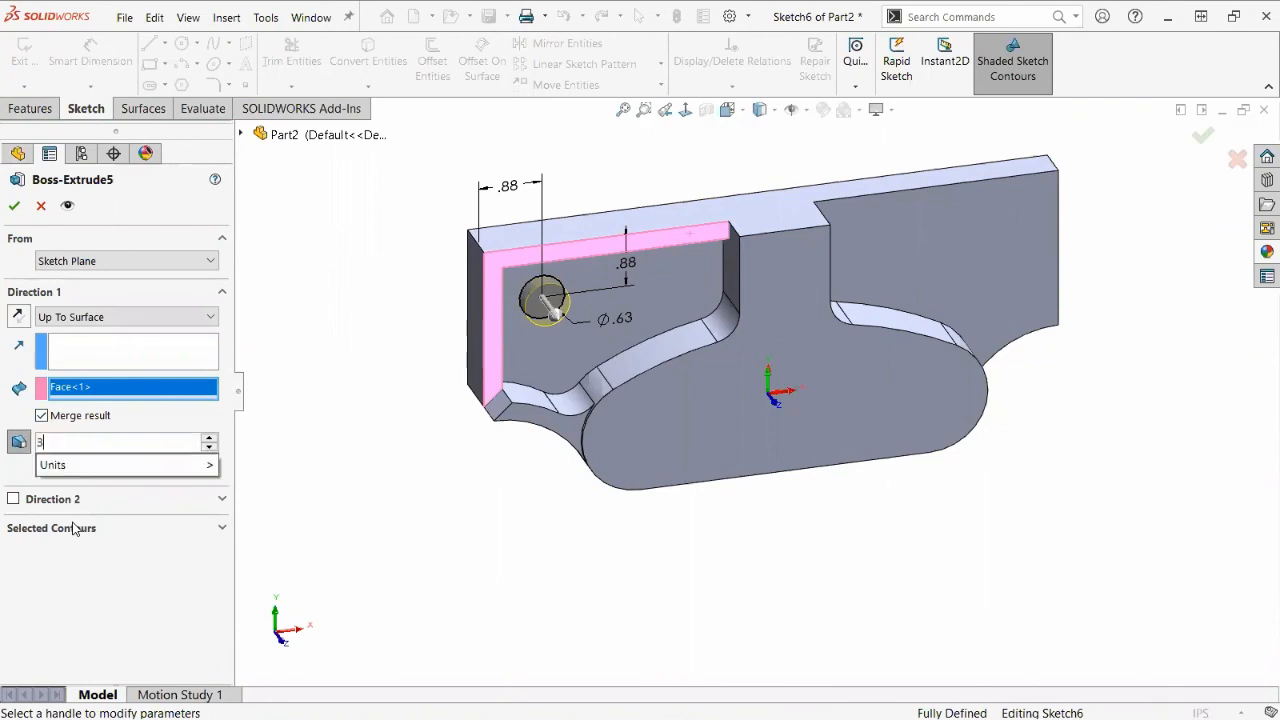
pyautogui.press('Return')
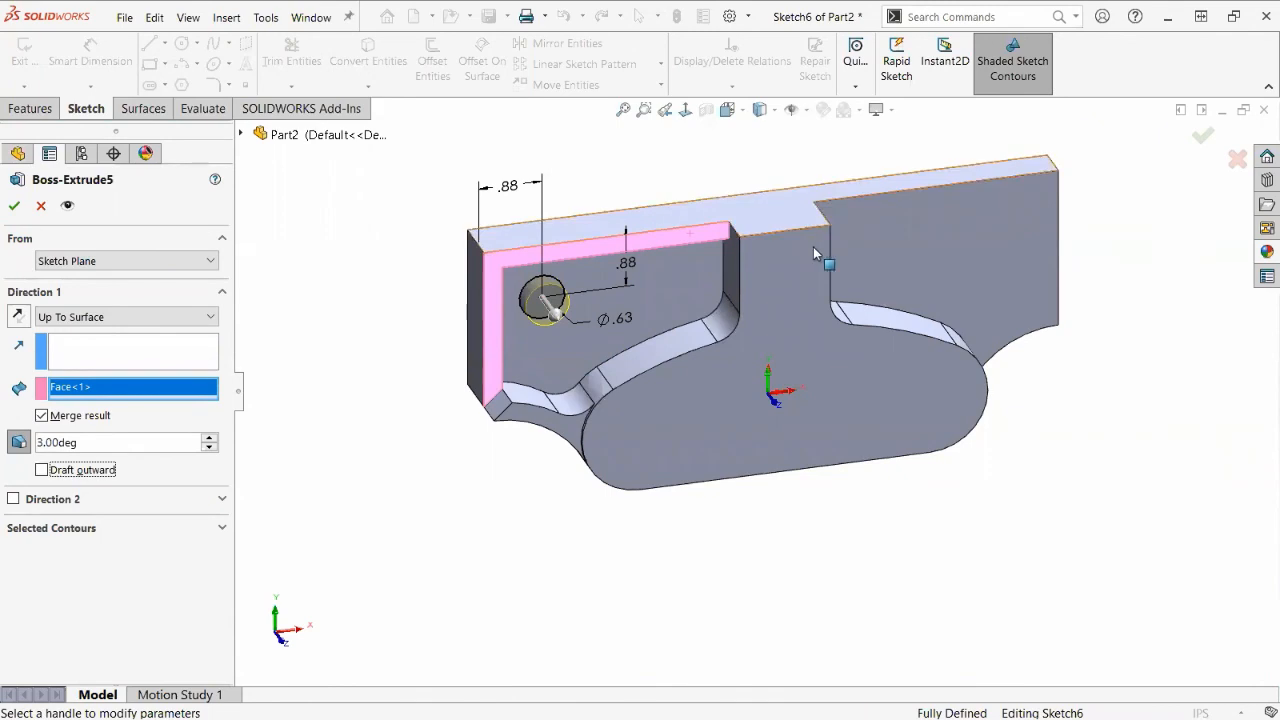
pyautogui.scroll(-1, 808, 265)
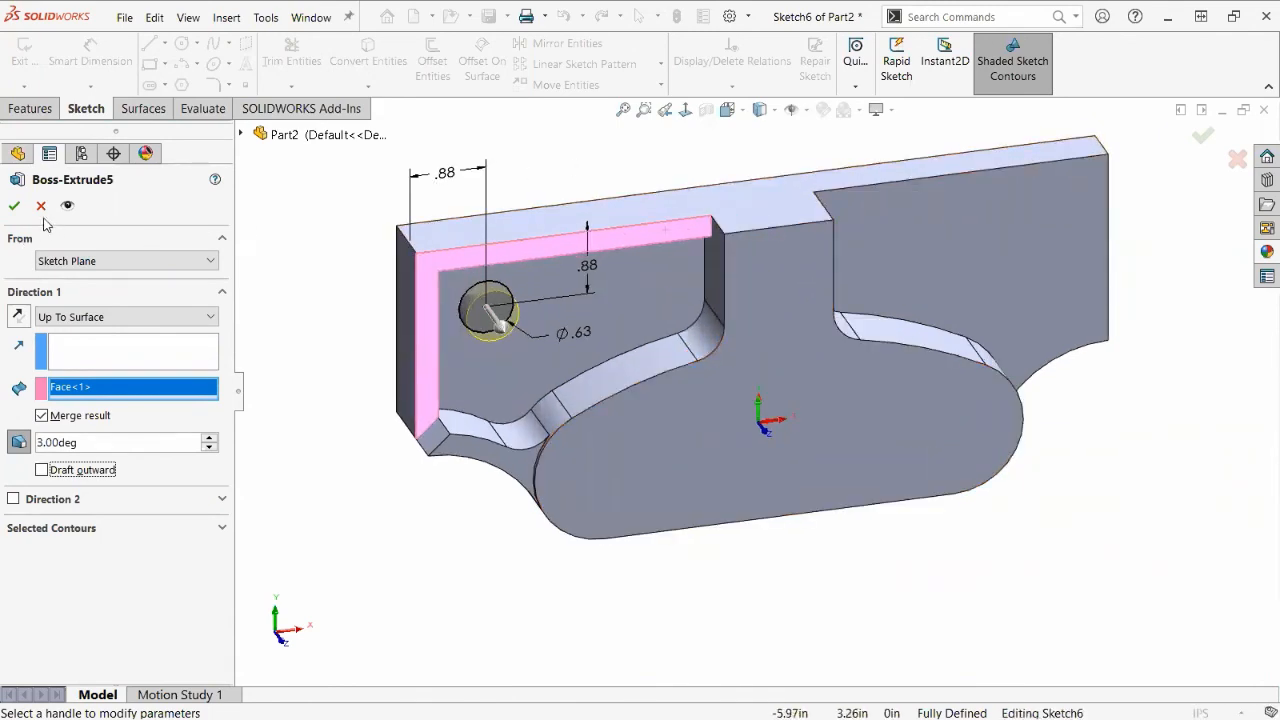
pyautogui.click(14, 206)
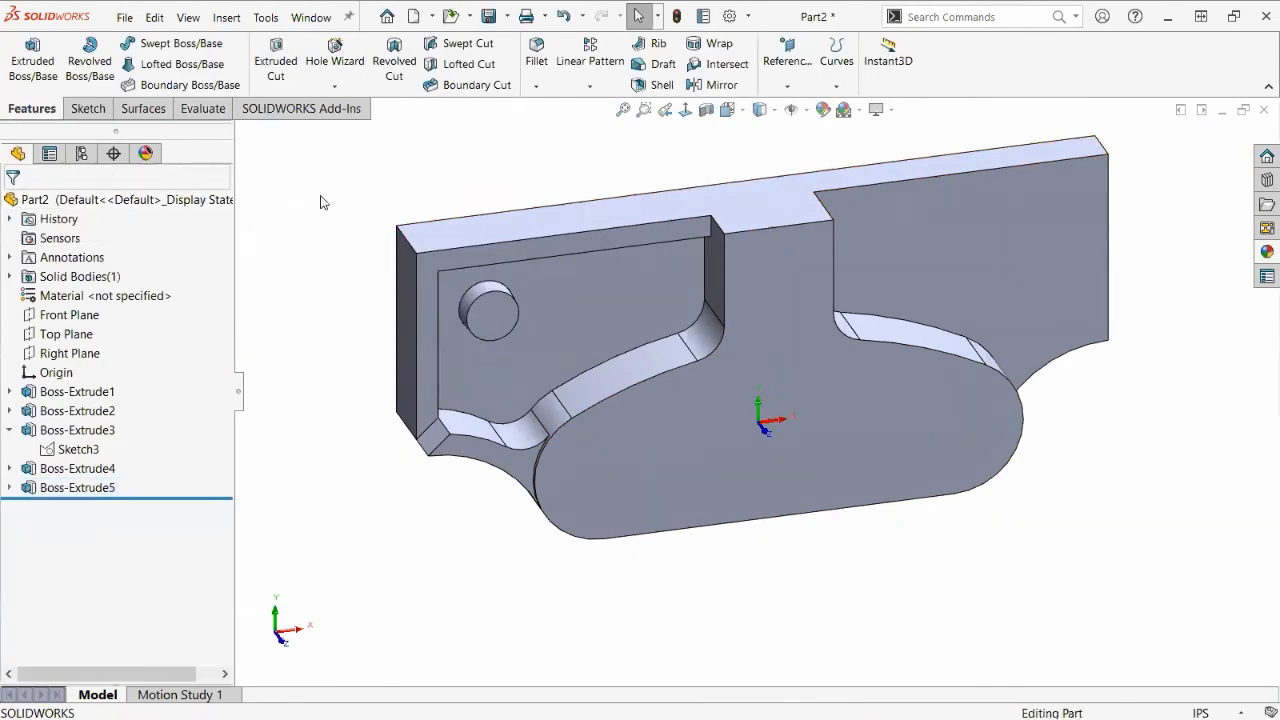
# Roll the reference part forward to include Cut-Extrude2, show its hole dimensions, and return to Part2.
pyautogui.hotkey('ctrl', 'Tab')
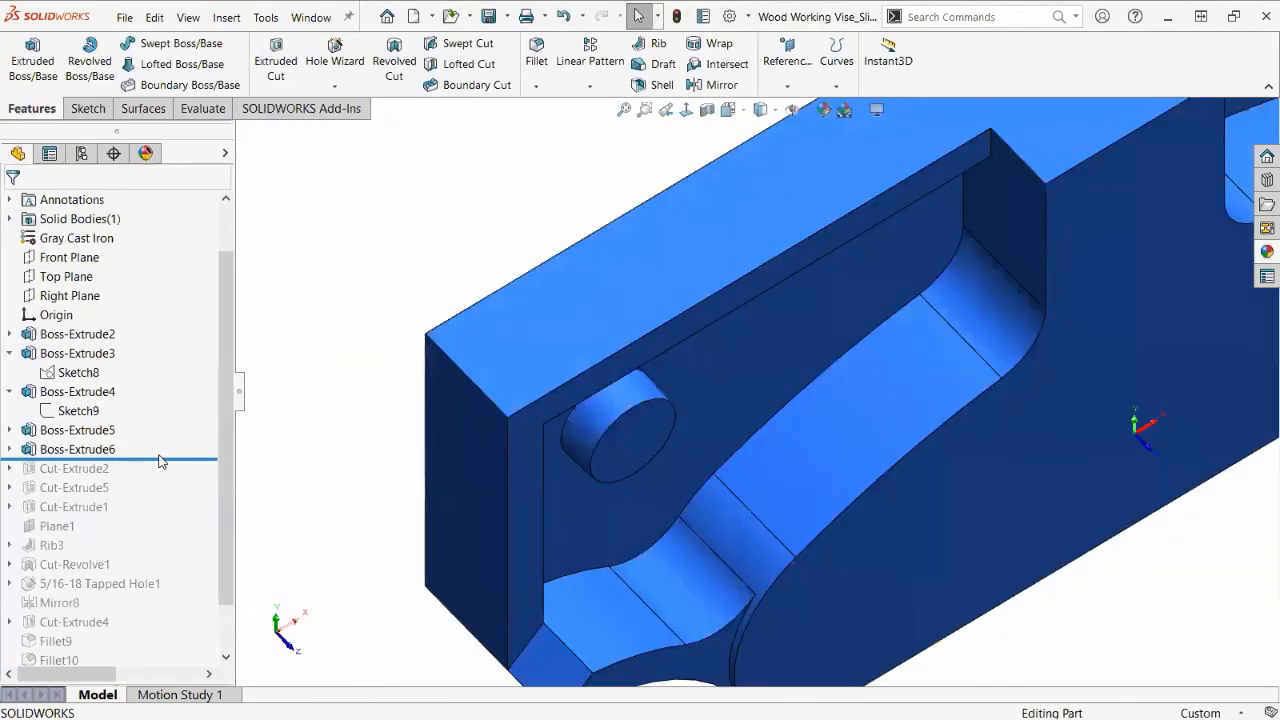
pyautogui.moveTo(160, 460); pyautogui.dragTo(165, 476)
pyautogui.scroll(6, 712, 547)
pyautogui.moveTo(879, 453); pyautogui.dragTo(838, 374, button='middle')
pyautogui.scroll(-1, 838, 372)
pyautogui.moveTo(887, 420); pyautogui.dragTo(883, 372, button='middle')
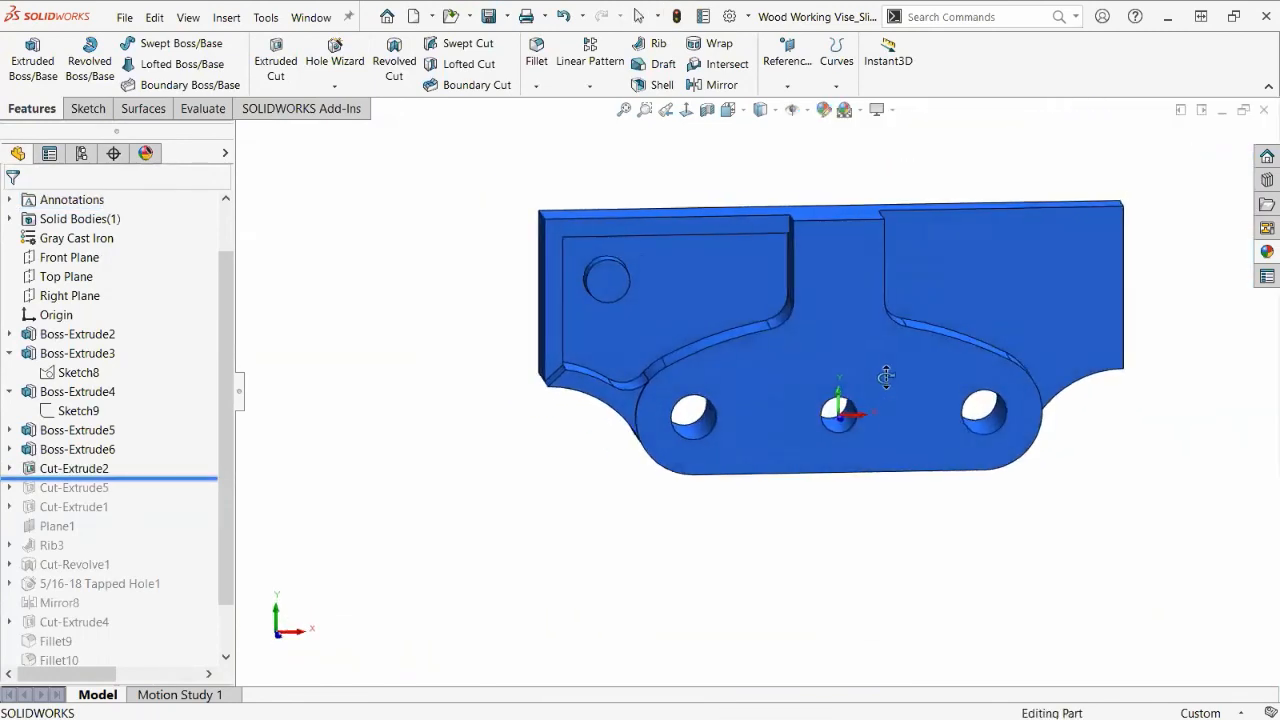
pyautogui.doubleClick(27, 472)
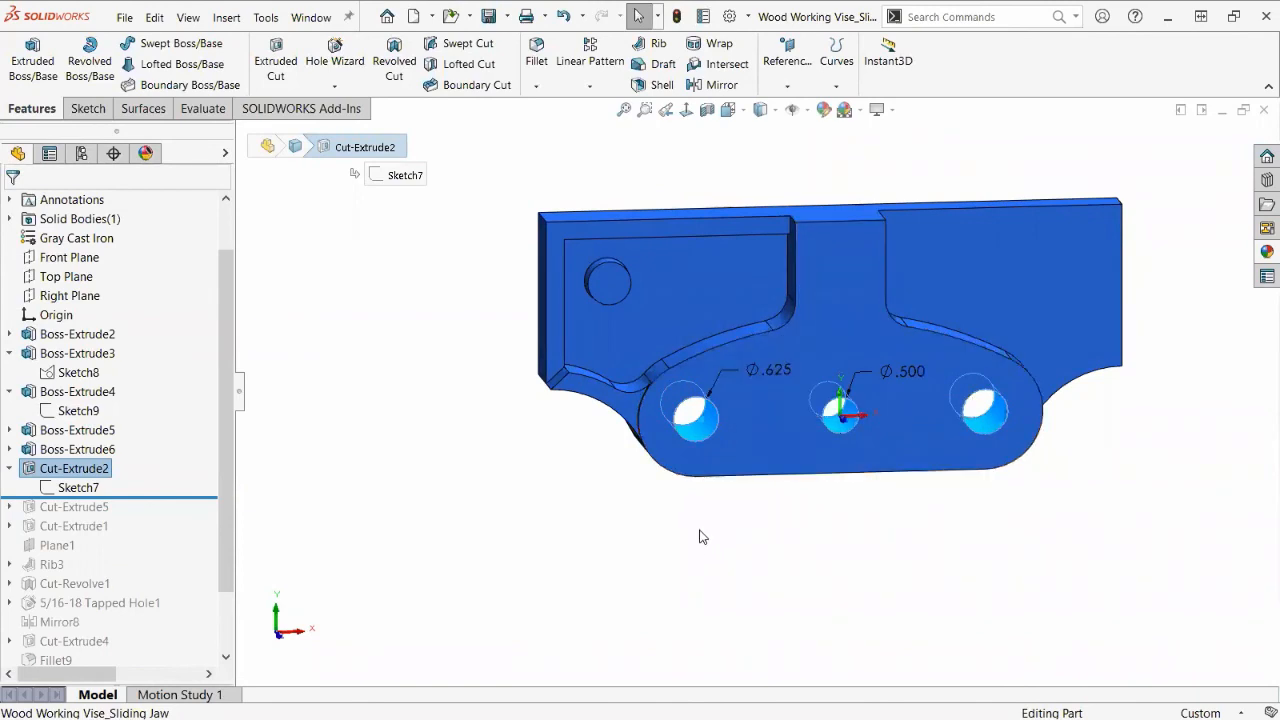
pyautogui.hotkey('ctrl', 'Tab')
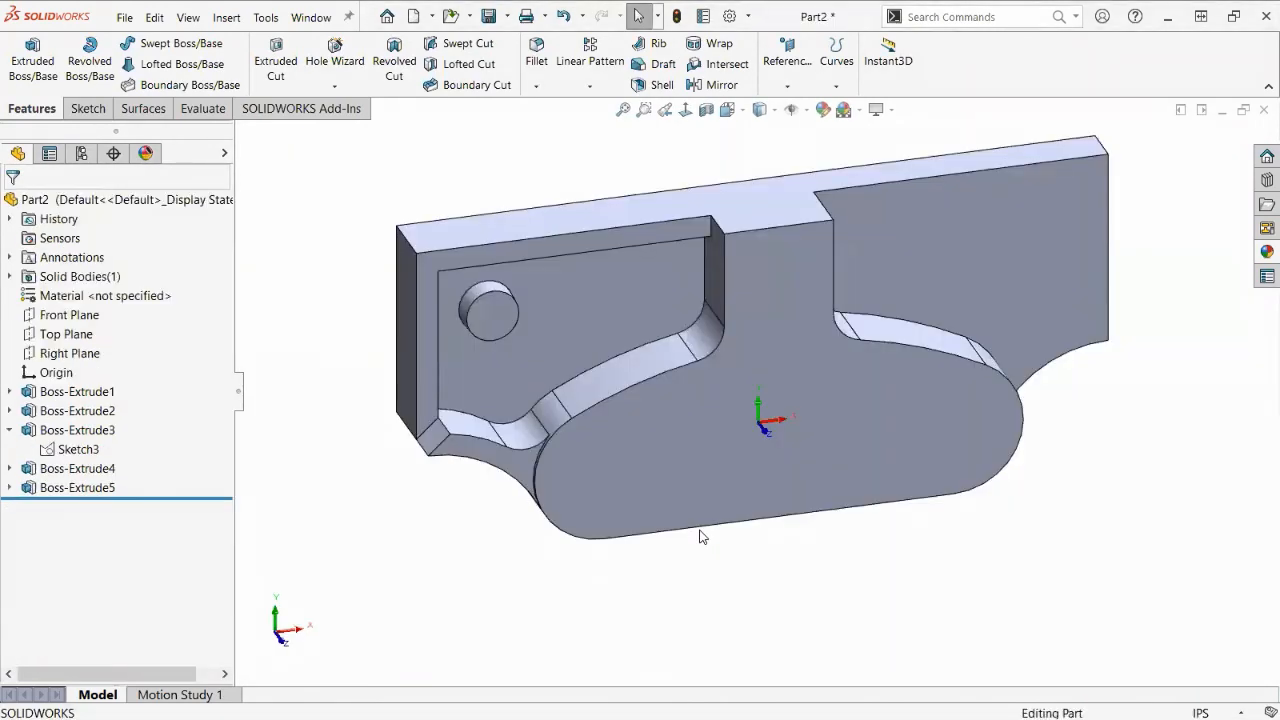
# Start a sketch on the jaw's large front face and draw a circle of about 0.31 in radius centred on the origin.
pyautogui.click(605, 485)
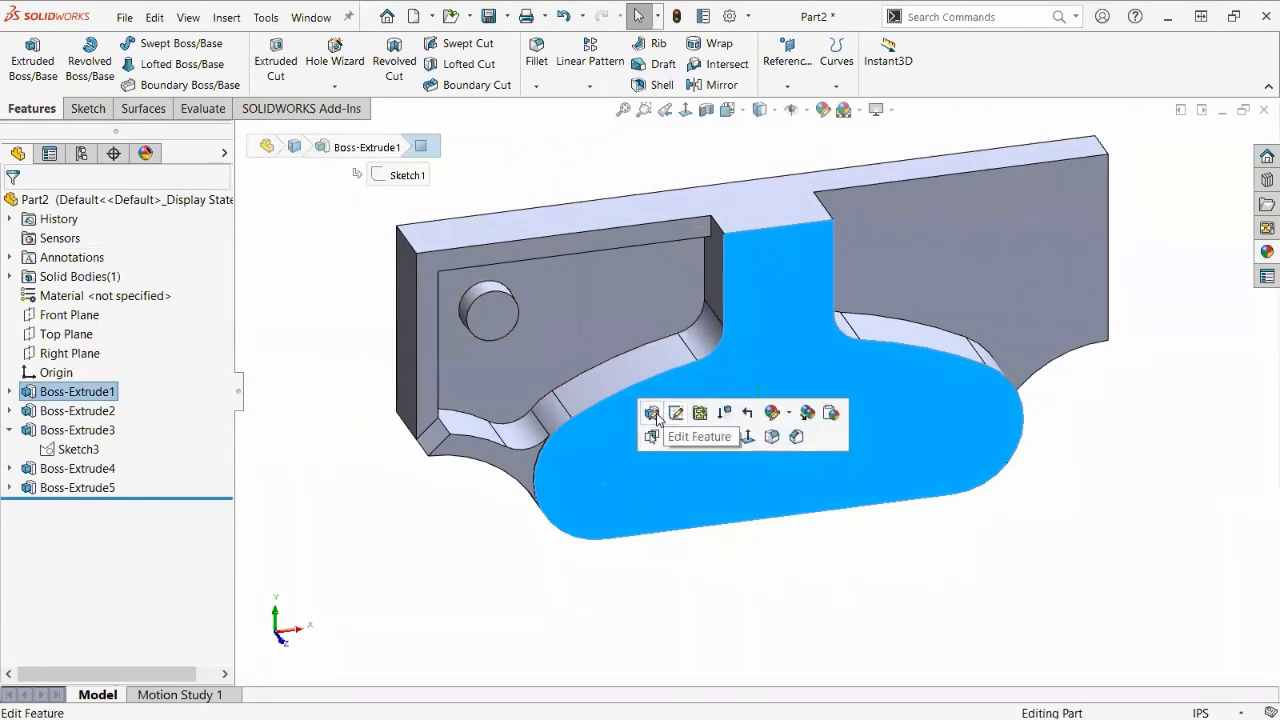
pyautogui.click(675, 437)
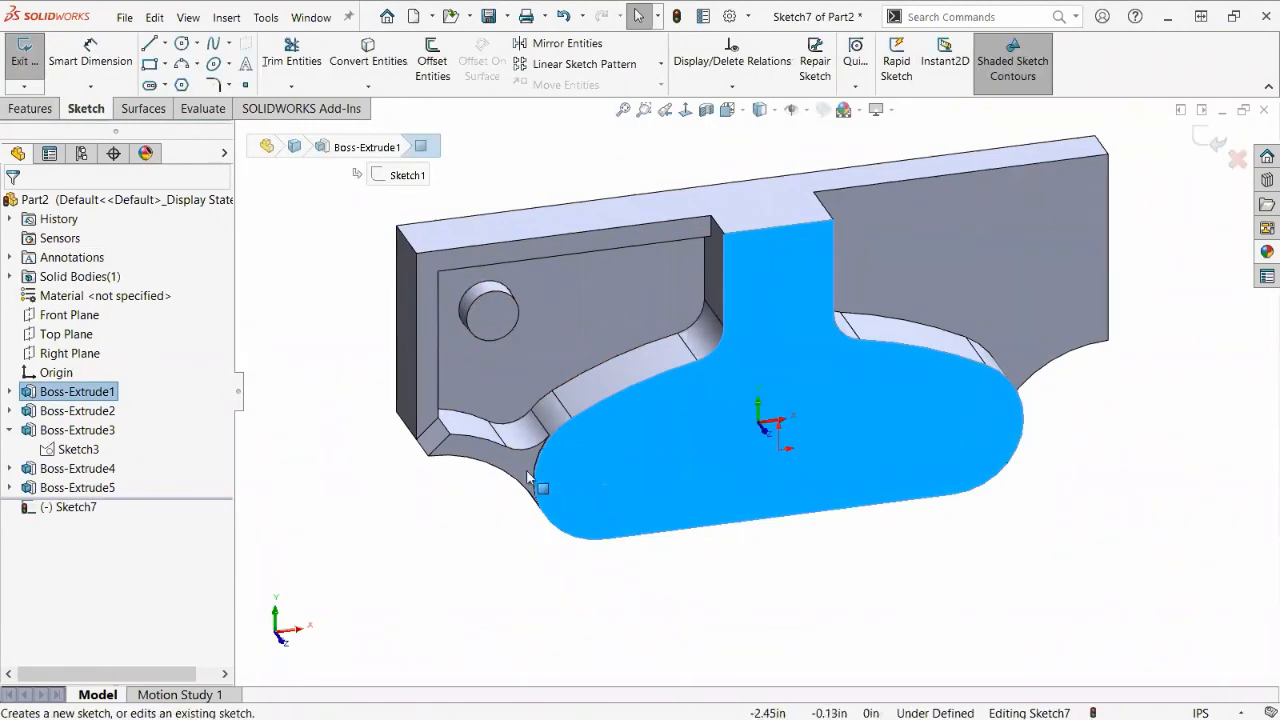
pyautogui.click(183, 44)
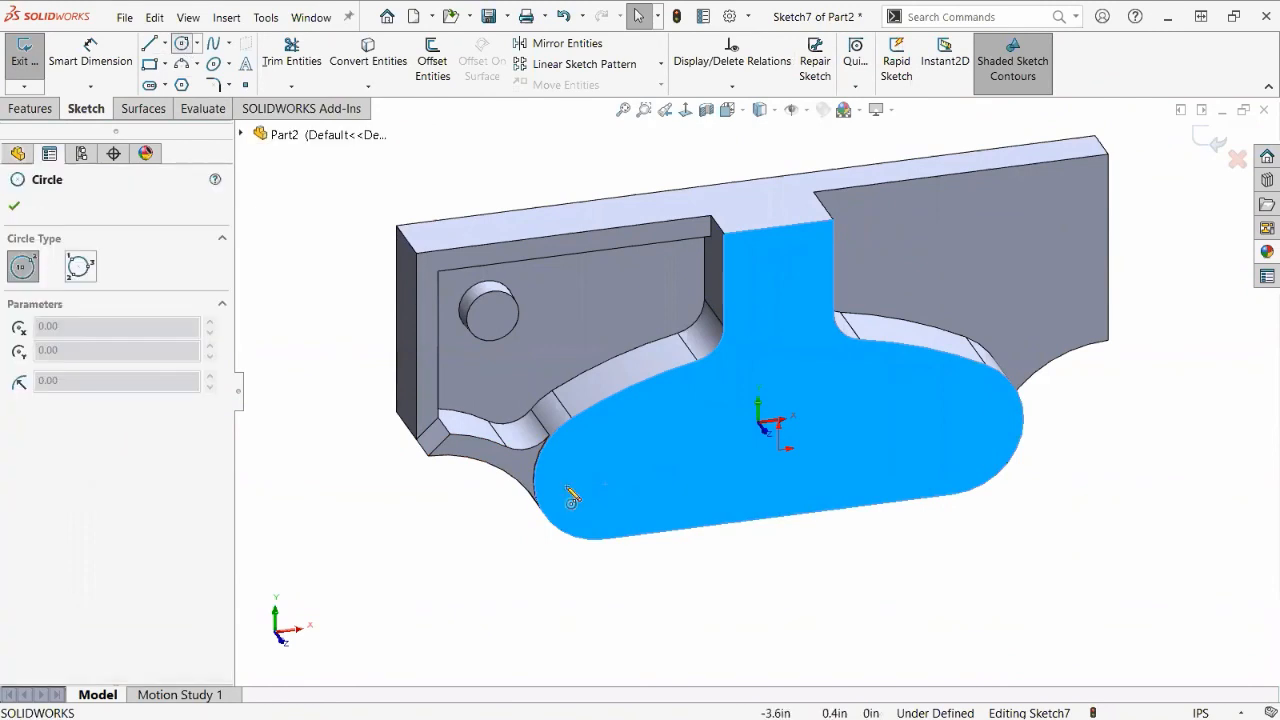
pyautogui.click(686, 113)
pyautogui.click(756, 468)
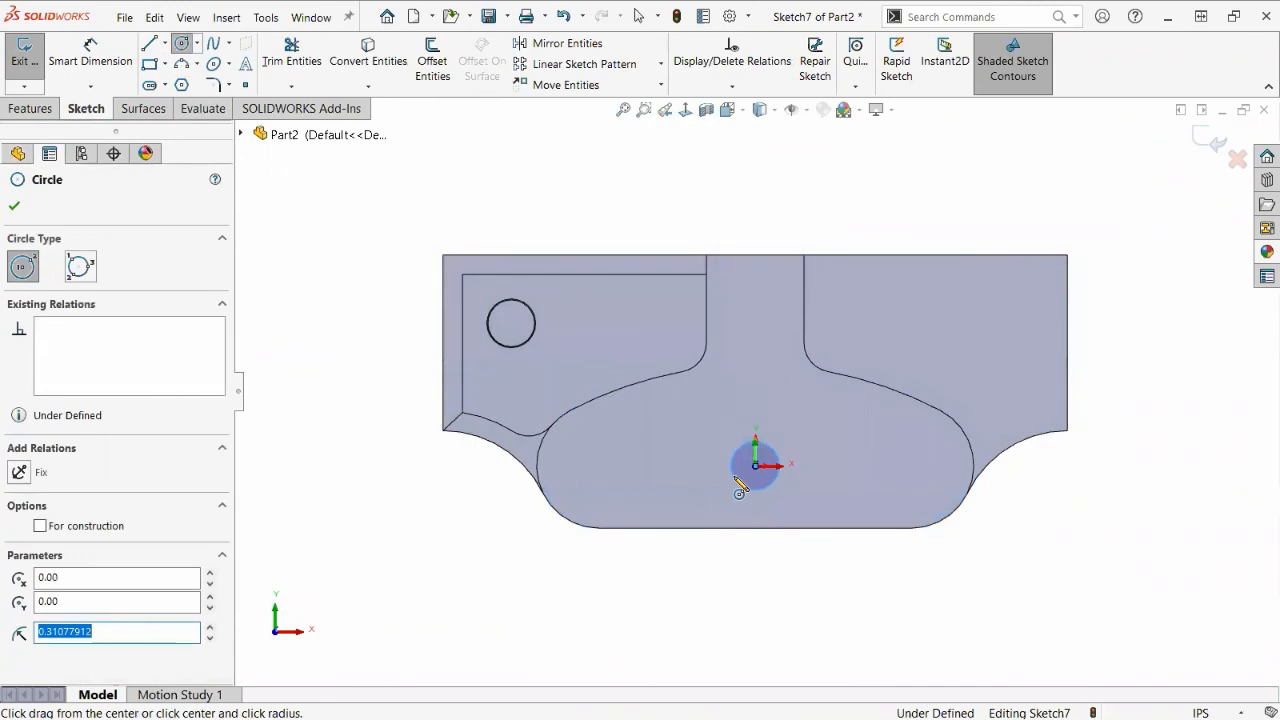
# Dimension the circle at the origin with a diameter of 0.5 in.
pyautogui.moveTo(629, 583); pyautogui.dragTo(631, 506, button='right')
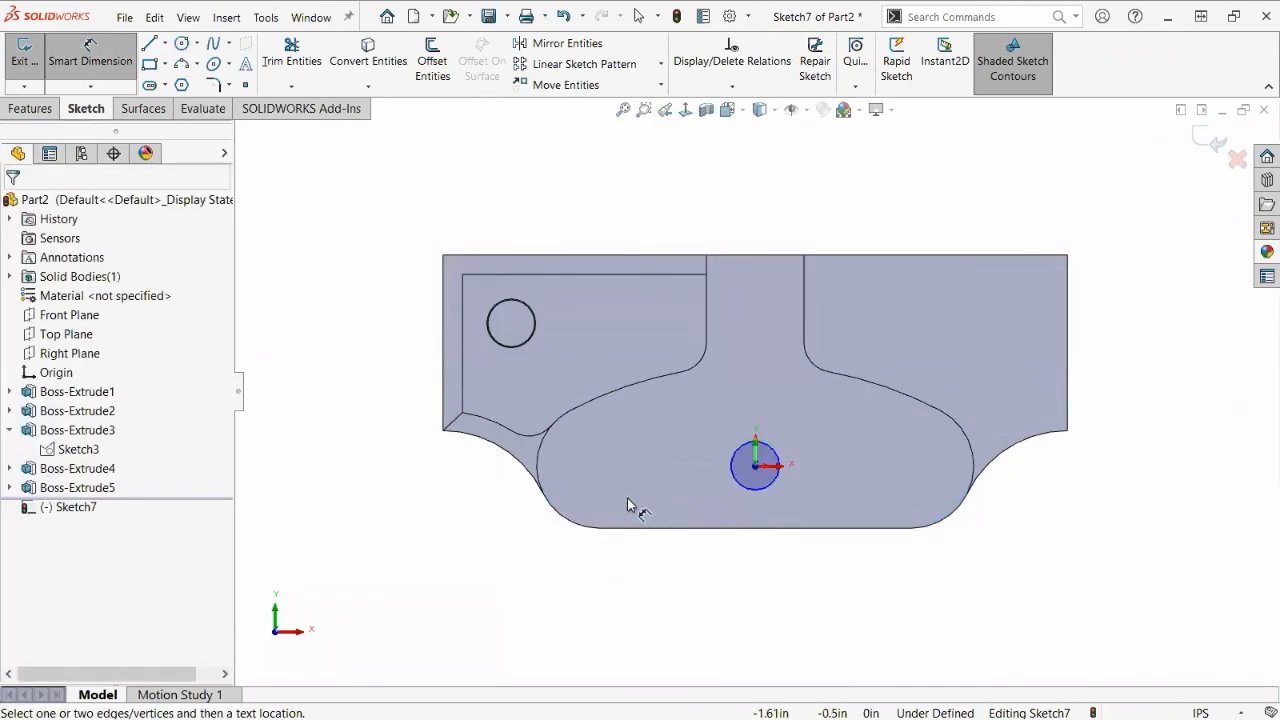
pyautogui.click(745, 455)
pyautogui.click(690, 431)
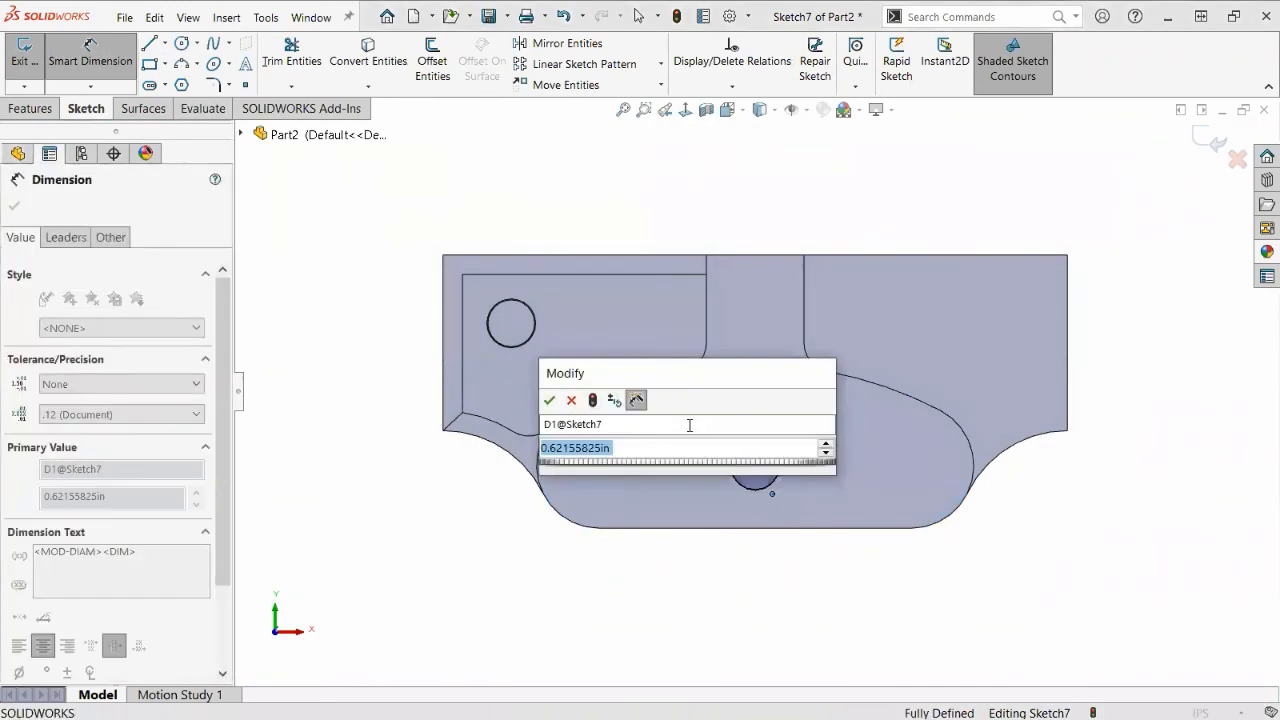
pyautogui.write('.5')
pyautogui.press('Return')
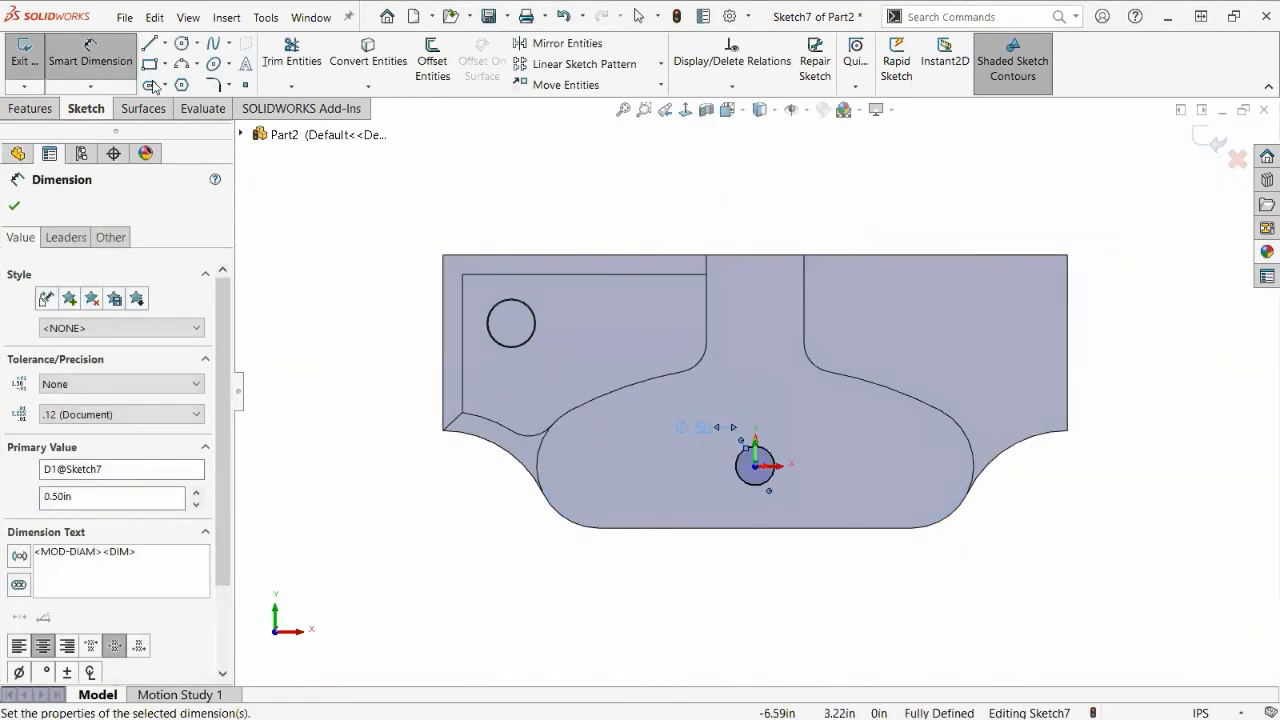
pyautogui.click(181, 43)
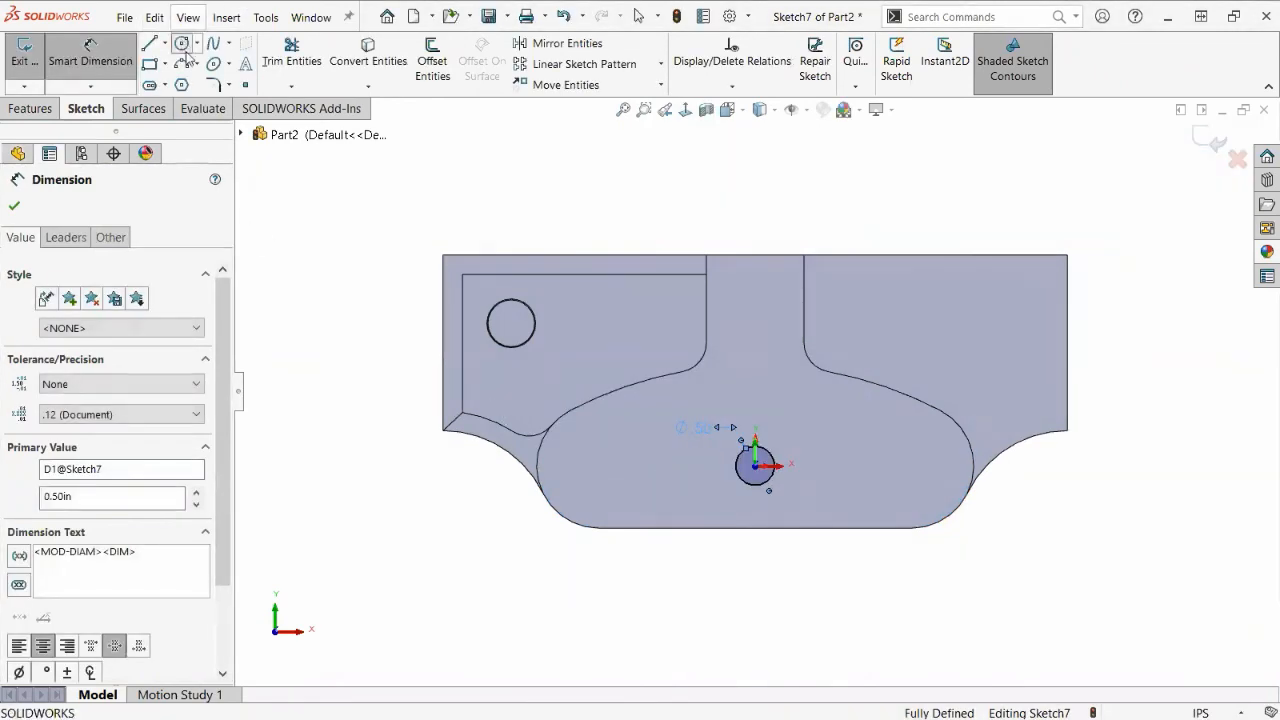
pyautogui.click(543, 457)
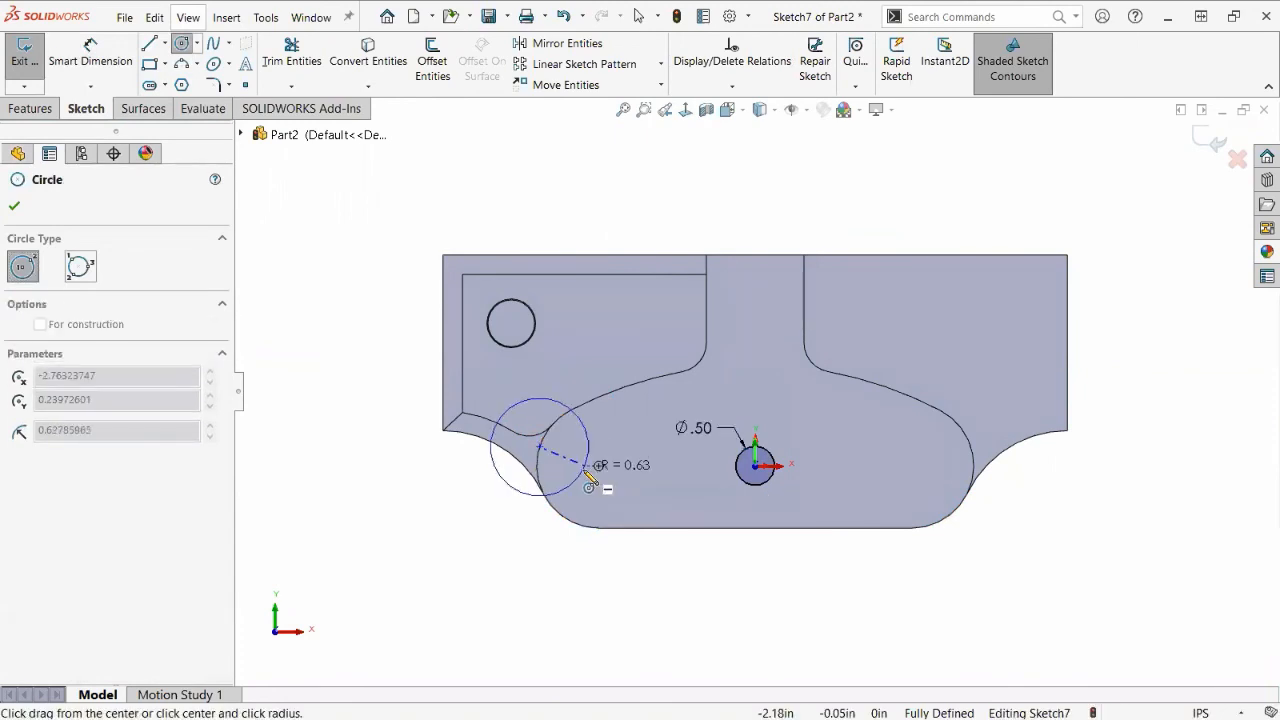
pyautogui.press('Escape')
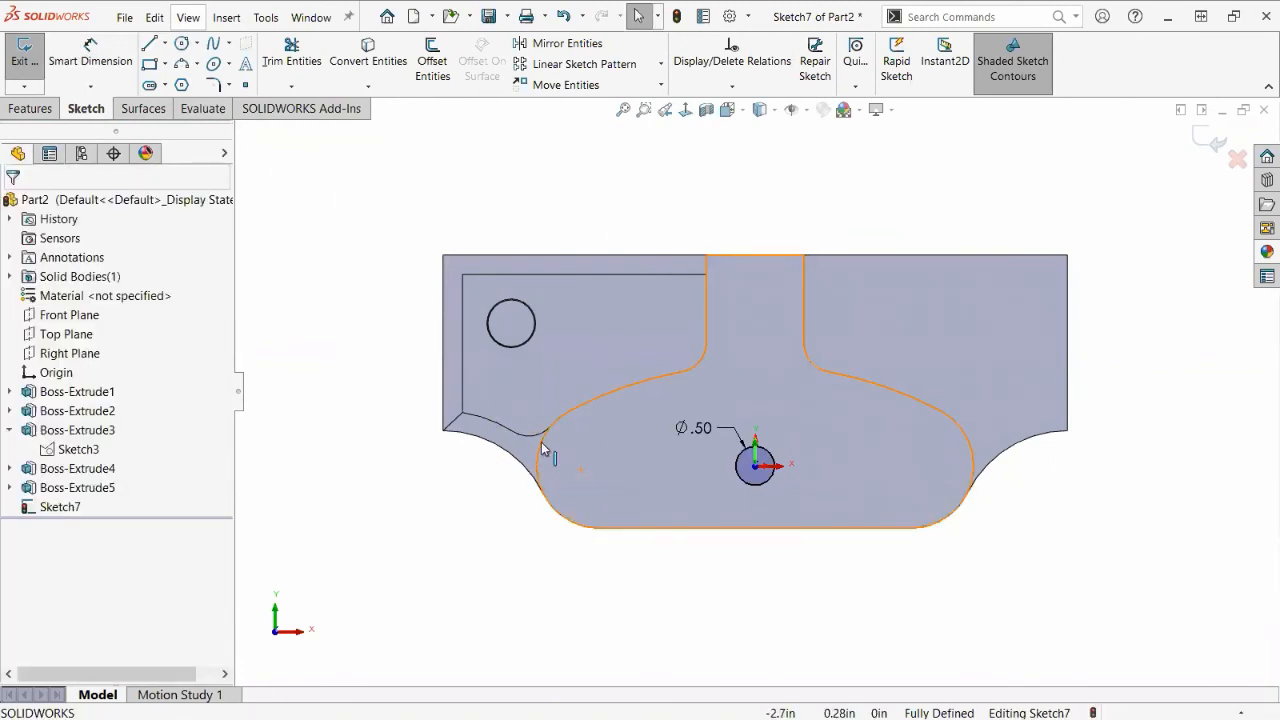
# Draw a circle of about 0.33 in radius centred on the arc centre of the jaw's left rounded end.
pyautogui.click(181, 44)
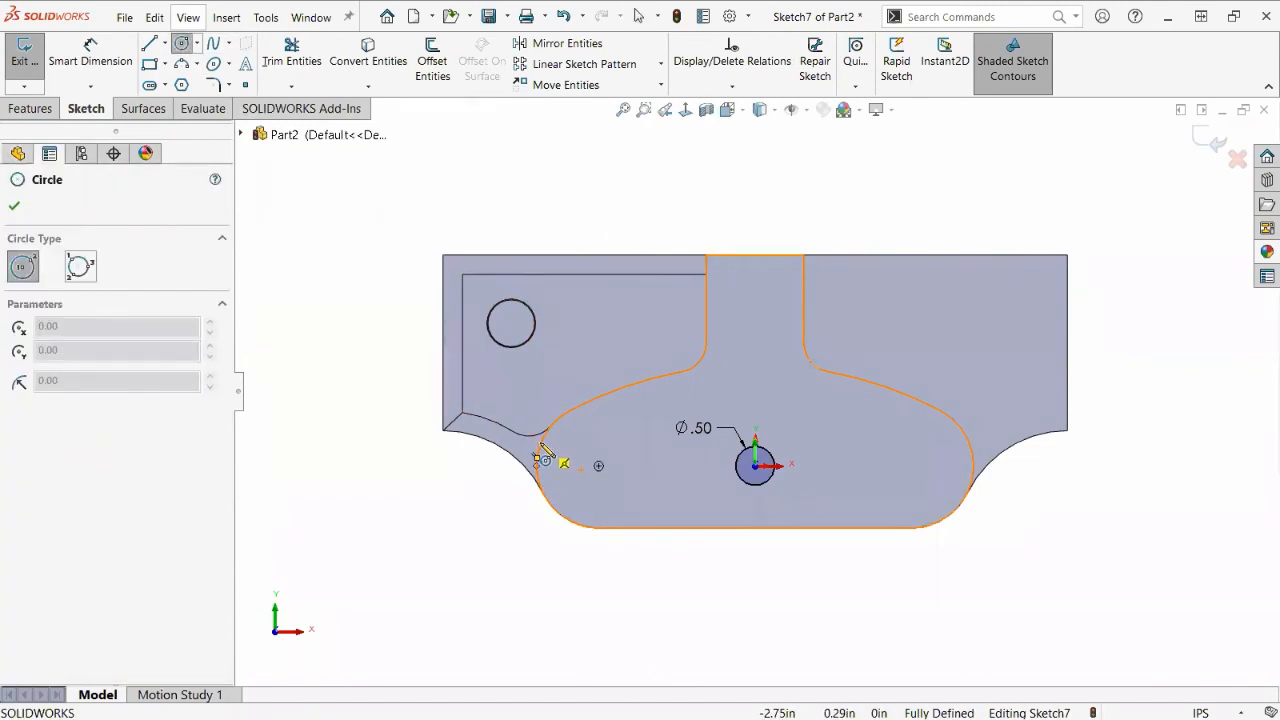
pyautogui.click(598, 467)
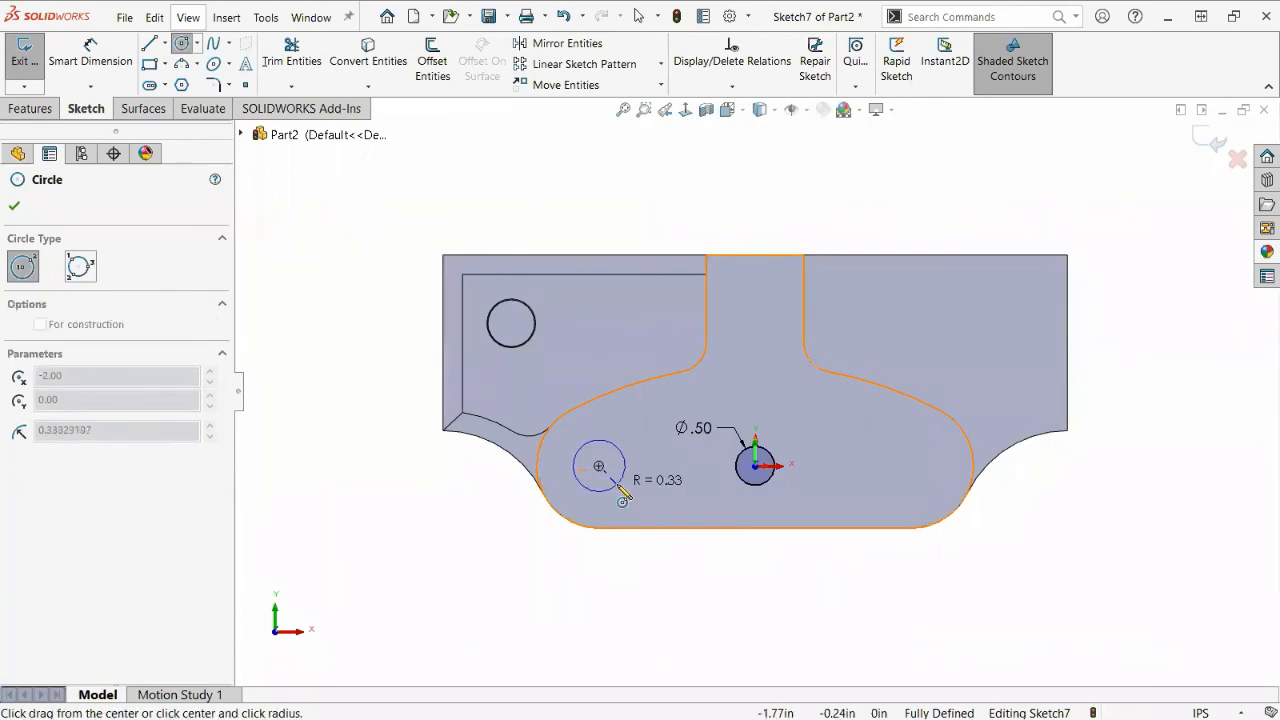
pyautogui.click(617, 485)
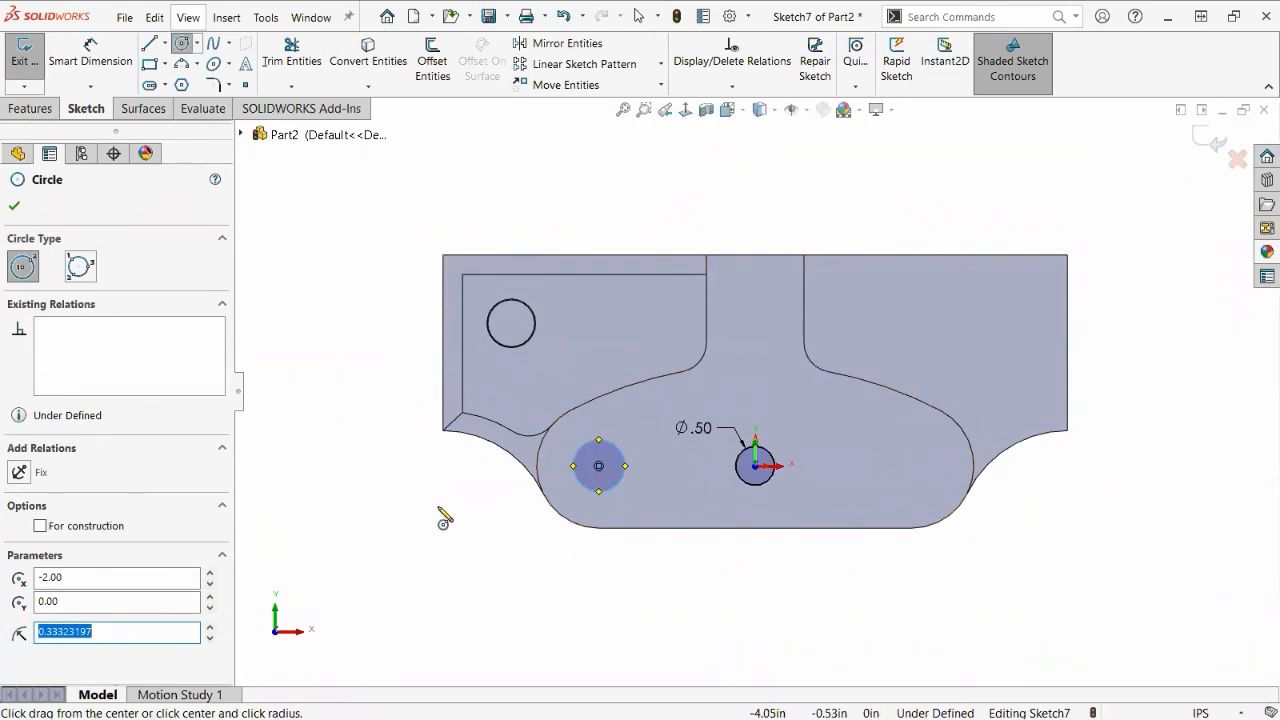
# Dimension the left circle with a diameter of 0.625 in and leave the dimension tool.
pyautogui.moveTo(443, 543); pyautogui.dragTo(449, 460, button='right')
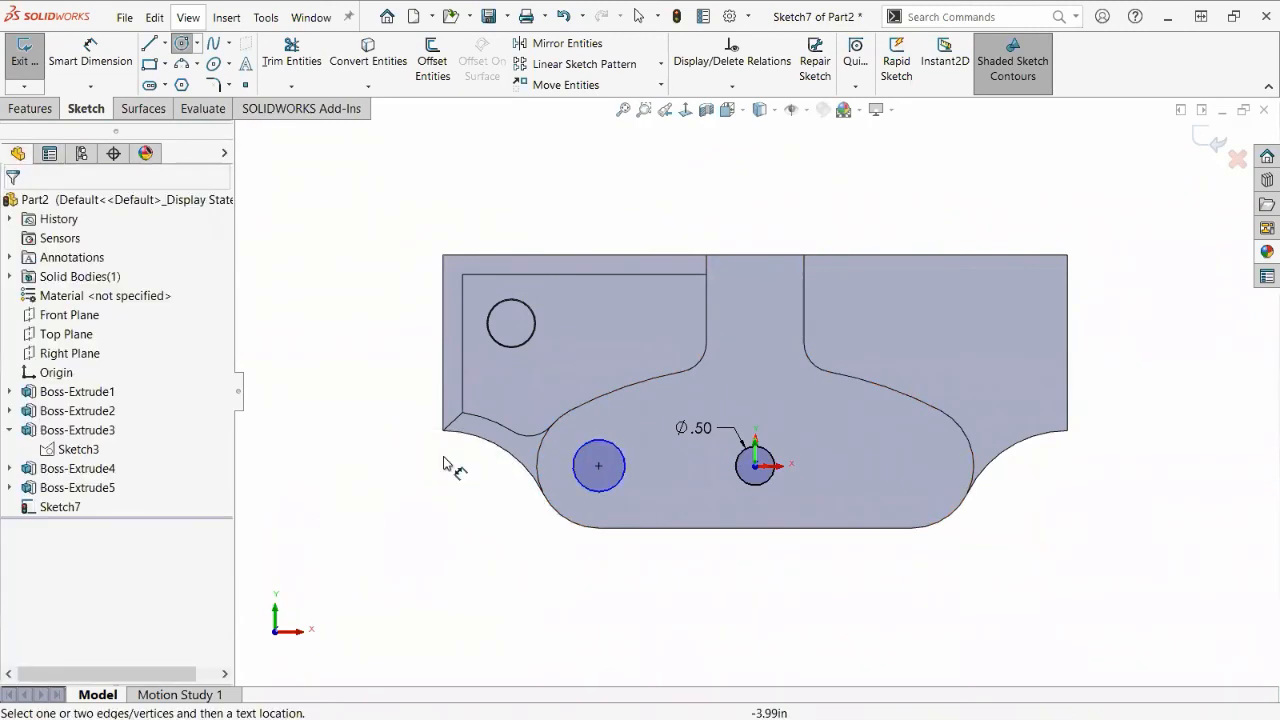
pyautogui.click(625, 468)
pyautogui.click(659, 465)
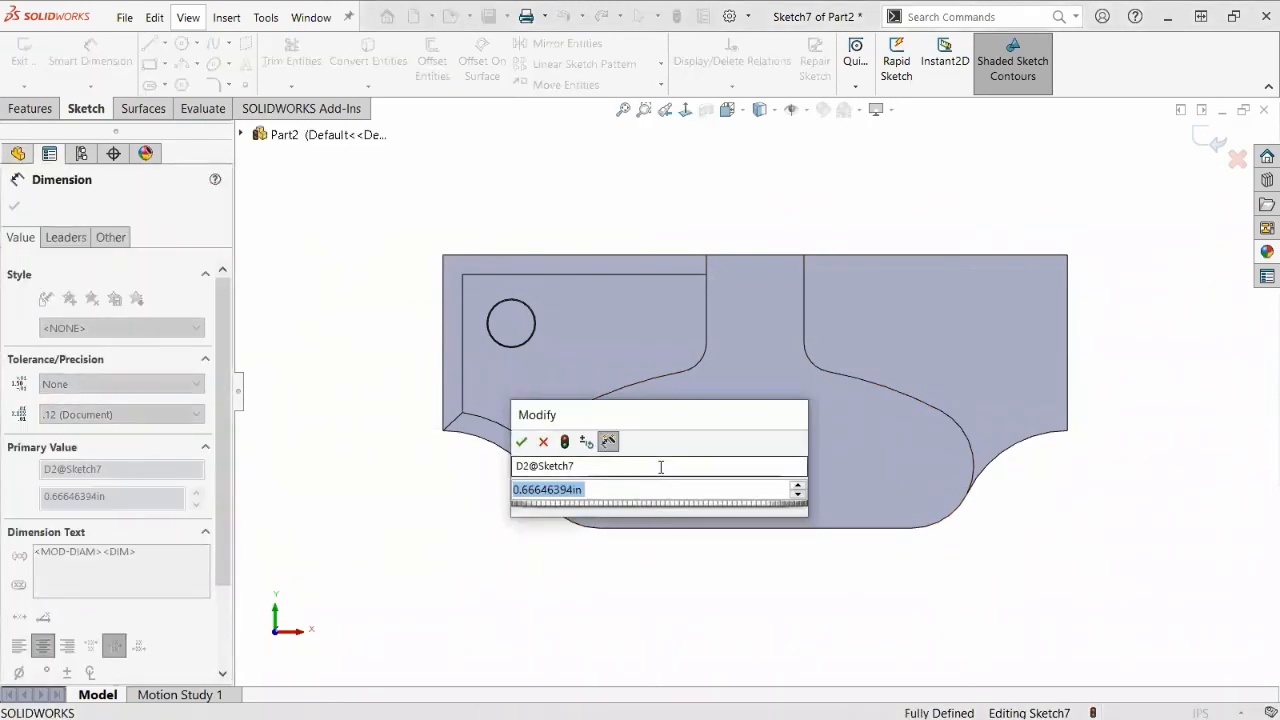
pyautogui.write('.625')
pyautogui.press('Return')
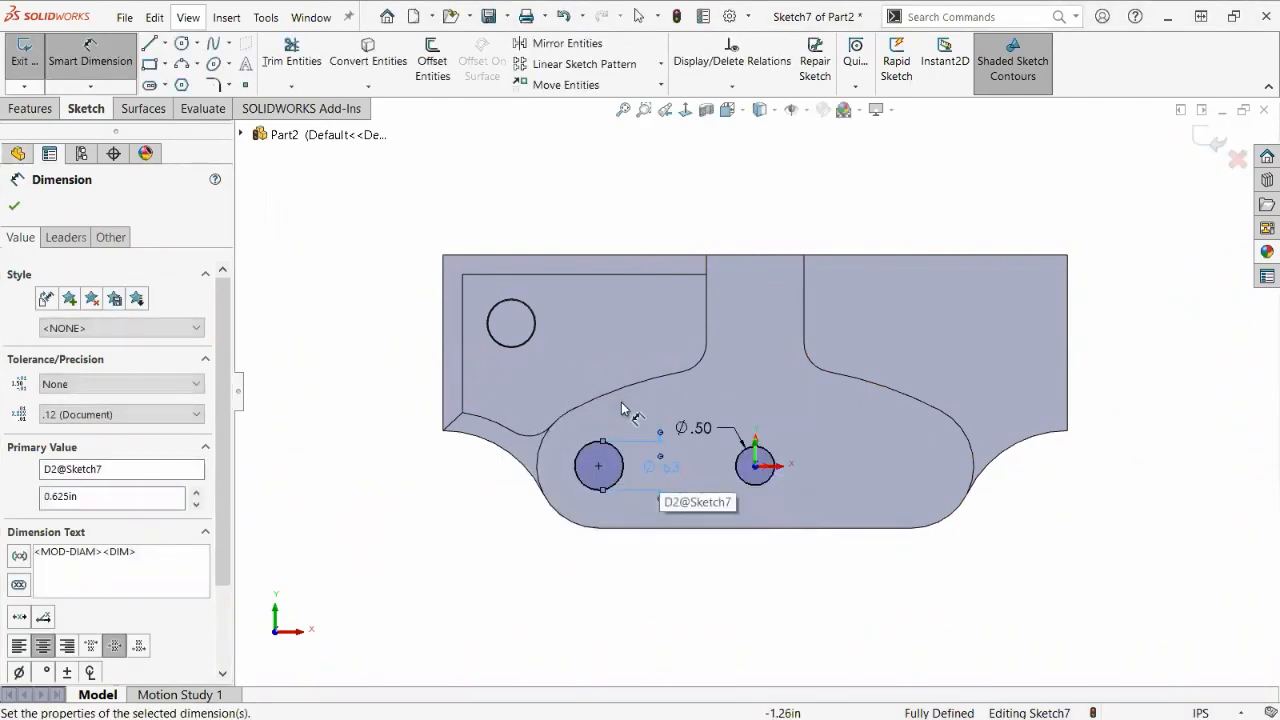
pyautogui.press('space')
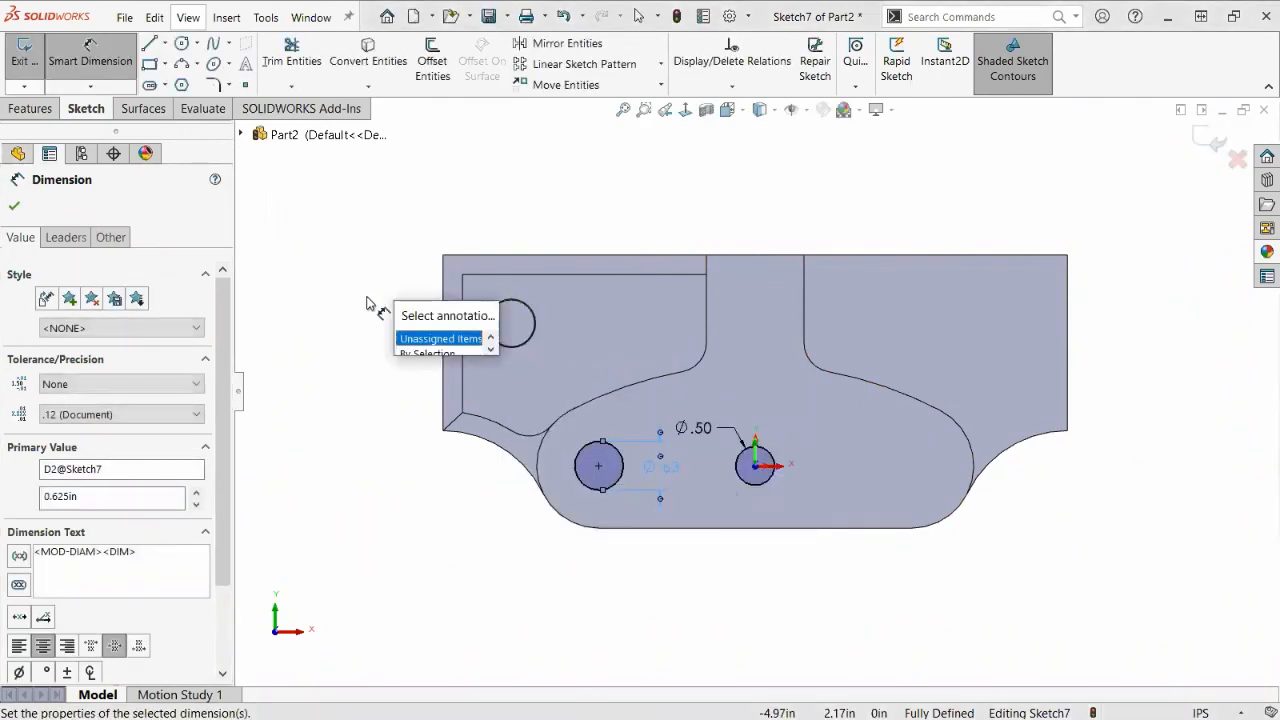
pyautogui.press('Escape')
pyautogui.press('Escape')
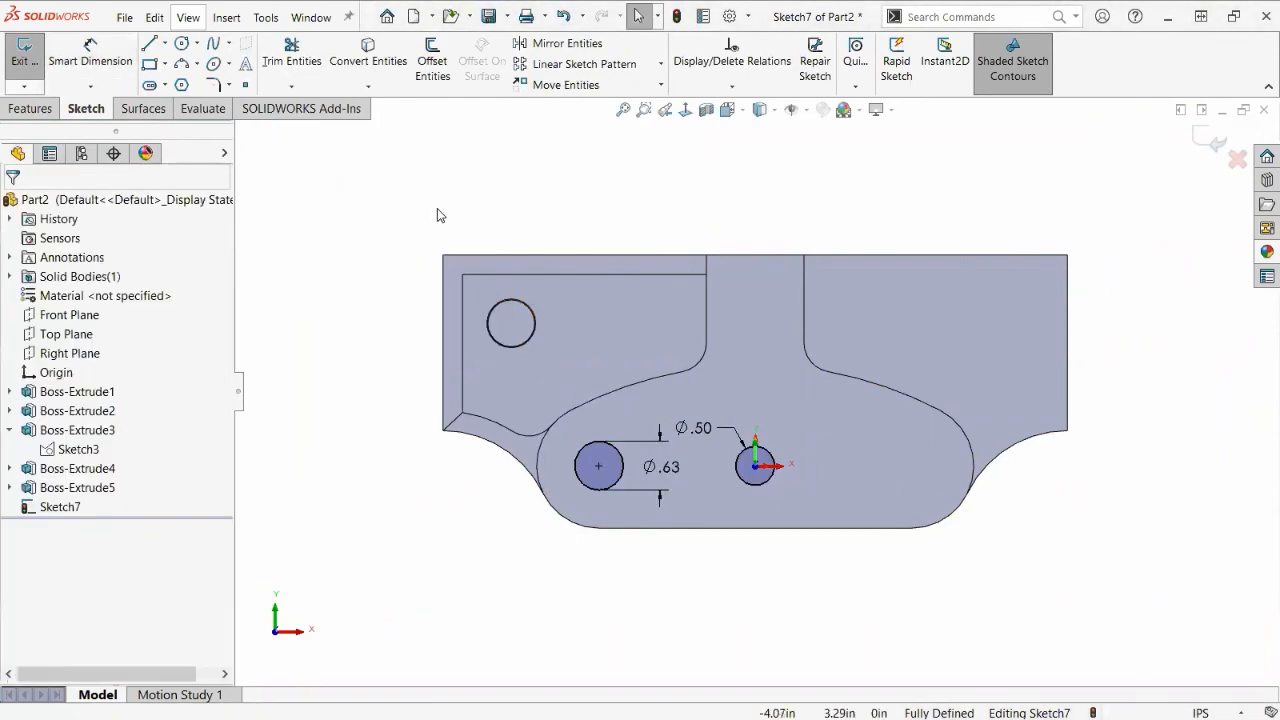
# Draw a circle of about 0.31 in radius at the right rounded end's arc centre and make it equal to the left circle.
pyautogui.click(186, 46)
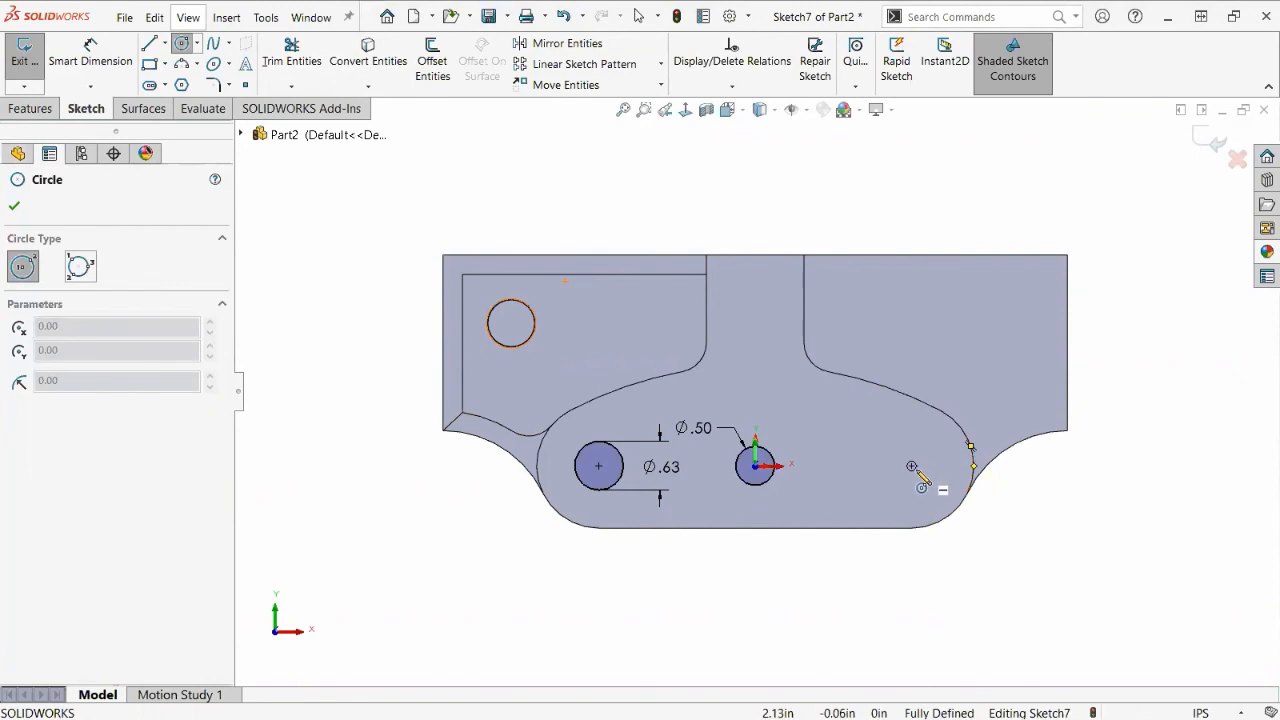
pyautogui.click(911, 466)
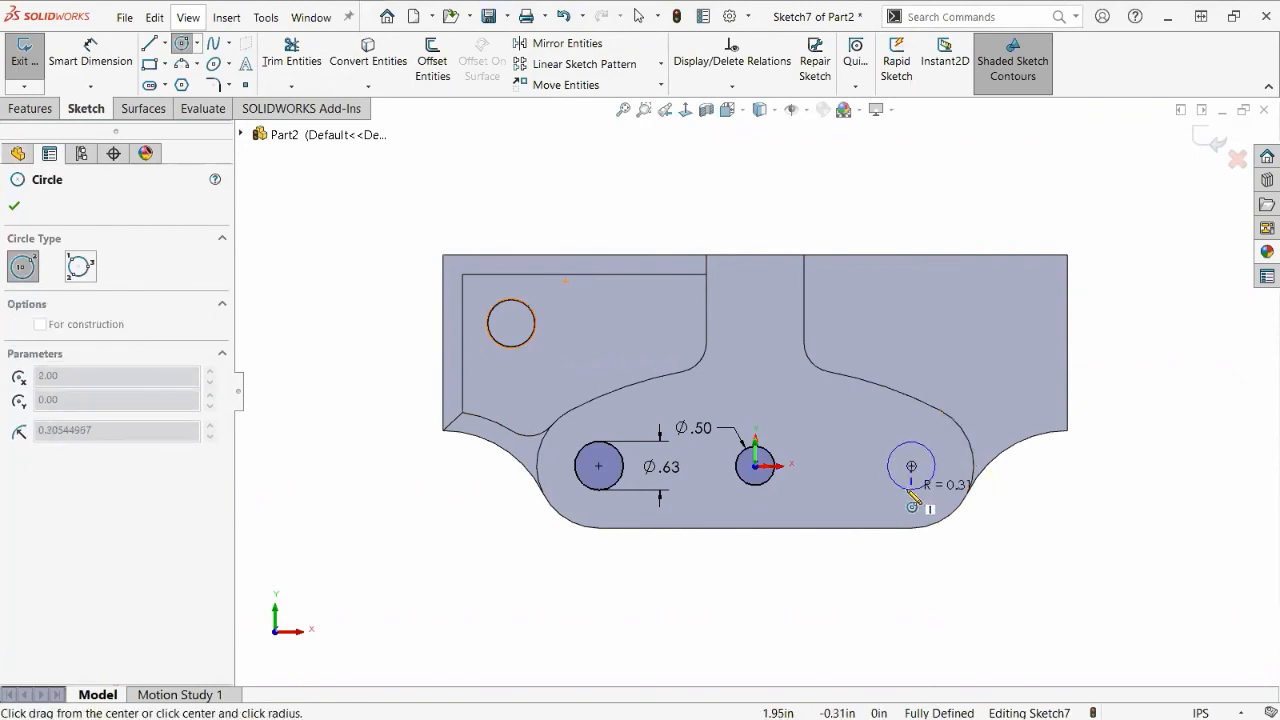
pyautogui.click(910, 491)
pyautogui.press('Escape')
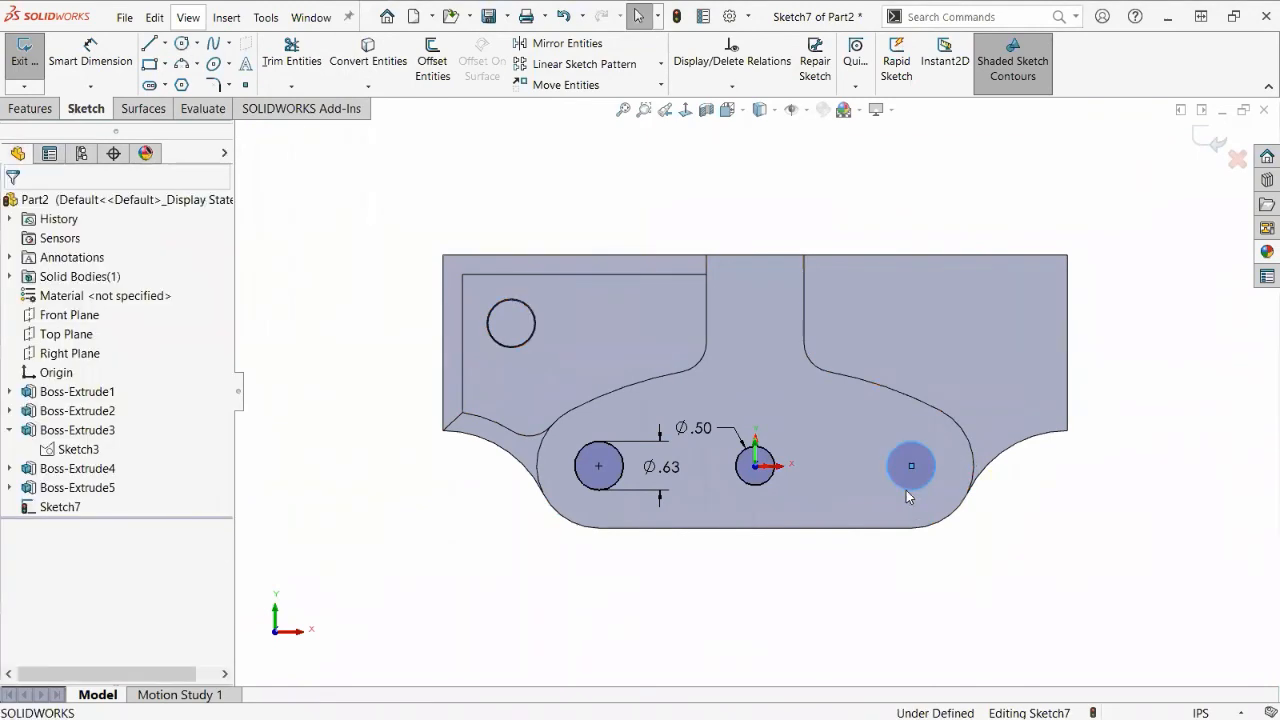
pyautogui.click(620, 462)
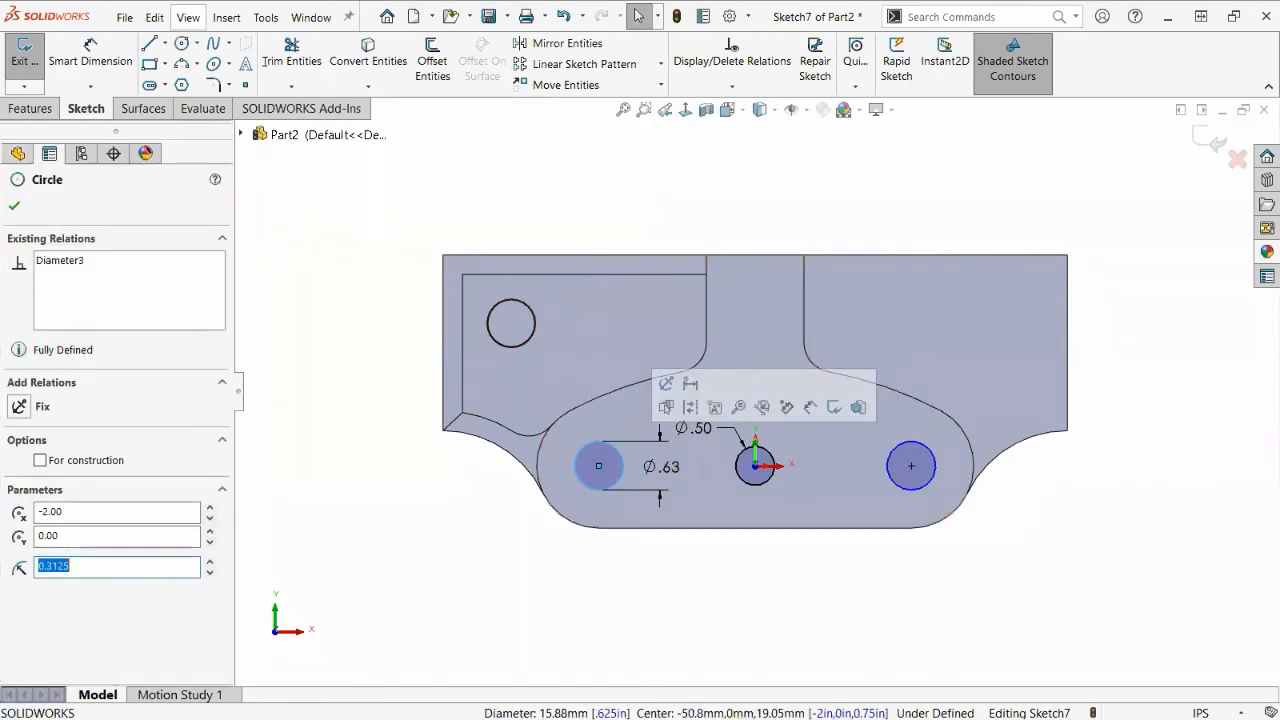
pyautogui.keyDown('ctrl'); pyautogui.click(923, 486); pyautogui.keyUp('ctrl')
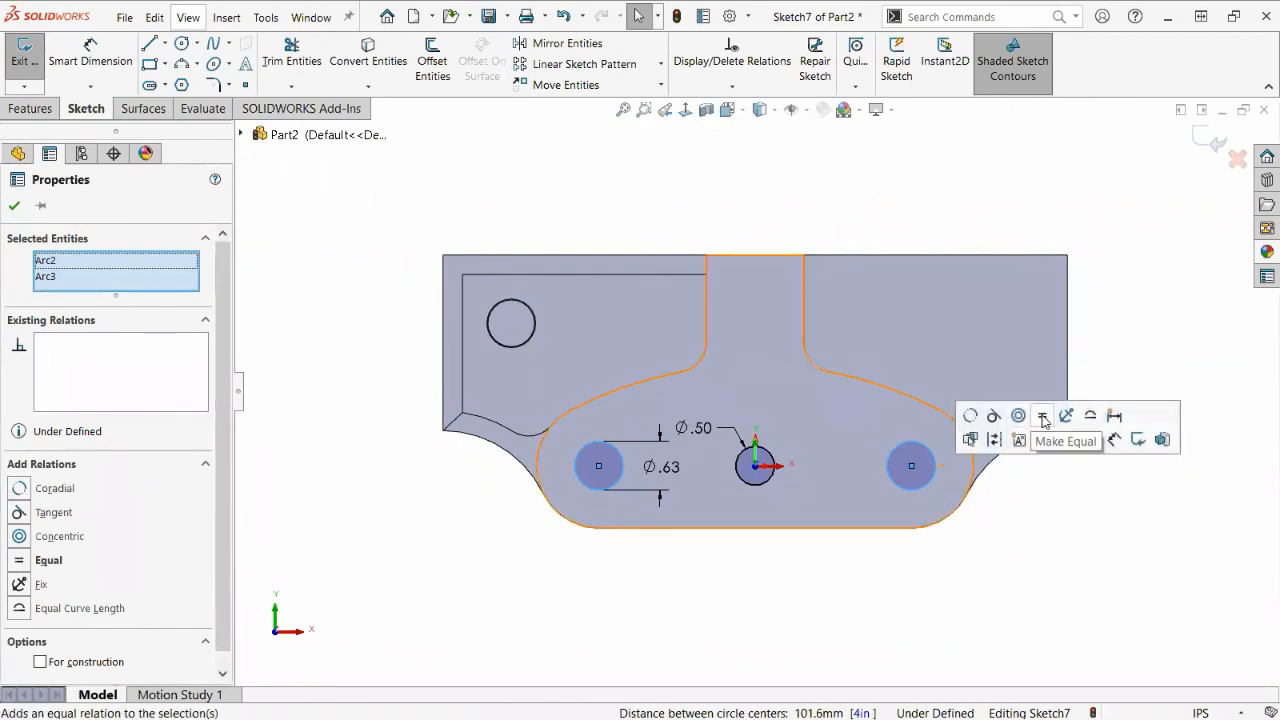
pyautogui.click(1042, 417)
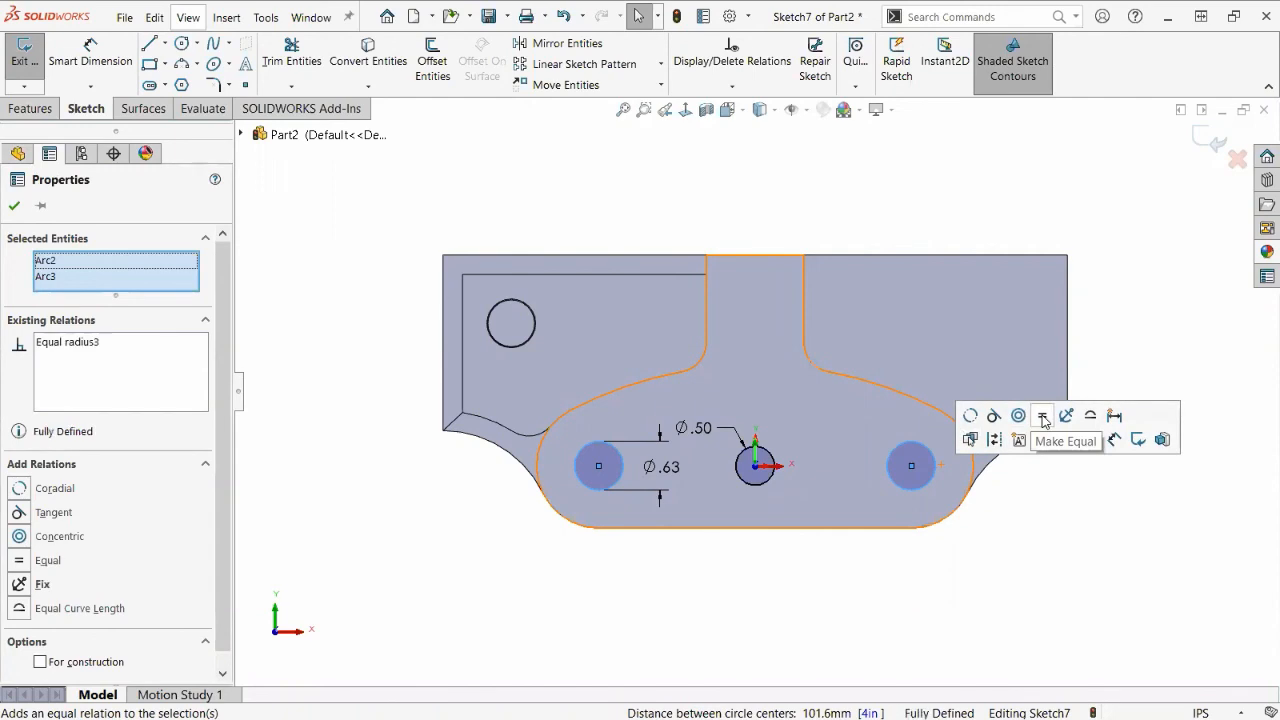
pyautogui.click(1029, 540)
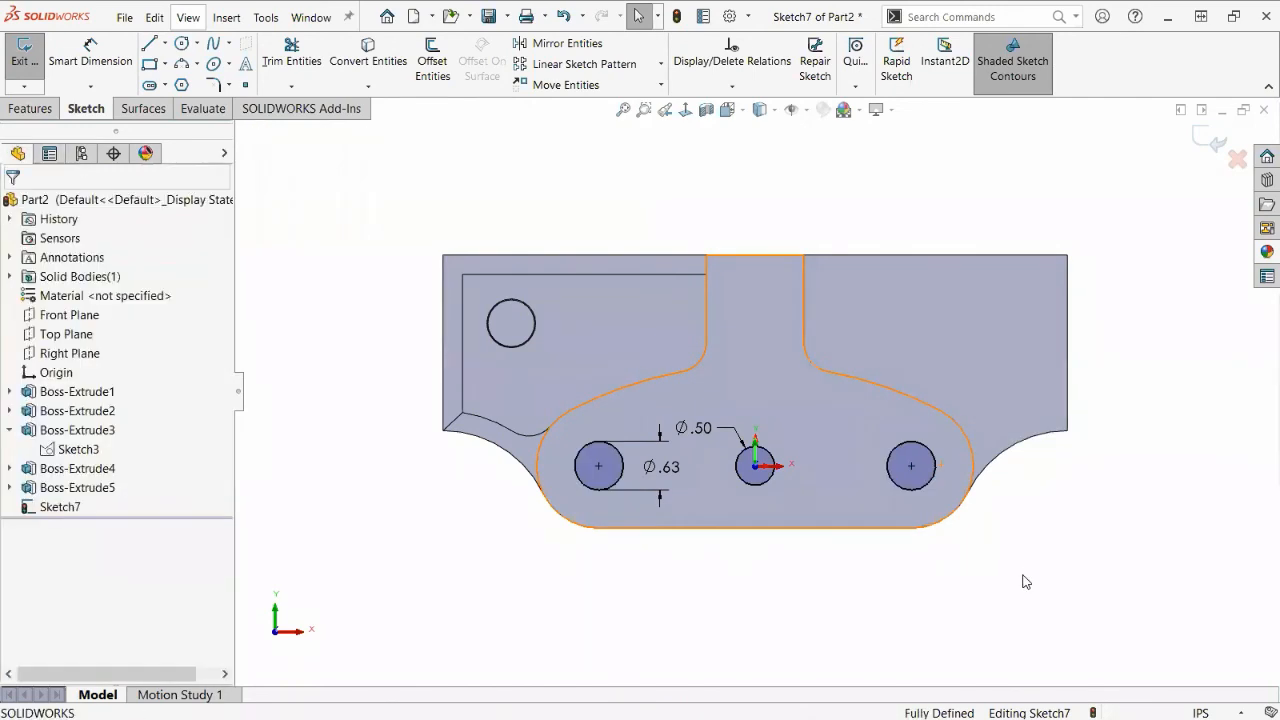
# Test the equal relation by setting the left circle's diameter to 0.75 in and returning it to 0.625 in.
pyautogui.doubleClick(669, 466)
pyautogui.write('.75')
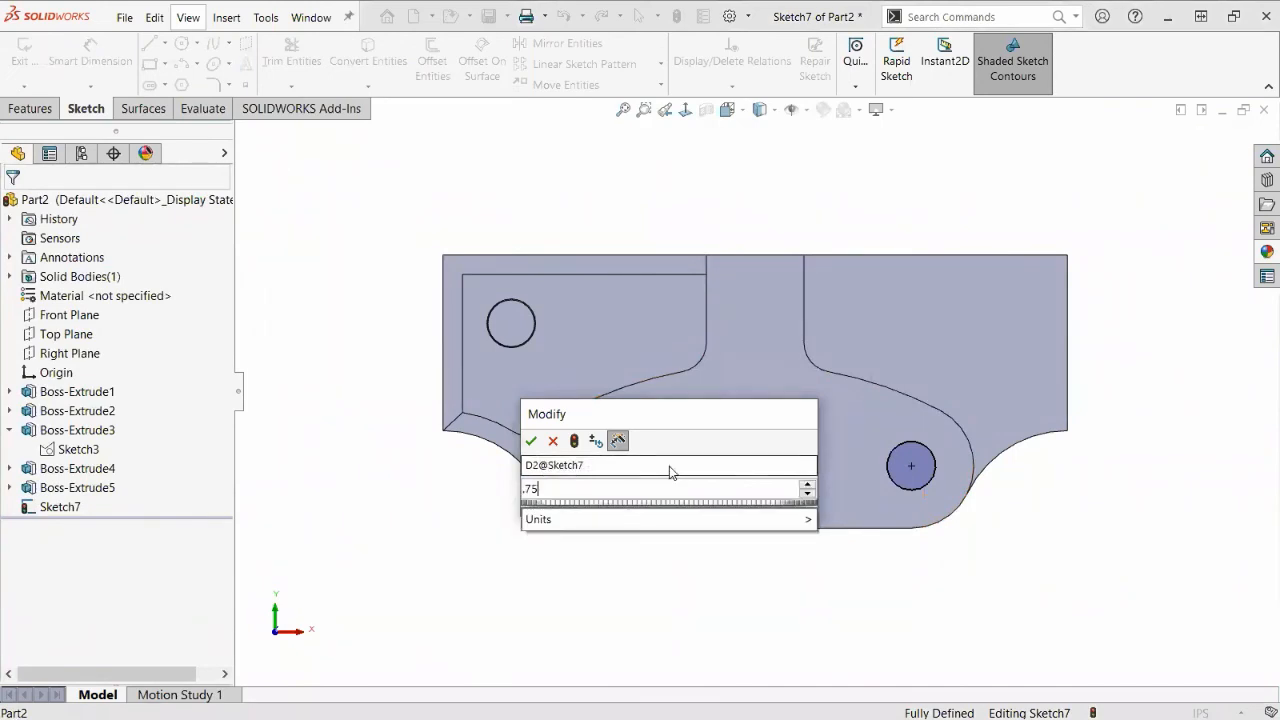
pyautogui.press('Return')
pyautogui.doubleClick(665, 466)
pyautogui.write('.625')
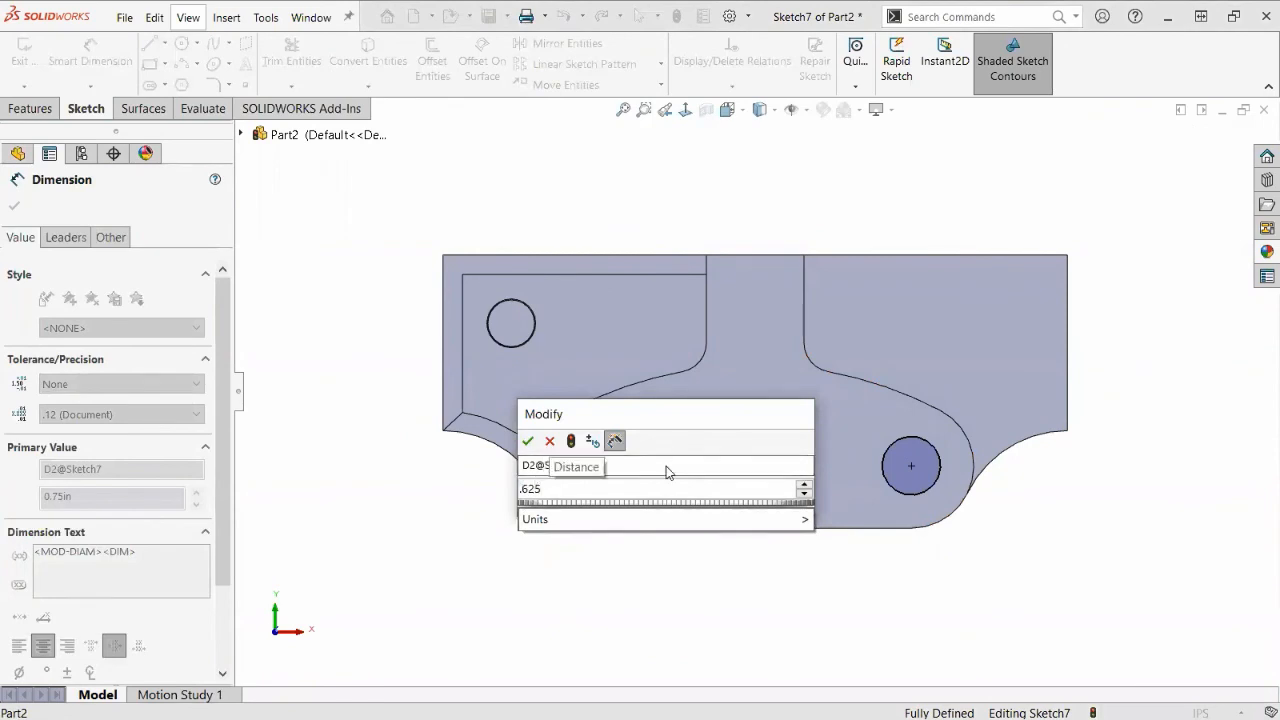
pyautogui.press('Return')
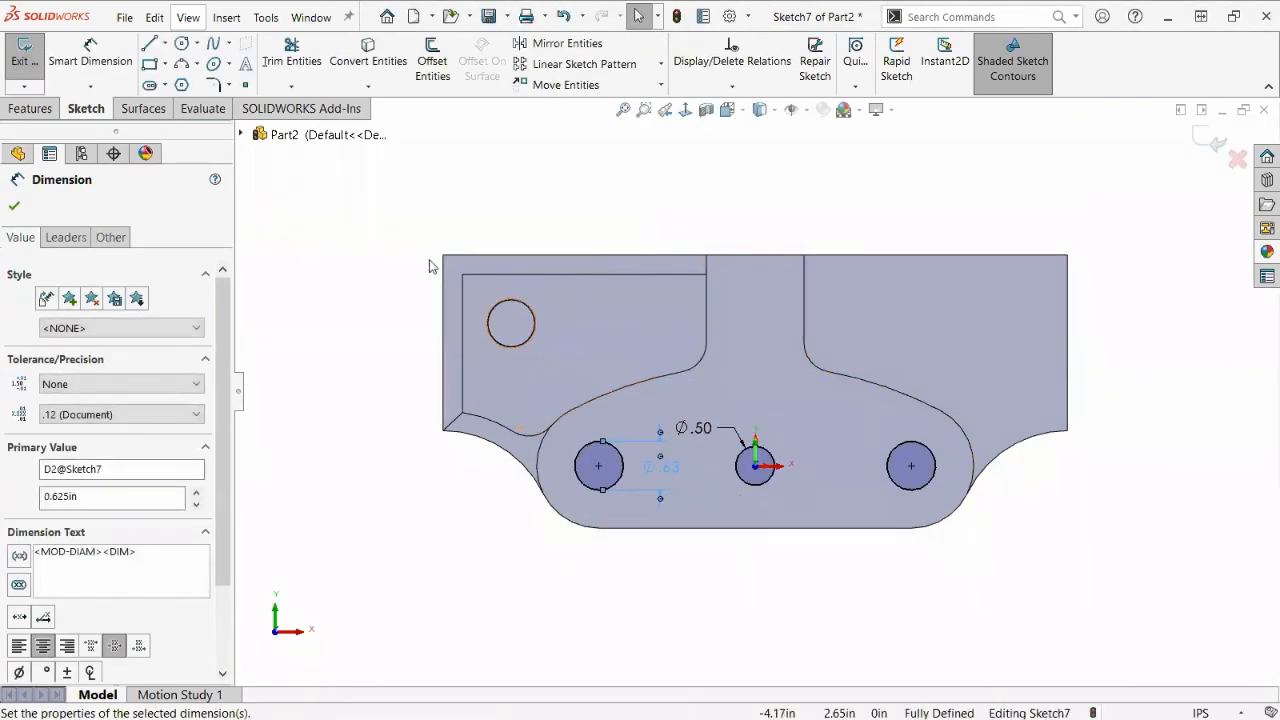
pyautogui.click(418, 268)
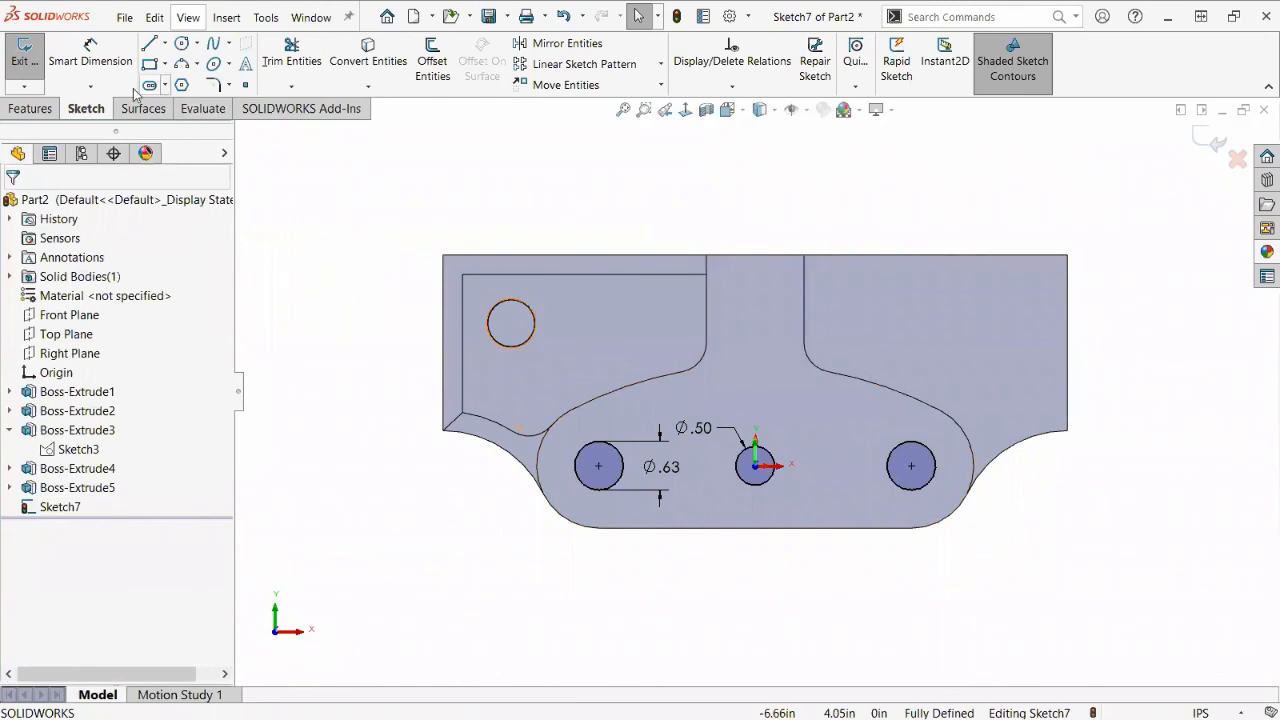
# Cut-extrude the three circles Up To Surface, ending at the large flat face on the opposite side of the jaw.
pyautogui.click(40, 111)
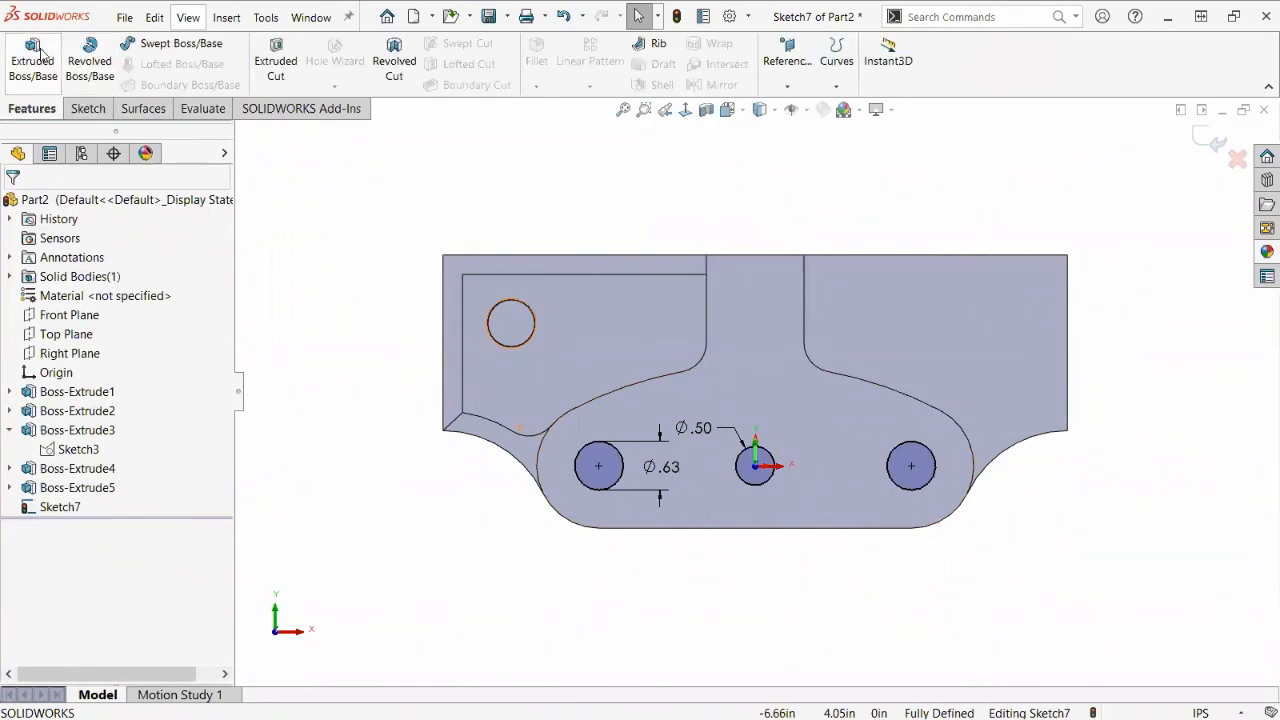
pyautogui.click(276, 60)
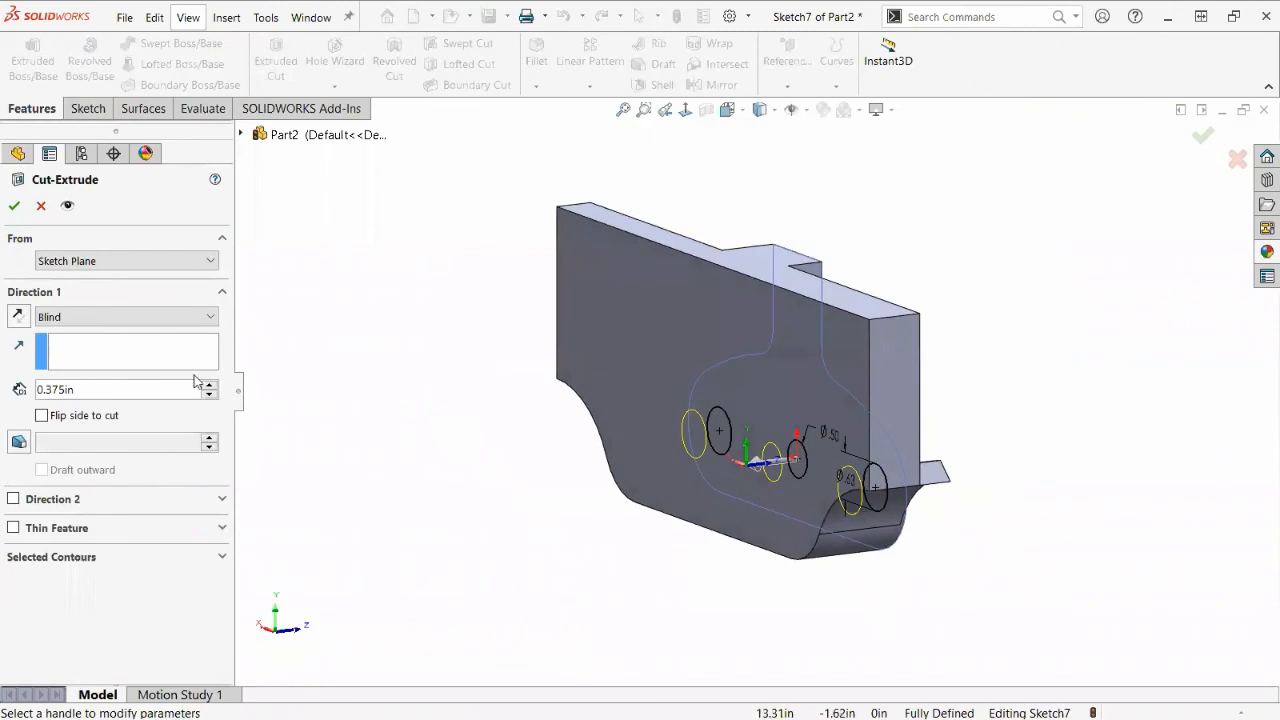
pyautogui.click(114, 320)
pyautogui.click(140, 404)
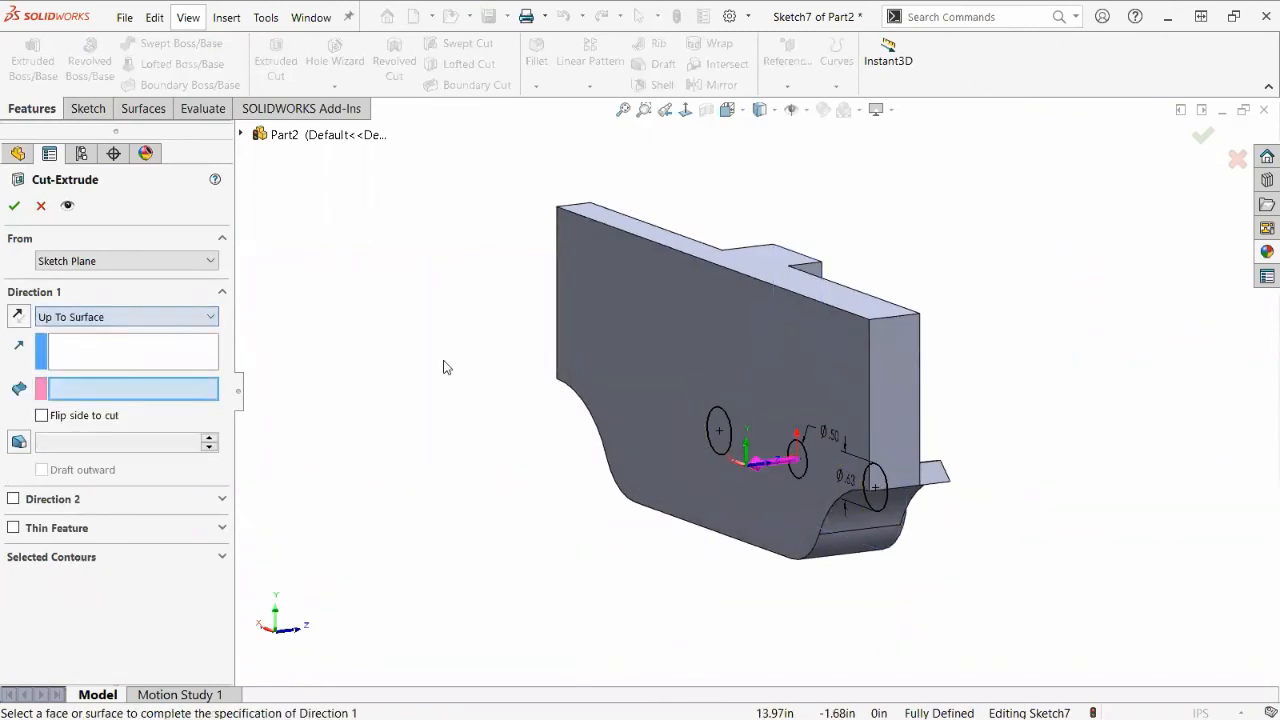
pyautogui.click(679, 285)
pyautogui.click(14, 205)
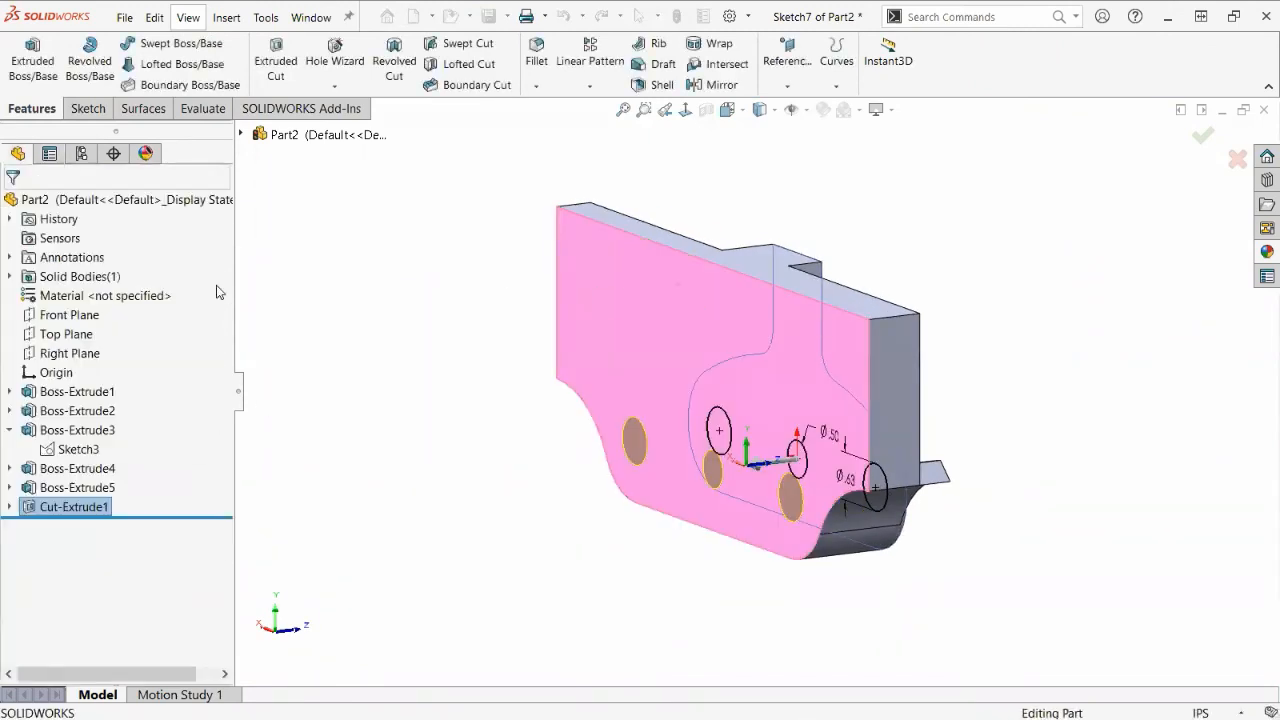
pyautogui.moveTo(533, 501); pyautogui.dragTo(982, 537, button='middle')
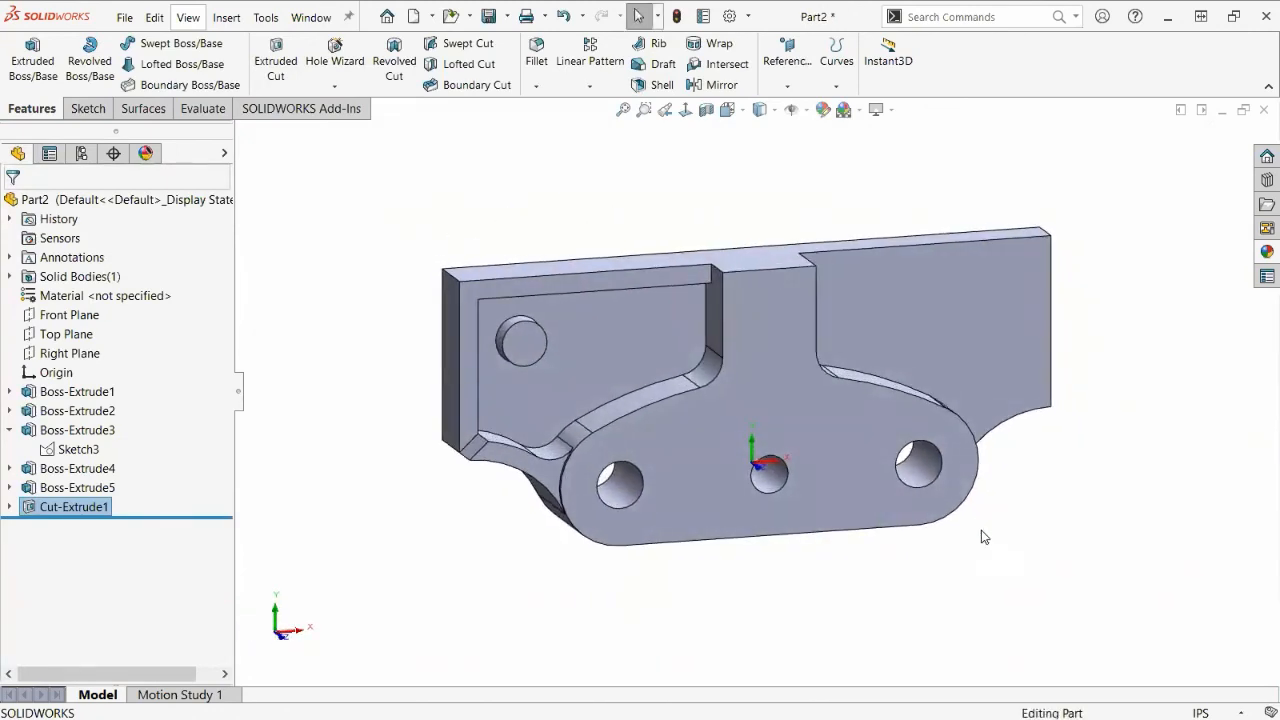
# Switch to the reference part, roll it forward to include Cut-Extrude5, and show that feature's dimensions on the centre hole.
pyautogui.hotkey('ctrl', 'Tab')
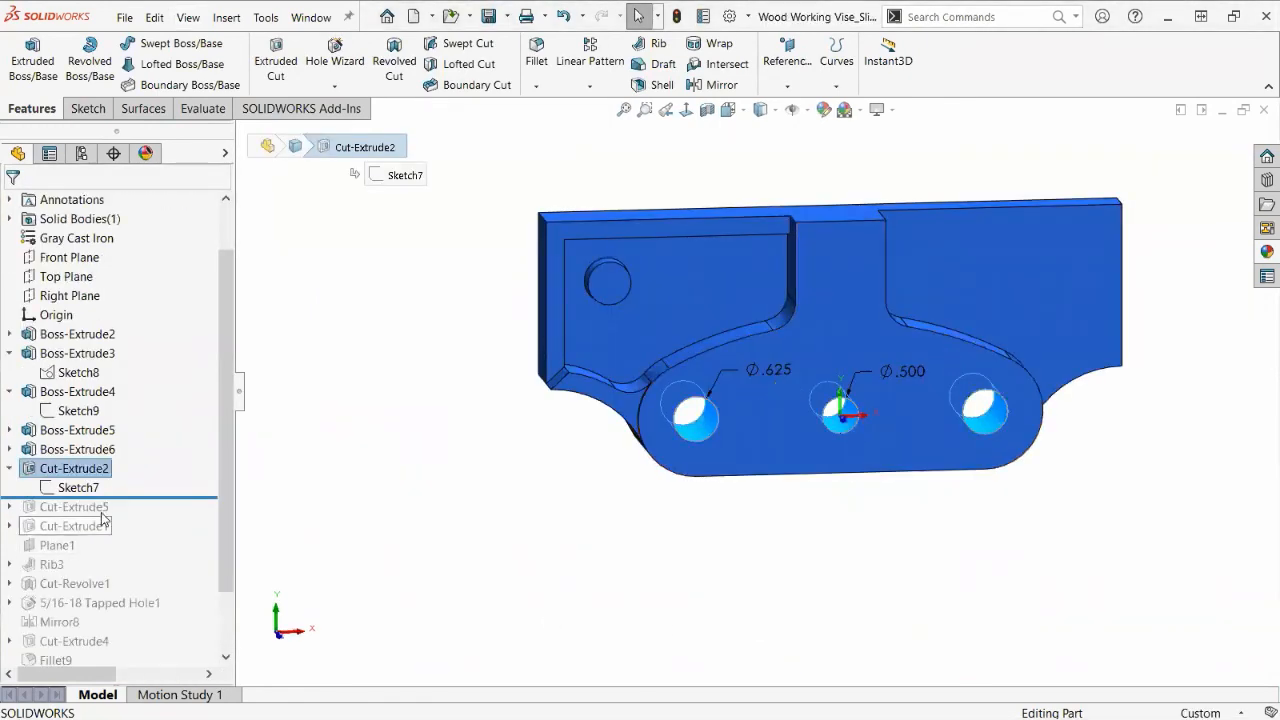
pyautogui.moveTo(131, 498); pyautogui.dragTo(130, 517)
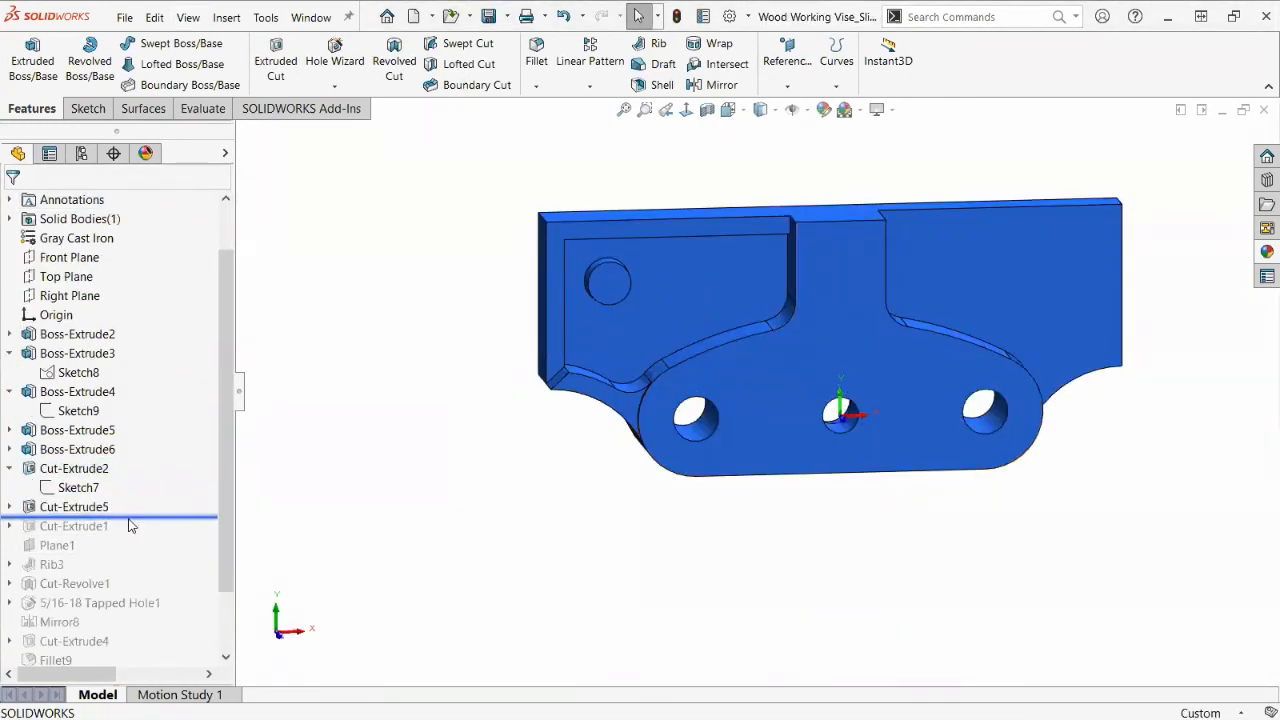
pyautogui.moveTo(756, 556); pyautogui.dragTo(976, 566, button='middle')
pyautogui.scroll(-3, 915, 452)
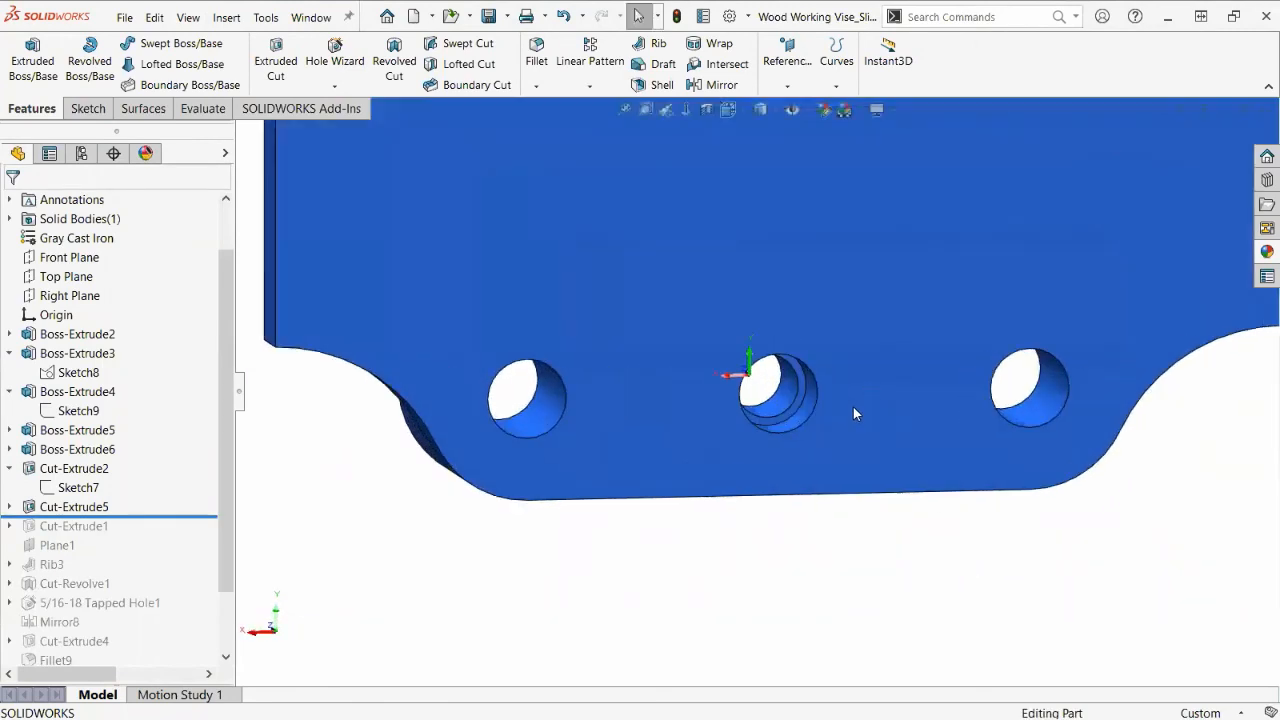
pyautogui.click(30, 507)
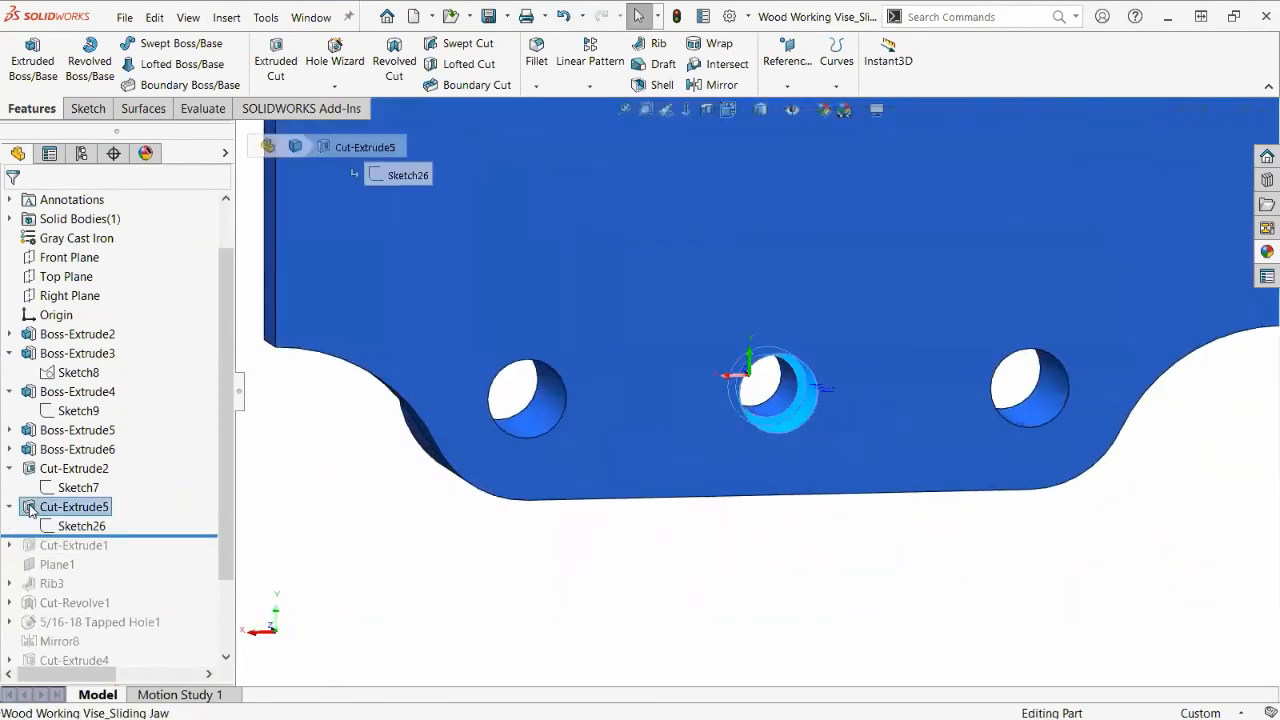
pyautogui.moveTo(753, 596); pyautogui.dragTo(770, 625, button='middle')
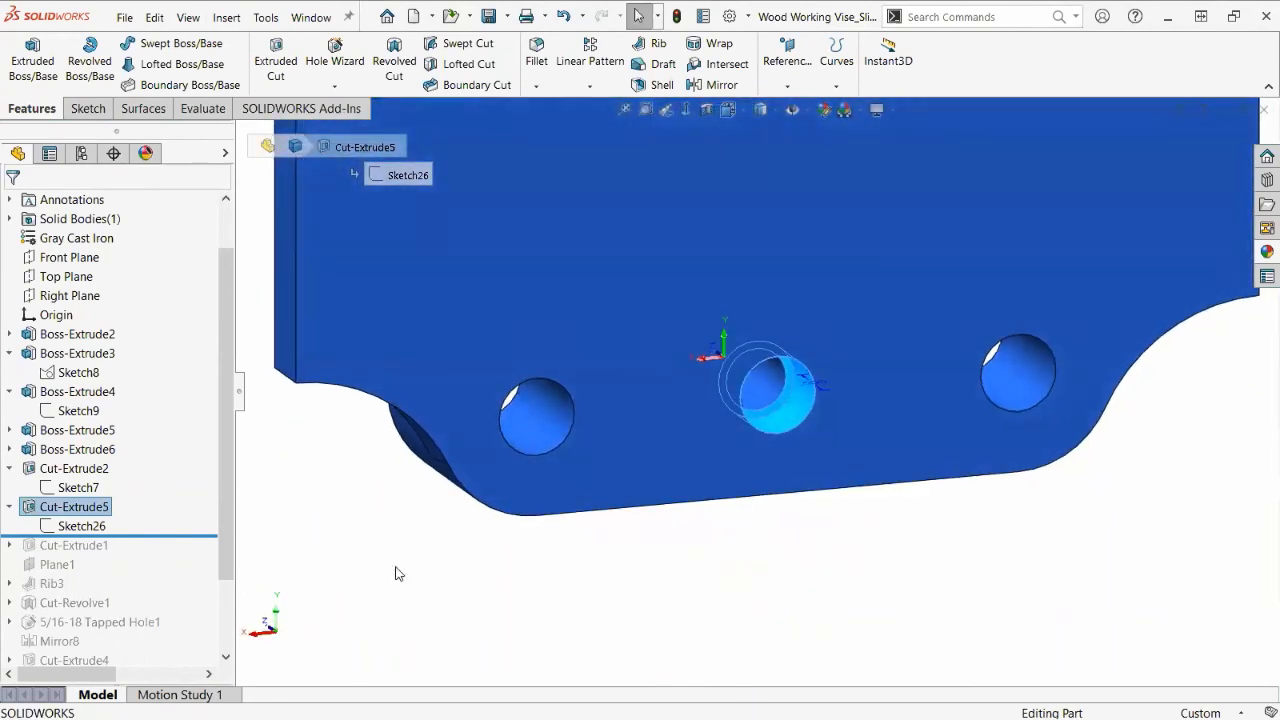
# Open the sketch under Cut-Extrude5 in the reference part to examine the counterbore circle, and leave it without changes.
pyautogui.click(55, 529)
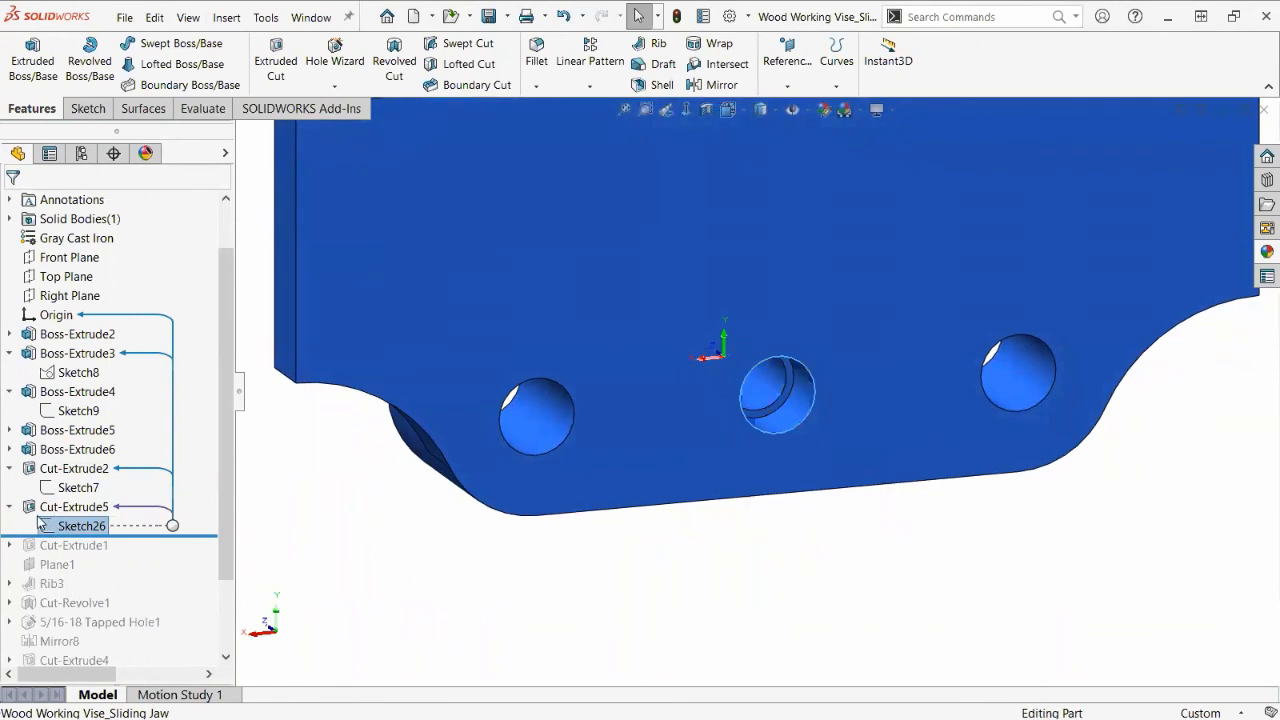
pyautogui.click(40, 508)
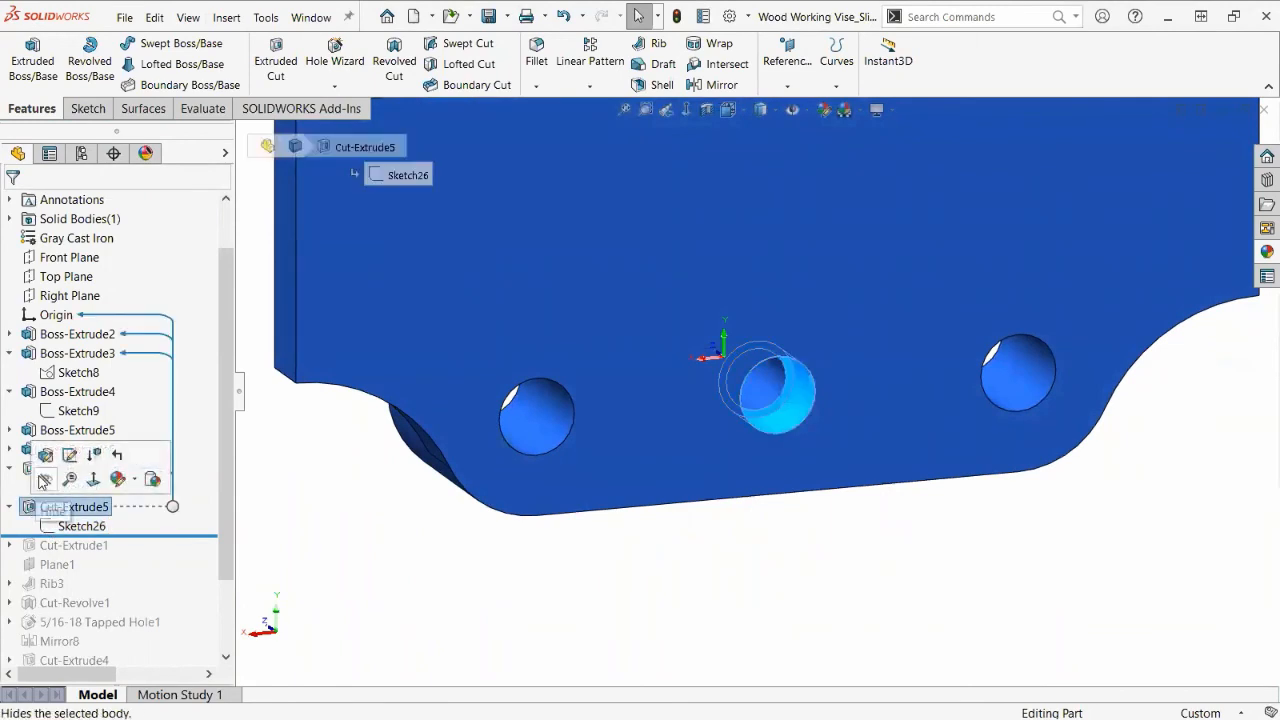
pyautogui.click(54, 527)
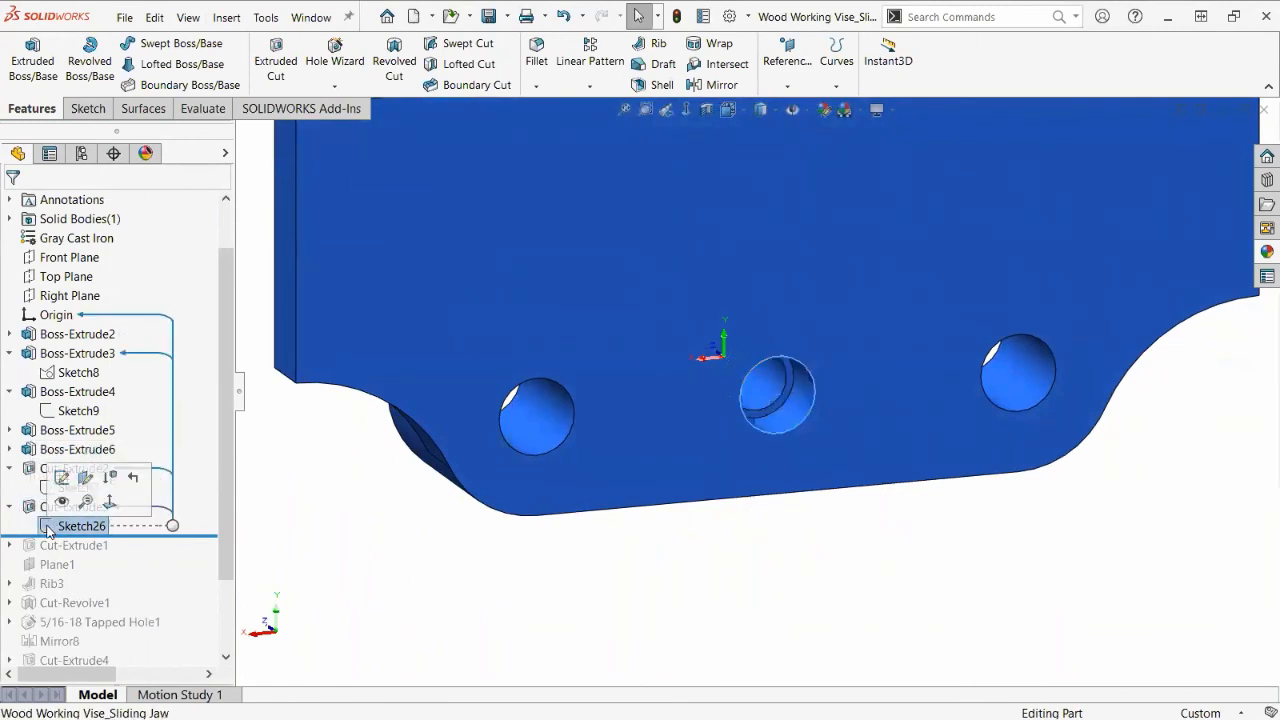
pyautogui.click(61, 480)
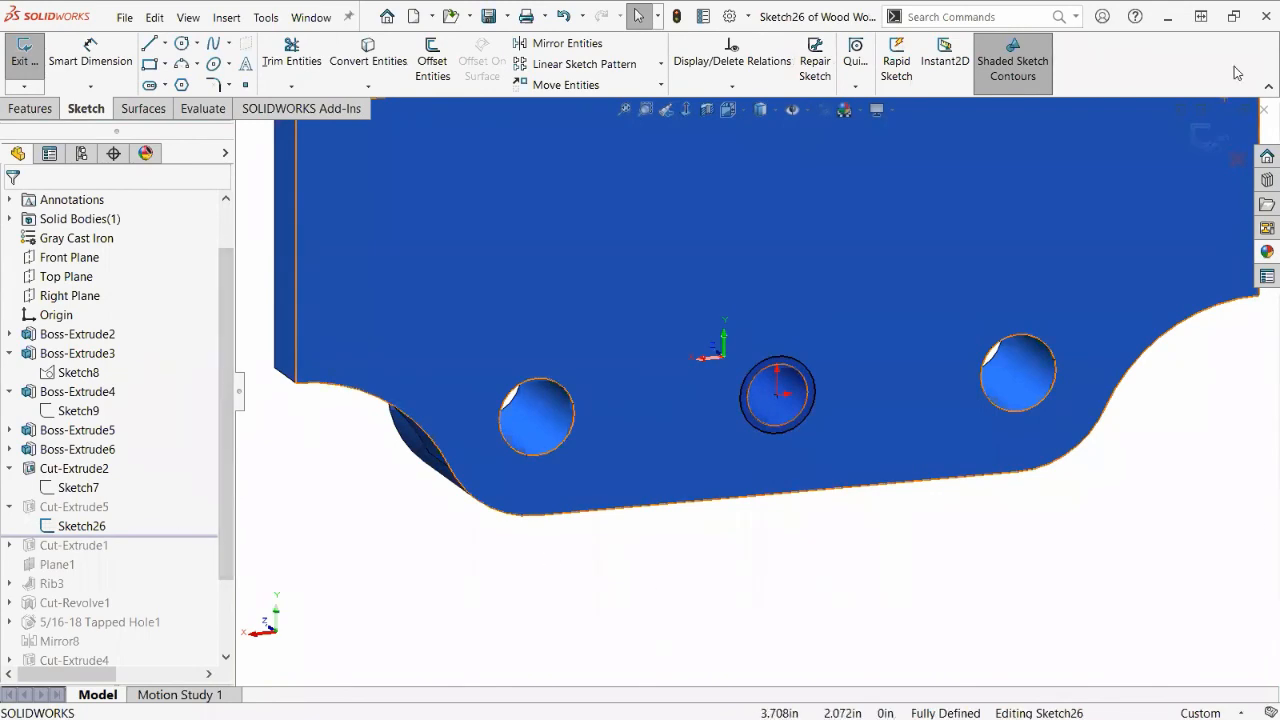
pyautogui.click(1237, 160)
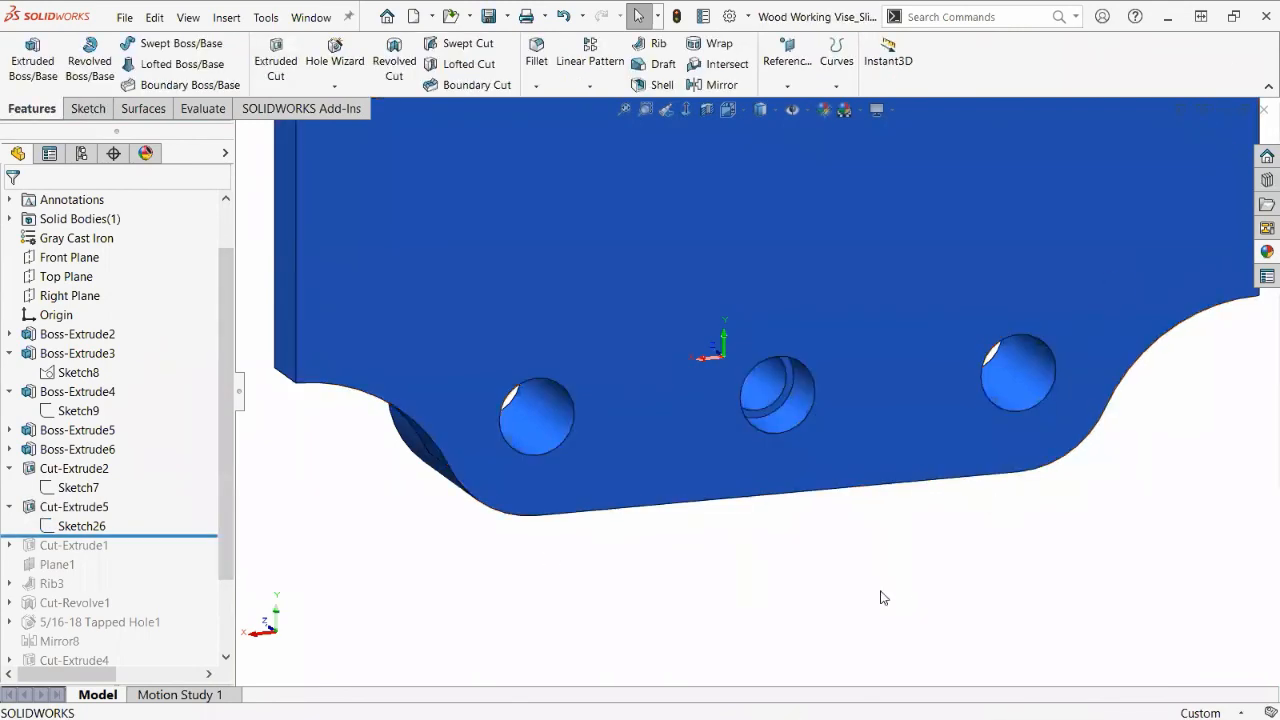
# Switch to Part2 and start a new sketch on the large flat back face of the jaw.
pyautogui.hotkey('ctrl', 'Tab')
pyautogui.hotkey('ctrl', 'Tab')
pyautogui.hotkey('ctrl', 'Tab')
pyautogui.hotkey('ctrl', 'Tab')
pyautogui.hotkey('ctrl', 'Tab')
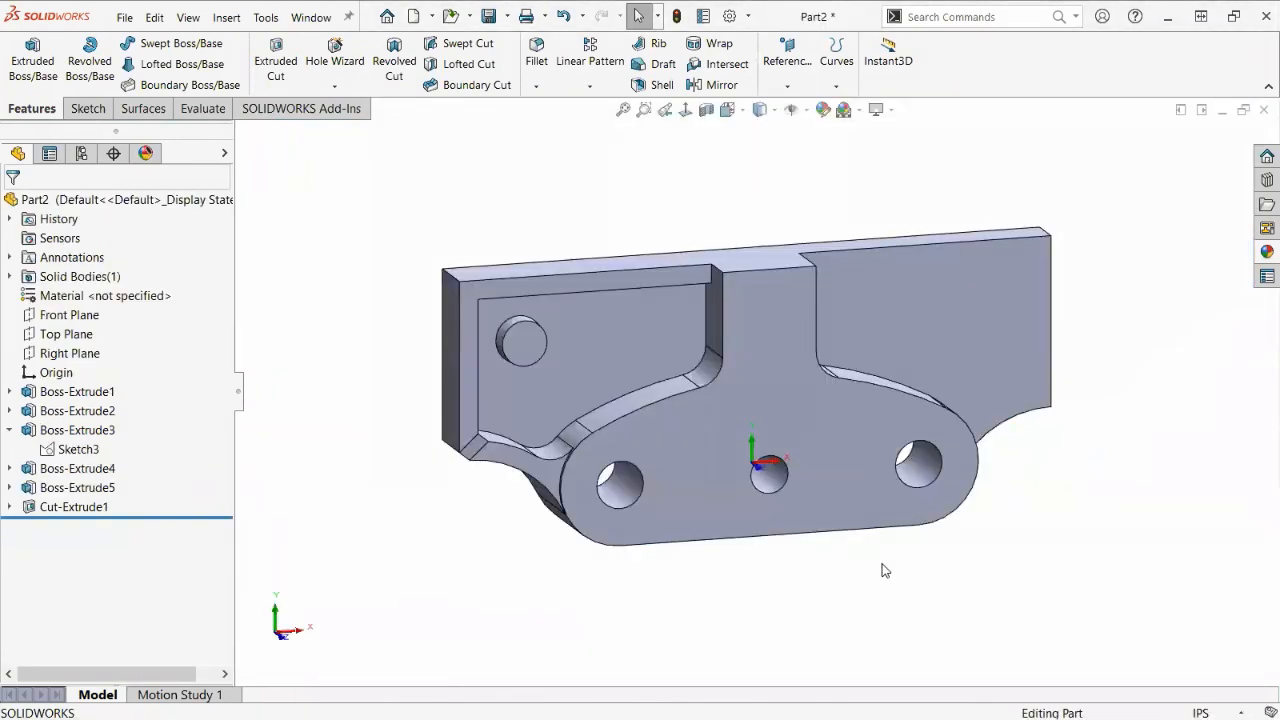
pyautogui.moveTo(691, 560); pyautogui.dragTo(886, 566, button='middle')
pyautogui.scroll(-2, 886, 566)
pyautogui.click(733, 436)
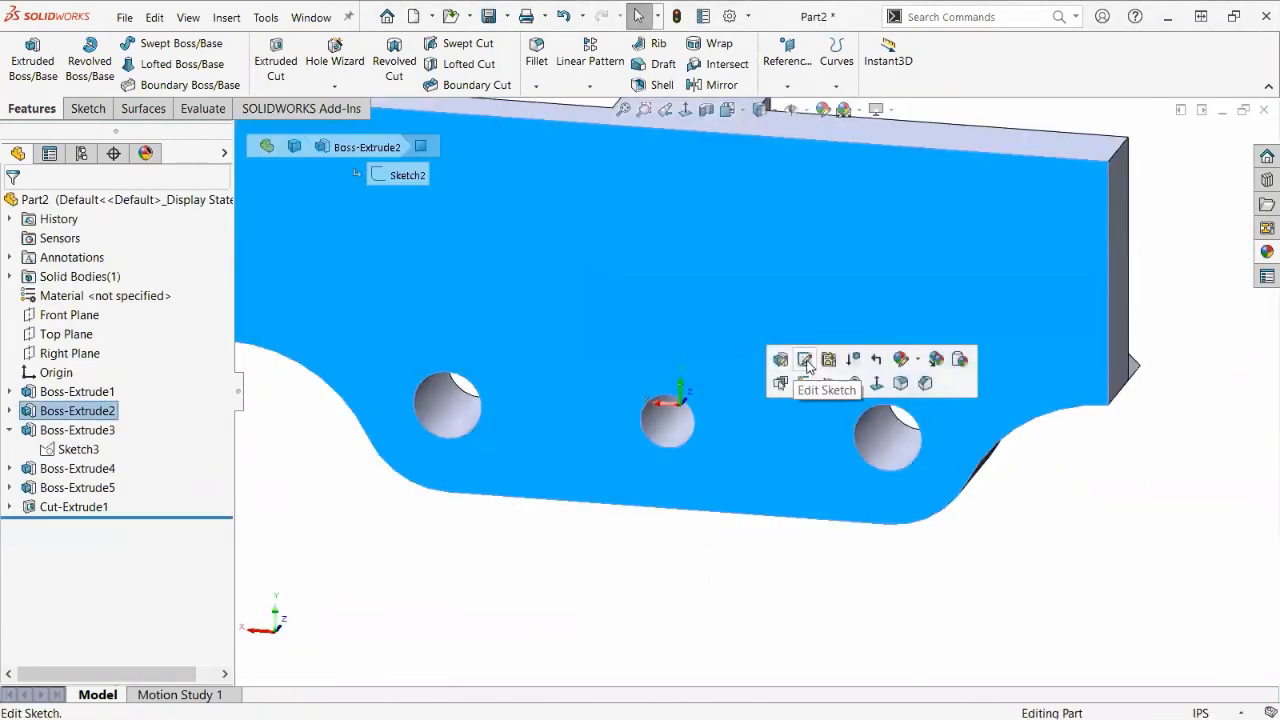
pyautogui.click(803, 386)
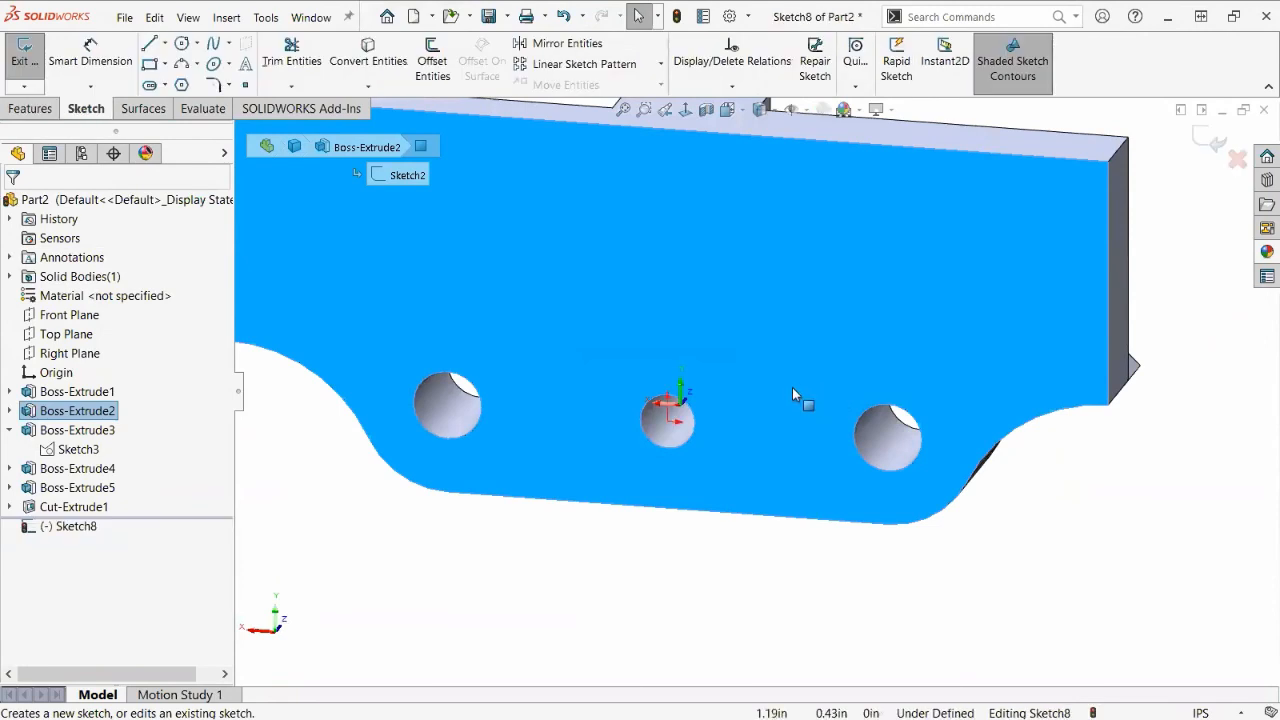
# Sketch a circle of about 0.37 in radius centred on the middle hole and make it equal to an outer hole's edge.
pyautogui.click(181, 43)
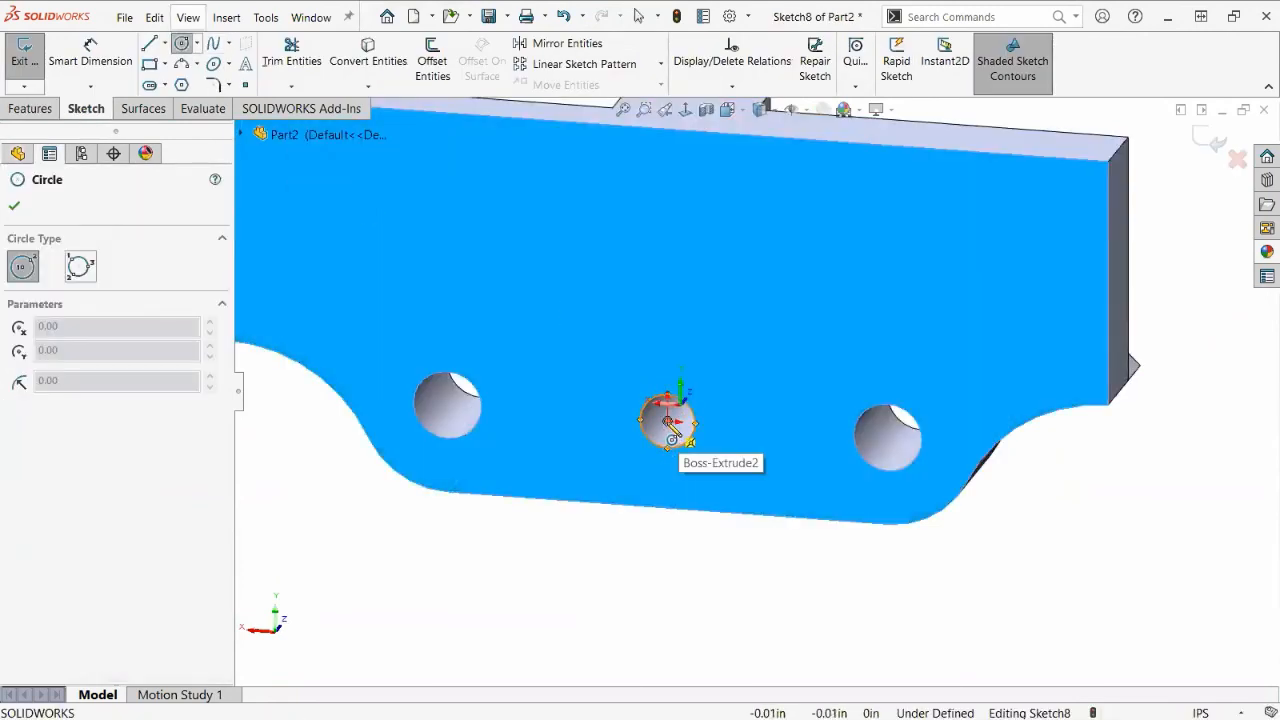
pyautogui.click(668, 421)
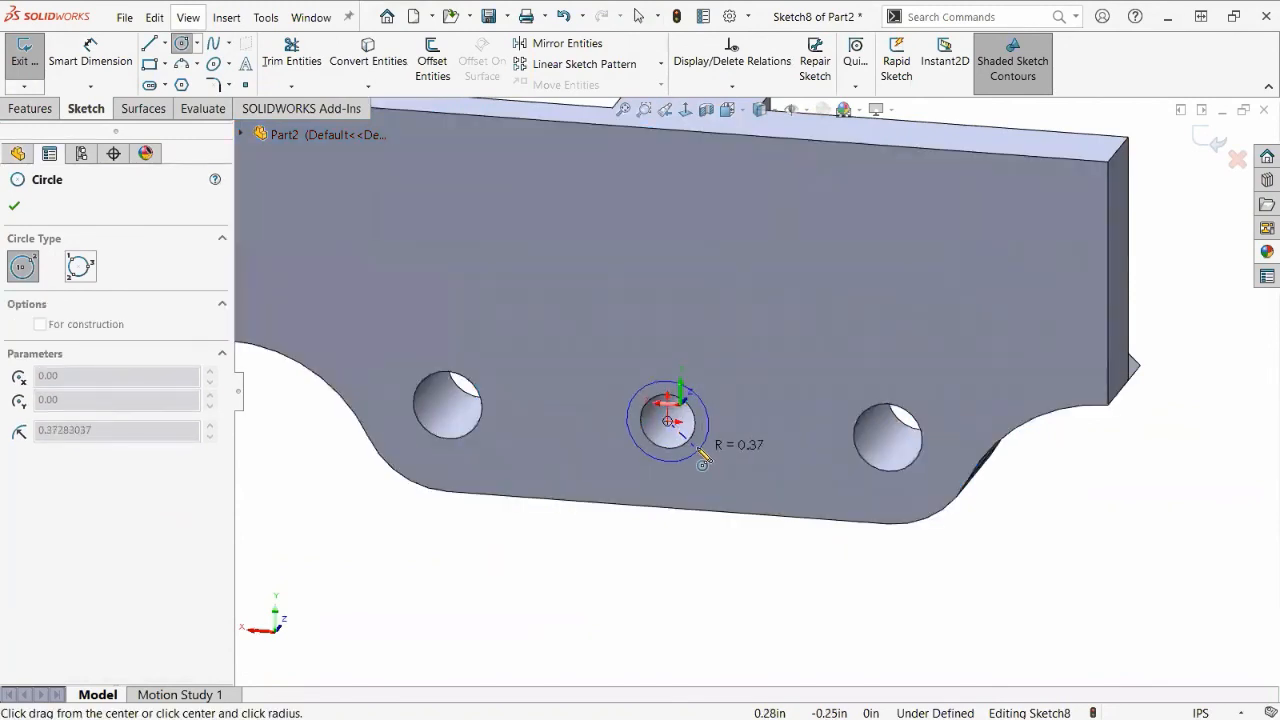
pyautogui.click(696, 448)
pyautogui.press('Escape')
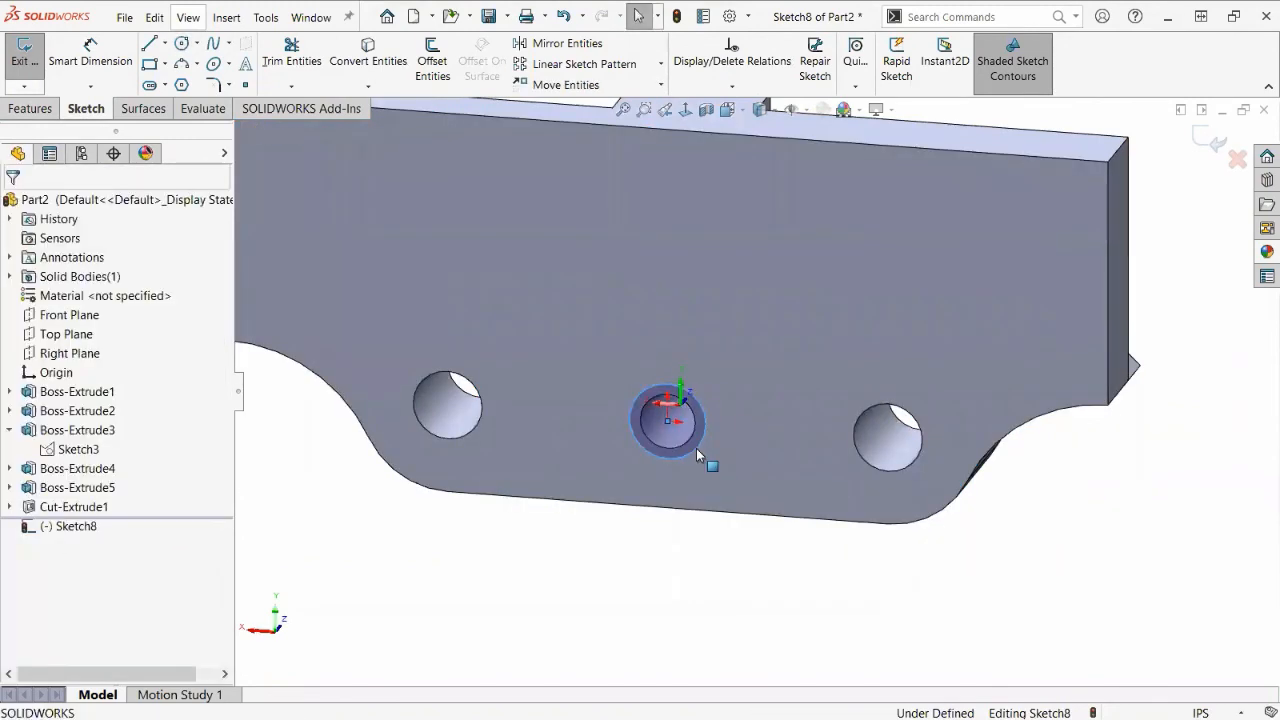
pyautogui.click(473, 388)
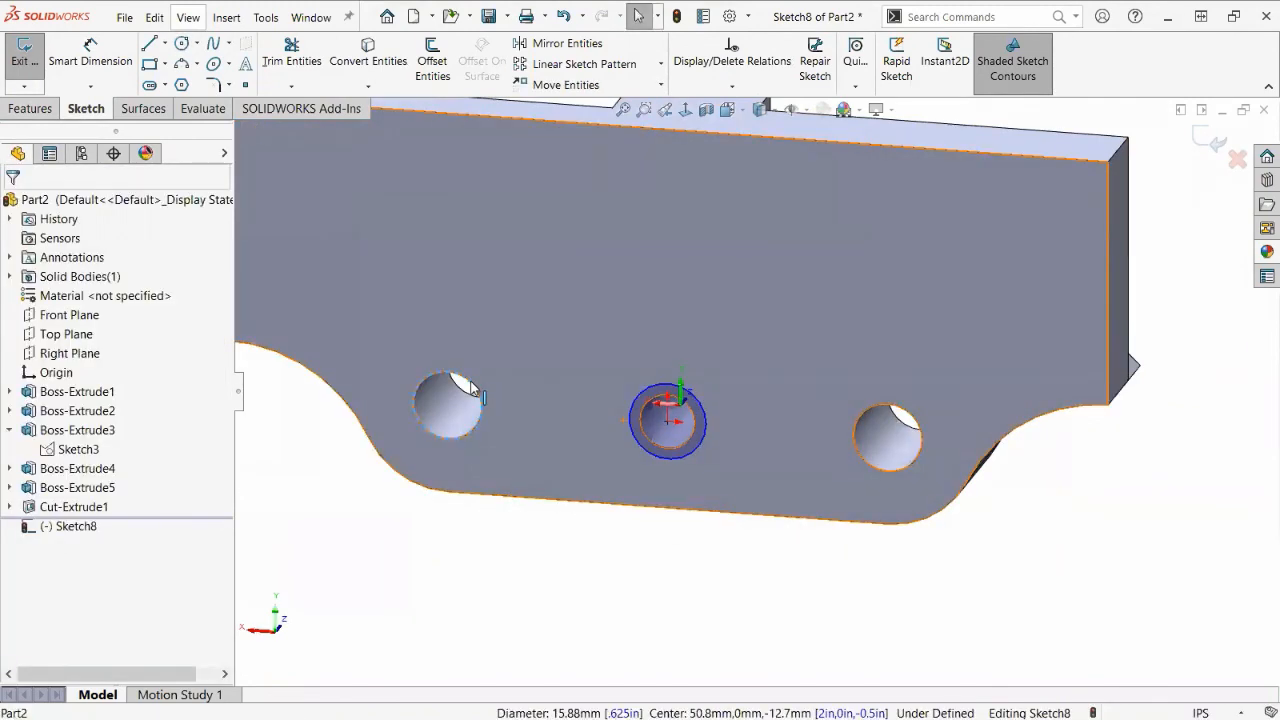
pyautogui.keyDown('ctrl'); pyautogui.click(649, 388); pyautogui.keyUp('ctrl')
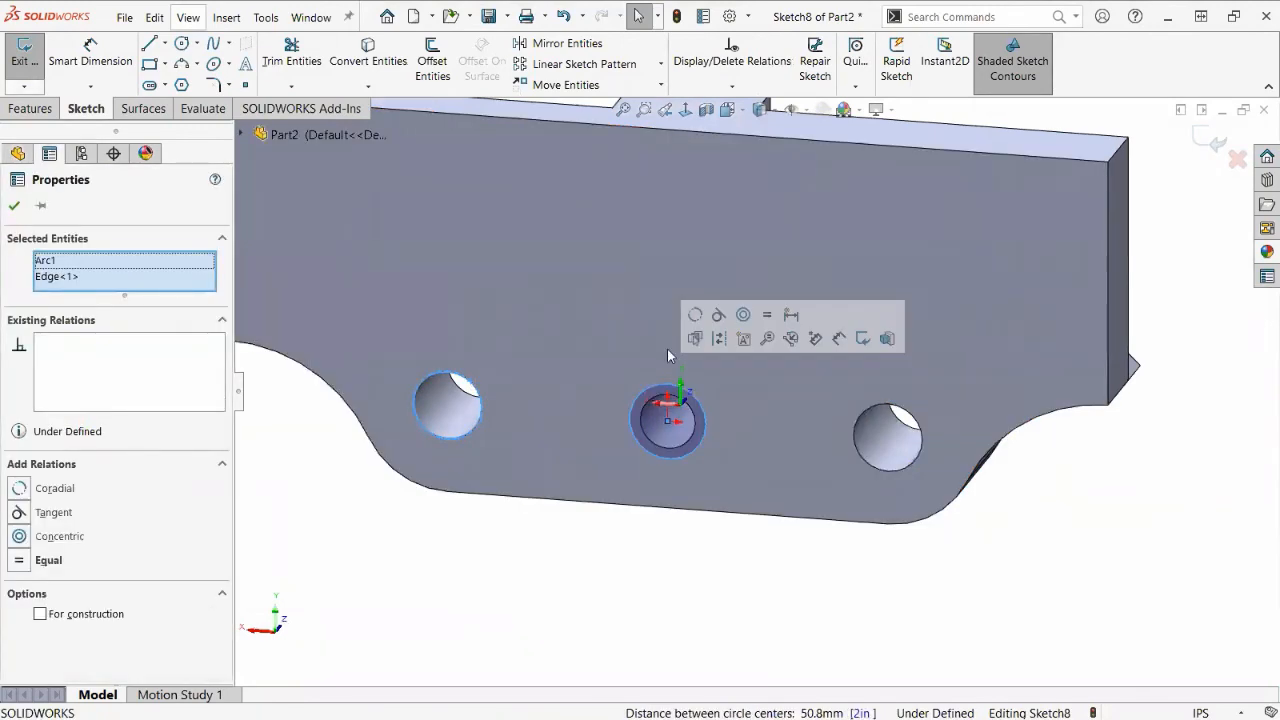
pyautogui.click(770, 315)
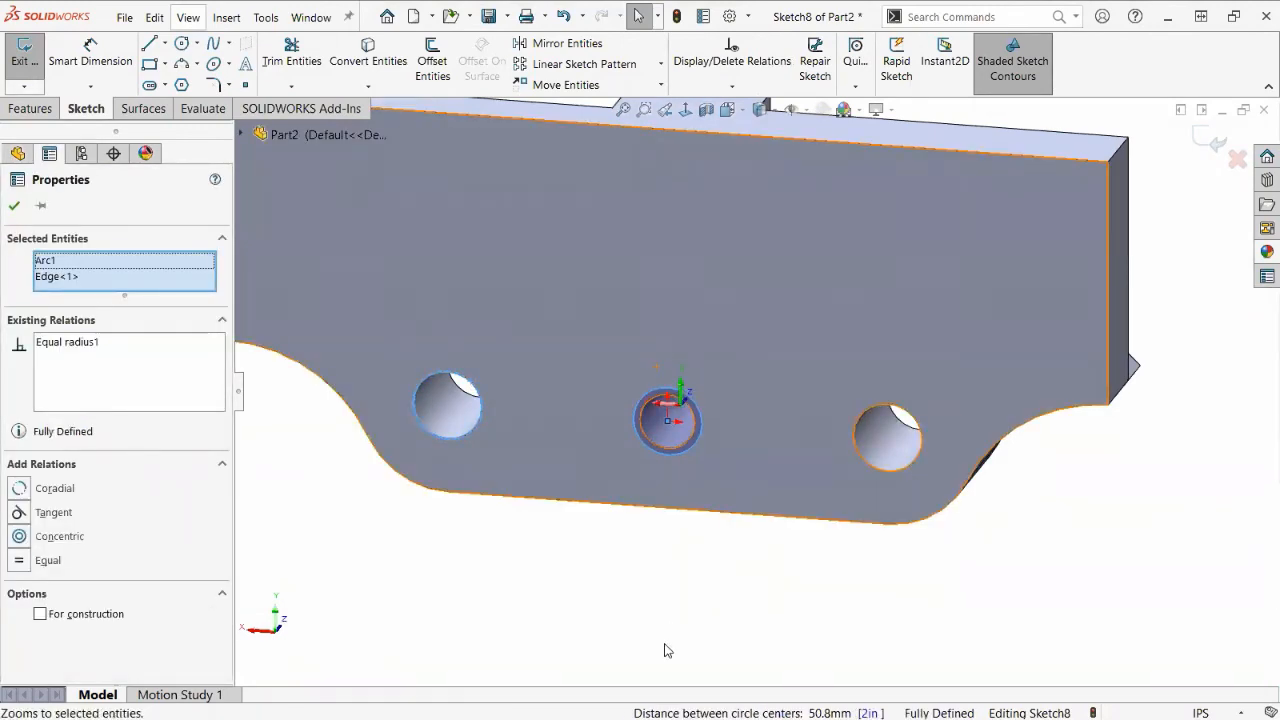
pyautogui.click(642, 548)
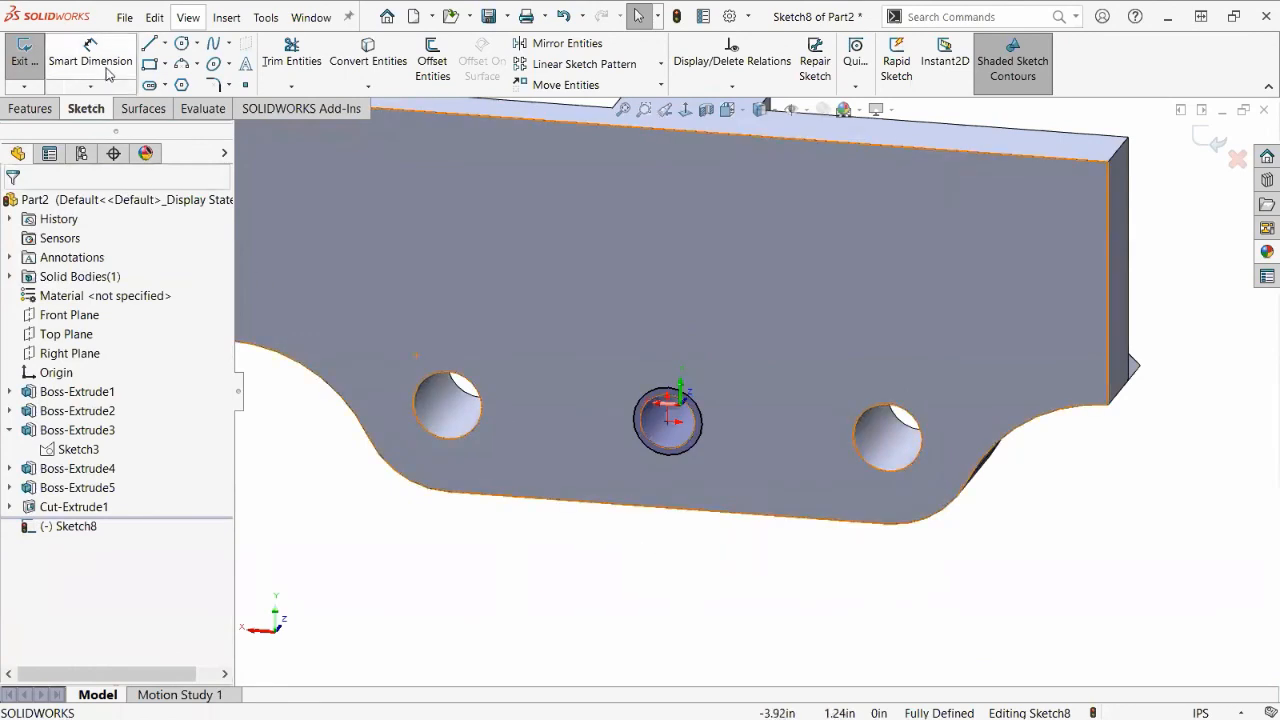
# Cut-extrude the counterbore circle Blind to a depth of 0.5 in.
pyautogui.click(27, 109)
pyautogui.click(276, 58)
pyautogui.write('.5')
pyautogui.press('Return')
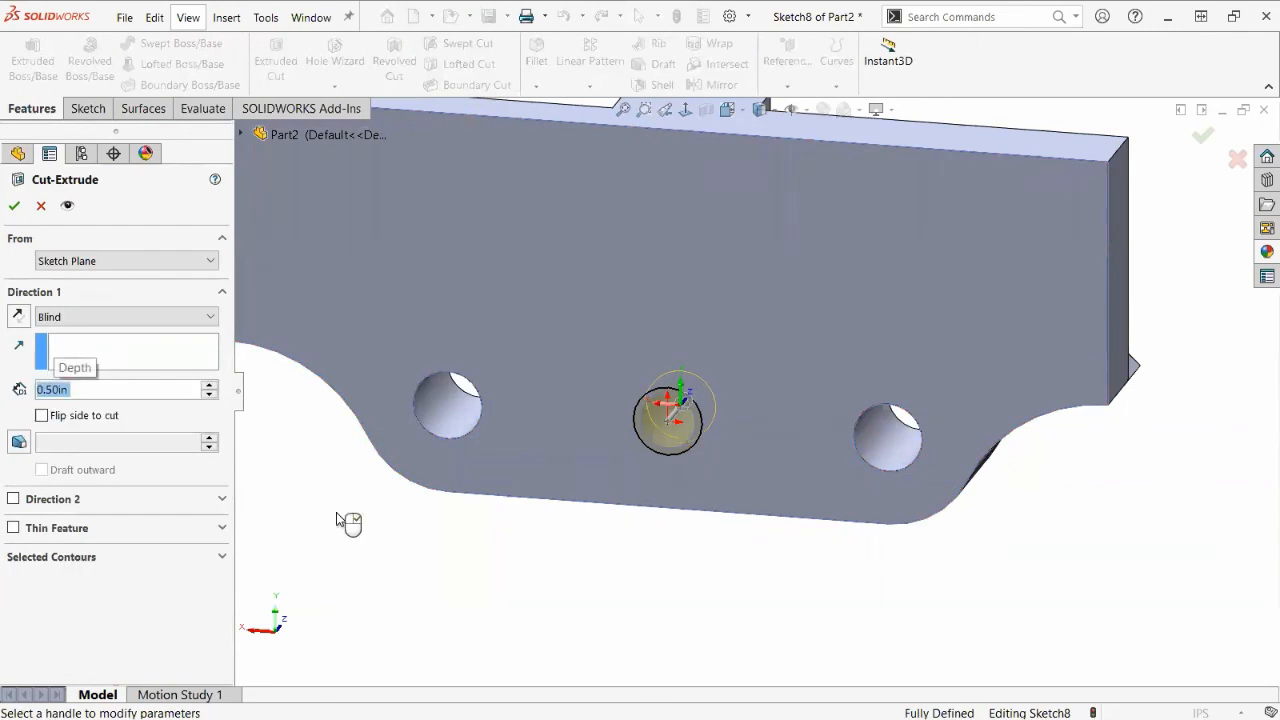
pyautogui.click(14, 205)
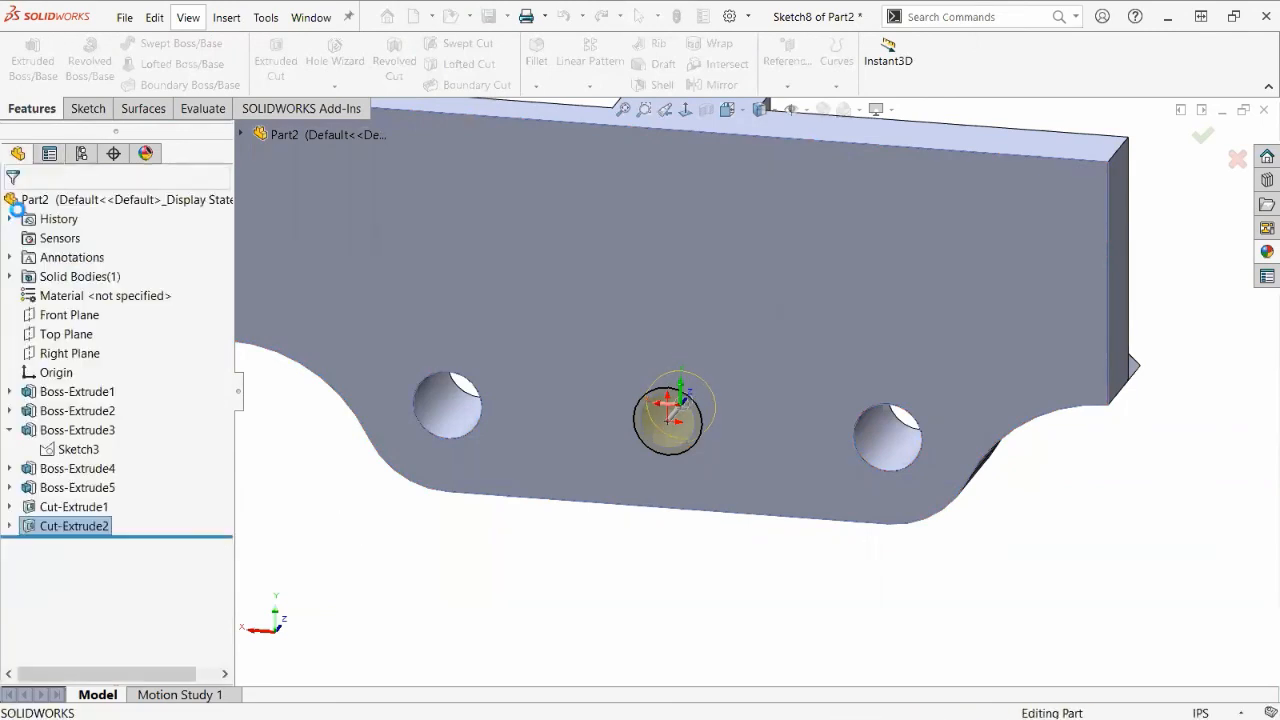
pyautogui.moveTo(790, 446); pyautogui.dragTo(594, 495, button='middle')
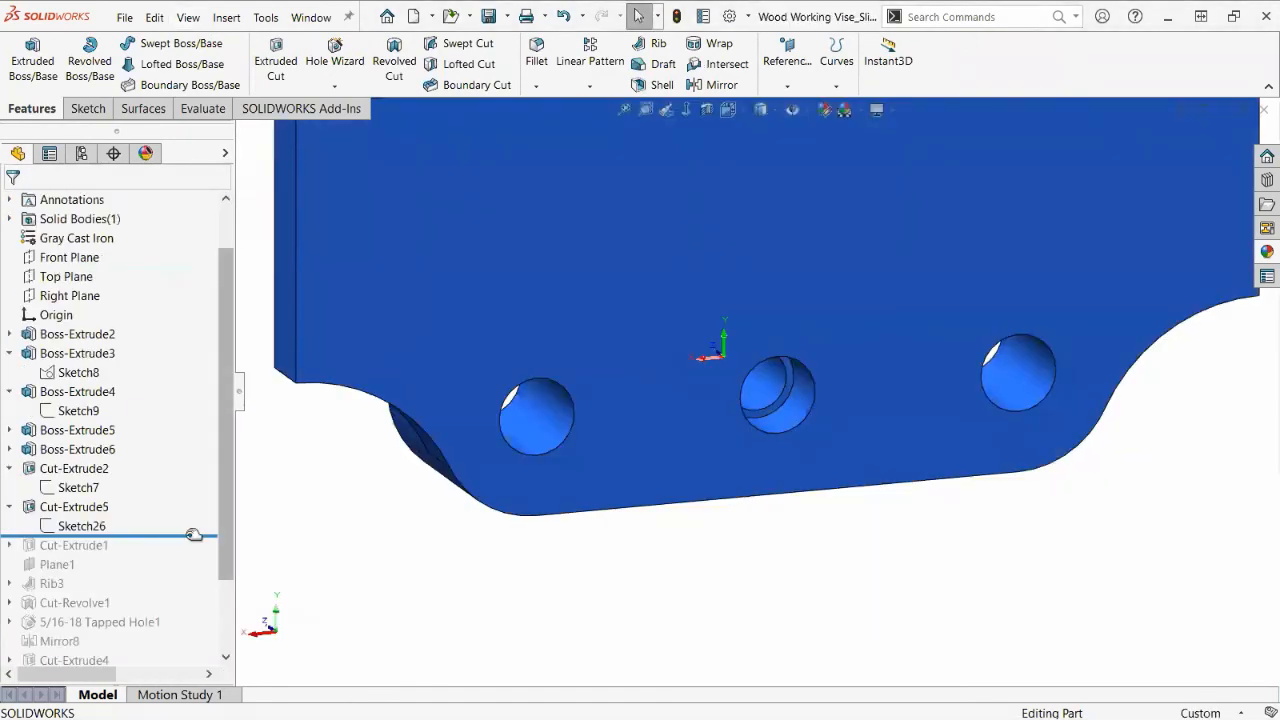
# Roll the reference part forward to include Cut-Extrude1 and examine the dimensions of its slot sketch face-on.
pyautogui.moveTo(193, 535); pyautogui.dragTo(189, 557)
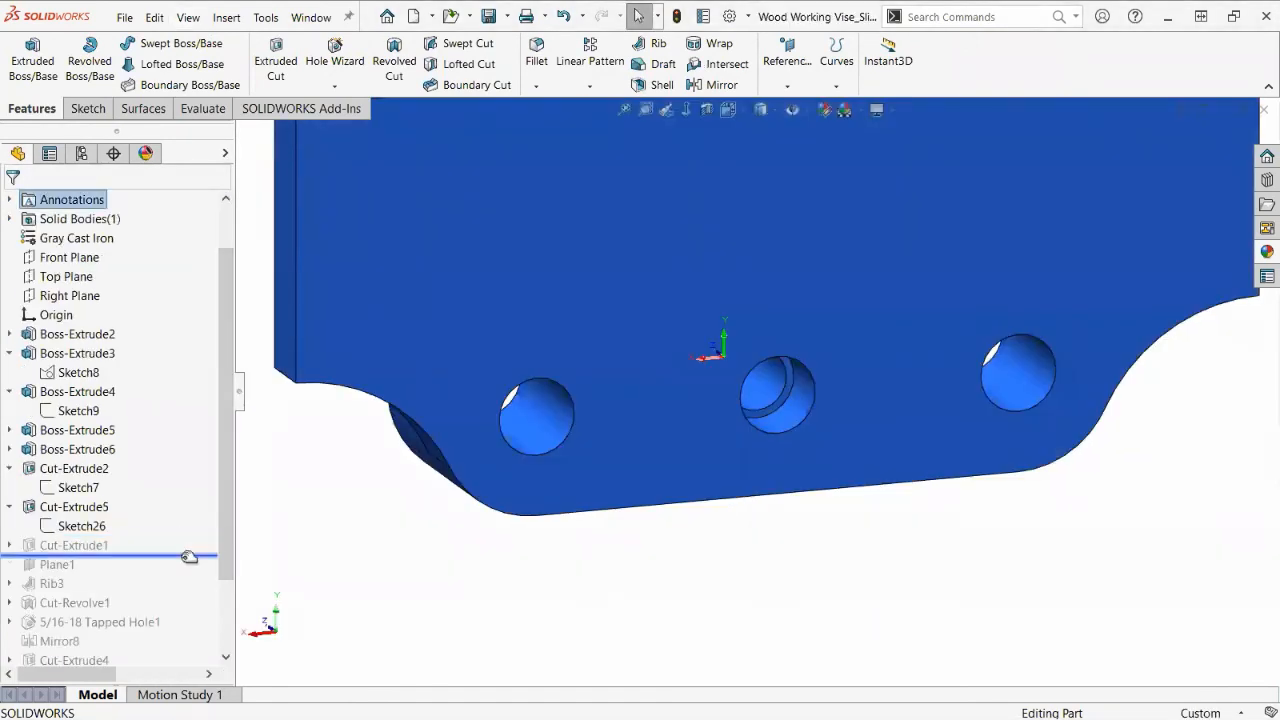
pyautogui.scroll(5, 875, 366)
pyautogui.moveTo(704, 430); pyautogui.dragTo(704, 256, button='middle')
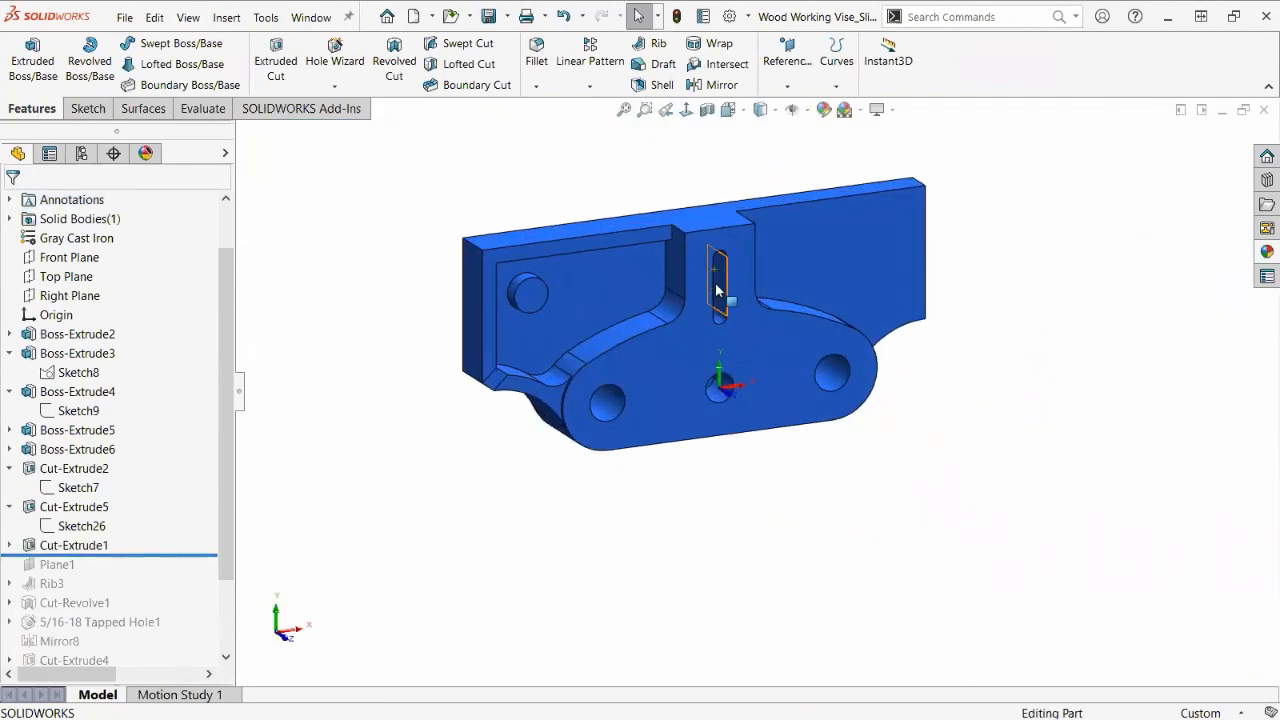
pyautogui.click(11, 546)
pyautogui.click(62, 566)
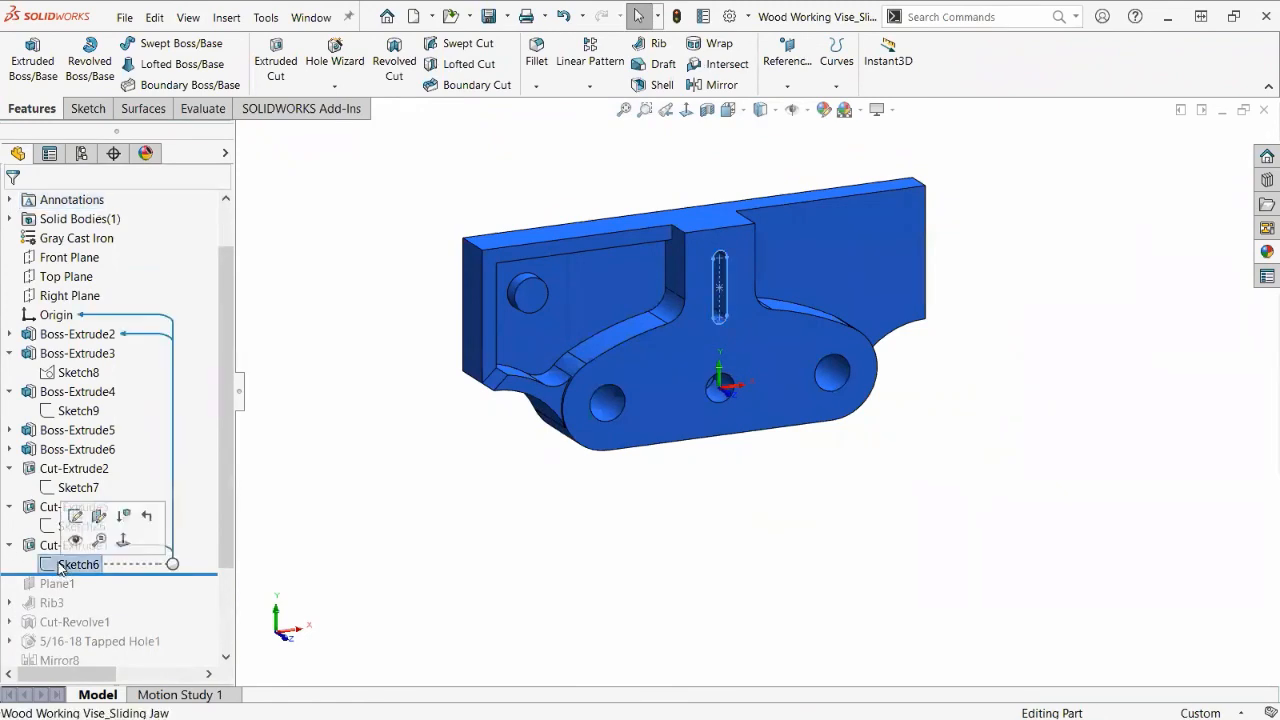
pyautogui.click(75, 516)
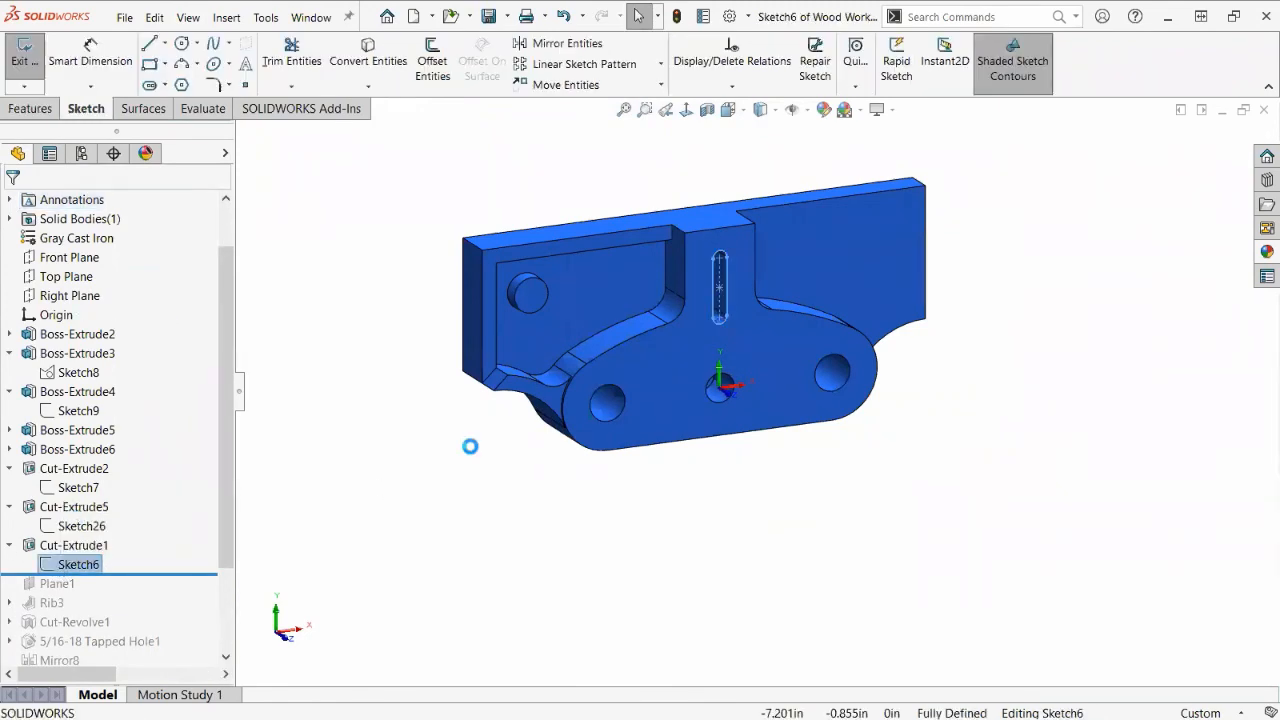
pyautogui.click(686, 110)
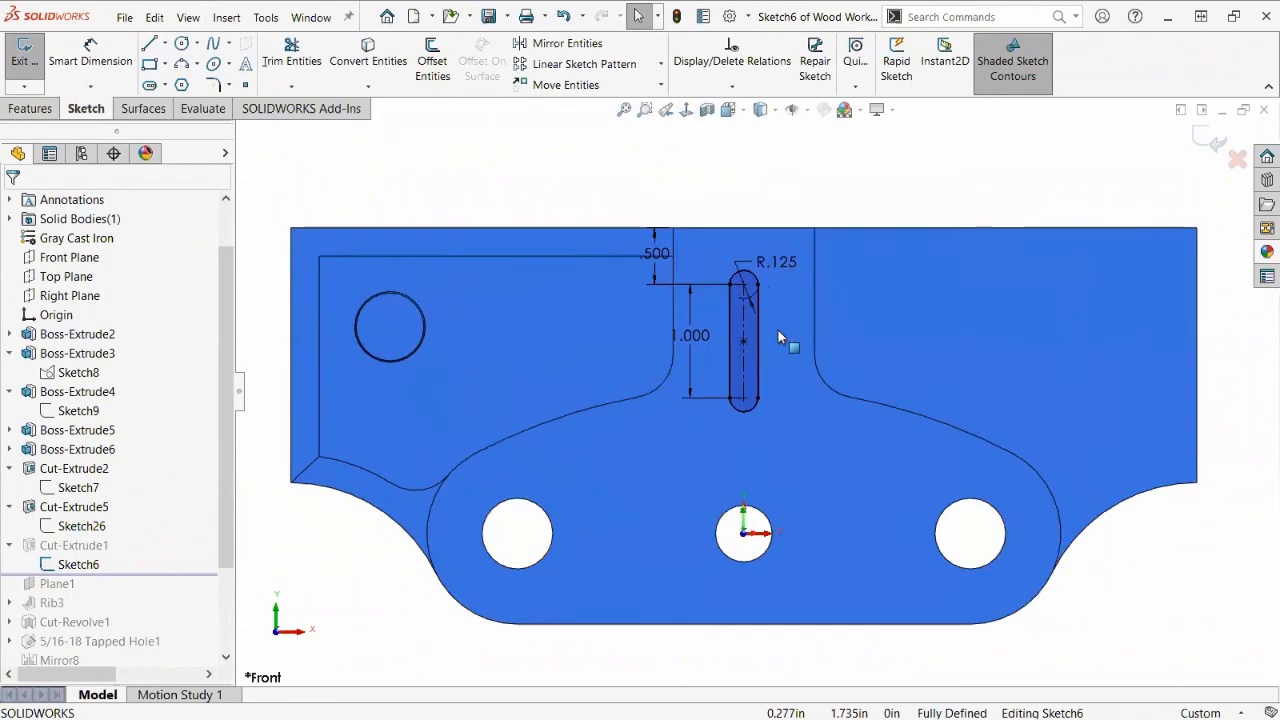
pyautogui.scroll(-2, 778, 330)
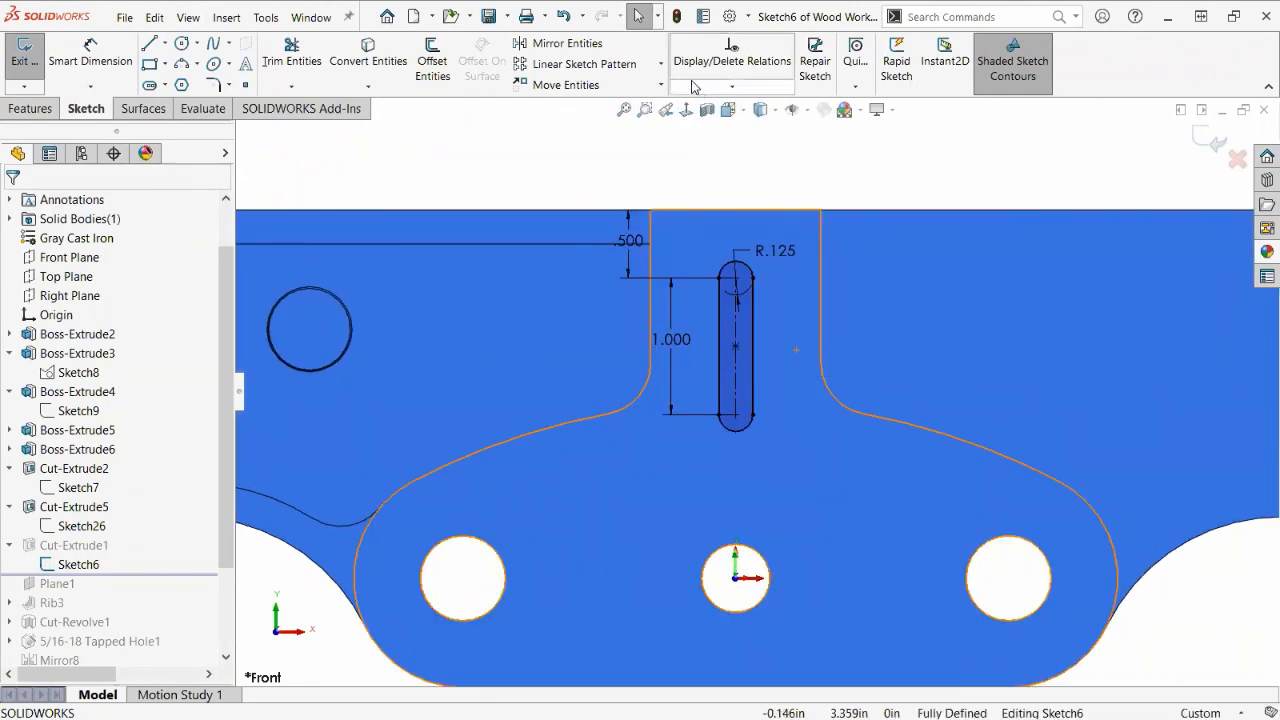
# Switch to Part2, start a new sketch on the front face of Boss-Extrude1, and view it face-on.
pyautogui.hotkey('ctrl', 'Tab')
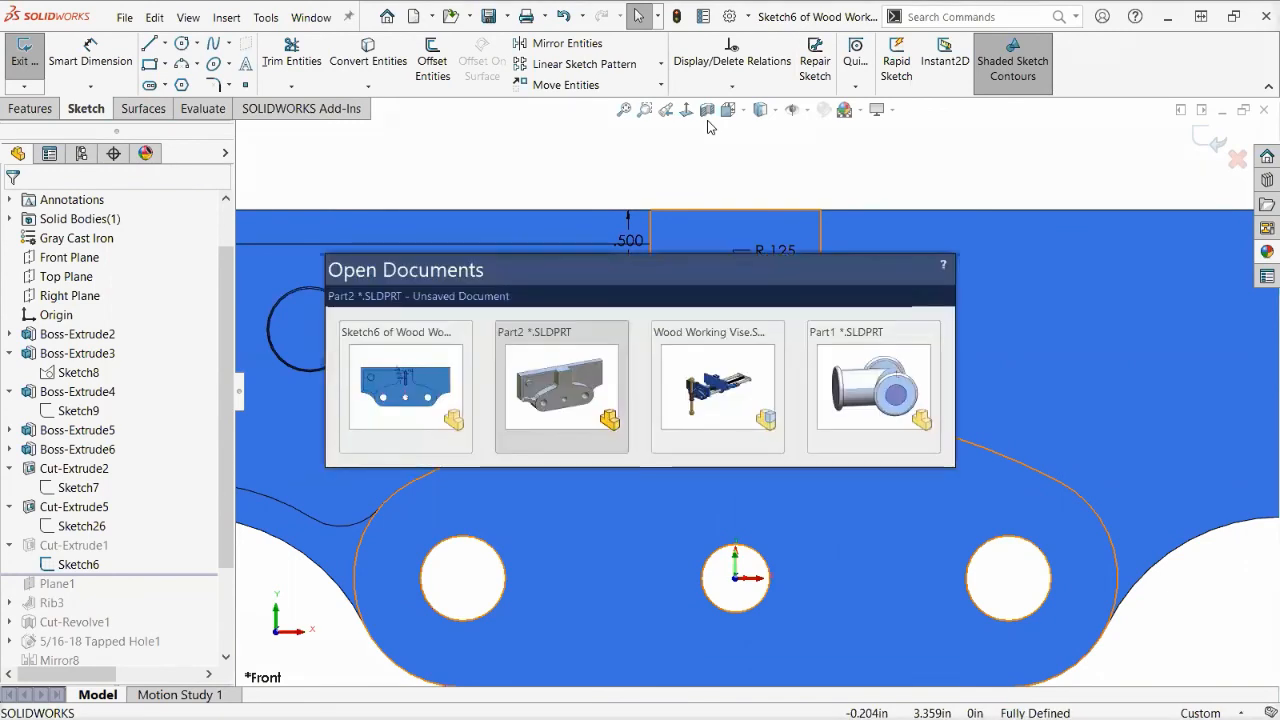
pyautogui.hotkey('ctrl', 'Tab')
pyautogui.hotkey('ctrl', 'Tab')
pyautogui.hotkey('ctrl', 'Tab')
pyautogui.hotkey('ctrl', 'Tab')
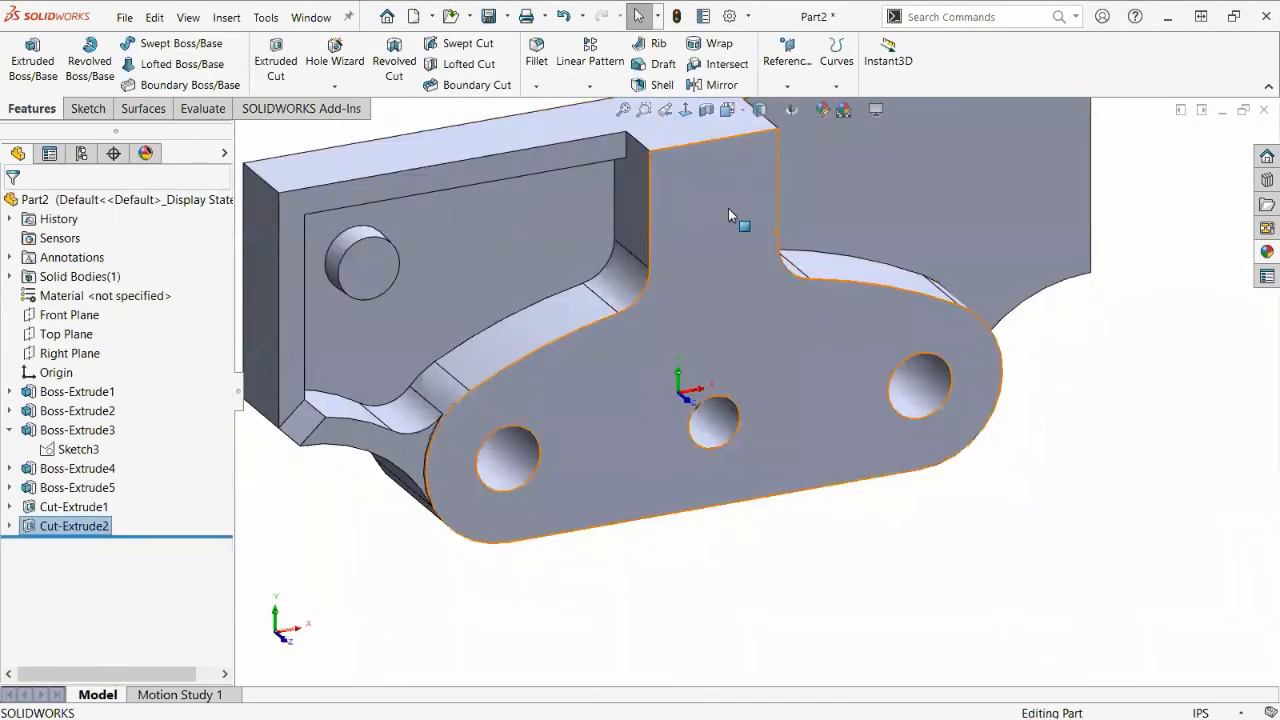
pyautogui.click(728, 208)
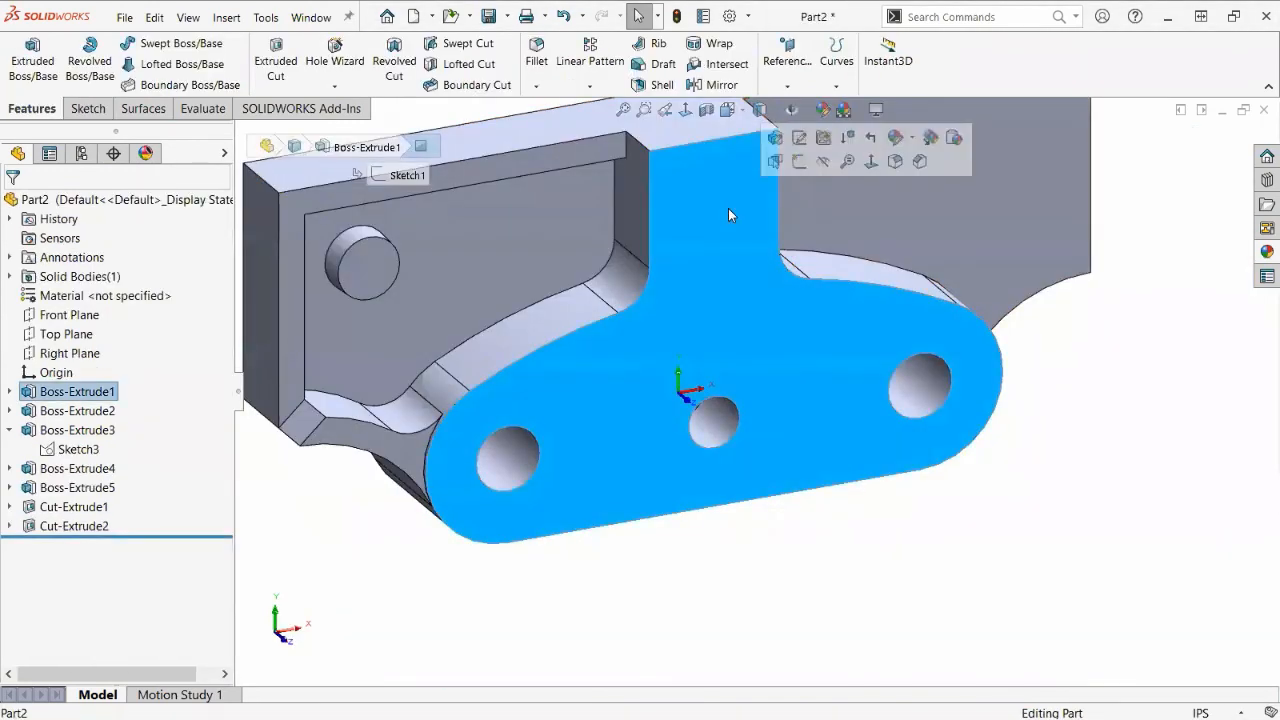
pyautogui.click(797, 161)
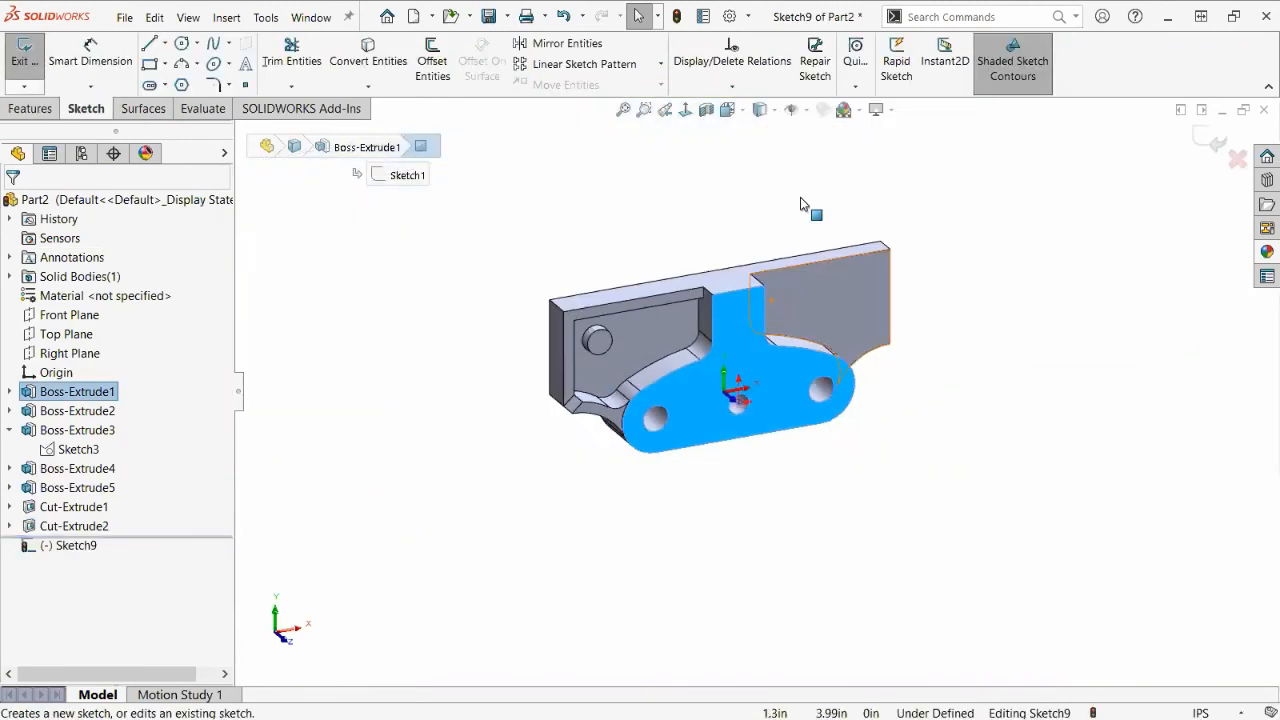
pyautogui.click(686, 112)
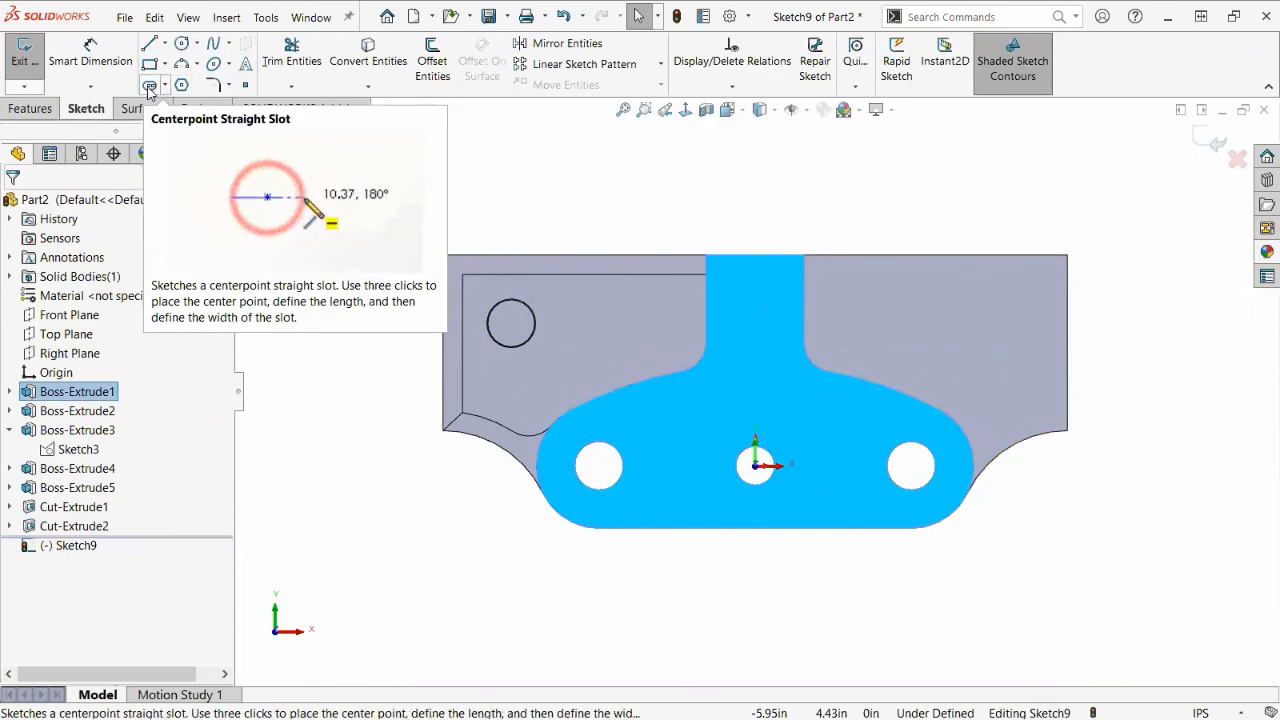
# Sketch a vertical centerpoint straight slot directly above the origin, about 0.96 in between arc centres and 0.33 in wide.
pyautogui.click(149, 88)
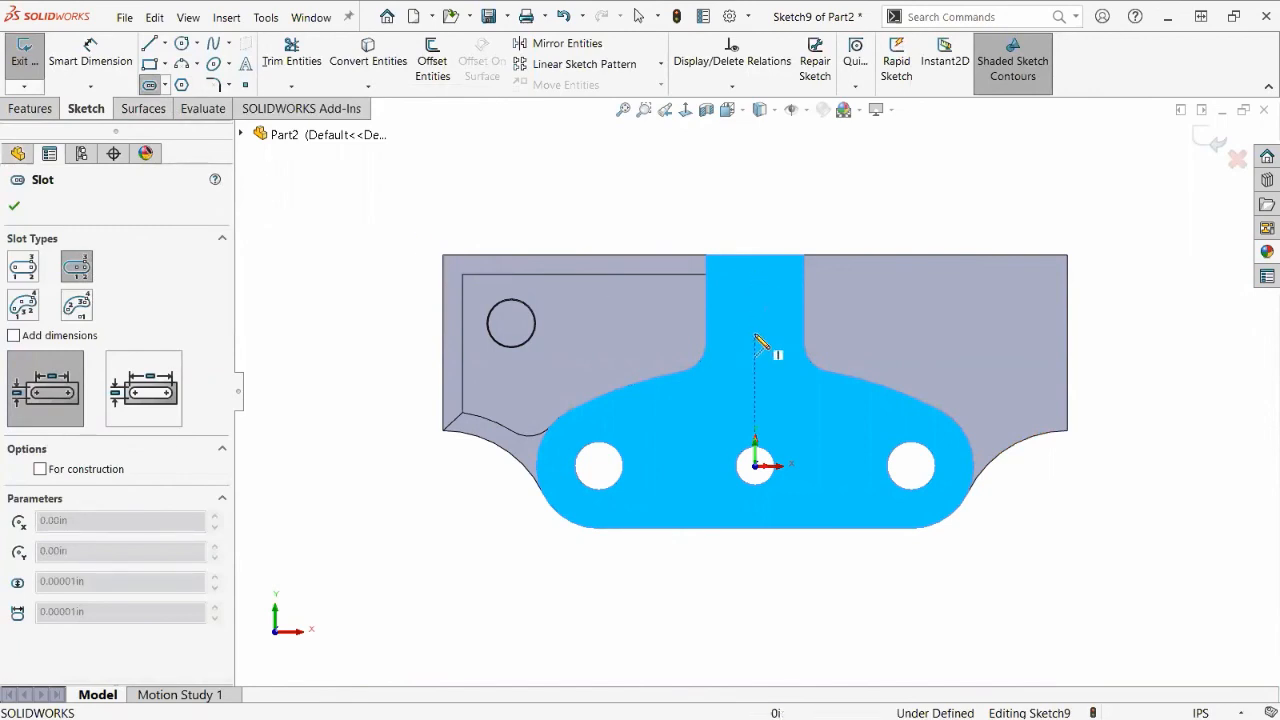
pyautogui.click(755, 337)
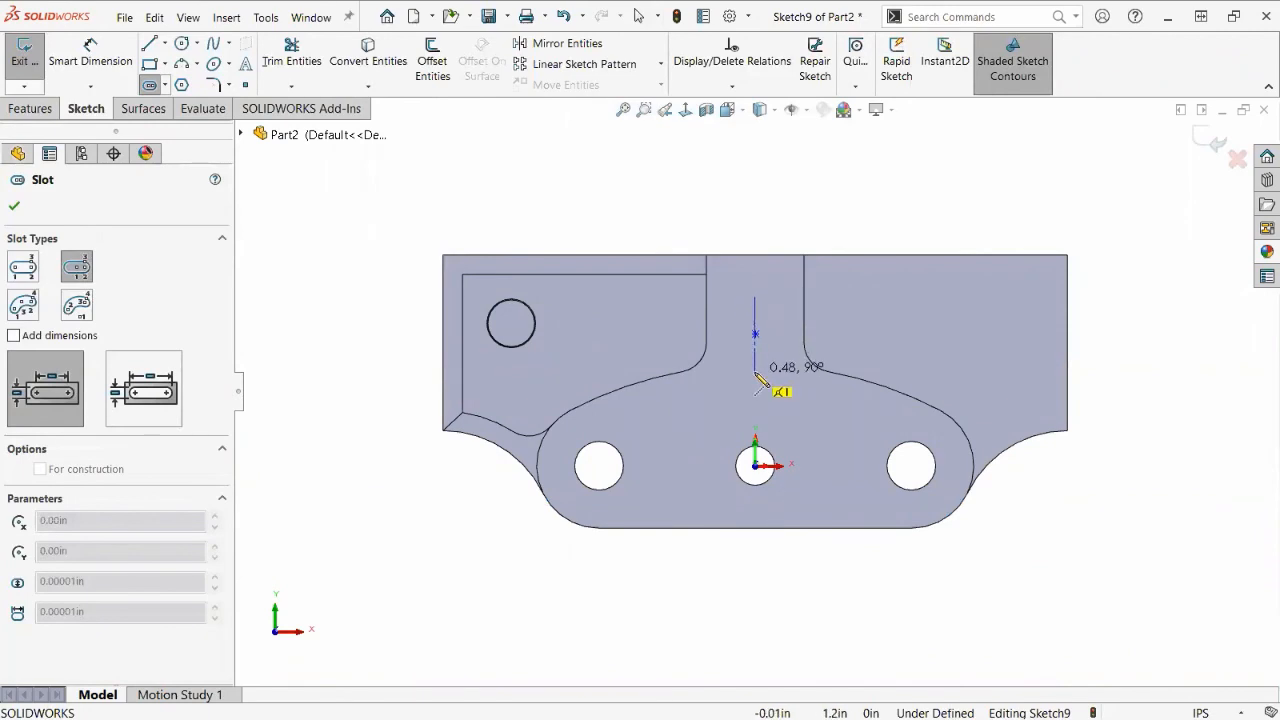
pyautogui.click(755, 374)
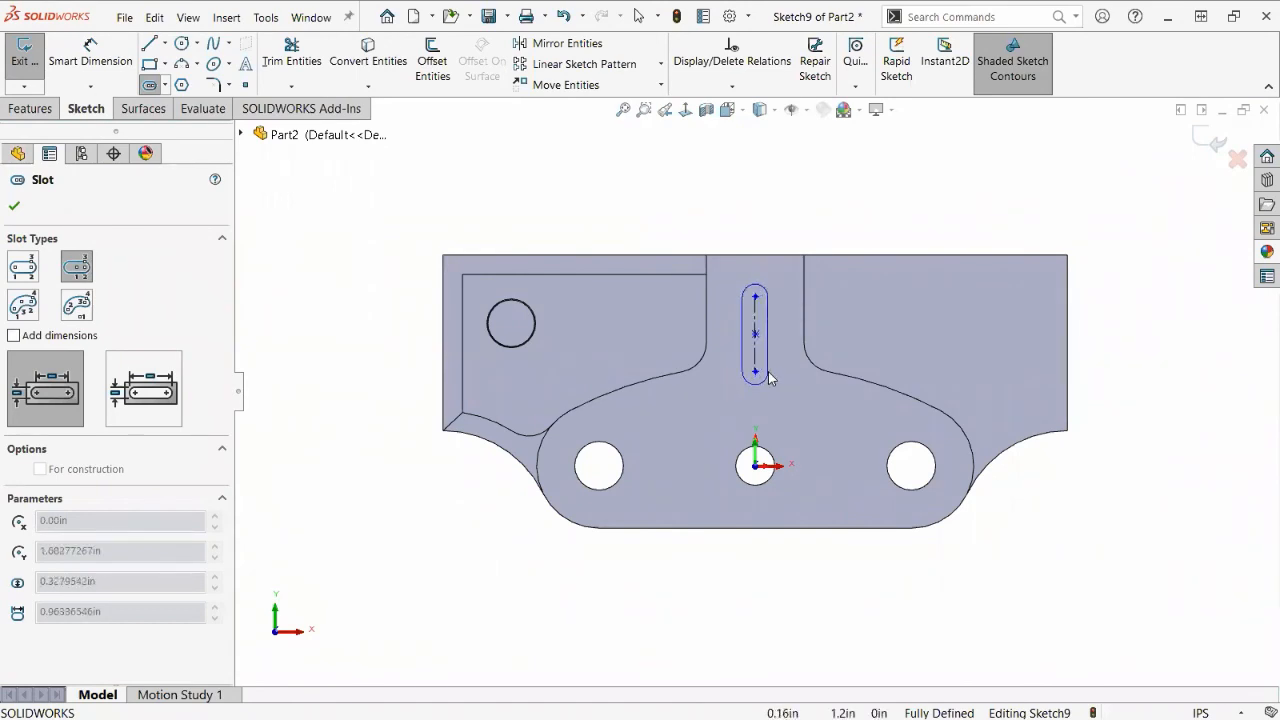
pyautogui.click(769, 377)
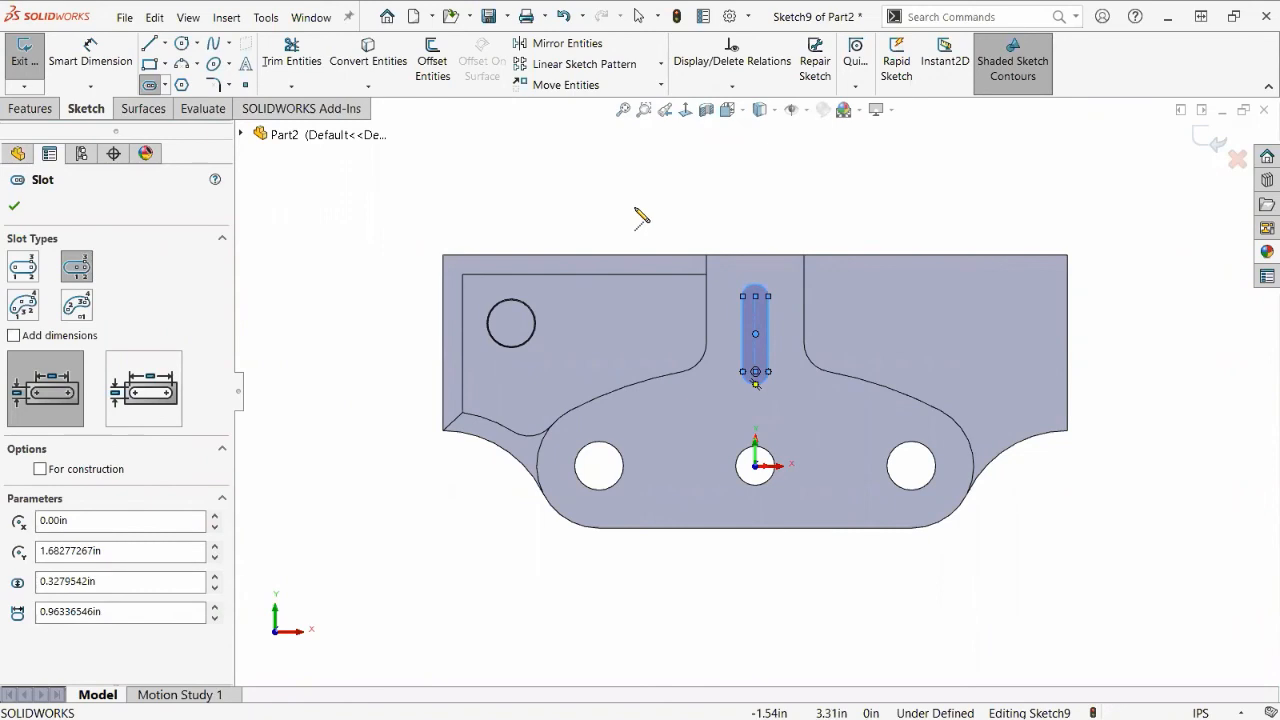
pyautogui.press('Escape')
# Dimension the distance between the slot's arc centres as 1 in.
pyautogui.scroll(3, 758, 318)
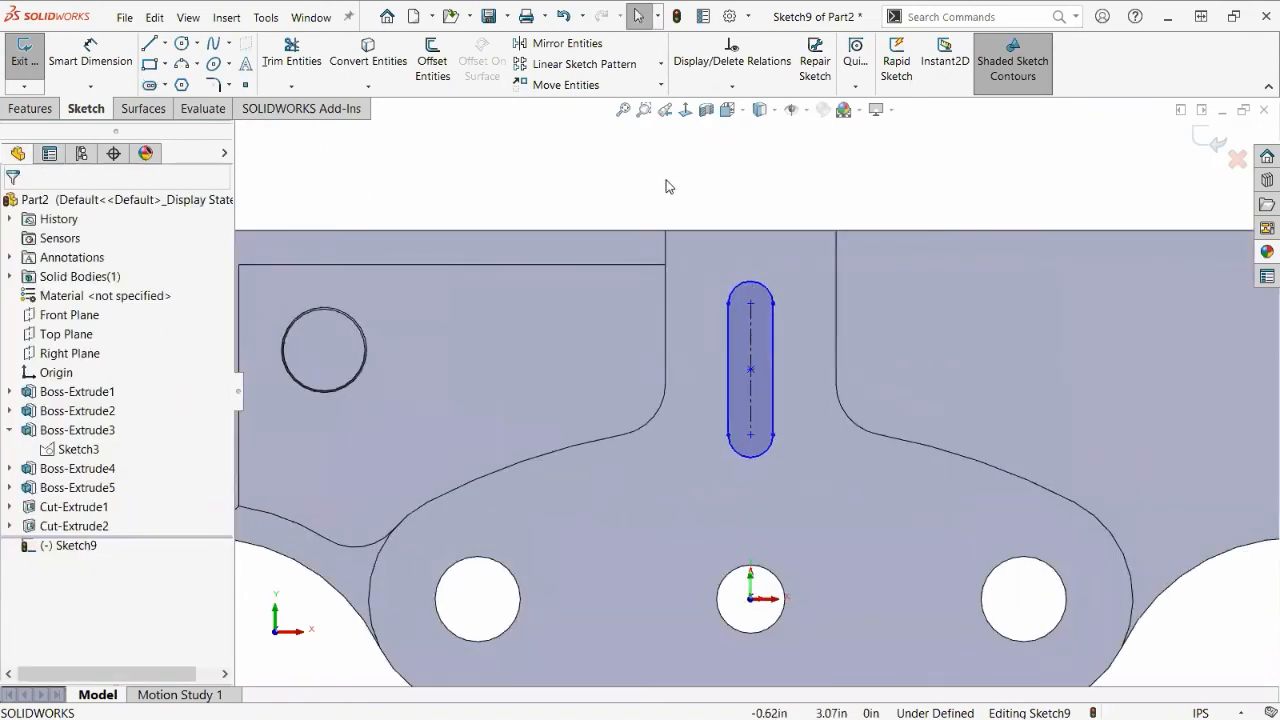
pyautogui.moveTo(678, 175); pyautogui.dragTo(665, 112, button='right')
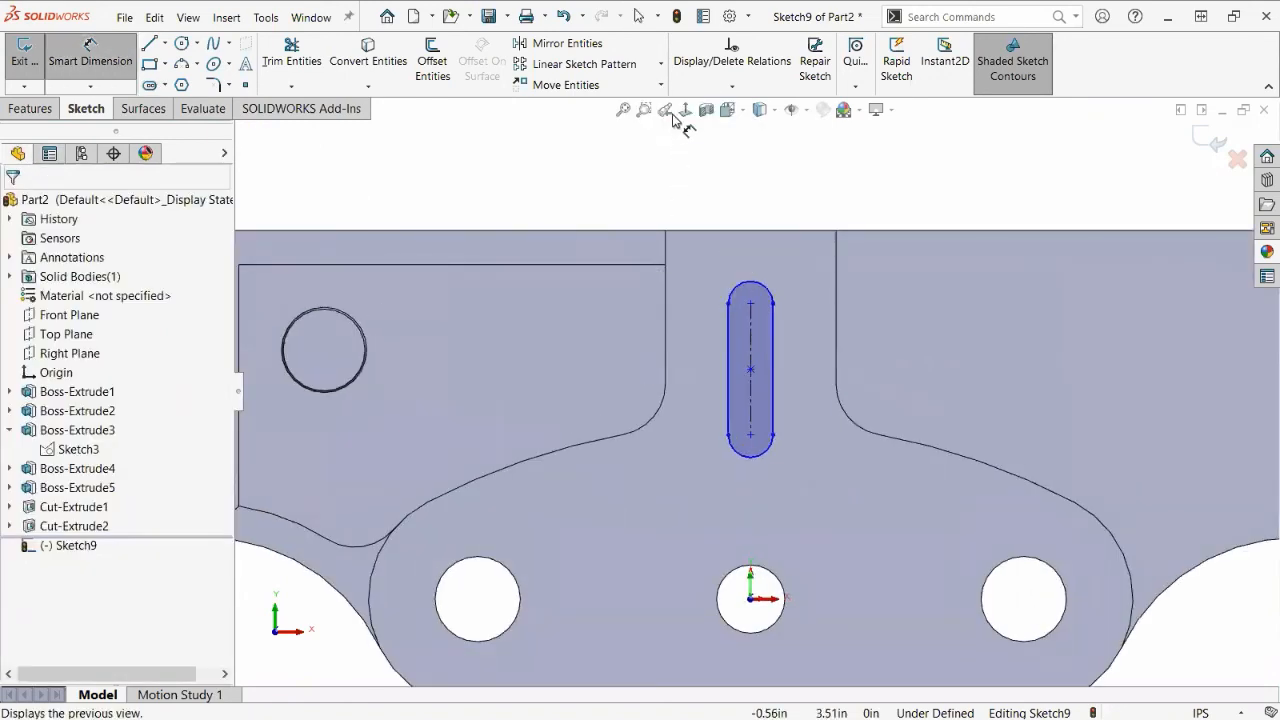
pyautogui.click(755, 395)
pyautogui.click(802, 372)
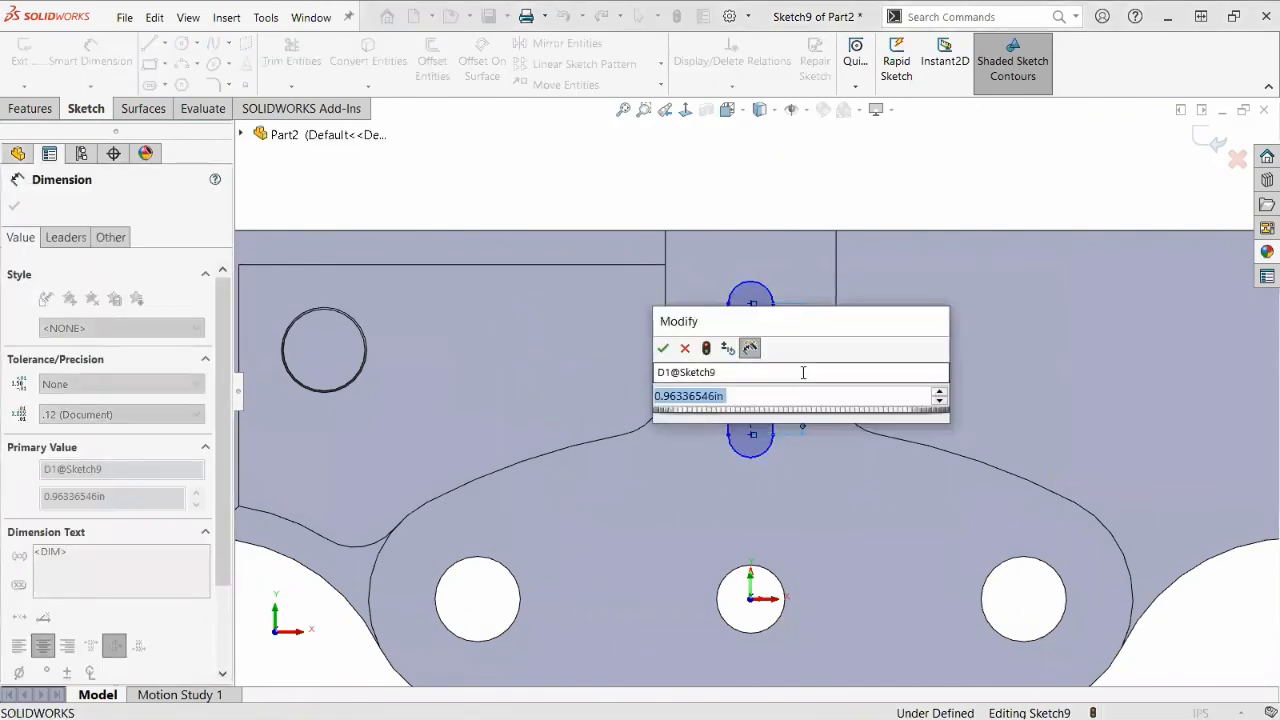
pyautogui.write('1')
pyautogui.press('Return')
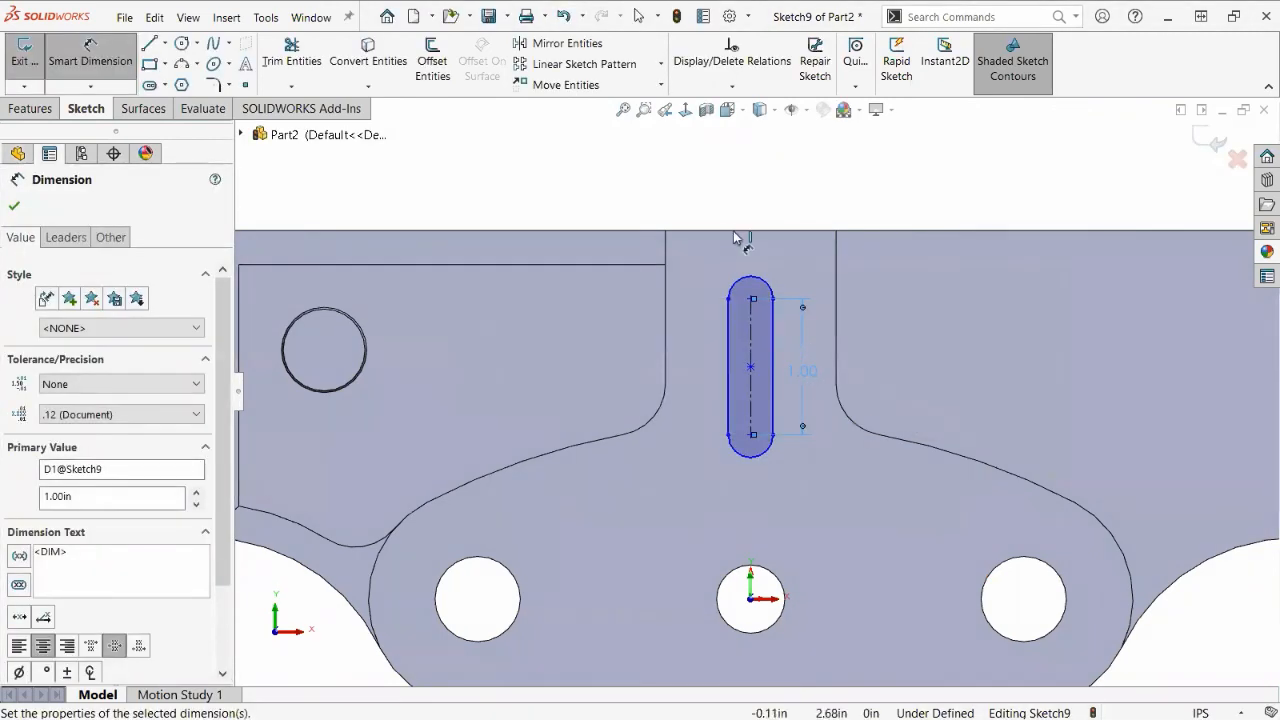
# Dimension the slot's upper arc centre 0.8 in below the part's top edge.
pyautogui.click(752, 300)
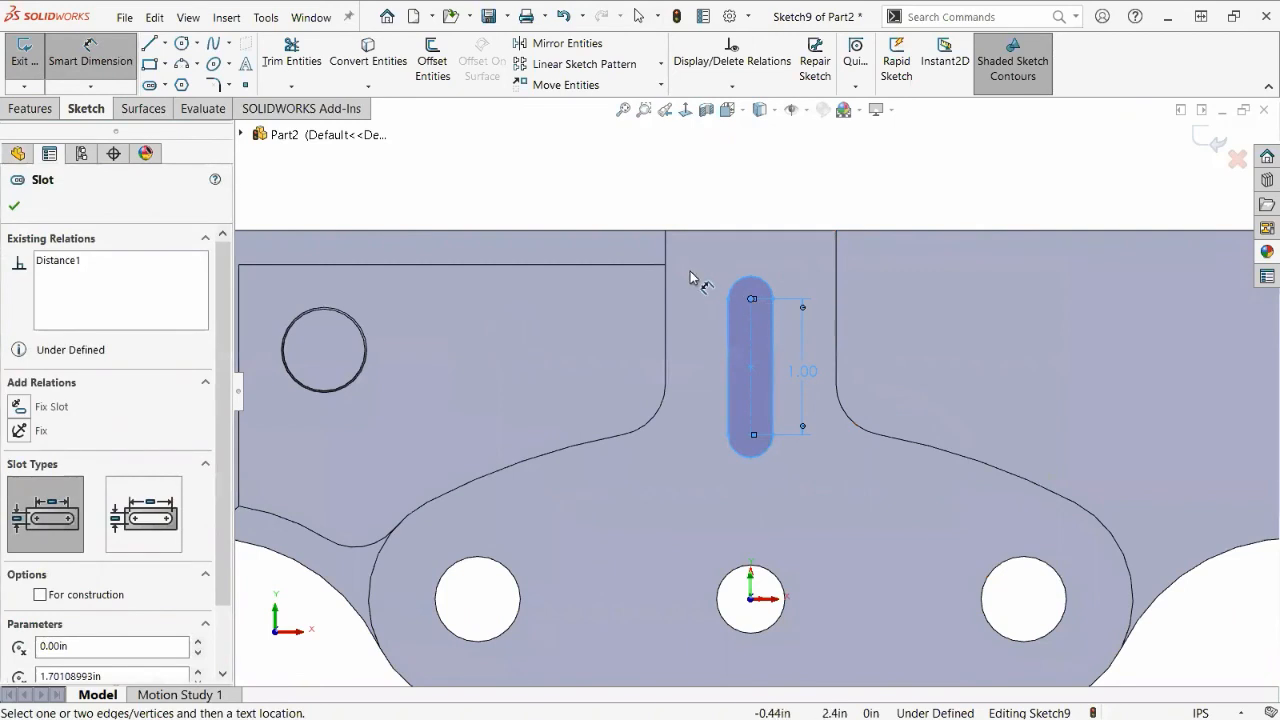
pyautogui.click(684, 233)
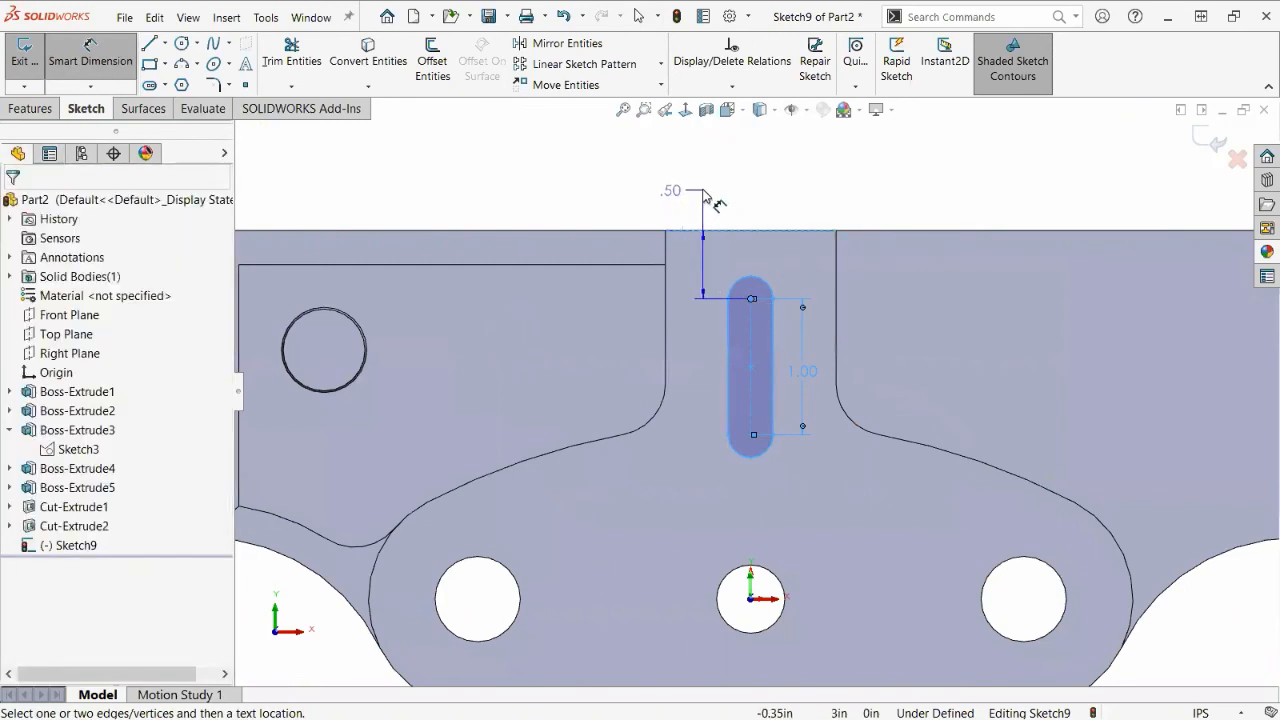
pyautogui.click(703, 189)
pyautogui.write('.8')
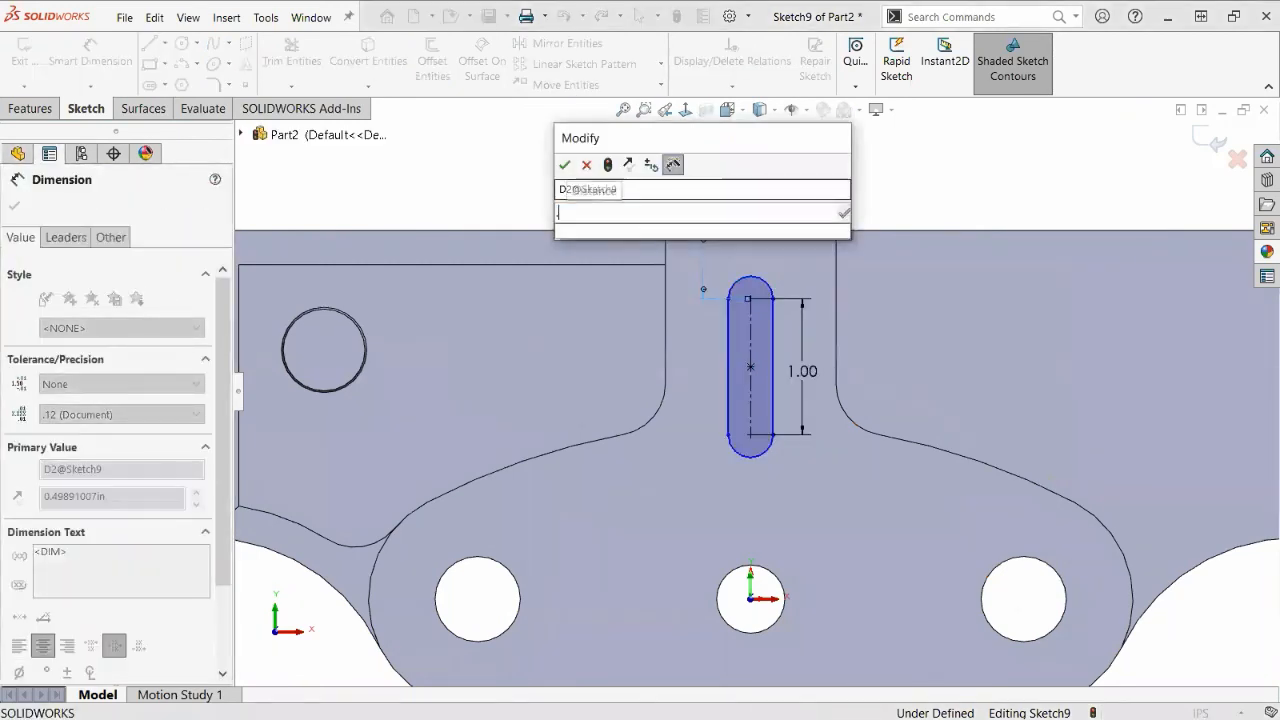
pyautogui.press('Return')
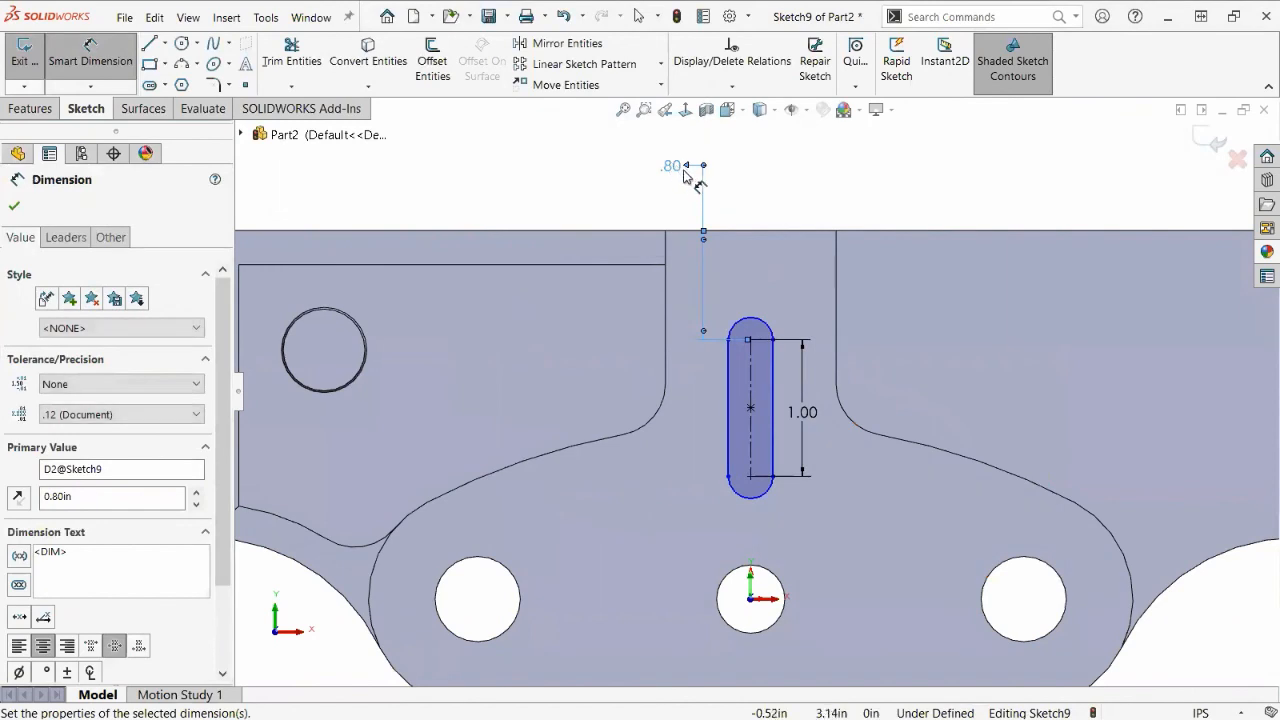
# Dimension the slot's upper end arc with a radius of 0.125 in.
pyautogui.click(755, 325)
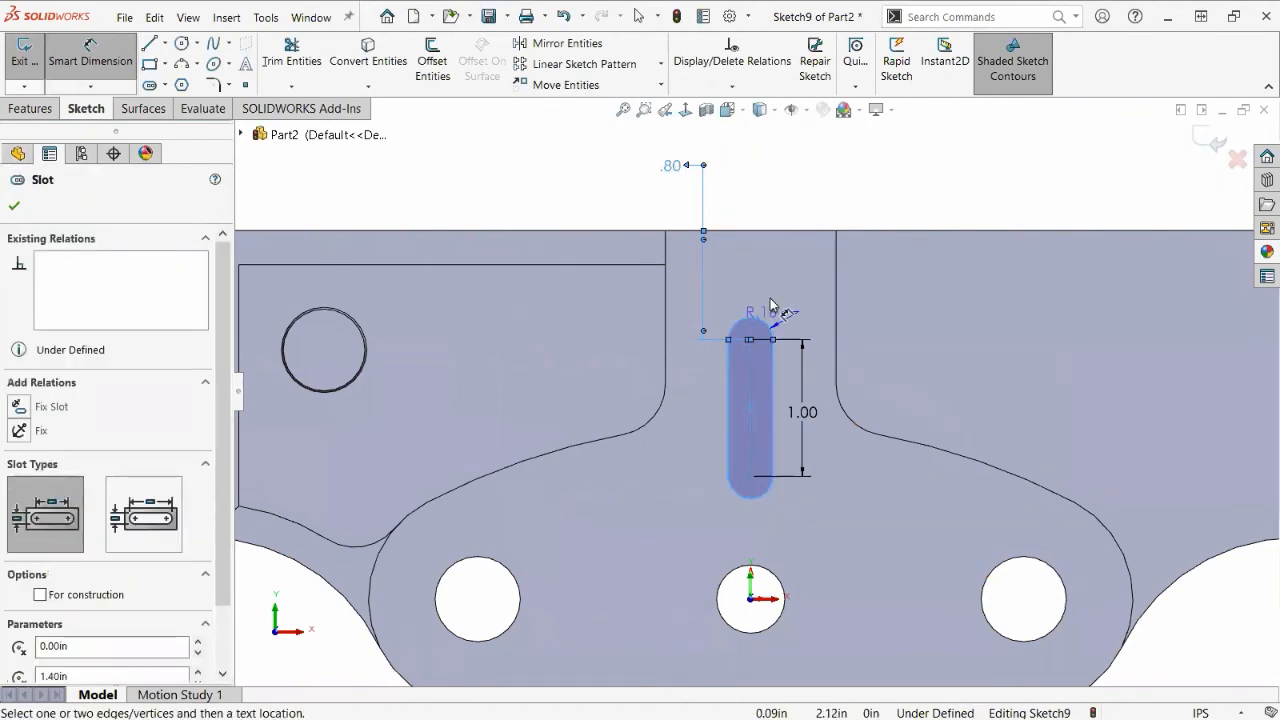
pyautogui.click(803, 281)
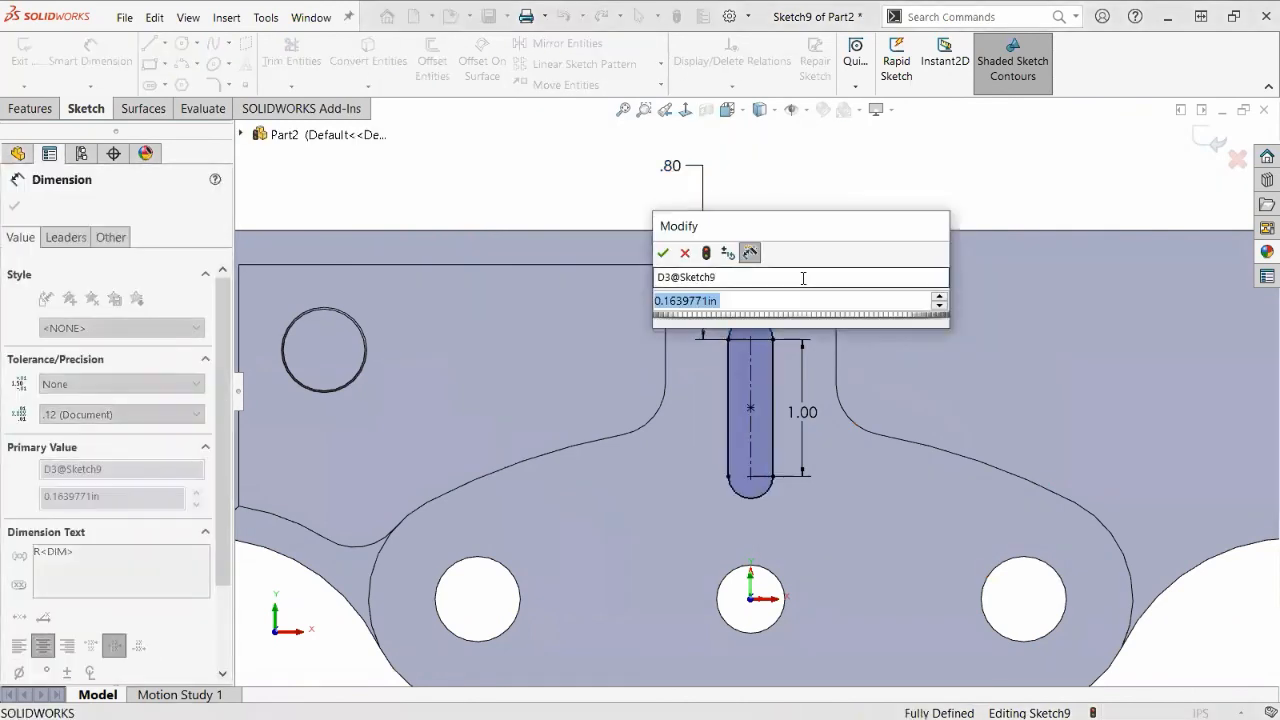
pyautogui.write('.125')
pyautogui.press('Return')
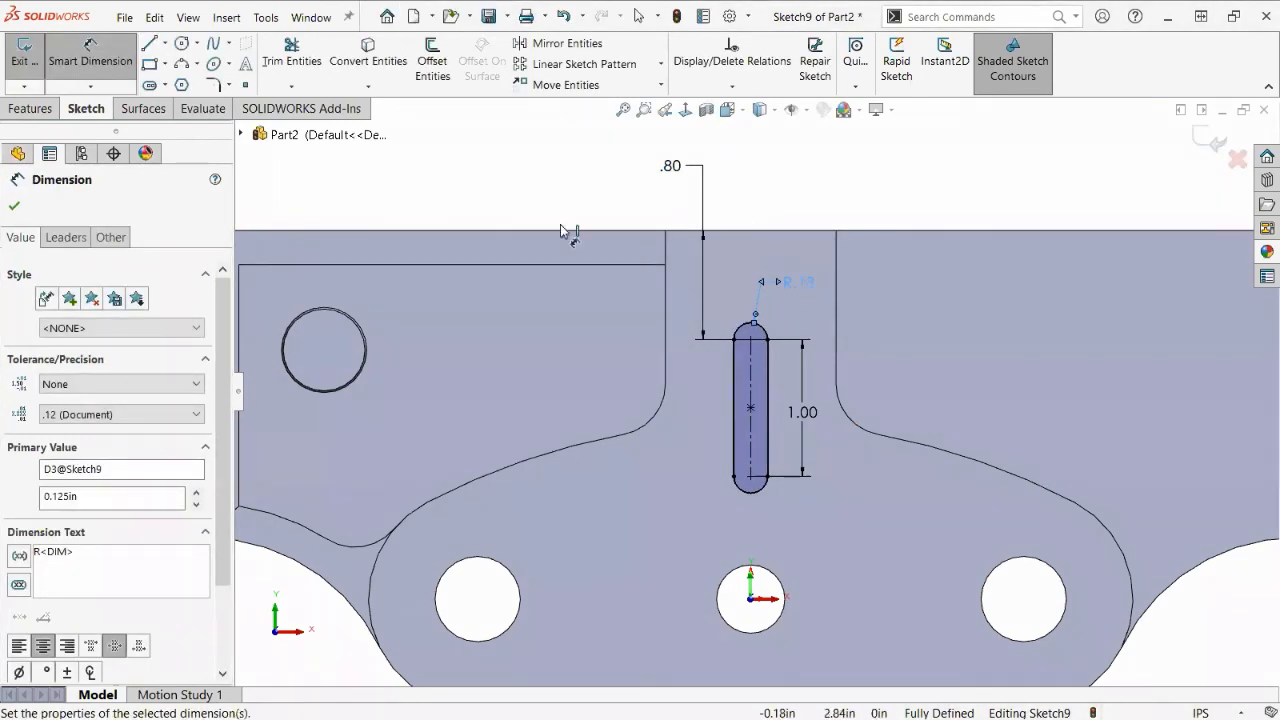
pyautogui.click(15, 208)
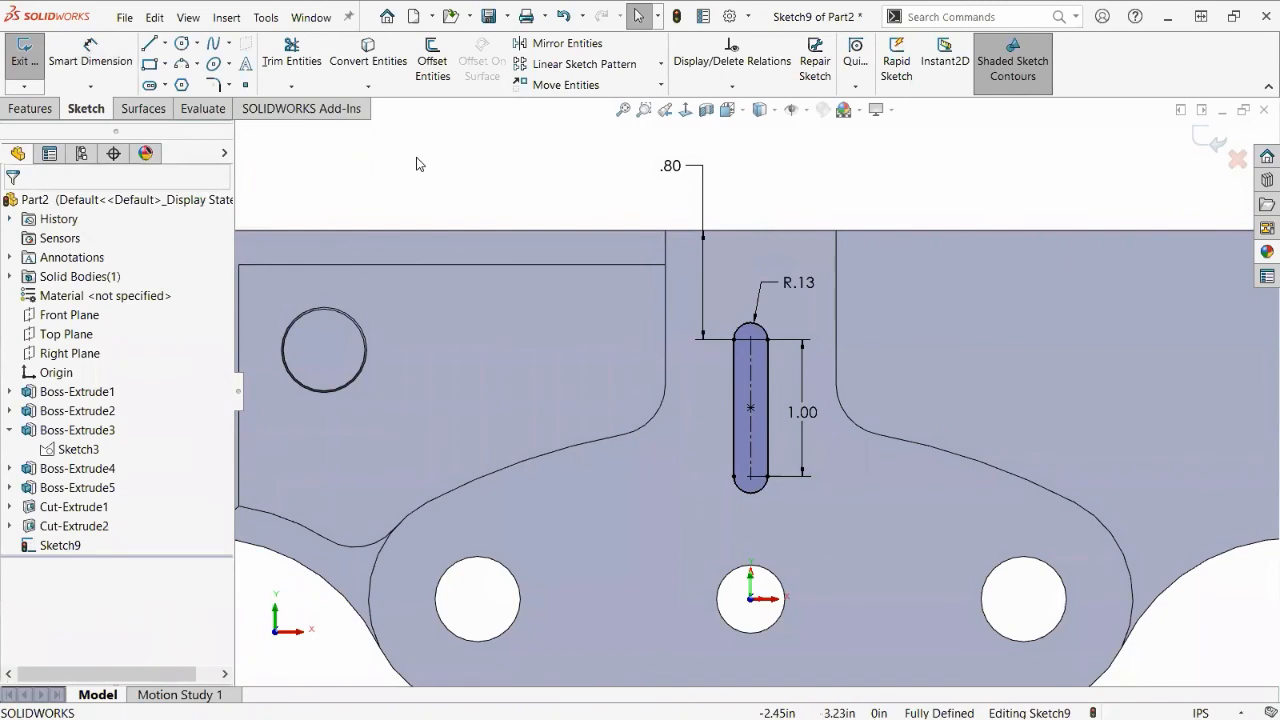
# Check the slot dimensions in the reference part's sketch, and set the slot's distance from the top edge in Part2 to 0.5 in.
pyautogui.hotkey('ctrl', 'Tab')
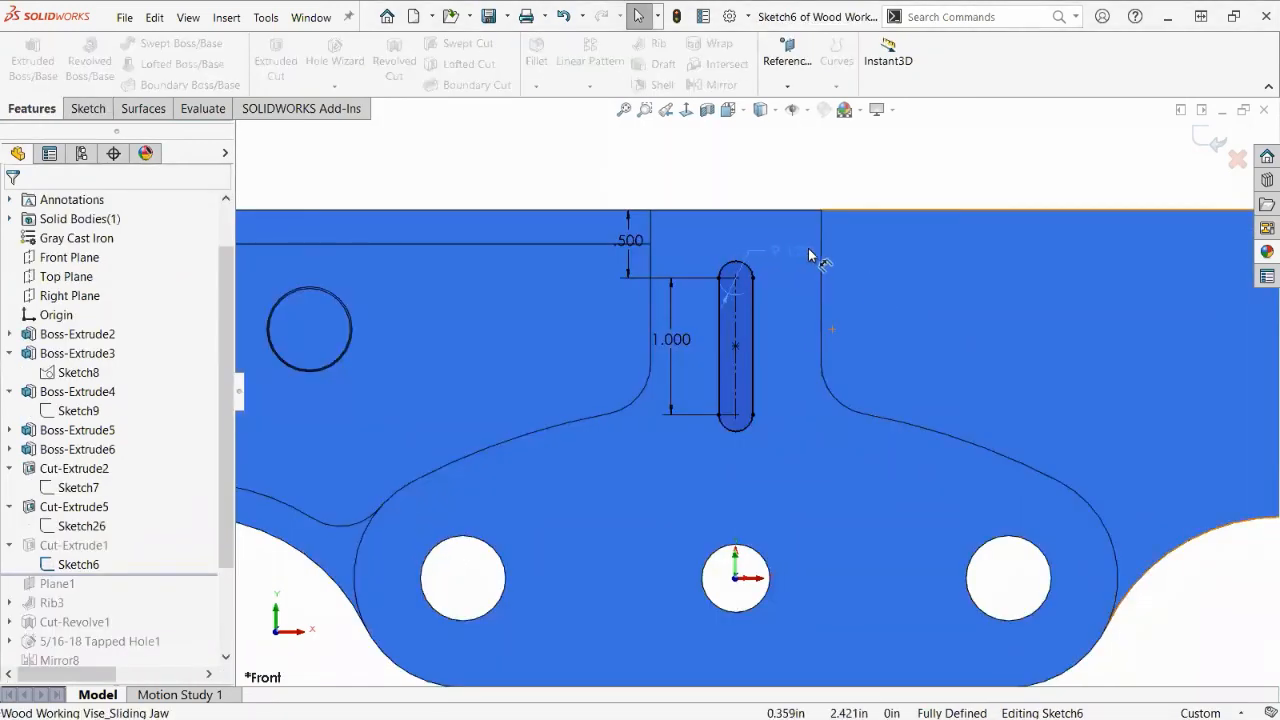
pyautogui.click(805, 250)
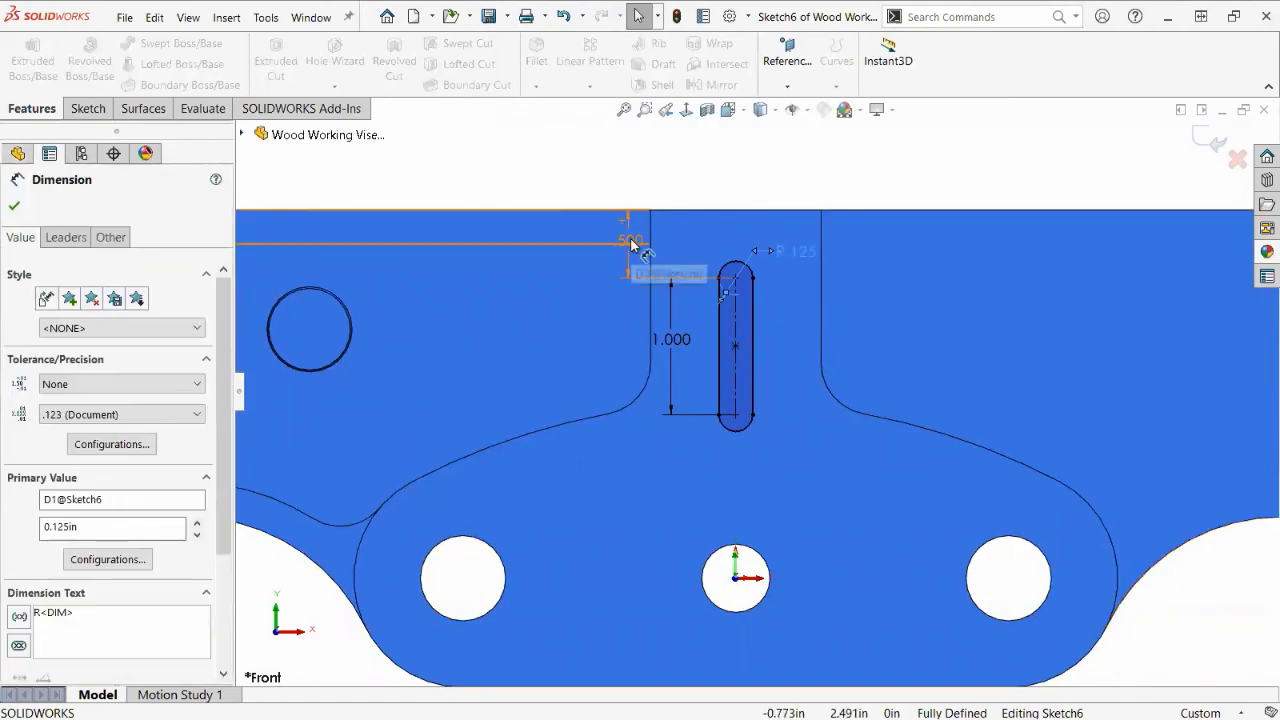
pyautogui.hotkey('ctrl', 'Tab')
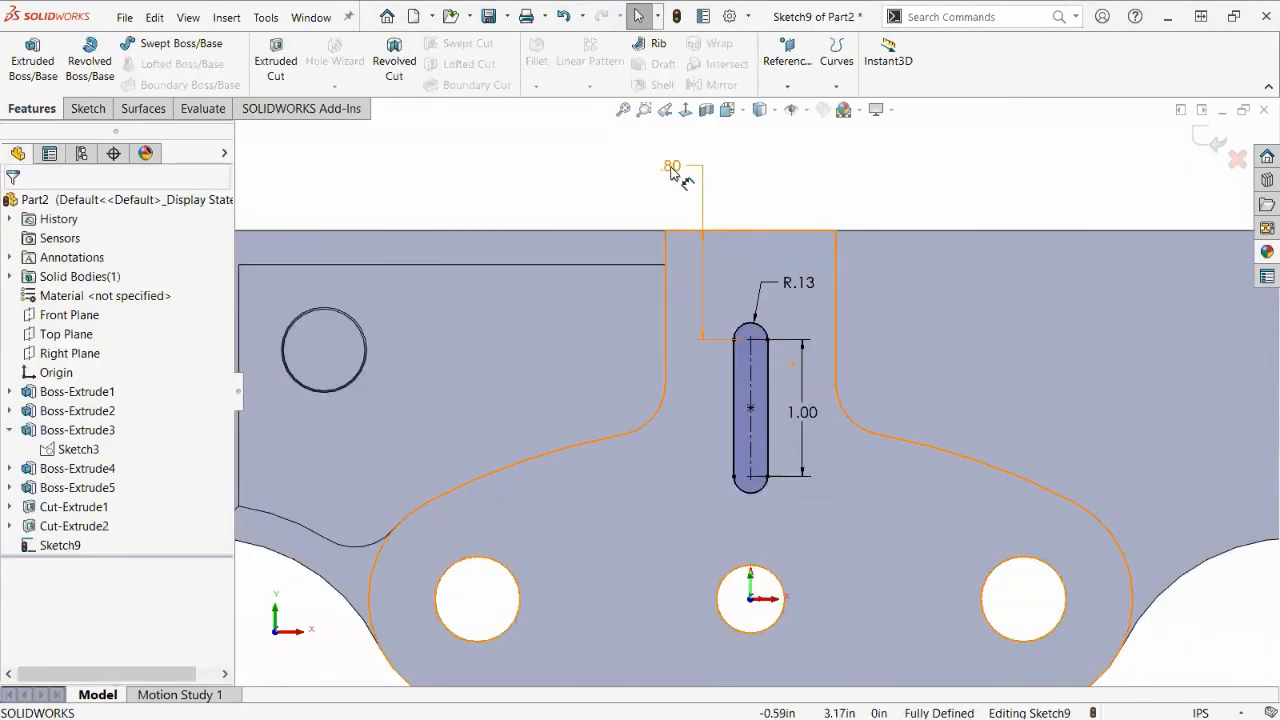
pyautogui.doubleClick(672, 166)
pyautogui.write('.5')
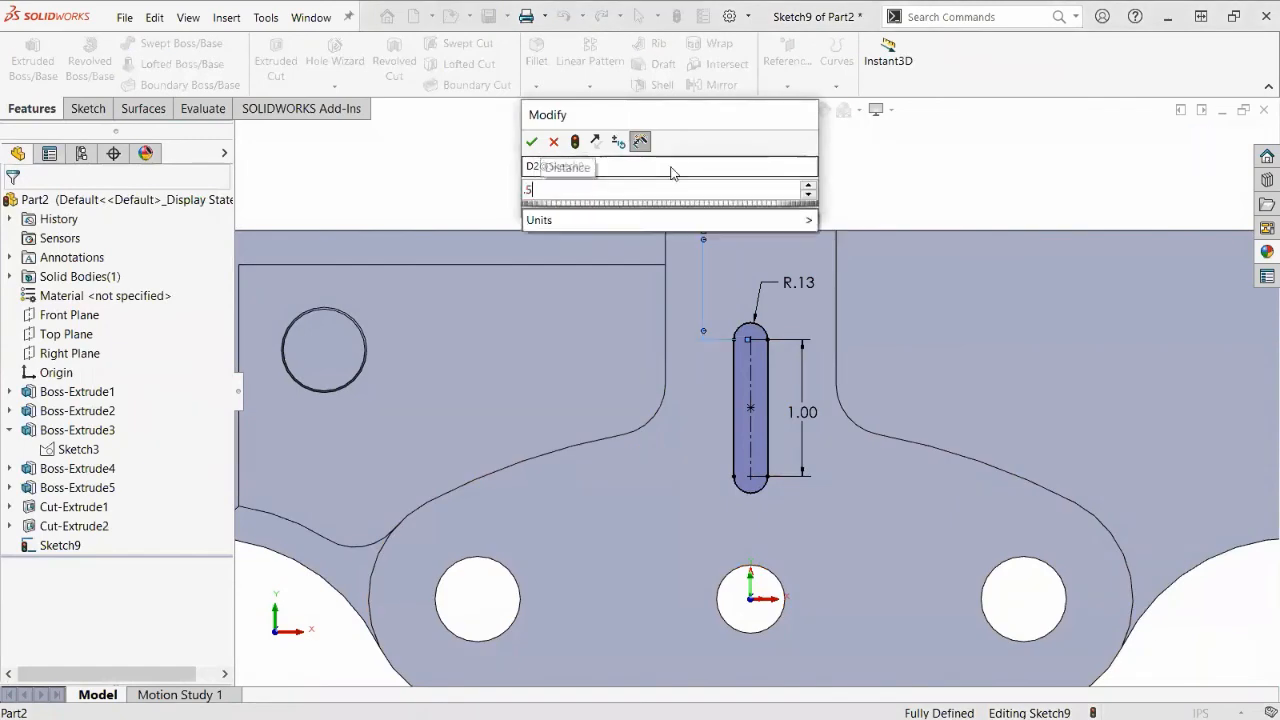
pyautogui.press('Return')
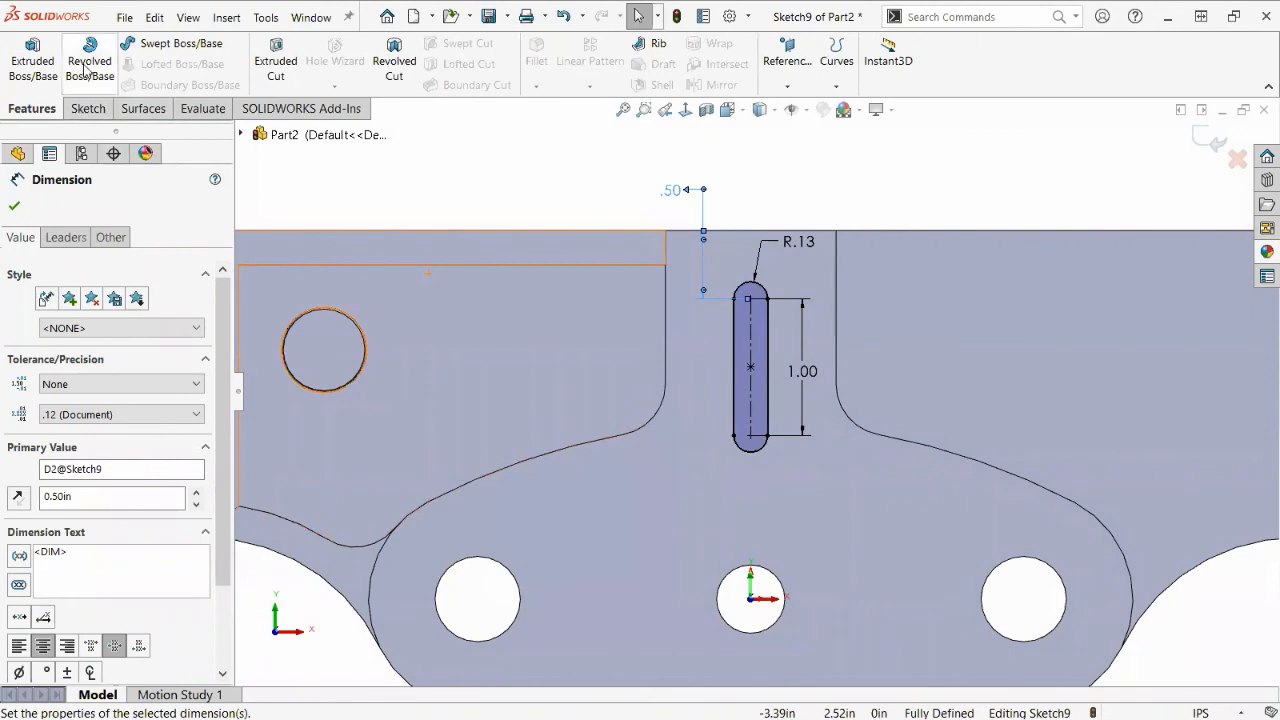
# Cut-extrude the slot sketch Up To Surface, using the large back face of the jaw as the end surface.
pyautogui.click(287, 55)
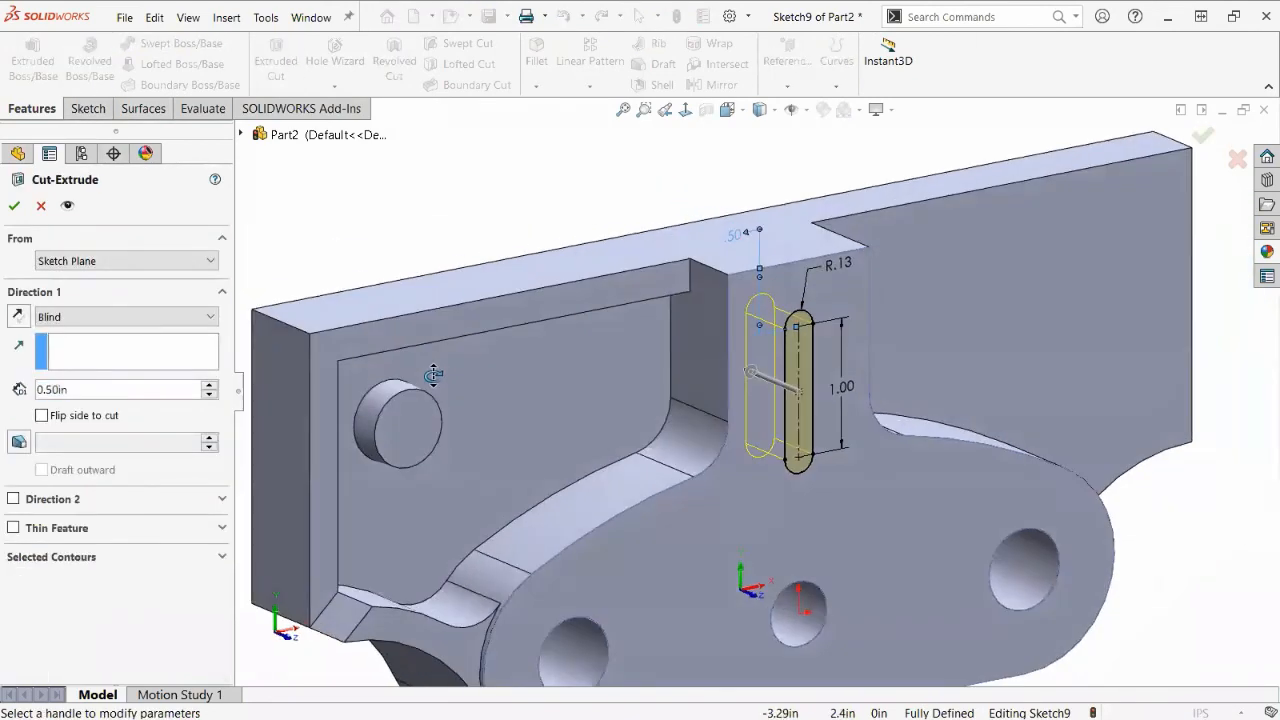
pyautogui.moveTo(433, 375); pyautogui.dragTo(480, 375, button='middle')
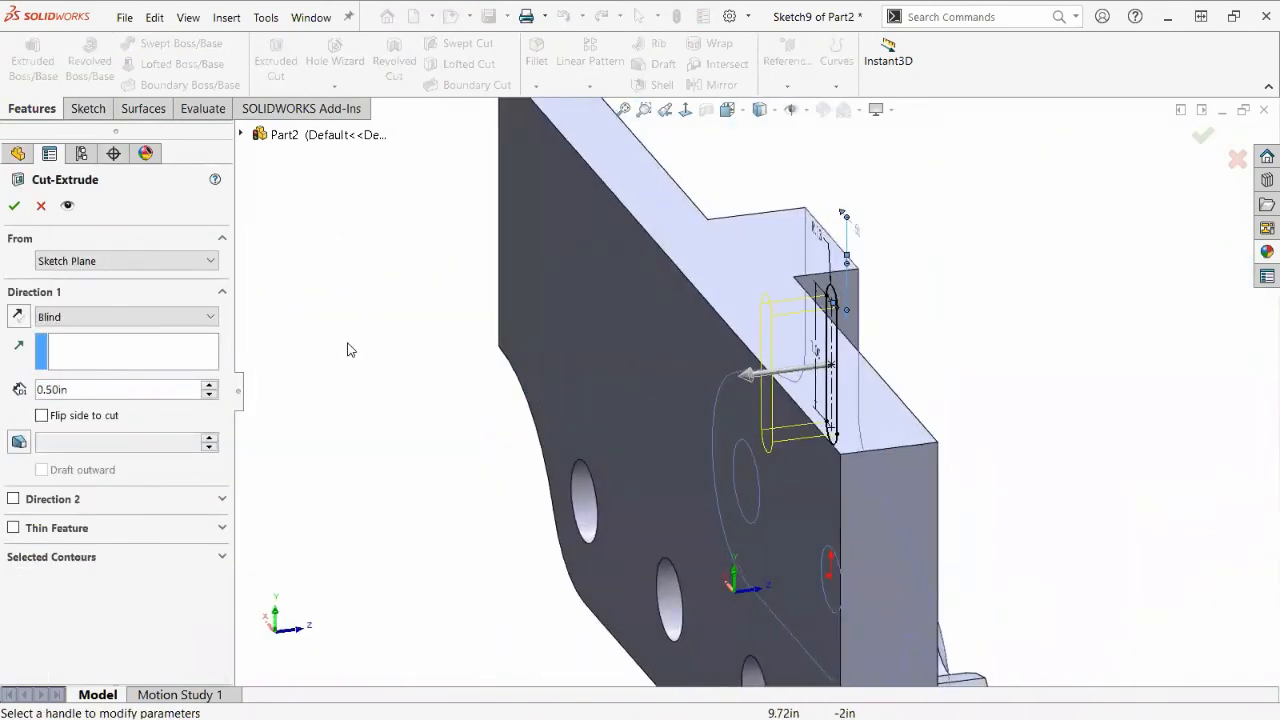
pyautogui.click(187, 324)
pyautogui.click(90, 391)
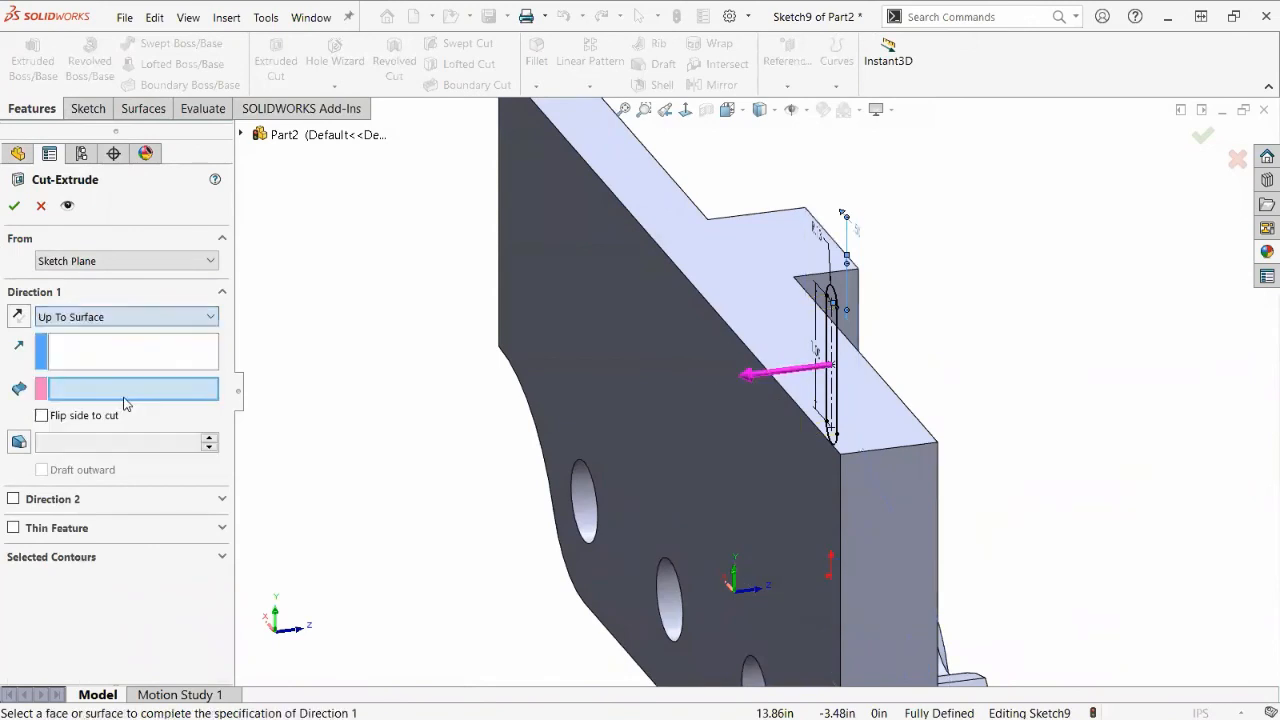
pyautogui.click(572, 224)
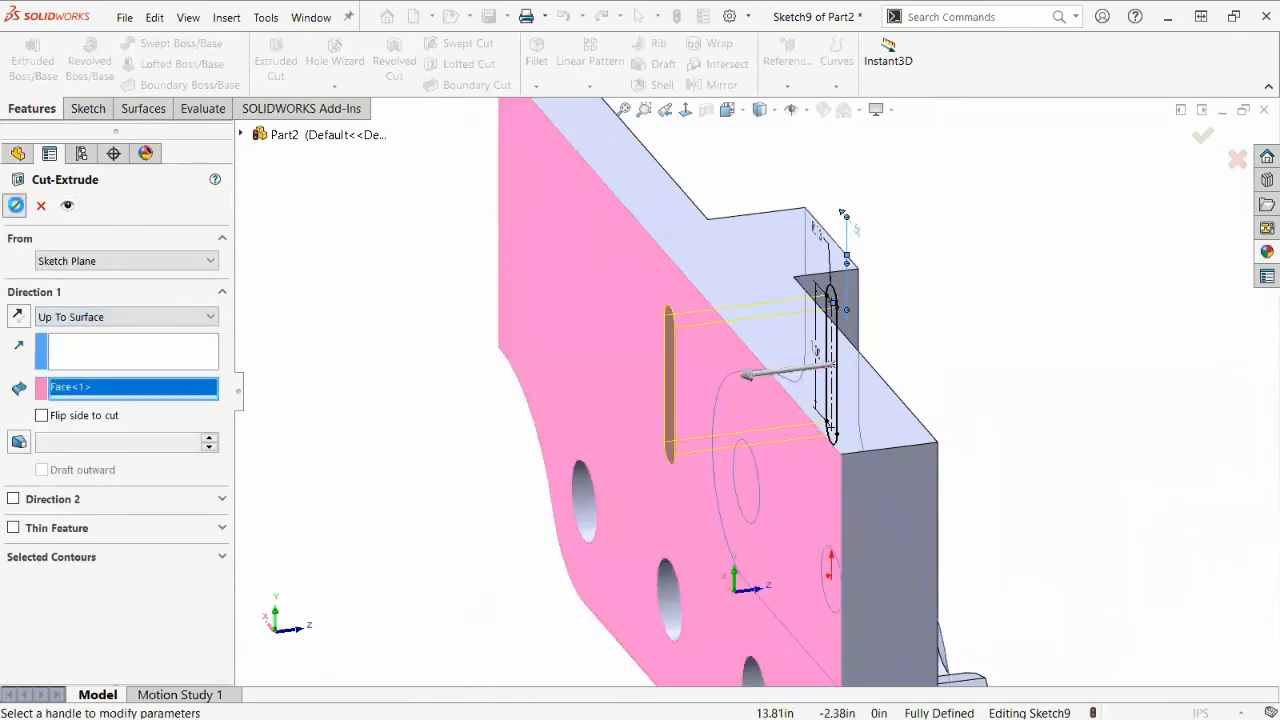
pyautogui.click(15, 205)
pyautogui.moveTo(367, 403); pyautogui.dragTo(244, 409, button='middle')
pyautogui.scroll(6, 451, 386)
pyautogui.moveTo(738, 408); pyautogui.dragTo(668, 438, button='middle')
pyautogui.scroll(-3, 606, 414)
pyautogui.click(405, 136)
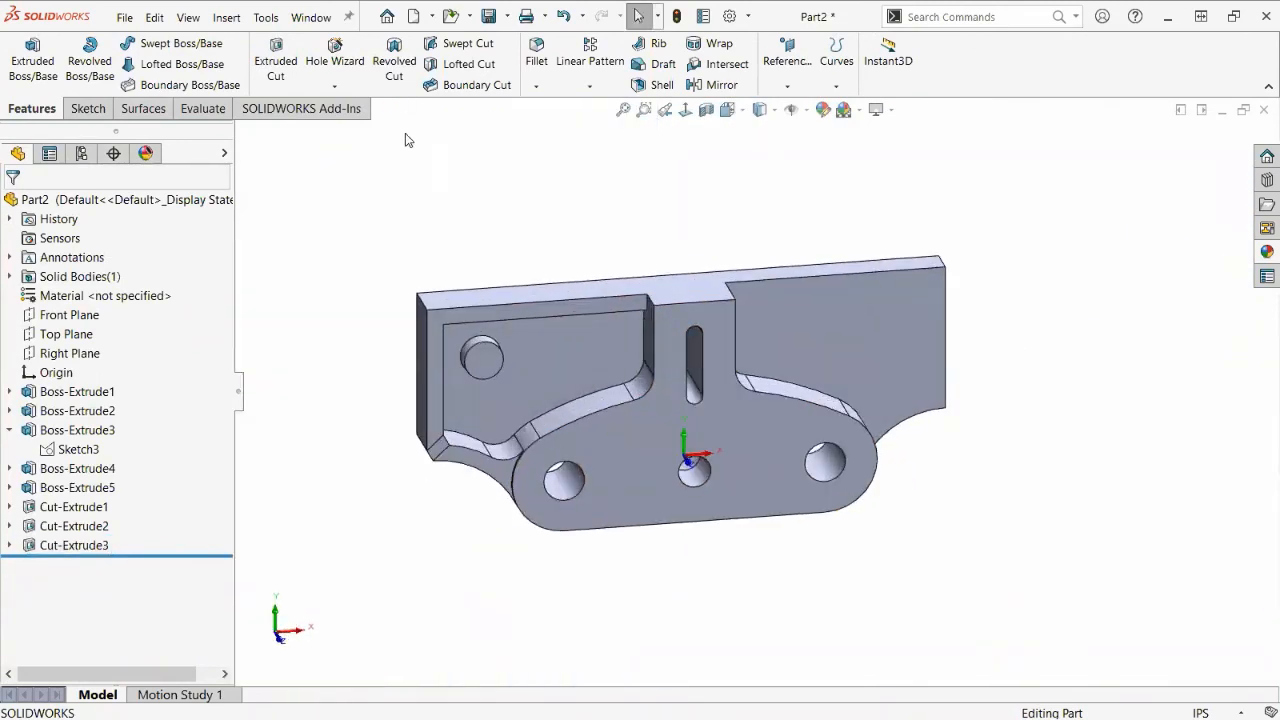
# Exit the slot sketch in the reference part, roll it forward to include Rib3, and examine the rib, its sketch and Plane1.
pyautogui.hotkey('ctrl', 'Tab')
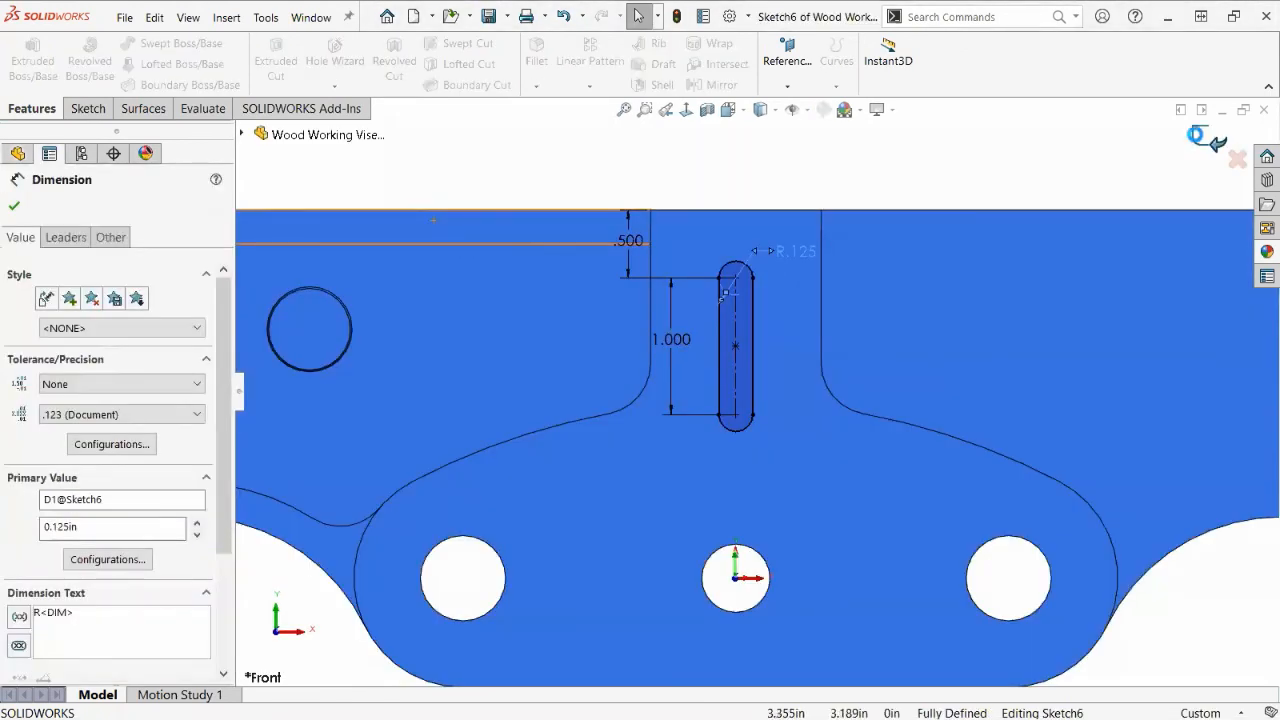
pyautogui.click(1198, 137)
pyautogui.moveTo(125, 572); pyautogui.dragTo(145, 604)
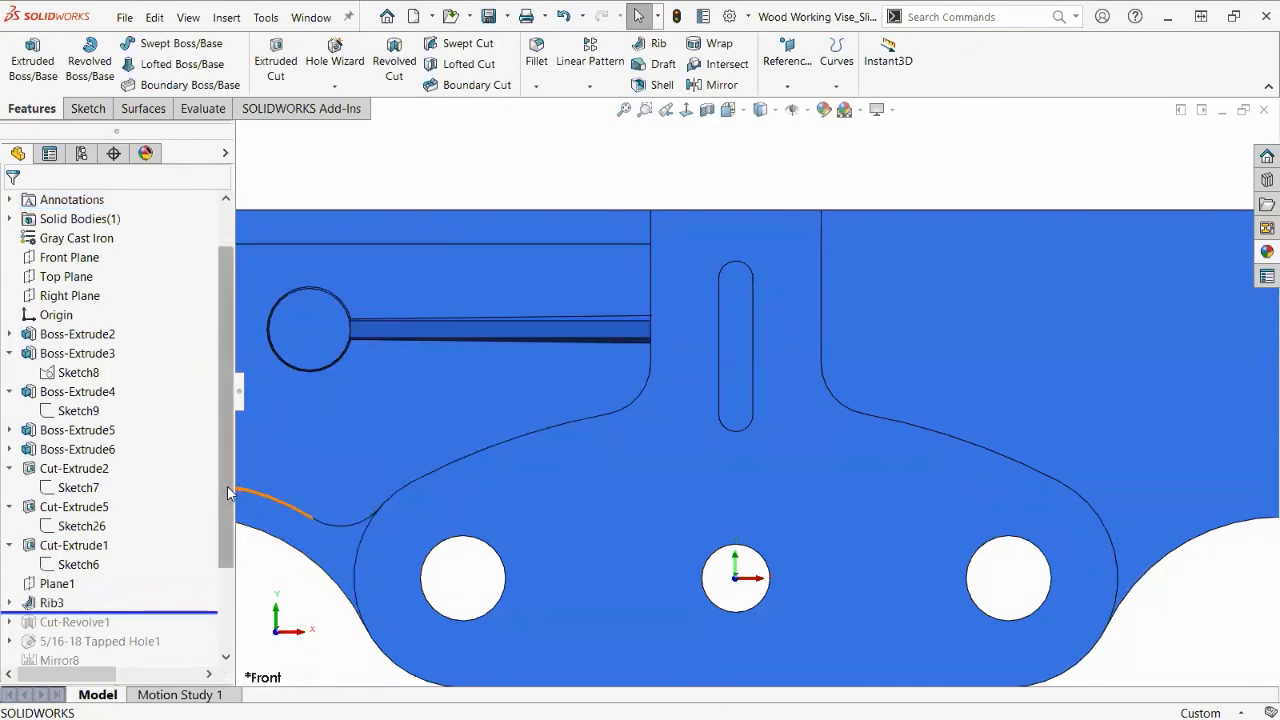
pyautogui.scroll(-2, 224, 511)
pyautogui.press('f')
pyautogui.moveTo(608, 396); pyautogui.dragTo(679, 438, button='middle')
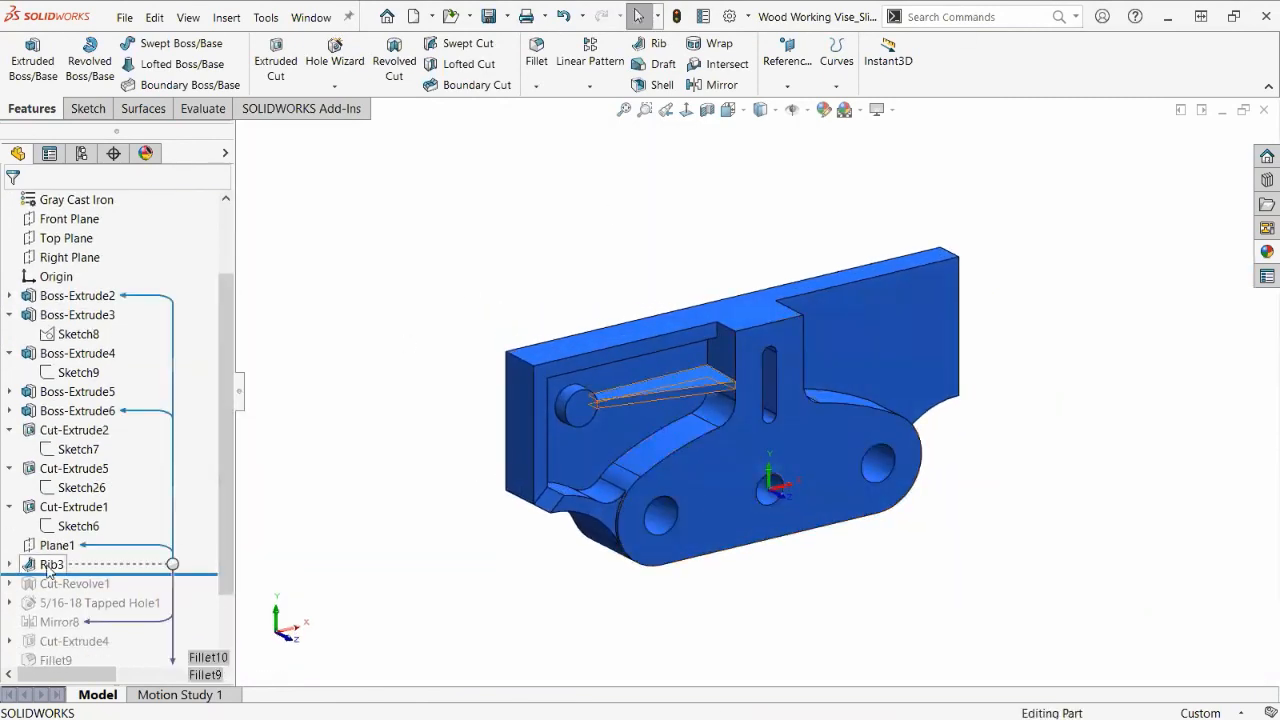
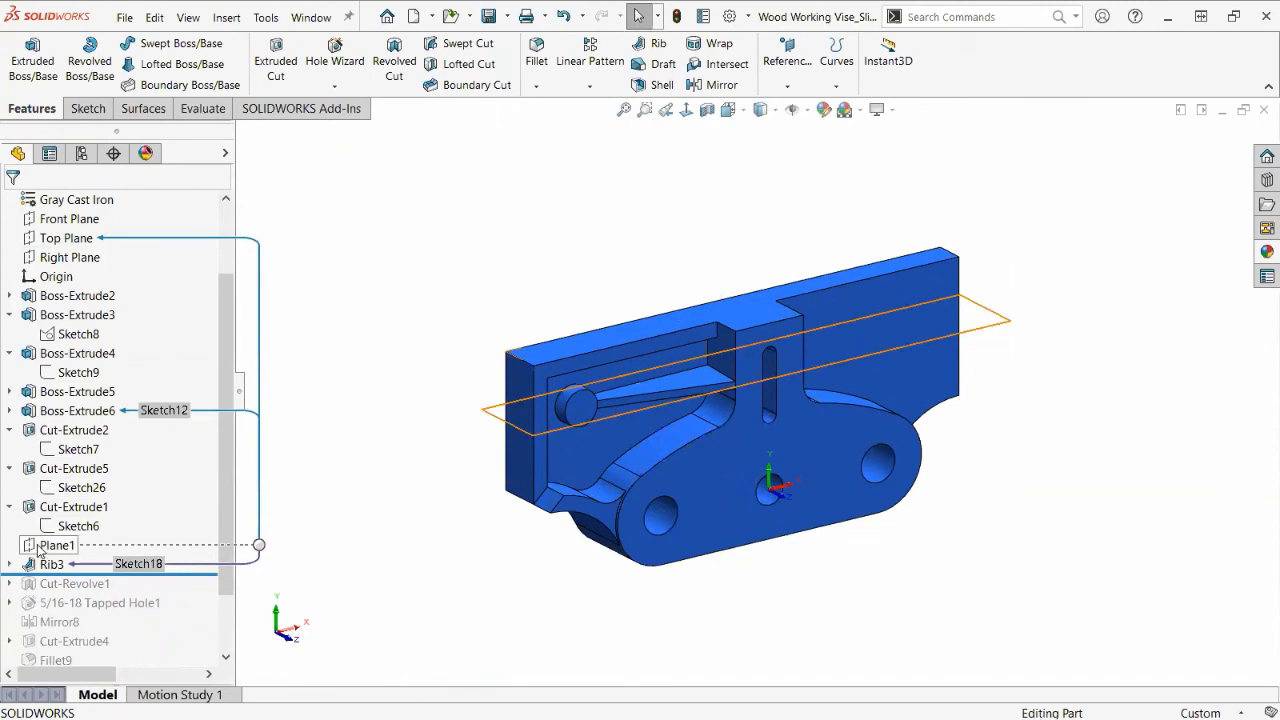
pyautogui.click(10, 565)
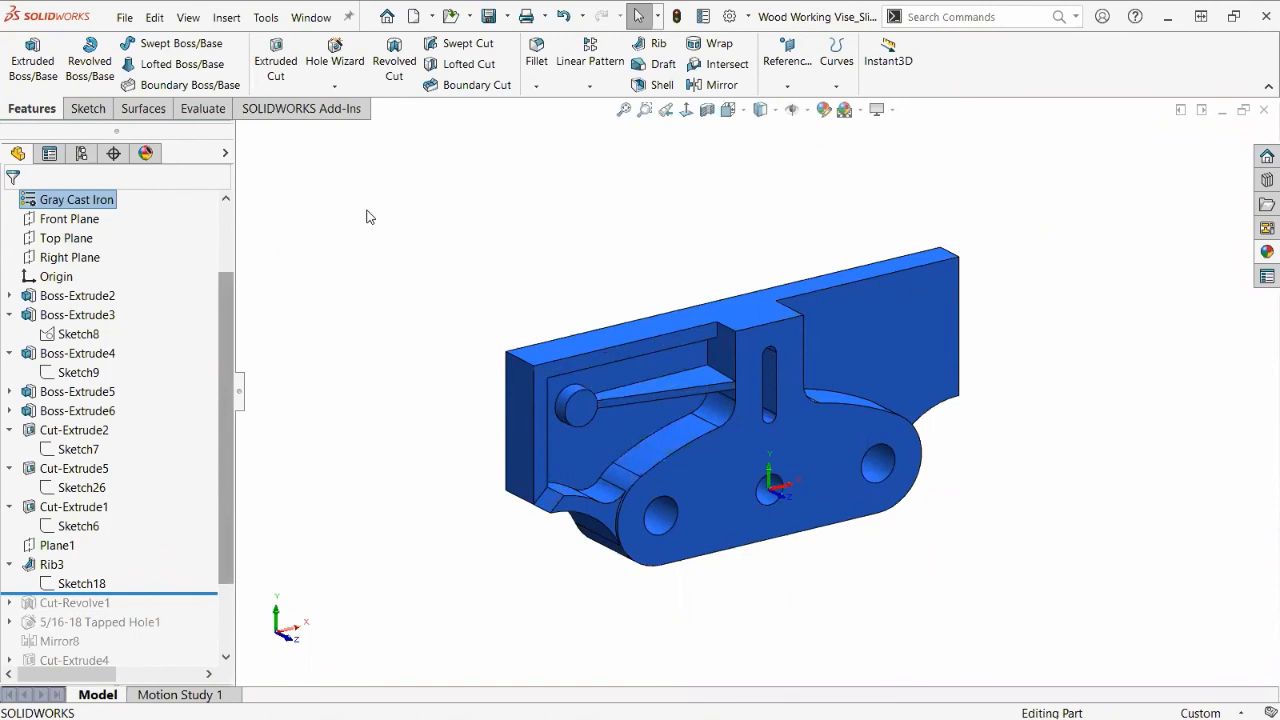
# Return to Part2 and search the commands for "refer" to locate the Reference Geometry tool.
pyautogui.hotkey('ctrl', 'Tab')
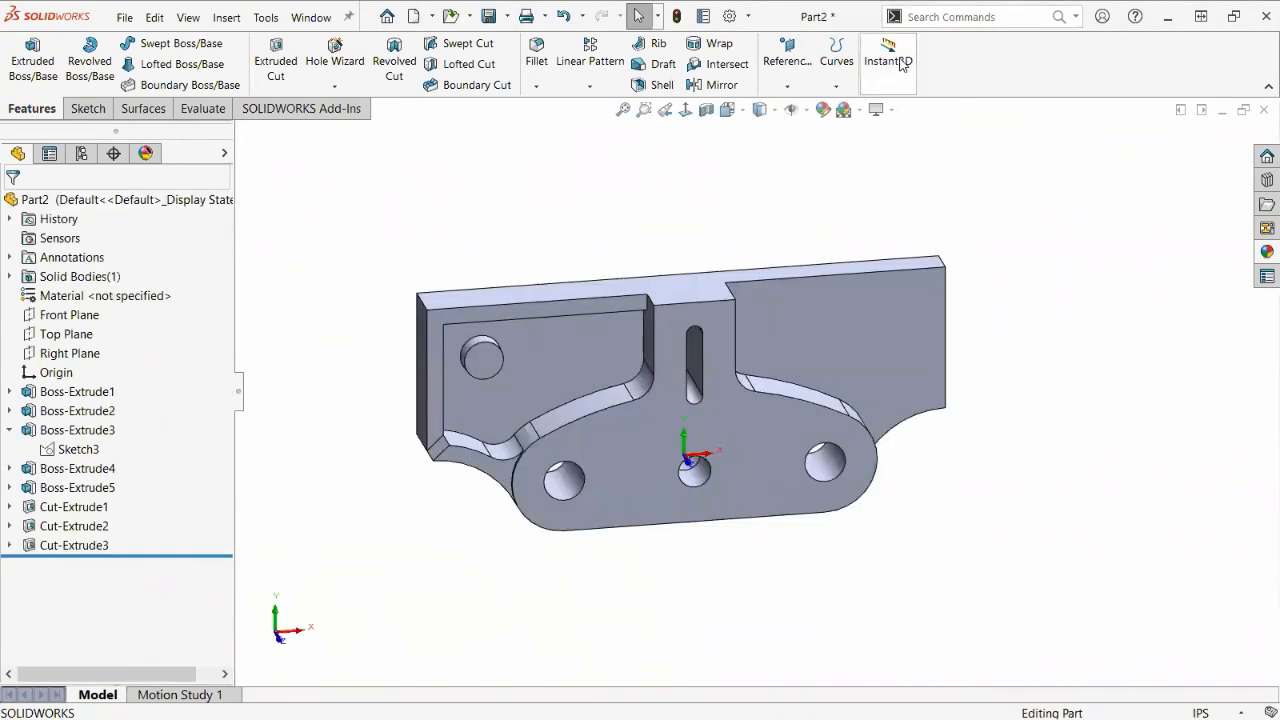
pyautogui.click(922, 21)
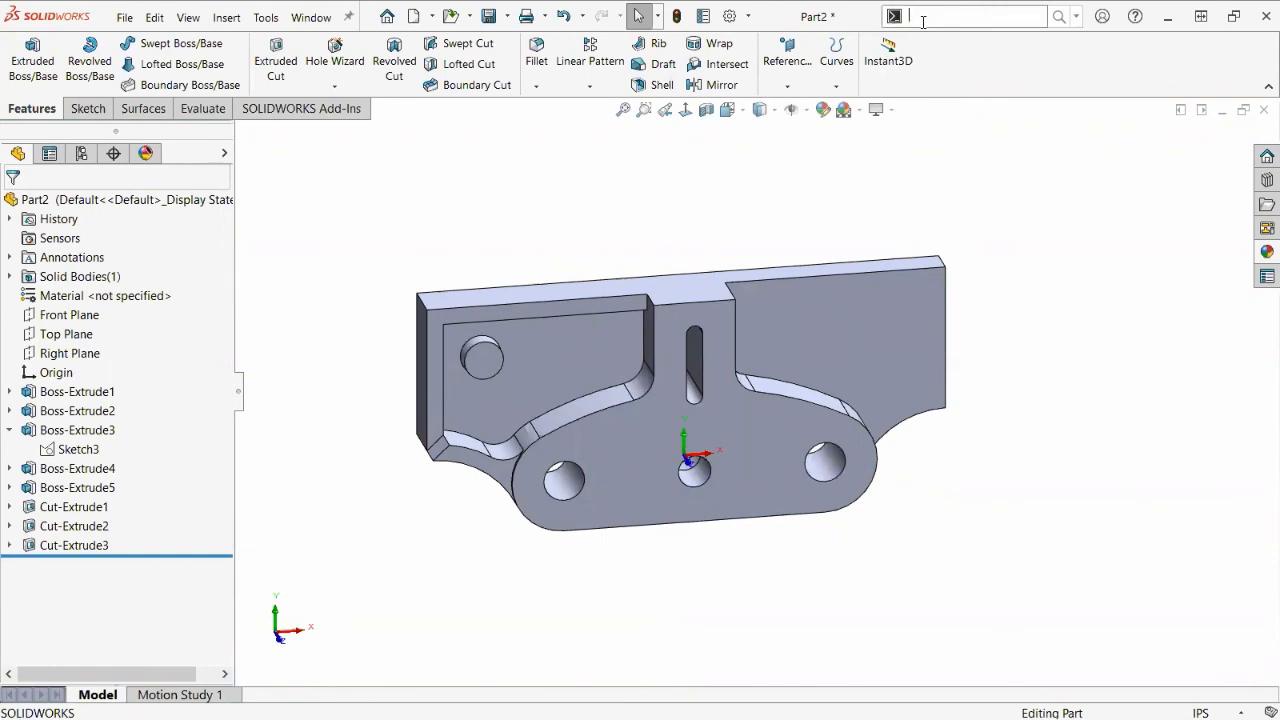
pyautogui.click(1076, 17)
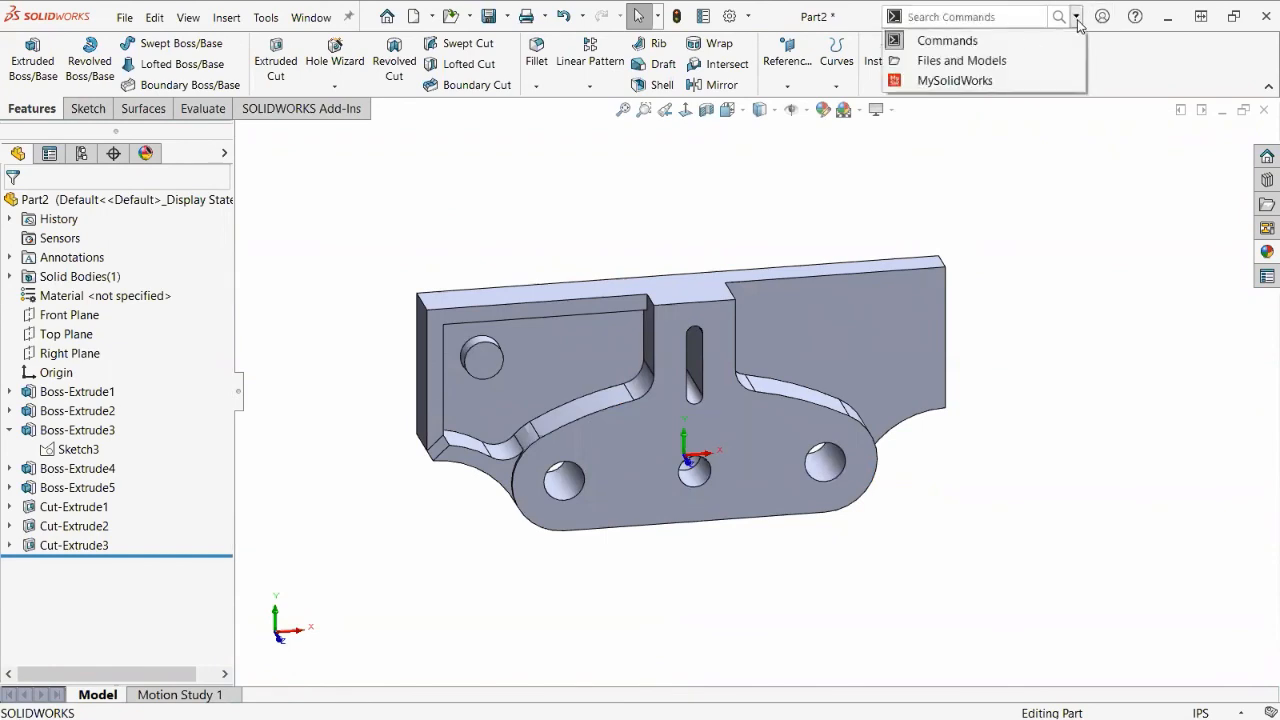
pyautogui.click(974, 12)
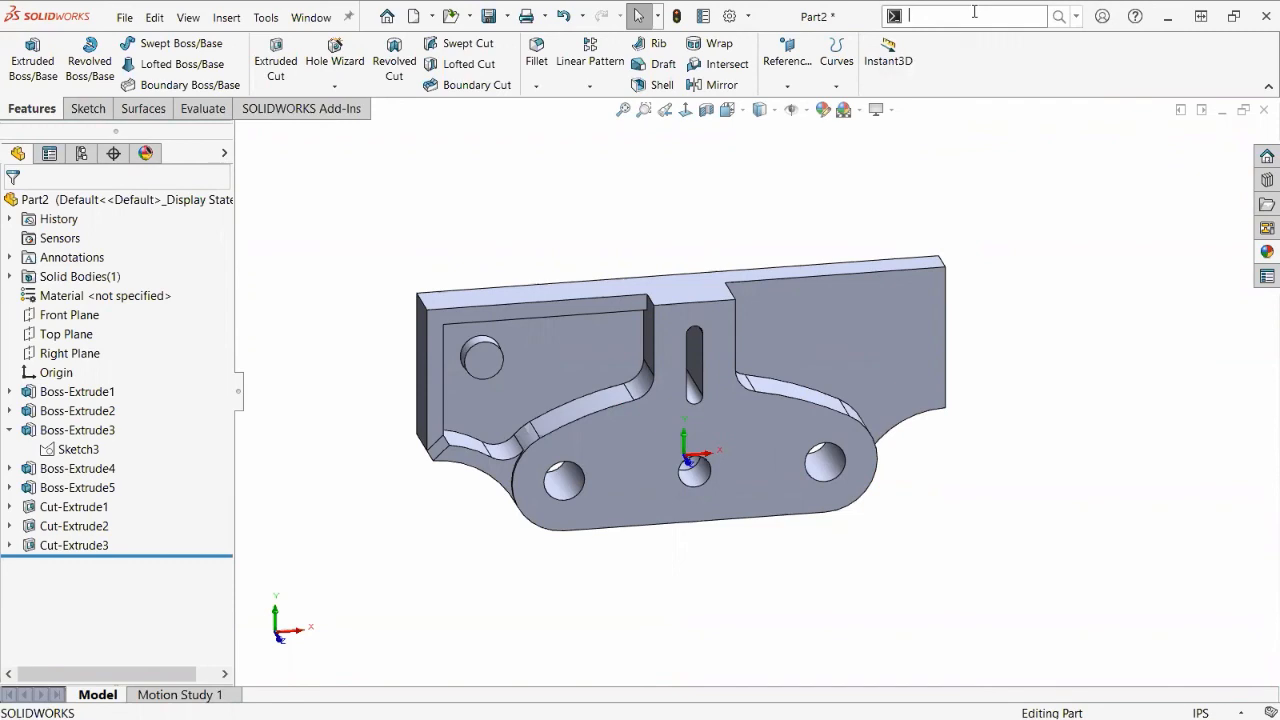
pyautogui.write('refer')
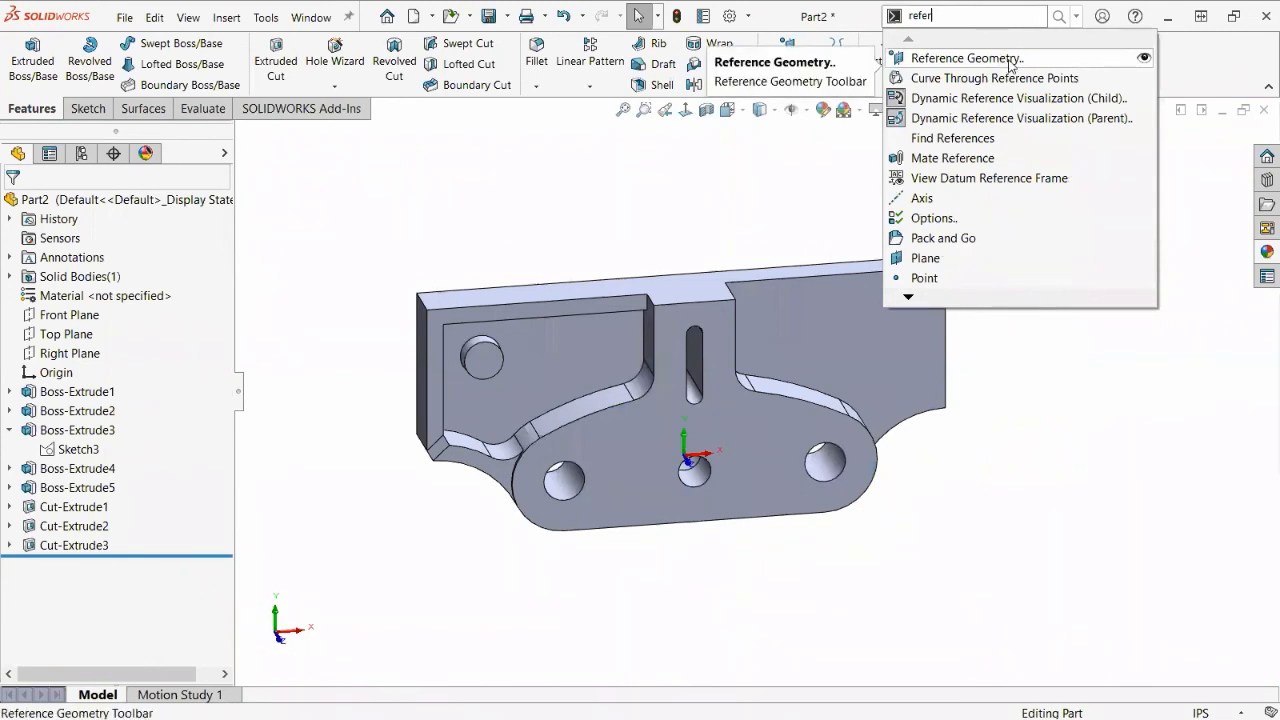
pyautogui.click(1145, 62)
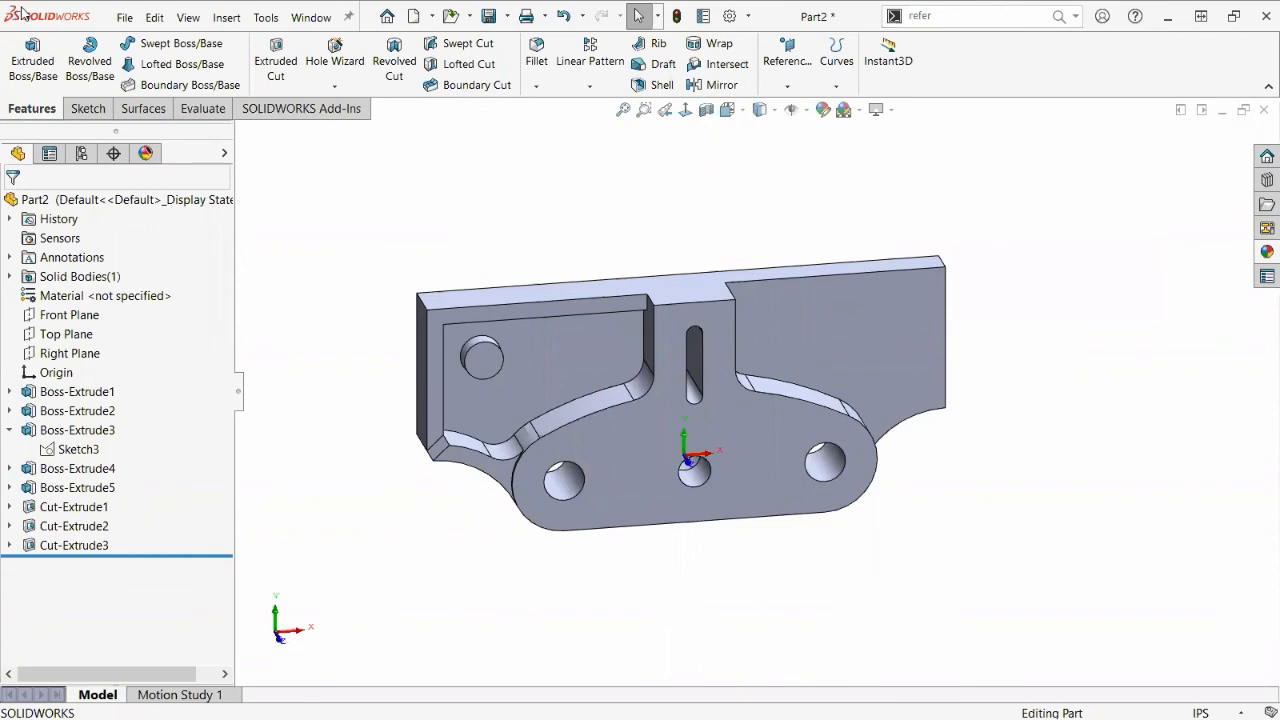
# Display the Reference Geometry toolbar, undock it over the graphics area, and close it again.
pyautogui.click(188, 17)
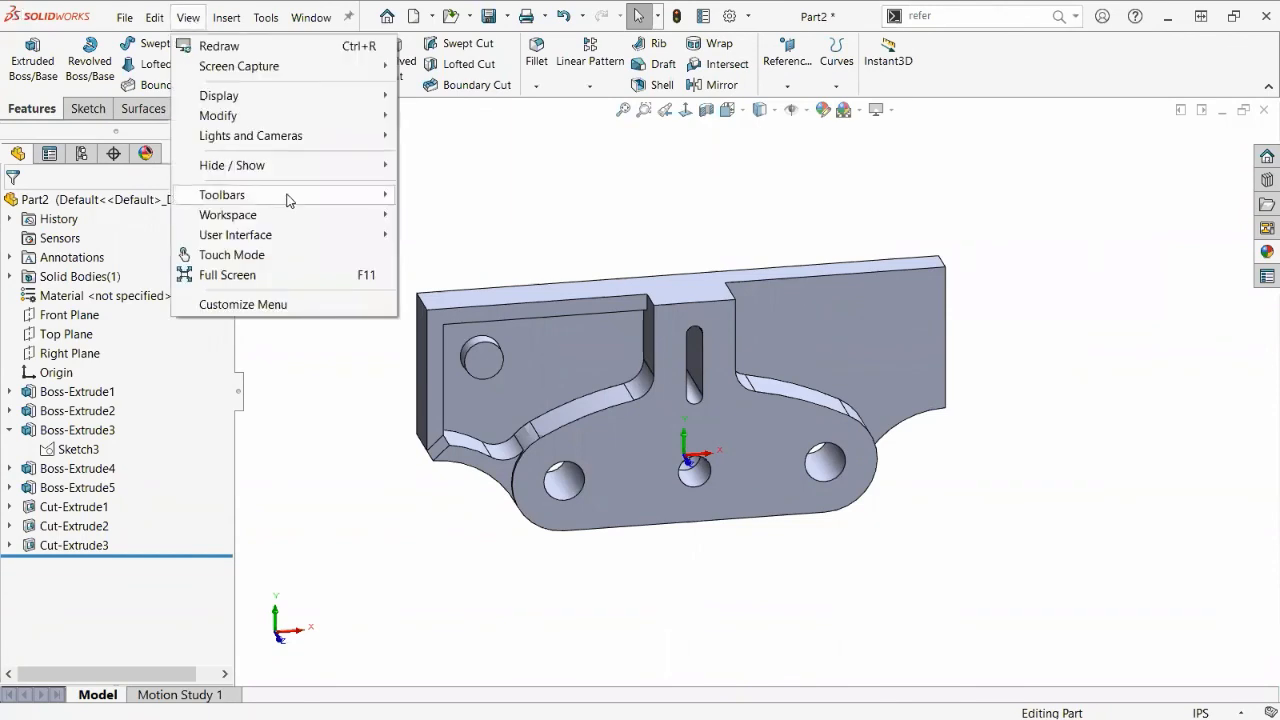
pyautogui.moveTo(286, 200)
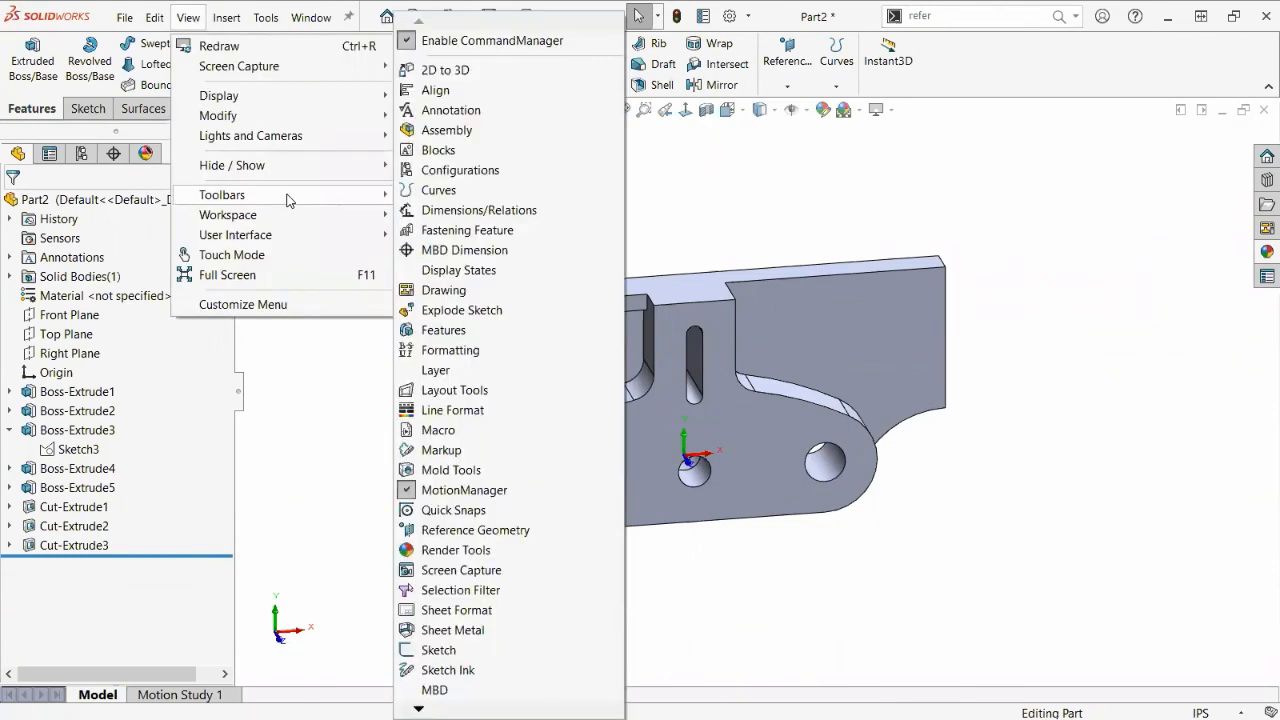
pyautogui.click(512, 532)
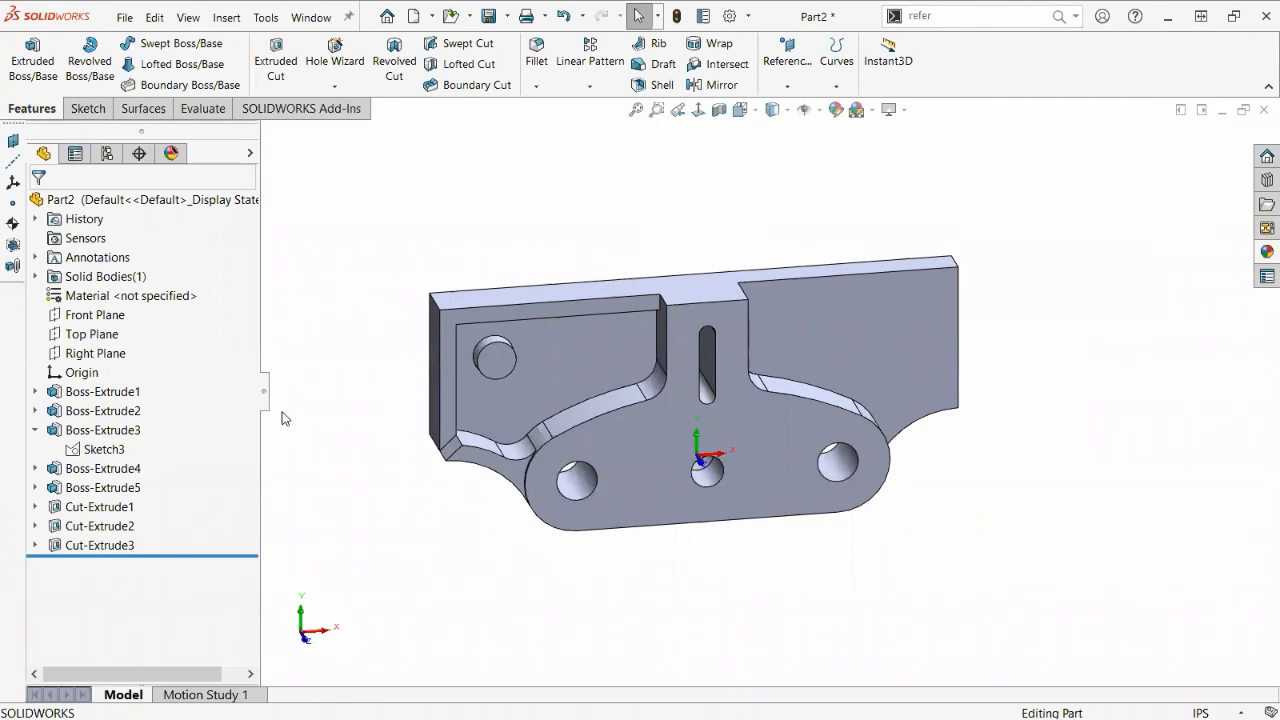
pyautogui.moveTo(15, 123); pyautogui.dragTo(415, 170)
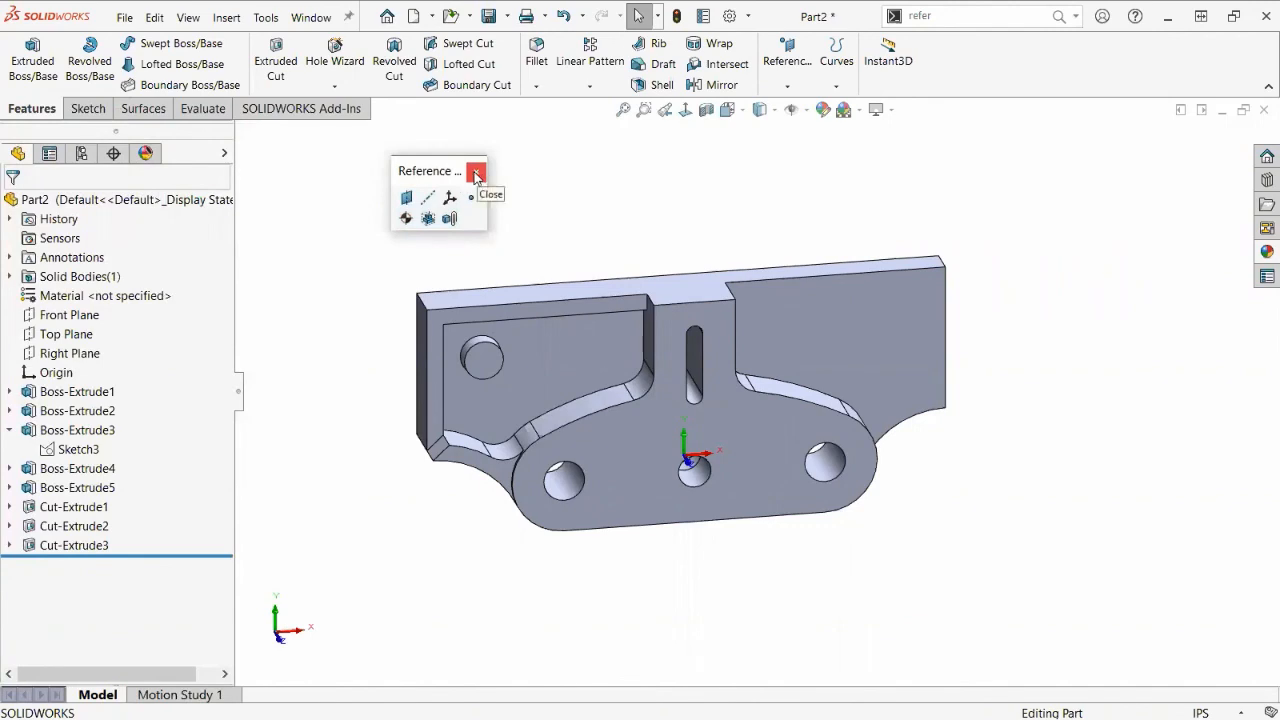
pyautogui.click(476, 173)
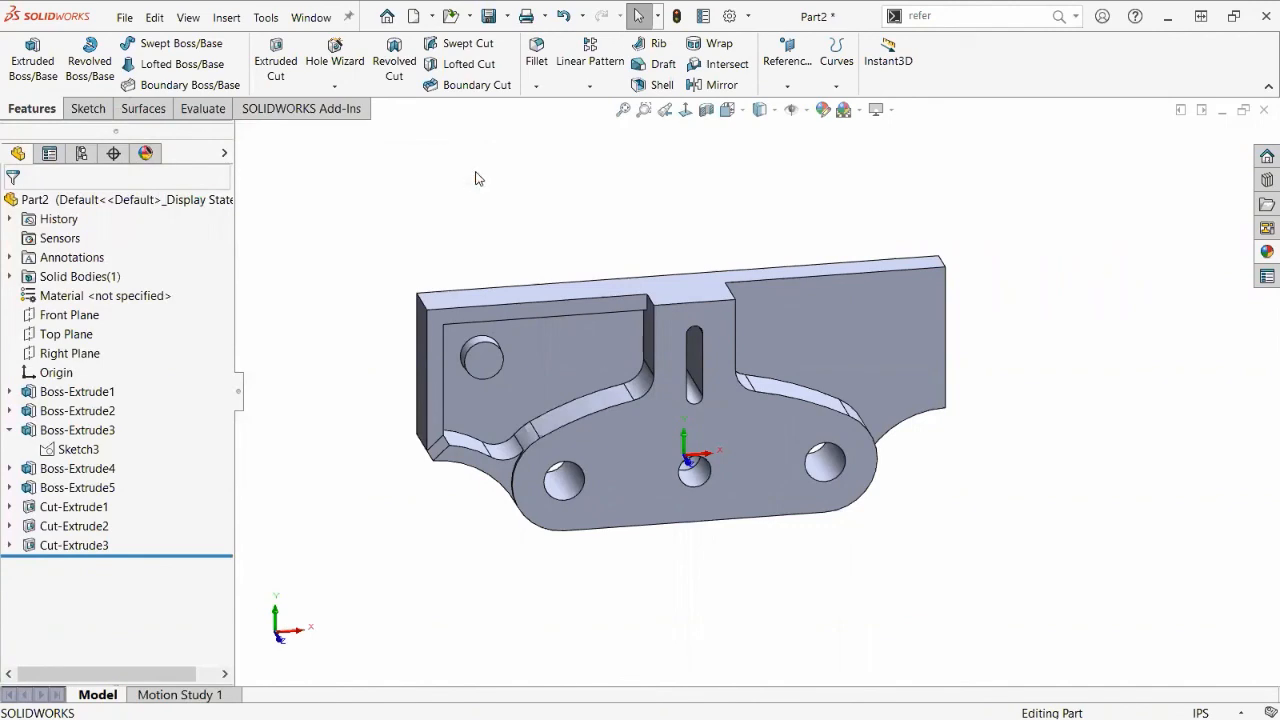
# Start a new reference plane with the circular front edge of the small round boss as its first reference.
pyautogui.click(229, 18)
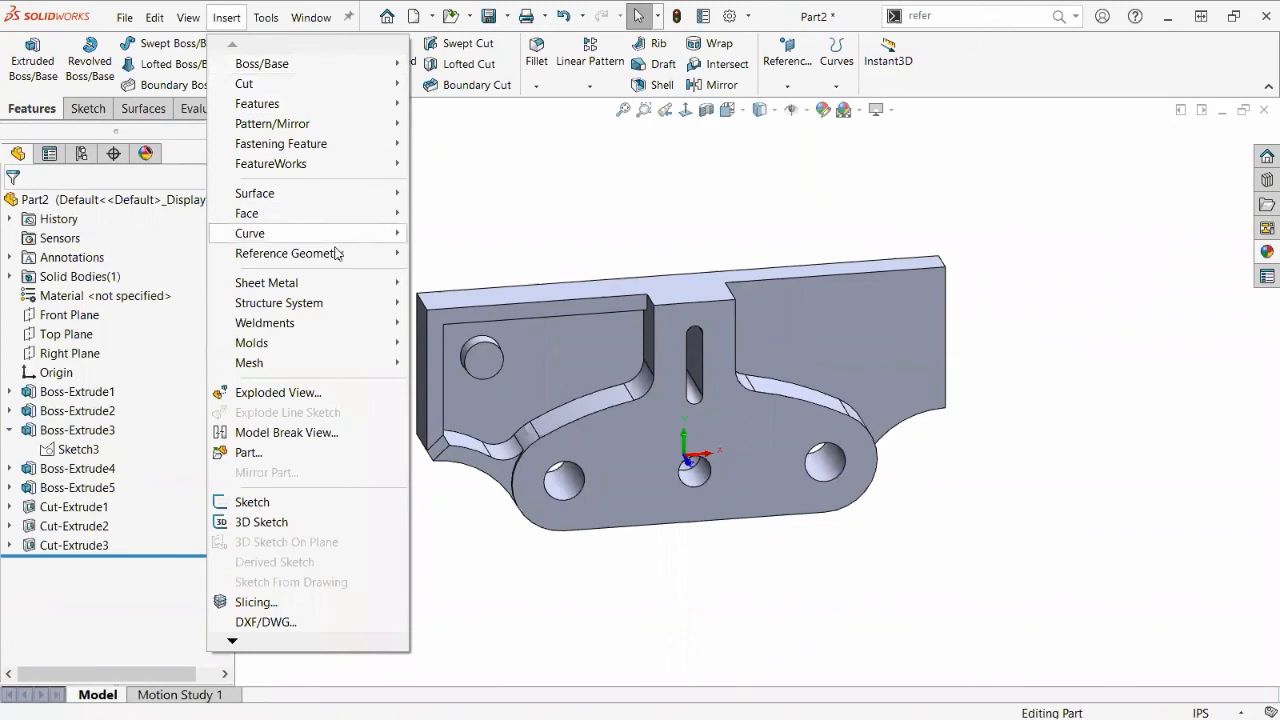
pyautogui.moveTo(340, 256)
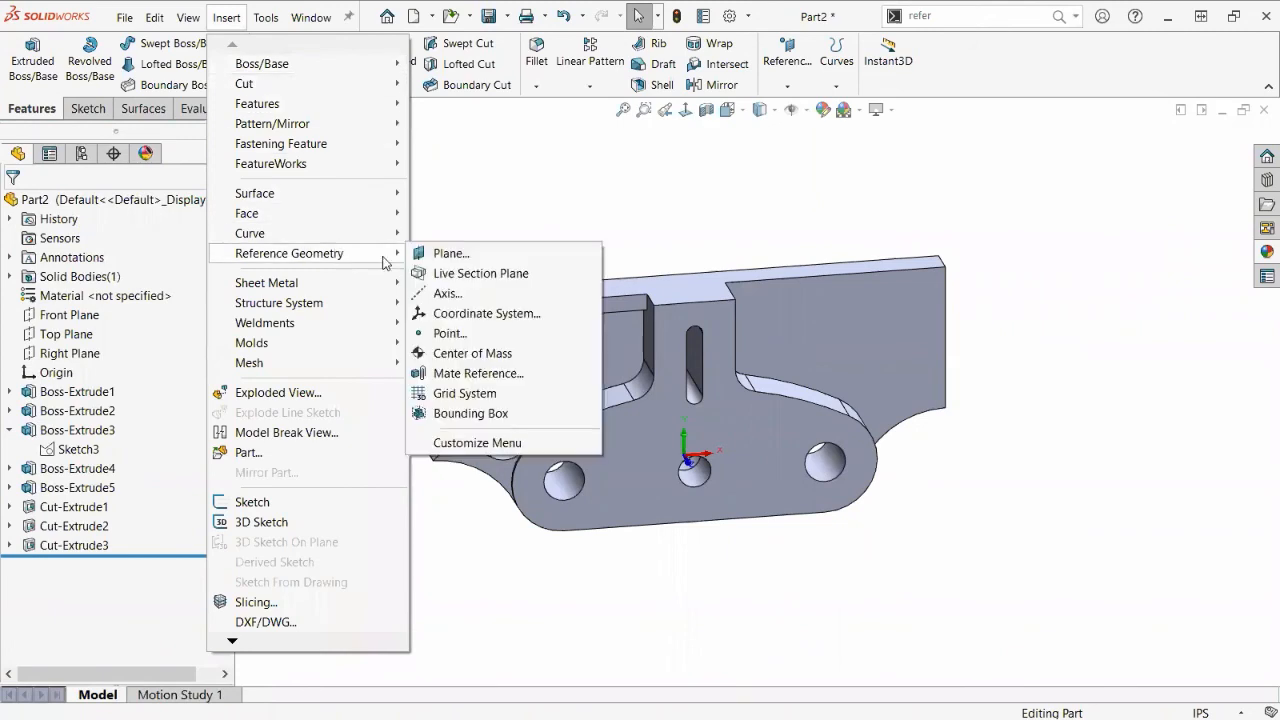
pyautogui.click(481, 257)
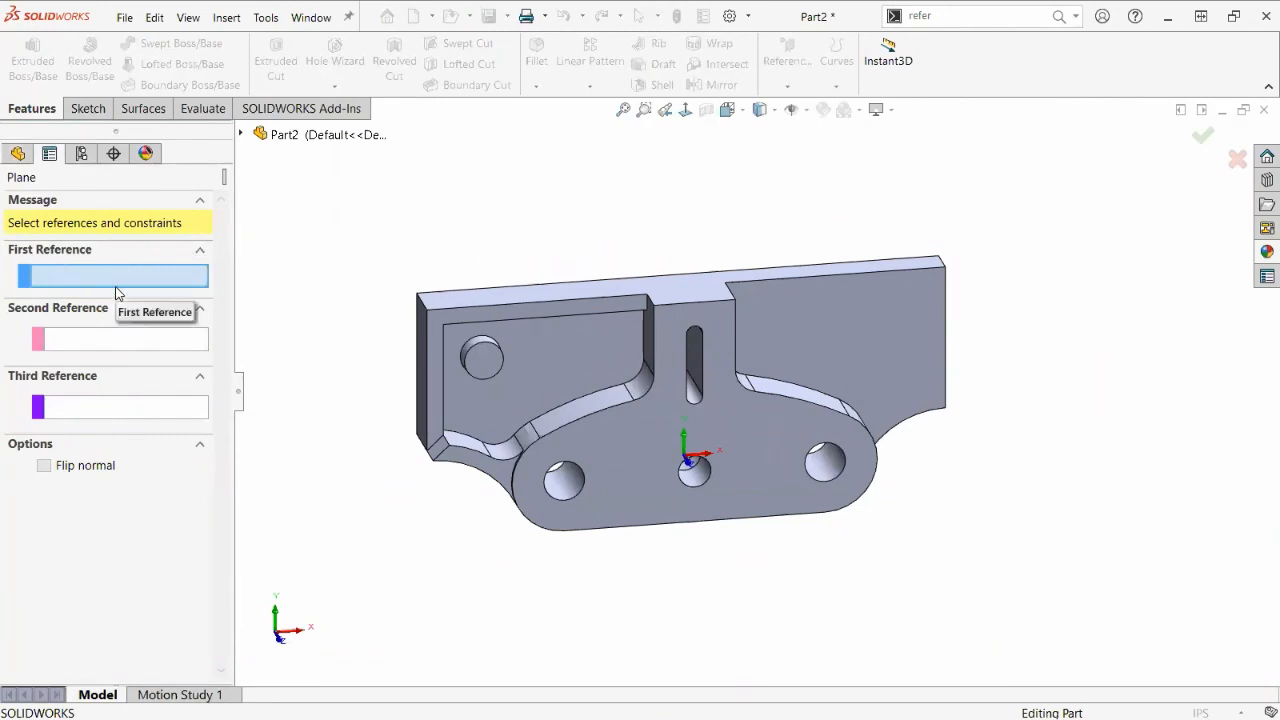
pyautogui.click(503, 369)
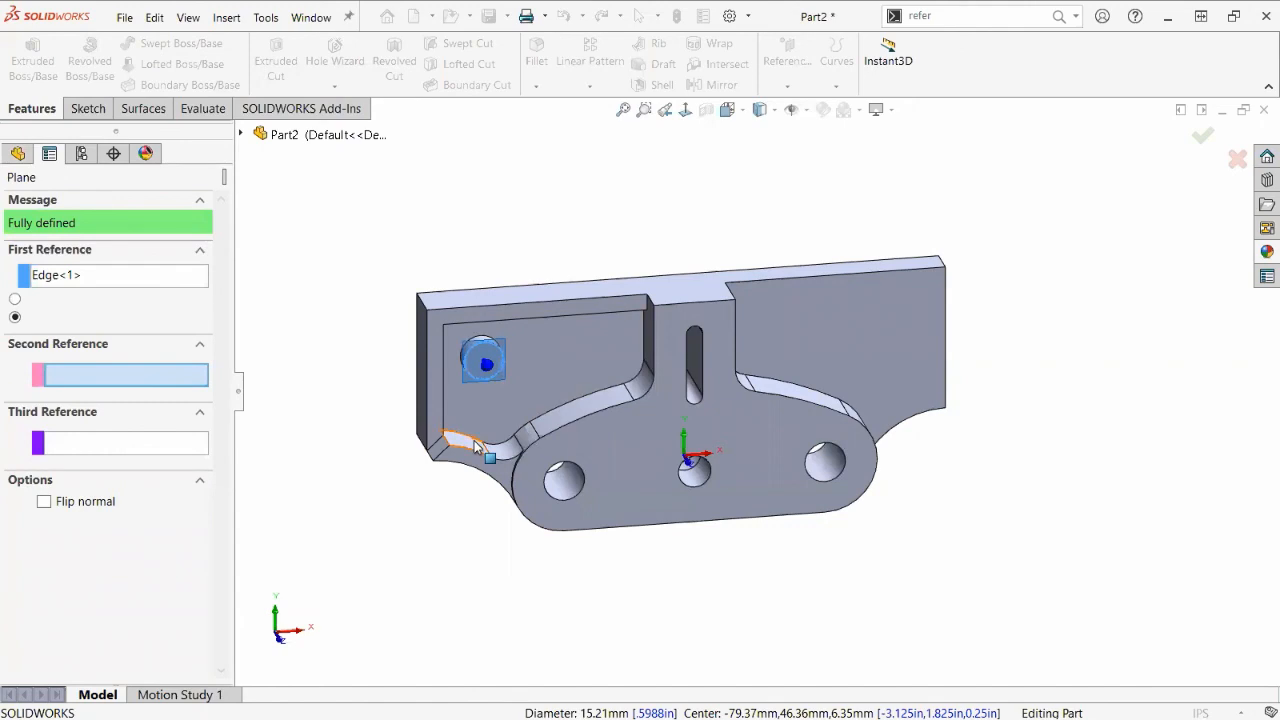